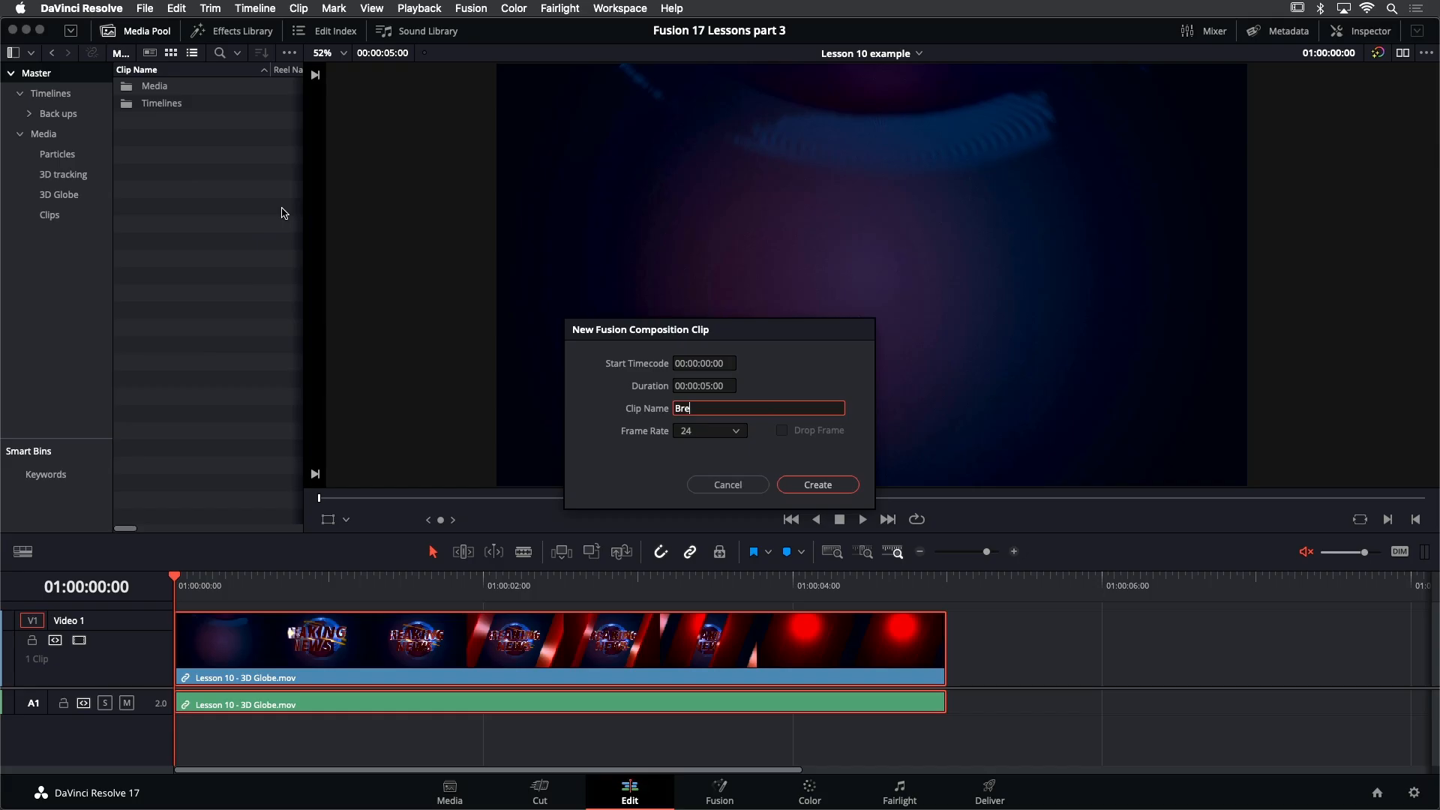
Create the new Fusion composition clip with the name Breaking News and scrub through the start of the globe example in the timeline
{"action": "type", "text": "ng New"}
{"action": "key", "text": "Return"}
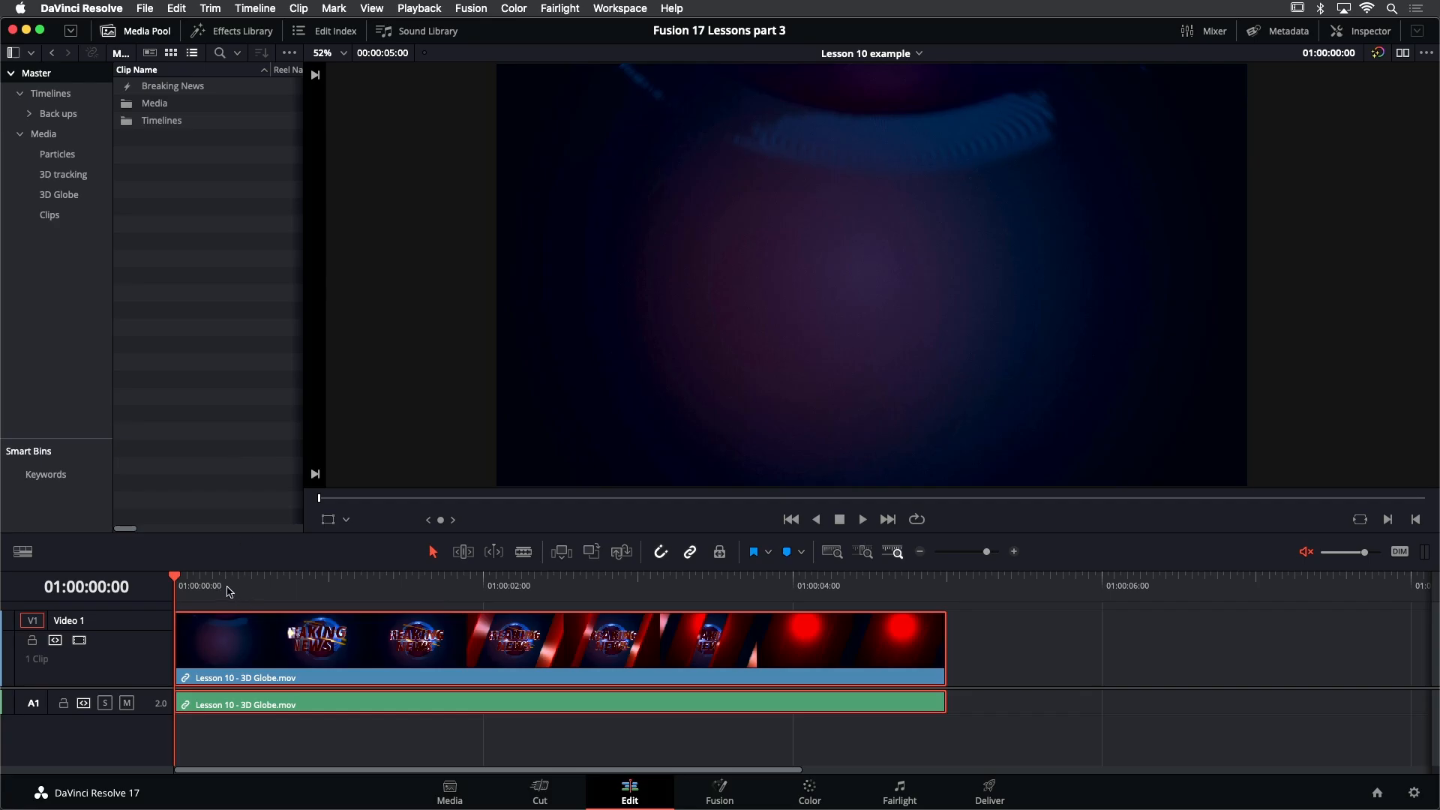
{"action": "left_click", "coordinate": [194, 585]}
{"action": "left_click_drag", "start_coordinate": [196, 587], "coordinate": [264, 606]}
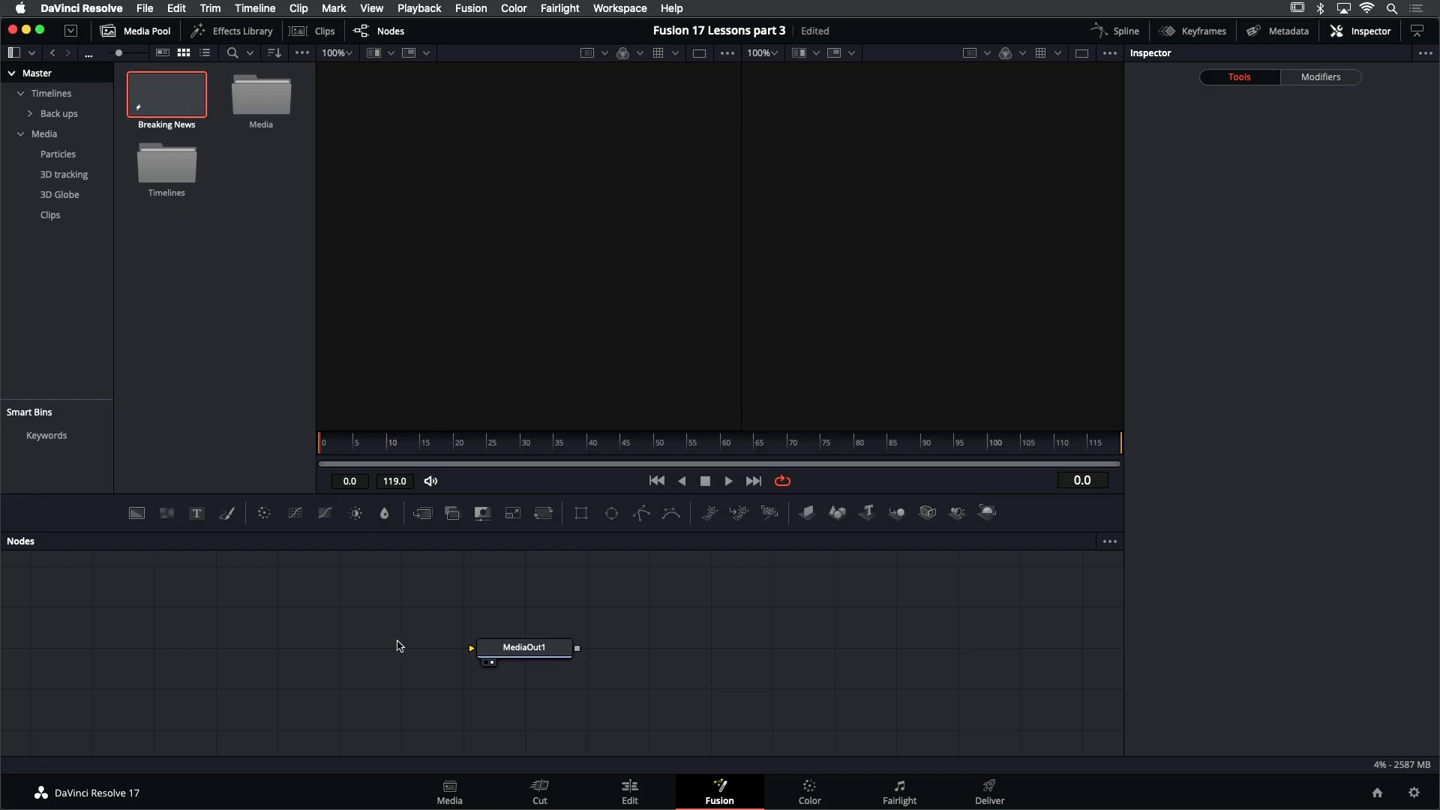
Move the MediaOut1 node aside, add earth.tif from the 3D Globe bin to the node graph and hide the media pool
{"action": "left_click_drag", "start_coordinate": [390, 647], "coordinate": [627, 633]}
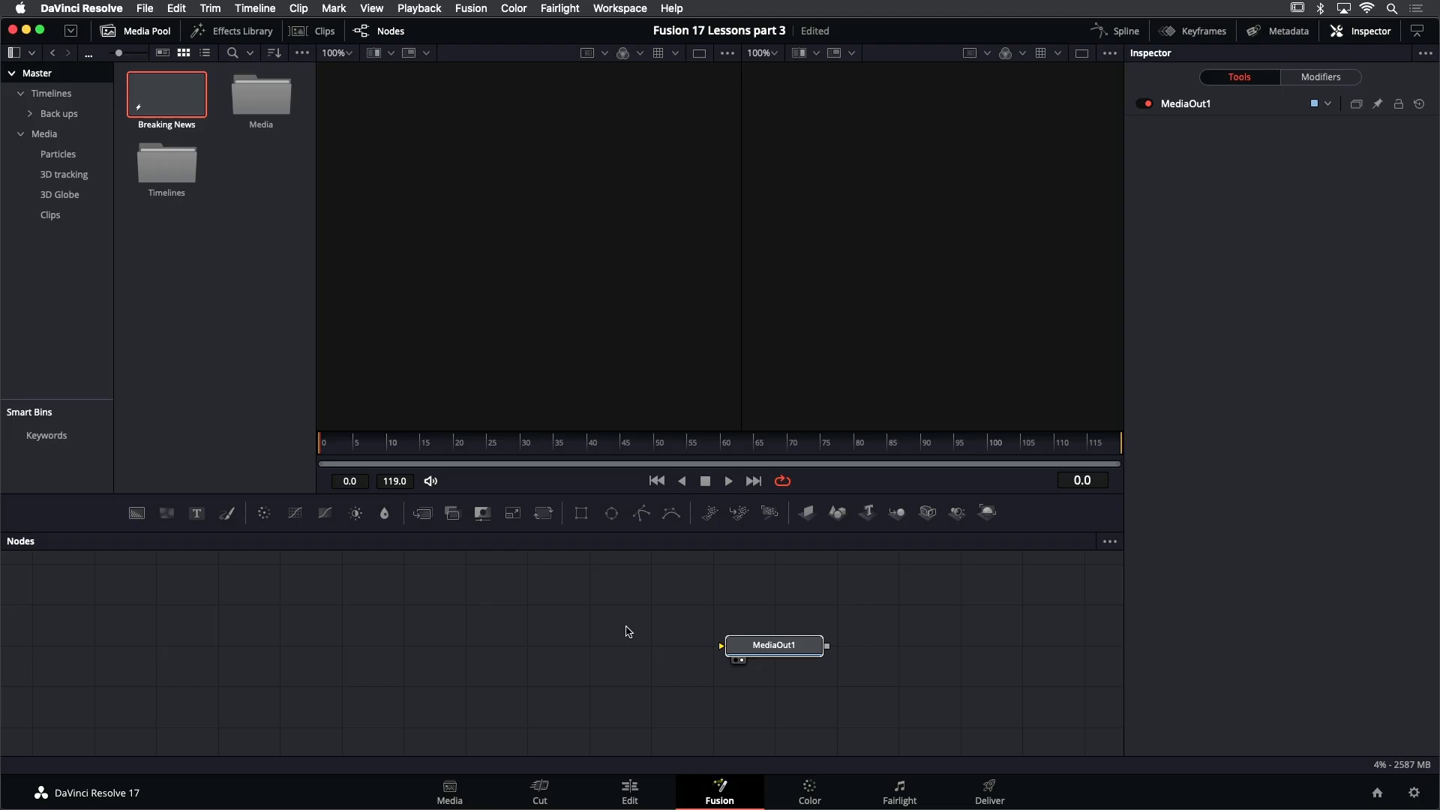
{"action": "left_click", "coordinate": [81, 200]}
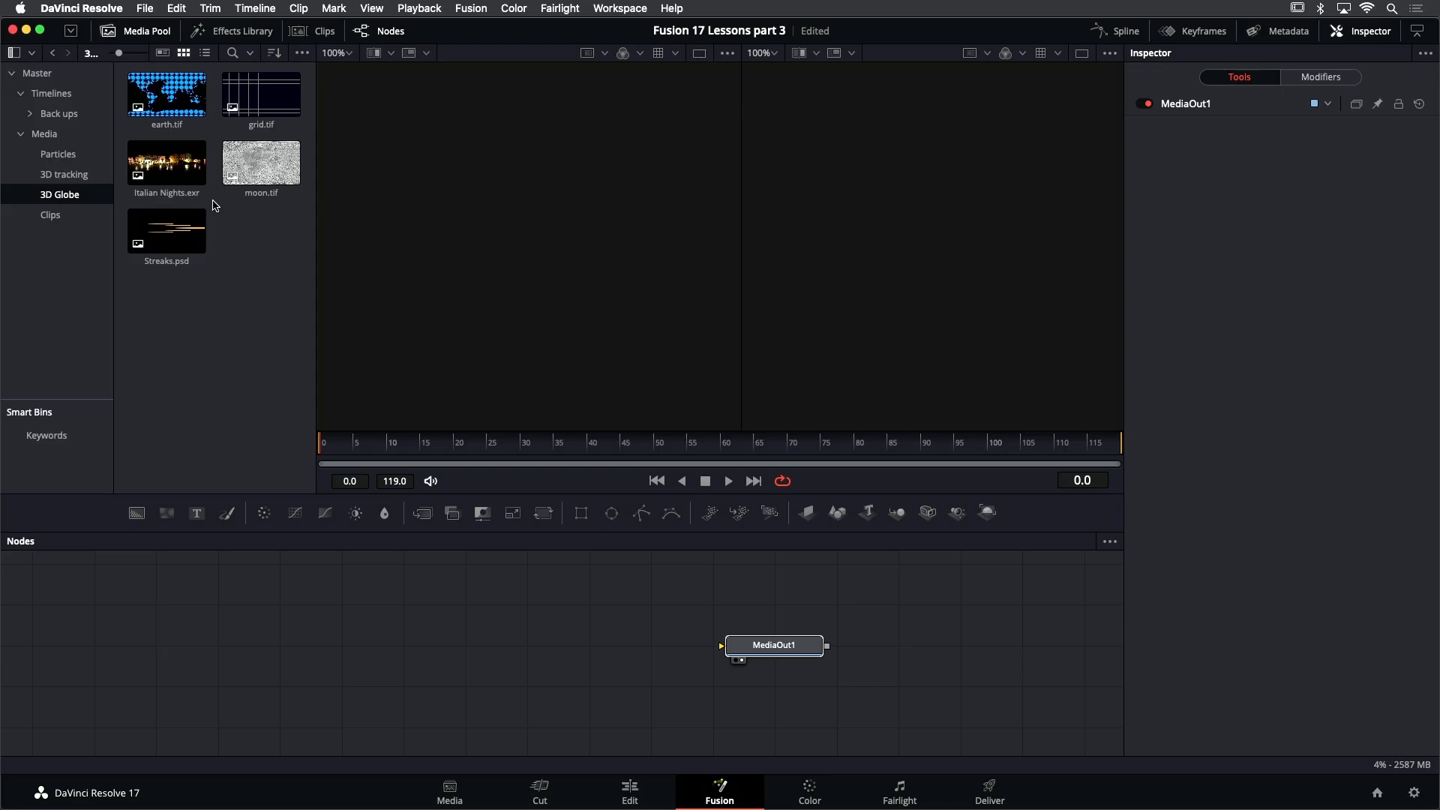
{"action": "left_click_drag", "start_coordinate": [180, 101], "coordinate": [305, 629]}
{"action": "left_click", "coordinate": [147, 34]}
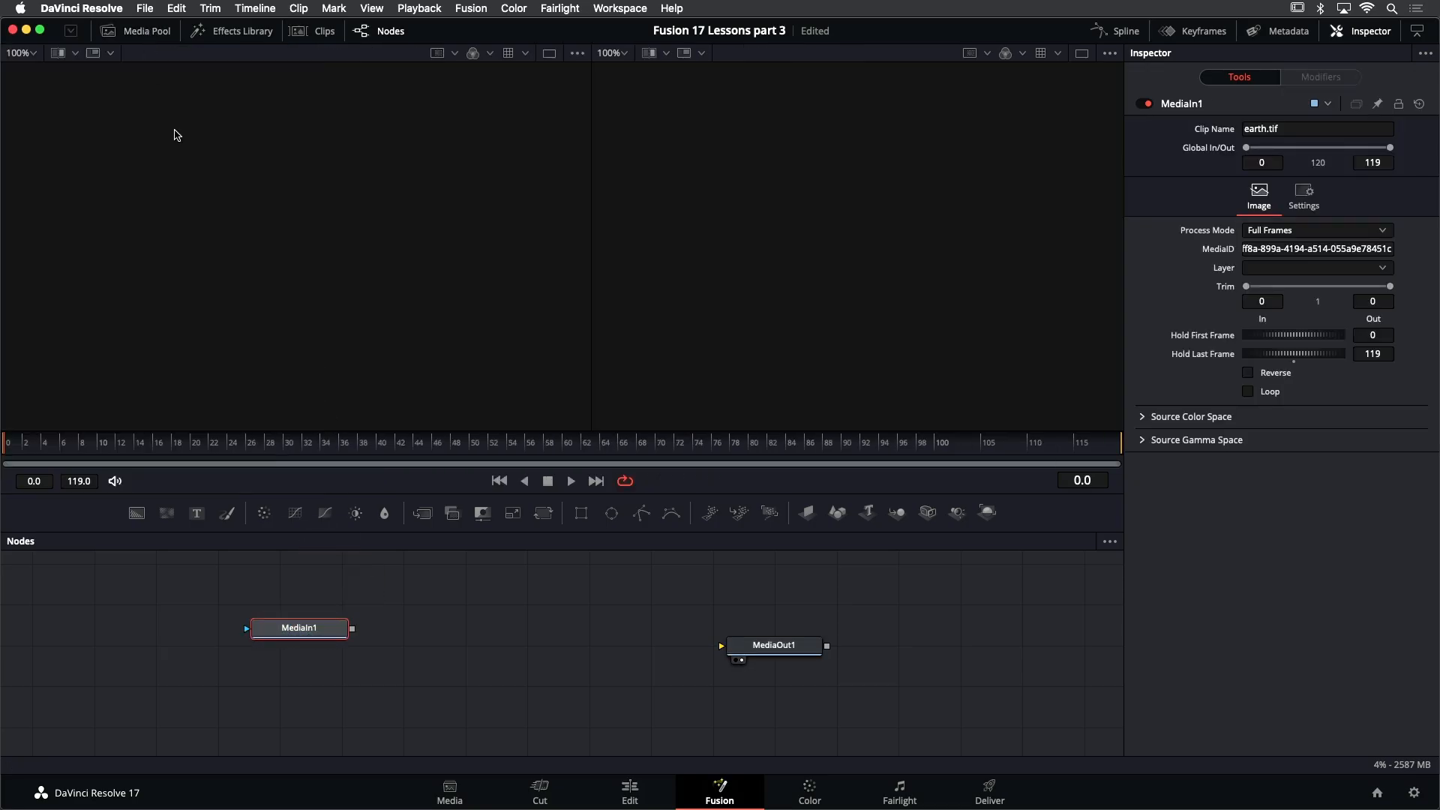
Reposition the earth.tif media node slightly and rename it Earth
{"action": "left_click_drag", "start_coordinate": [313, 632], "coordinate": [315, 639]}
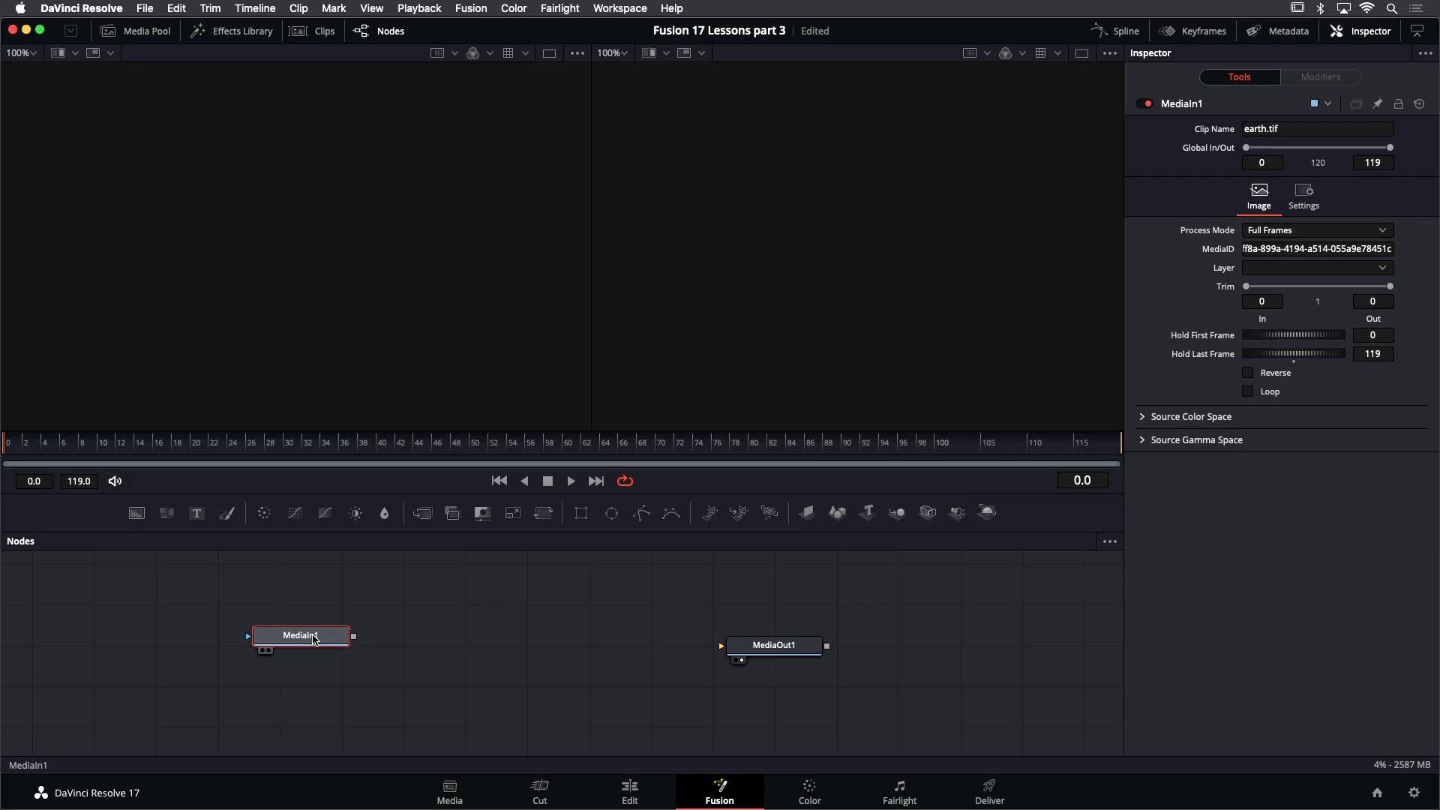
{"action": "key", "text": "F2"}
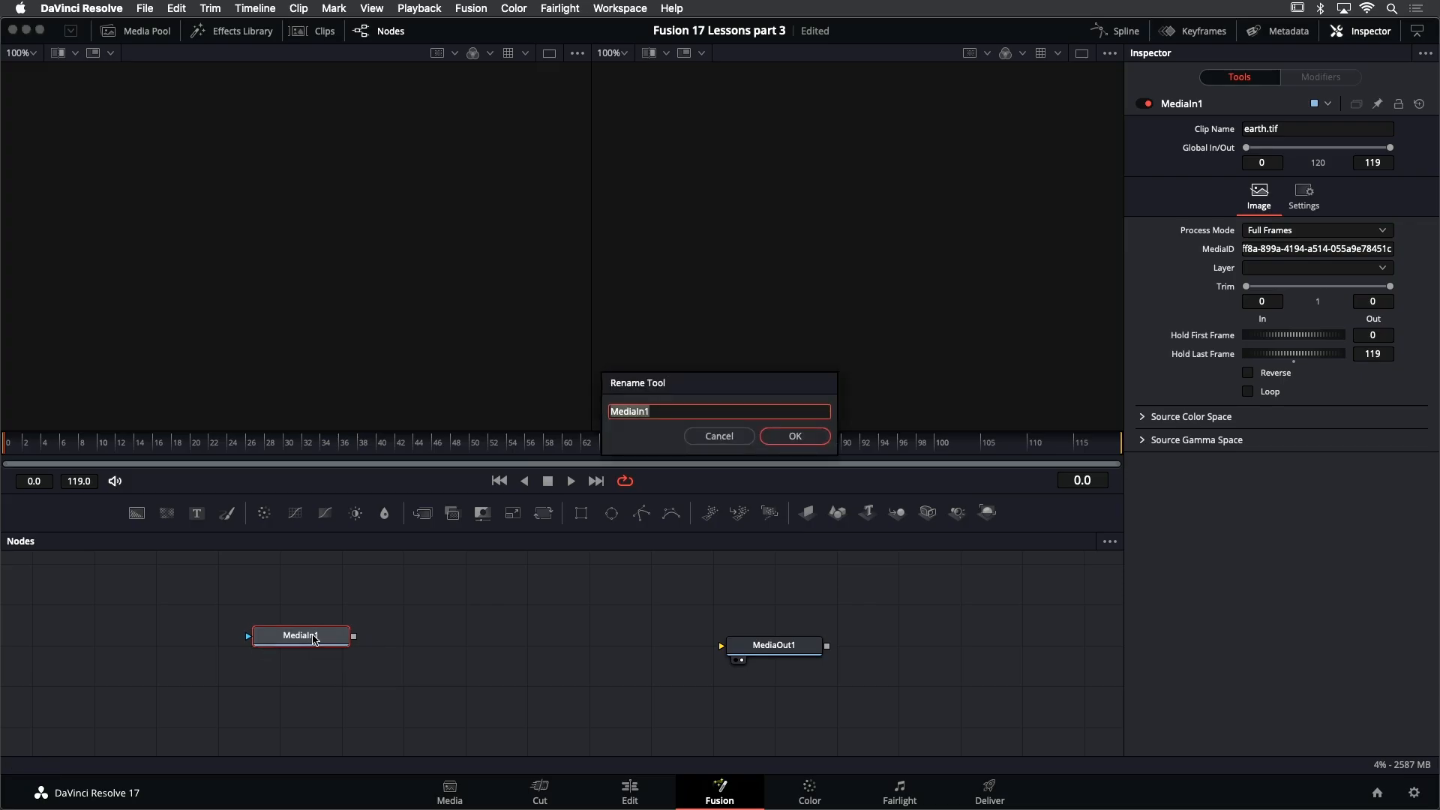
{"action": "type", "text": "Earth"}
{"action": "key", "text": "Return"}
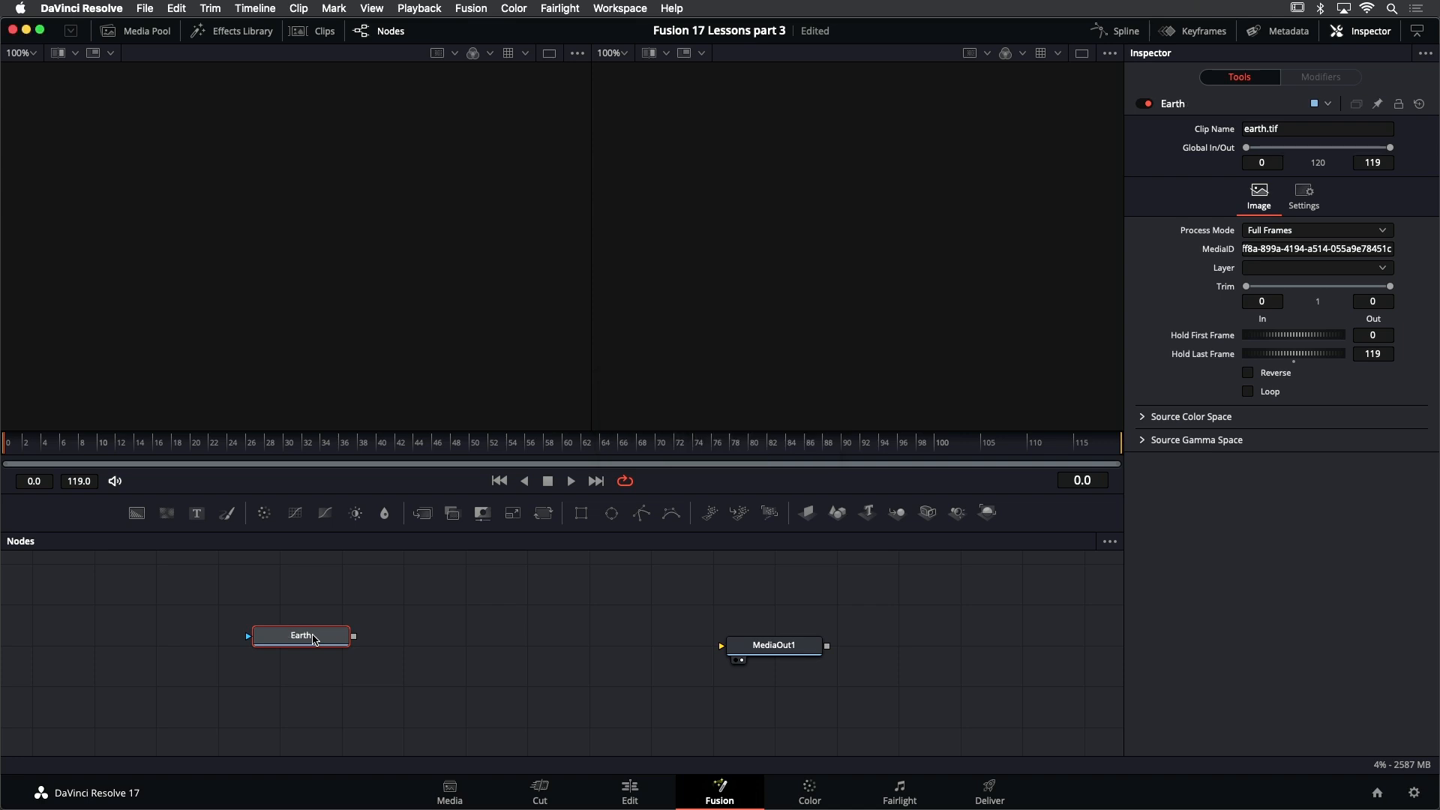
Display the Earth node in the first viewer and save the project
{"action": "key", "text": "1"}
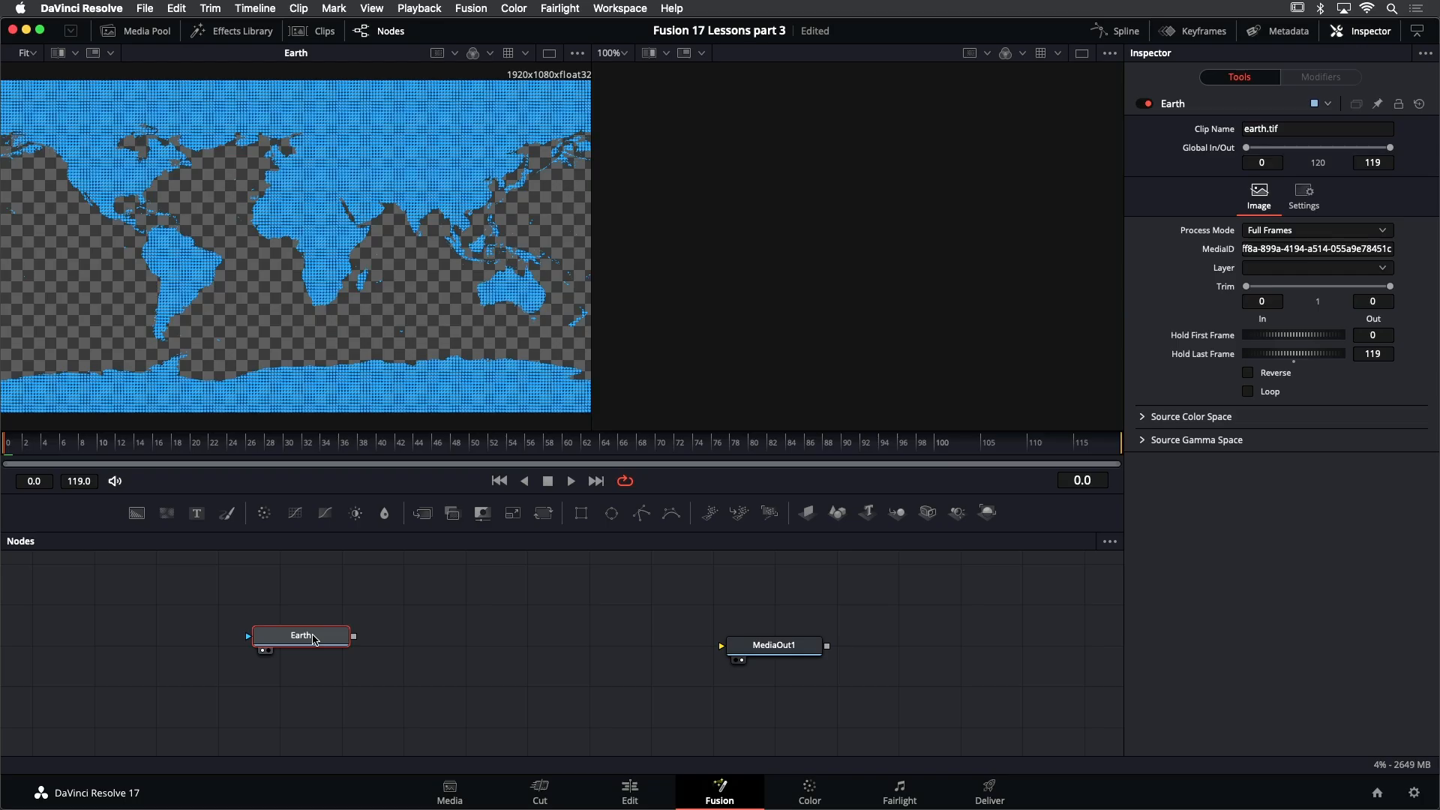
{"action": "key", "text": "super+s"}
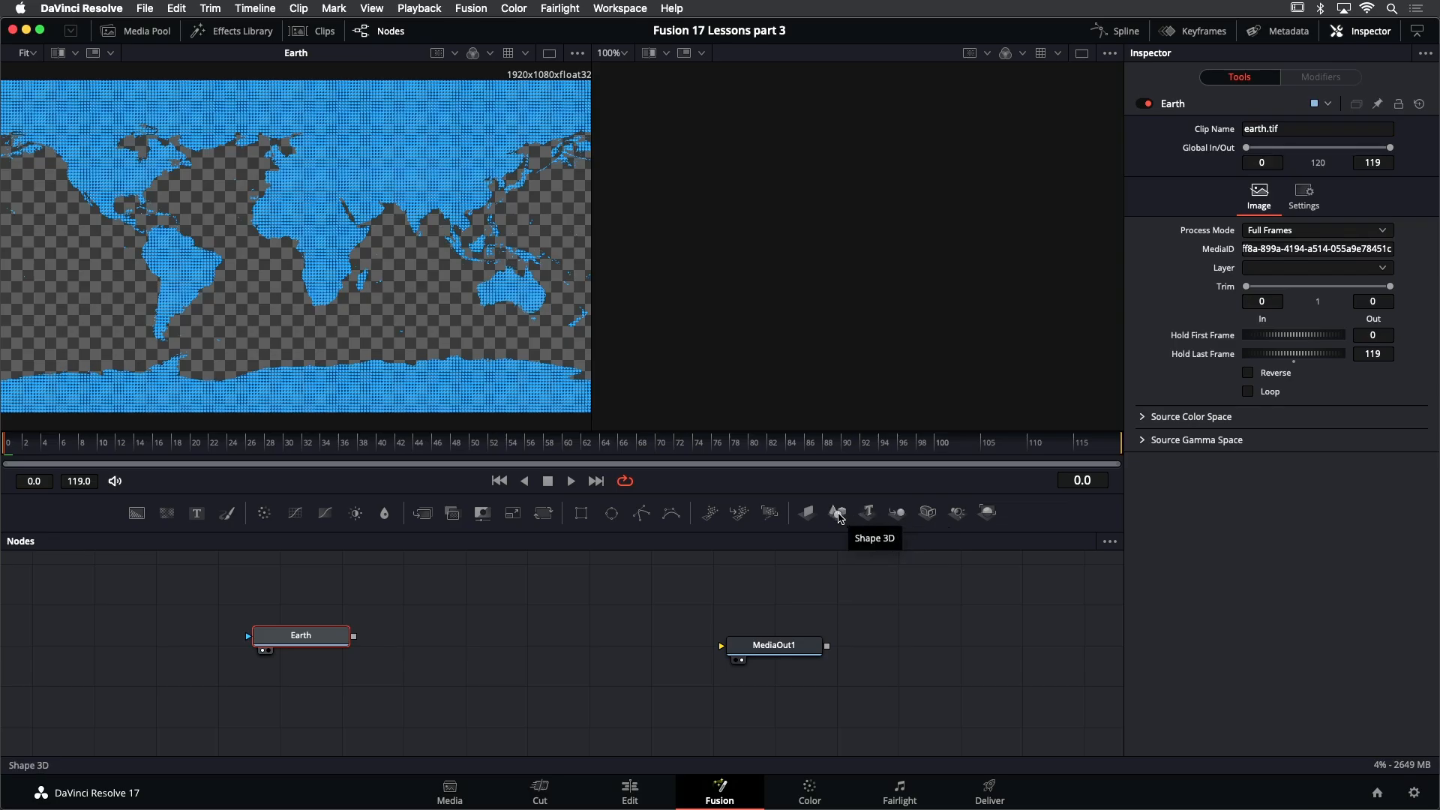
Add a Shape 3D node beside Earth, display it in the second viewer and connect Earth's output to it
{"action": "left_click_drag", "start_coordinate": [840, 517], "coordinate": [474, 639]}
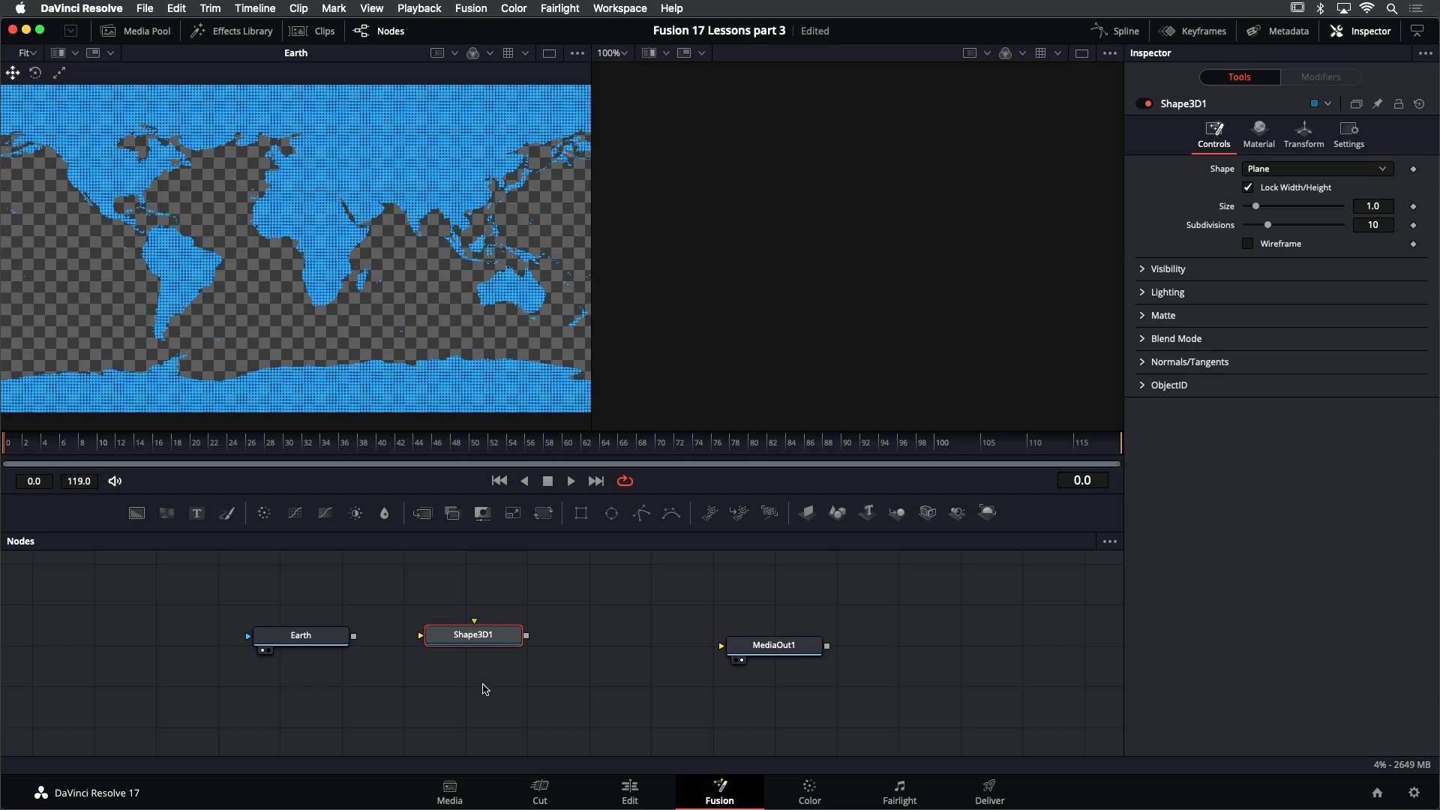
{"action": "key", "text": "2"}
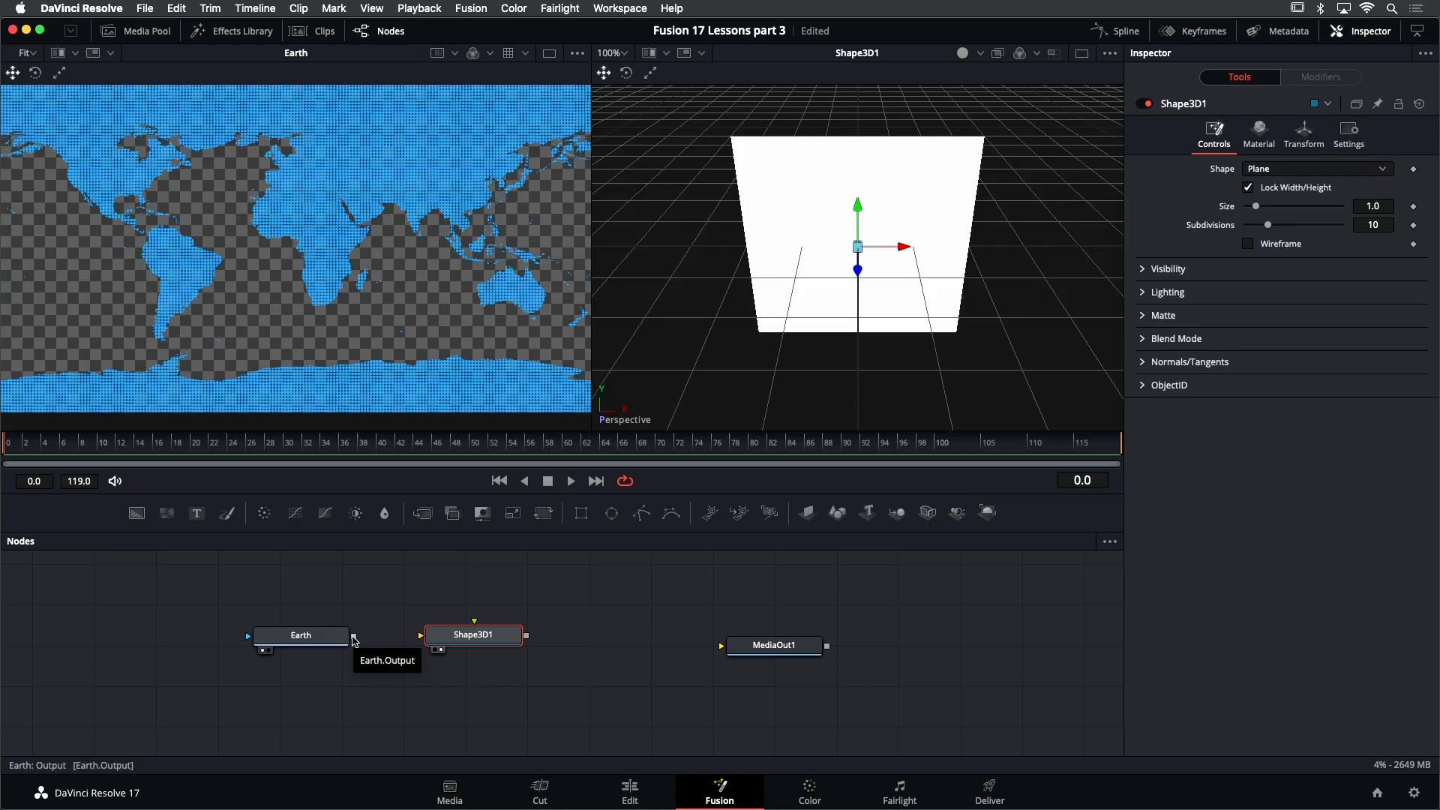
{"action": "left_click_drag", "start_coordinate": [354, 640], "coordinate": [474, 638]}
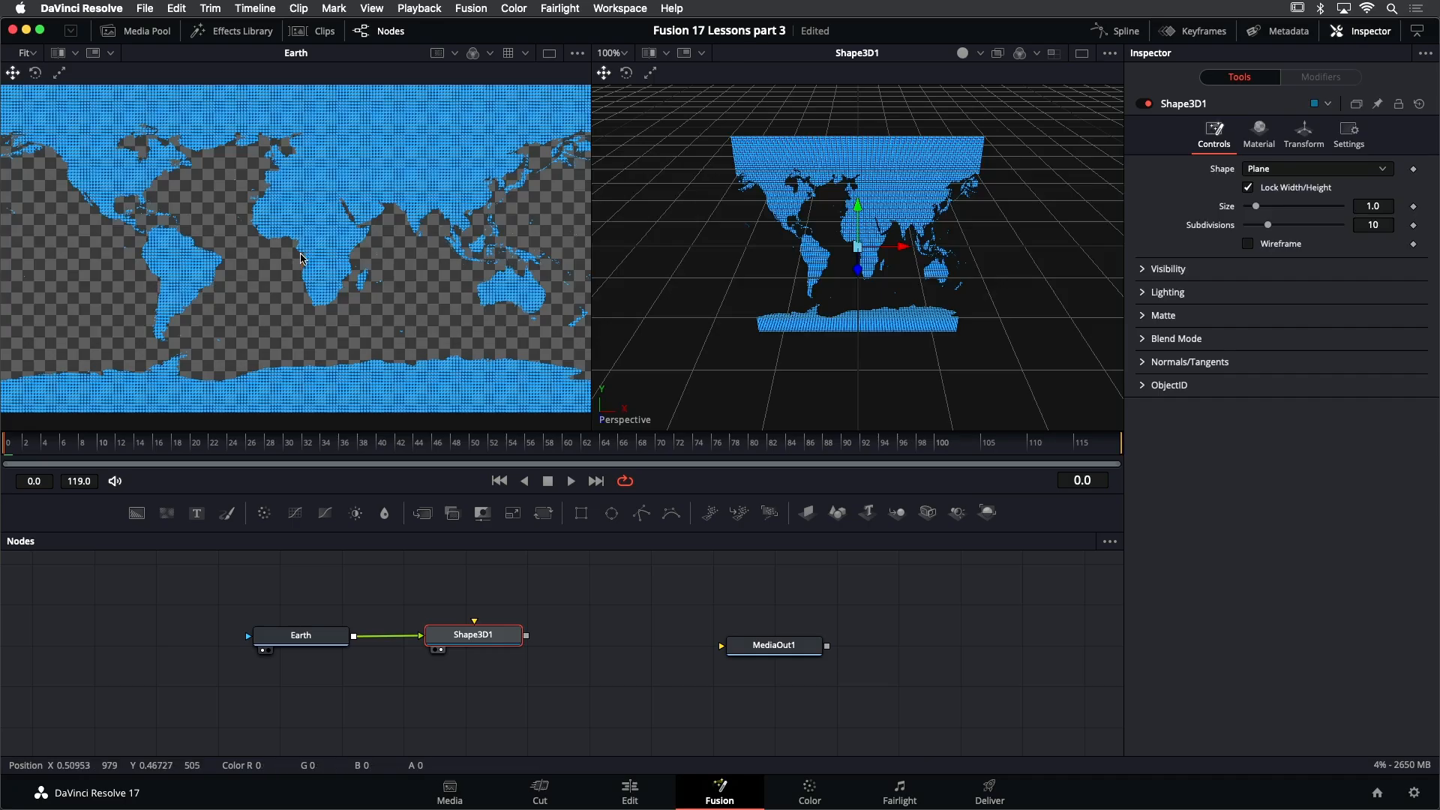
Zoom and pan around the Earth image in the 2D viewer to practise navigating it
{"action": "scroll", "coordinate": [304, 258], "scroll_direction": "up", "scroll_amount": 3}
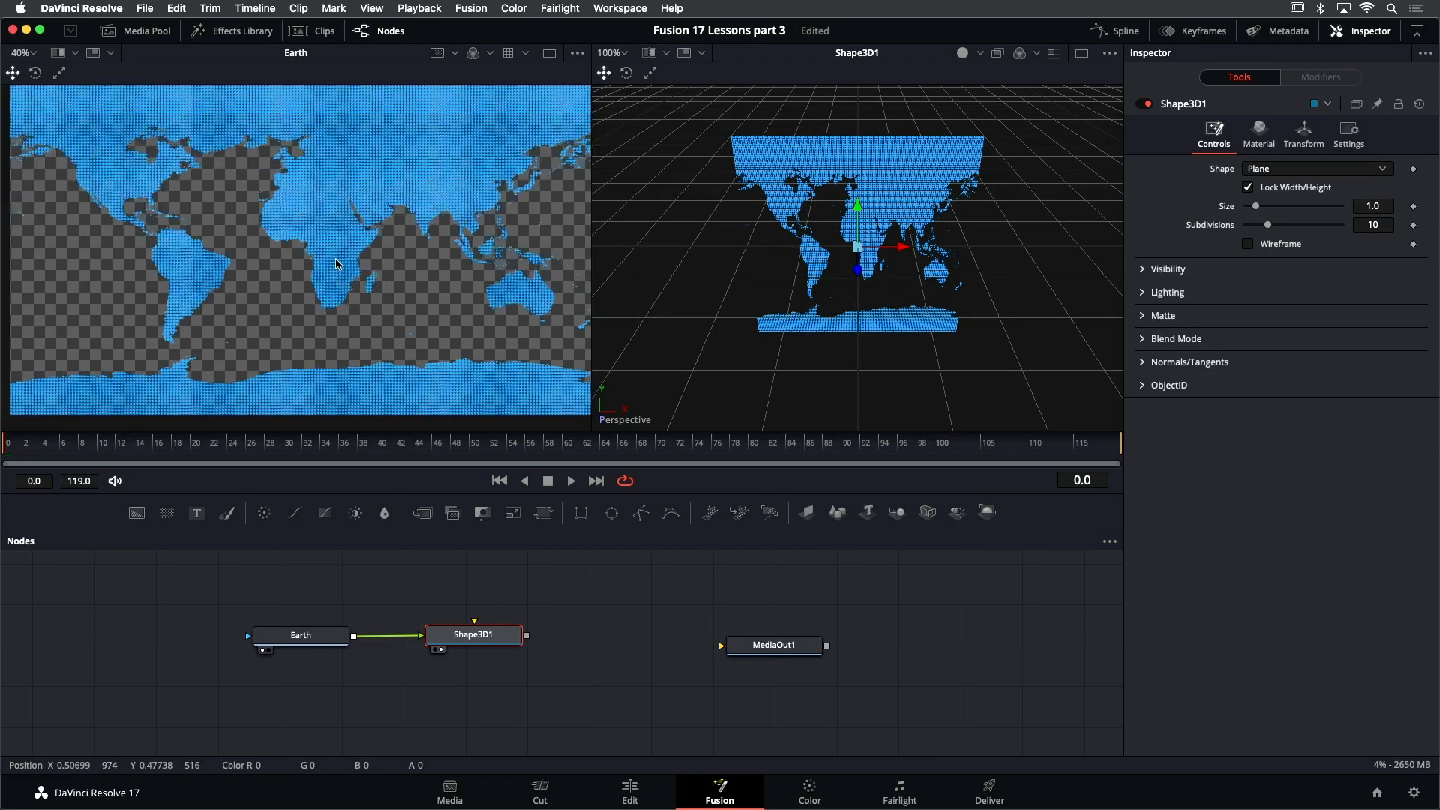
{"action": "scroll", "coordinate": [330, 260], "scroll_direction": "down", "scroll_amount": 2}
{"action": "scroll", "coordinate": [341, 263], "scroll_direction": "up", "scroll_amount": 2}
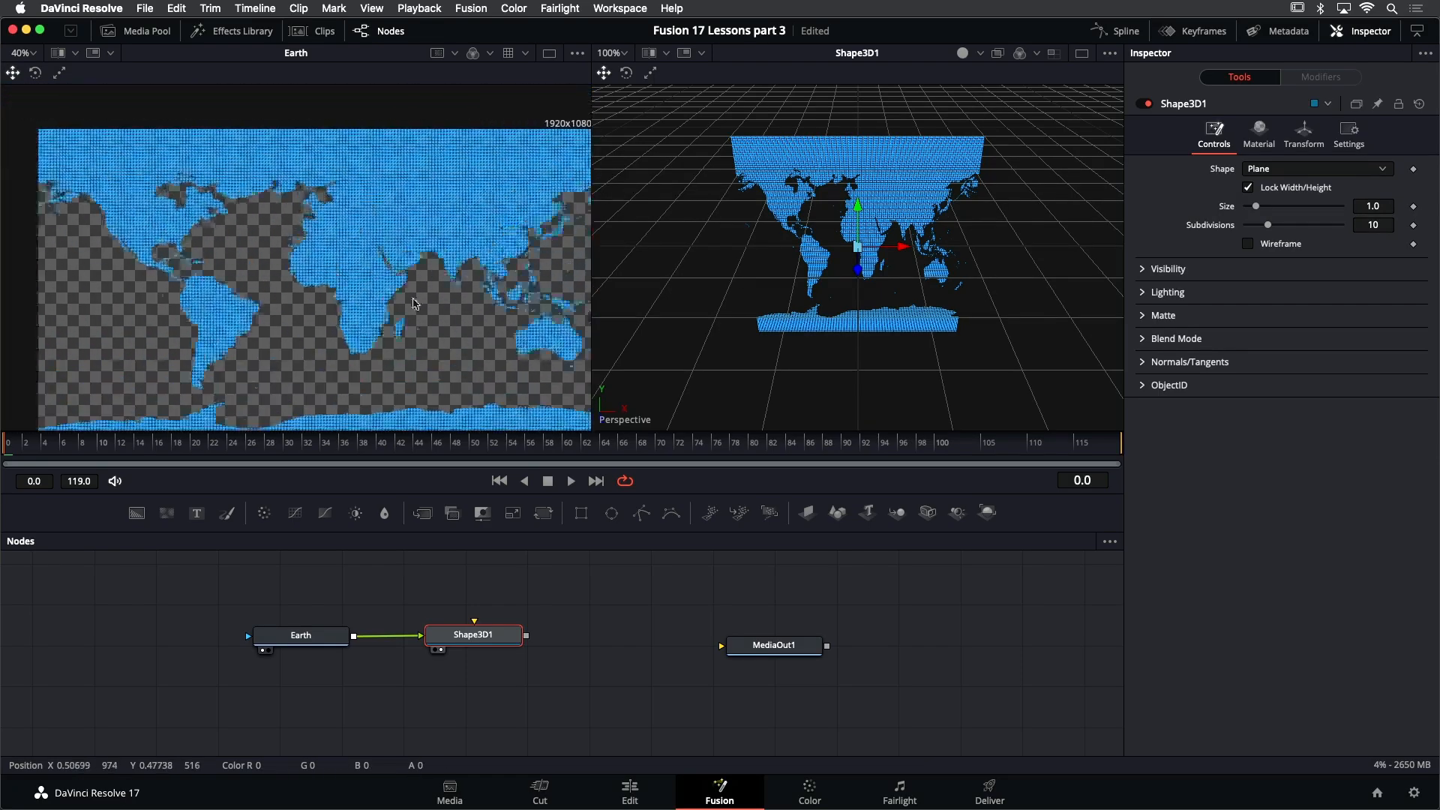
{"action": "scroll", "coordinate": [525, 577], "scroll_direction": "down", "scroll_amount": 2}
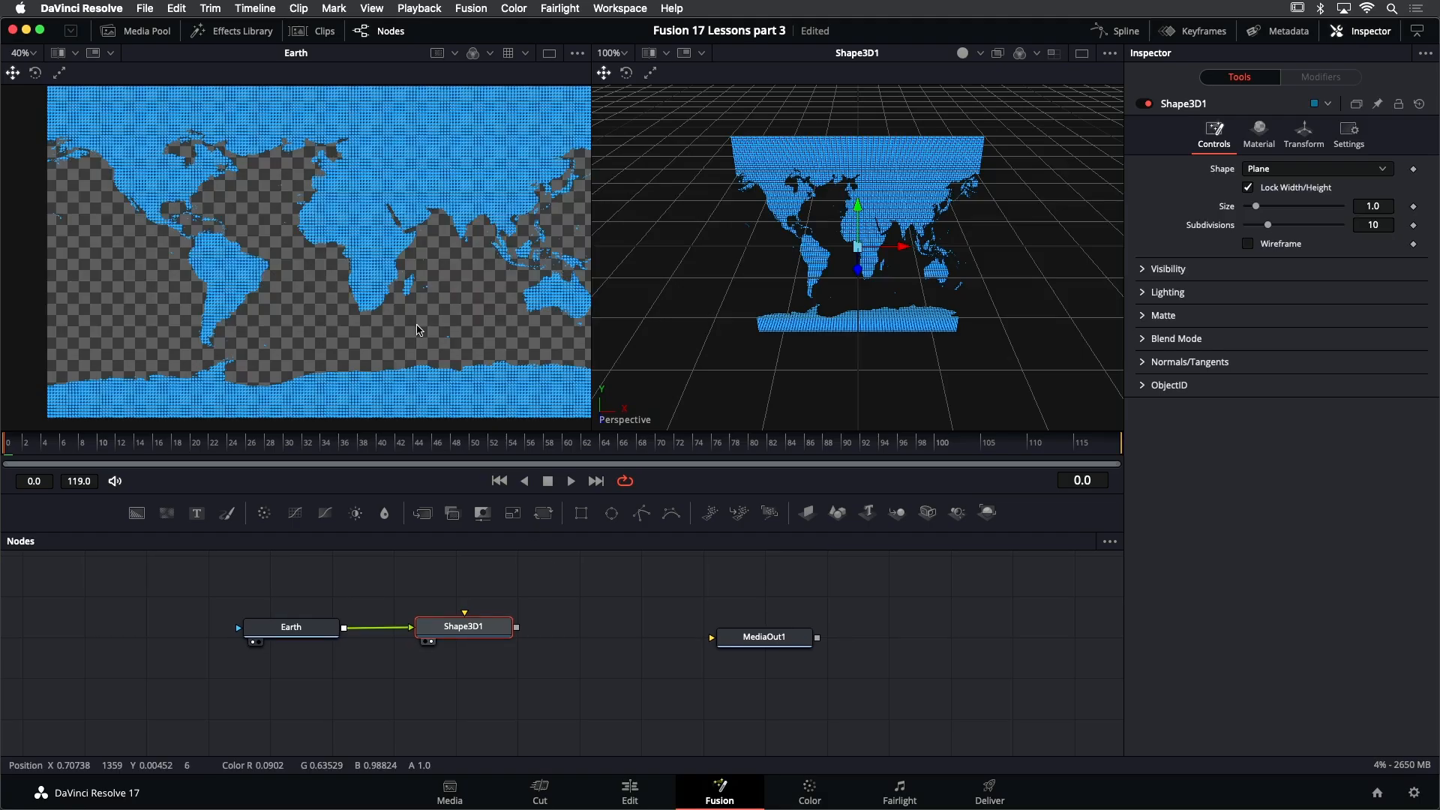
{"action": "scroll", "coordinate": [406, 286], "scroll_direction": "right", "scroll_amount": 2}
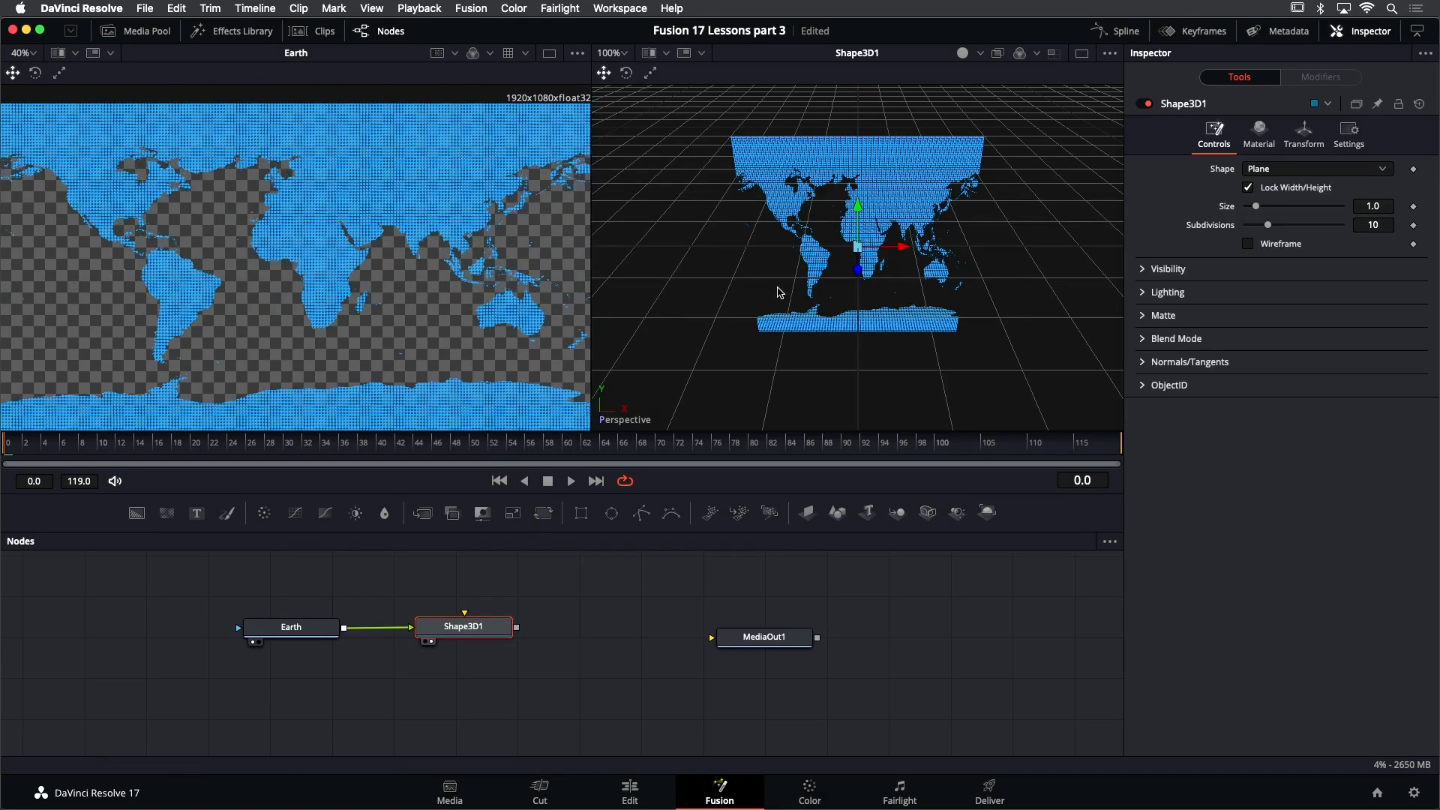
Pan, zoom and orbit around the Earth-textured plane in the 3D viewer, pulling out far enough to examine the whole ground grid
{"action": "left_click_drag", "start_coordinate": [756, 304], "coordinate": [772, 279]}
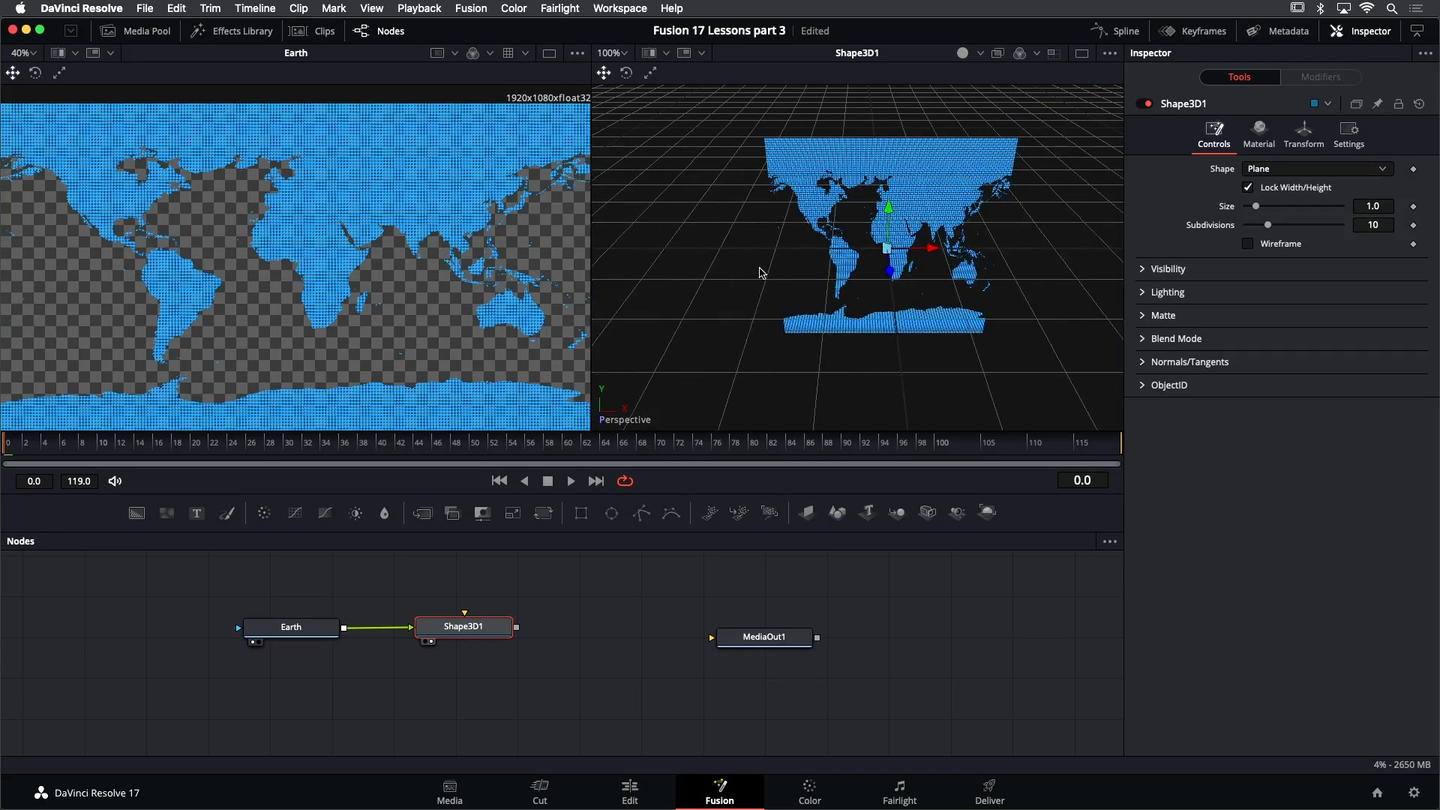
{"action": "scroll", "coordinate": [781, 263], "scroll_direction": "down", "scroll_amount": 3}
{"action": "scroll", "coordinate": [782, 263], "scroll_direction": "up", "scroll_amount": 3}
{"action": "scroll", "coordinate": [785, 264], "scroll_direction": "down", "scroll_amount": 2}
{"action": "scroll", "coordinate": [788, 264], "scroll_direction": "down", "scroll_amount": 5}
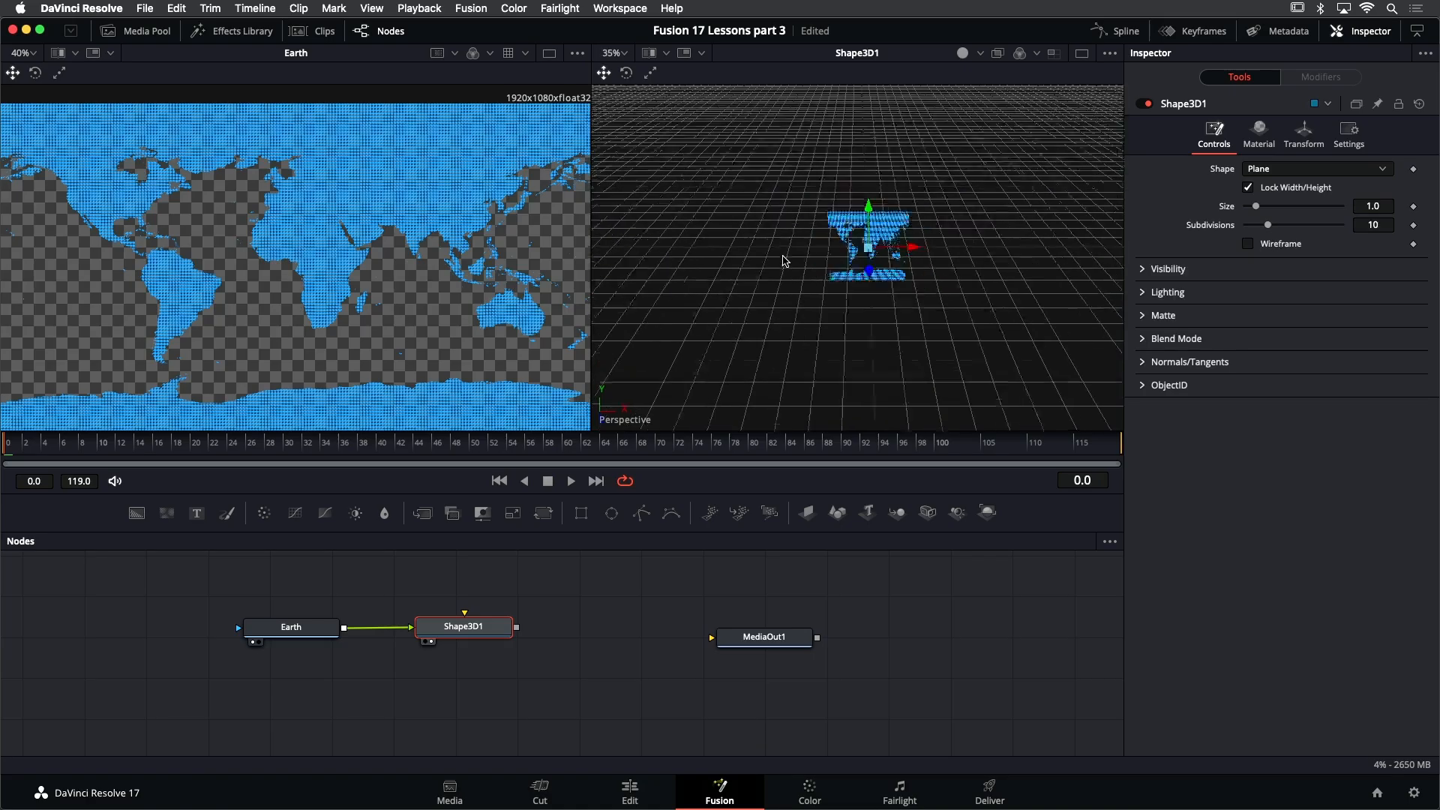
{"action": "scroll", "coordinate": [786, 263], "scroll_direction": "up", "scroll_amount": 7}
{"action": "scroll", "coordinate": [789, 264], "scroll_direction": "down", "scroll_amount": 2}
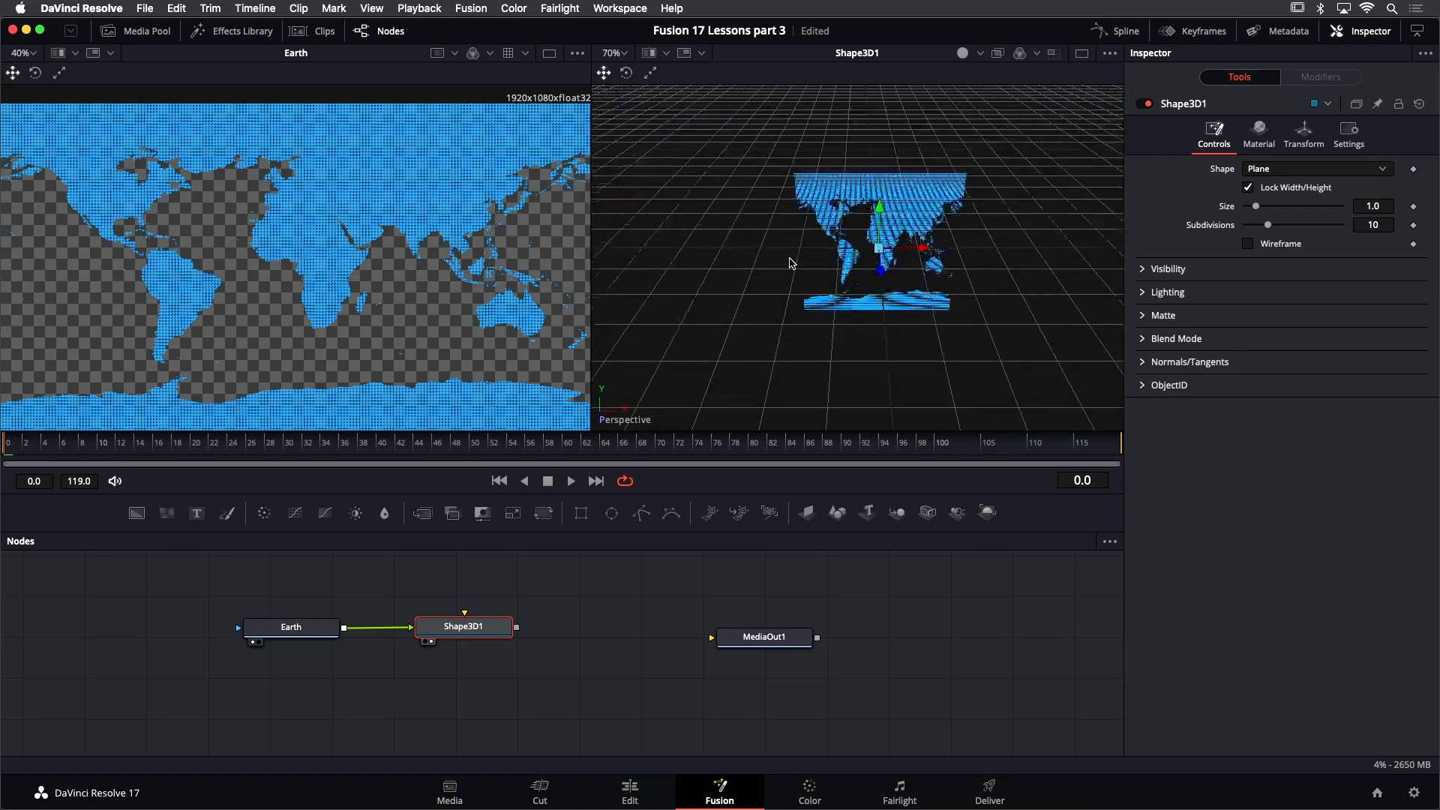
{"action": "scroll", "coordinate": [790, 262], "scroll_direction": "up", "scroll_amount": 5}
{"action": "scroll", "coordinate": [791, 263], "scroll_direction": "down", "scroll_amount": 7}
{"action": "scroll", "coordinate": [791, 263], "scroll_direction": "up", "scroll_amount": 4}
{"action": "scroll", "coordinate": [790, 264], "scroll_direction": "down", "scroll_amount": 4}
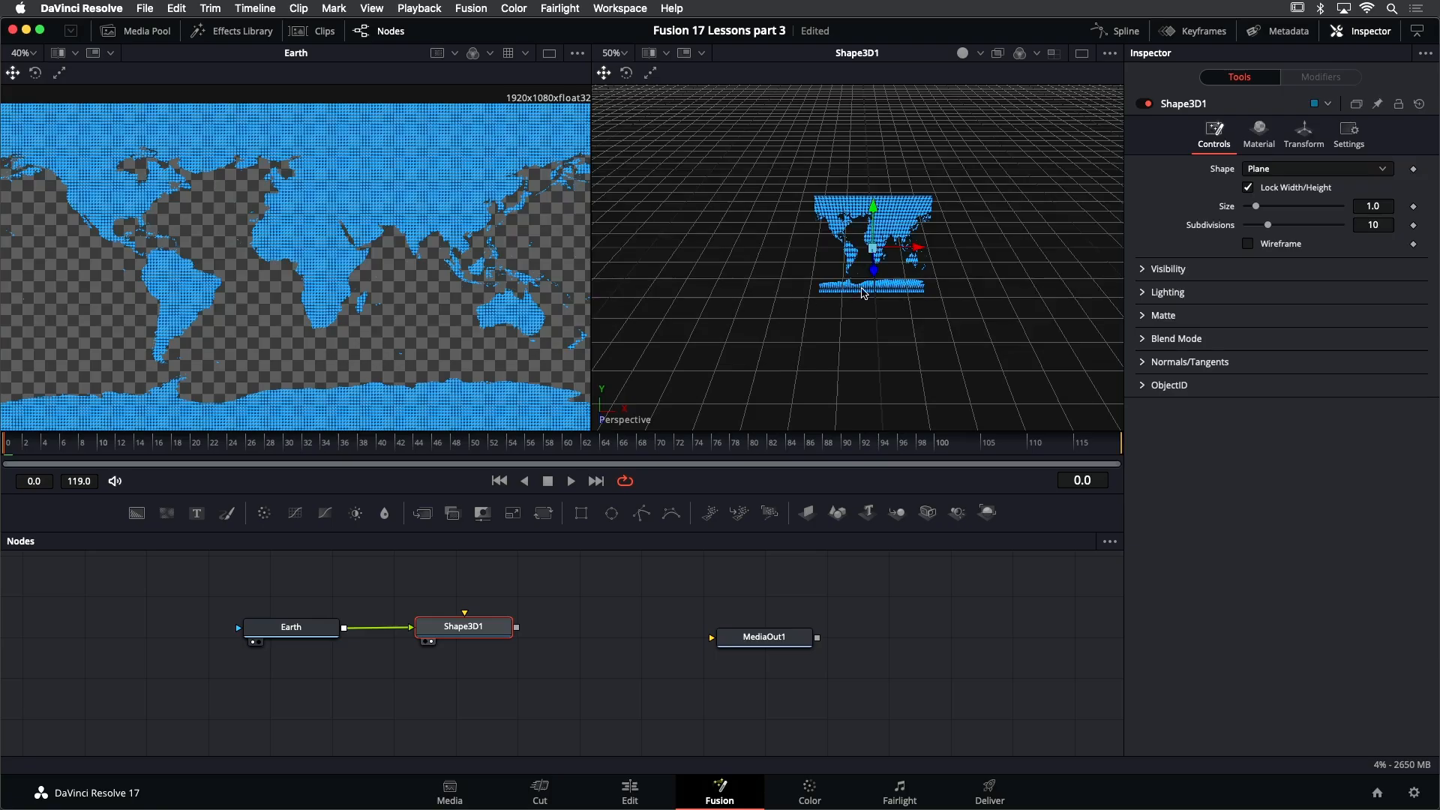
{"action": "left_click_drag", "start_coordinate": [967, 282], "coordinate": [1003, 258]}
{"action": "left_click_drag", "start_coordinate": [745, 299], "coordinate": [994, 279]}
{"action": "scroll", "coordinate": [918, 276], "scroll_direction": "down", "scroll_amount": 5}
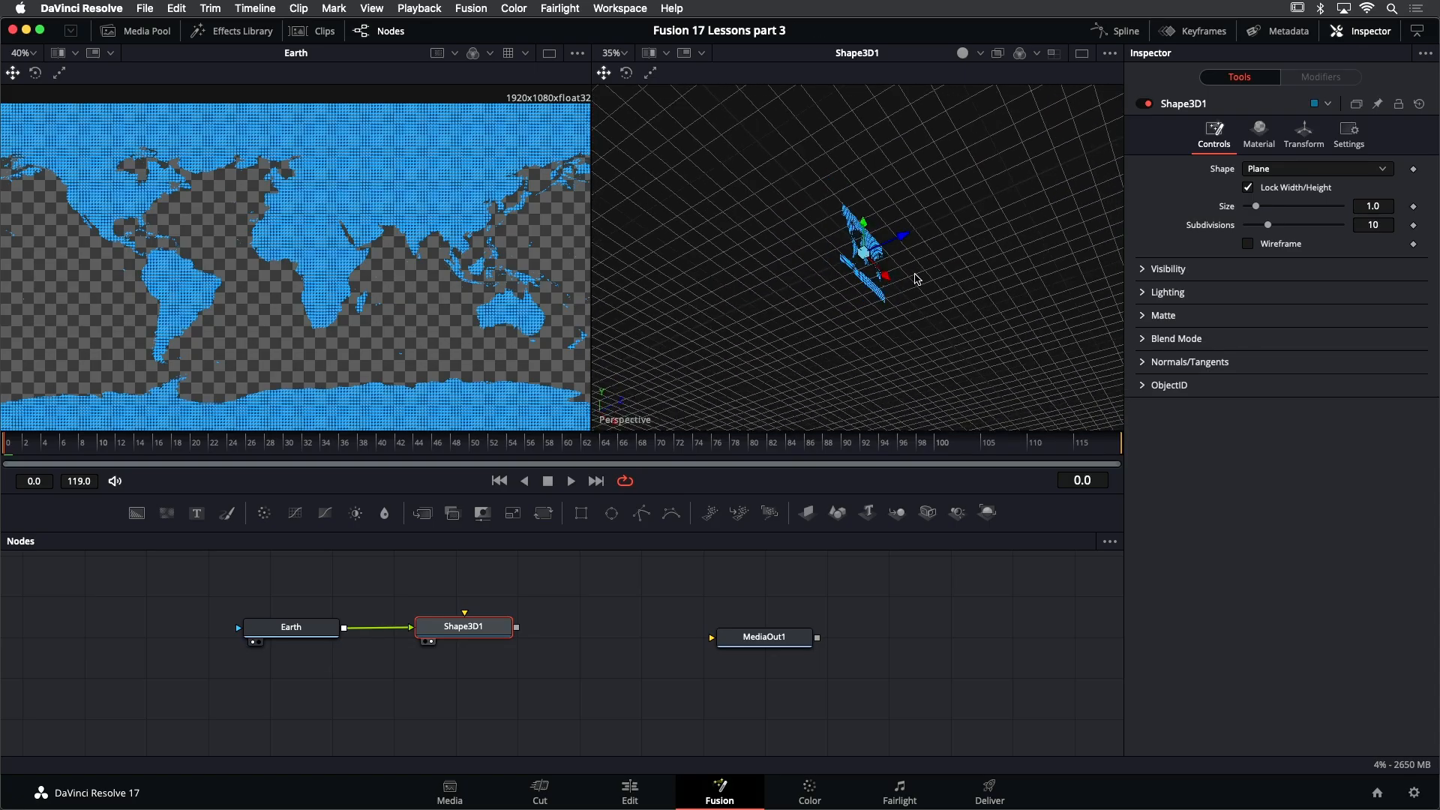
{"action": "scroll", "coordinate": [915, 278], "scroll_direction": "down", "scroll_amount": 4}
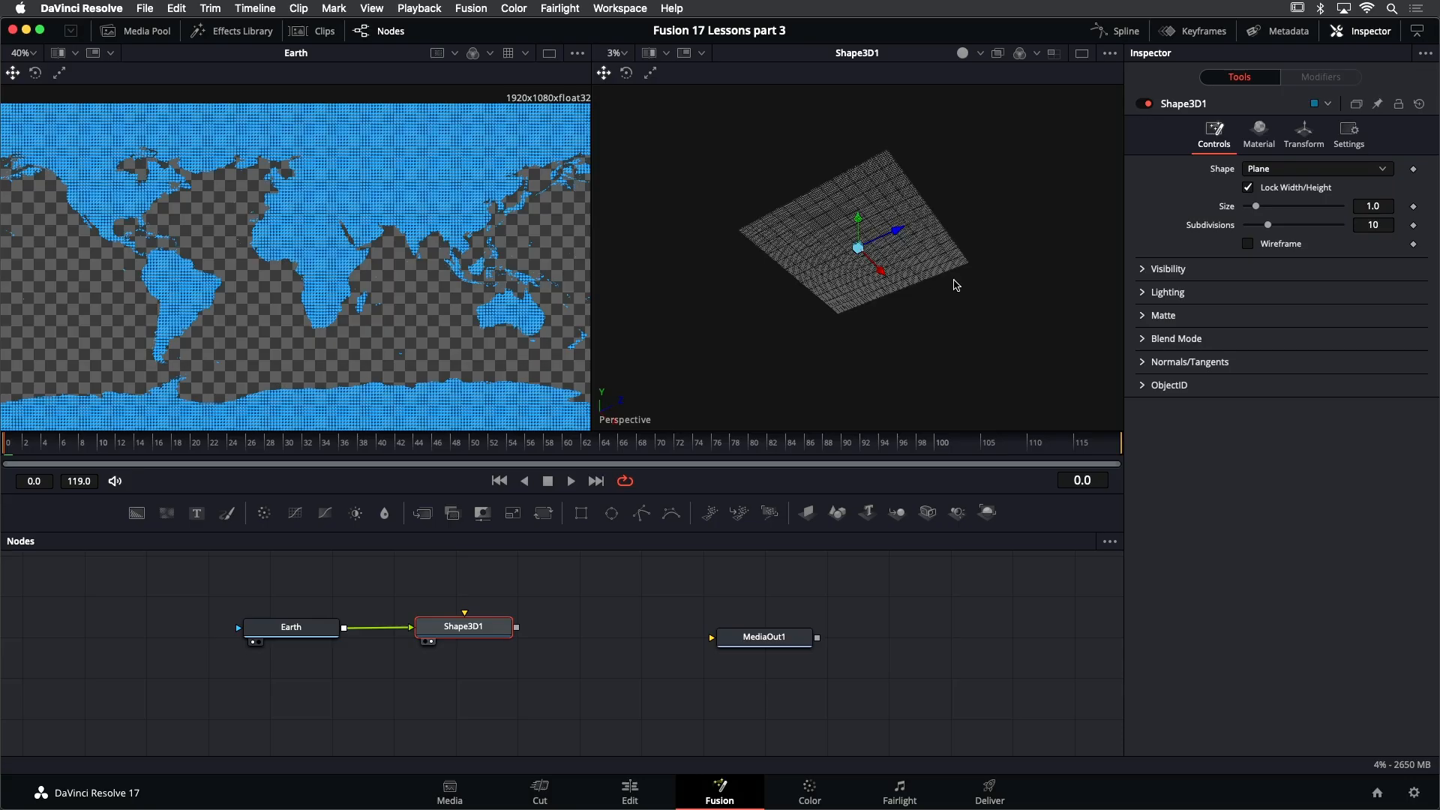
{"action": "left_click_drag", "start_coordinate": [907, 293], "coordinate": [930, 330]}
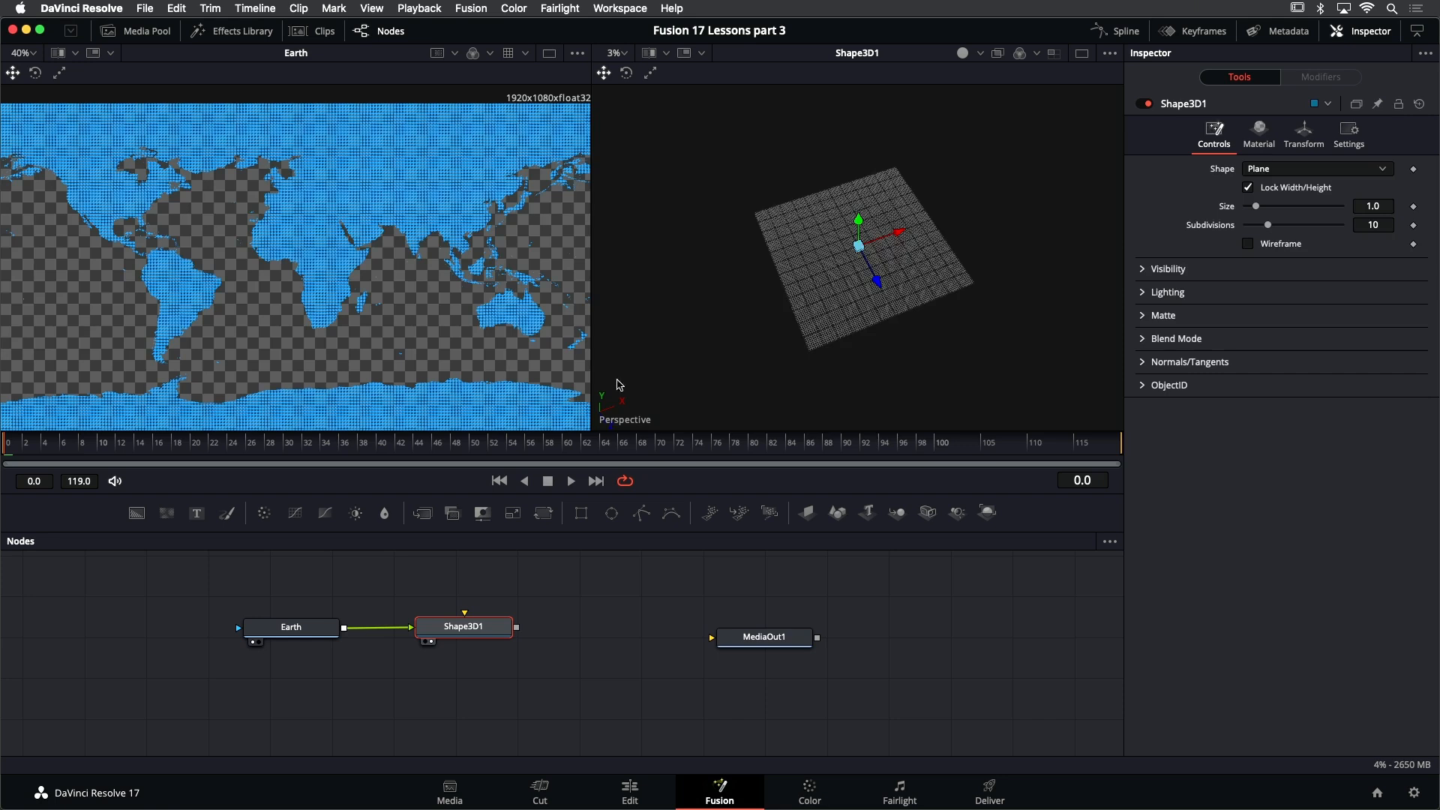
Reset the 3D viewer's settings to their defaults and orbit around the Earth plane
{"action": "right_click", "coordinate": [605, 417]}
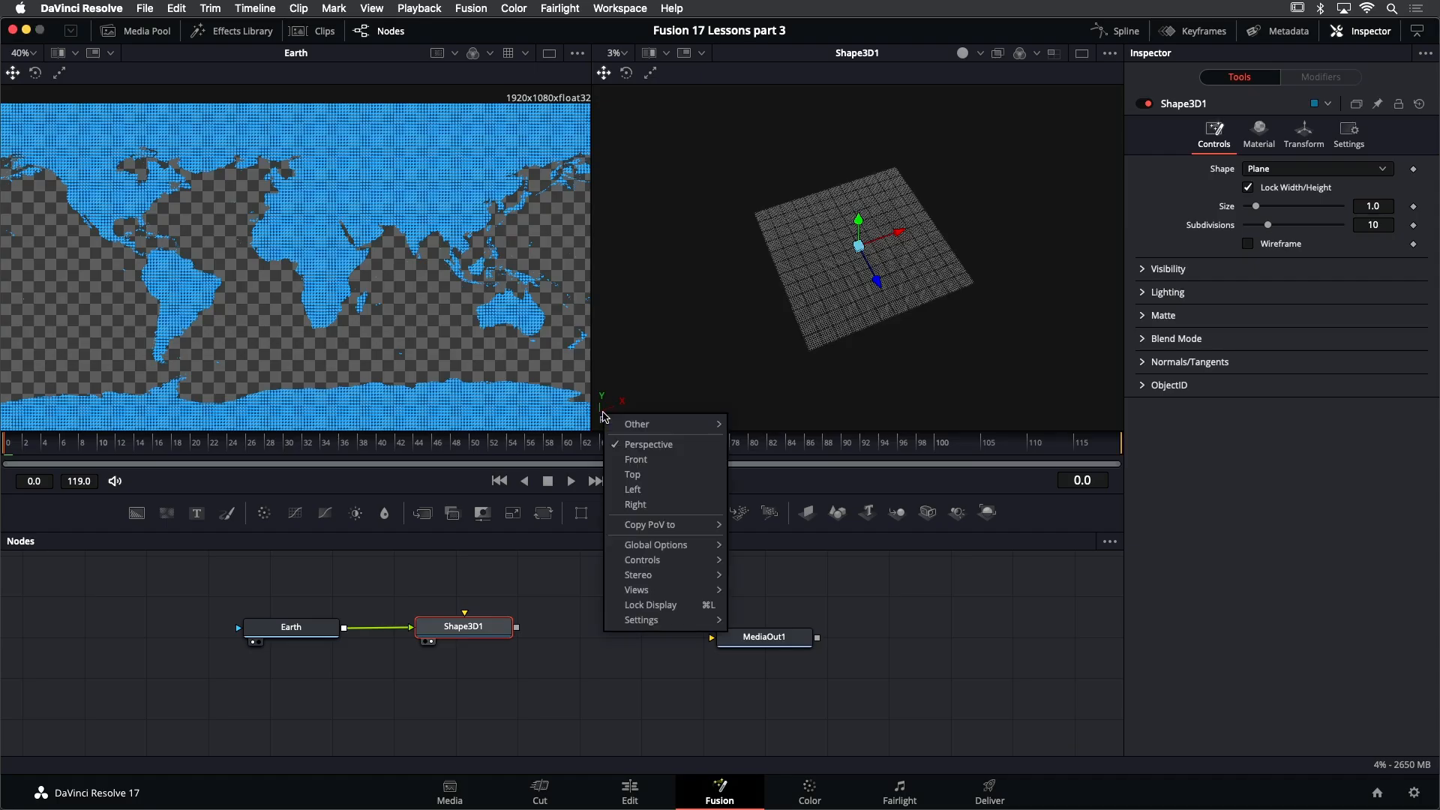
{"action": "mouse_move", "coordinate": [703, 621]}
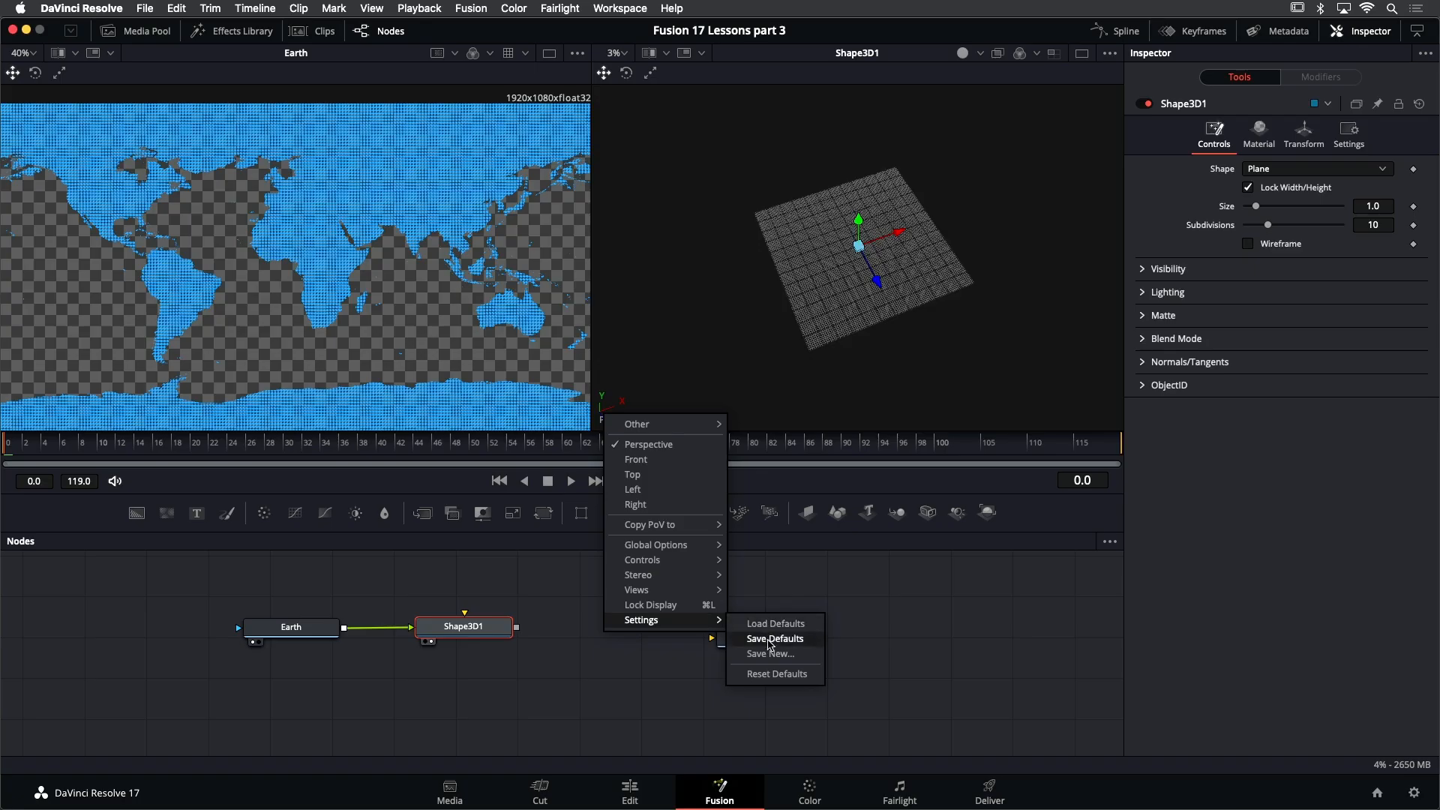
{"action": "left_click", "coordinate": [780, 674]}
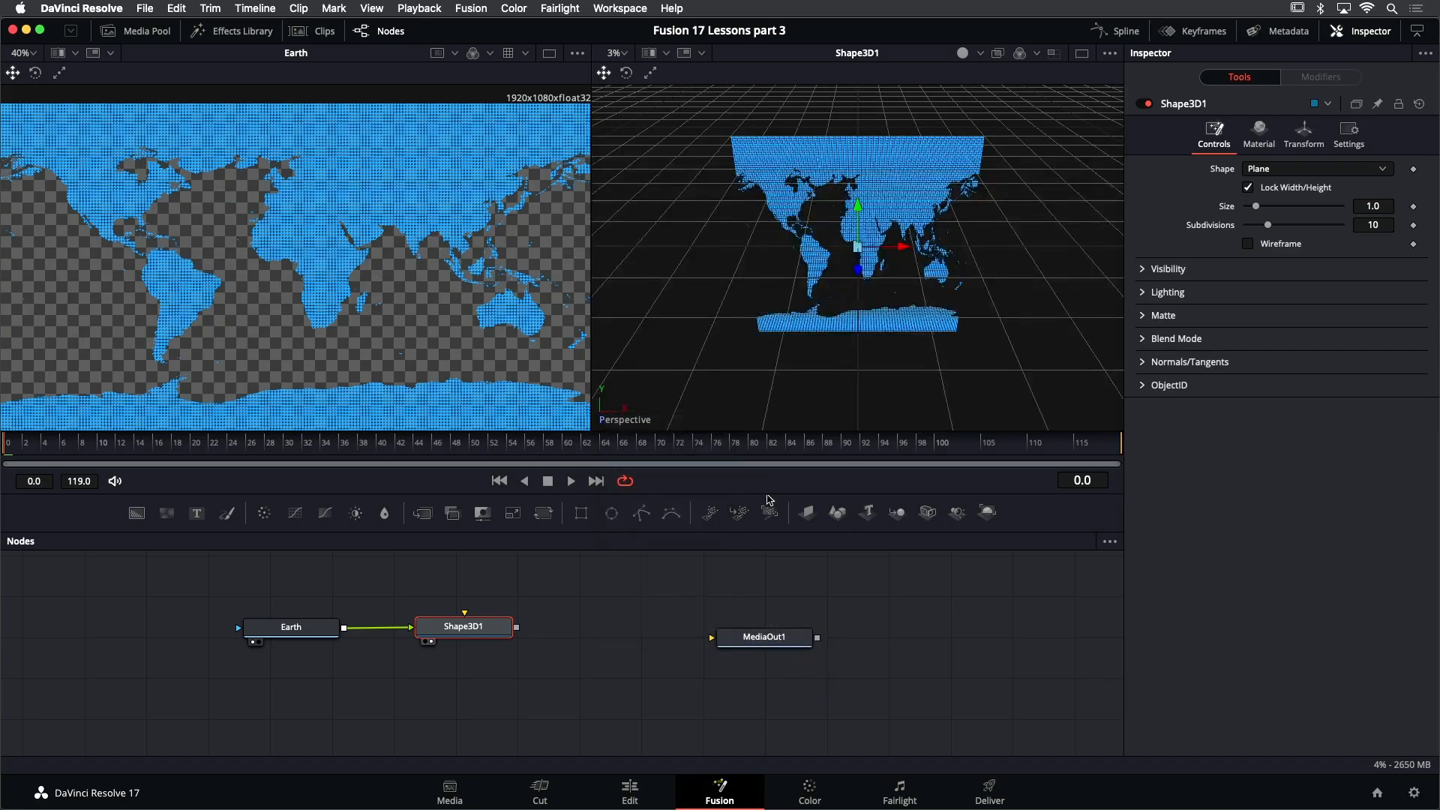
{"action": "left_click_drag", "start_coordinate": [916, 341], "coordinate": [885, 275]}
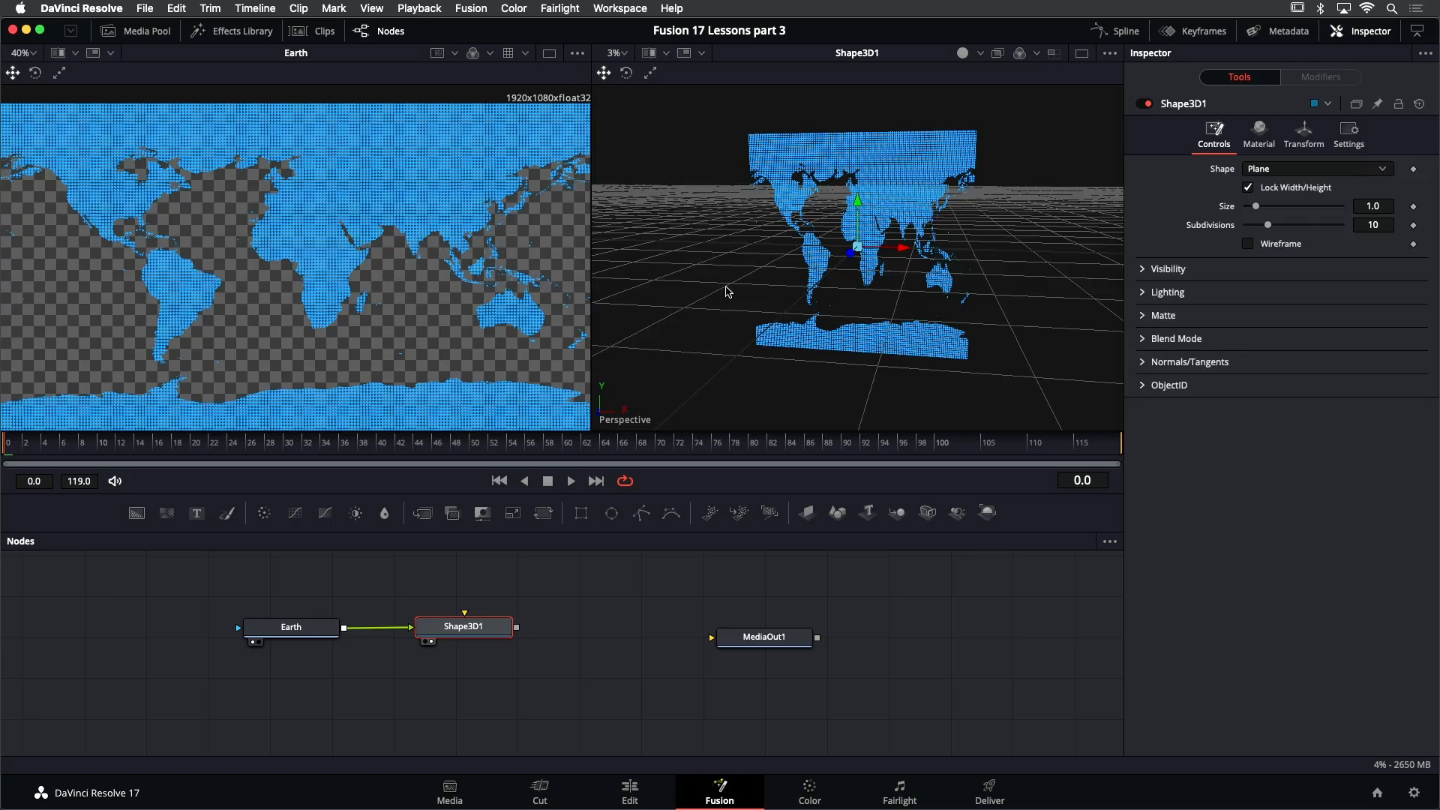
{"action": "left_click_drag", "start_coordinate": [726, 278], "coordinate": [786, 299]}
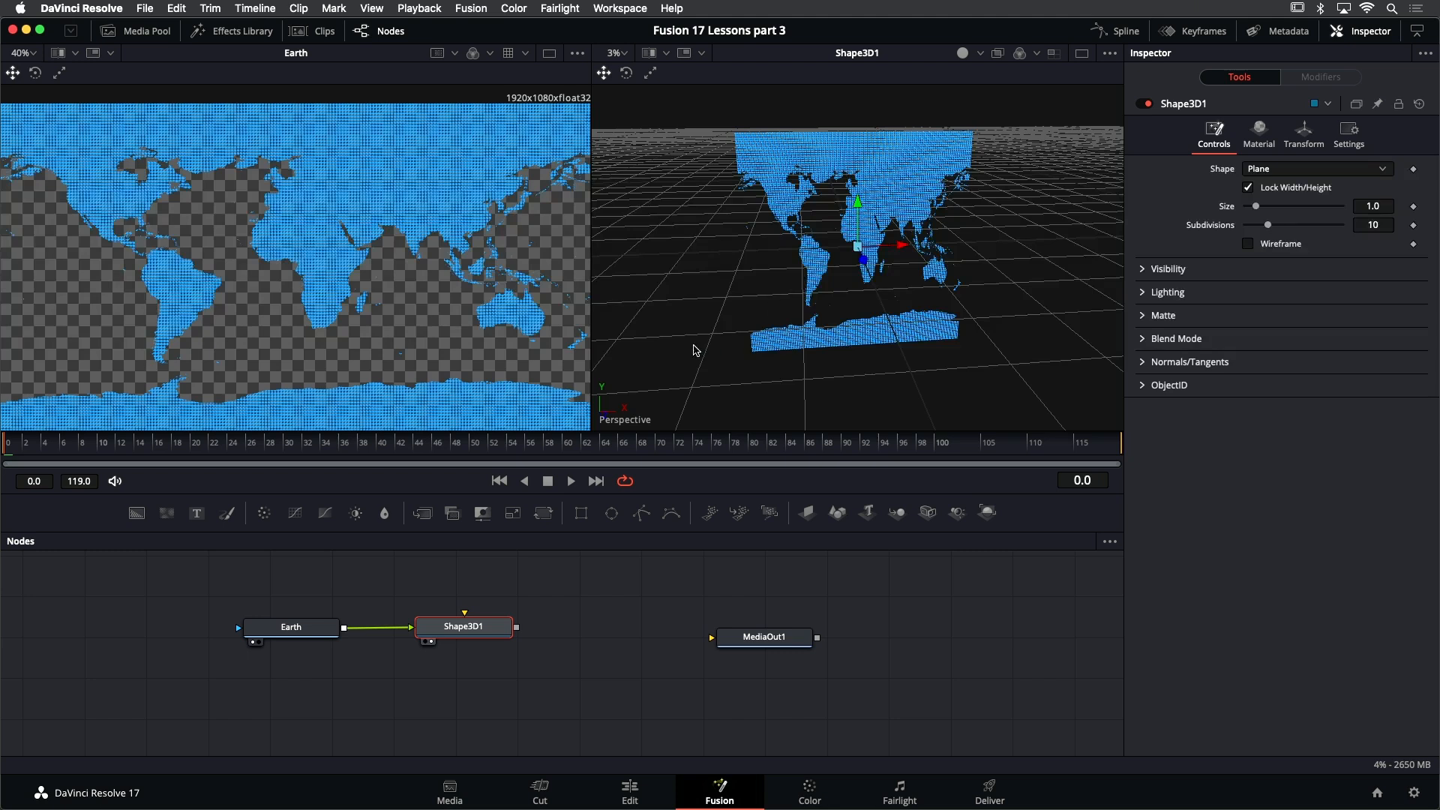
Examine the plane in the 3D viewer's Front and Top views, return to Perspective and orbit around it
{"action": "right_click", "coordinate": [611, 419]}
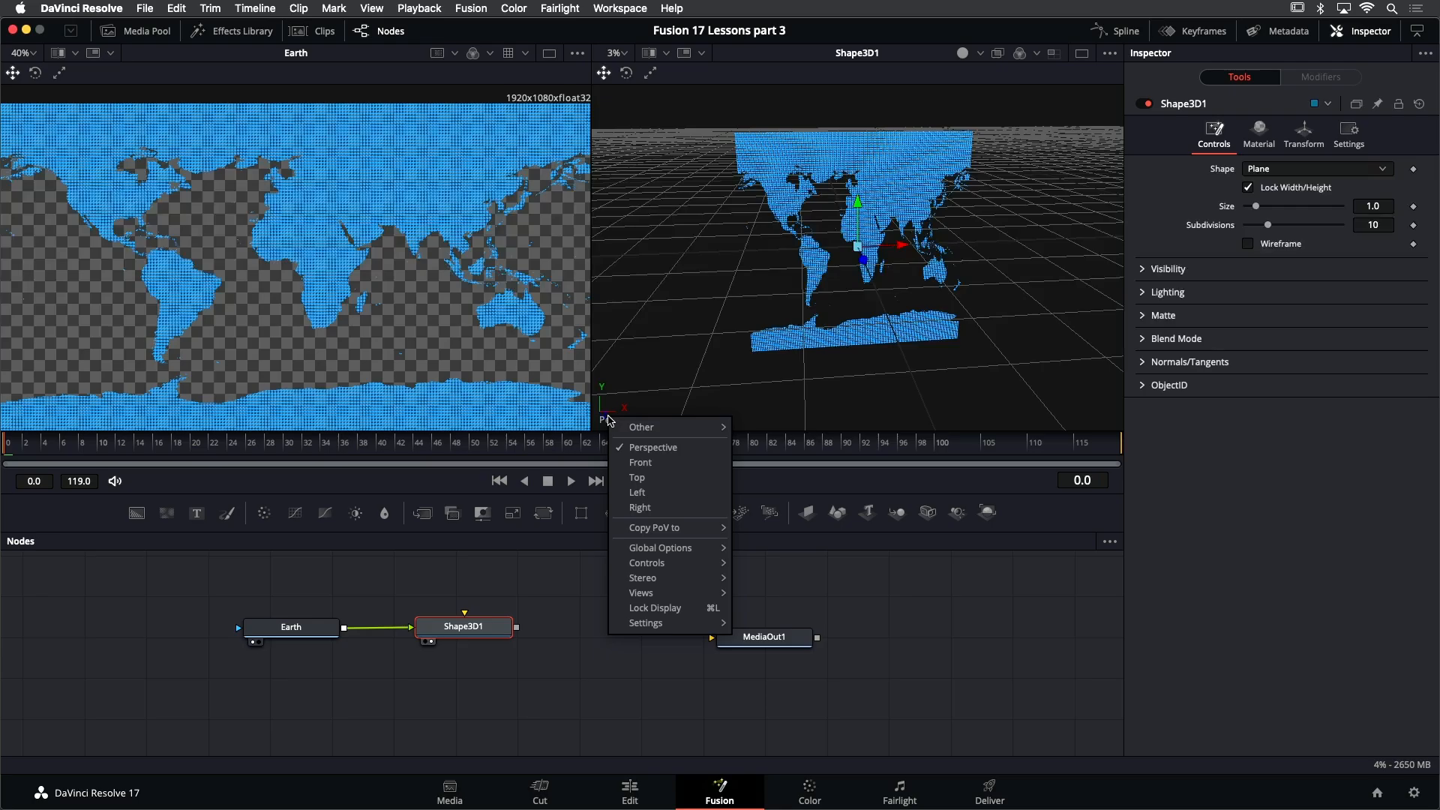
{"action": "left_click", "coordinate": [644, 463]}
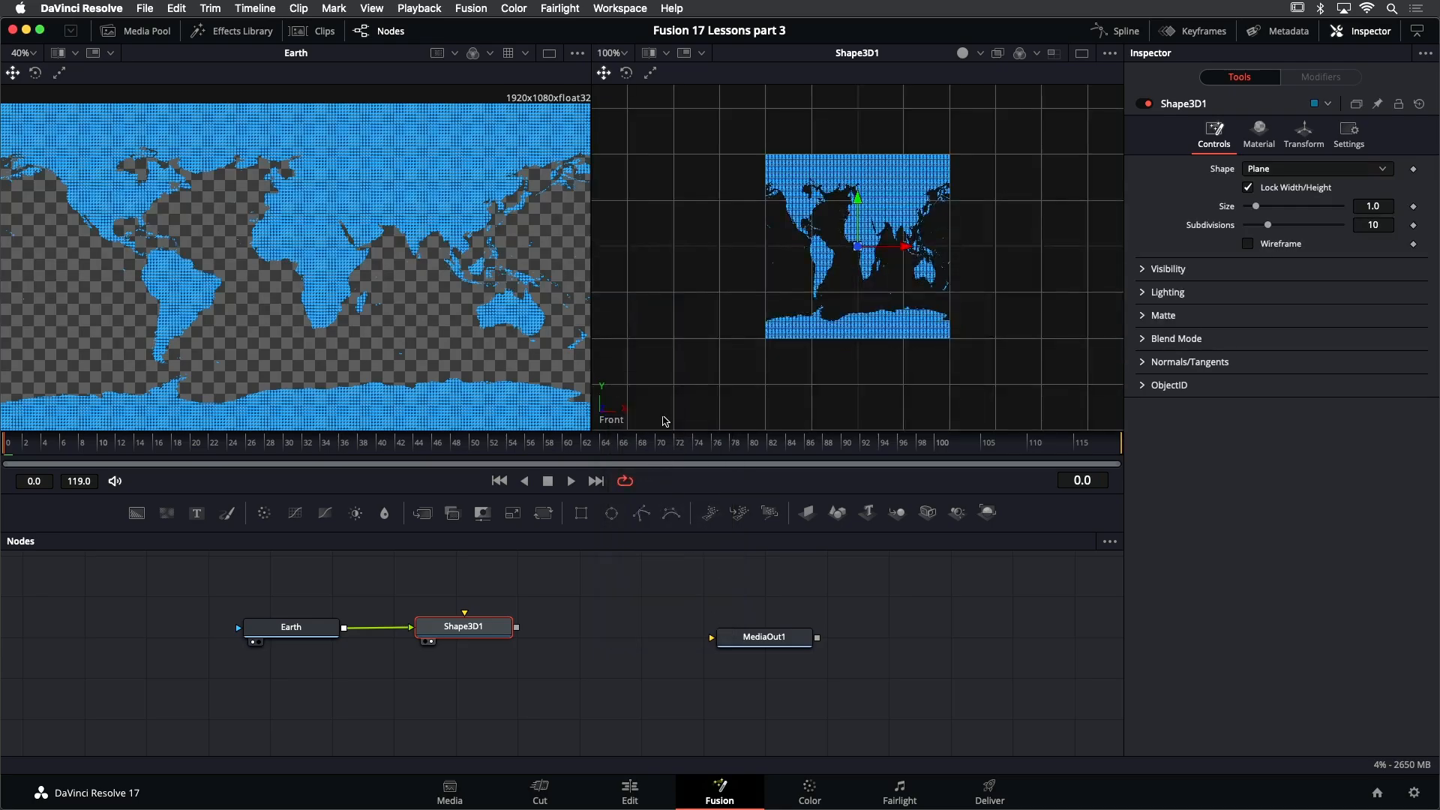
{"action": "left_click", "coordinate": [611, 420]}
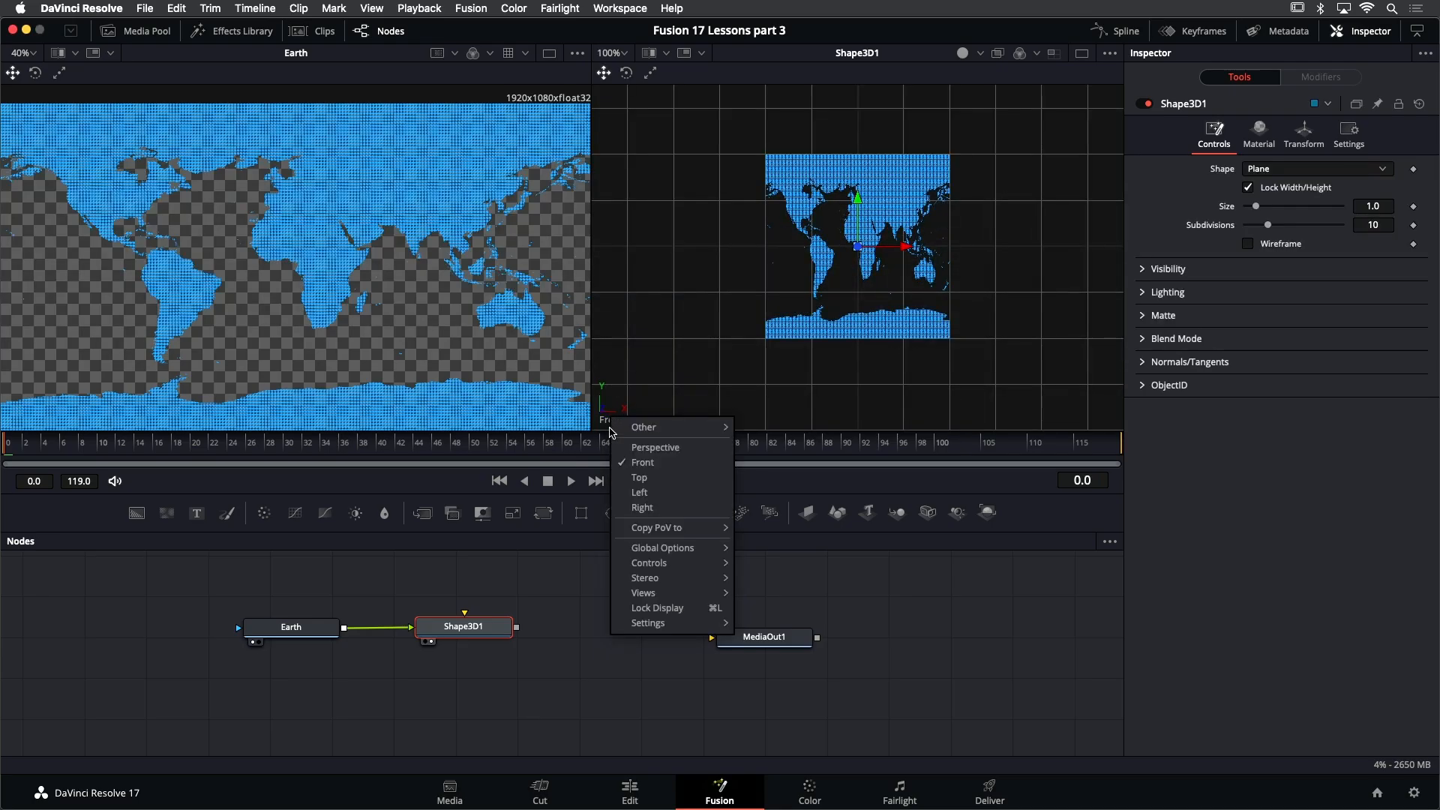
{"action": "left_click", "coordinate": [643, 469]}
{"action": "left_click", "coordinate": [611, 419]}
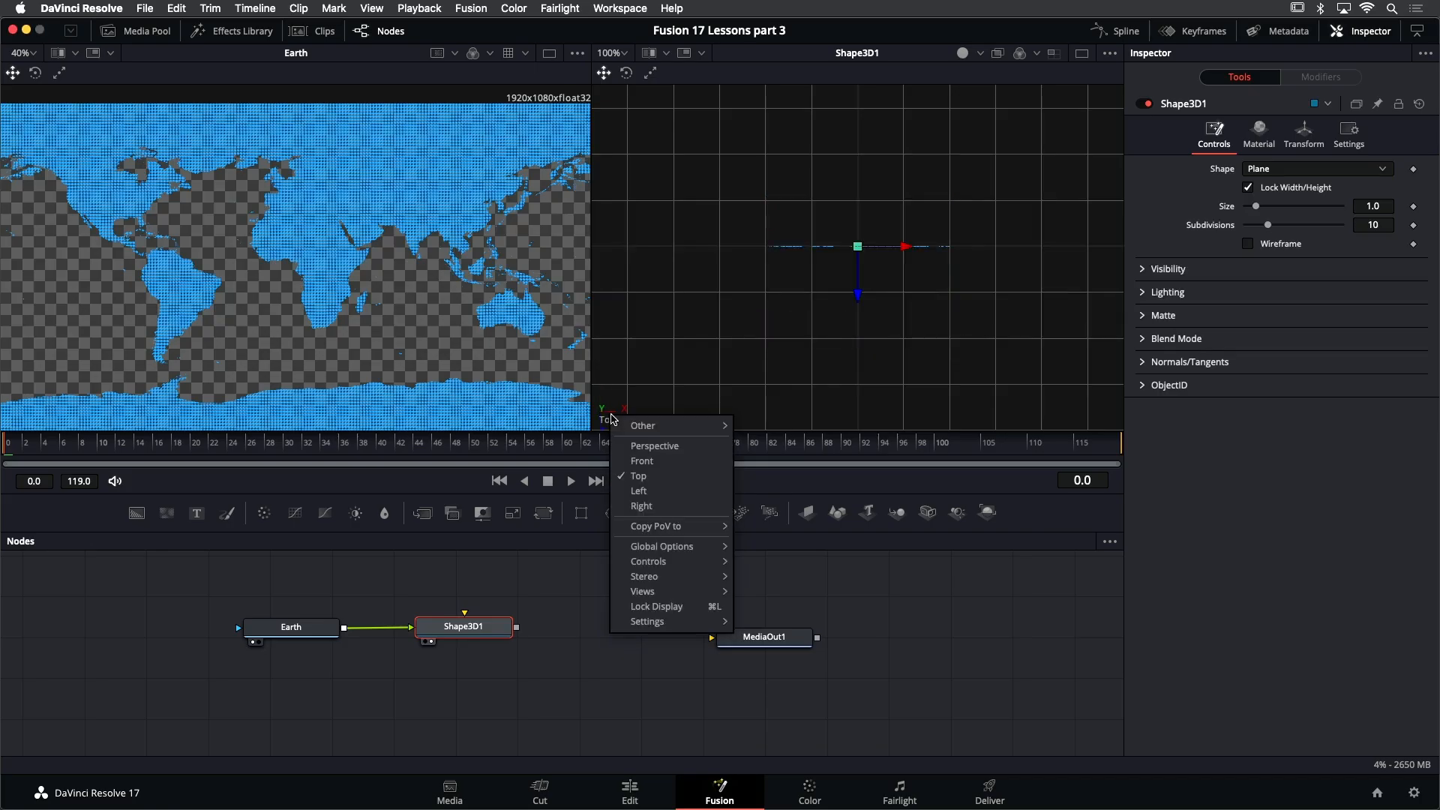
{"action": "left_click", "coordinate": [648, 446]}
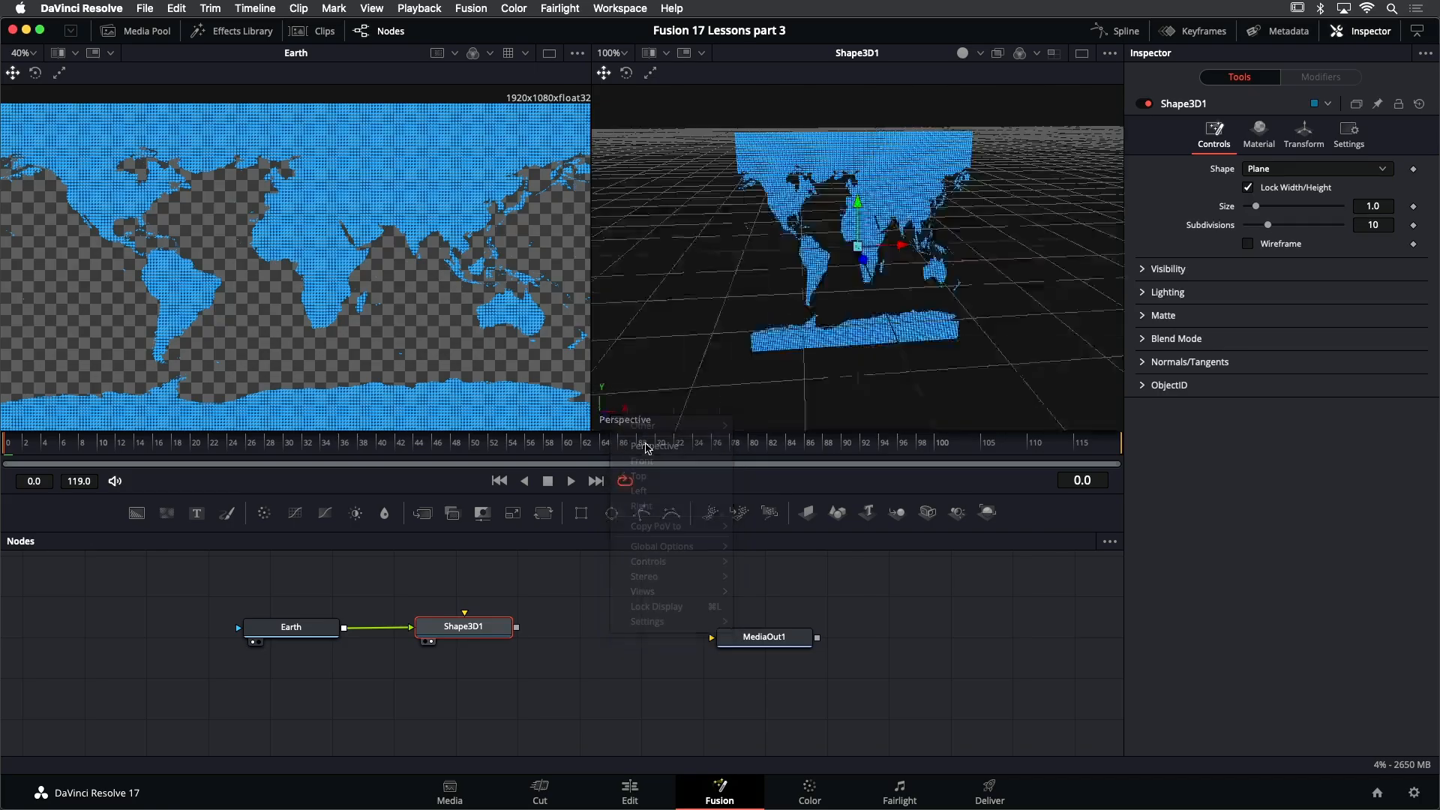
{"action": "left_click_drag", "start_coordinate": [879, 357], "coordinate": [823, 330]}
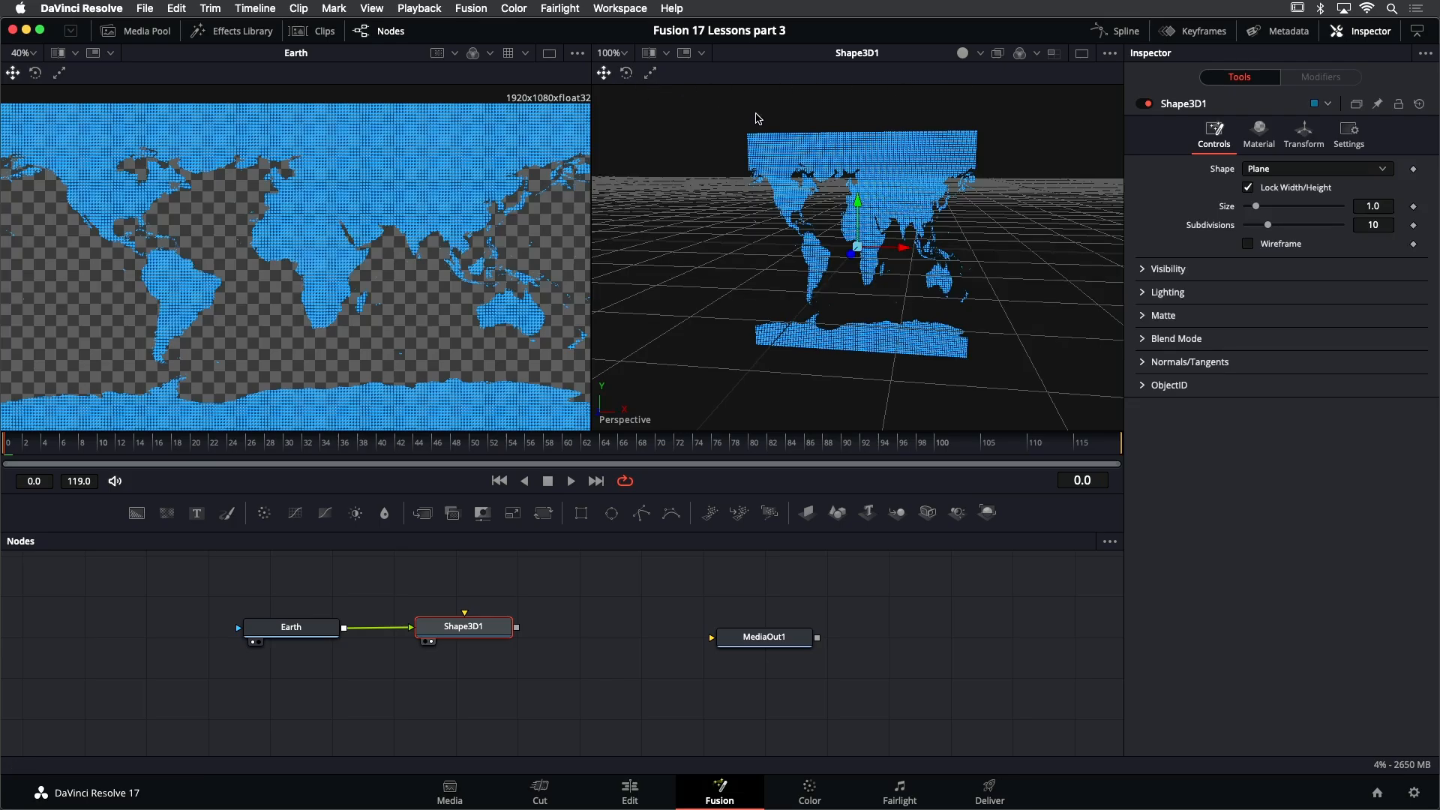
Toggle the 3D viewer's lighting on and back off, and switch the viewer to the quad view layout
{"action": "left_click", "coordinate": [964, 57]}
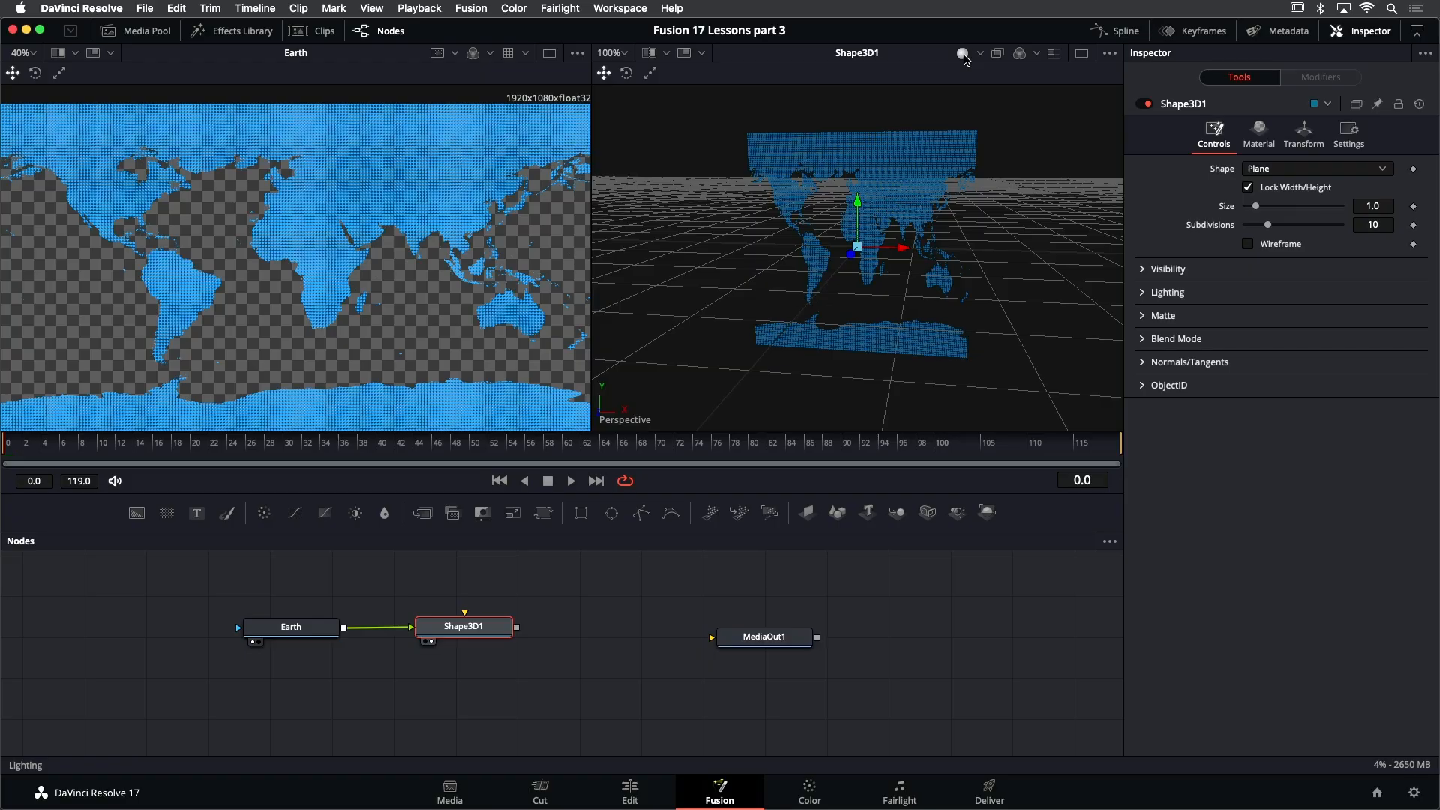
{"action": "left_click", "coordinate": [963, 54]}
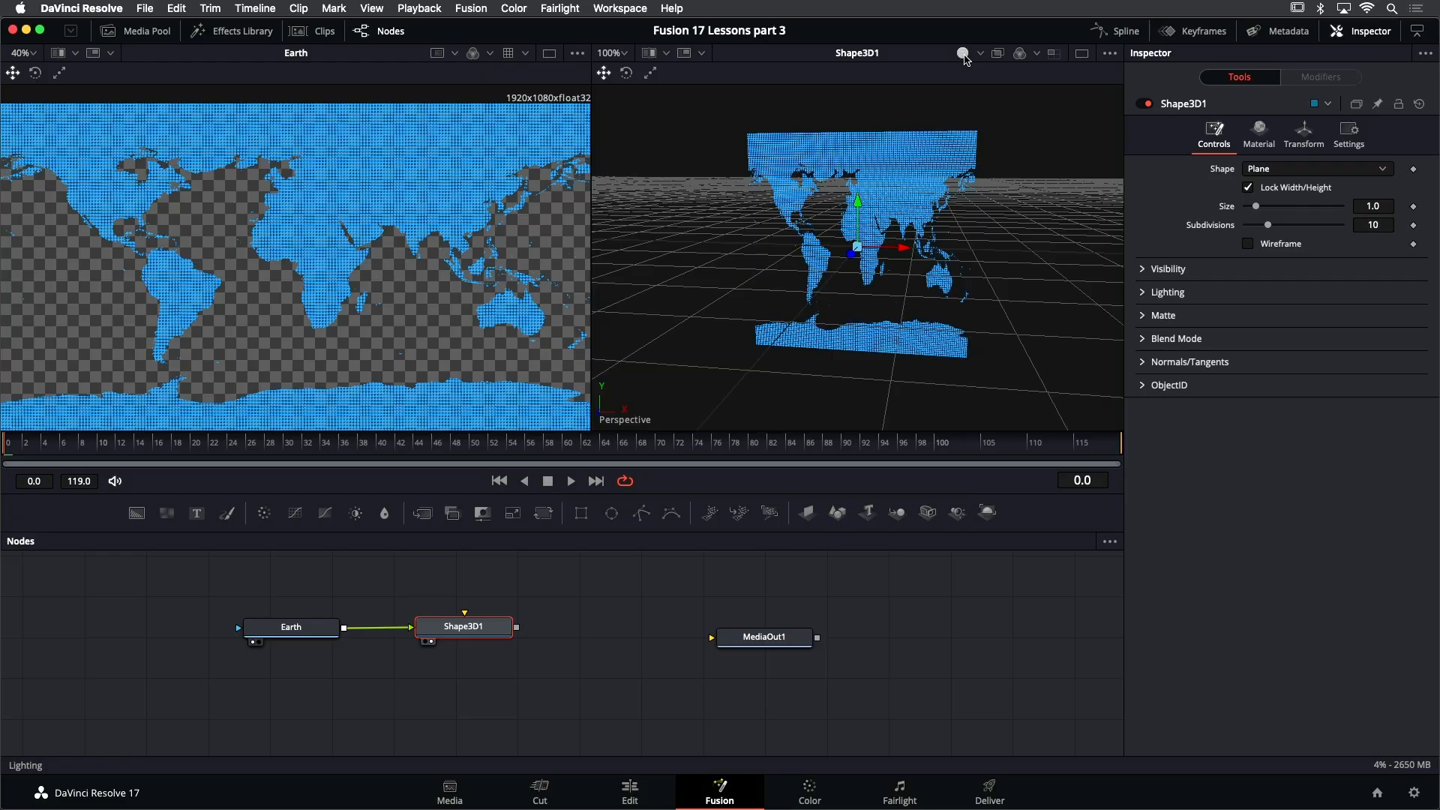
{"action": "left_click", "coordinate": [1055, 54]}
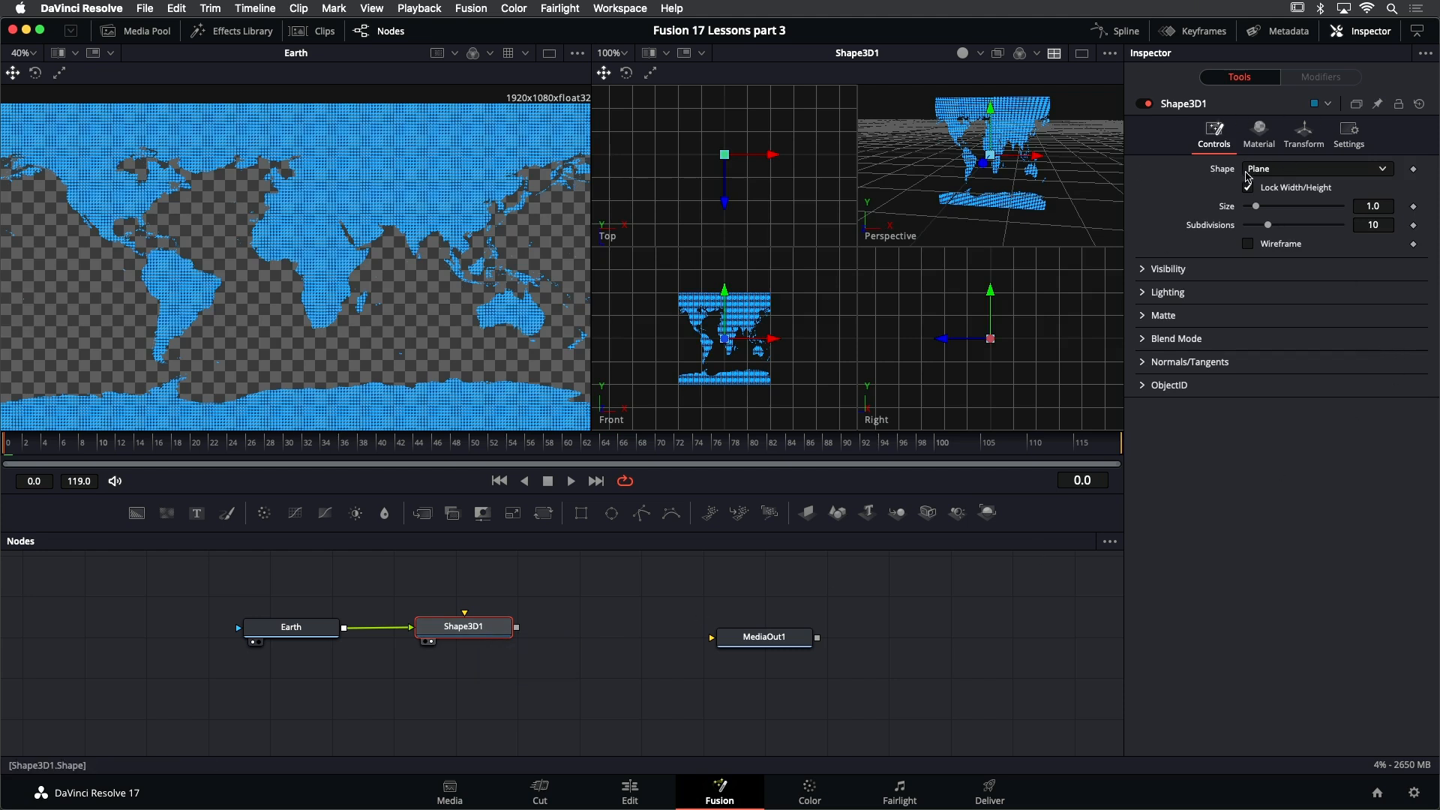
Change the Shape3D1 node's shape to a Sphere with a radius of 0.31
{"action": "left_click", "coordinate": [1282, 172]}
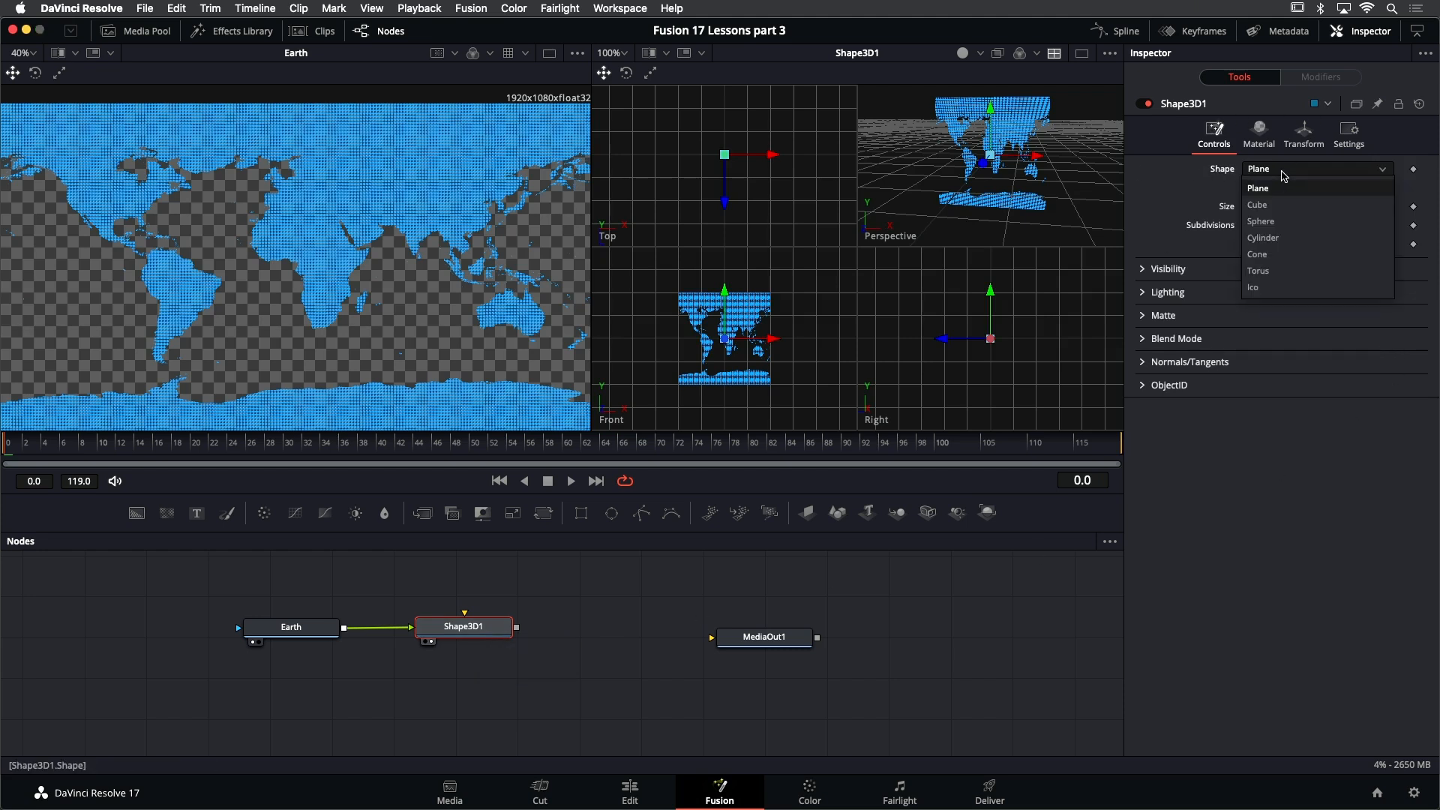
{"action": "left_click", "coordinate": [1285, 222]}
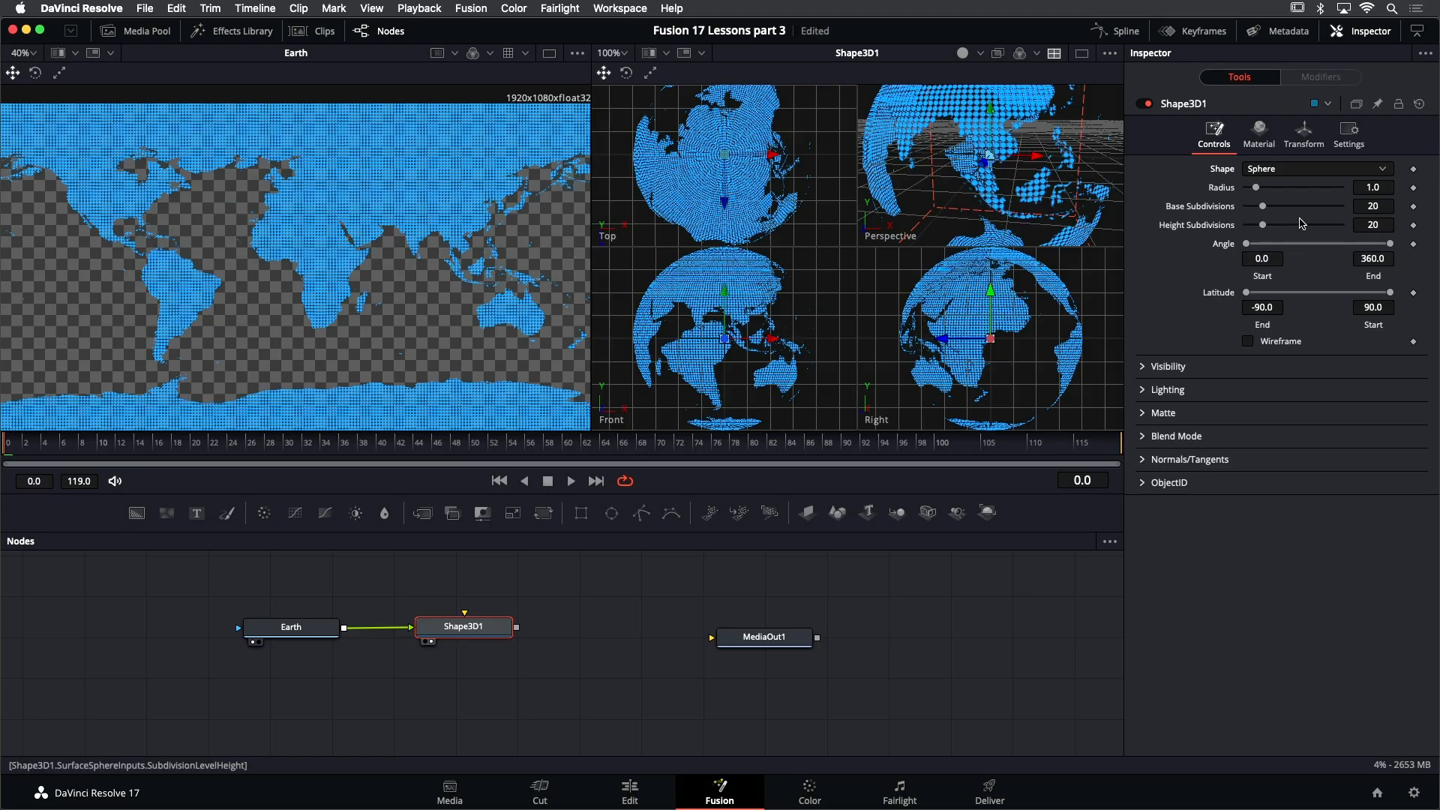
{"action": "left_click_drag", "start_coordinate": [1375, 188], "coordinate": [1326, 188]}
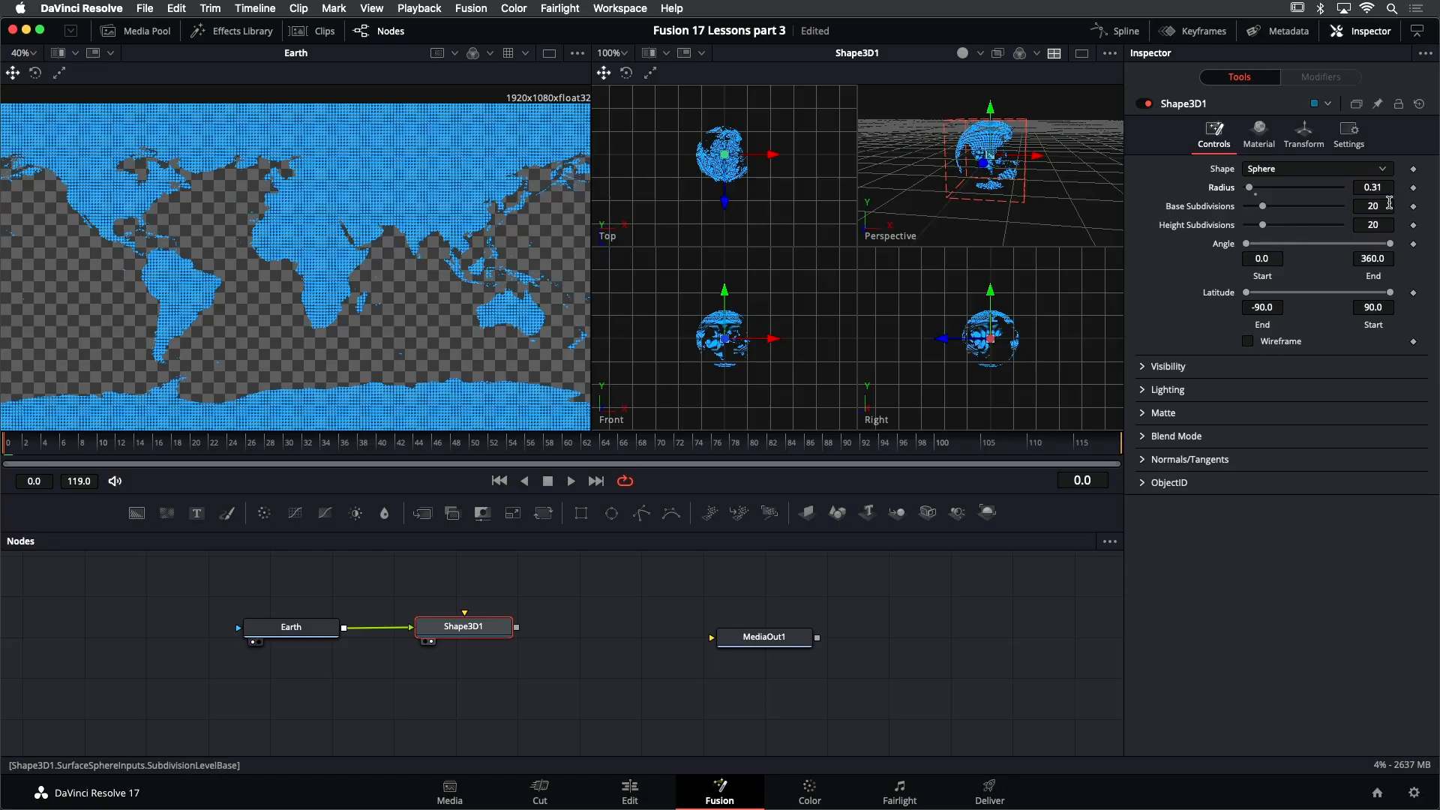
Smooth the sphere by setting its base subdivisions to 92 and height subdivisions to 93
{"action": "left_click_drag", "start_coordinate": [1263, 207], "coordinate": [1338, 227]}
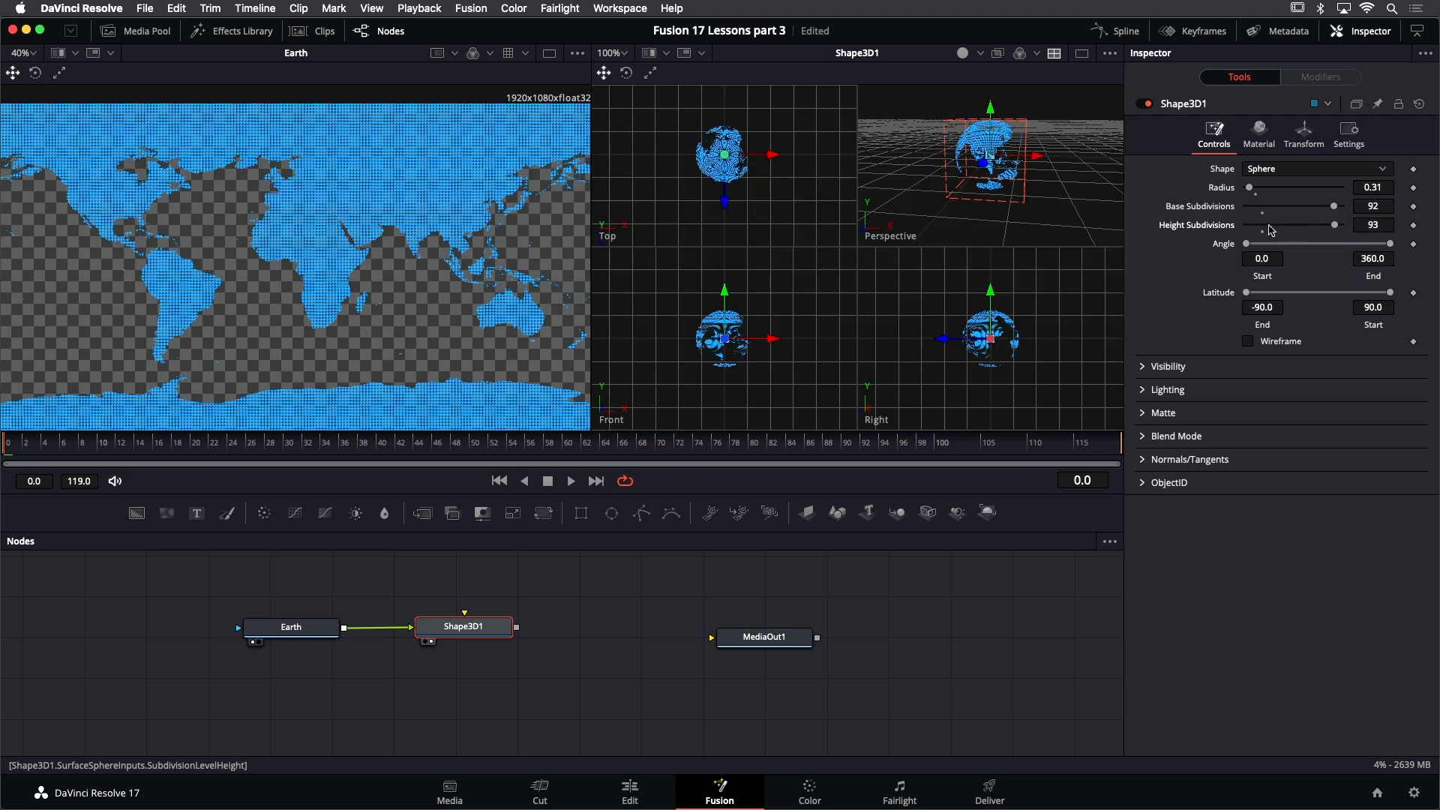
{"action": "scroll", "coordinate": [985, 166], "scroll_direction": "up", "scroll_amount": 2}
{"action": "scroll", "coordinate": [984, 167], "scroll_direction": "up", "scroll_amount": 2}
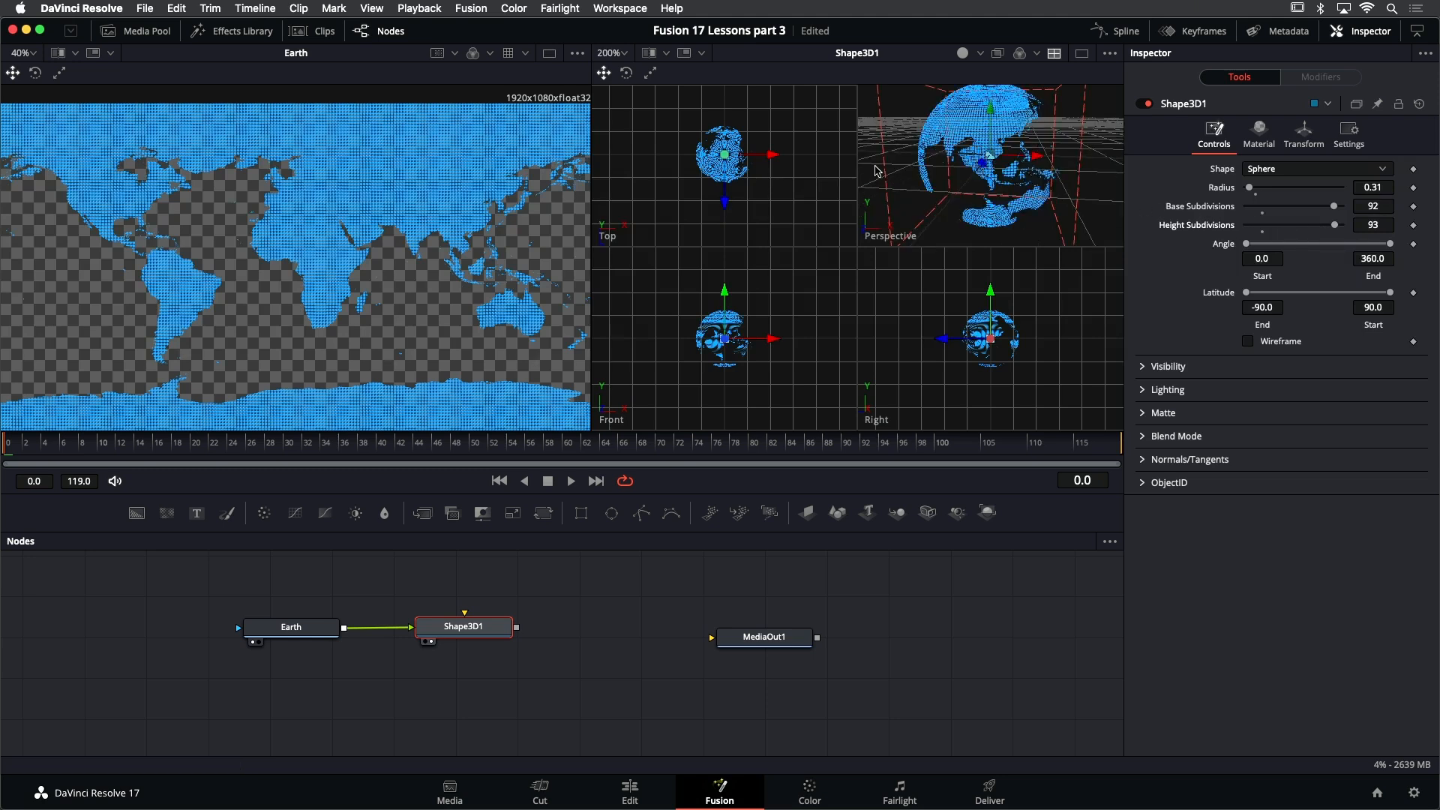
{"action": "scroll", "coordinate": [715, 172], "scroll_direction": "up", "scroll_amount": 3}
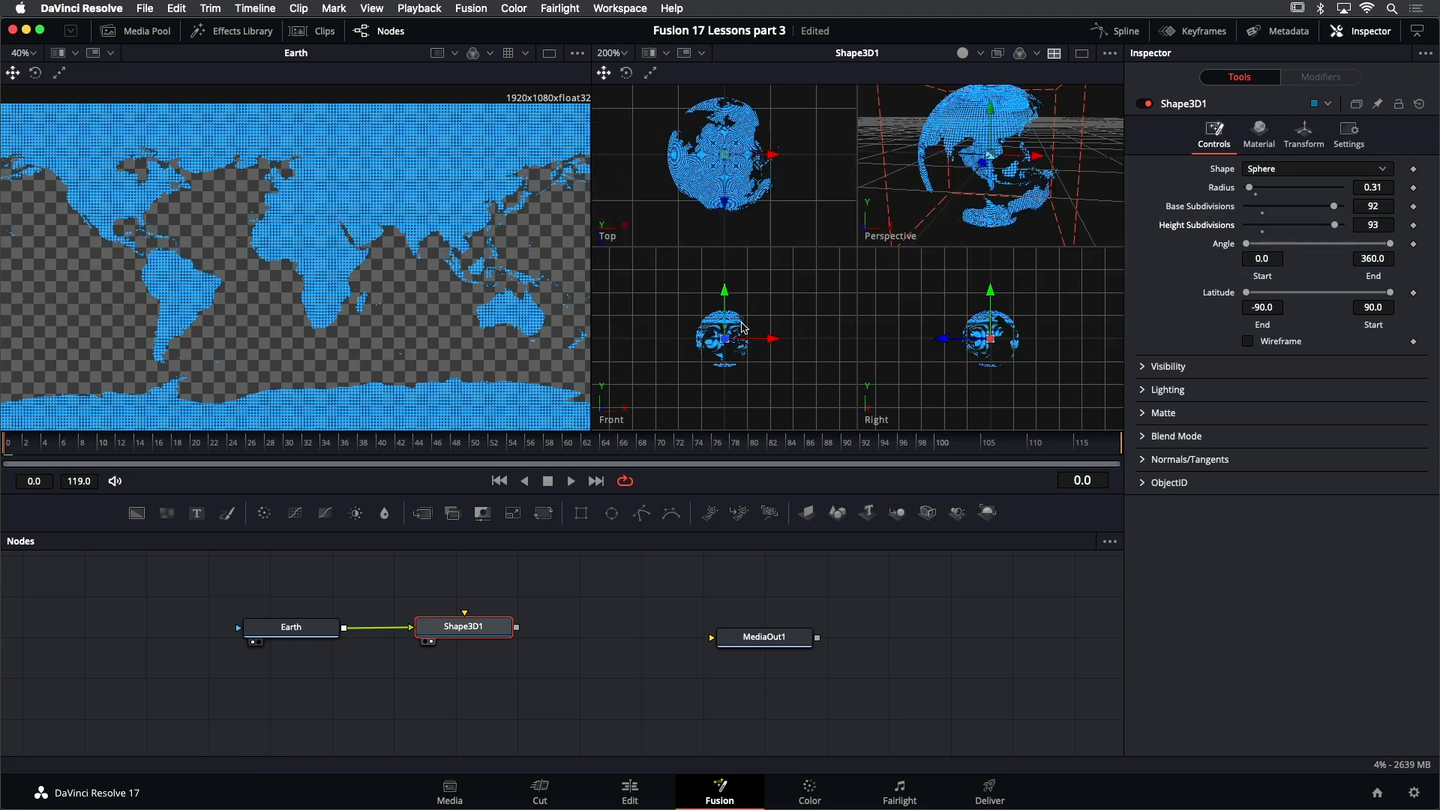
{"action": "scroll", "coordinate": [742, 328], "scroll_direction": "up", "scroll_amount": 3}
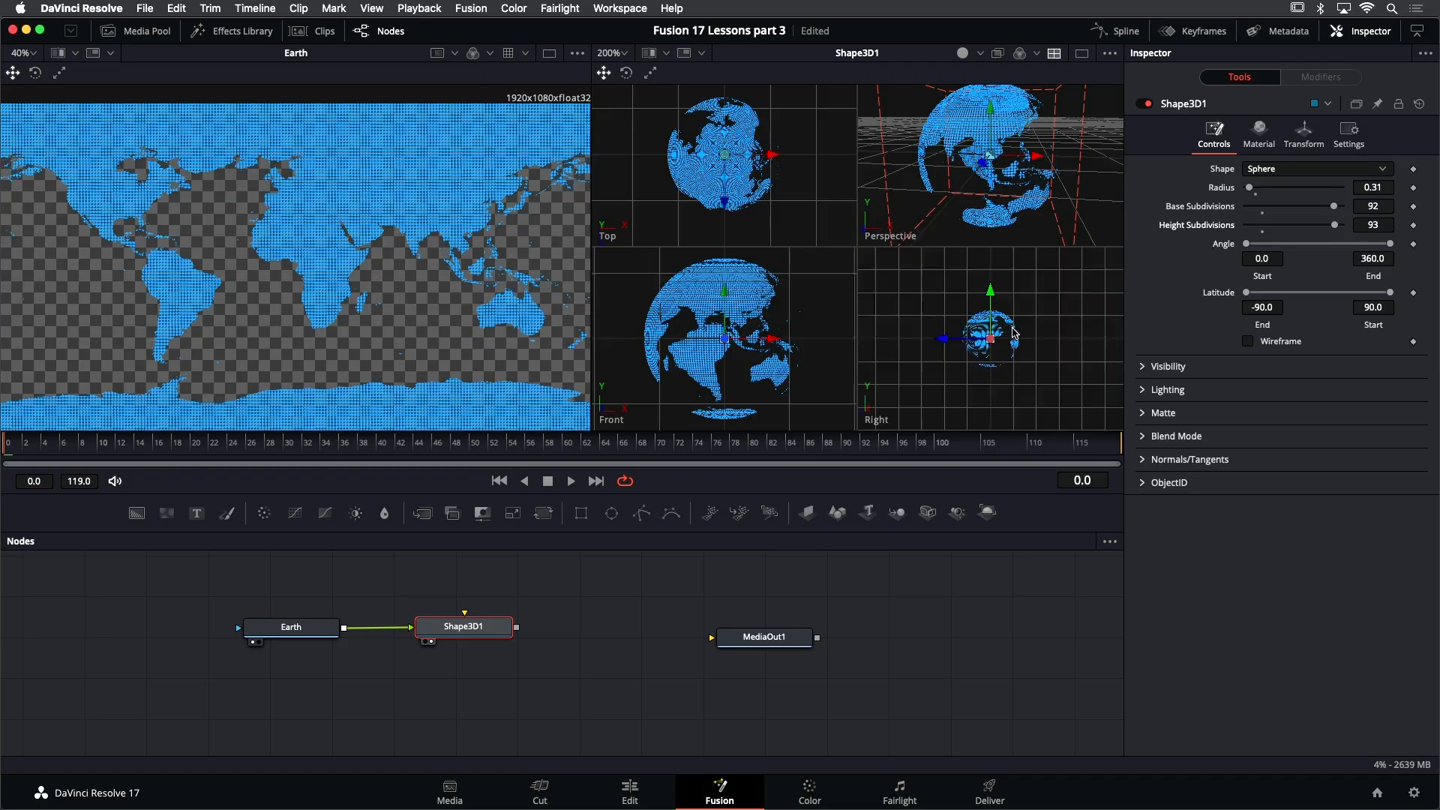
{"action": "scroll", "coordinate": [1014, 333], "scroll_direction": "up", "scroll_amount": 3}
{"action": "scroll", "coordinate": [1014, 333], "scroll_direction": "up", "scroll_amount": 2}
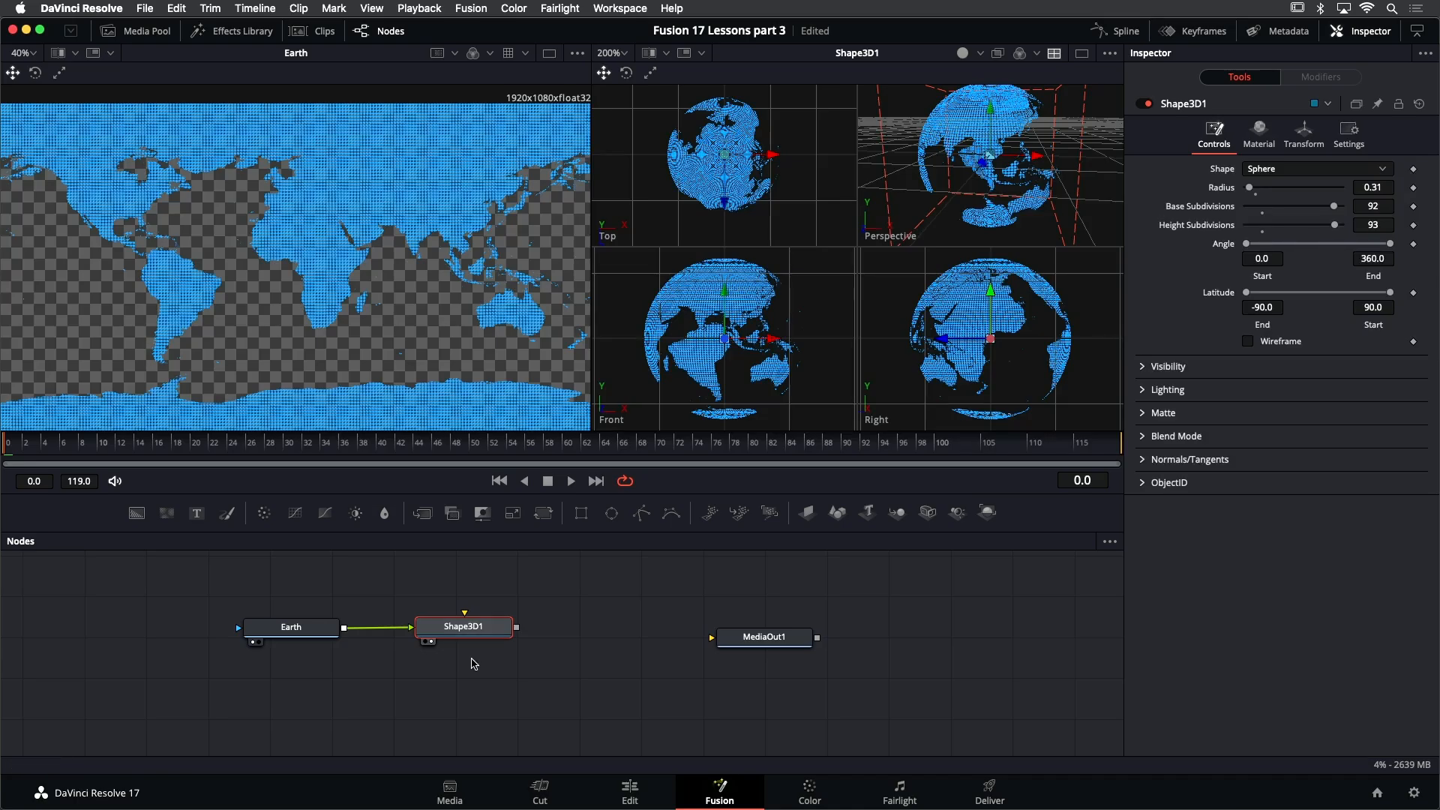
Paste a copy of the Shape3D1 node and place it directly below the original
{"action": "left_click", "coordinate": [473, 668]}
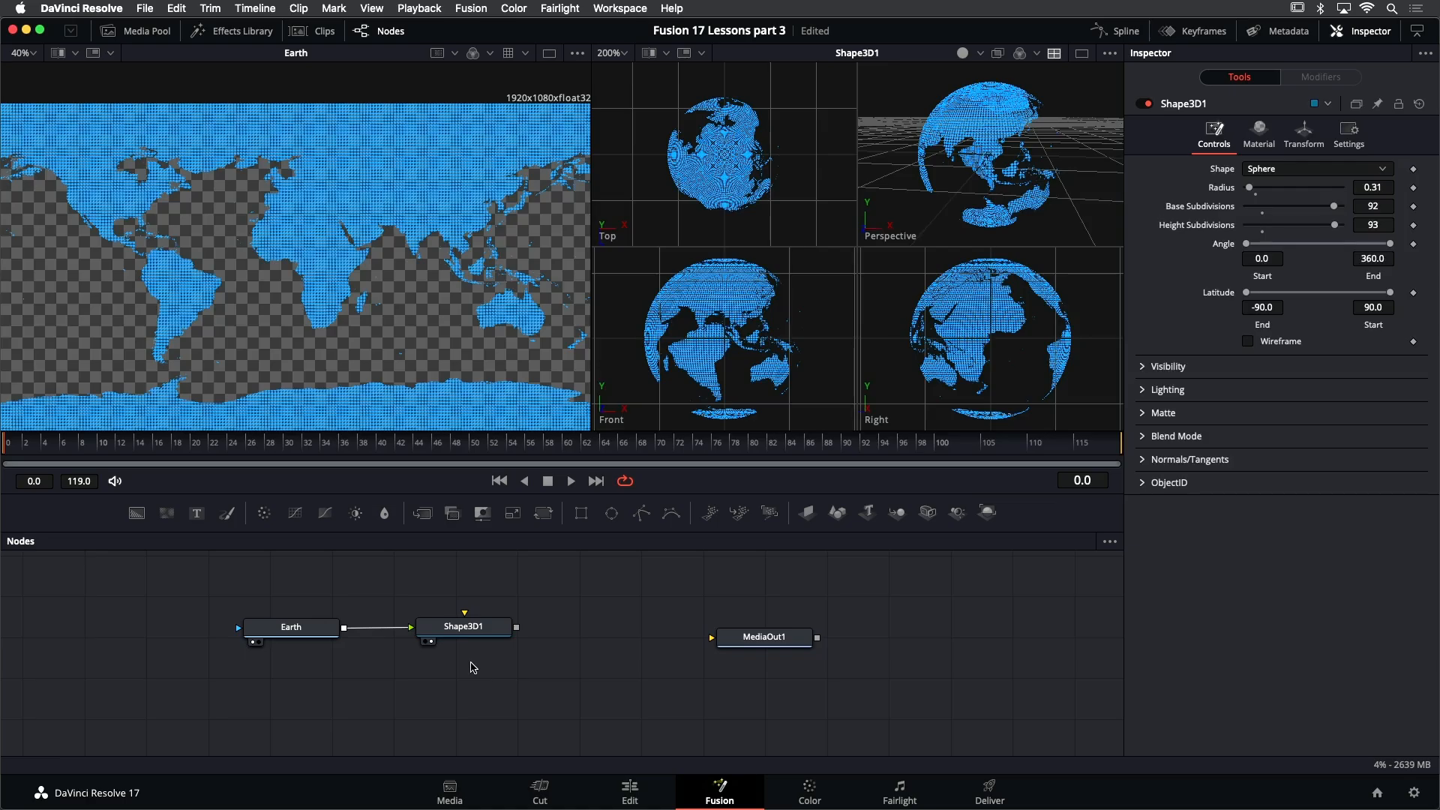
{"action": "key", "text": "super+v"}
{"action": "left_click_drag", "start_coordinate": [472, 667], "coordinate": [468, 693]}
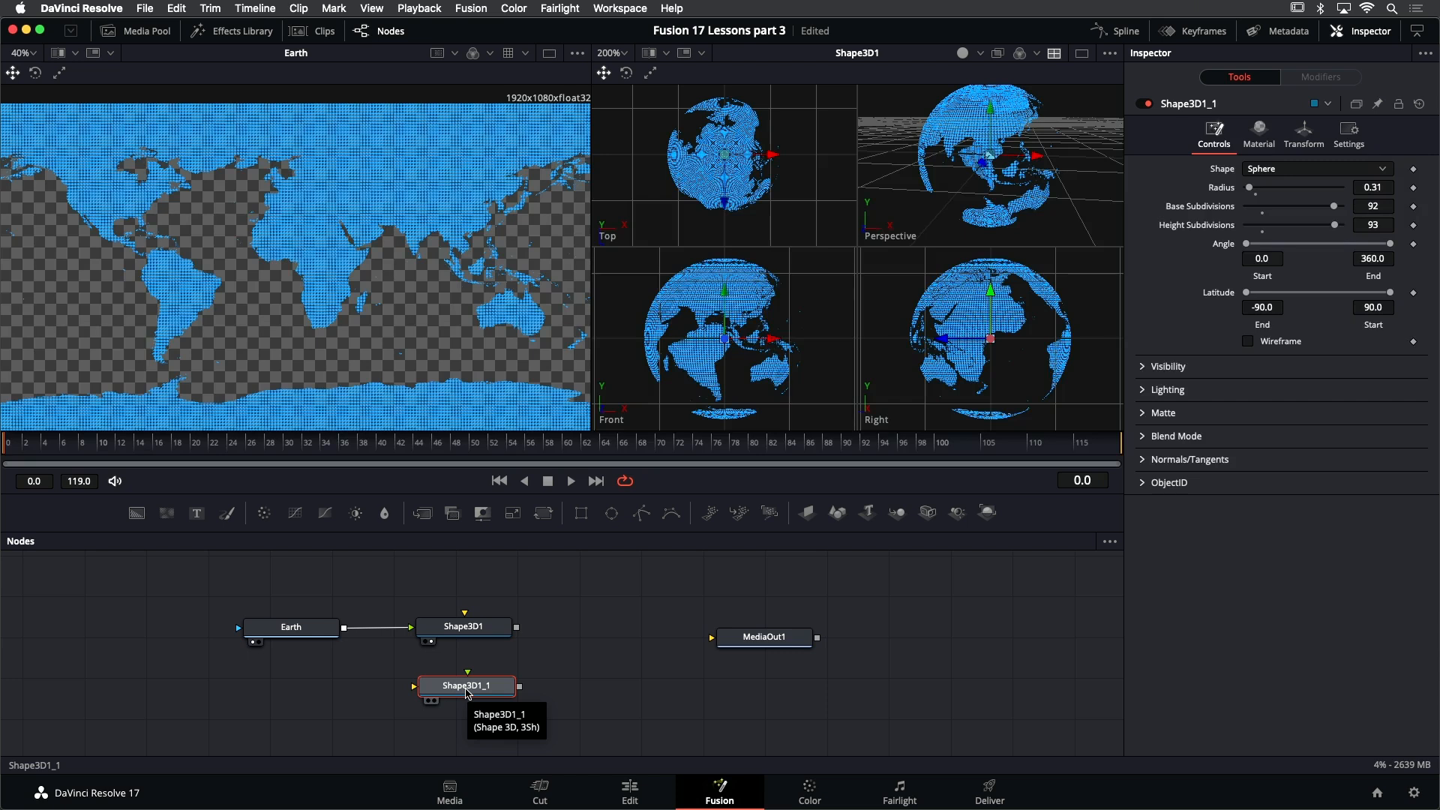
Rename the Earth-textured Shape3D1 node to EarthSphere
{"action": "left_click_drag", "start_coordinate": [476, 632], "coordinate": [472, 634]}
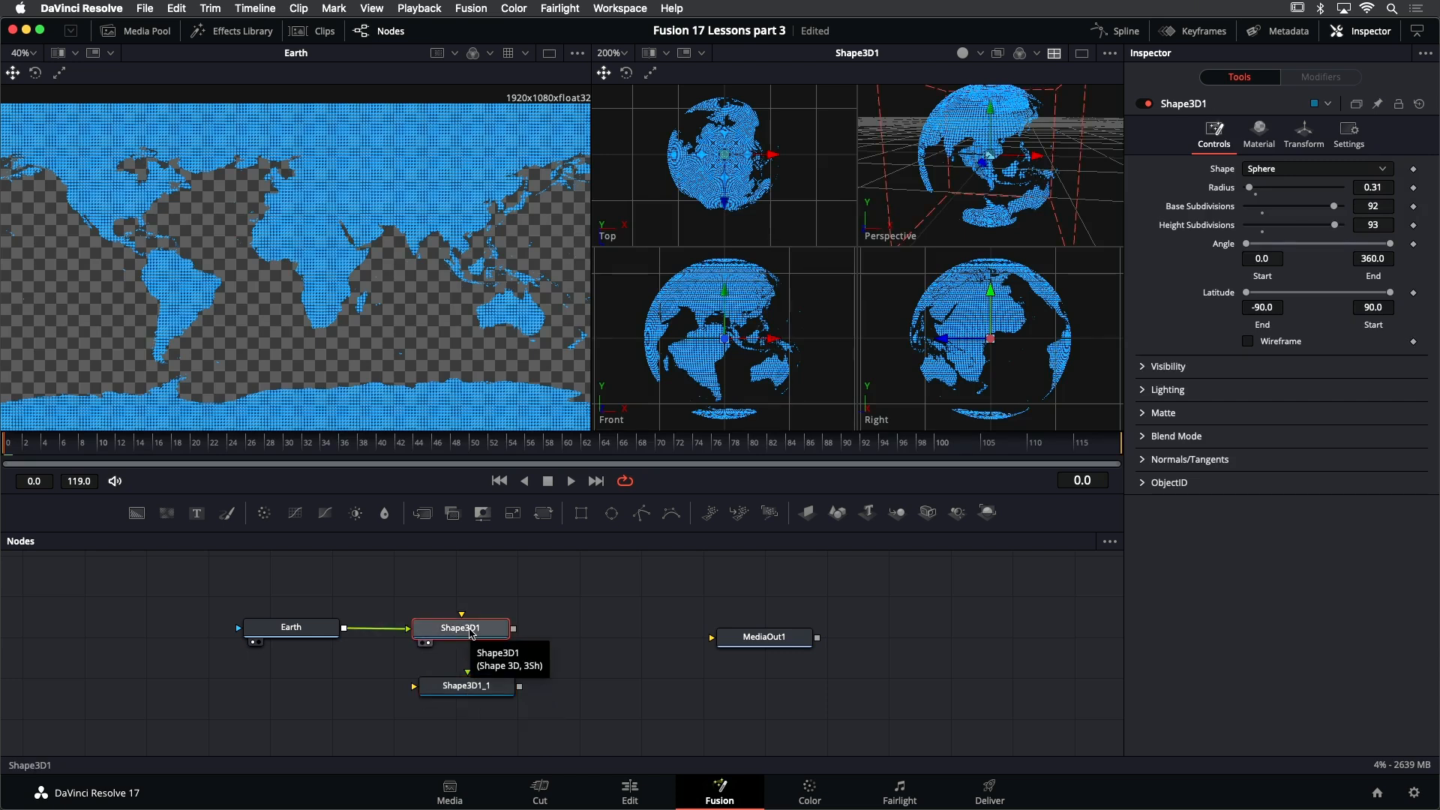
{"action": "key", "text": "F2"}
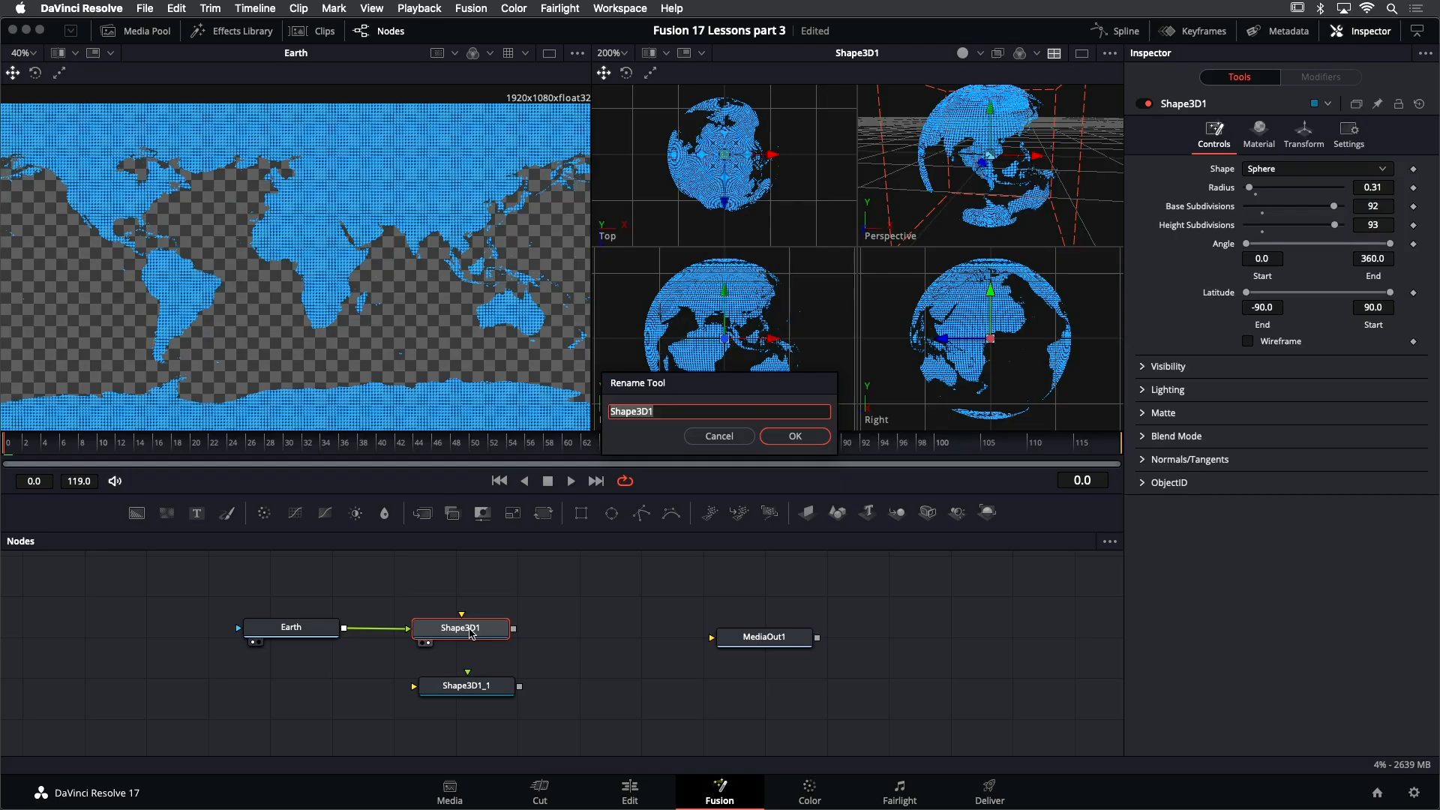
{"action": "type", "text": "EarthSphere"}
{"action": "key", "text": "Return"}
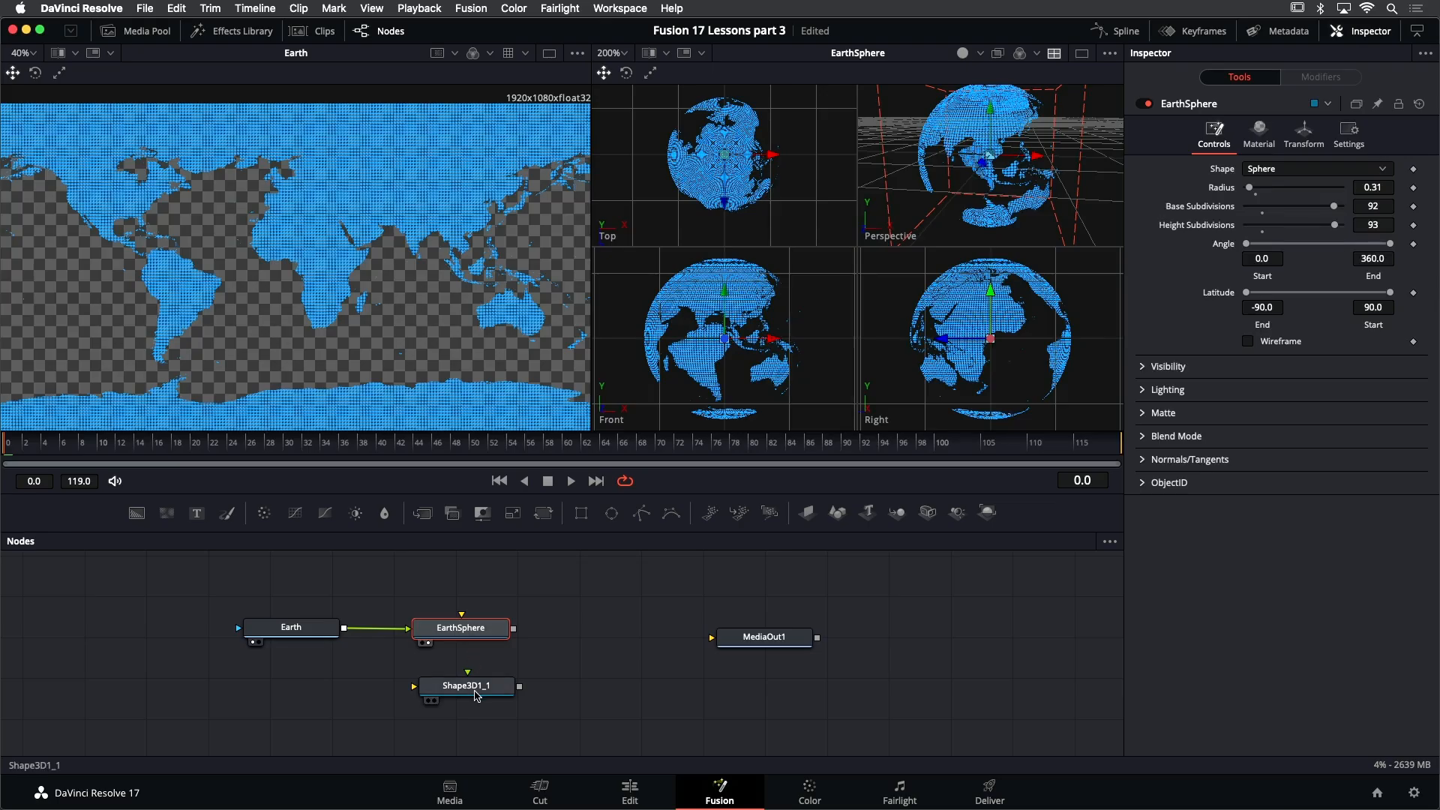
Align the copied Shape3D1_1 node under EarthSphere and rename it to Core
{"action": "left_click_drag", "start_coordinate": [478, 696], "coordinate": [474, 693]}
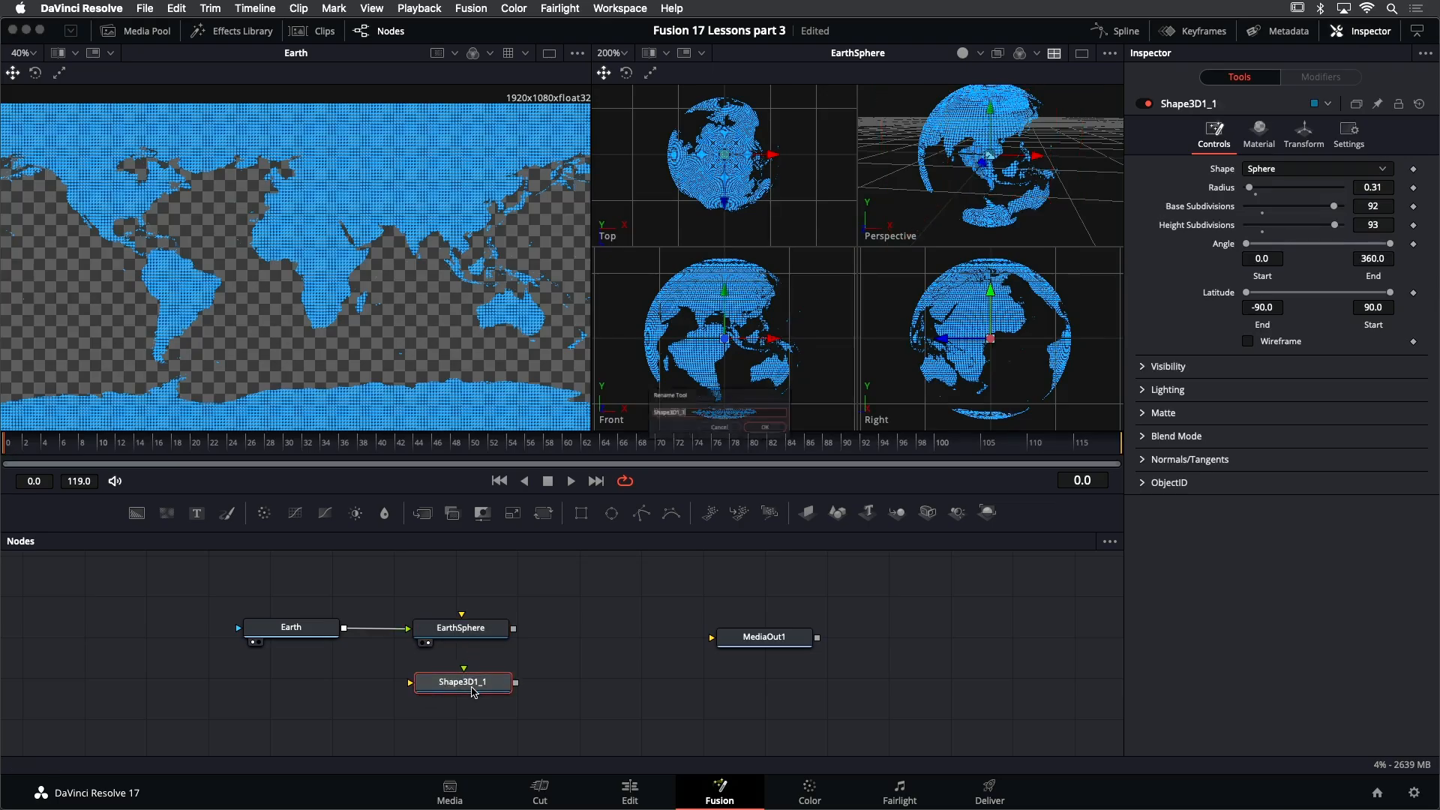
{"action": "key", "text": "F2"}
{"action": "type", "text": "Core"}
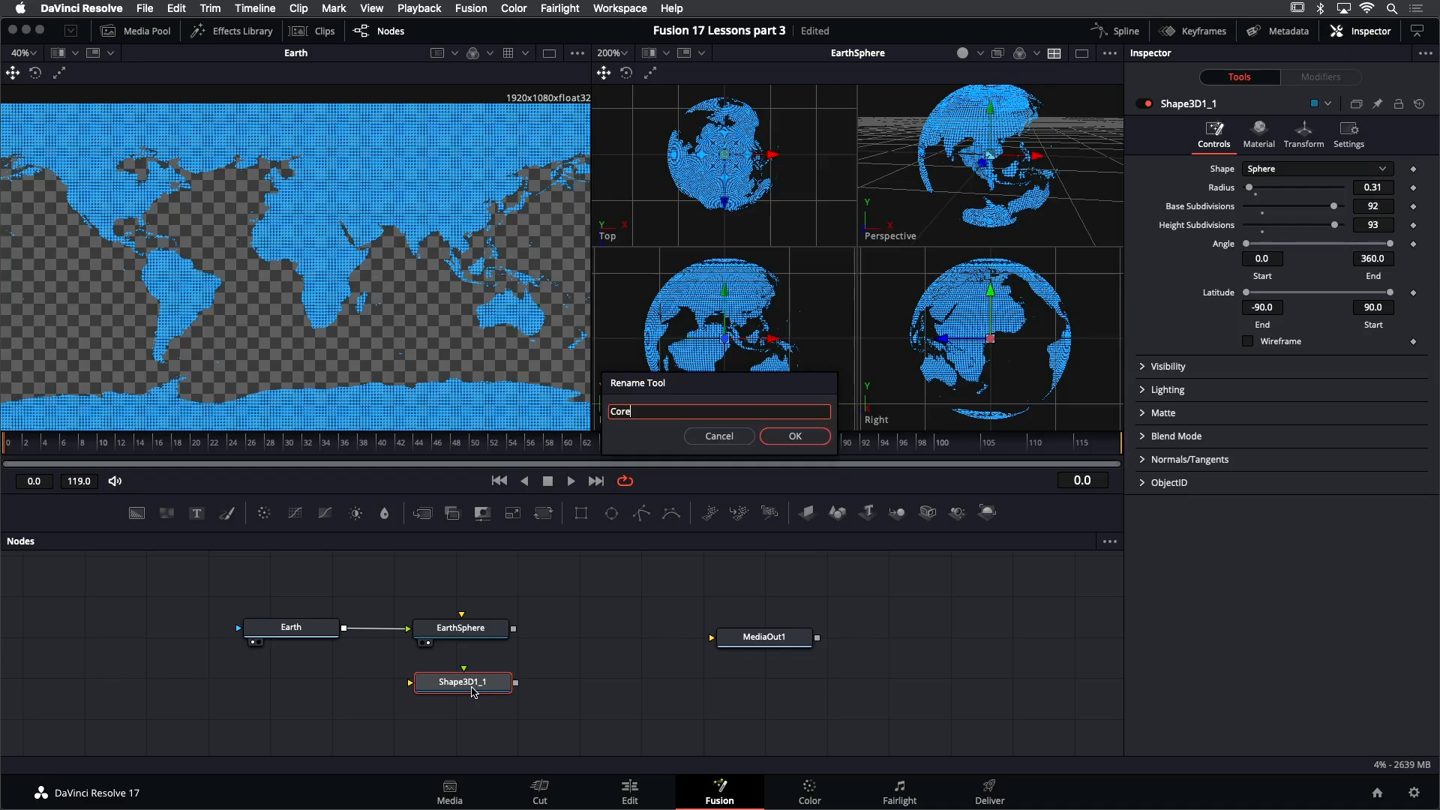
{"action": "key", "text": "Return"}
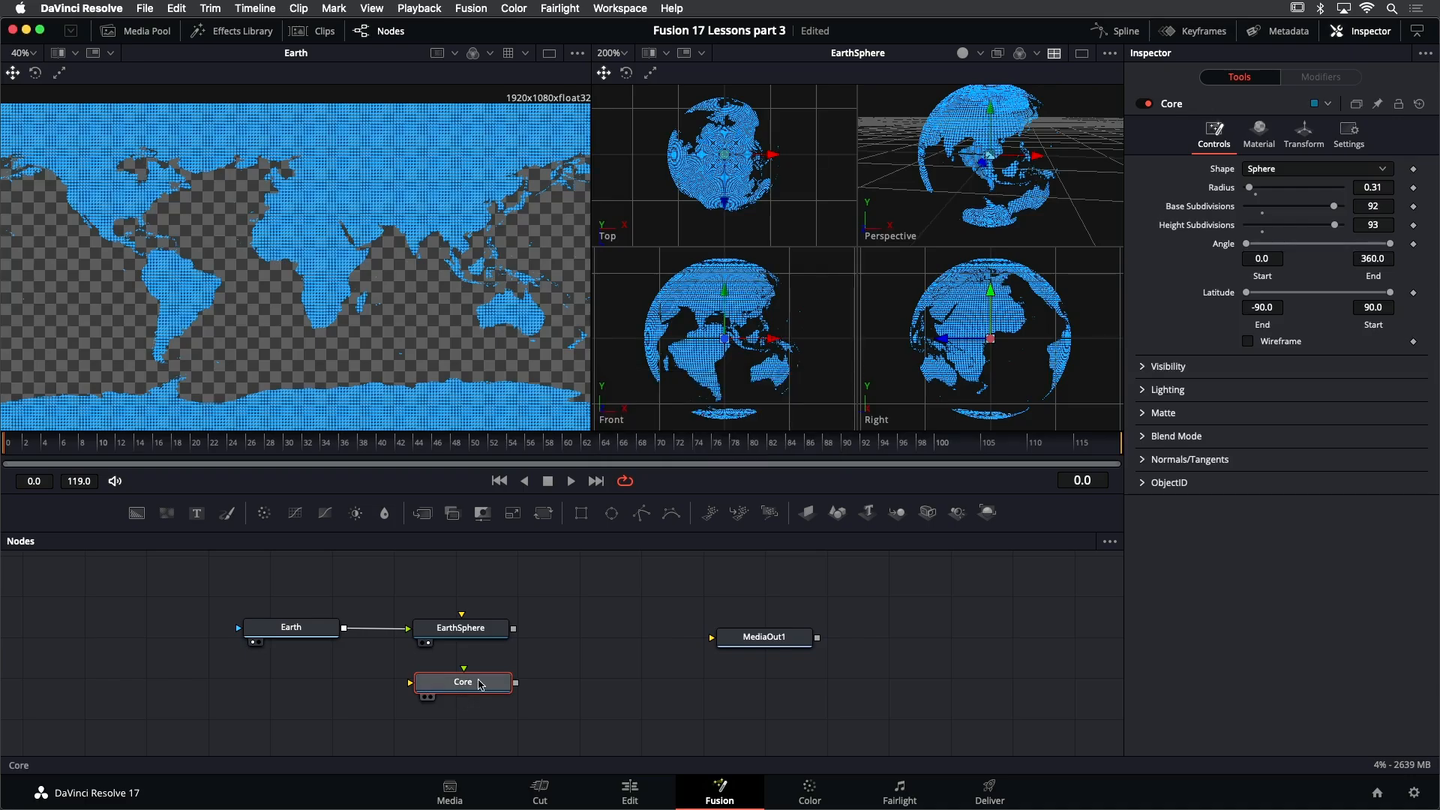
Add a Merge 3D node fed by EarthSphere and Core, and show it in both viewers
{"action": "scroll", "coordinate": [470, 660], "scroll_direction": "right", "scroll_amount": 2}
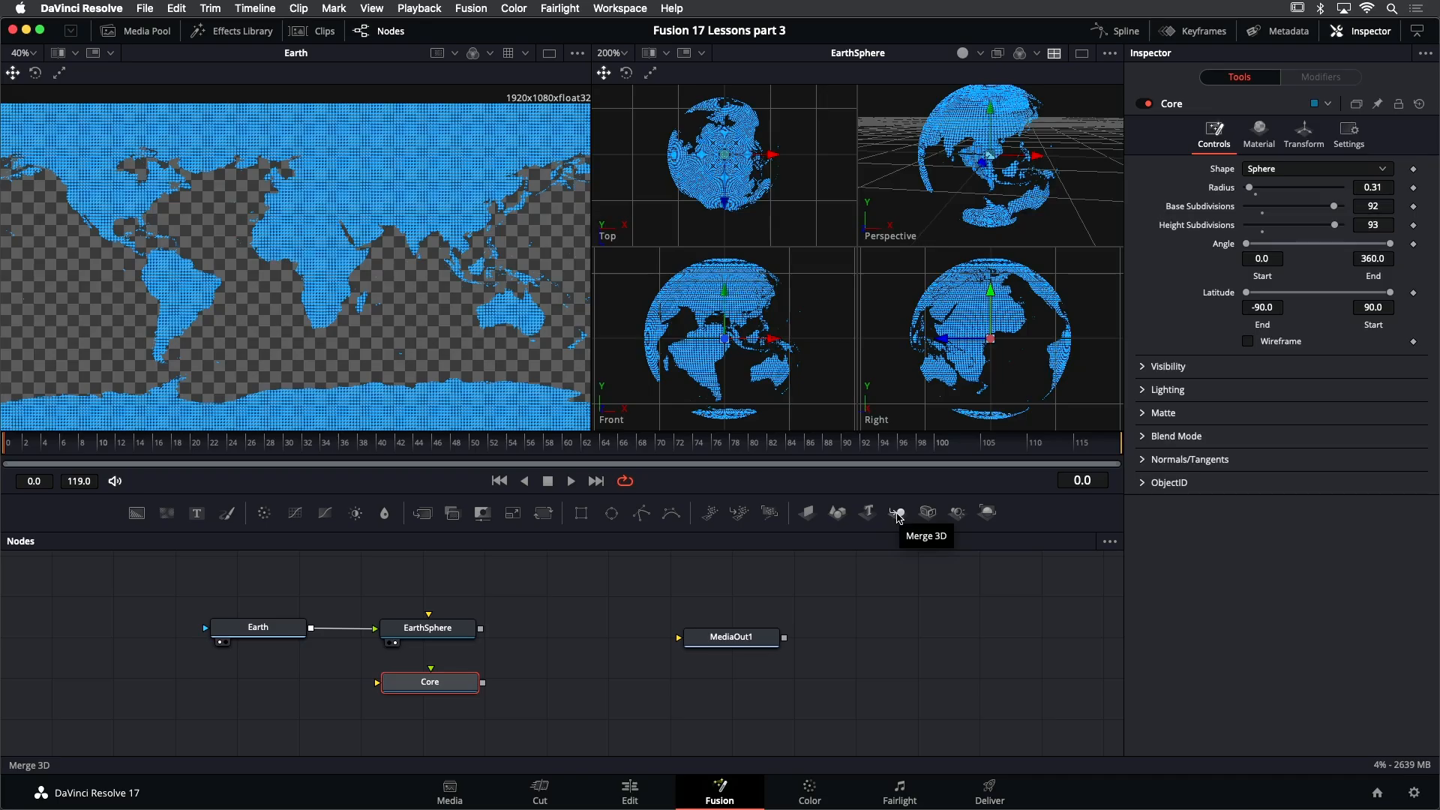
{"action": "left_click_drag", "start_coordinate": [895, 517], "coordinate": [553, 686]}
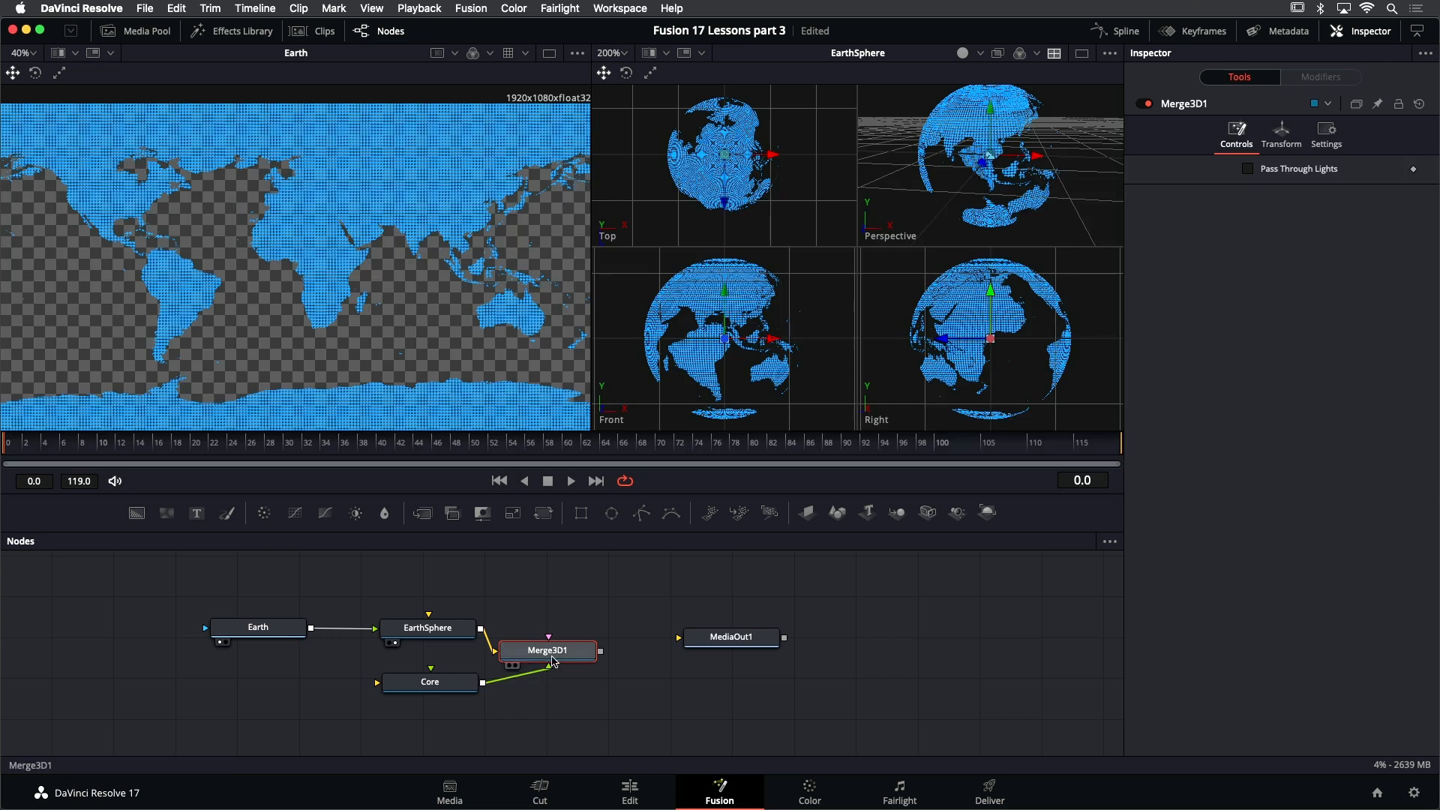
{"action": "left_click_drag", "start_coordinate": [555, 657], "coordinate": [568, 657]}
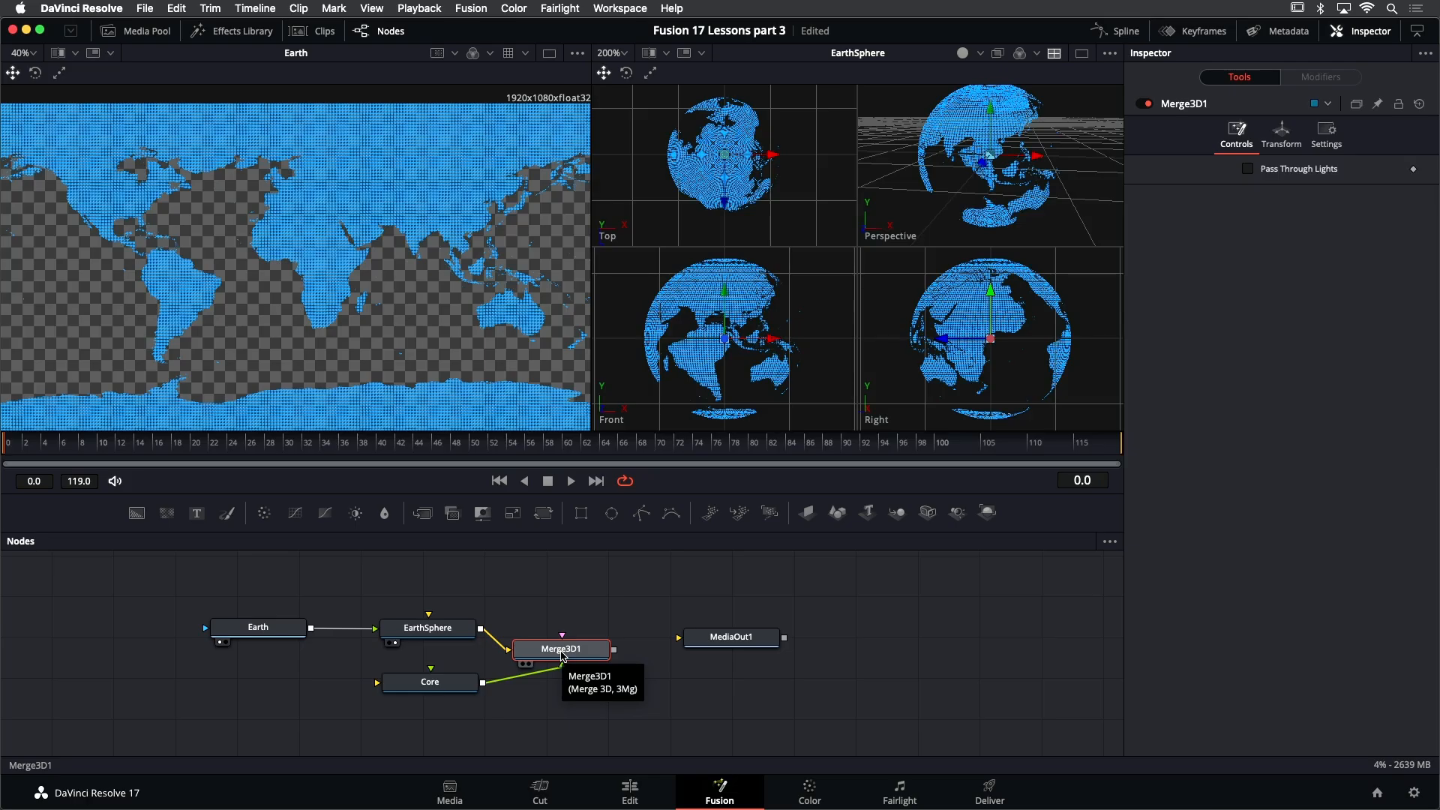
{"action": "key", "text": "1"}
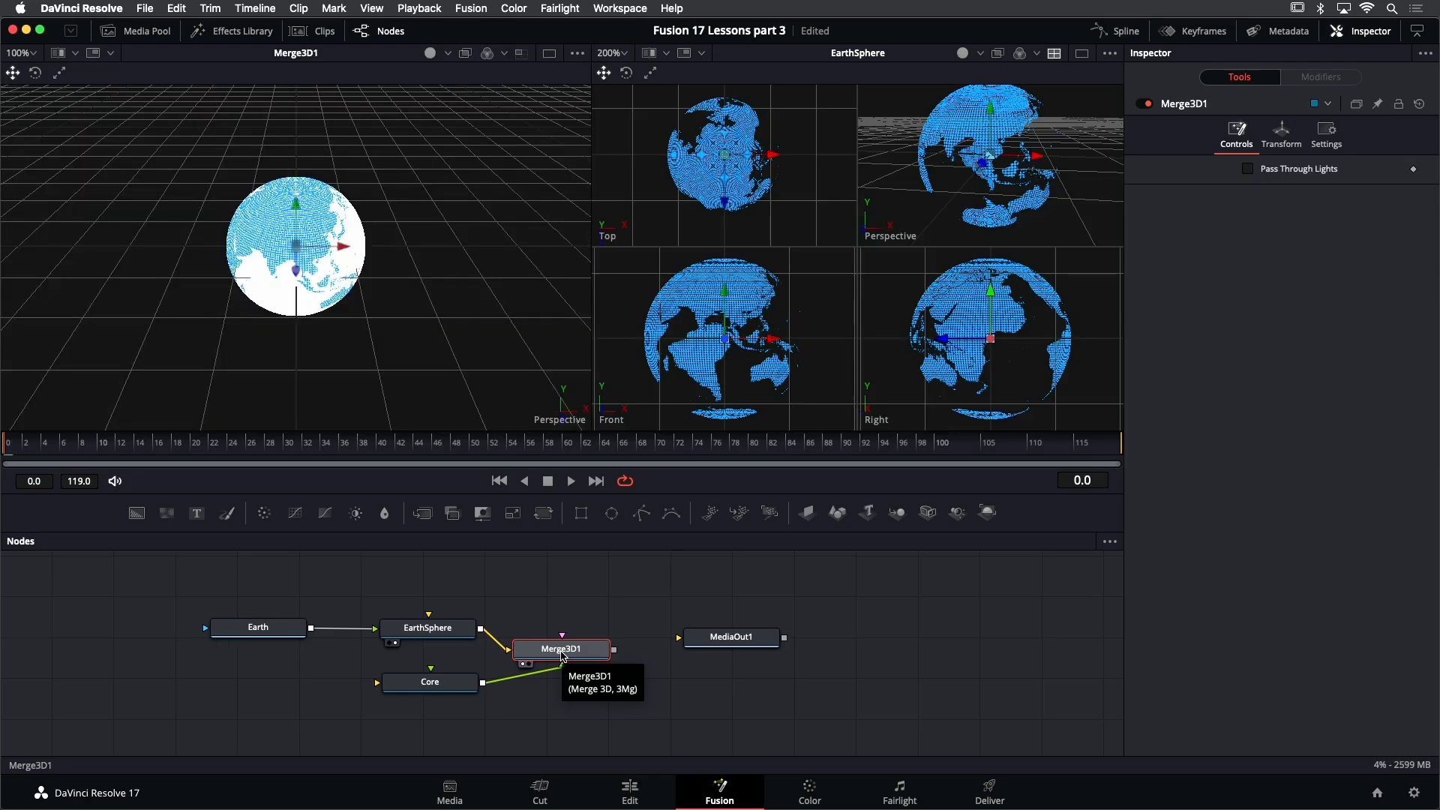
{"action": "key", "text": "2"}
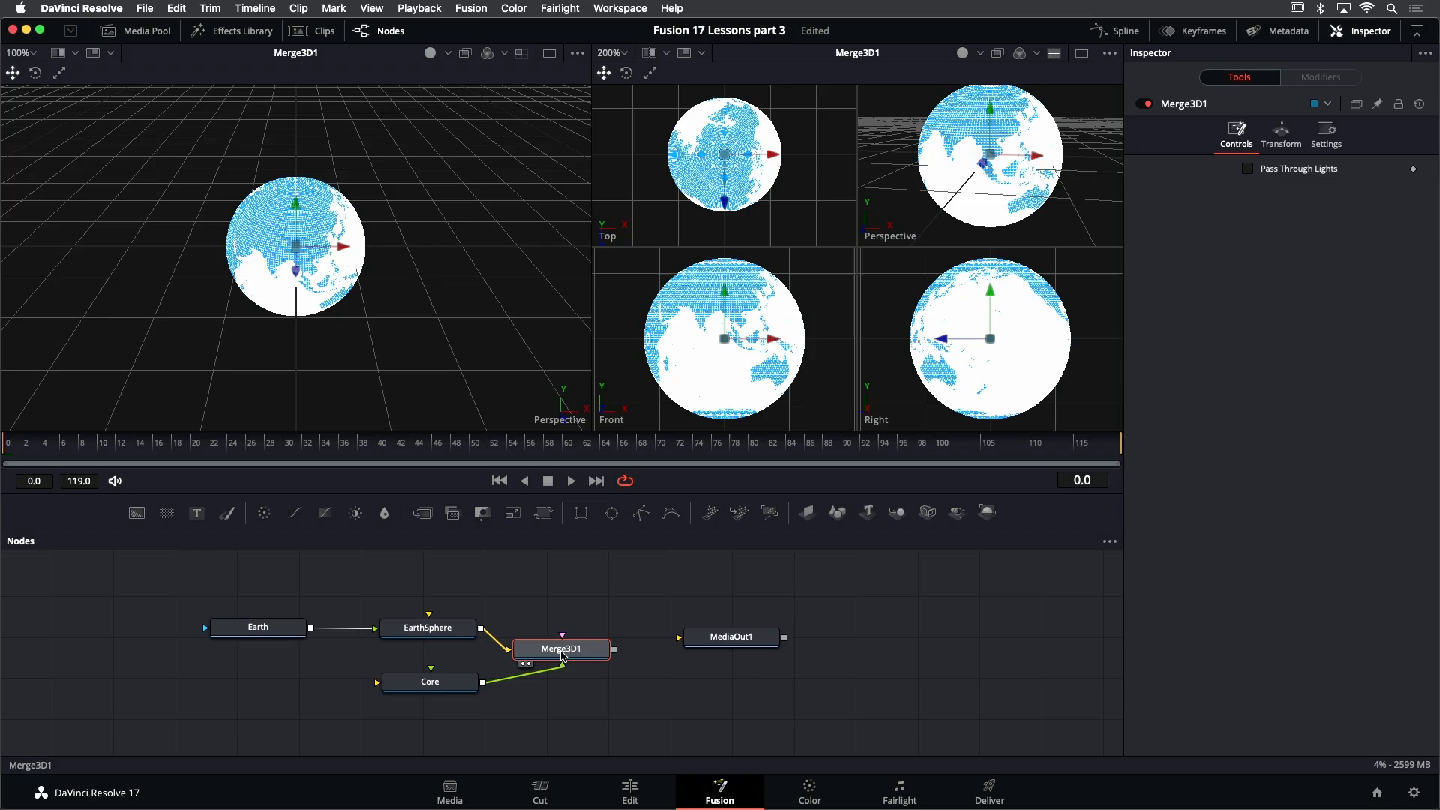
Set the Core sphere's radius to 0.26
{"action": "left_click", "coordinate": [433, 684]}
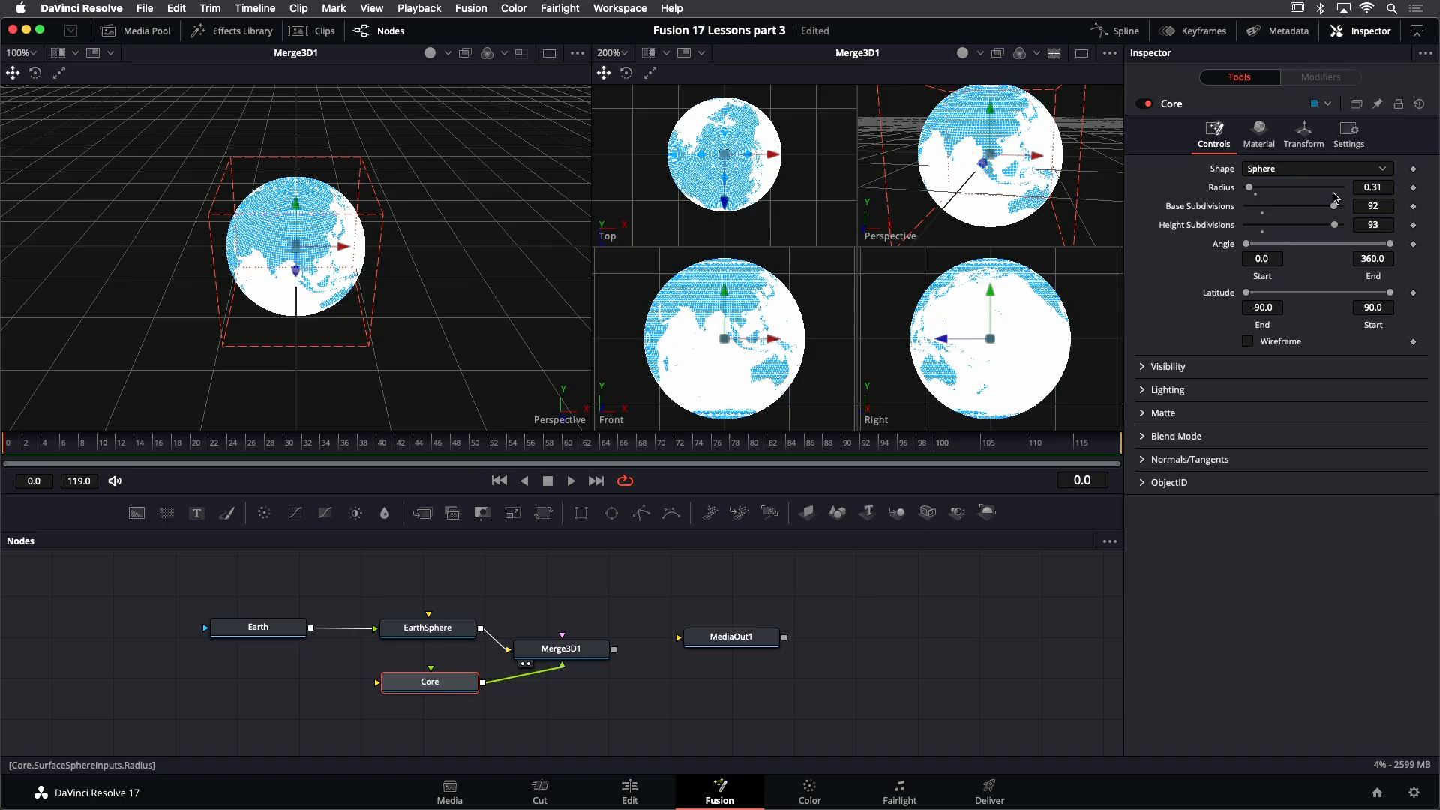
{"action": "left_click_drag", "start_coordinate": [1375, 188], "coordinate": [1364, 188]}
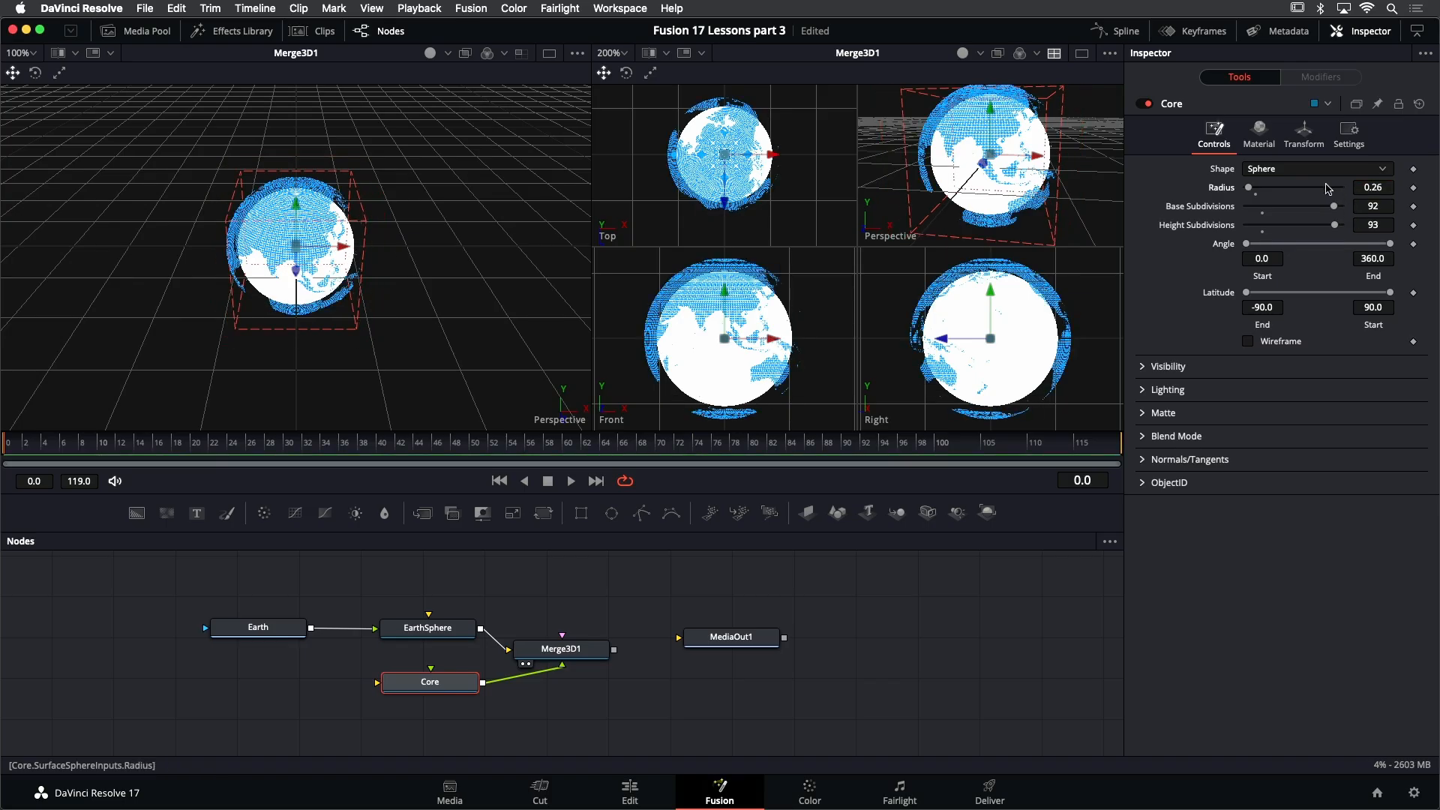
Give Core's material a dark blue diffuse colour (hue 0.608, saturation 0.995, value 0.252) and a specular intensity of 0.291
{"action": "left_click", "coordinate": [1263, 145]}
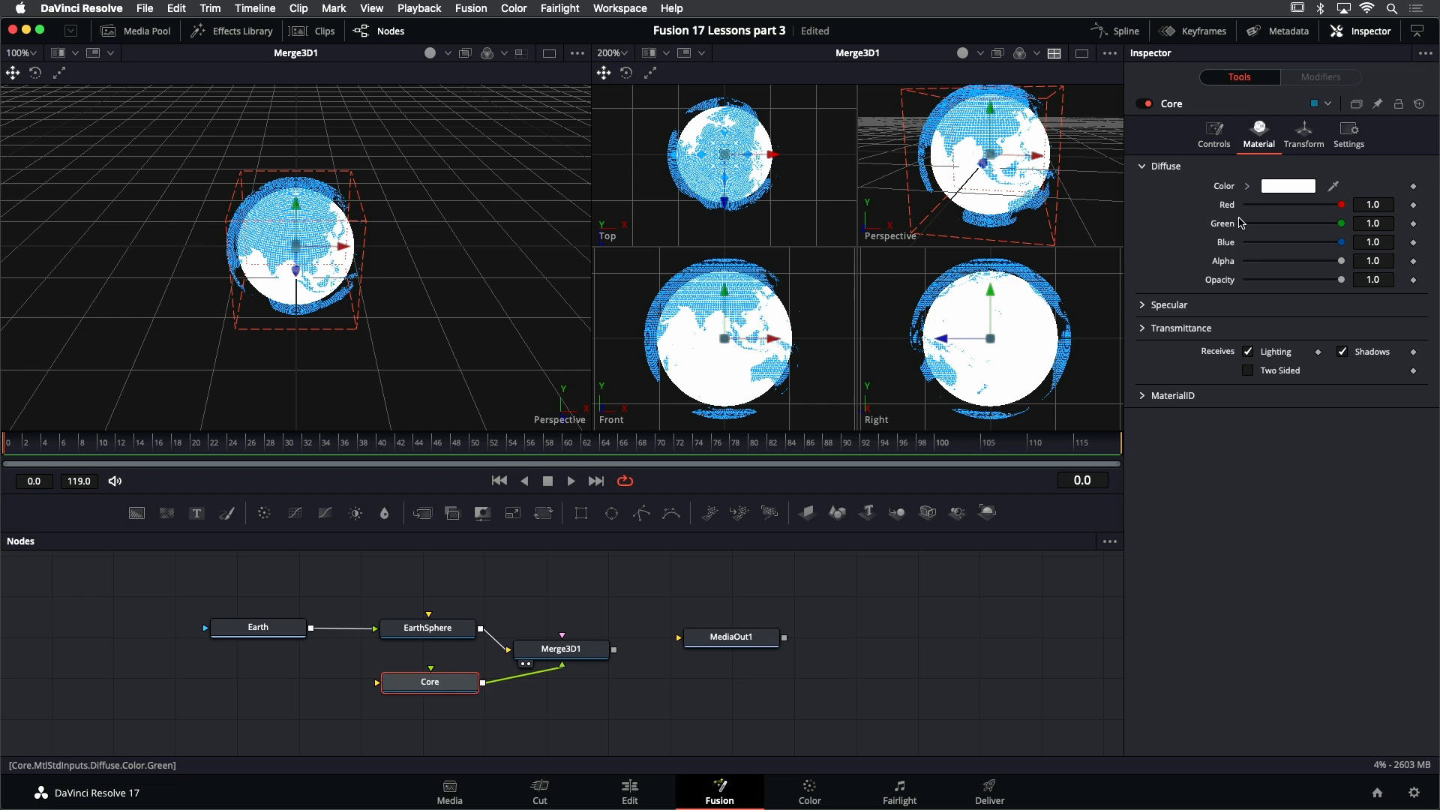
{"action": "left_click", "coordinate": [1246, 186]}
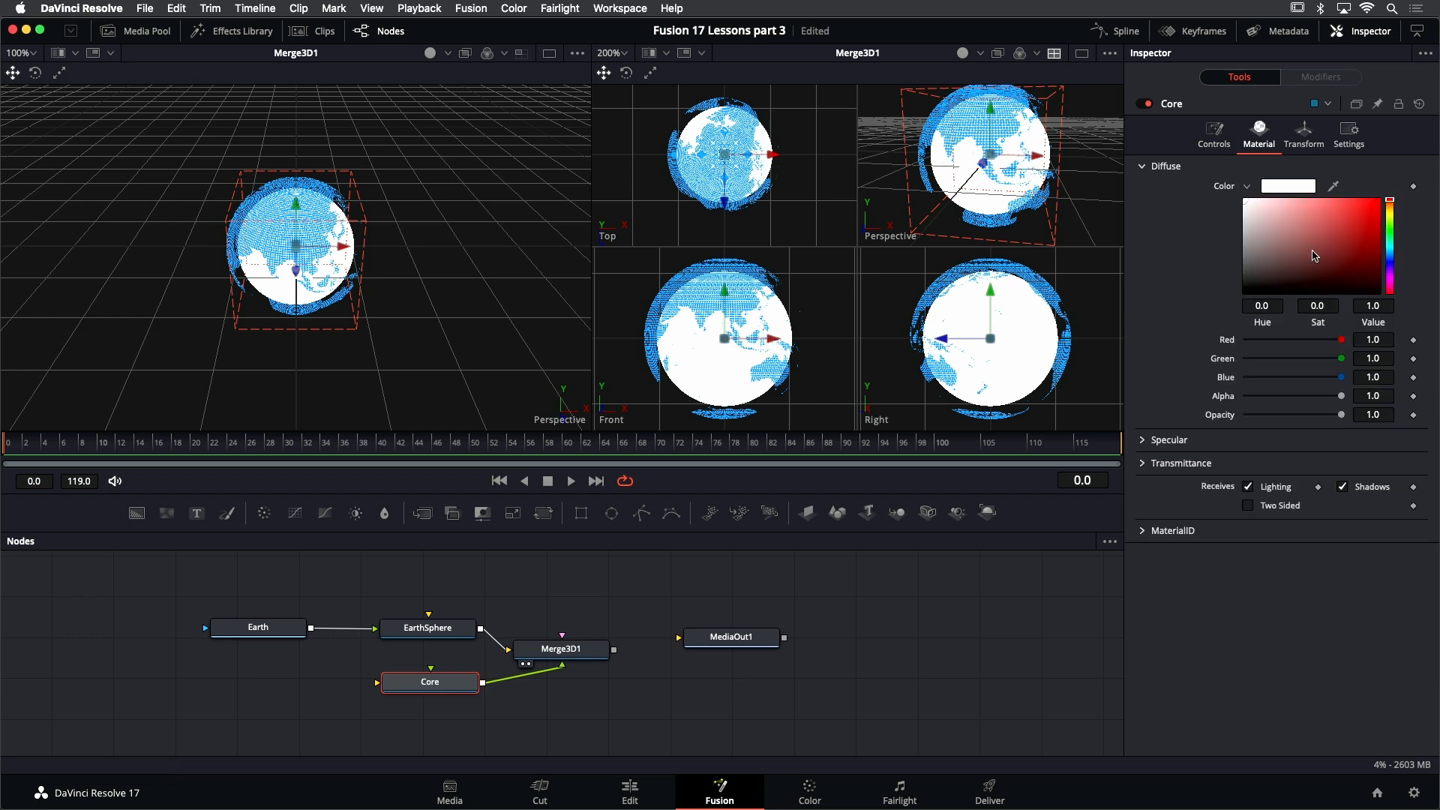
{"action": "mouse_move", "coordinate": [1392, 263]}
{"action": "left_mouse_down"}
{"action": "mouse_move", "coordinate": [1377, 256]}
{"action": "mouse_move", "coordinate": [1378, 275]}
{"action": "left_mouse_up"}
{"action": "left_click", "coordinate": [1143, 440]}
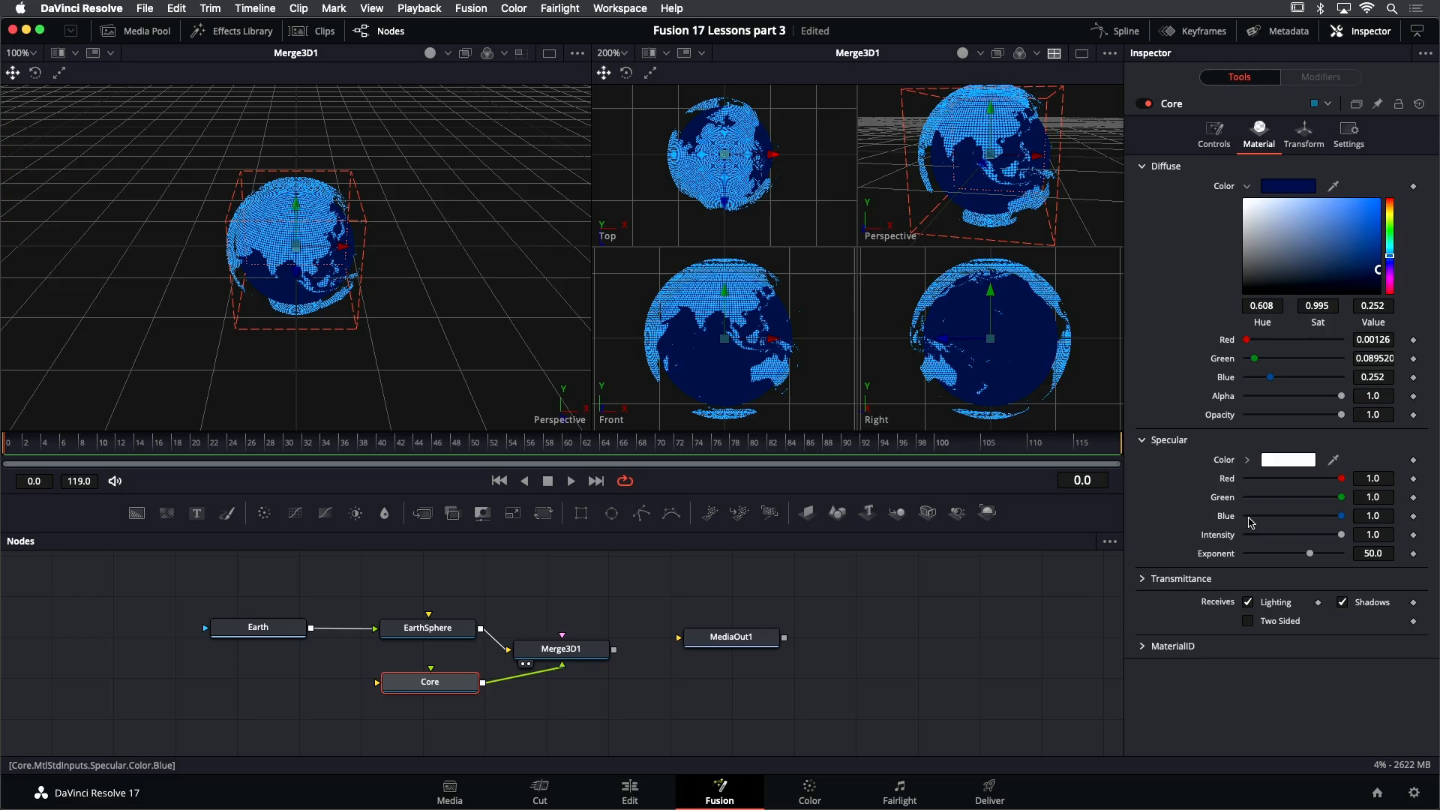
{"action": "left_click_drag", "start_coordinate": [1342, 539], "coordinate": [1276, 540]}
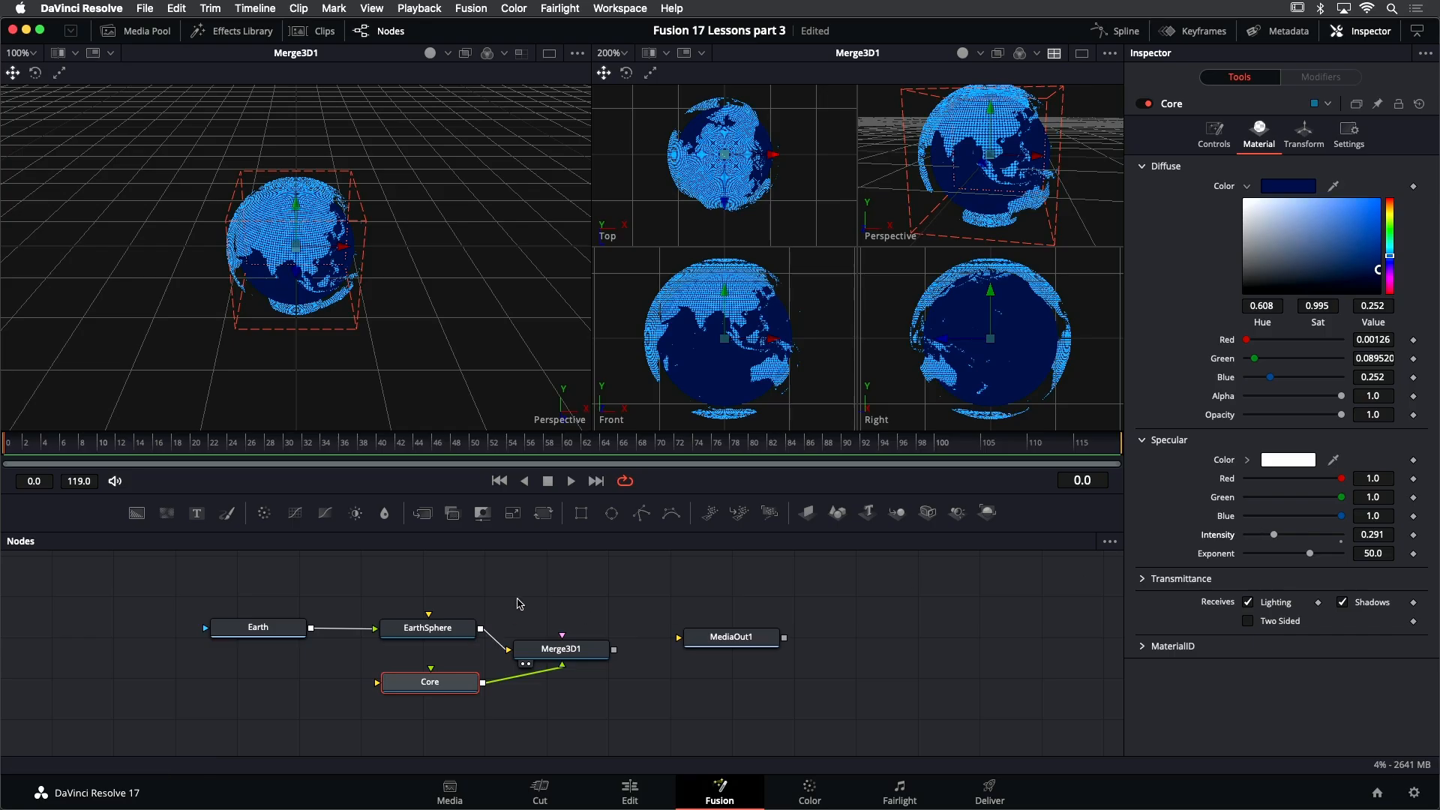
Rotate EarthSphere to -187.8 degrees on the Y axis so the Americas face the viewer
{"action": "left_click_drag", "start_coordinate": [515, 595], "coordinate": [515, 569]}
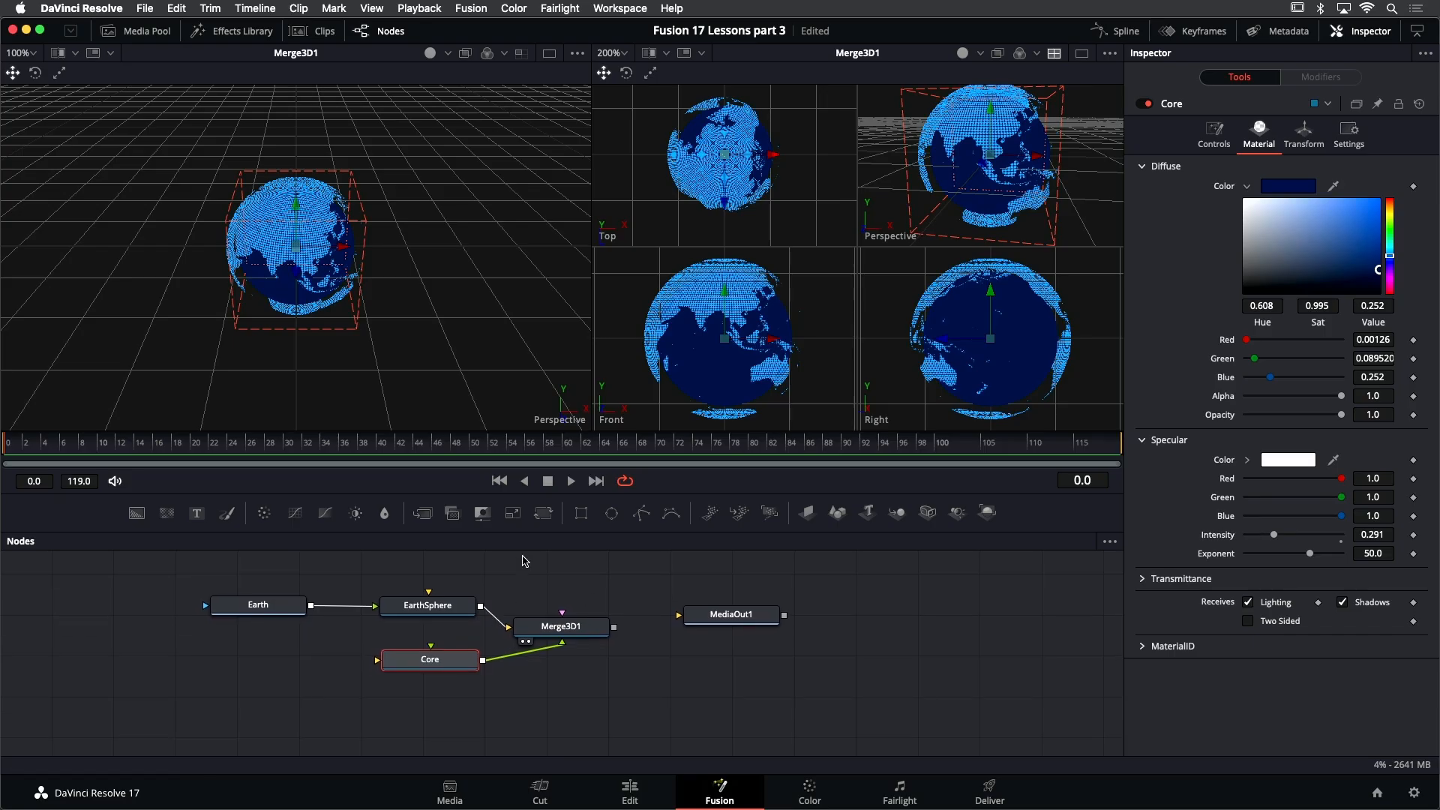
{"action": "left_click", "coordinate": [416, 605]}
{"action": "left_click_drag", "start_coordinate": [259, 458], "coordinate": [13, 486]}
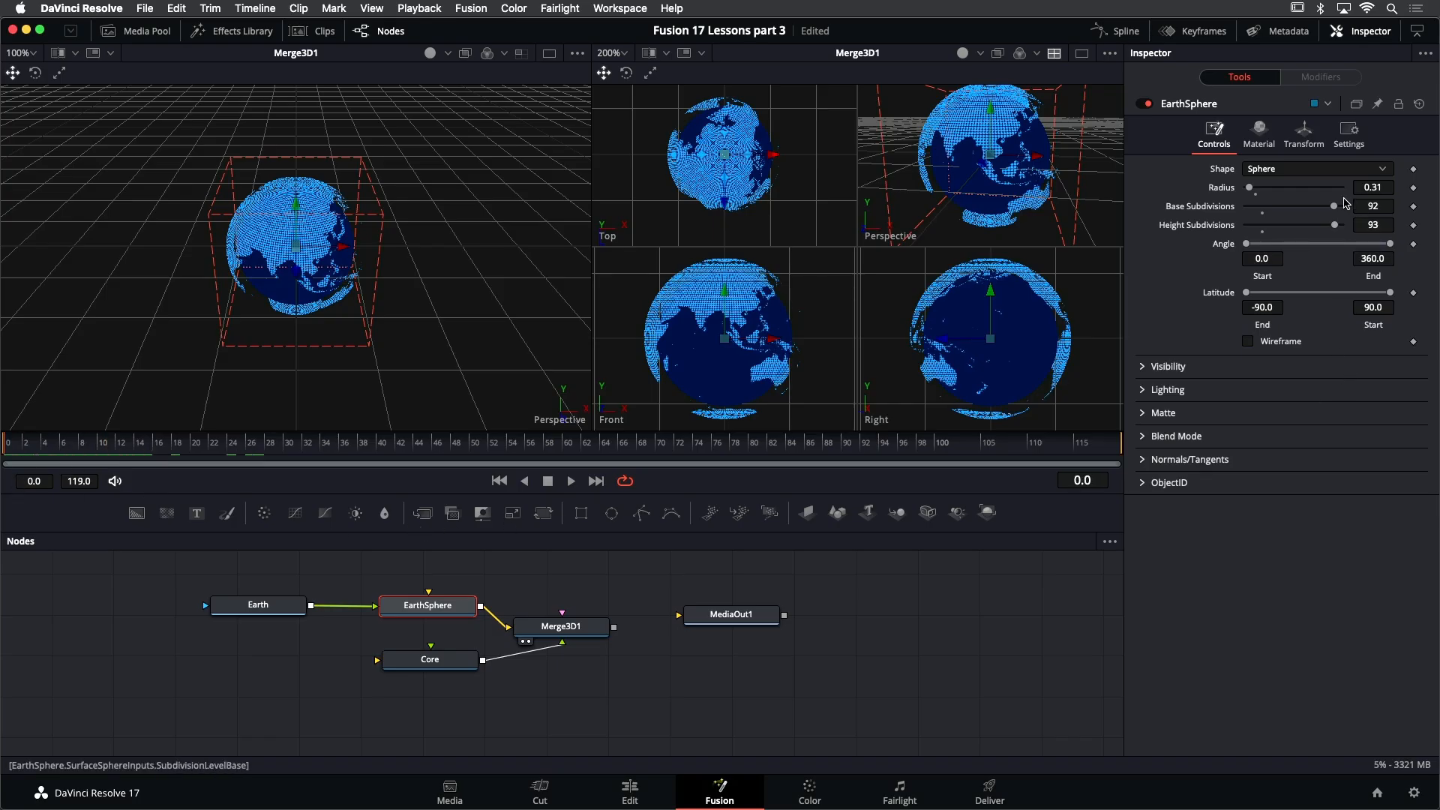
{"action": "left_click", "coordinate": [1305, 141]}
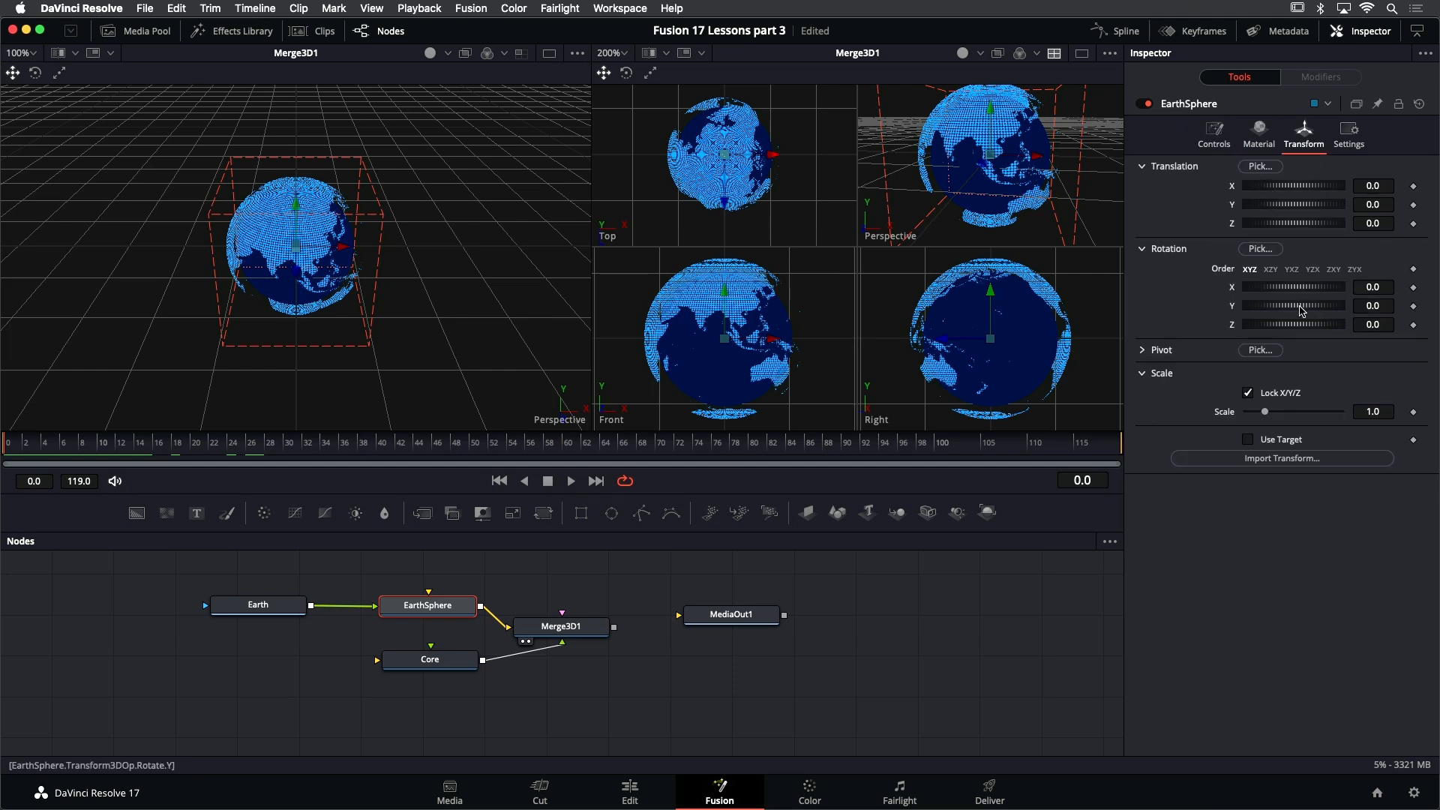
{"action": "left_click_drag", "start_coordinate": [1301, 307], "coordinate": [1211, 321]}
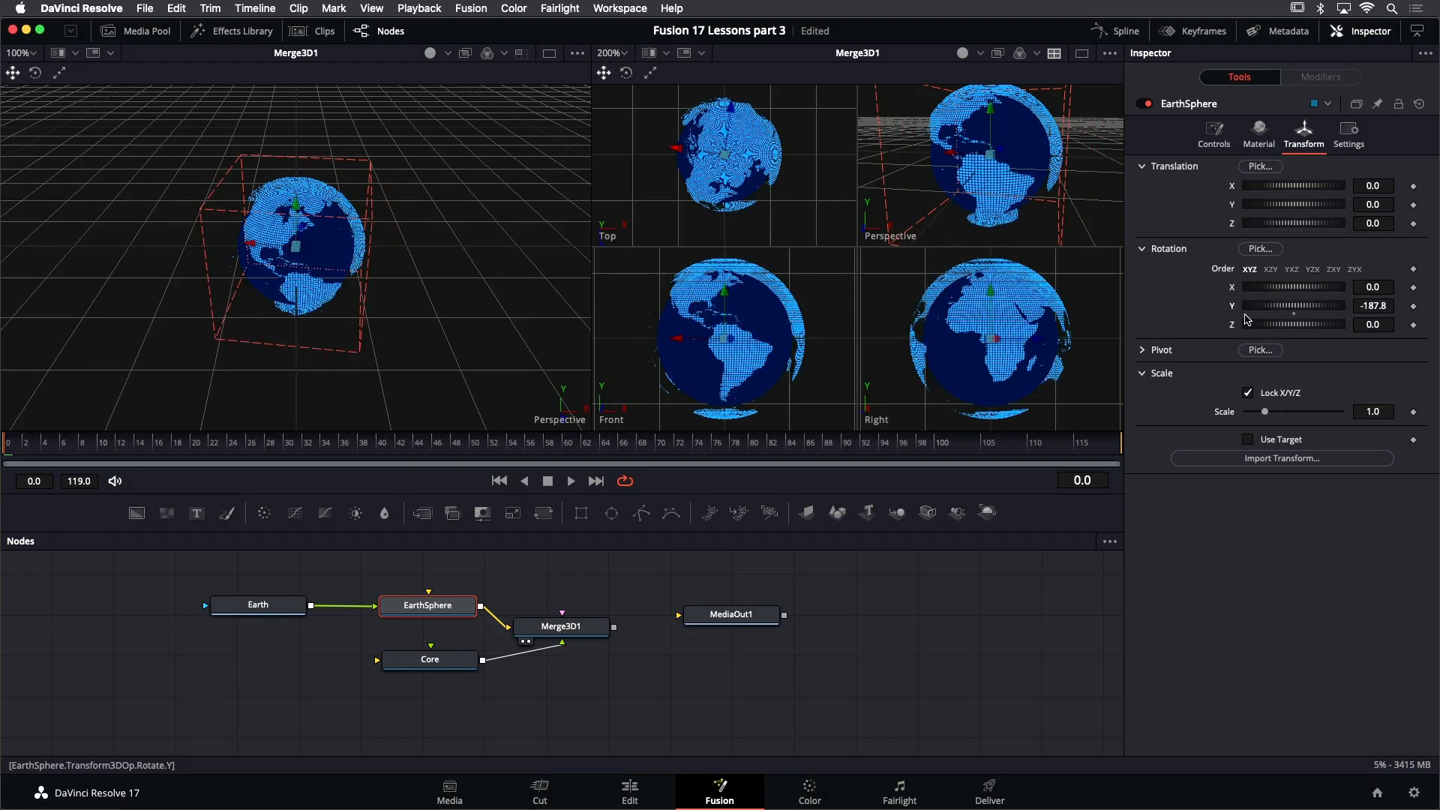
{"action": "left_click_drag", "start_coordinate": [536, 367], "coordinate": [538, 330]}
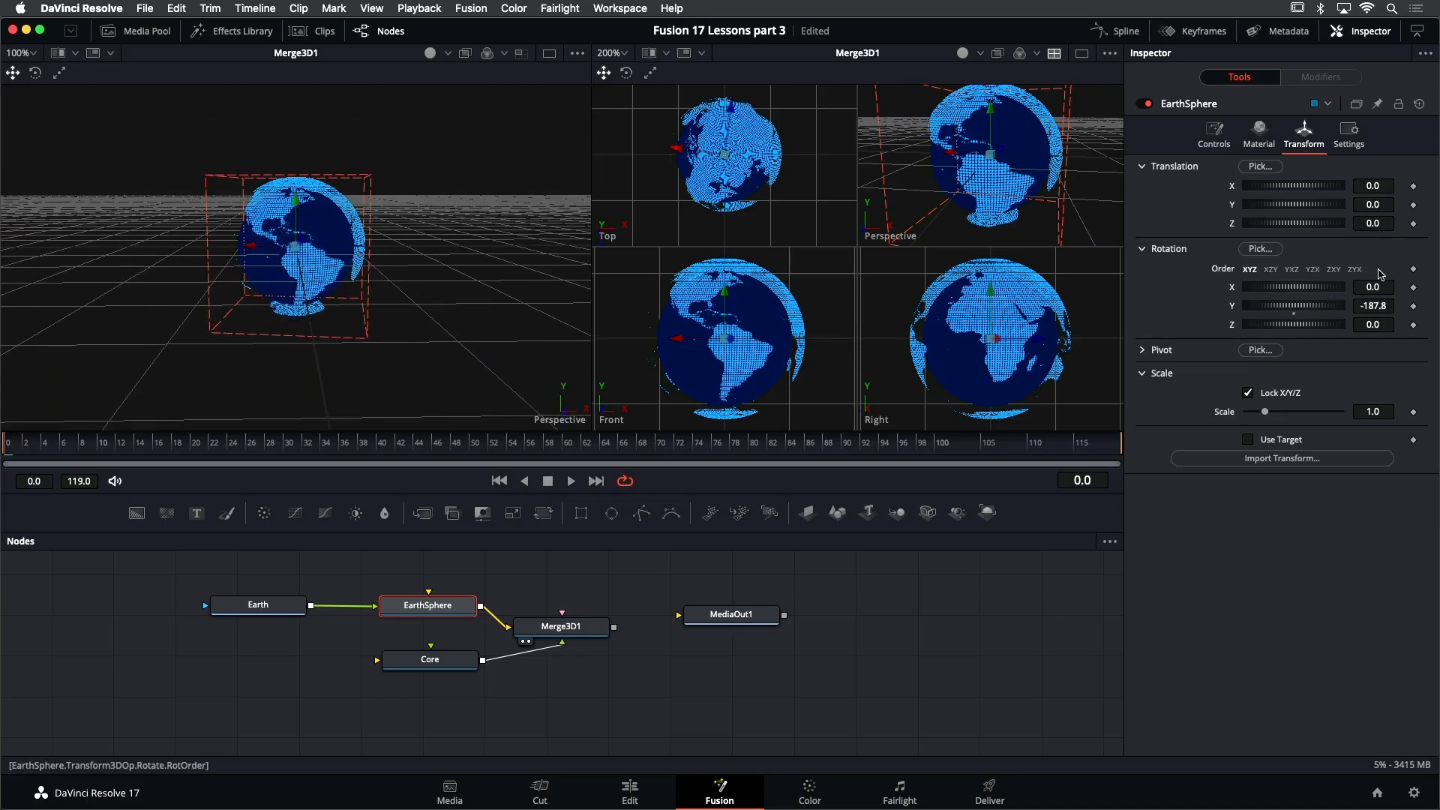
Animate EarthSphere's Y rotation with keyframes of -279.1 at frame 0 and -190.4 at frame 119, and play the animation
{"action": "left_click_drag", "start_coordinate": [1314, 310], "coordinate": [1291, 314]}
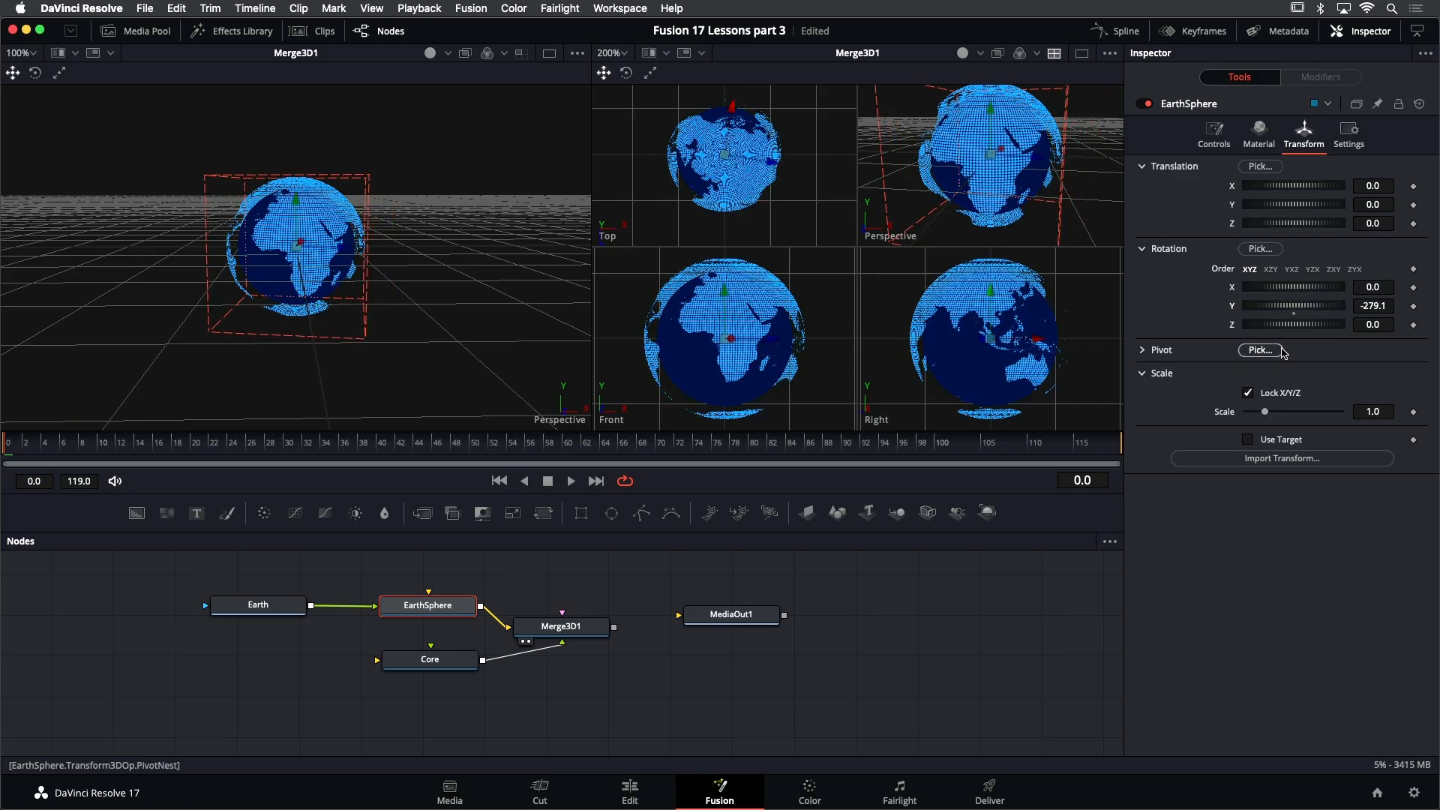
{"action": "left_click", "coordinate": [1413, 307]}
{"action": "left_click", "coordinate": [1088, 446]}
{"action": "left_click_drag", "start_coordinate": [1088, 448], "coordinate": [1129, 449]}
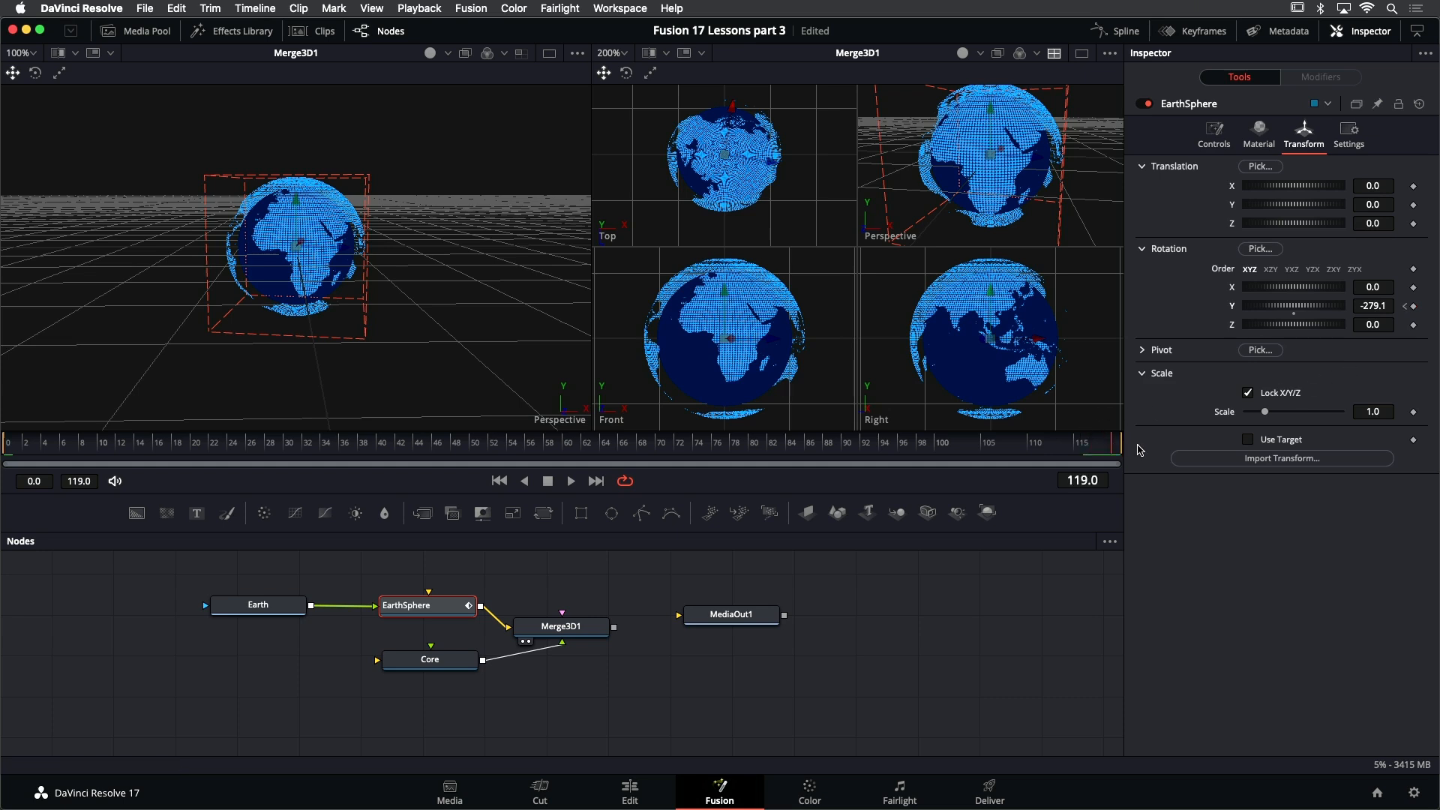
{"action": "left_click_drag", "start_coordinate": [1299, 308], "coordinate": [1327, 312]}
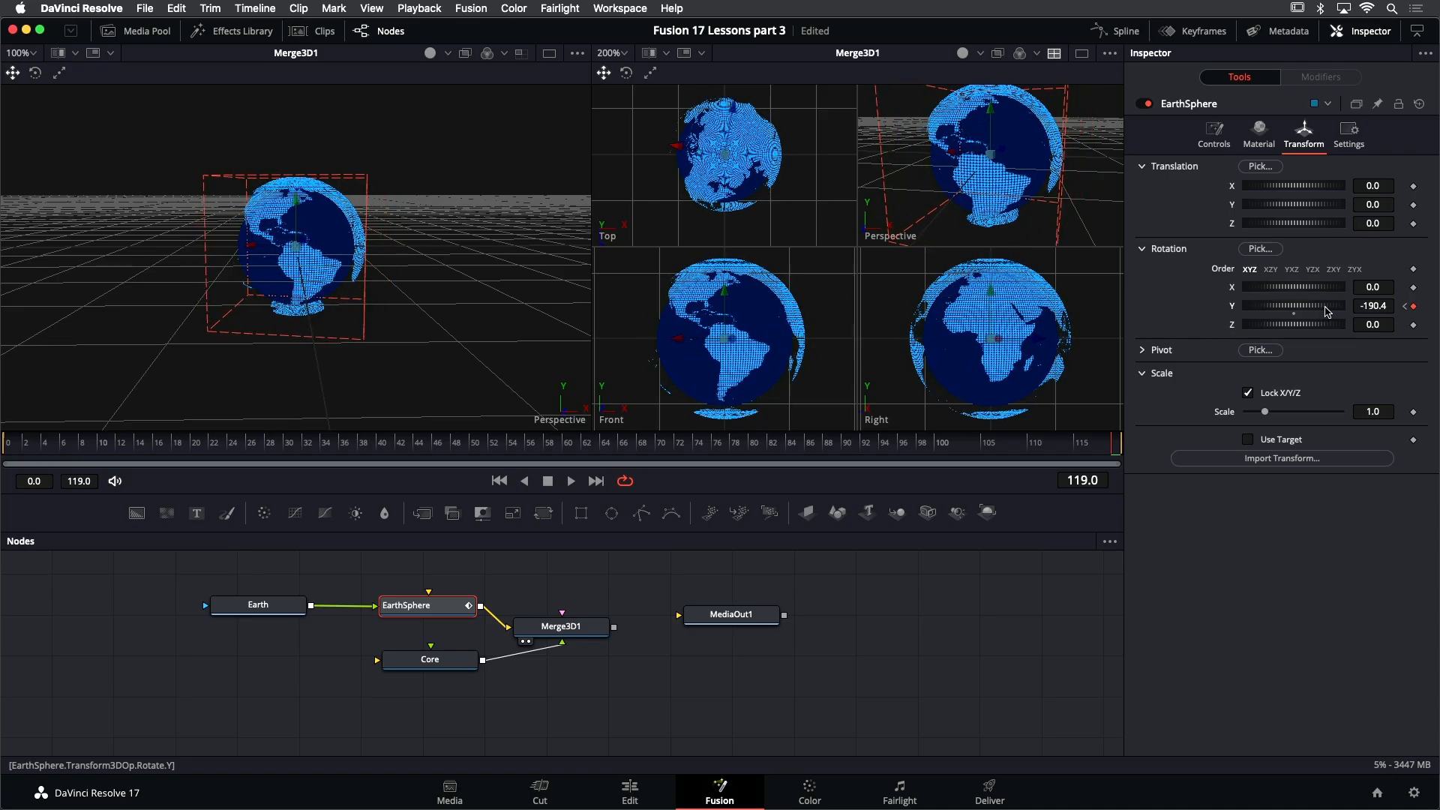
{"action": "left_click", "coordinate": [573, 481]}
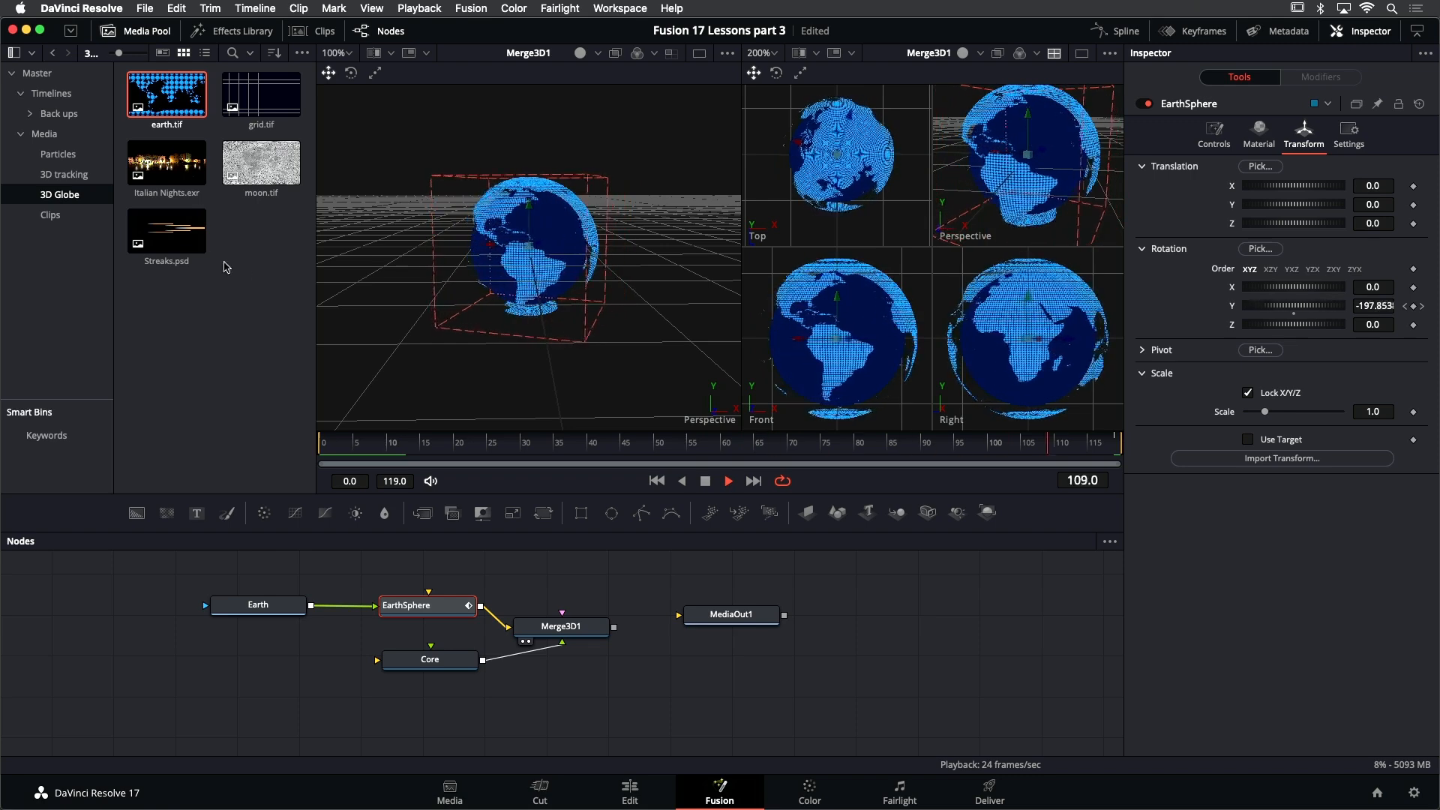
Add Streaks.psd from the 3D Globe media to the node graph and rename its node Streaks
{"action": "mouse_move", "coordinate": [166, 237]}
{"action": "left_mouse_down"}
{"action": "mouse_move", "coordinate": [257, 321]}
{"action": "mouse_move", "coordinate": [273, 610]}
{"action": "mouse_move", "coordinate": [260, 680]}
{"action": "left_mouse_up"}
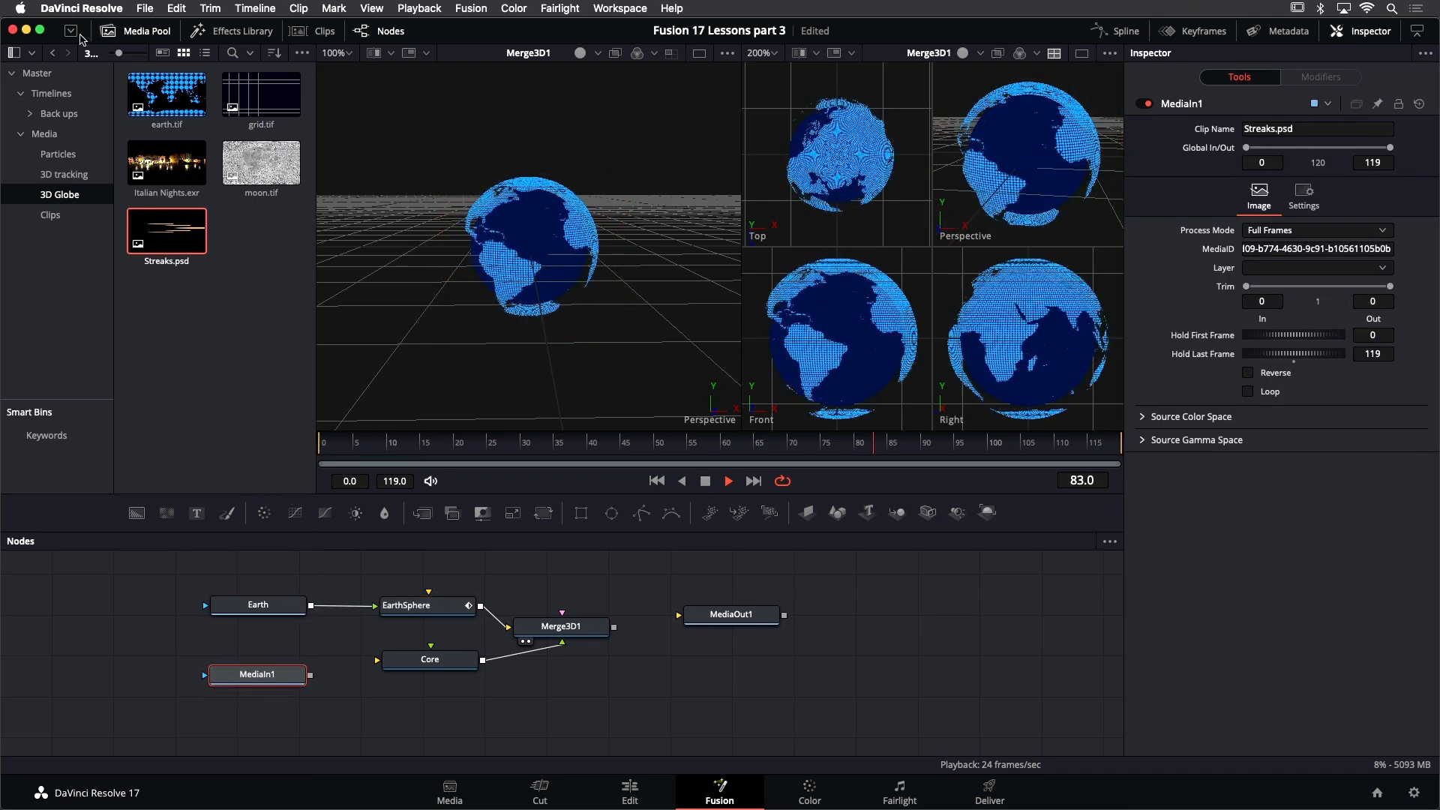
{"action": "left_click", "coordinate": [138, 31]}
{"action": "left_click_drag", "start_coordinate": [292, 676], "coordinate": [300, 670]}
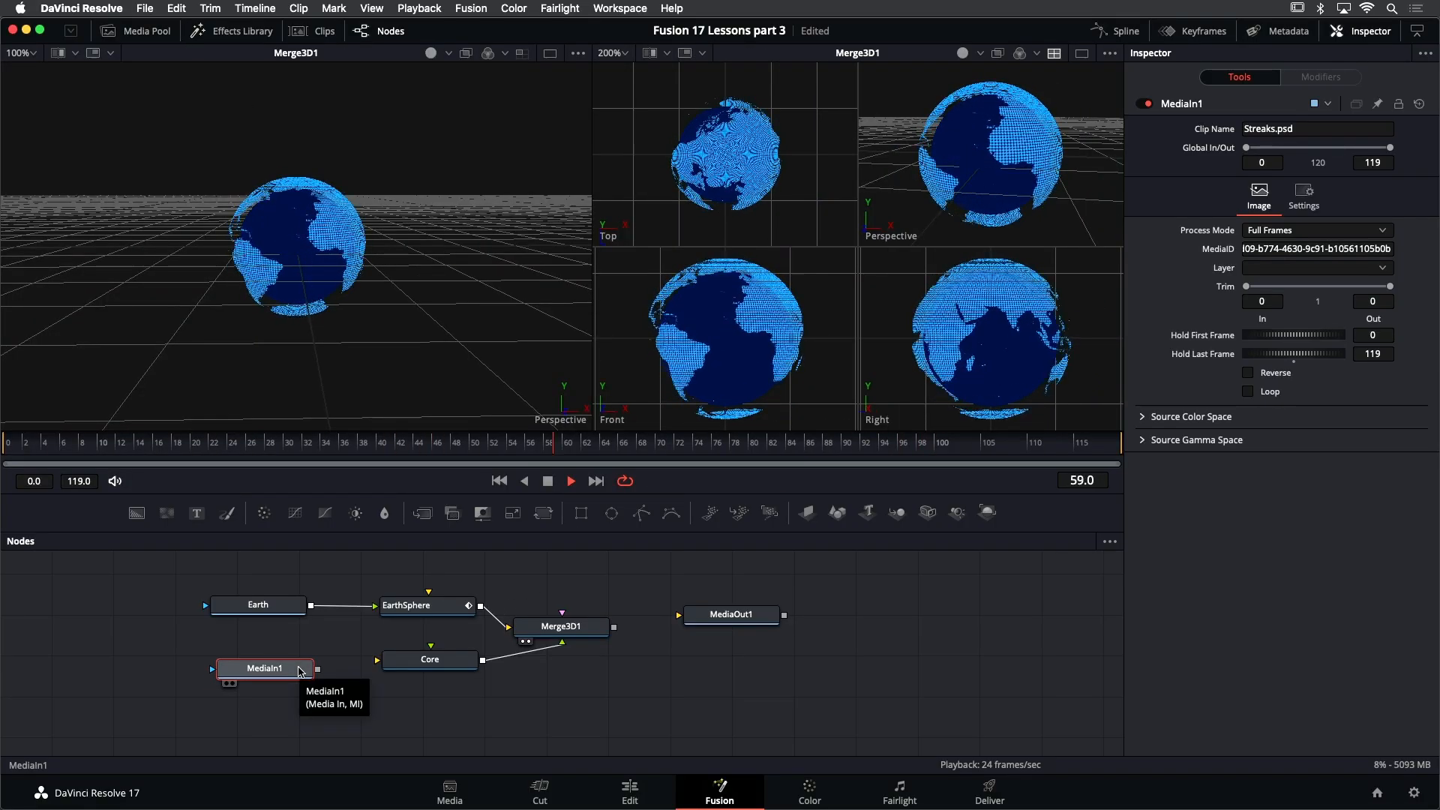
{"action": "key", "text": "F2"}
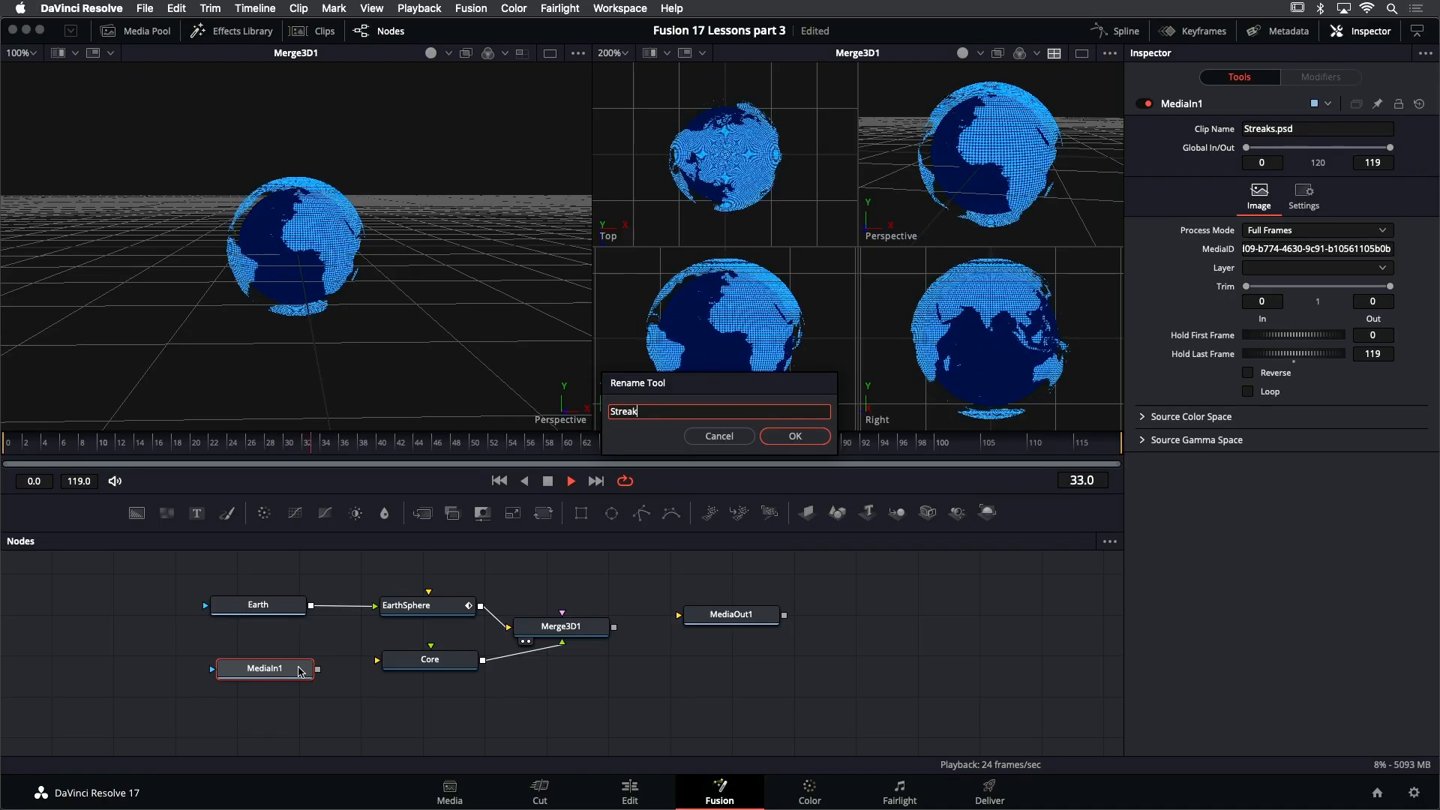
{"action": "key", "text": "Return"}
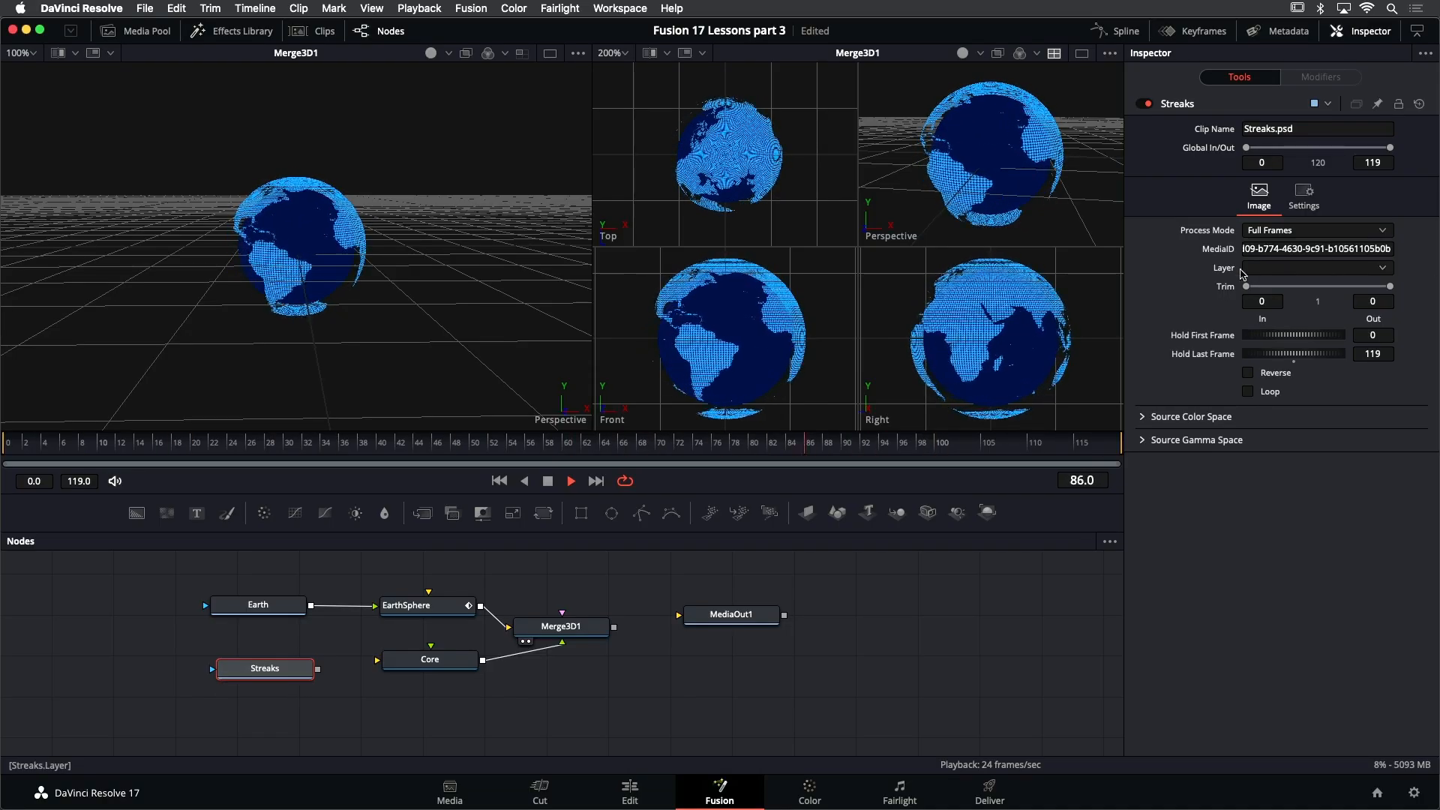
Set the Streaks node's layer to Merged, show it in the first viewer, and place the node lower in the graph
{"action": "left_click", "coordinate": [1363, 272]}
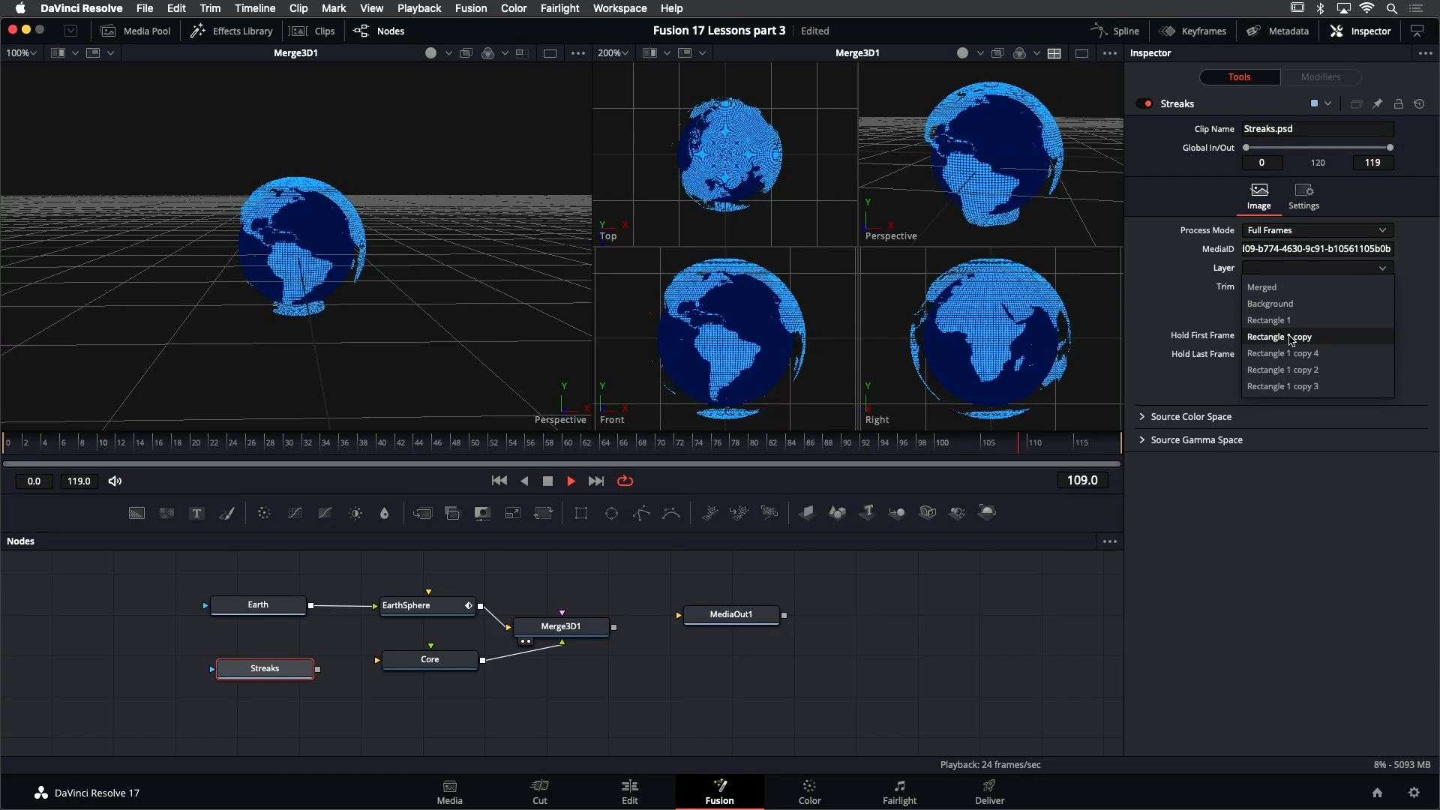
{"action": "left_click", "coordinate": [1271, 288]}
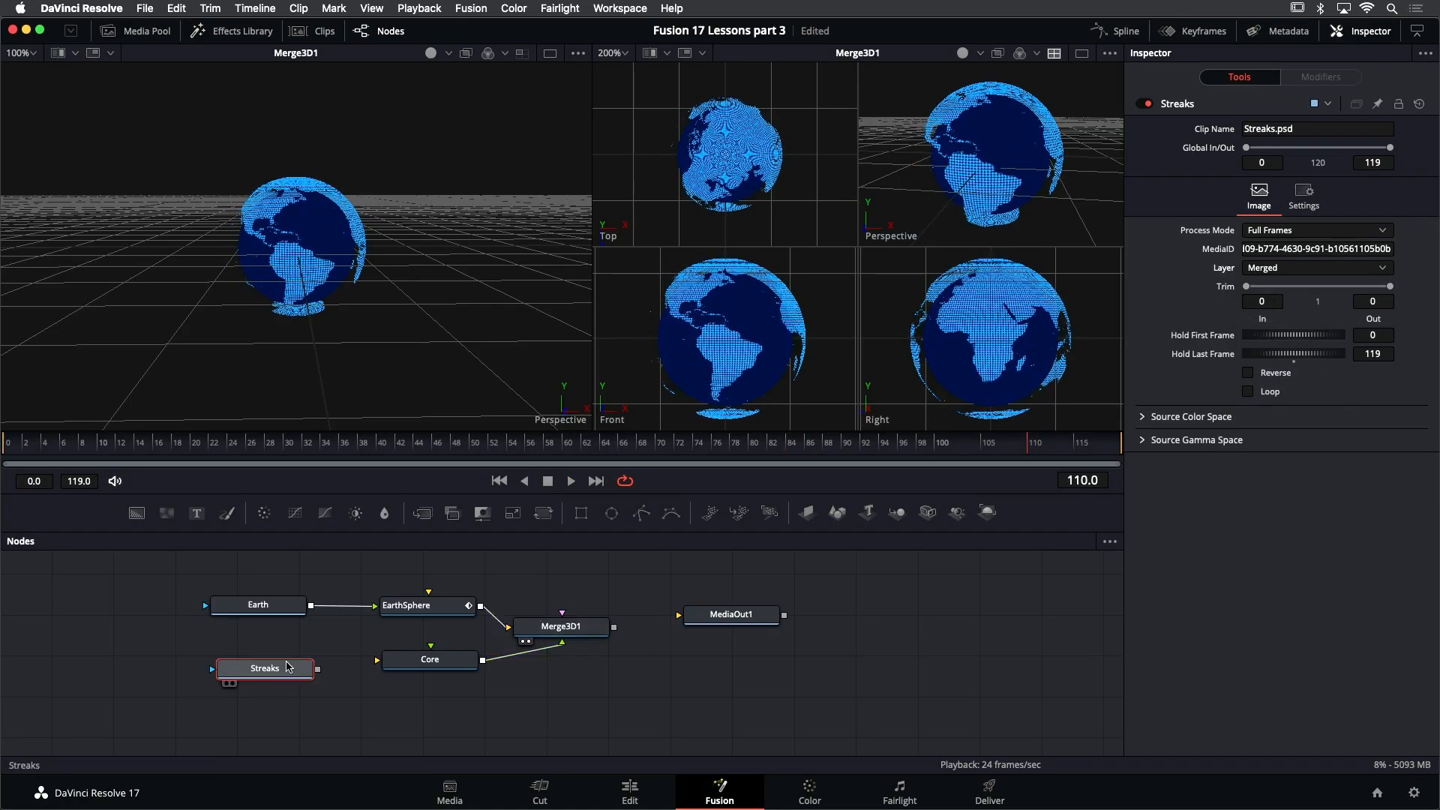
{"action": "key", "text": "1"}
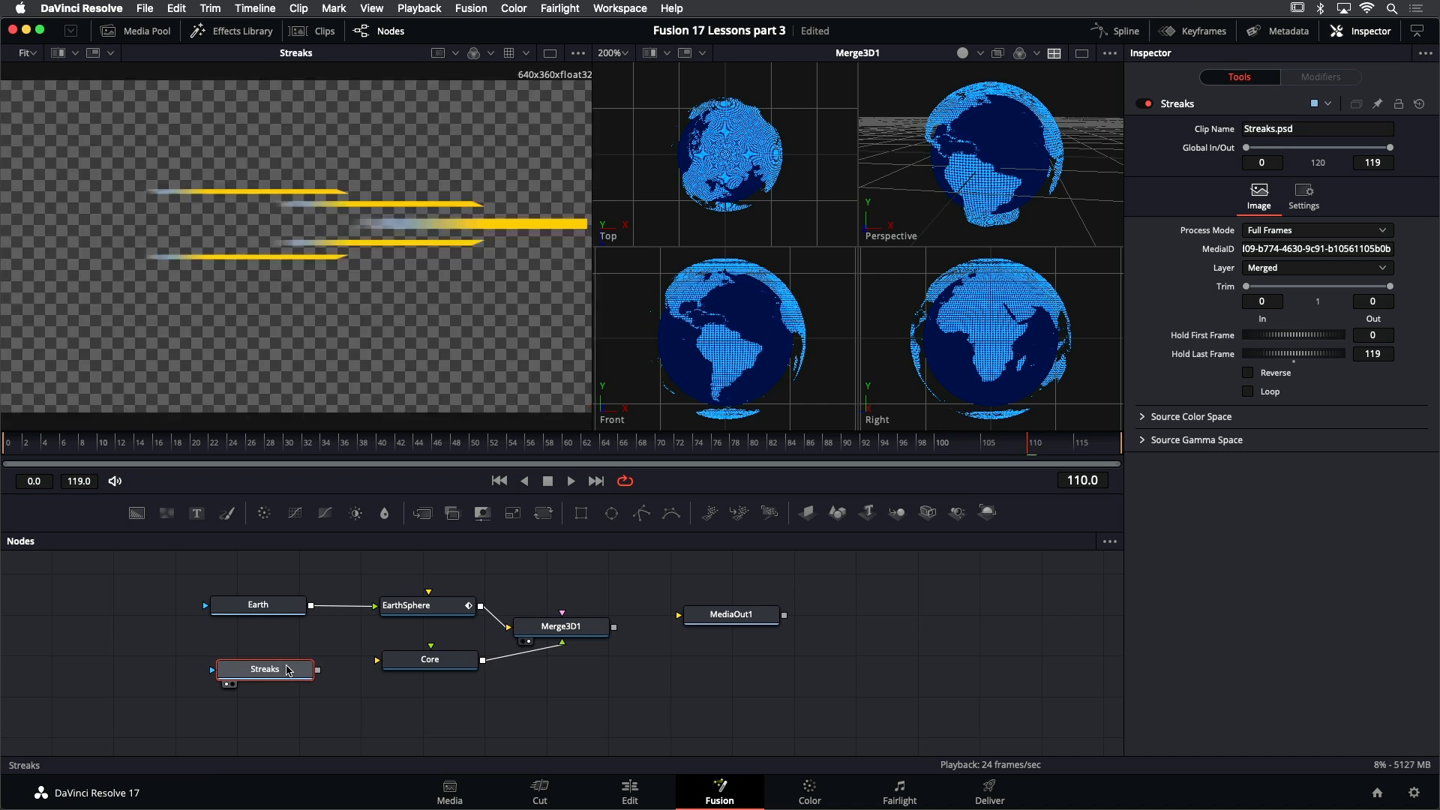
{"action": "mouse_move", "coordinate": [295, 675]}
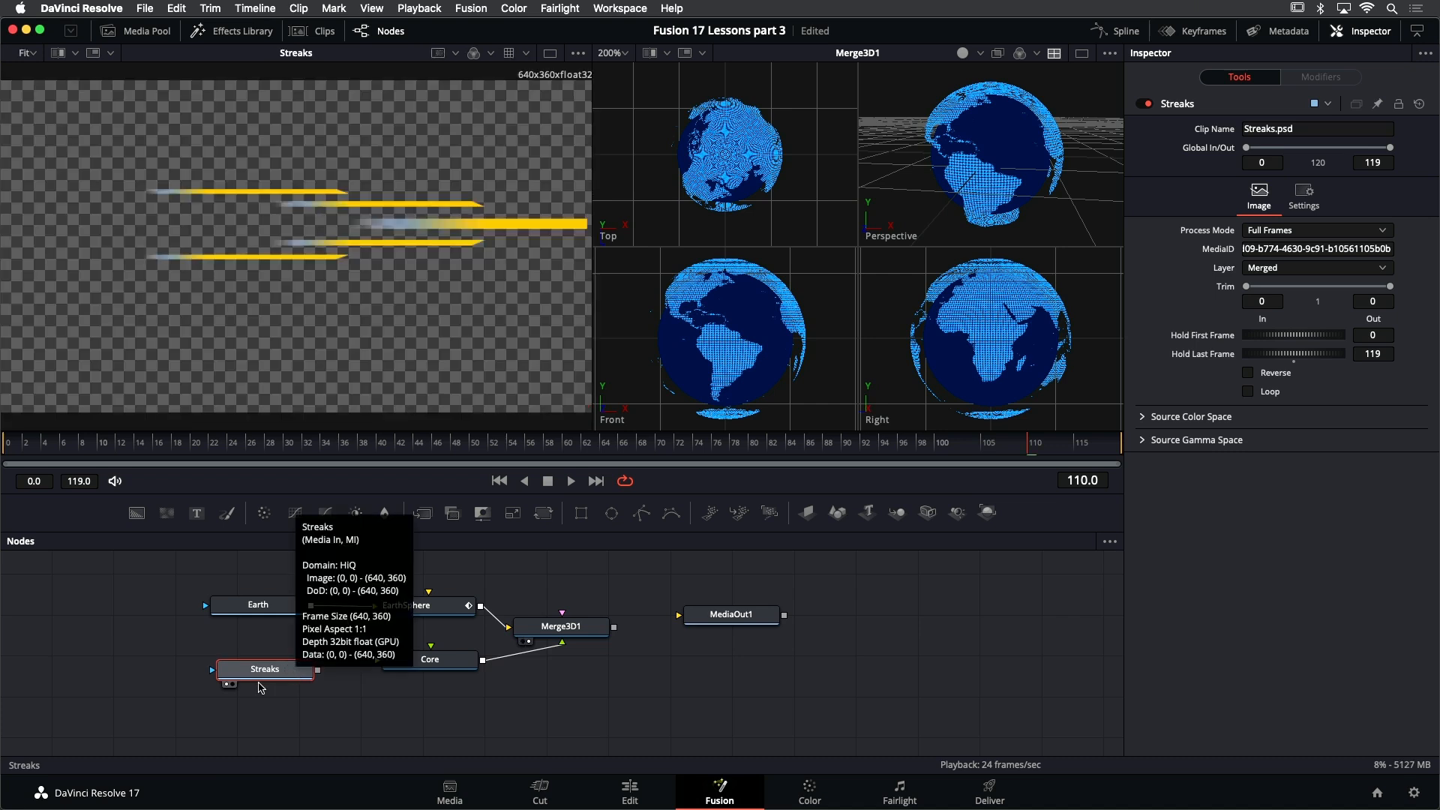
{"action": "left_click_drag", "start_coordinate": [262, 683], "coordinate": [253, 712]}
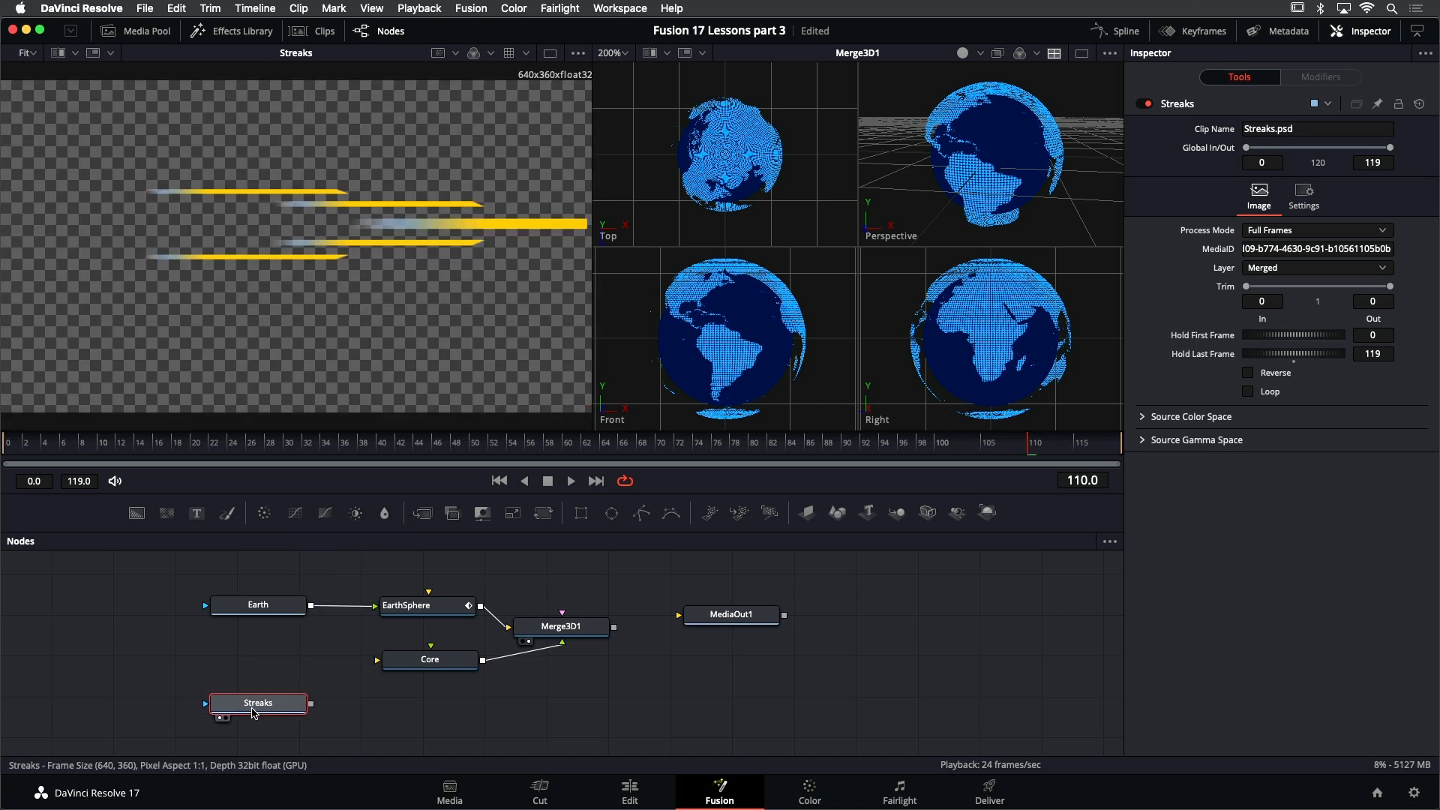
{"action": "mouse_move", "coordinate": [253, 712]}
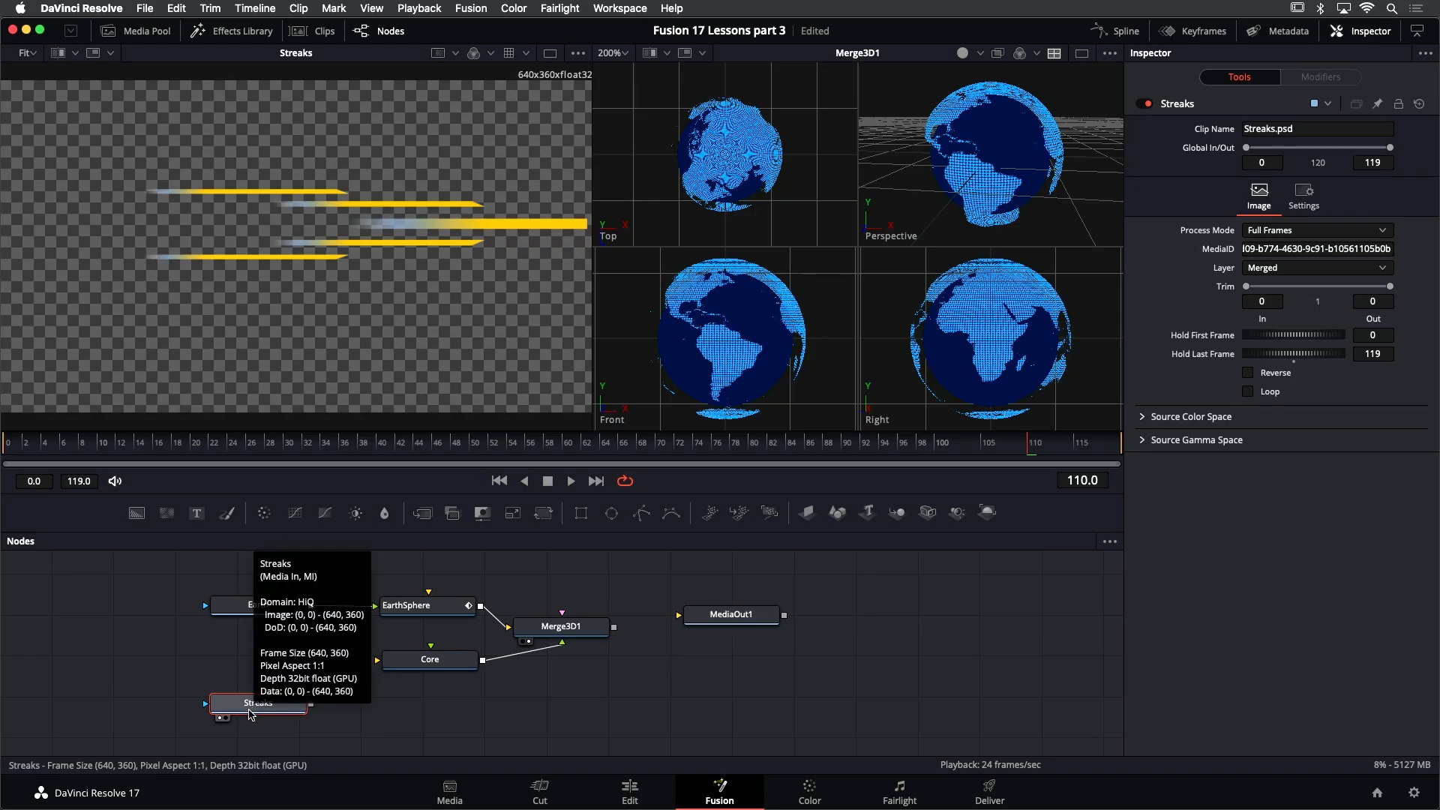
Duplicate the Core sphere below the original and rename the copy StreaksSphere
{"action": "left_click", "coordinate": [432, 661]}
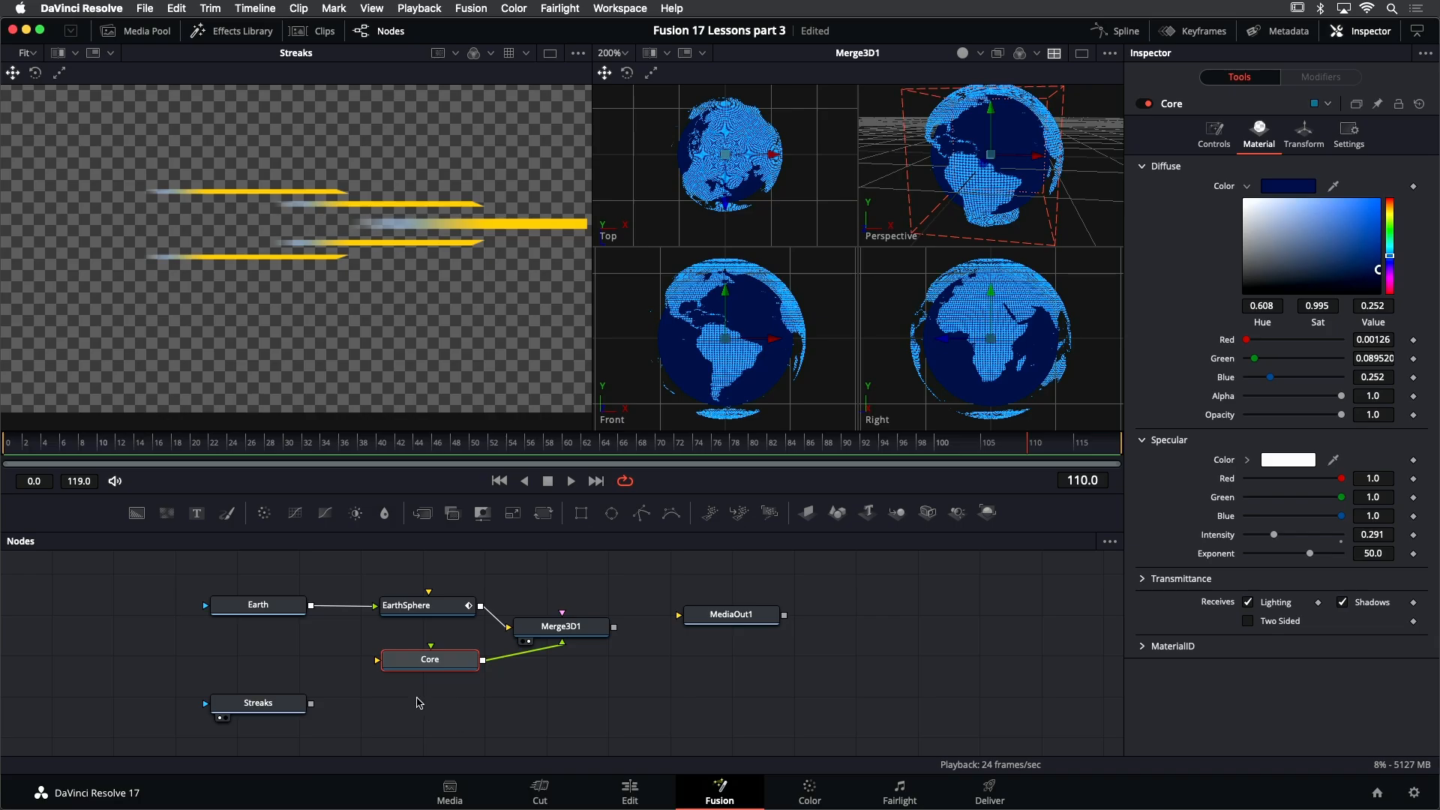
{"action": "left_click", "coordinate": [420, 703]}
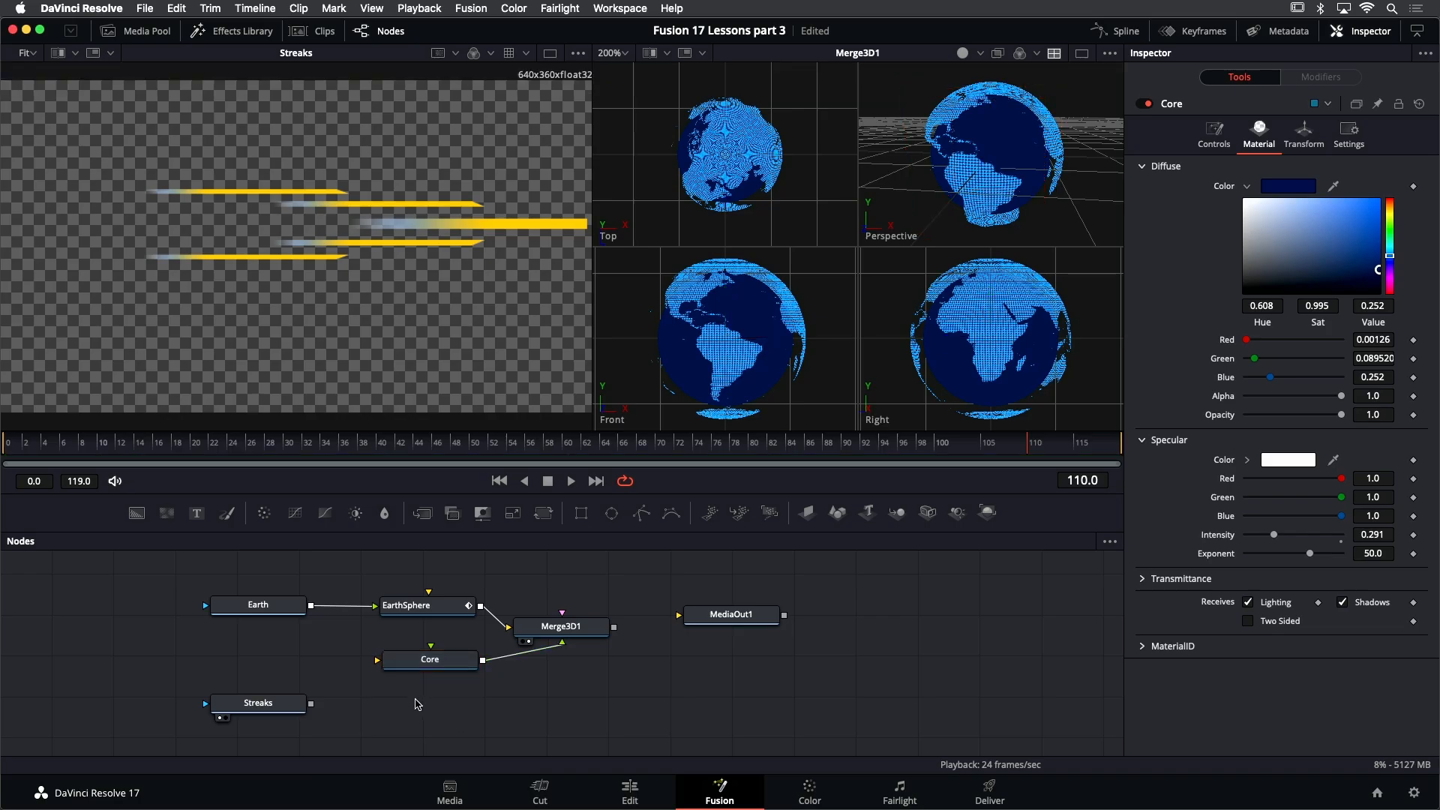
{"action": "key", "text": "ctrl+v"}
{"action": "left_click_drag", "start_coordinate": [426, 690], "coordinate": [439, 714]}
{"action": "key", "text": "F2"}
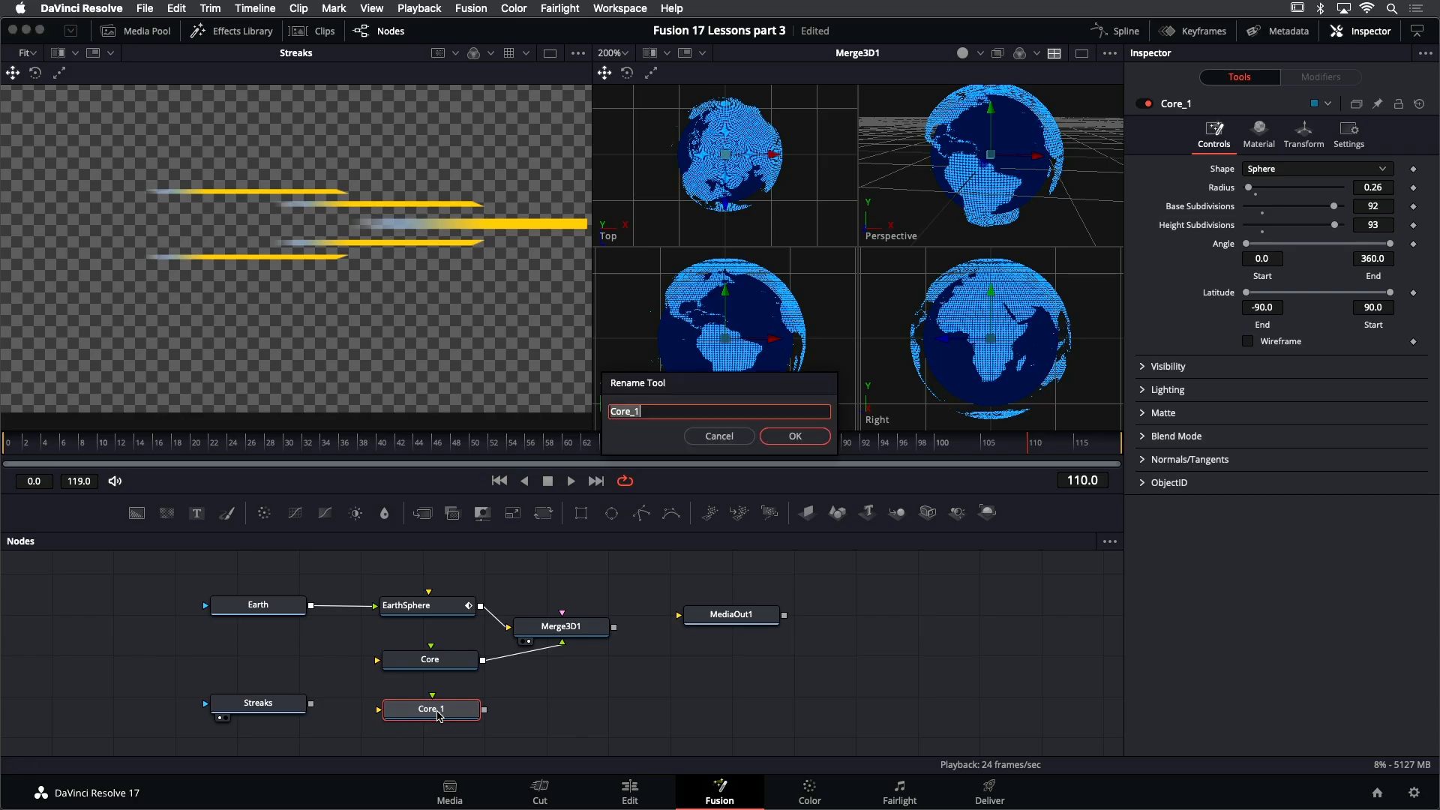
{"action": "type", "text": "StreaksSphere"}
{"action": "key", "text": "Return"}
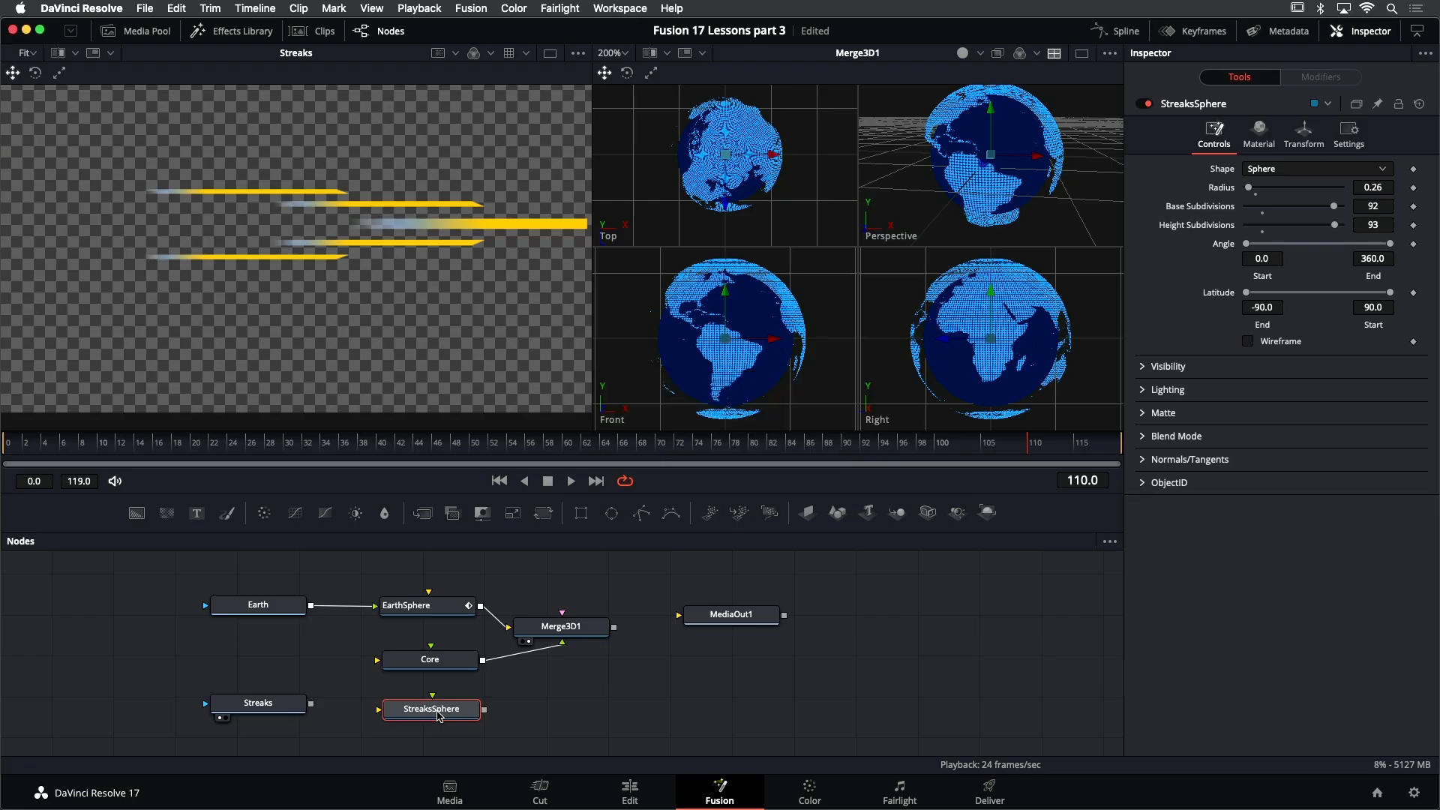
Connect StreaksSphere's output to Merge3D1 and feed Streaks into StreaksSphere as its material
{"action": "mouse_move", "coordinate": [484, 710]}
{"action": "left_mouse_down"}
{"action": "mouse_move", "coordinate": [555, 678]}
{"action": "mouse_move", "coordinate": [585, 633]}
{"action": "left_mouse_up"}
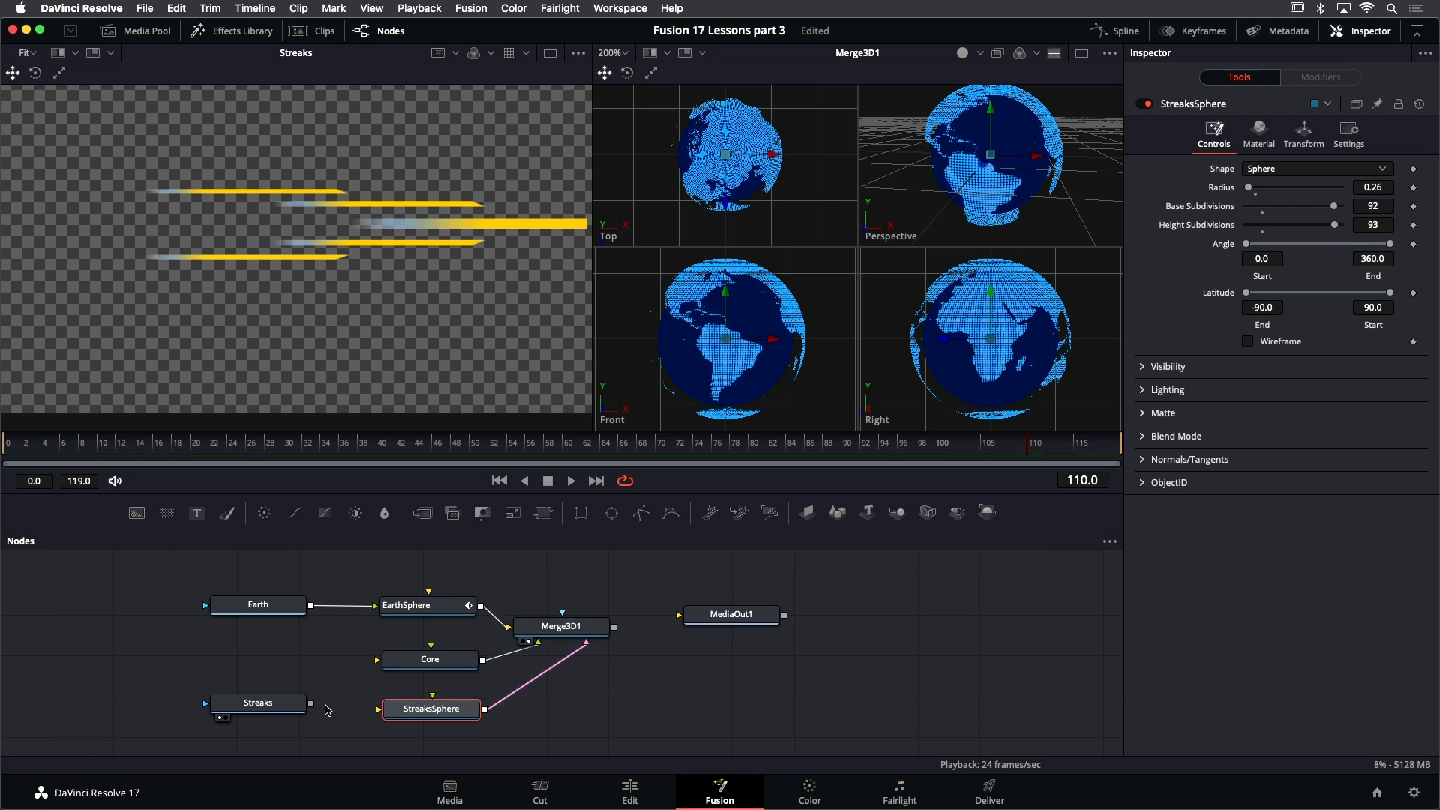
{"action": "left_click_drag", "start_coordinate": [313, 707], "coordinate": [435, 714]}
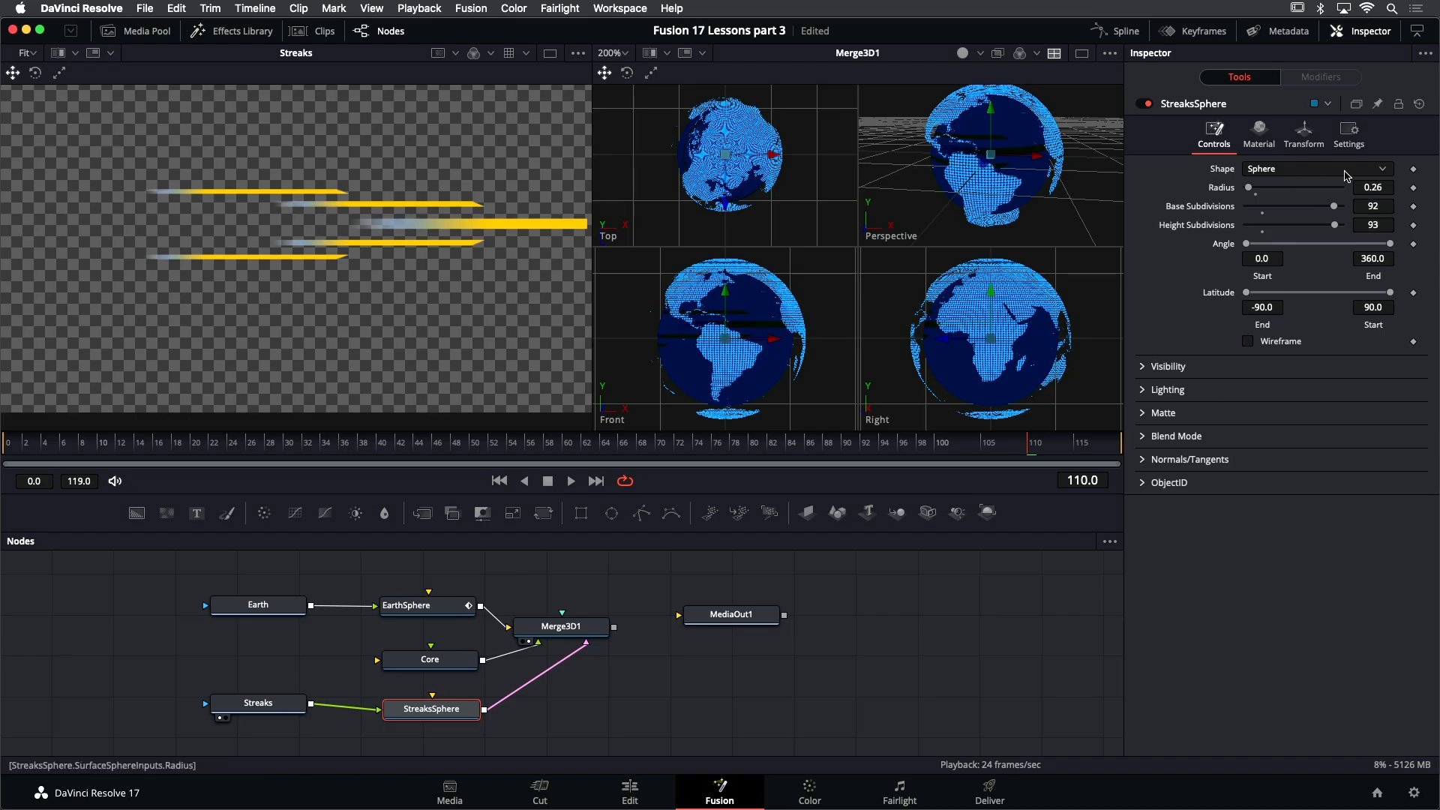
Give StreaksSphere's material a white diffuse colour and set the sphere's radius to 0.33
{"action": "left_click", "coordinate": [1259, 135]}
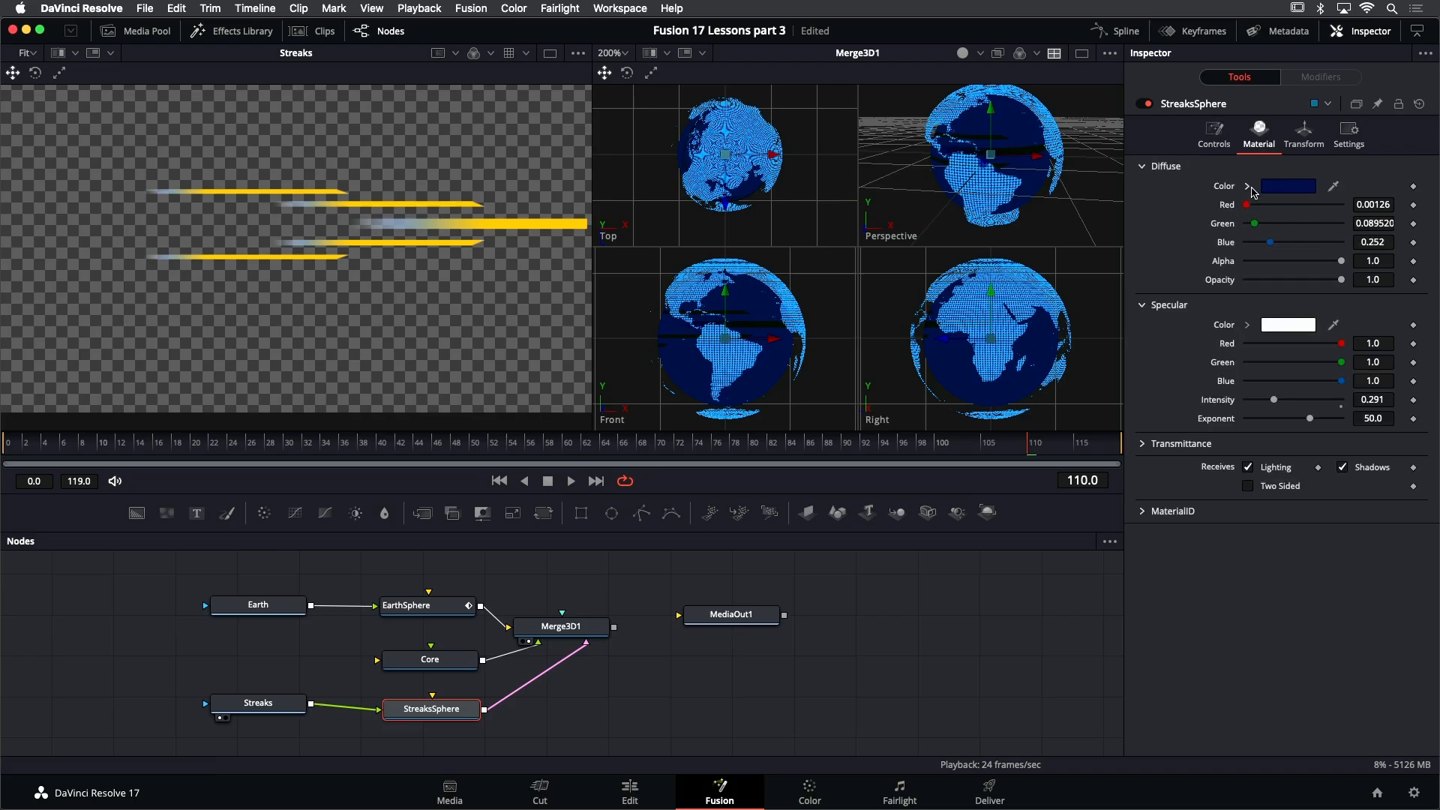
{"action": "left_click", "coordinate": [1247, 186]}
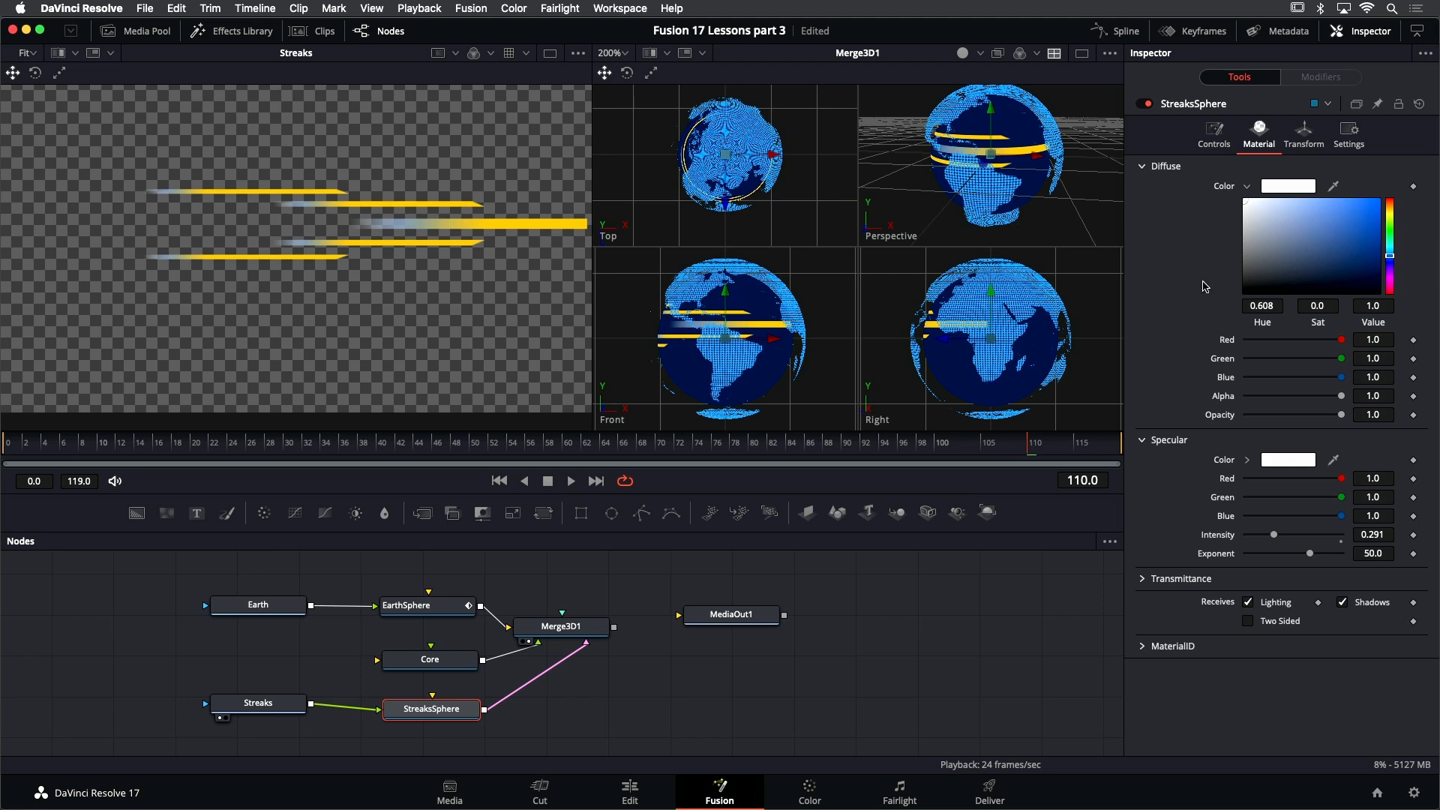
{"action": "left_click", "coordinate": [1216, 142]}
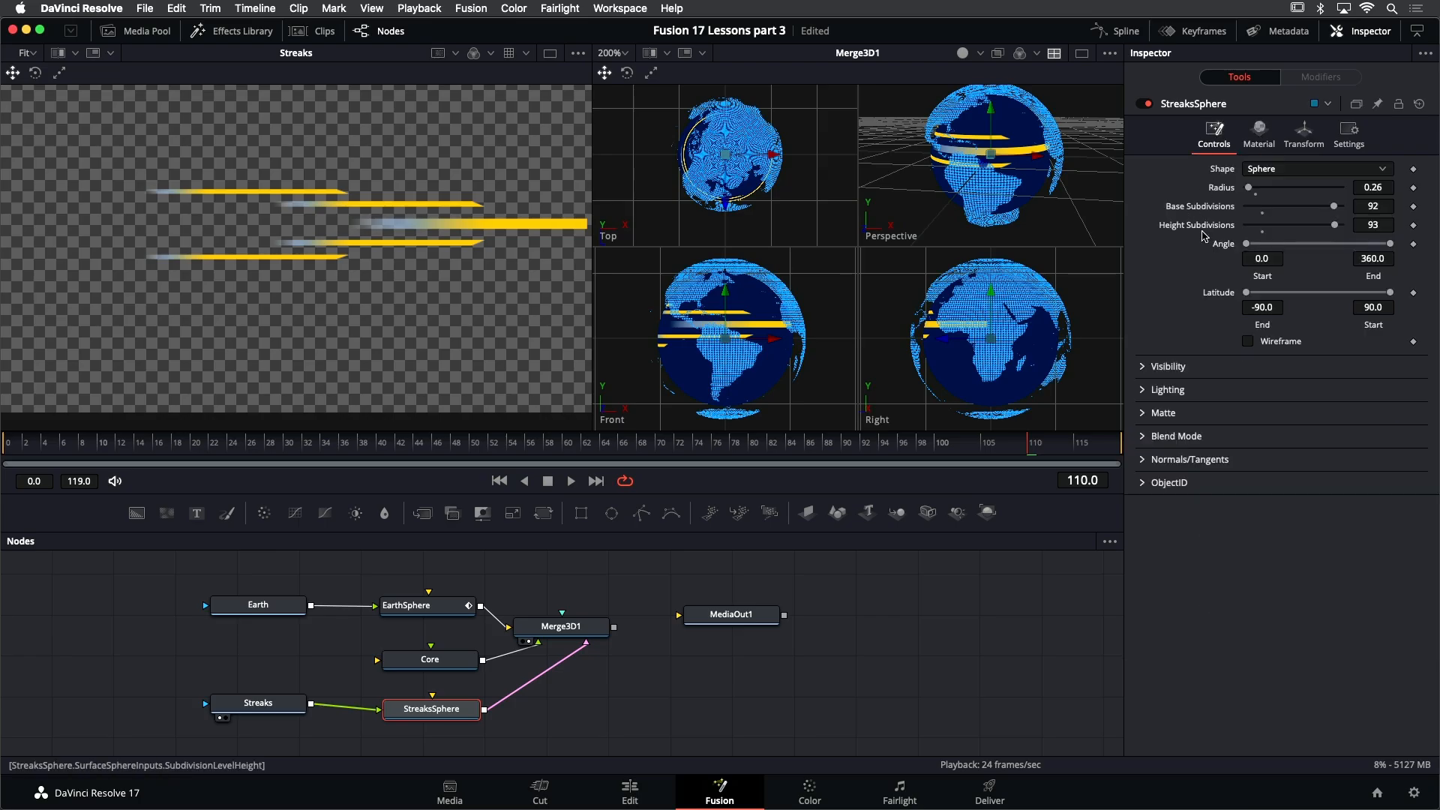
{"action": "mouse_move", "coordinate": [1369, 188]}
{"action": "left_mouse_down"}
{"action": "mouse_move", "coordinate": [1410, 188]}
{"action": "mouse_move", "coordinate": [1397, 187]}
{"action": "left_mouse_up"}
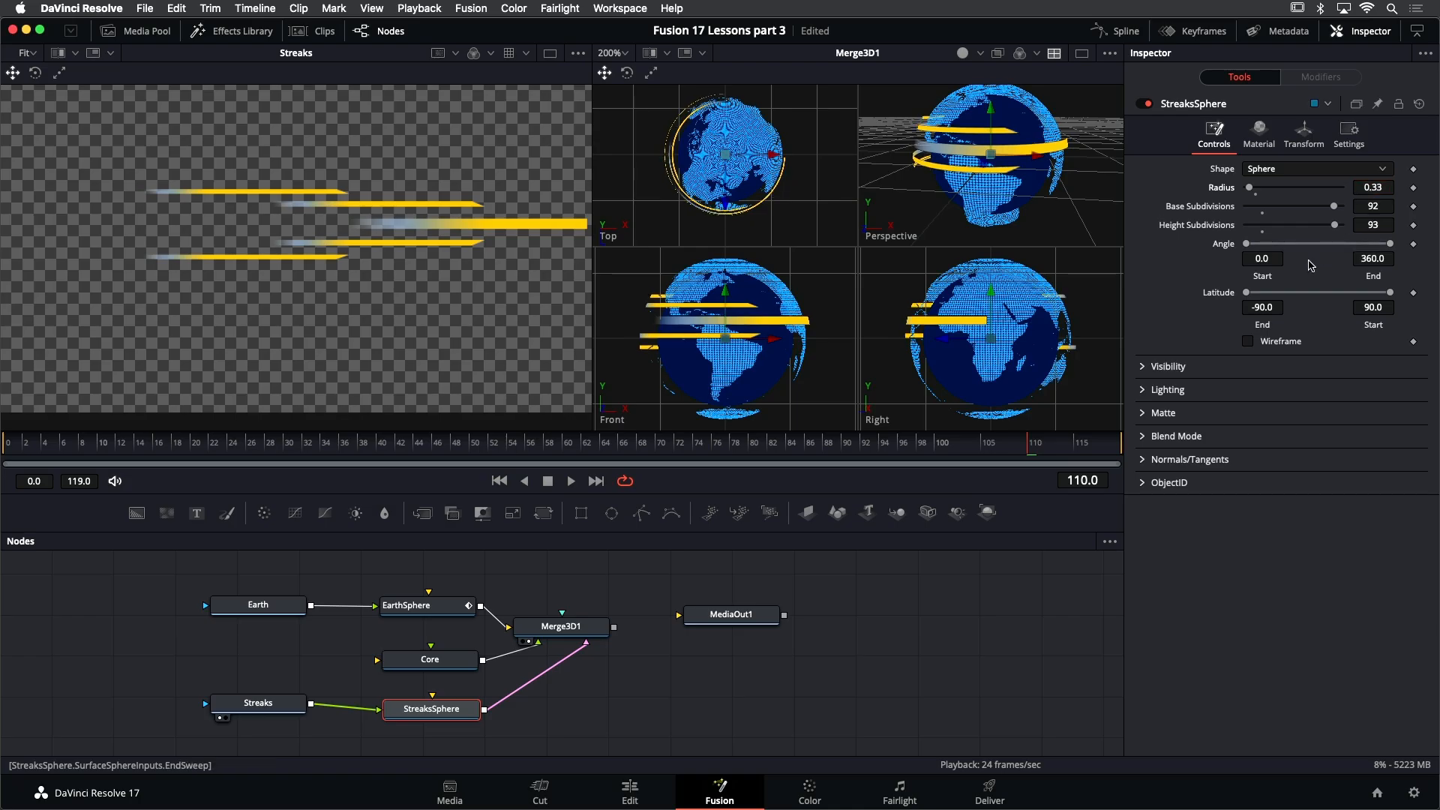
Move Streaks farther away from StreaksSphere and insert a Transform (Xf) node on the connection between them
{"action": "left_click_drag", "start_coordinate": [277, 711], "coordinate": [279, 719]}
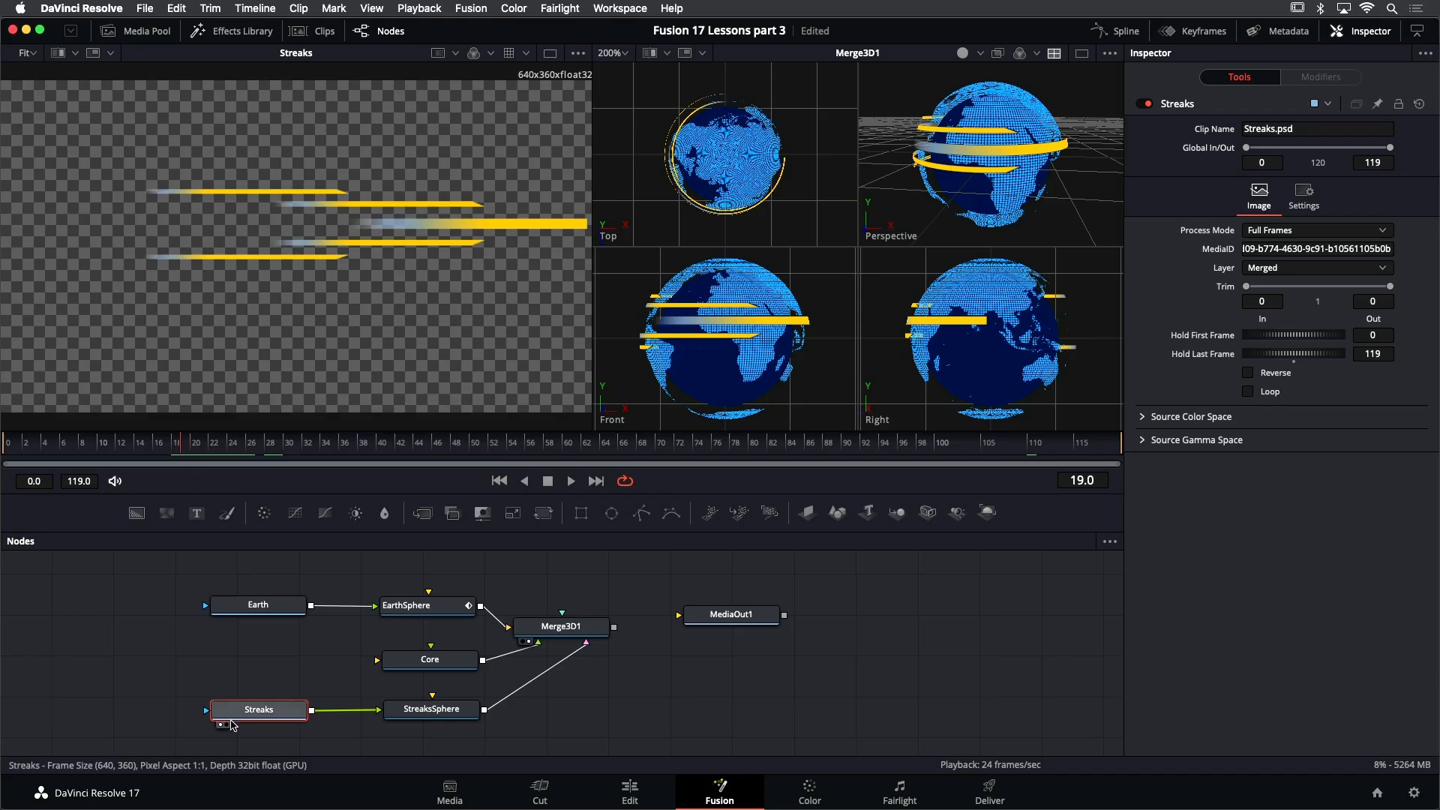
{"action": "left_click", "coordinate": [245, 708]}
{"action": "left_click_drag", "start_coordinate": [245, 708], "coordinate": [119, 705]}
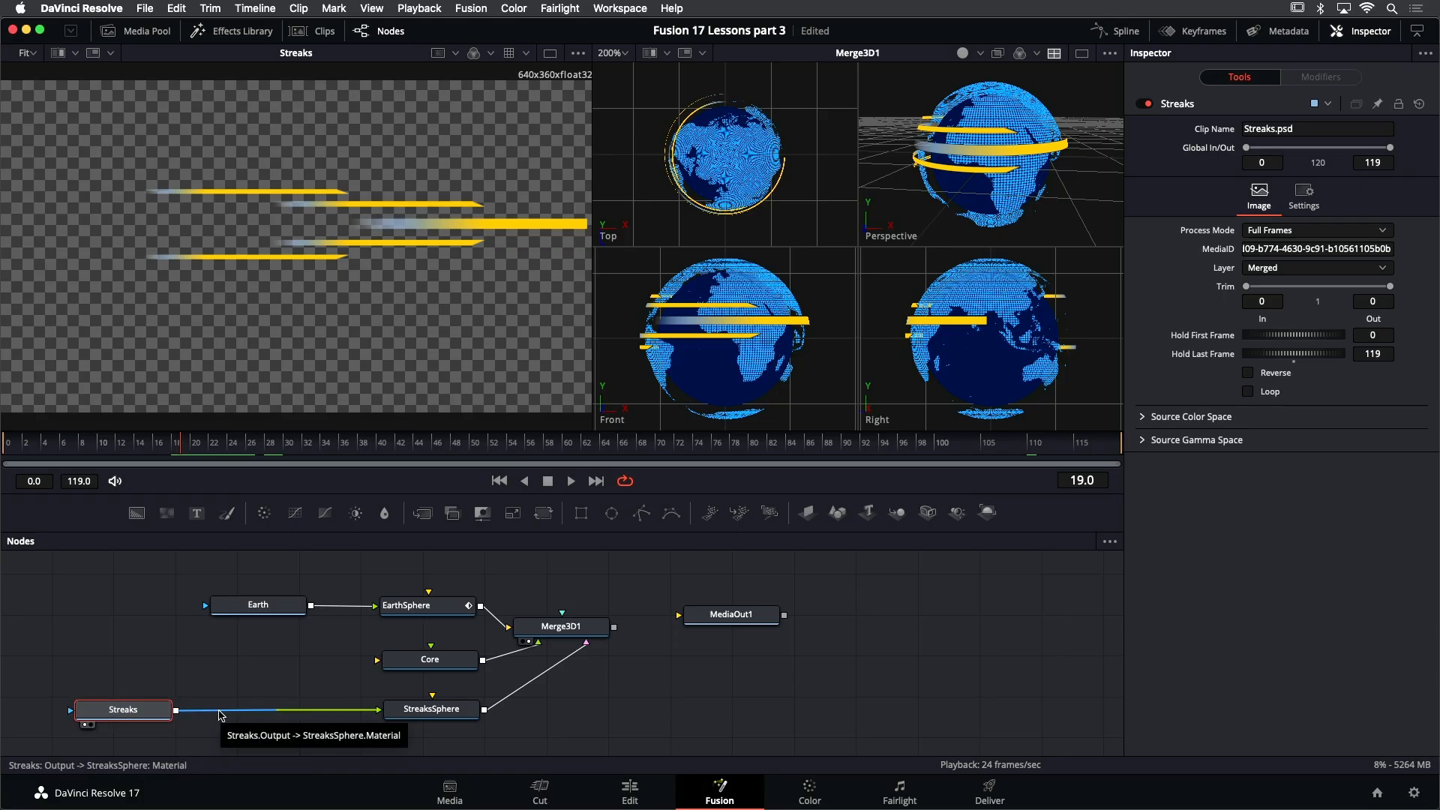
{"action": "key", "text": "shift+space"}
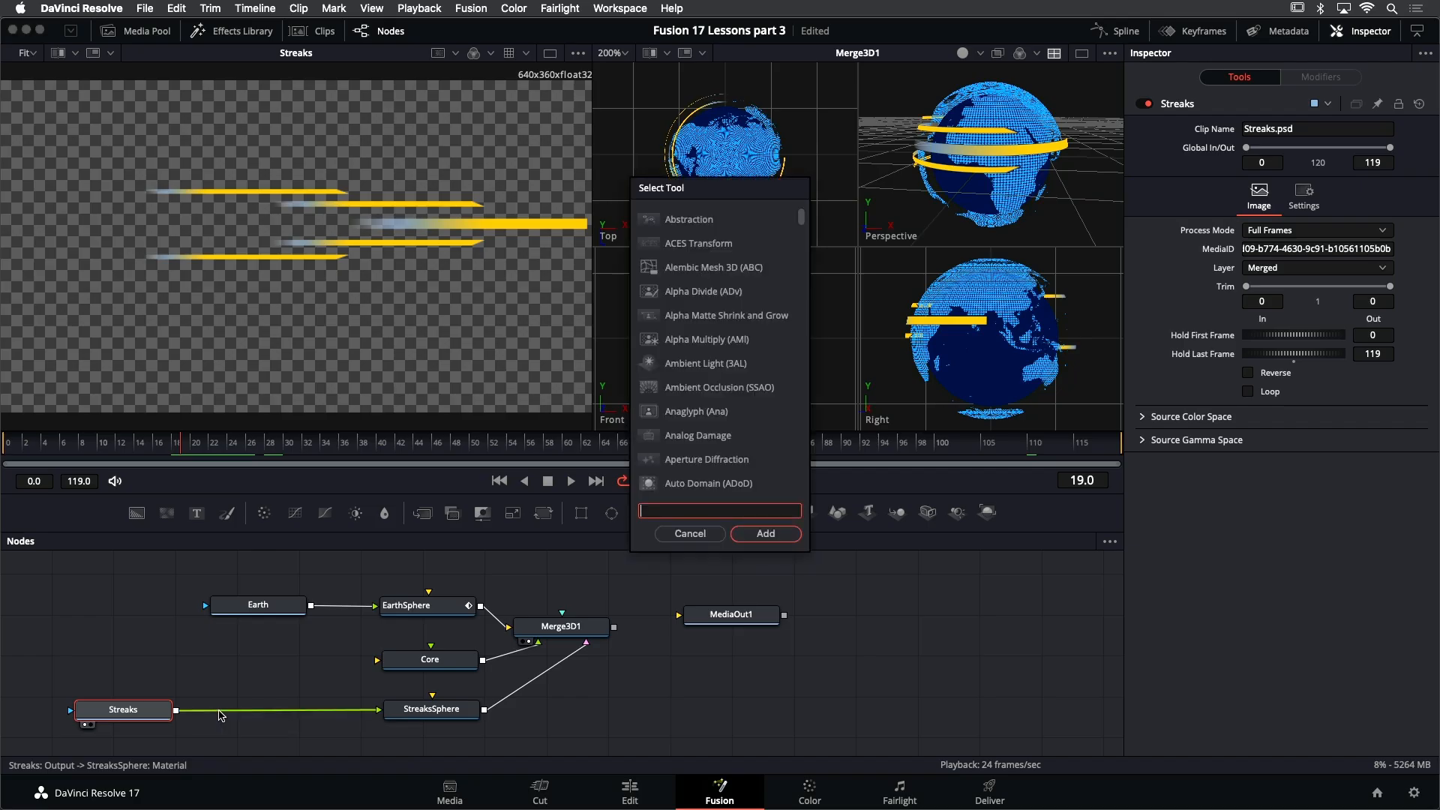
{"action": "type", "text": "trans"}
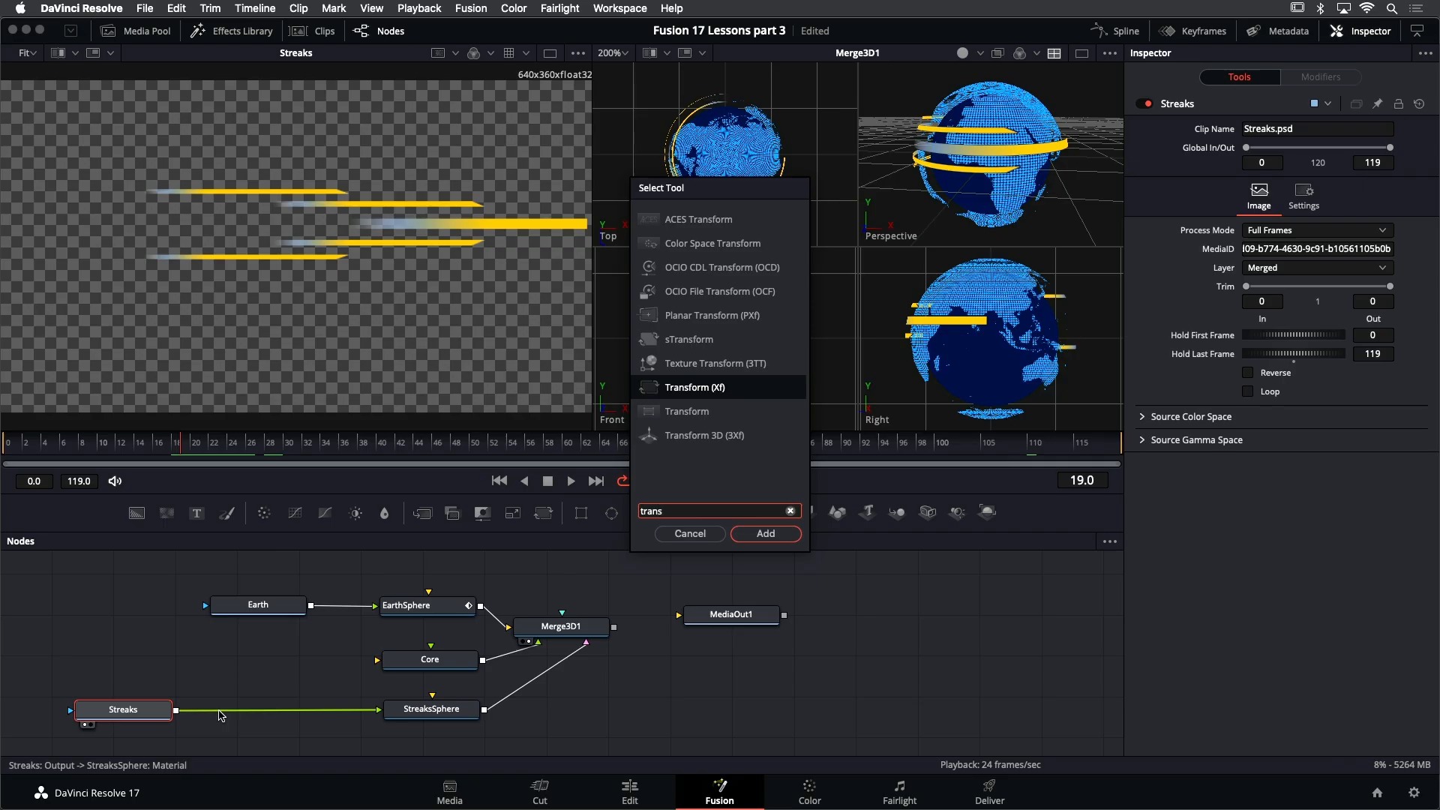
{"action": "key", "text": "Return"}
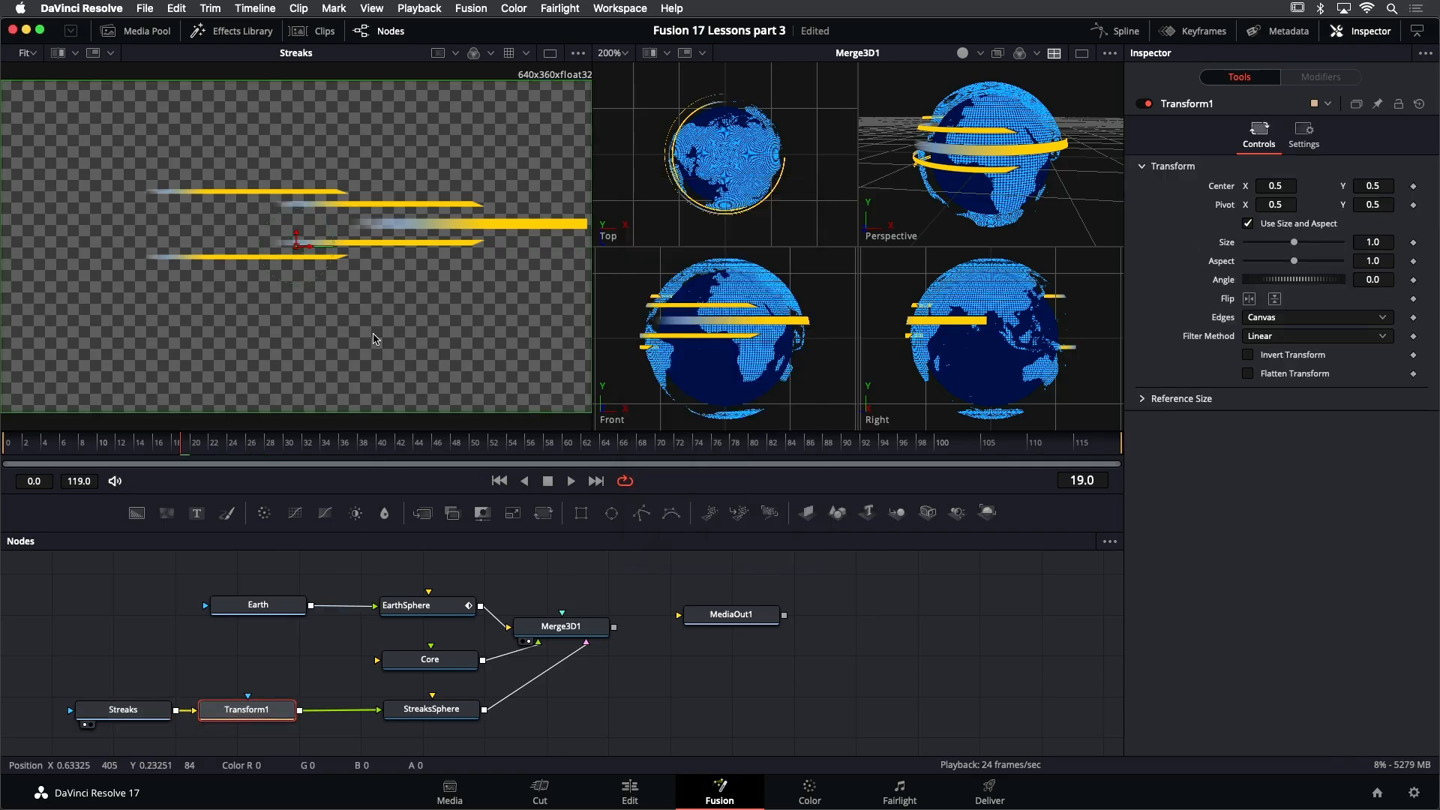
Show Transform1 in the first viewer and shift its Center X to about -0.496 so the streaks leave the canvas
{"action": "scroll", "coordinate": [357, 306], "scroll_direction": "down", "scroll_amount": 2}
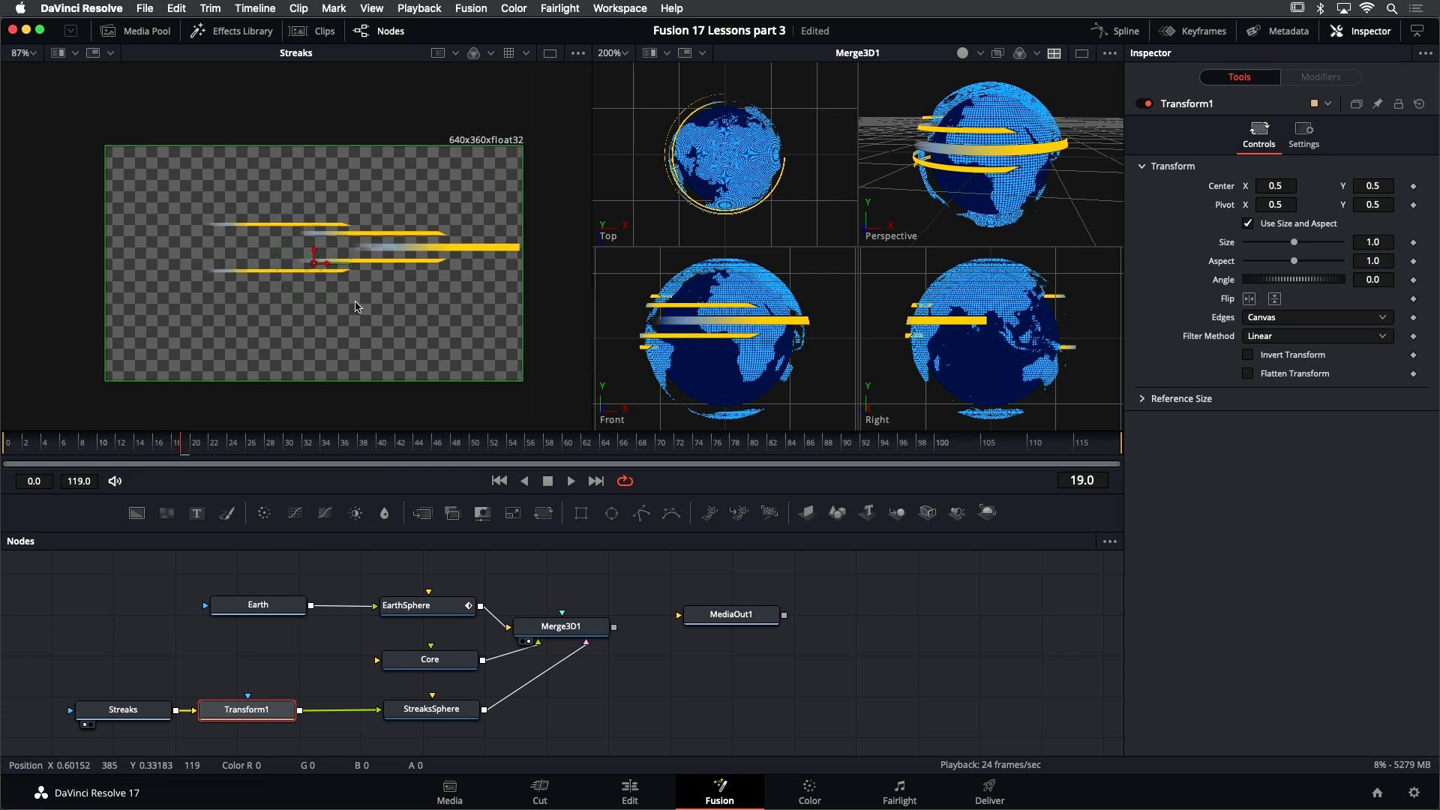
{"action": "key", "text": "1"}
{"action": "mouse_move", "coordinate": [333, 270]}
{"action": "left_mouse_down"}
{"action": "mouse_move", "coordinate": [189, 276]}
{"action": "mouse_move", "coordinate": [358, 290]}
{"action": "mouse_move", "coordinate": [25, 267]}
{"action": "left_mouse_up"}
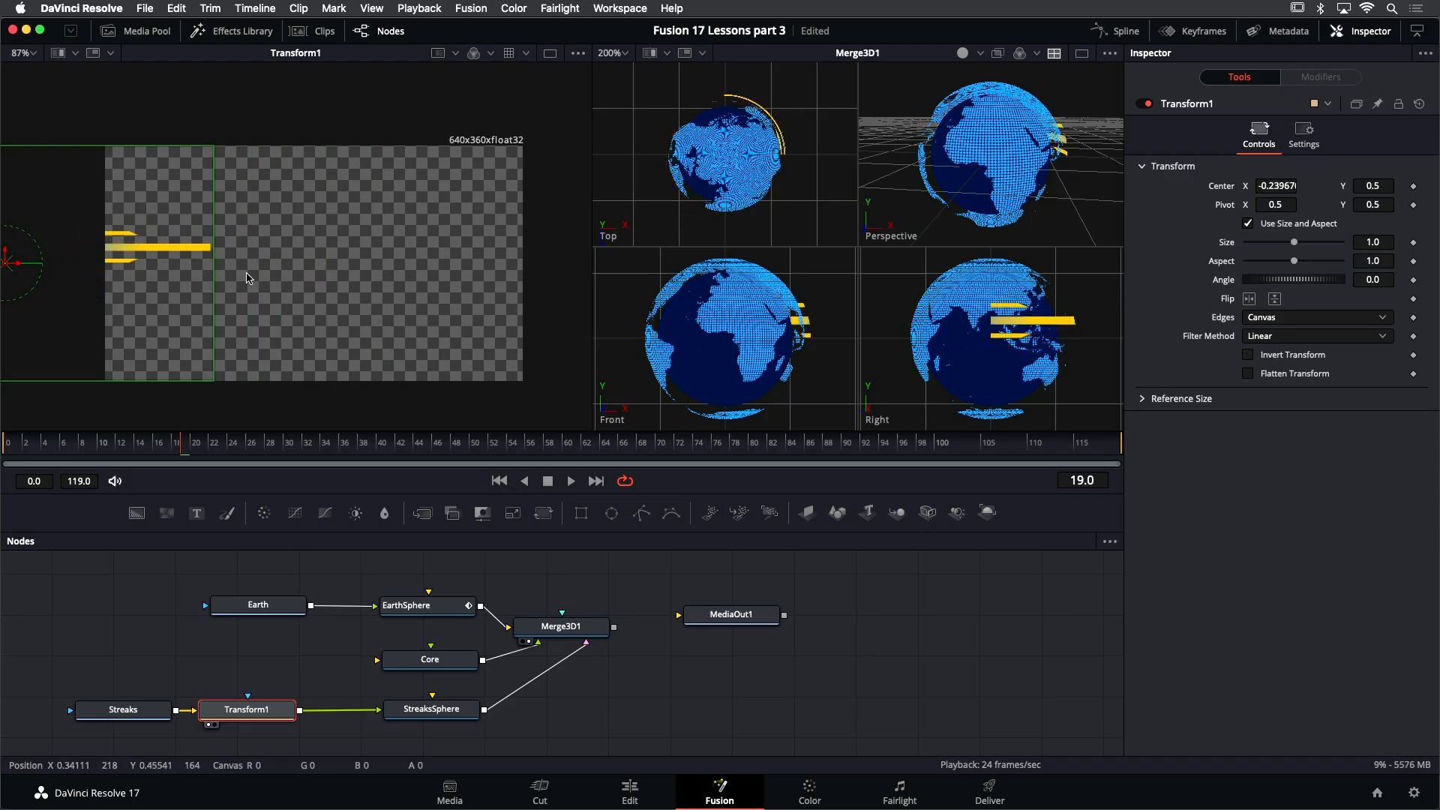
{"action": "scroll", "coordinate": [251, 278], "scroll_direction": "left", "scroll_amount": 4}
{"action": "left_click_drag", "start_coordinate": [114, 271], "coordinate": [5, 277]}
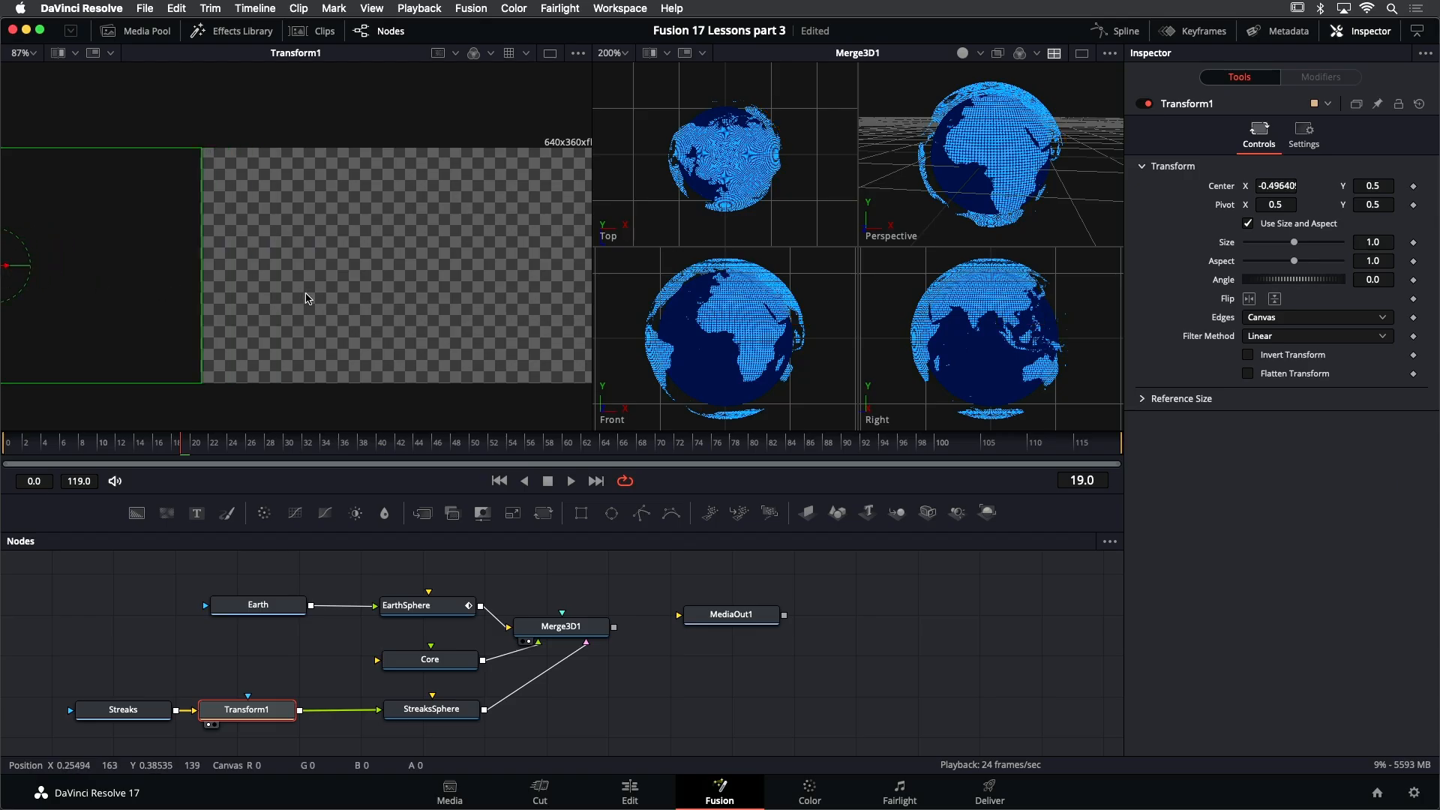
Keyframe Transform1's Center at frame 0 and move Center X to about 0.502 at frame 119, and play the animation
{"action": "left_click", "coordinate": [9, 444]}
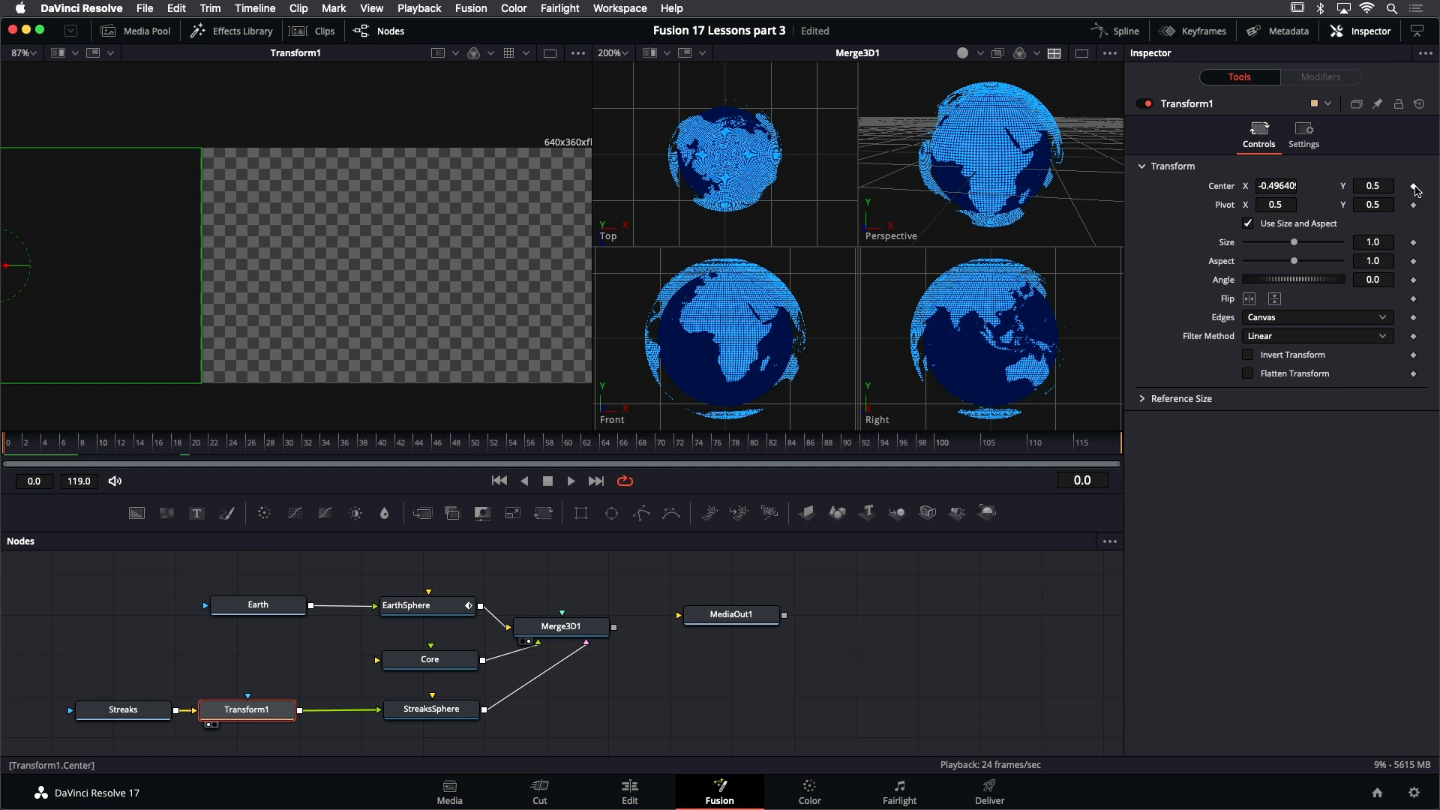
{"action": "key", "text": "super+s"}
{"action": "left_click", "coordinate": [1413, 186]}
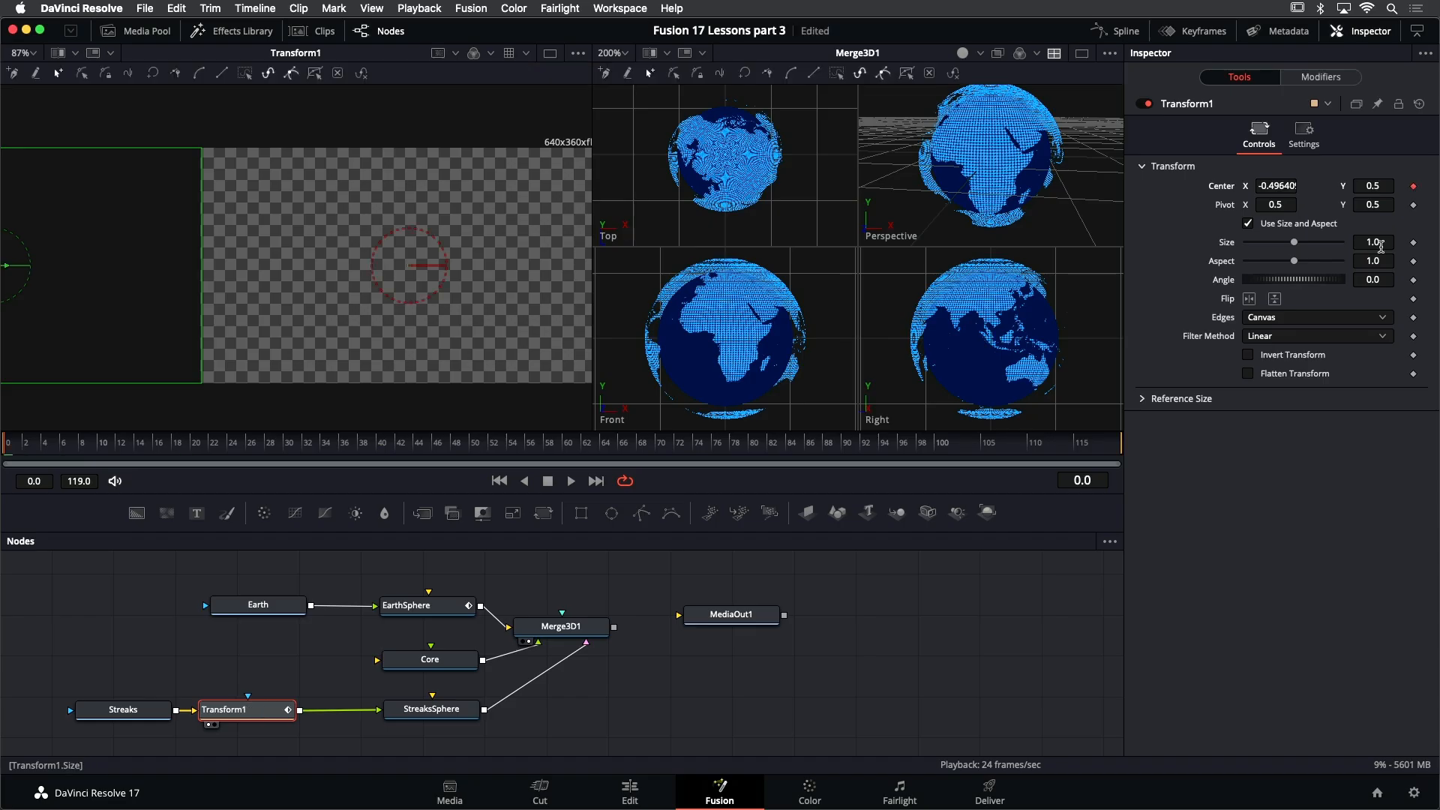
{"action": "left_click_drag", "start_coordinate": [1088, 443], "coordinate": [1145, 441]}
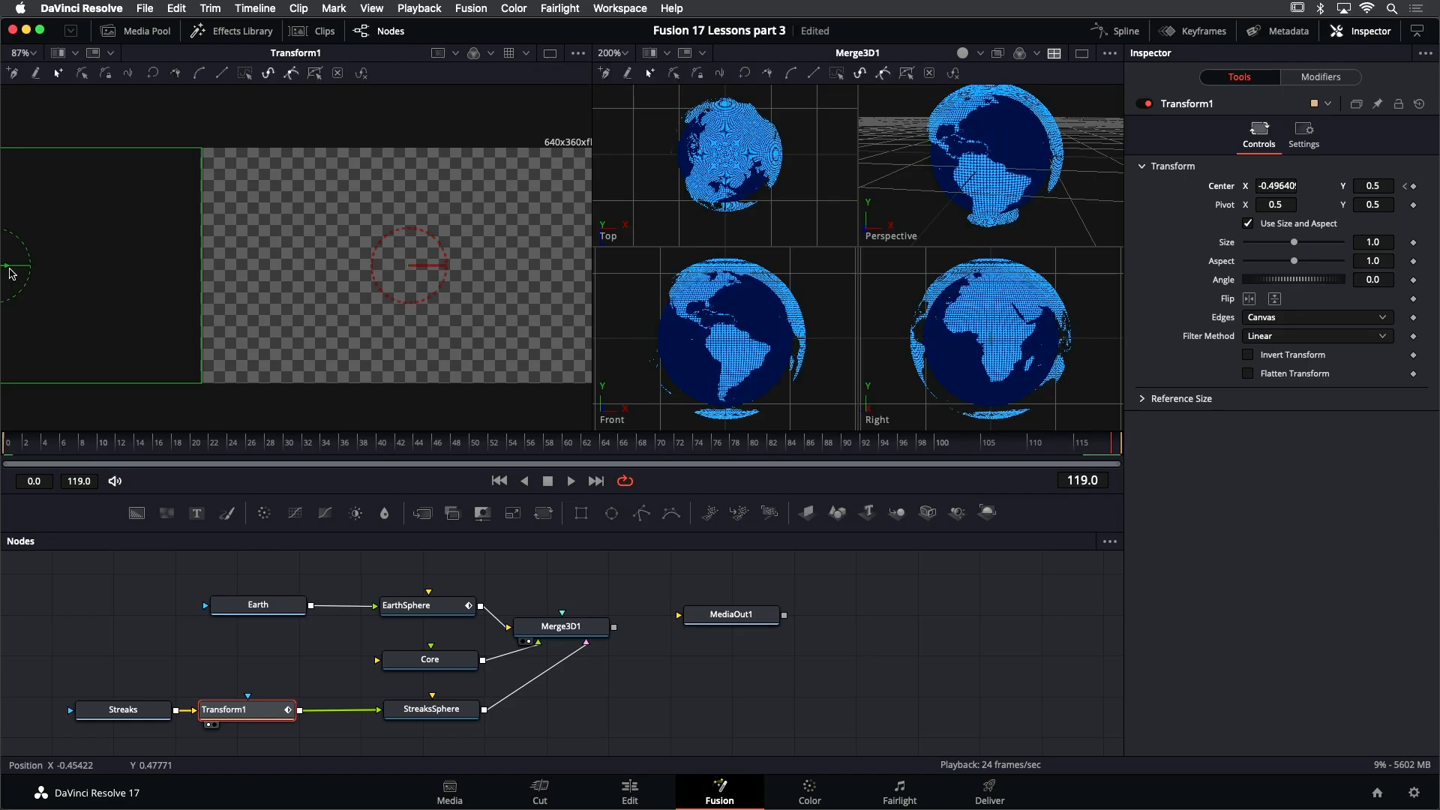
{"action": "left_click_drag", "start_coordinate": [10, 276], "coordinate": [427, 304]}
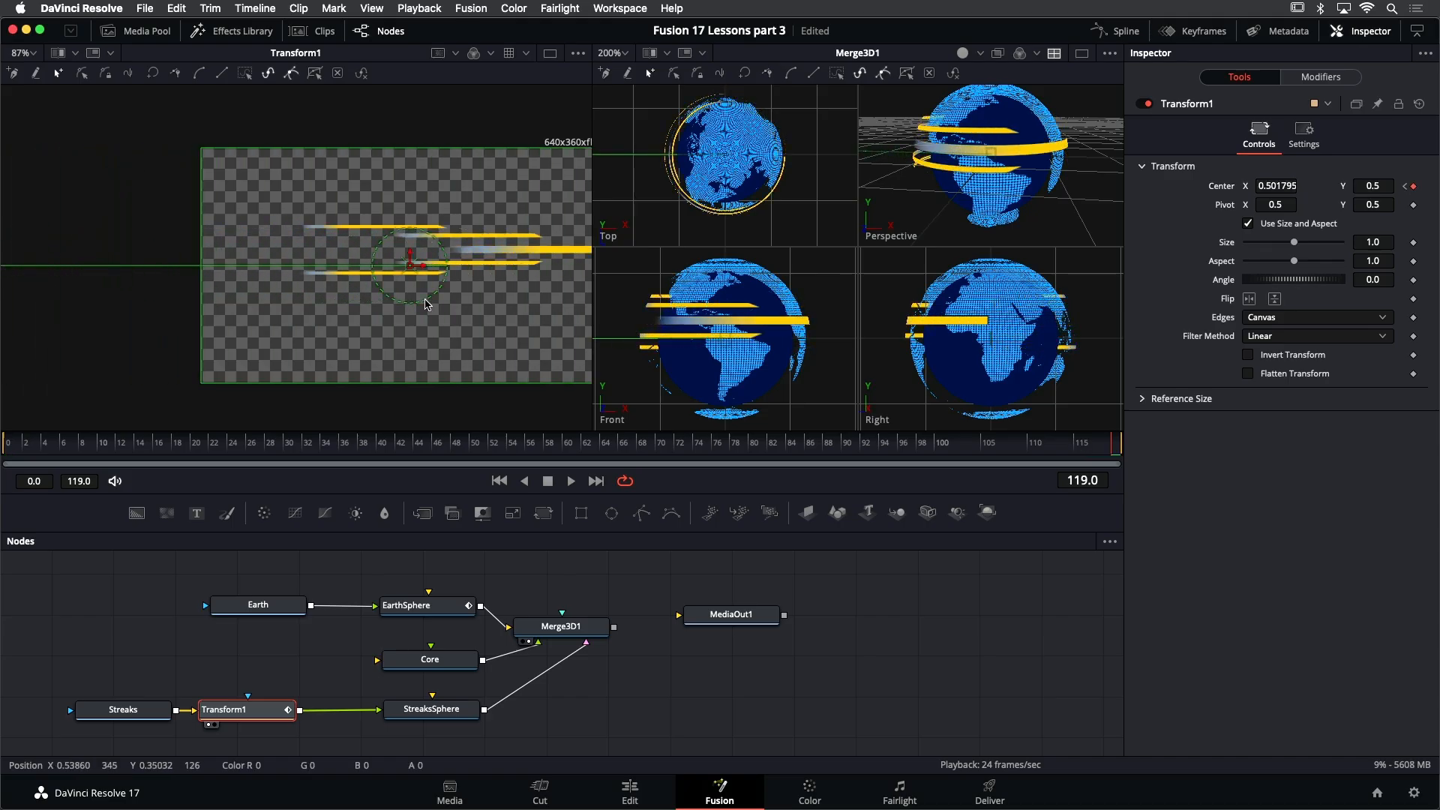
{"action": "key", "text": "space"}
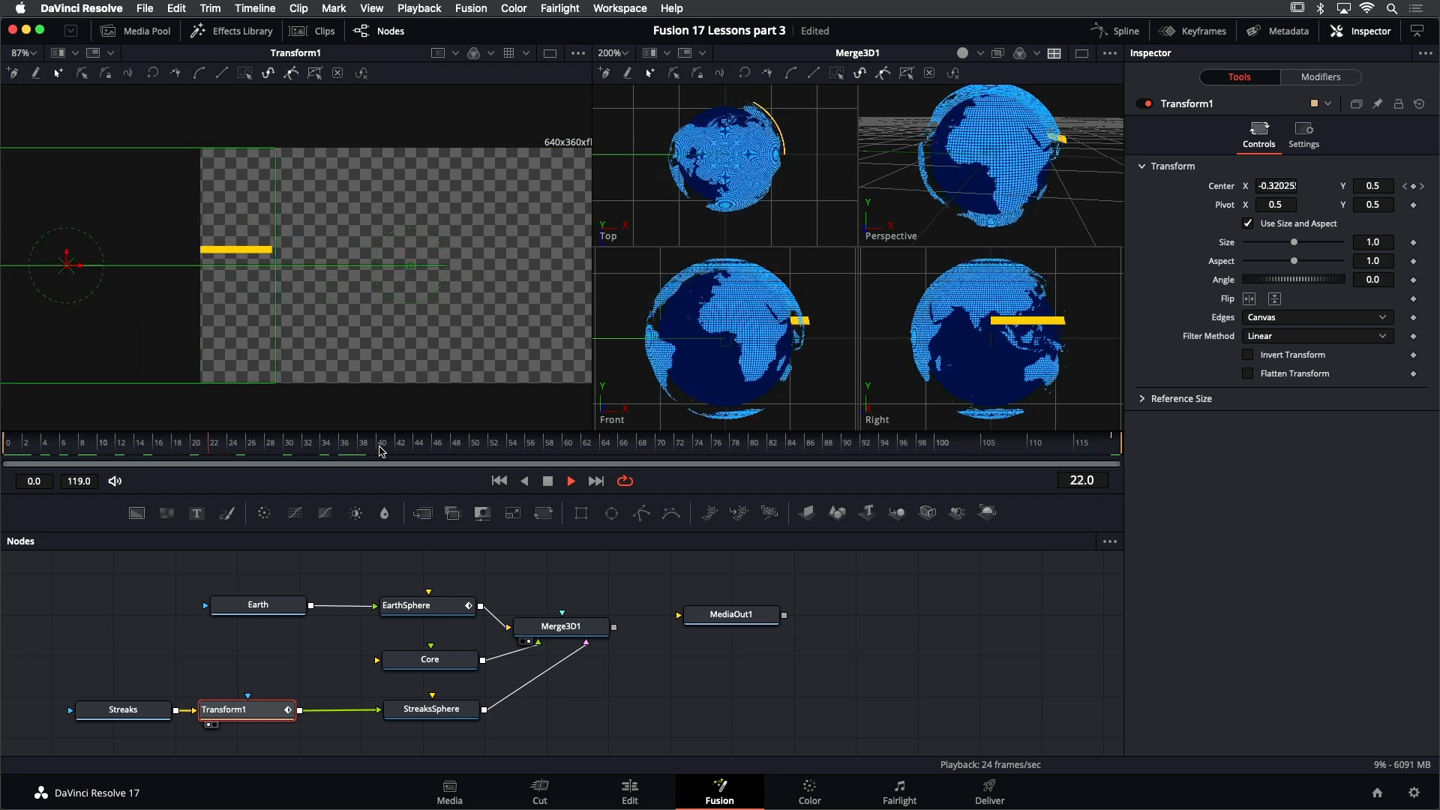
Set Transform1's Edges to Wrap and play back the streaks circling the globe
{"action": "left_click", "coordinate": [381, 450]}
{"action": "mouse_move", "coordinate": [381, 444]}
{"action": "left_mouse_down"}
{"action": "mouse_move", "coordinate": [205, 444]}
{"action": "mouse_move", "coordinate": [267, 444]}
{"action": "left_mouse_up"}
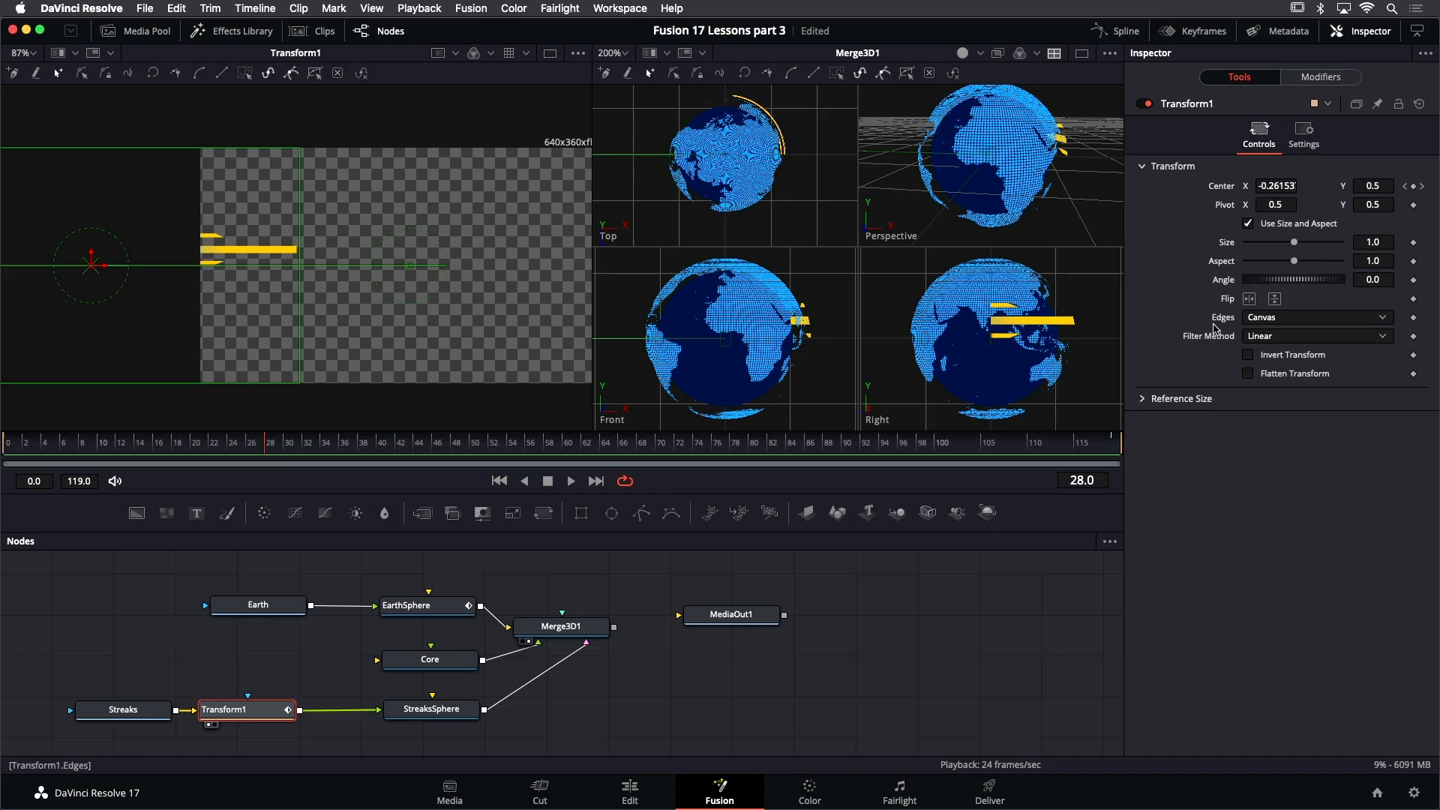
{"action": "left_click", "coordinate": [1272, 323]}
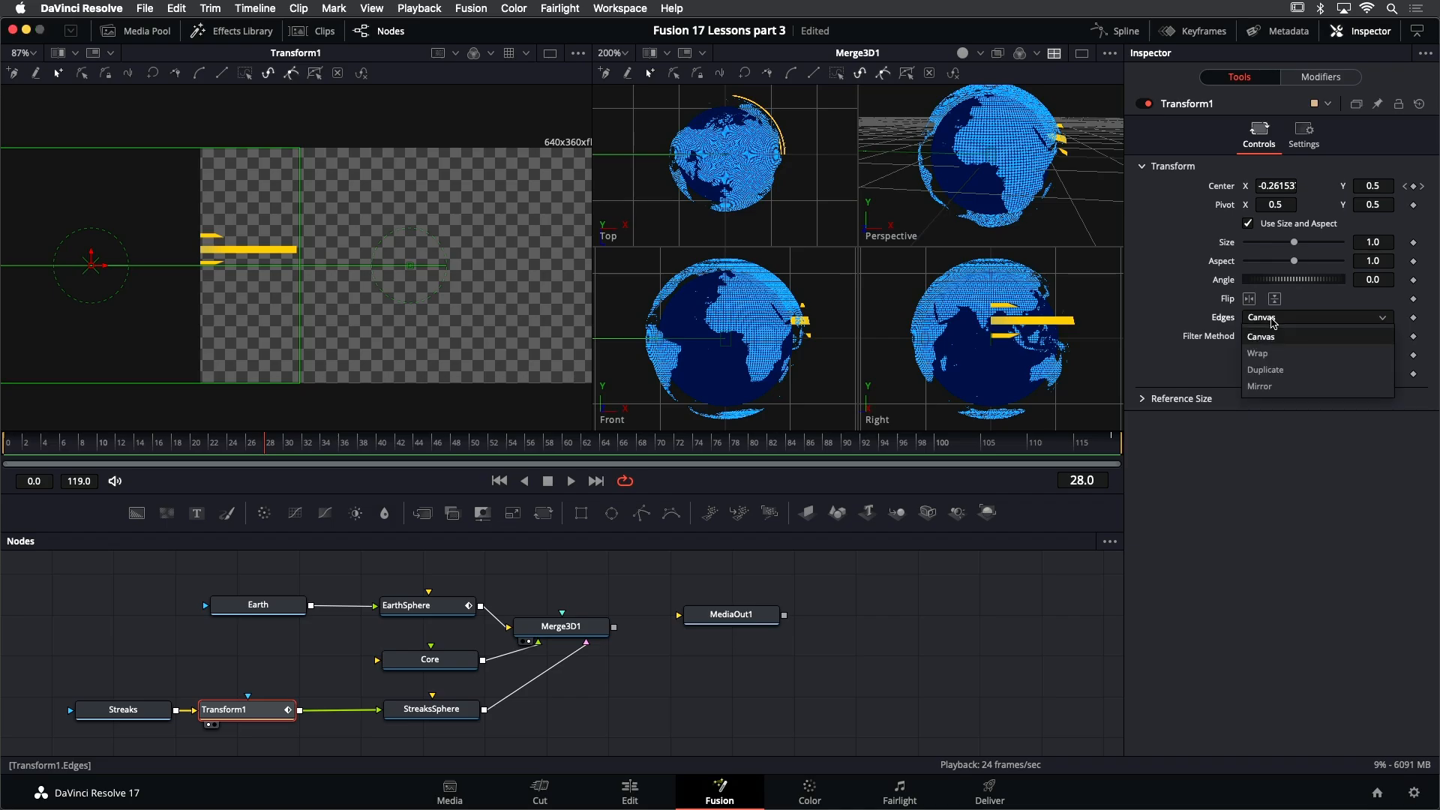
{"action": "left_click", "coordinate": [1266, 360]}
{"action": "left_click_drag", "start_coordinate": [217, 453], "coordinate": [87, 454]}
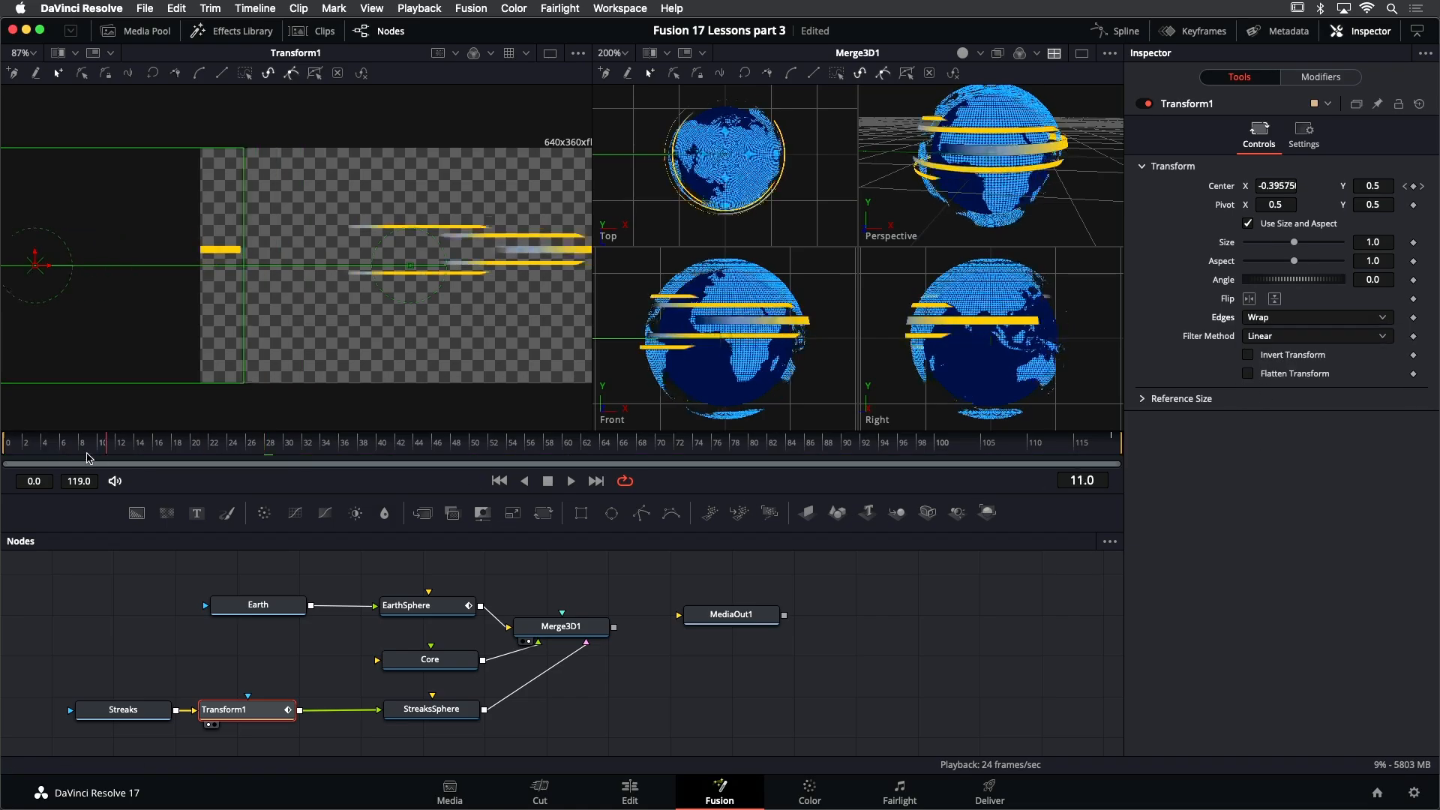
{"action": "key", "text": "space"}
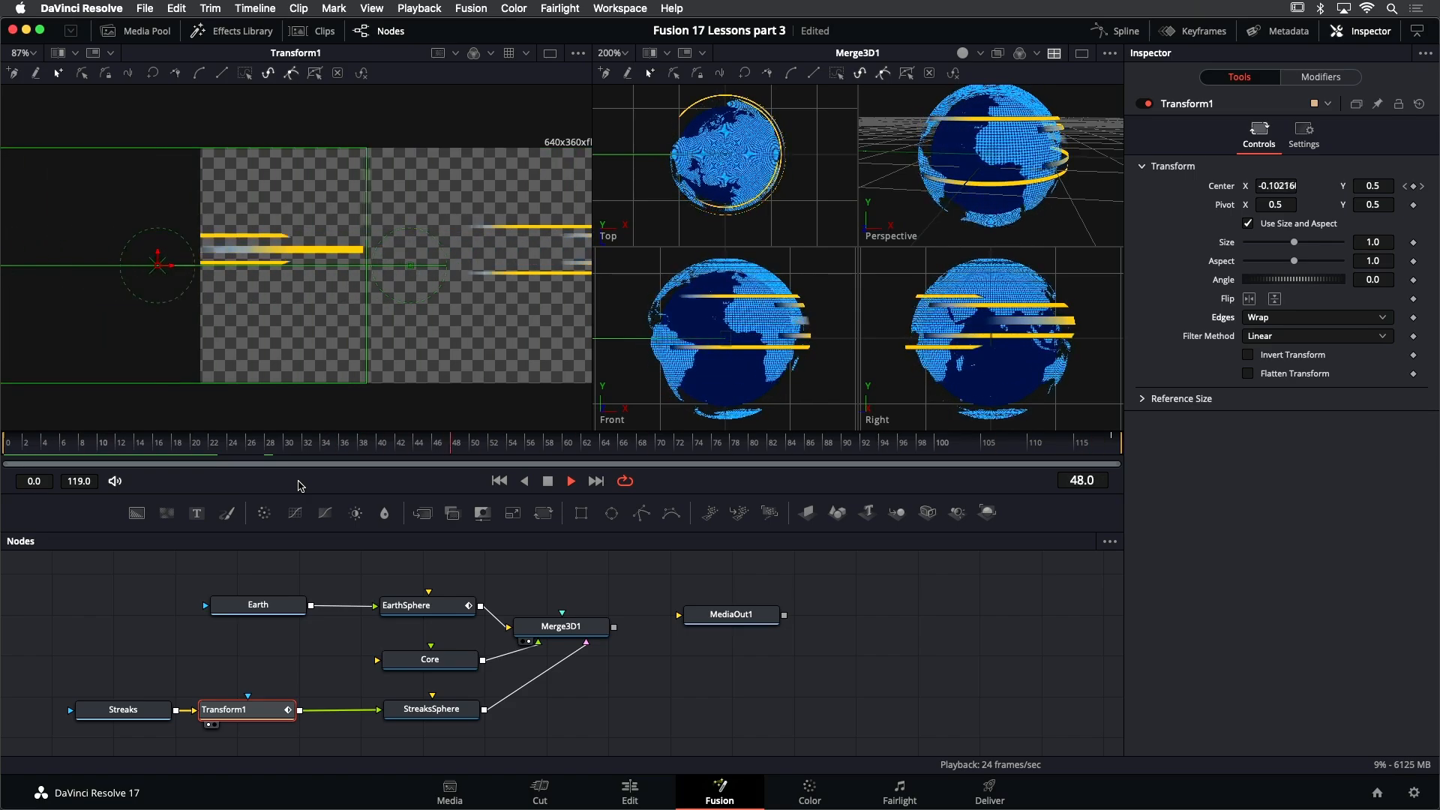
{"action": "key", "text": "space"}
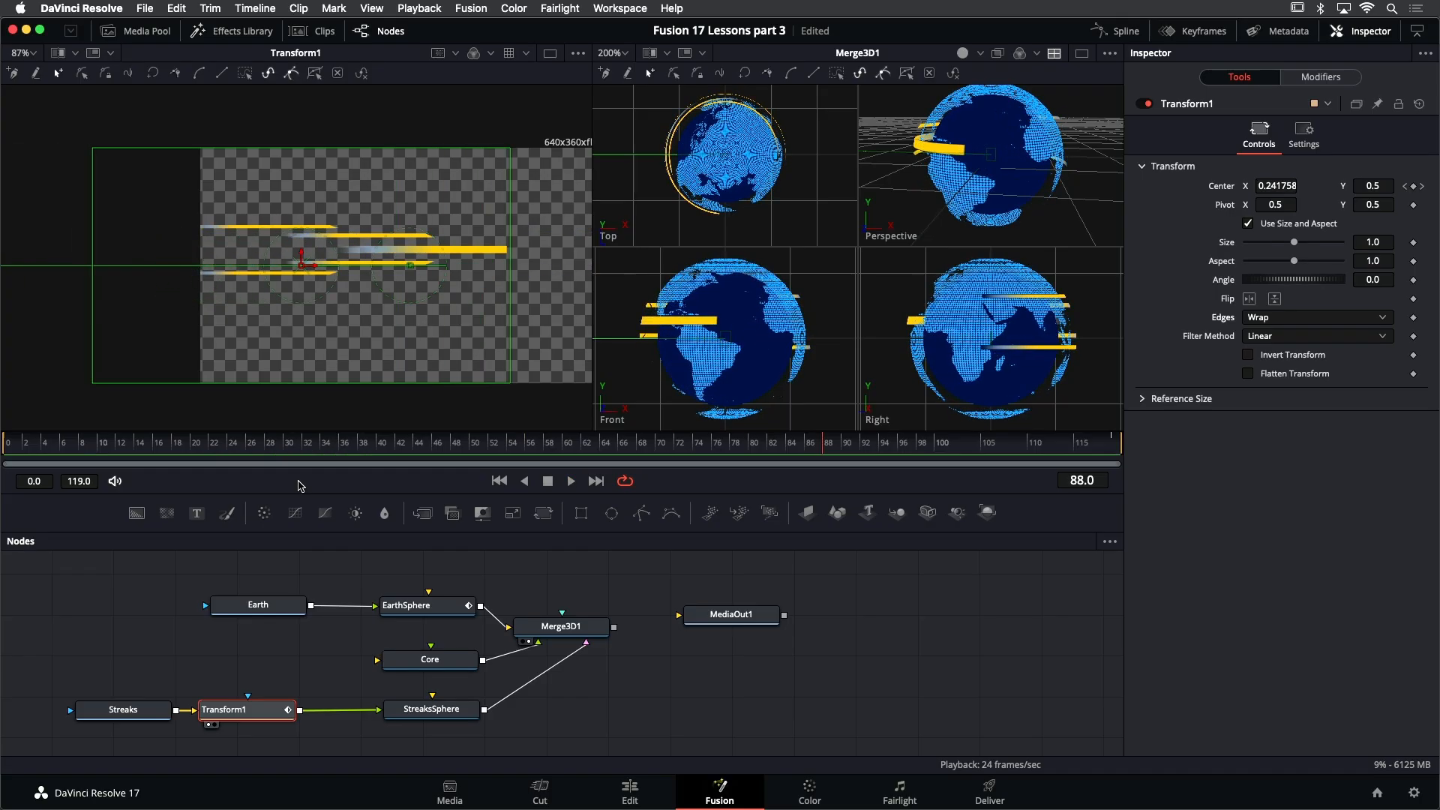
Enlarge the node editor and move the Earth and Streaks nodes farther away from the sphere nodes
{"action": "mouse_move", "coordinate": [445, 533]}
{"action": "left_mouse_down"}
{"action": "mouse_move", "coordinate": [446, 477]}
{"action": "mouse_move", "coordinate": [445, 522]}
{"action": "left_mouse_up"}
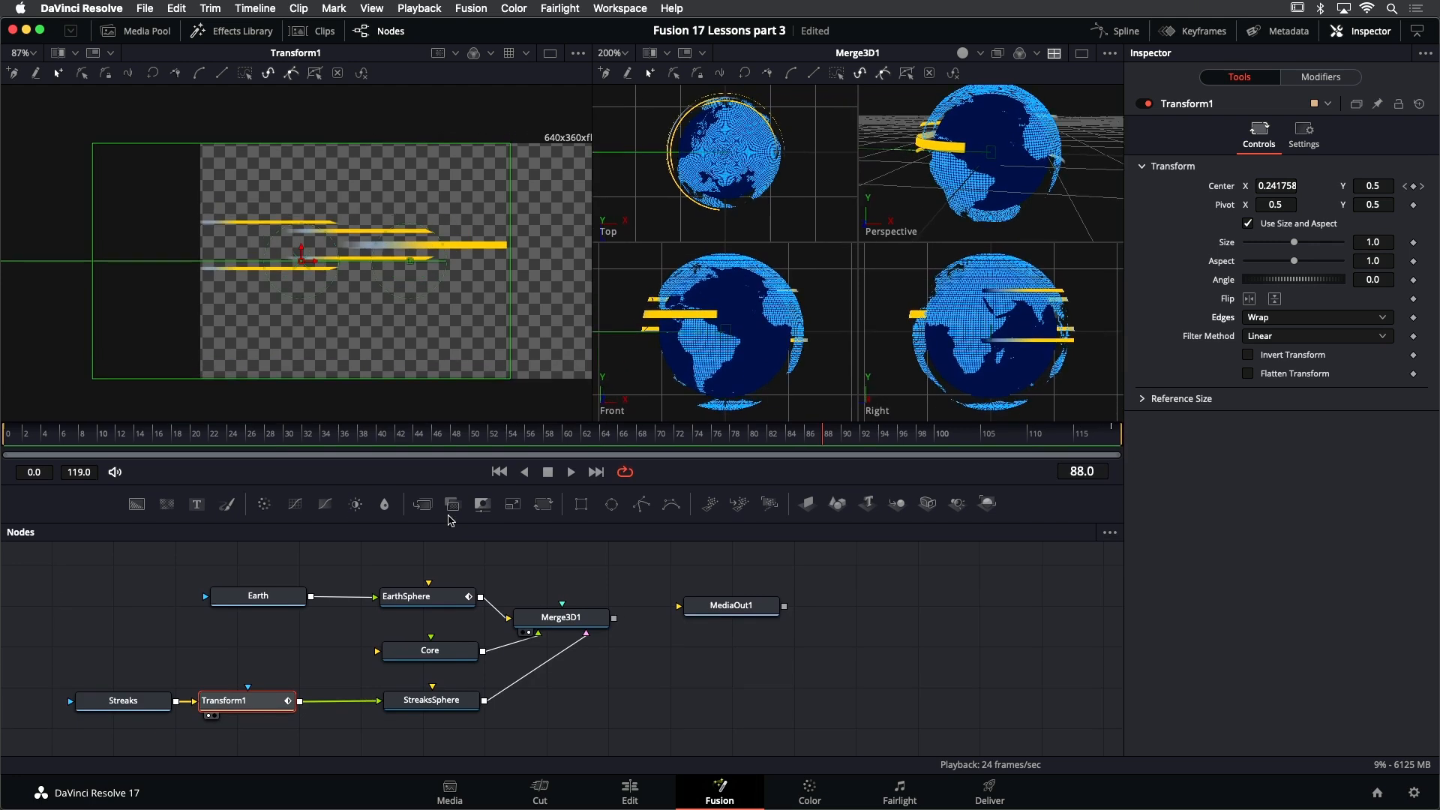
{"action": "left_click_drag", "start_coordinate": [439, 522], "coordinate": [437, 457]}
{"action": "scroll", "coordinate": [465, 510], "scroll_direction": "left", "scroll_amount": 6}
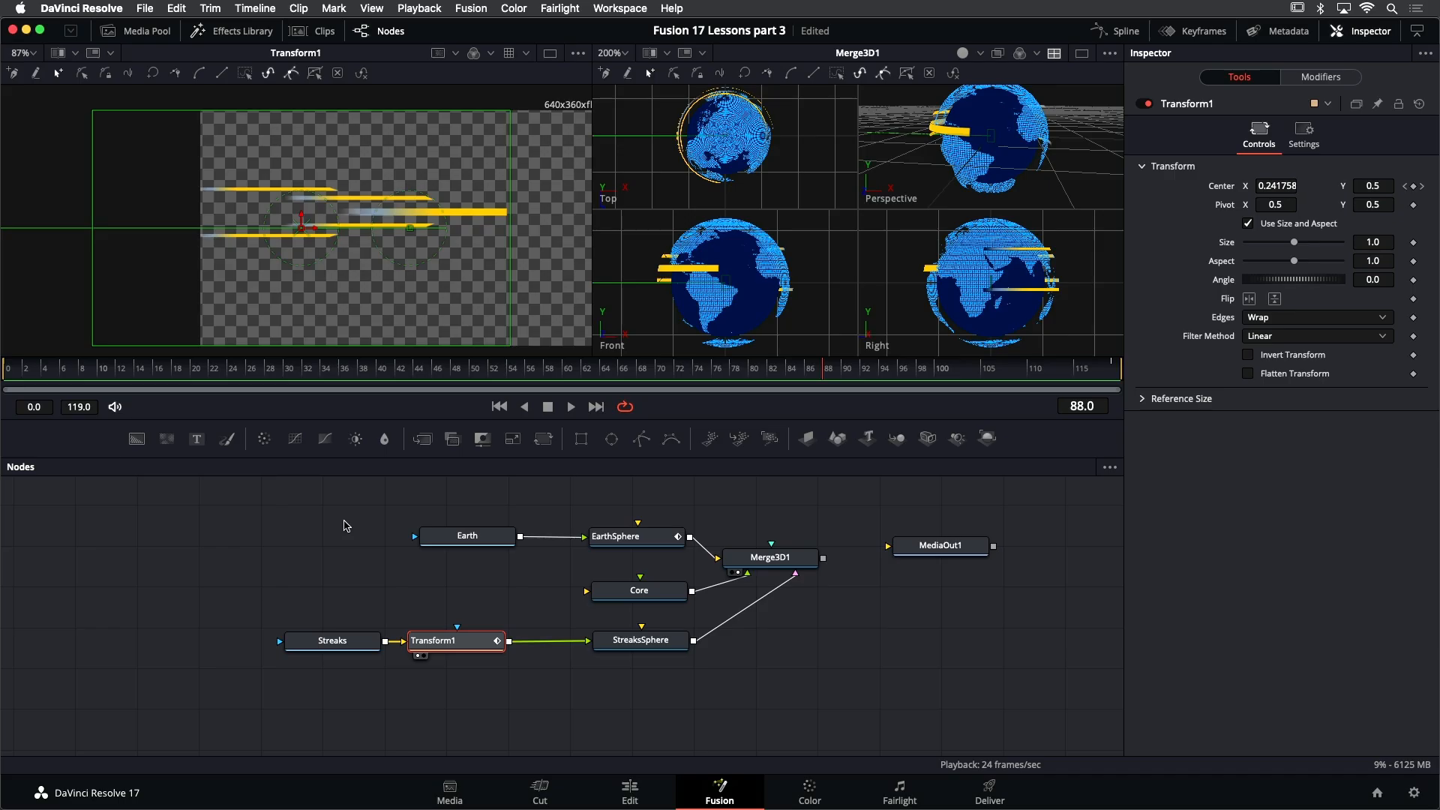
{"action": "mouse_move", "coordinate": [318, 508]}
{"action": "left_mouse_down"}
{"action": "mouse_move", "coordinate": [353, 530]}
{"action": "mouse_move", "coordinate": [518, 558]}
{"action": "mouse_move", "coordinate": [237, 532]}
{"action": "mouse_move", "coordinate": [172, 547]}
{"action": "left_mouse_up"}
{"action": "left_click_drag", "start_coordinate": [337, 654], "coordinate": [177, 662]}
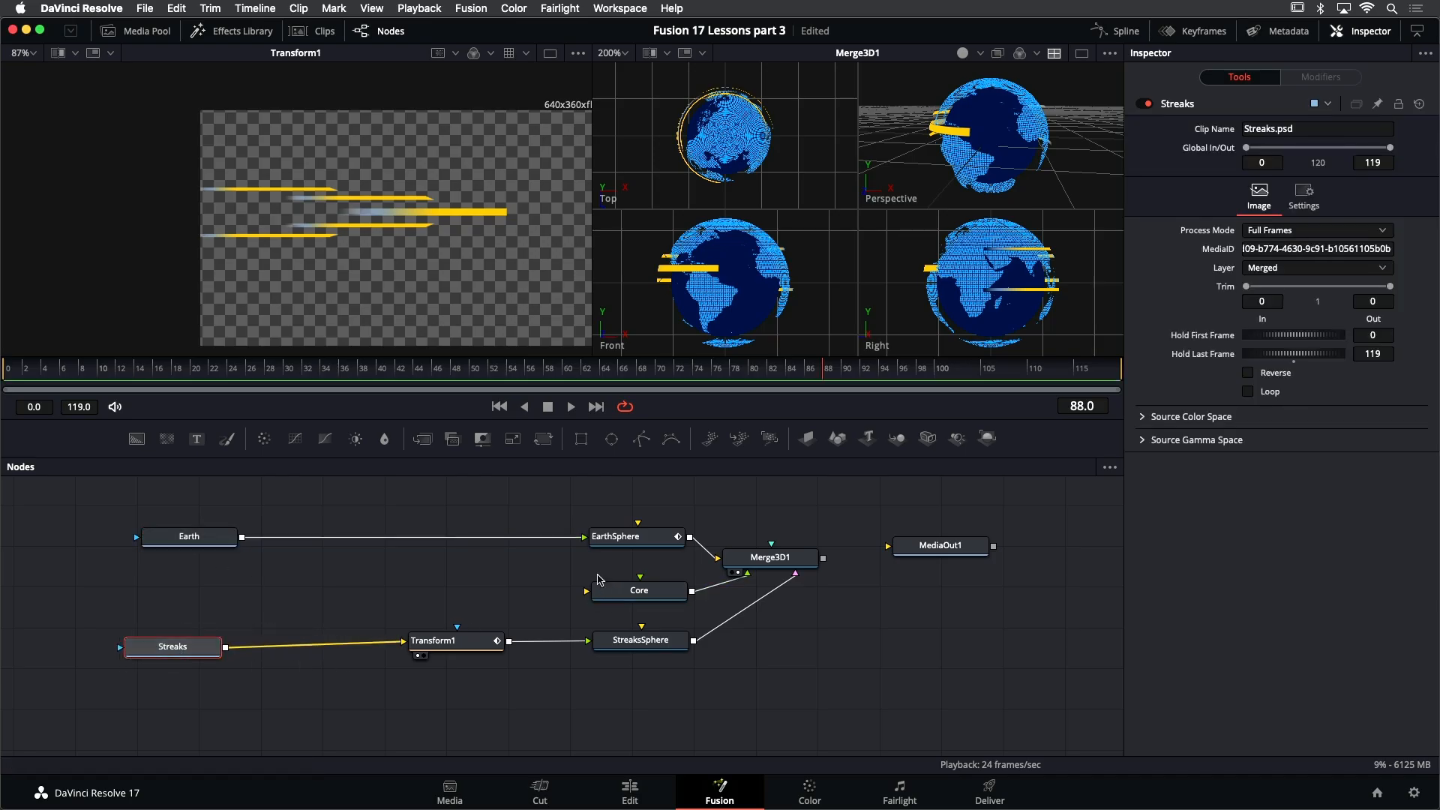
Enclose EarthSphere, Core, StreaksSphere and Merge3D1 in a new Underlay
{"action": "scroll", "coordinate": [599, 579], "scroll_direction": "right", "scroll_amount": 4}
{"action": "mouse_move", "coordinate": [540, 507]}
{"action": "left_mouse_down"}
{"action": "mouse_move", "coordinate": [626, 618]}
{"action": "mouse_move", "coordinate": [705, 677]}
{"action": "left_mouse_up"}
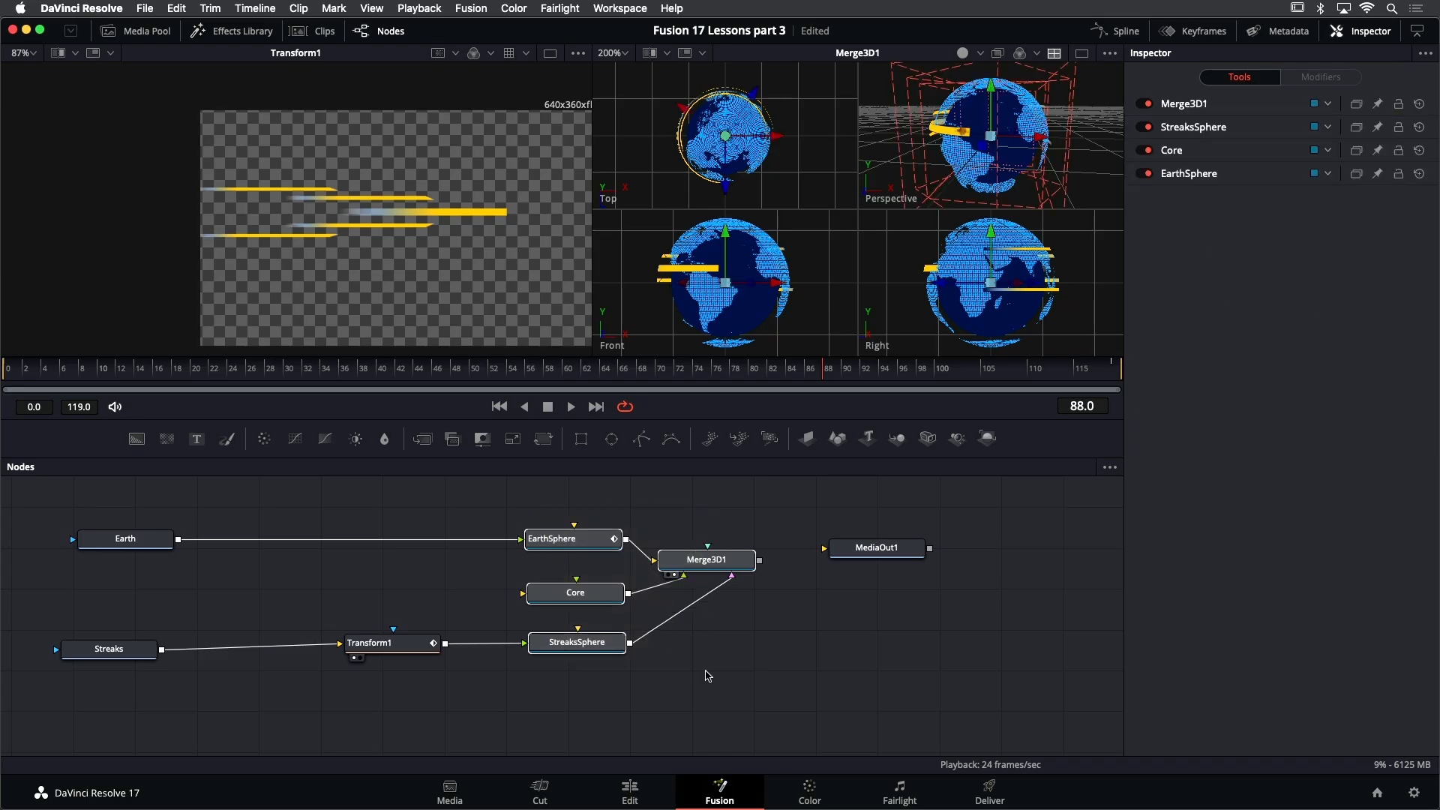
{"action": "key", "text": "shift+space"}
{"action": "type", "text": "trans"}
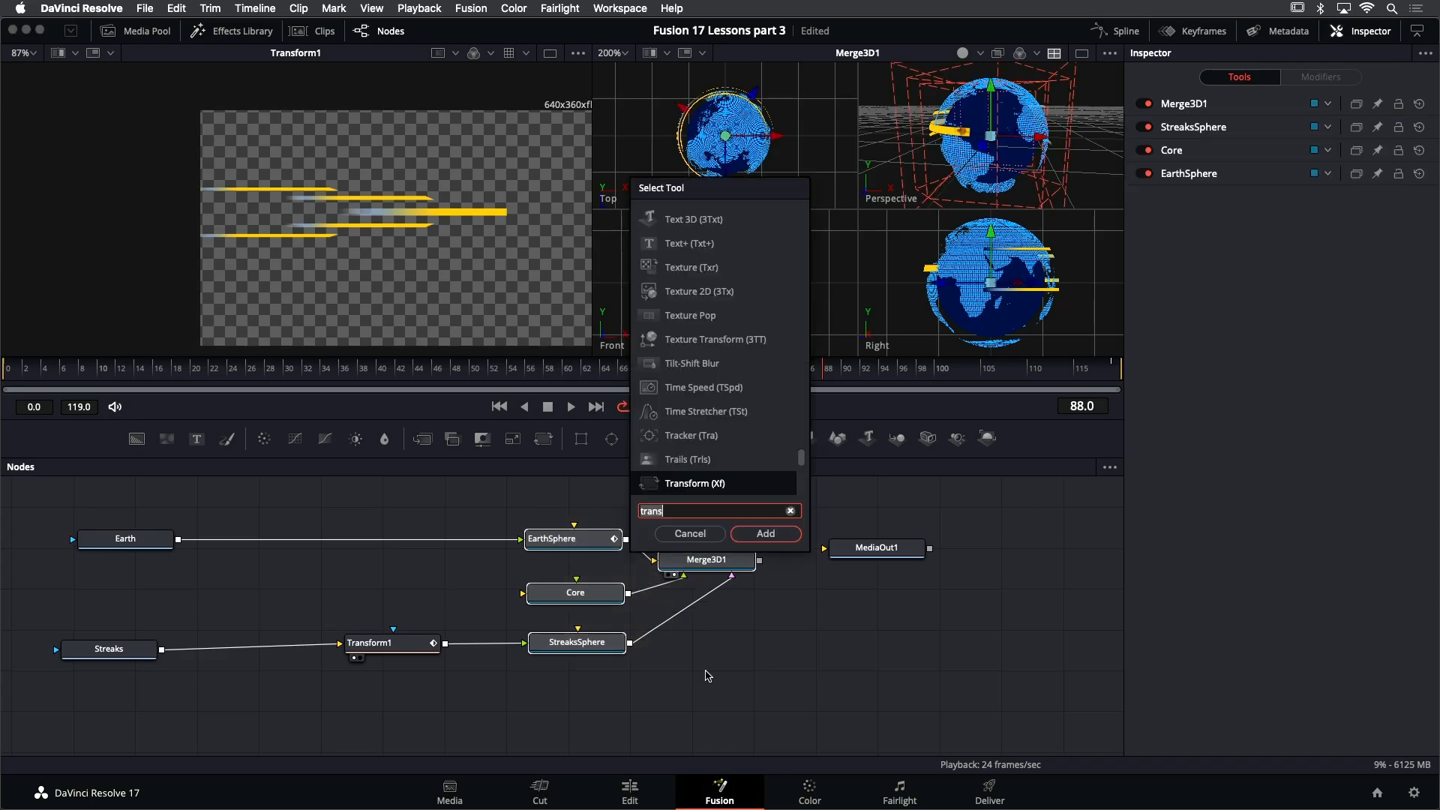
{"action": "key", "text": "BackSpace"}
{"action": "key", "text": "BackSpace"}
{"action": "key", "text": "BackSpace"}
{"action": "key", "text": "BackSpace"}
{"action": "key", "text": "BackSpace"}
{"action": "type", "text": "under"}
{"action": "key", "text": "Return"}
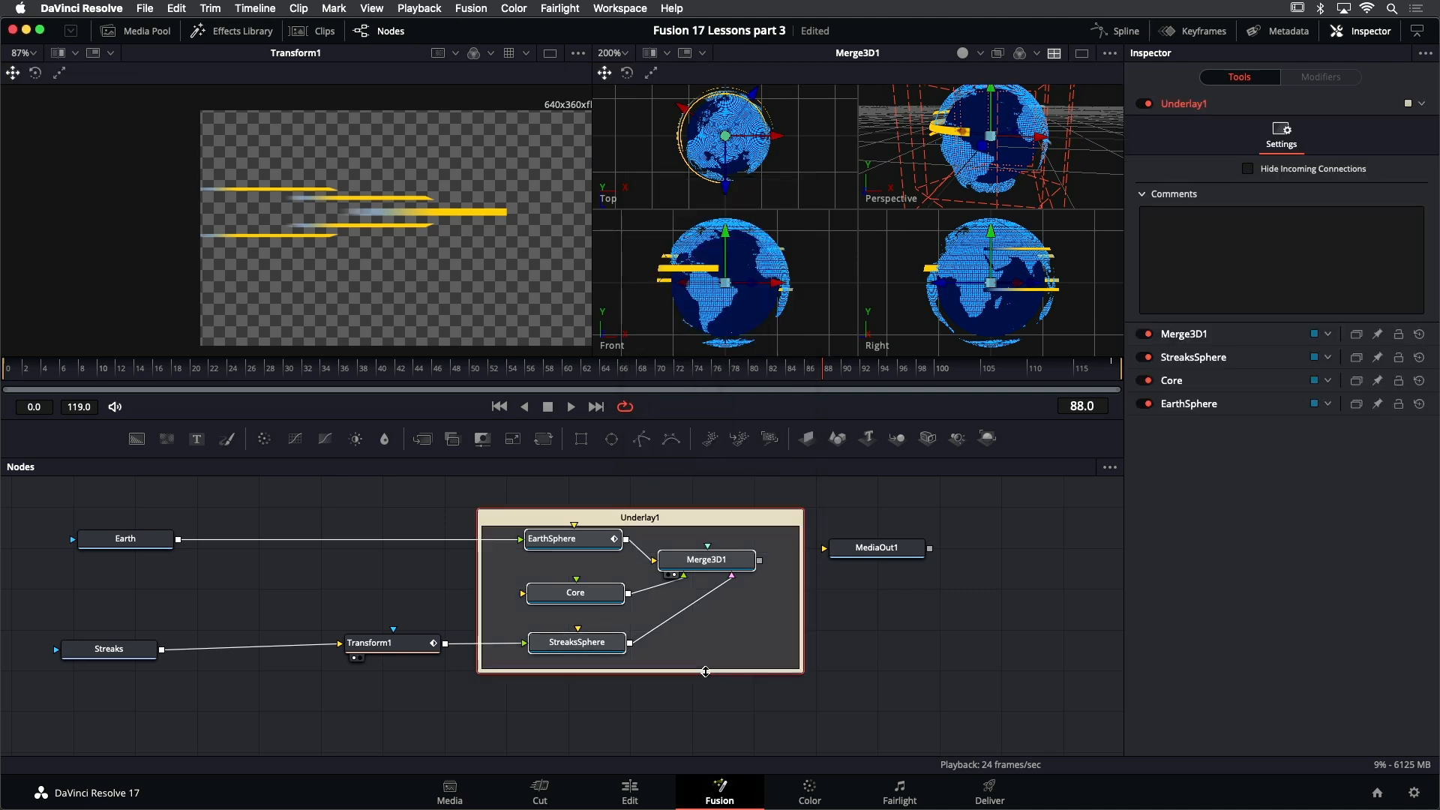
Rename the underlay around the sphere nodes Globe and set its colour to Purple
{"action": "left_click", "coordinate": [642, 531]}
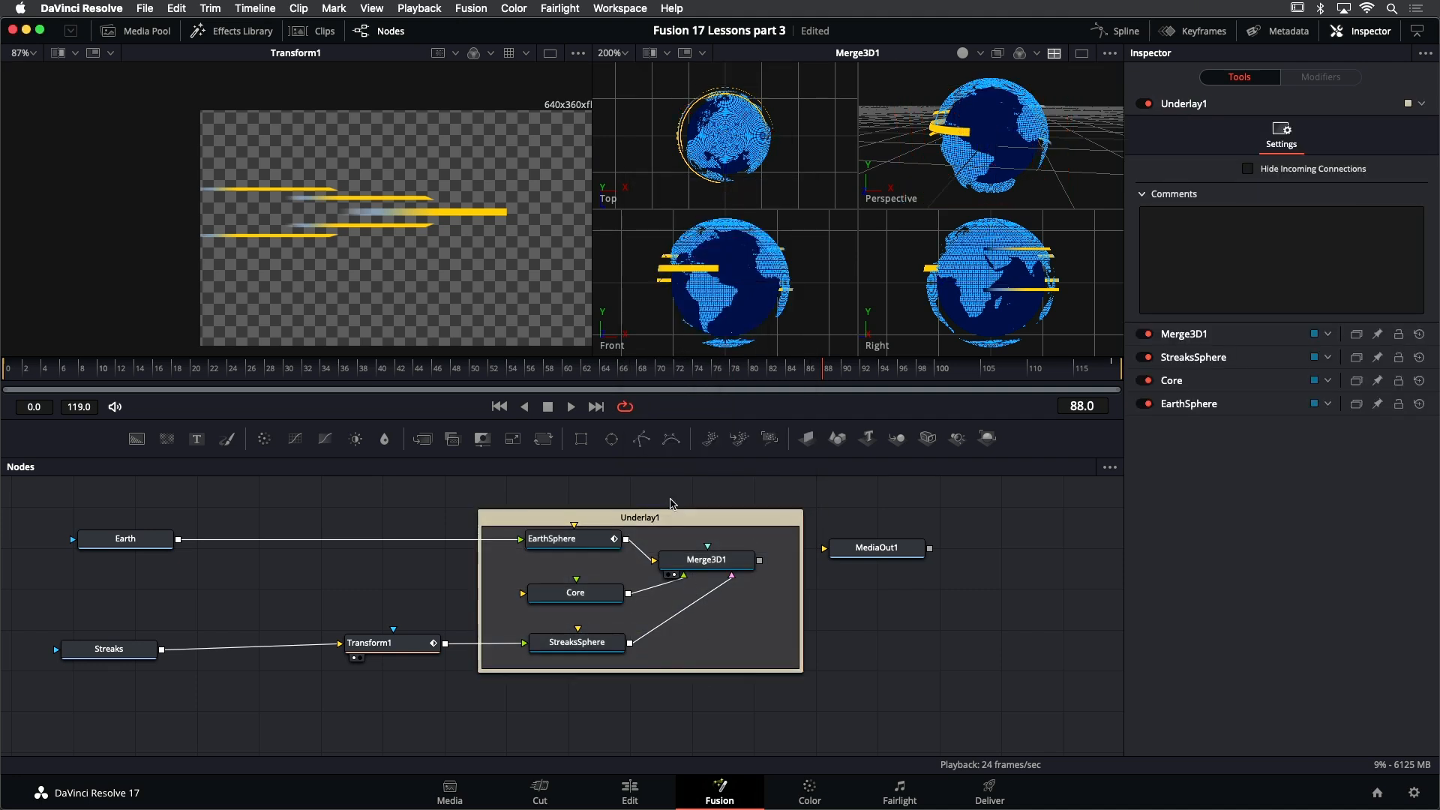
{"action": "left_click", "coordinate": [641, 521]}
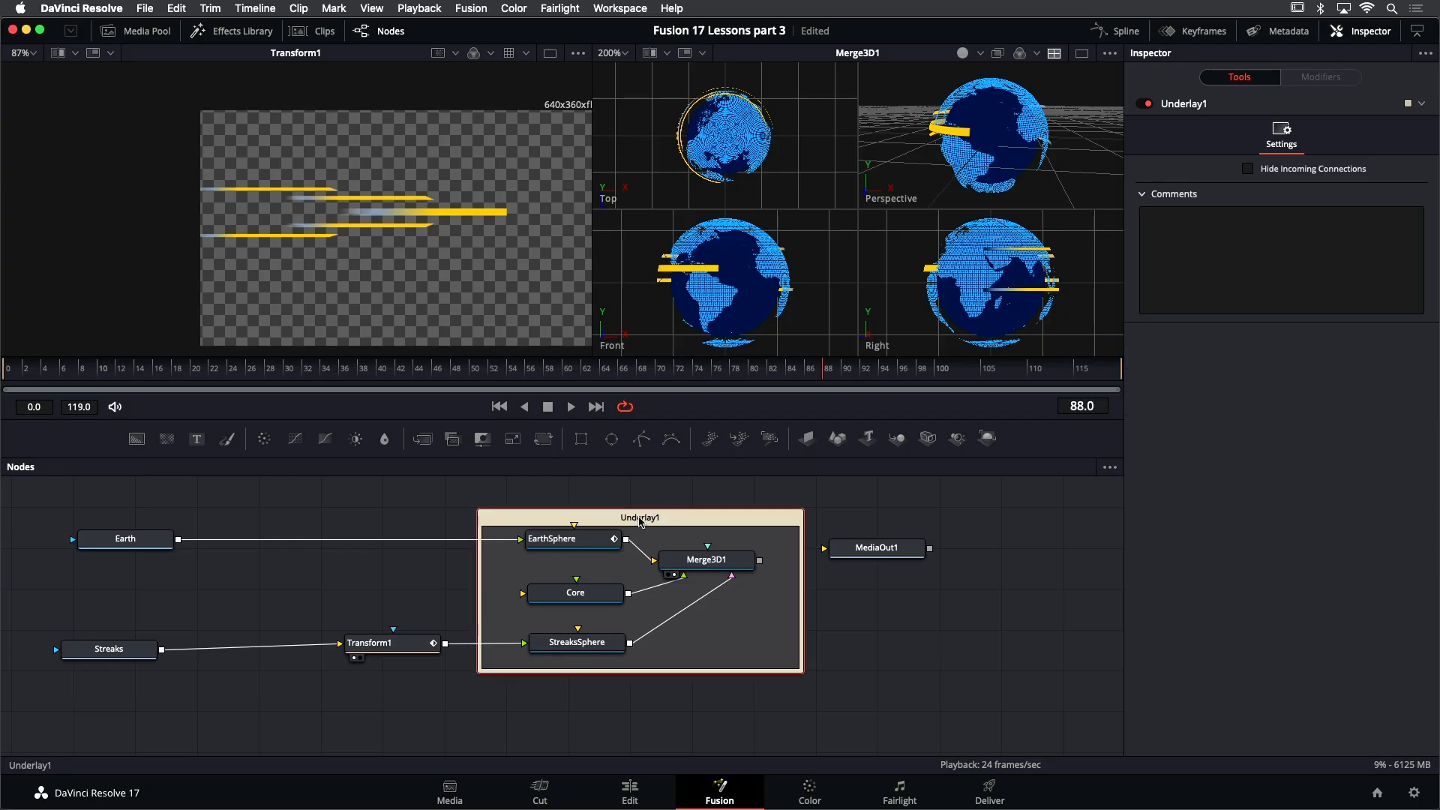
{"action": "key", "text": "F2"}
{"action": "type", "text": "Globe"}
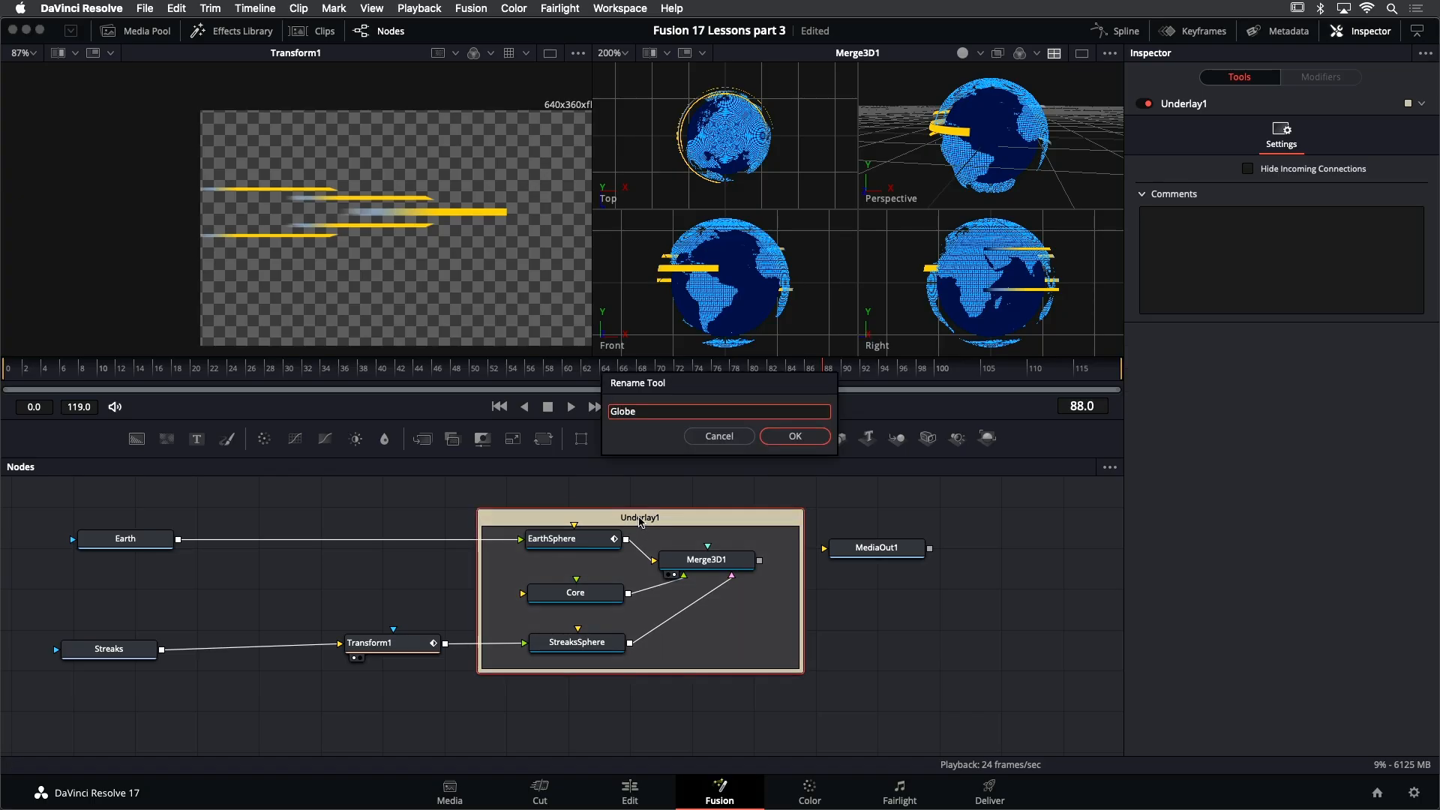
{"action": "key", "text": "Return"}
{"action": "right_click", "coordinate": [640, 521]}
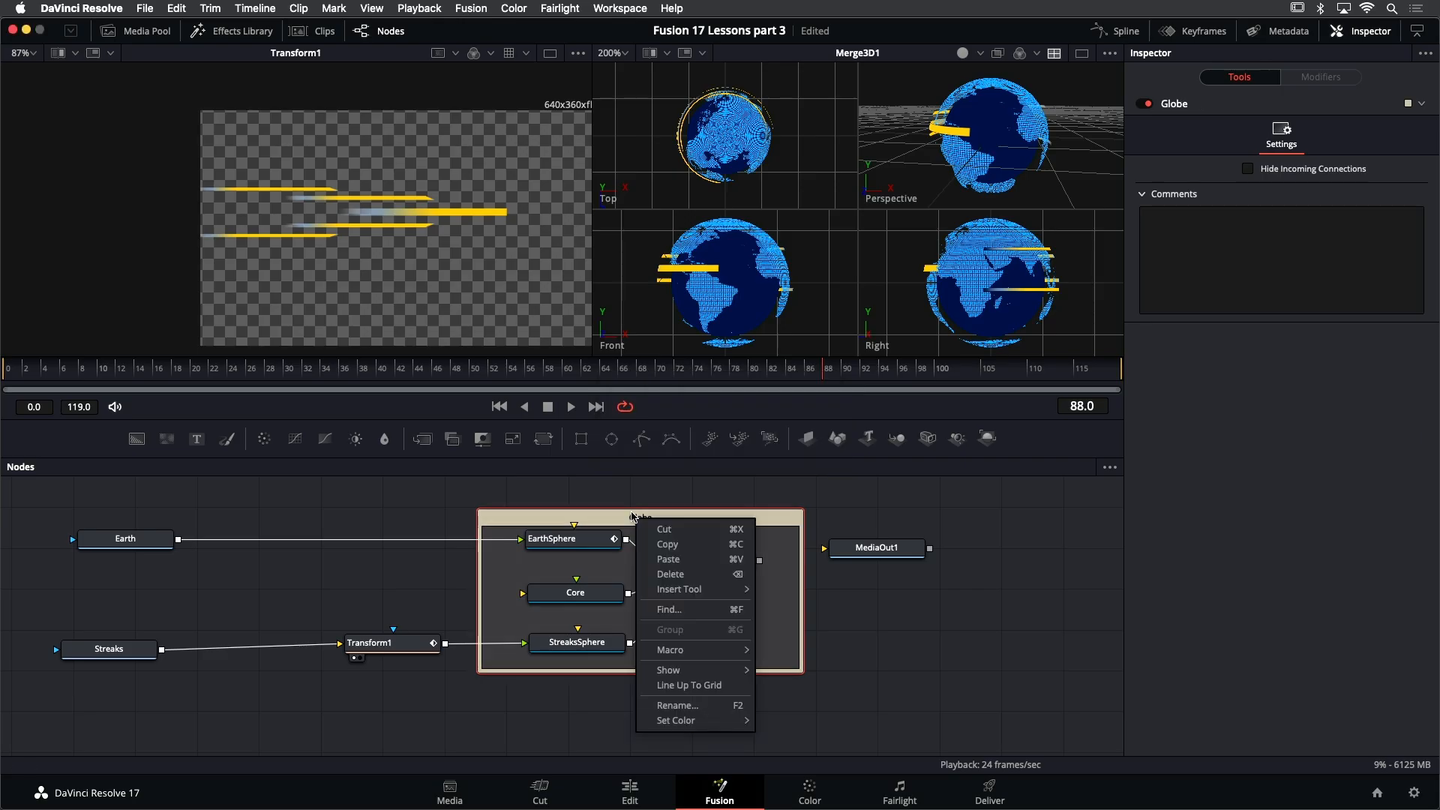
{"action": "mouse_move", "coordinate": [723, 721]}
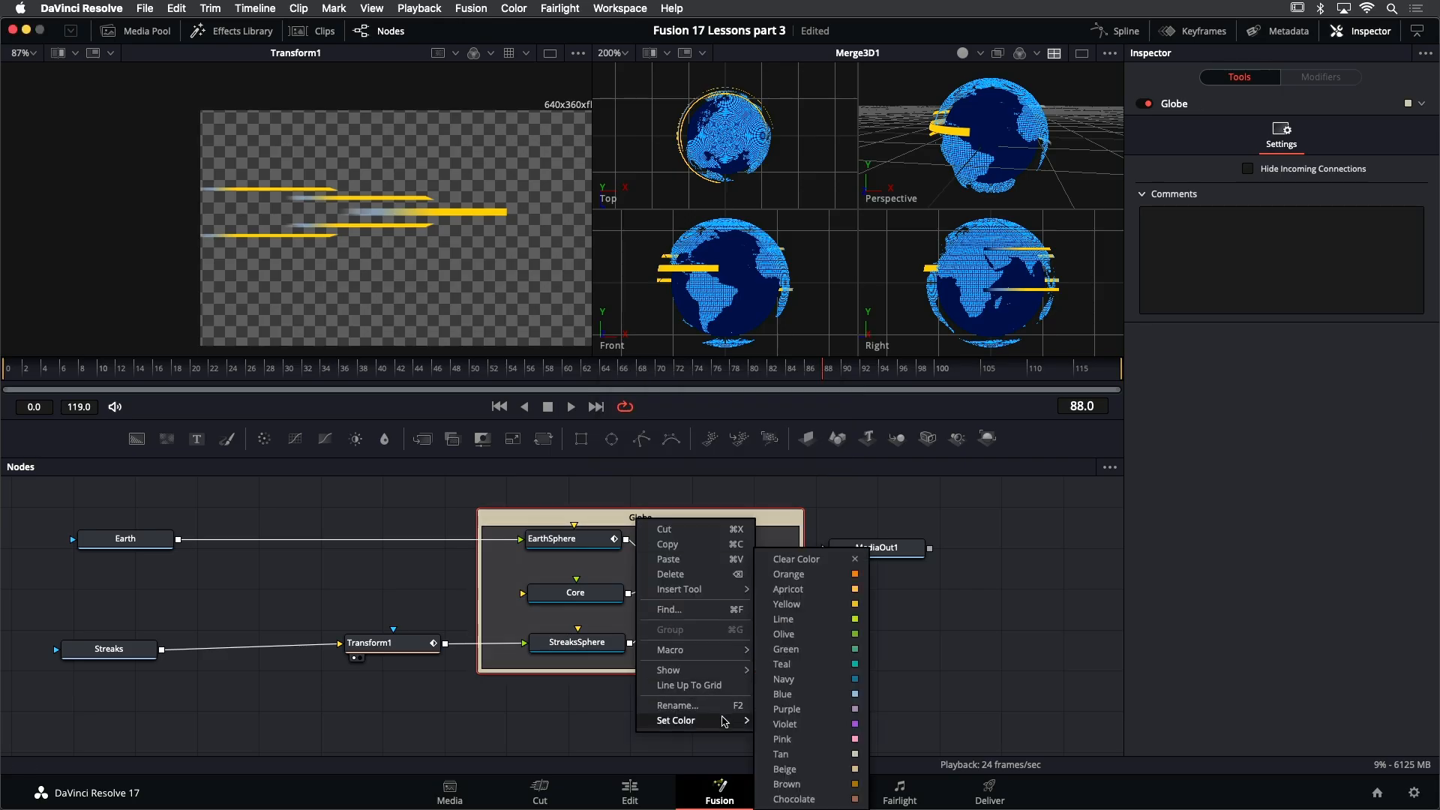
{"action": "left_click", "coordinate": [810, 712]}
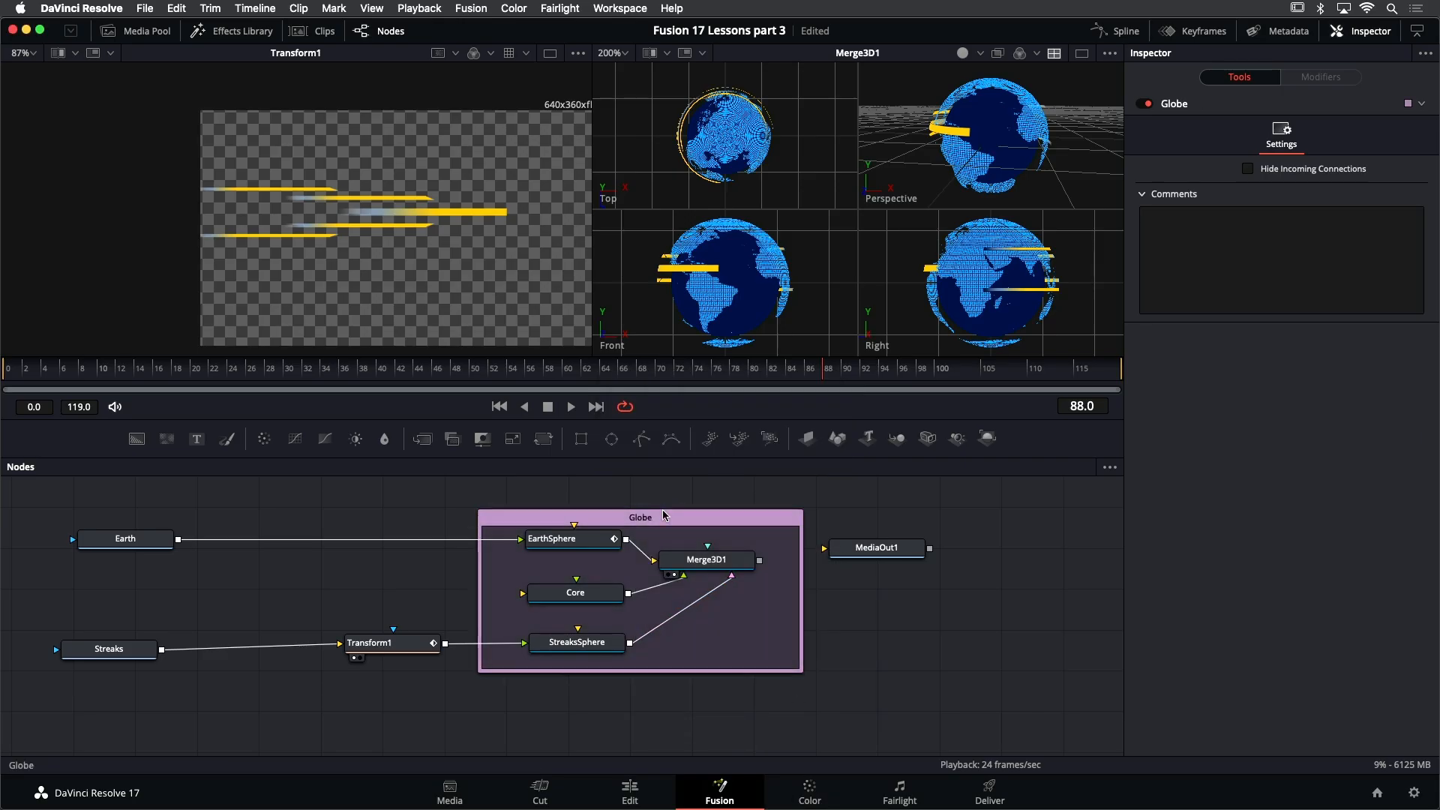
{"action": "left_click_drag", "start_coordinate": [664, 520], "coordinate": [663, 520]}
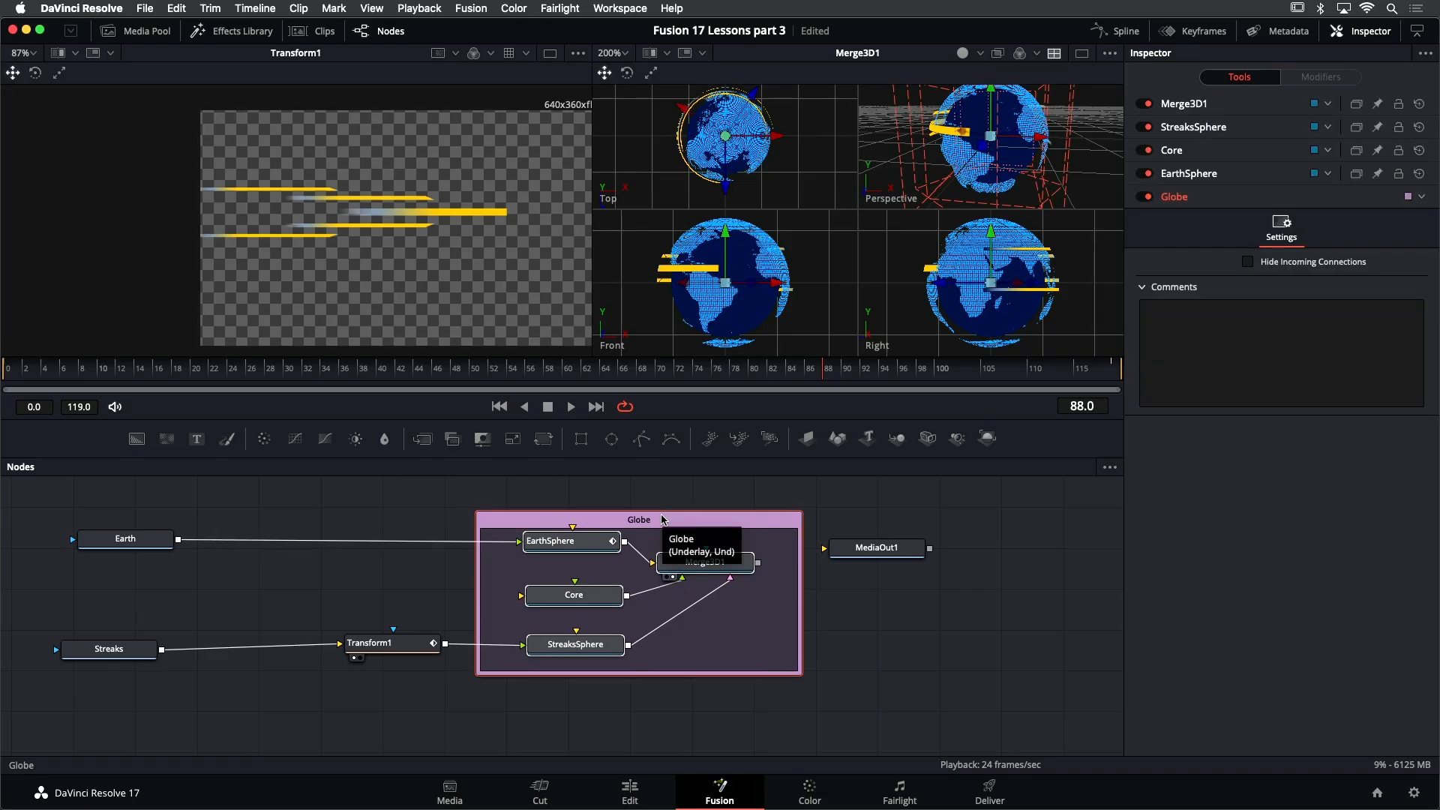
Line up Earth above Streaks and enclose both nodes in a new Underlay
{"action": "left_click_drag", "start_coordinate": [133, 547], "coordinate": [373, 558]}
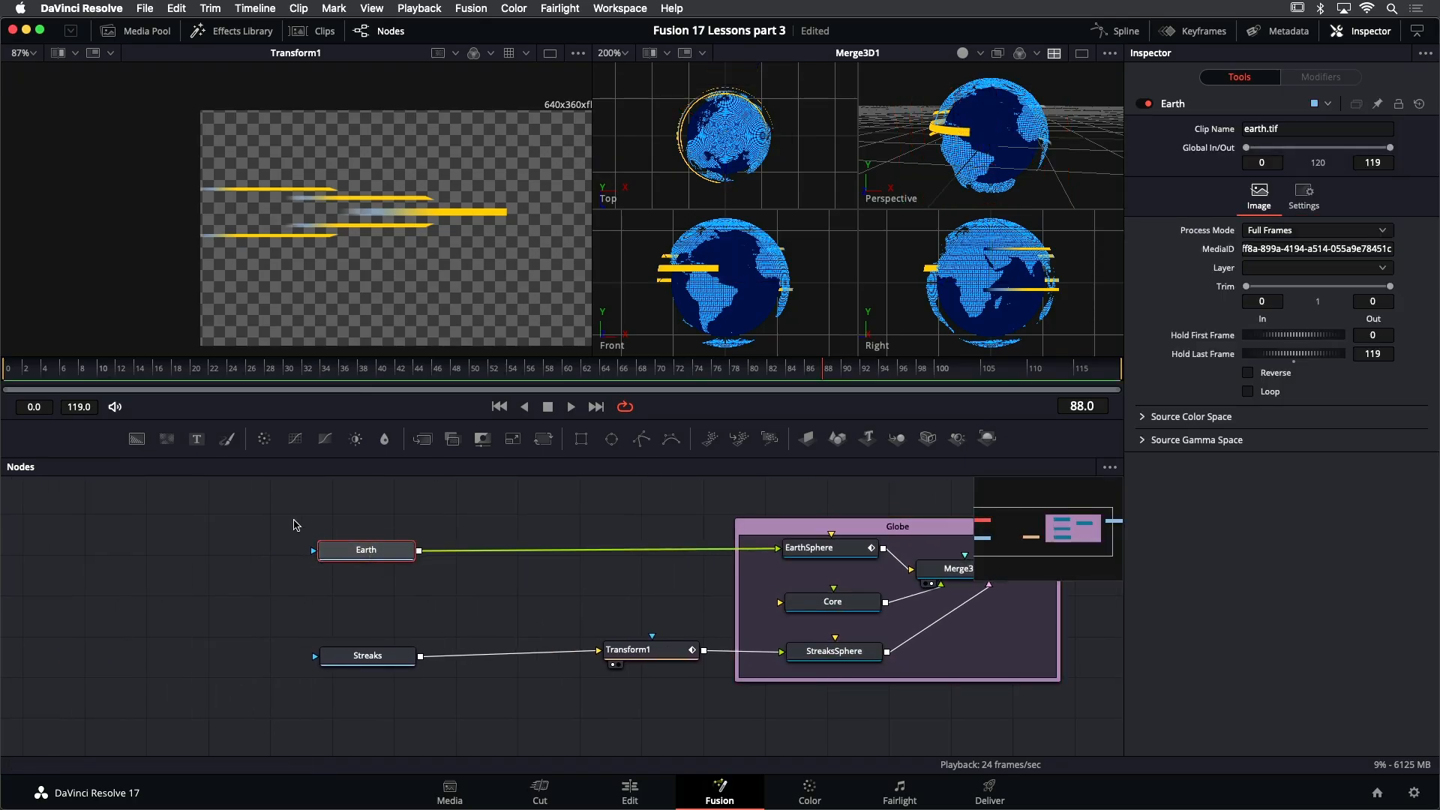
{"action": "key", "text": "super+s"}
{"action": "mouse_move", "coordinate": [294, 524]}
{"action": "left_mouse_down"}
{"action": "mouse_move", "coordinate": [377, 587]}
{"action": "mouse_move", "coordinate": [381, 677]}
{"action": "left_mouse_up"}
{"action": "key", "text": "shift+space"}
{"action": "type", "text": "under"}
{"action": "key", "text": "BackSpace"}
{"action": "key", "text": "BackSpace"}
{"action": "key", "text": "BackSpace"}
{"action": "type", "text": "d"}
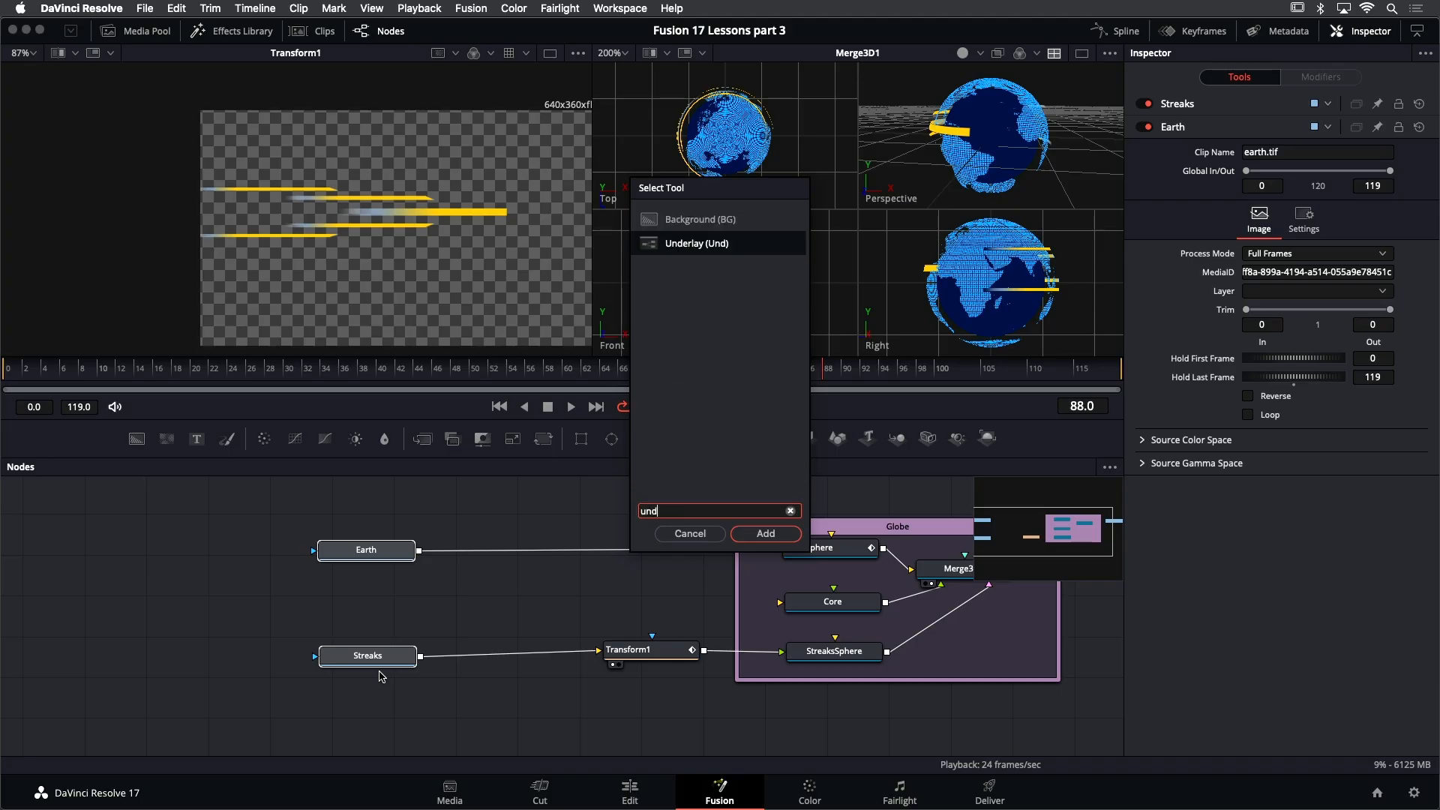
{"action": "key", "text": "Return"}
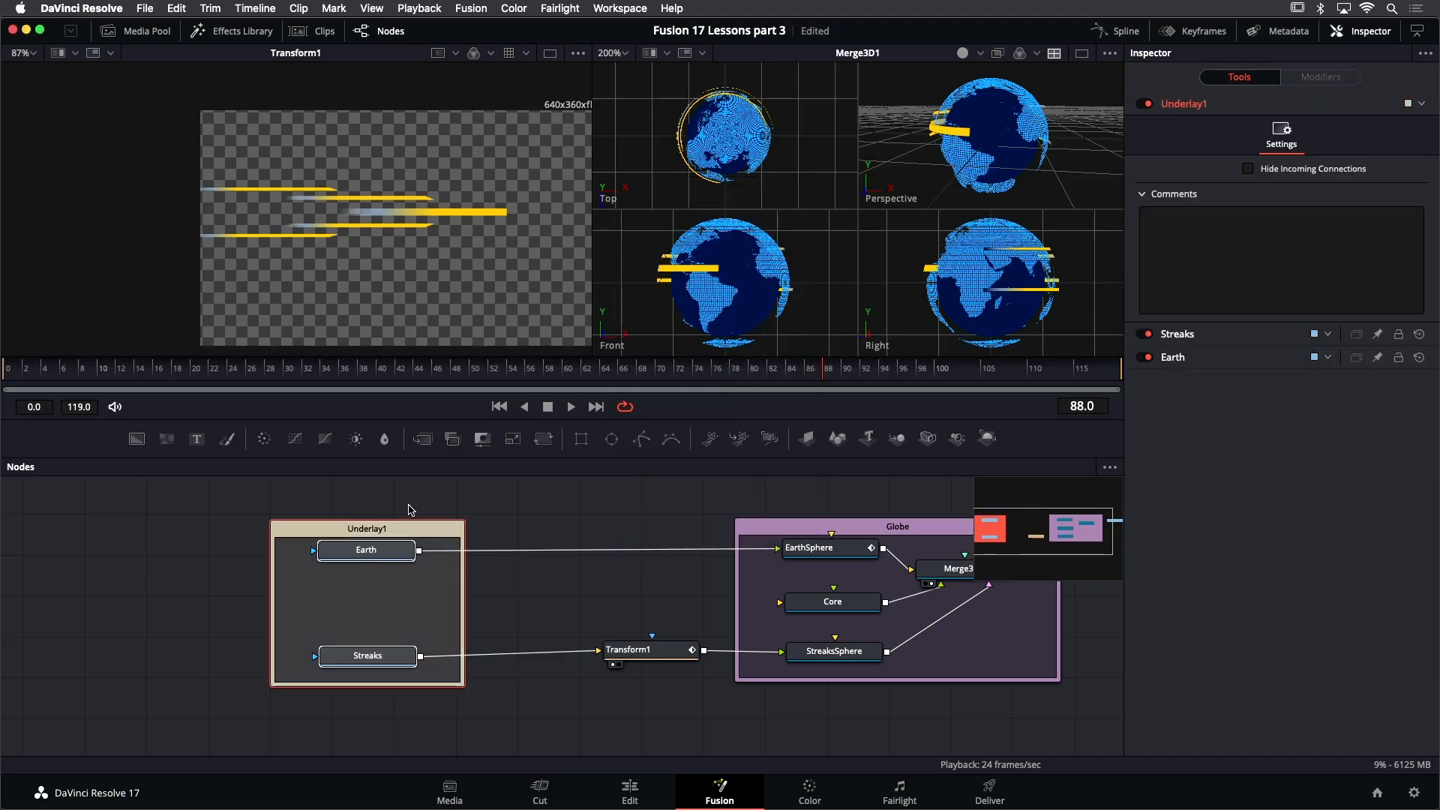
Rename the underlay around Earth and Streaks Materials and set its colour to Navy
{"action": "left_click", "coordinate": [409, 518]}
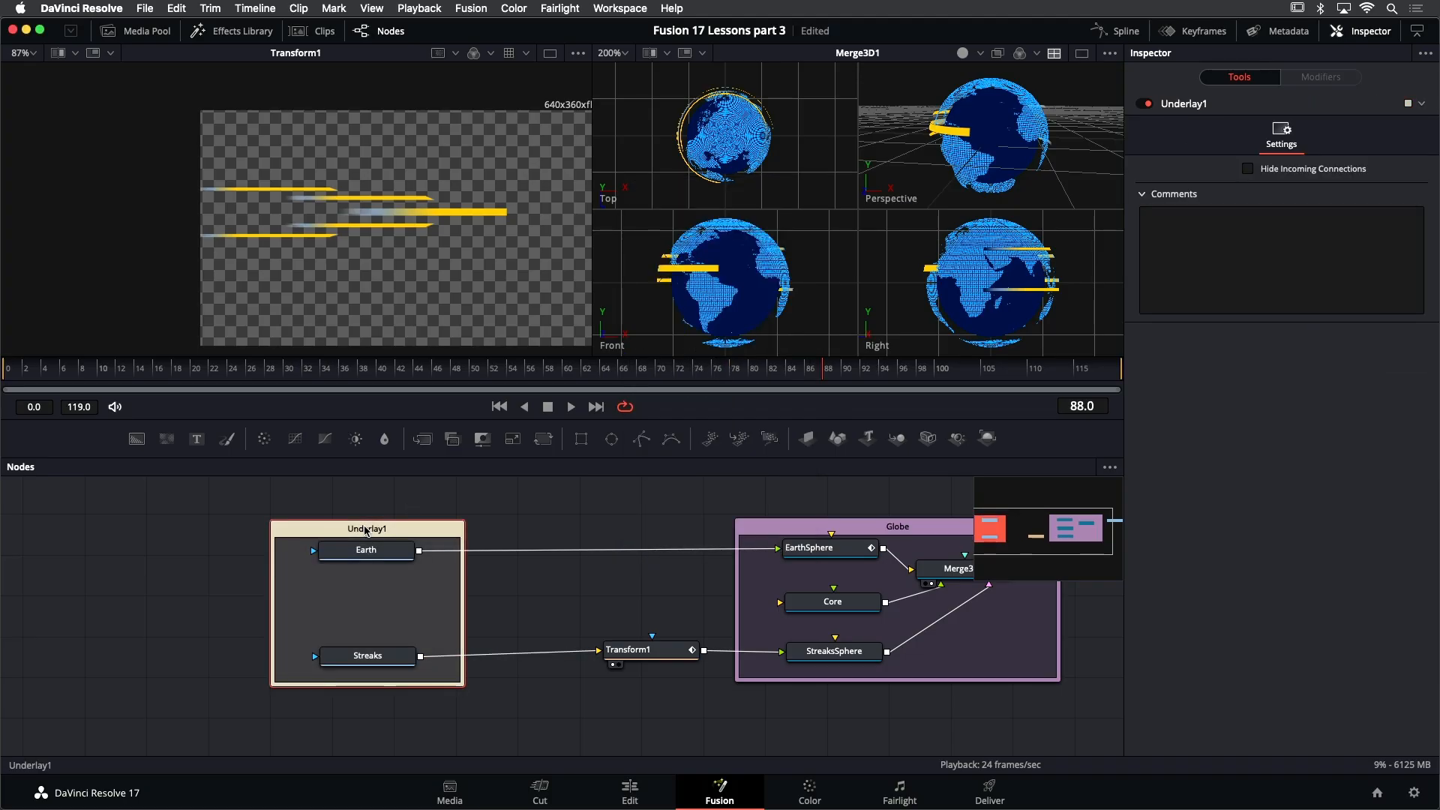
{"action": "key", "text": "F2"}
{"action": "type", "text": "Ma"}
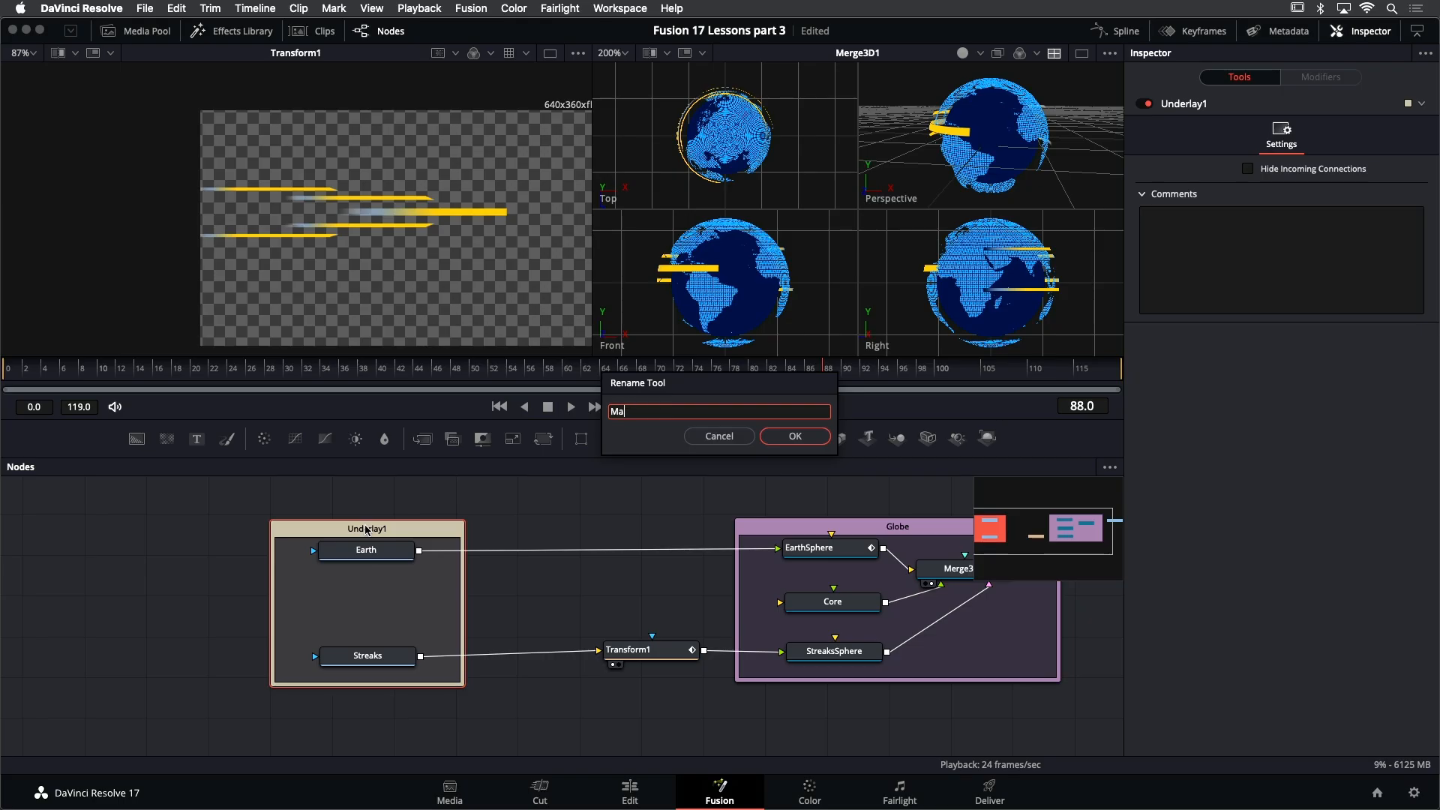
{"action": "type", "text": "terials"}
{"action": "key", "text": "Return"}
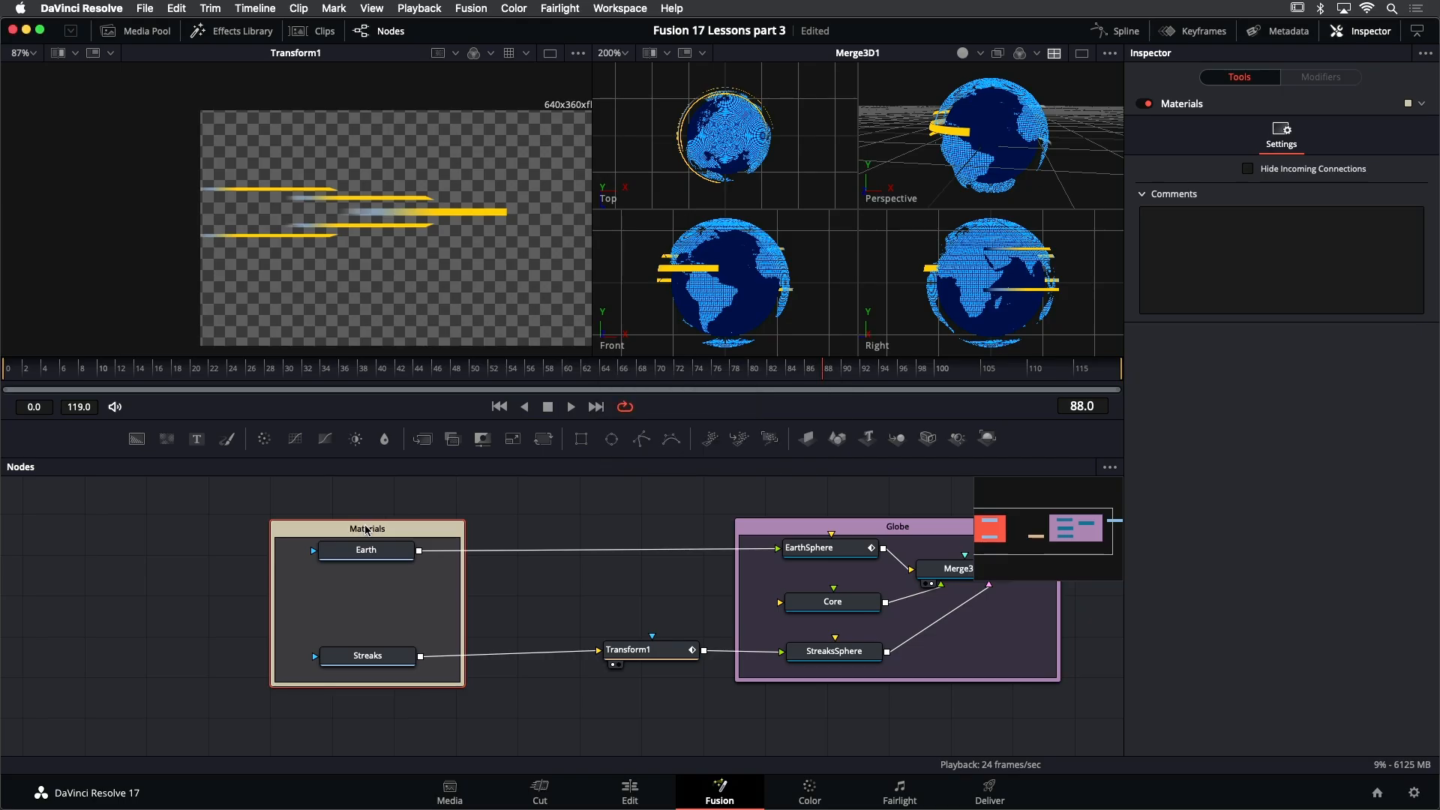
{"action": "right_click", "coordinate": [367, 530]}
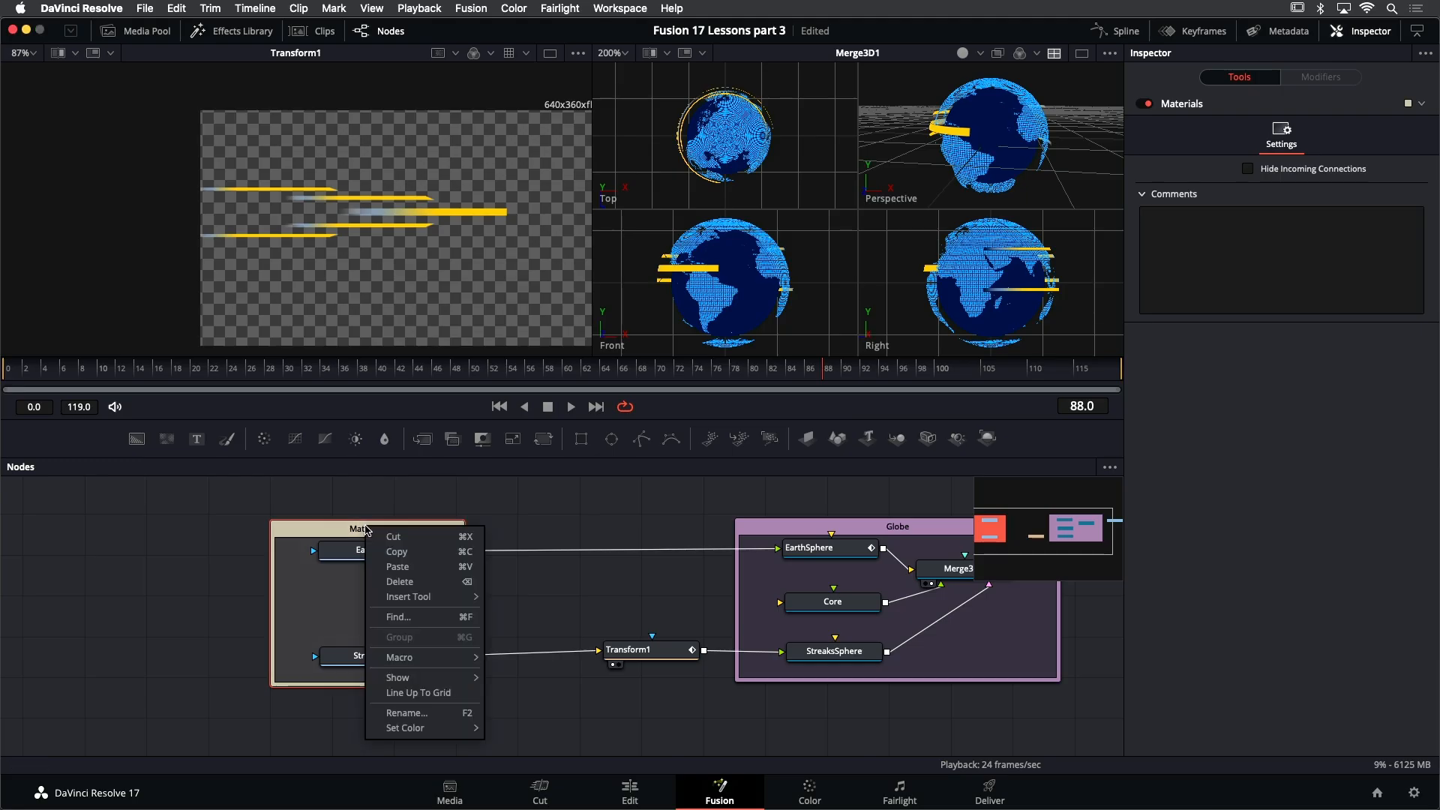
{"action": "mouse_move", "coordinate": [435, 729]}
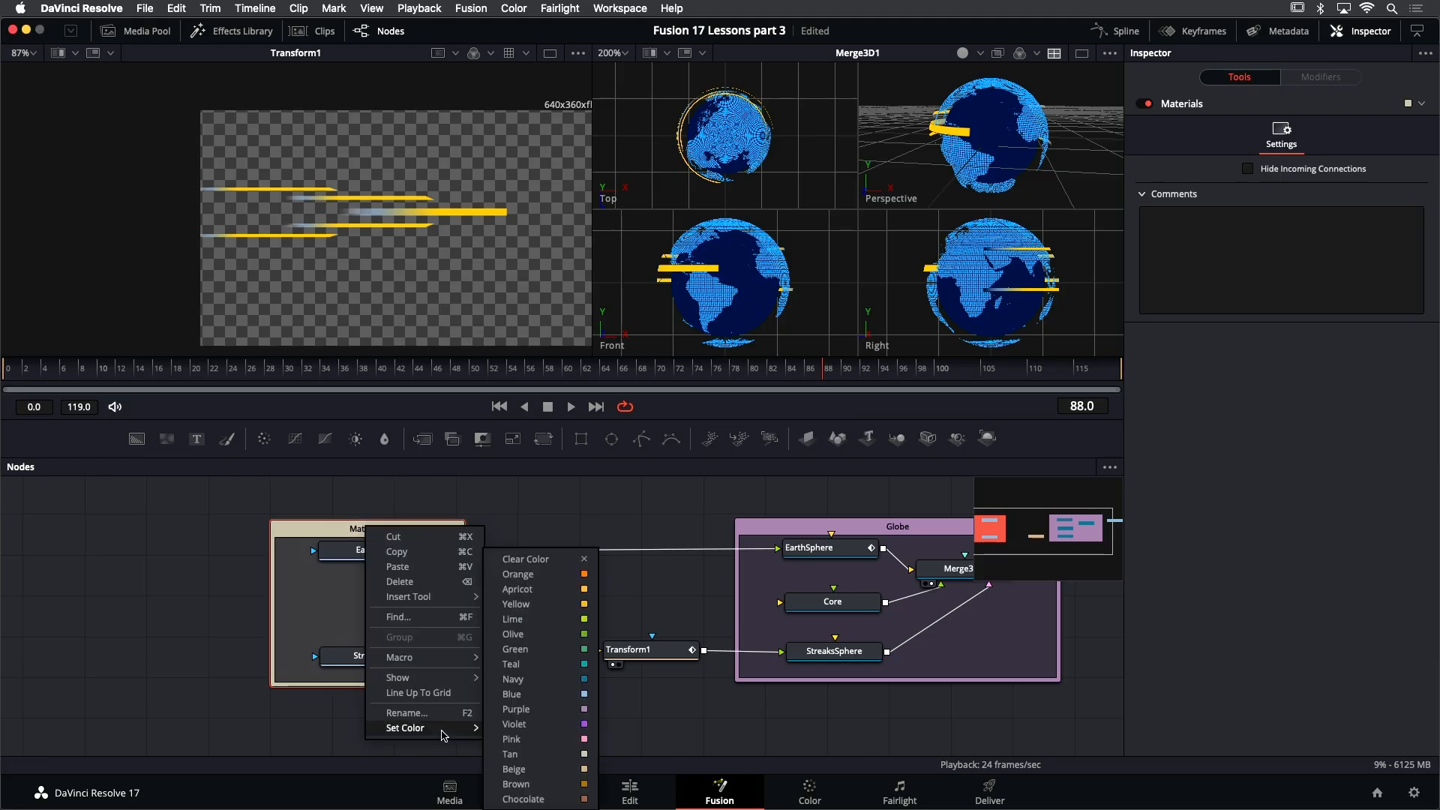
{"action": "left_click", "coordinate": [558, 685]}
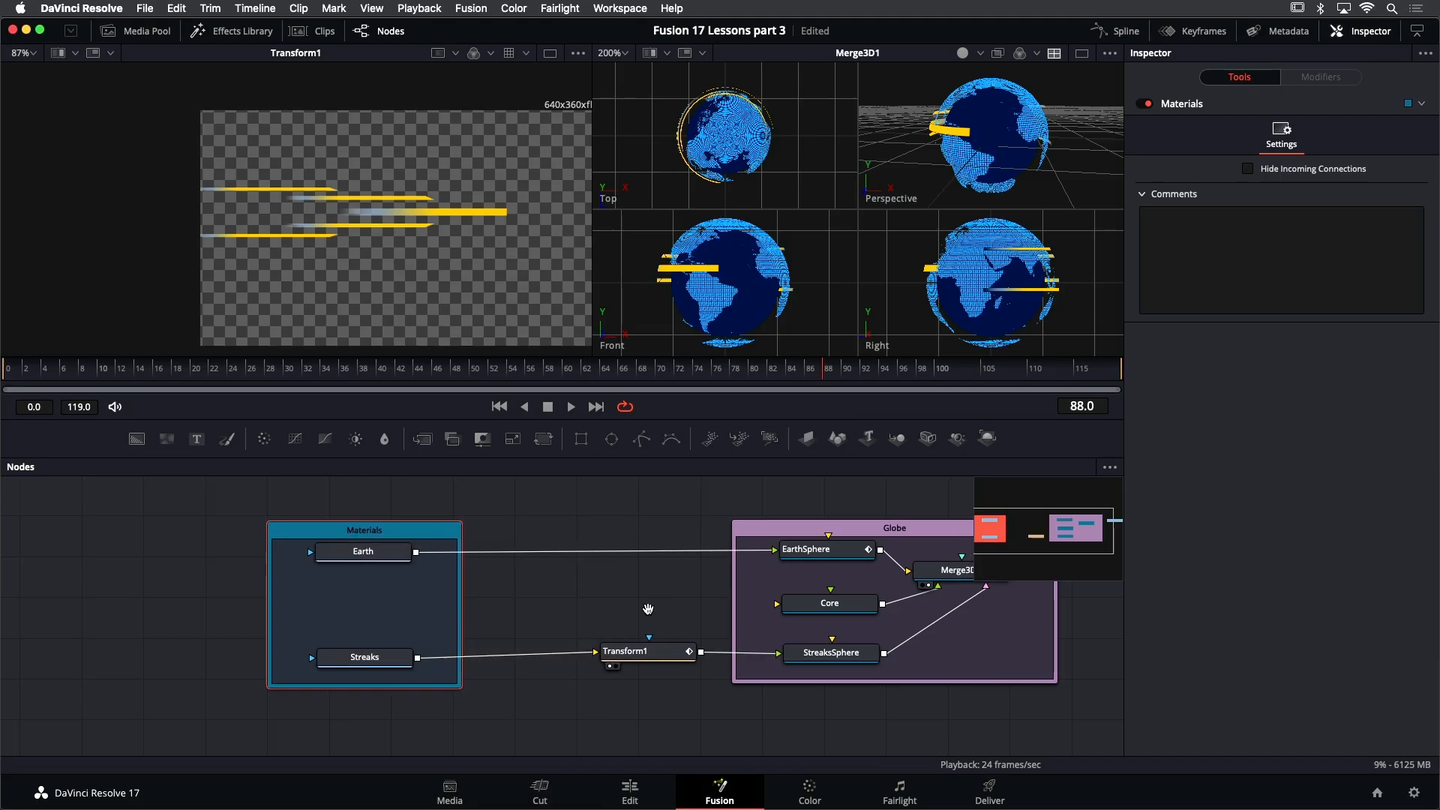
Move MediaOut1 well away from the Globe underlay and add a Merge 3D node in the space between them
{"action": "scroll", "coordinate": [650, 630], "scroll_direction": "right", "scroll_amount": 10}
{"action": "scroll", "coordinate": [802, 633], "scroll_direction": "right", "scroll_amount": 6}
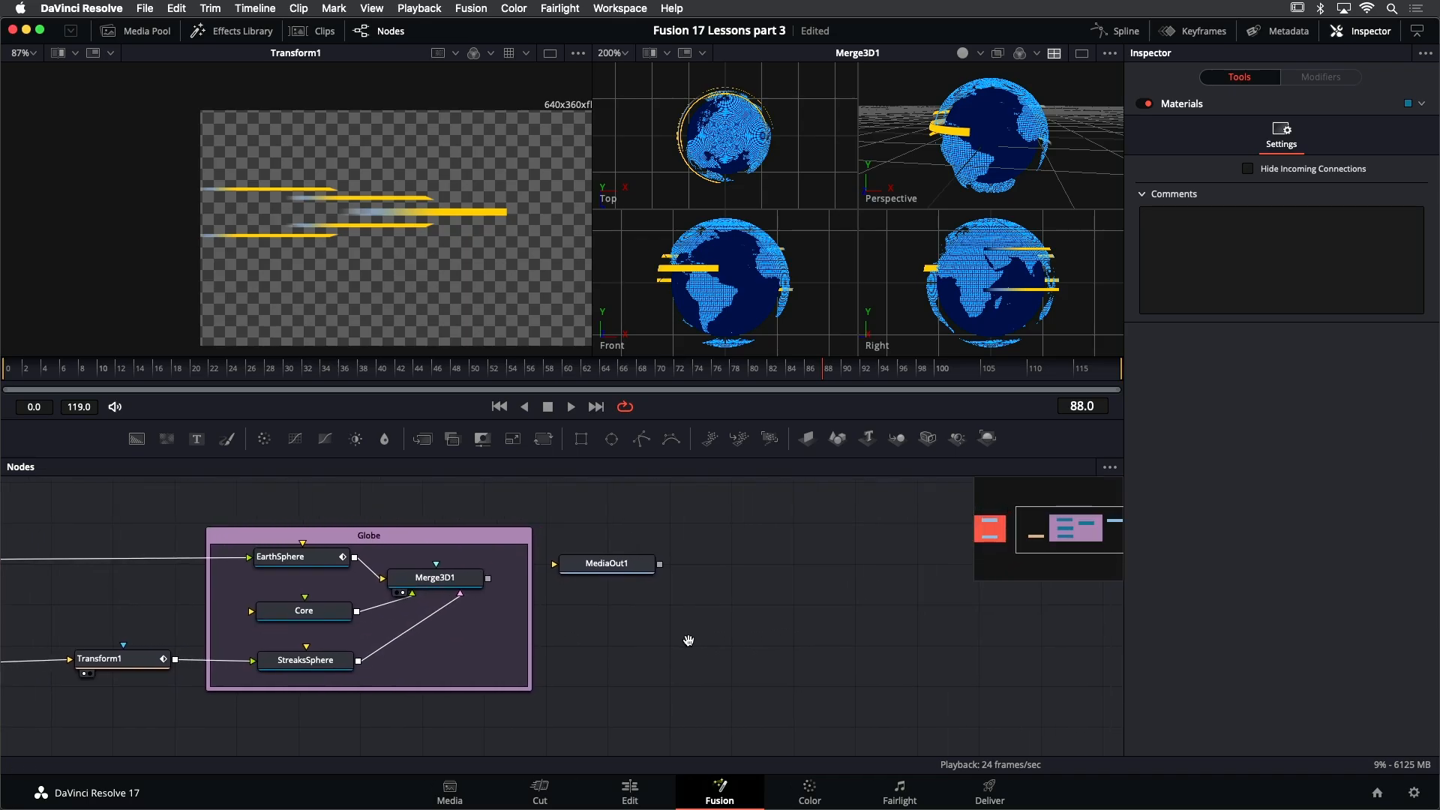
{"action": "left_click", "coordinate": [564, 579]}
{"action": "left_click_drag", "start_coordinate": [570, 579], "coordinate": [1065, 603]}
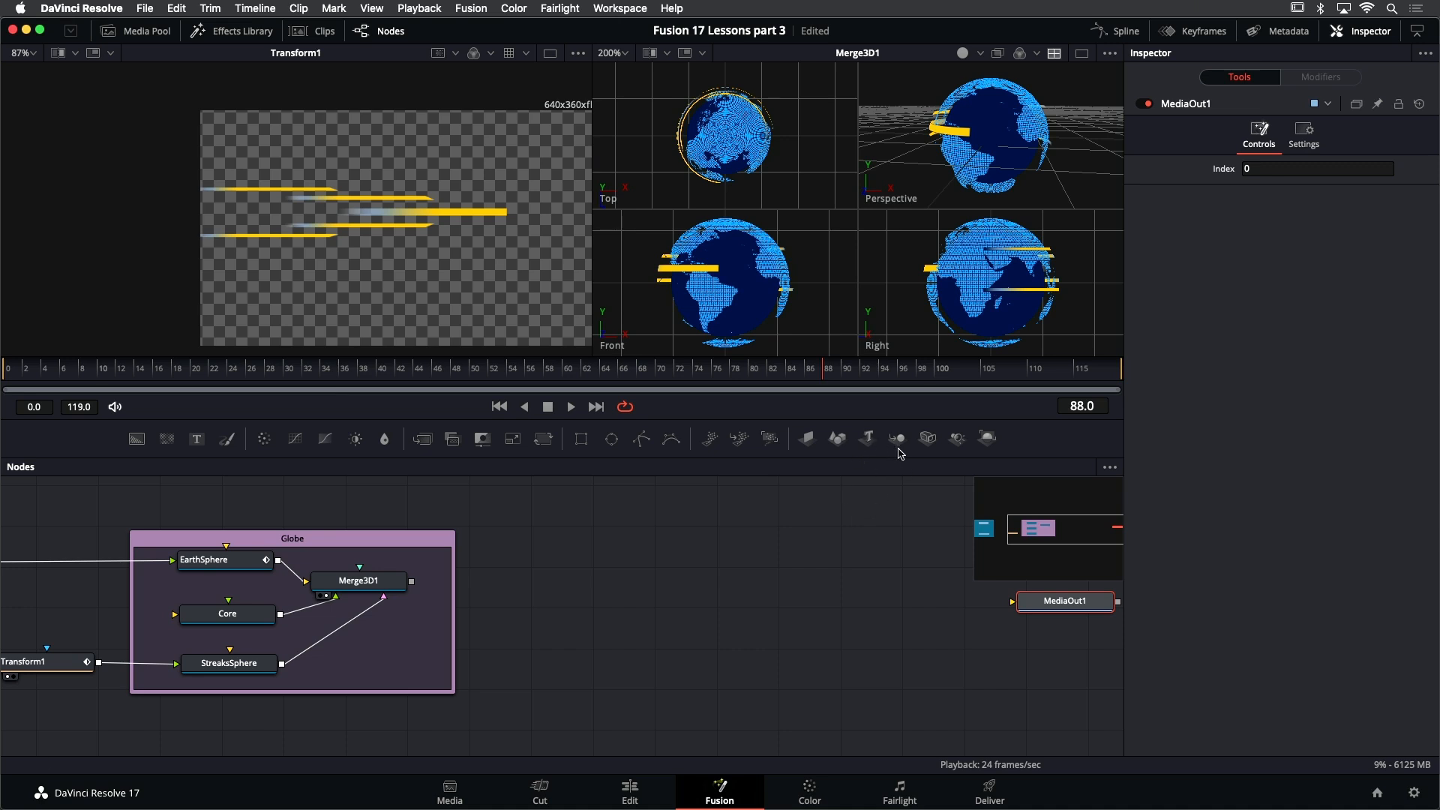
{"action": "left_click_drag", "start_coordinate": [897, 439], "coordinate": [571, 604]}
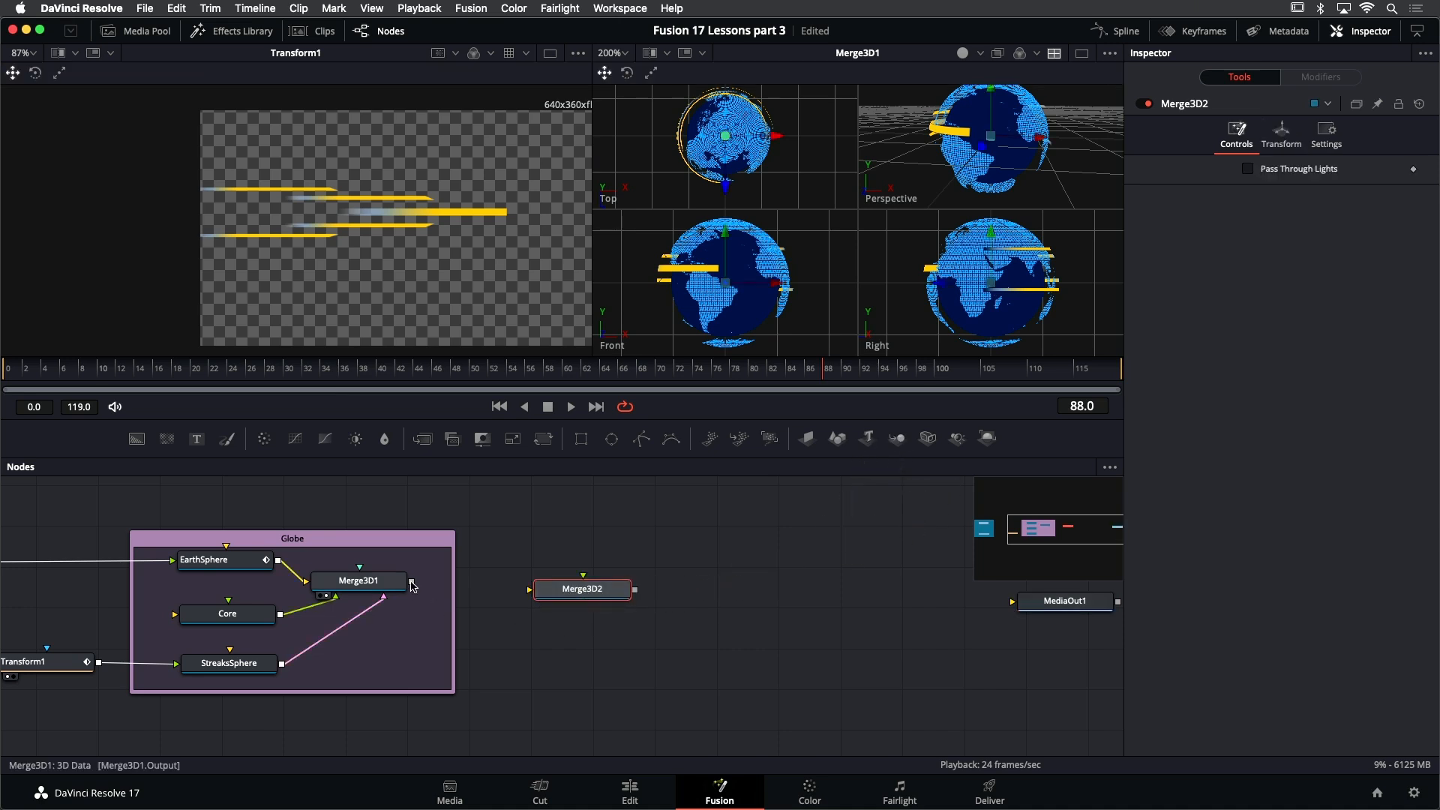
Connect Merge3D1's output to Merge3D2 and show Merge3D2 in both viewers
{"action": "left_click_drag", "start_coordinate": [412, 585], "coordinate": [617, 583]}
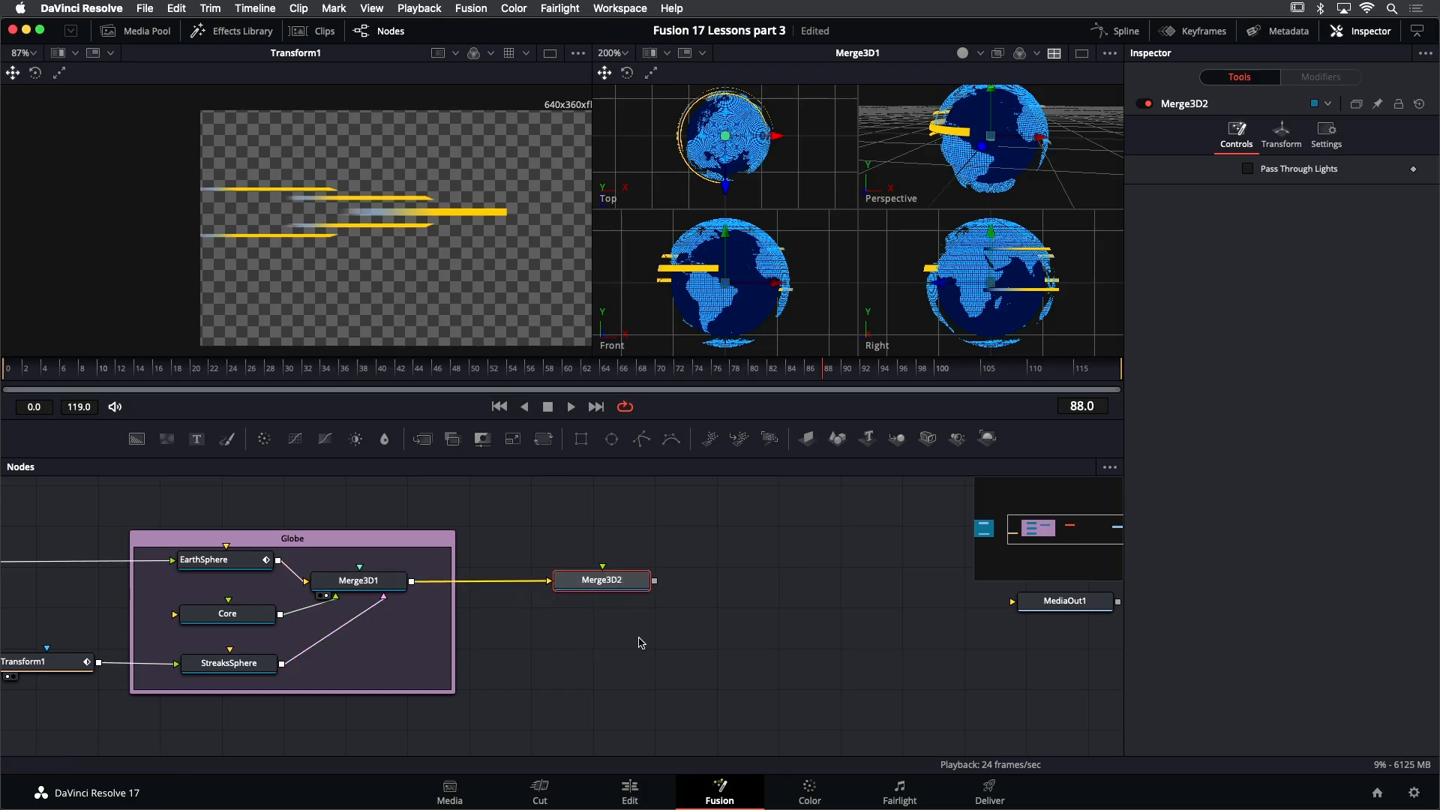
{"action": "key", "text": "2"}
{"action": "key", "text": "1"}
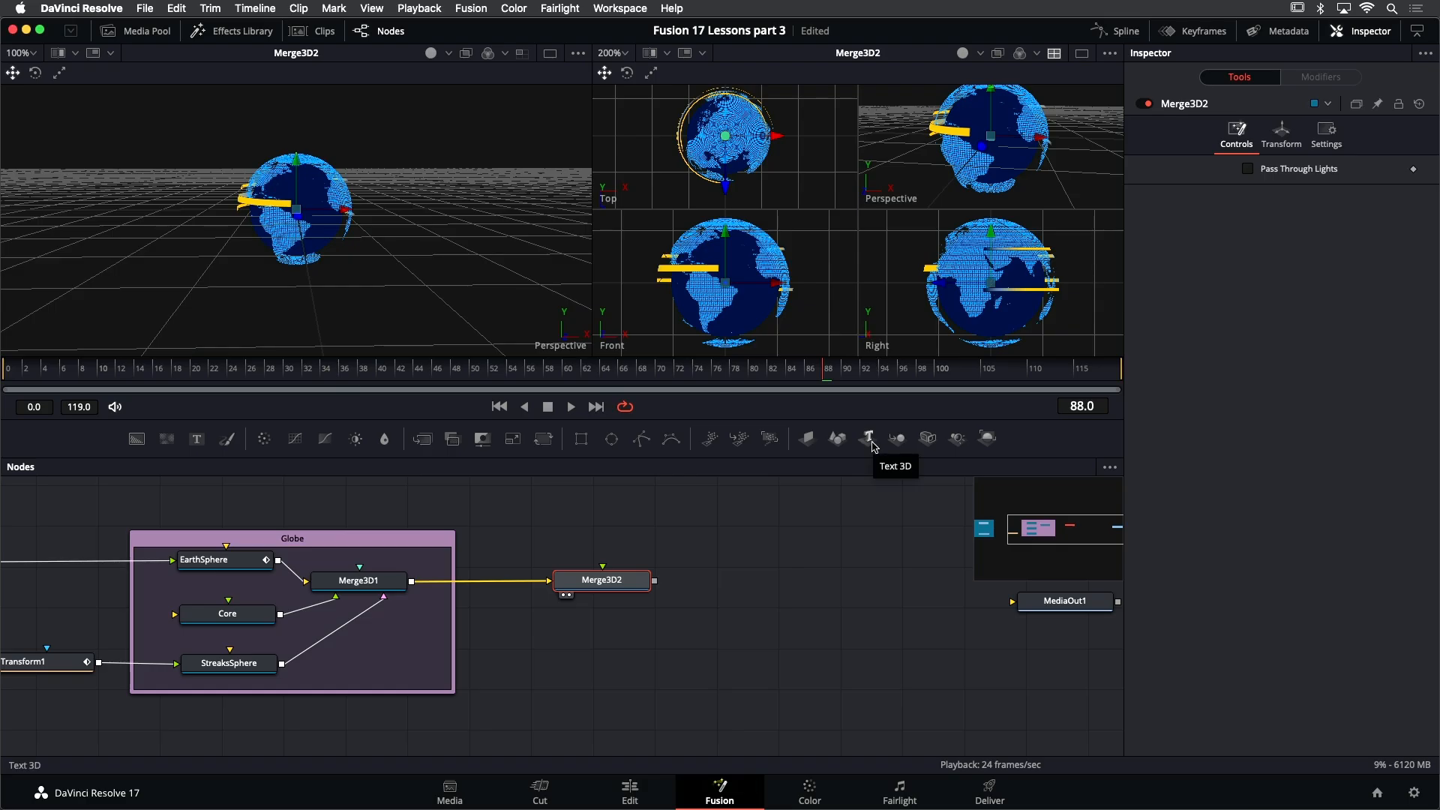
Add a Text 3D node feeding Merge3D2 and enter BREAKING and NEWS on two lines as its text
{"action": "left_click_drag", "start_coordinate": [870, 443], "coordinate": [609, 579]}
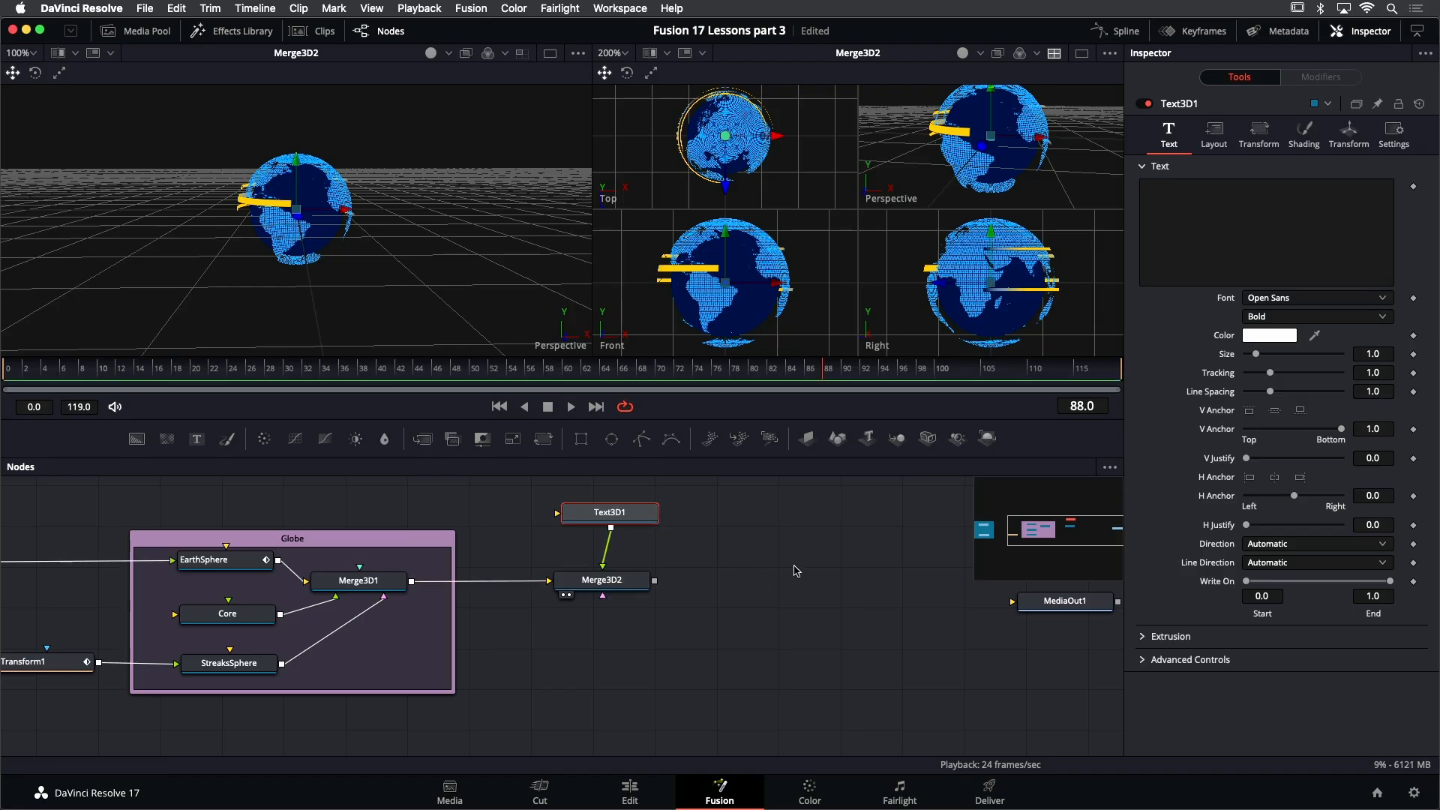
{"action": "left_click", "coordinate": [1226, 210]}
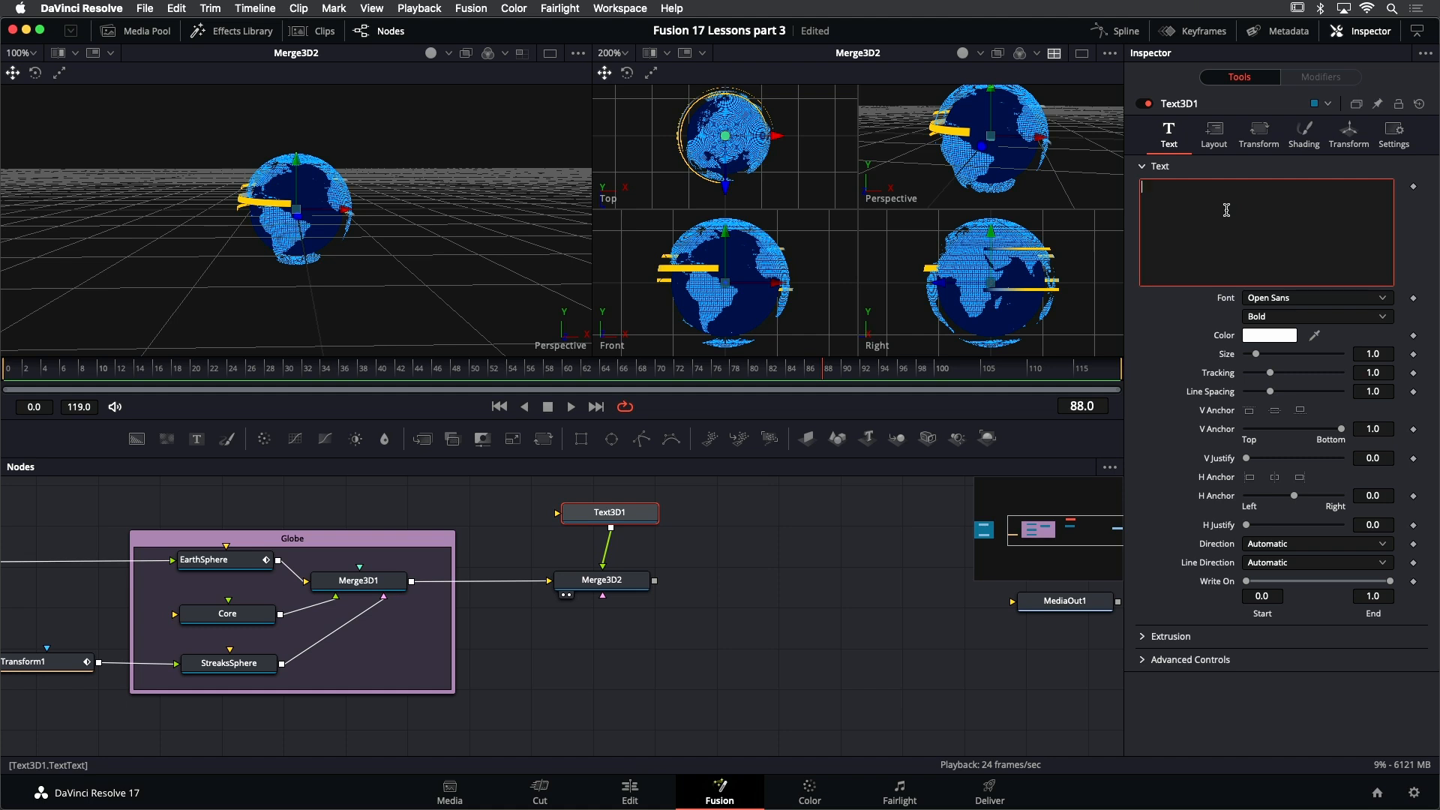
{"action": "type", "text": "B"}
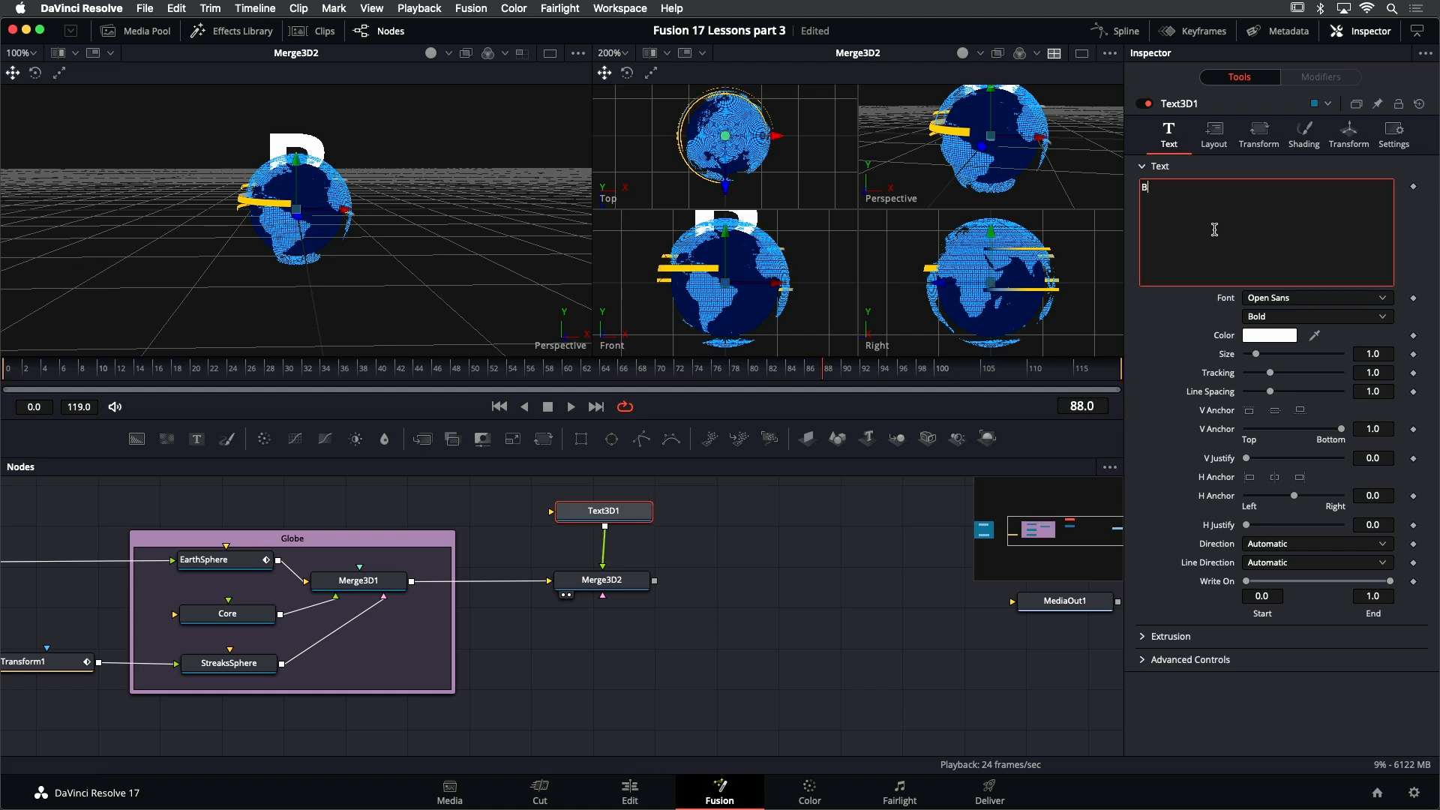
{"action": "type", "text": "REAKING"}
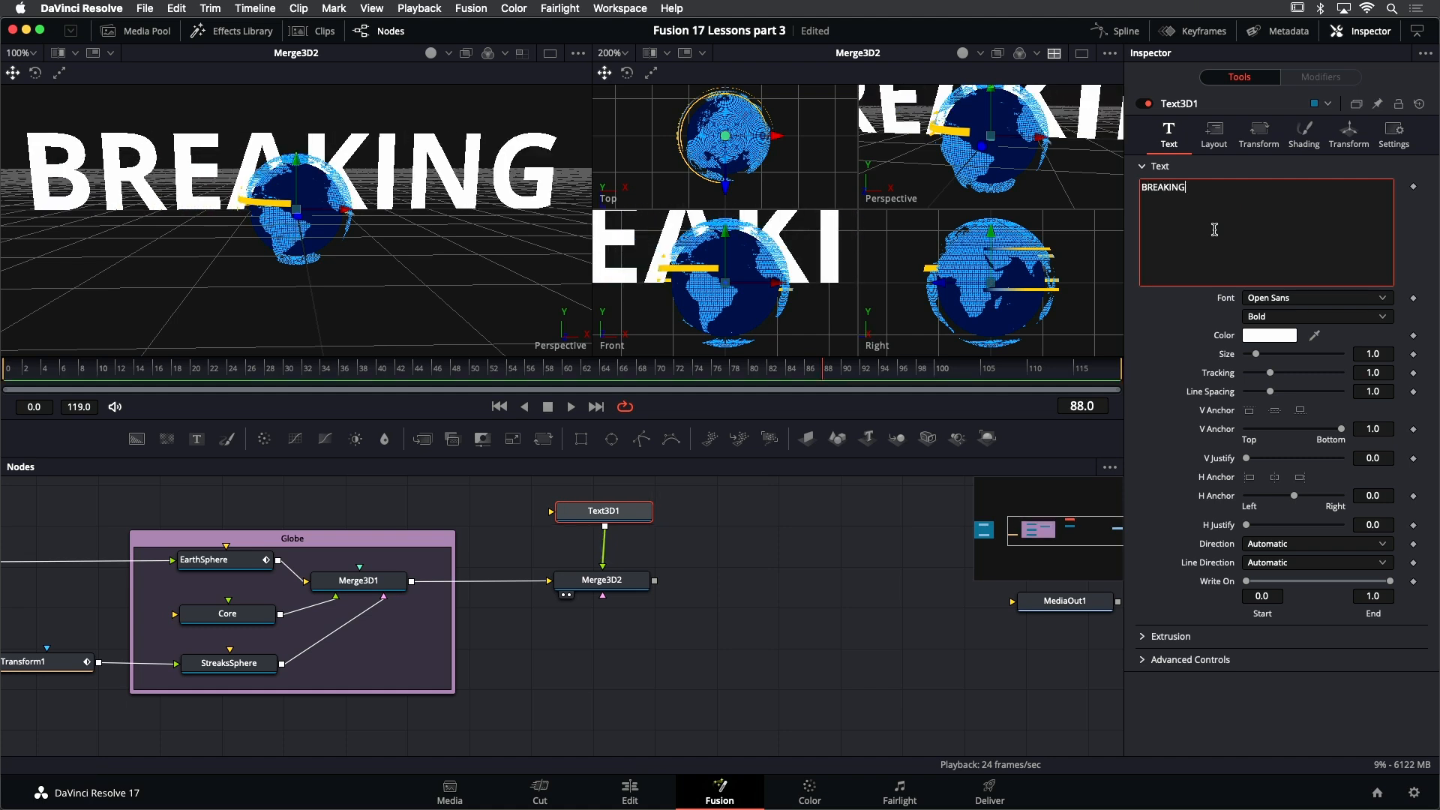
{"action": "key", "text": "Return"}
{"action": "type", "text": "NEW"}
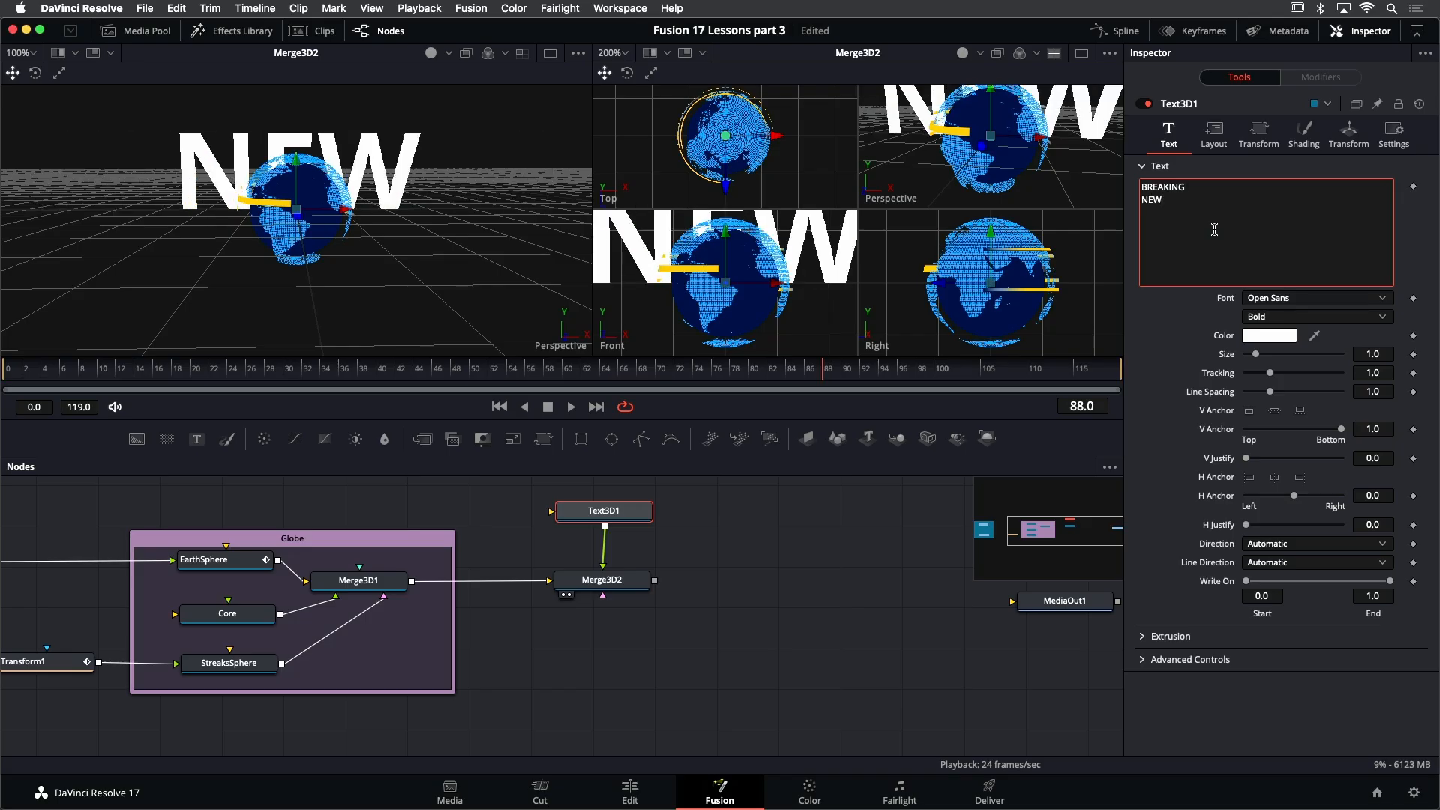
{"action": "type", "text": "S"}
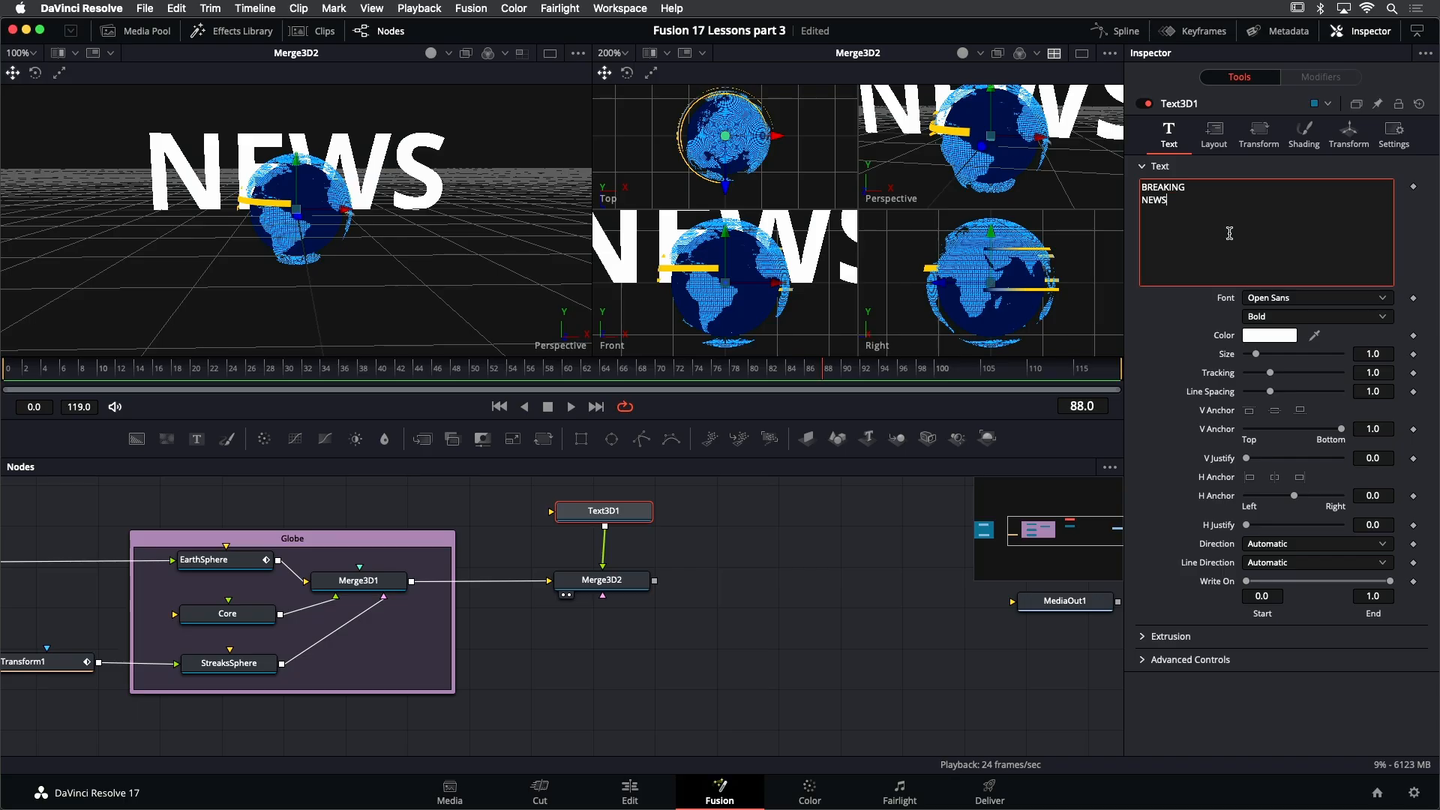
Make the viewer area taller and widen the viewer holding the four-way split
{"action": "left_click", "coordinate": [1229, 233]}
{"action": "left_click_drag", "start_coordinate": [666, 418], "coordinate": [666, 496]}
{"action": "left_click_drag", "start_coordinate": [593, 383], "coordinate": [539, 388]}
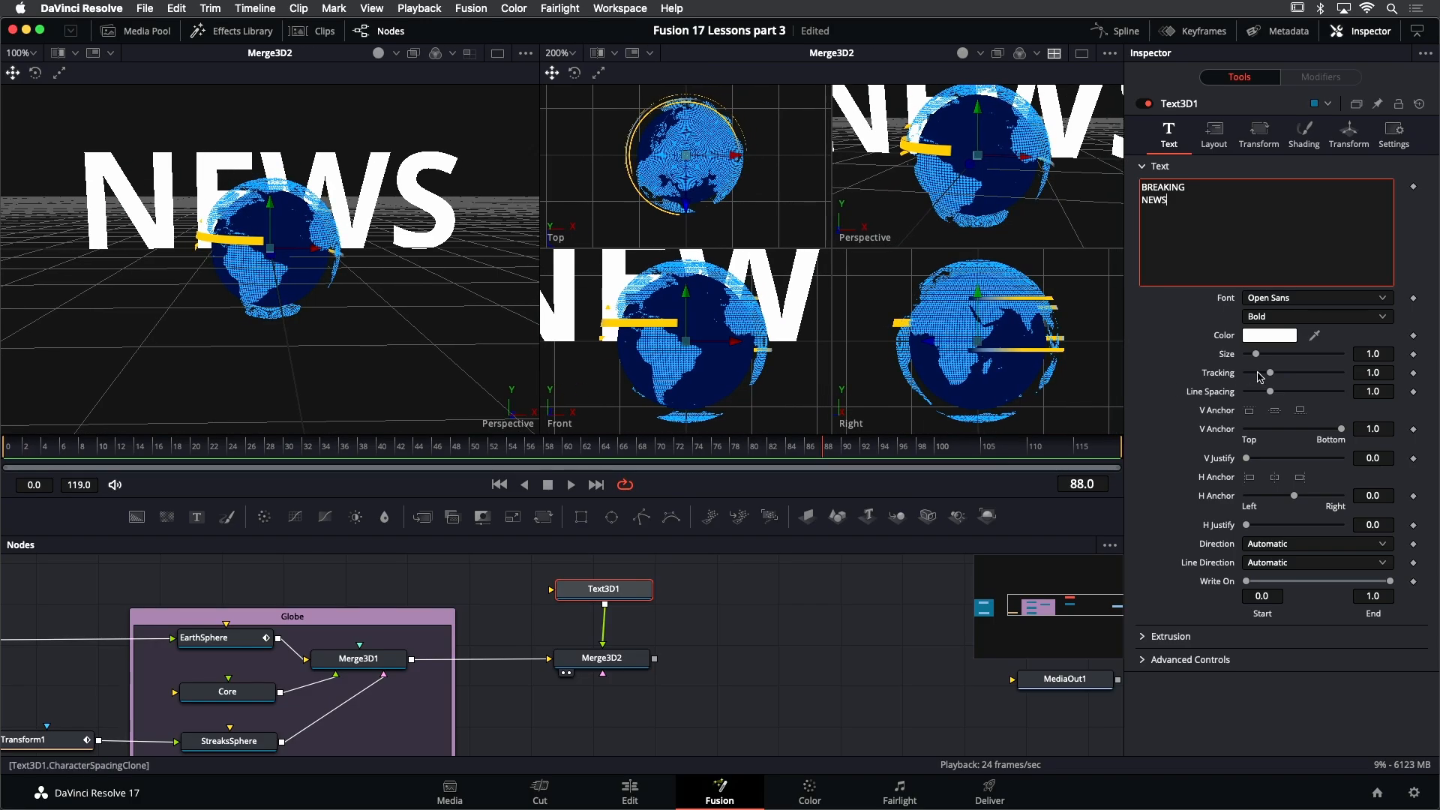
Format the title with line spacing 0.567, the Open Sans Extrabold Italic style and a size of 0.28
{"action": "left_click_drag", "start_coordinate": [1272, 393], "coordinate": [1260, 396]}
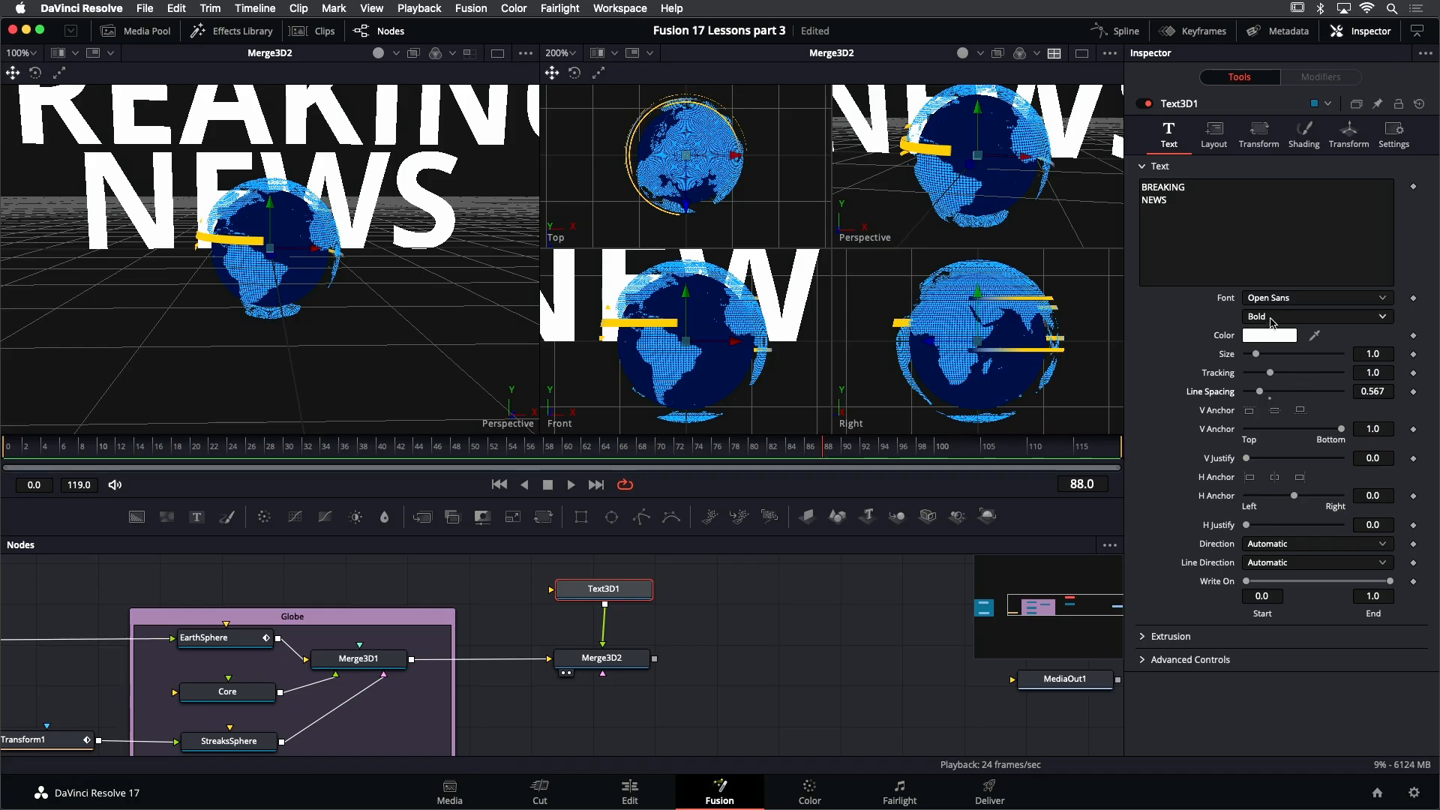
{"action": "left_click", "coordinate": [1273, 322]}
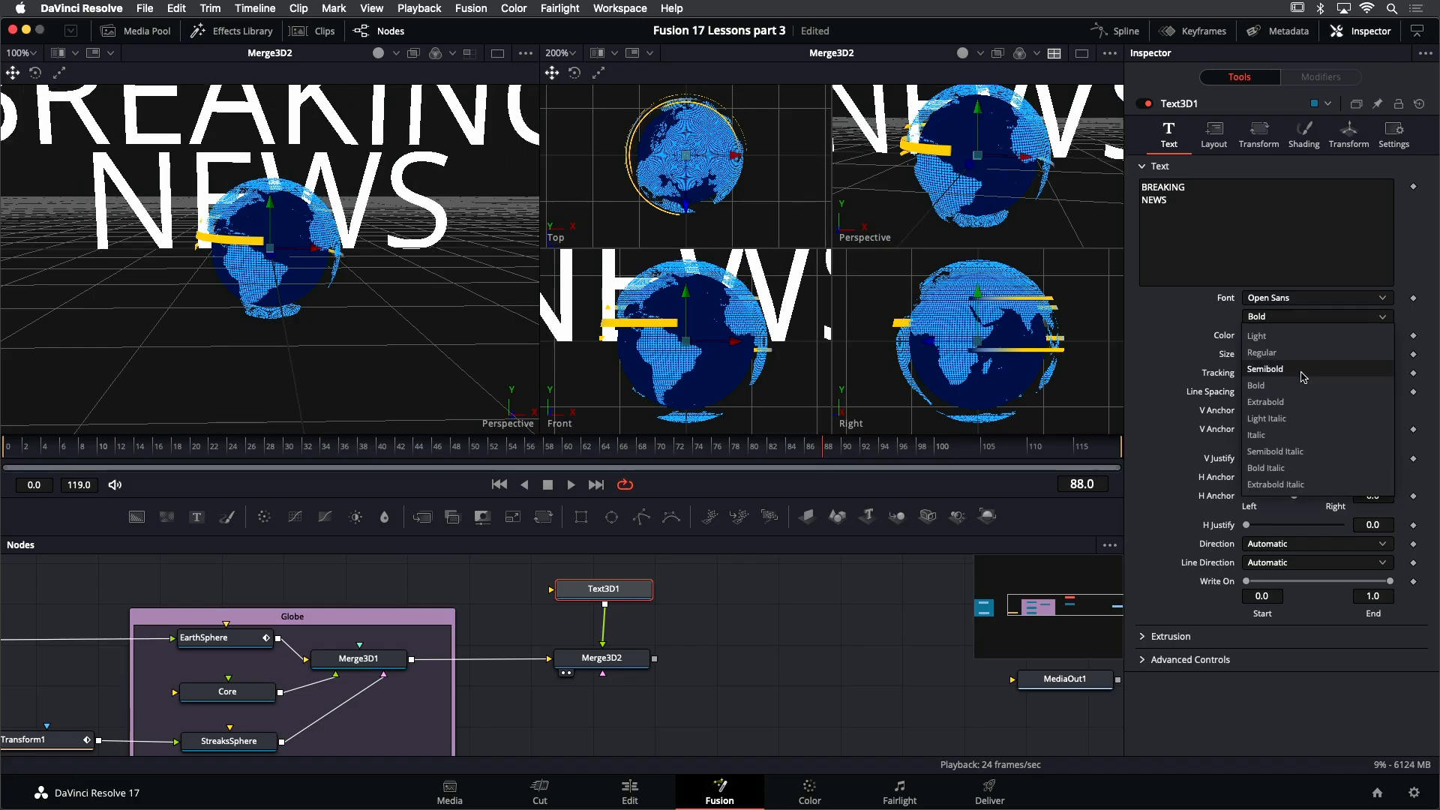
{"action": "left_click", "coordinate": [1314, 487]}
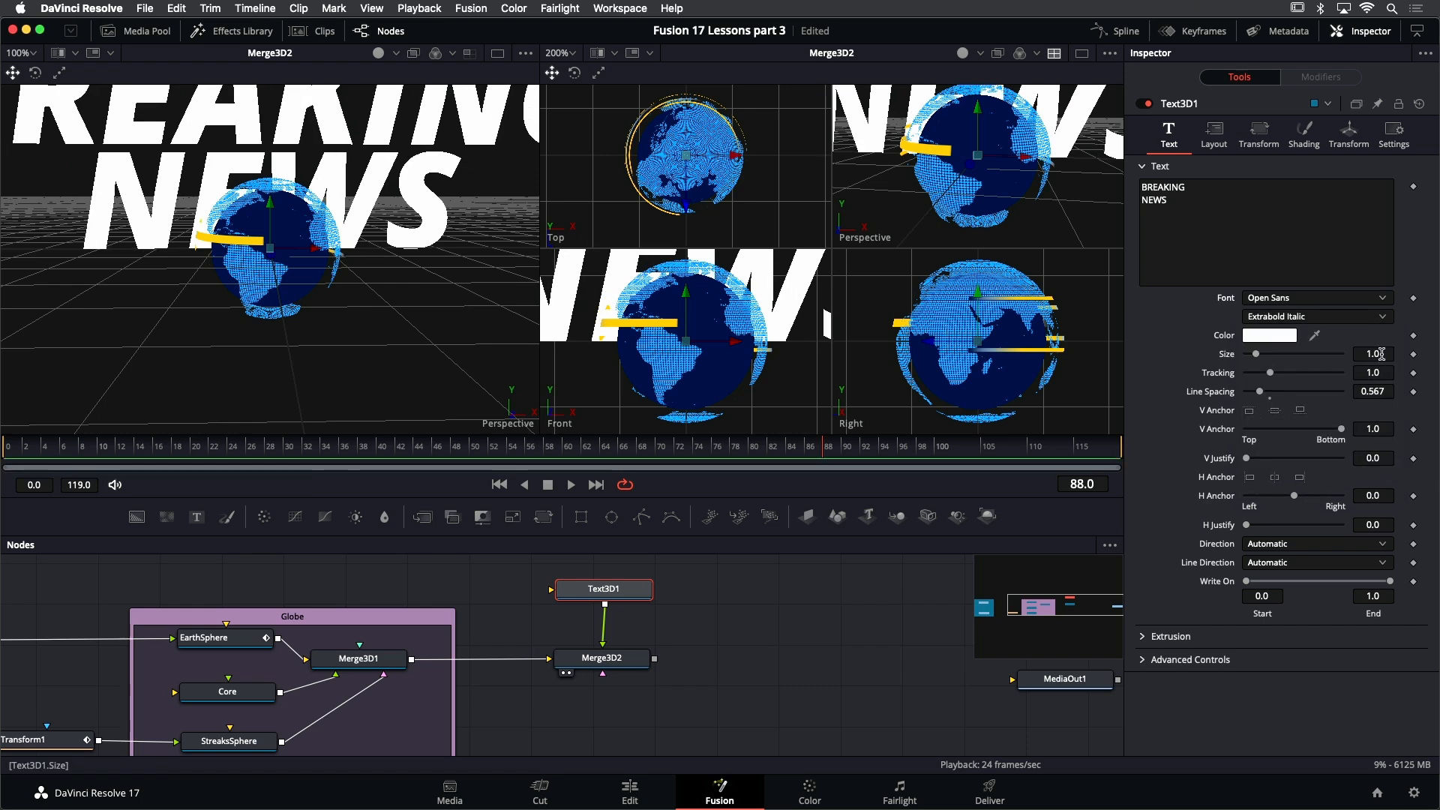
{"action": "left_click_drag", "start_coordinate": [1378, 355], "coordinate": [1322, 355]}
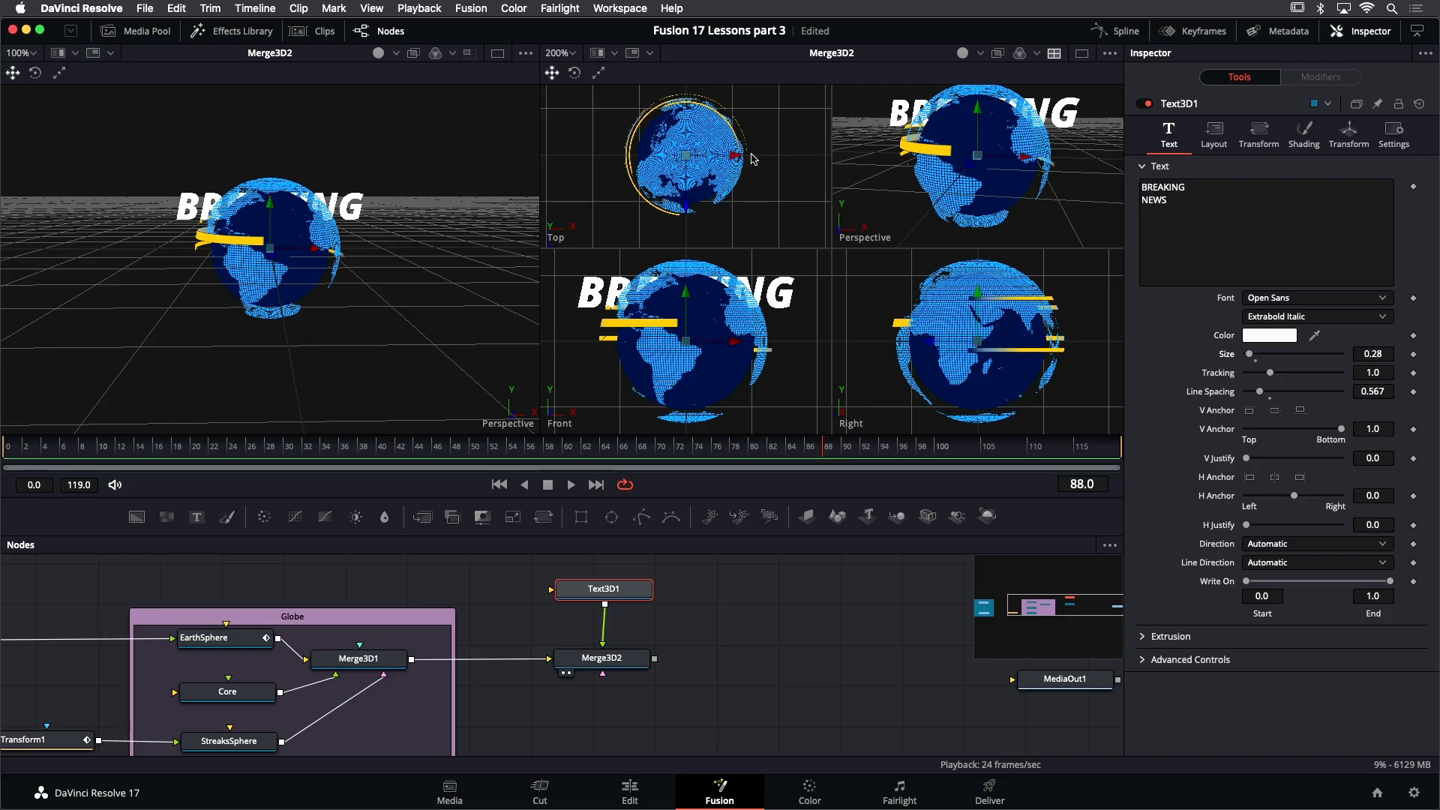
Move the title forward so it sits in front of the globe and lower it towards the globe's middle
{"action": "left_click_drag", "start_coordinate": [688, 199], "coordinate": [722, 274]}
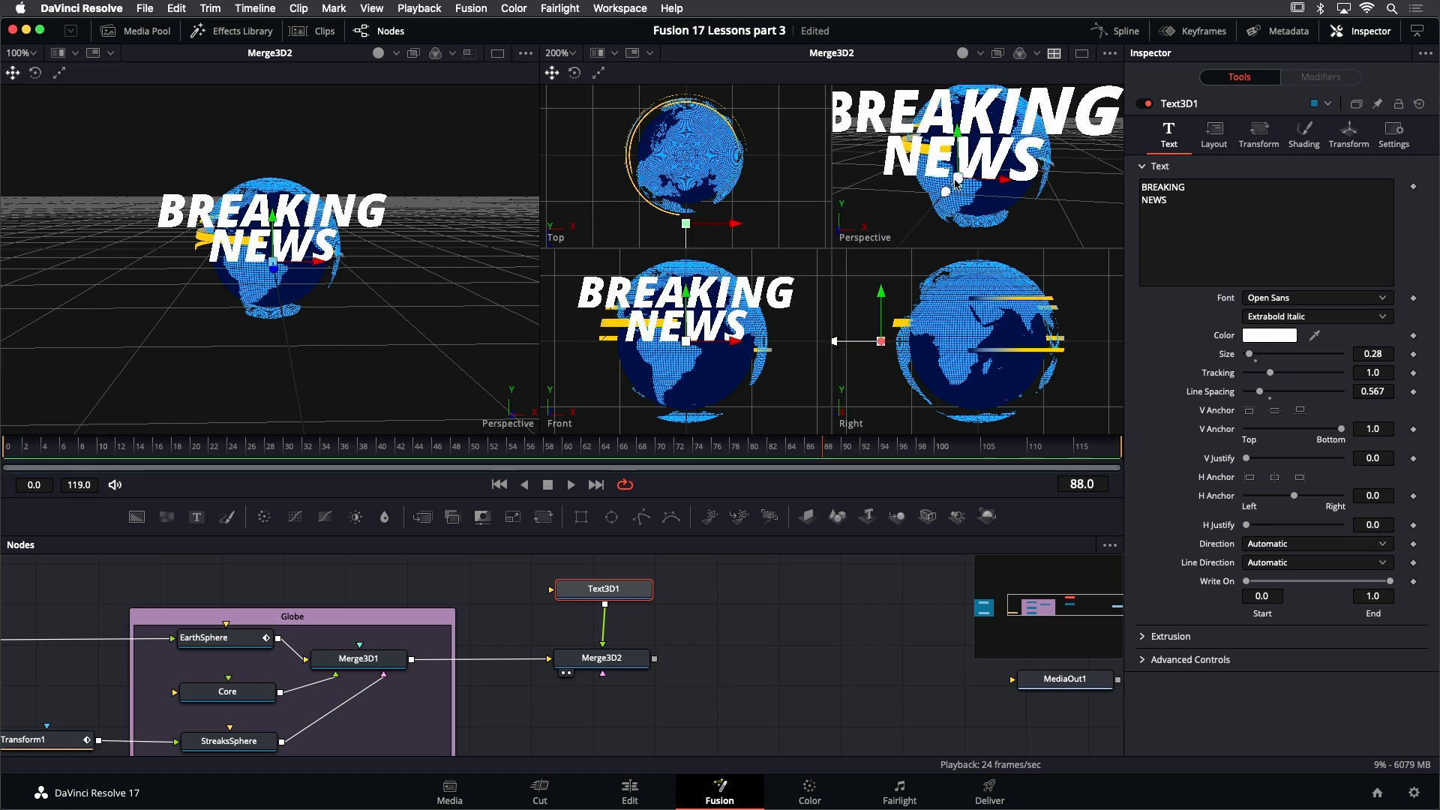
{"action": "left_click_drag", "start_coordinate": [958, 137], "coordinate": [959, 172]}
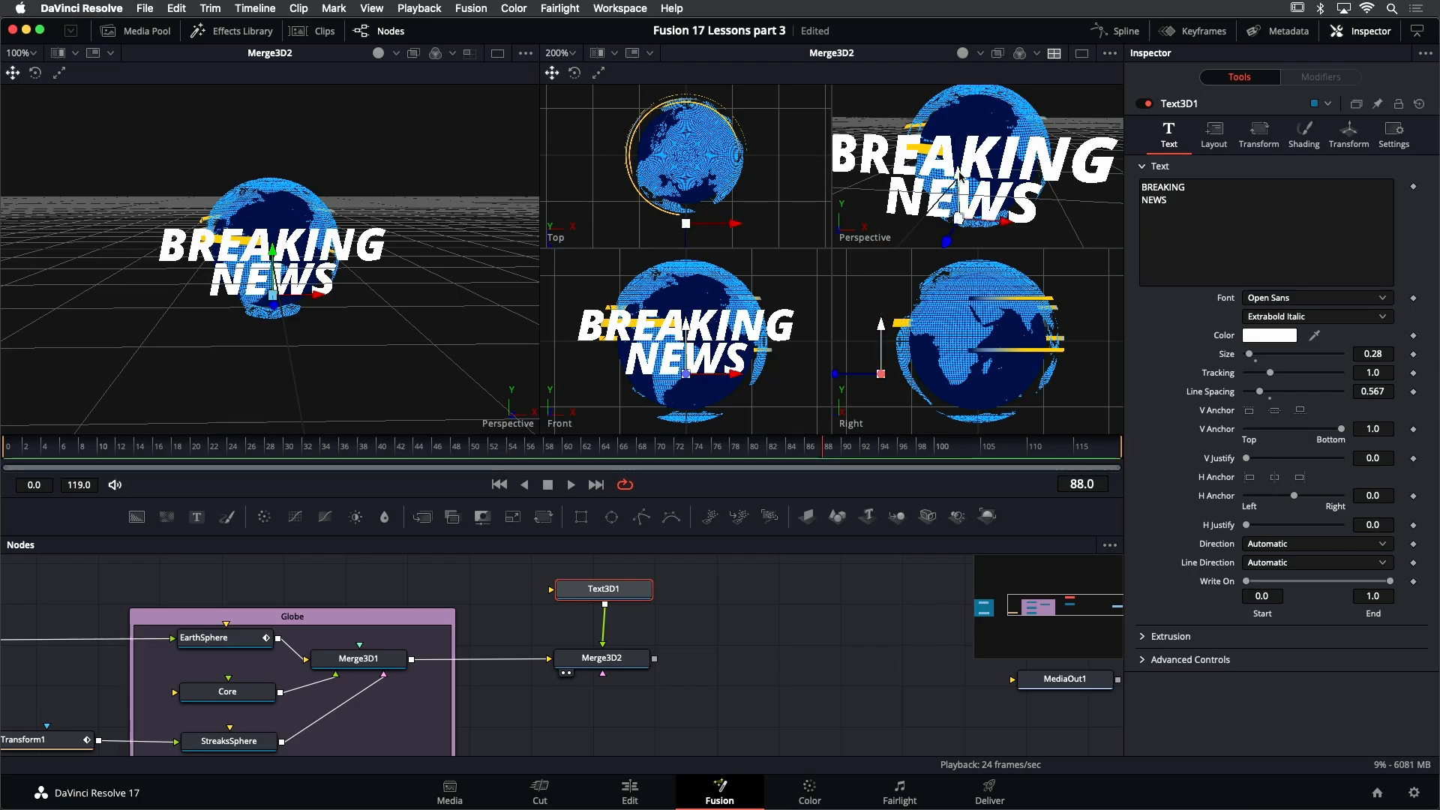
{"action": "left_click", "coordinate": [602, 658]}
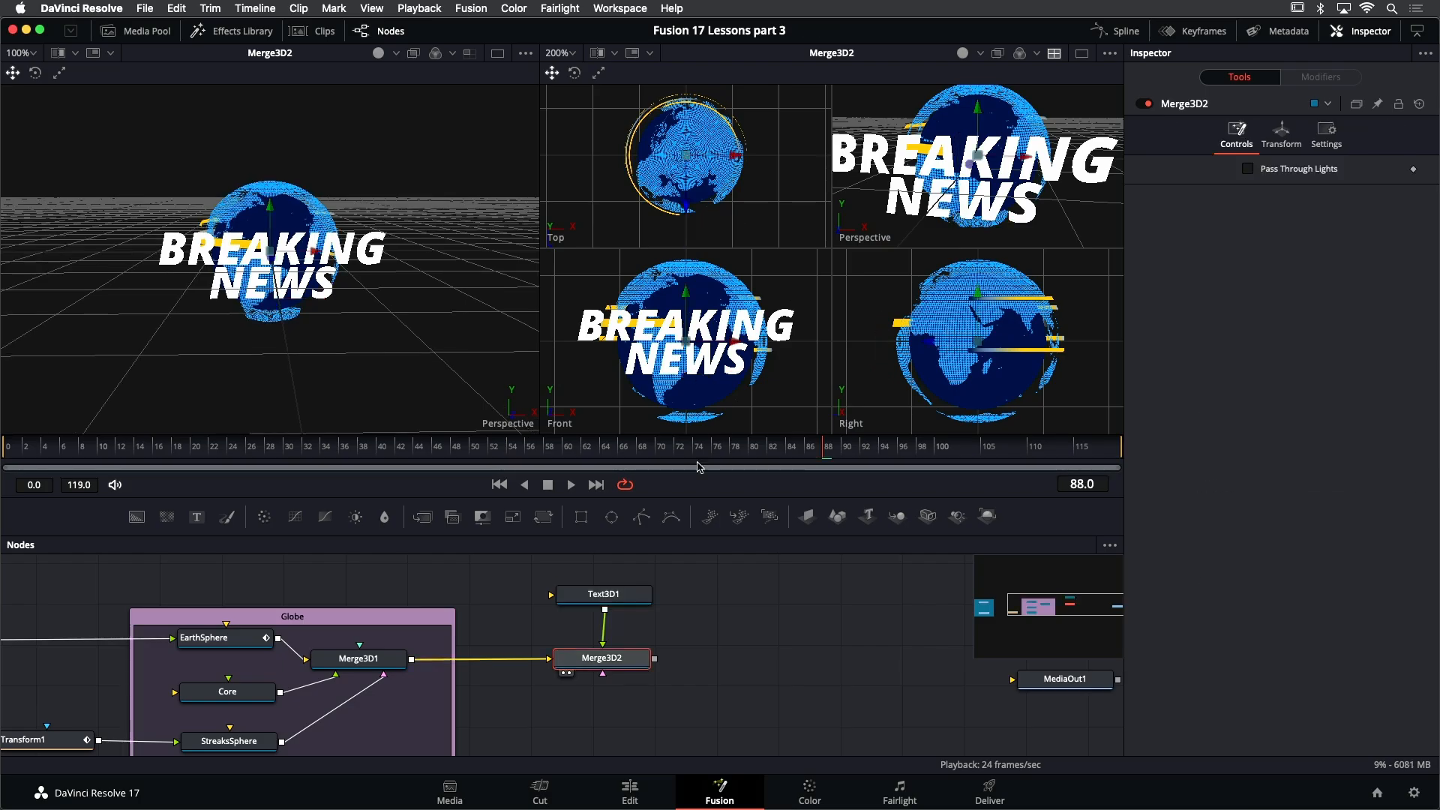
Show Text3D1 on its own in the first viewer and extrude the title to a depth of about 0.1575
{"action": "left_click", "coordinate": [627, 594]}
{"action": "key", "text": "1"}
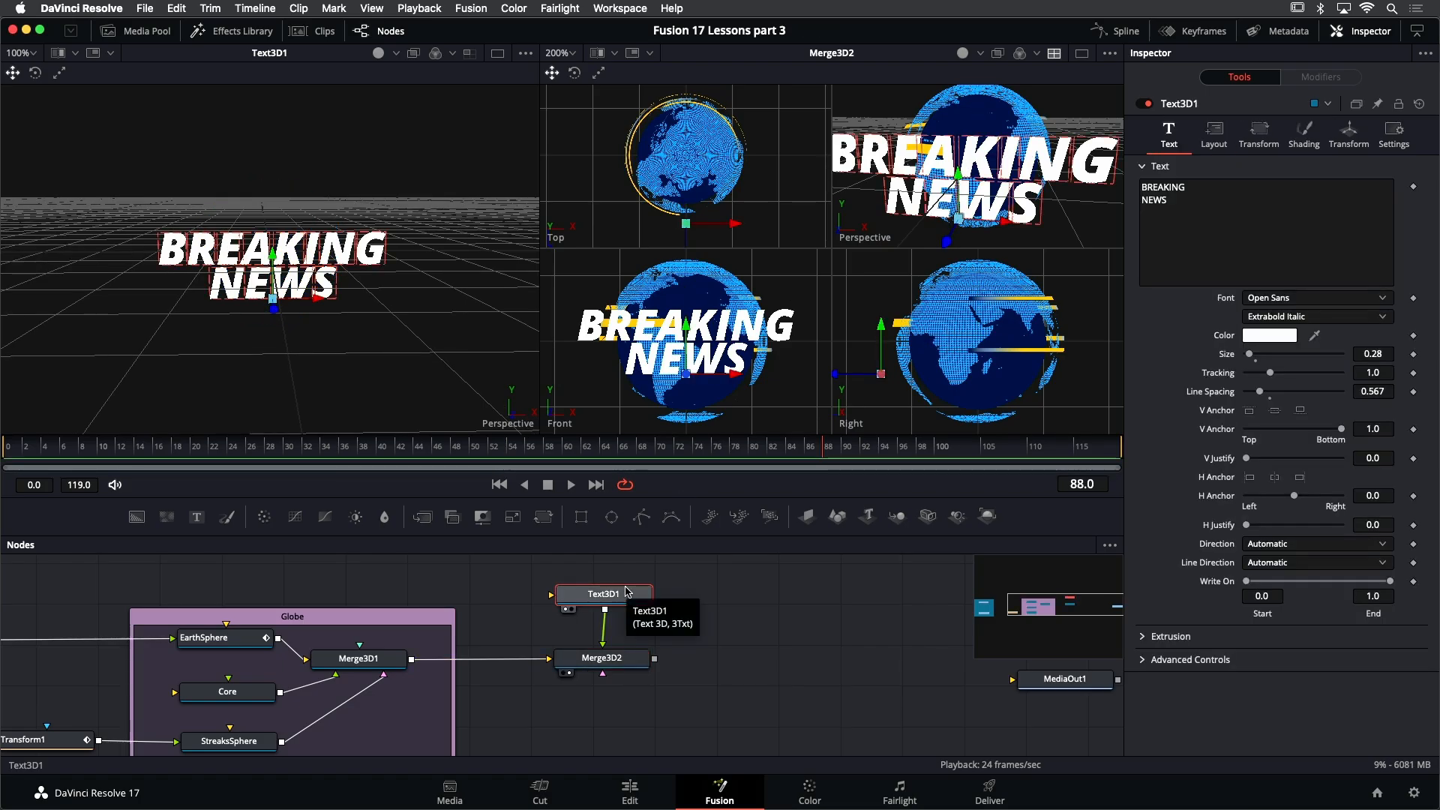
{"action": "left_click_drag", "start_coordinate": [383, 335], "coordinate": [279, 299]}
{"action": "scroll", "coordinate": [279, 299], "scroll_direction": "up", "scroll_amount": 2}
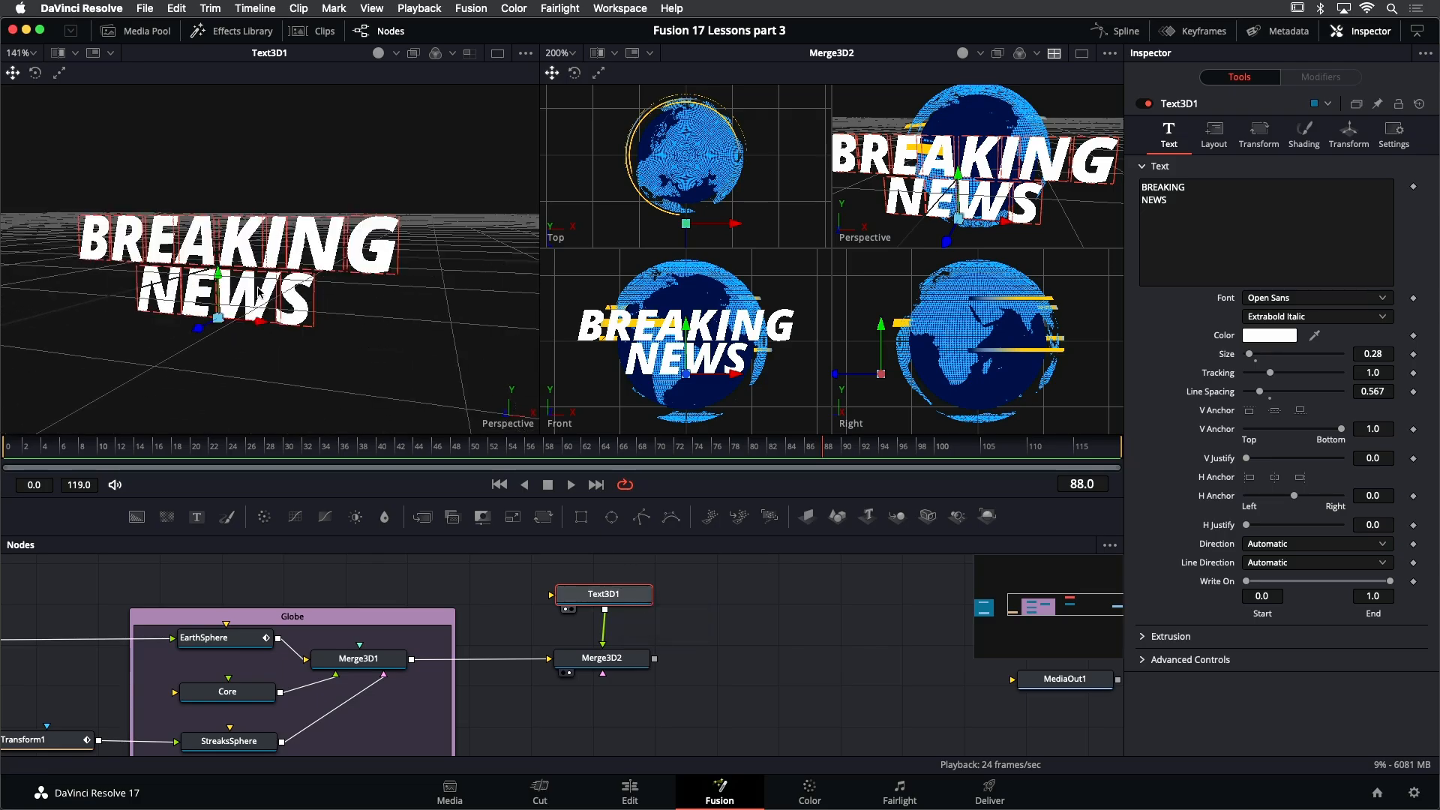
{"action": "left_click_drag", "start_coordinate": [335, 303], "coordinate": [345, 295]}
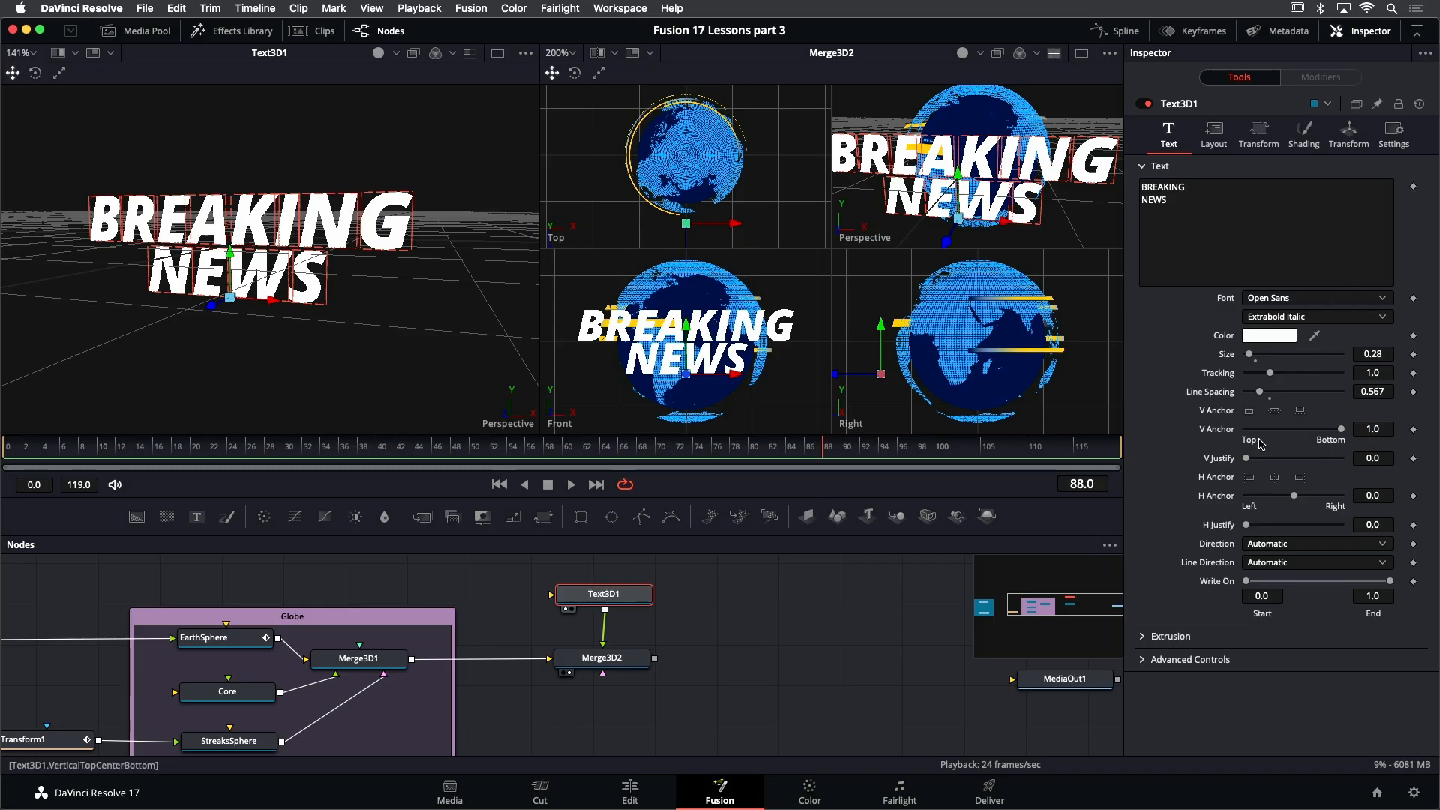
{"action": "left_click", "coordinate": [1149, 639]}
{"action": "left_click_drag", "start_coordinate": [1249, 677], "coordinate": [1326, 681]}
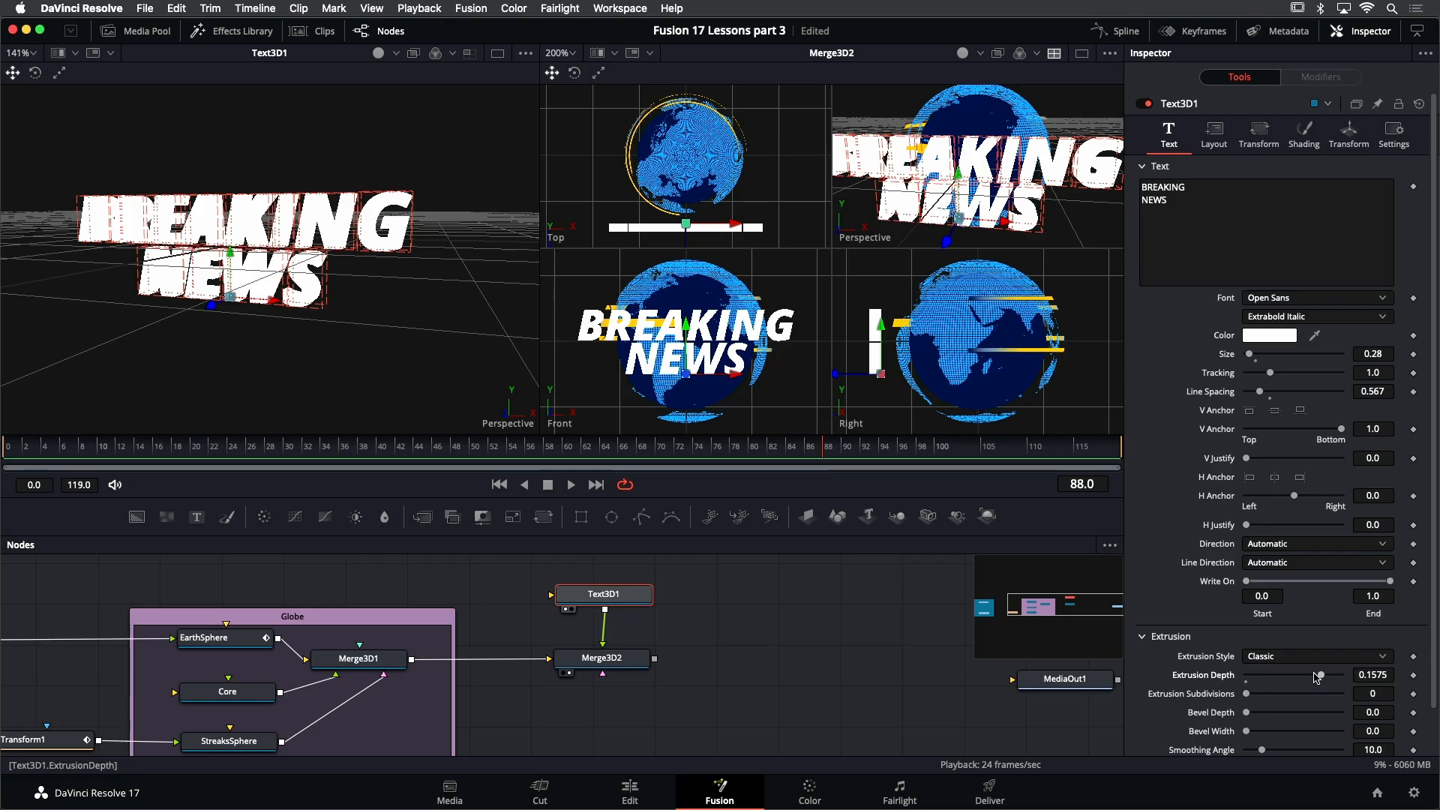
Turn on lighting in the Text3D1 viewer and increase the title's extrusion depth to 0.1701
{"action": "left_click", "coordinate": [379, 56]}
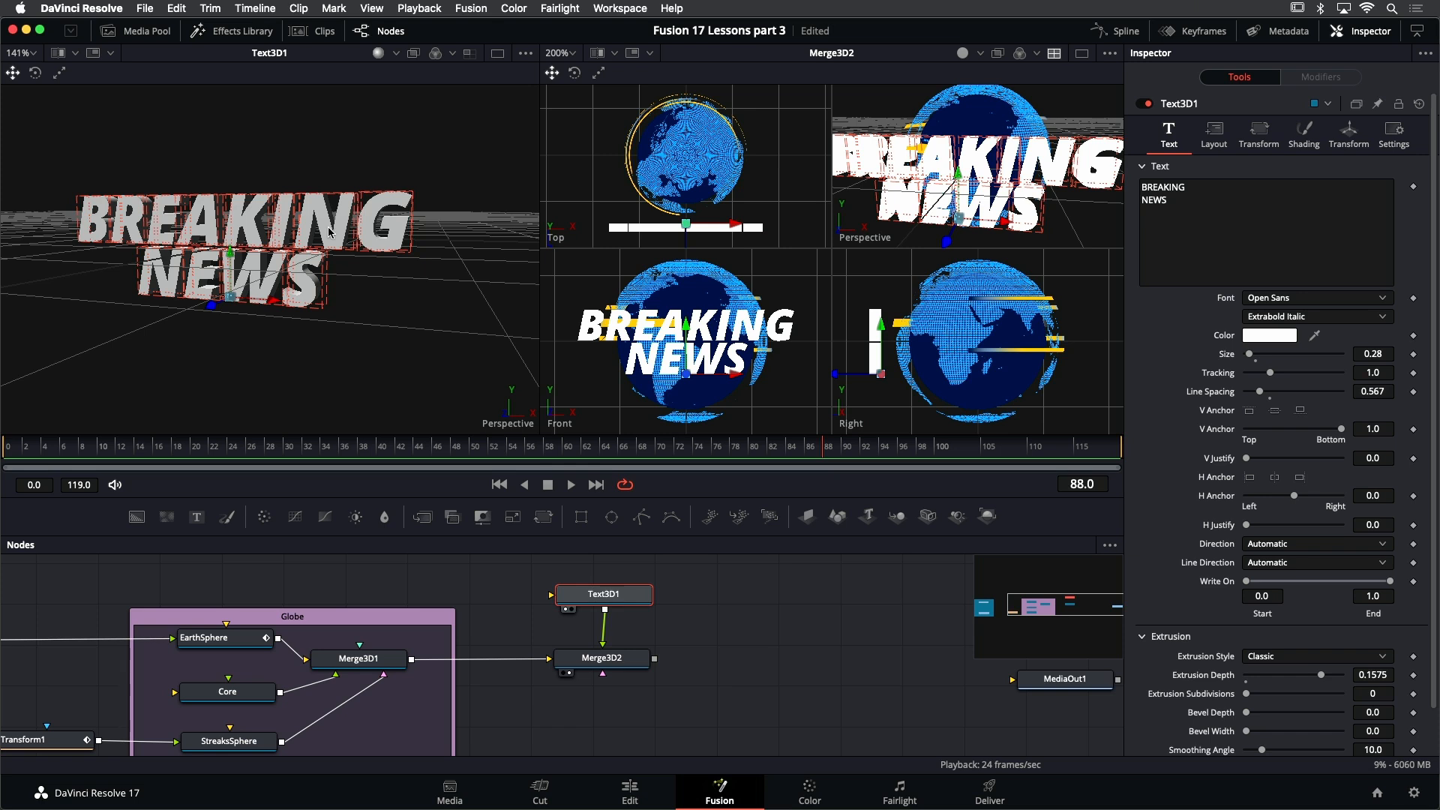
{"action": "left_click_drag", "start_coordinate": [298, 262], "coordinate": [259, 270]}
{"action": "left_click_drag", "start_coordinate": [604, 594], "coordinate": [602, 595]}
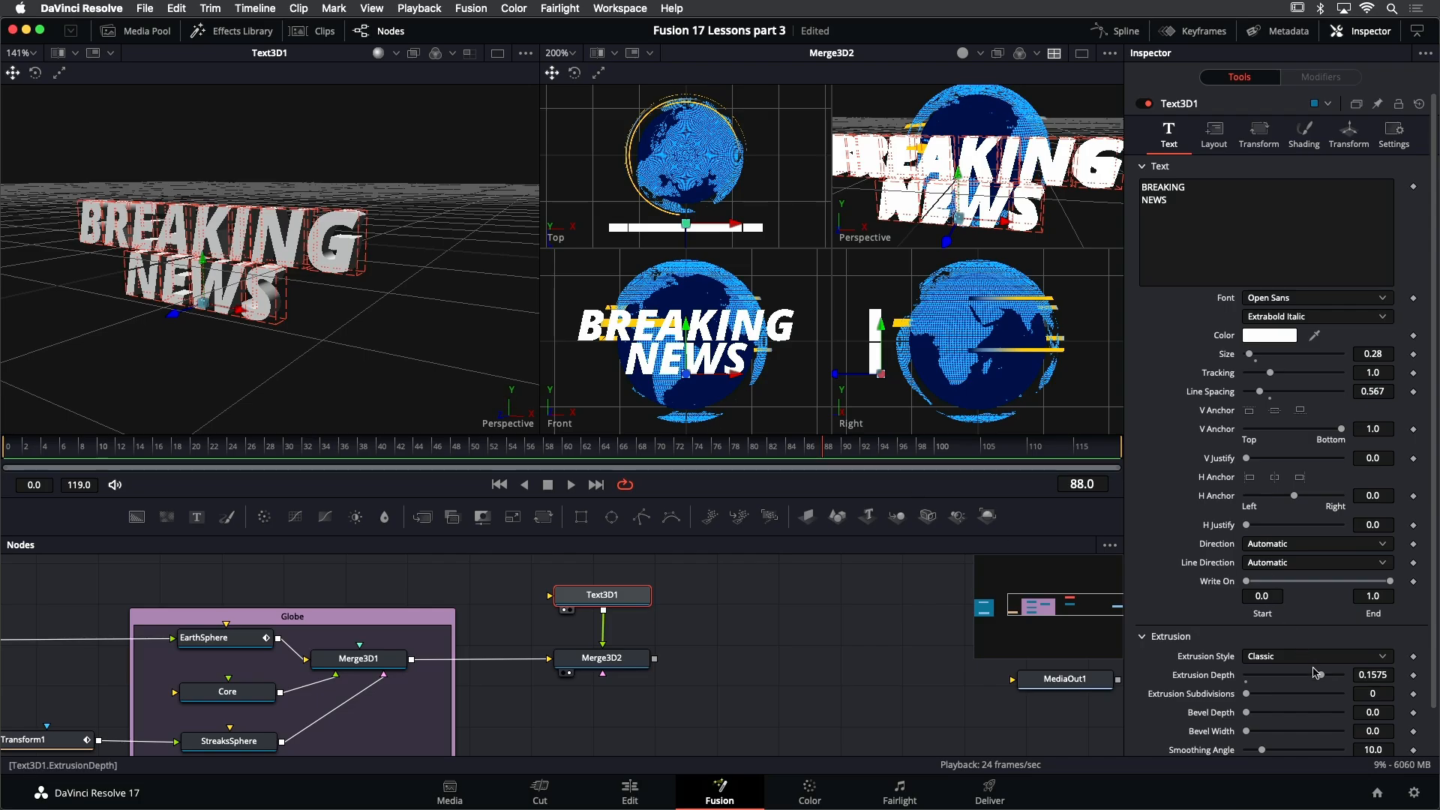
{"action": "left_click_drag", "start_coordinate": [1321, 675], "coordinate": [1329, 679]}
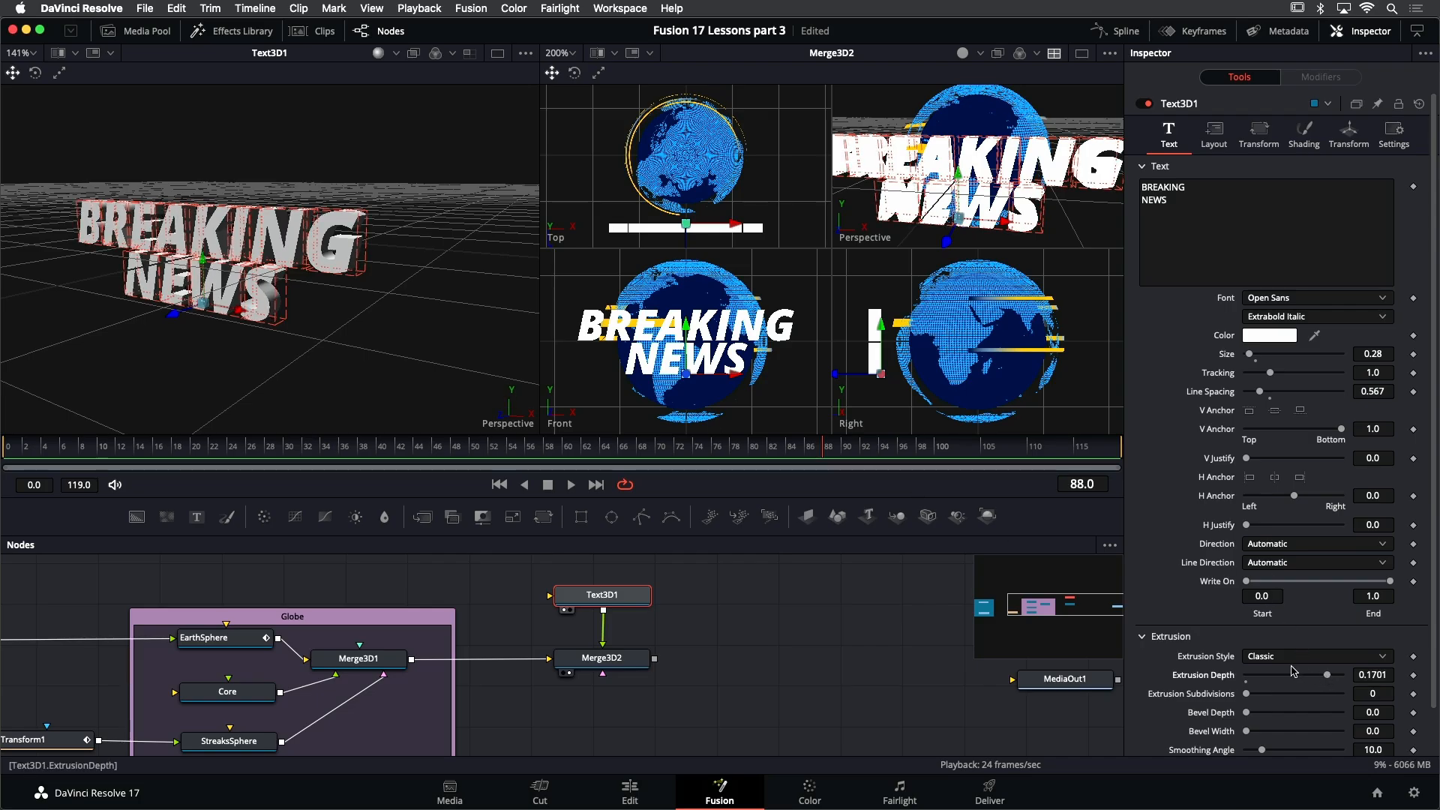
Bevel the extruded title with a bevel depth and a bevel width of 0.0063 each
{"action": "scroll", "coordinate": [220, 288], "scroll_direction": "up", "scroll_amount": 3}
{"action": "scroll", "coordinate": [219, 289], "scroll_direction": "down", "scroll_amount": 1}
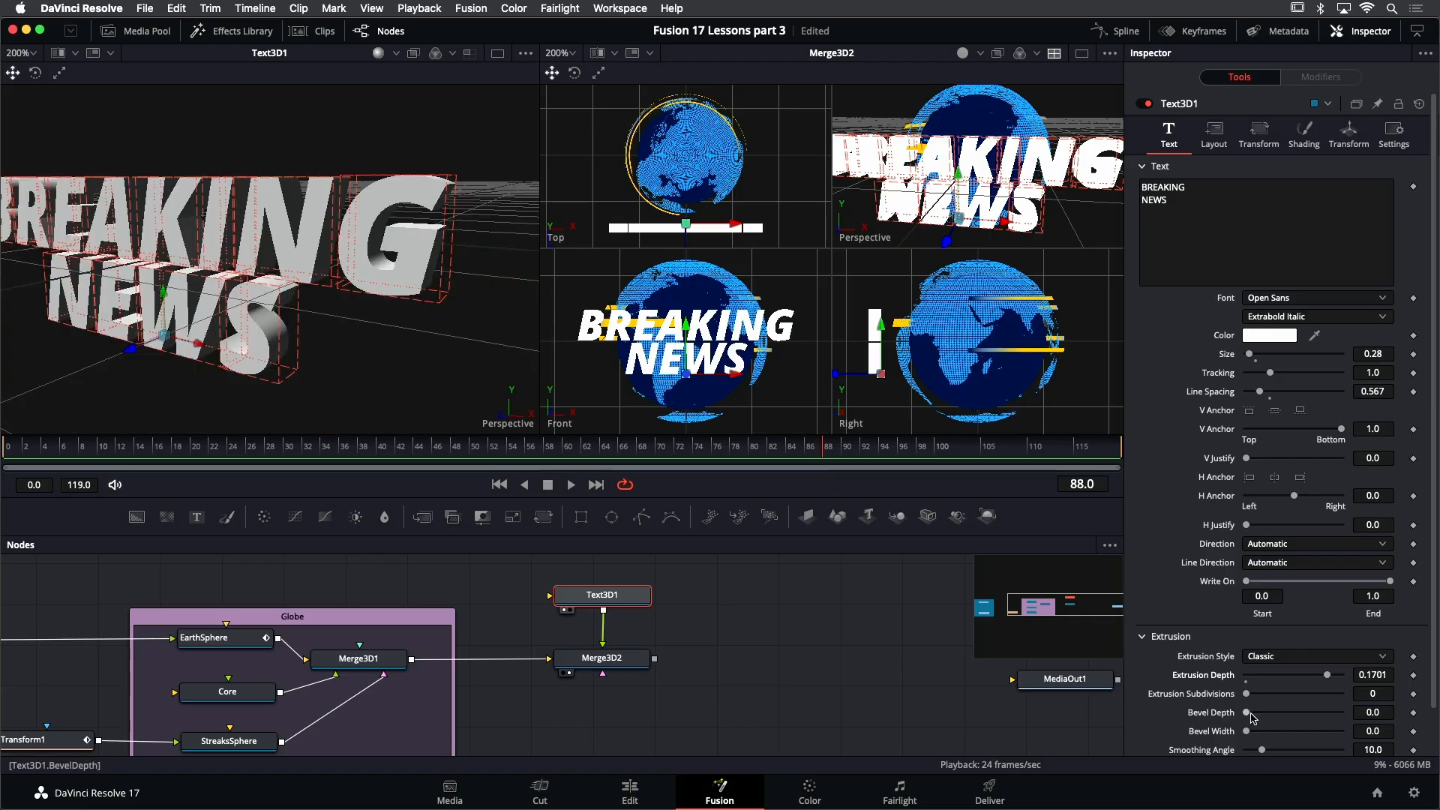
{"action": "mouse_move", "coordinate": [1247, 715]}
{"action": "left_mouse_down"}
{"action": "mouse_move", "coordinate": [1258, 737]}
{"action": "mouse_move", "coordinate": [1252, 722]}
{"action": "left_mouse_up"}
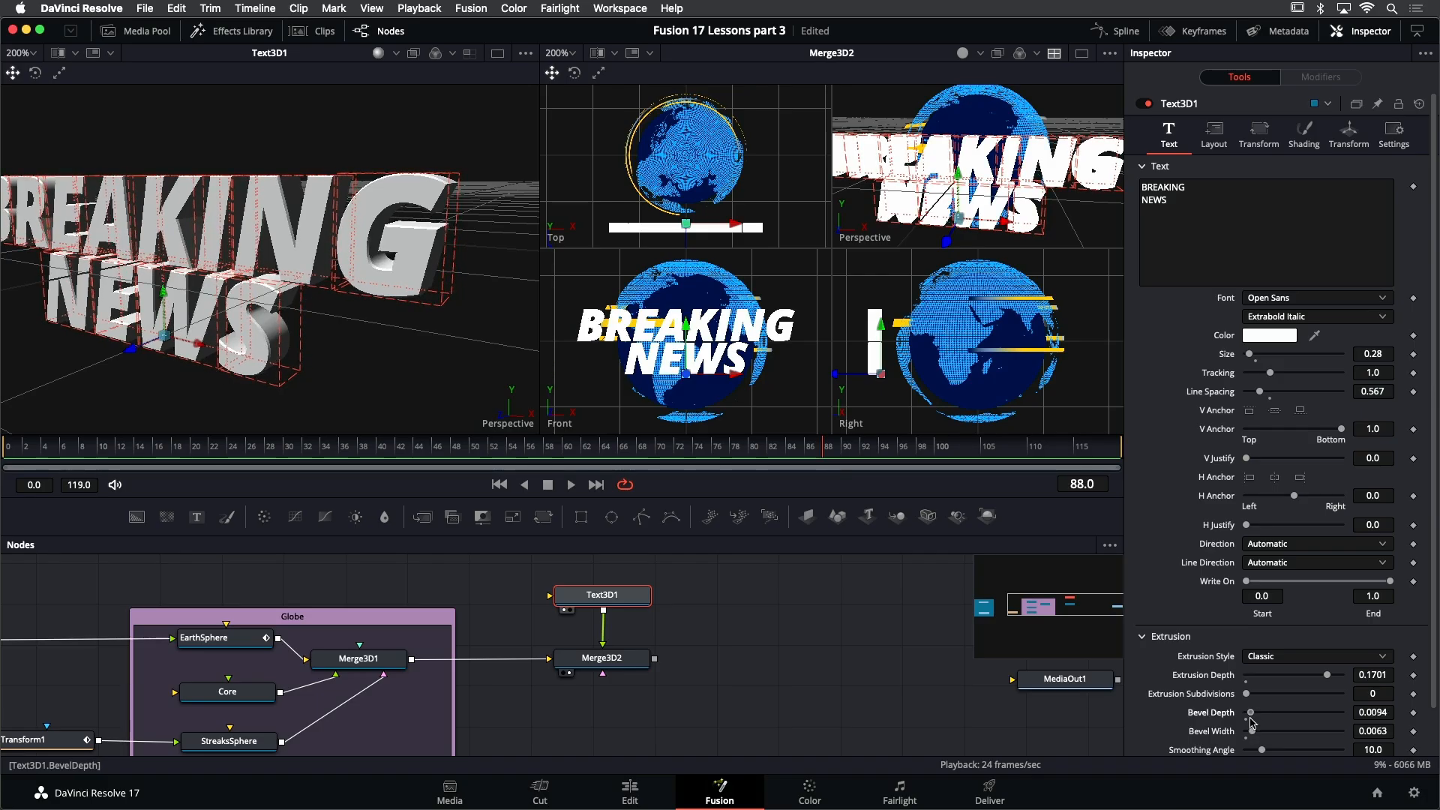
{"action": "left_click_drag", "start_coordinate": [1250, 713], "coordinate": [1247, 713]}
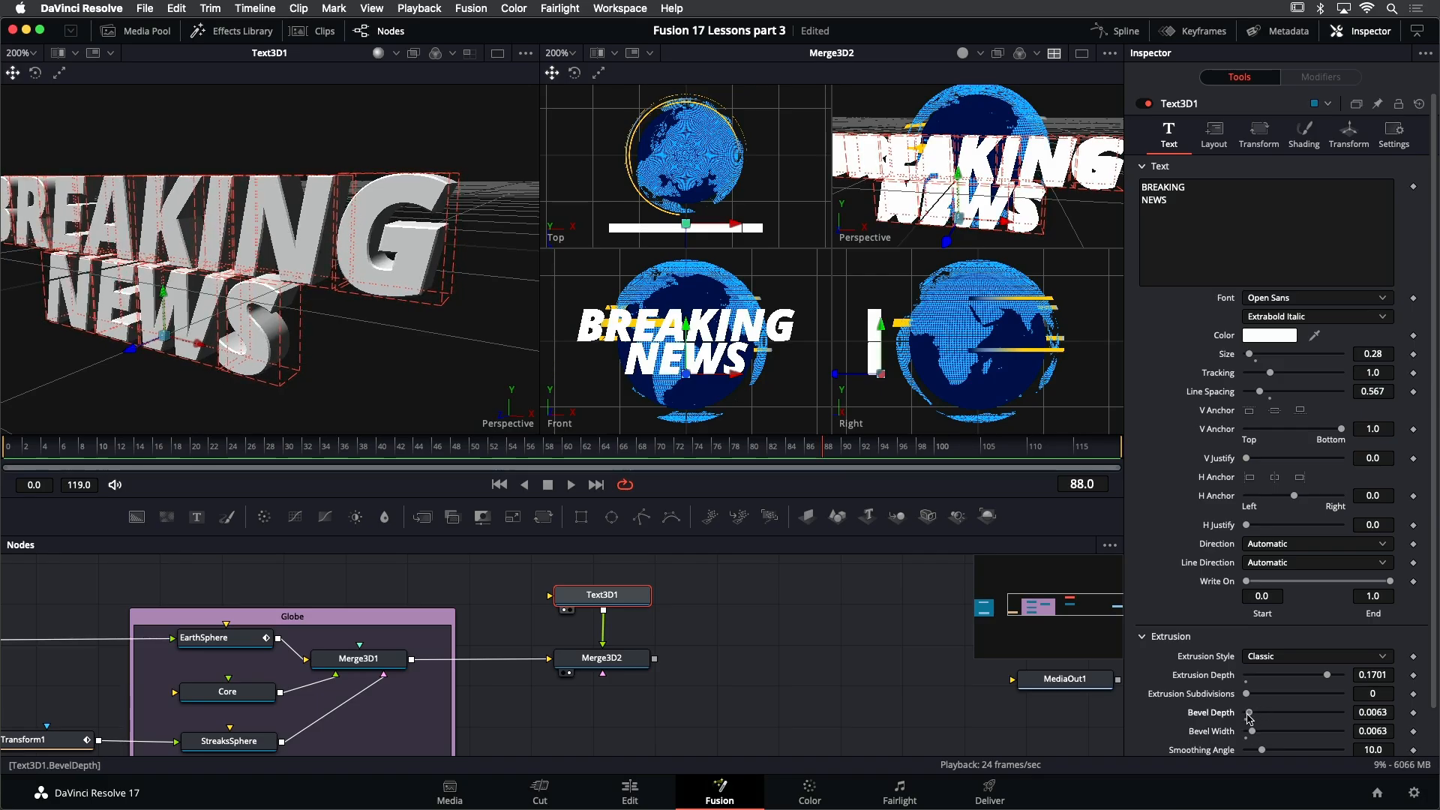
{"action": "left_click_drag", "start_coordinate": [293, 354], "coordinate": [384, 345]}
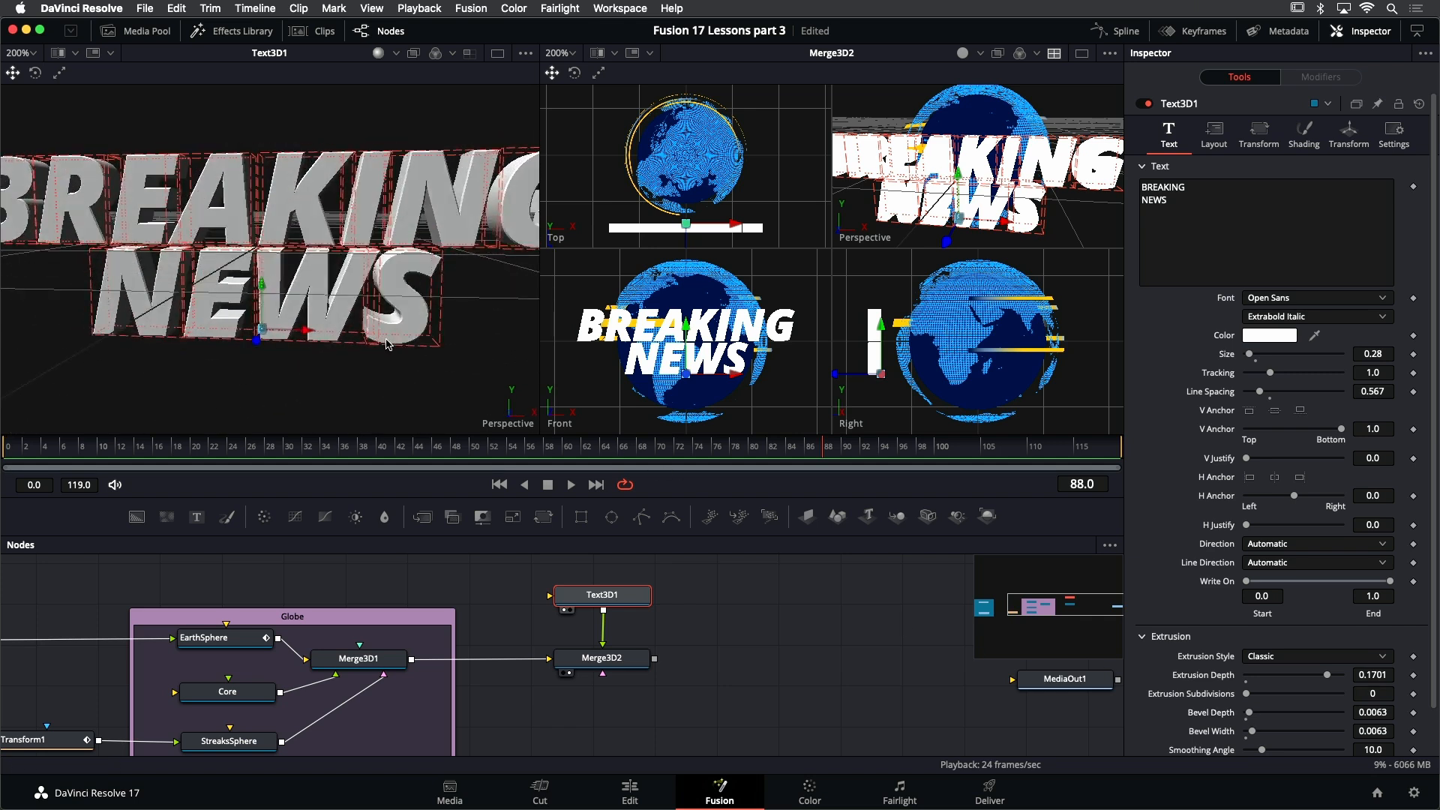
{"action": "scroll", "coordinate": [393, 322], "scroll_direction": "down", "scroll_amount": 2}
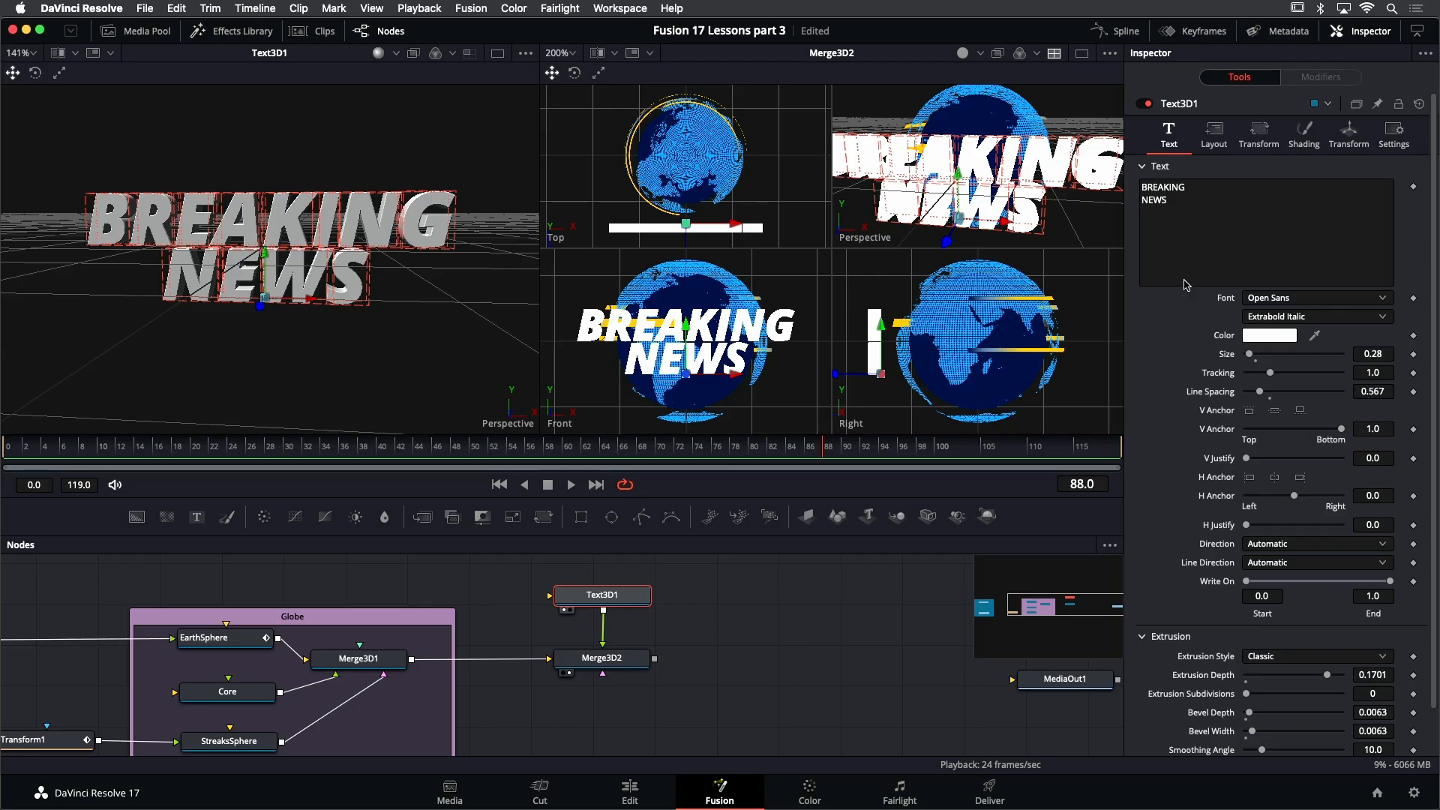
Turn off Use One Material for the title and set its main material colour to dark red with Red 0.48, Green 0 and Blue 0
{"action": "left_click", "coordinate": [1303, 147]}
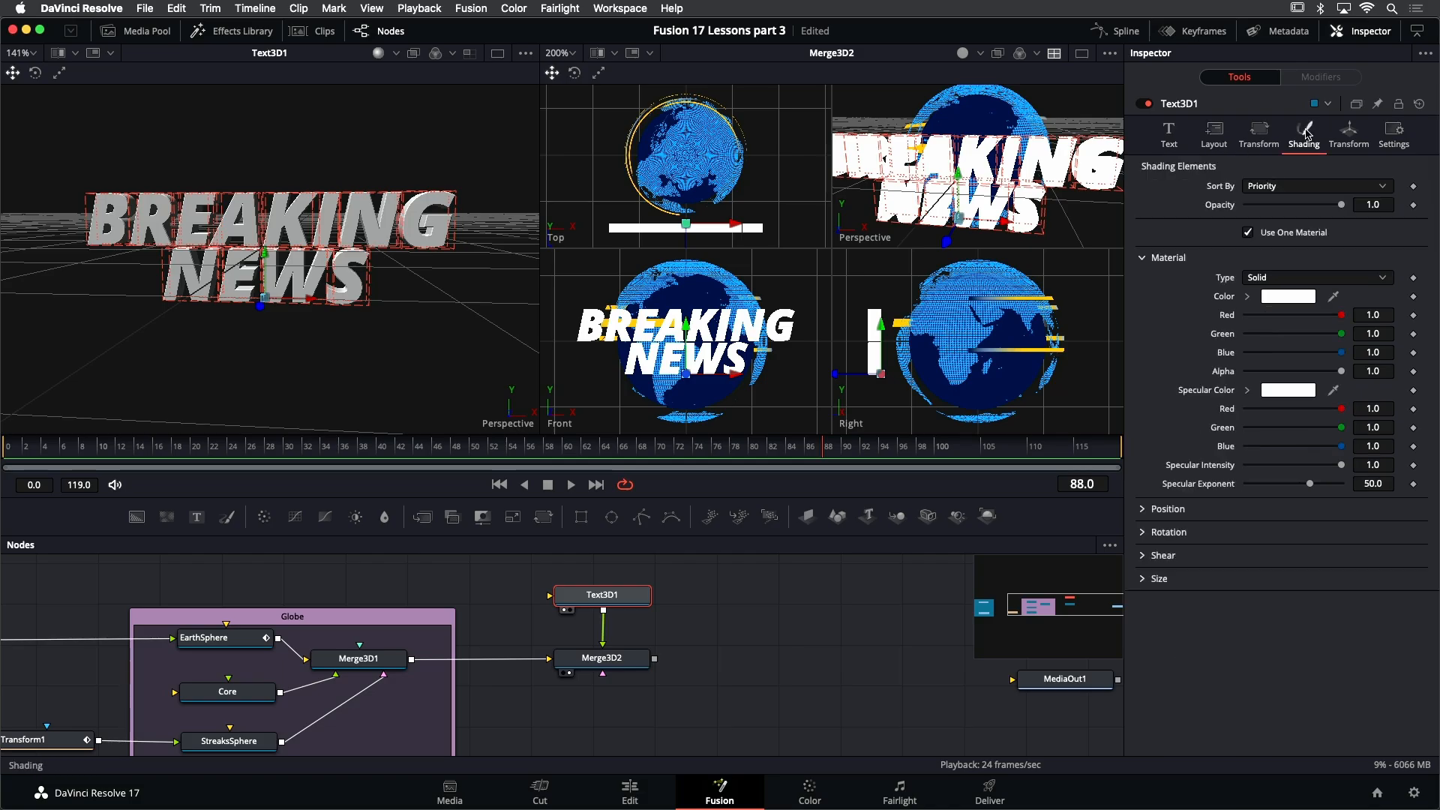
{"action": "left_click", "coordinate": [1247, 232]}
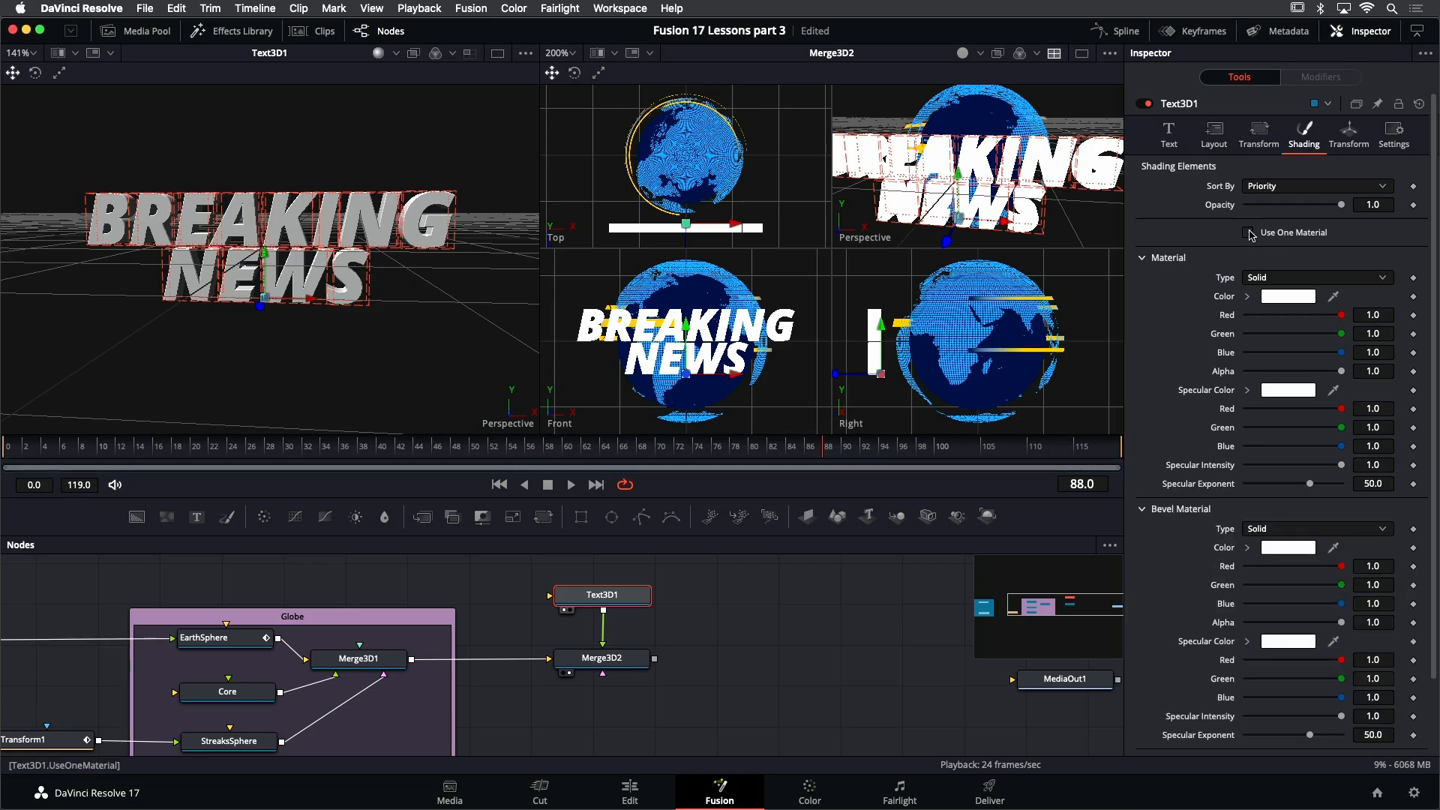
{"action": "left_click", "coordinate": [1246, 298]}
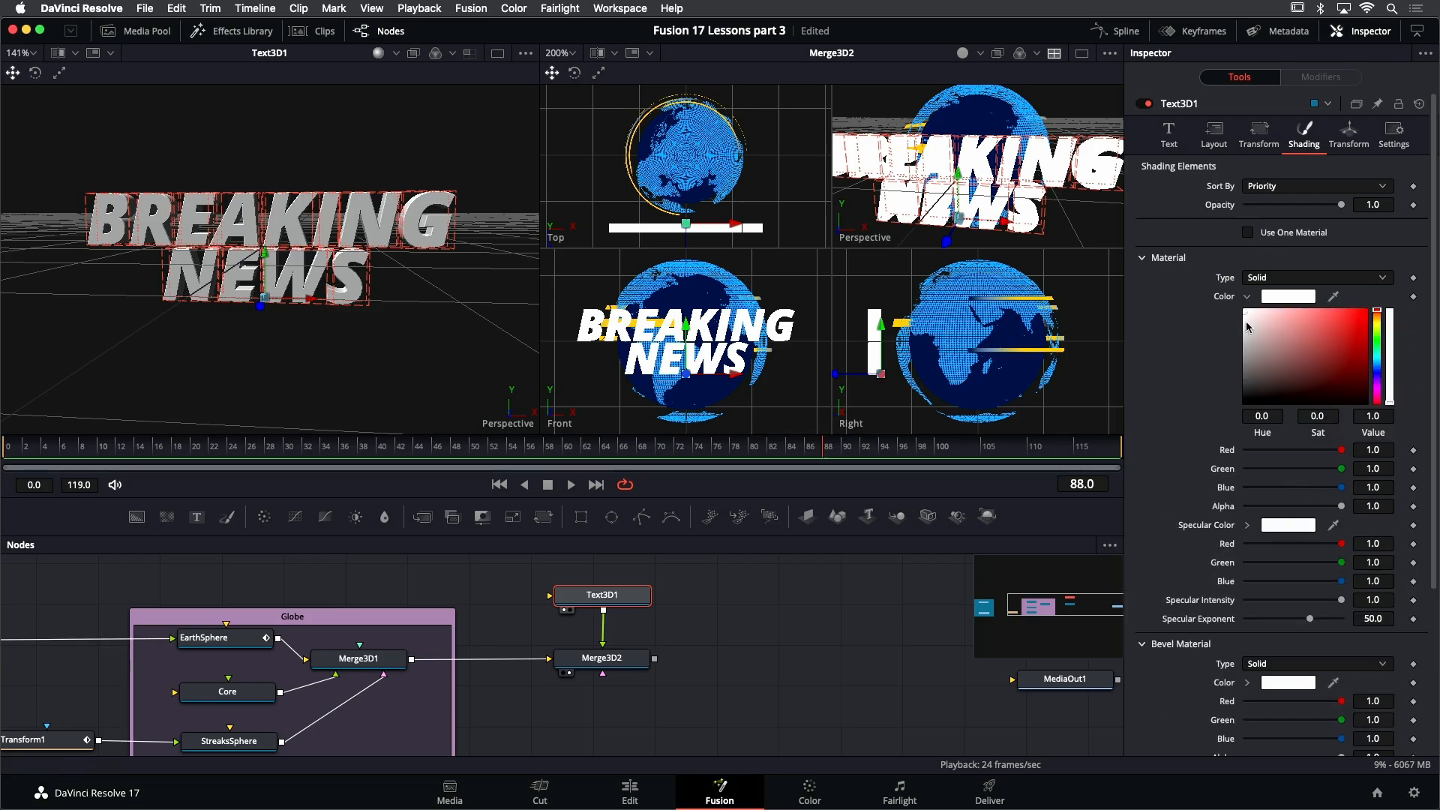
{"action": "left_click_drag", "start_coordinate": [1345, 355], "coordinate": [1374, 364]}
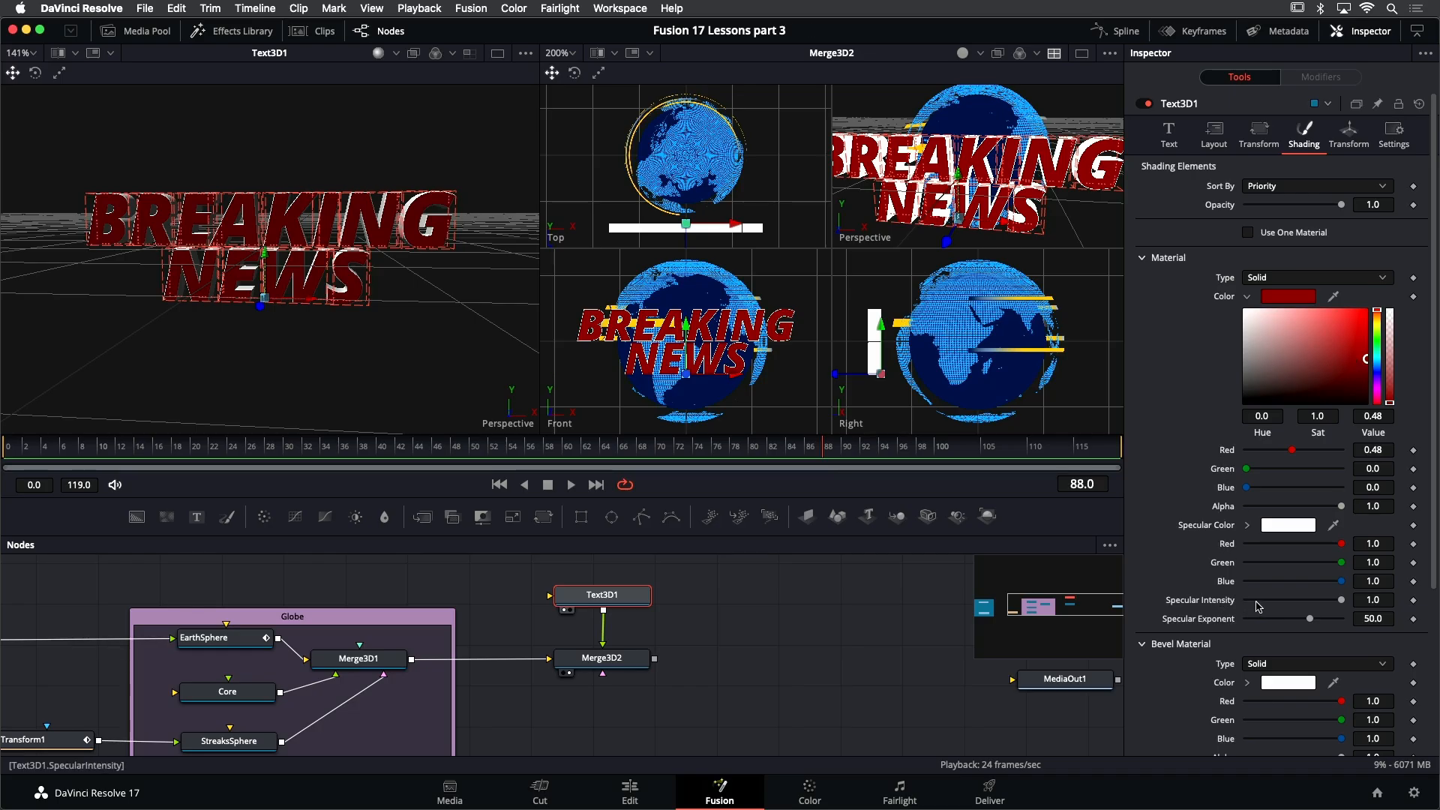
Set the main material's specular intensity to 0.449 and change the material type to Image
{"action": "left_click_drag", "start_coordinate": [1341, 600], "coordinate": [1290, 601]}
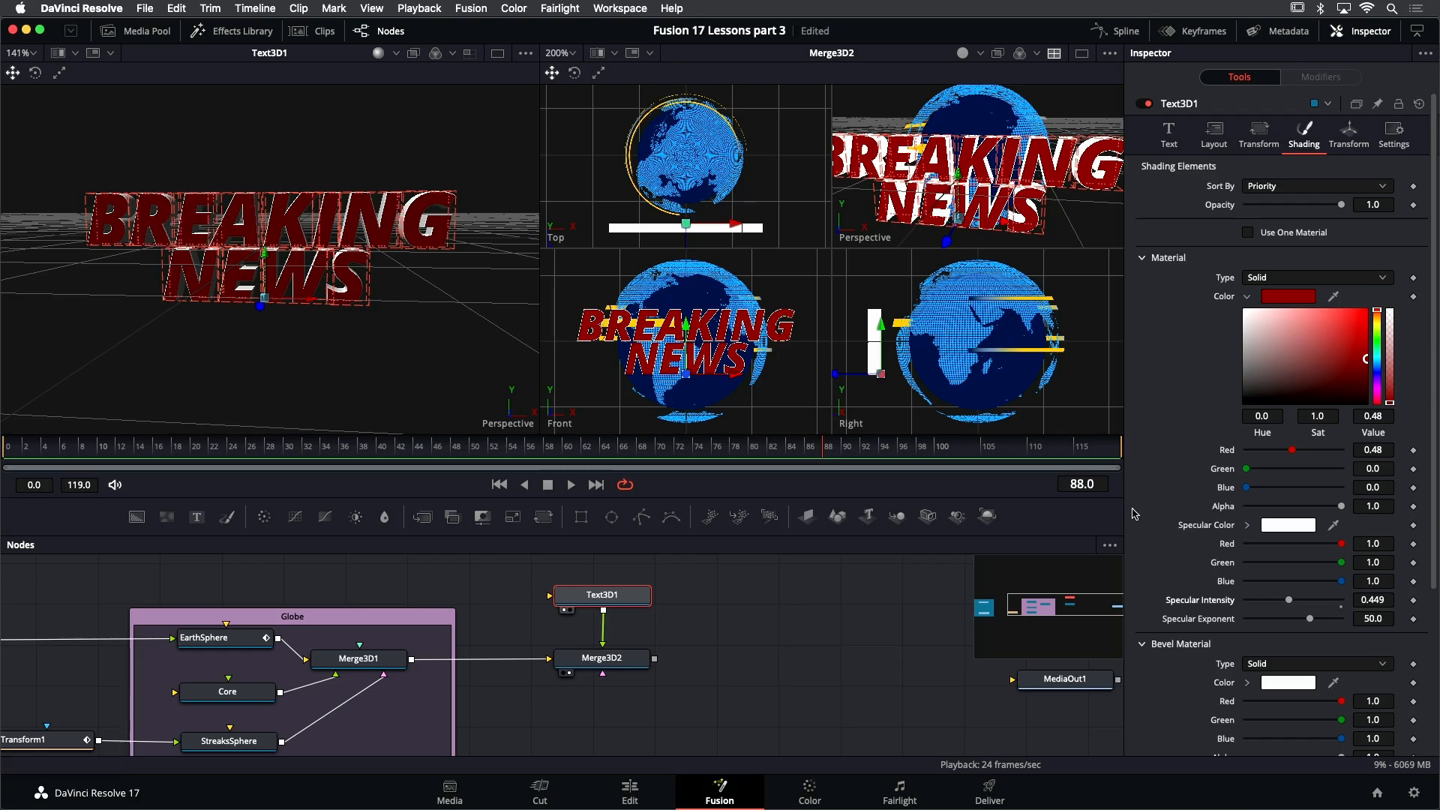
{"action": "mouse_move", "coordinate": [400, 343]}
{"action": "left_mouse_down"}
{"action": "mouse_move", "coordinate": [364, 346]}
{"action": "mouse_move", "coordinate": [448, 351]}
{"action": "mouse_move", "coordinate": [379, 334]}
{"action": "left_mouse_up"}
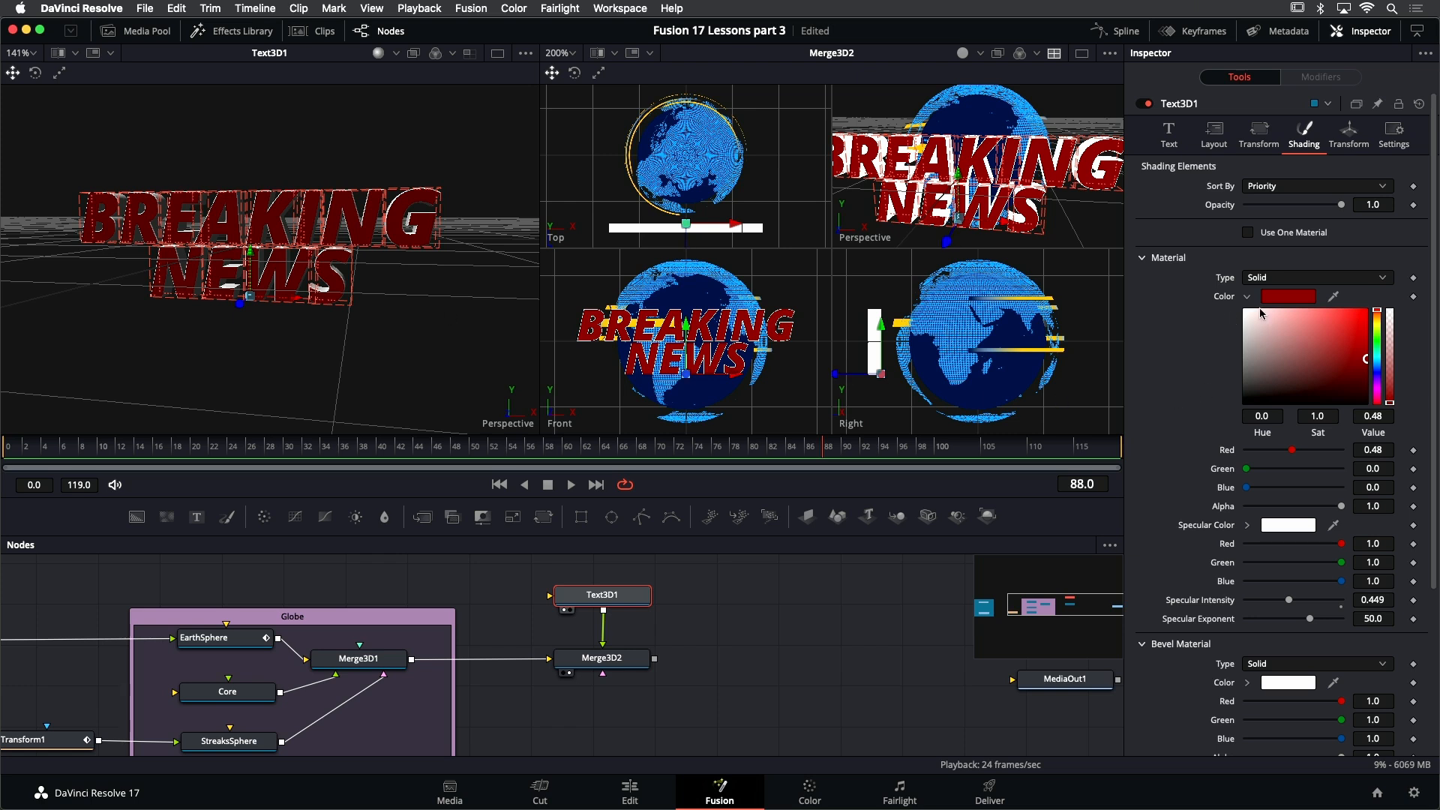
{"action": "left_click", "coordinate": [1300, 283]}
{"action": "left_click", "coordinate": [1280, 313]}
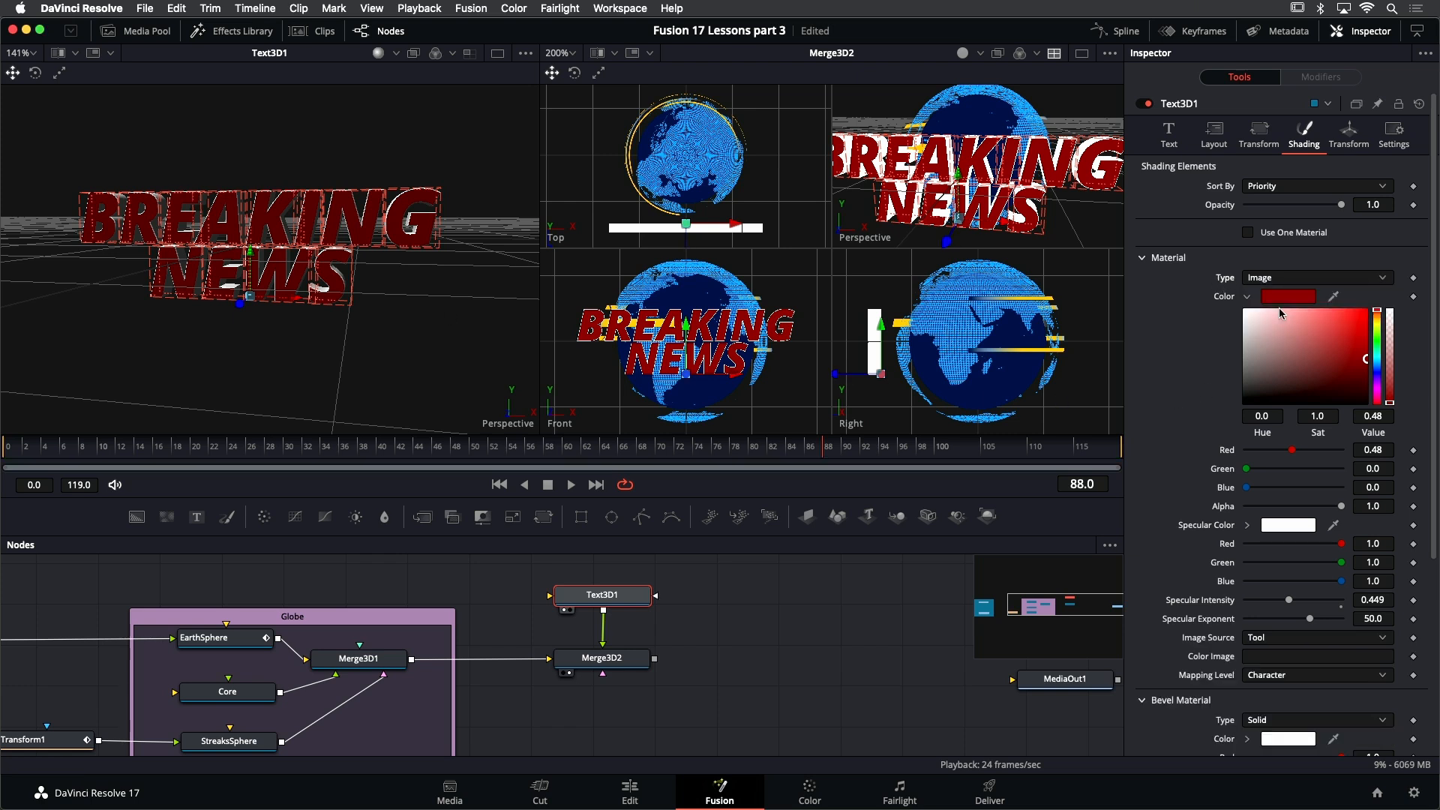
Move Text3D1 below Merge3D2 and add moon.tif from the 3D Globe bin to the node graph beneath the Streaks node
{"action": "left_click_drag", "start_coordinate": [534, 613], "coordinate": [709, 686]}
{"action": "left_click_drag", "start_coordinate": [271, 689], "coordinate": [479, 689]}
{"action": "left_click", "coordinate": [146, 33]}
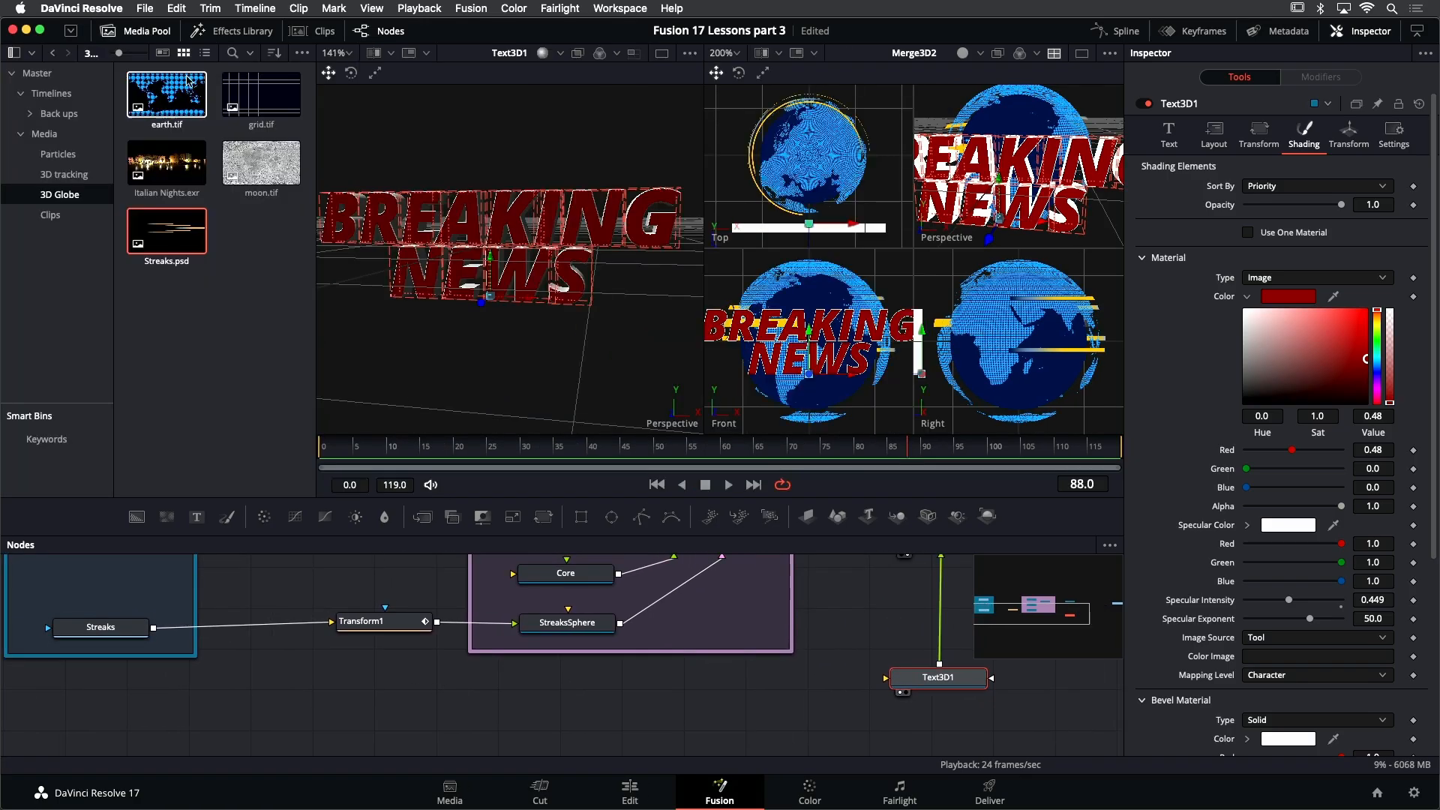
{"action": "left_click_drag", "start_coordinate": [264, 165], "coordinate": [99, 708]}
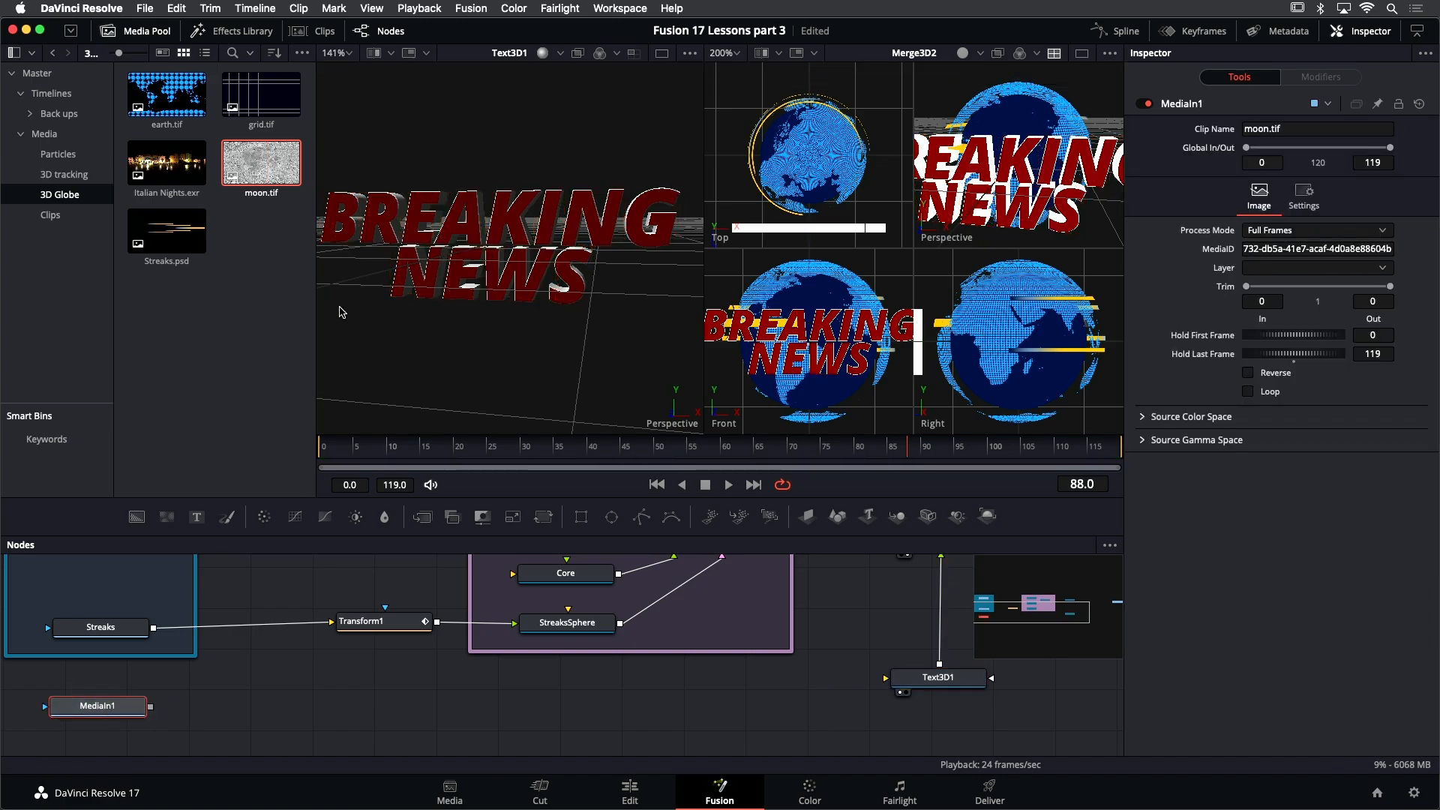
{"action": "left_click", "coordinate": [139, 30]}
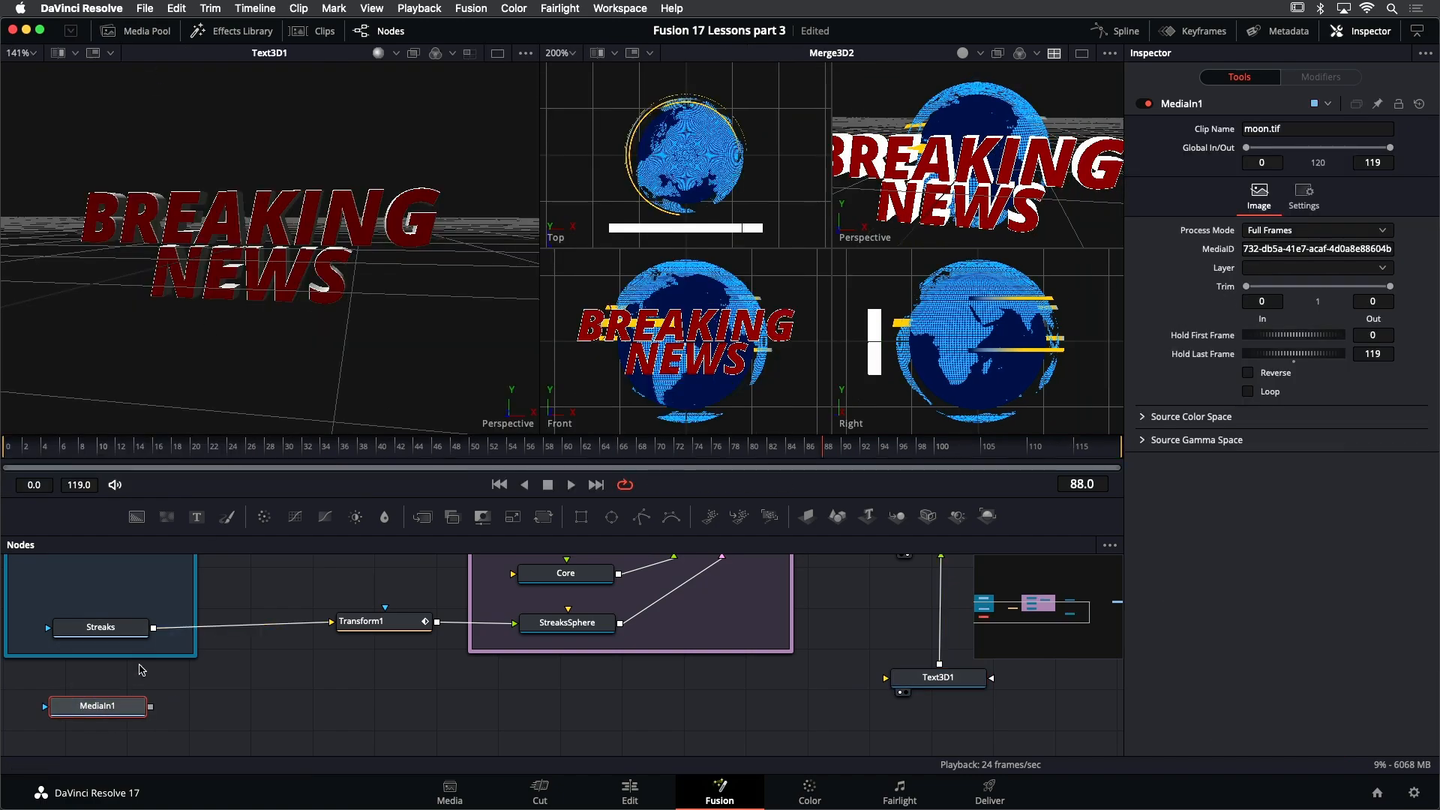
Rename the moon.tif node as texture, connect it to Text3D1 as the main material's colour image, and align it under Streaks
{"action": "key", "text": "F2"}
{"action": "type", "text": "texture"}
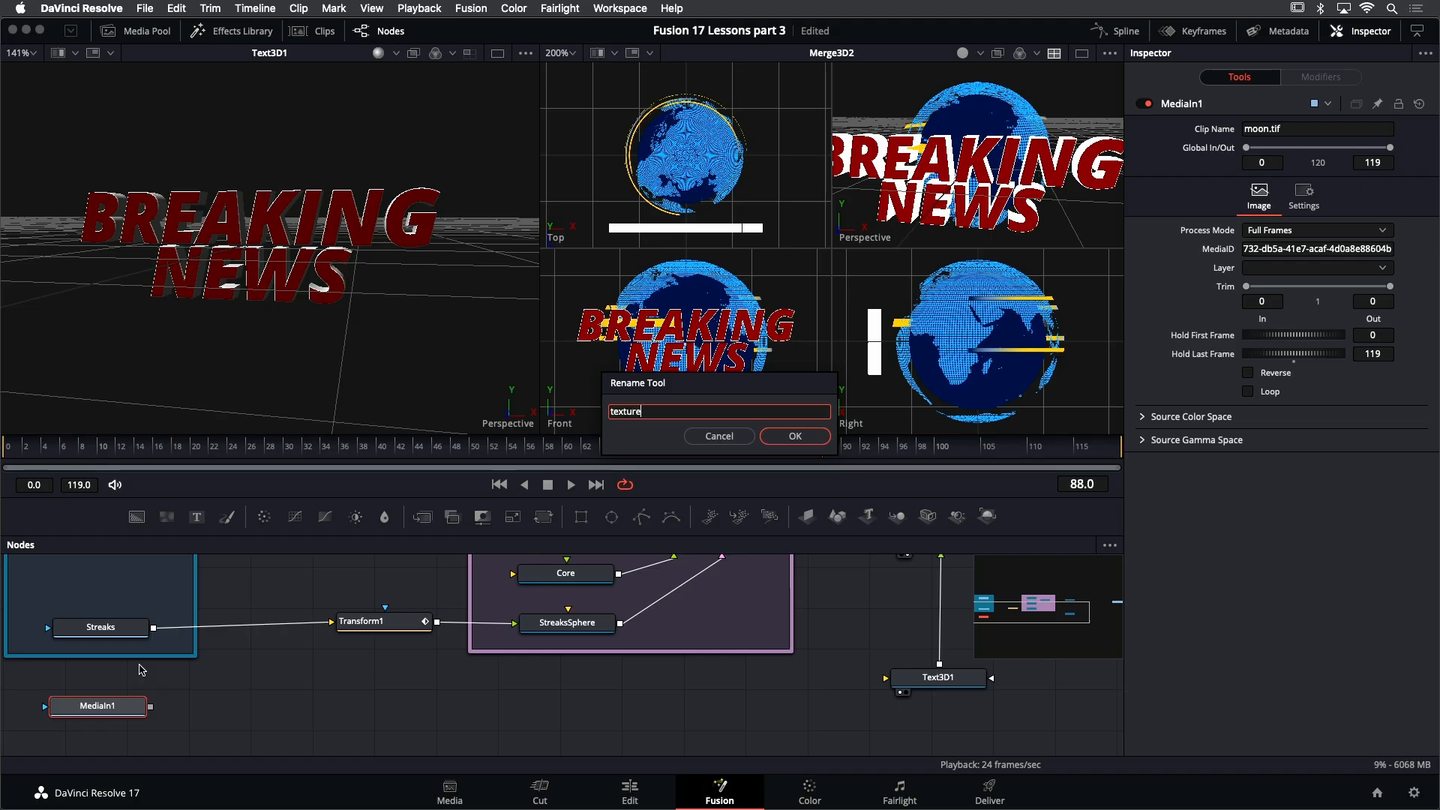
{"action": "key", "text": "Return"}
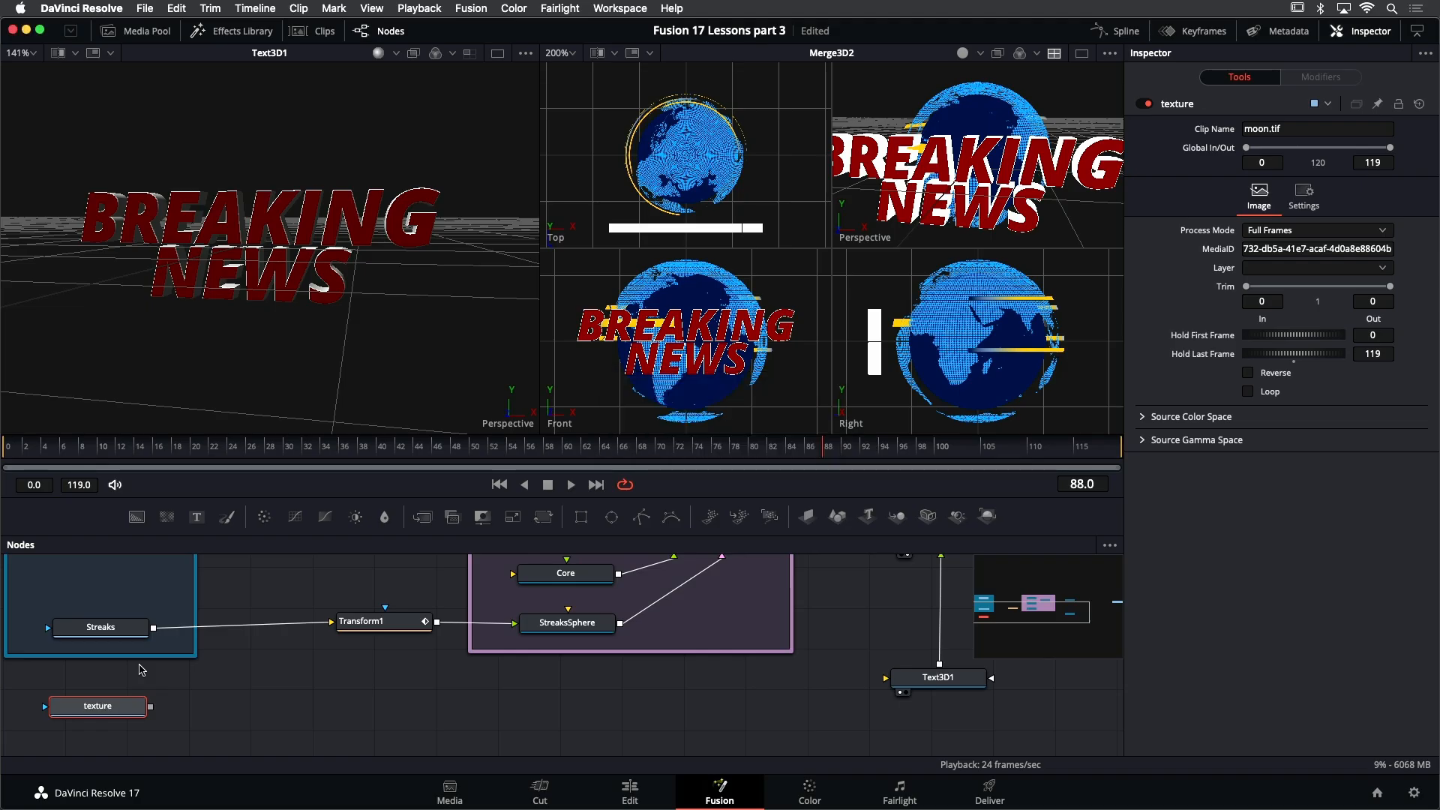
{"action": "left_click", "coordinate": [145, 672]}
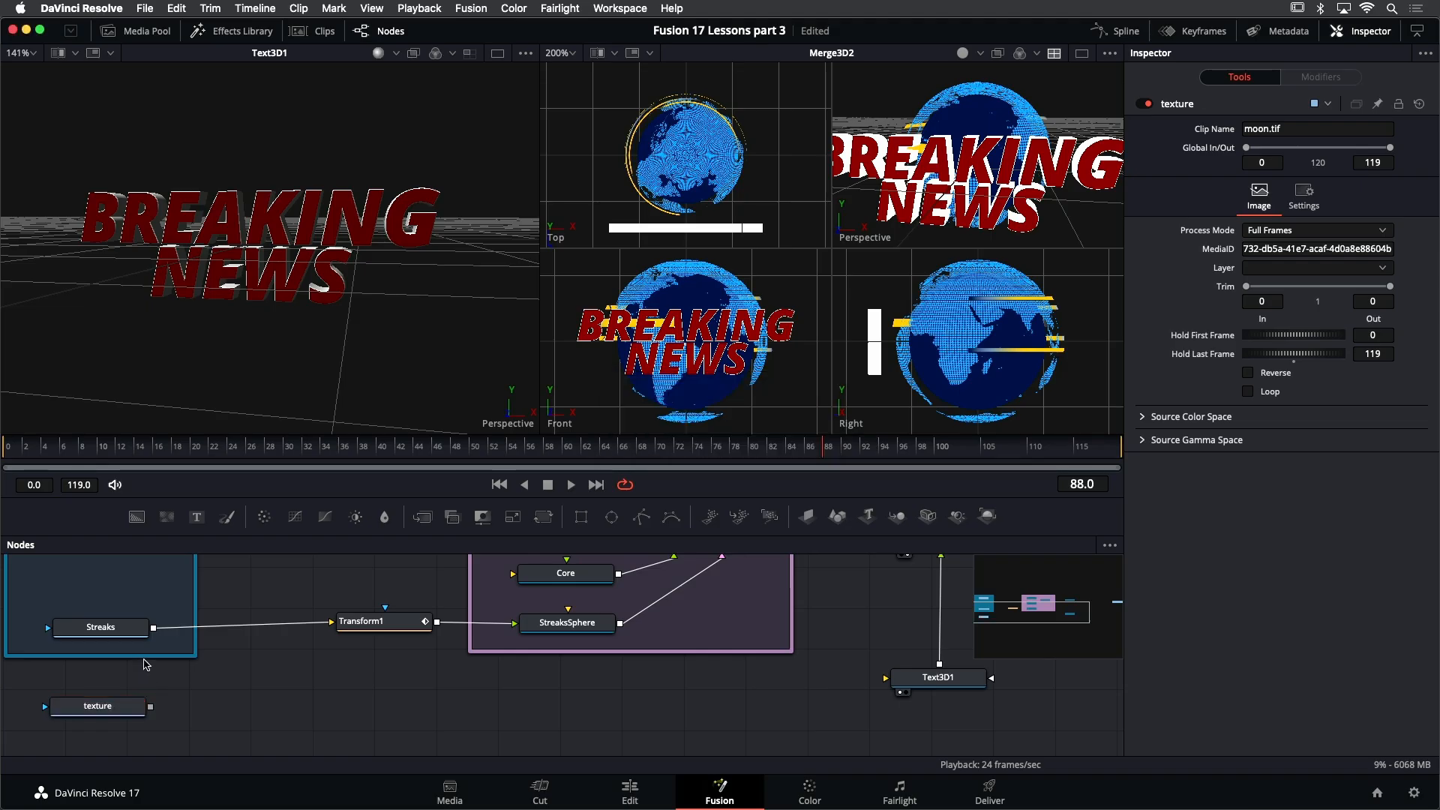
{"action": "mouse_move", "coordinate": [145, 659]}
{"action": "left_mouse_down"}
{"action": "mouse_move", "coordinate": [161, 759]}
{"action": "mouse_move", "coordinate": [239, 724]}
{"action": "mouse_move", "coordinate": [825, 712]}
{"action": "mouse_move", "coordinate": [927, 684]}
{"action": "left_mouse_up"}
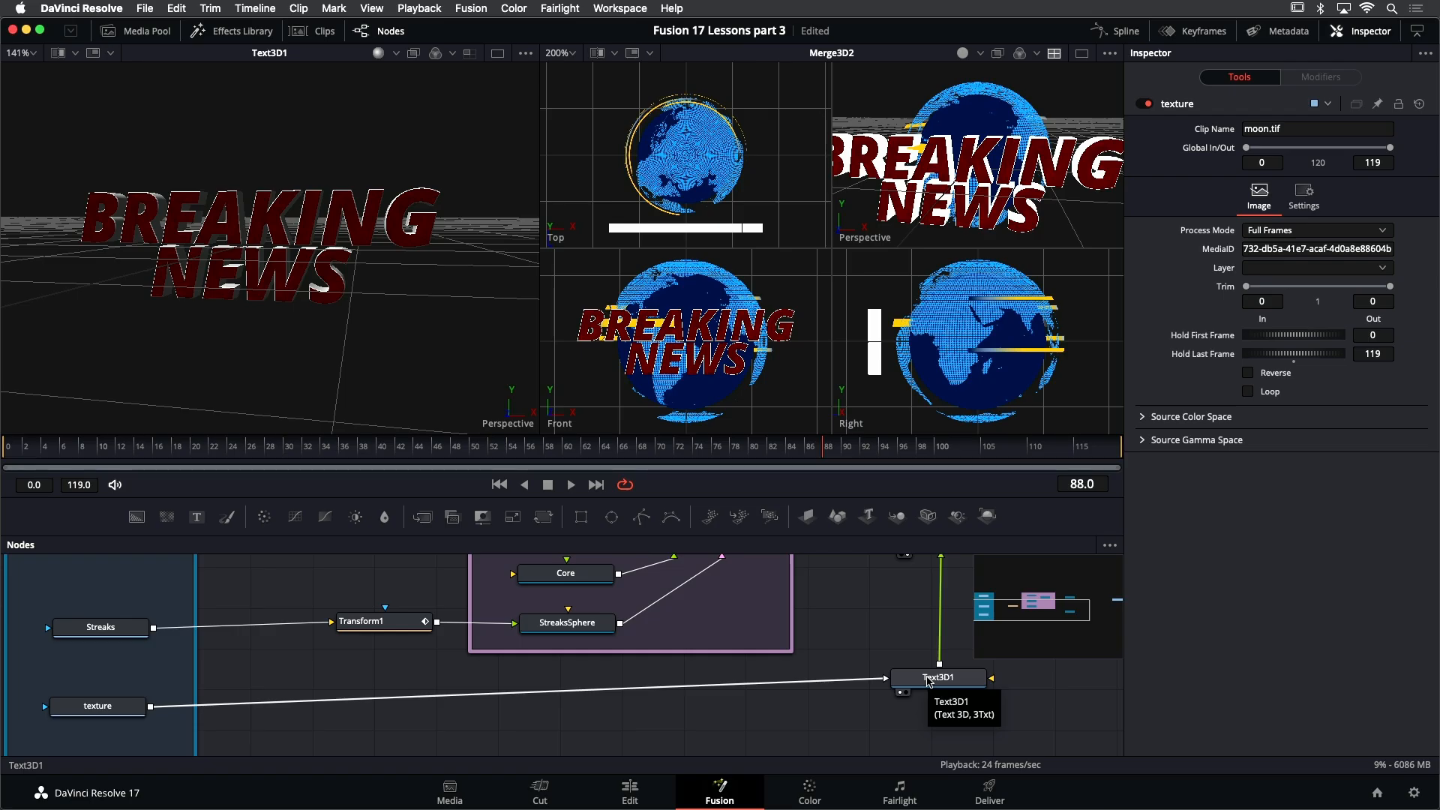
{"action": "left_click_drag", "start_coordinate": [119, 714], "coordinate": [124, 702]}
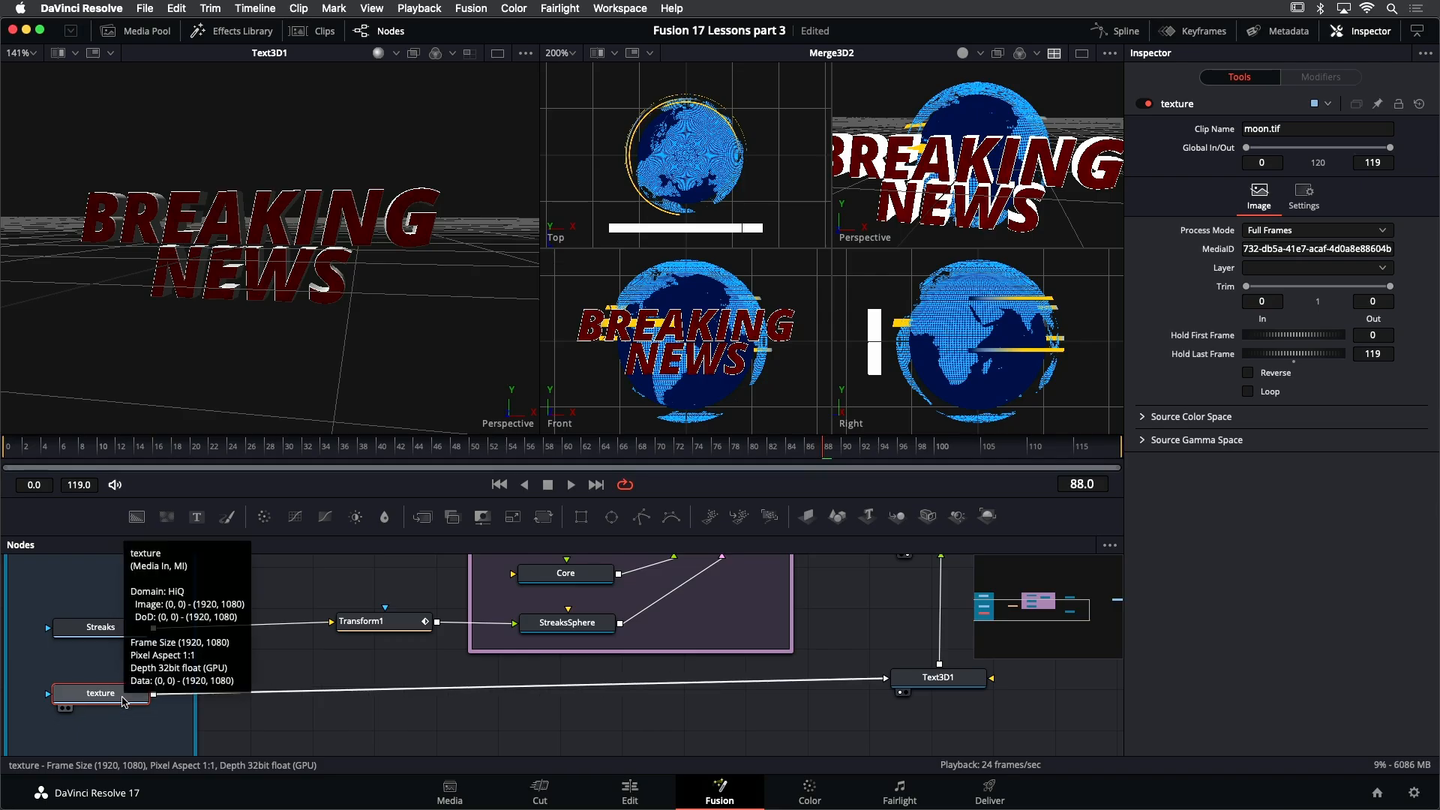
Try a Brightness/Contrast node after texture with gain 1.83 and gamma 0.28, and delete it
{"action": "key", "text": "shift+space"}
{"action": "type", "text": "bc"}
{"action": "key", "text": "Return"}
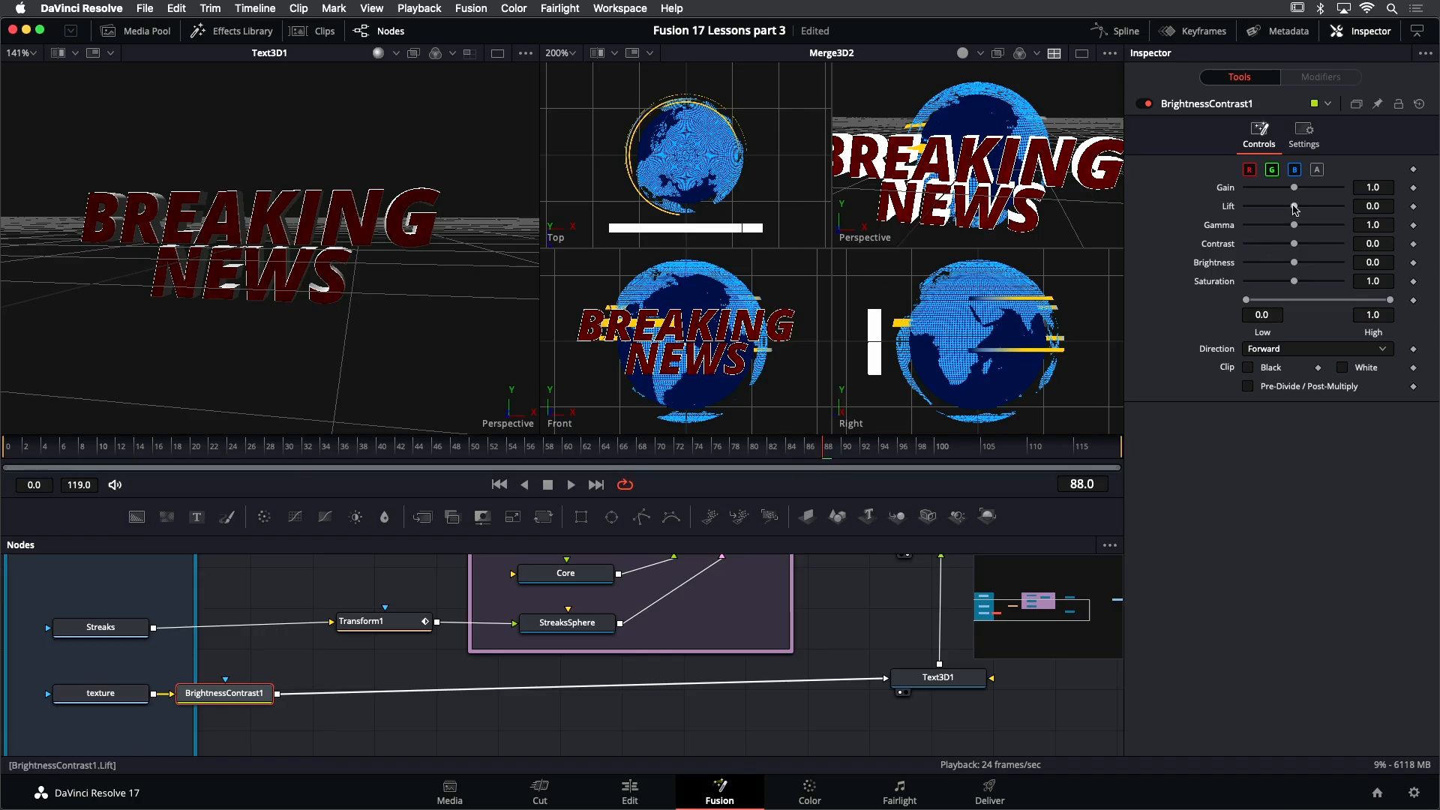
{"action": "mouse_move", "coordinate": [1295, 191]}
{"action": "left_mouse_down"}
{"action": "mouse_move", "coordinate": [1290, 227]}
{"action": "mouse_move", "coordinate": [1260, 226]}
{"action": "mouse_move", "coordinate": [1304, 195]}
{"action": "left_mouse_up"}
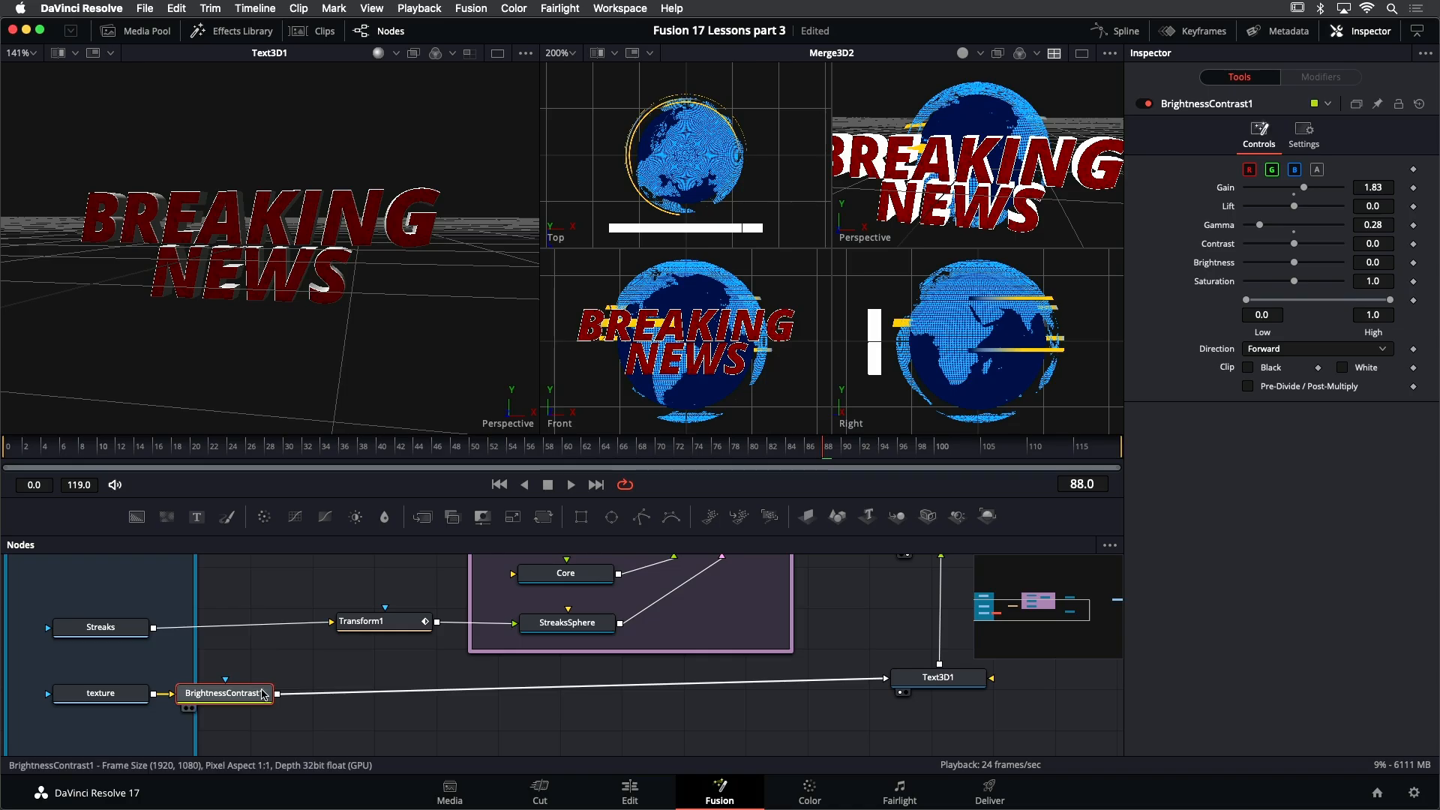
{"action": "key", "text": "Delete"}
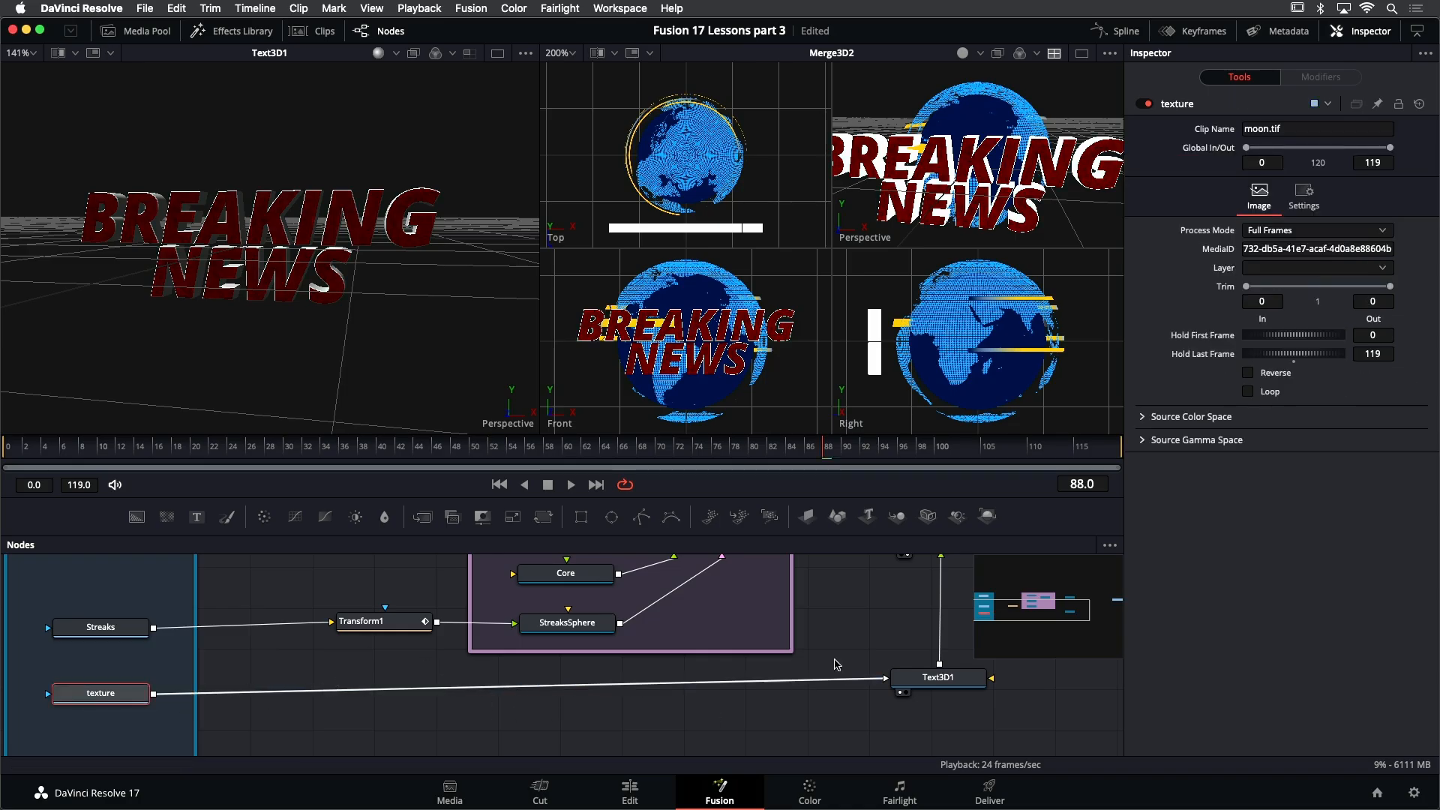
Insert a Bender 3D node between Text3D1 and Merge3D2
{"action": "left_click_drag", "start_coordinate": [869, 626], "coordinate": [749, 655]}
{"action": "scroll", "coordinate": [750, 655], "scroll_direction": "right", "scroll_amount": 5}
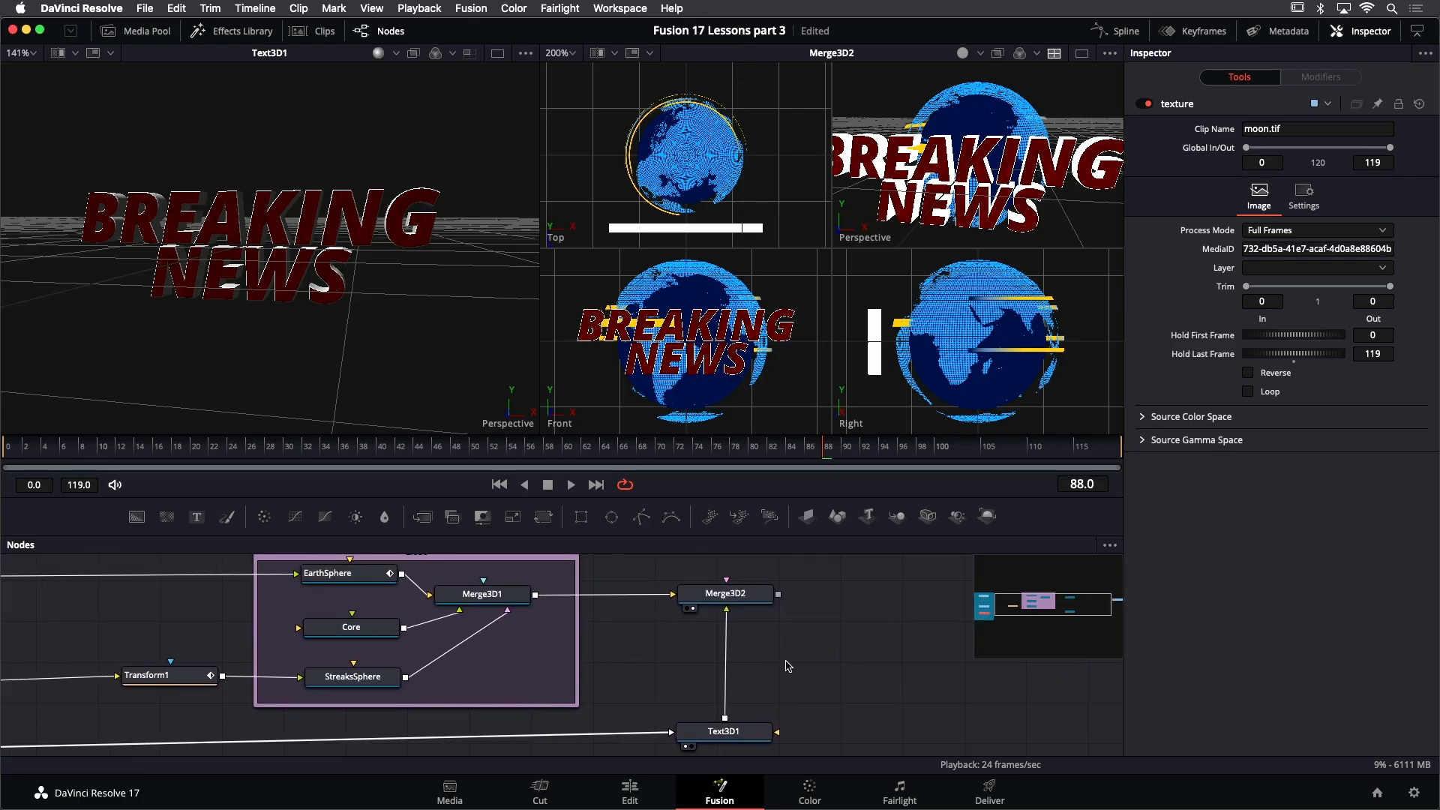
{"action": "left_click_drag", "start_coordinate": [390, 309], "coordinate": [401, 341]}
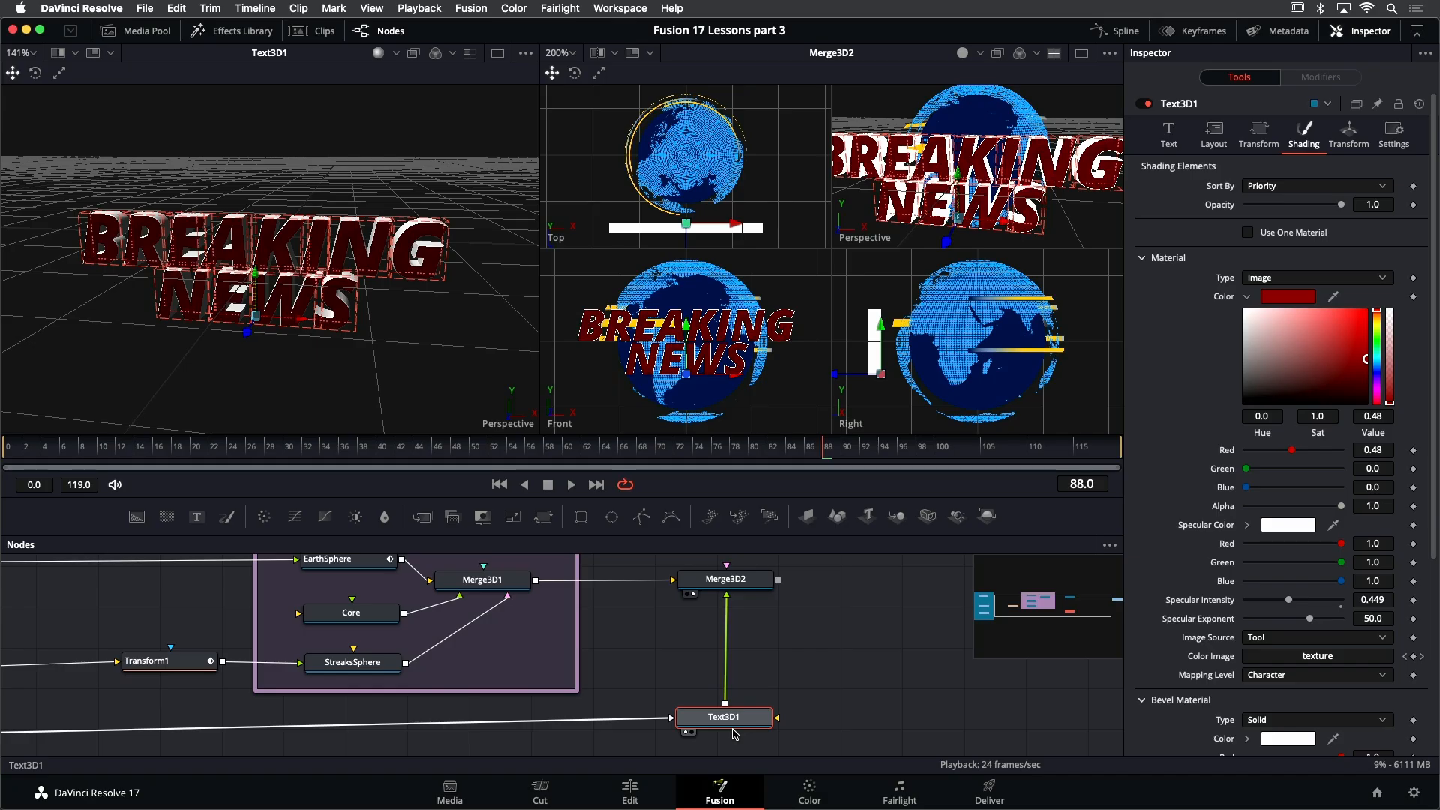
{"action": "key", "text": "shift+space"}
{"action": "type", "text": "bc"}
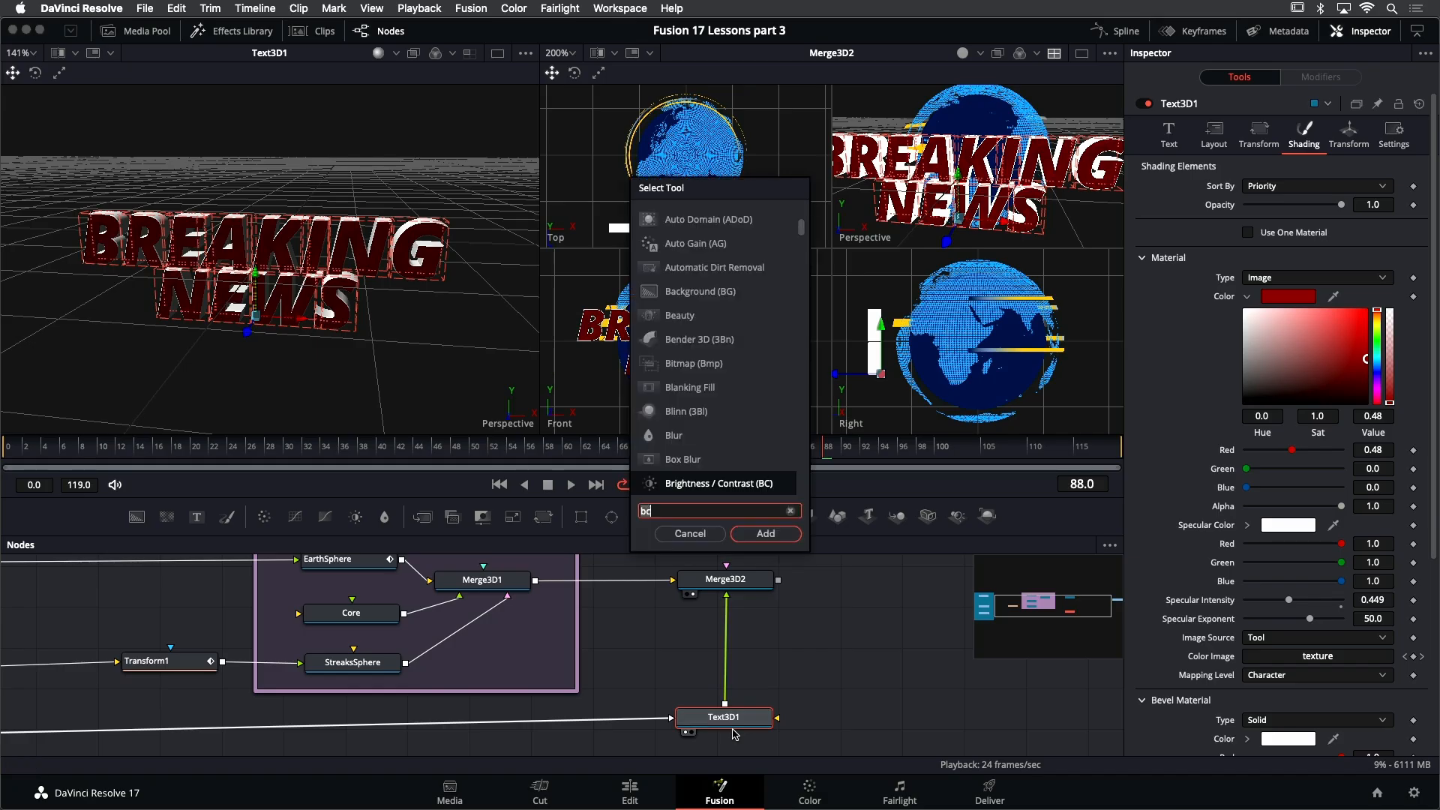
{"action": "key", "text": "BackSpace"}
{"action": "type", "text": "en"}
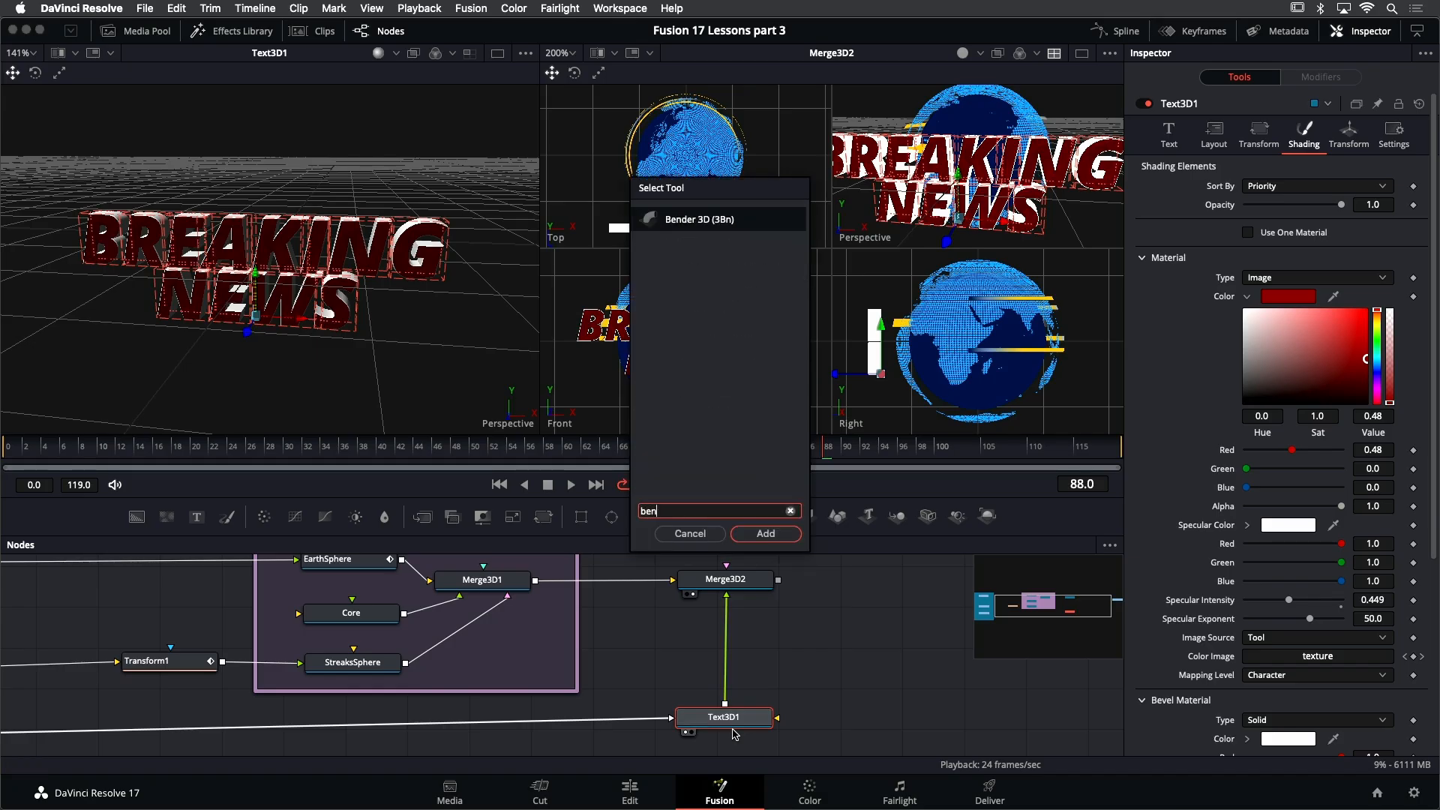
{"action": "key", "text": "Return"}
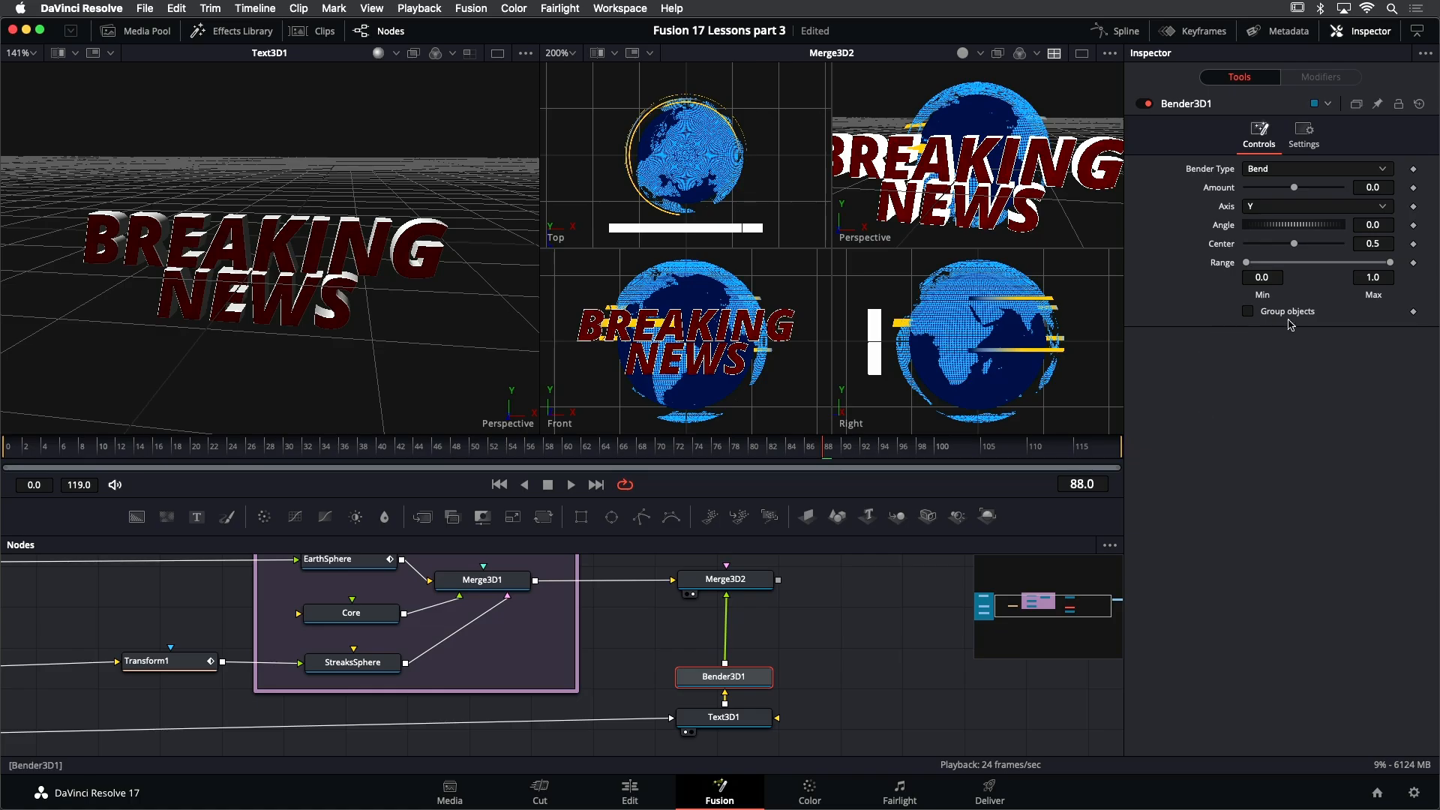
Show Bender3D1 in the viewer in place of Text3D1, turn on Group objects and set the bend angle to 90
{"action": "mouse_move", "coordinate": [1293, 187]}
{"action": "left_mouse_down"}
{"action": "mouse_move", "coordinate": [1272, 192]}
{"action": "mouse_move", "coordinate": [1286, 189]}
{"action": "left_mouse_up"}
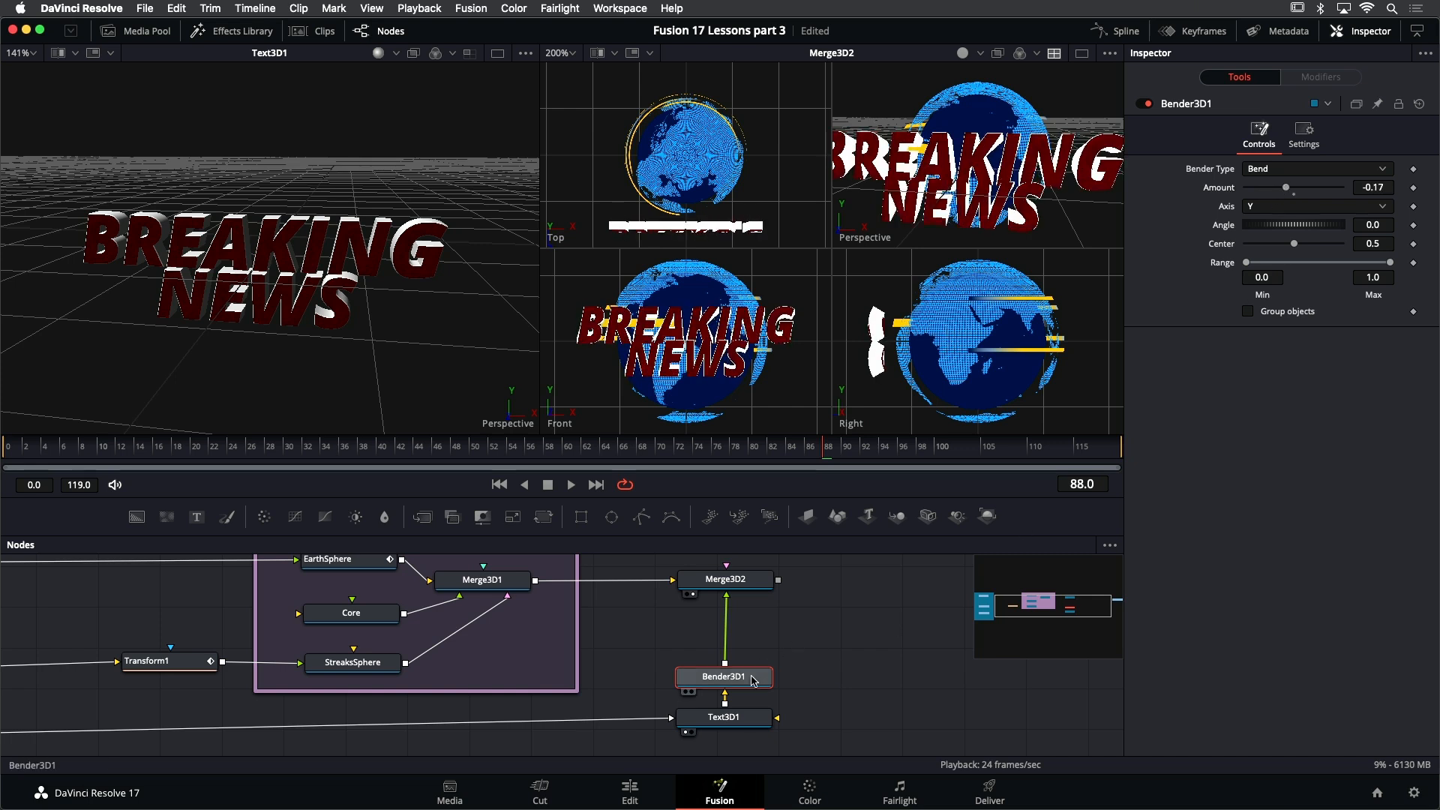
{"action": "key", "text": "1"}
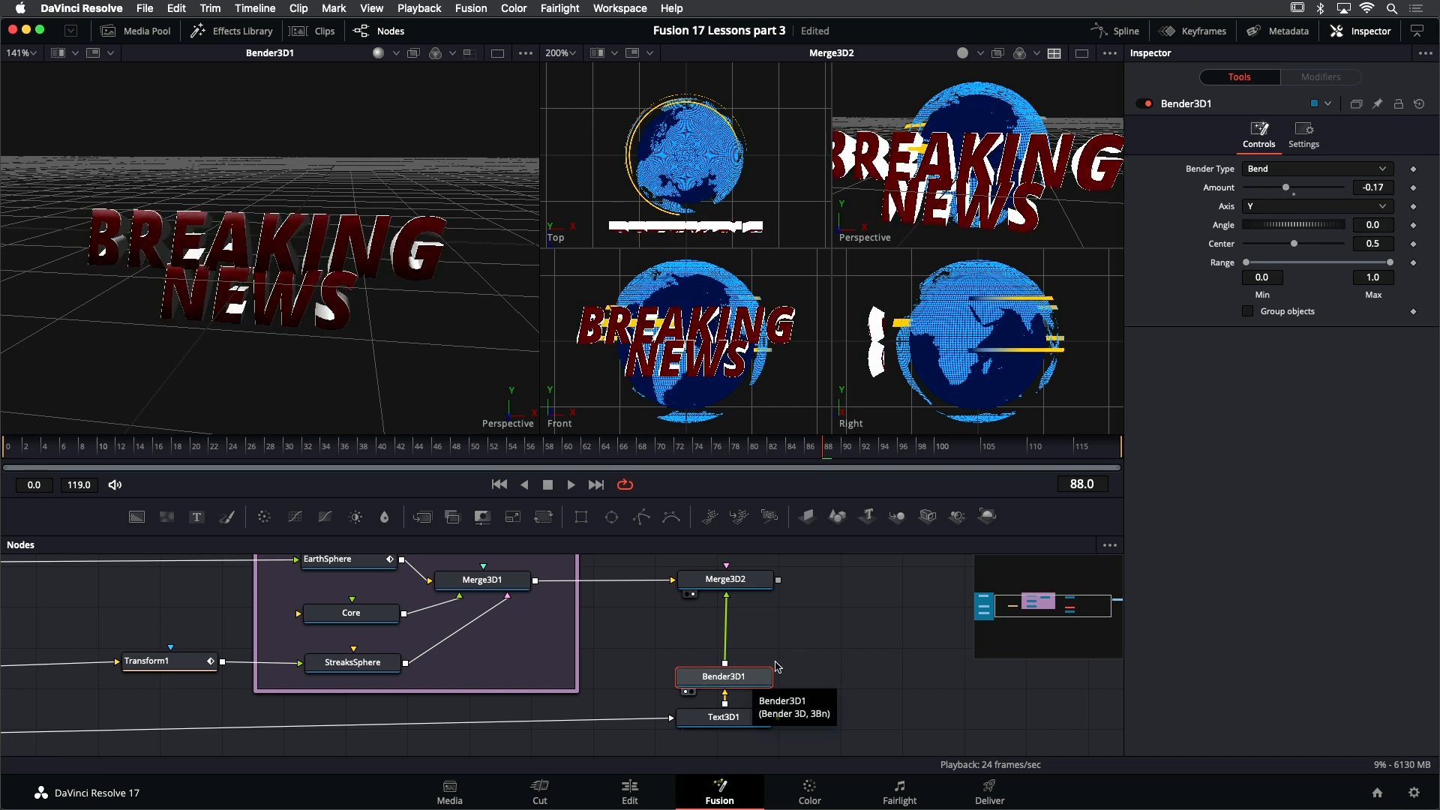
{"action": "mouse_move", "coordinate": [1286, 187]}
{"action": "left_mouse_down"}
{"action": "mouse_move", "coordinate": [1304, 193]}
{"action": "mouse_move", "coordinate": [1296, 203]}
{"action": "left_mouse_up"}
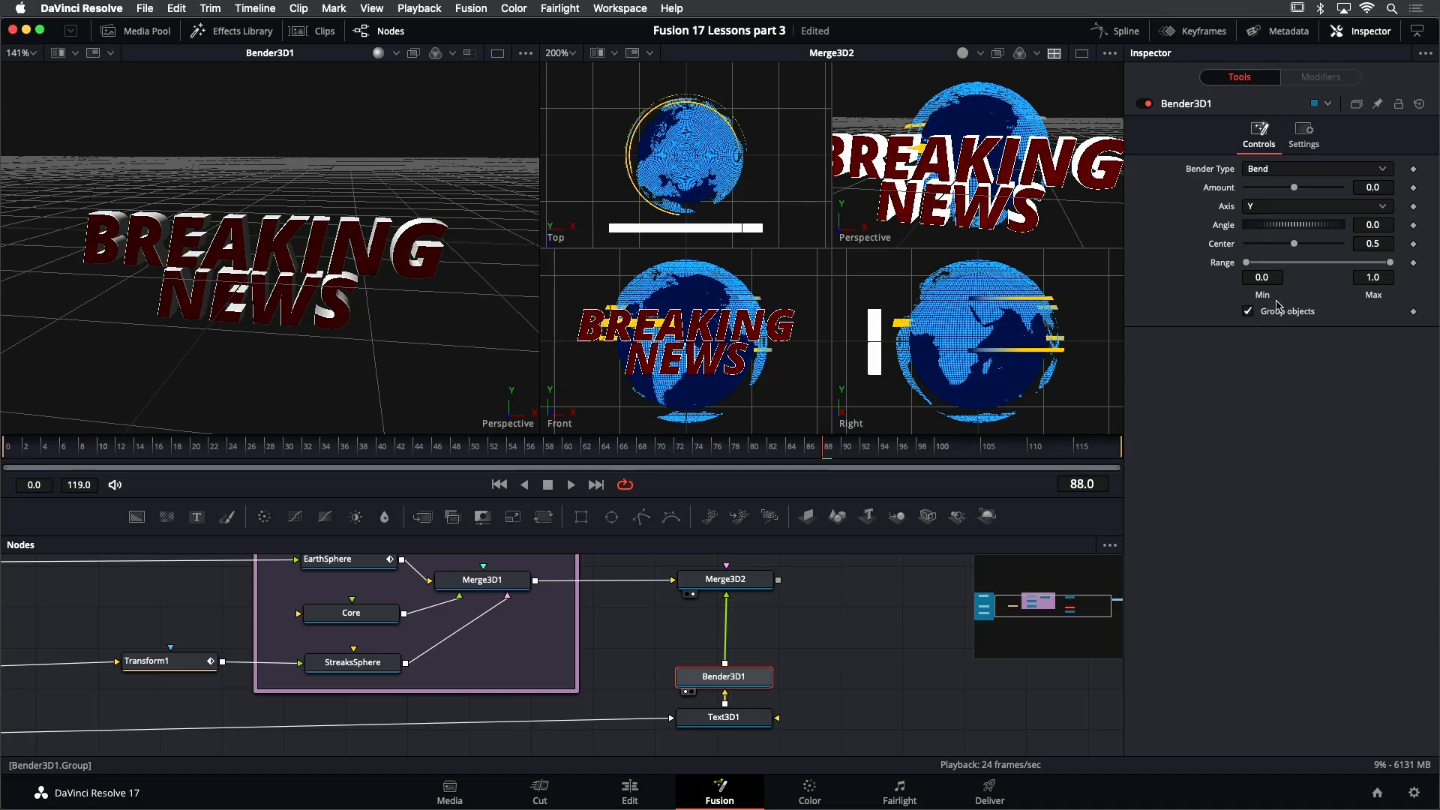
{"action": "left_click", "coordinate": [1360, 226]}
{"action": "type", "text": "90"}
{"action": "key", "text": "Tab"}
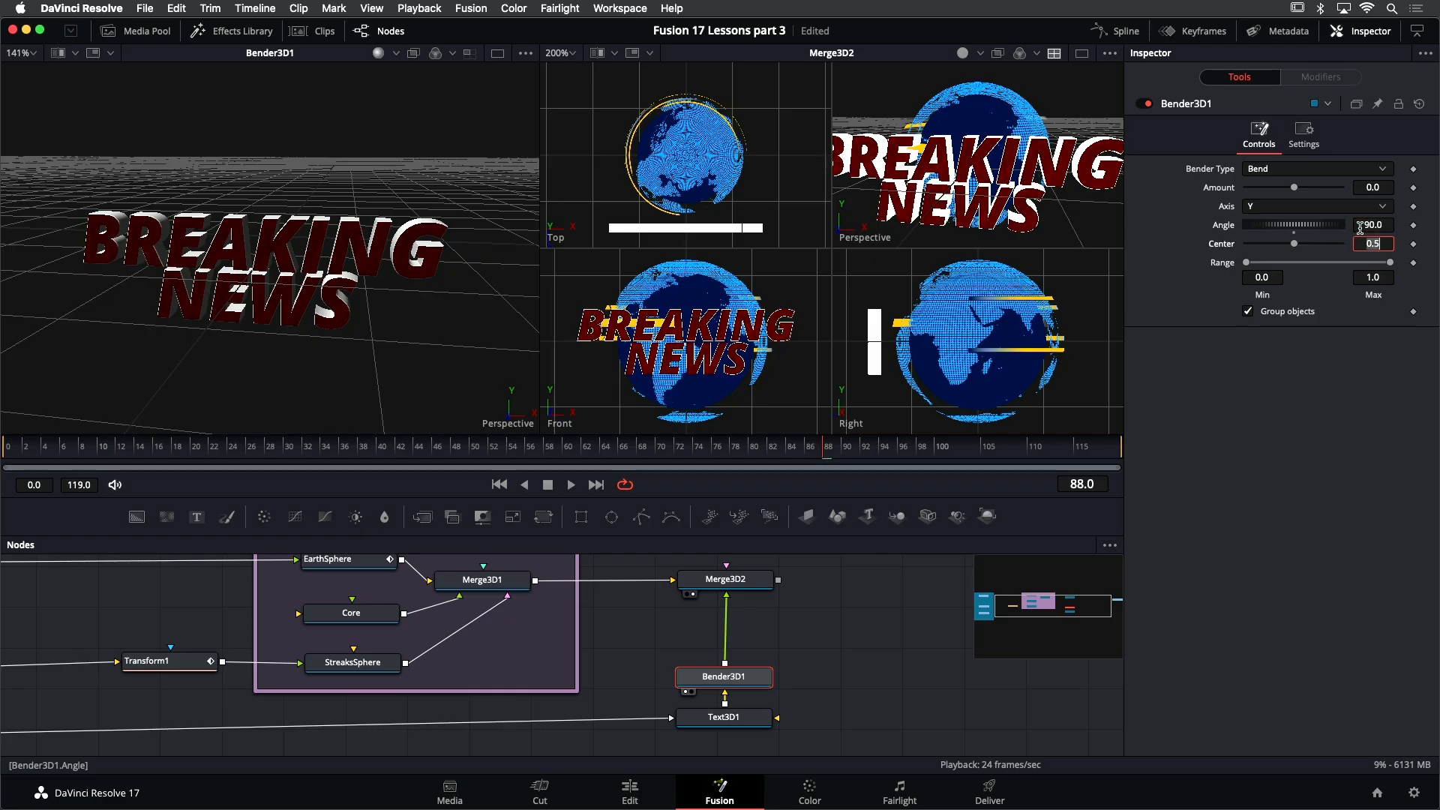
Set the bend axis to X and curve the title with a bend amount of -0.16
{"action": "left_click", "coordinate": [1281, 208]}
{"action": "left_click", "coordinate": [1281, 225]}
{"action": "left_click_drag", "start_coordinate": [1294, 188], "coordinate": [1283, 193]}
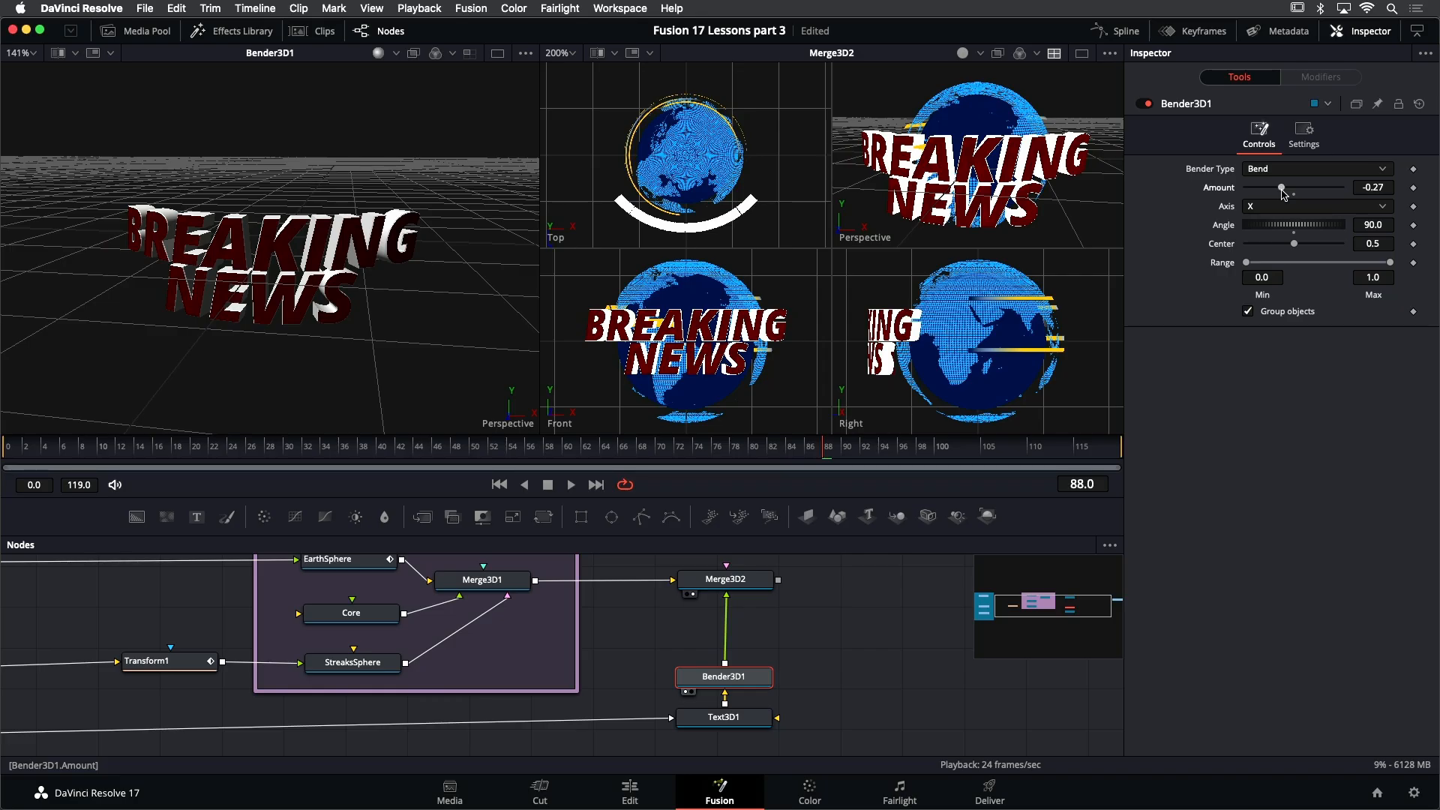
{"action": "left_click_drag", "start_coordinate": [424, 351], "coordinate": [445, 321]}
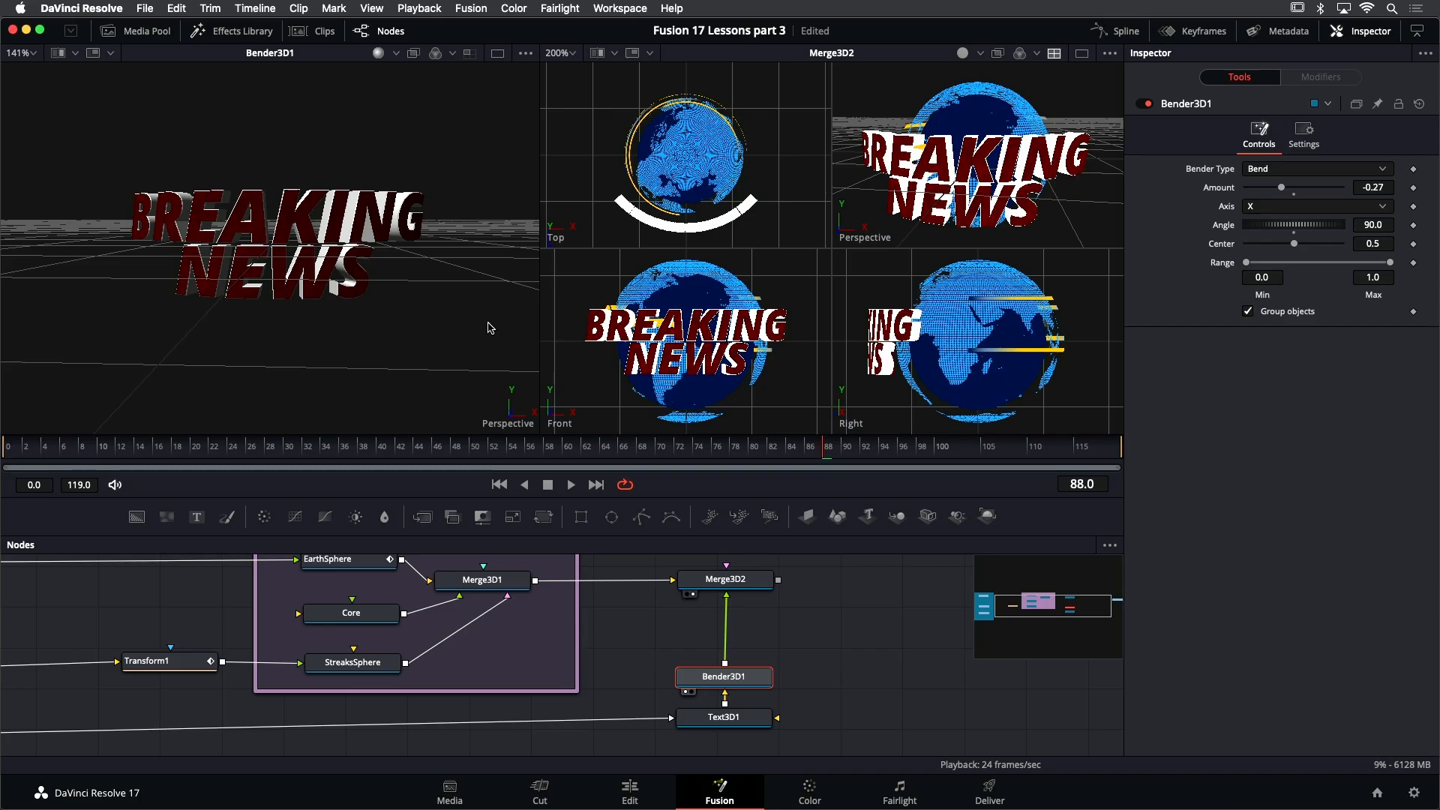
{"action": "left_click_drag", "start_coordinate": [1282, 188], "coordinate": [1289, 188]}
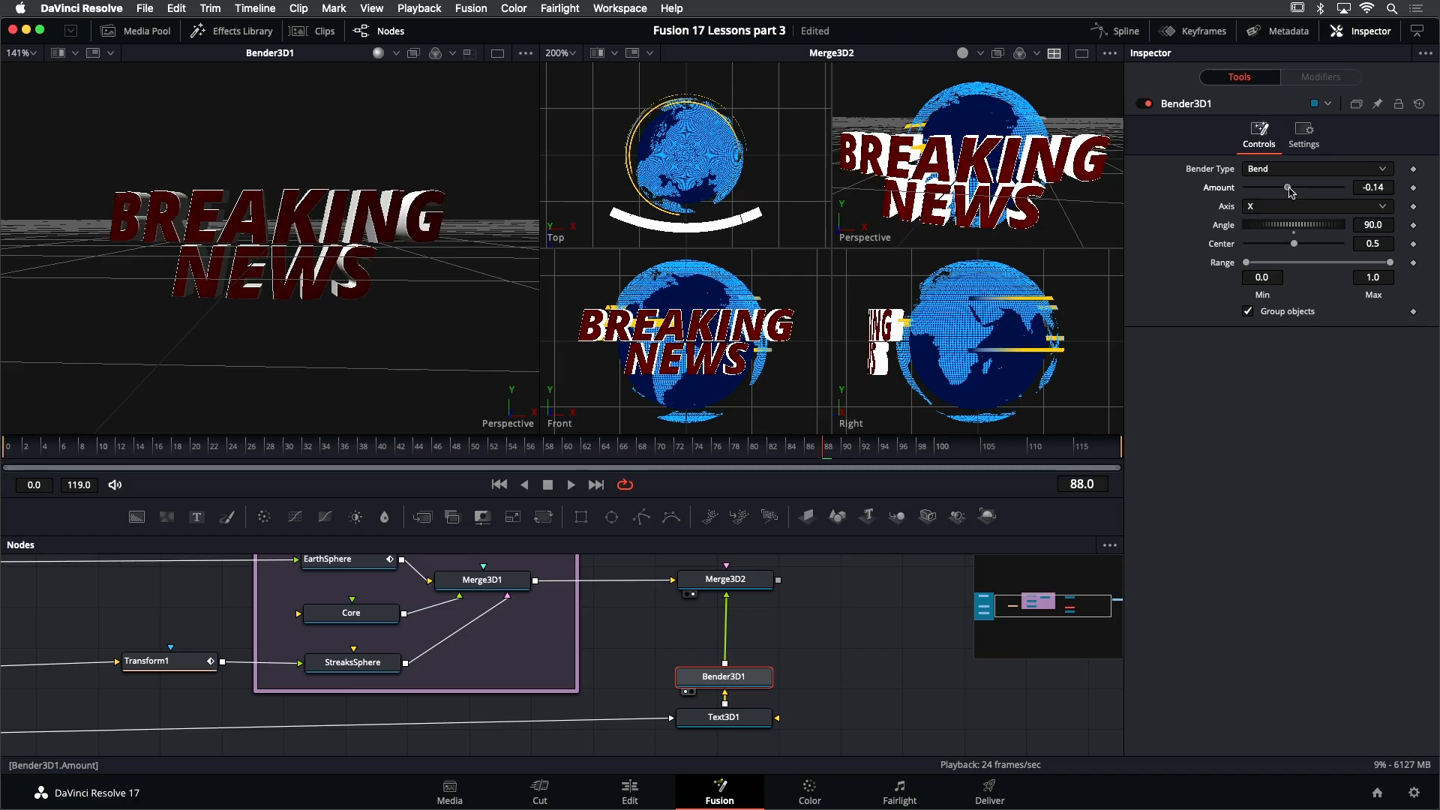
{"action": "left_click_drag", "start_coordinate": [1289, 189], "coordinate": [1288, 188]}
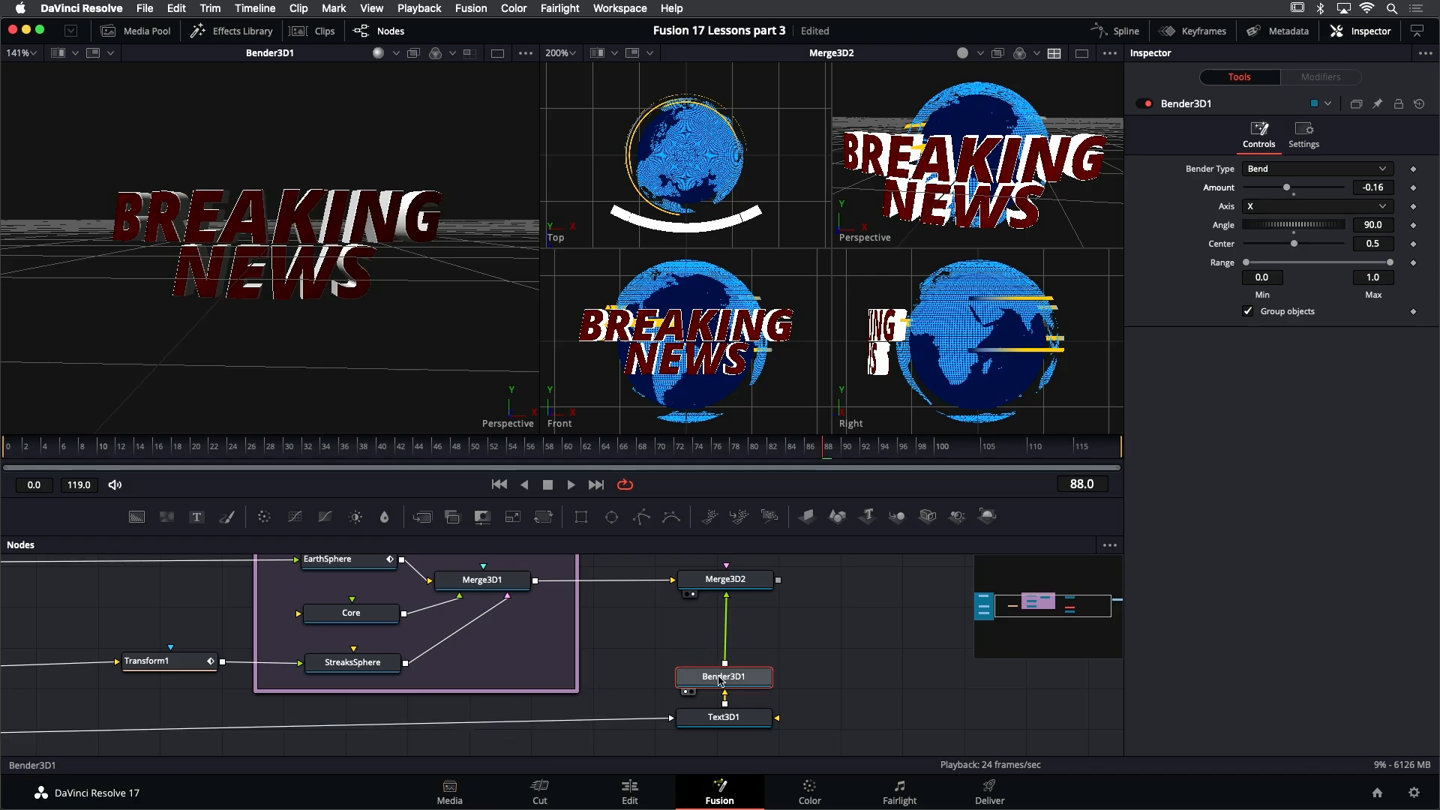
Try rotating Text3D1's whole layout about Y to -13.0
{"action": "left_click", "coordinate": [721, 718]}
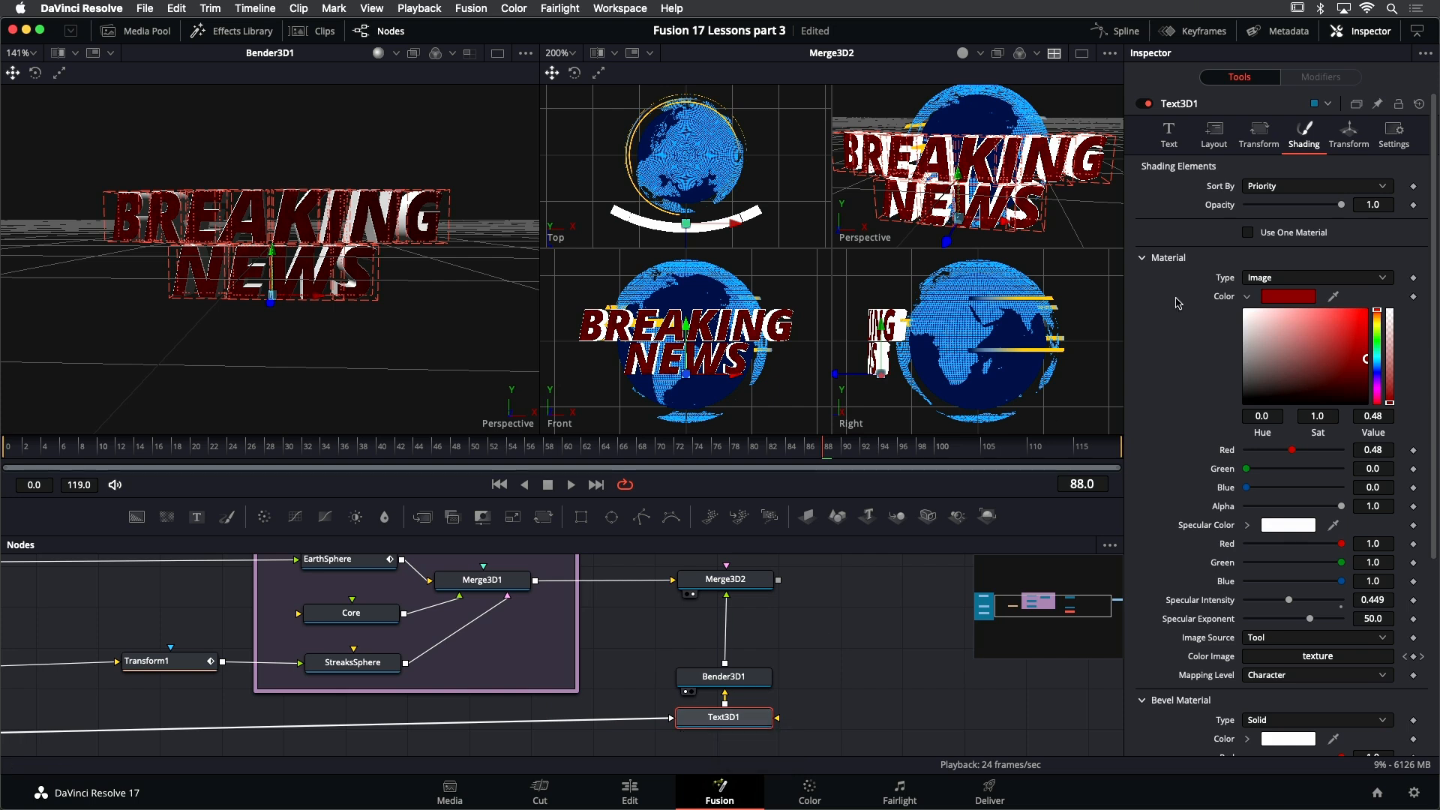
{"action": "left_click", "coordinate": [1220, 142]}
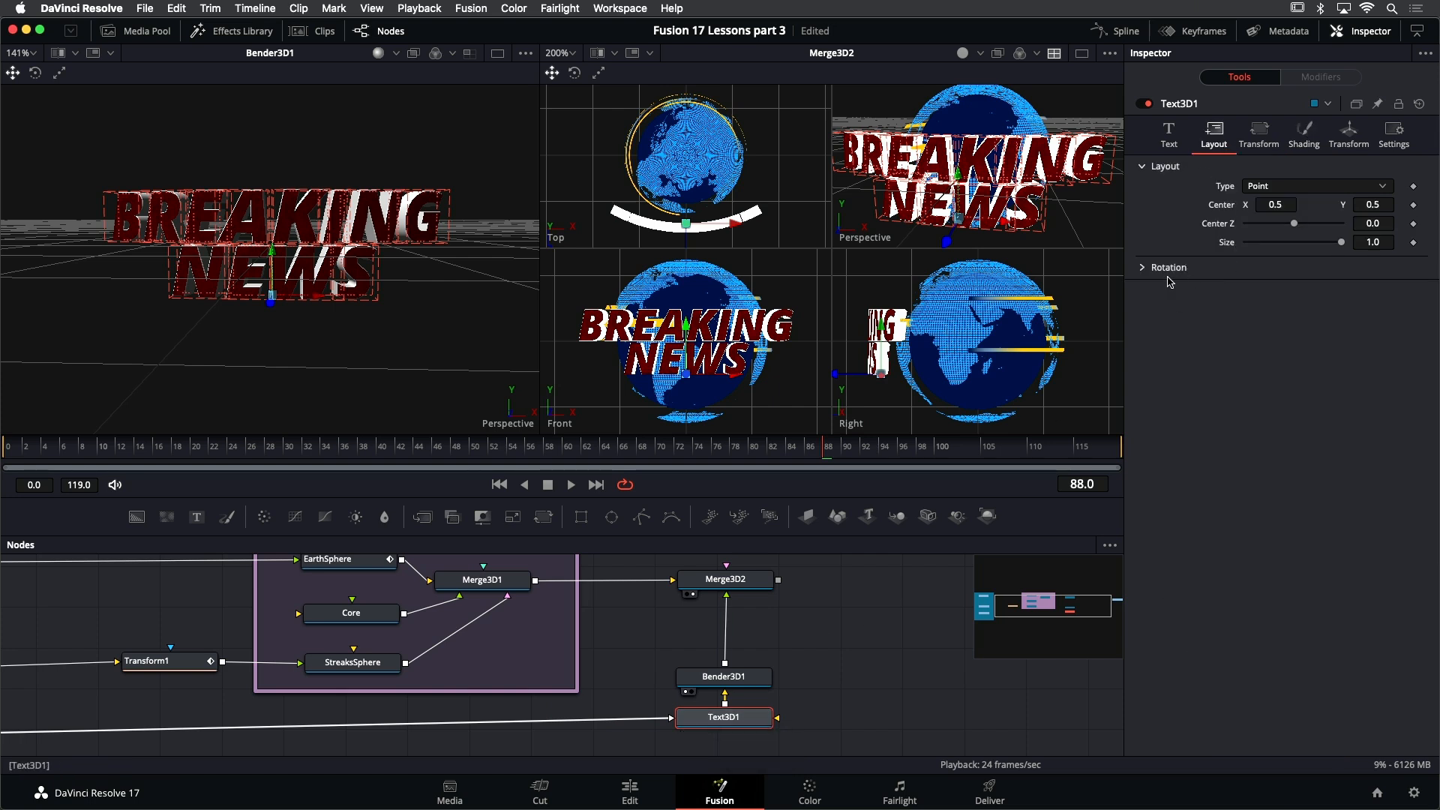
{"action": "left_click", "coordinate": [1143, 267]}
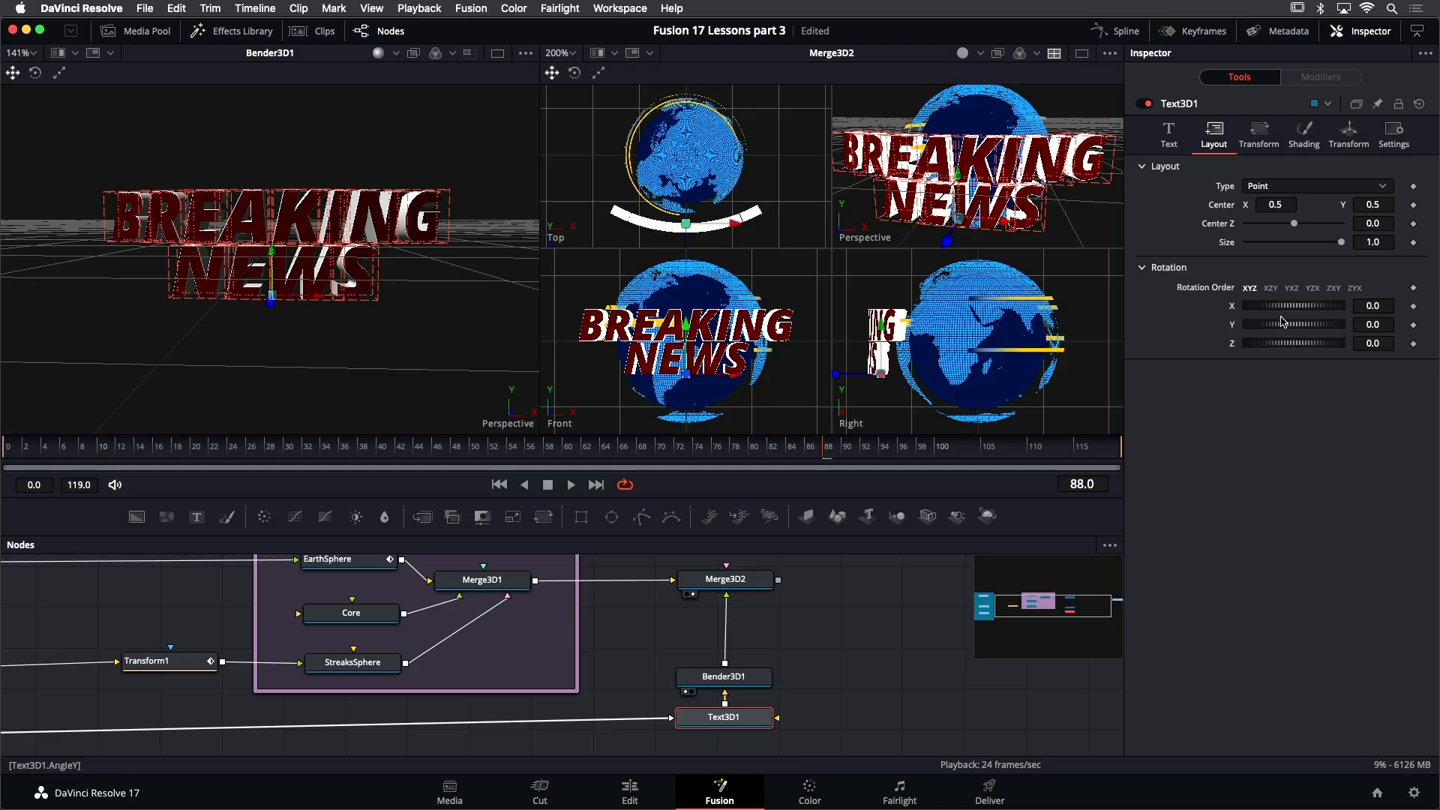
{"action": "mouse_move", "coordinate": [1284, 326]}
{"action": "left_mouse_down"}
{"action": "mouse_move", "coordinate": [1269, 327]}
{"action": "mouse_move", "coordinate": [1294, 328]}
{"action": "left_mouse_up"}
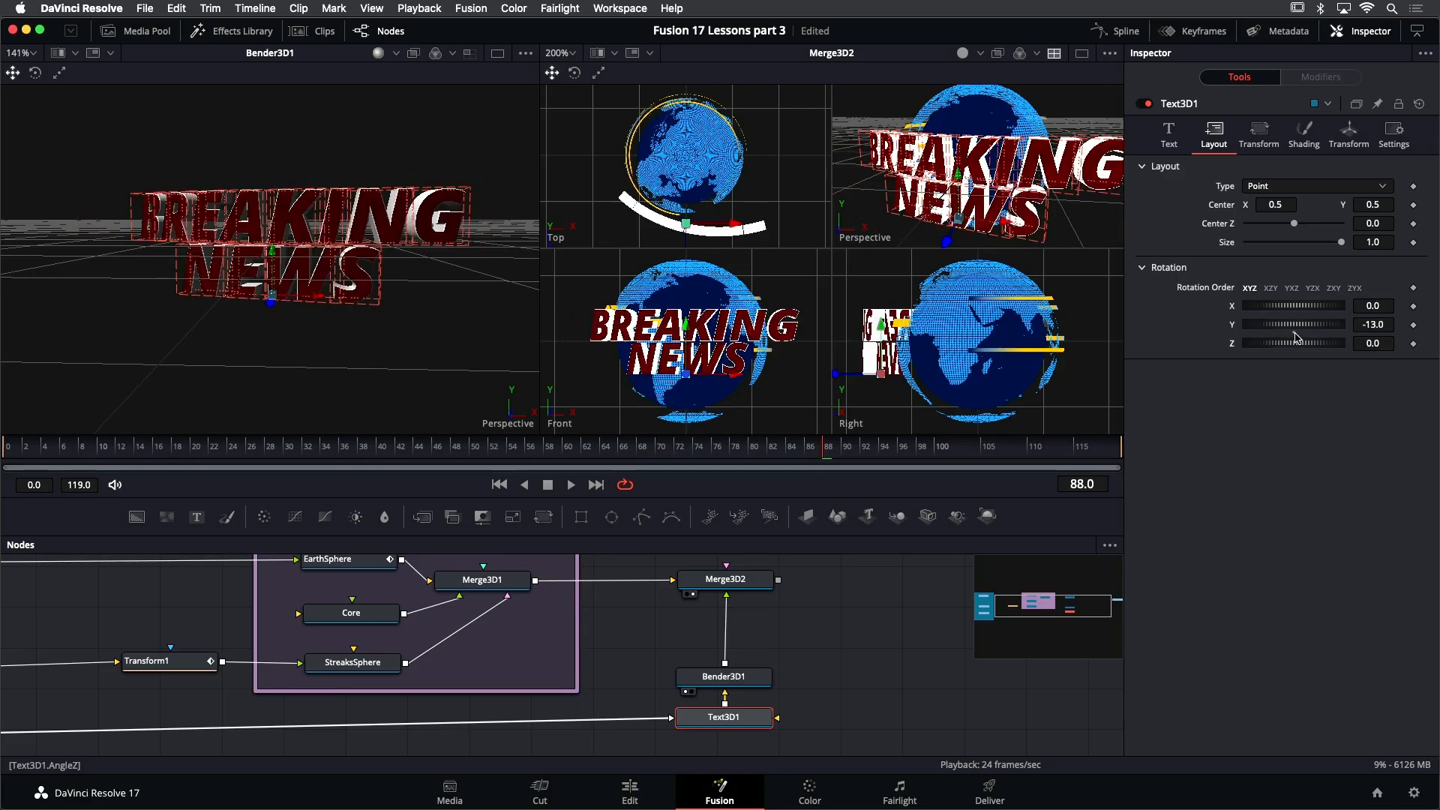
Try rotating the title's individual characters about Y to -18.3 and reset that rotation to 0
{"action": "left_click", "coordinate": [1259, 135]}
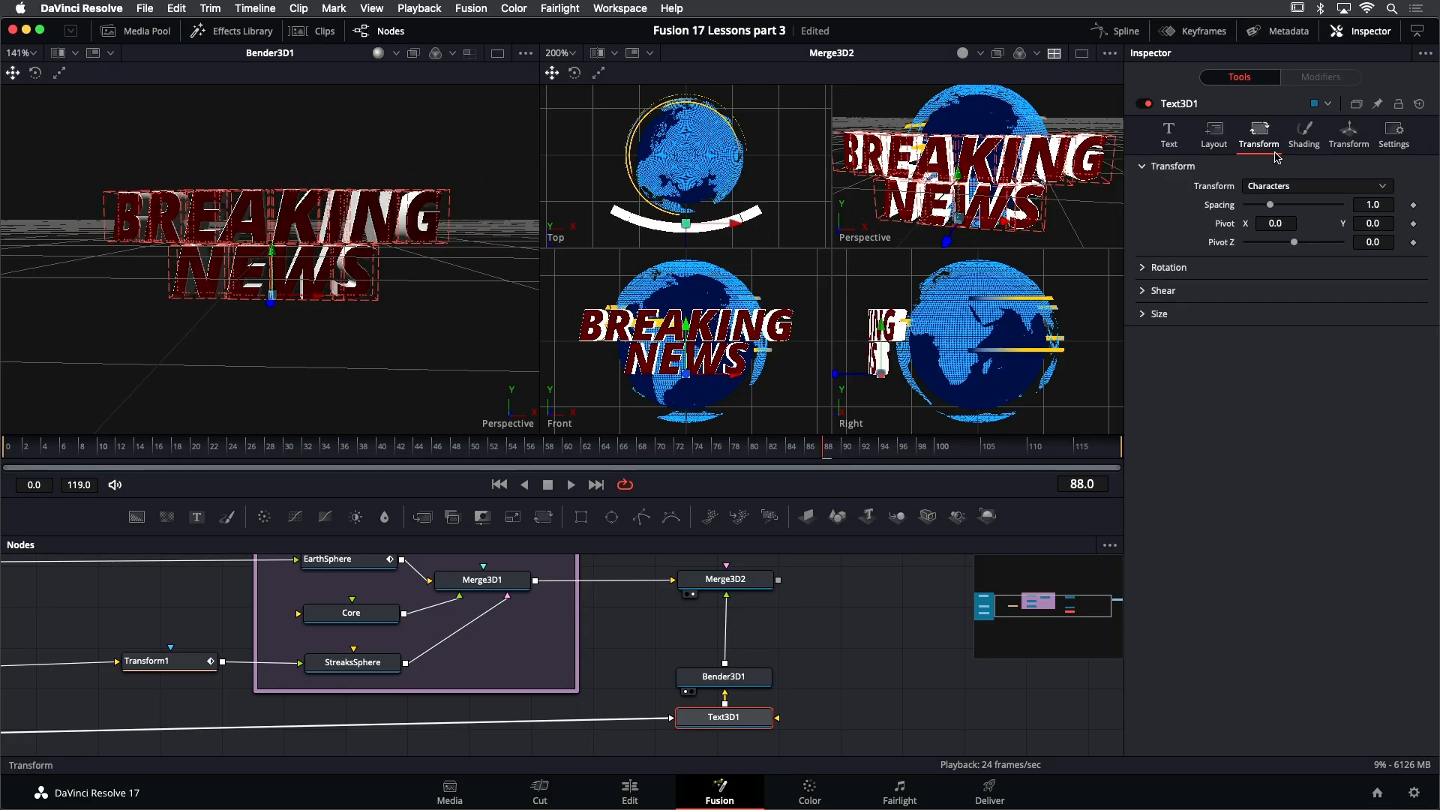
{"action": "left_click", "coordinate": [1150, 268]}
{"action": "left_click_drag", "start_coordinate": [1308, 325], "coordinate": [1294, 327]}
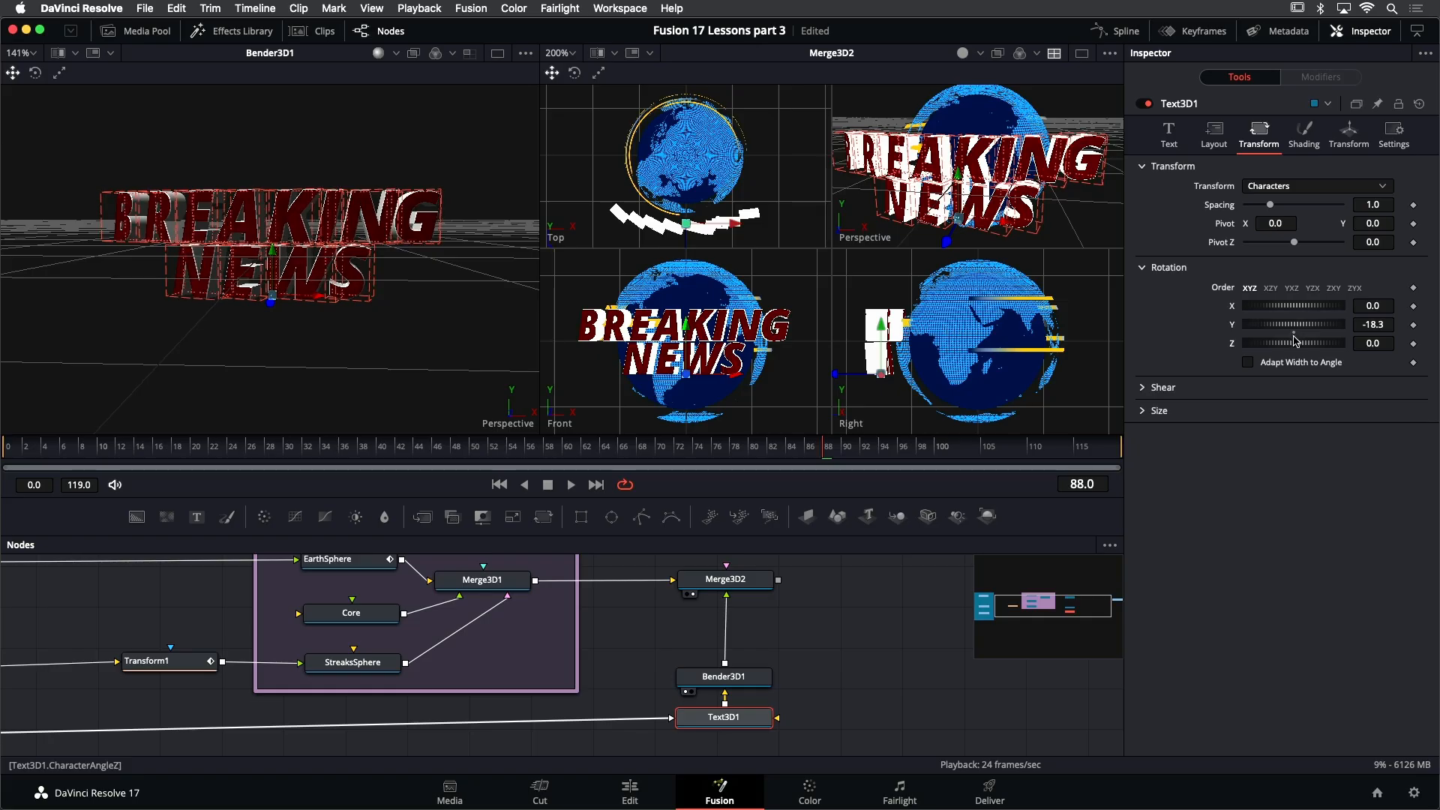
{"action": "double_click", "coordinate": [1297, 336]}
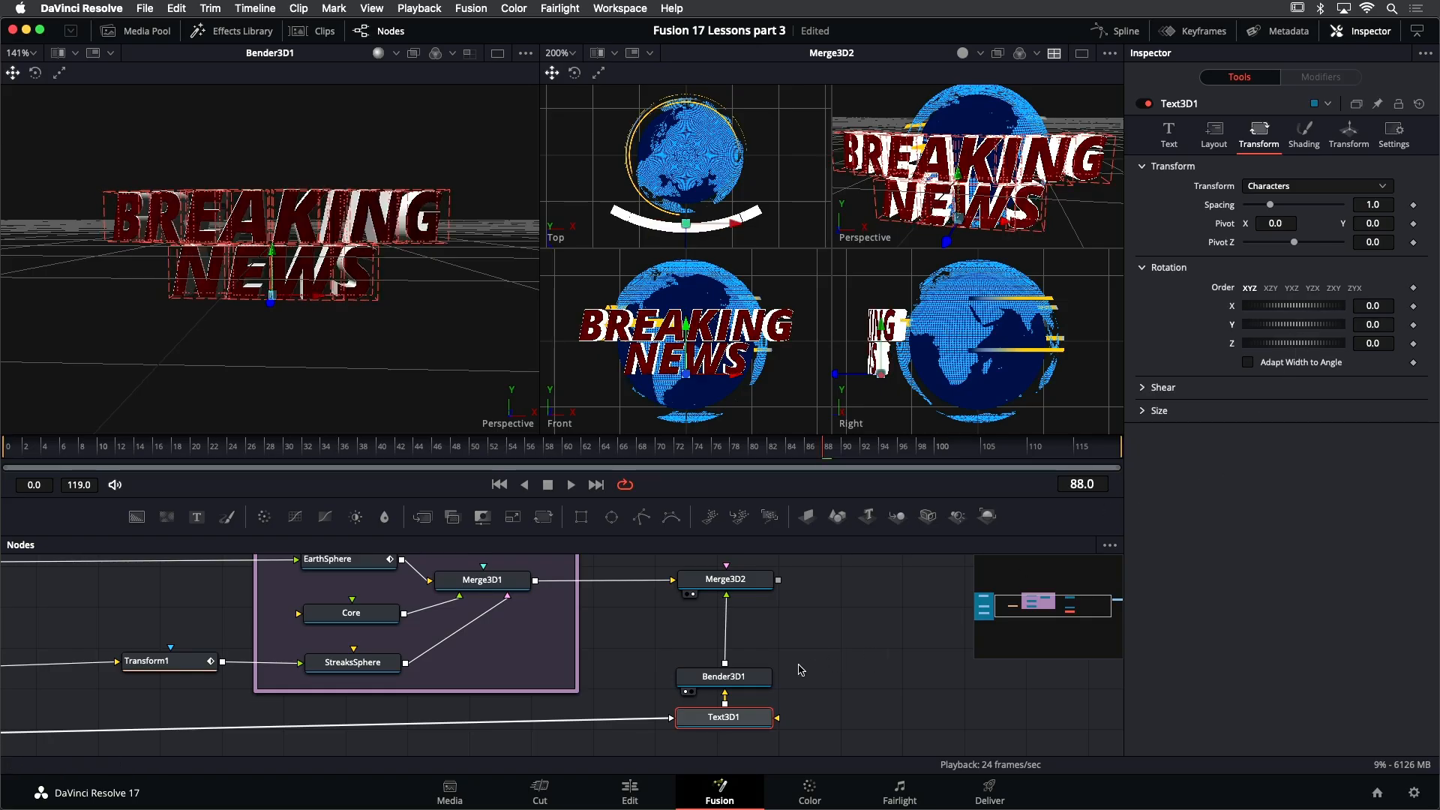
Insert a Transform 3D node between Bender3D1 and Merge3D2
{"action": "left_click", "coordinate": [754, 679]}
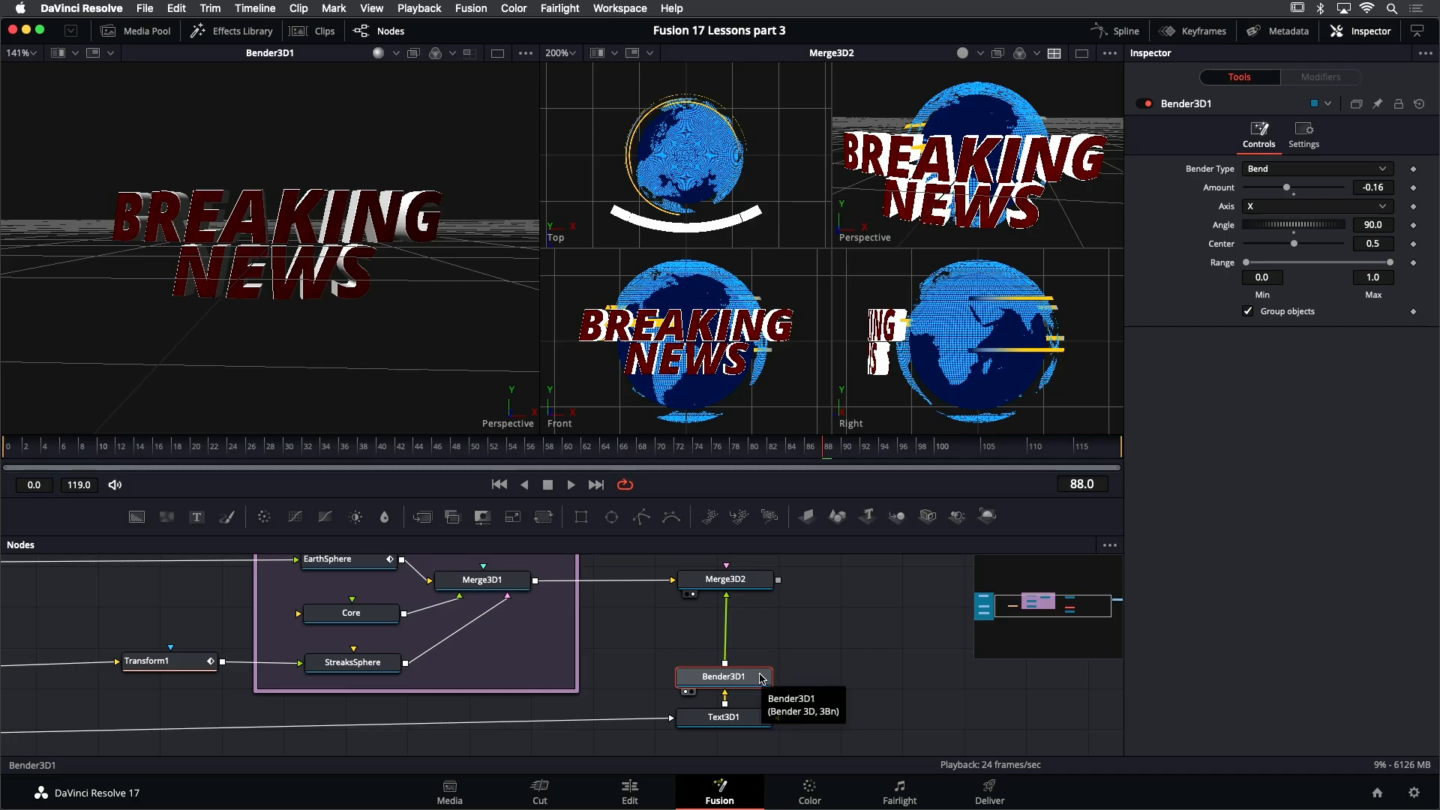
{"action": "key", "text": "shift+space"}
{"action": "type", "text": "ben"}
{"action": "type", "text": "tran"}
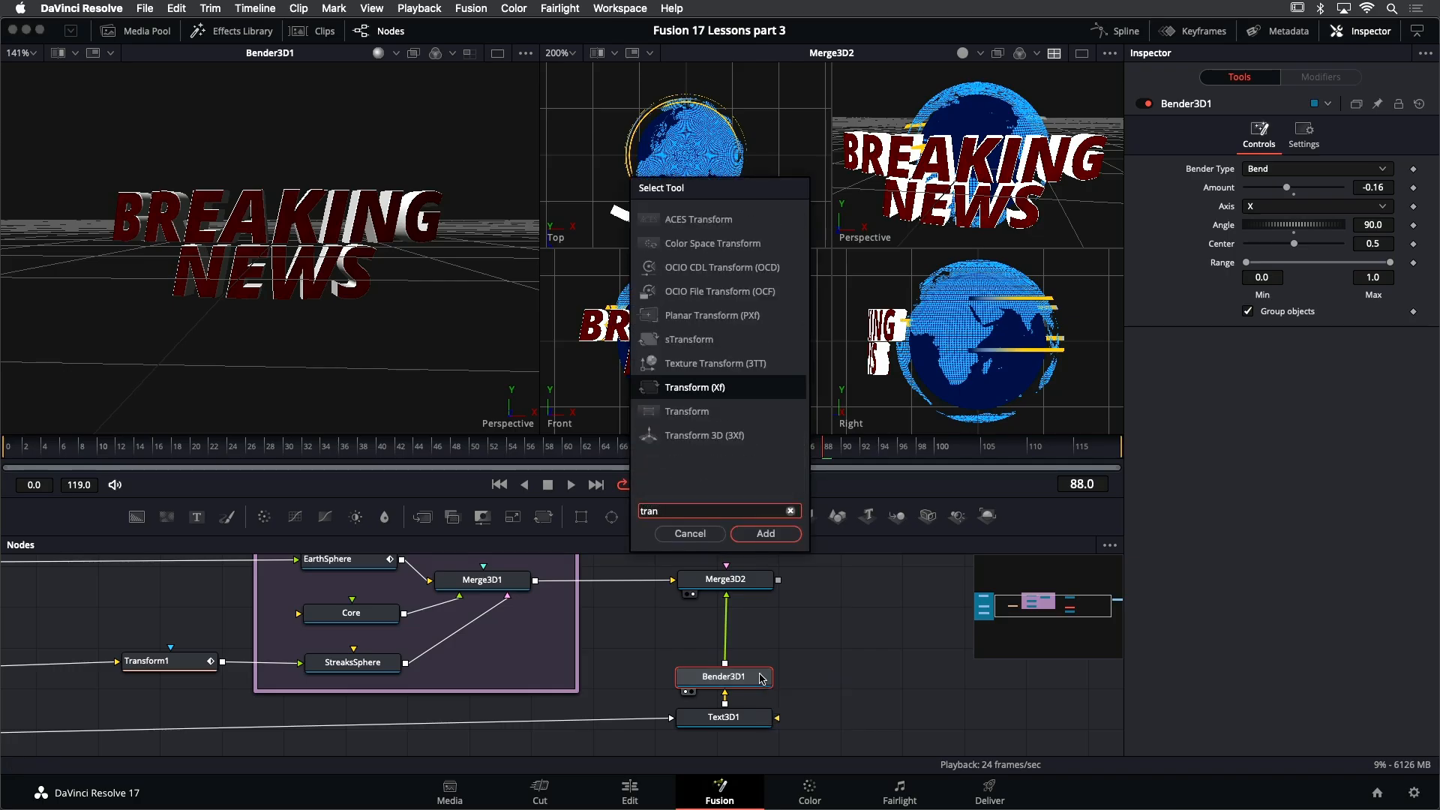
{"action": "key", "text": "Down"}
{"action": "key", "text": "Down"}
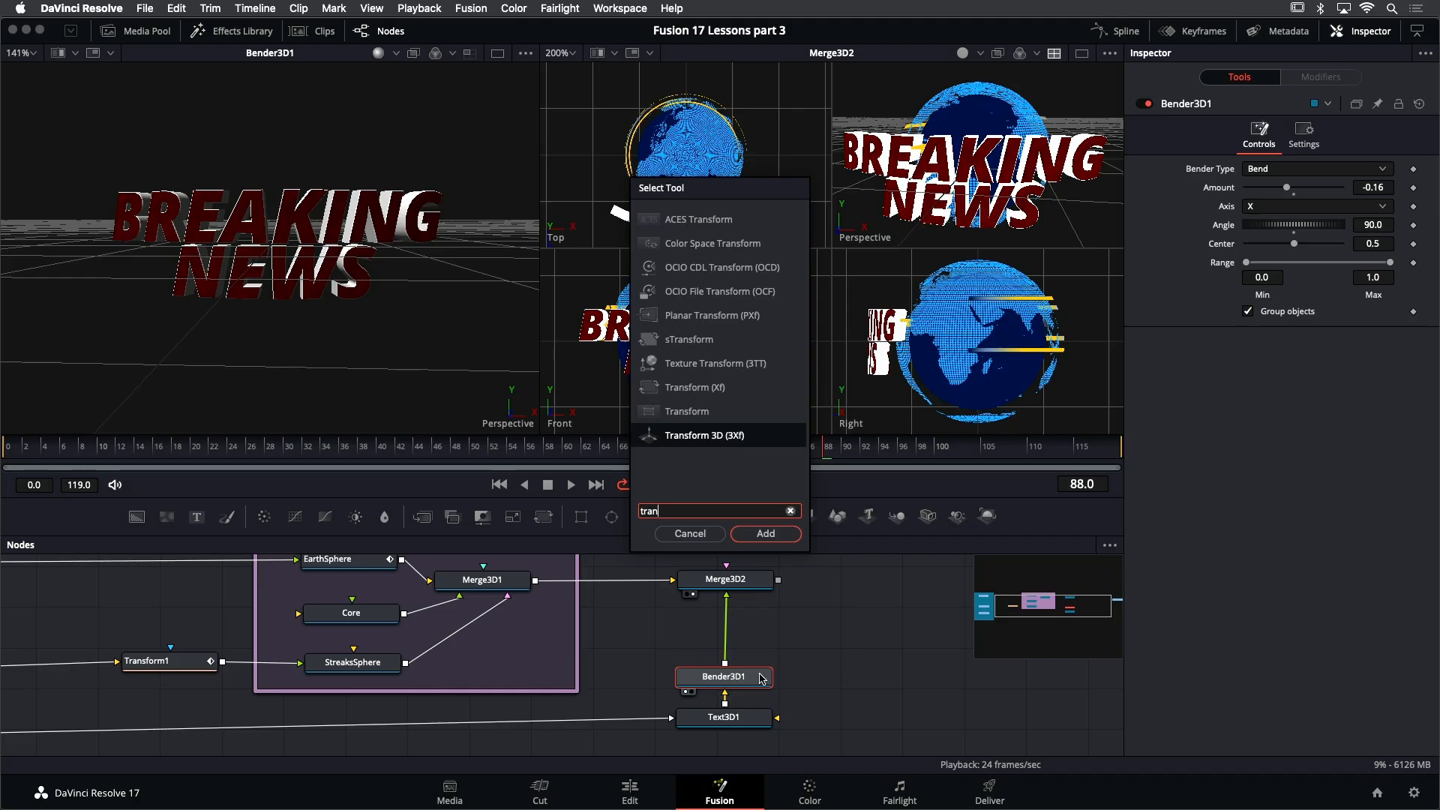
{"action": "key", "text": "Return"}
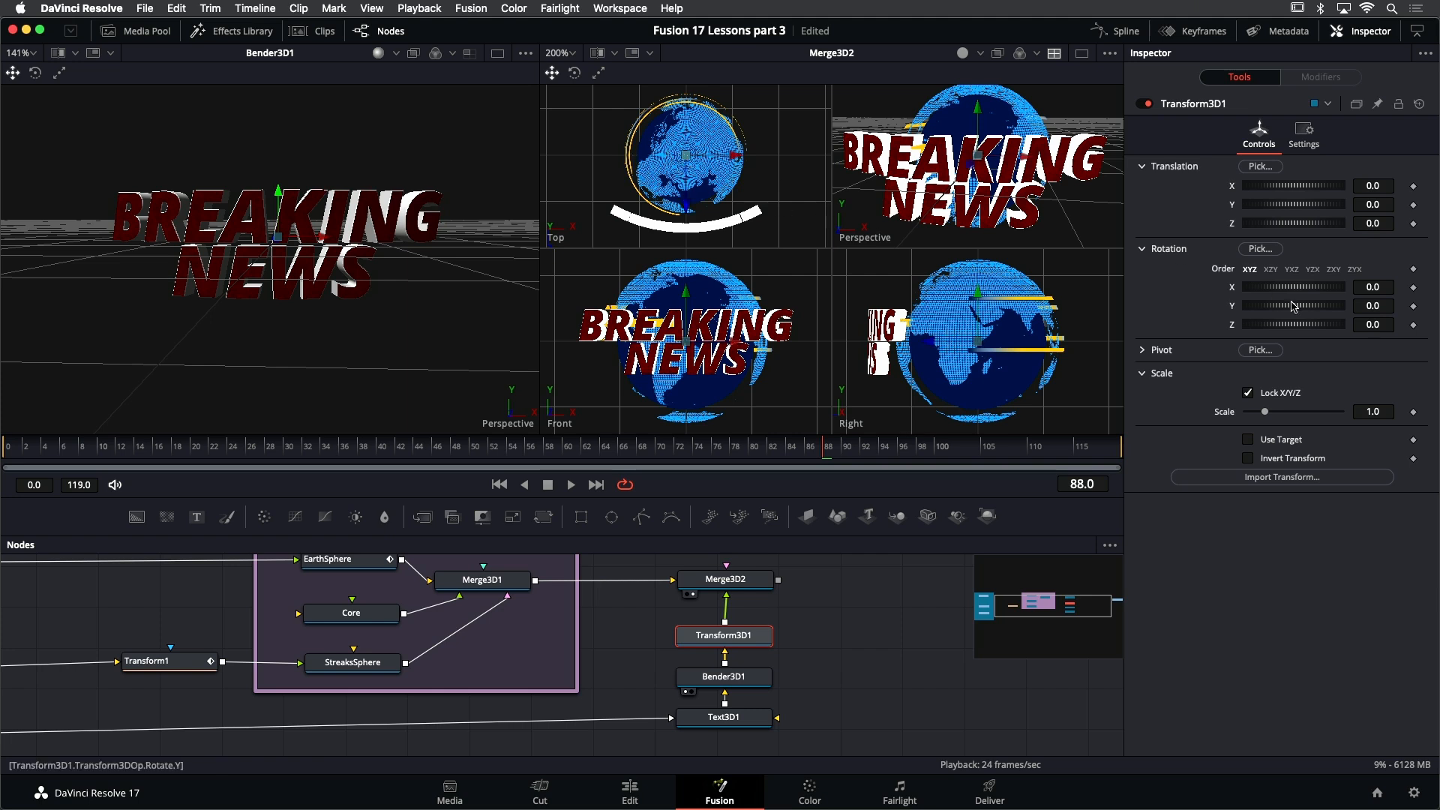
Try rotating Transform3D1 about Y to 73.0 and display Merge3D2 in the first viewer
{"action": "mouse_move", "coordinate": [1301, 314]}
{"action": "left_mouse_down"}
{"action": "mouse_move", "coordinate": [1273, 311]}
{"action": "mouse_move", "coordinate": [1322, 320]}
{"action": "left_mouse_up"}
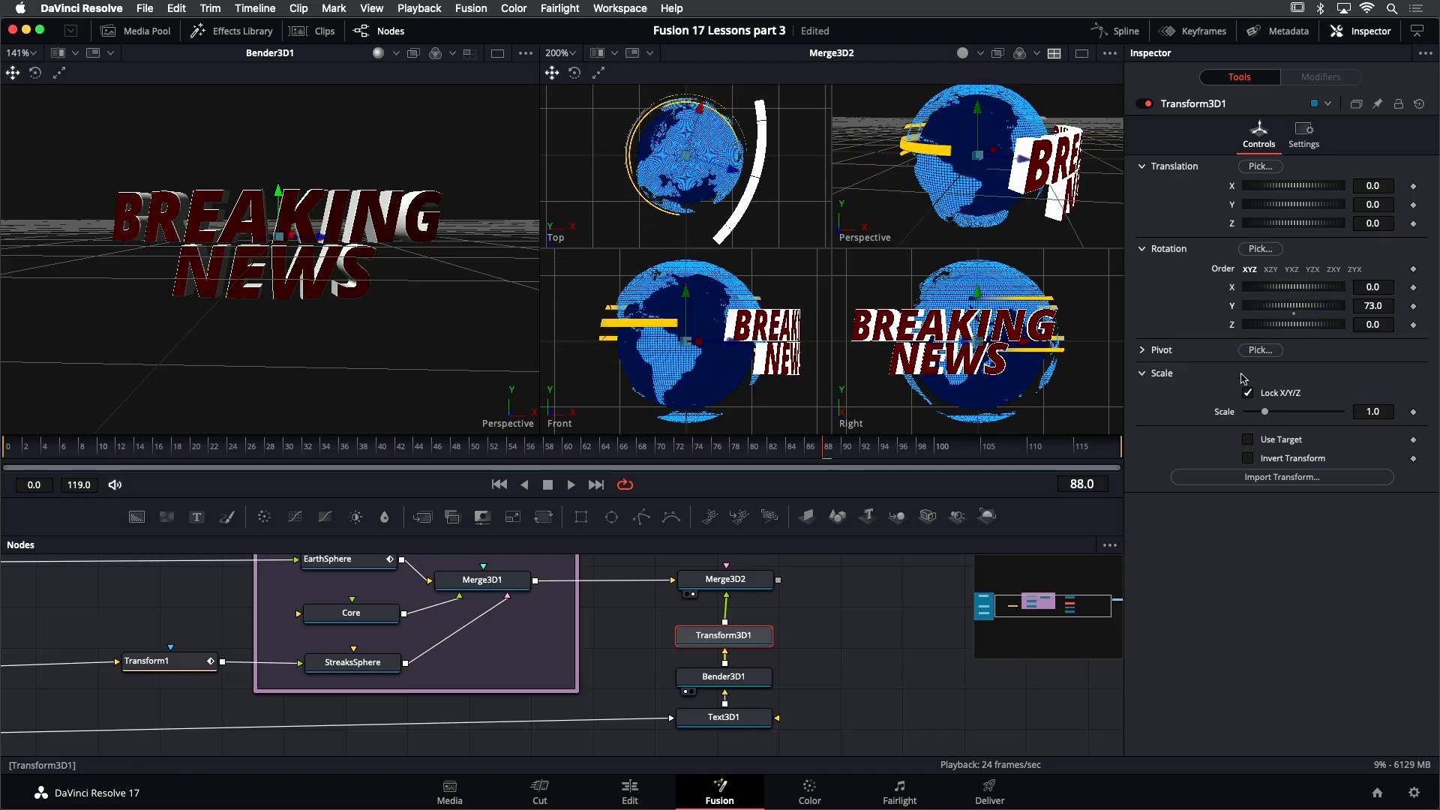
{"action": "left_click", "coordinate": [757, 585]}
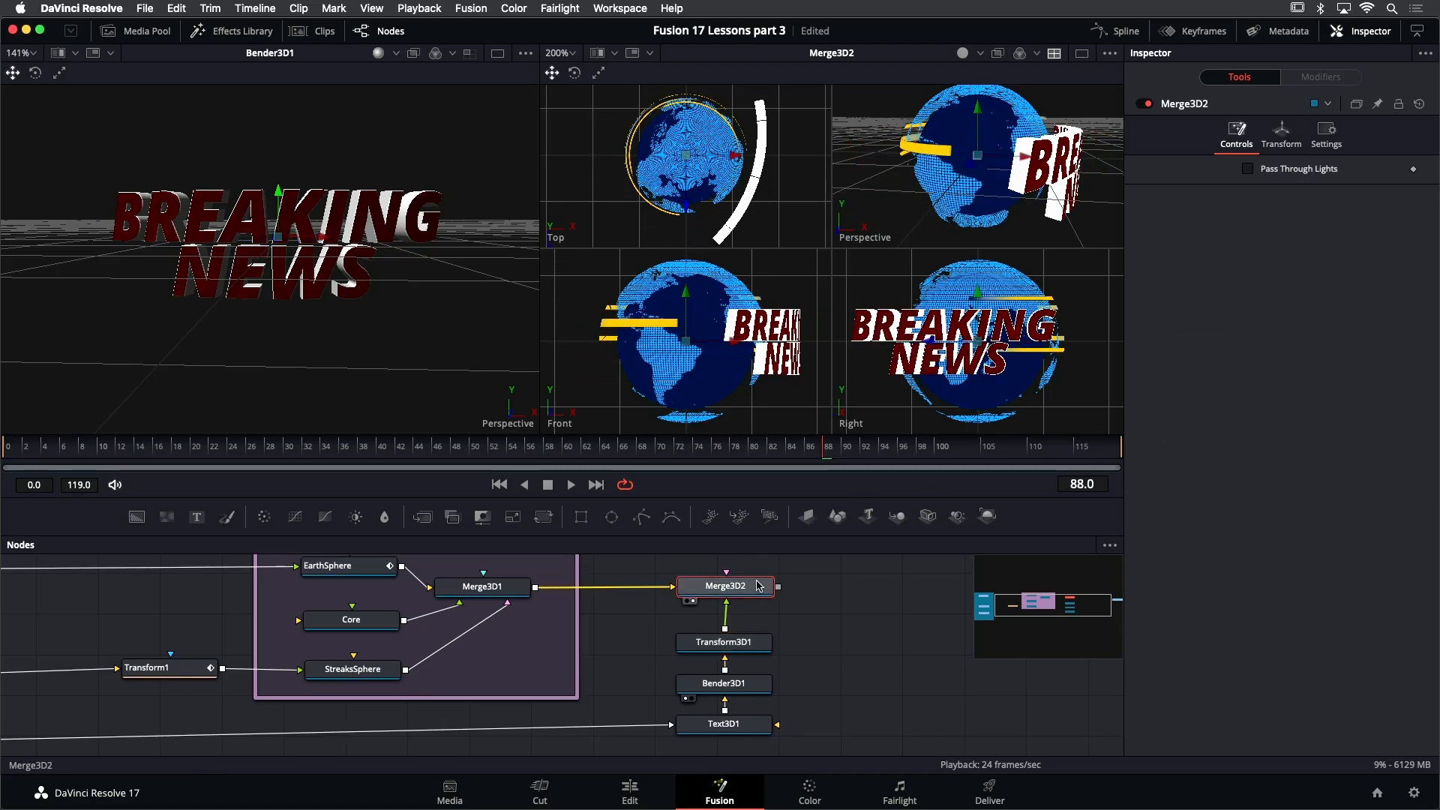
{"action": "key", "text": "1"}
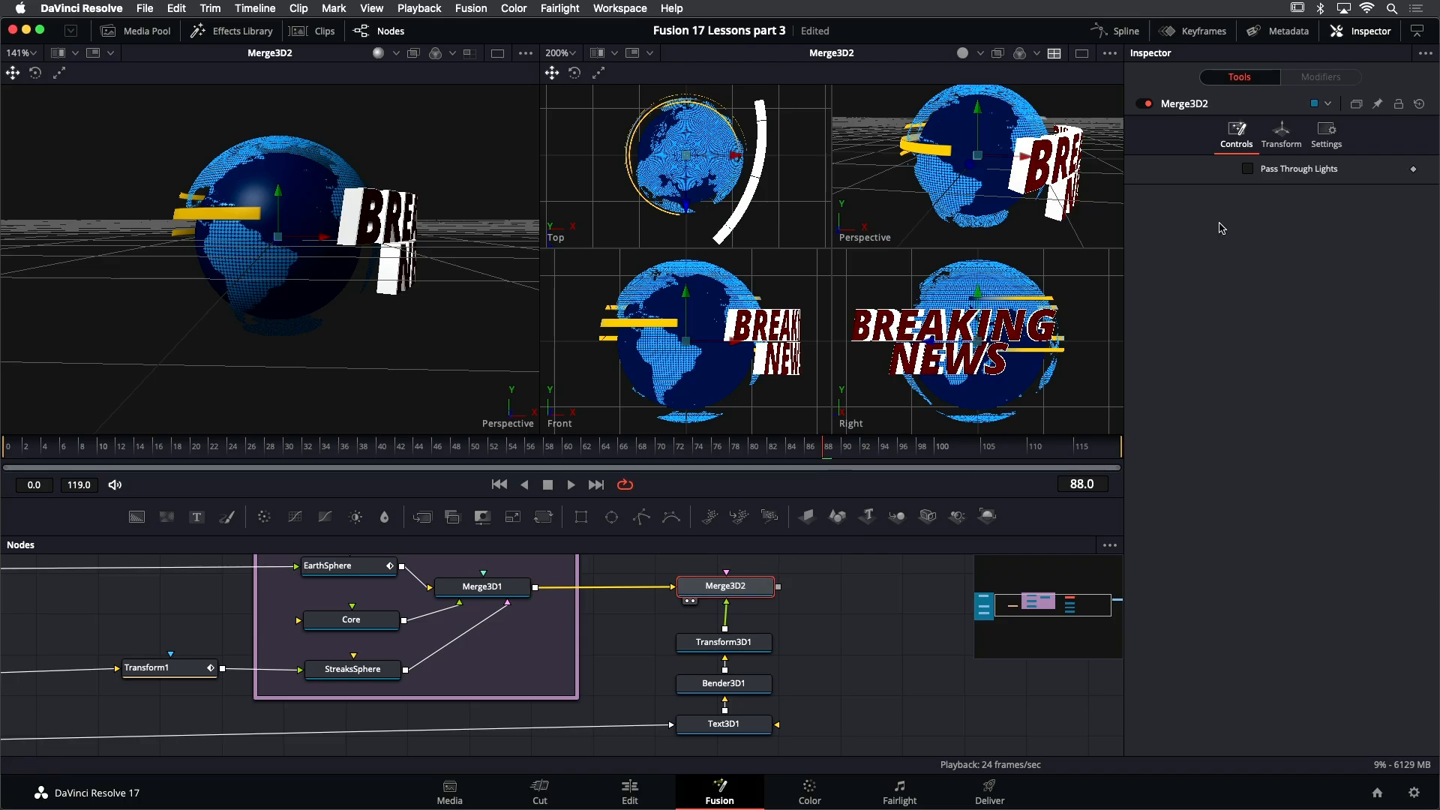
Rotate Transform3D1 about Y to -70.5 and set a keyframe for that rotation at frame 0
{"action": "left_click", "coordinate": [759, 641]}
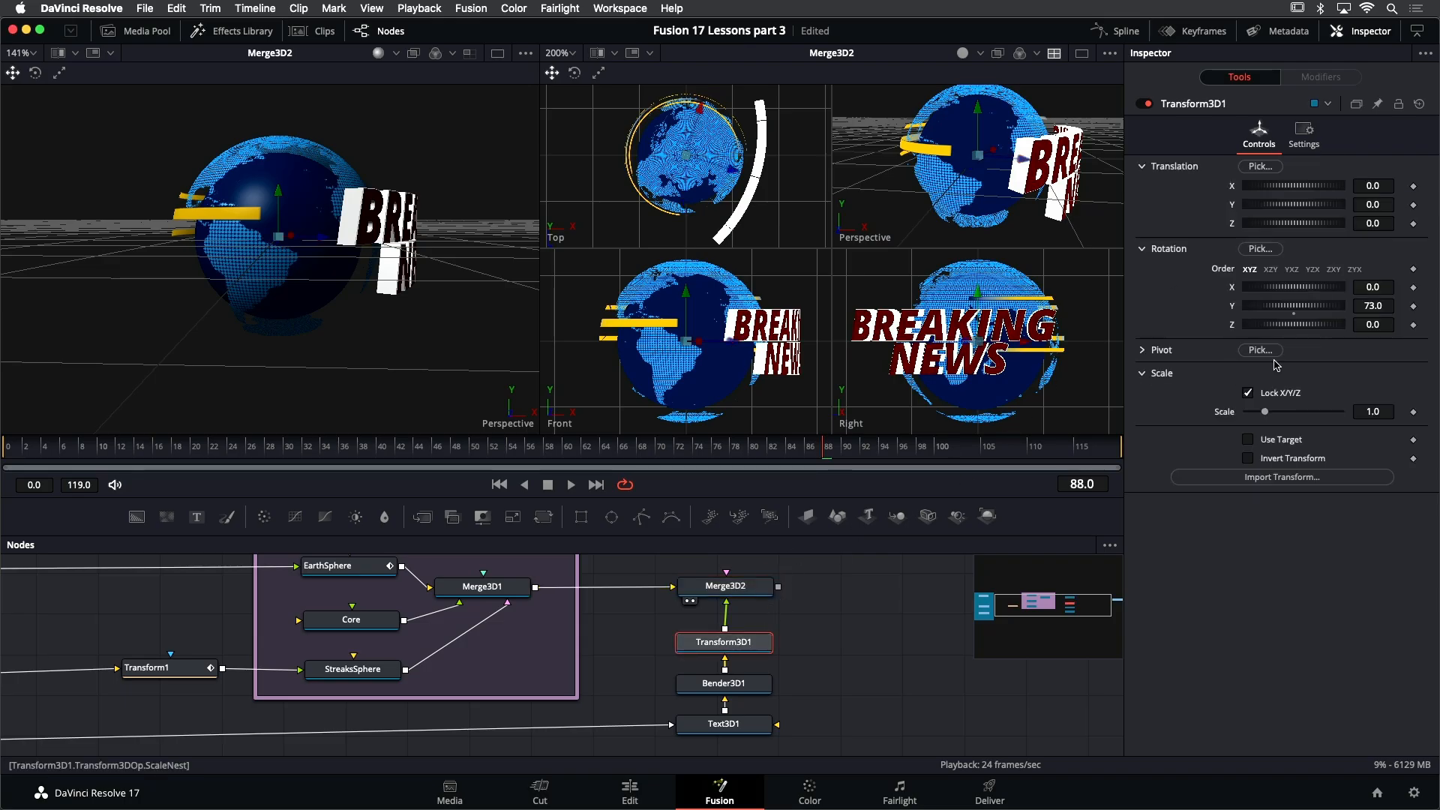
{"action": "left_click_drag", "start_coordinate": [1311, 310], "coordinate": [1272, 321]}
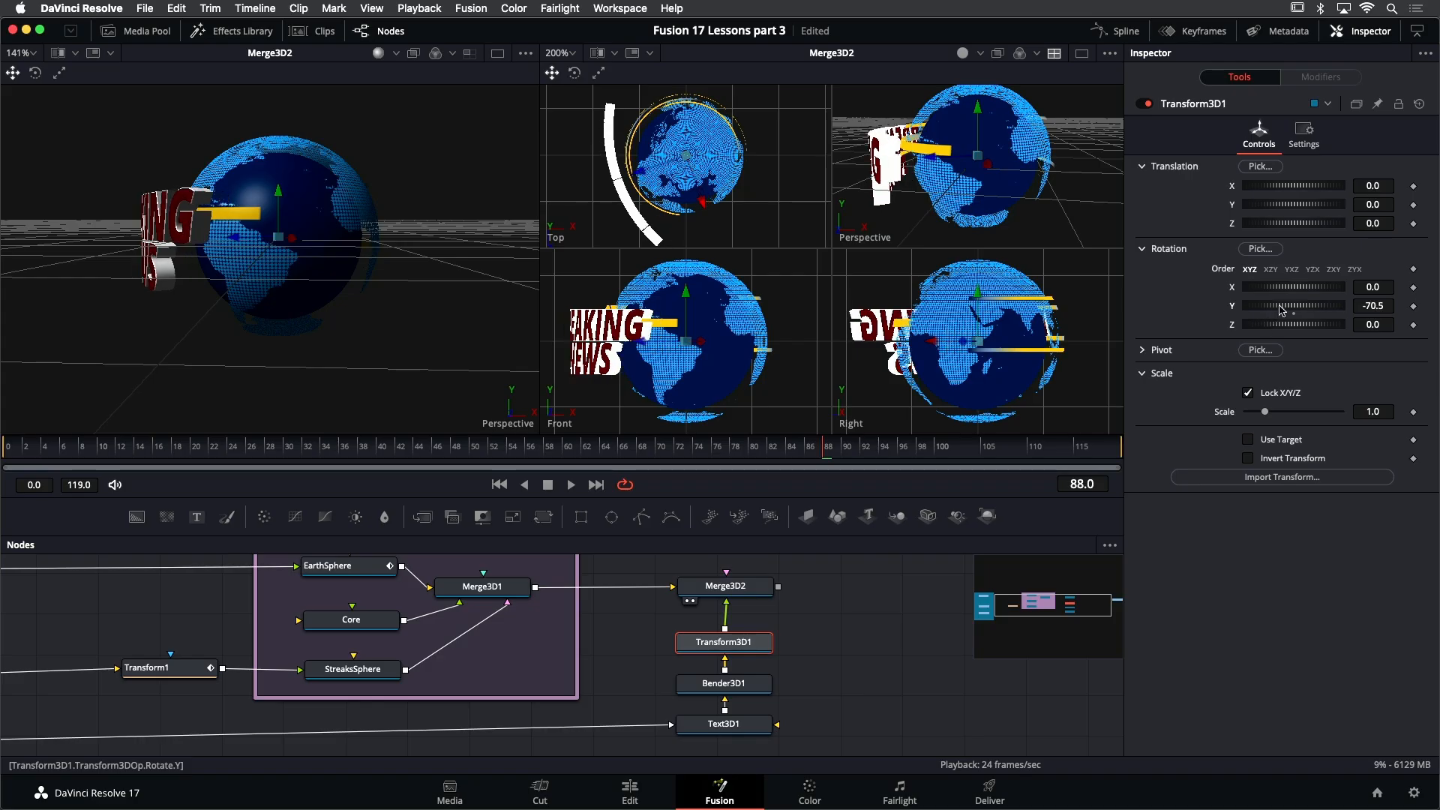
{"action": "left_click_drag", "start_coordinate": [1287, 308], "coordinate": [1284, 310]}
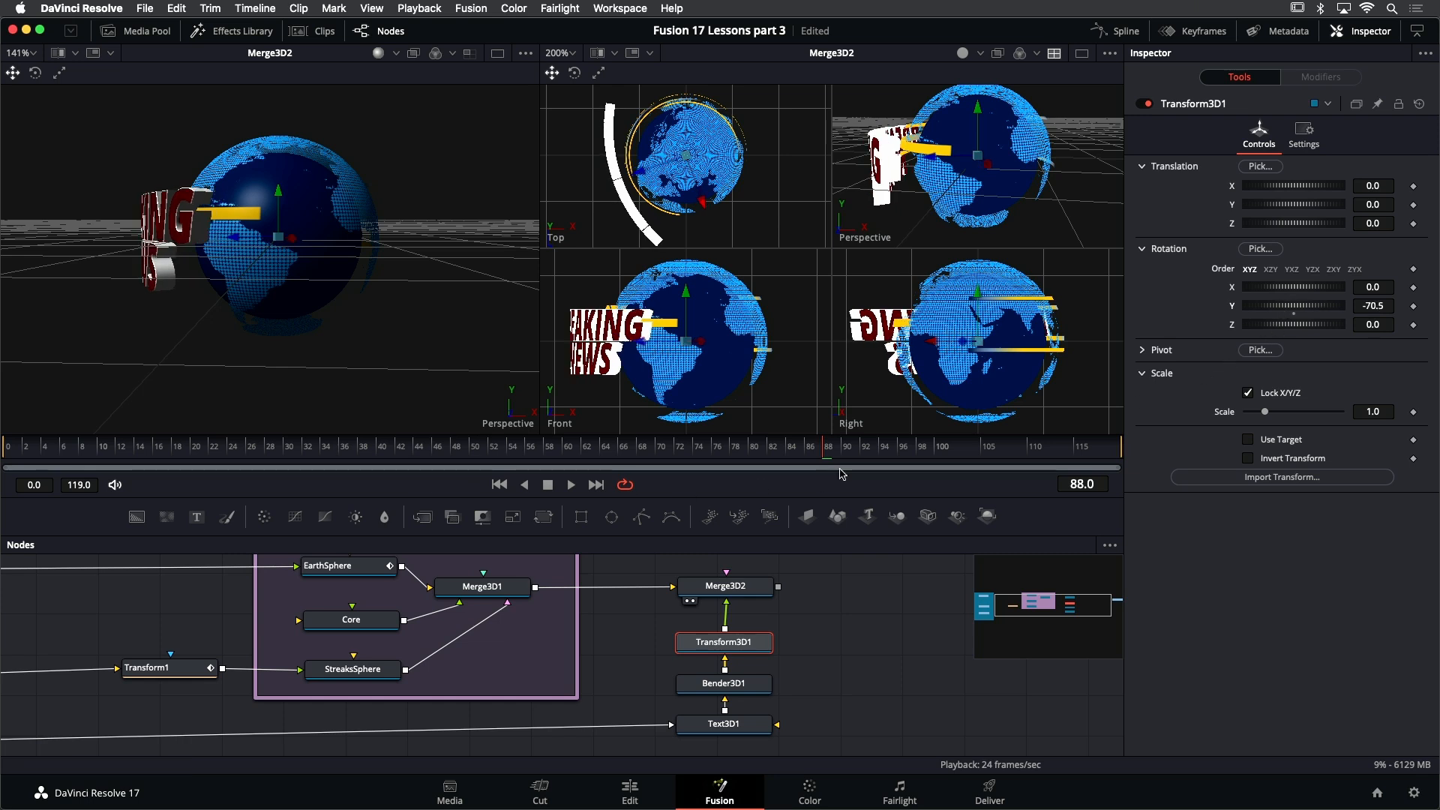
{"action": "left_click", "coordinate": [507, 486]}
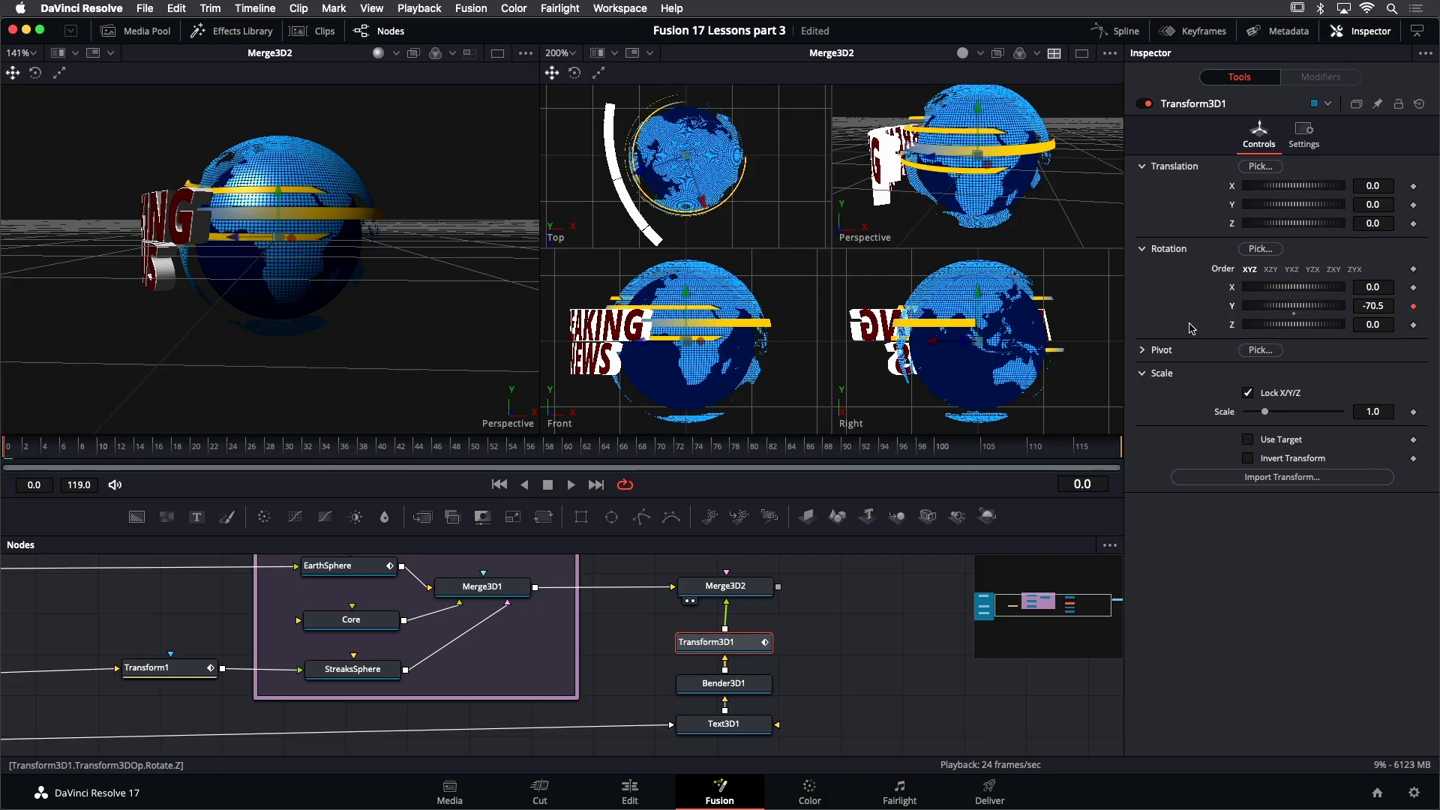
Set Transform3D1's Y rotation to -10.6 at frame 20 so the title swings round to the front of the globe
{"action": "left_click", "coordinate": [194, 453]}
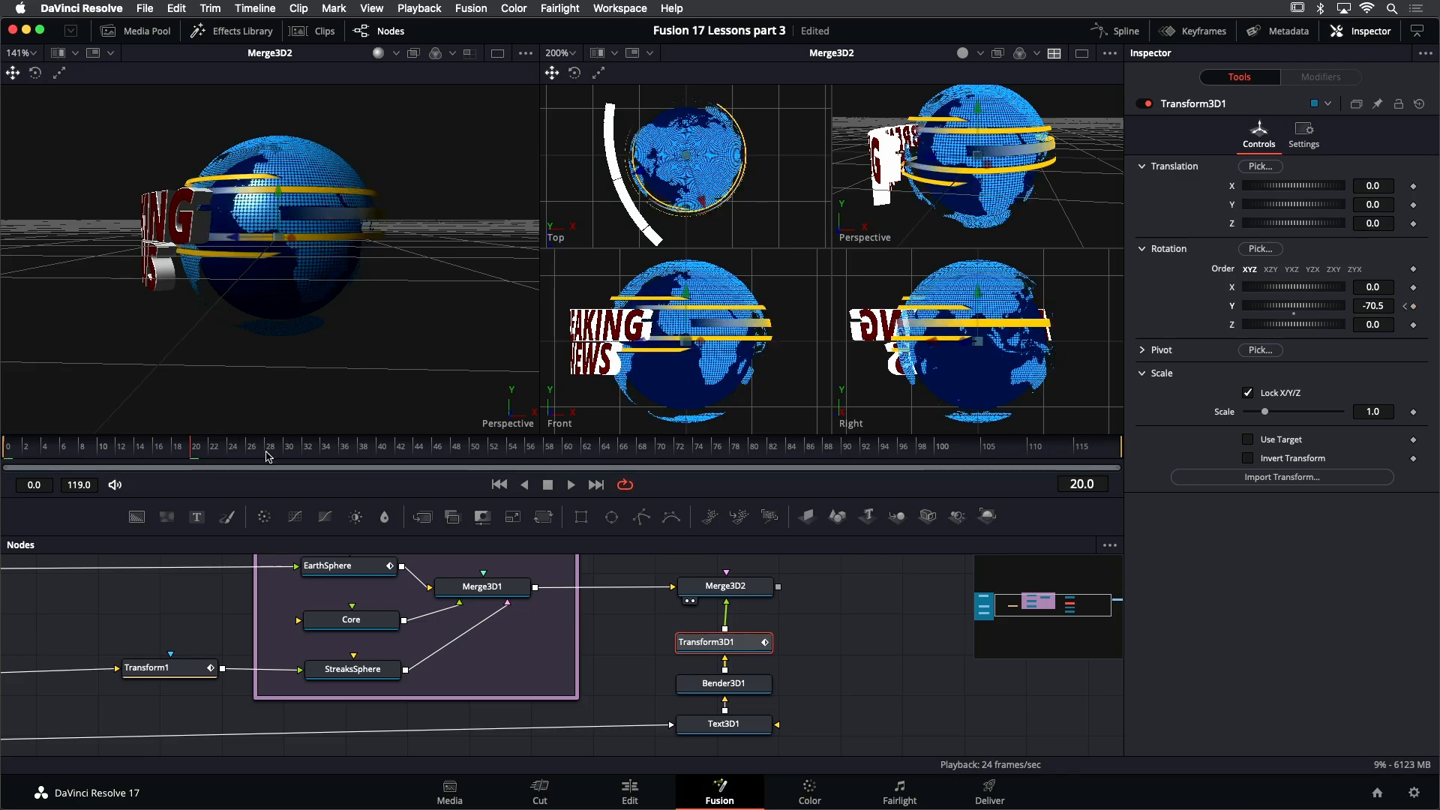
{"action": "left_click_drag", "start_coordinate": [1271, 308], "coordinate": [1289, 309]}
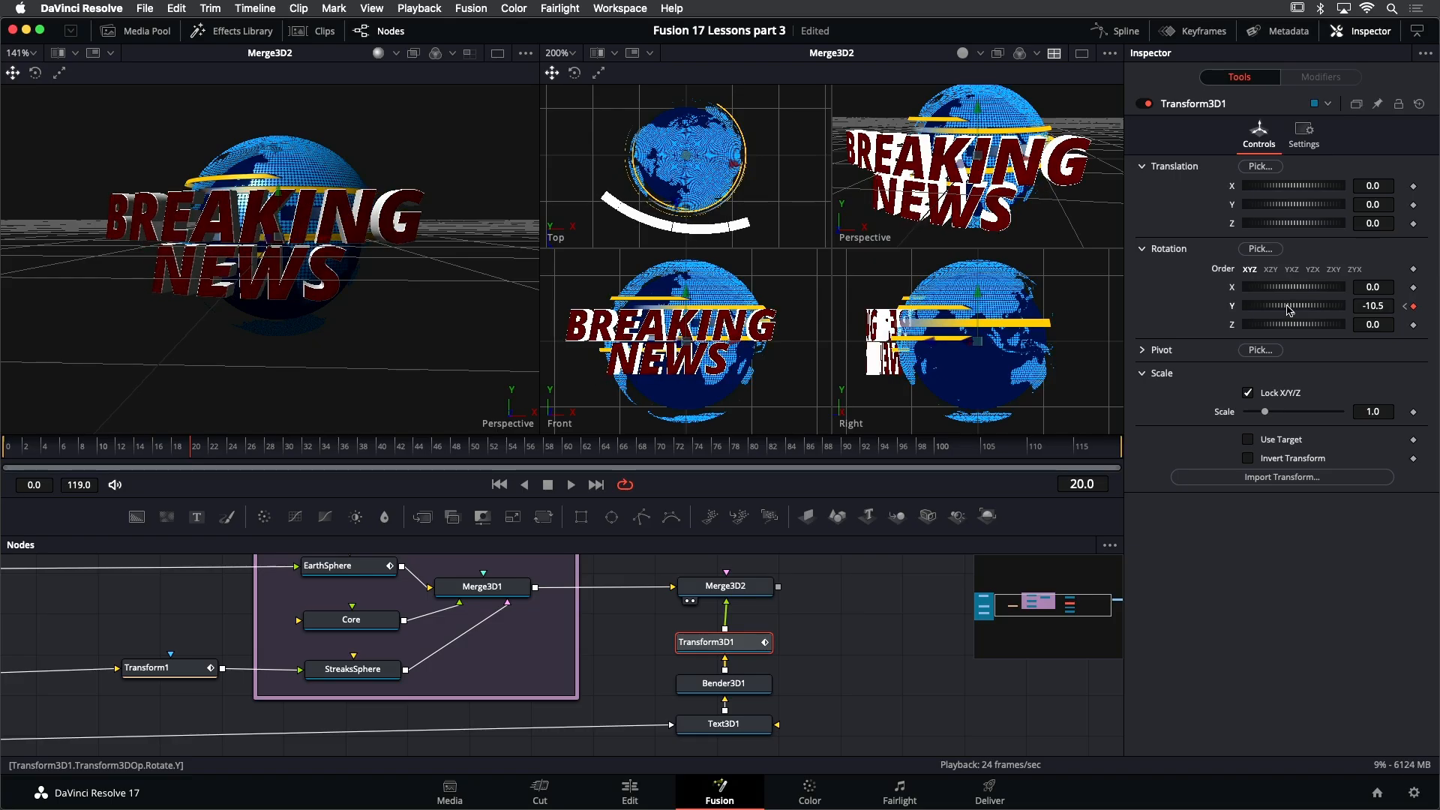
{"action": "left_click", "coordinate": [1372, 305]}
{"action": "type", "text": "-10"}
{"action": "key", "text": "Return"}
{"action": "left_click_drag", "start_coordinate": [1373, 306], "coordinate": [1369, 306]}
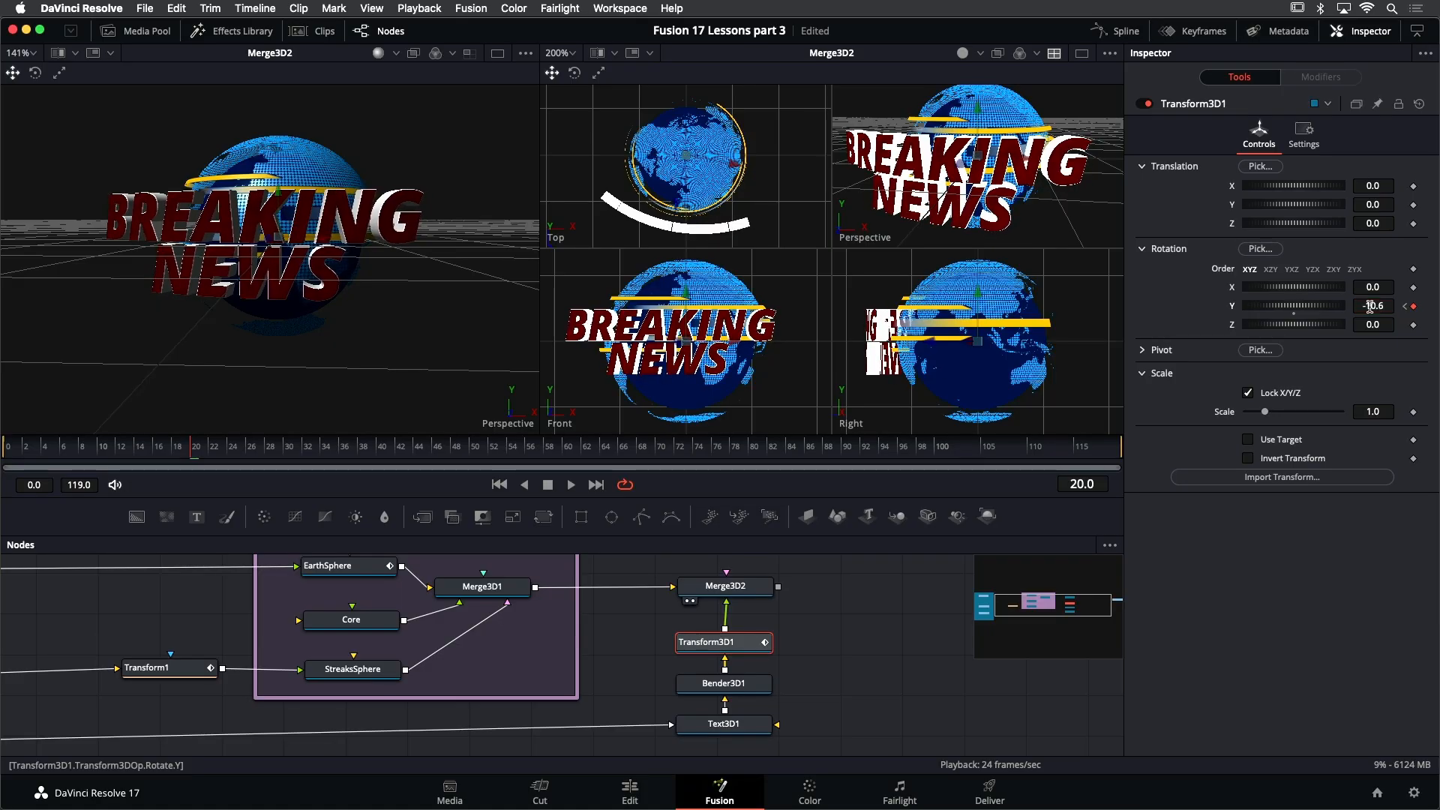
Turn Transform3D1 slightly further about Y at frame 119 for a slow drift, and play the animation
{"action": "left_click", "coordinate": [596, 486]}
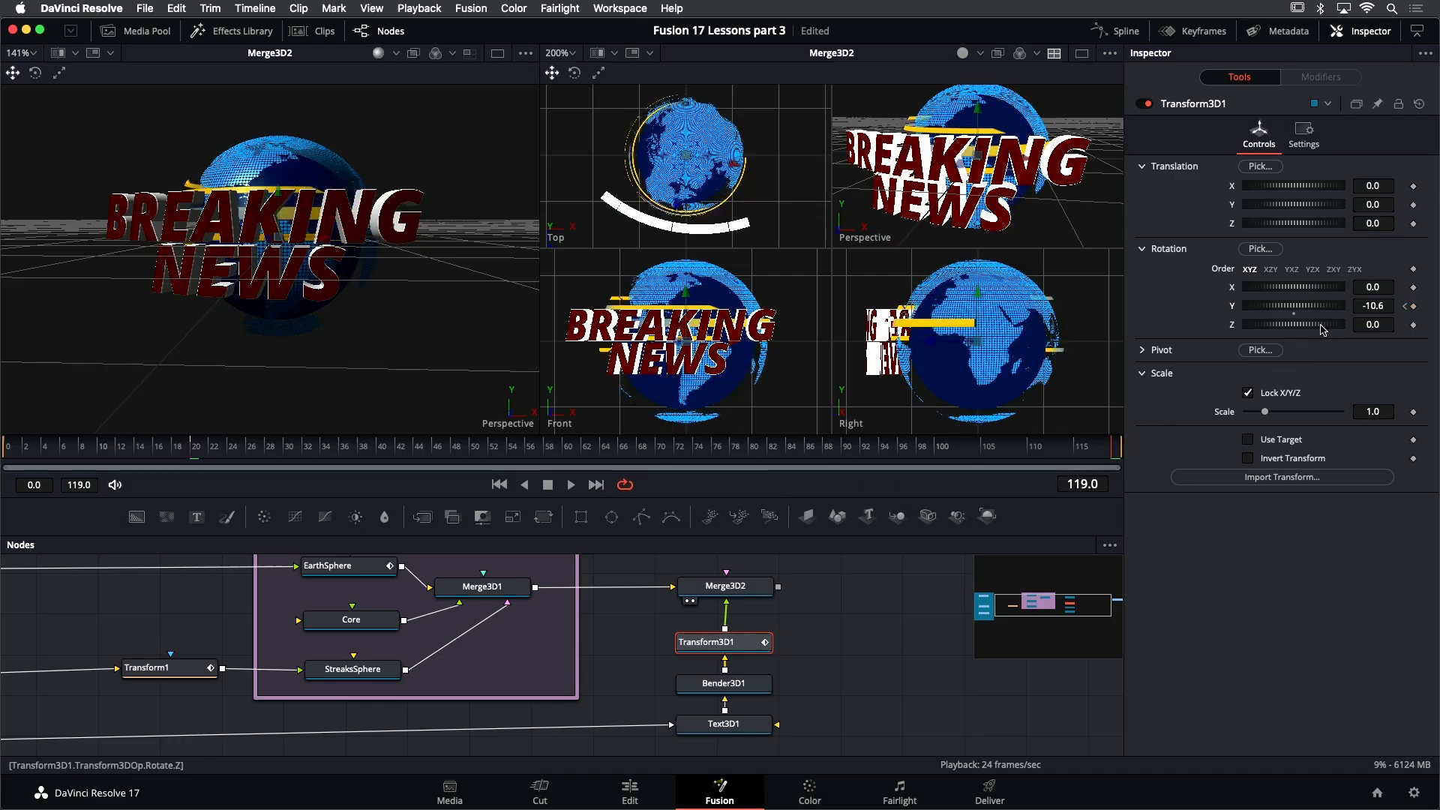
{"action": "left_click_drag", "start_coordinate": [1358, 310], "coordinate": [1367, 306]}
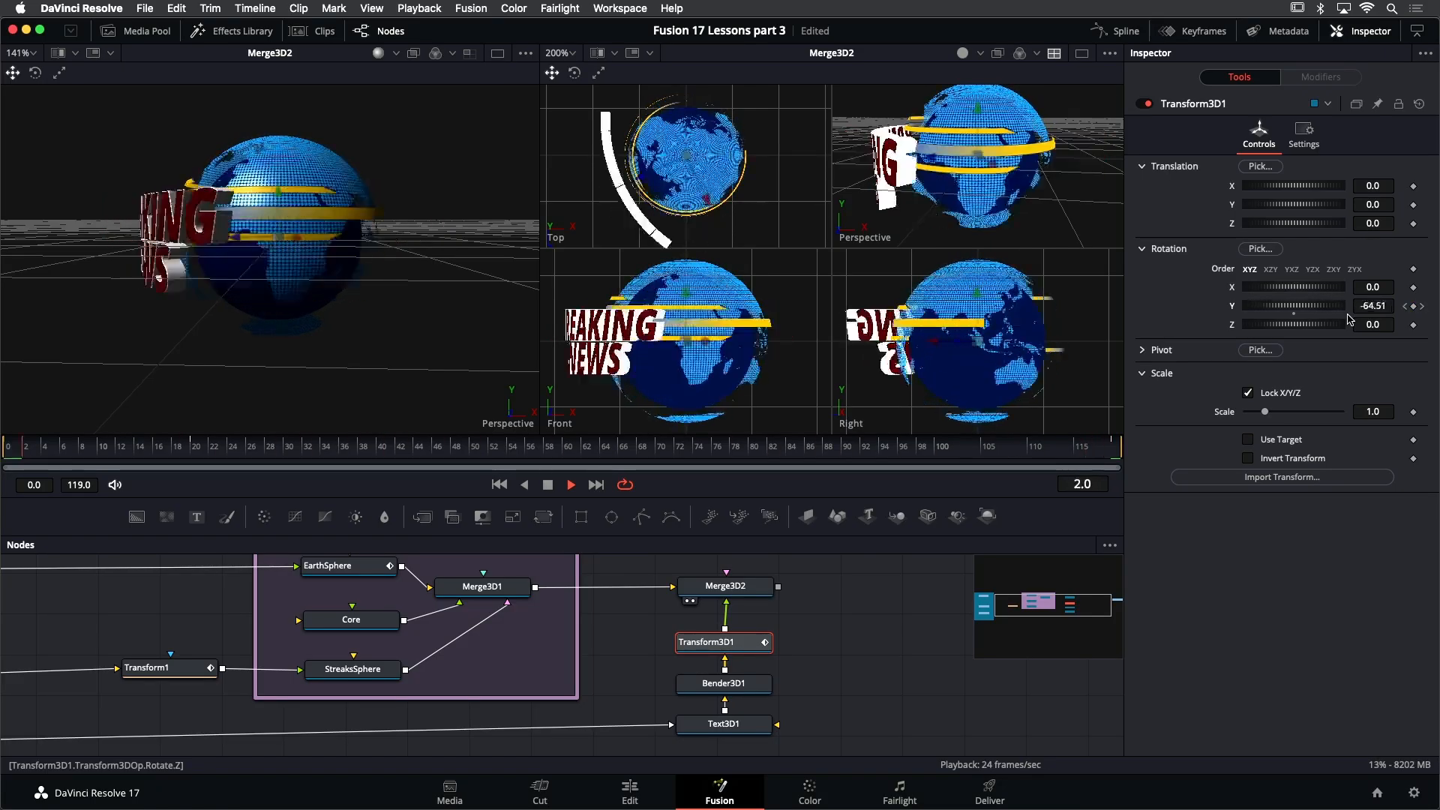
{"action": "key", "text": "space"}
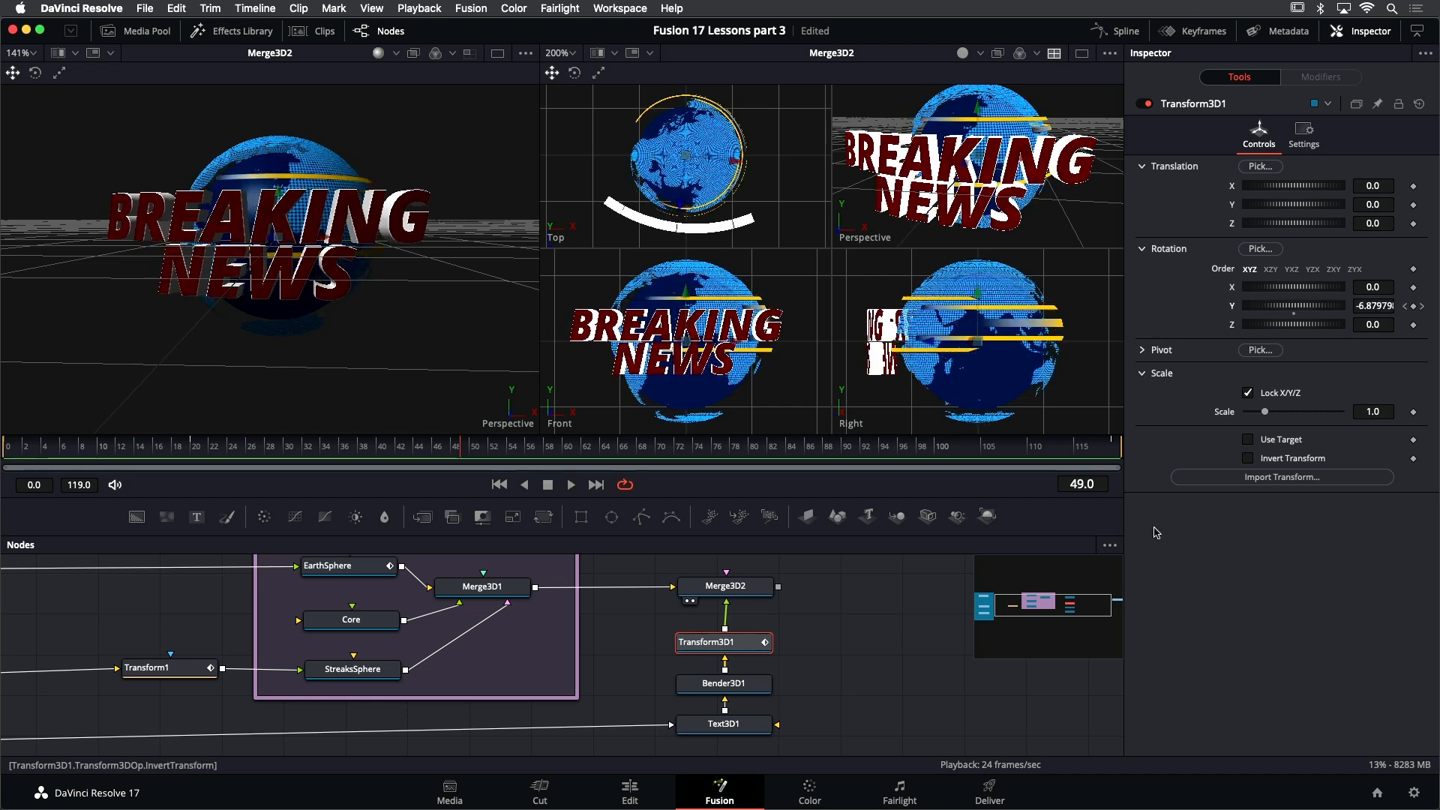
Animate the Y rotation of Text3D1's individual characters from a turned angle at frame 0 to 0.0 at frame 20
{"action": "left_click", "coordinate": [741, 729]}
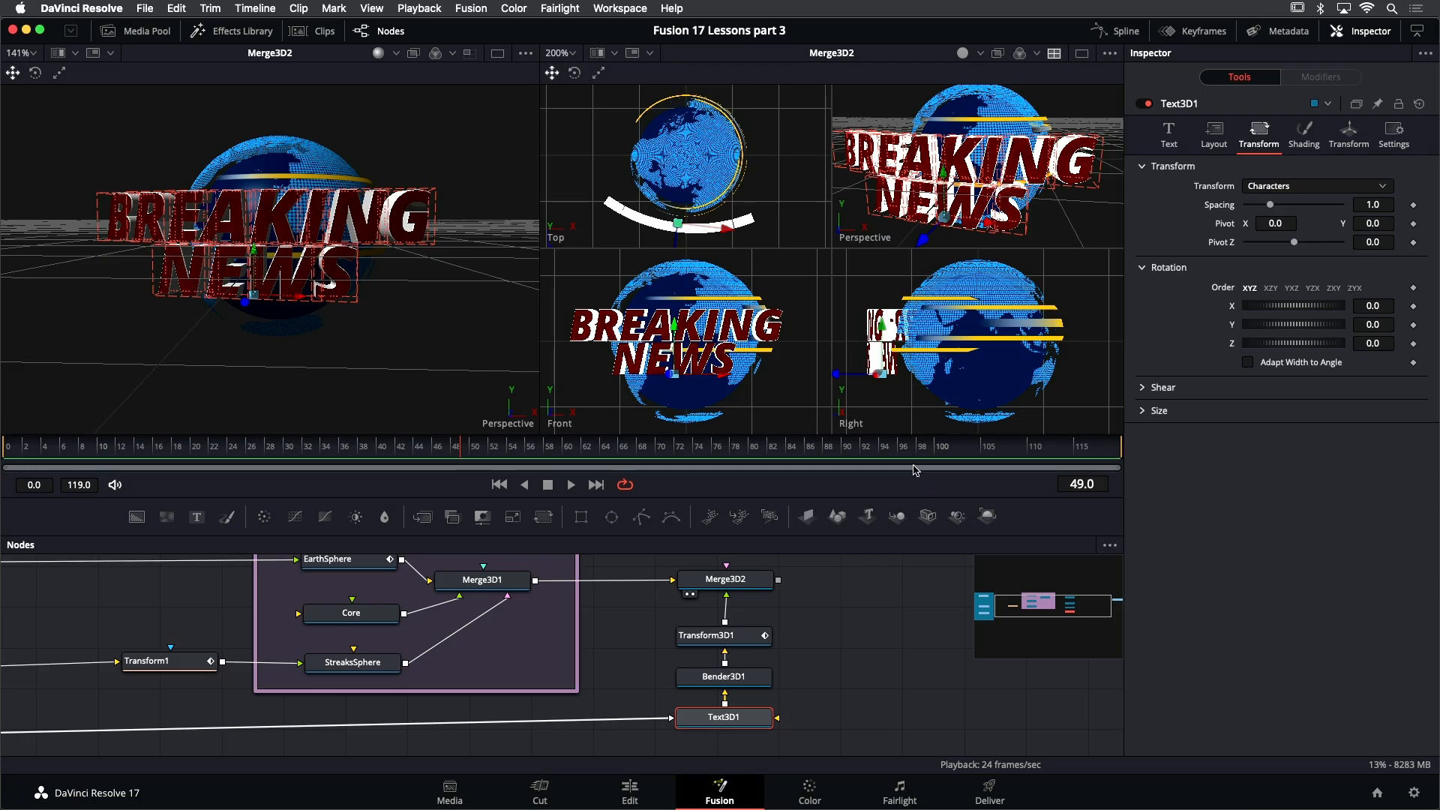
{"action": "left_click_drag", "start_coordinate": [166, 453], "coordinate": [193, 456]}
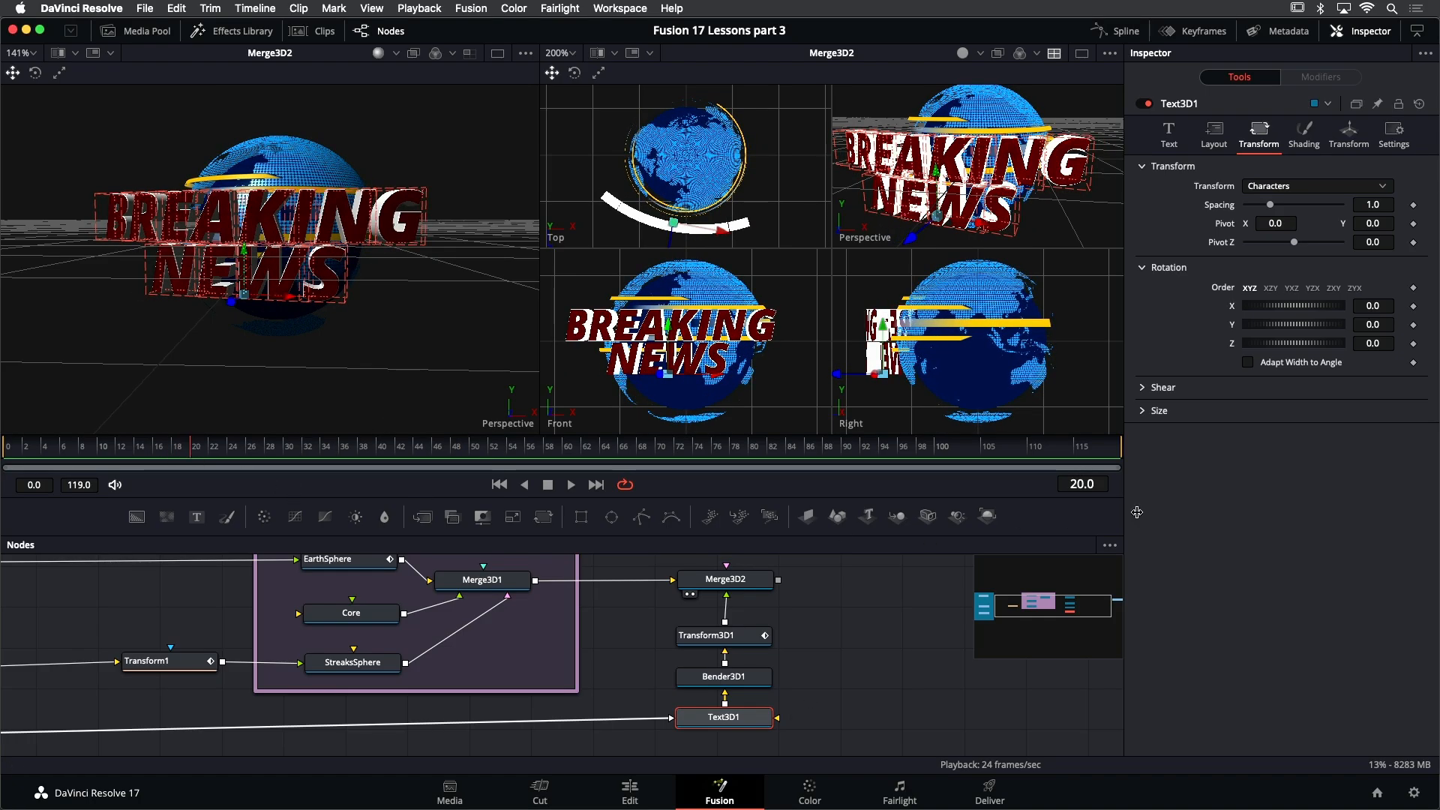
{"action": "left_click_drag", "start_coordinate": [1287, 329], "coordinate": [1290, 328]}
{"action": "double_click", "coordinate": [1297, 339]}
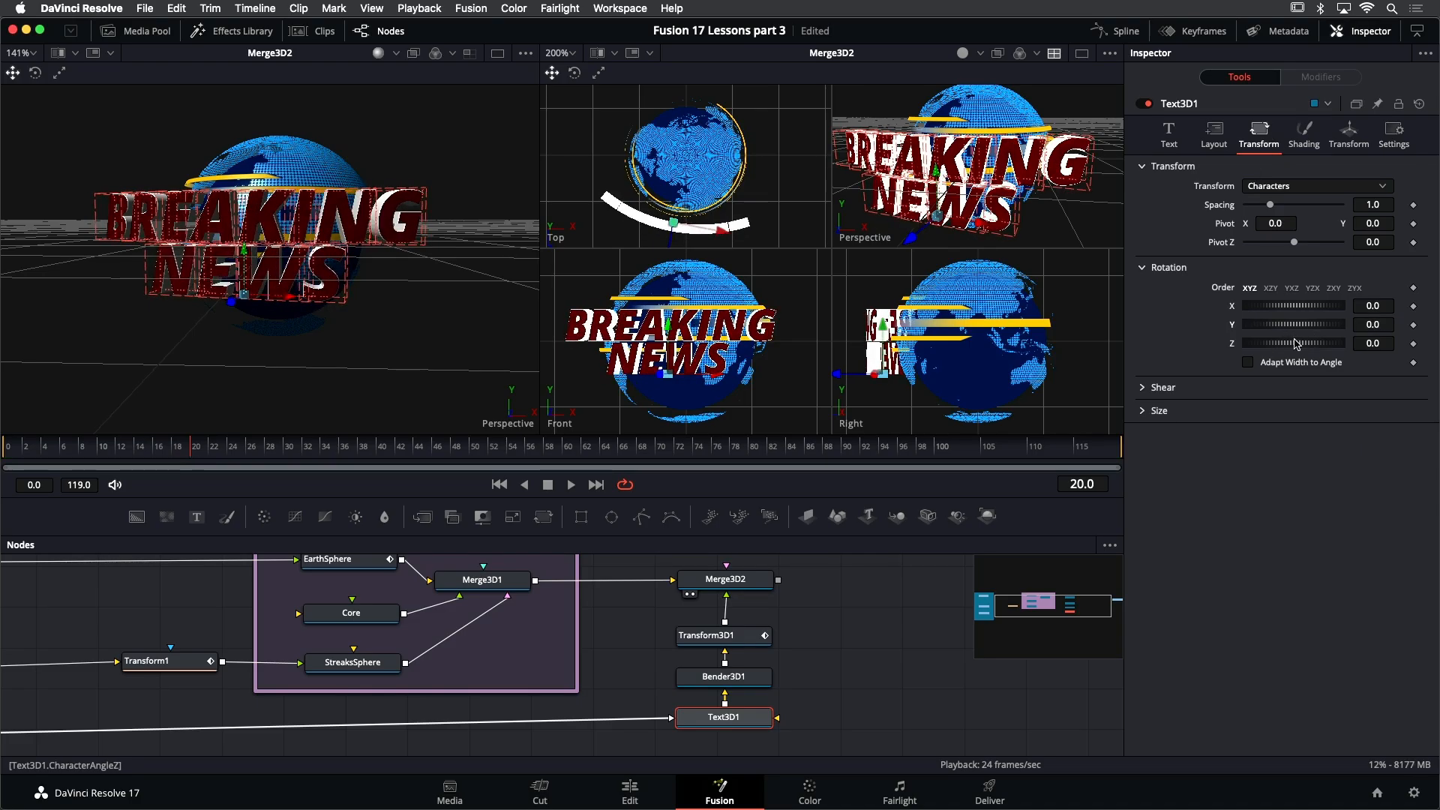
{"action": "left_click", "coordinate": [1414, 326]}
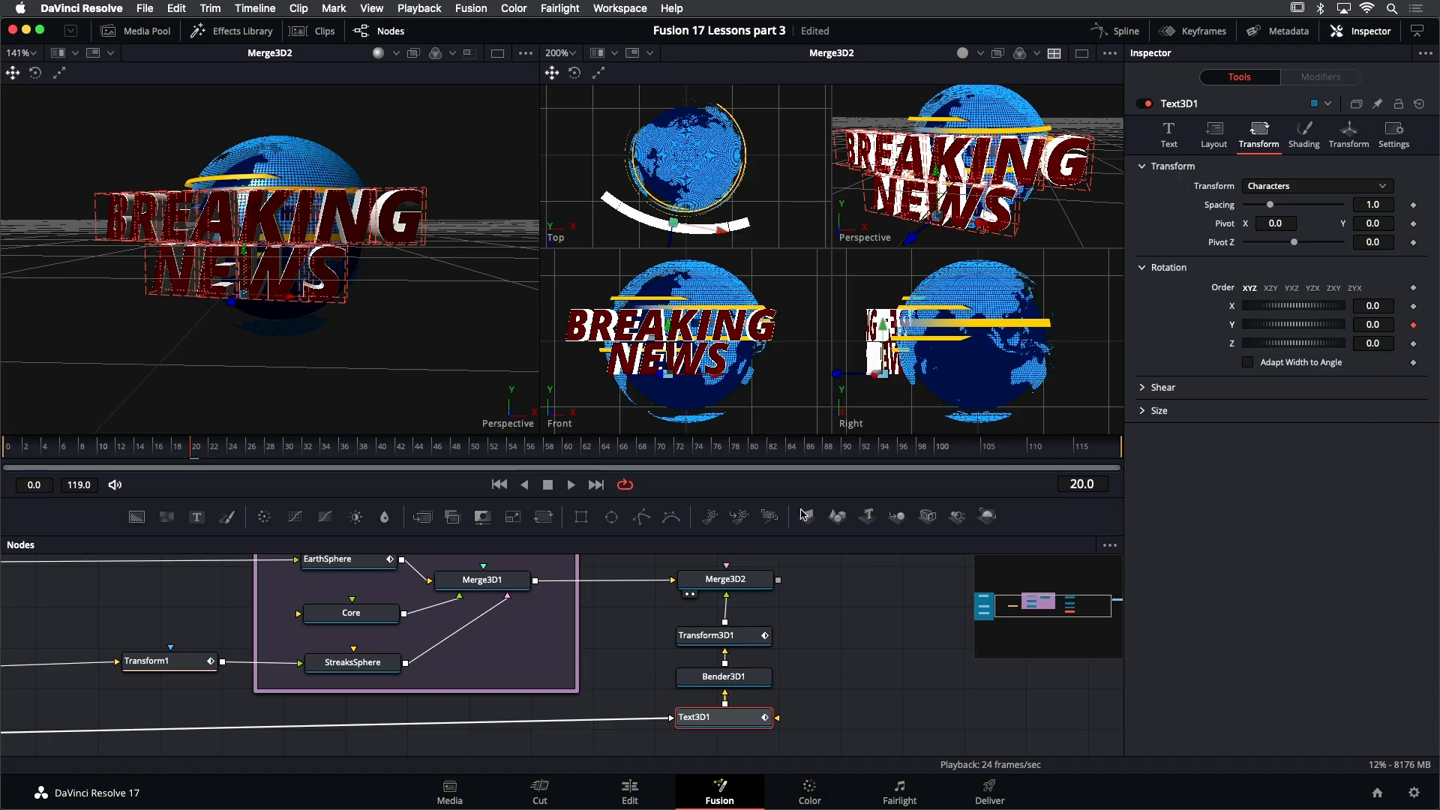
{"action": "left_click", "coordinate": [499, 485]}
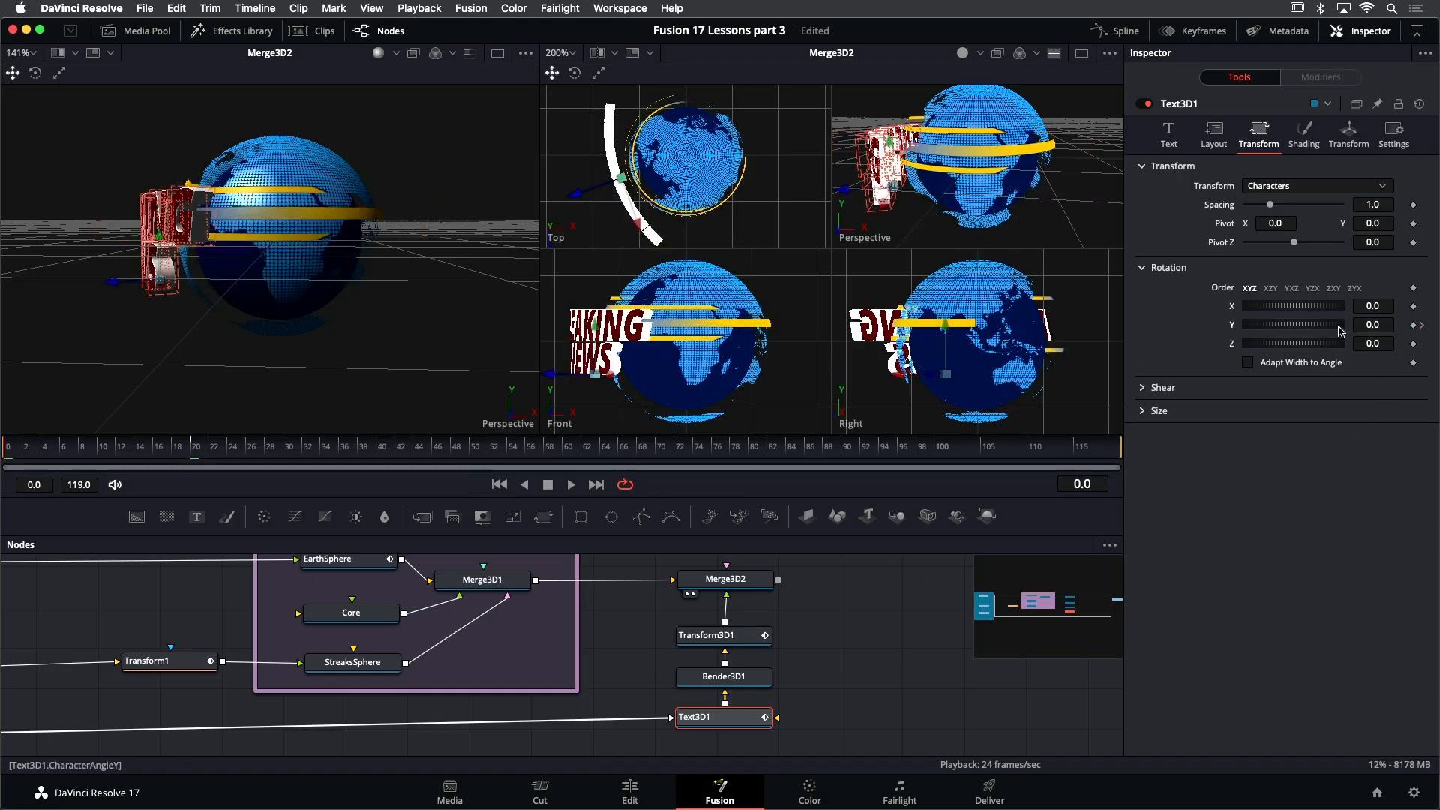
{"action": "mouse_move", "coordinate": [1305, 327]}
{"action": "left_mouse_down"}
{"action": "mouse_move", "coordinate": [1283, 330]}
{"action": "mouse_move", "coordinate": [1308, 326]}
{"action": "left_mouse_up"}
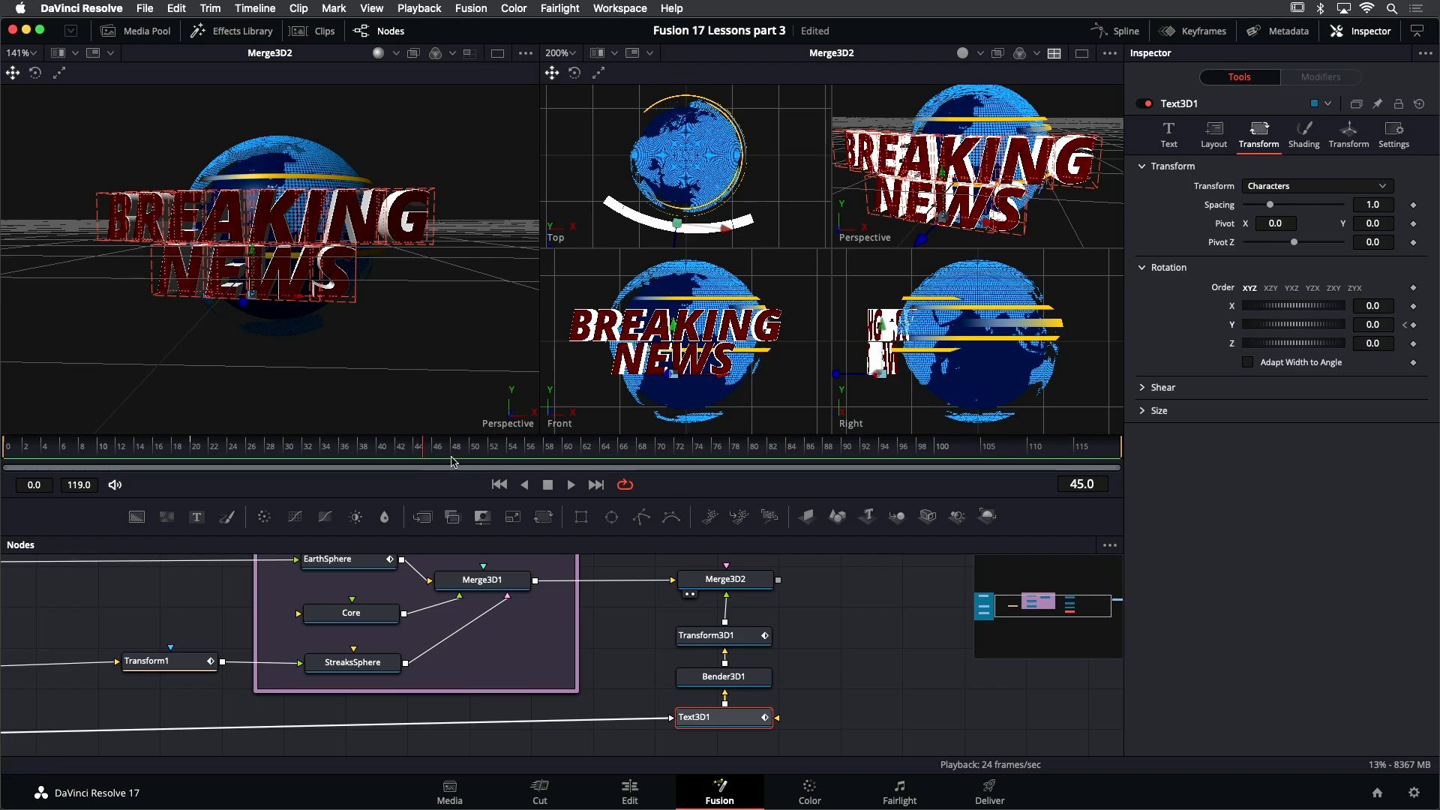
Limit the render range to frames 0 to 56 and play back the title animation
{"action": "left_click_drag", "start_coordinate": [530, 450], "coordinate": [10, 450]}
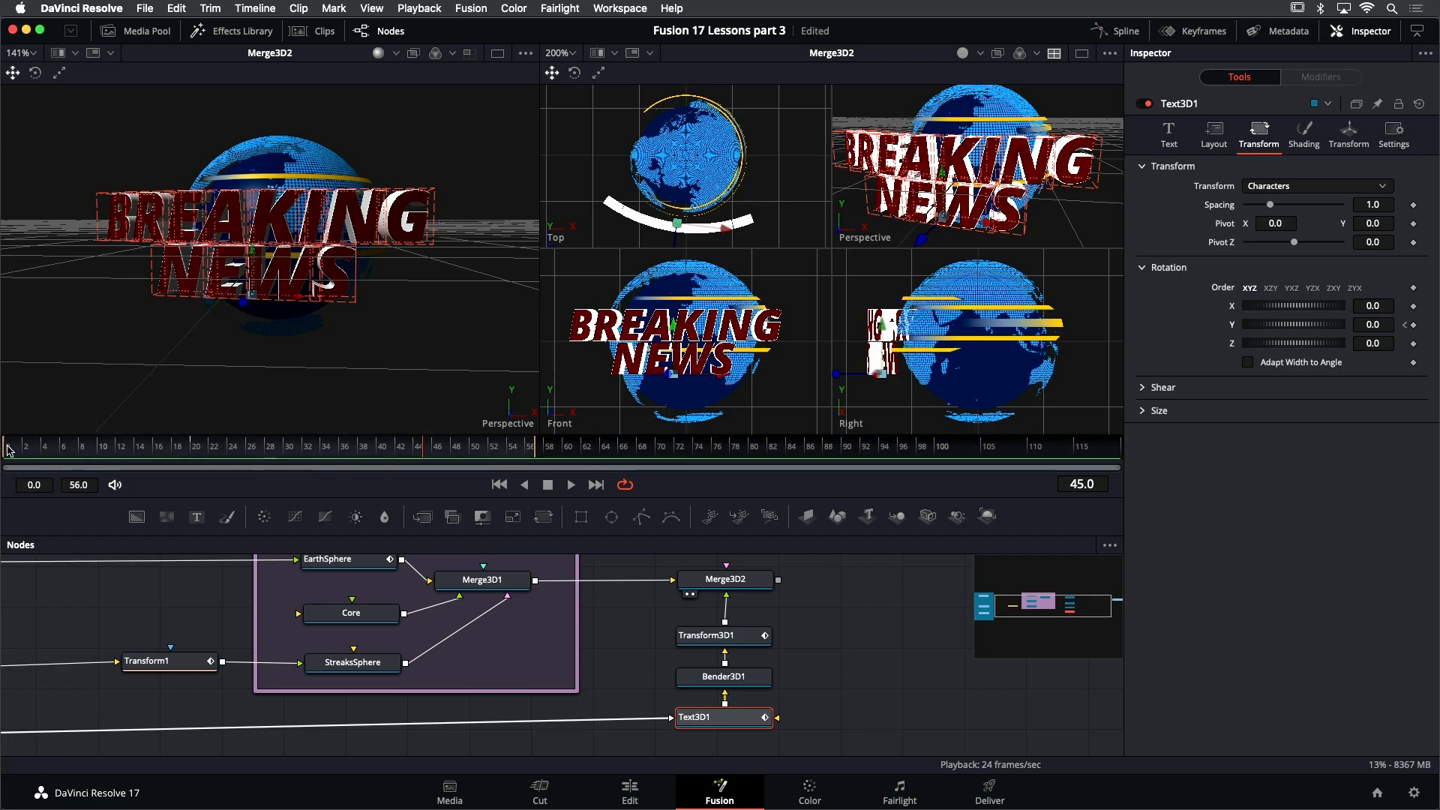
{"action": "key", "text": "space"}
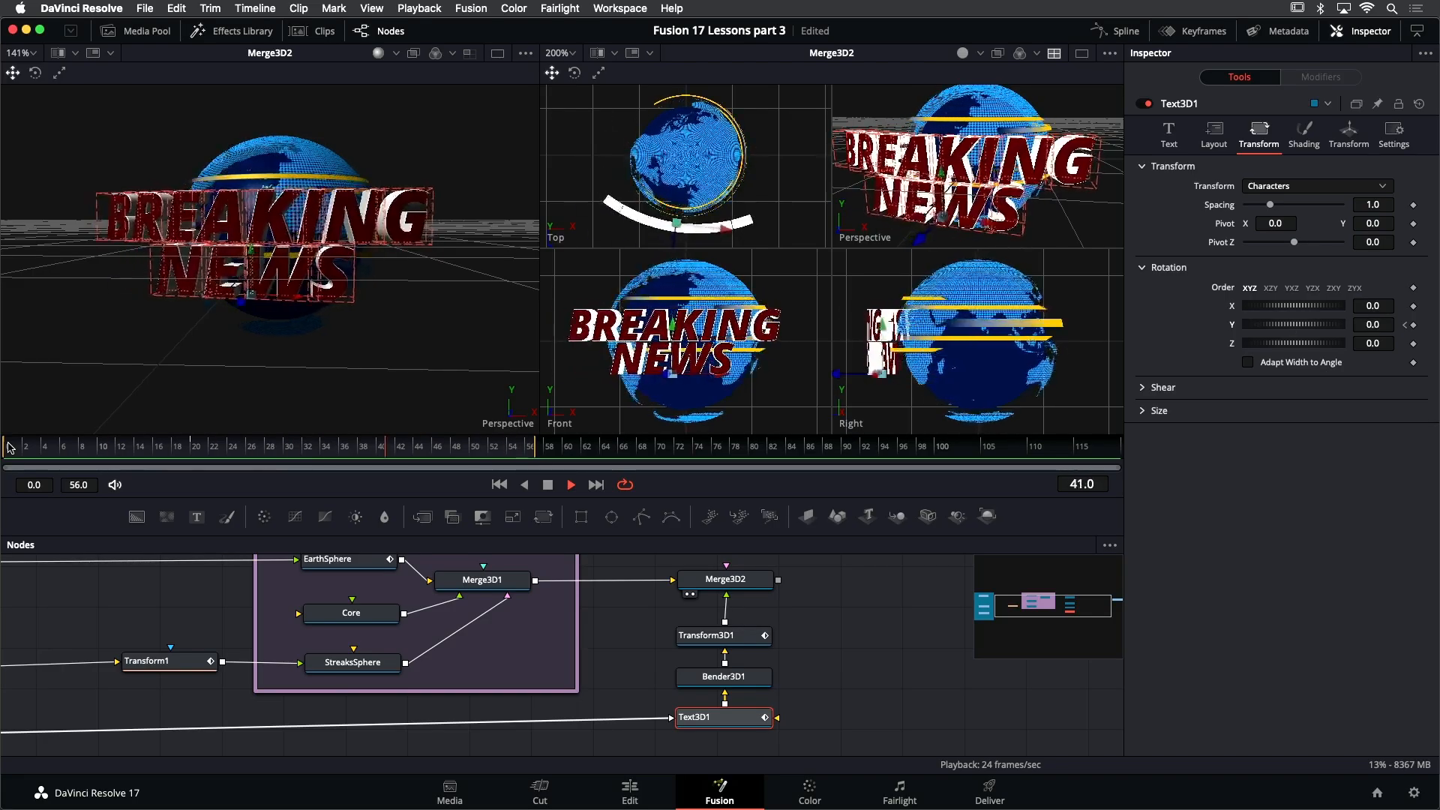
{"action": "left_click", "coordinate": [11, 448]}
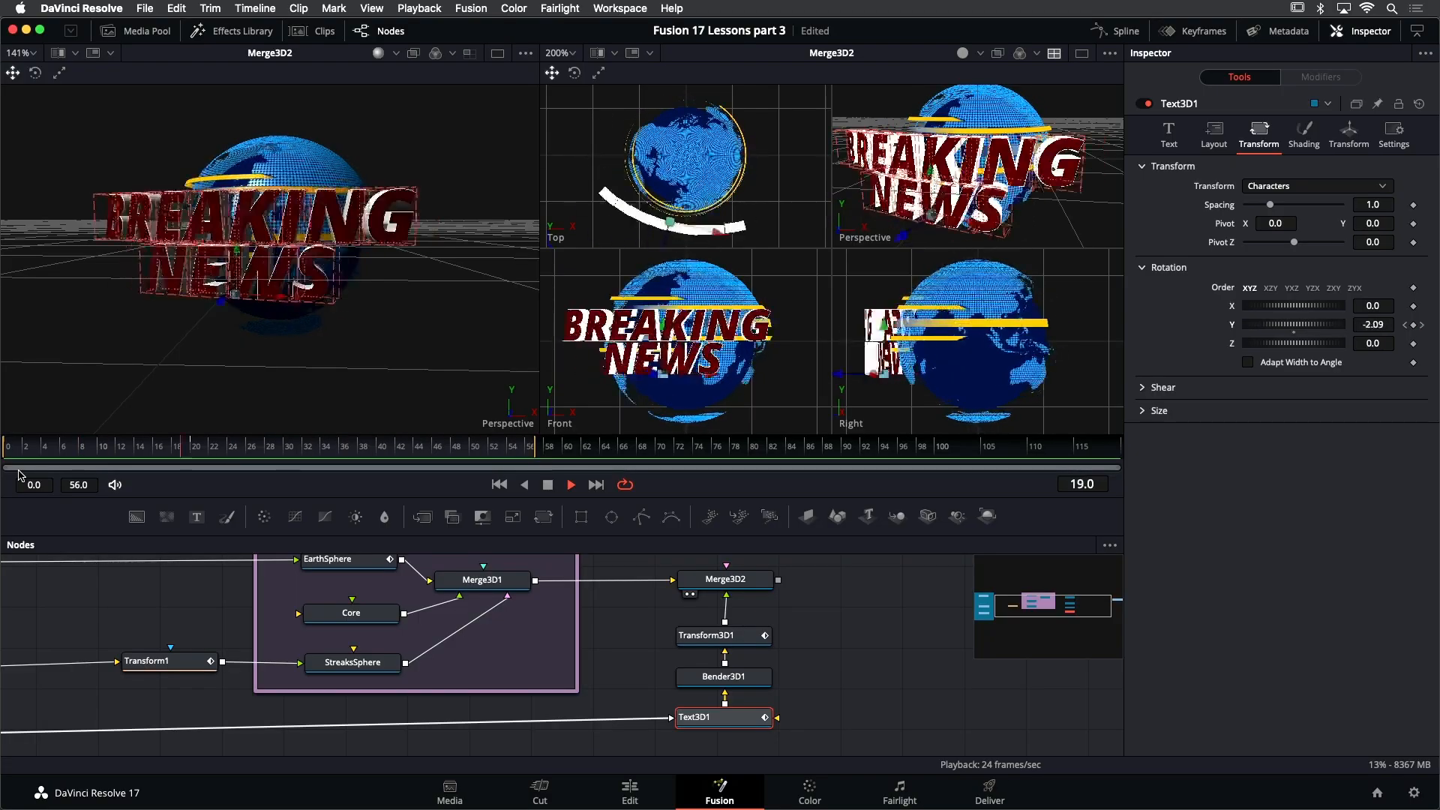
{"action": "key", "text": "space"}
Add a Camera 3D node connected to Merge3D2 and save the project
{"action": "left_click_drag", "start_coordinate": [837, 620], "coordinate": [687, 696]}
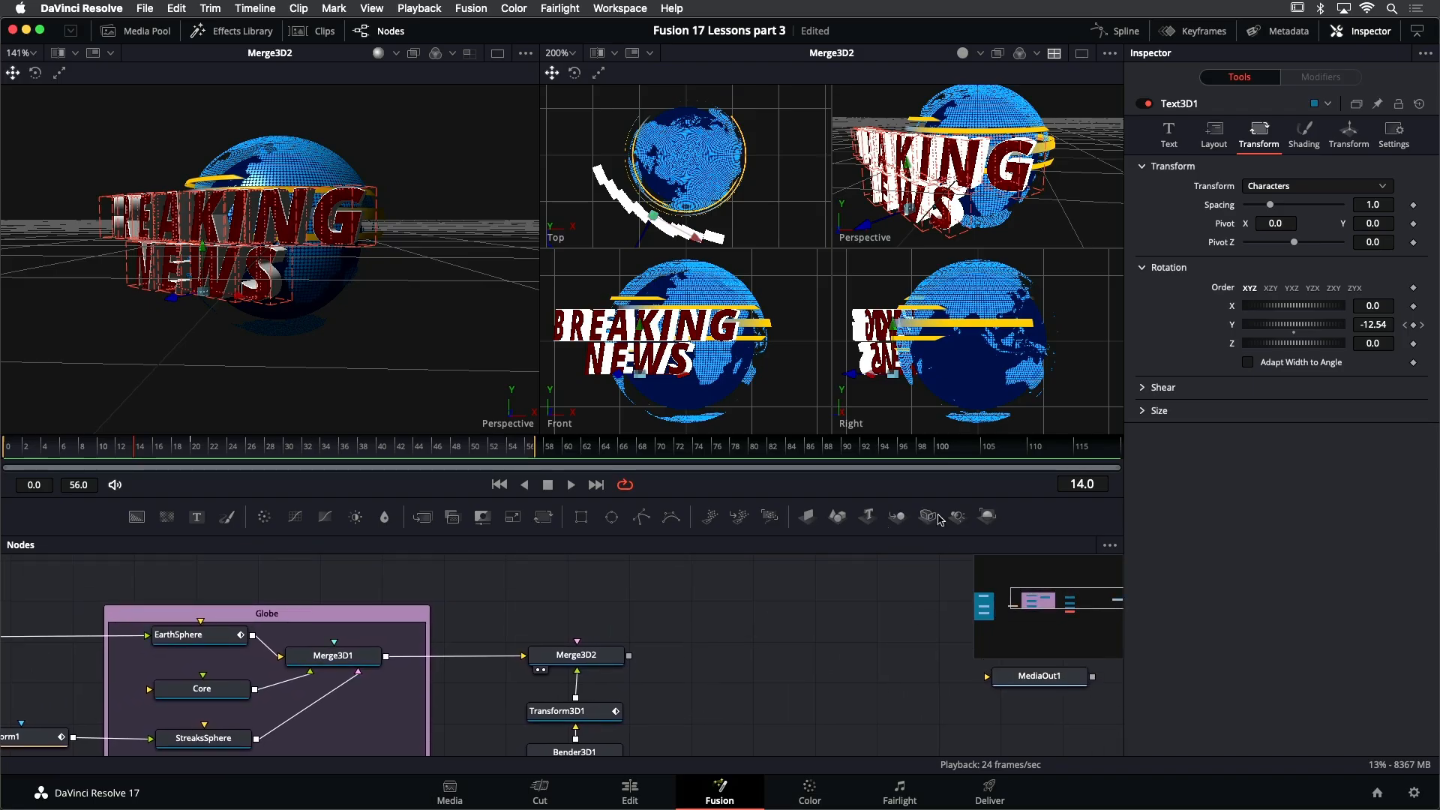
{"action": "left_click_drag", "start_coordinate": [928, 520], "coordinate": [600, 669]}
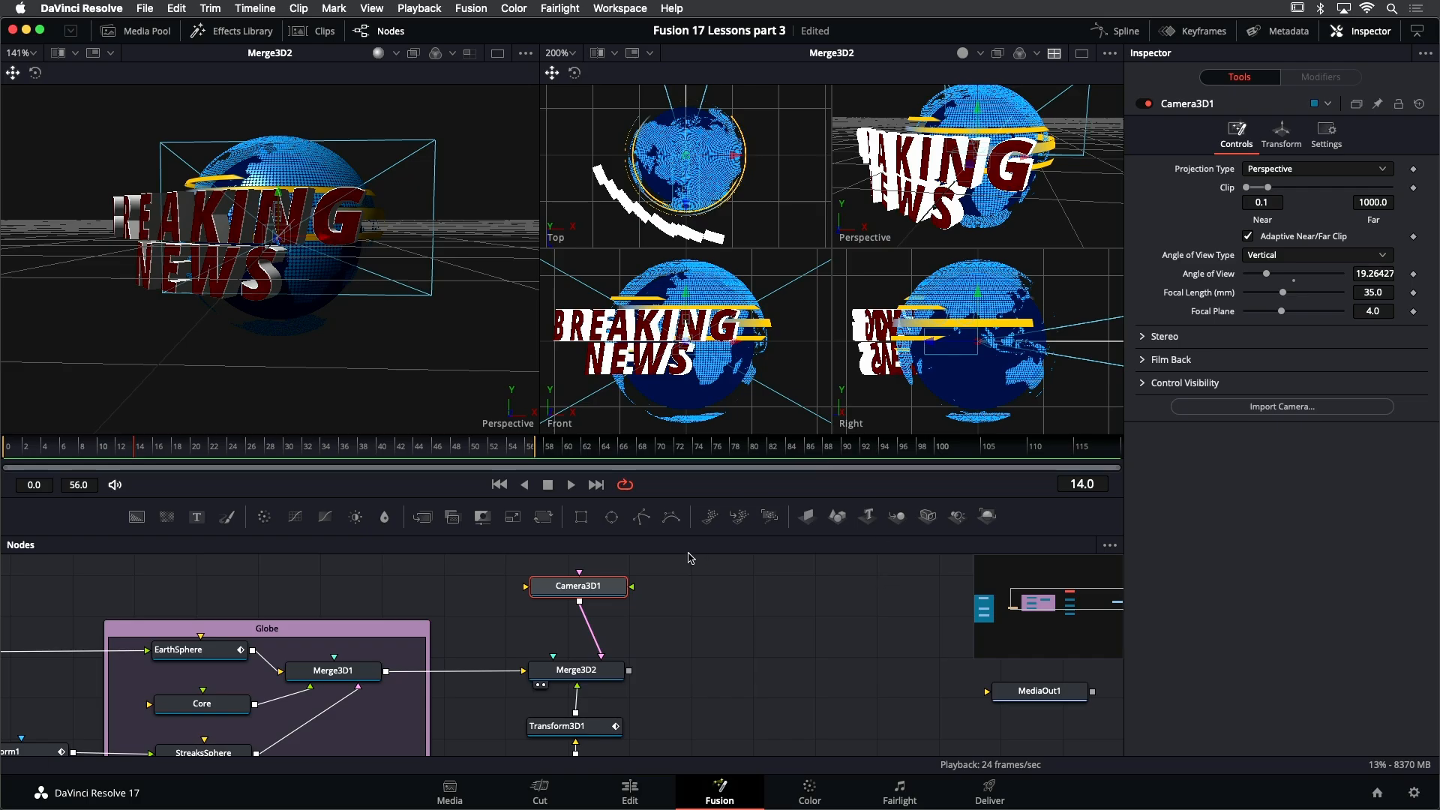
{"action": "key", "text": "super+s"}
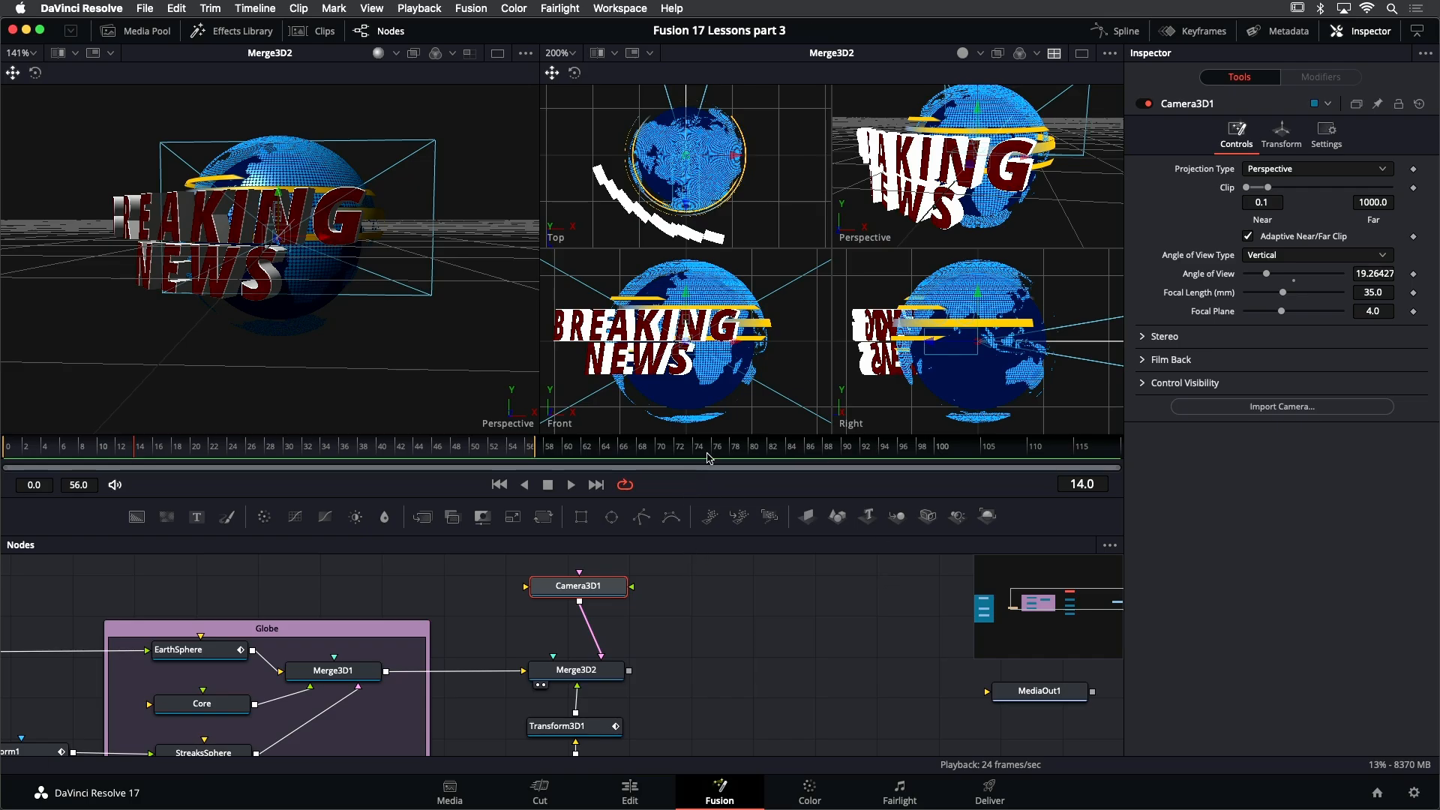
Move Camera3D1 along Z to about 0.73 and show the scene through Camera3D1 in the first viewer
{"action": "key", "text": "ctrl+Tab"}
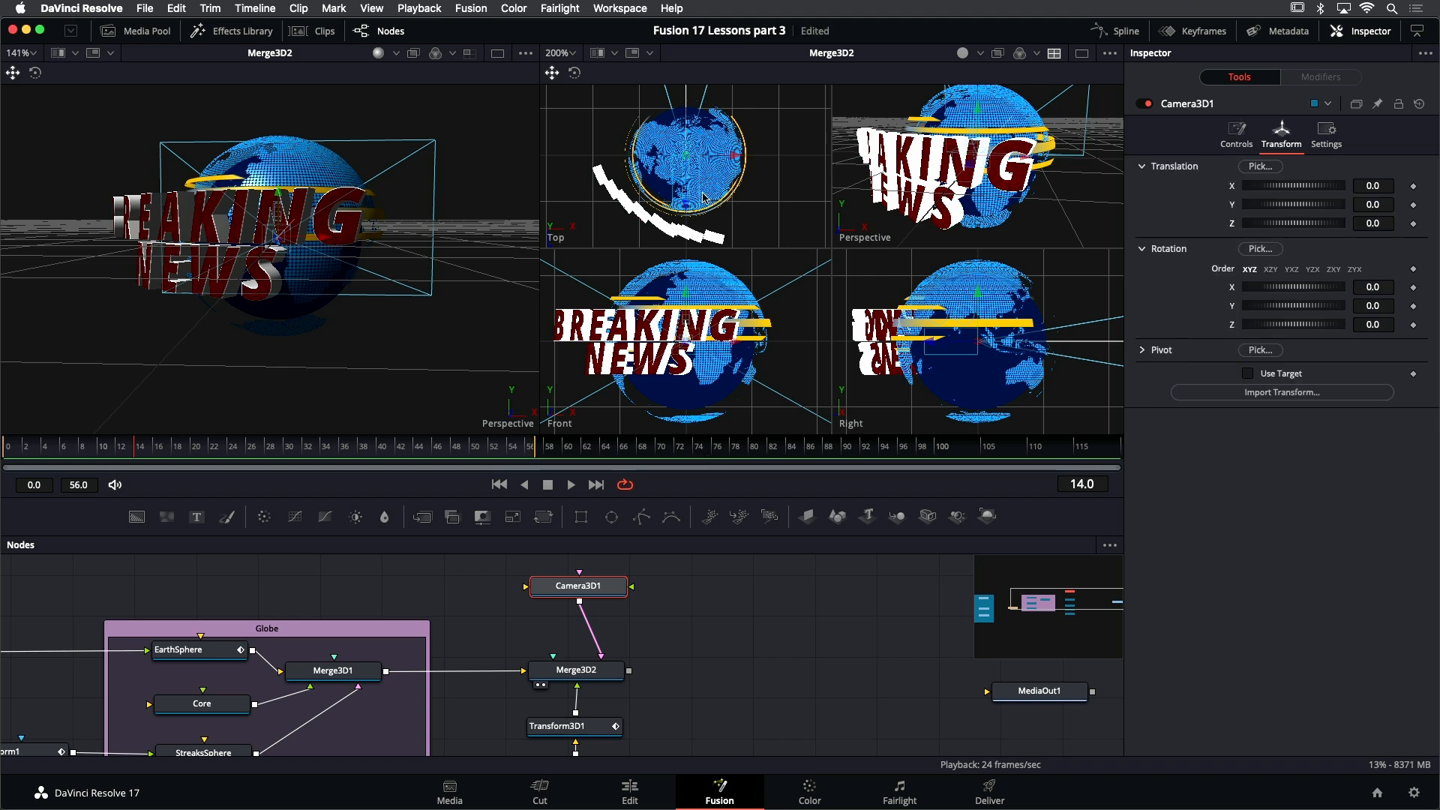
{"action": "left_click_drag", "start_coordinate": [688, 207], "coordinate": [722, 335]}
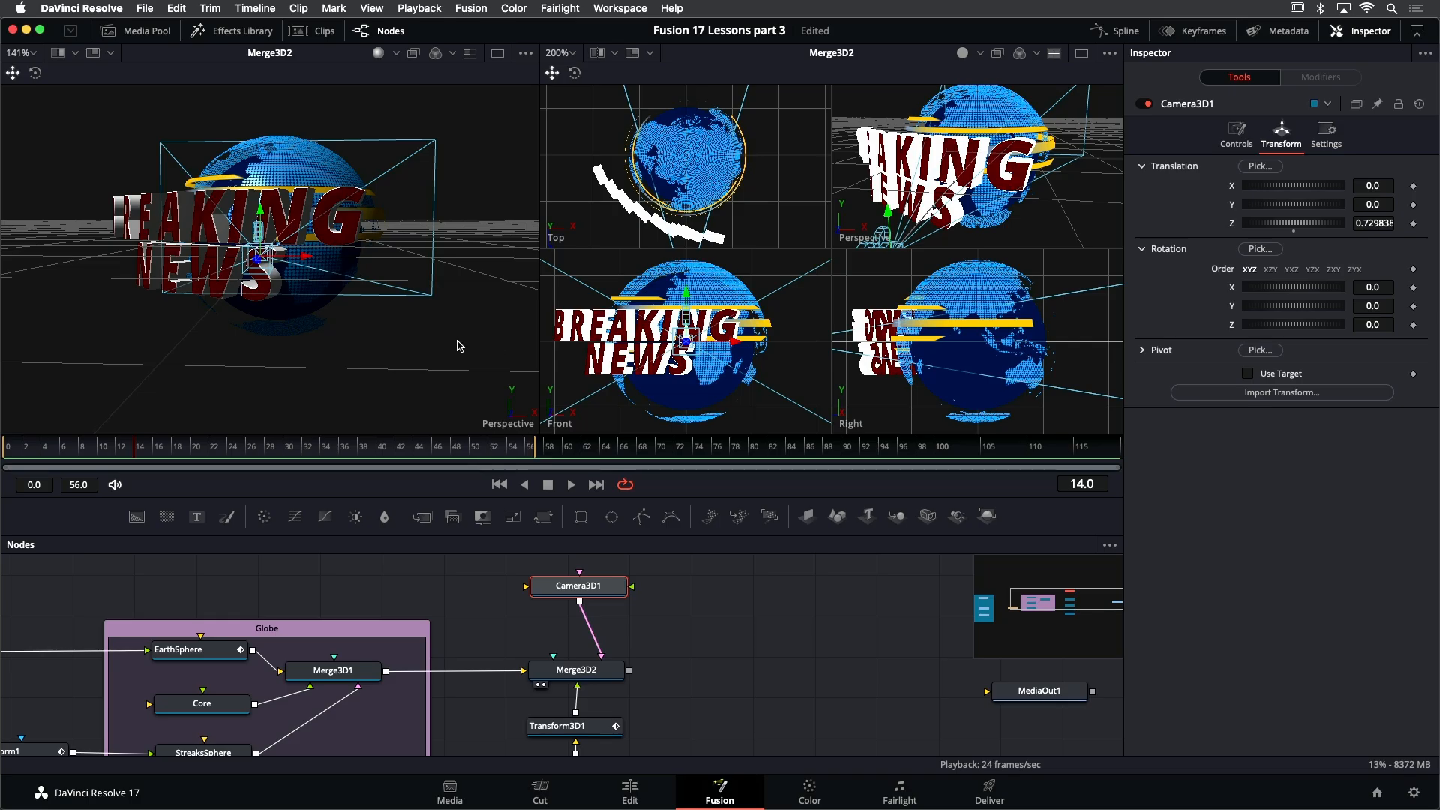
{"action": "right_click", "coordinate": [513, 422]}
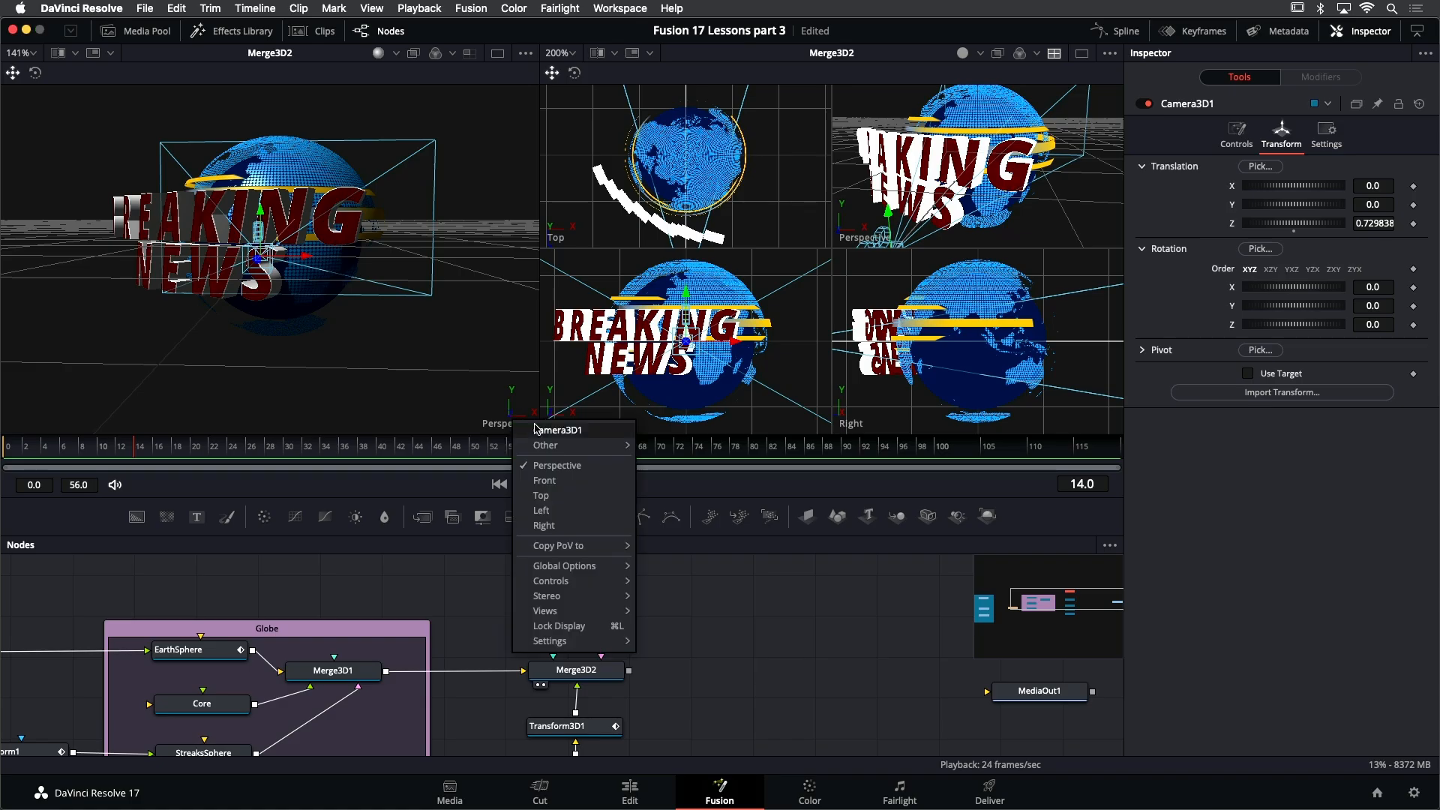
{"action": "left_click", "coordinate": [583, 432]}
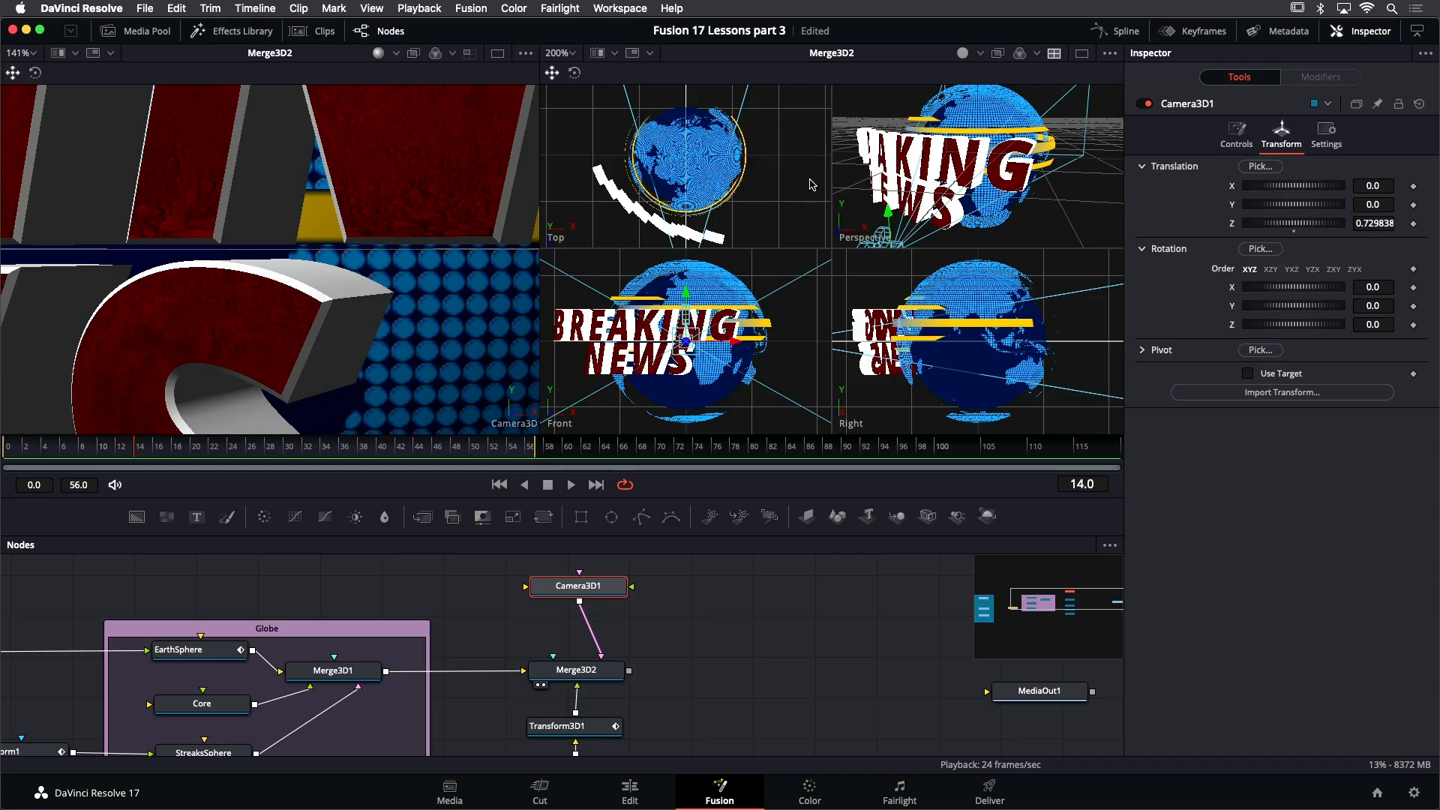
Pull Camera3D1 back along Z to about 2.19 to frame the globe and the title
{"action": "scroll", "coordinate": [733, 219], "scroll_direction": "down", "scroll_amount": 5}
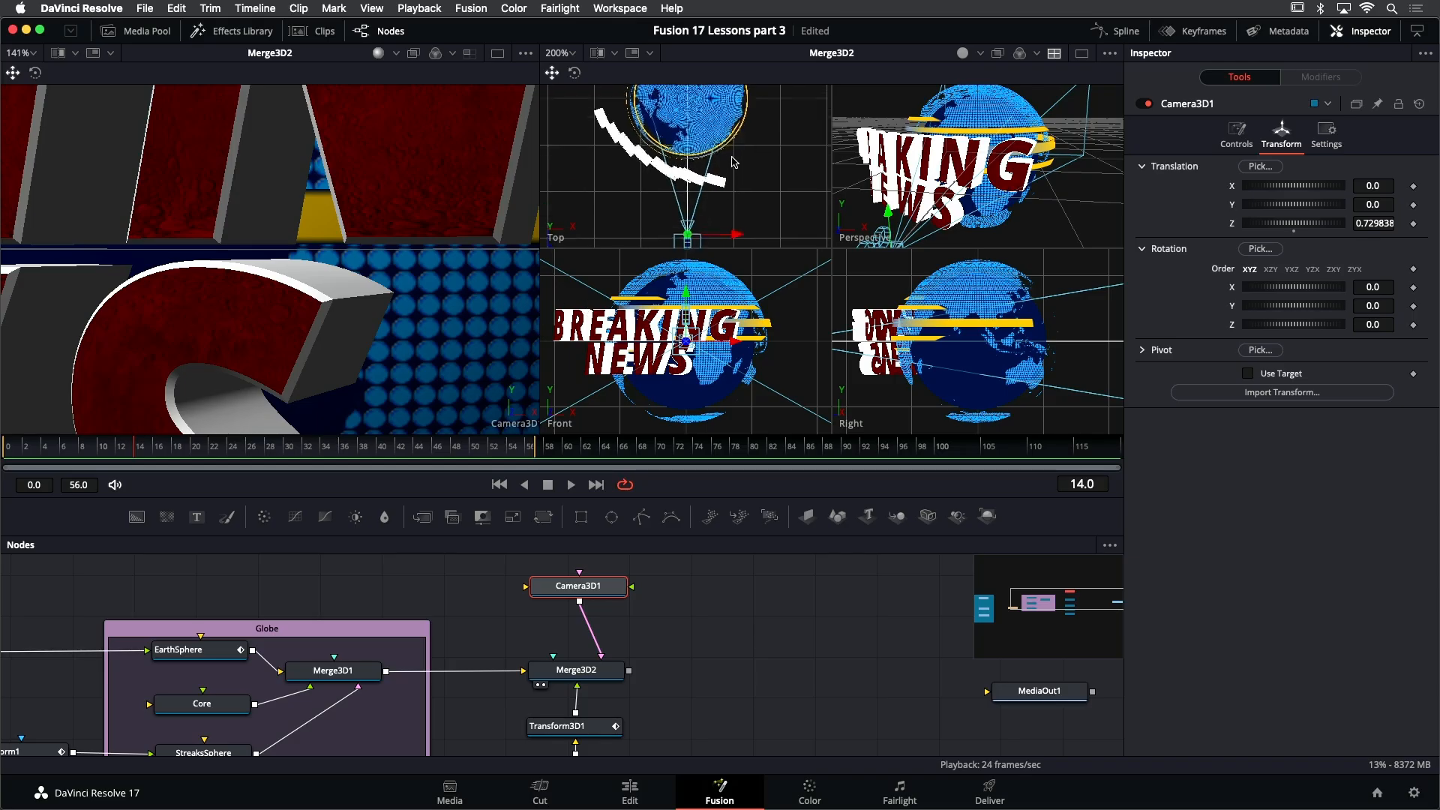
{"action": "scroll", "coordinate": [750, 174], "scroll_direction": "down", "scroll_amount": 5}
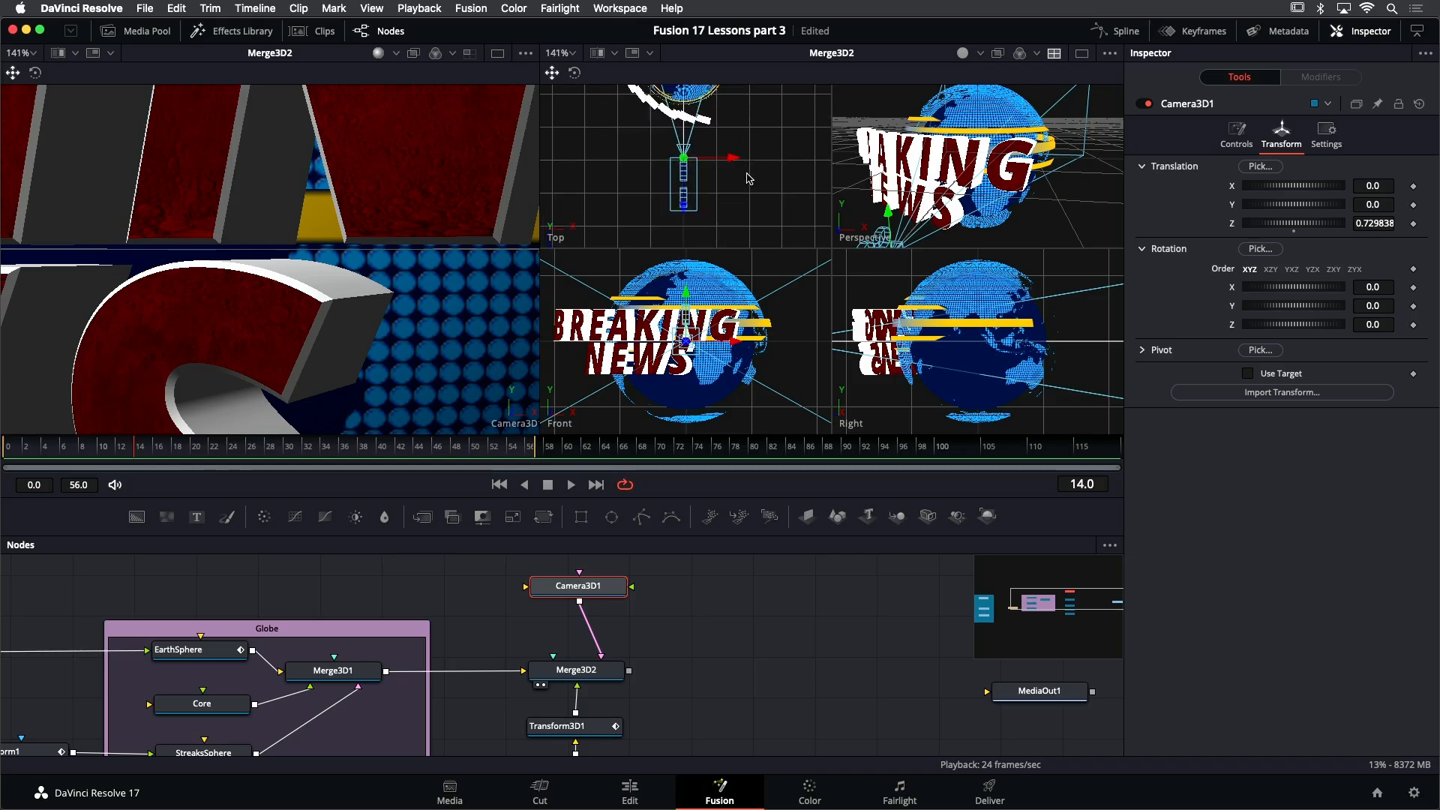
{"action": "left_click_drag", "start_coordinate": [694, 209], "coordinate": [681, 339]}
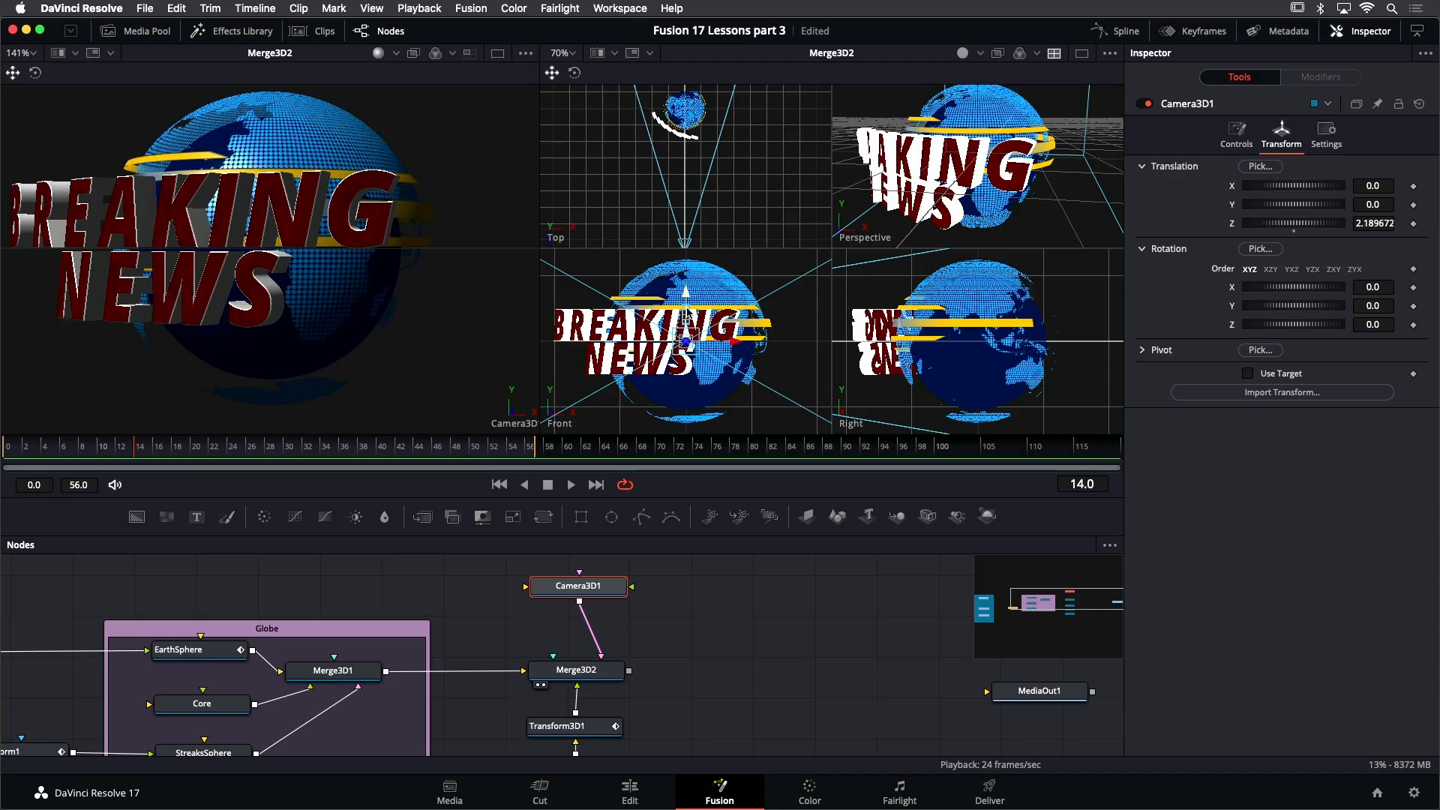
Play and scrub the title animation to check it through Camera3D1
{"action": "left_click_drag", "start_coordinate": [293, 459], "coordinate": [383, 466]}
{"action": "key", "text": "space"}
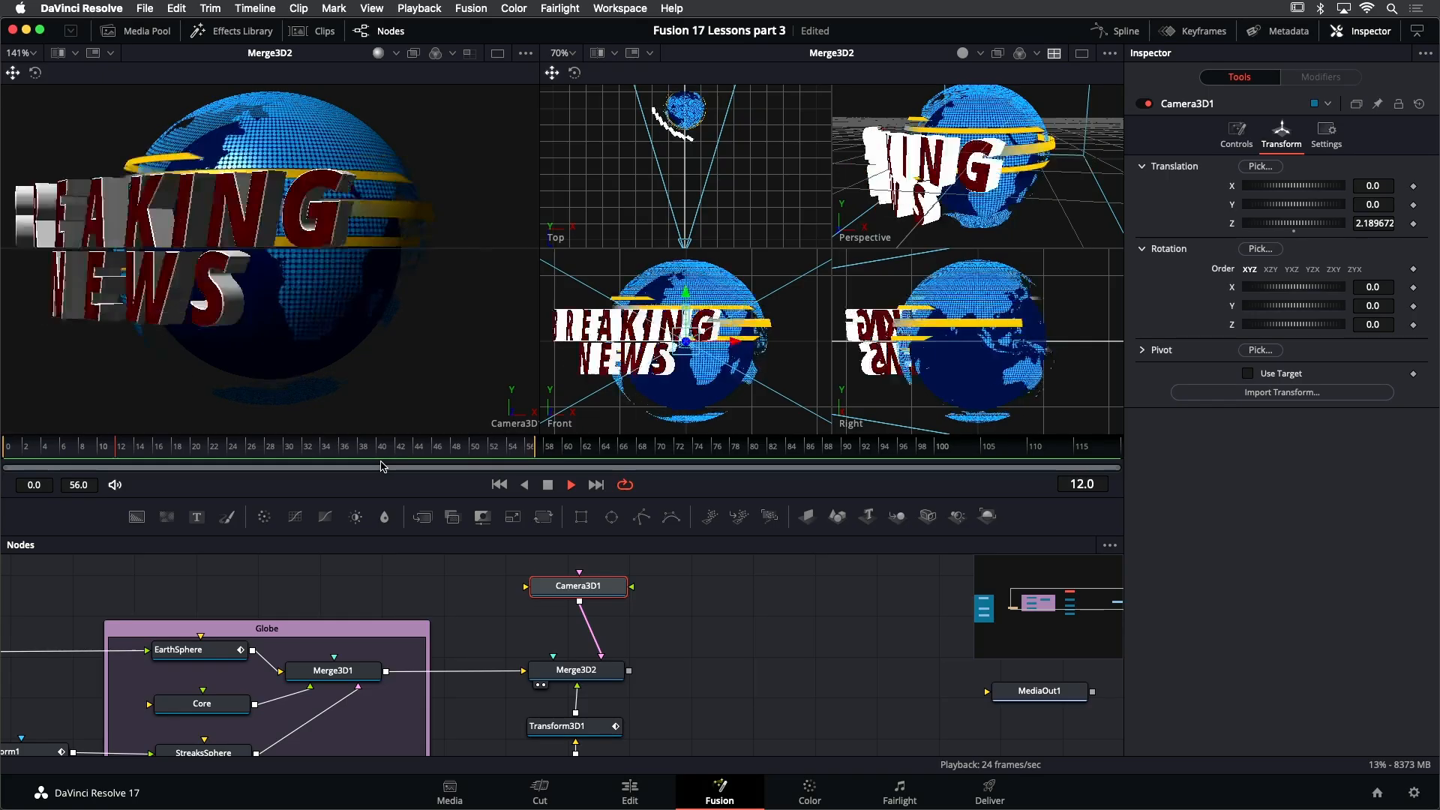
{"action": "key", "text": "space"}
{"action": "left_click_drag", "start_coordinate": [389, 456], "coordinate": [368, 461]}
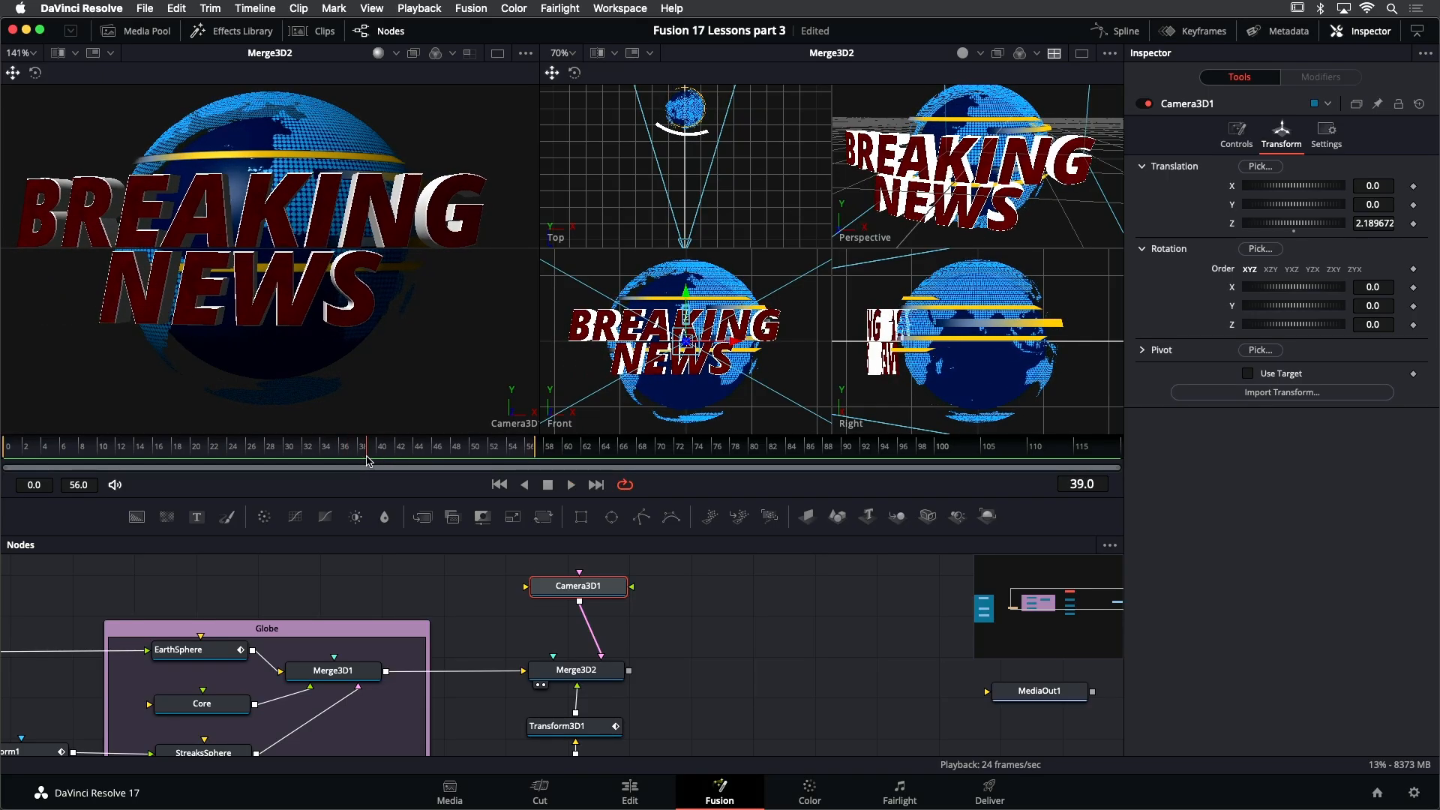
{"action": "key", "text": "space"}
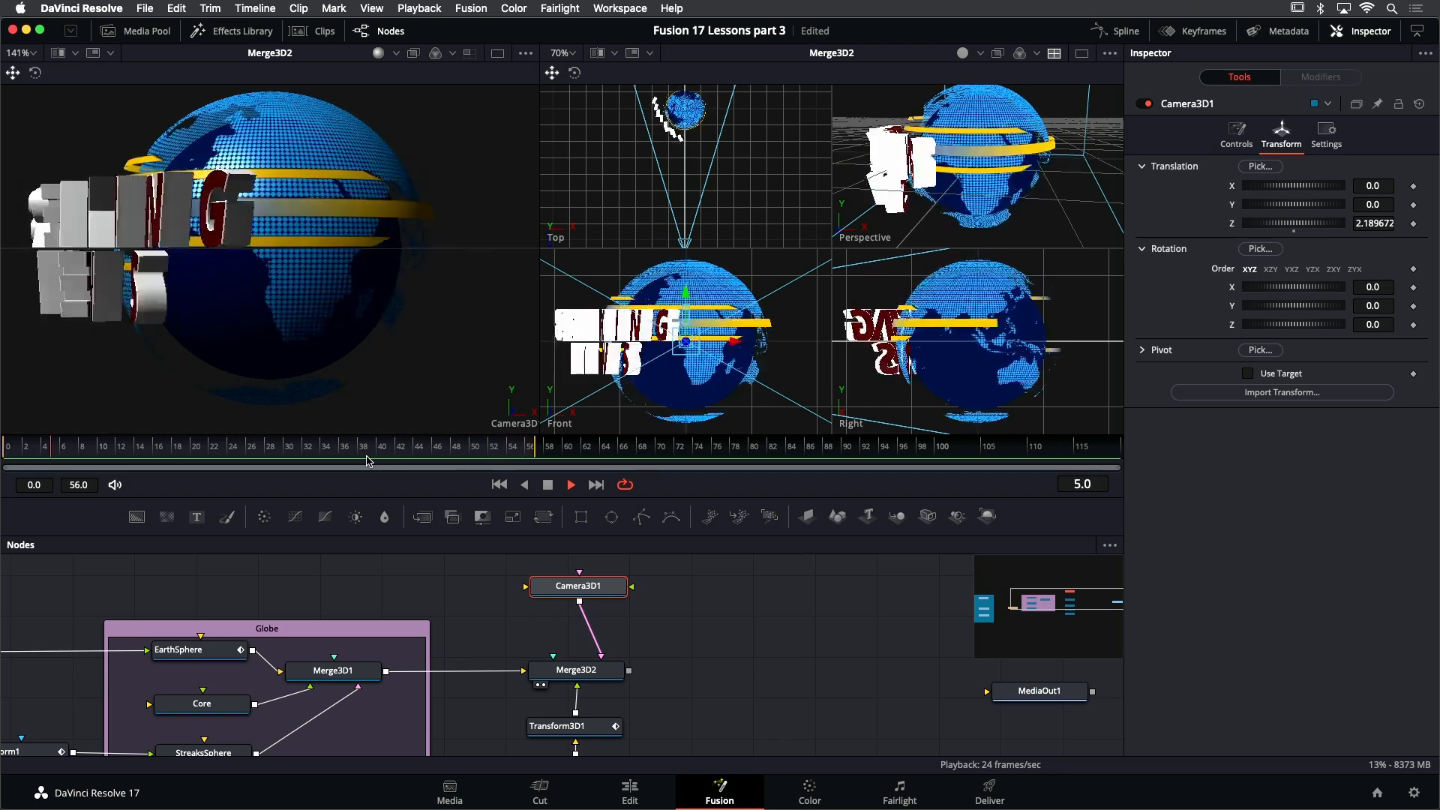
At frame 18, pull Camera3D1 back along Z to about 2.24 and keyframe its translation and rotation groups
{"action": "key", "text": "space"}
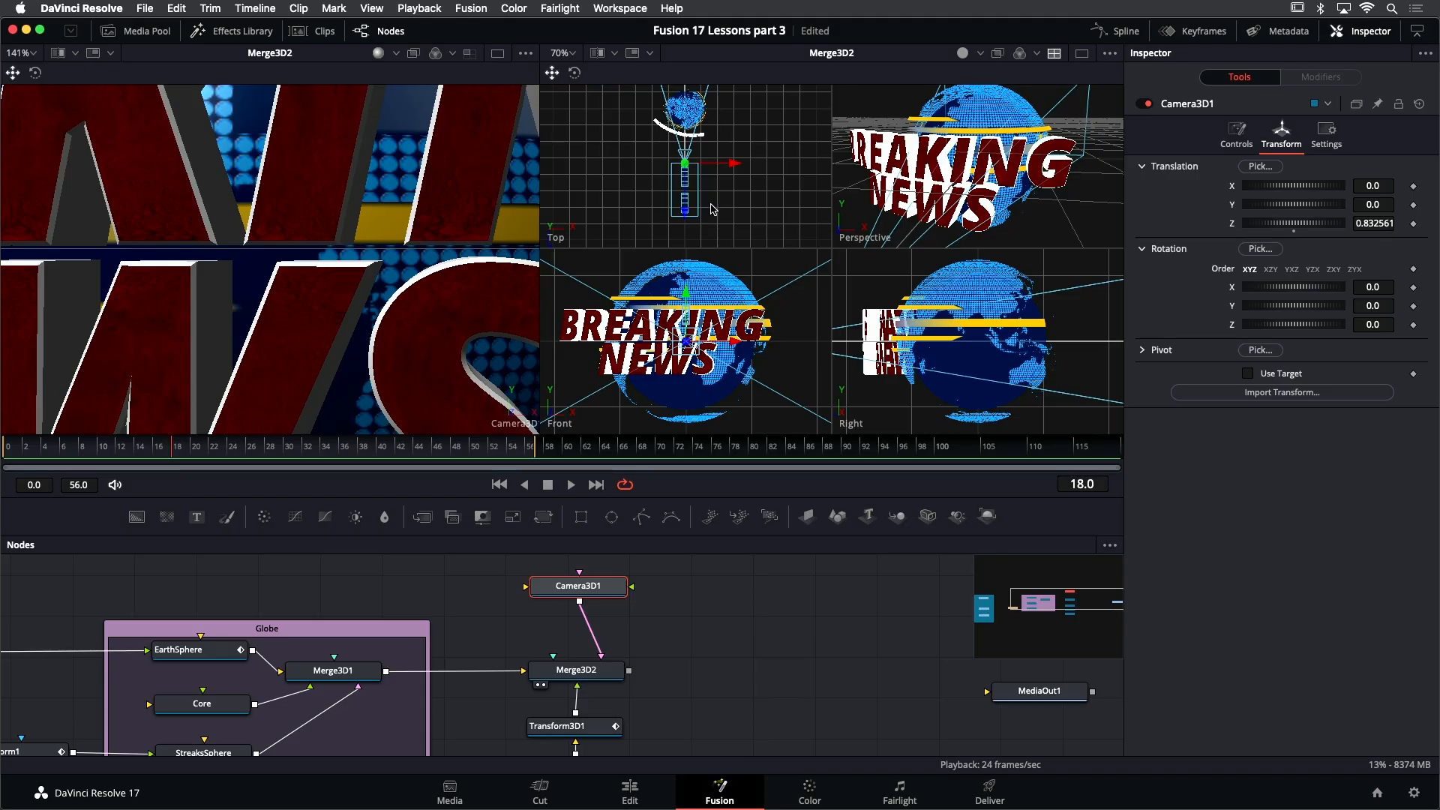
{"action": "left_click_drag", "start_coordinate": [685, 197], "coordinate": [663, 306]}
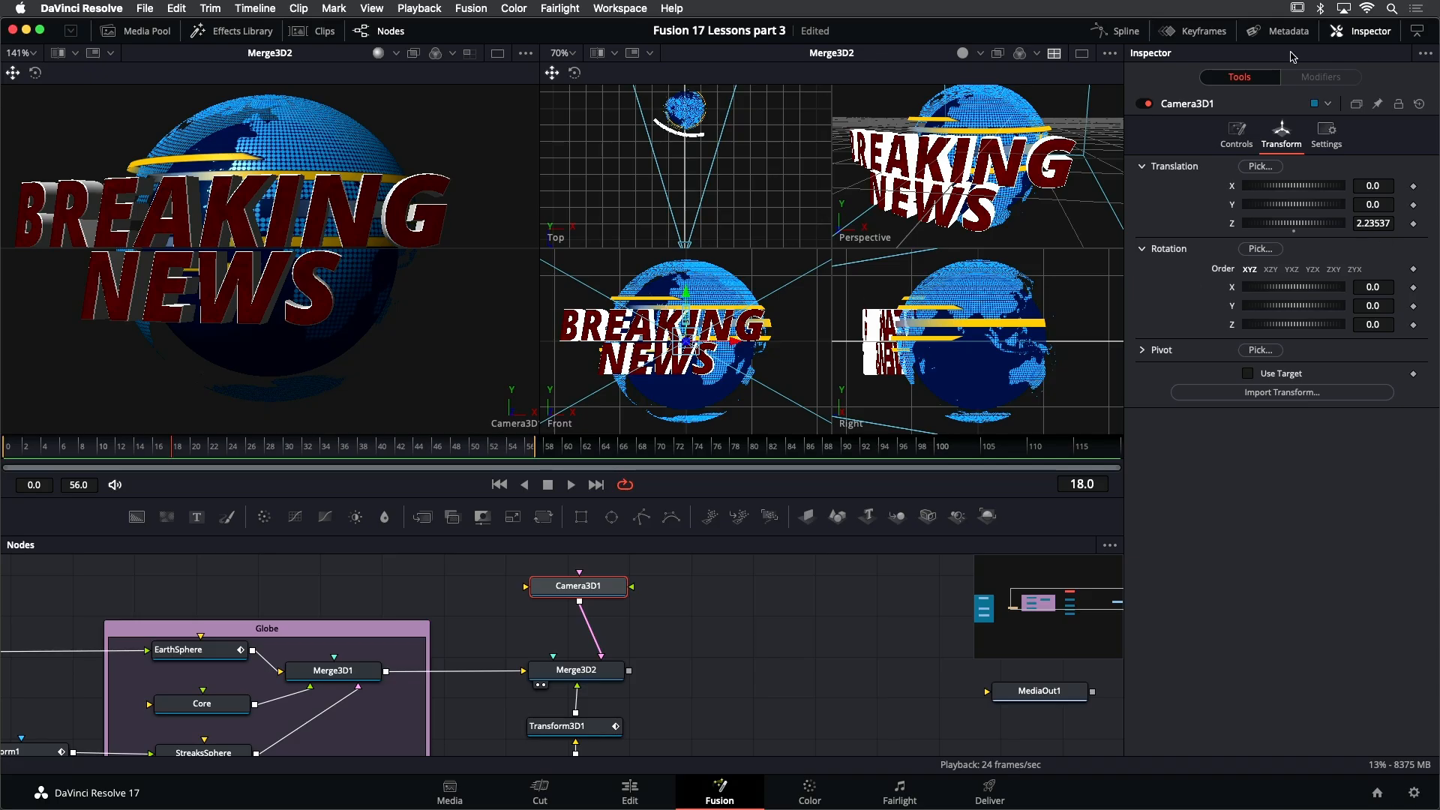
{"action": "right_click", "coordinate": [1175, 168]}
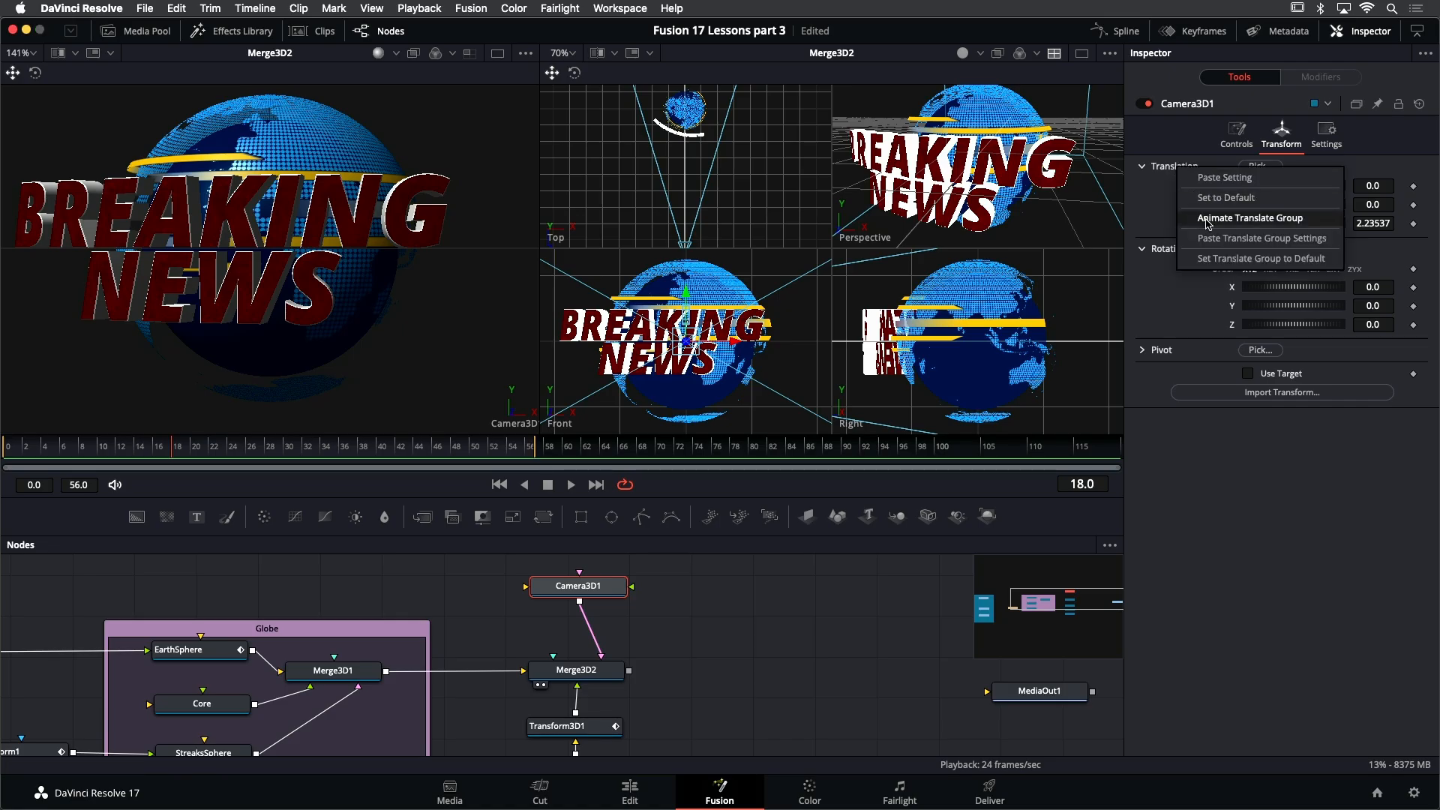
{"action": "left_click", "coordinate": [1230, 219]}
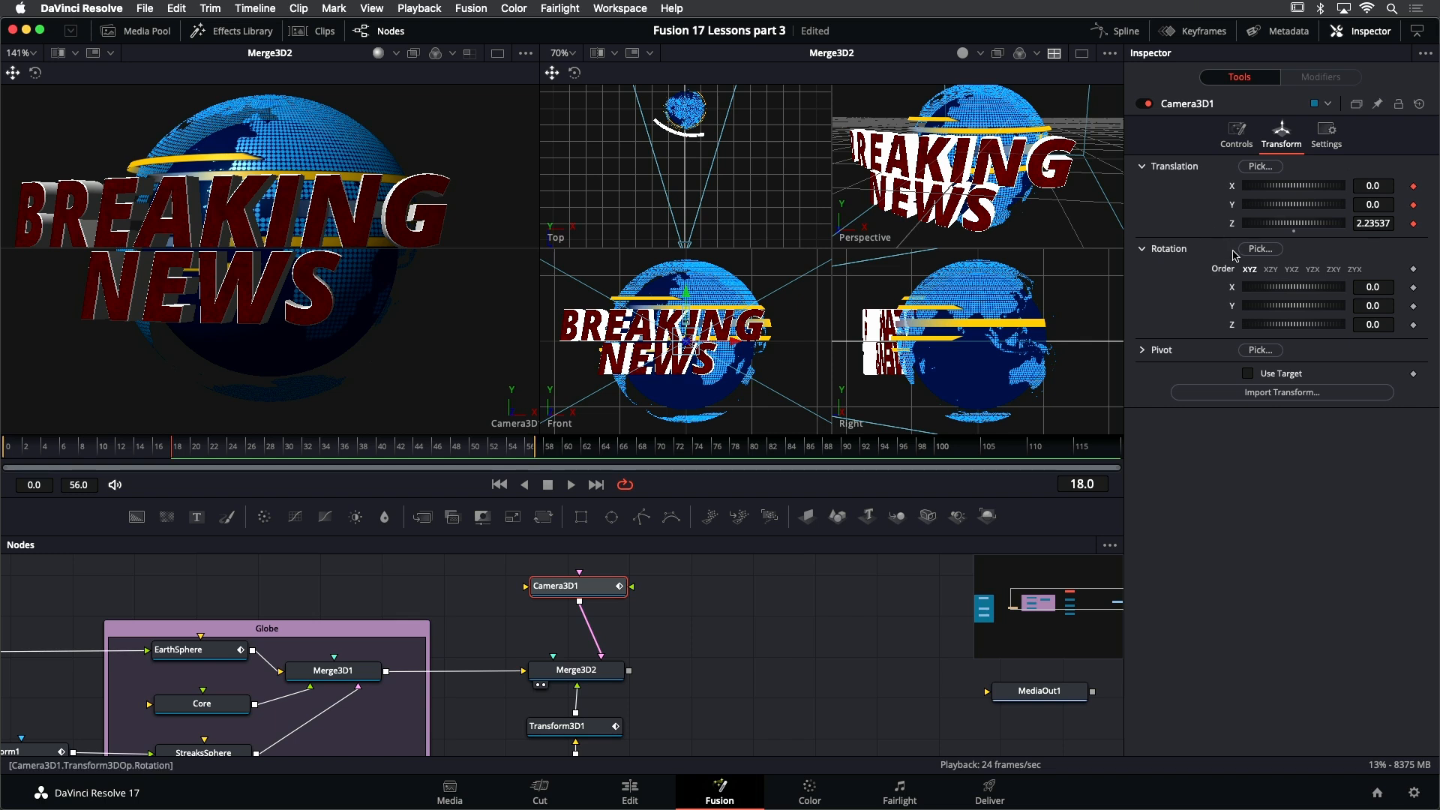
{"action": "right_click", "coordinate": [1175, 254]}
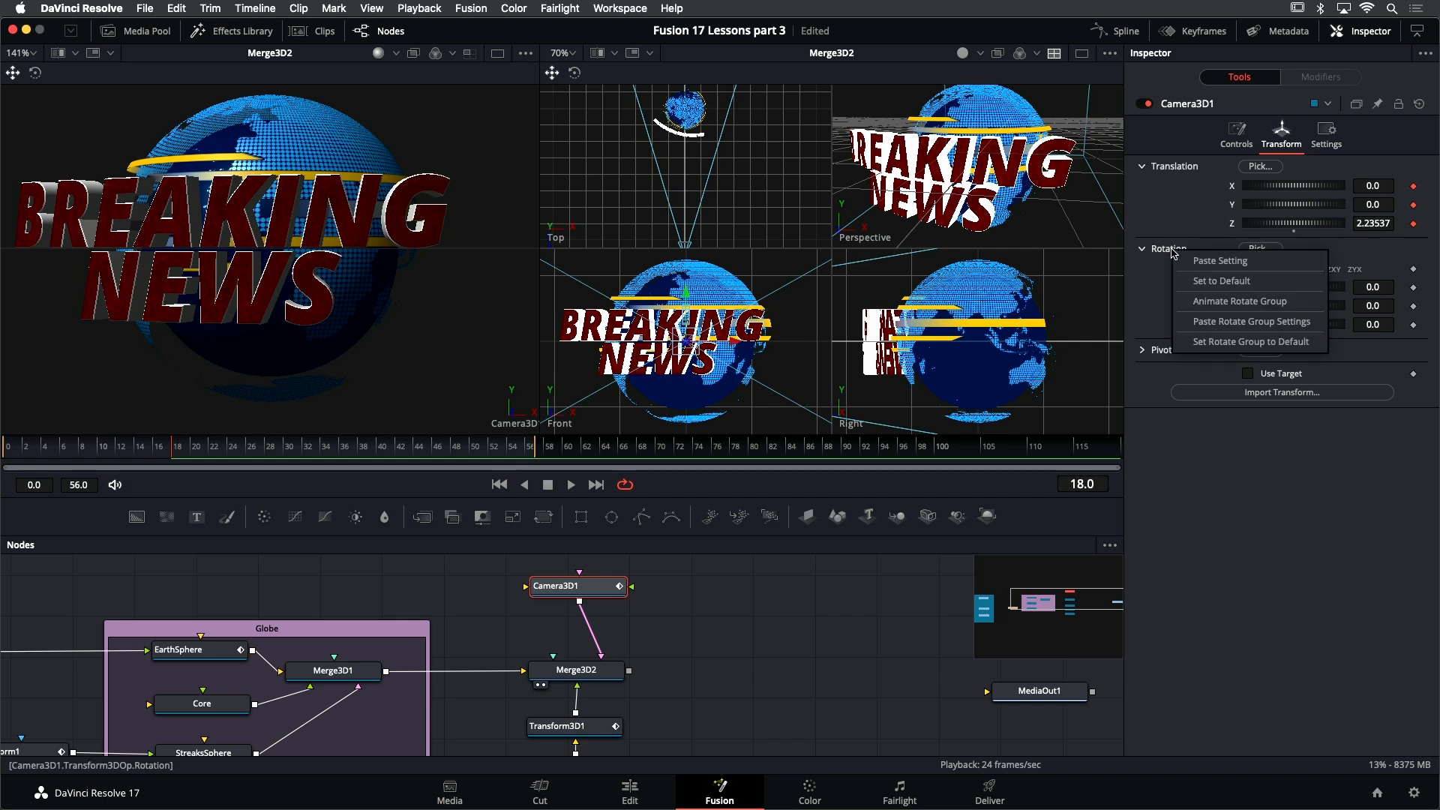
{"action": "left_click", "coordinate": [1204, 303]}
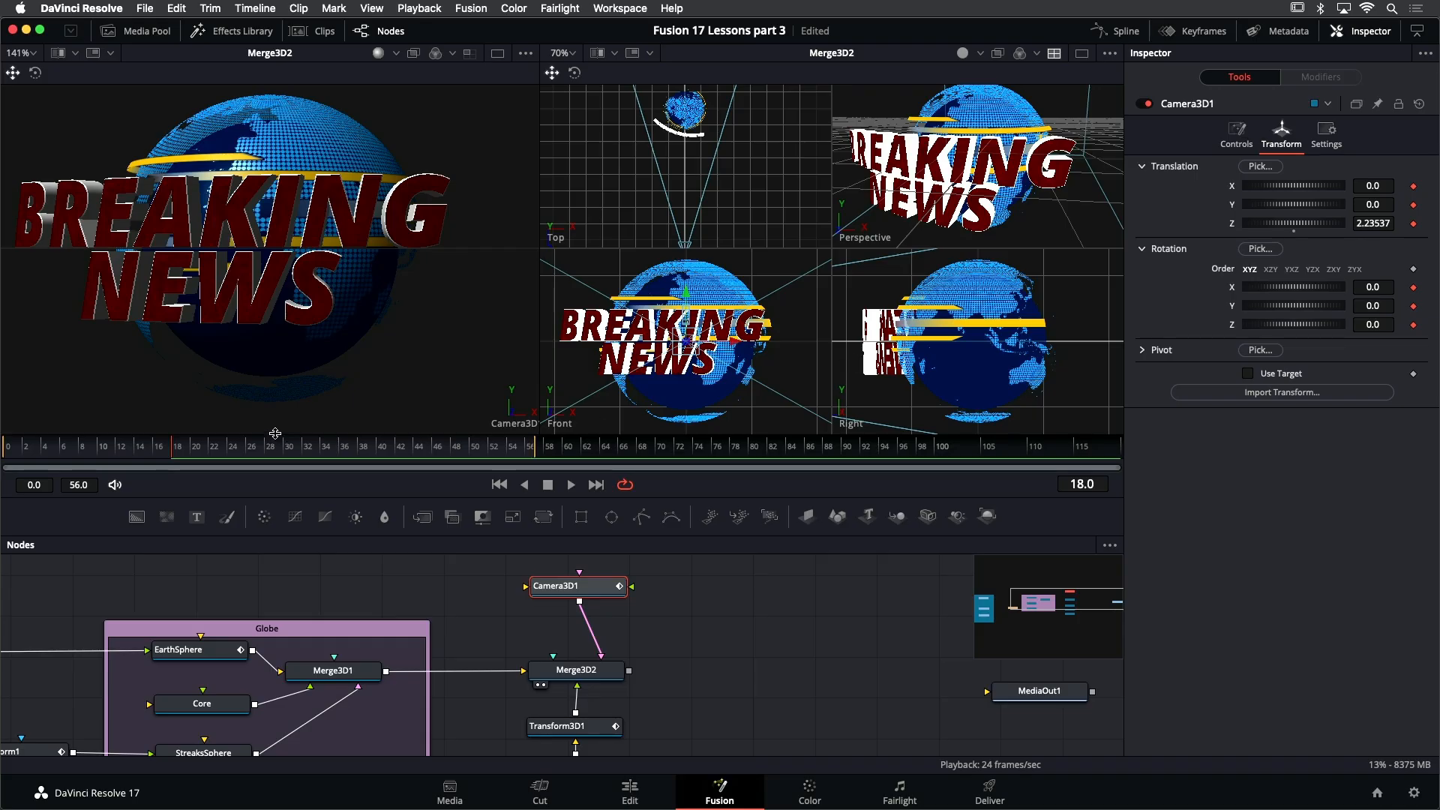
At frame 0, move Camera3D1 close to the globe, with translation Y -0.029 and Z 0.93
{"action": "key", "text": "Left"}
{"action": "key", "text": "Left"}
{"action": "key", "text": "Left"}
{"action": "key", "text": "Left"}
{"action": "key", "text": "Left"}
{"action": "key", "text": "Left"}
{"action": "key", "text": "Left"}
{"action": "key", "text": "Left"}
{"action": "key", "text": "Left"}
{"action": "key", "text": "Left"}
{"action": "key", "text": "Left"}
{"action": "key", "text": "Left"}
{"action": "key", "text": "Left"}
{"action": "key", "text": "Left"}
{"action": "key", "text": "Left"}
{"action": "key", "text": "Left"}
{"action": "key", "text": "Left"}
{"action": "key", "text": "Left"}
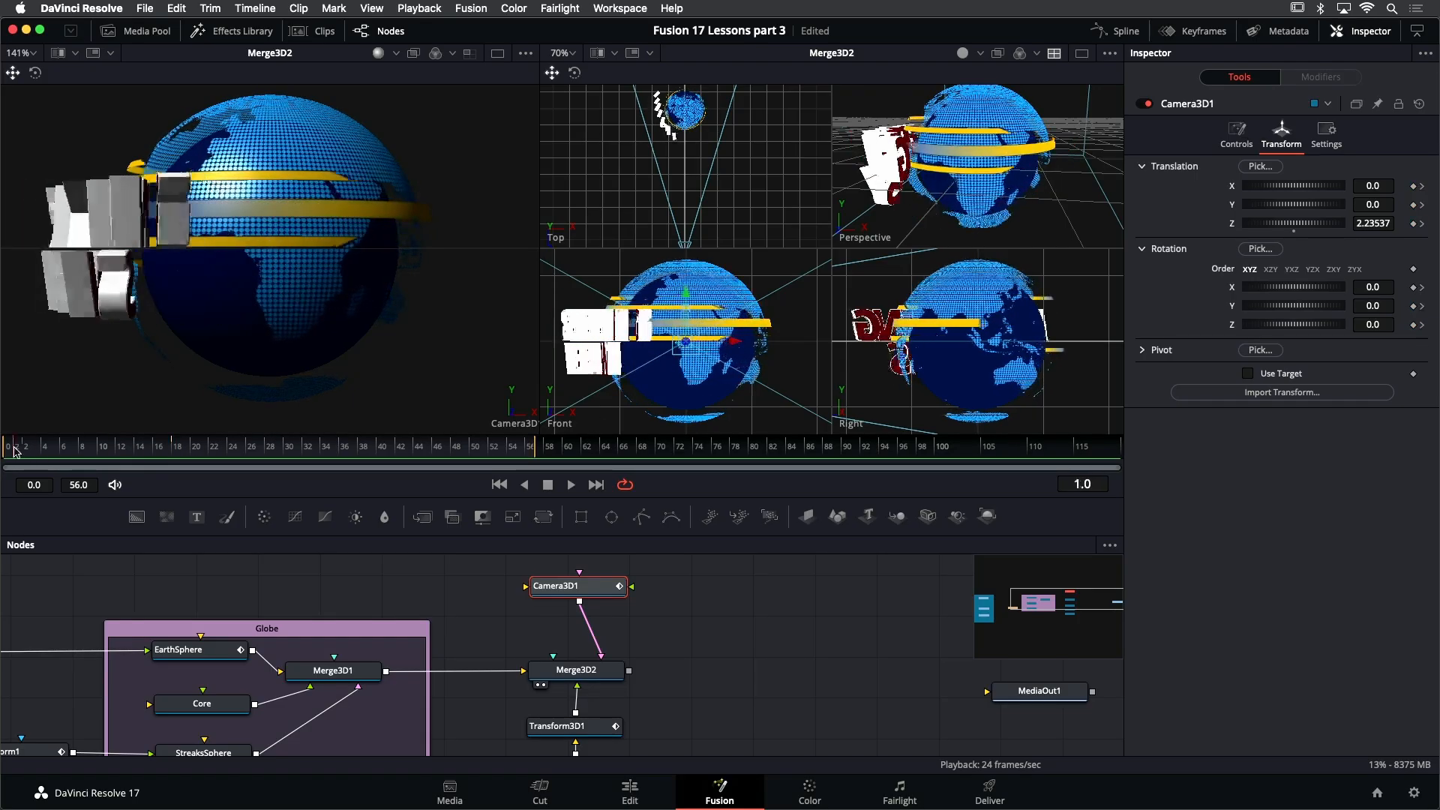
{"action": "left_click", "coordinate": [1300, 224]}
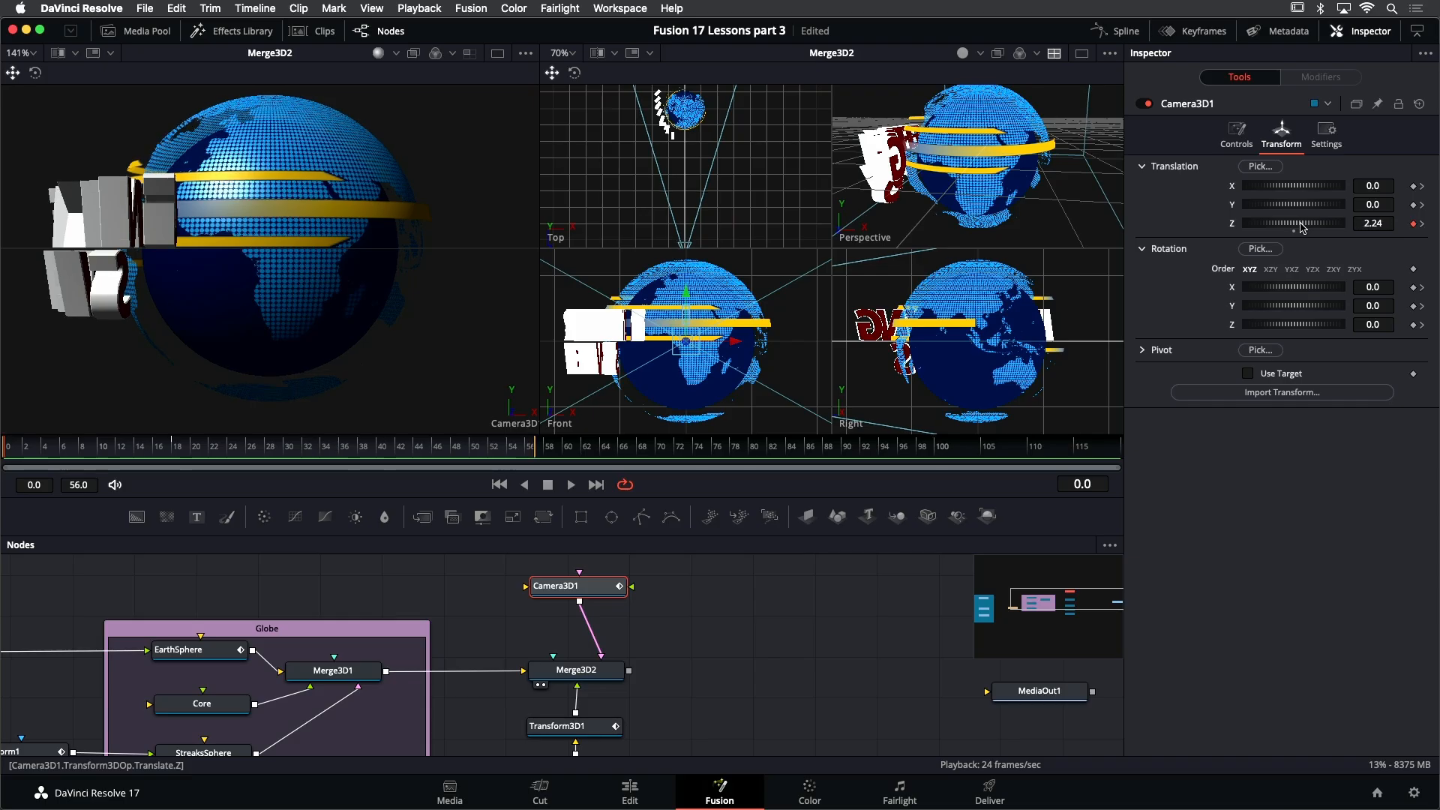
{"action": "left_click_drag", "start_coordinate": [1301, 227], "coordinate": [1295, 231]}
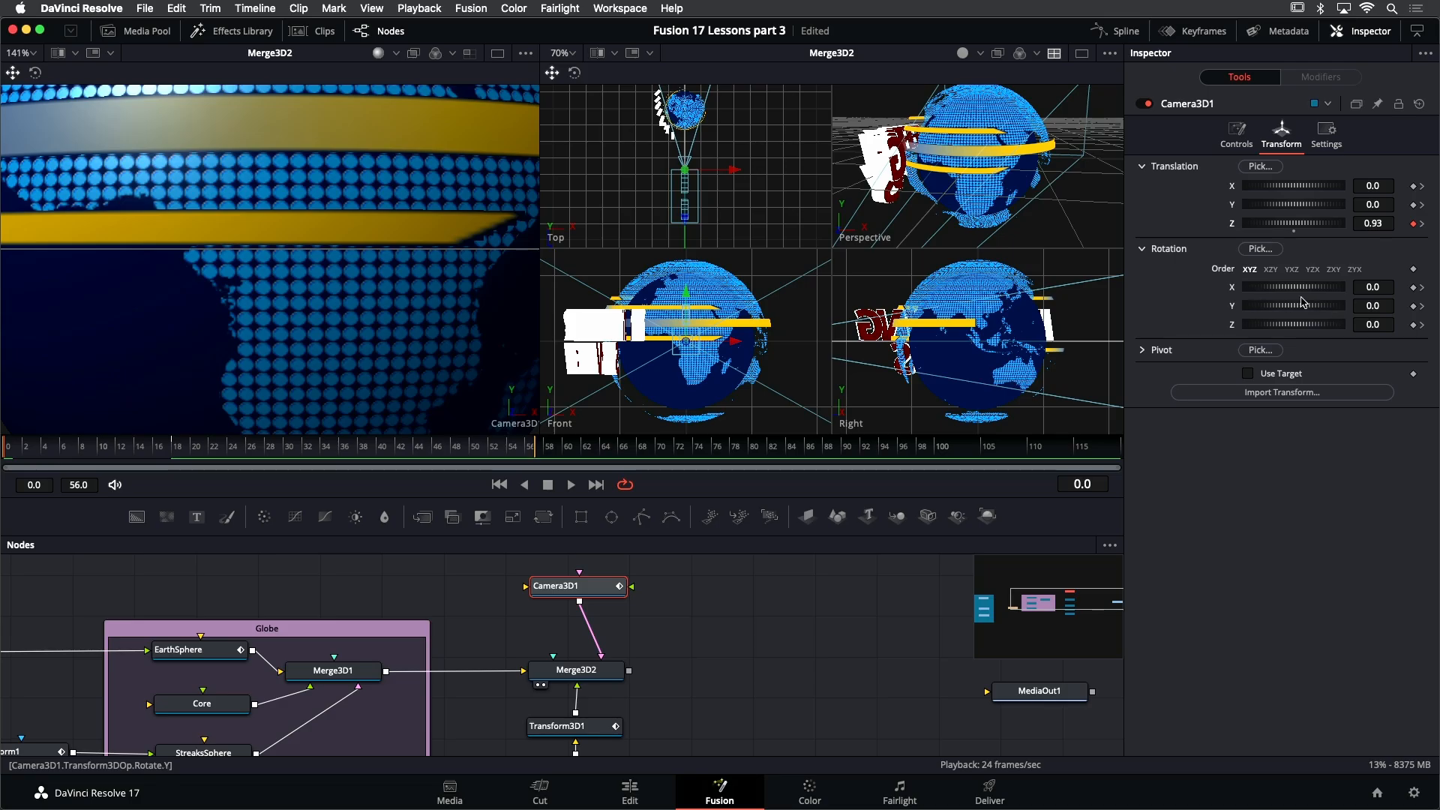
{"action": "left_click_drag", "start_coordinate": [1304, 210], "coordinate": [1304, 210]}
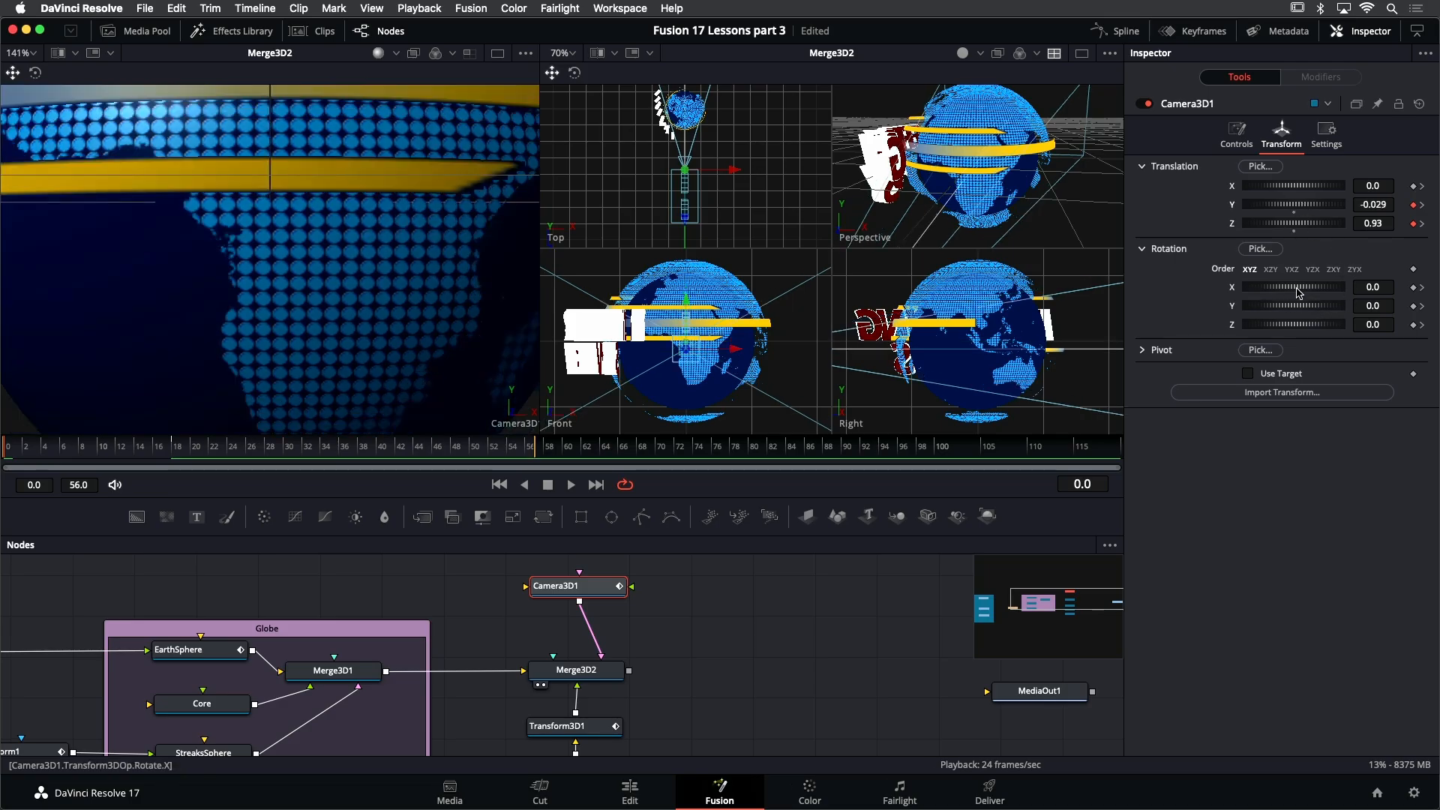
Rotate Camera3D1 to X -11.2 and Z -24.8 at frame 0, and move it to X 0.029, Y -0.07, Z 0.79
{"action": "left_click_drag", "start_coordinate": [1300, 292], "coordinate": [1296, 293]}
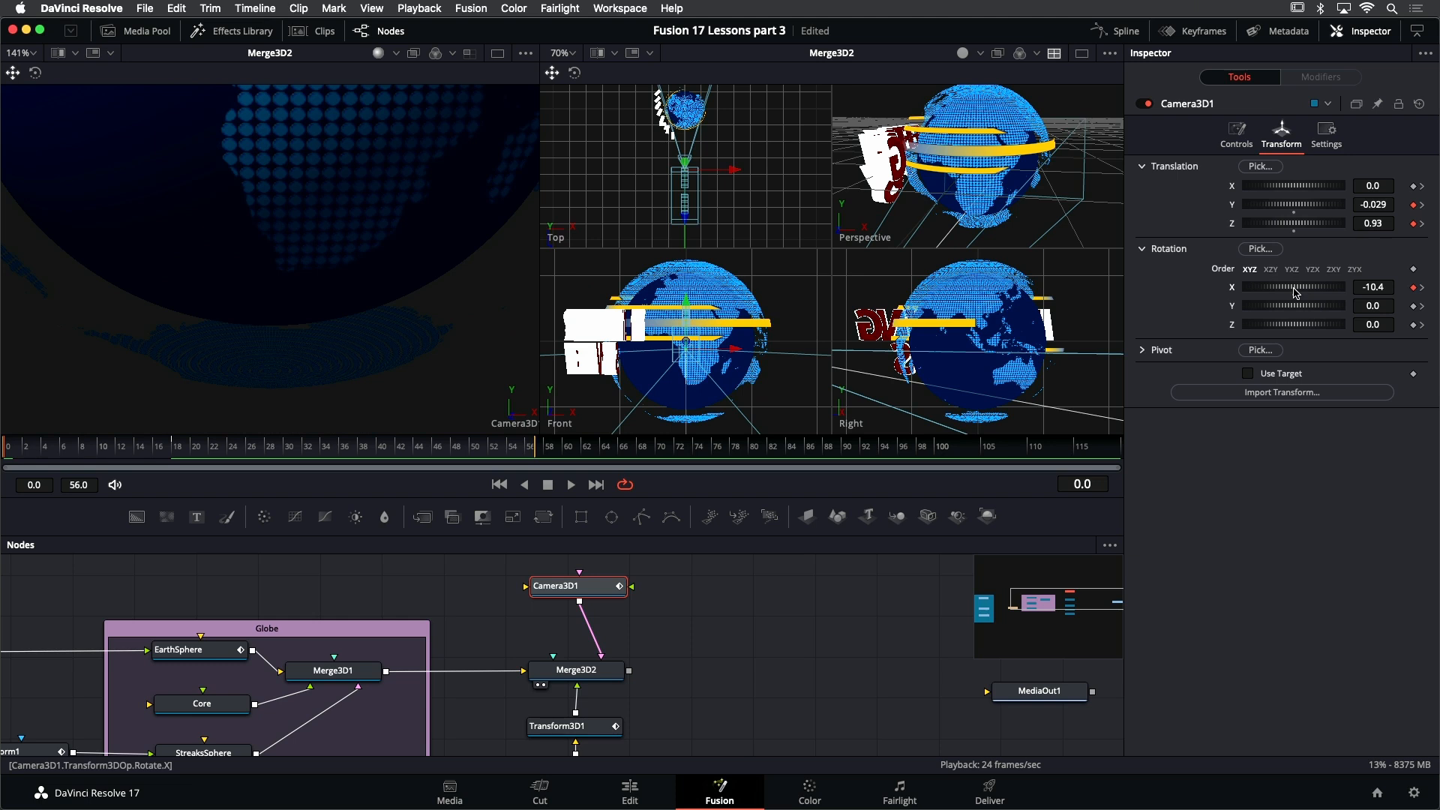
{"action": "left_click_drag", "start_coordinate": [1369, 288], "coordinate": [1359, 290]}
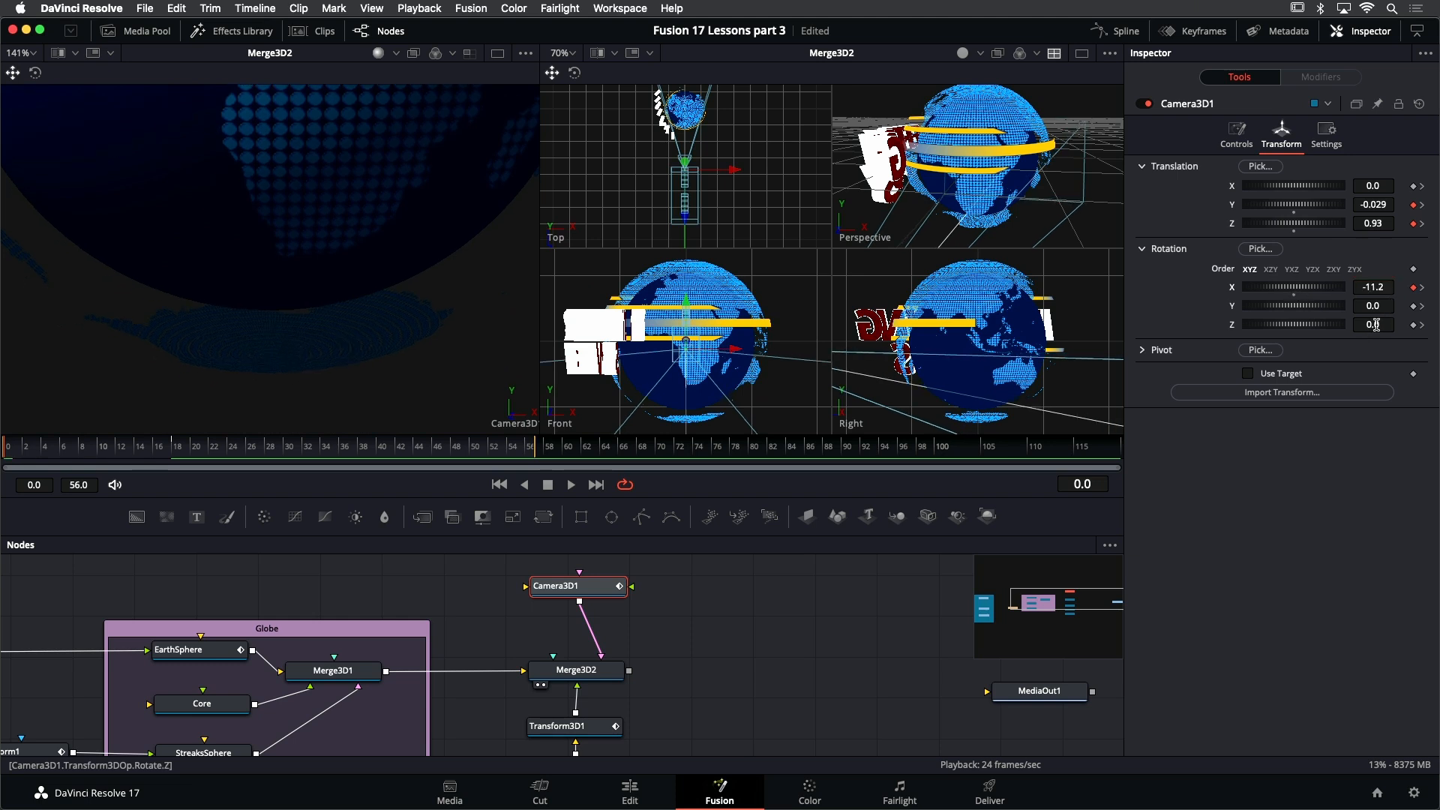
{"action": "left_click_drag", "start_coordinate": [1375, 325], "coordinate": [1342, 325]}
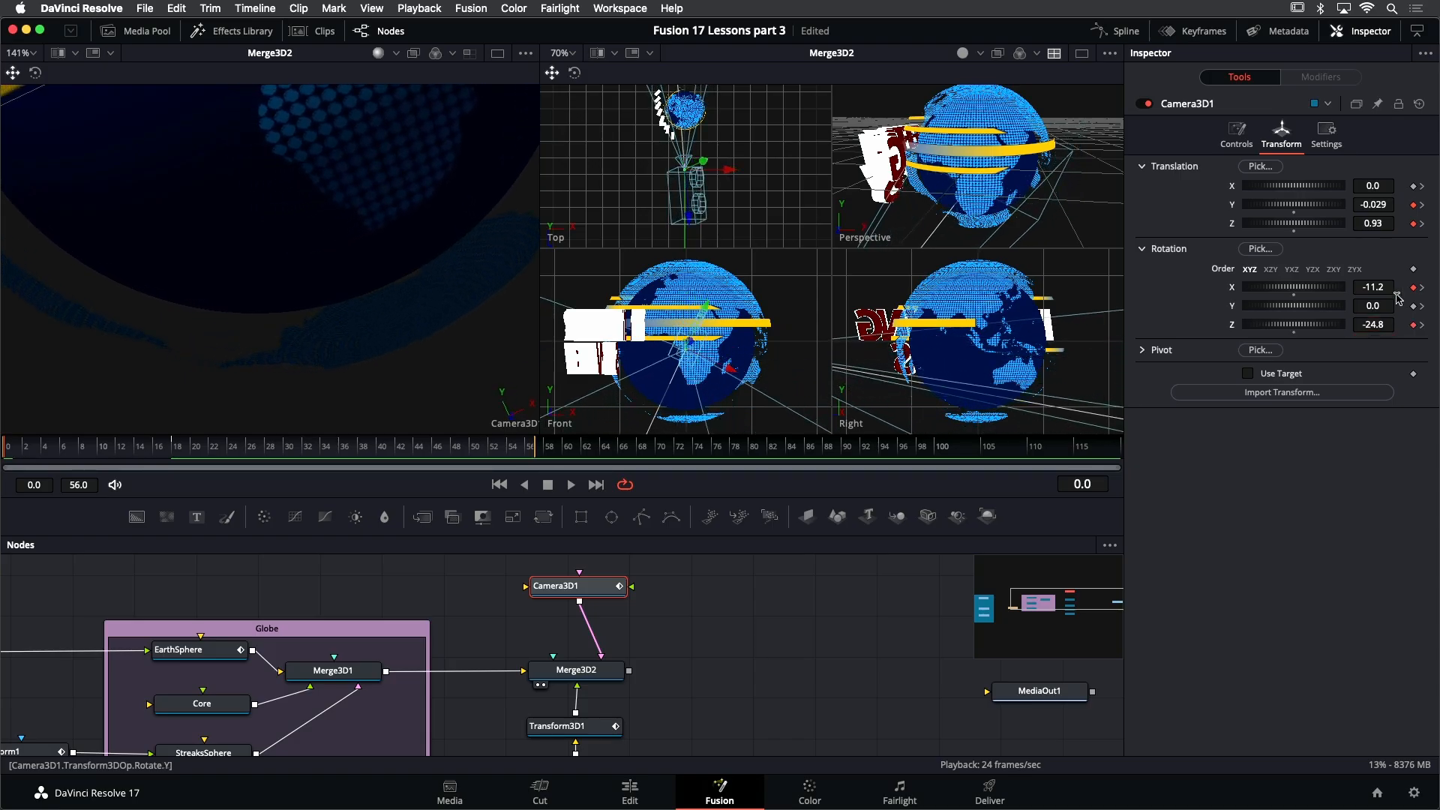
{"action": "mouse_move", "coordinate": [1370, 186]}
{"action": "left_mouse_down"}
{"action": "mouse_move", "coordinate": [1383, 223]}
{"action": "mouse_move", "coordinate": [1372, 213]}
{"action": "left_mouse_up"}
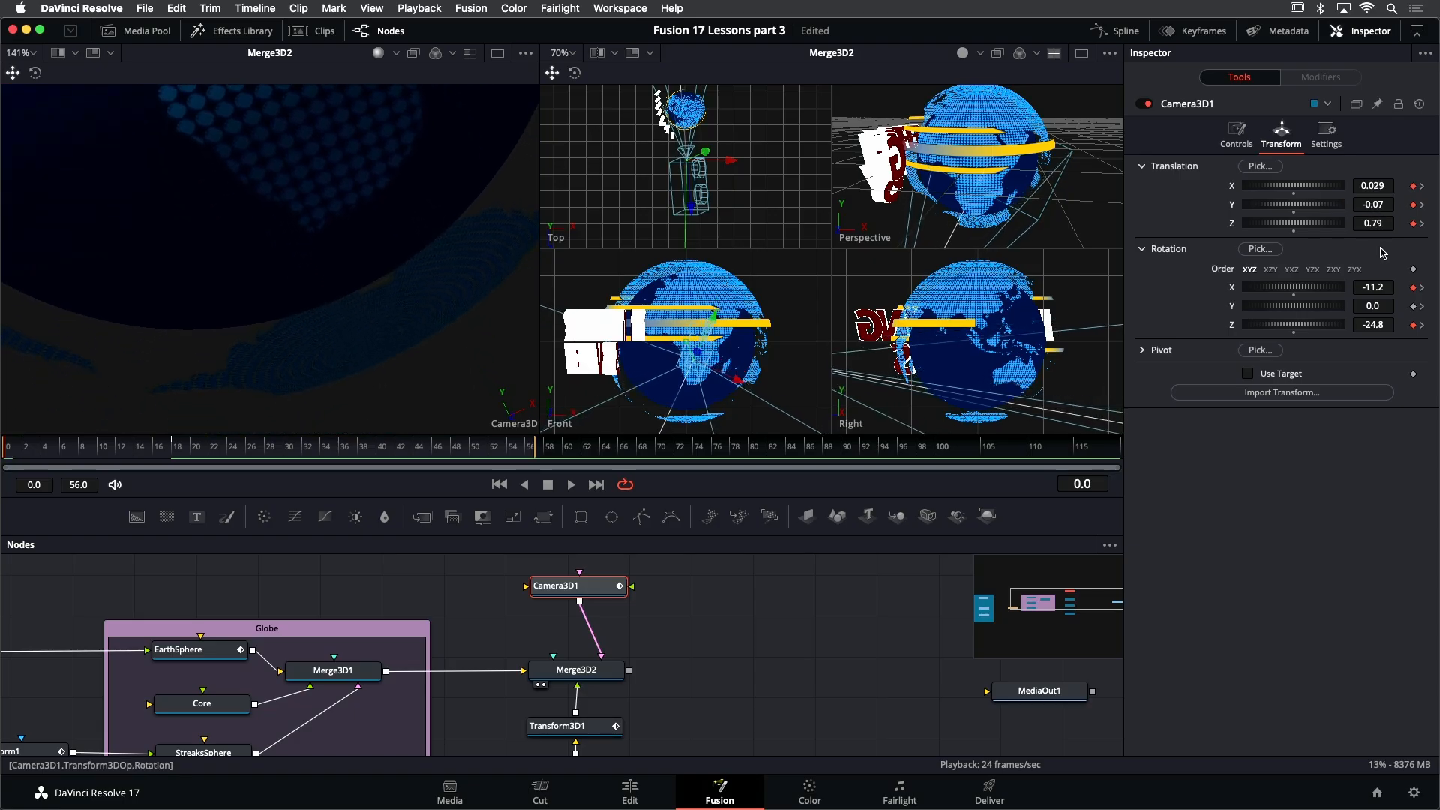
Play the opening camera move to check it, and save the project
{"action": "key", "text": "space"}
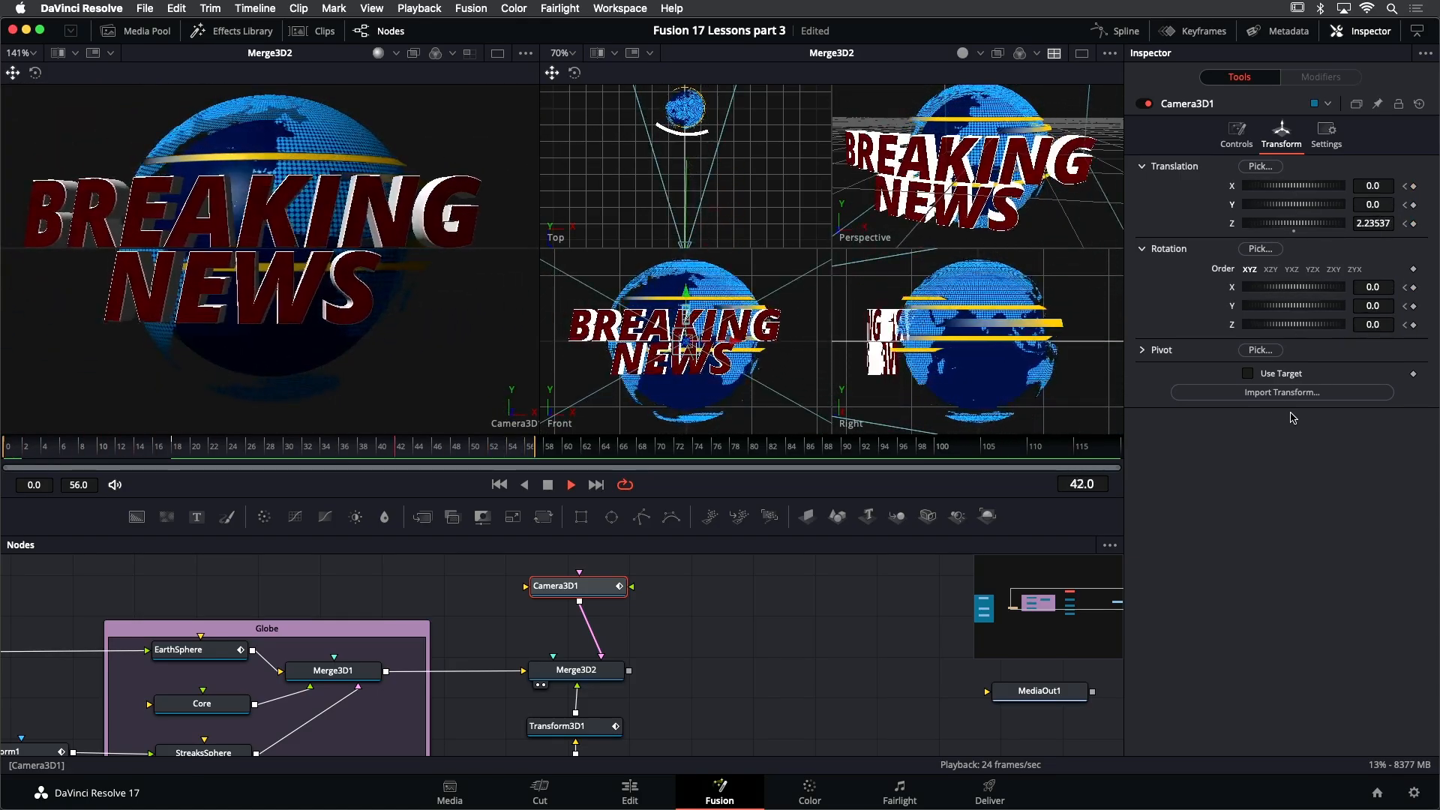
{"action": "key", "text": "space"}
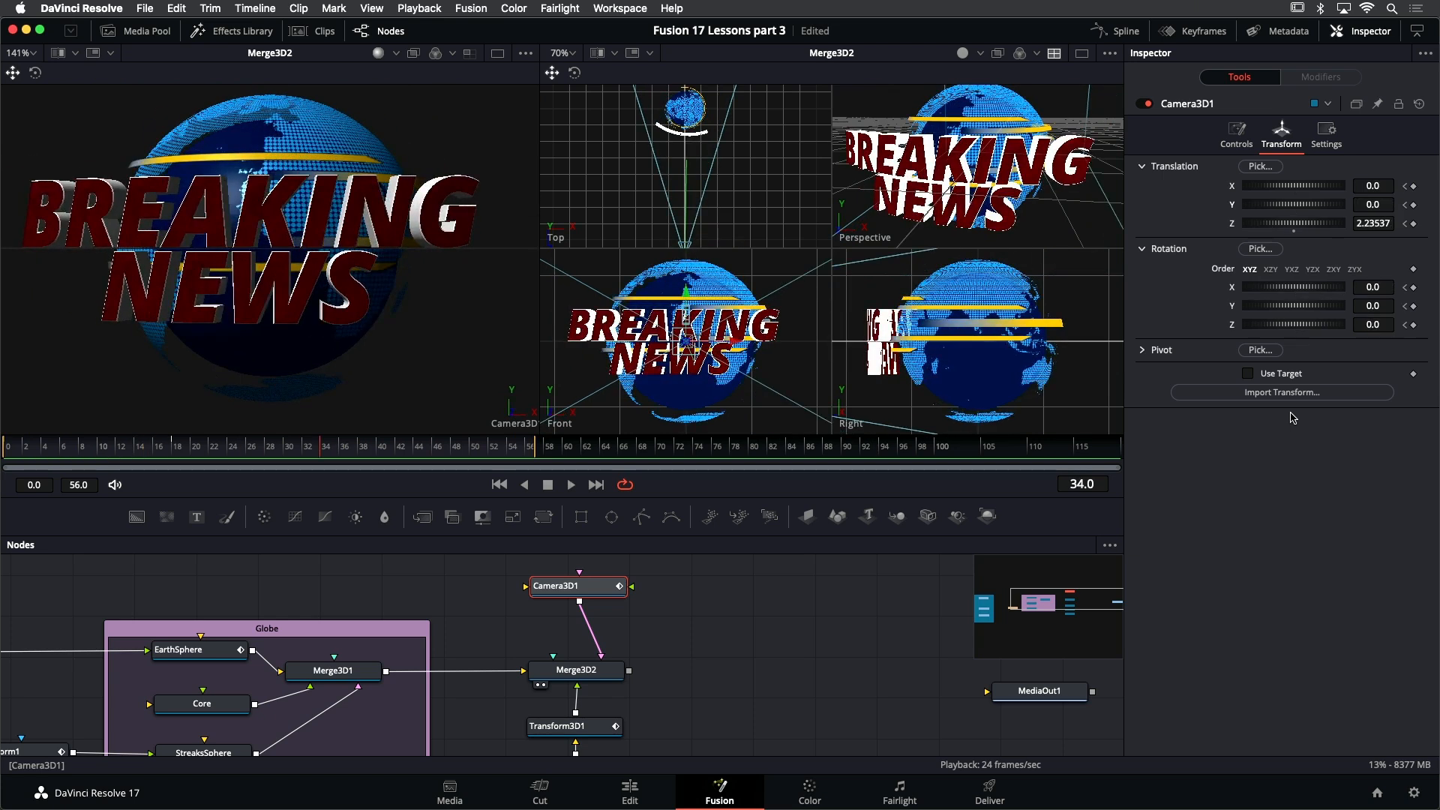
{"action": "key", "text": "super+s"}
Extend the render range to frame 119 and, at that last frame, set Camera3D1's Z translation to 2.45537
{"action": "left_click", "coordinate": [596, 484]}
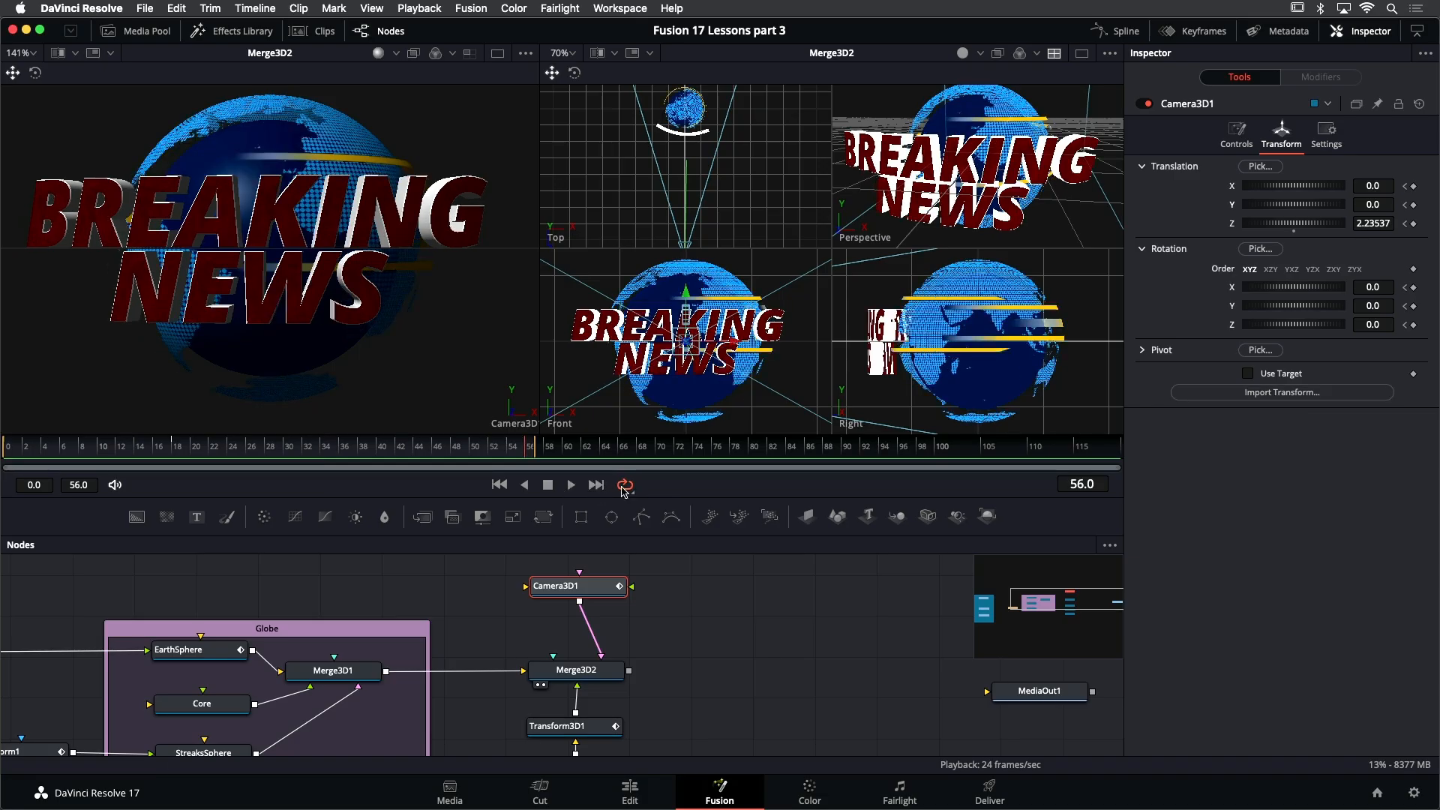
{"action": "left_click_drag", "start_coordinate": [535, 455], "coordinate": [1121, 455]}
{"action": "left_click", "coordinate": [597, 485]}
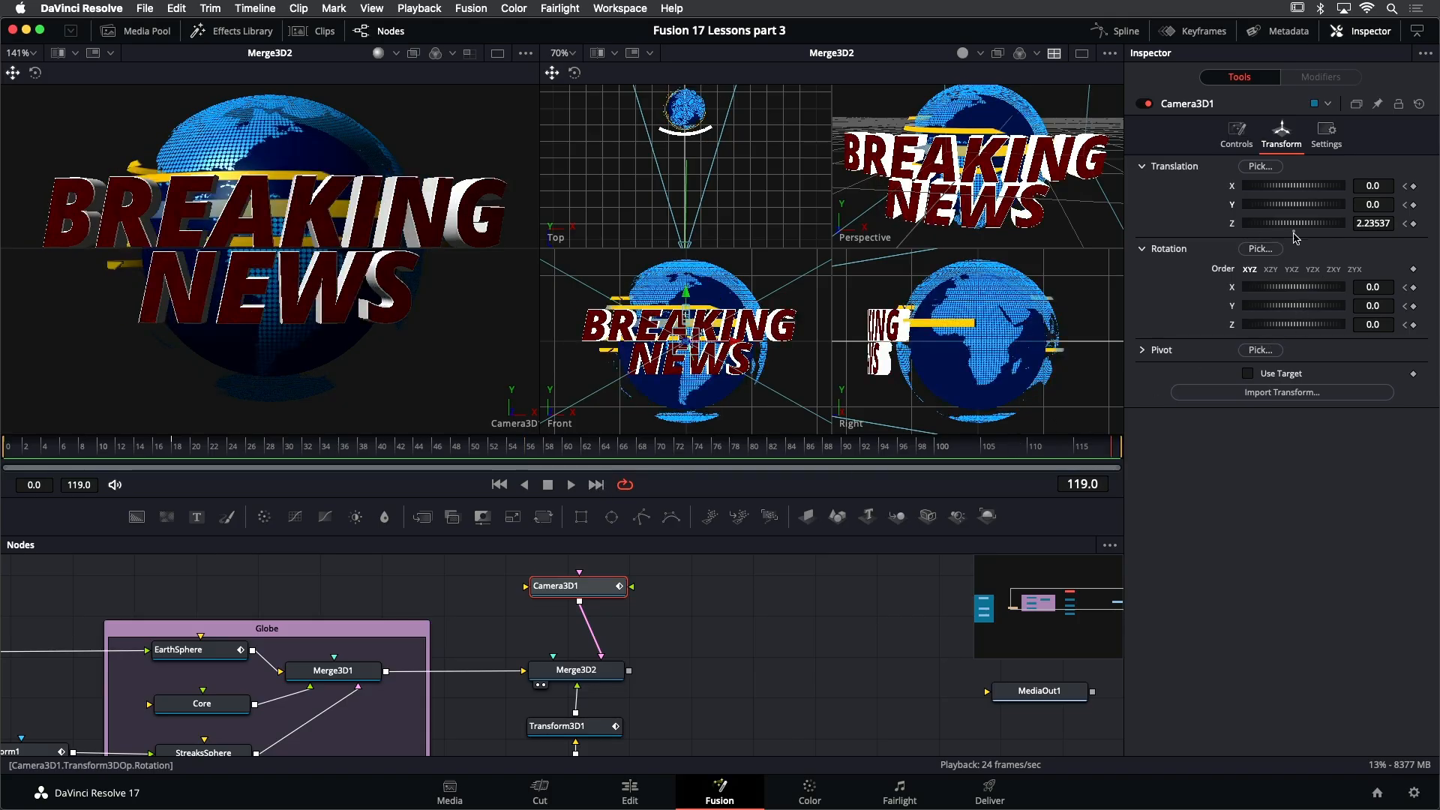
{"action": "left_click_drag", "start_coordinate": [1372, 223], "coordinate": [1396, 223]}
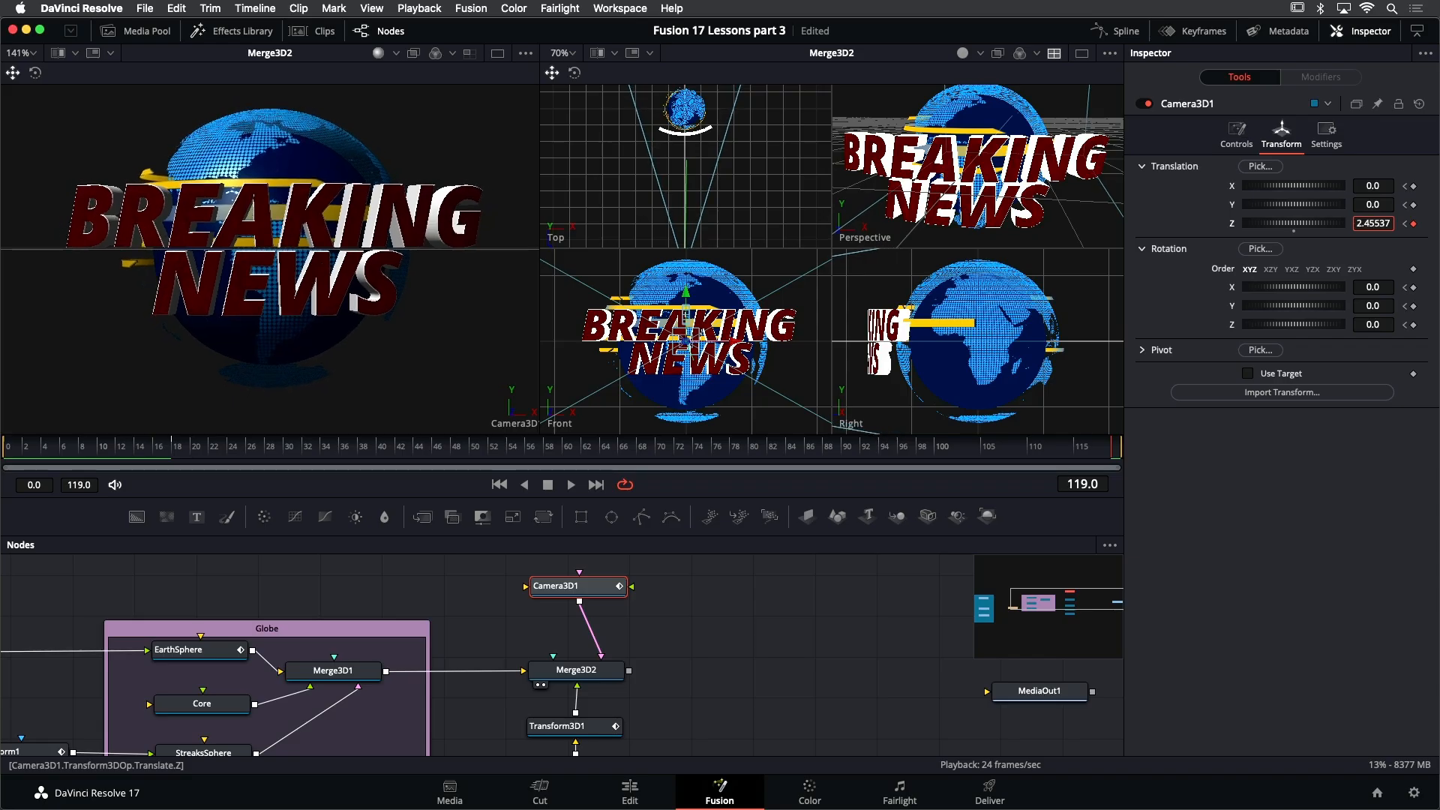
Play the full range through Camera3D1 to check the camera pull-back behind the title animation
{"action": "key", "text": "space"}
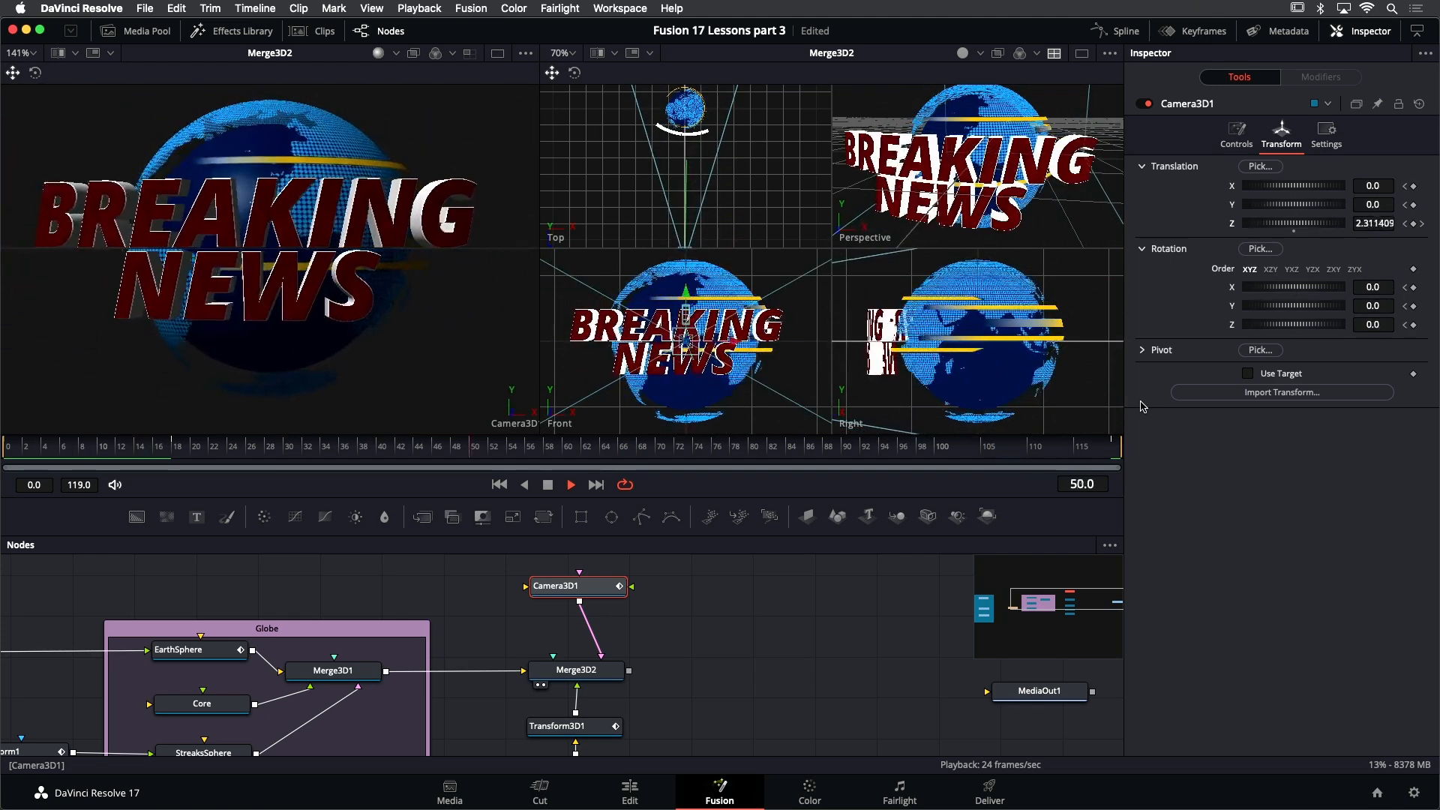
{"action": "key", "text": "space"}
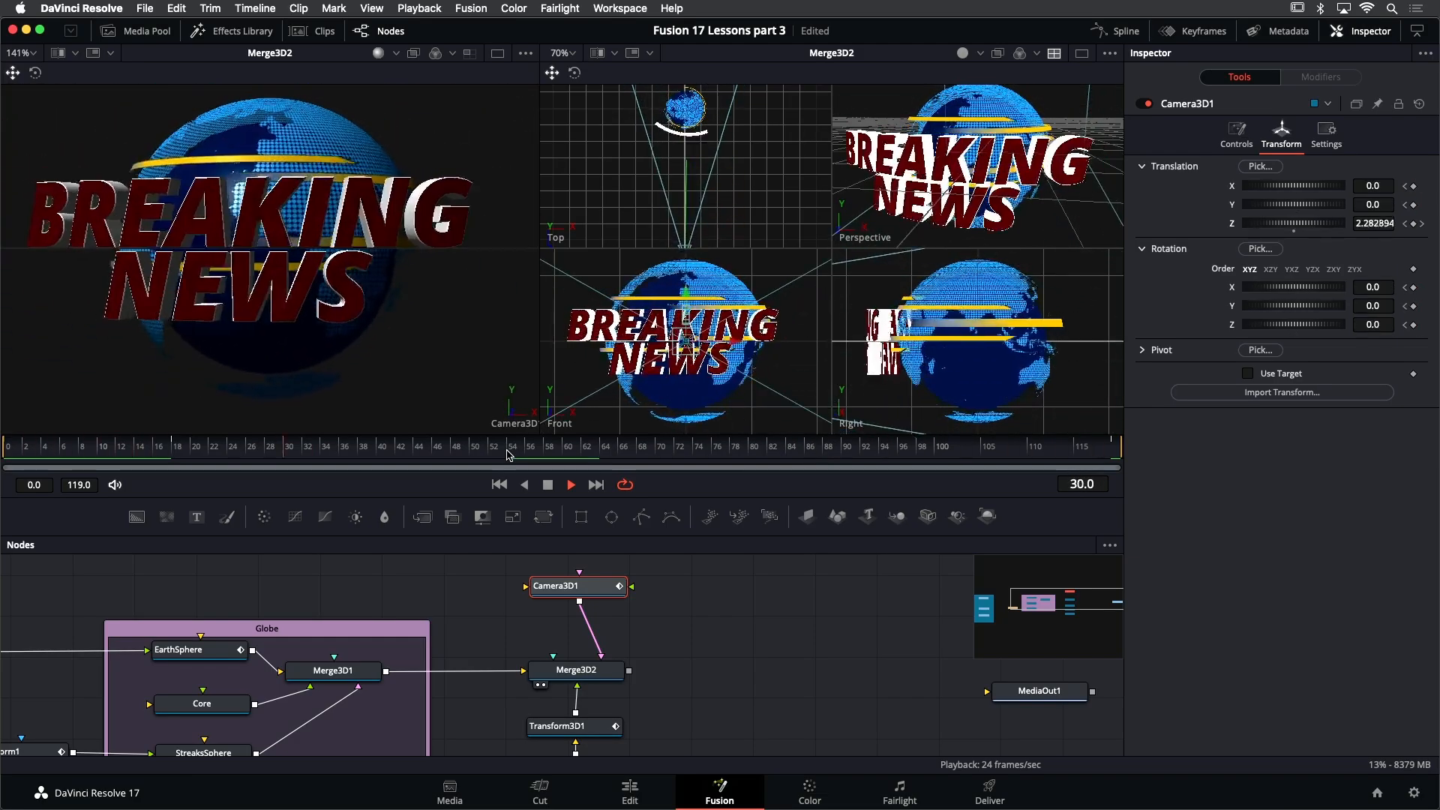
{"action": "key", "text": "space"}
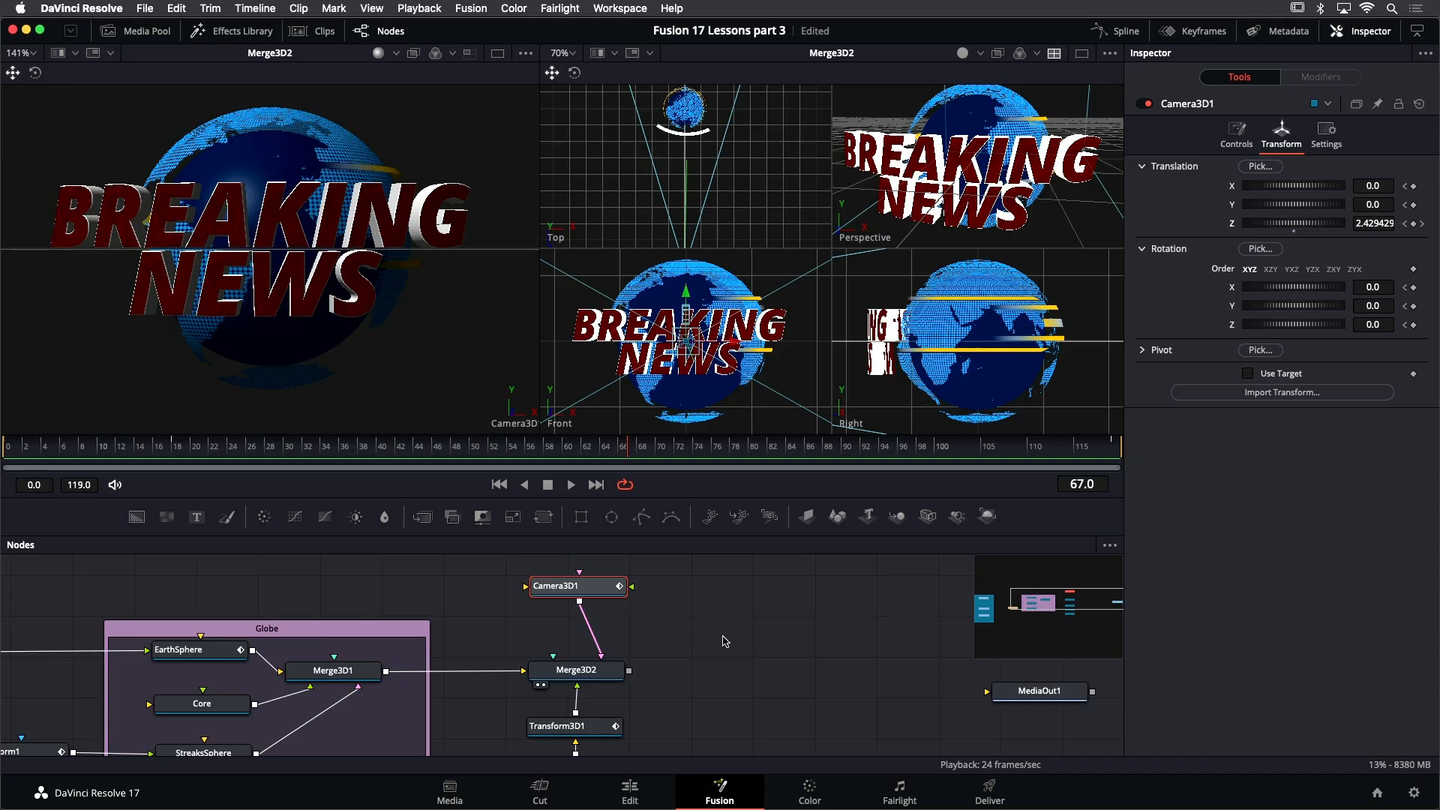
Add a second Text 3D node connected to Merge3D2 and enter the text "//////"
{"action": "scroll", "coordinate": [675, 638], "scroll_direction": "right", "scroll_amount": 5}
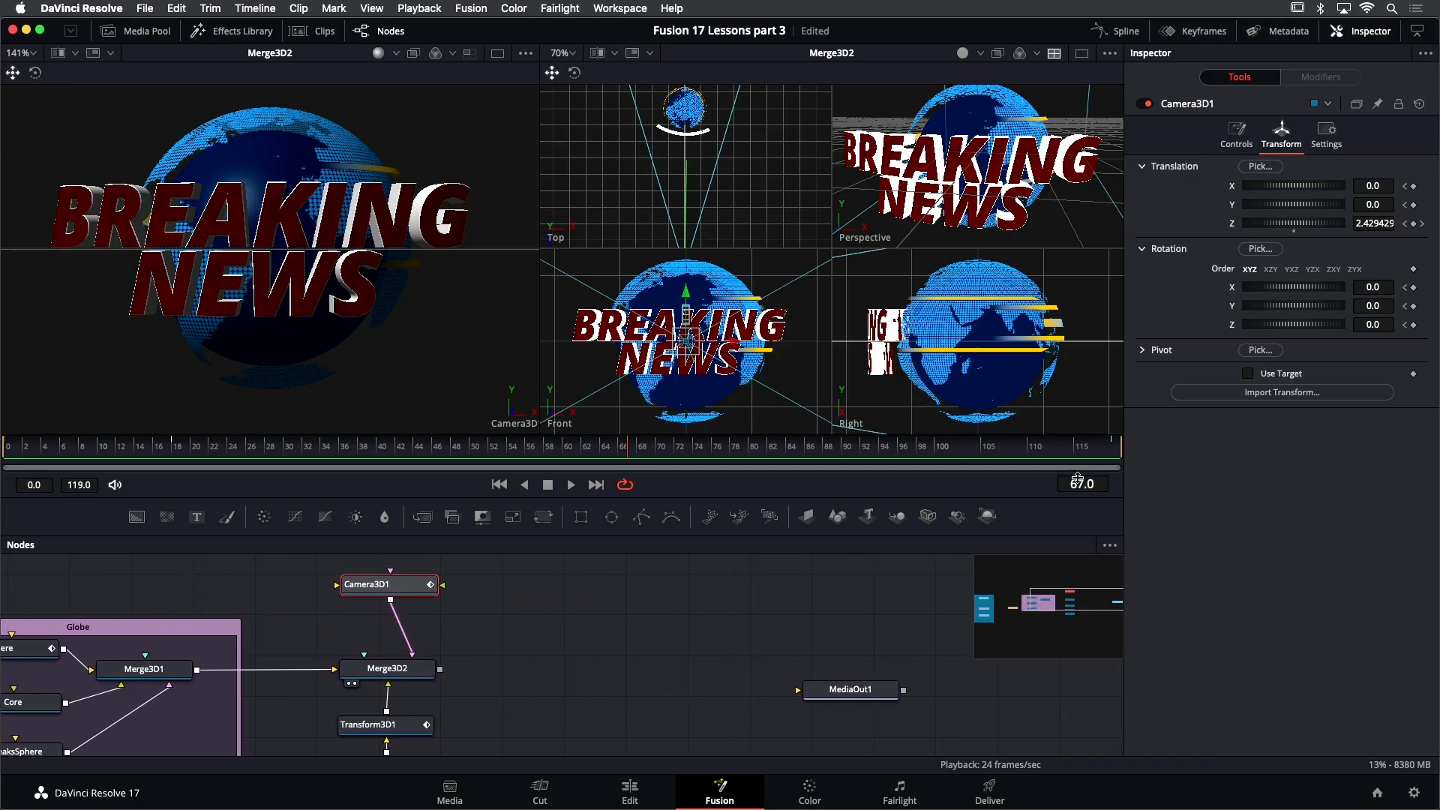
{"action": "left_click_drag", "start_coordinate": [866, 521], "coordinate": [425, 667]}
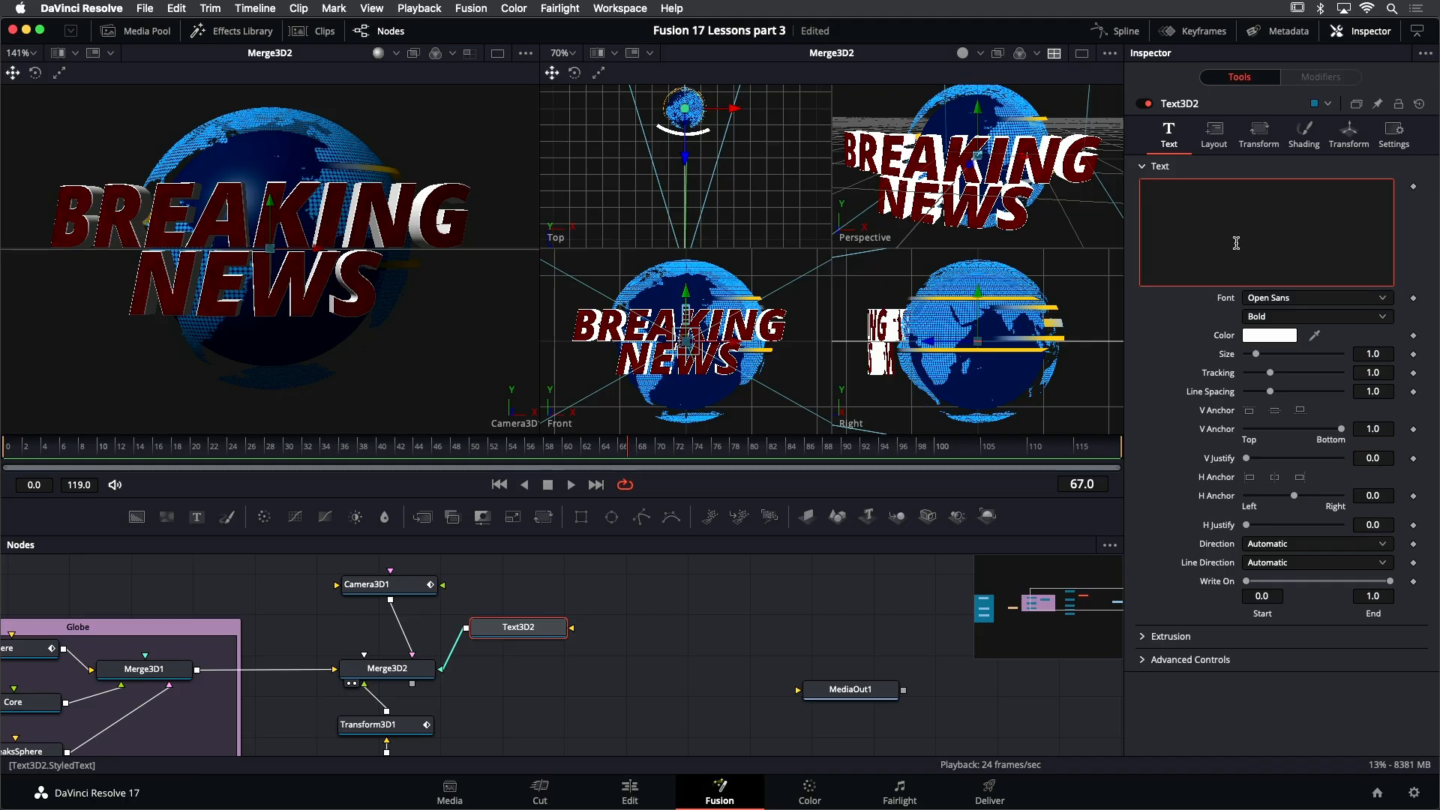
{"action": "type", "text": "/"}
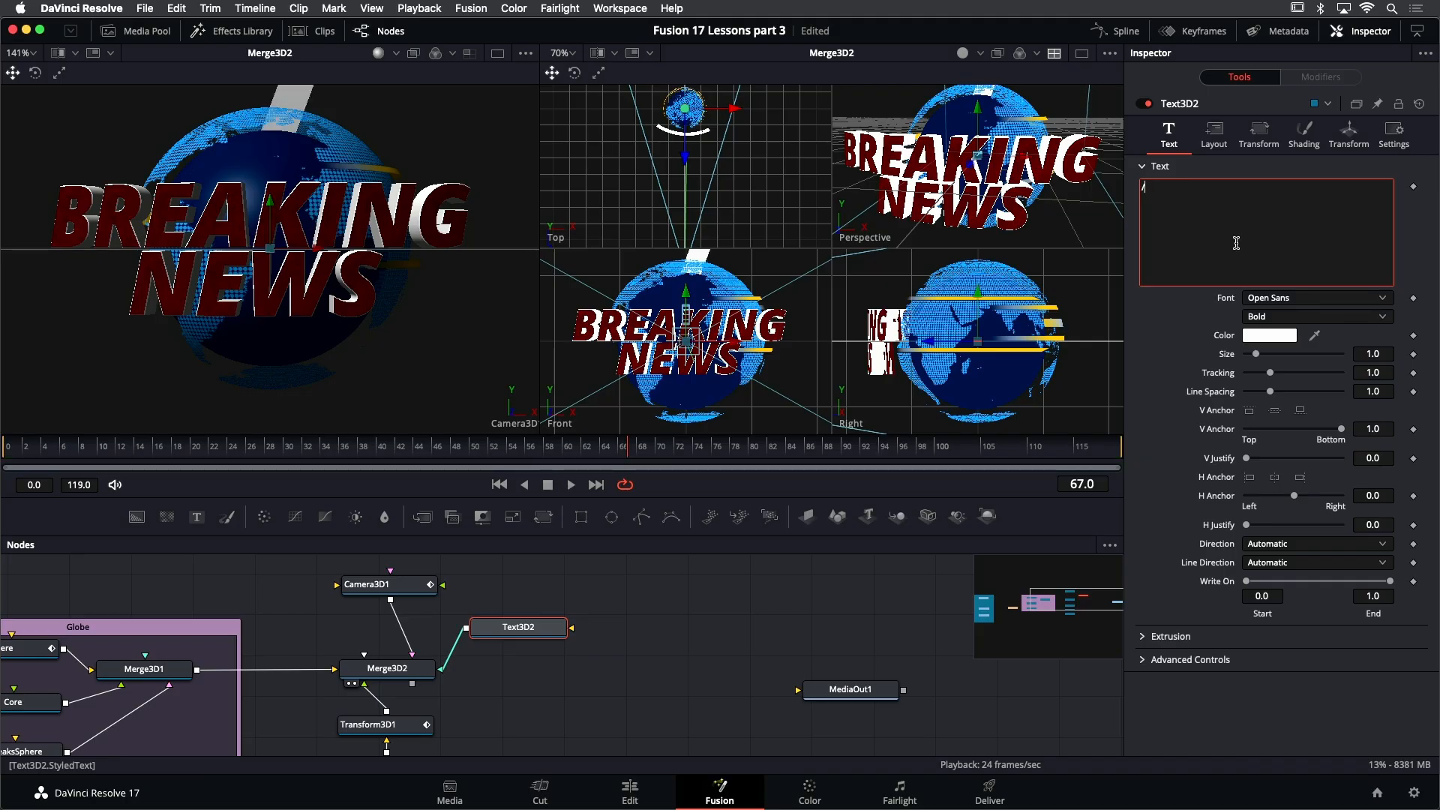
{"action": "type", "text": "/////"}
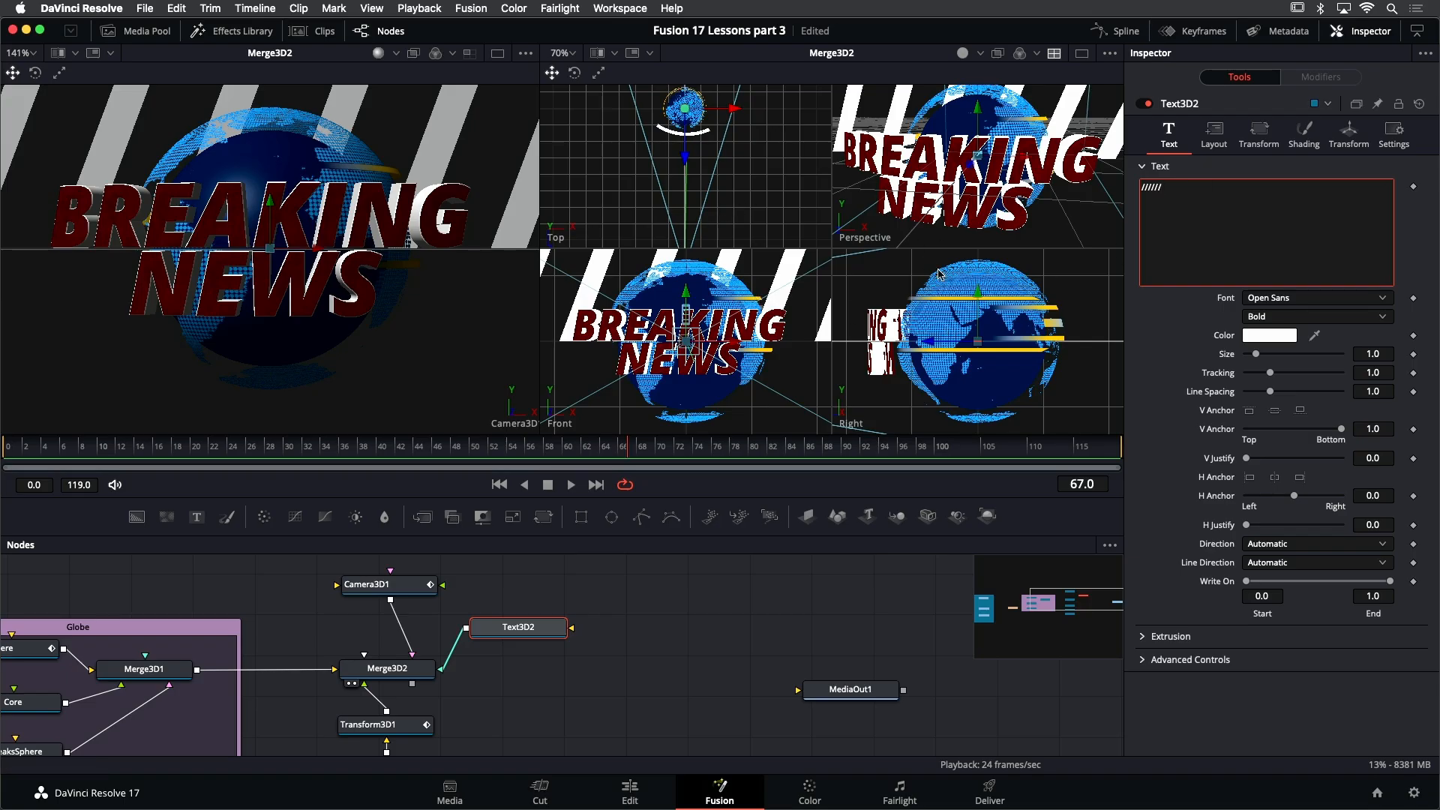
Move the slash text forward along Z, close to the camera, and lower it so the slashes span the frame's height
{"action": "left_click_drag", "start_coordinate": [969, 174], "coordinate": [912, 227]}
{"action": "scroll", "coordinate": [945, 192], "scroll_direction": "down", "scroll_amount": 3}
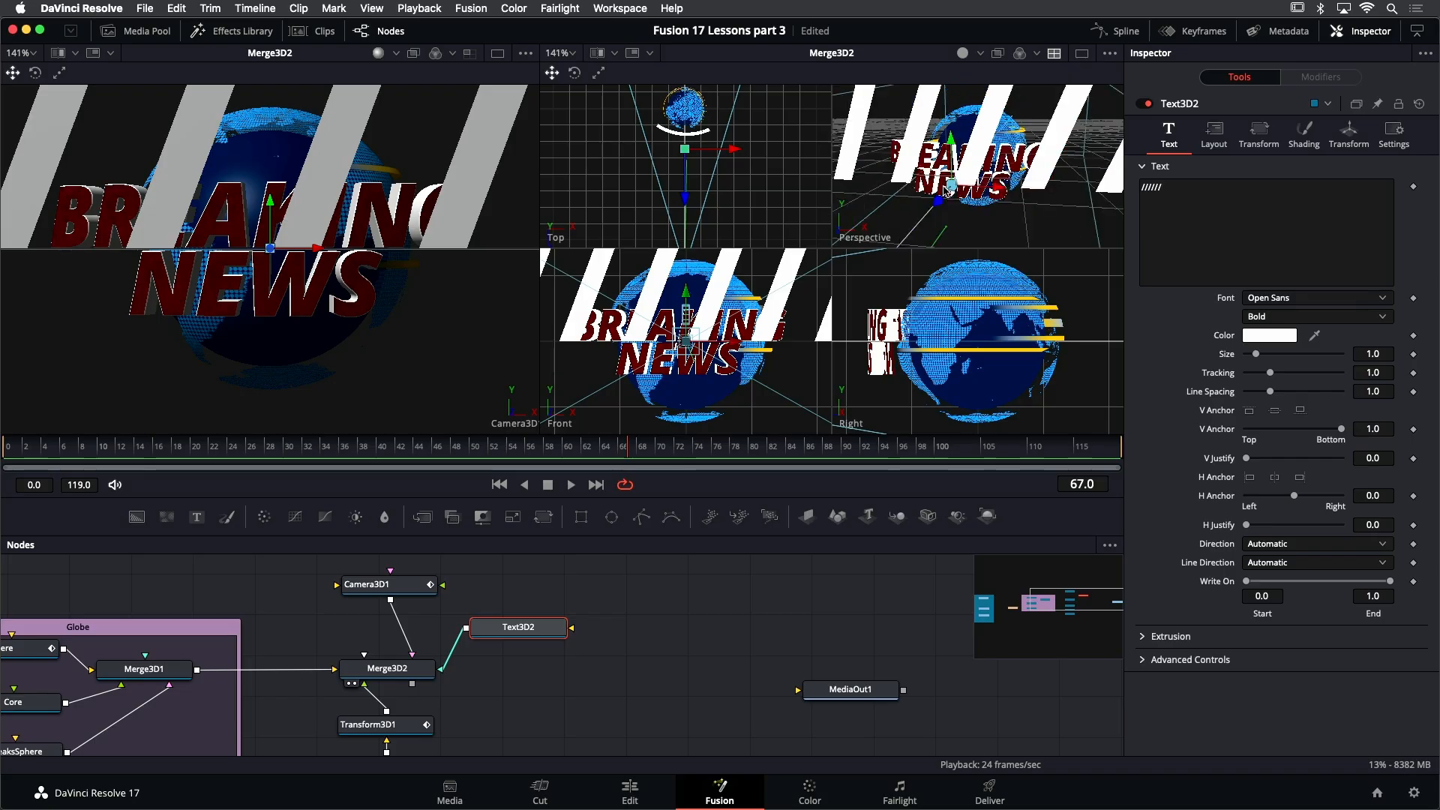
{"action": "scroll", "coordinate": [957, 193], "scroll_direction": "down", "scroll_amount": 2}
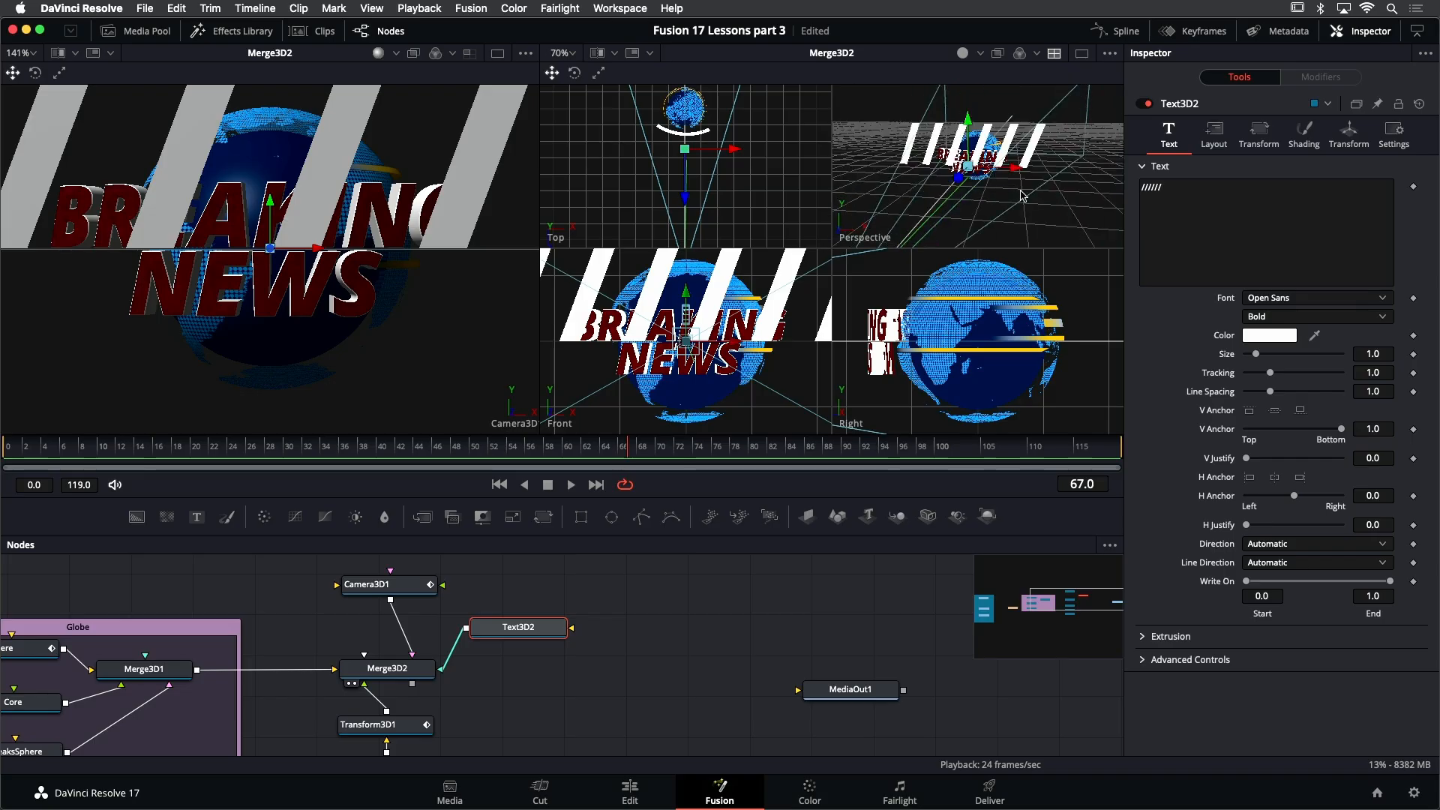
{"action": "left_click_drag", "start_coordinate": [1065, 194], "coordinate": [840, 228]}
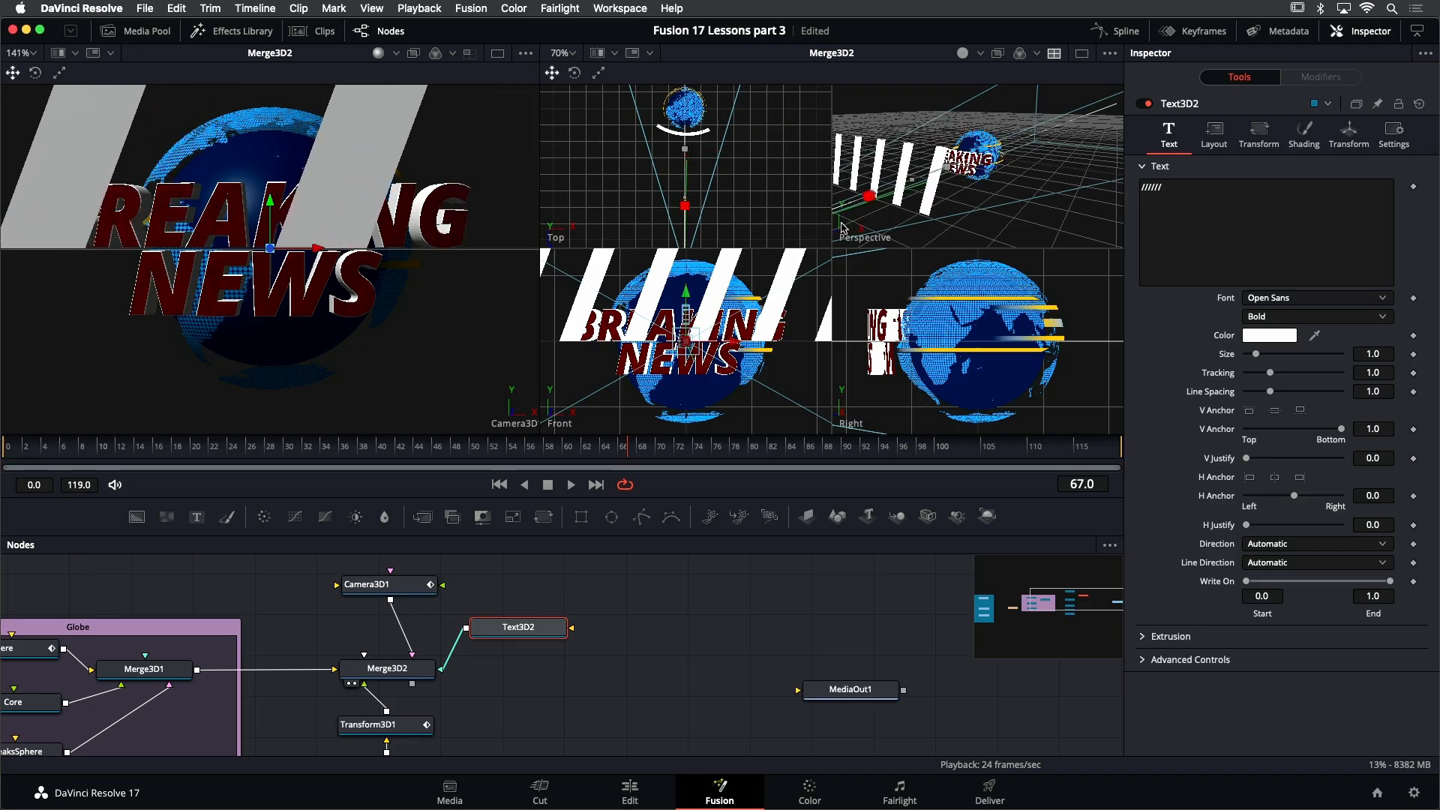
{"action": "left_click_drag", "start_coordinate": [271, 208], "coordinate": [292, 427]}
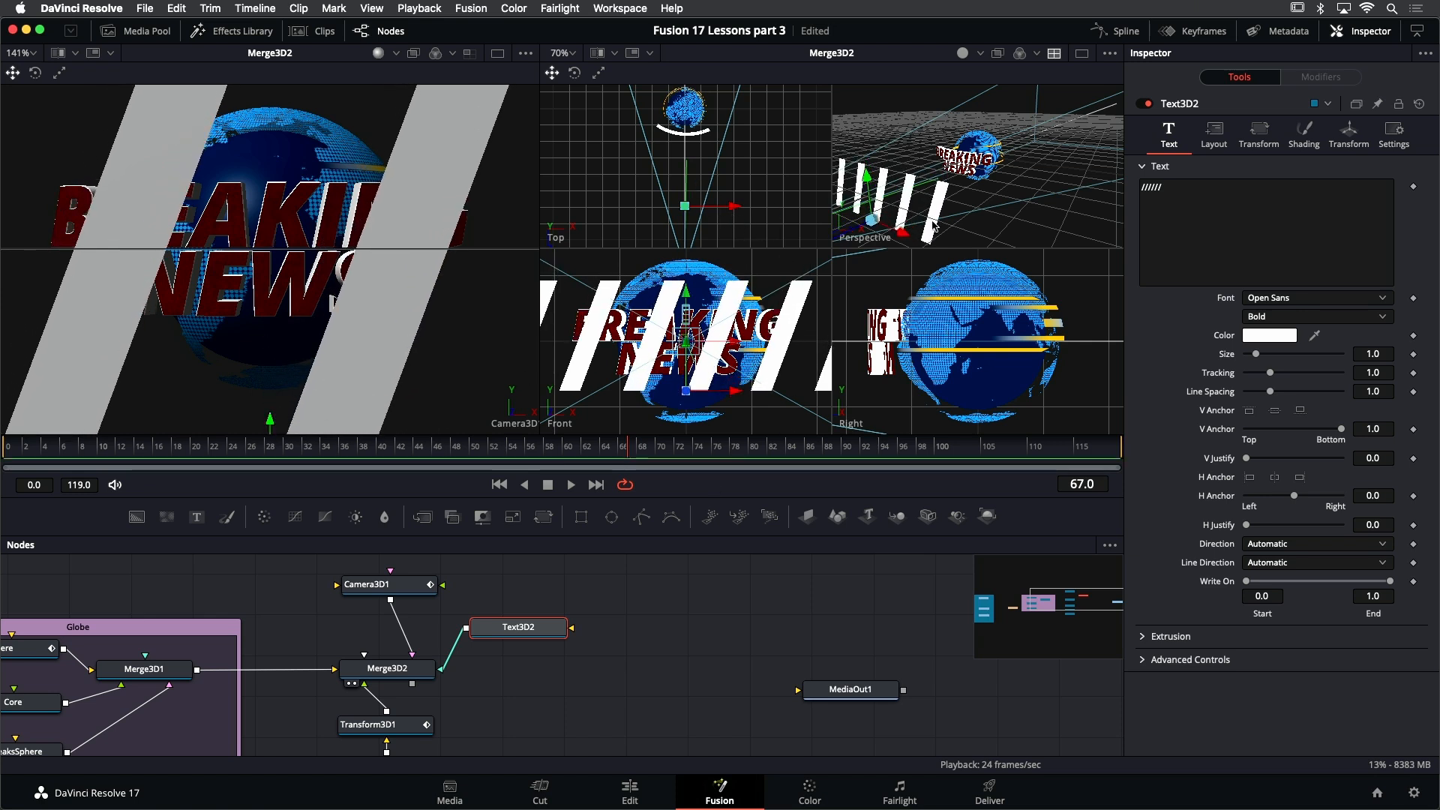
{"action": "left_click_drag", "start_coordinate": [949, 229], "coordinate": [891, 225]}
Play and scrub the animation to check how the slashes frame the title through Camera3D1, ending at frame 48
{"action": "left_click_drag", "start_coordinate": [626, 450], "coordinate": [124, 480]}
{"action": "key", "text": "space"}
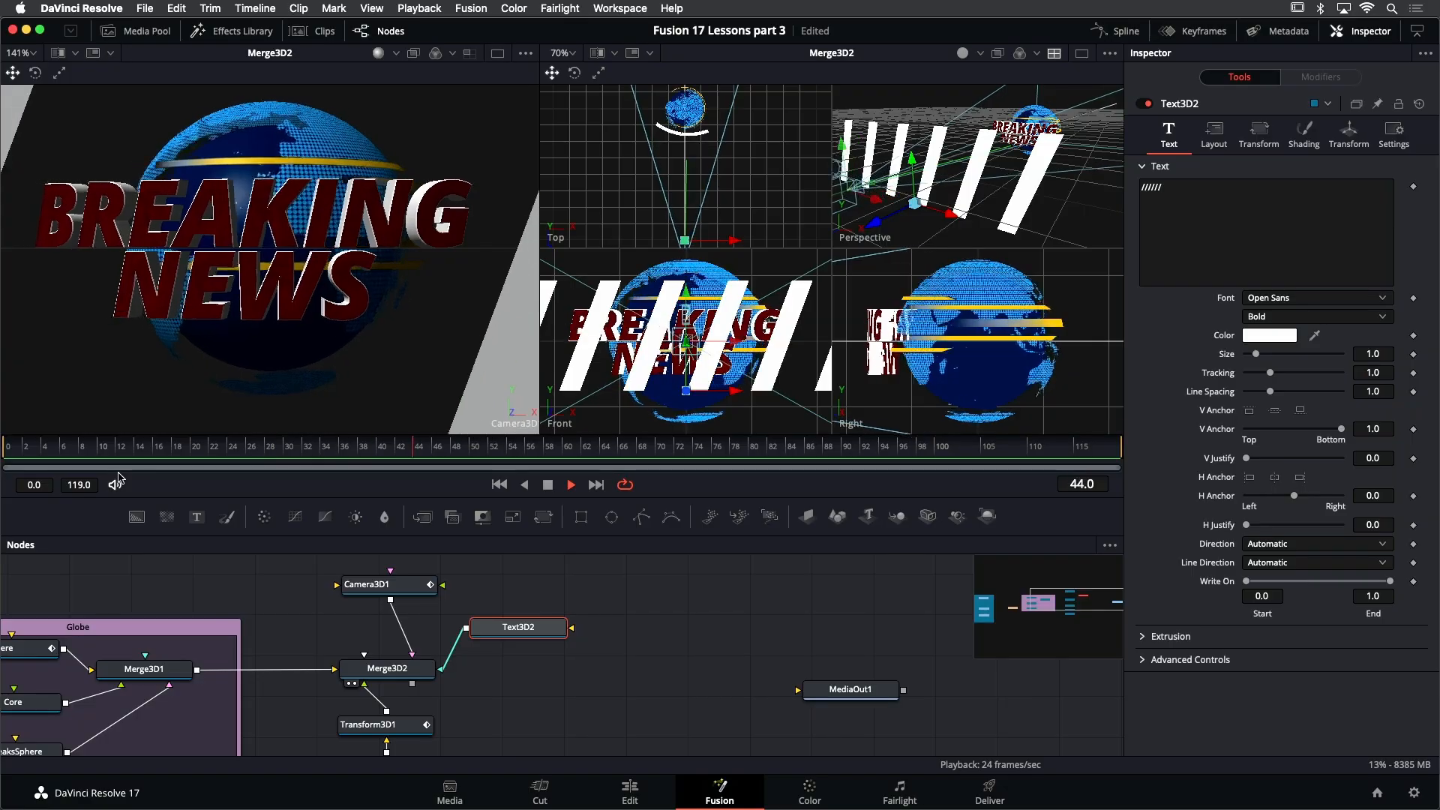
{"action": "key", "text": "space"}
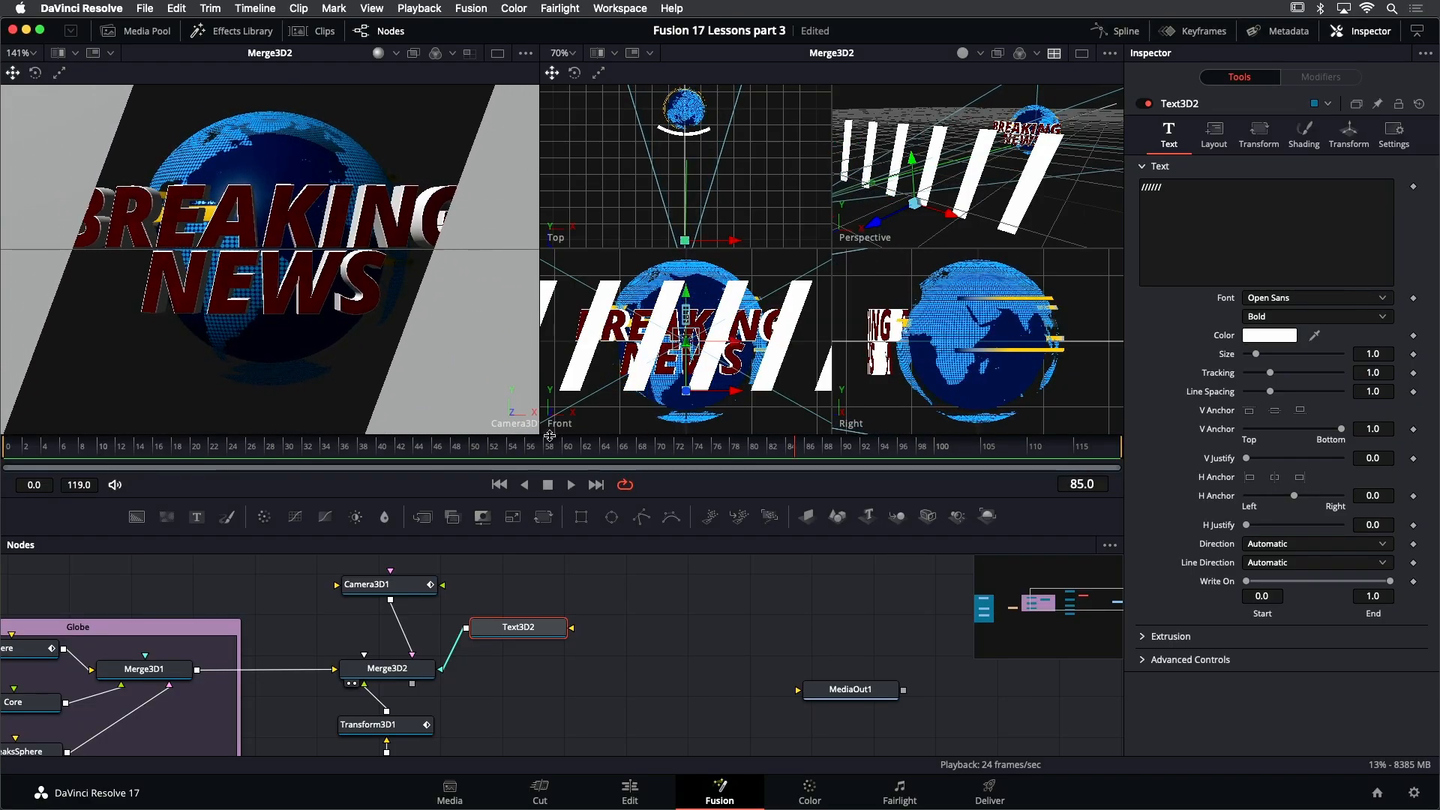
{"action": "left_click_drag", "start_coordinate": [638, 455], "coordinate": [592, 484]}
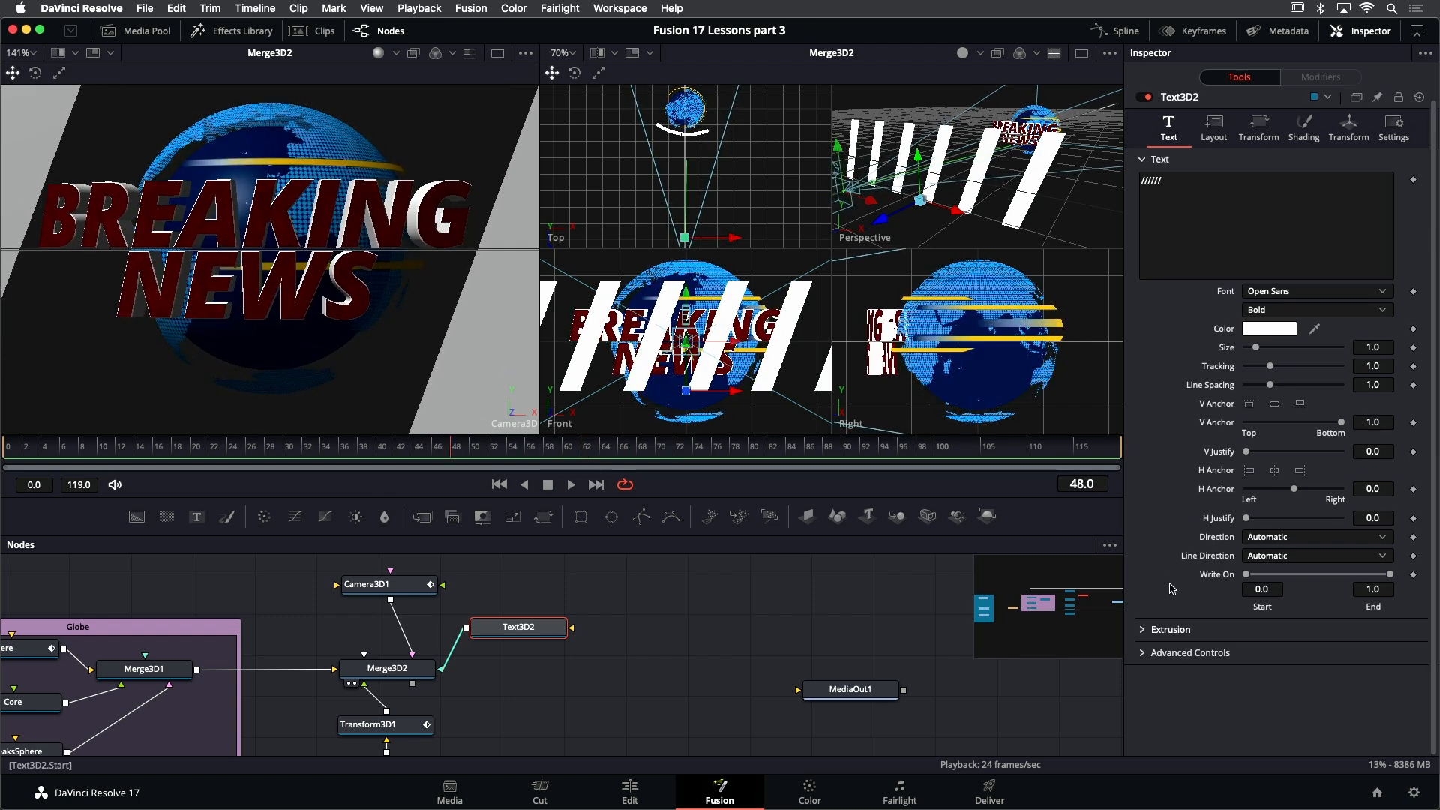
Set the slash text's extrusion depth to about 0.118
{"action": "left_click", "coordinate": [1143, 630]}
{"action": "scroll", "coordinate": [1161, 612], "scroll_direction": "down", "scroll_amount": 2}
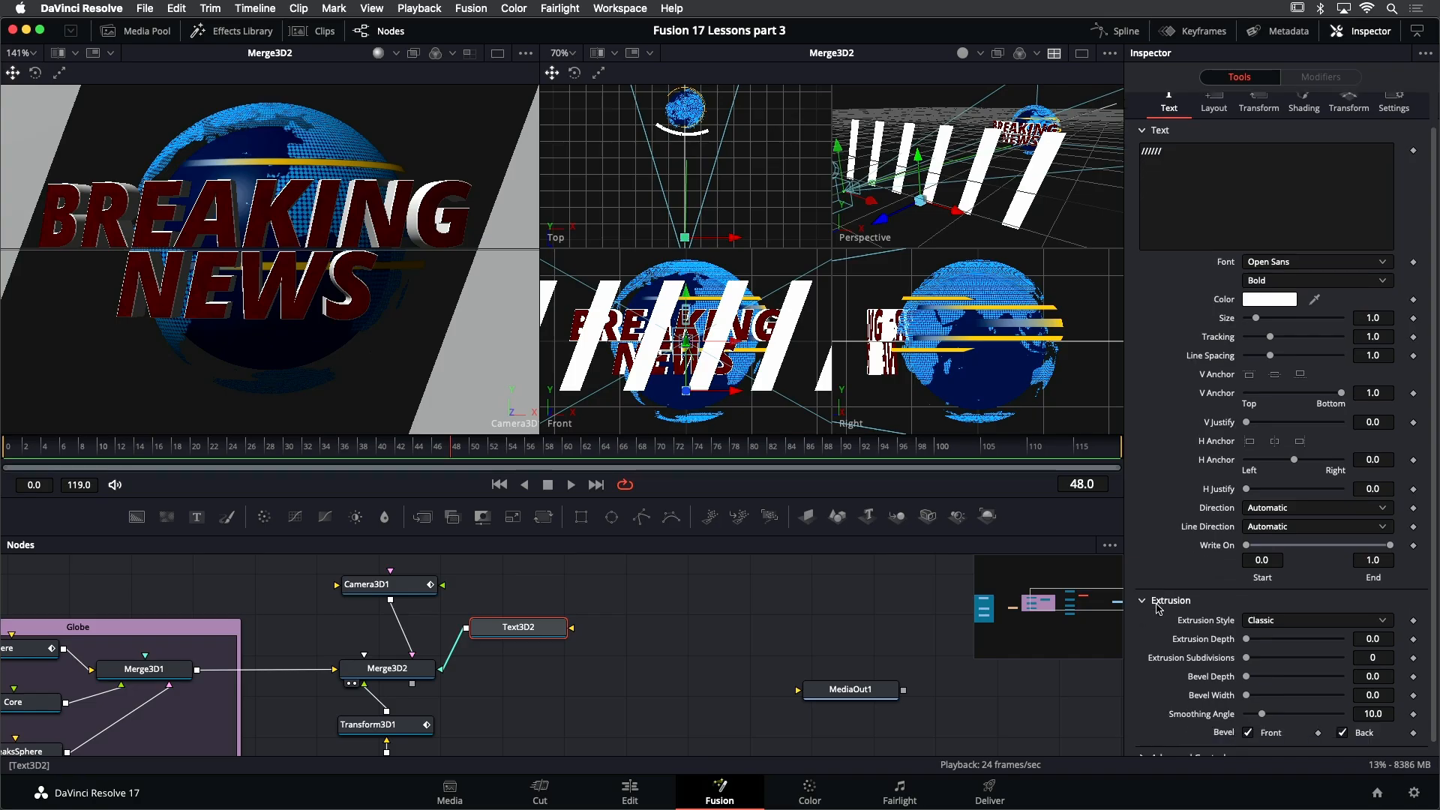
{"action": "left_click_drag", "start_coordinate": [1250, 635], "coordinate": [1305, 637]}
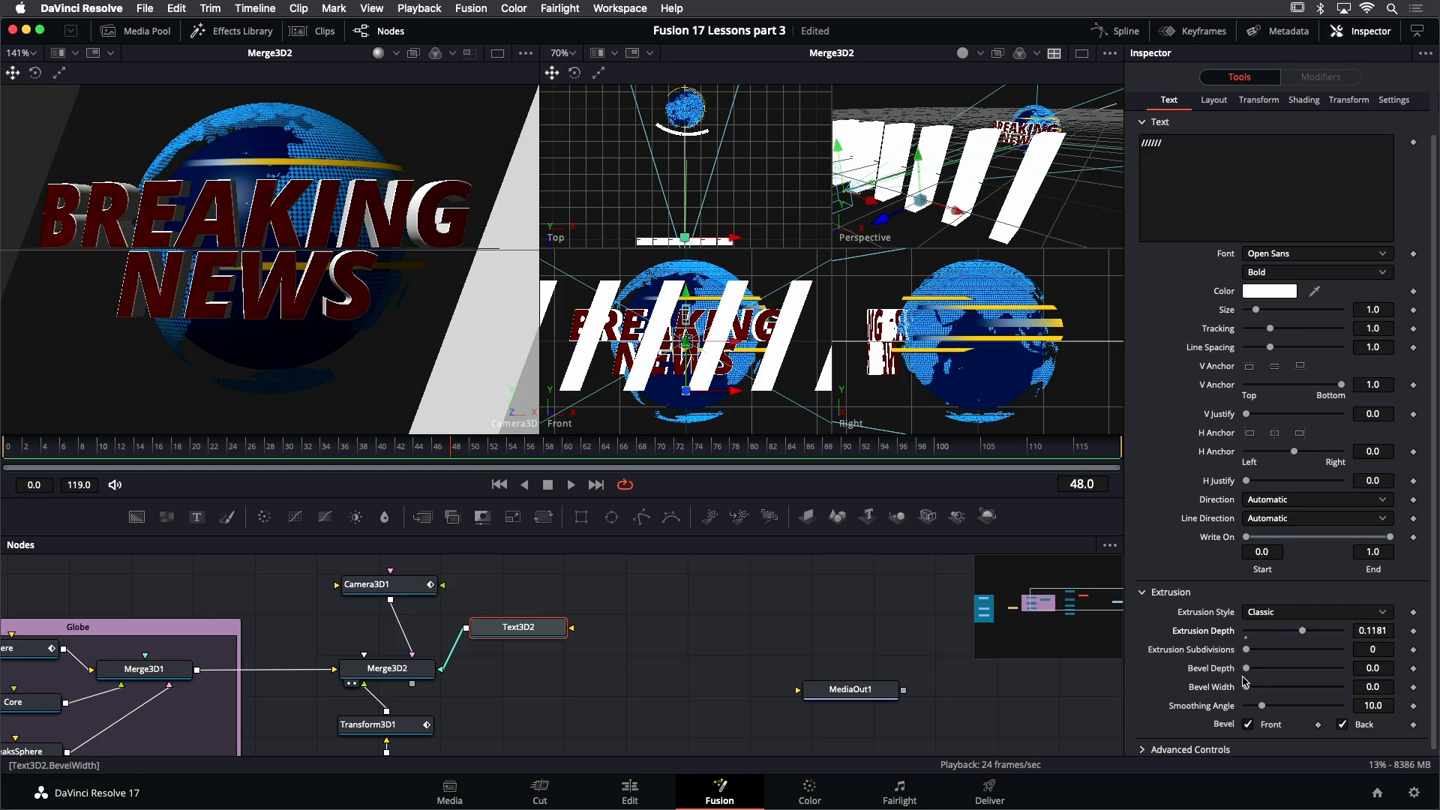
Bevel the slash text with a depth of about 0.0079 and a width of about 0.0016, and play the result
{"action": "left_click_drag", "start_coordinate": [1248, 687], "coordinate": [1250, 690]}
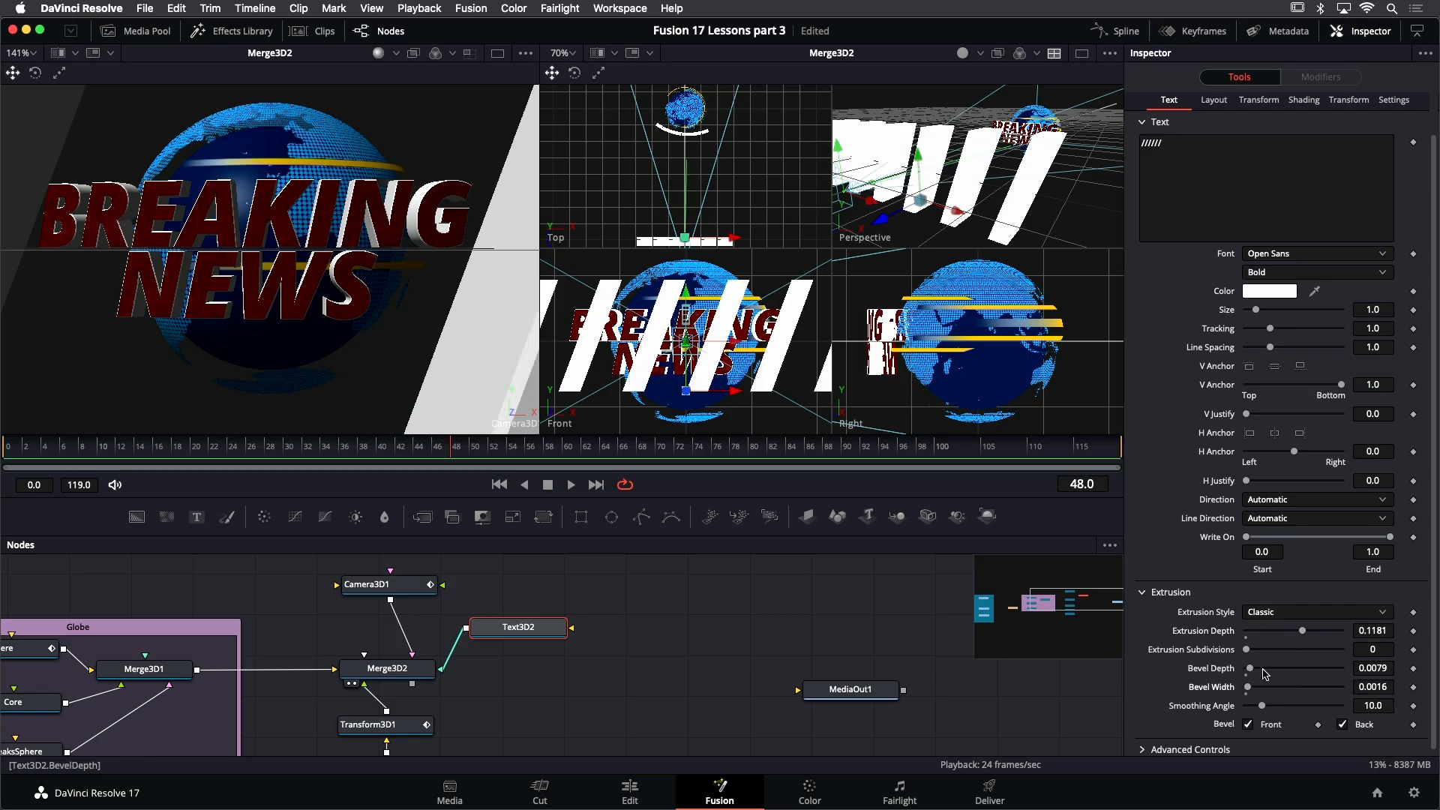
{"action": "key", "text": "space"}
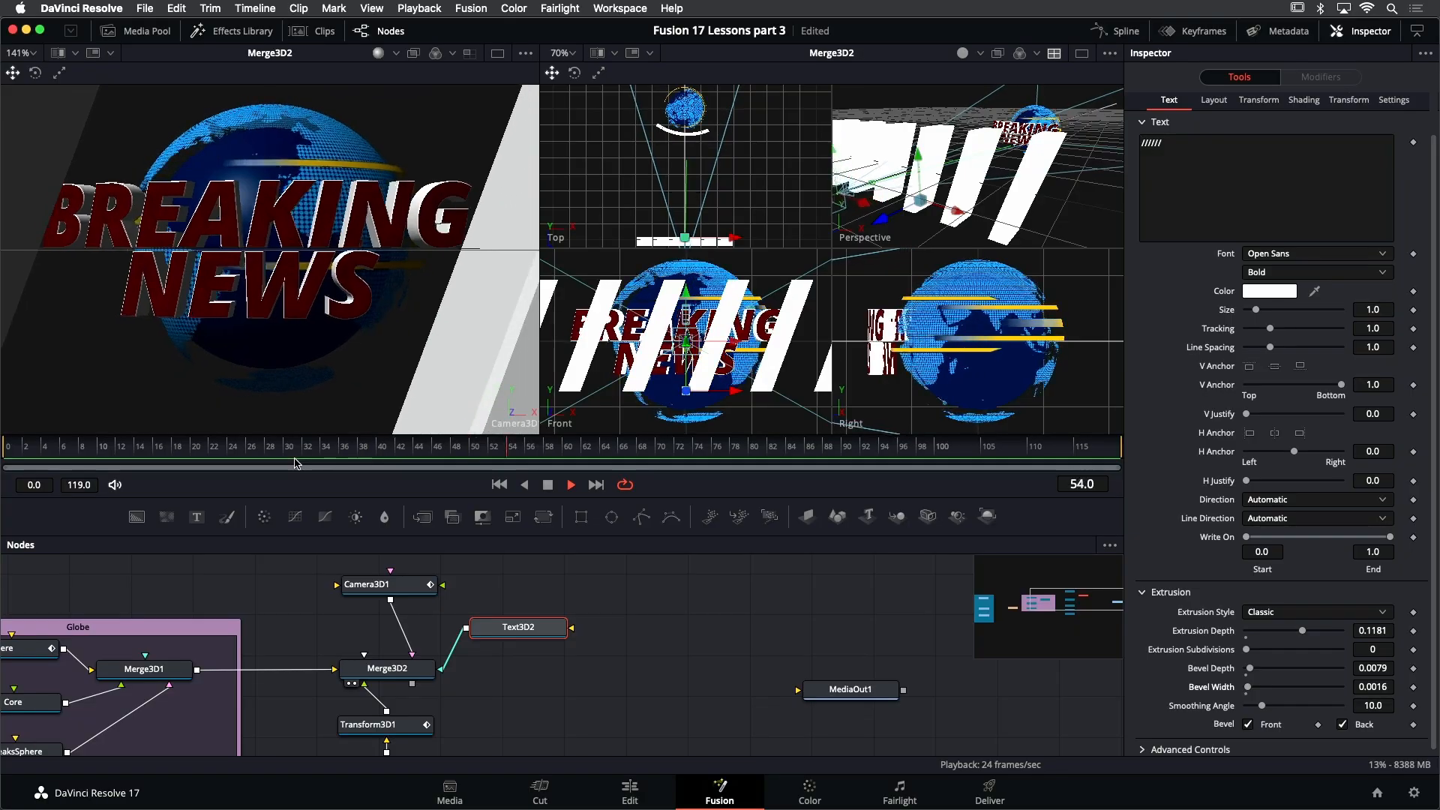
{"action": "key", "text": "space"}
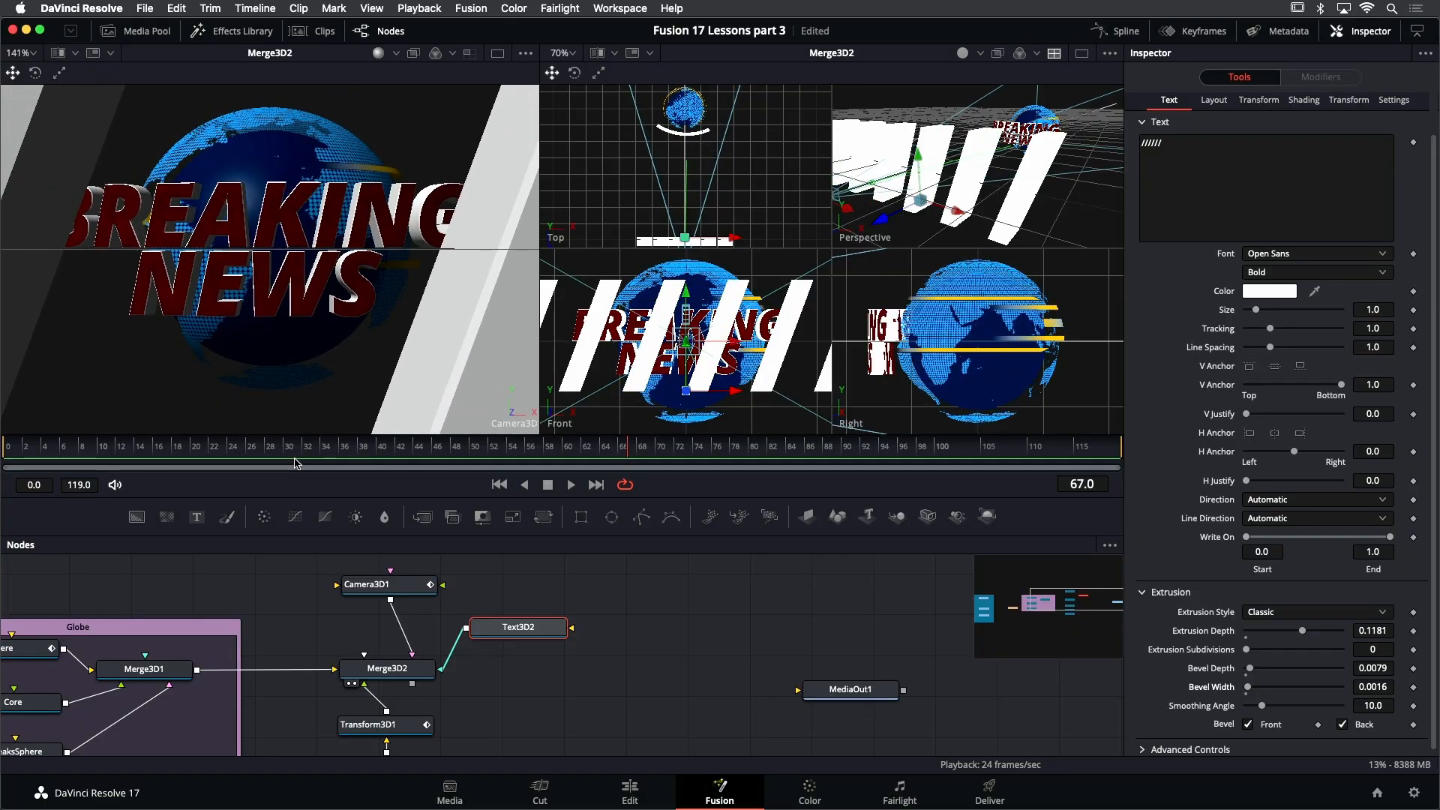
Keyframe the slash text's tracking at 1.0 on frame 70 and 0.84 on frame 90, then check the closing motion by playing and scrubbing
{"action": "left_click_drag", "start_coordinate": [391, 454], "coordinate": [652, 468]}
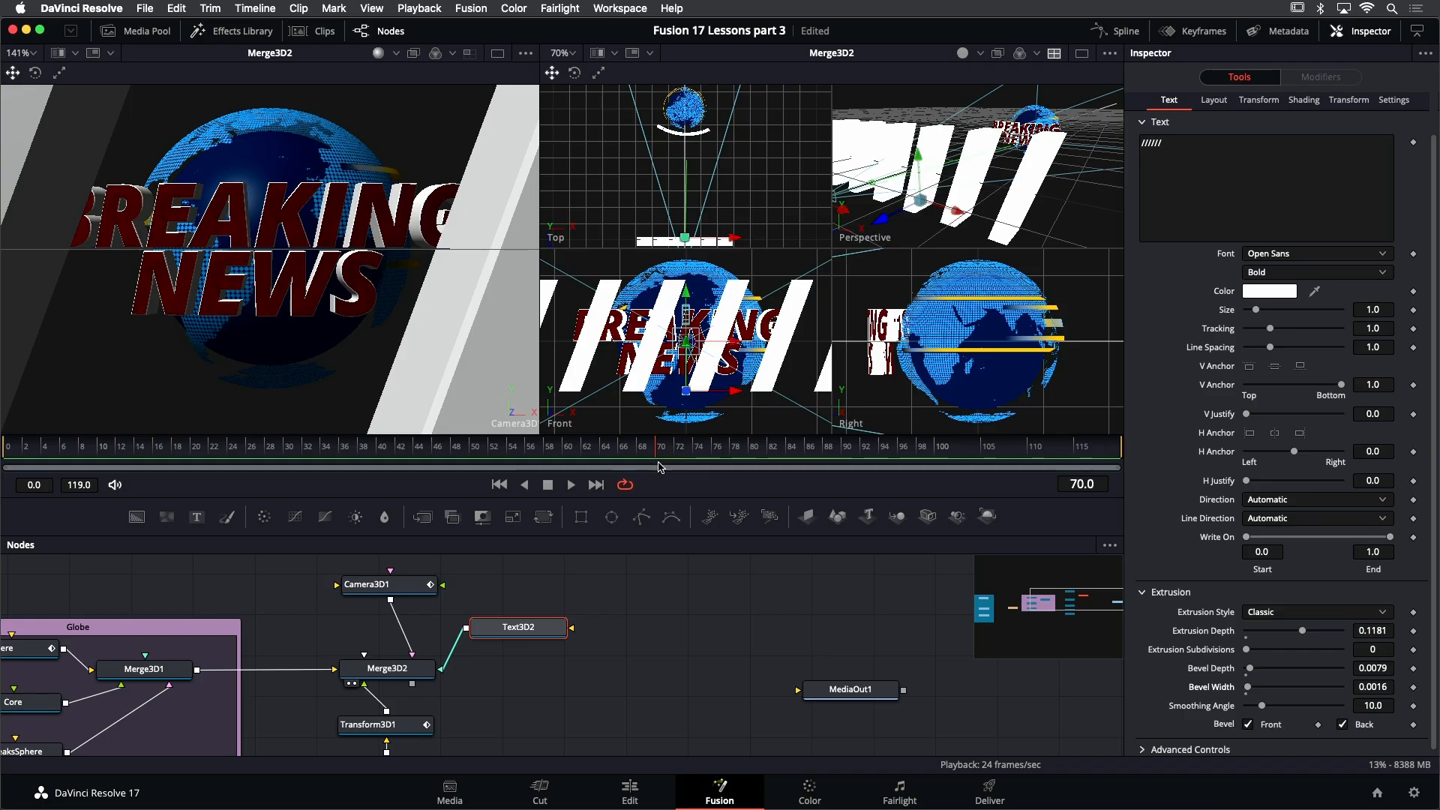
{"action": "left_click", "coordinate": [1414, 330]}
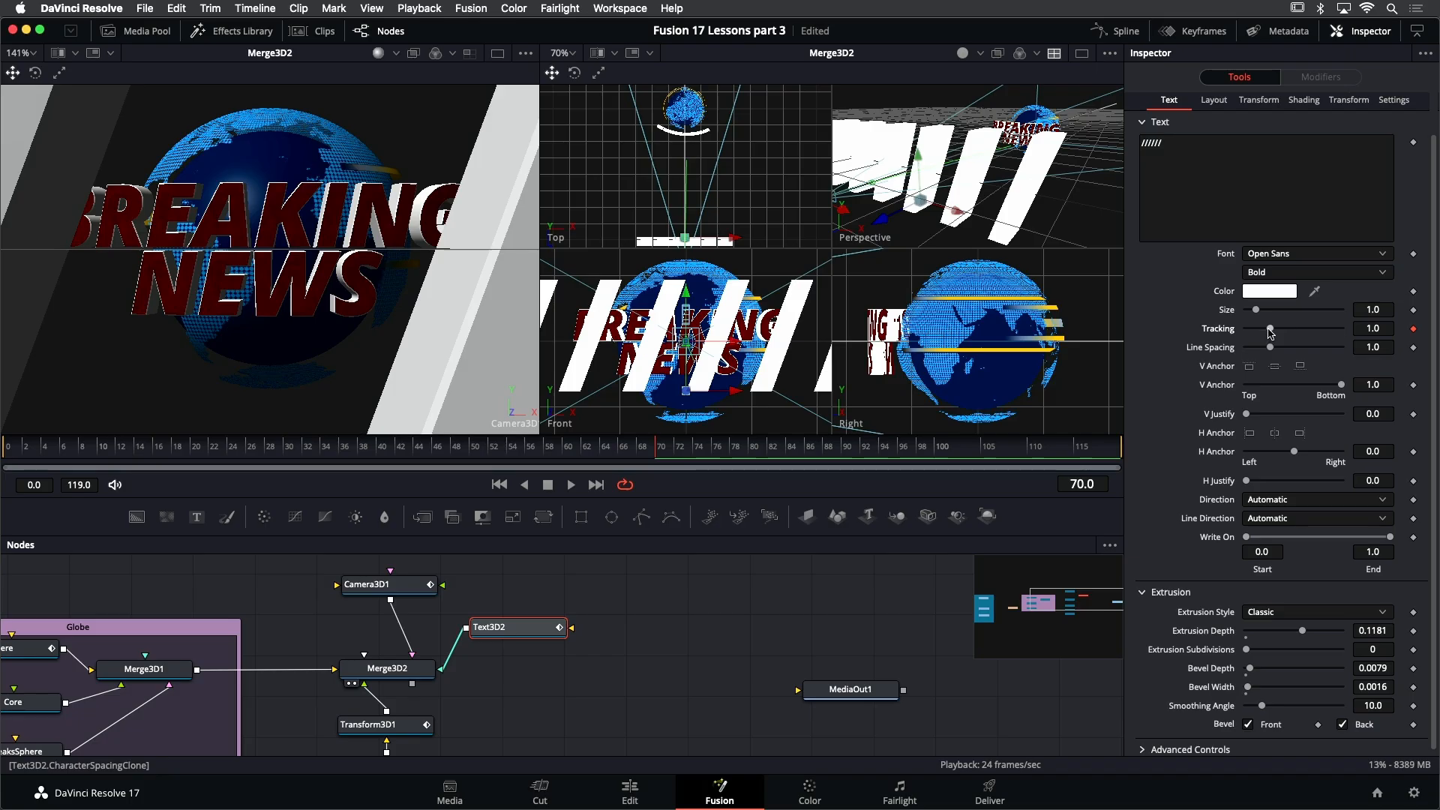
{"action": "left_click_drag", "start_coordinate": [726, 450], "coordinate": [849, 459]}
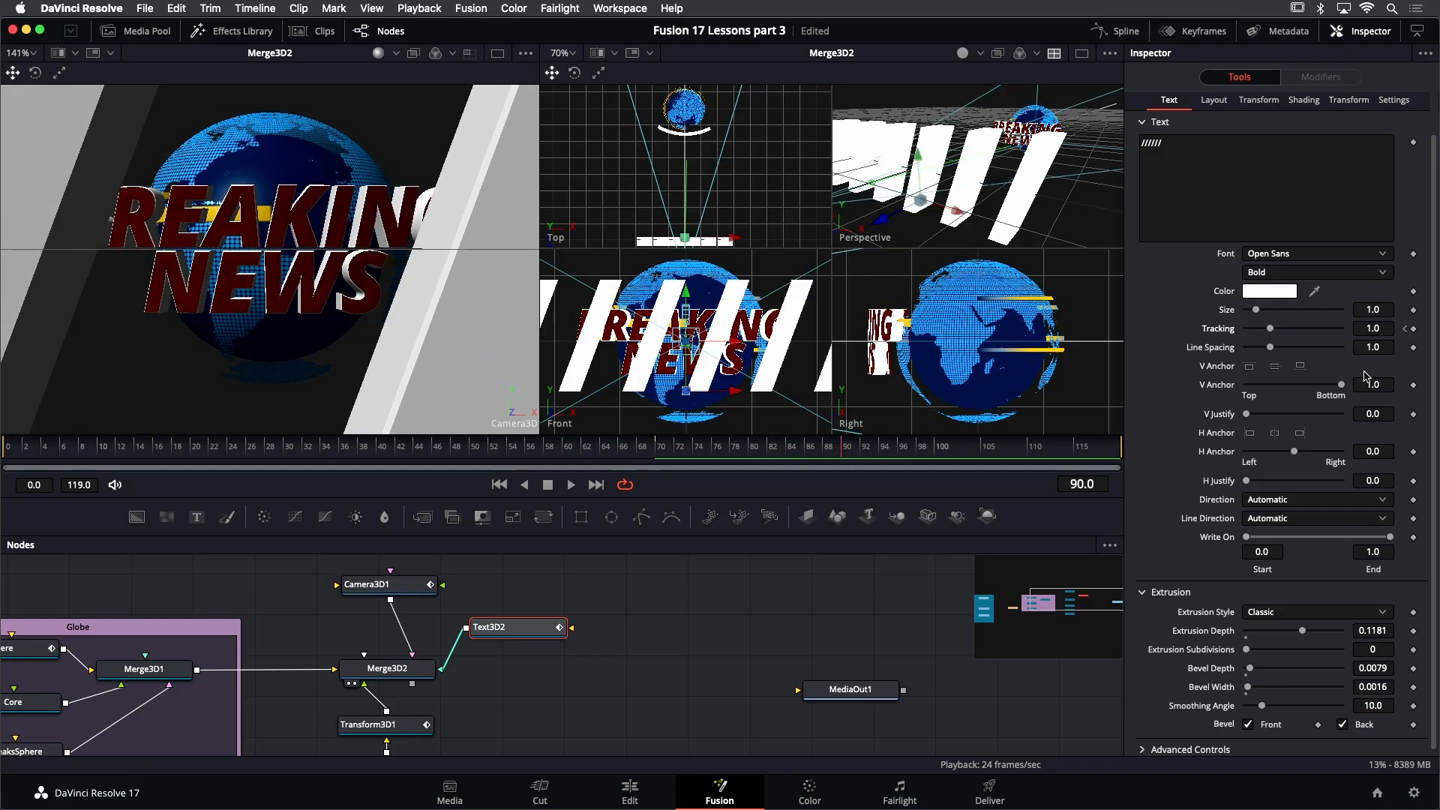
{"action": "left_click_drag", "start_coordinate": [1374, 328], "coordinate": [1334, 328]}
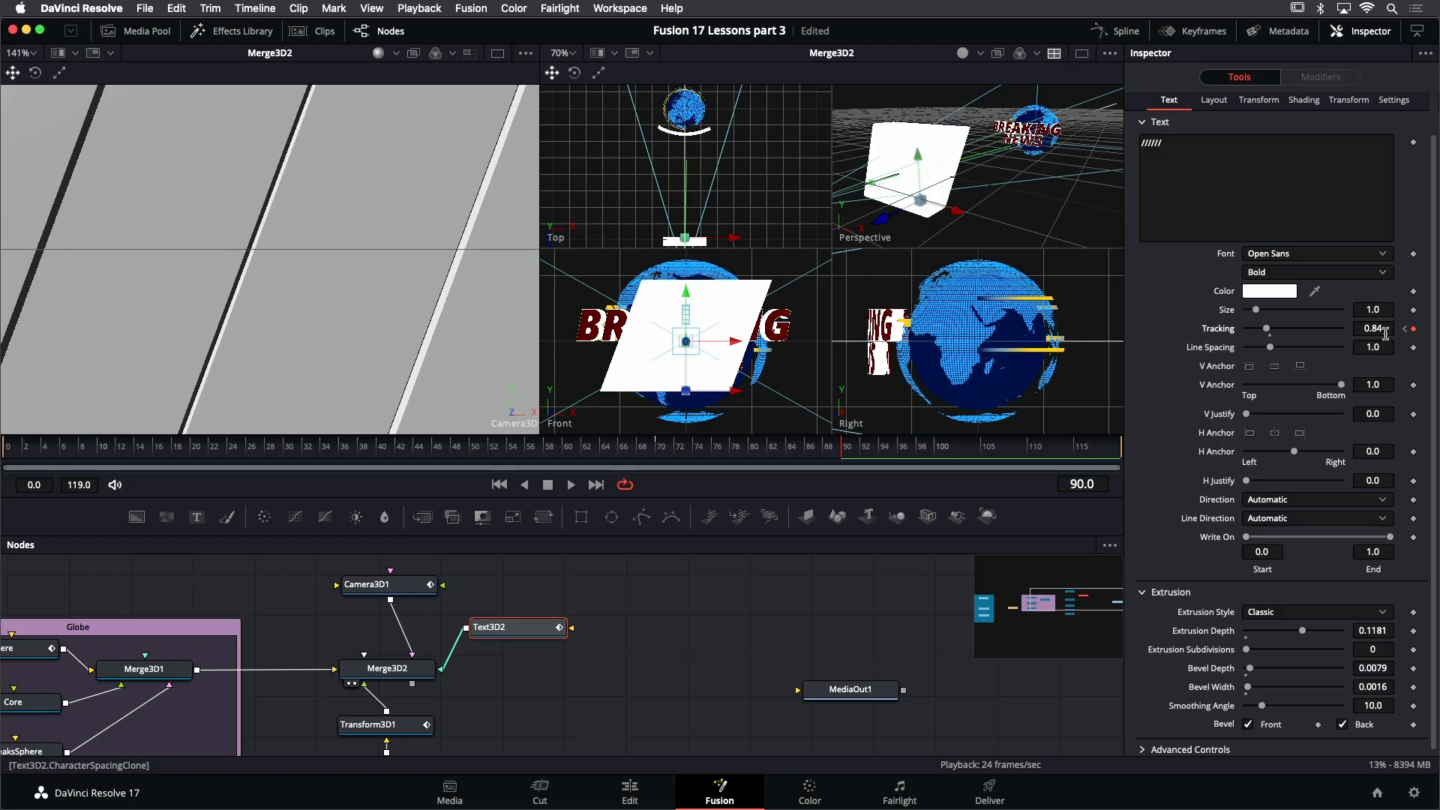
{"action": "key", "text": "space"}
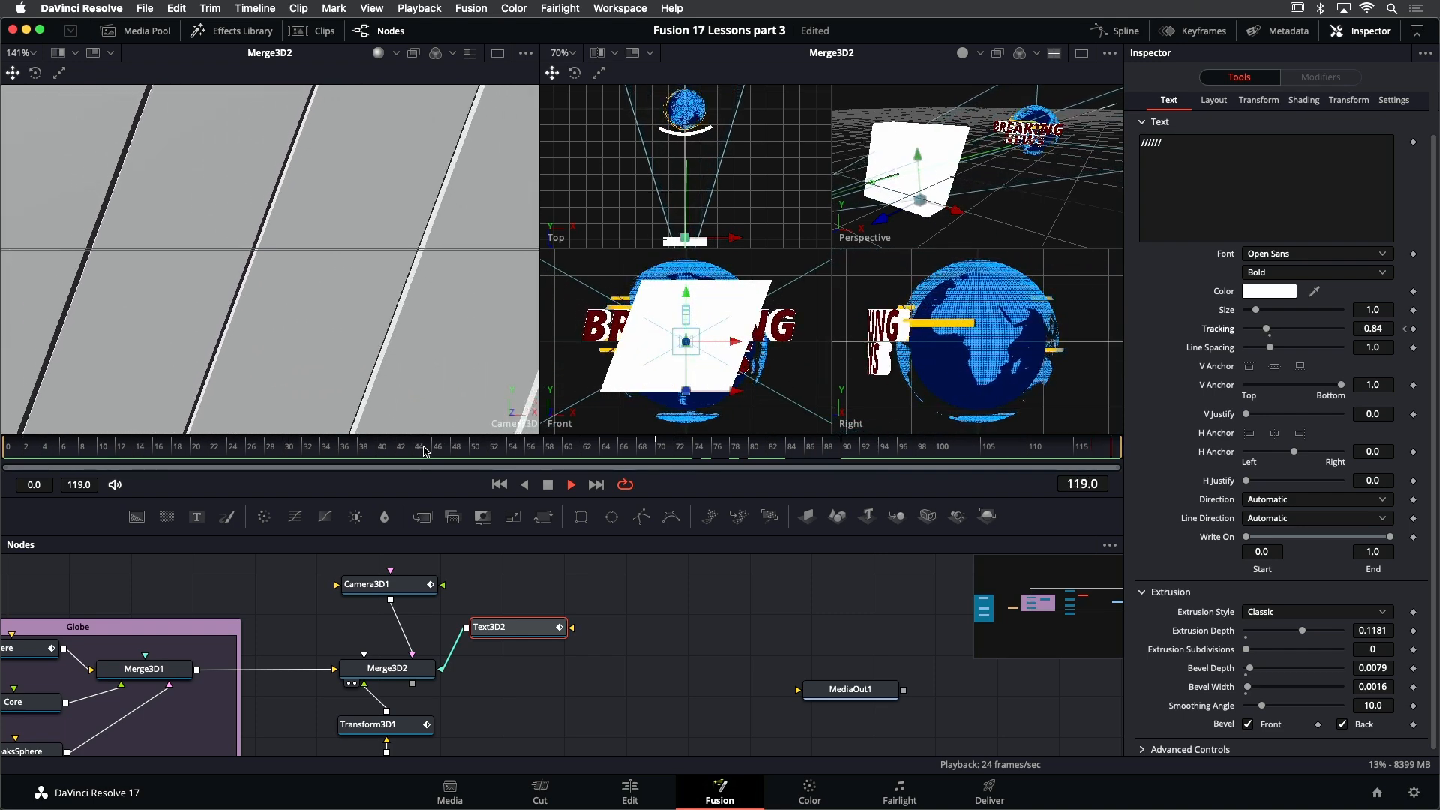
{"action": "left_click", "coordinate": [606, 450]}
{"action": "left_click_drag", "start_coordinate": [607, 450], "coordinate": [791, 448]}
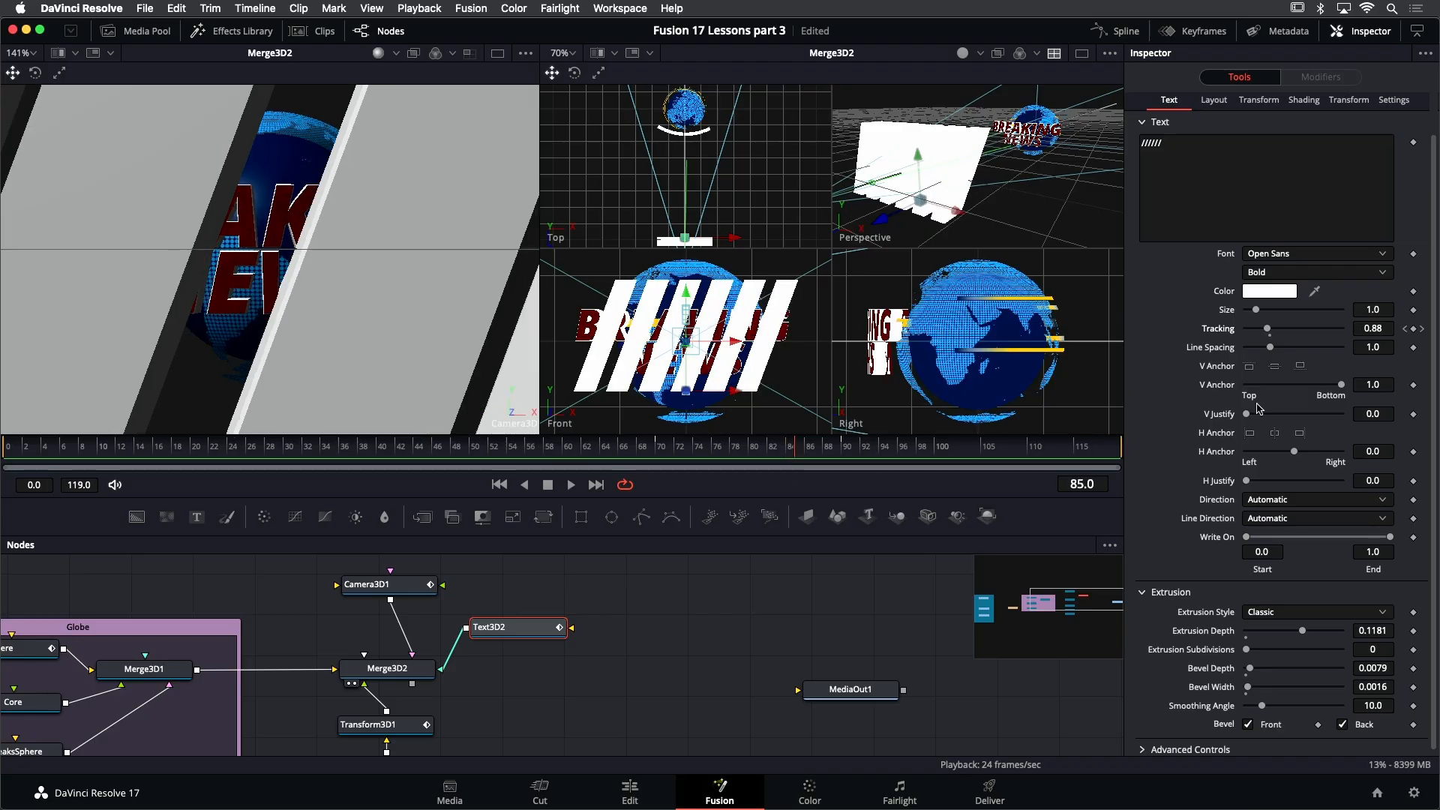
Change the slash text's material color to dark red with saturation 1.0 and value 0.425, and play the animation
{"action": "left_click", "coordinate": [1287, 205]}
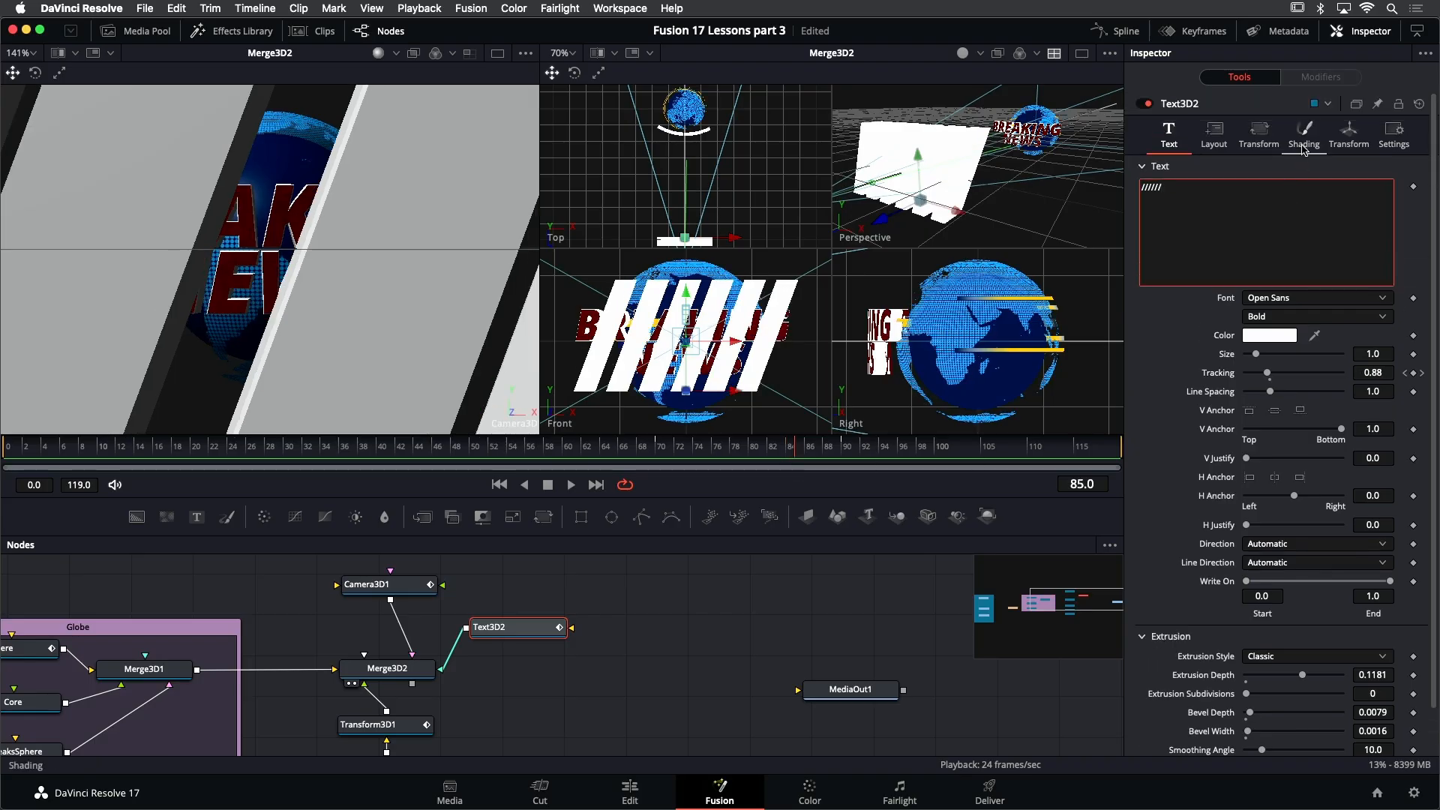
{"action": "left_click", "coordinate": [1303, 139]}
{"action": "left_click", "coordinate": [1246, 297]}
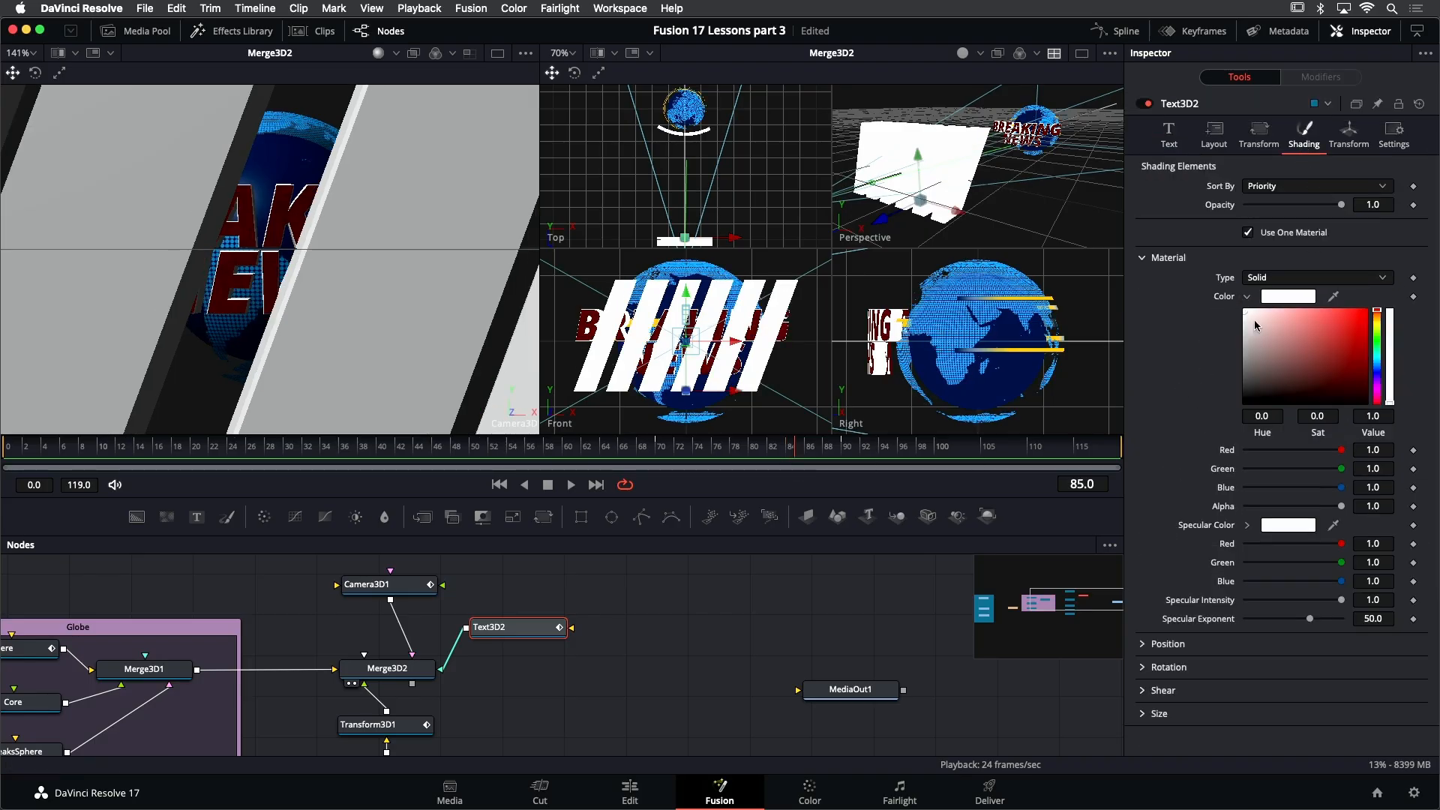
{"action": "left_click_drag", "start_coordinate": [1350, 361], "coordinate": [1371, 362]}
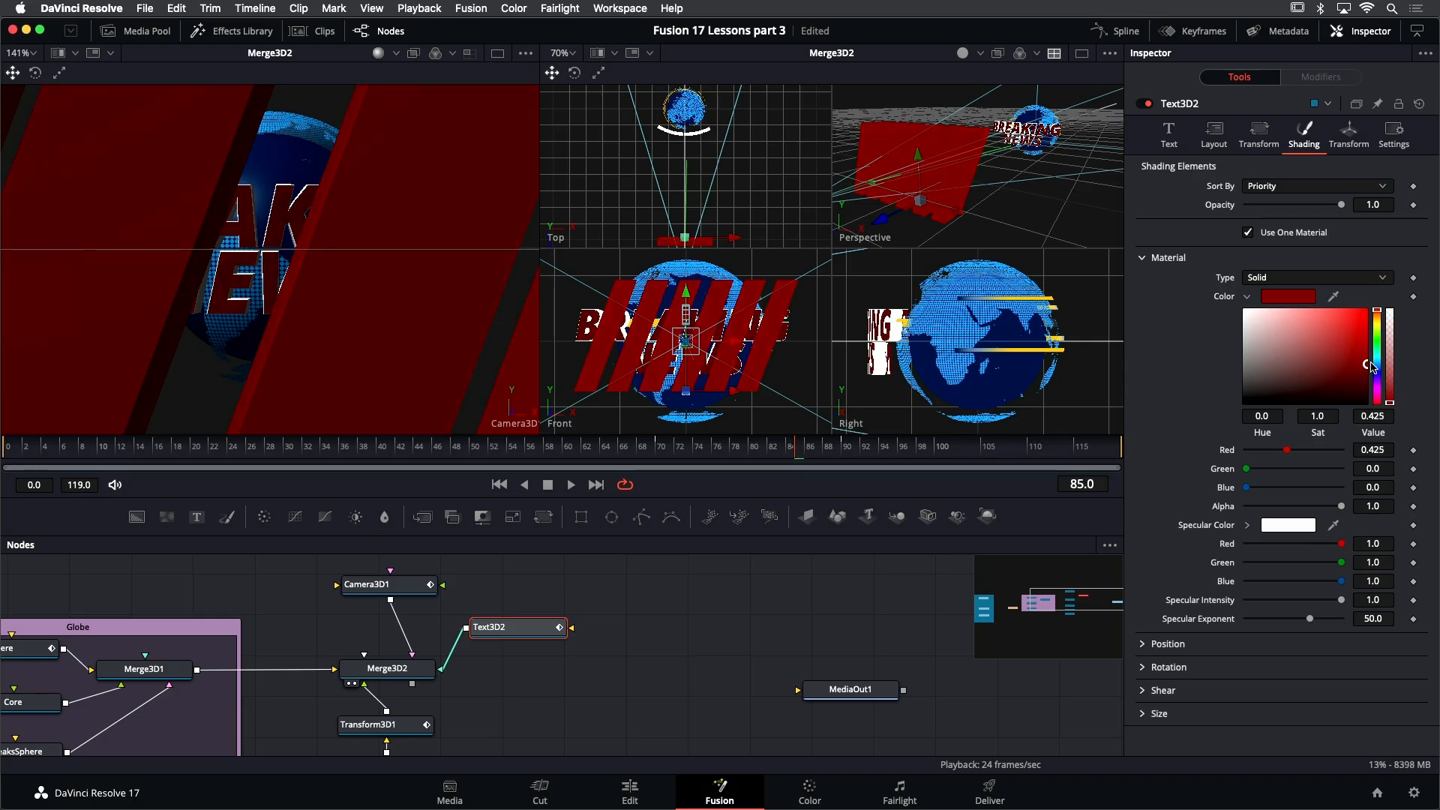
{"action": "key", "text": "space"}
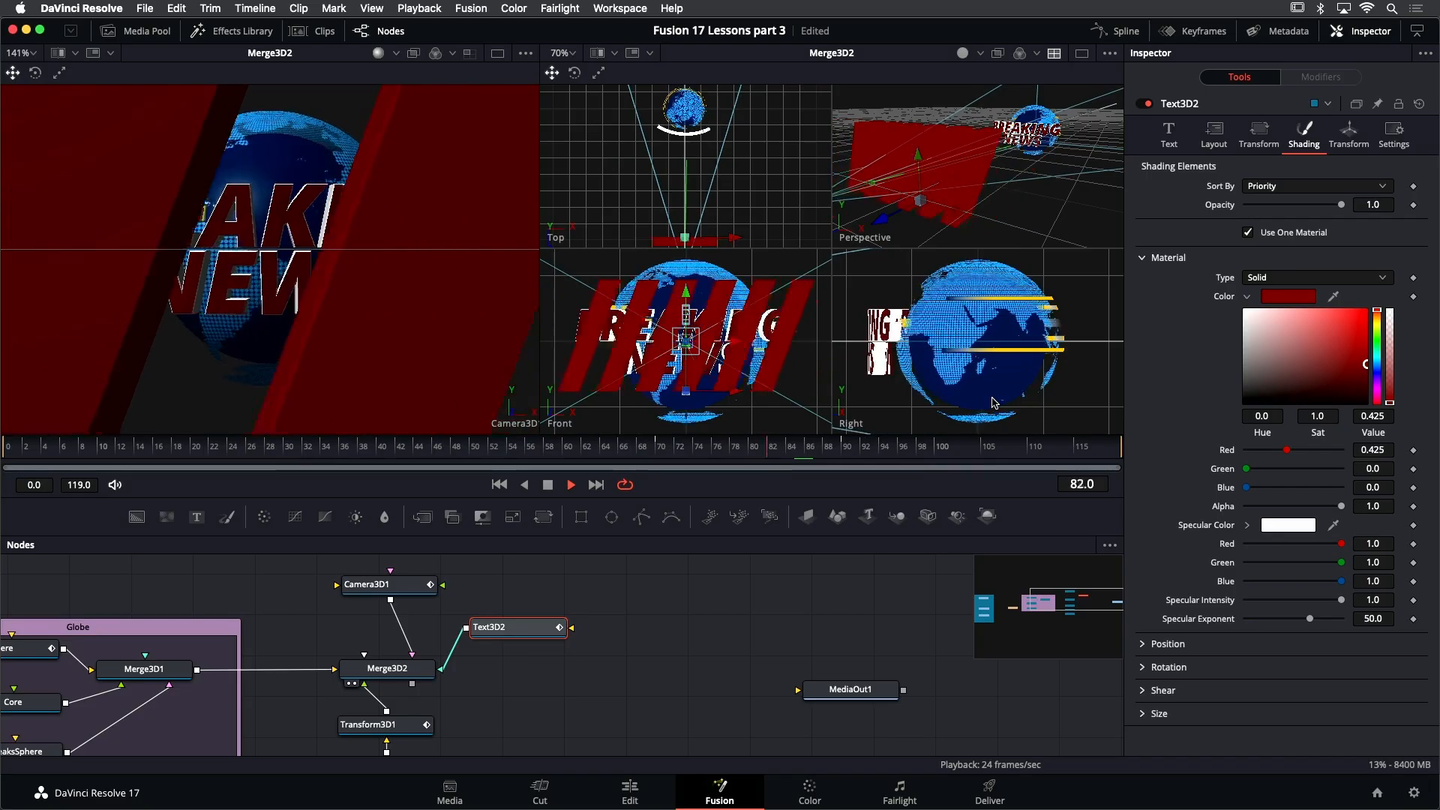
{"action": "key", "text": "space"}
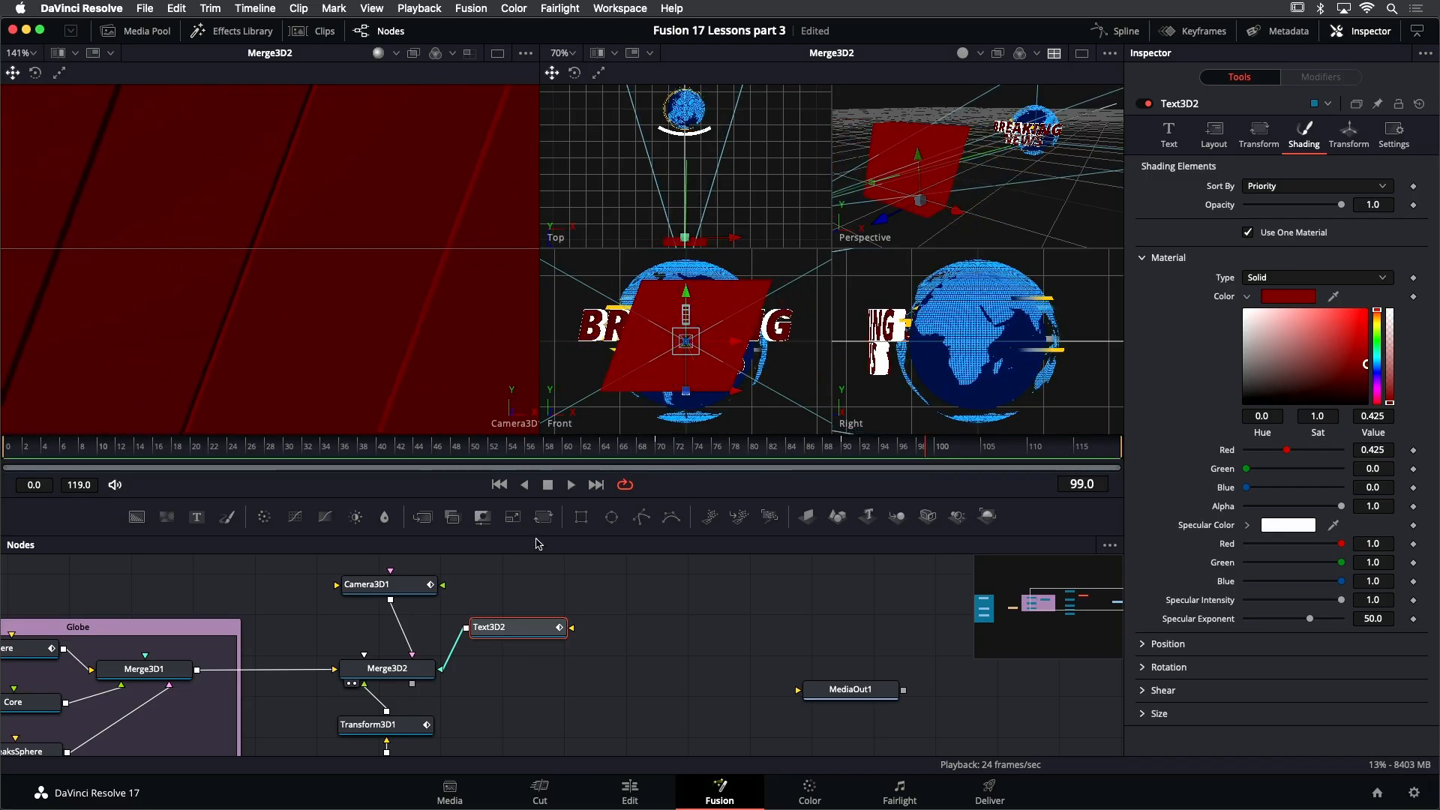
Enlarge the node graph and examine how the Materials and Globe underlays group their nodes
{"action": "left_click_drag", "start_coordinate": [537, 543], "coordinate": [555, 371]}
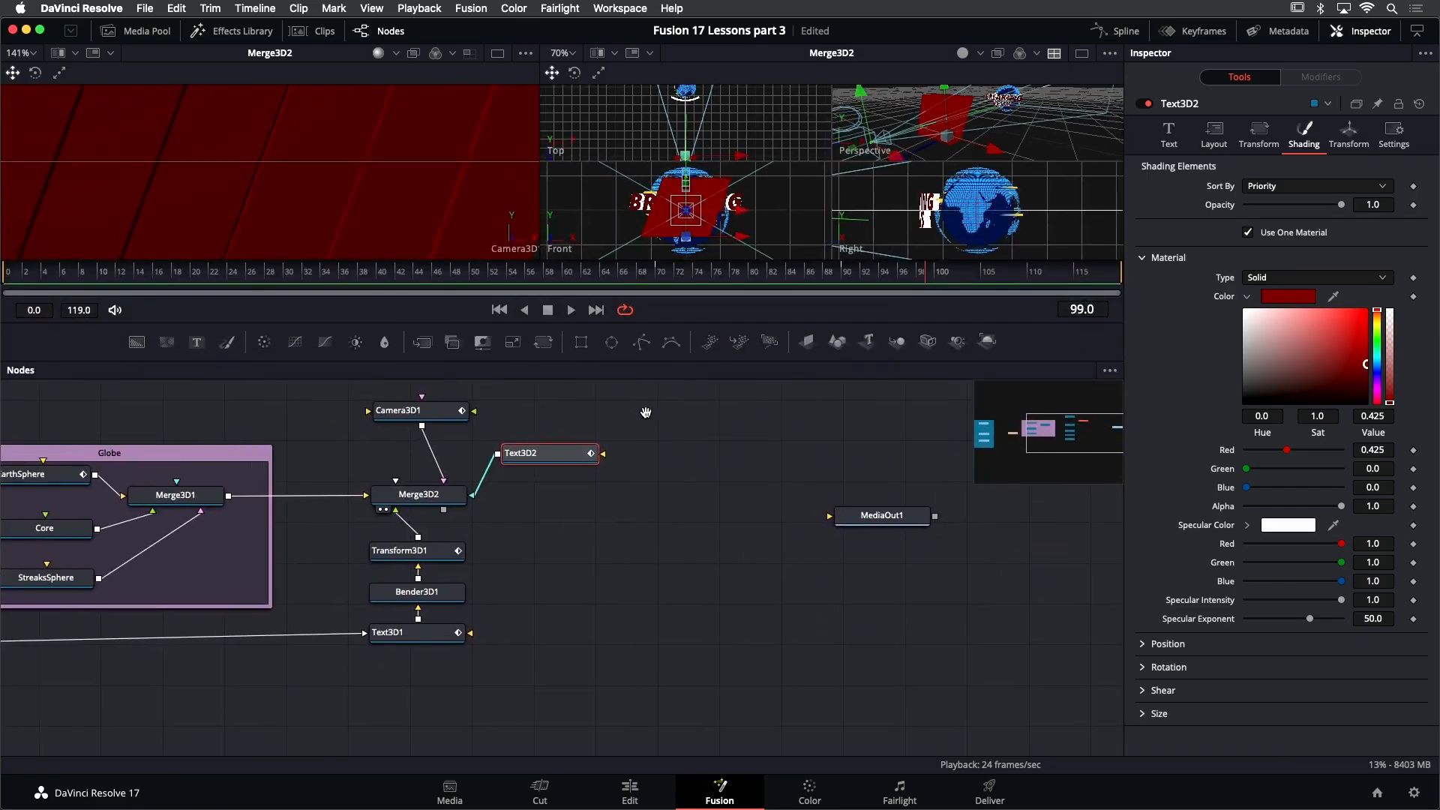
{"action": "scroll", "coordinate": [582, 412], "scroll_direction": "left", "scroll_amount": 15}
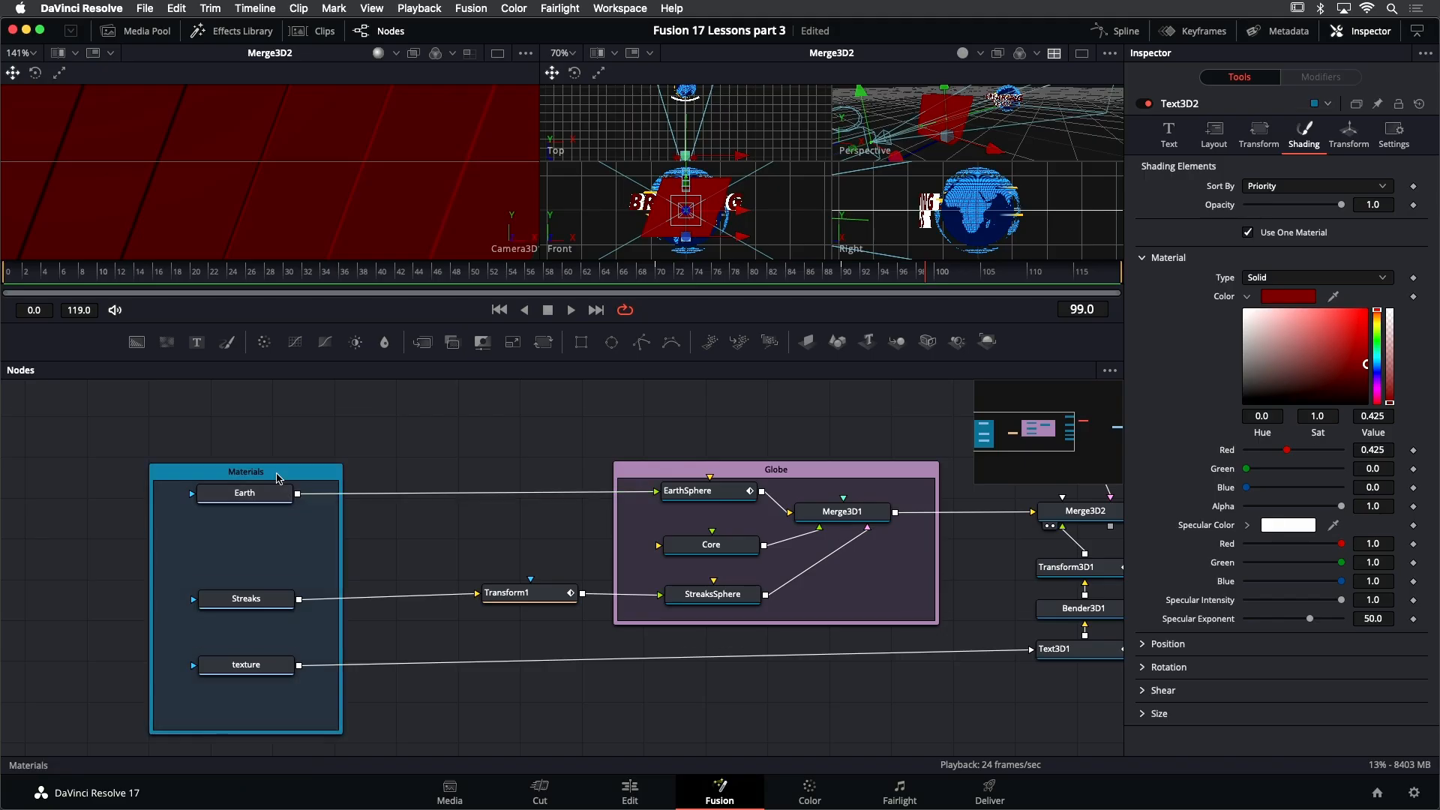
{"action": "left_click", "coordinate": [278, 478]}
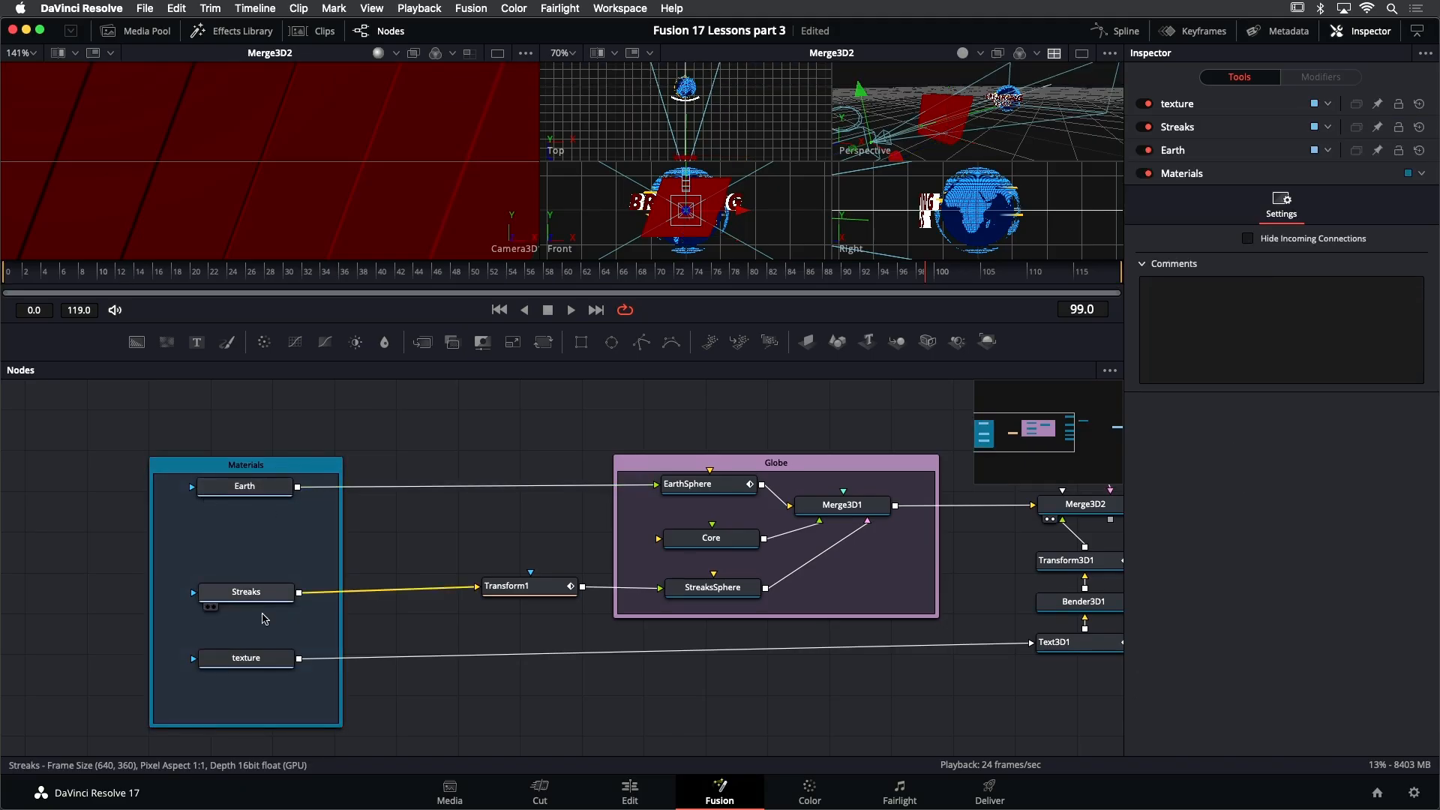
{"action": "left_click_drag", "start_coordinate": [527, 540], "coordinate": [348, 546]}
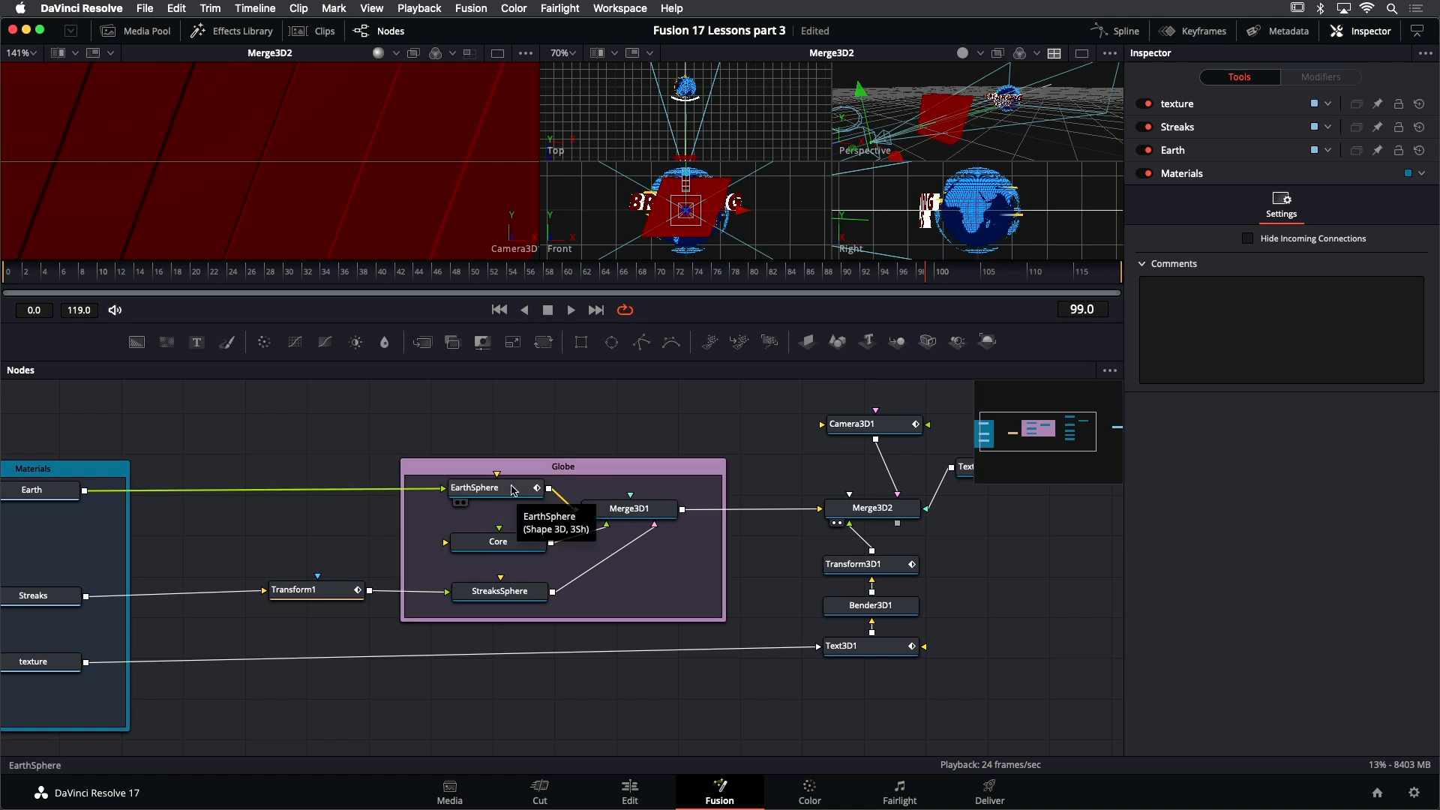
{"action": "left_click", "coordinate": [602, 469]}
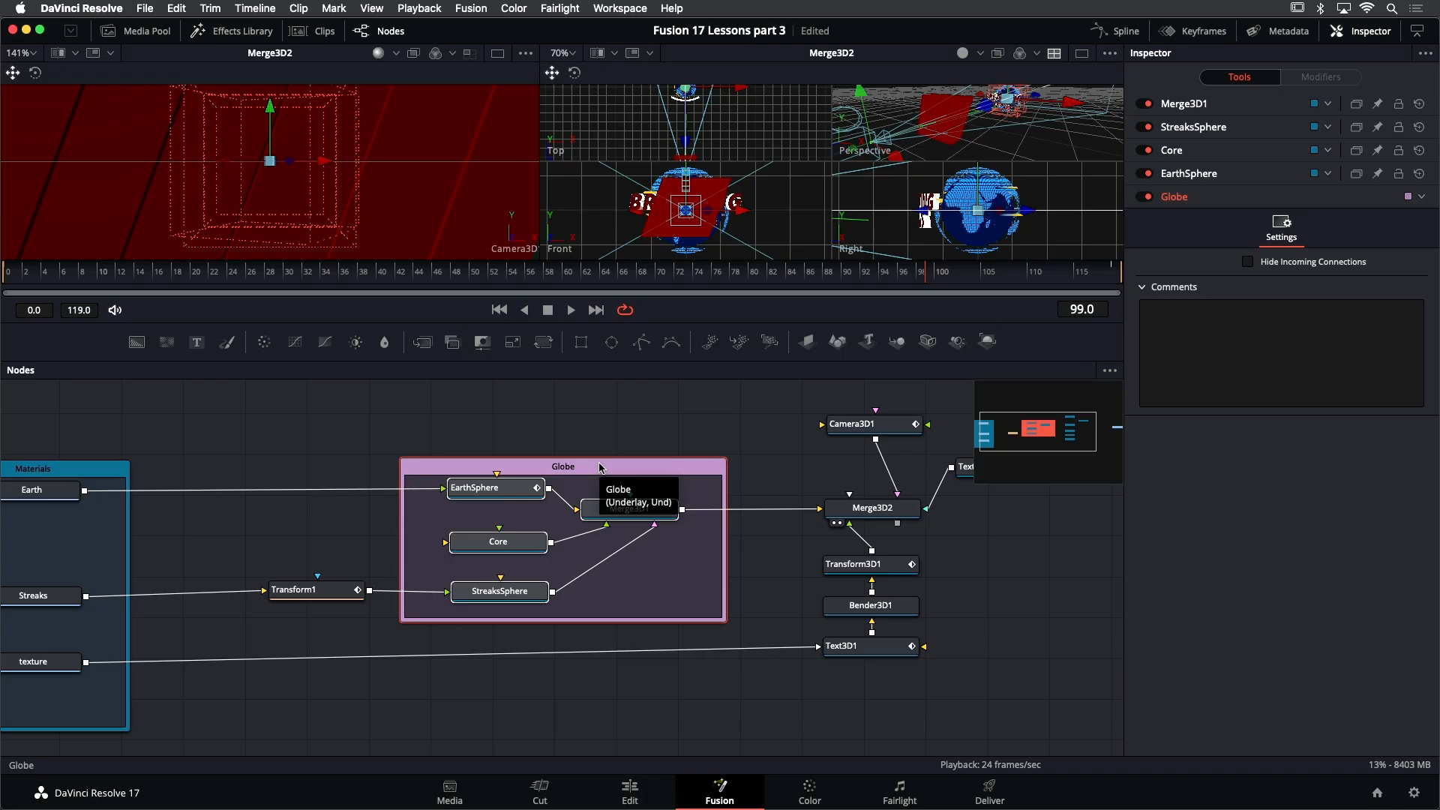
Shift Merge3D2, Transform3D1, Bender3D1 and both text nodes away from the Globe group and enclose them in an Underlay
{"action": "scroll", "coordinate": [765, 466], "scroll_direction": "right", "scroll_amount": 10}
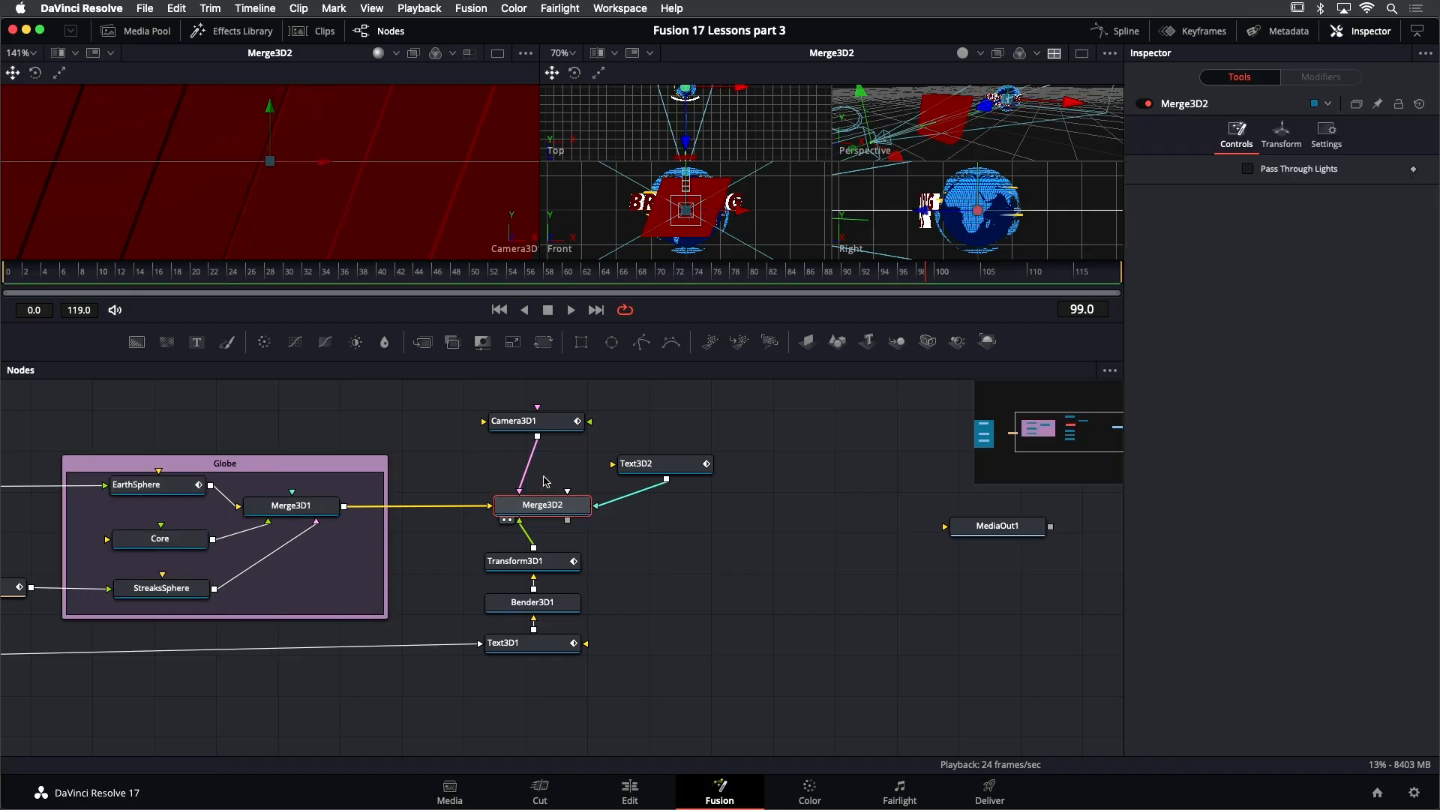
{"action": "left_click_drag", "start_coordinate": [486, 441], "coordinate": [712, 659]}
{"action": "left_click_drag", "start_coordinate": [552, 568], "coordinate": [600, 567]}
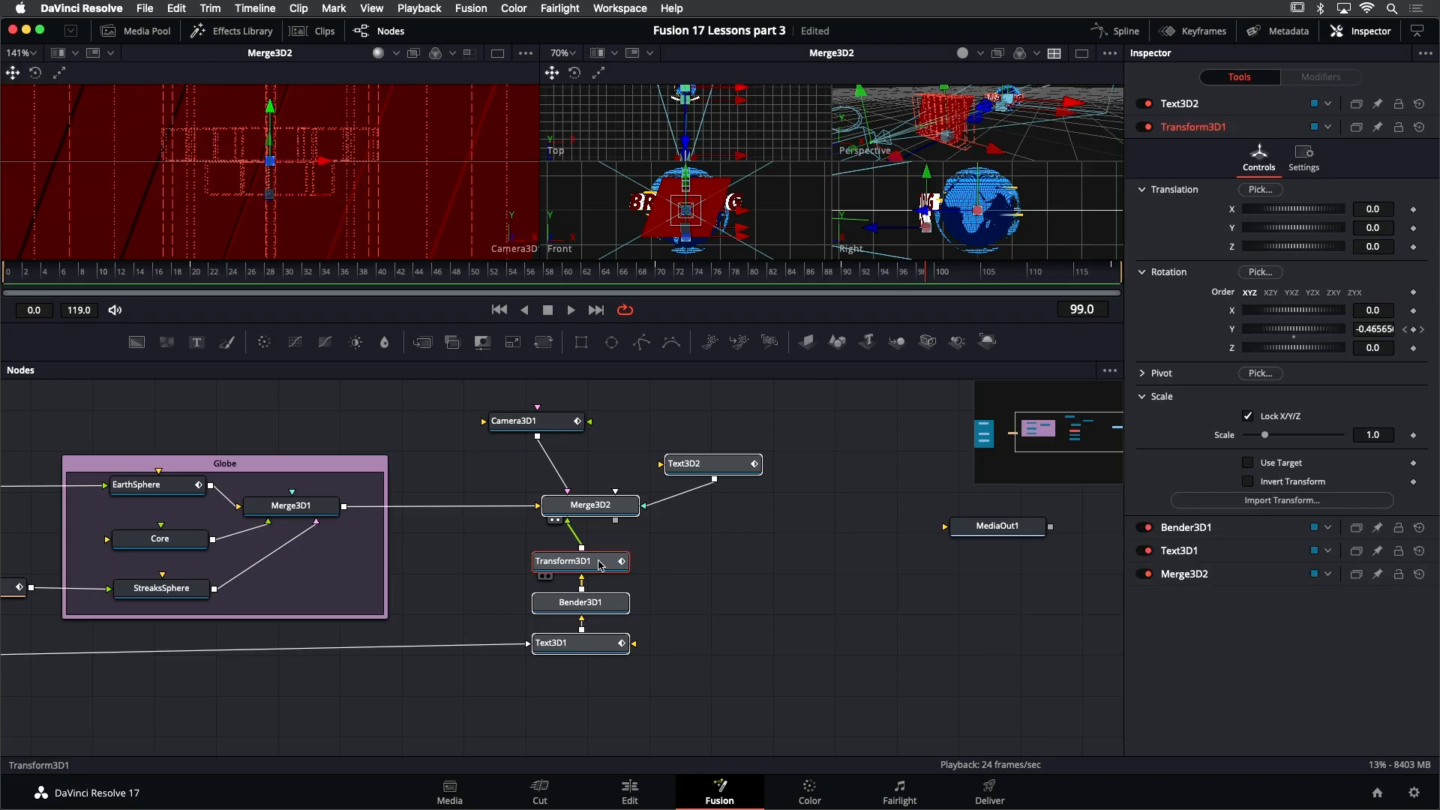
{"action": "key", "text": "shift+space"}
{"action": "type", "text": "unde"}
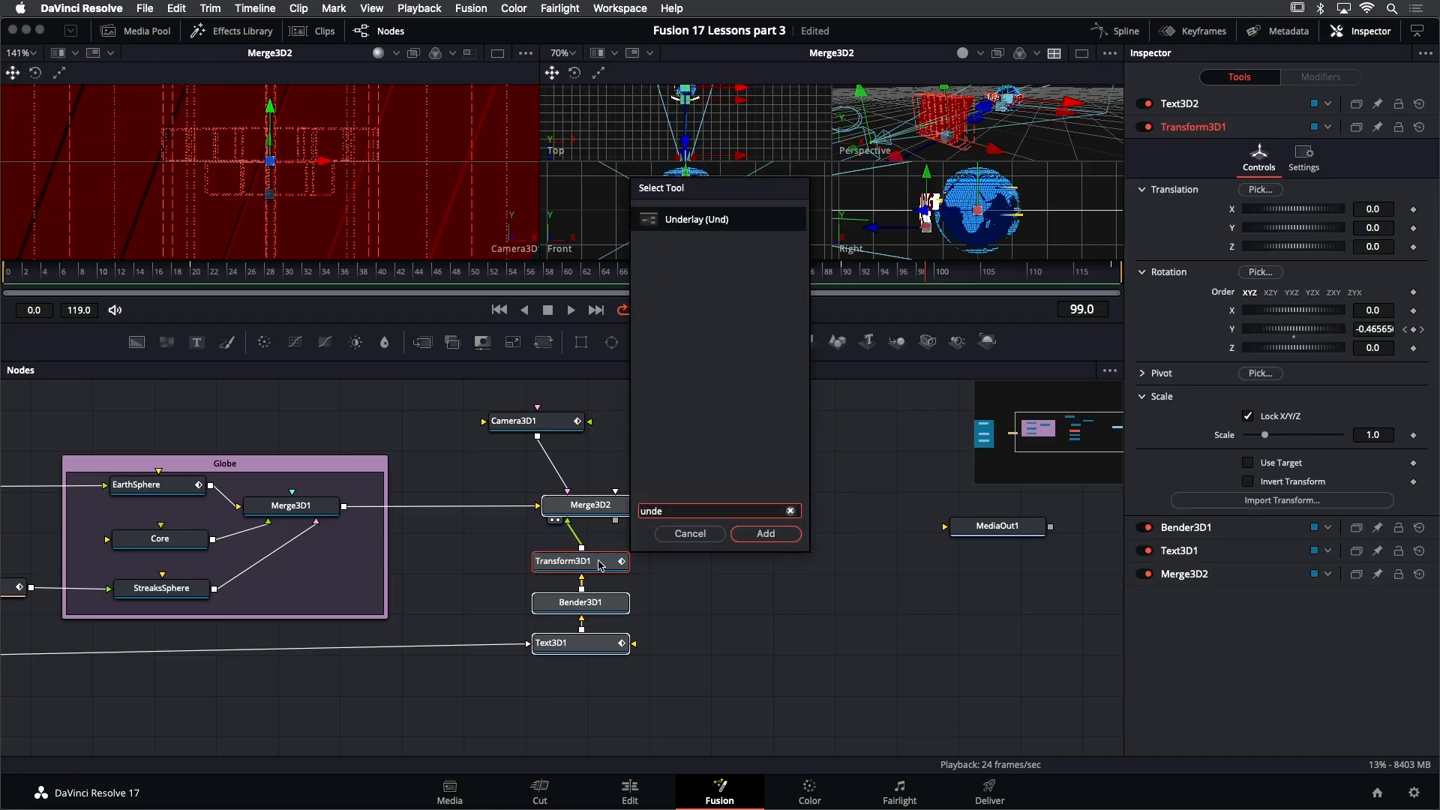
{"action": "key", "text": "Return"}
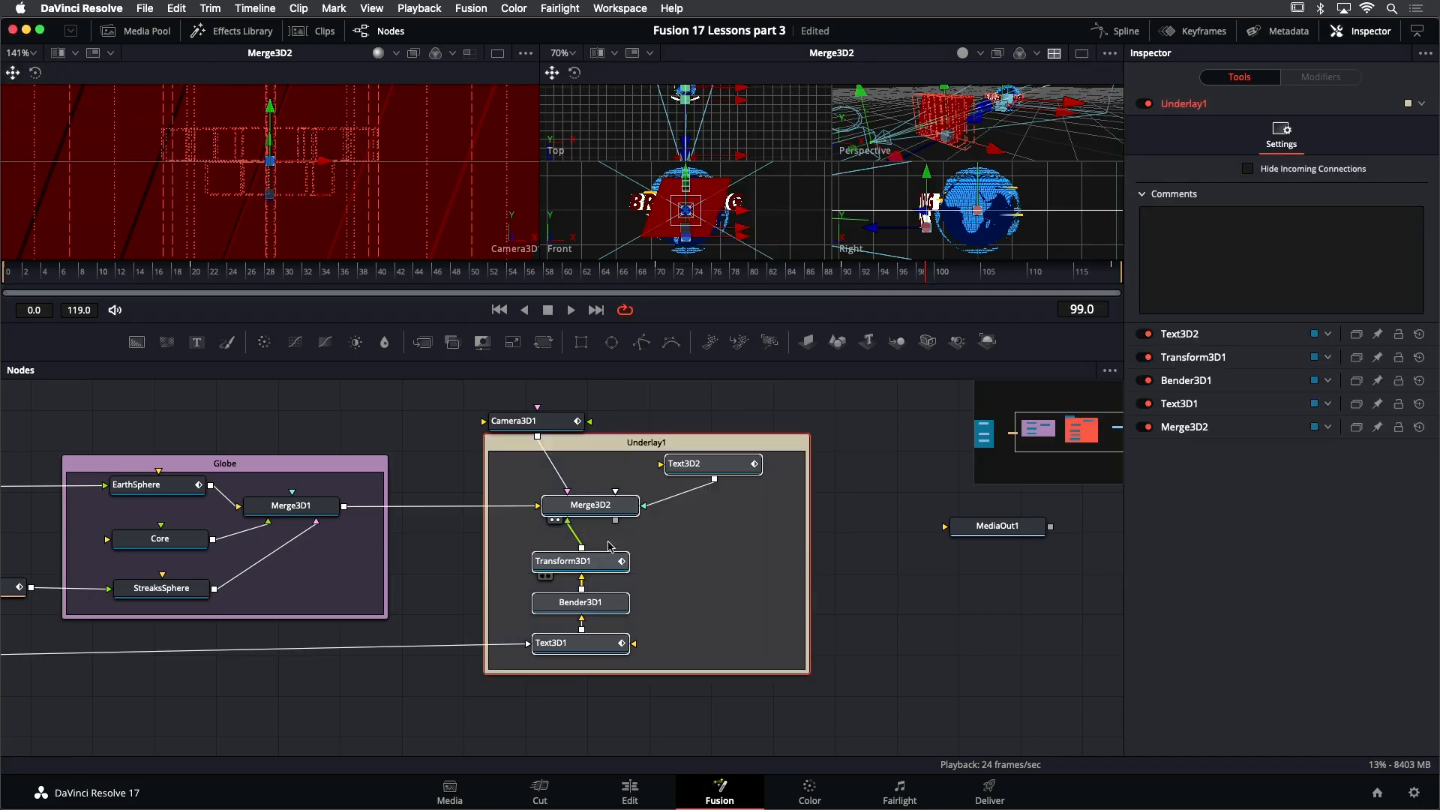
Rename the new underlay around the text nodes as Text3d
{"action": "left_click", "coordinate": [648, 446]}
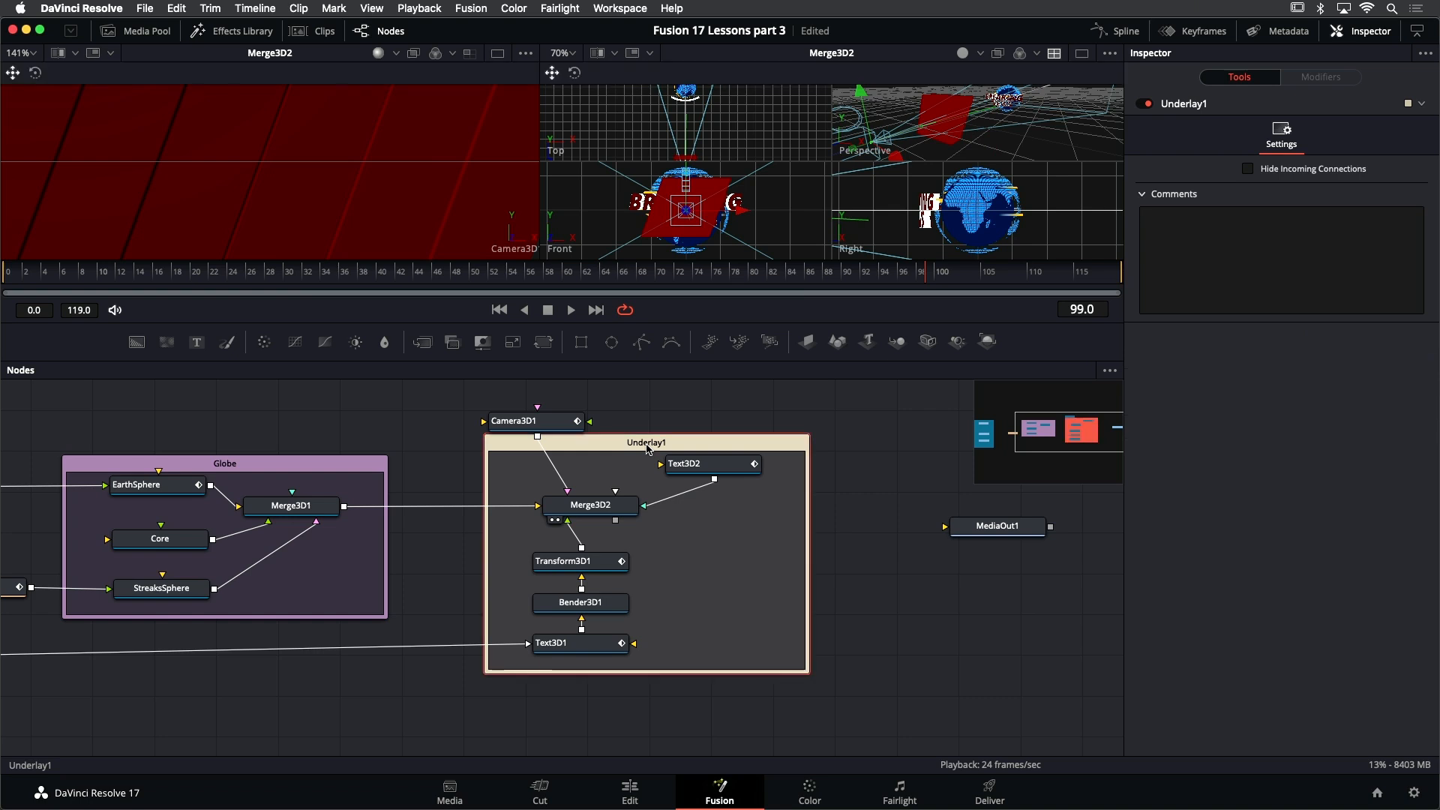
{"action": "double_click", "coordinate": [648, 448]}
{"action": "type", "text": "Text3d"}
{"action": "key", "text": "Return"}
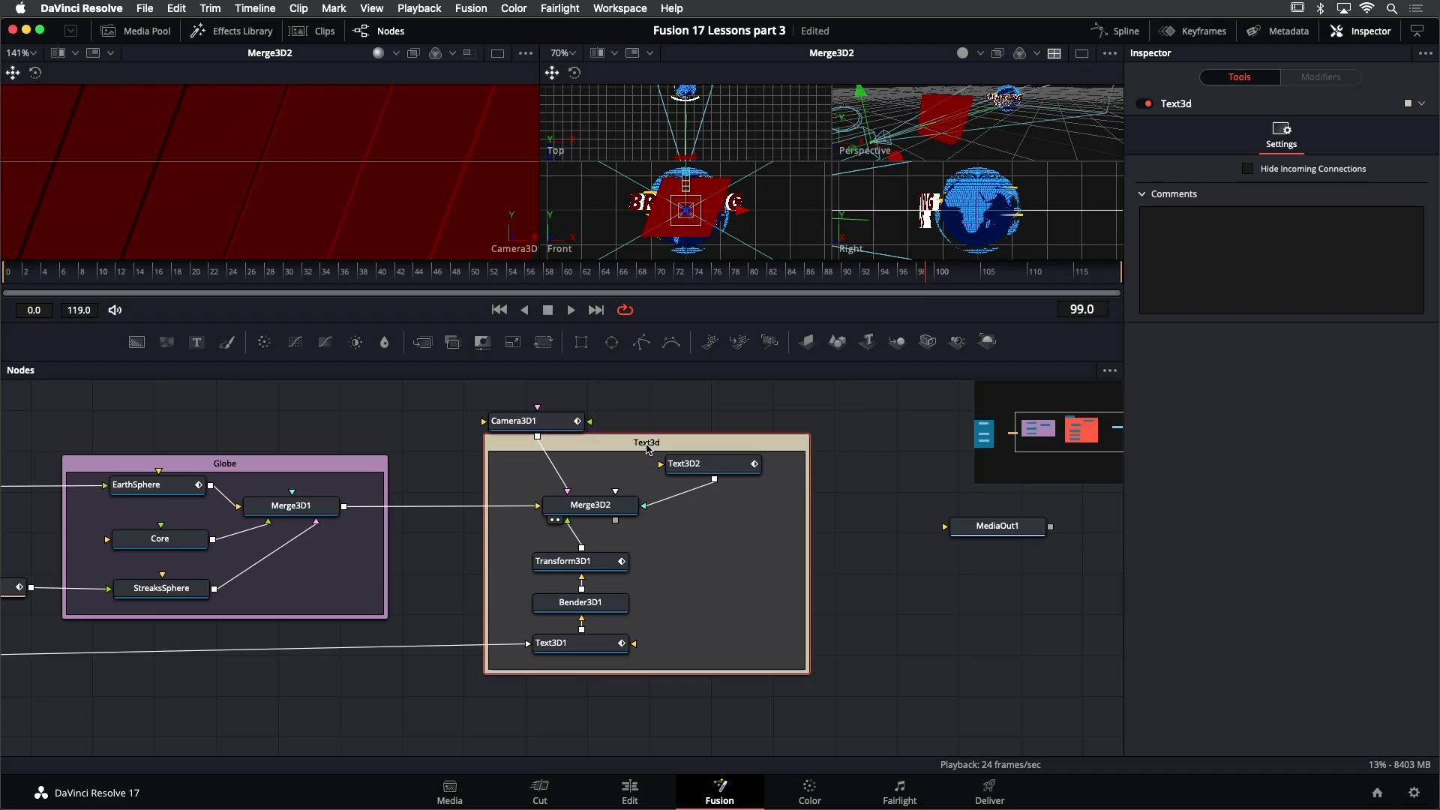
Move Camera3D1 clear above the Text3d underlay and display the node as a tile picture
{"action": "scroll", "coordinate": [682, 414], "scroll_direction": "up", "scroll_amount": 3}
{"action": "scroll", "coordinate": [682, 415], "scroll_direction": "right", "scroll_amount": 3}
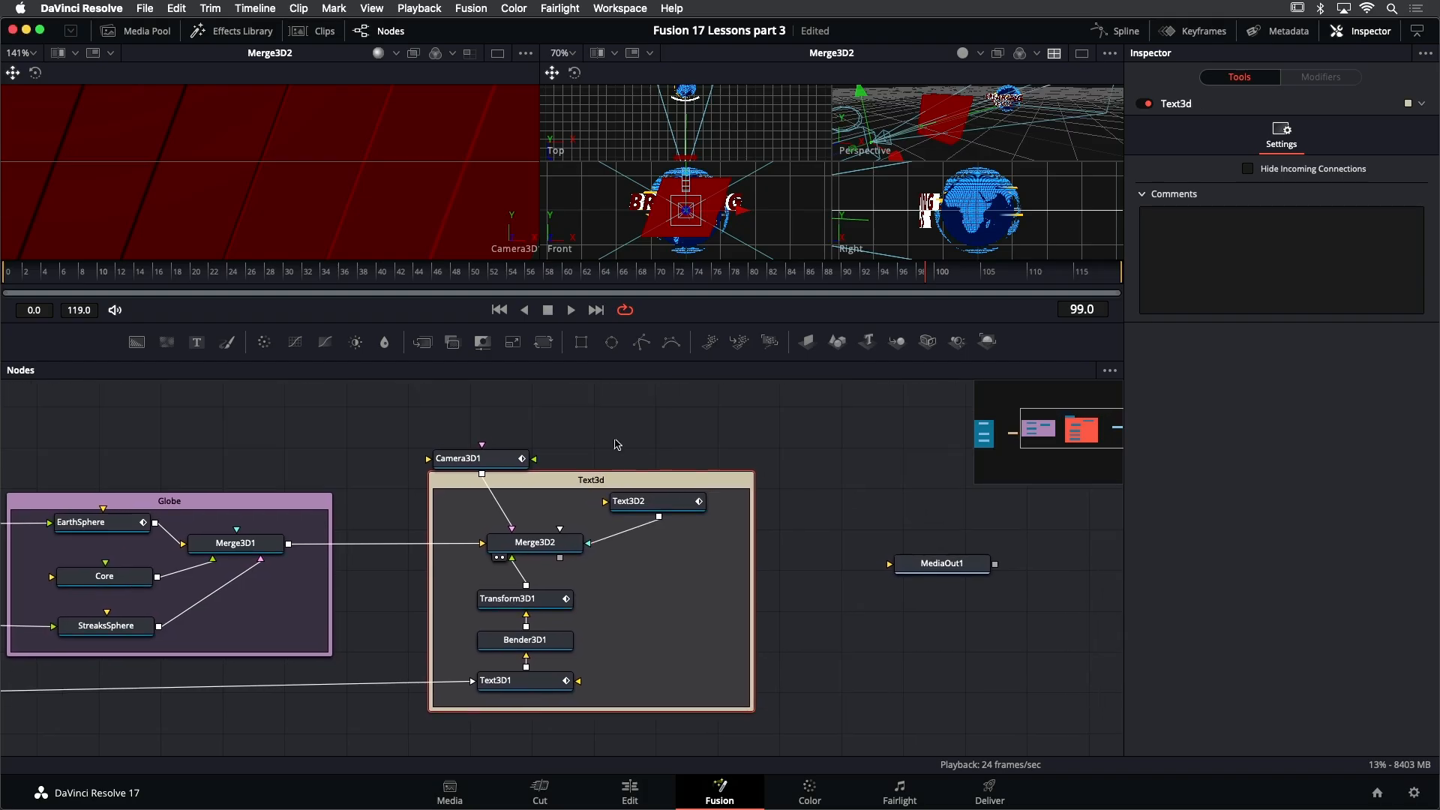
{"action": "left_click_drag", "start_coordinate": [498, 463], "coordinate": [517, 428]}
{"action": "left_click", "coordinate": [517, 427]}
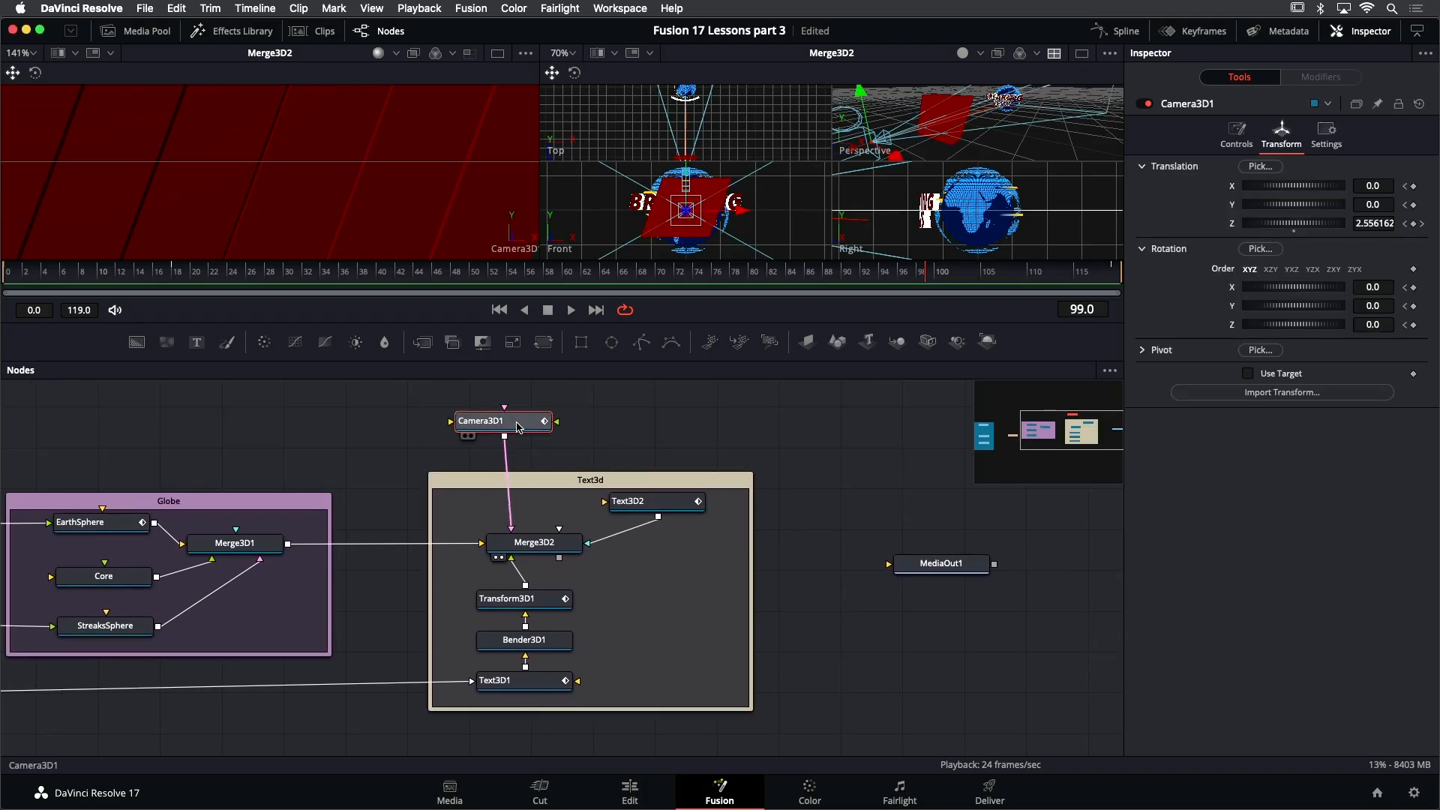
{"action": "right_click", "coordinate": [521, 427]}
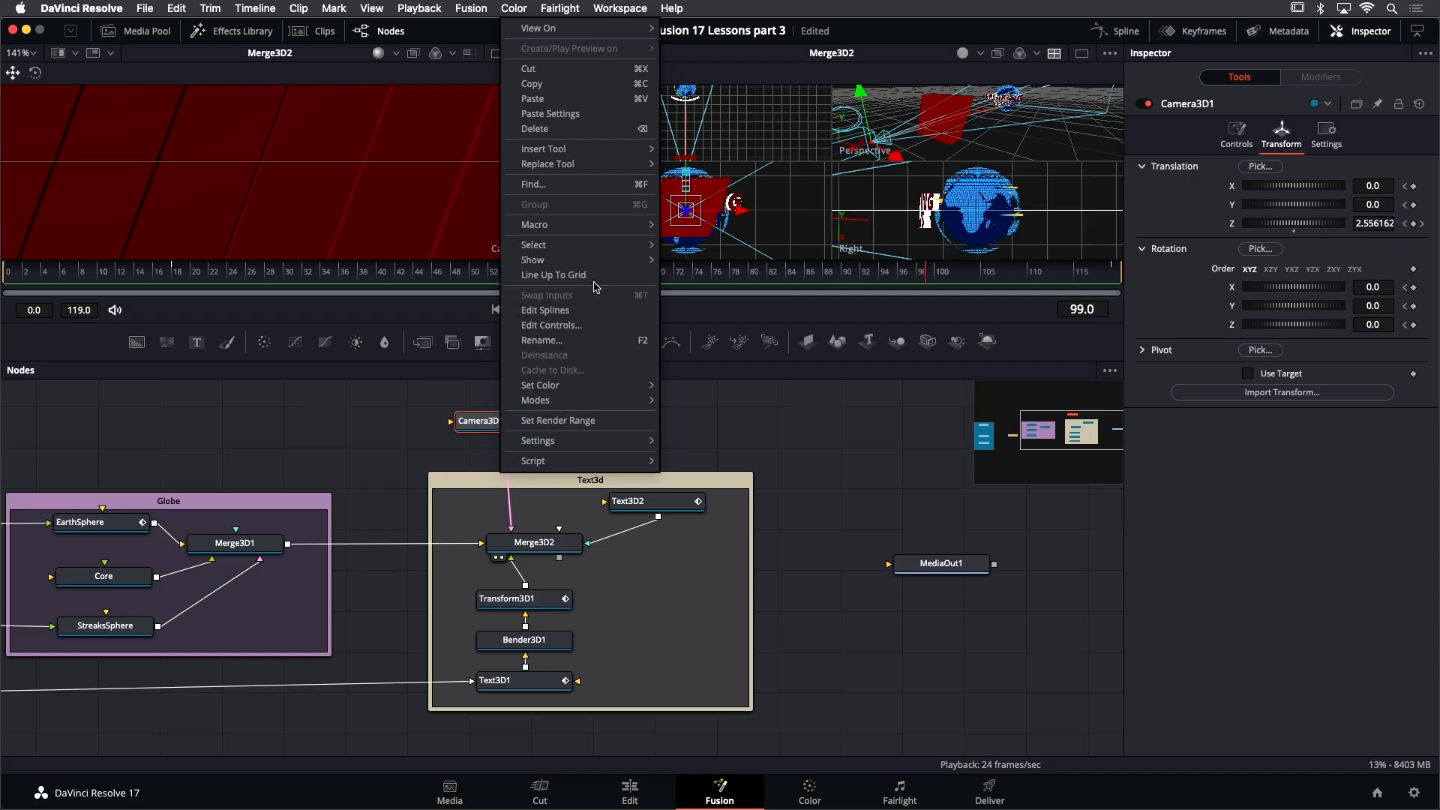
{"action": "mouse_move", "coordinate": [604, 262]}
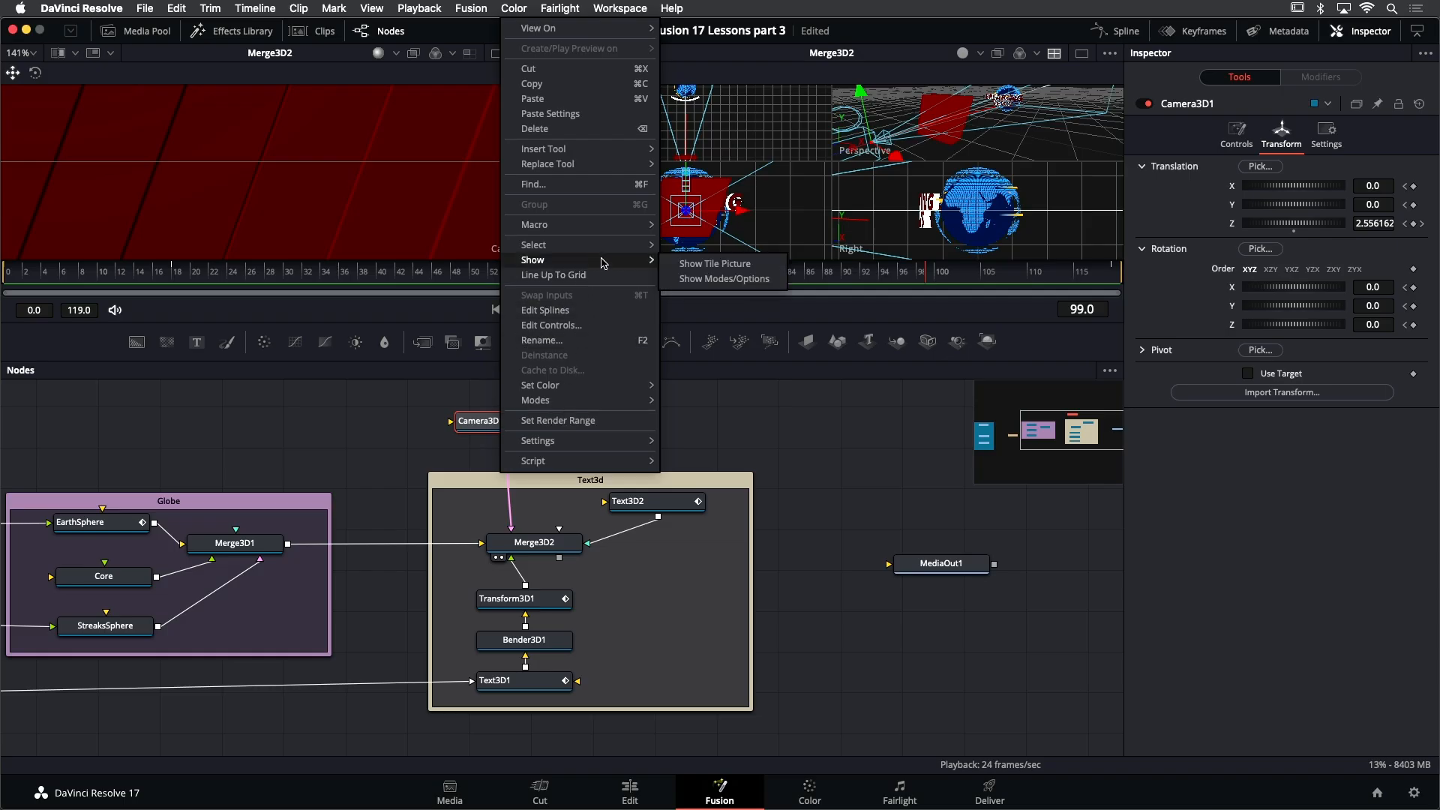
{"action": "left_click", "coordinate": [711, 267]}
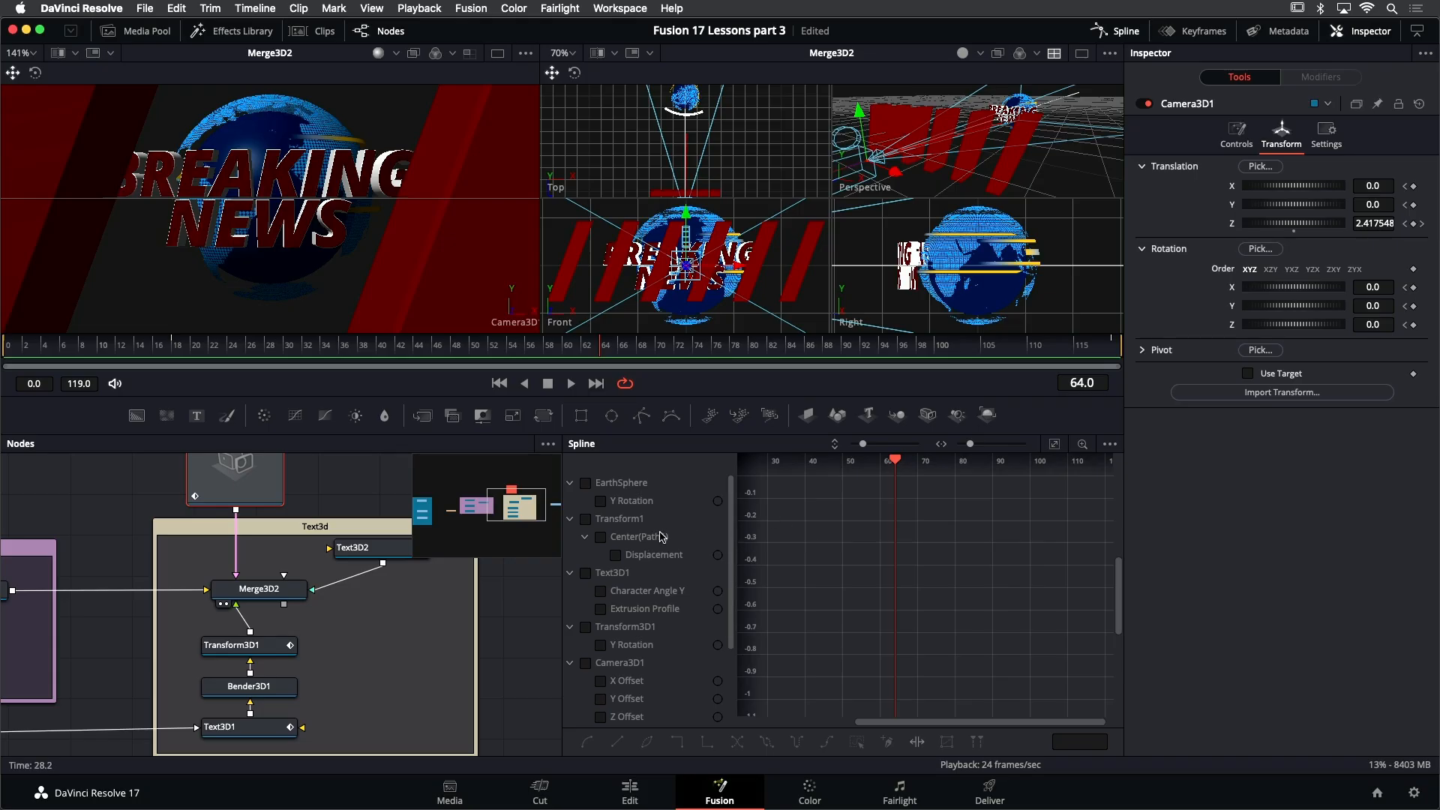
Restrict the Spline editor to the selected tool's curves and select Text3D1 to list its animated parameters
{"action": "scroll", "coordinate": [655, 606], "scroll_direction": "down", "scroll_amount": 5}
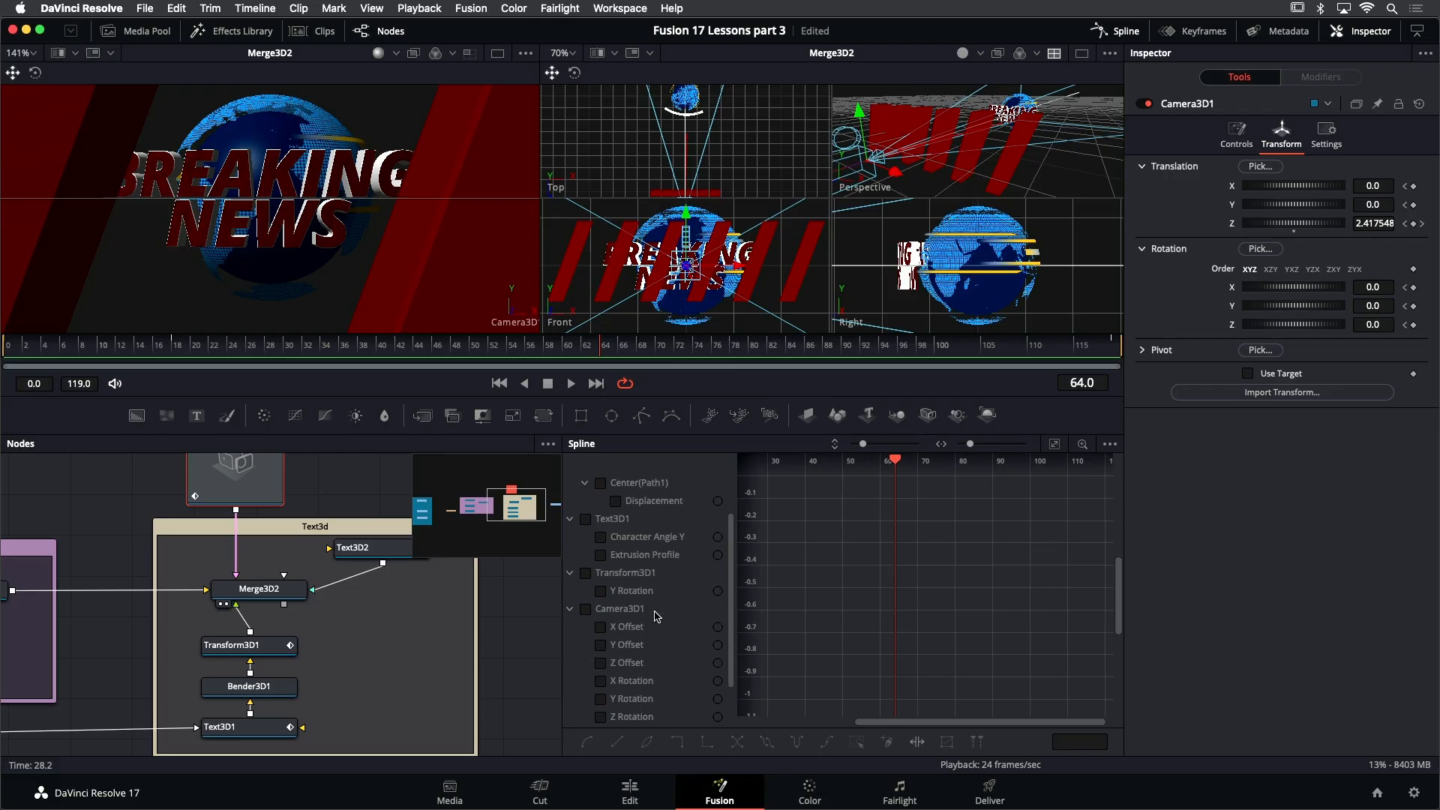
{"action": "scroll", "coordinate": [657, 615], "scroll_direction": "up", "scroll_amount": 5}
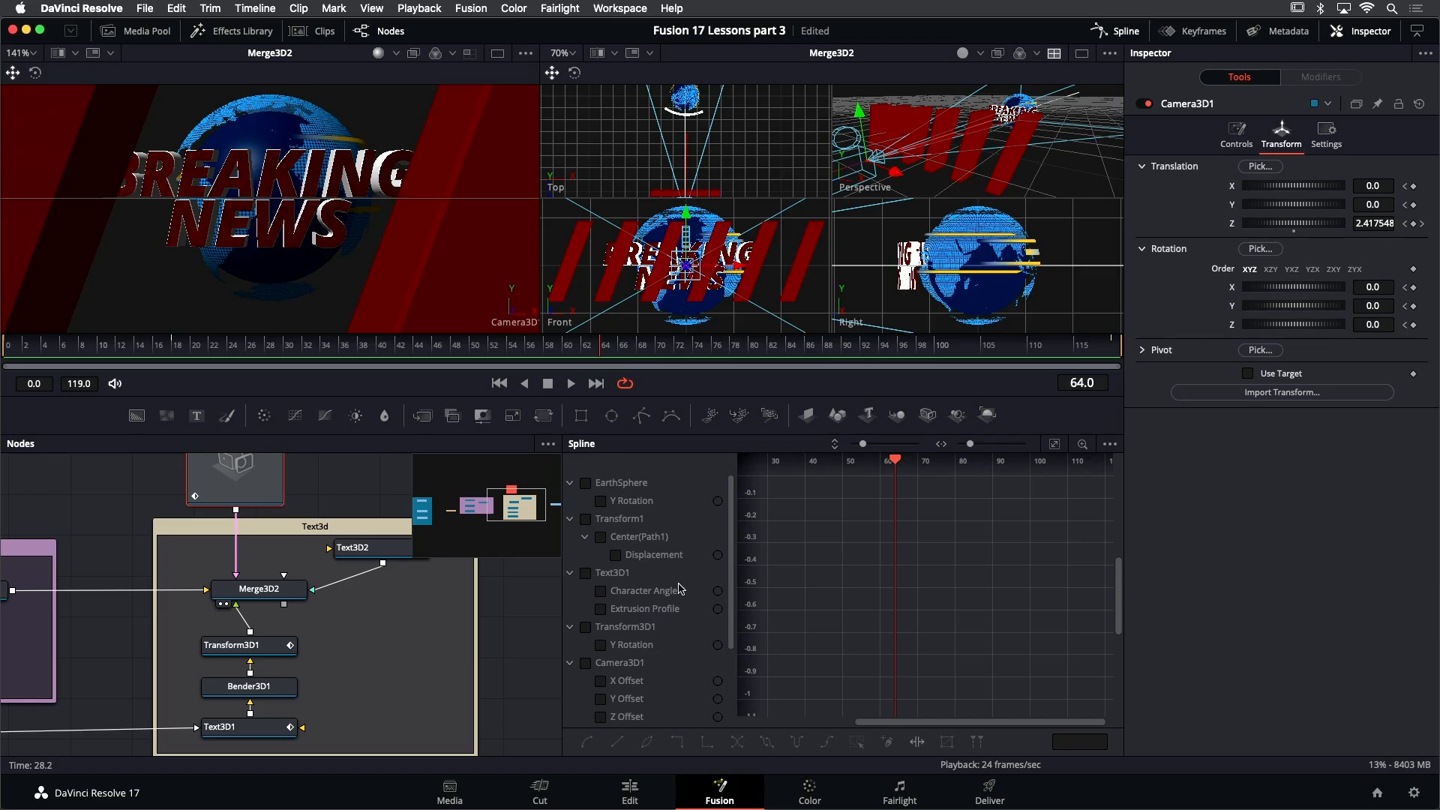
{"action": "scroll", "coordinate": [678, 591], "scroll_direction": "down", "scroll_amount": 3}
{"action": "scroll", "coordinate": [677, 592], "scroll_direction": "up", "scroll_amount": 3}
{"action": "left_click", "coordinate": [1110, 445]}
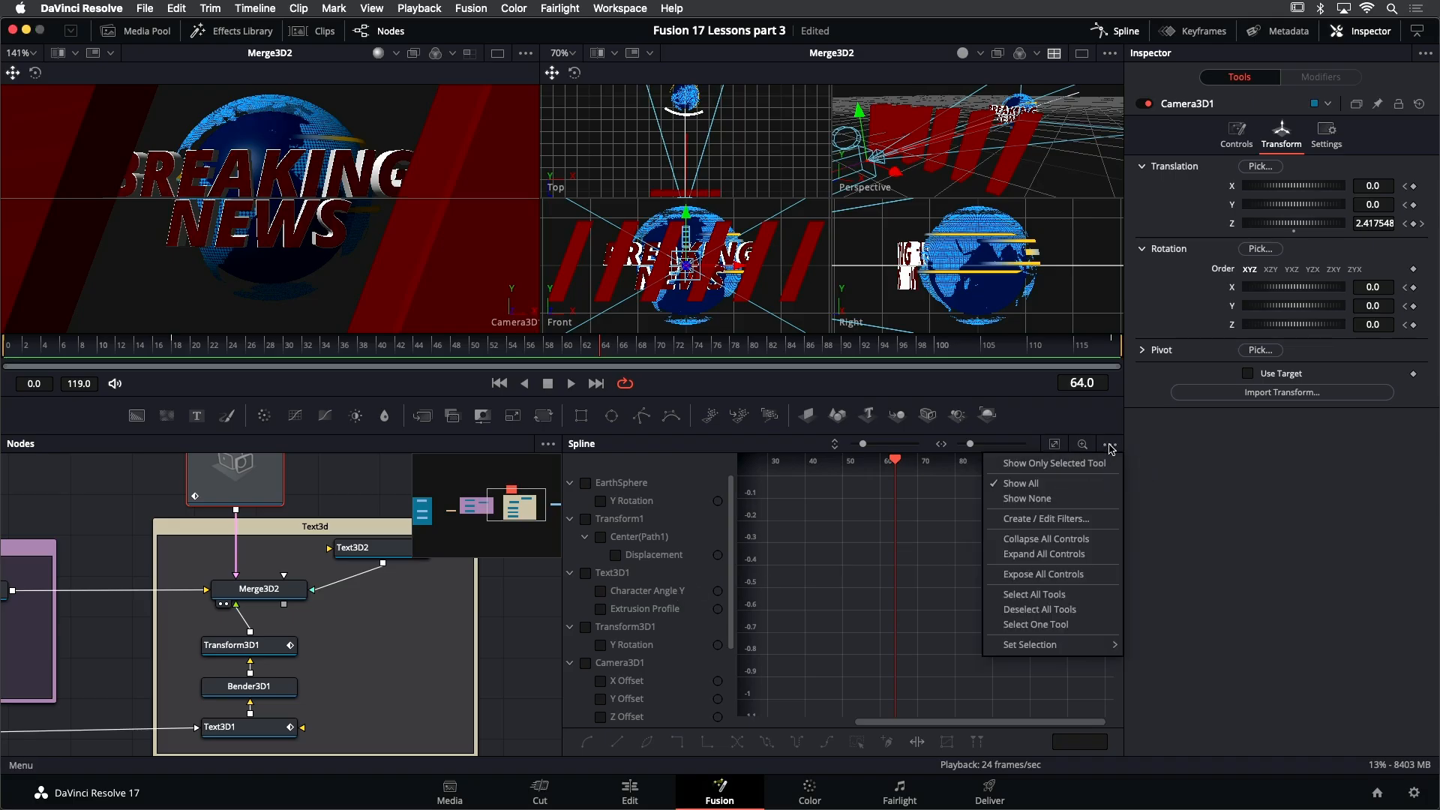
{"action": "left_click", "coordinate": [1064, 465]}
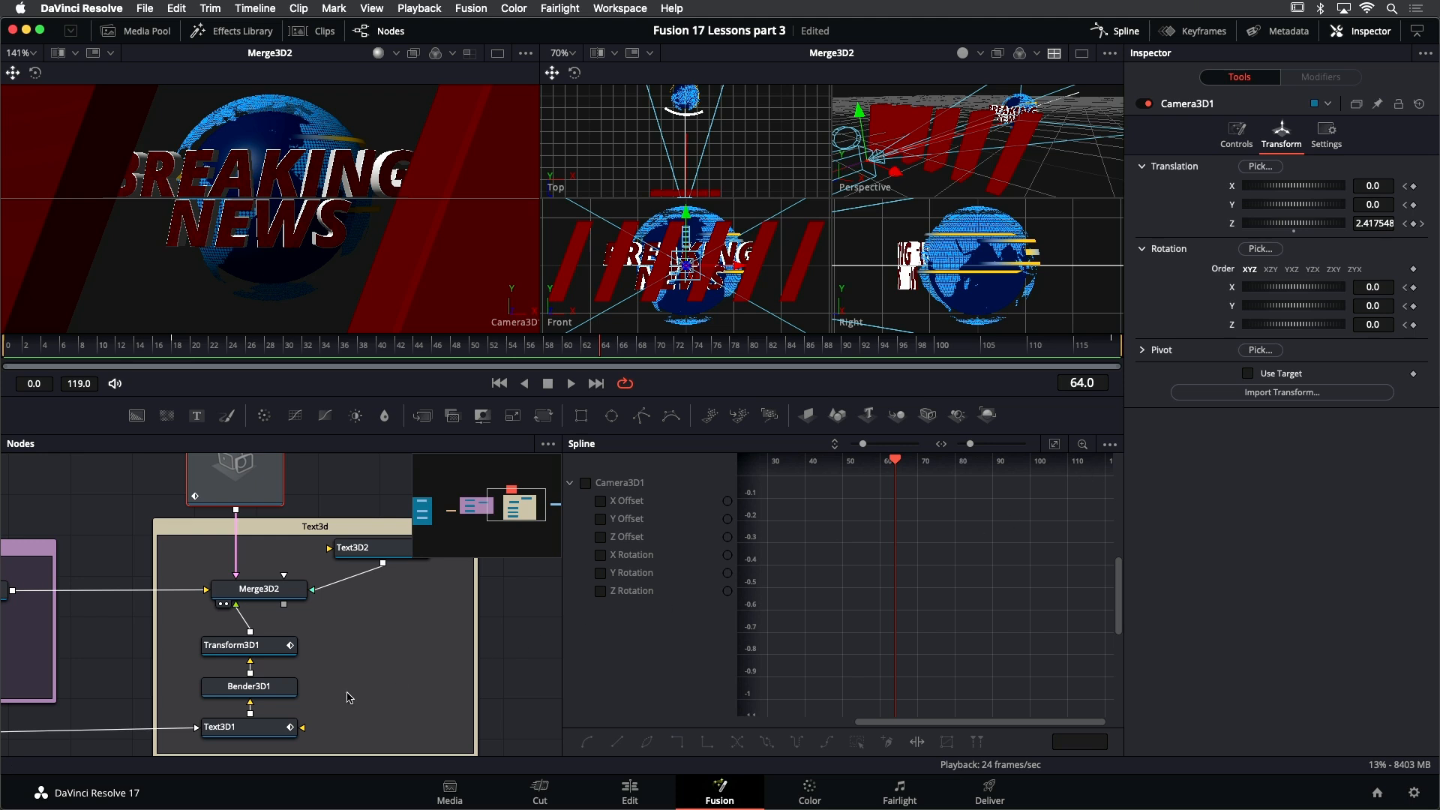
{"action": "left_click", "coordinate": [270, 727]}
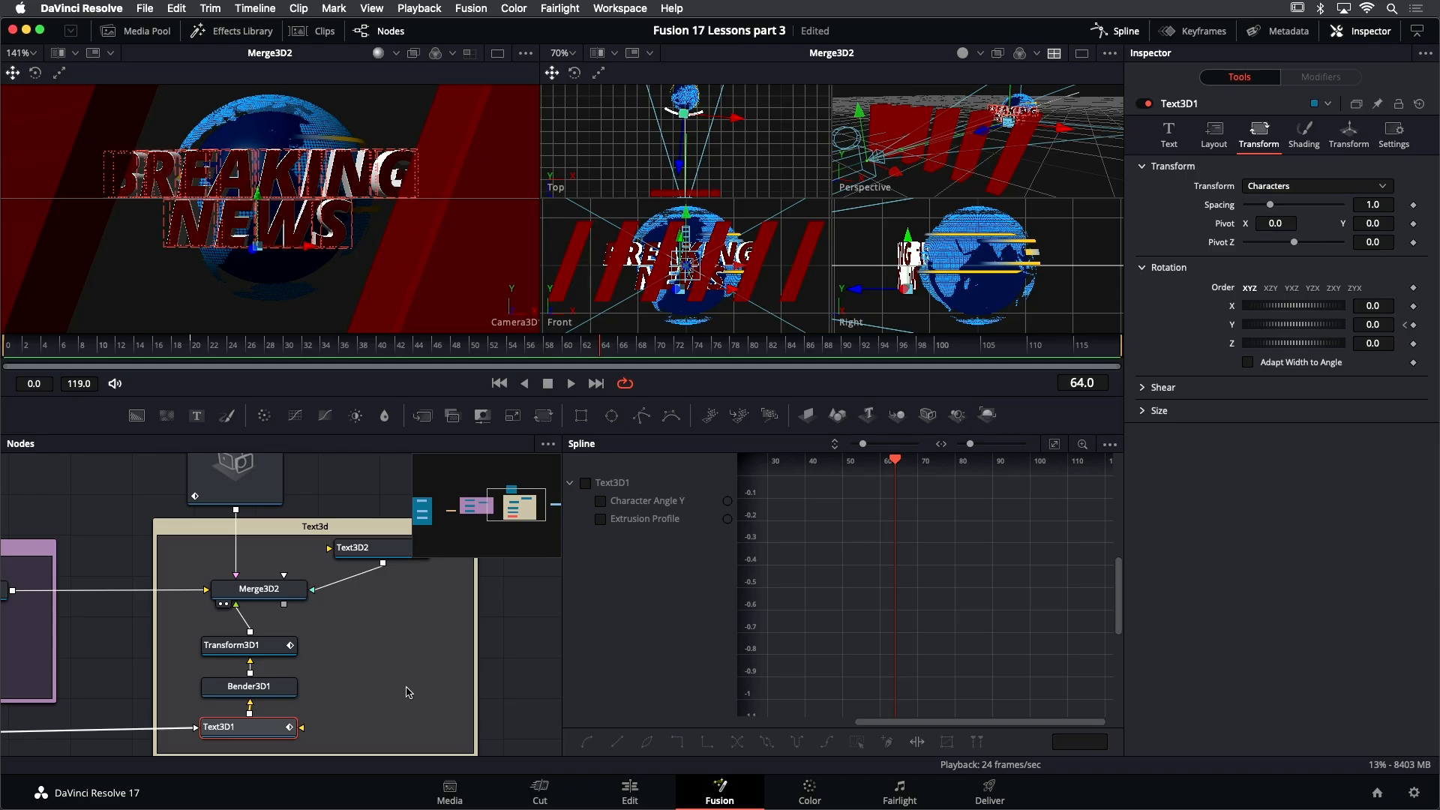
View Text3D1 on its own in the first viewer, play back its character rotation and scrub to frame 20
{"action": "key", "text": "1"}
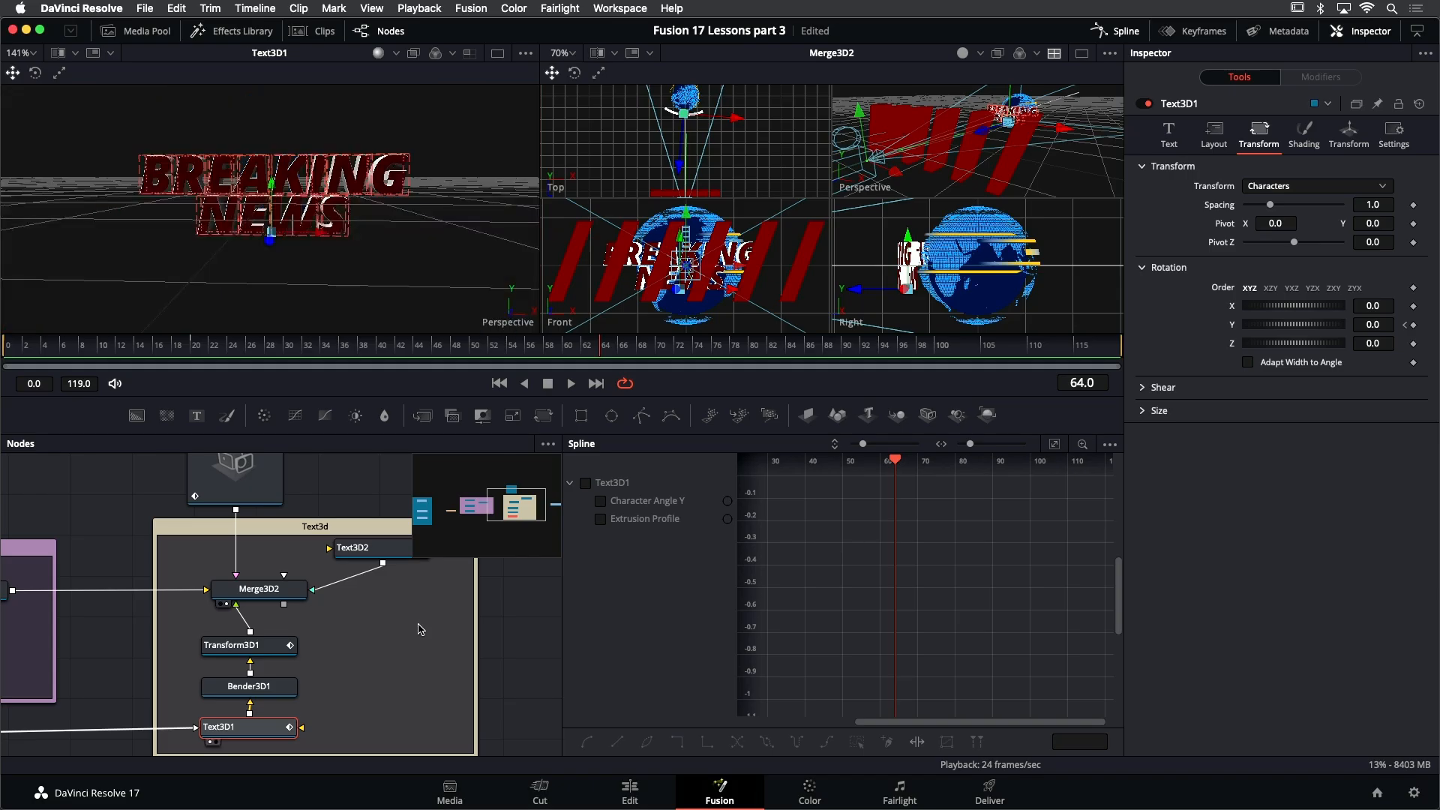
{"action": "key", "text": "space"}
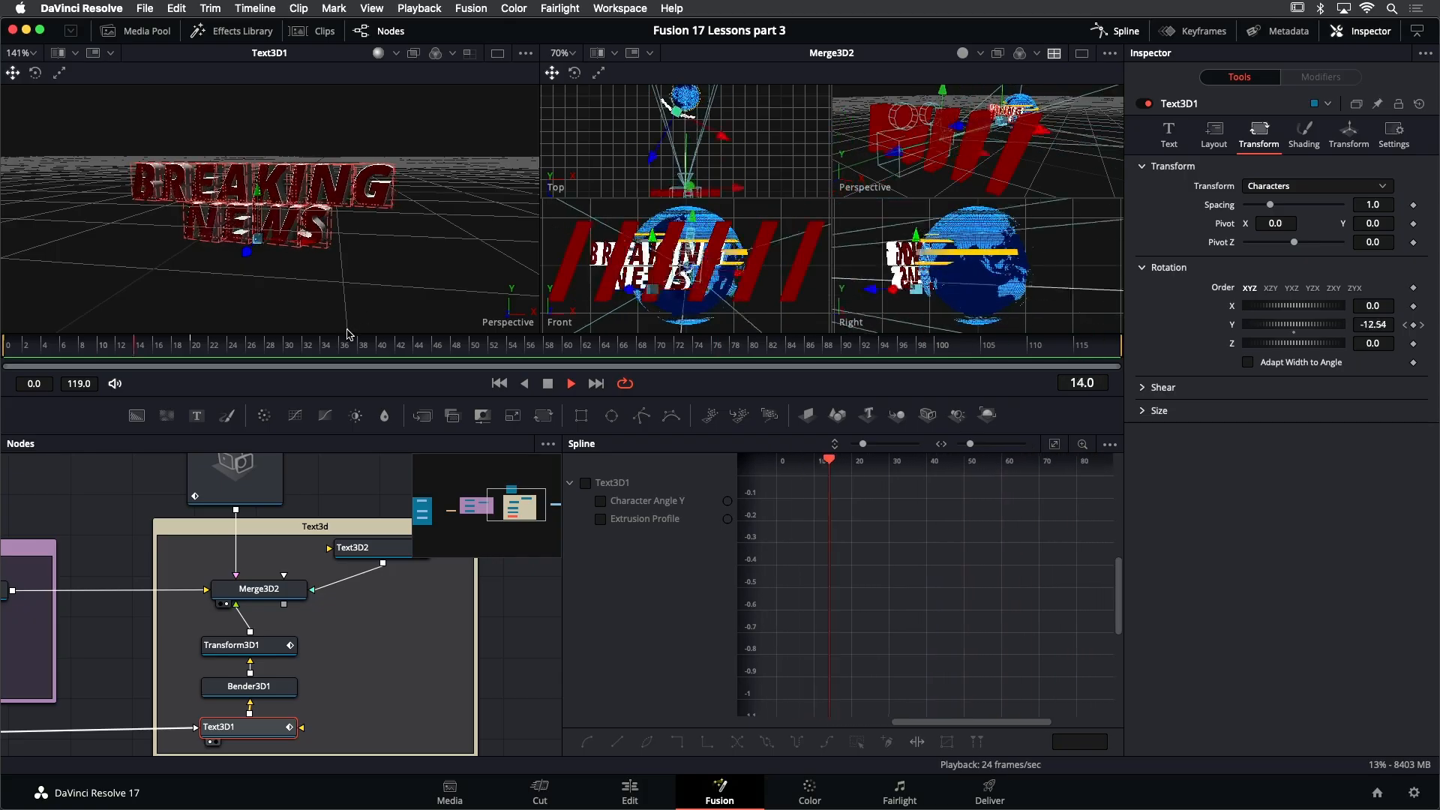
{"action": "left_click", "coordinate": [118, 345]}
{"action": "left_click_drag", "start_coordinate": [118, 345], "coordinate": [194, 346]}
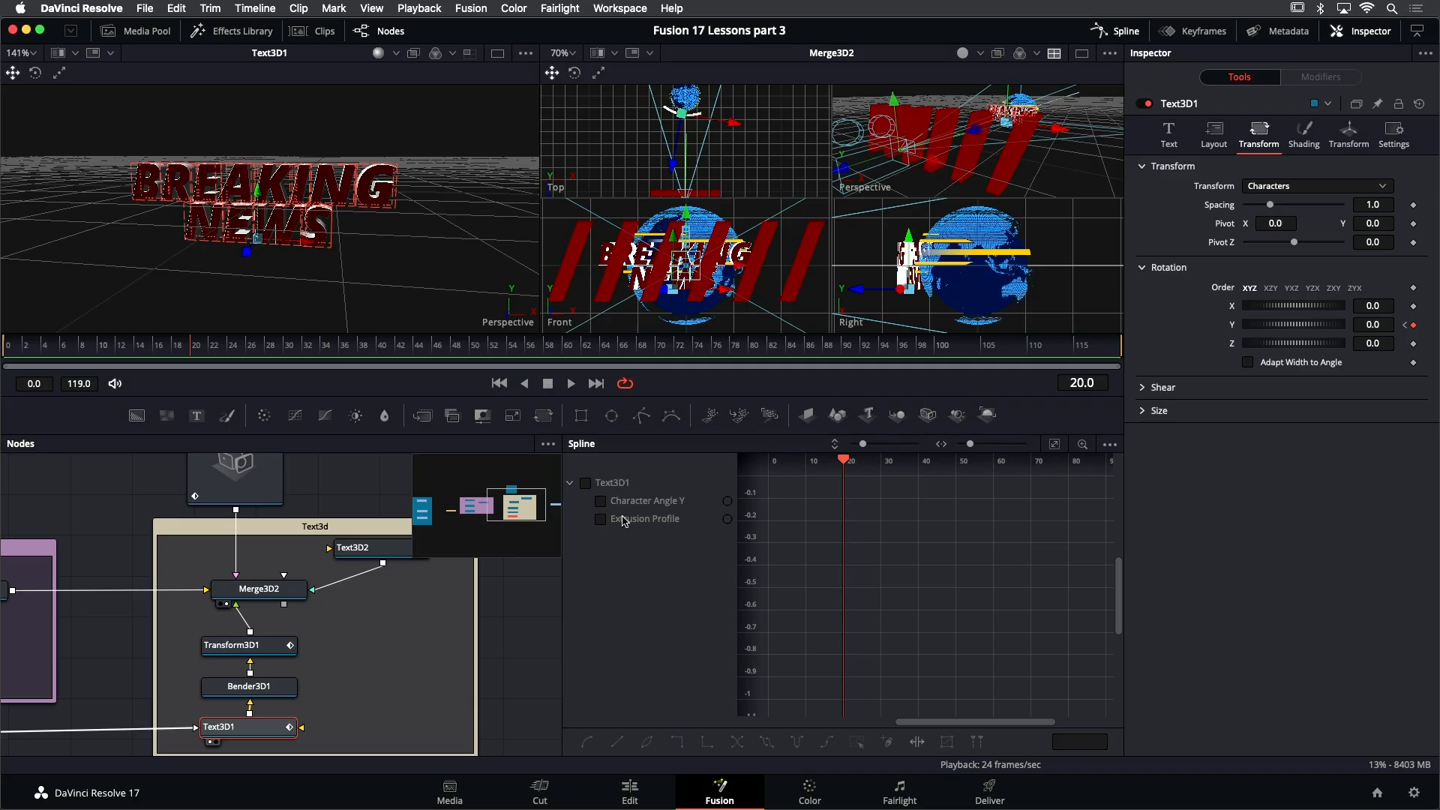
Display Text3D1's Character Angle Y curve, fit it in the Spline editor and select its keyframe at frame 20
{"action": "left_click", "coordinate": [600, 501]}
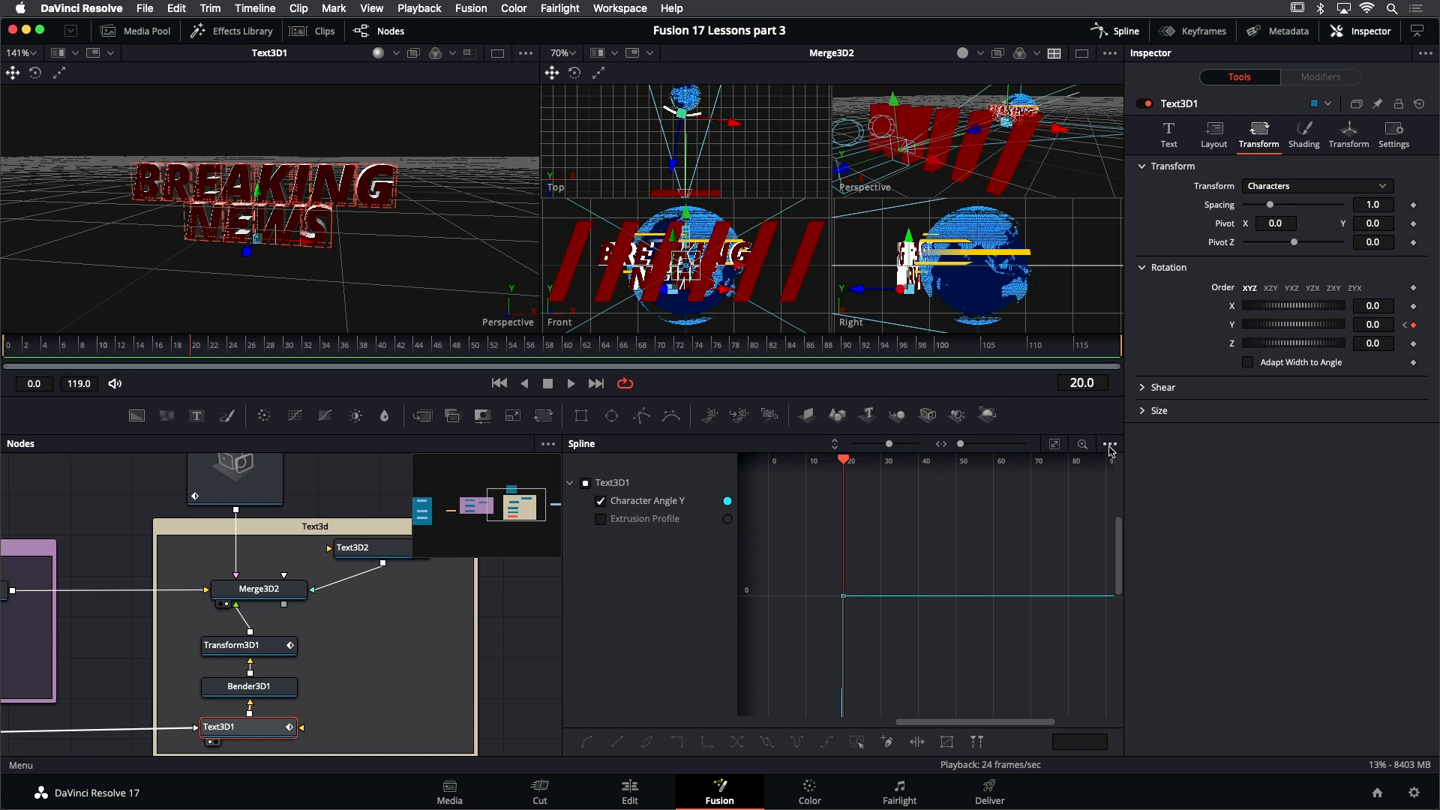
{"action": "left_click", "coordinate": [1055, 448]}
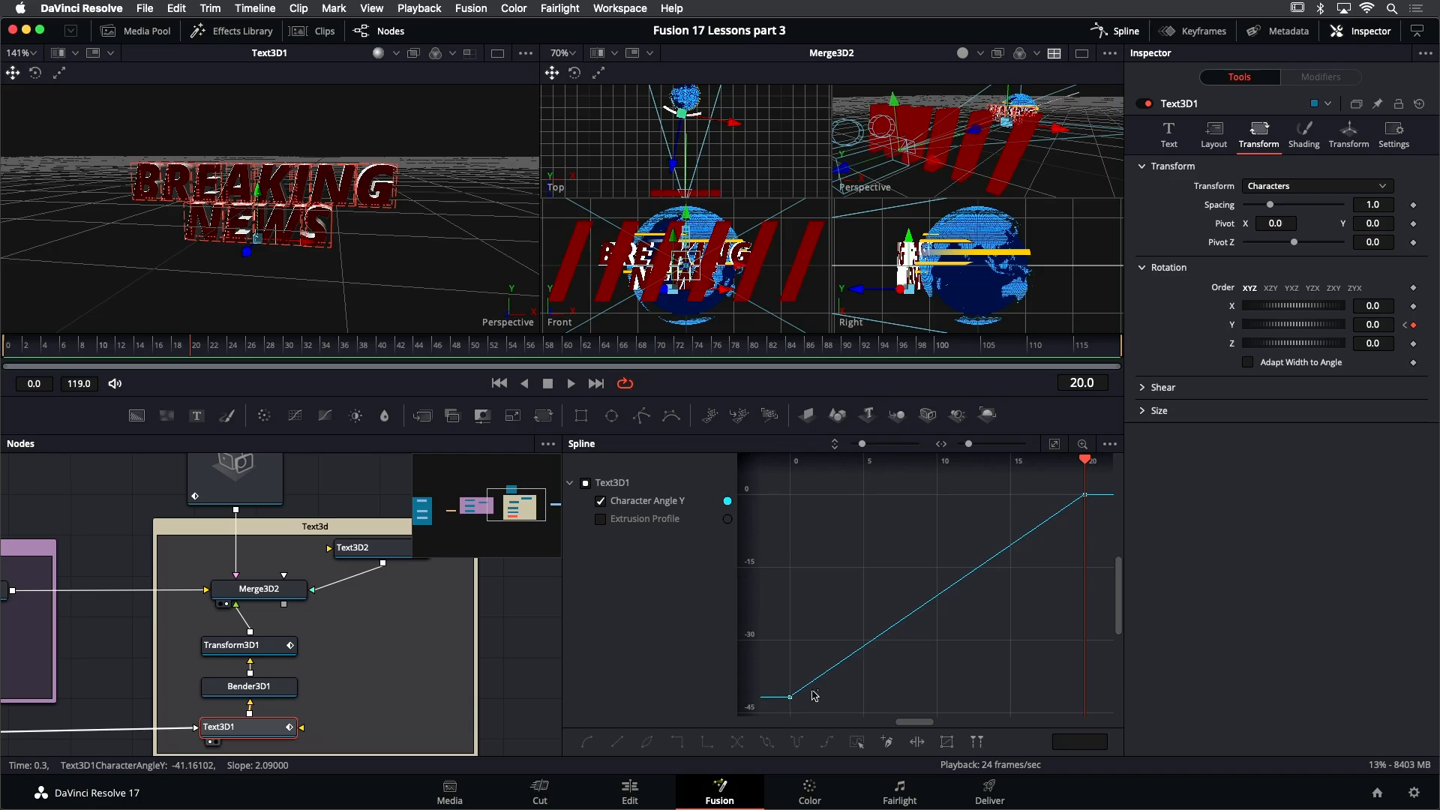
{"action": "left_click_drag", "start_coordinate": [1111, 520], "coordinate": [1059, 480]}
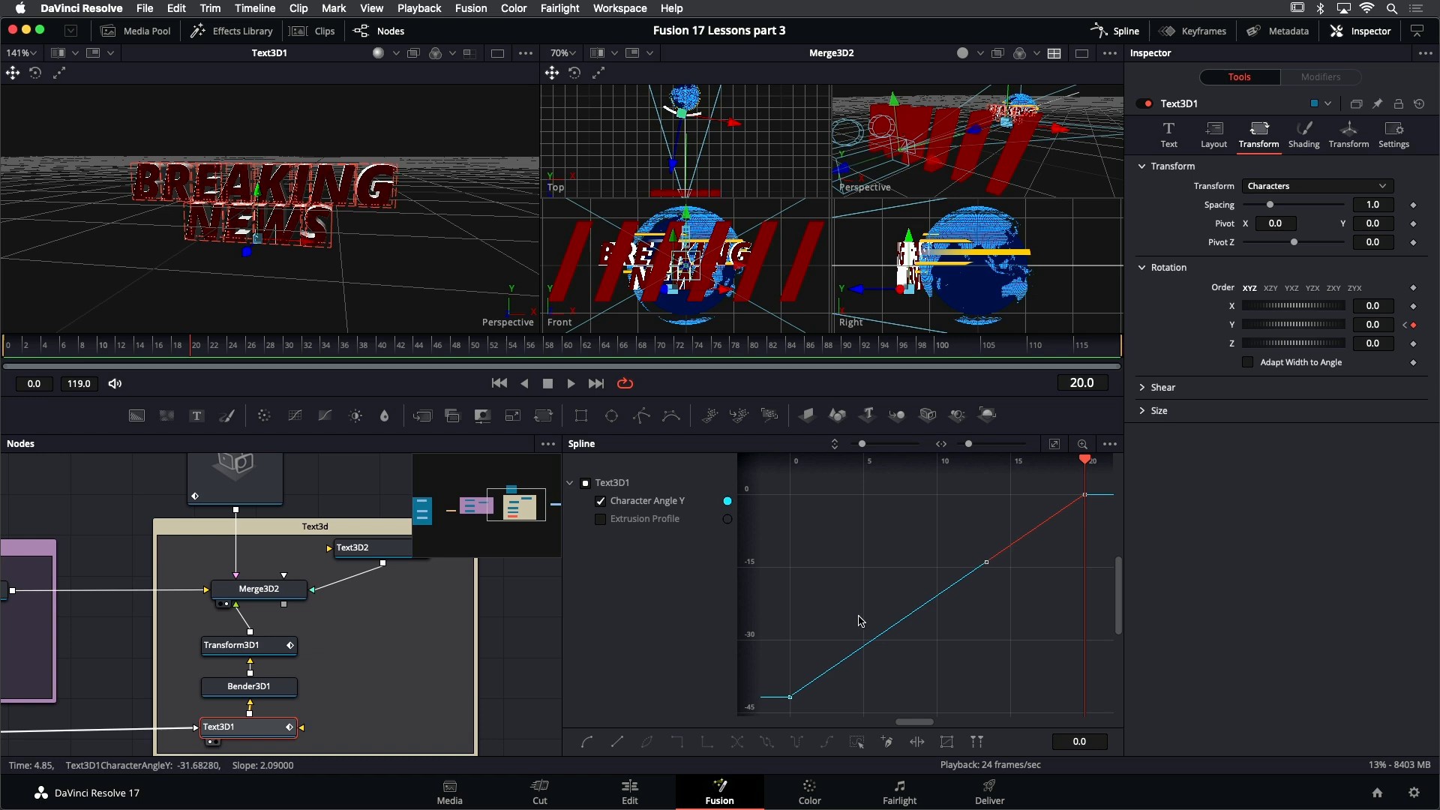
Smooth the Character Angle Y curve of Text3D1 at its last keyframe and play the animation from the start
{"action": "key", "text": "s"}
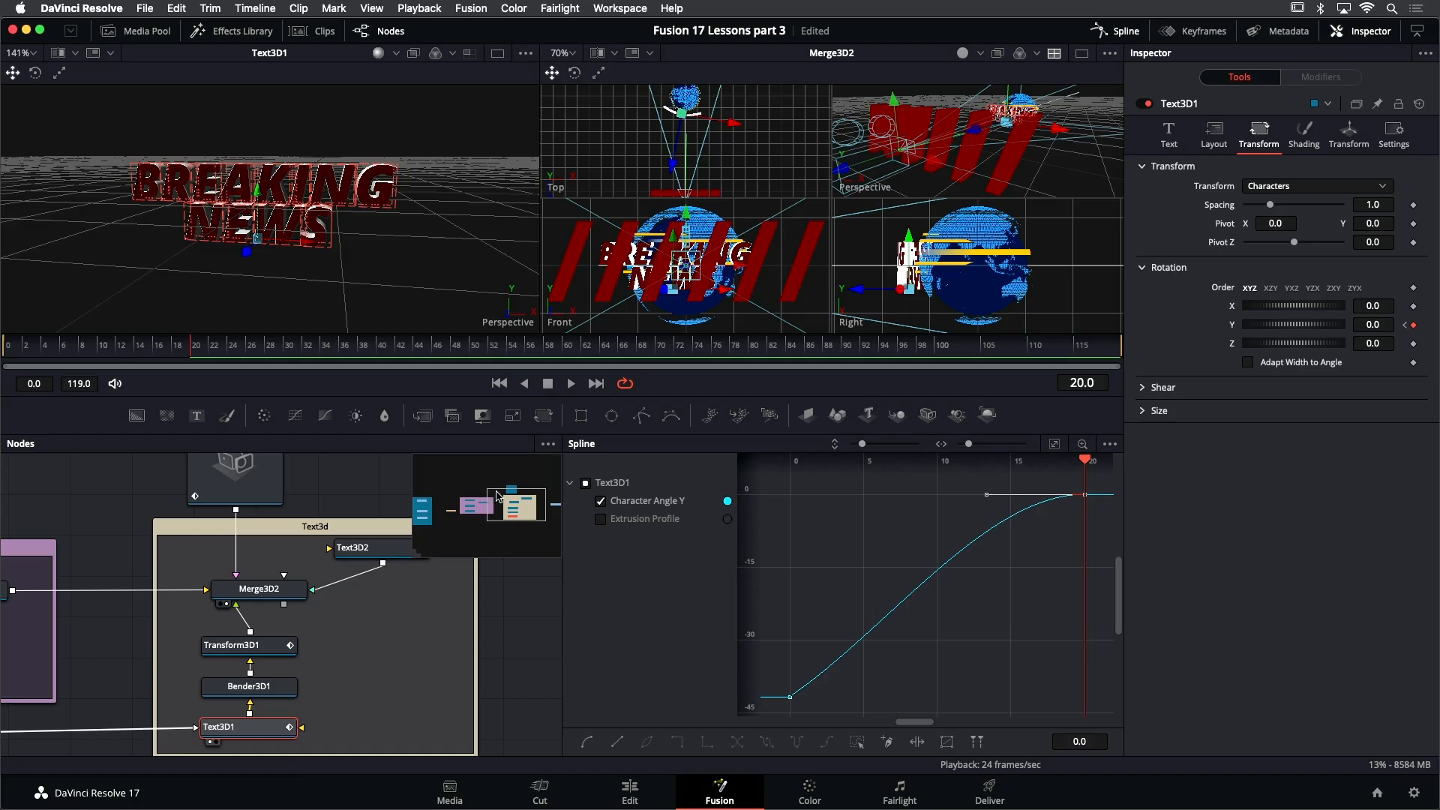
{"action": "left_click", "coordinate": [6, 350]}
{"action": "key", "text": "space"}
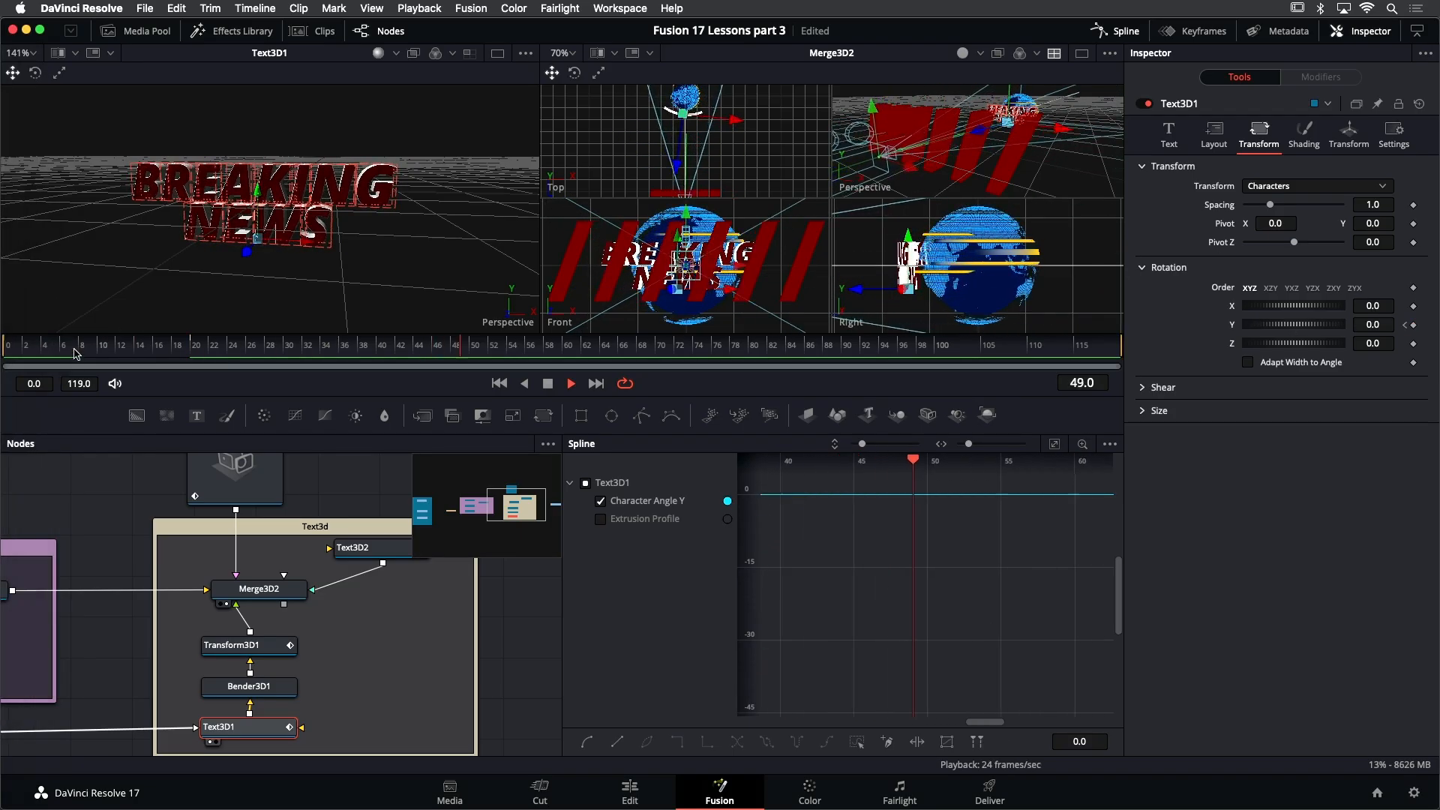
{"action": "left_click", "coordinate": [33, 357]}
{"action": "key", "text": "space"}
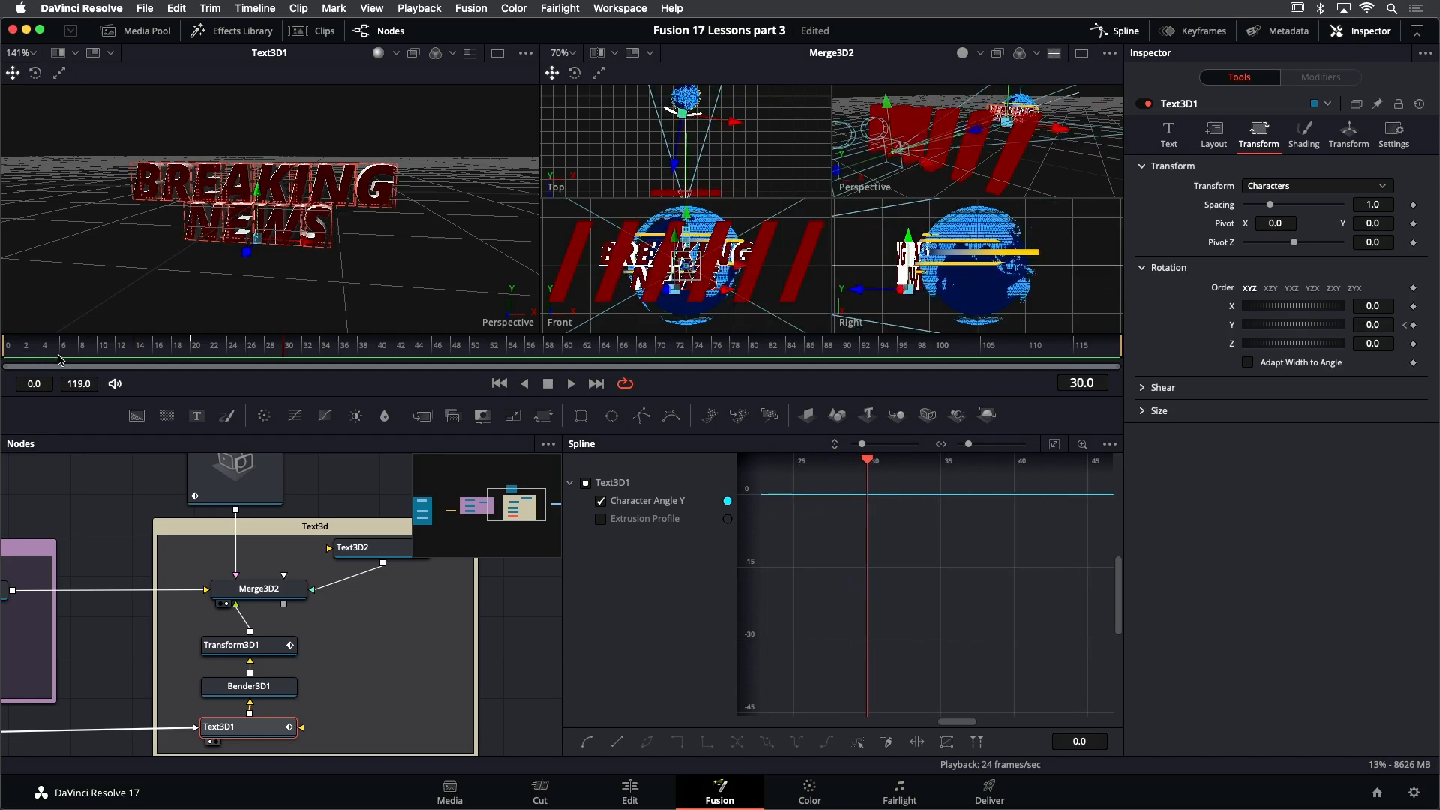
Show Transform3D1 in the first viewer, limit the playback range to frames 0 to 42, and play it
{"action": "left_click", "coordinate": [268, 652]}
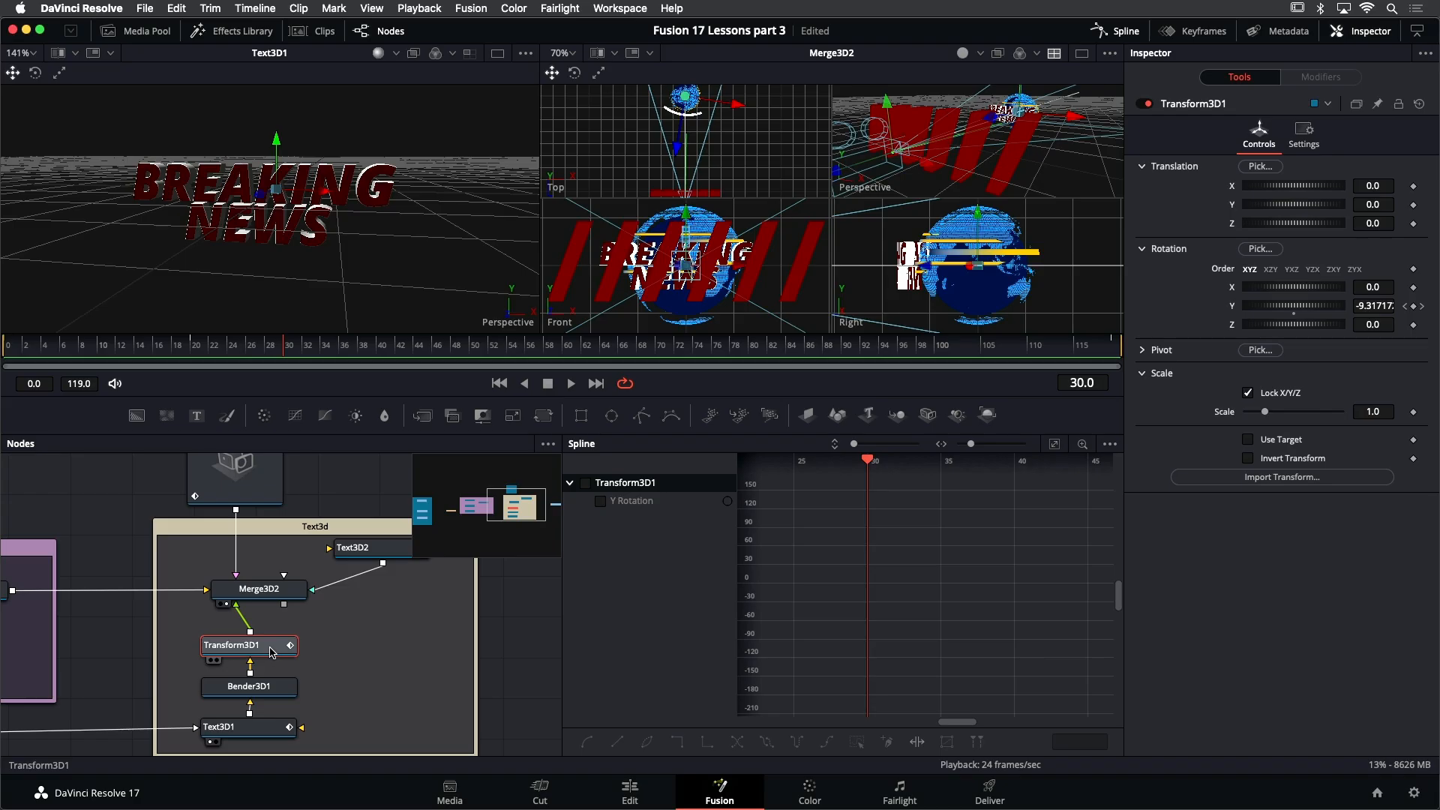
{"action": "key", "text": "1"}
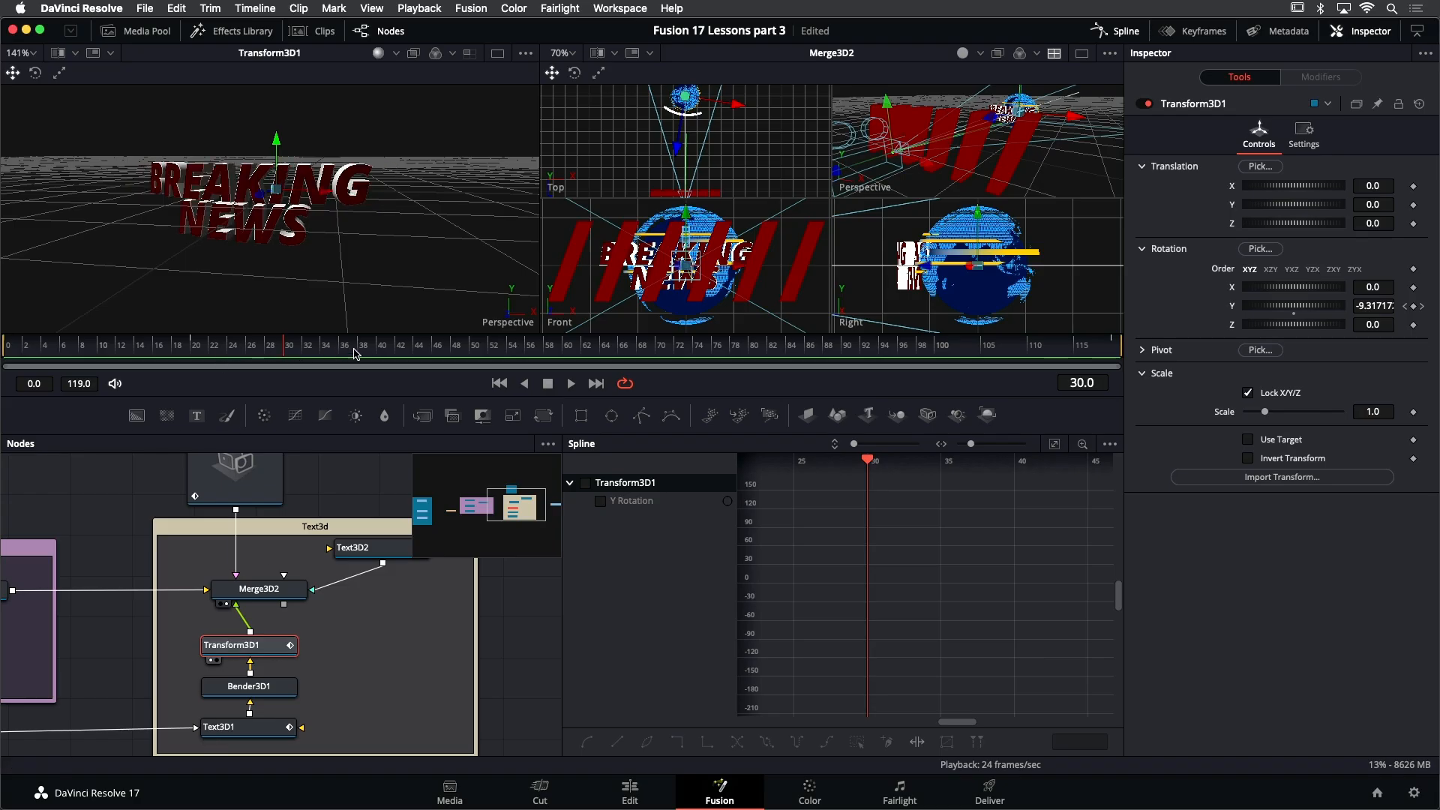
{"action": "left_click_drag", "start_coordinate": [403, 351], "coordinate": [7, 359]}
{"action": "key", "text": "space"}
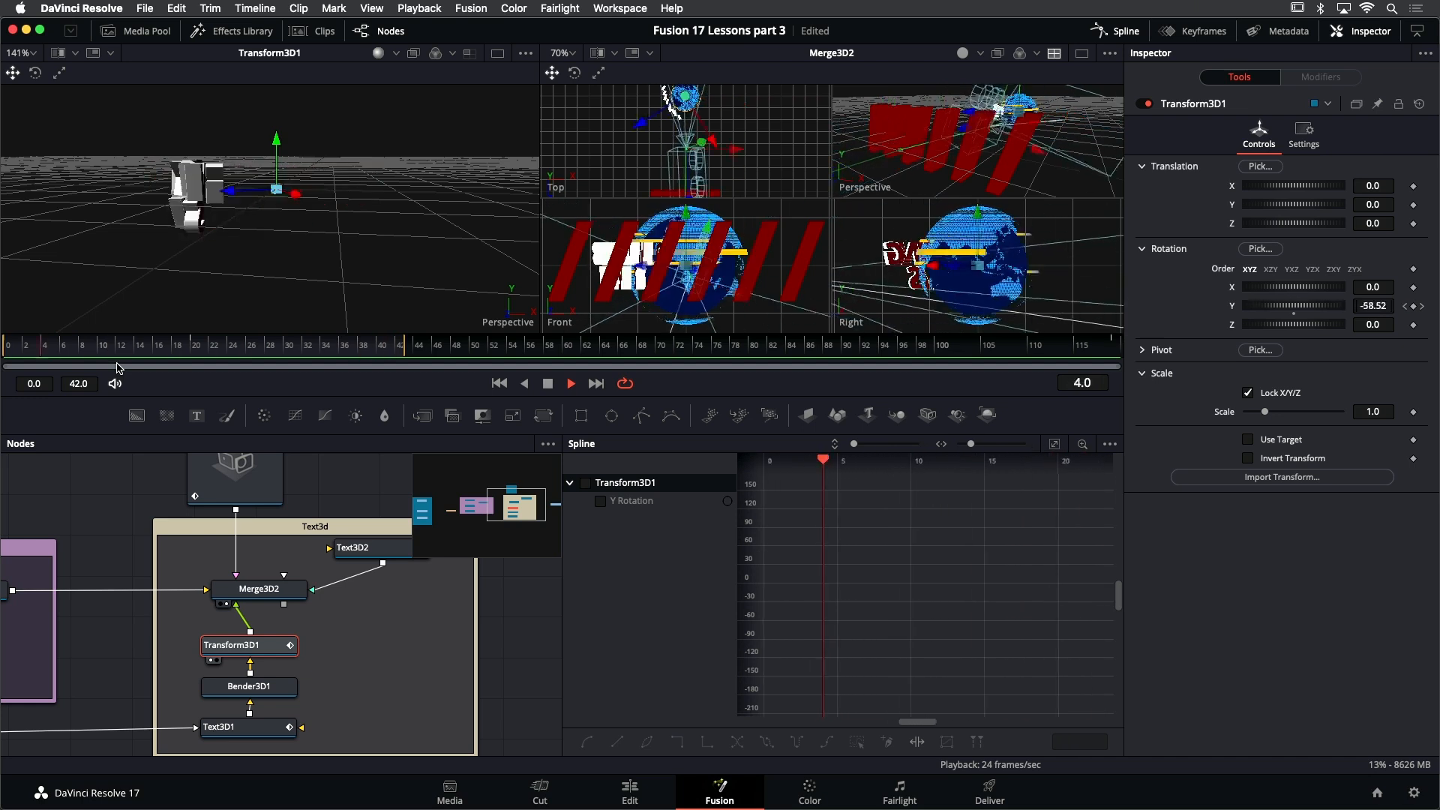
{"action": "key", "text": "space"}
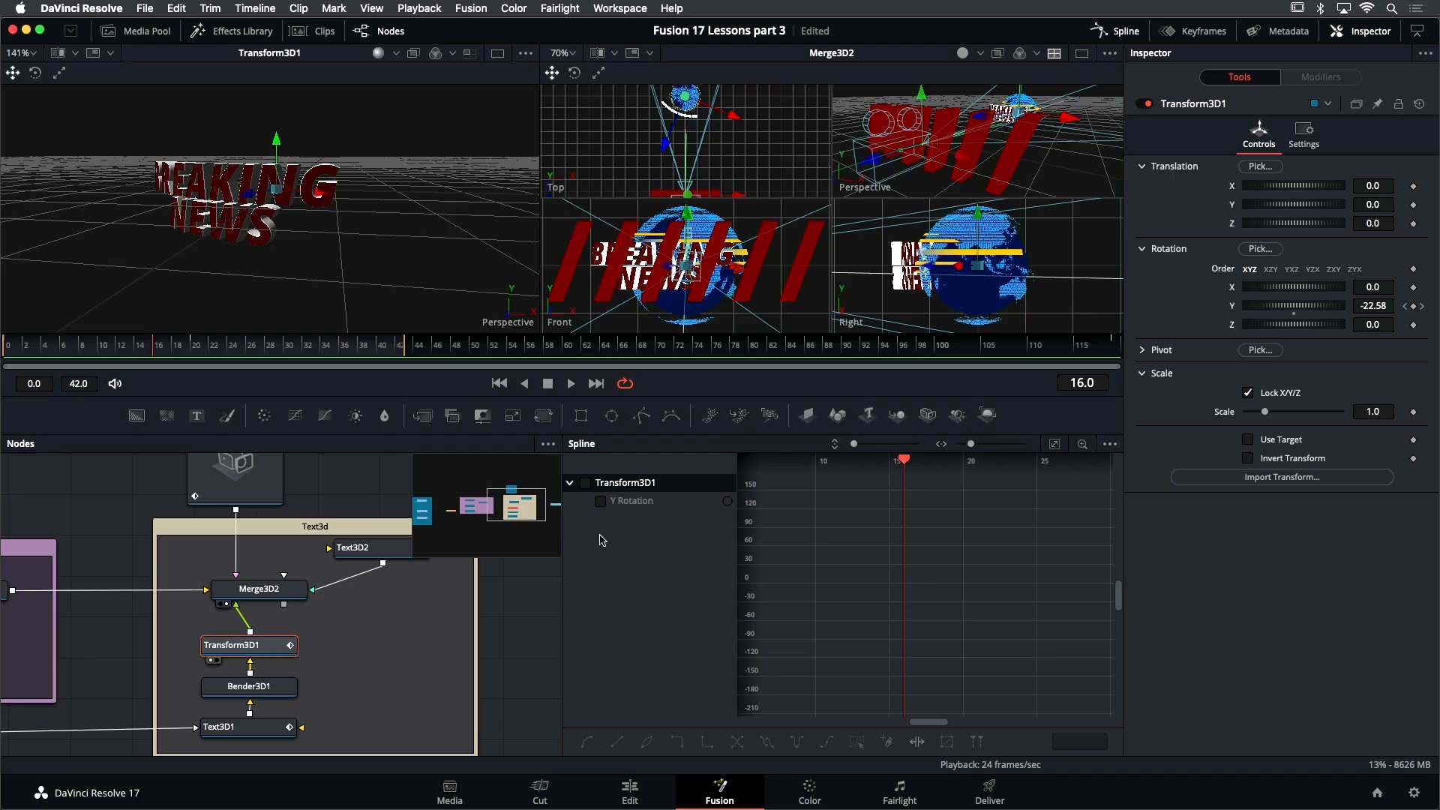
Display the Y Rotation curve of Transform3D1 fitted in the spline editor and smooth its middle and last keyframes
{"action": "left_click", "coordinate": [601, 502]}
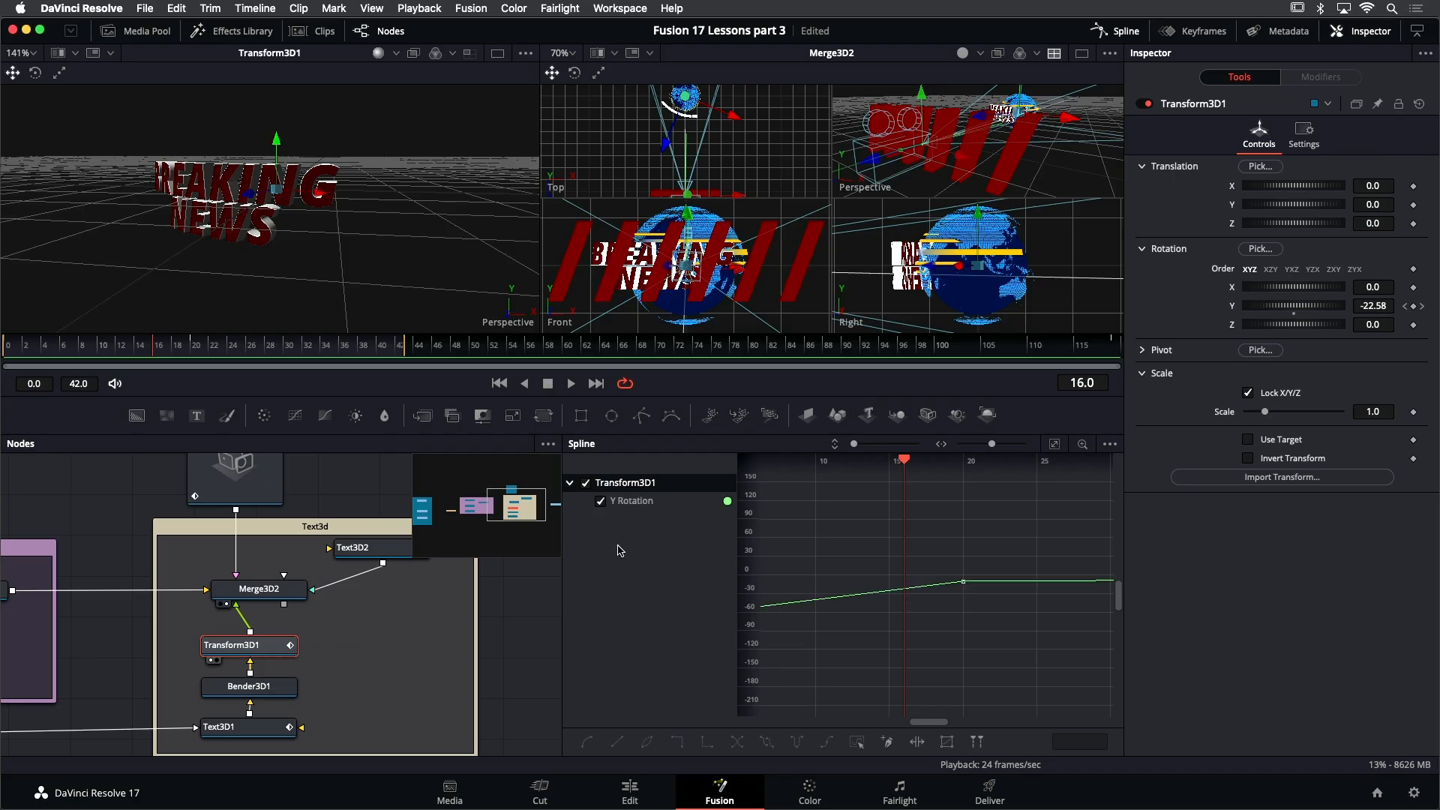
{"action": "key", "text": "super+f"}
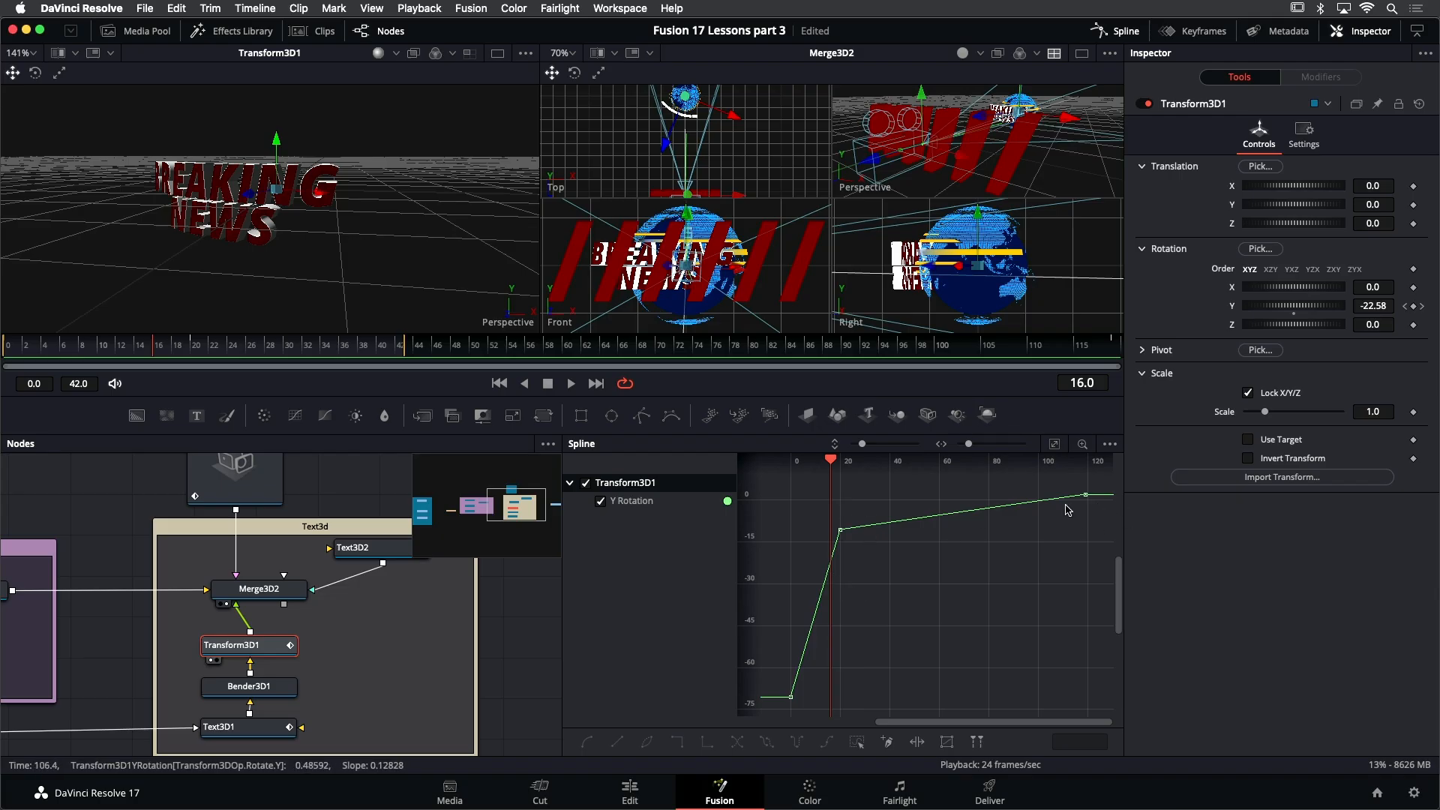
{"action": "left_click_drag", "start_coordinate": [1100, 481], "coordinate": [825, 572]}
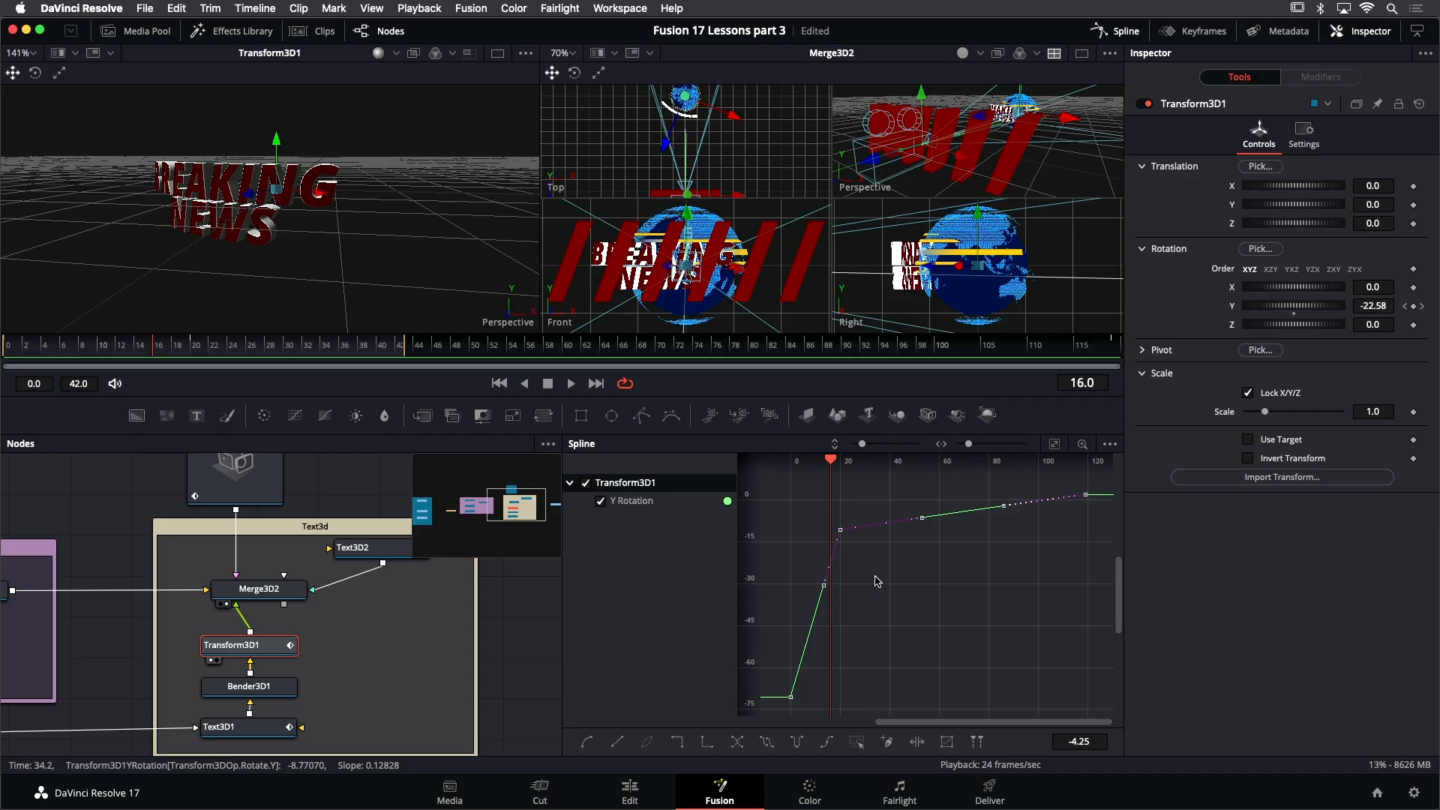
{"action": "key", "text": "s"}
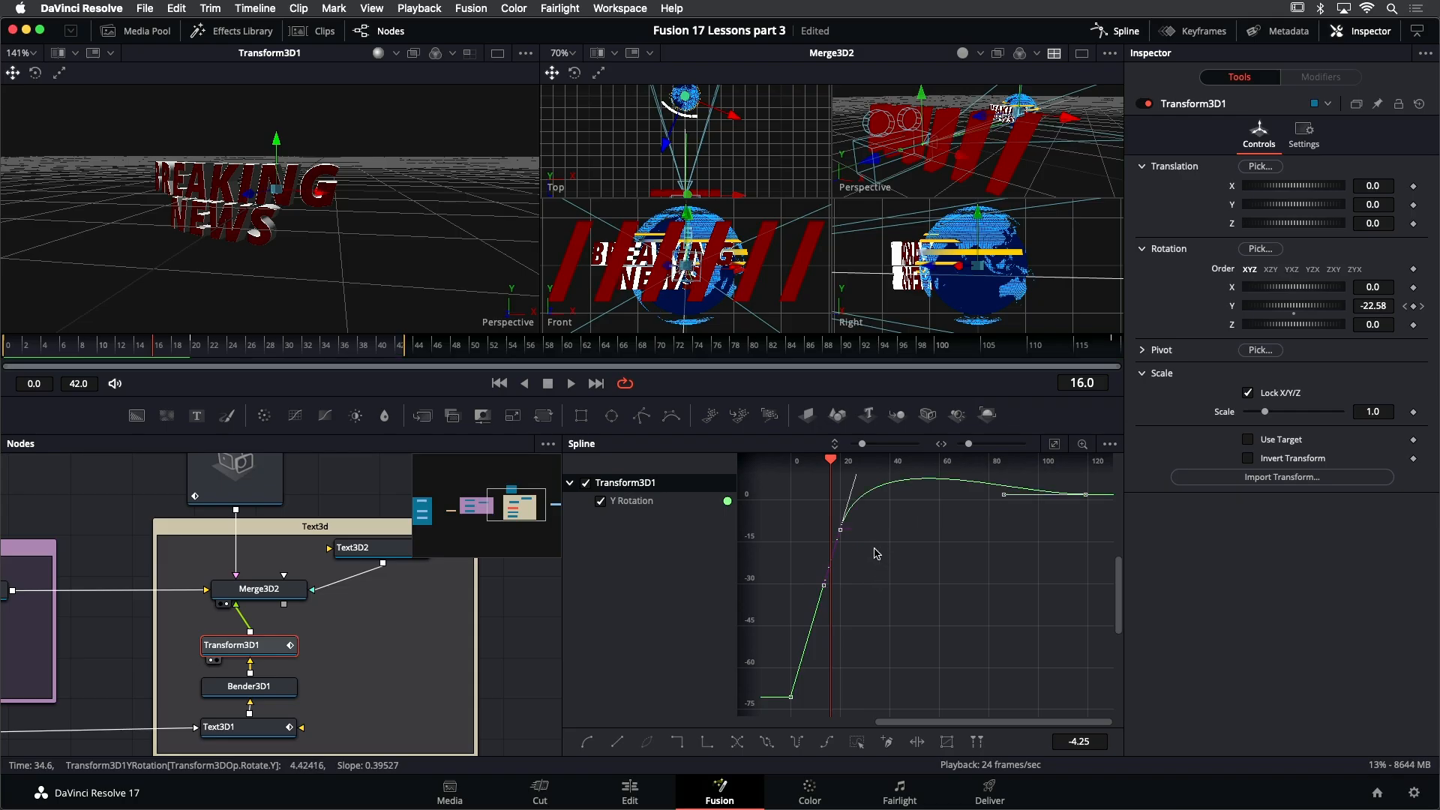
Lower the middle Y Rotation keyframe to -24.0, reshape its handles for a gradual ease, and play the result
{"action": "left_click_drag", "start_coordinate": [839, 533], "coordinate": [837, 563]}
{"action": "left_click_drag", "start_coordinate": [837, 571], "coordinate": [848, 557]}
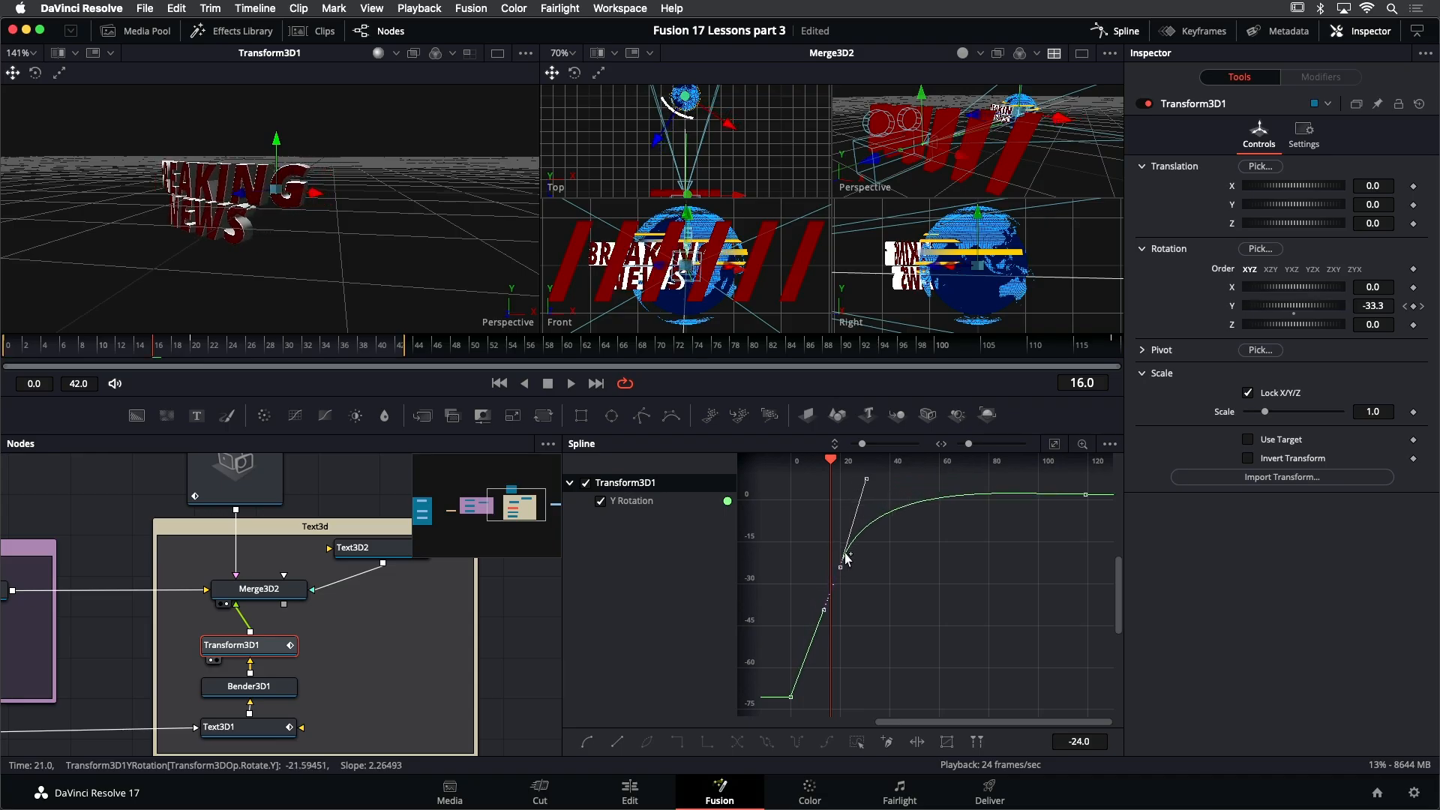
{"action": "left_click_drag", "start_coordinate": [863, 492], "coordinate": [866, 518]}
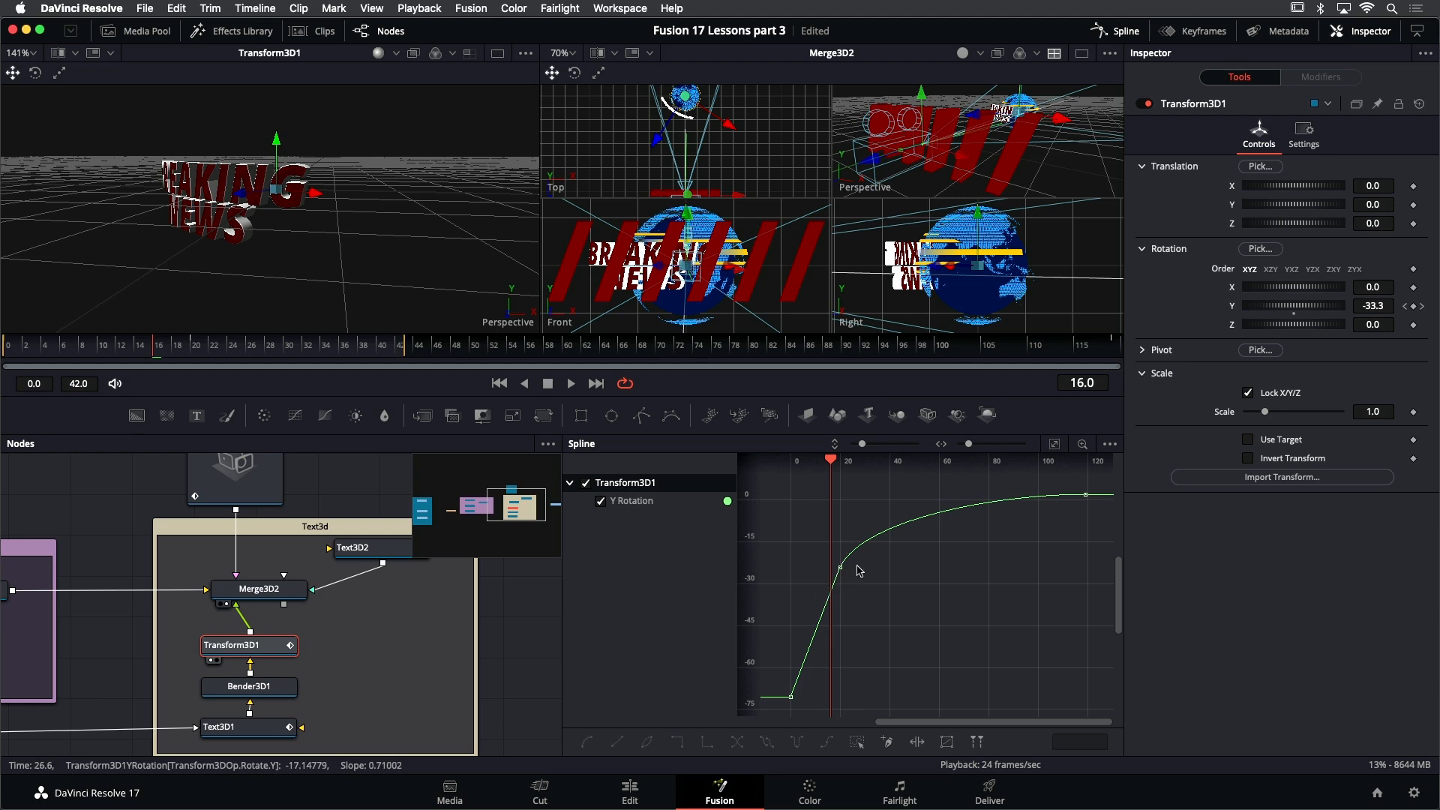
{"action": "left_click", "coordinate": [840, 568]}
{"action": "left_click_drag", "start_coordinate": [863, 550], "coordinate": [868, 520]}
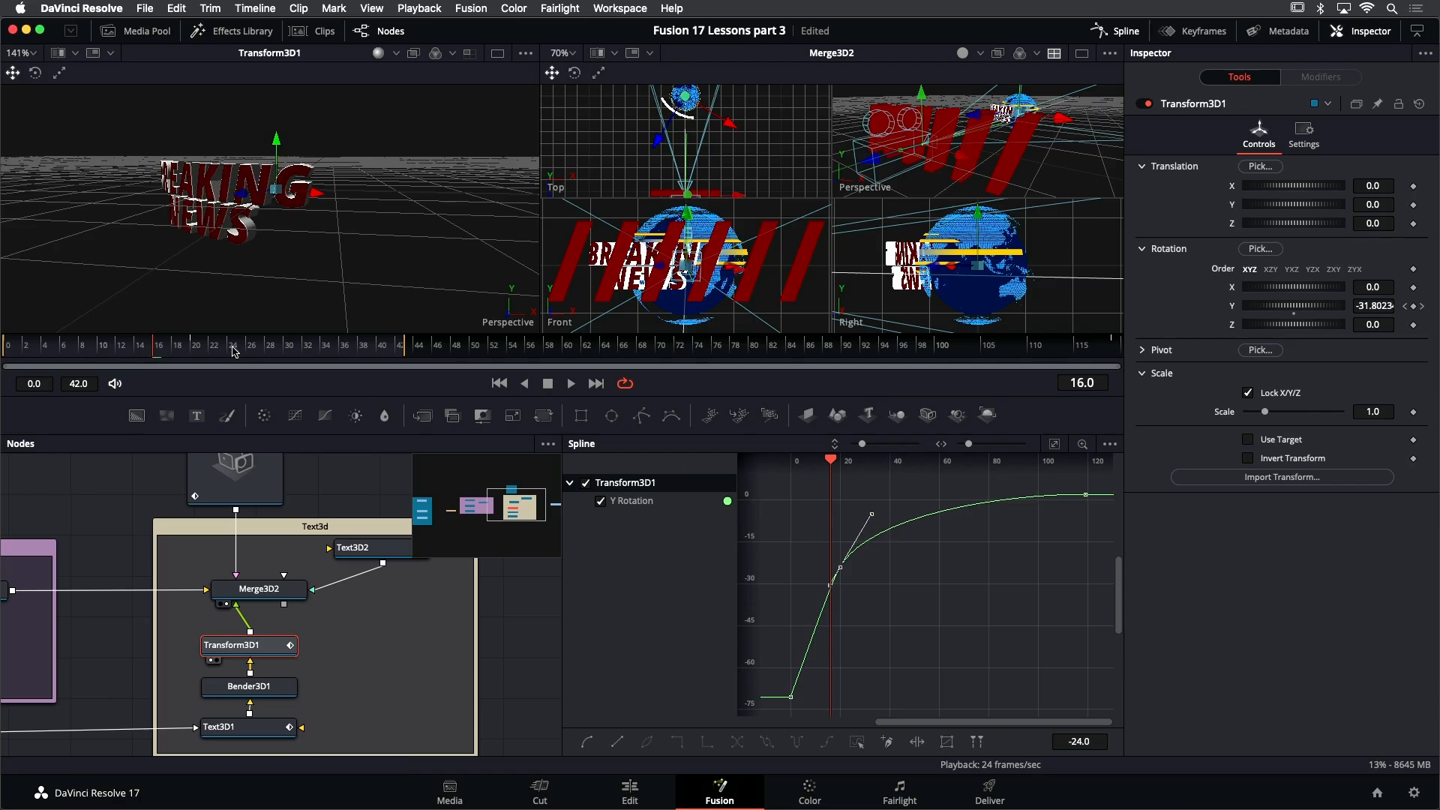
{"action": "key", "text": "space"}
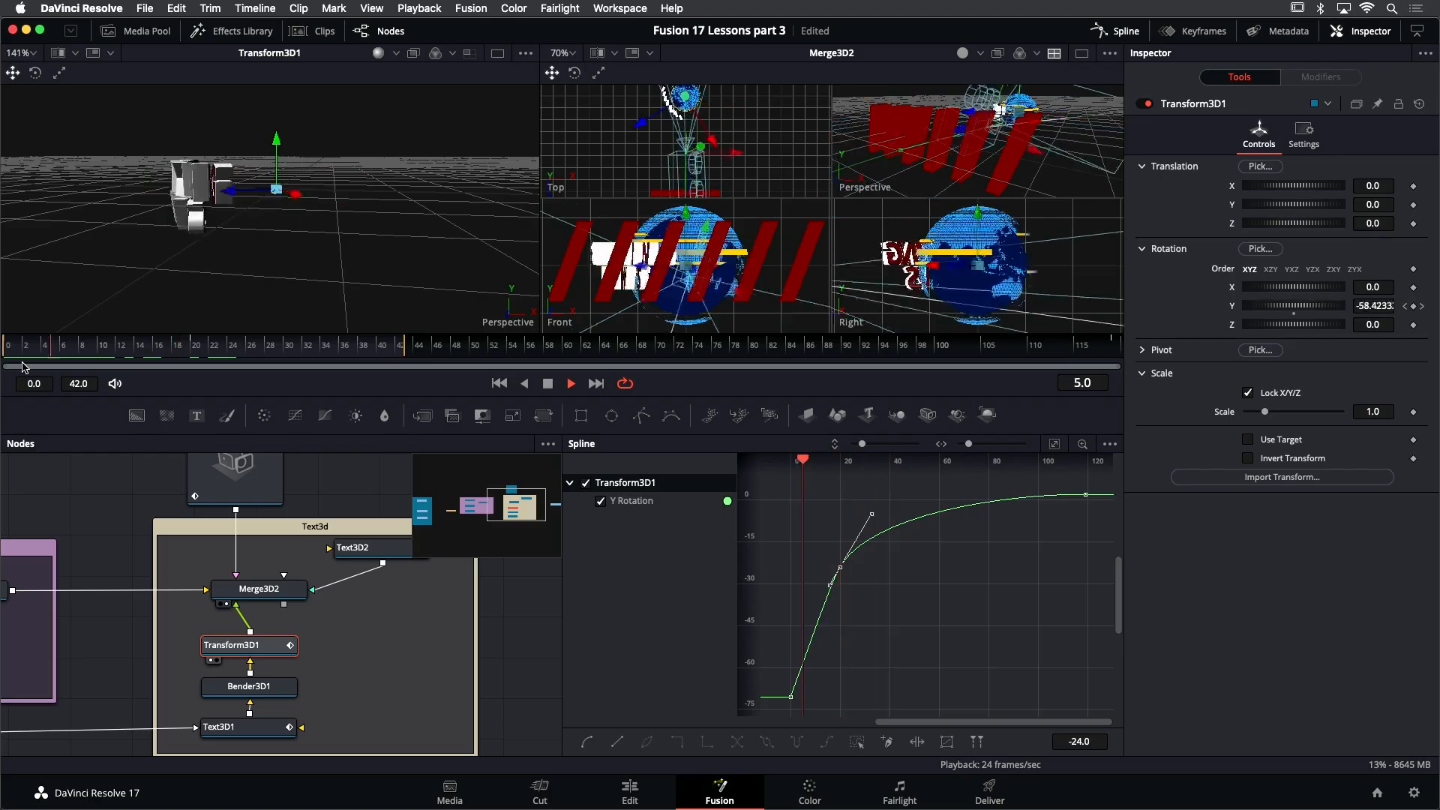
{"action": "key", "text": "space"}
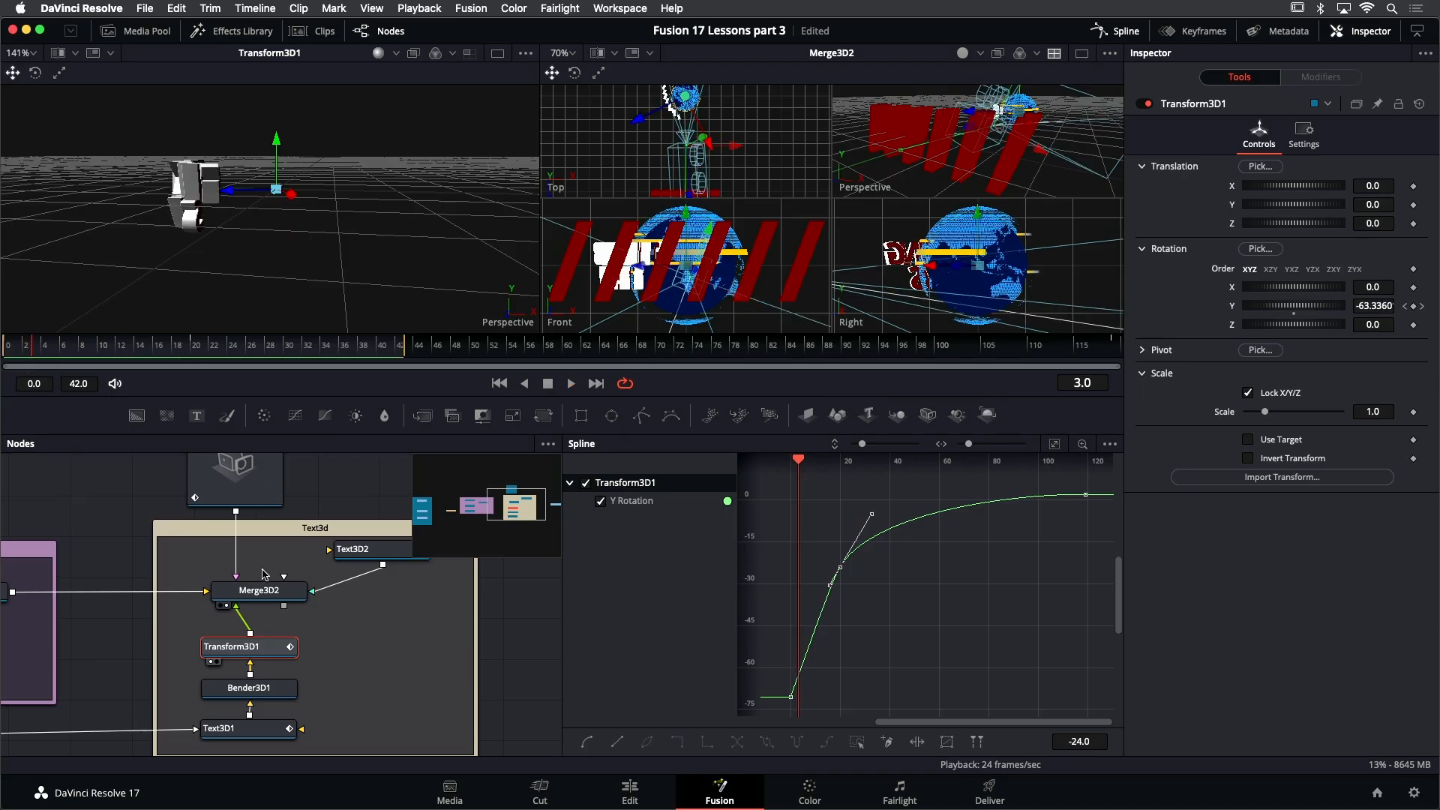
Show Merge3D2 in the first viewer and play the animation through the camera
{"action": "scroll", "coordinate": [253, 540], "scroll_direction": "up", "scroll_amount": 2}
{"action": "scroll", "coordinate": [248, 504], "scroll_direction": "up", "scroll_amount": 2}
{"action": "left_click", "coordinate": [248, 518]}
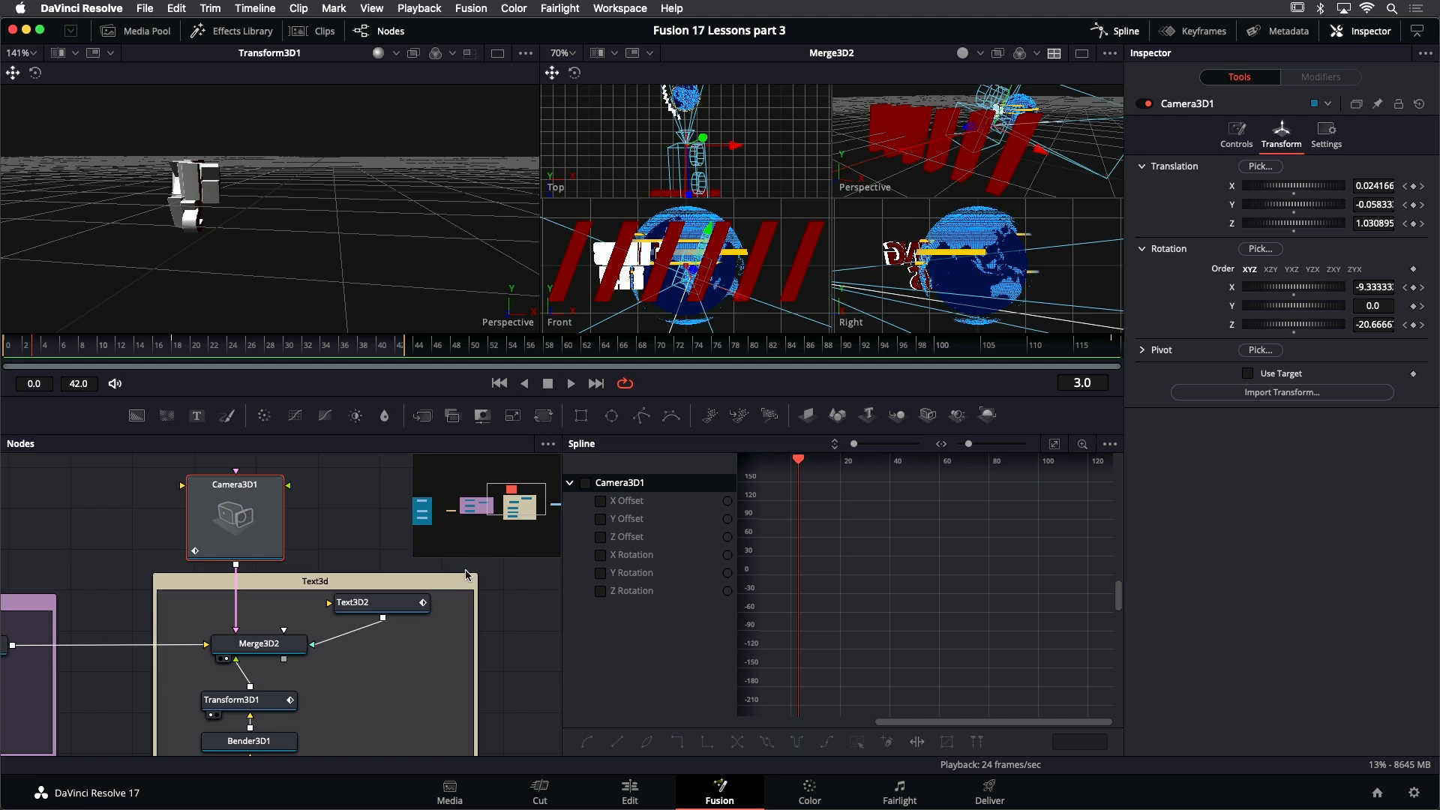
{"action": "left_click", "coordinate": [272, 648]}
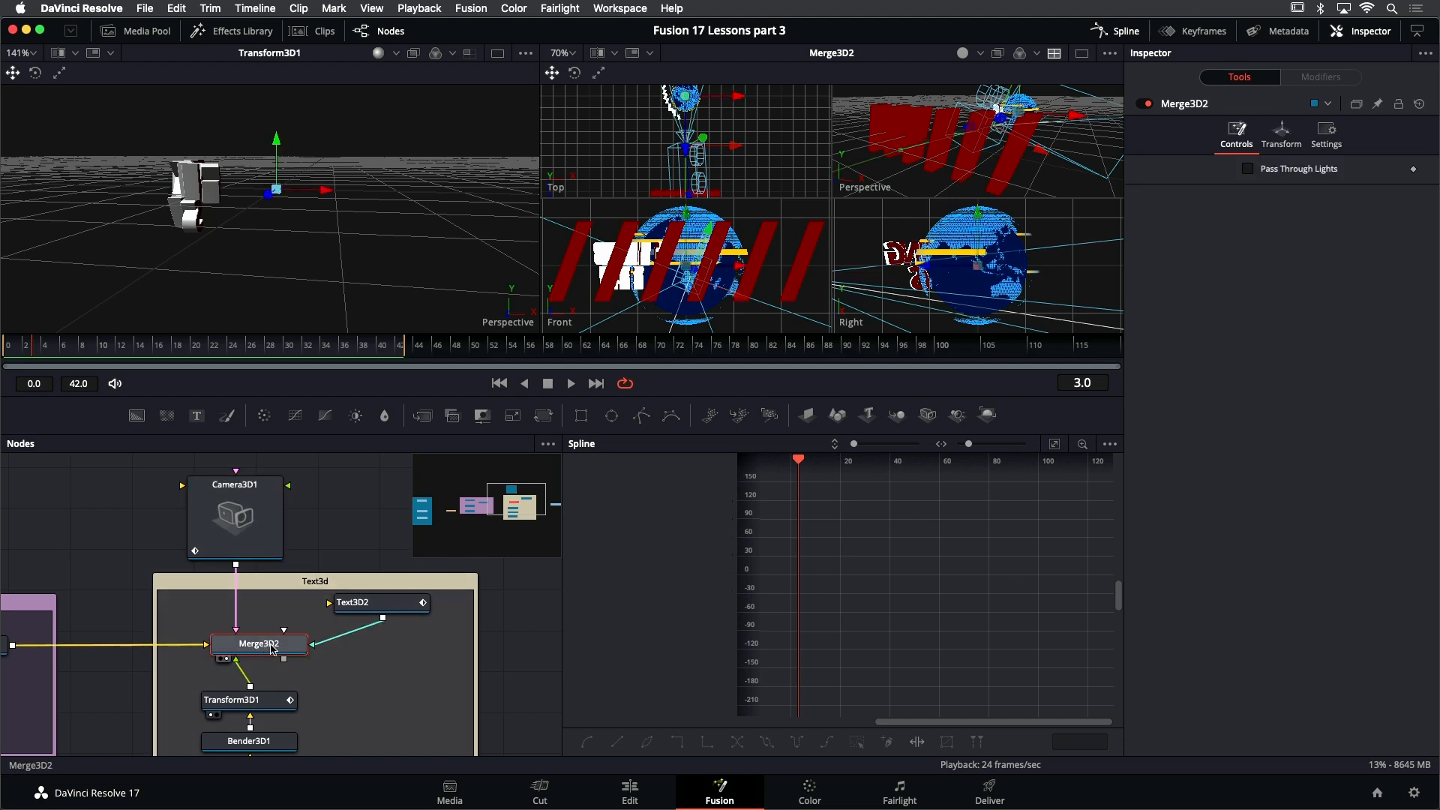
{"action": "key", "text": "1"}
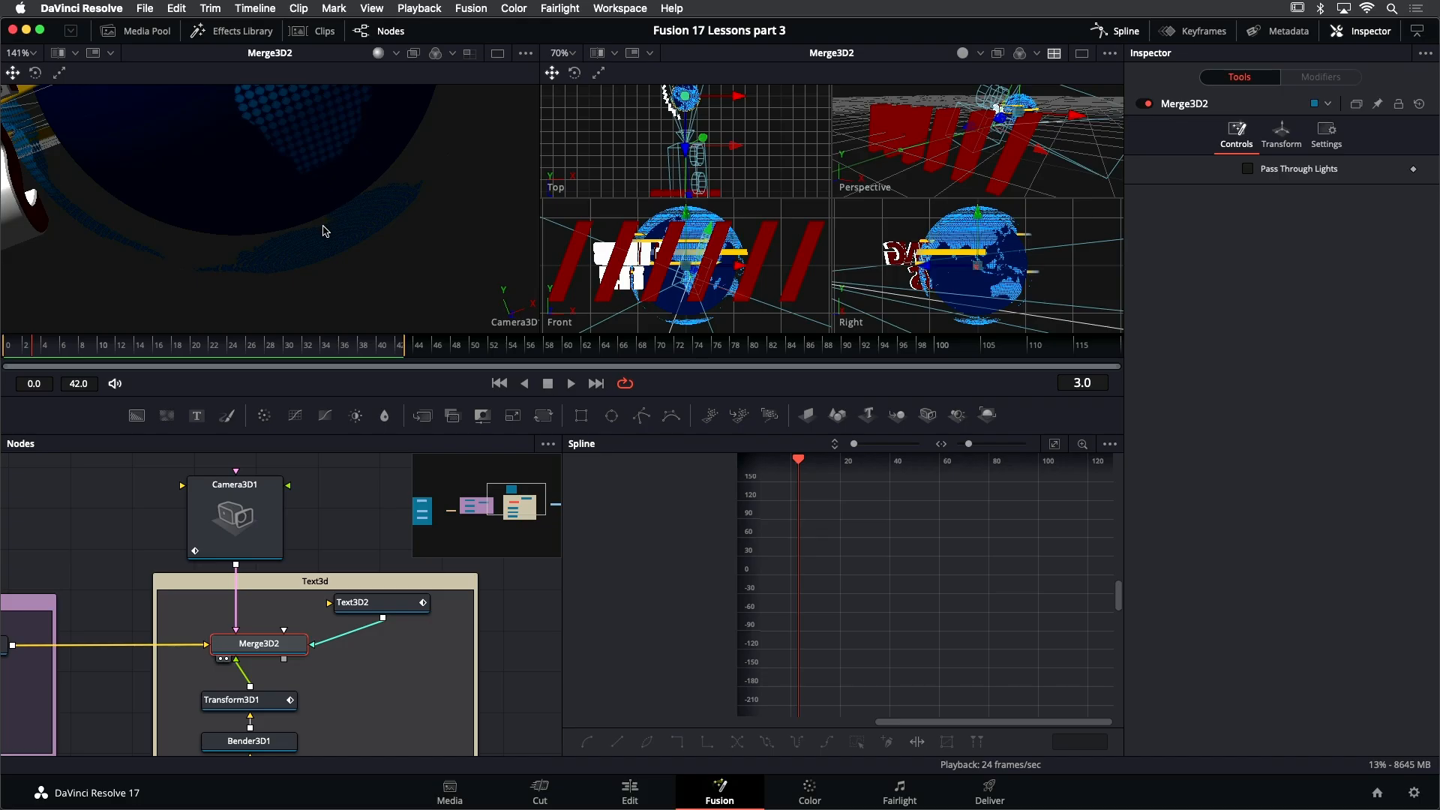
{"action": "key", "text": "space"}
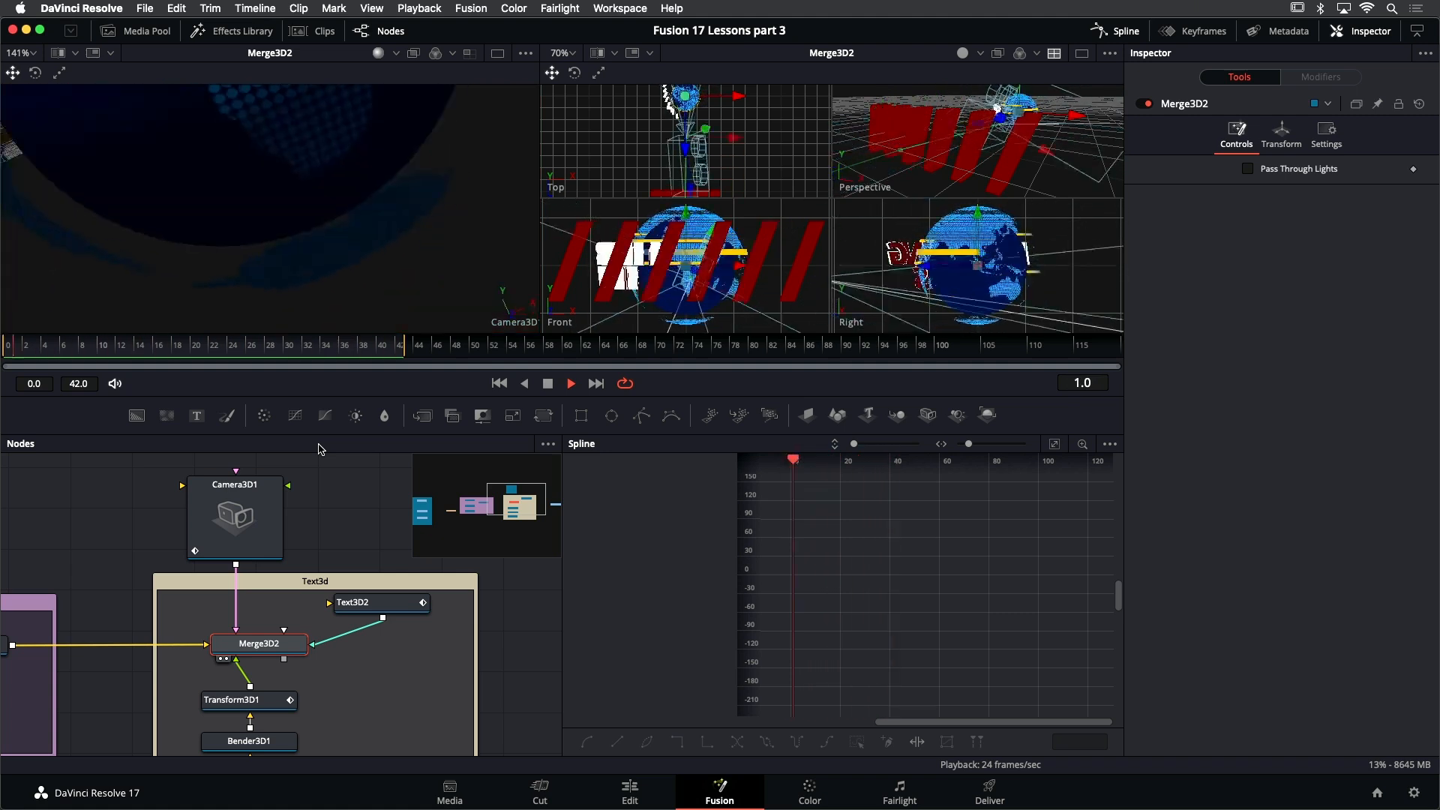
{"action": "key", "text": "space"}
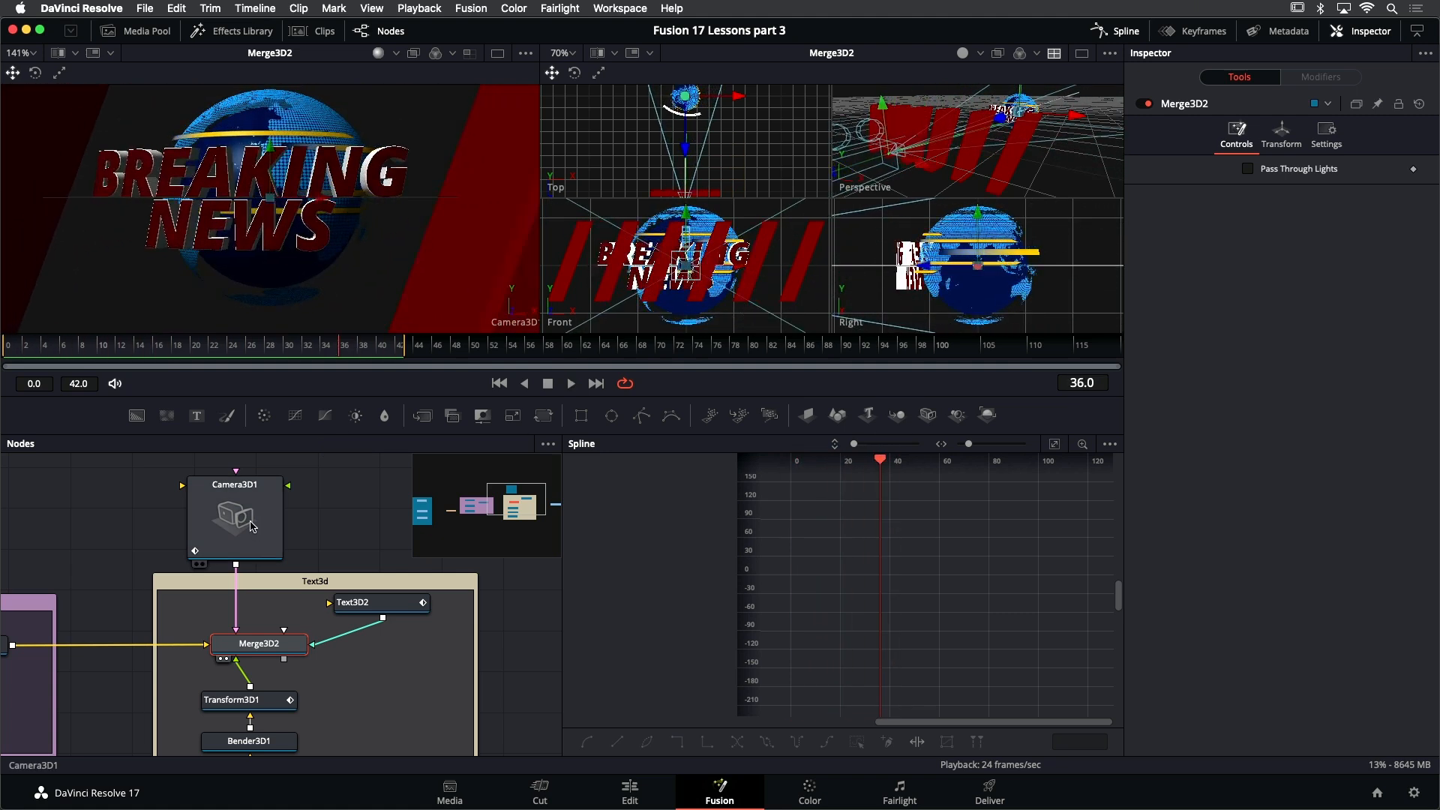
Display the Z Offset curve of Camera3D1 fitted in the spline editor and smooth its middle and last keyframes
{"action": "left_click", "coordinate": [253, 527]}
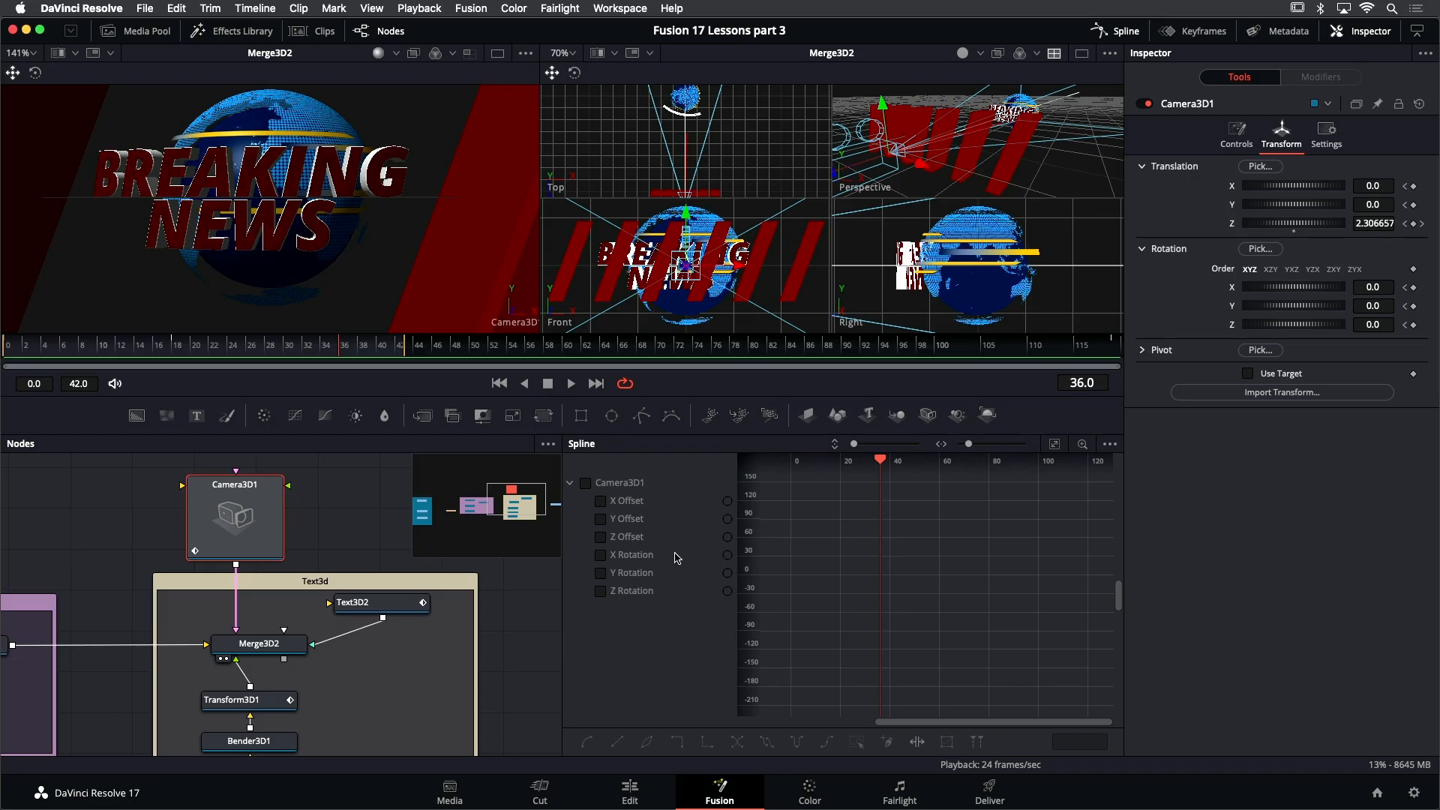
{"action": "left_click", "coordinate": [601, 538]}
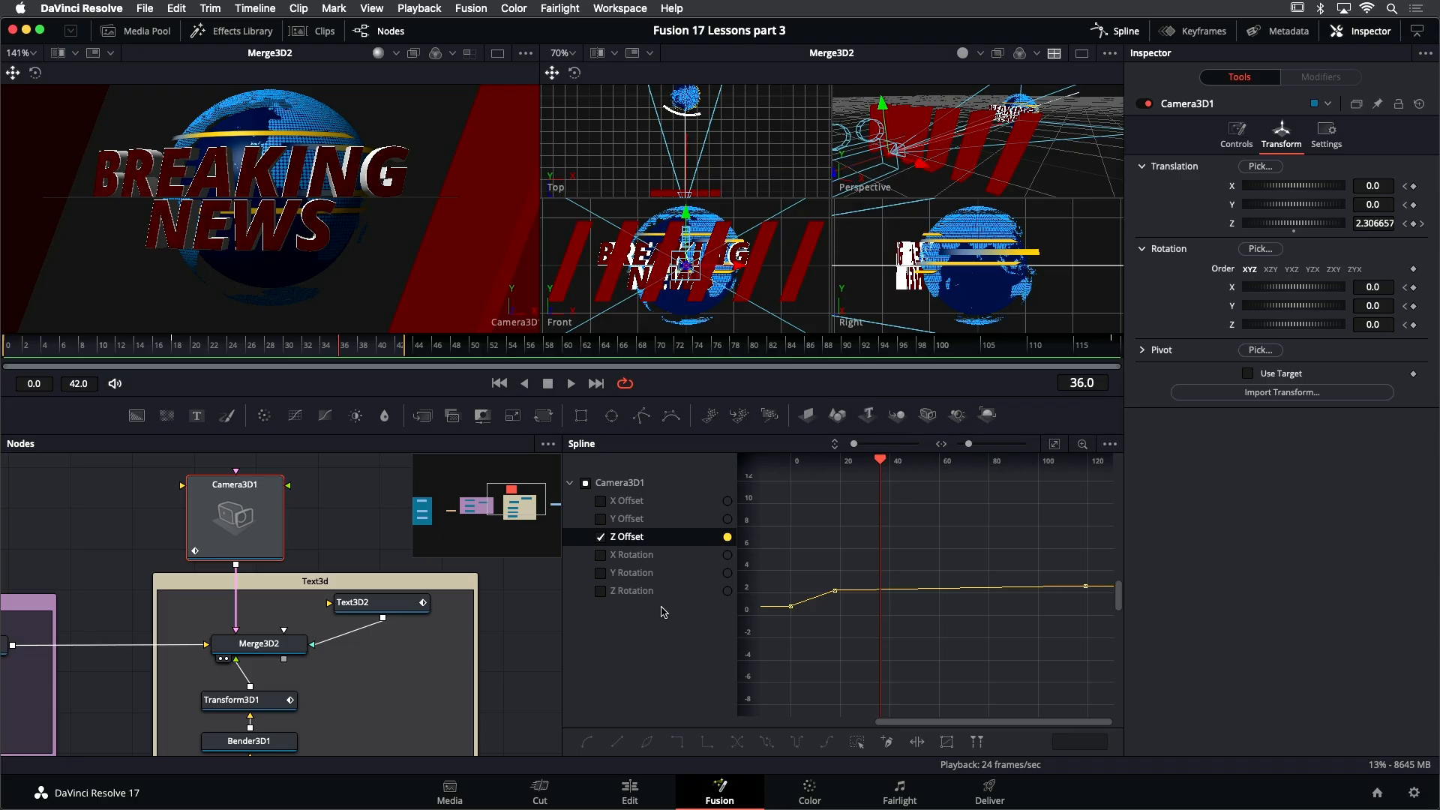
{"action": "key", "text": "super+f"}
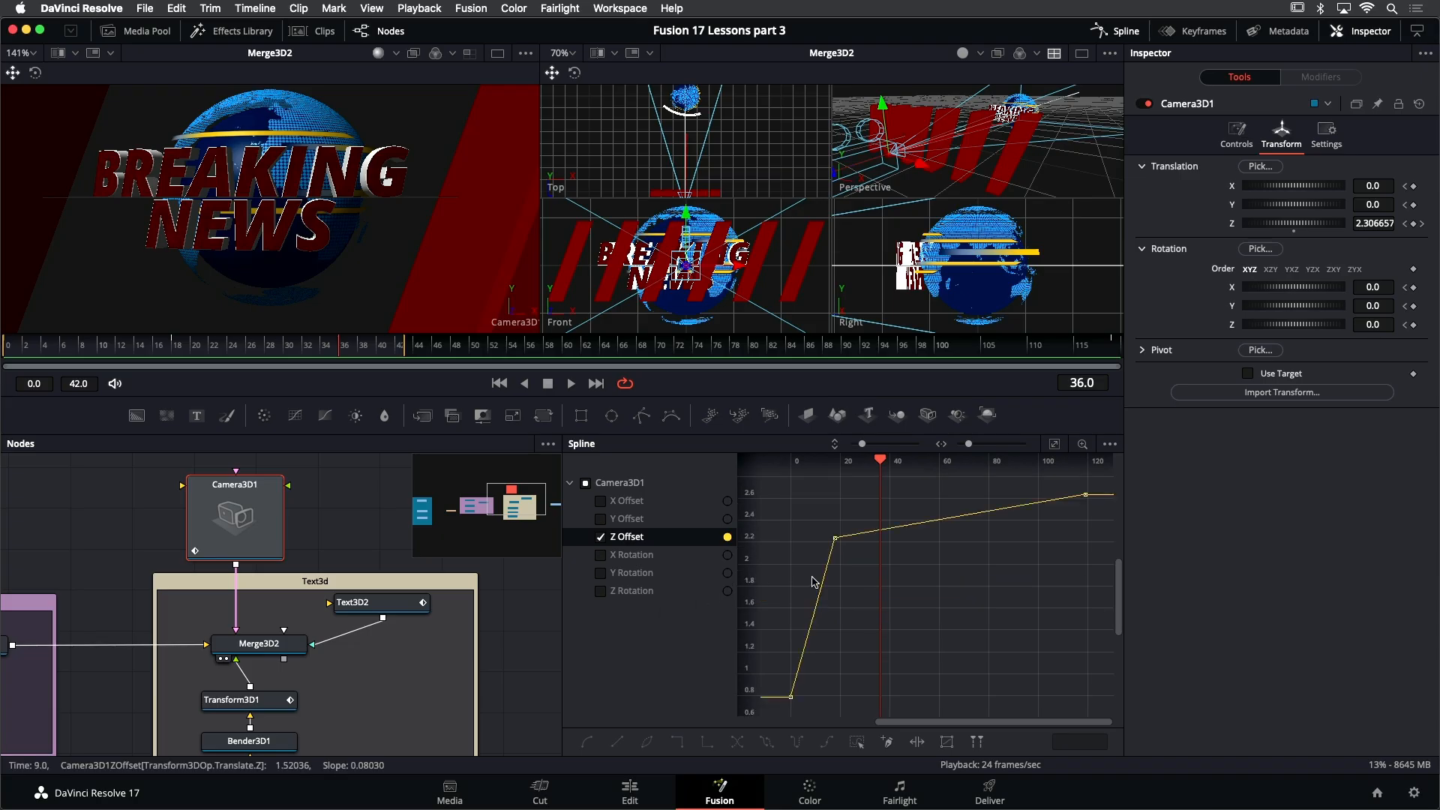
{"action": "left_click_drag", "start_coordinate": [823, 528], "coordinate": [877, 571]}
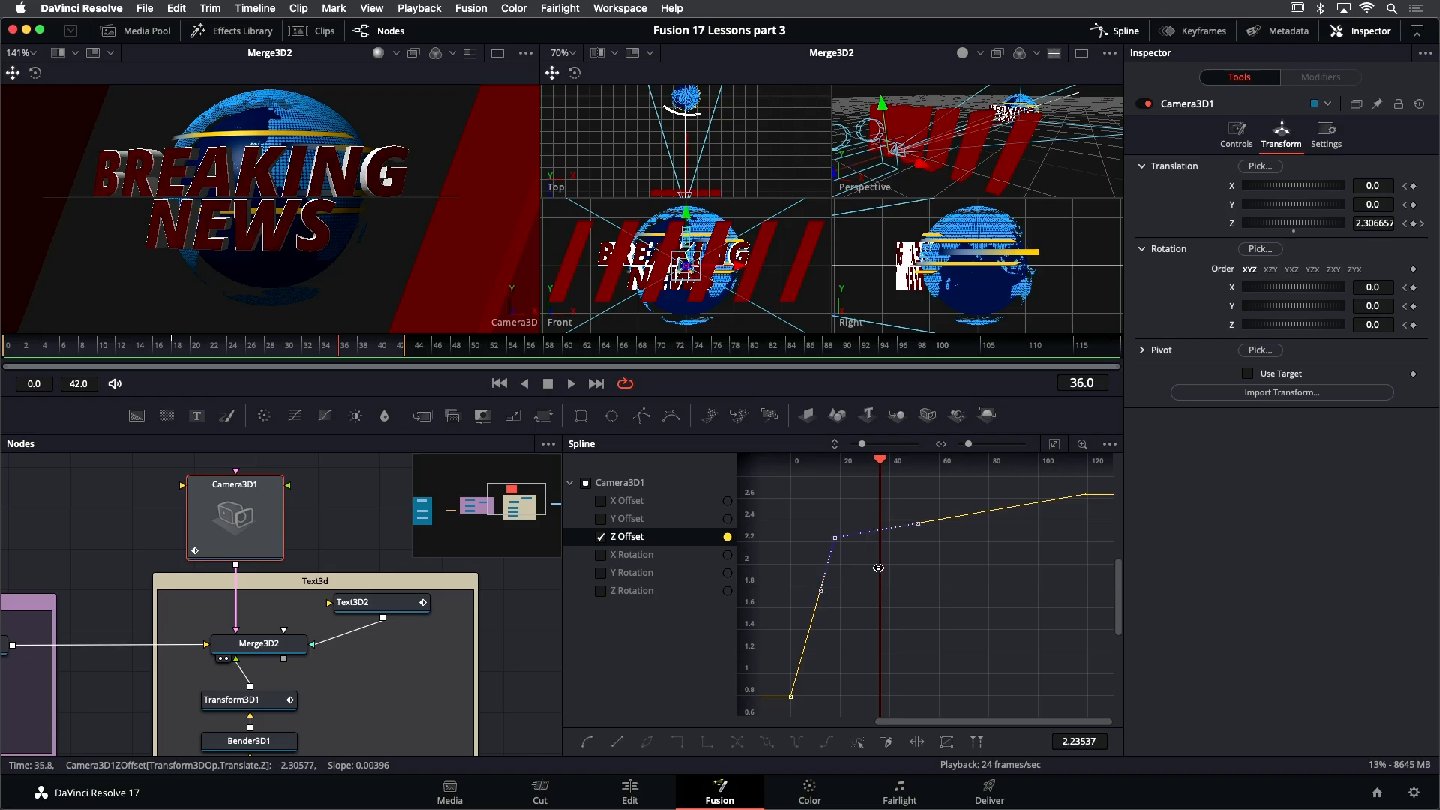
{"action": "key", "text": "shift+s"}
{"action": "left_click_drag", "start_coordinate": [1094, 515], "coordinate": [1094, 515]}
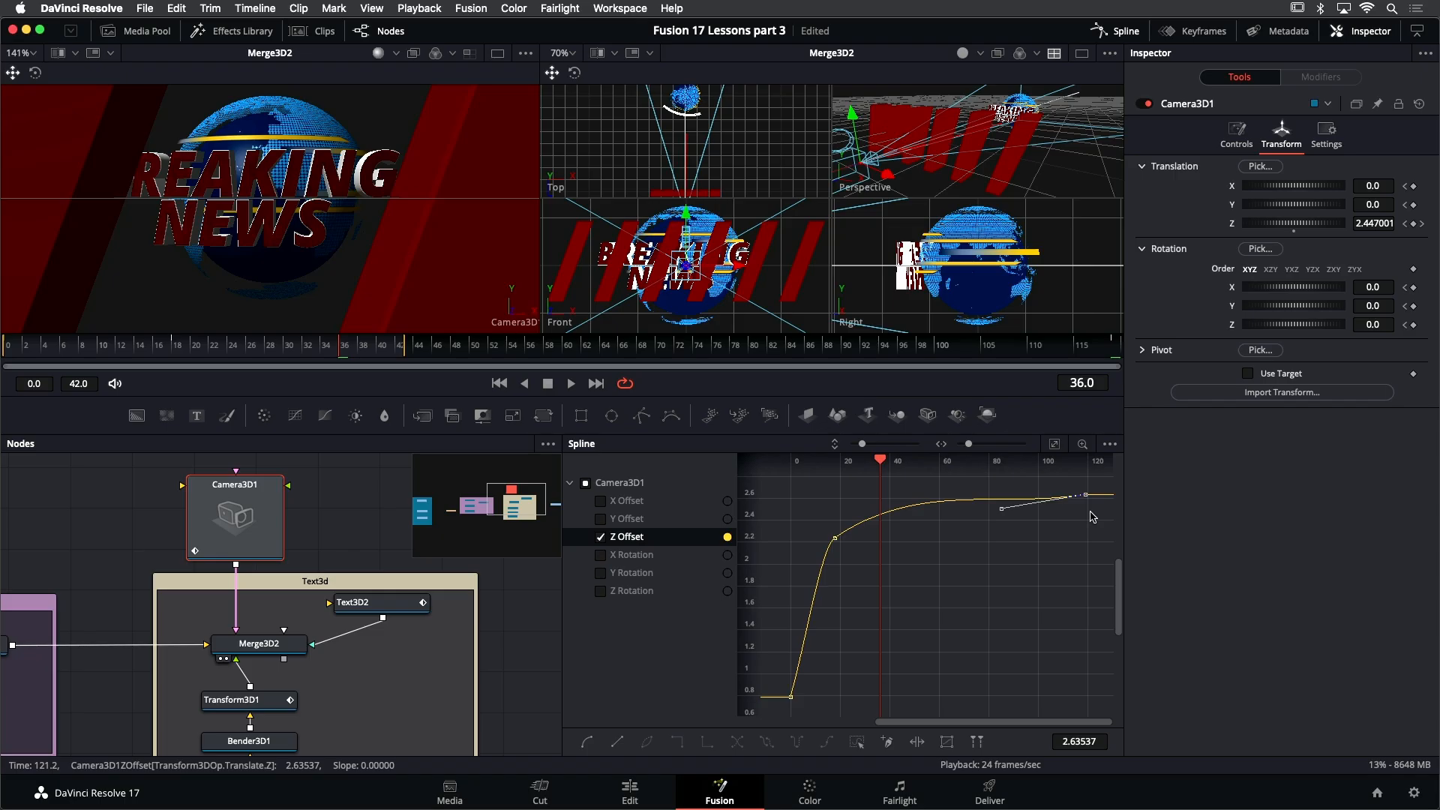
{"action": "key", "text": "shift+s"}
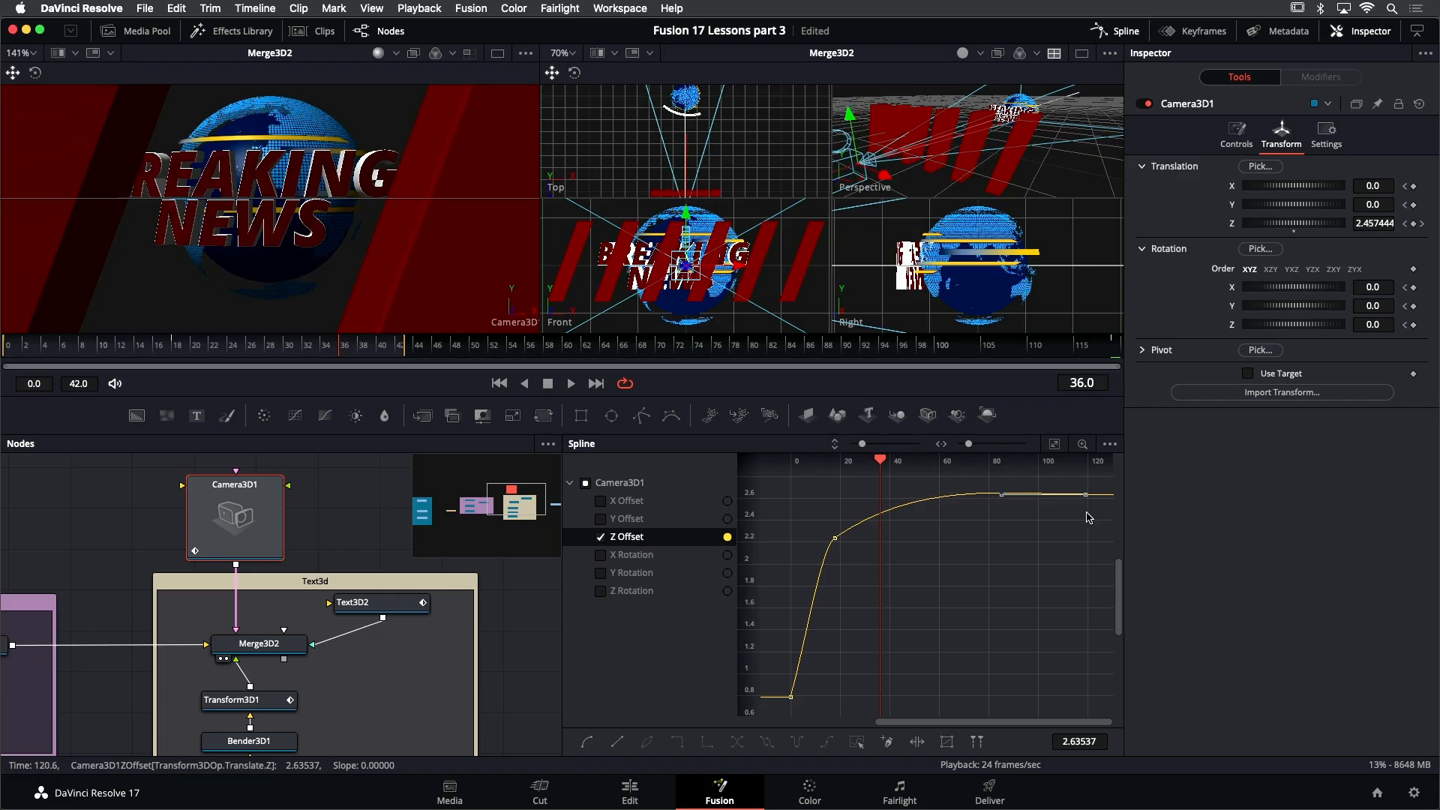
Adjust both handles of the middle Z Offset keyframe to soften the camera's slowdown and play the animation
{"action": "left_click_drag", "start_coordinate": [848, 552], "coordinate": [848, 553]}
{"action": "mouse_move", "coordinate": [850, 528]}
{"action": "left_mouse_down"}
{"action": "mouse_move", "coordinate": [917, 486]}
{"action": "mouse_move", "coordinate": [861, 507]}
{"action": "left_mouse_up"}
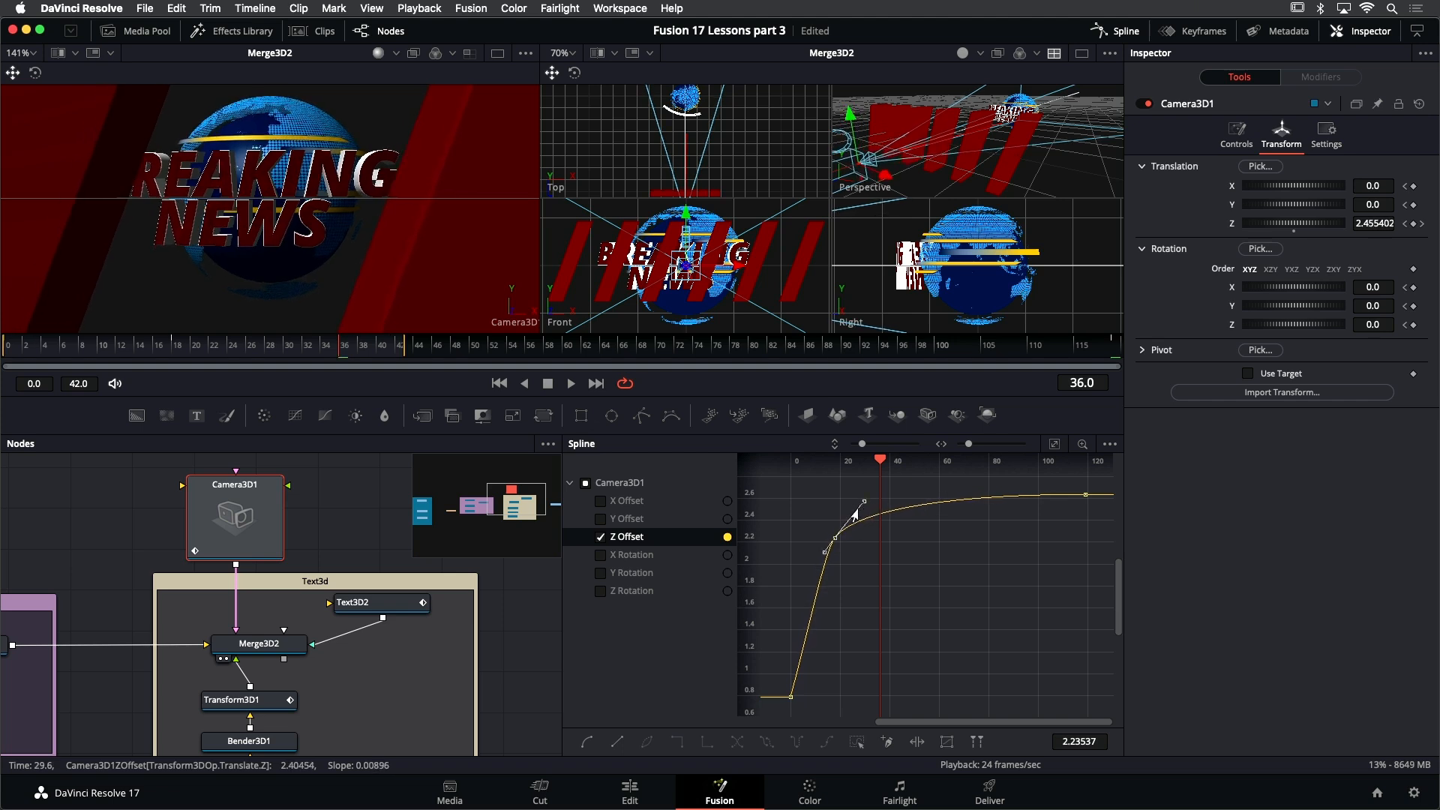
{"action": "left_click_drag", "start_coordinate": [822, 555], "coordinate": [818, 561]}
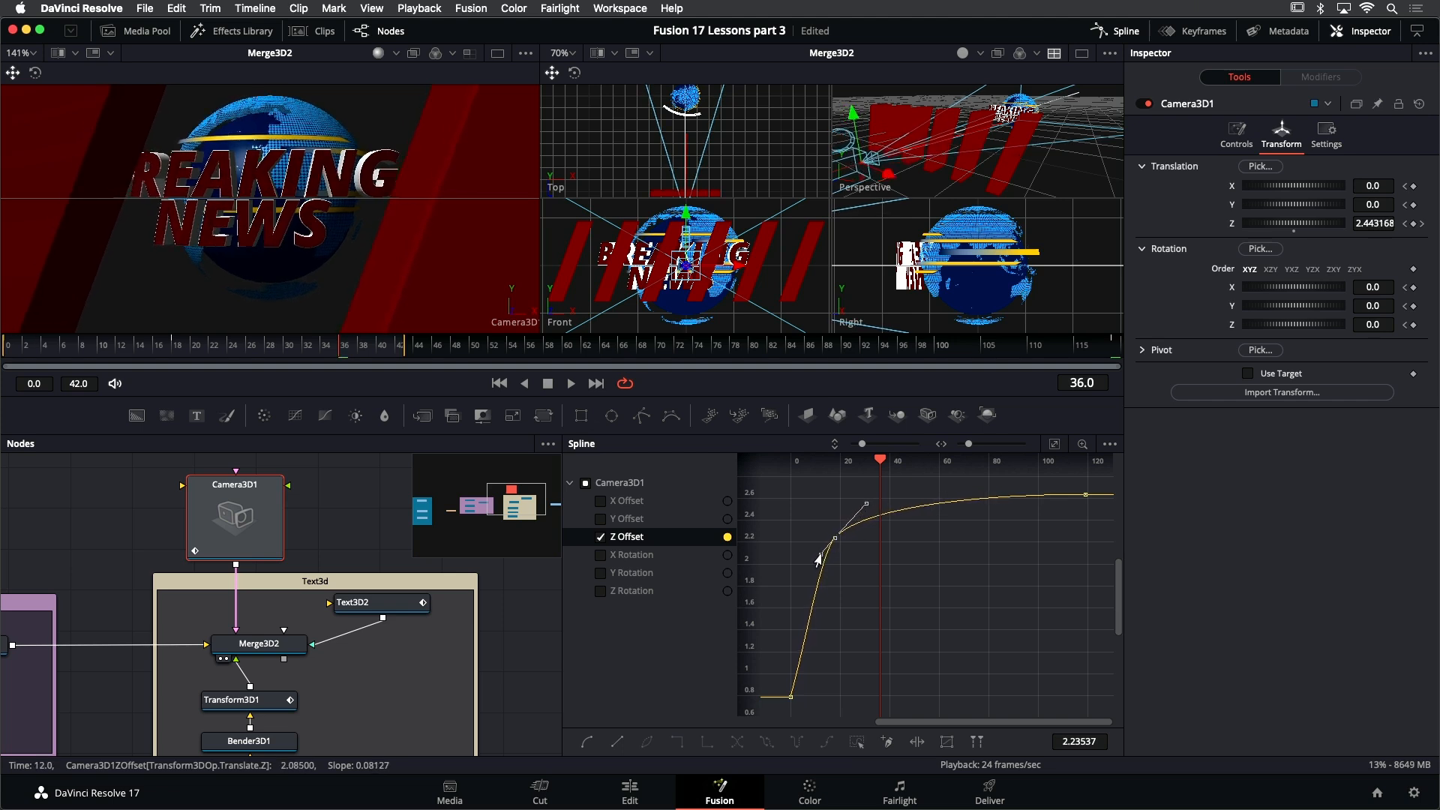
{"action": "key", "text": "space"}
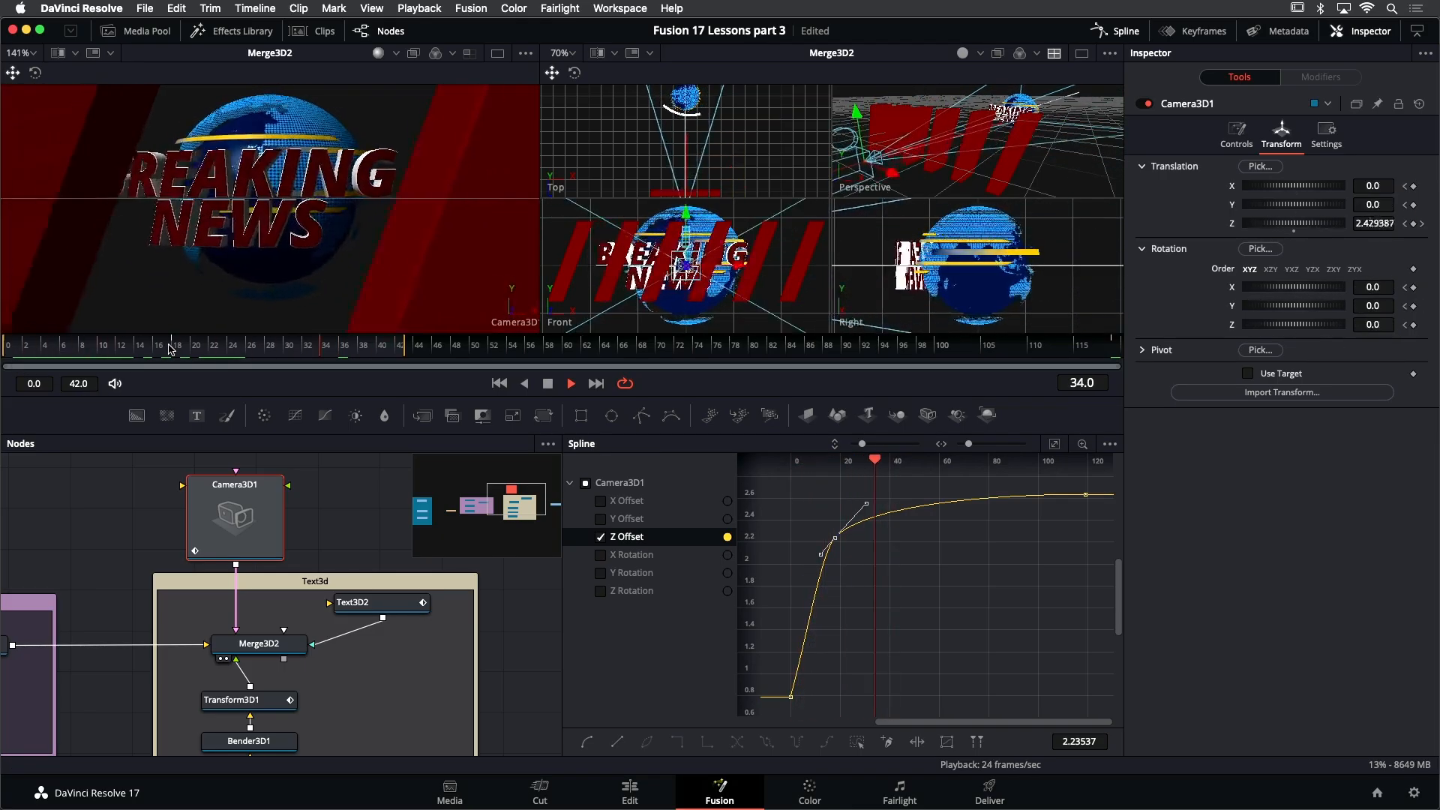
{"action": "key", "text": "space"}
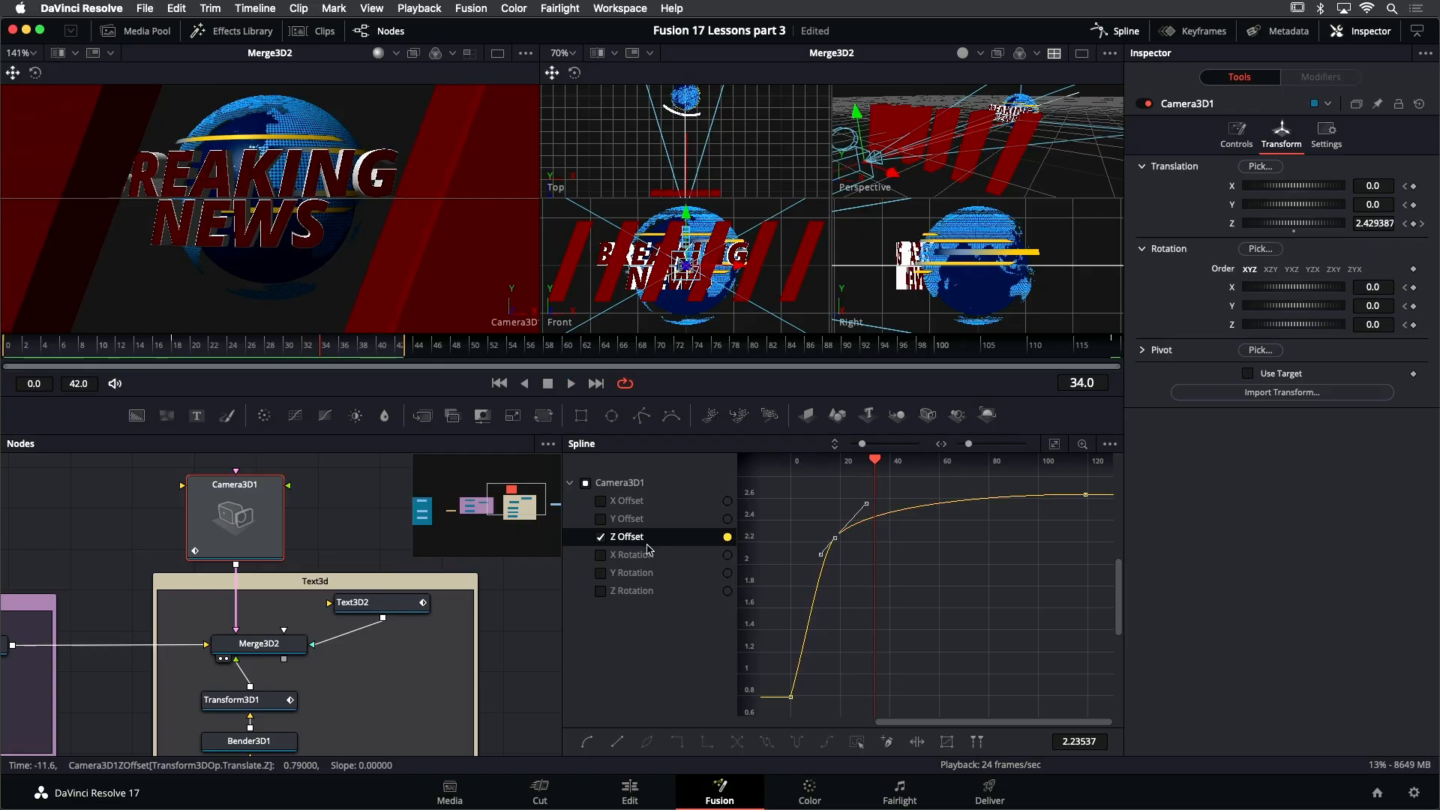
Show only the X, Y and Z Rotation curves of Camera3D1 fitted in the spline editor and smooth their last keyframes
{"action": "left_click", "coordinate": [600, 537]}
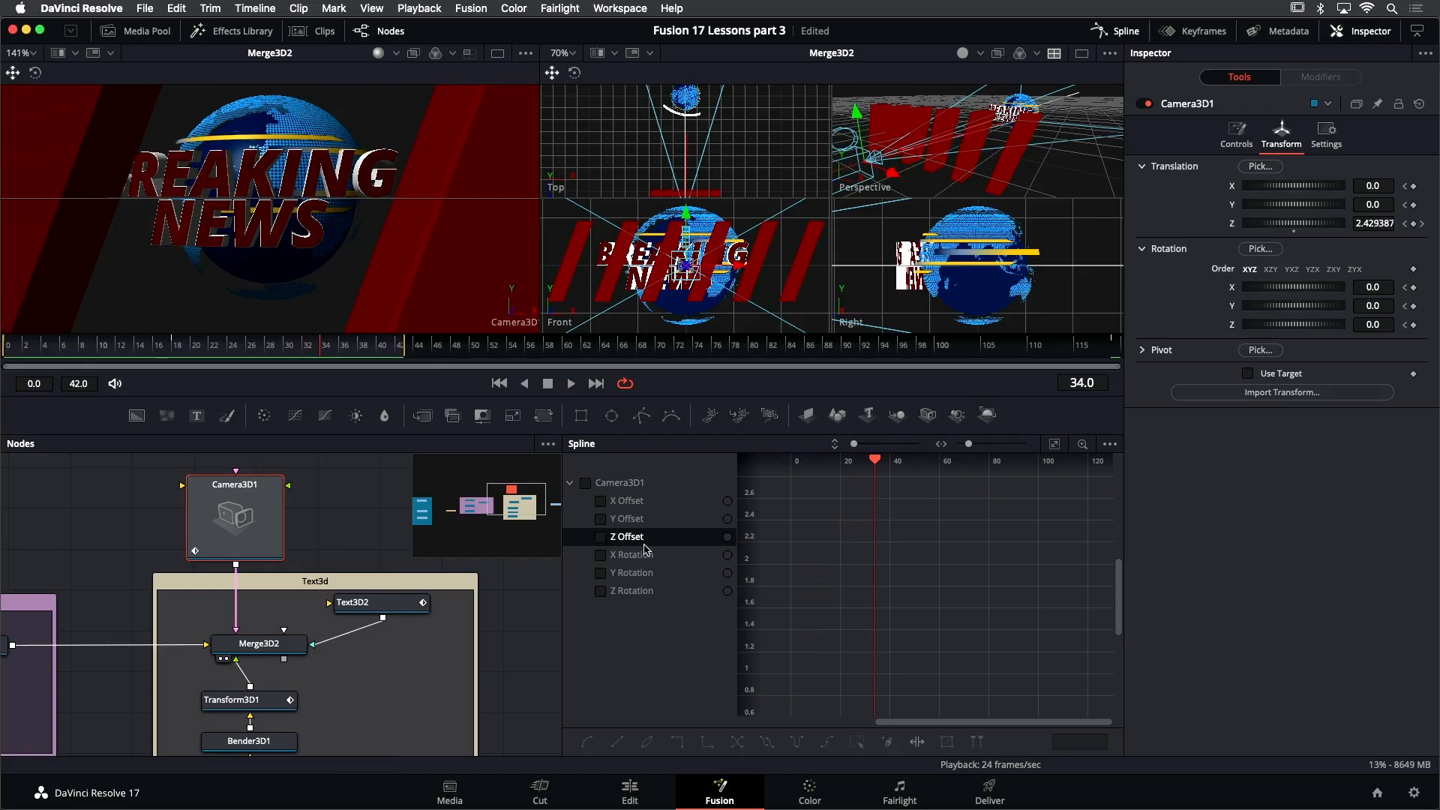
{"action": "left_click", "coordinate": [600, 556]}
{"action": "left_click", "coordinate": [600, 573]}
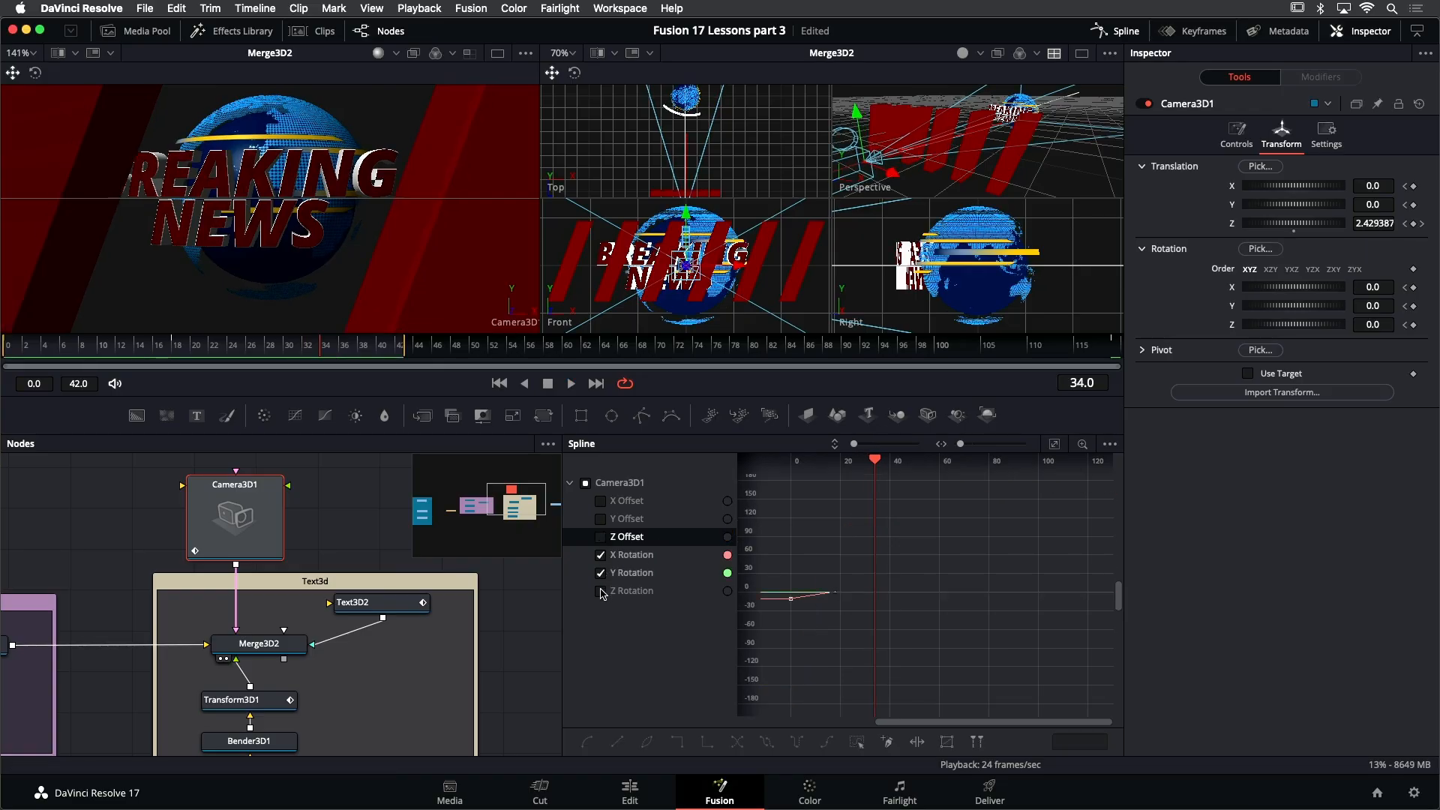
{"action": "left_click", "coordinate": [600, 591]}
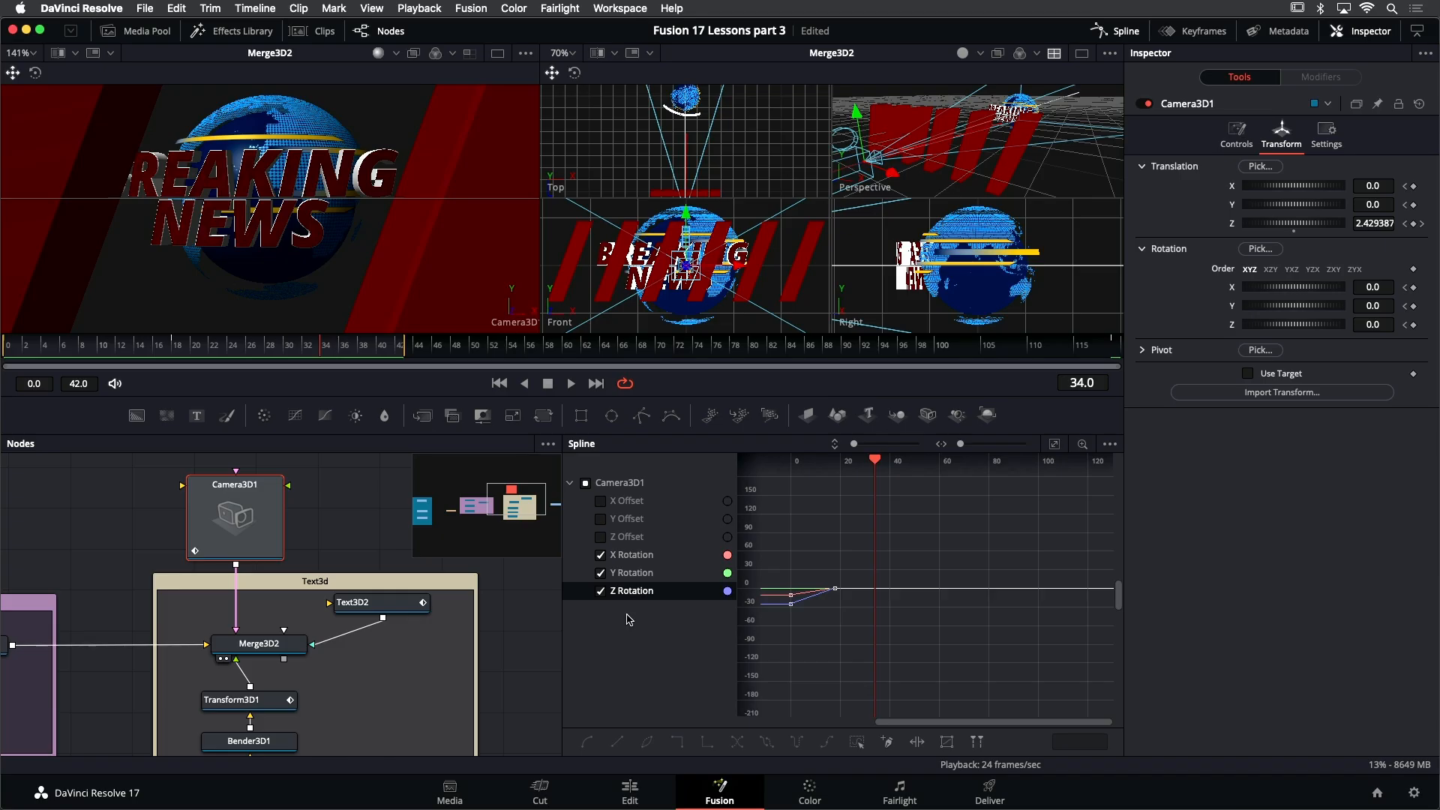
{"action": "key", "text": "ctrl+f"}
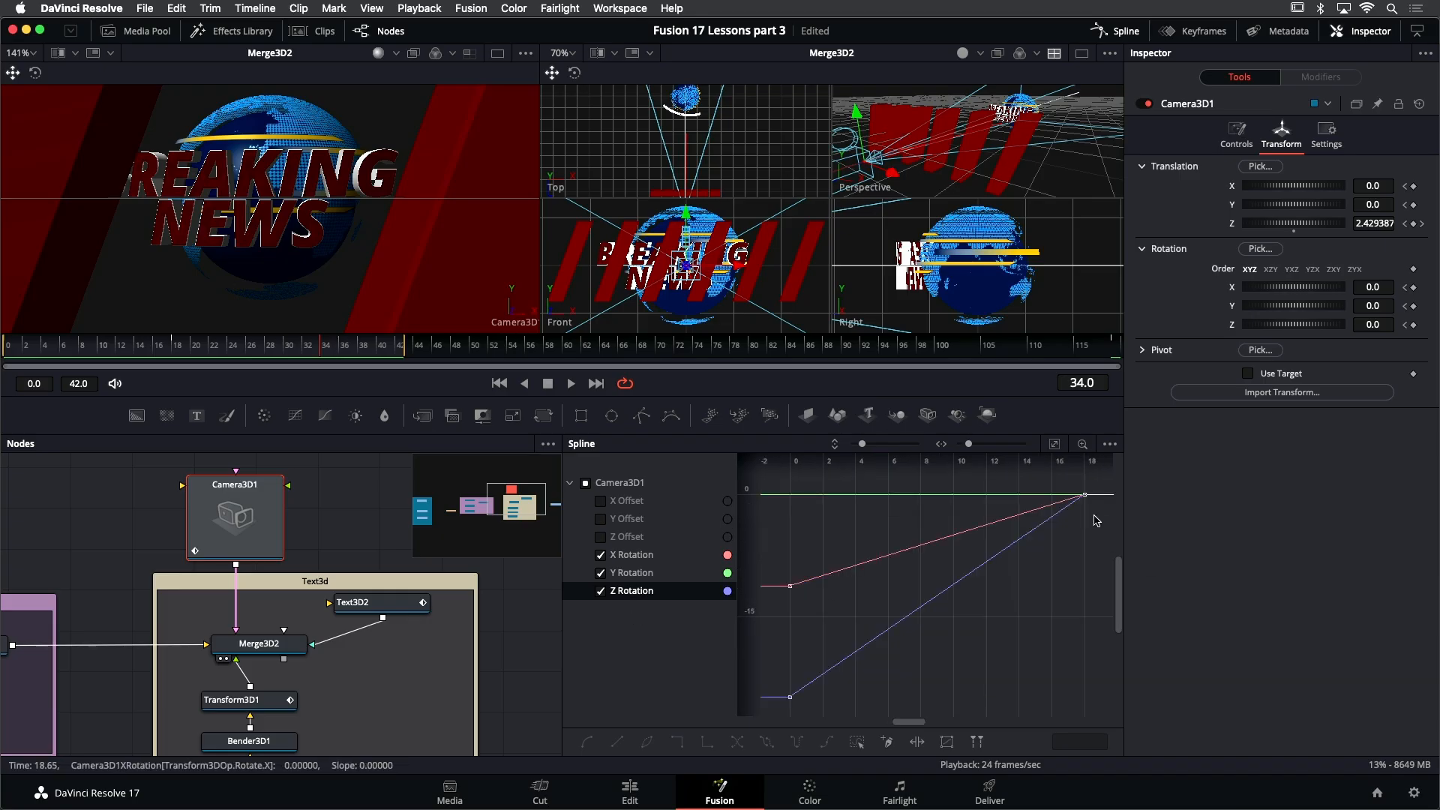
{"action": "left_click_drag", "start_coordinate": [1071, 488], "coordinate": [1071, 488]}
{"action": "key", "text": "shift+s"}
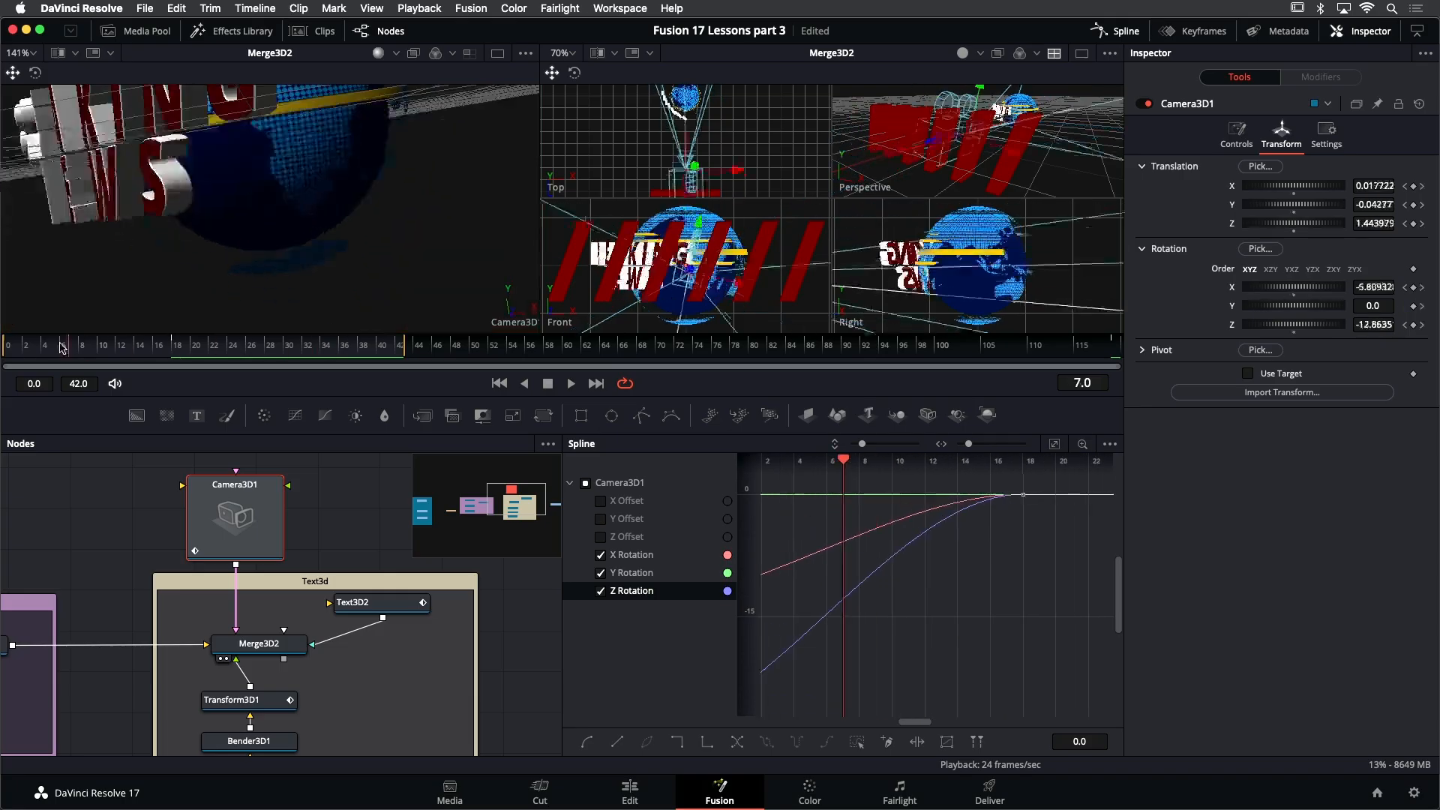
Play the animation from near the start and scrub on to frame 60 to check the camera rotation
{"action": "left_click", "coordinate": [27, 342]}
{"action": "key", "text": "space"}
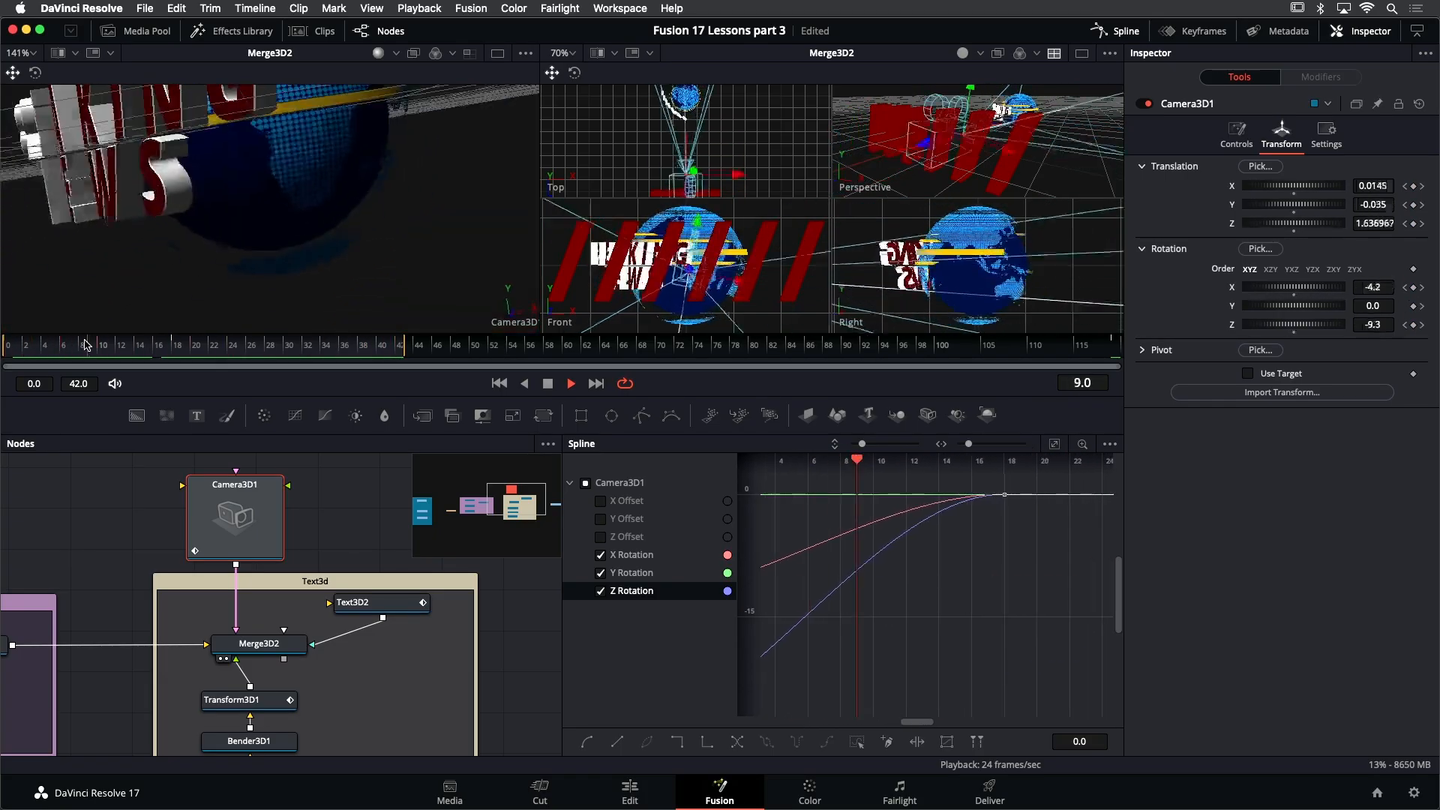
{"action": "key", "text": "space"}
{"action": "left_click", "coordinate": [187, 351]}
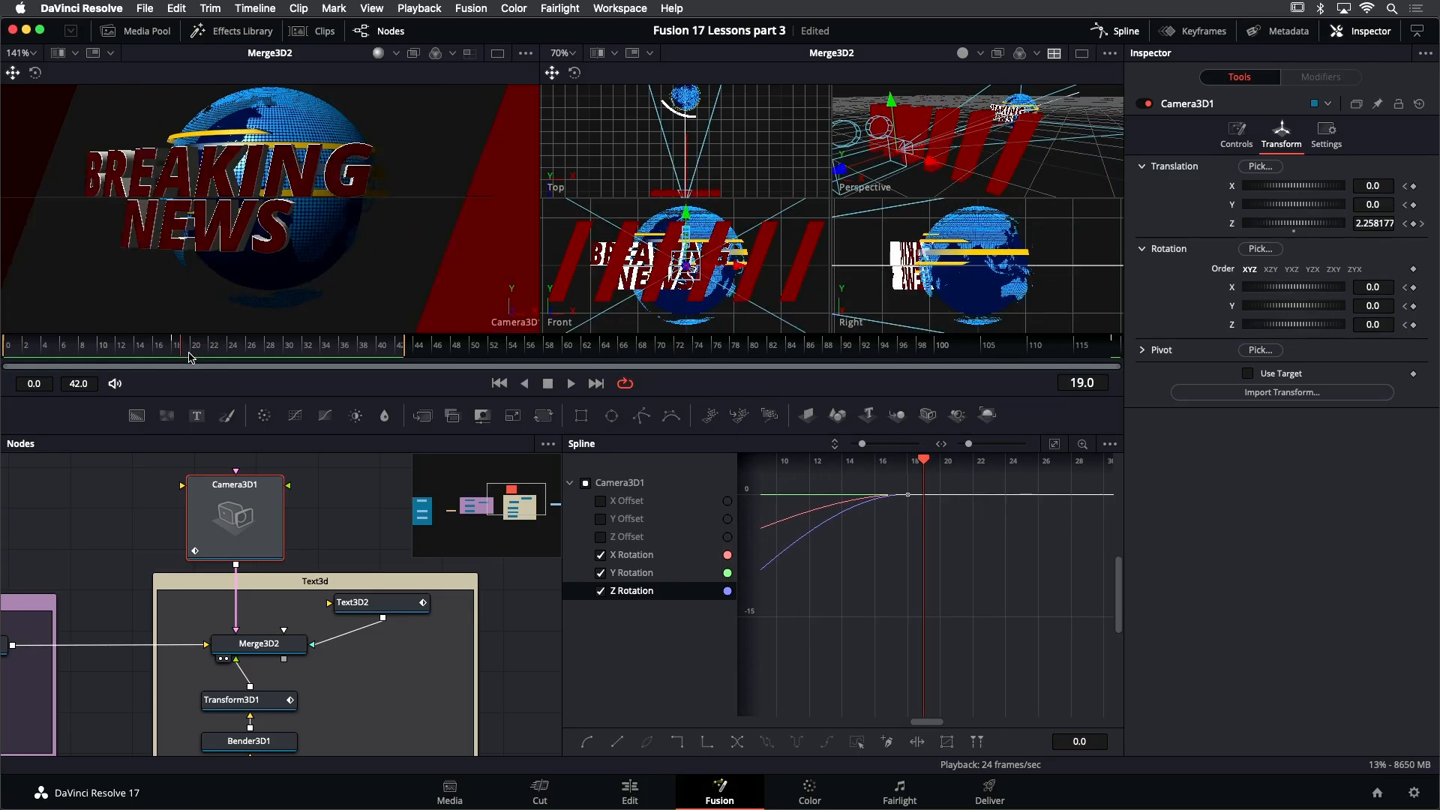
{"action": "left_click_drag", "start_coordinate": [180, 354], "coordinate": [565, 348]}
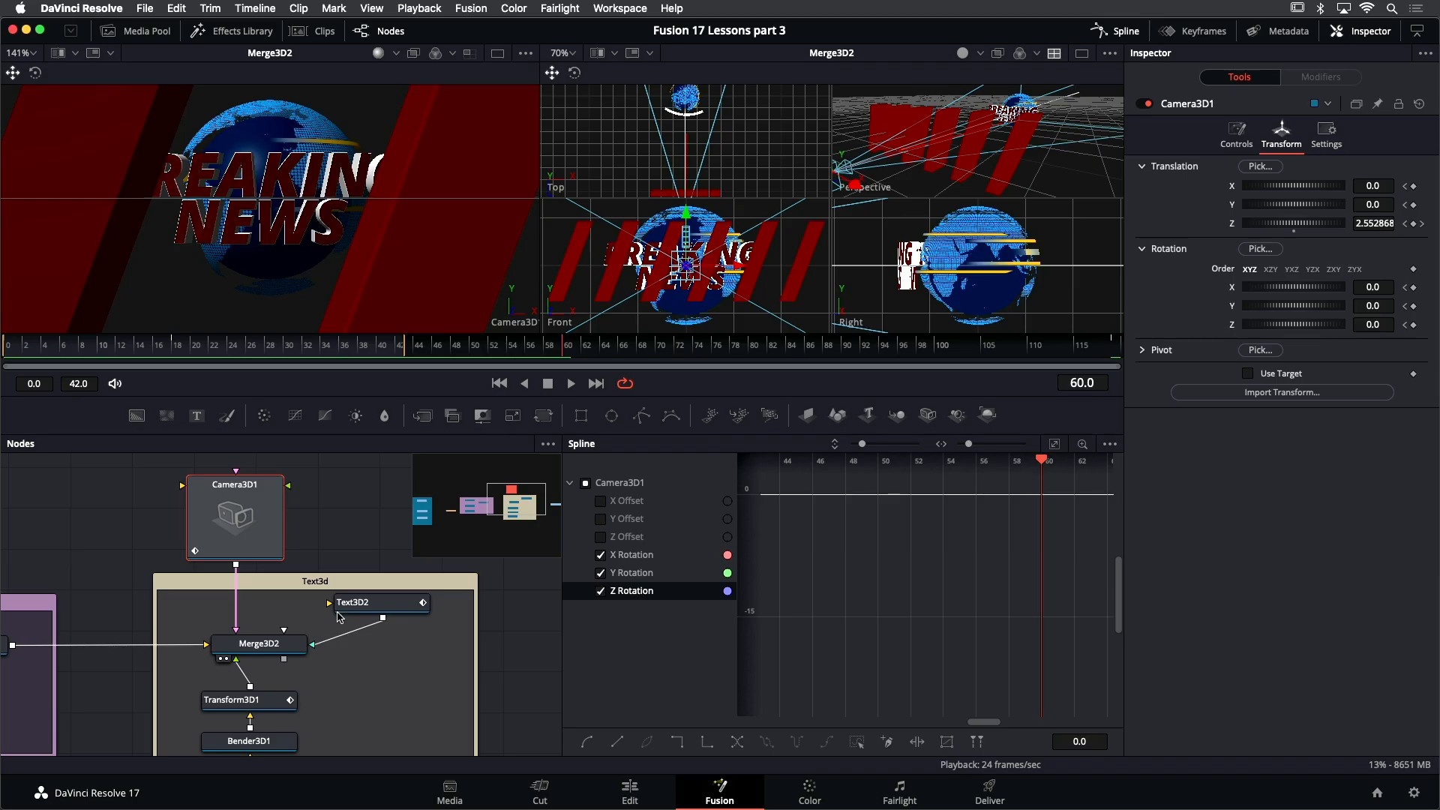
Rename the Text3D2 node to Wall
{"action": "left_click", "coordinate": [374, 606]}
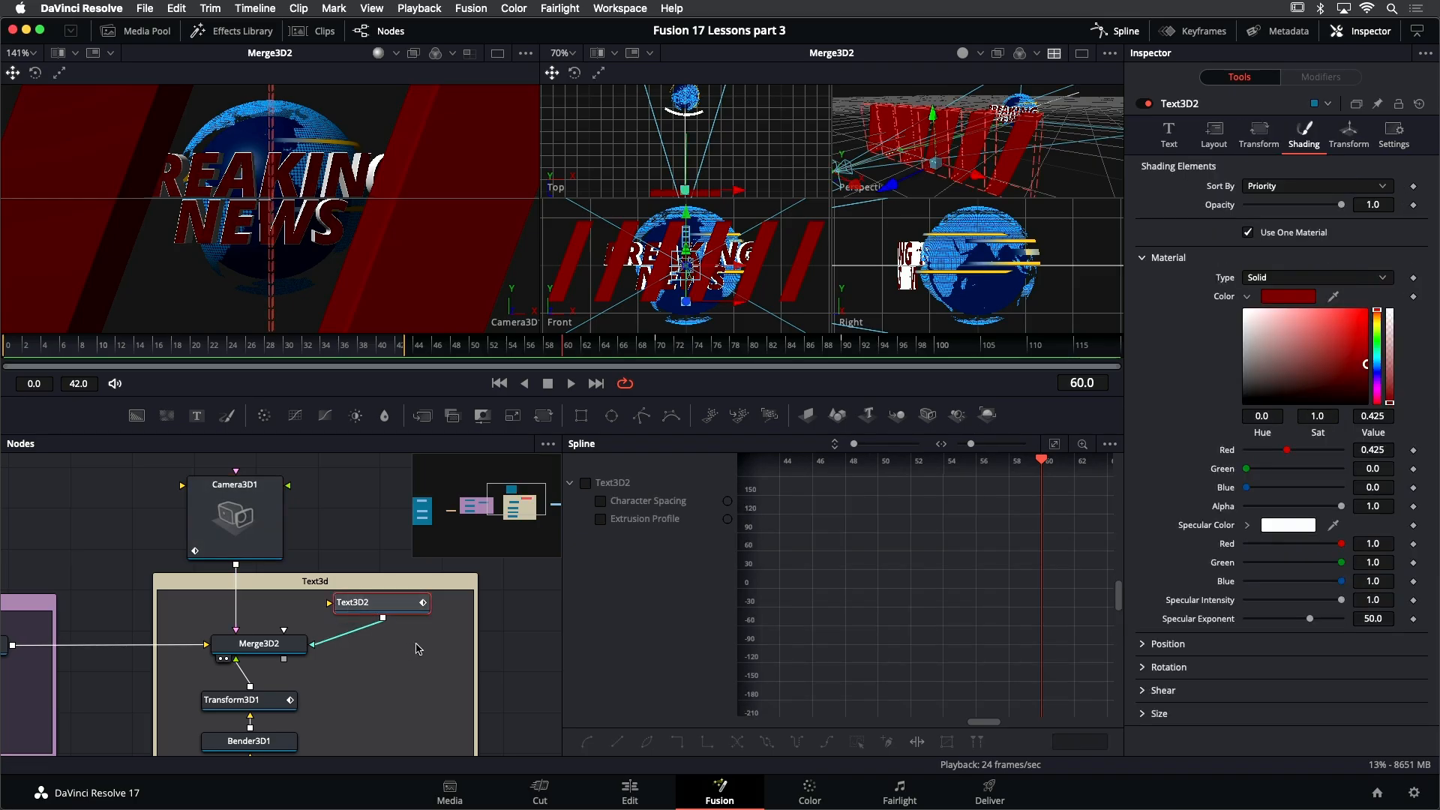
{"action": "key", "text": "F2"}
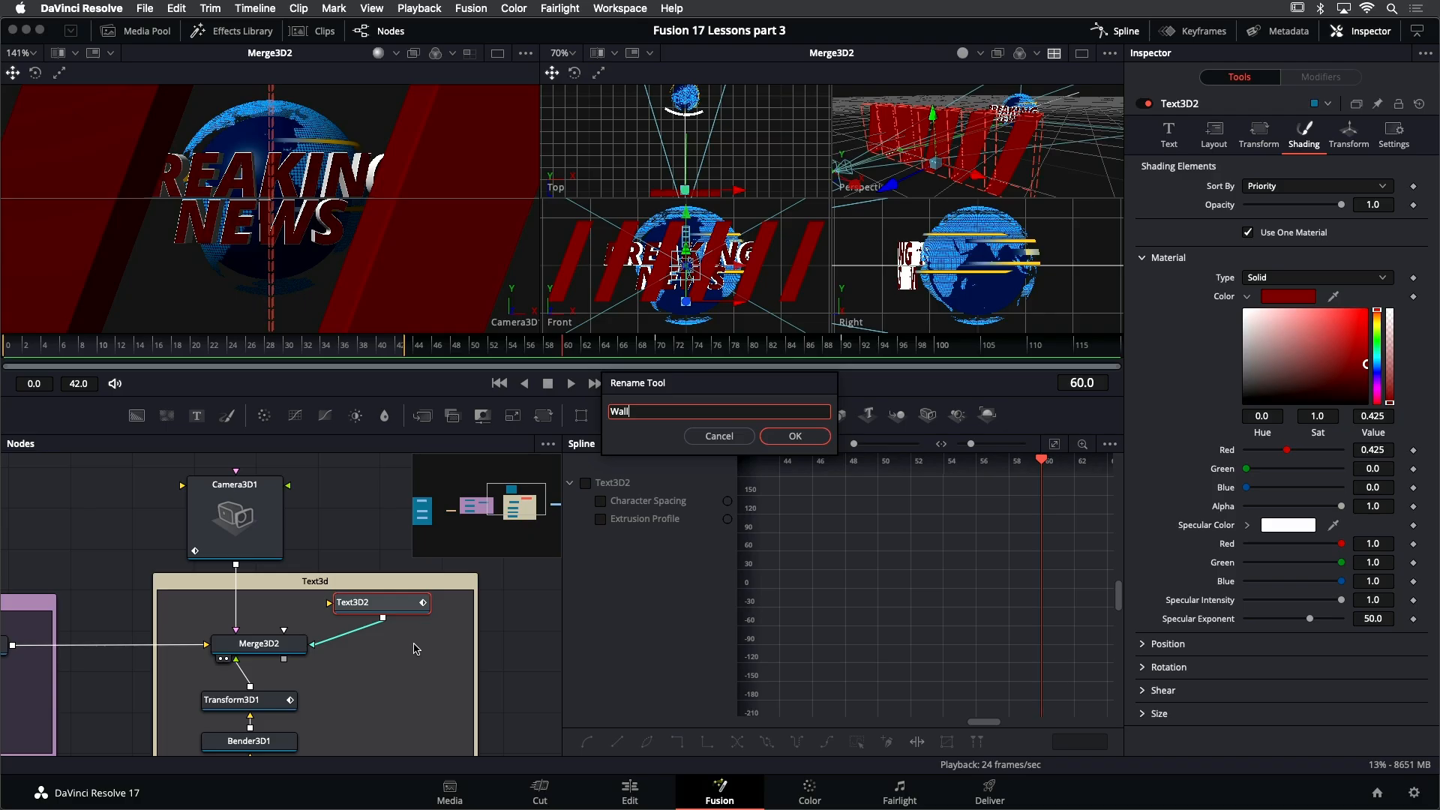
{"action": "key", "text": "Return"}
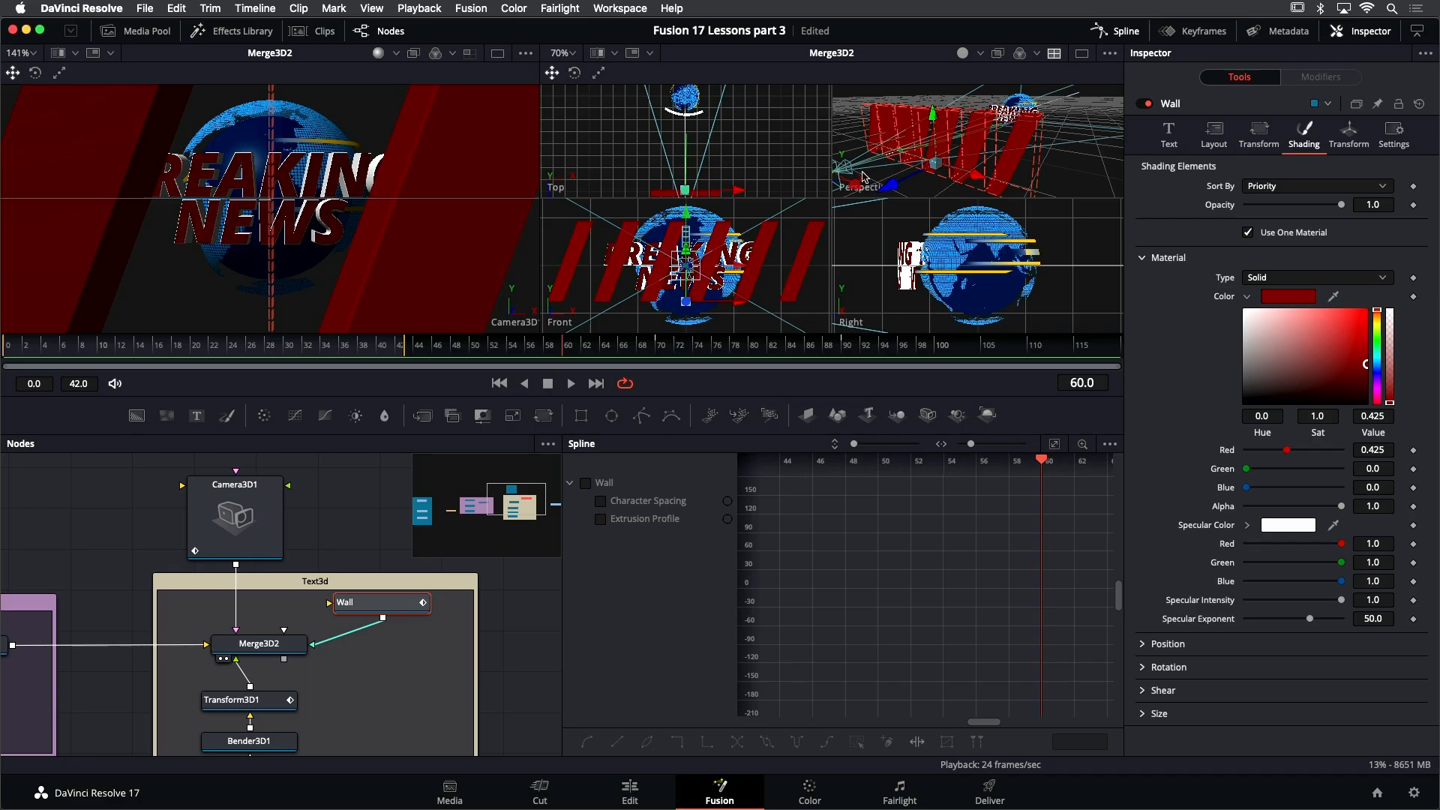
Extend the render range to frame 86 and play the animation to review the closing red wall
{"action": "left_click_drag", "start_coordinate": [892, 186], "coordinate": [872, 199]}
{"action": "left_click_drag", "start_coordinate": [403, 353], "coordinate": [813, 375]}
{"action": "left_click_drag", "start_coordinate": [635, 357], "coordinate": [327, 347]}
{"action": "key", "text": "space"}
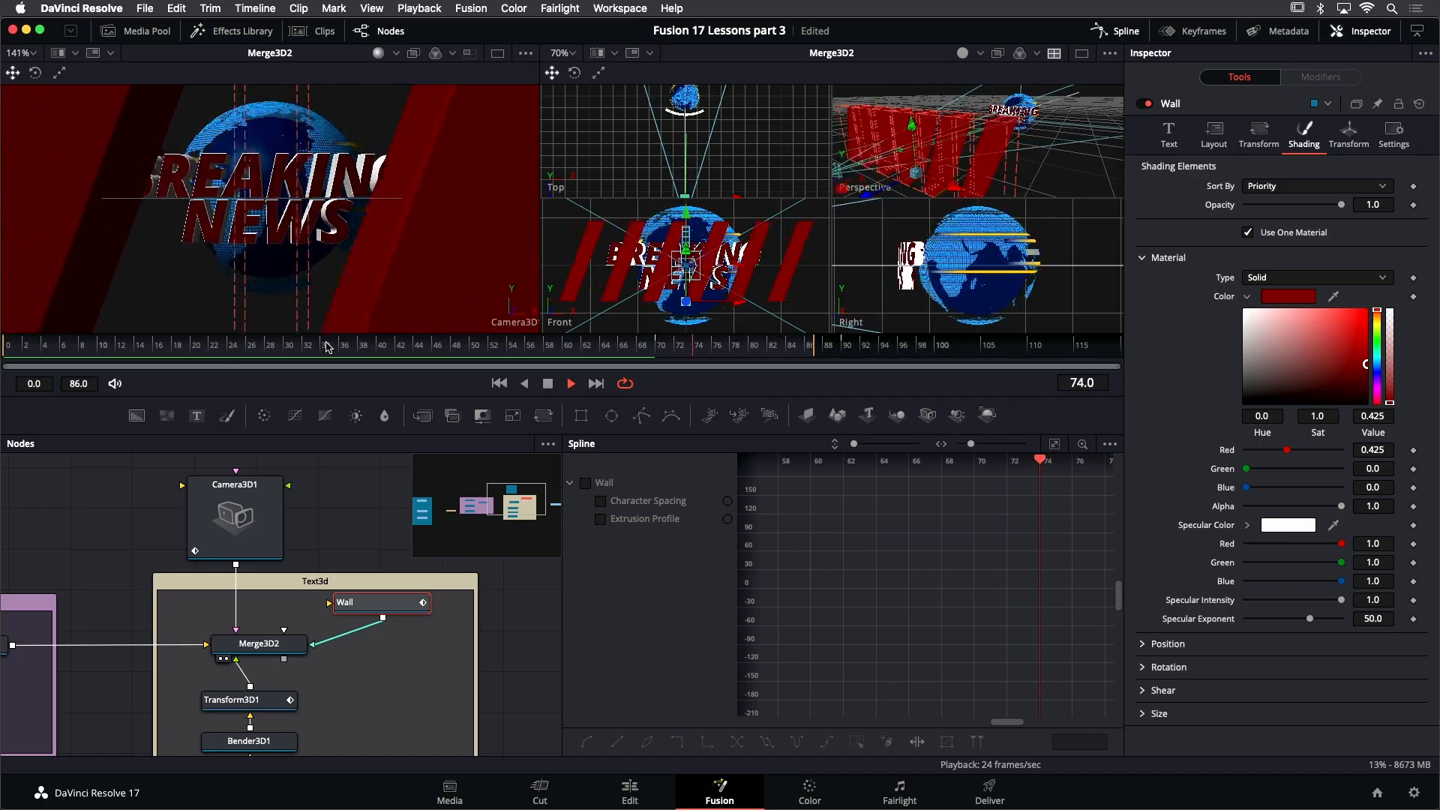
{"action": "left_click", "coordinate": [508, 351]}
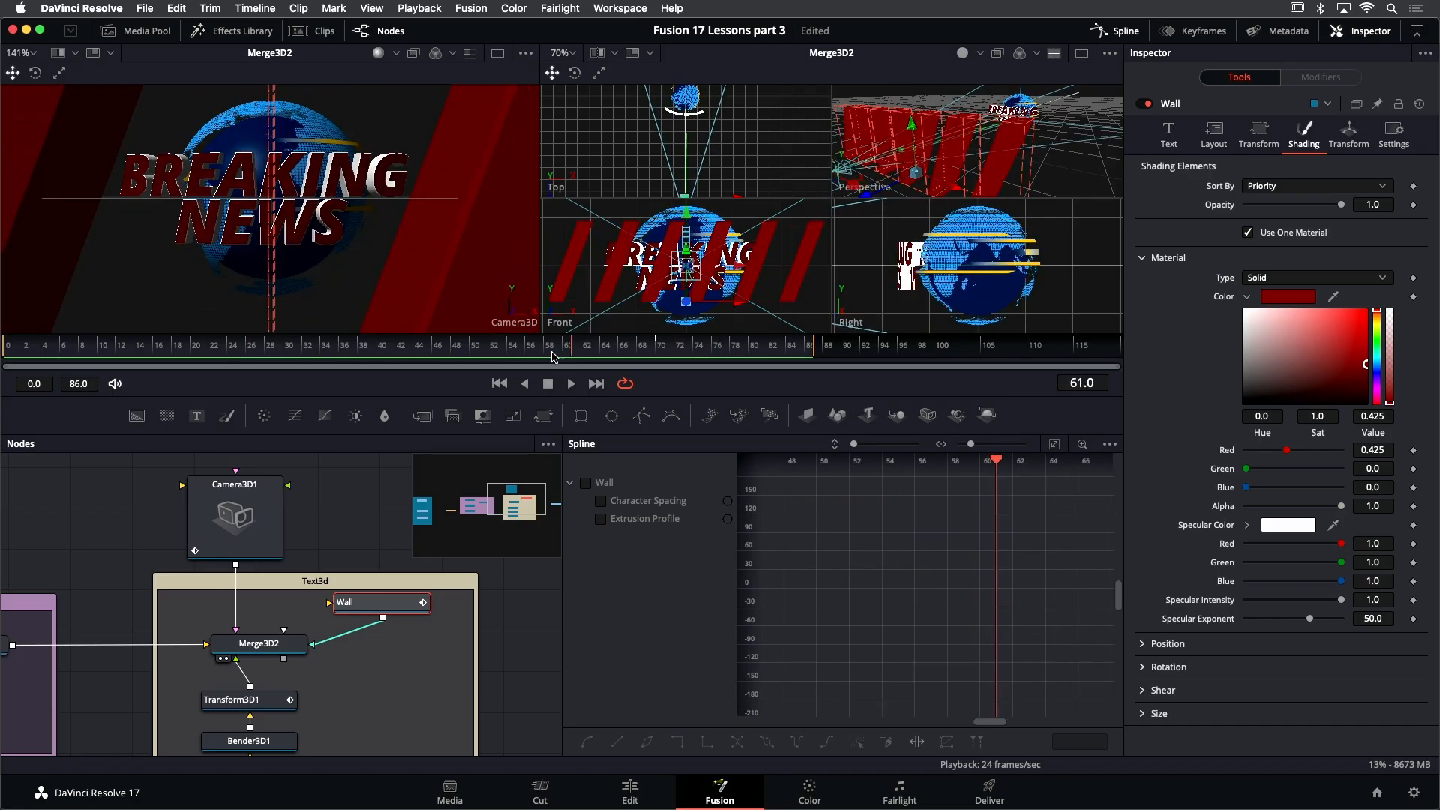
Display Wall's Character Spacing curve fitted, smooth its first keyframe, and reshape the last keyframe's handle so the wall closes with increasing speed
{"action": "left_click_drag", "start_coordinate": [375, 602], "coordinate": [380, 614]}
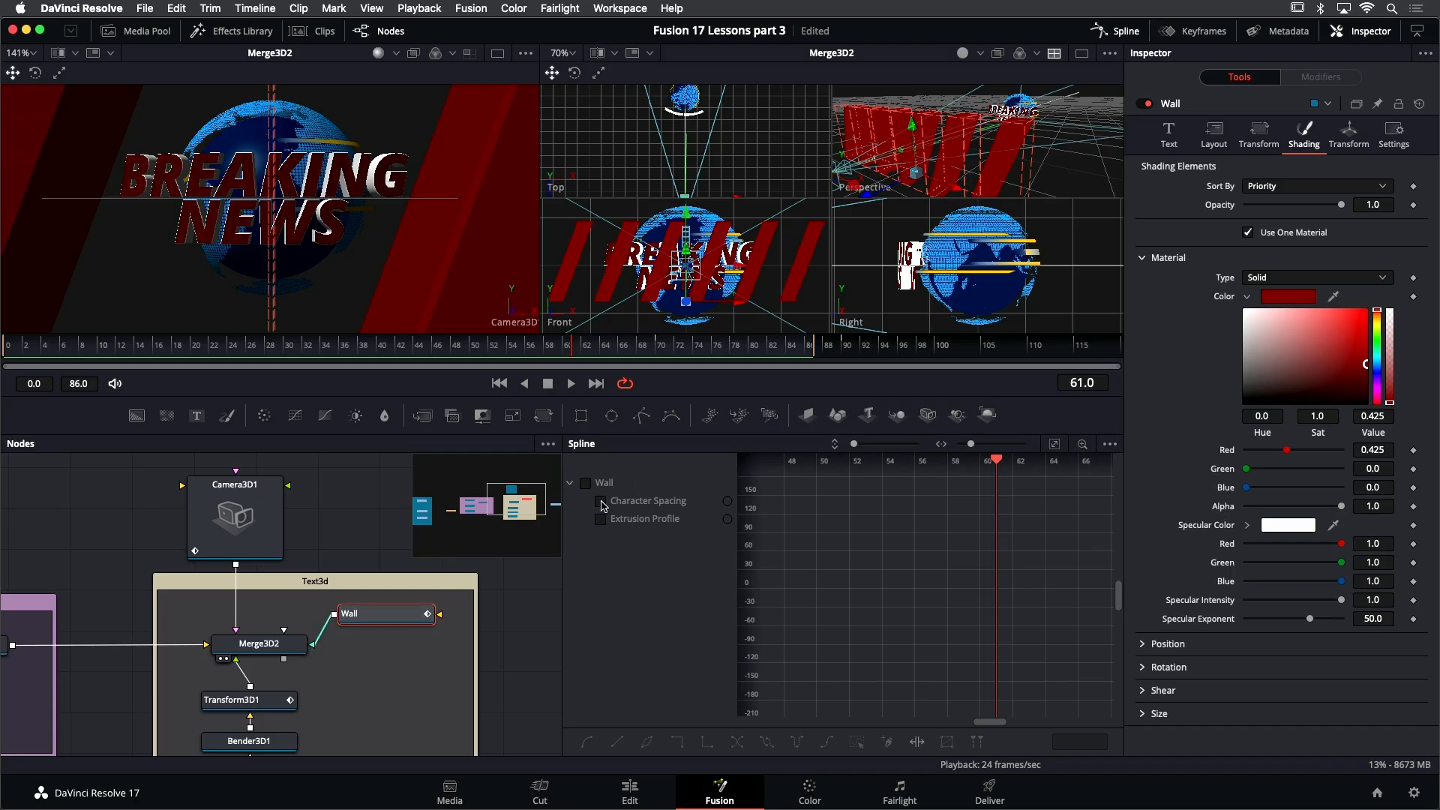
{"action": "left_click", "coordinate": [601, 502]}
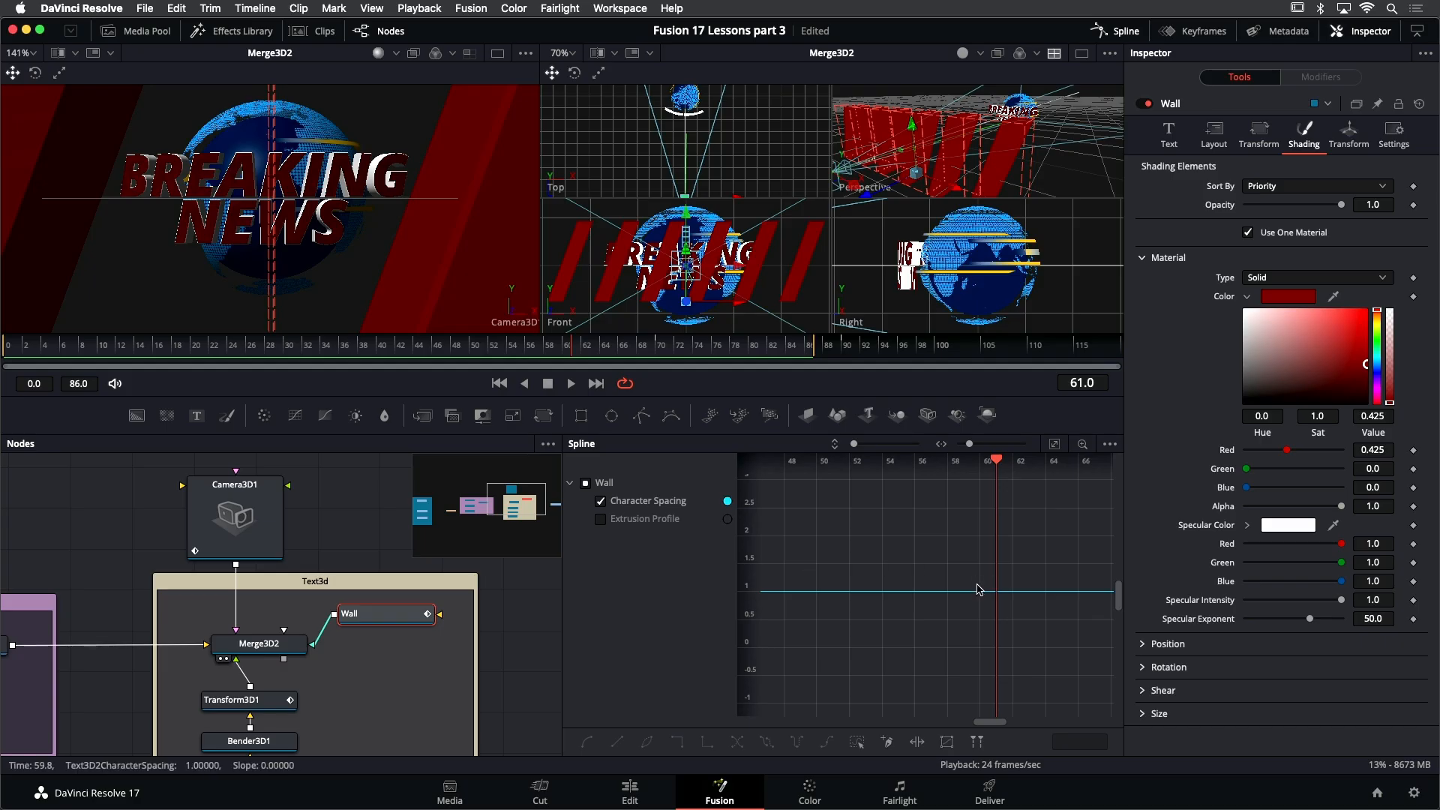
{"action": "key", "text": "ctrl+f"}
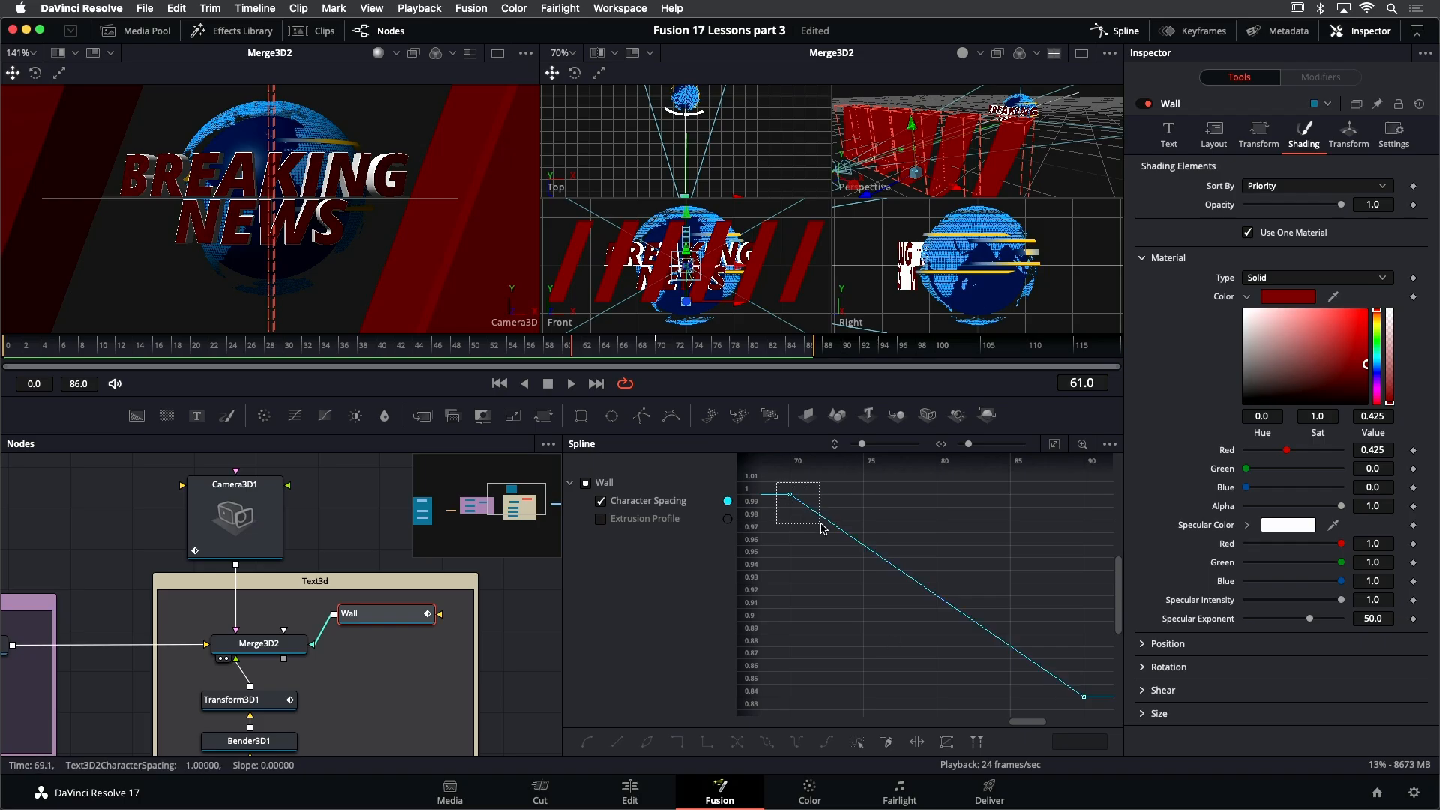
{"action": "key", "text": "shift+s"}
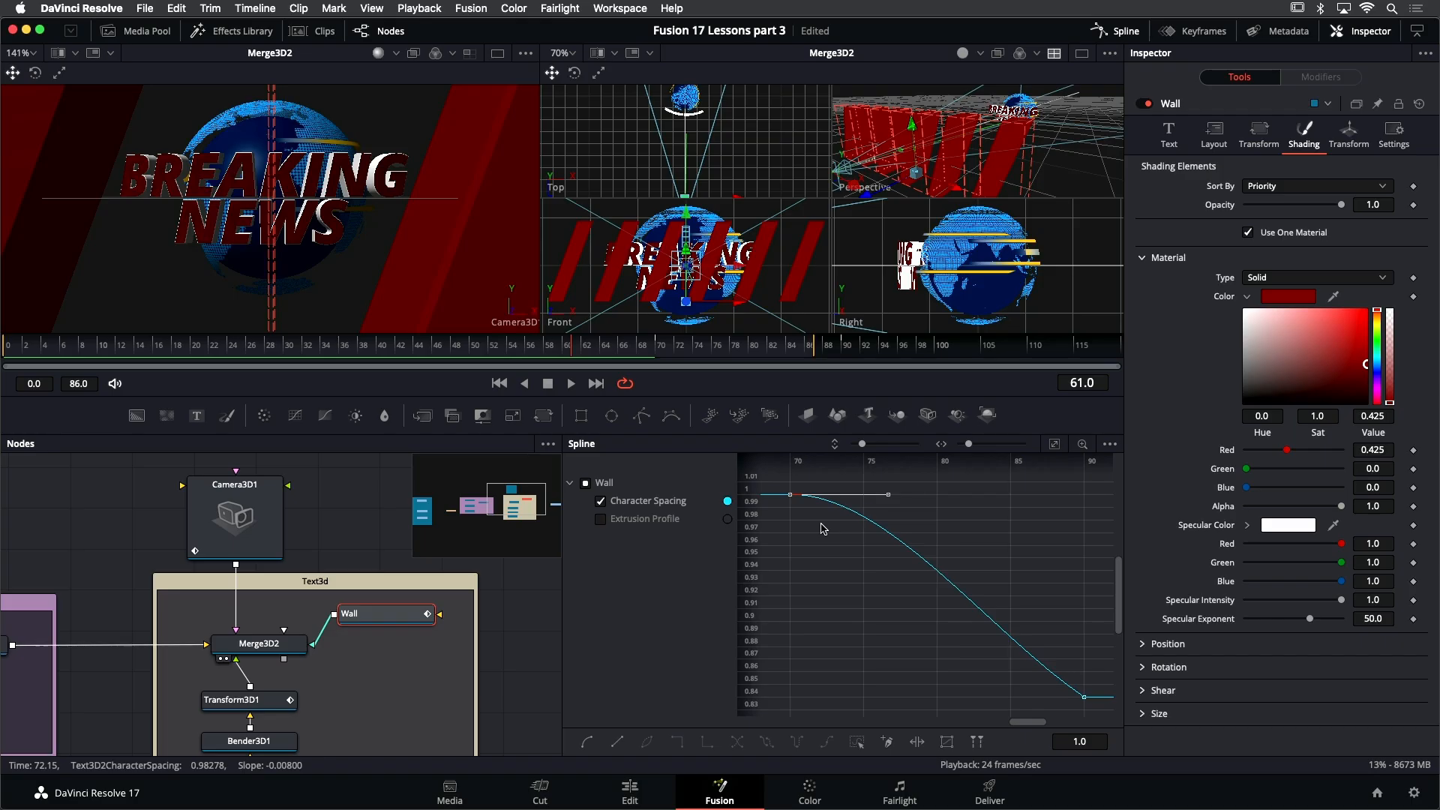
{"action": "left_click", "coordinate": [1083, 696]}
{"action": "left_click_drag", "start_coordinate": [984, 634], "coordinate": [1035, 606]}
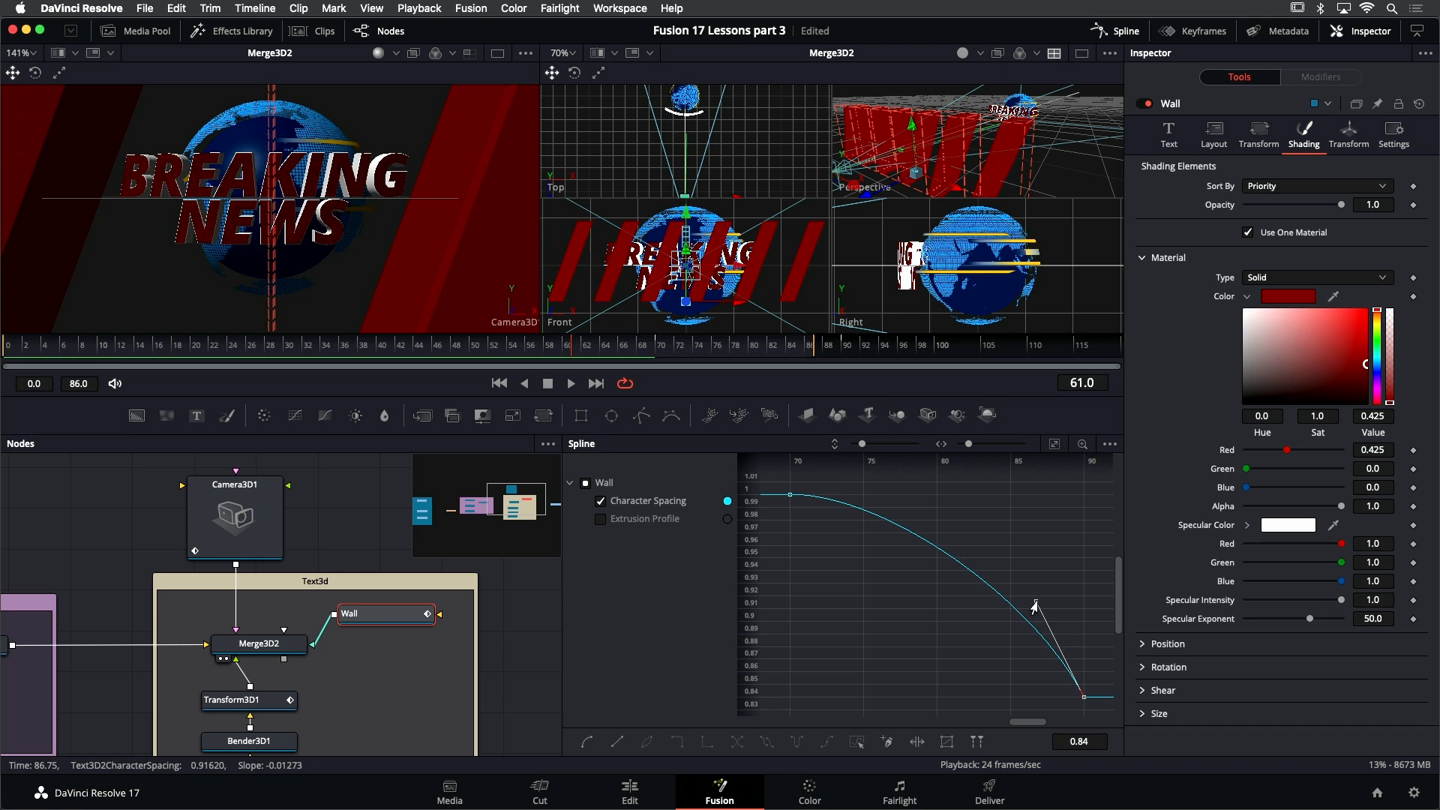
Extend the render range to frame 119 and play the whole animation
{"action": "left_click", "coordinate": [565, 352]}
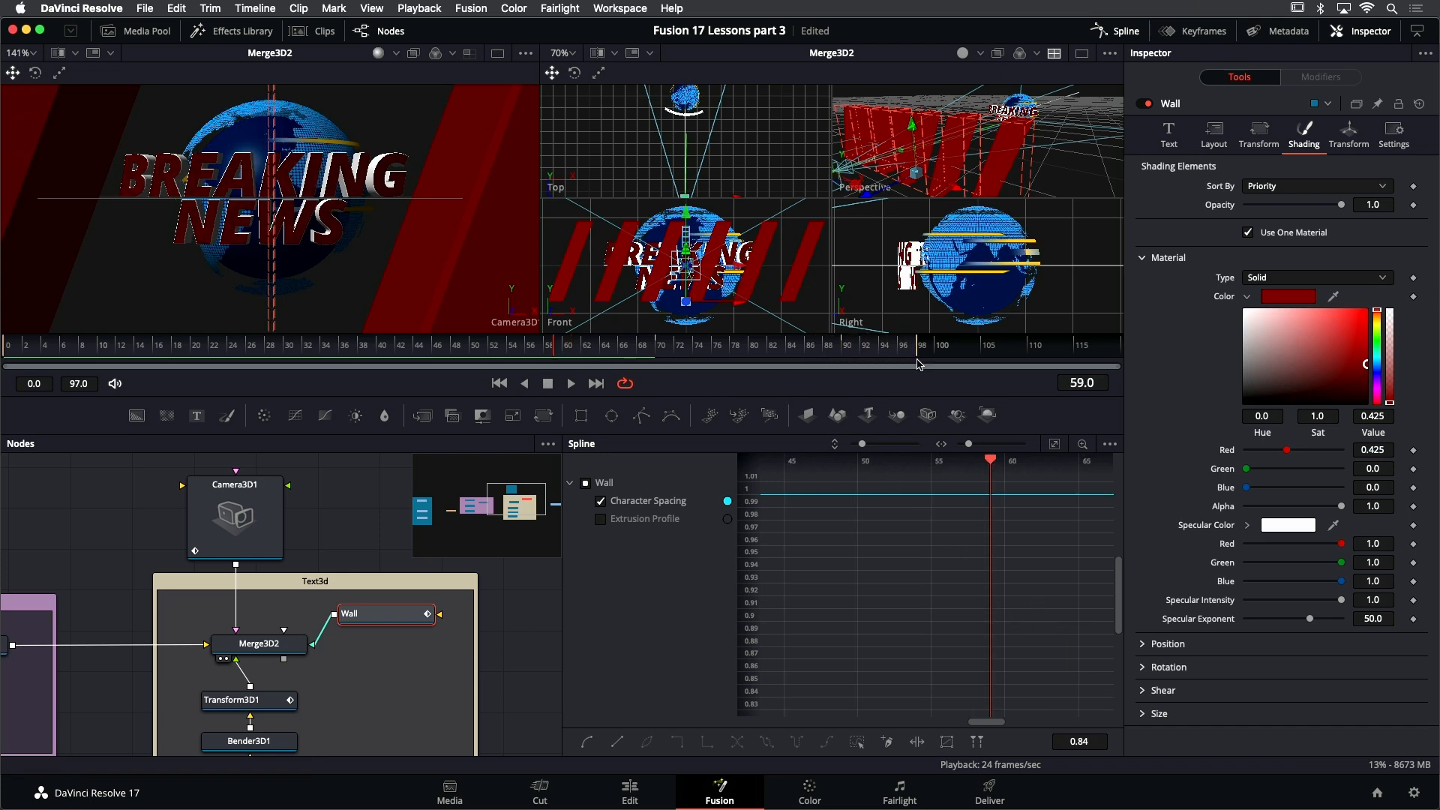
{"action": "key", "text": "space"}
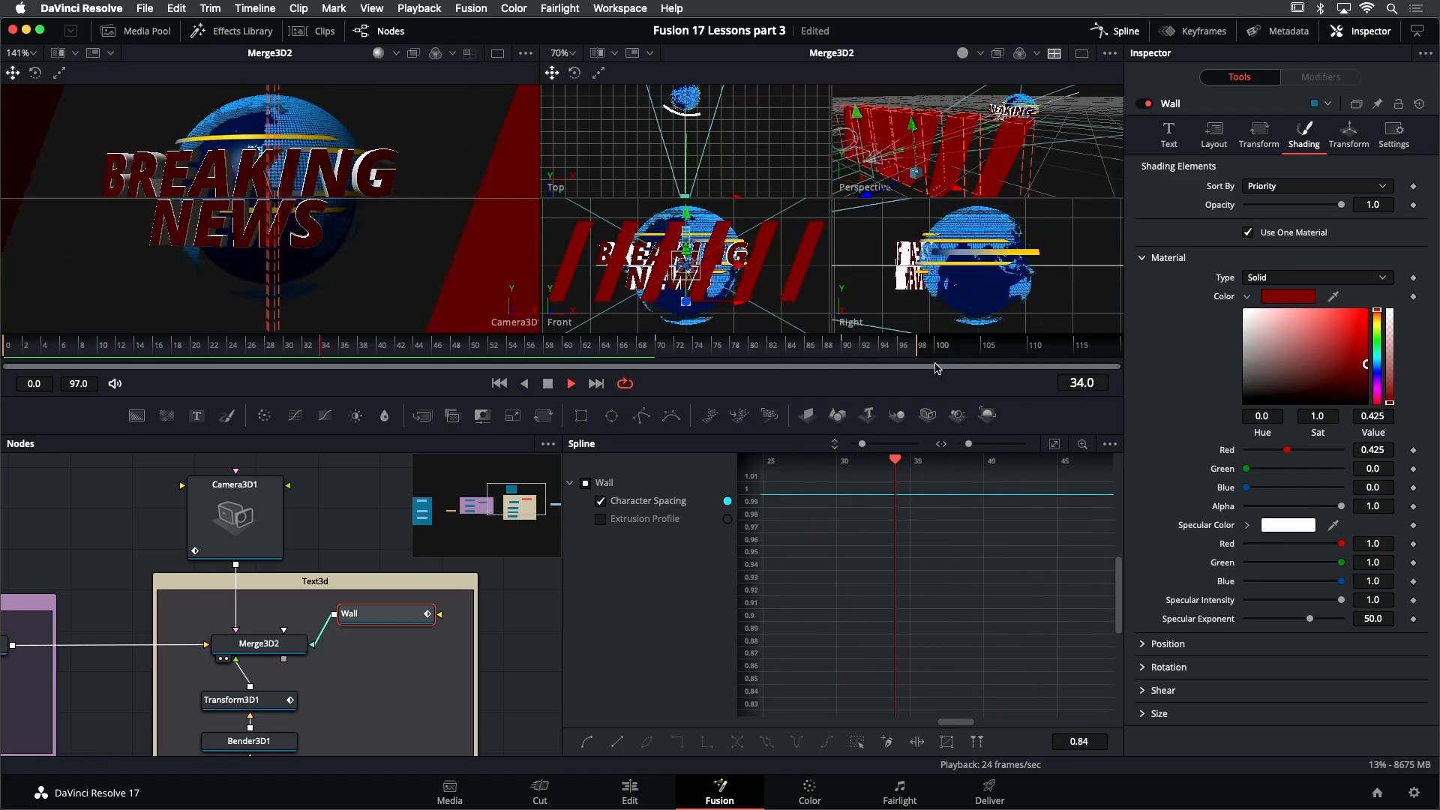
{"action": "mouse_move", "coordinate": [917, 351]}
{"action": "left_mouse_down"}
{"action": "mouse_move", "coordinate": [1050, 354]}
{"action": "mouse_move", "coordinate": [1104, 373]}
{"action": "left_mouse_up"}
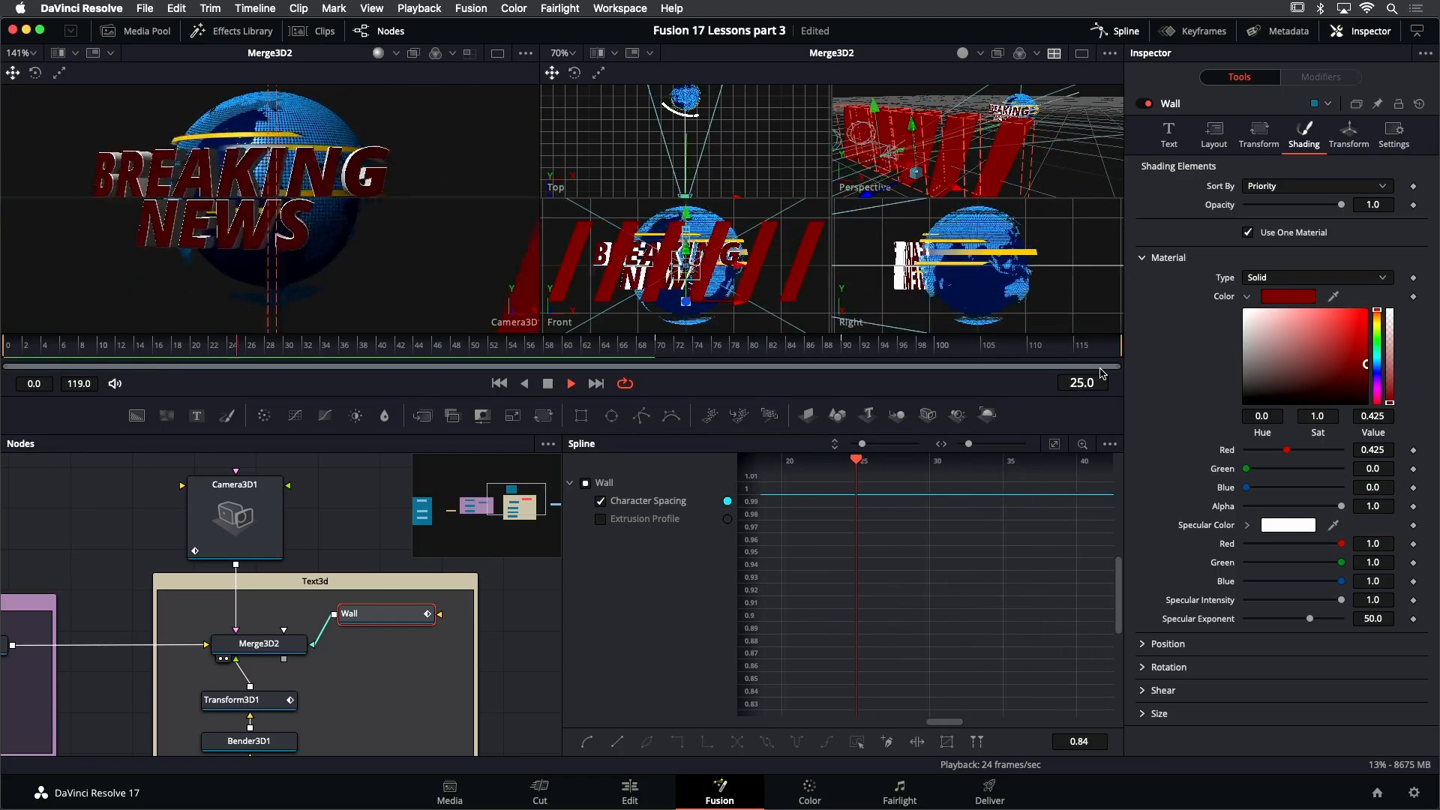
Move both Character Spacing keyframes of Wall 10 frames earlier using a T Offset of -10, and play the result
{"action": "left_click", "coordinate": [1055, 445]}
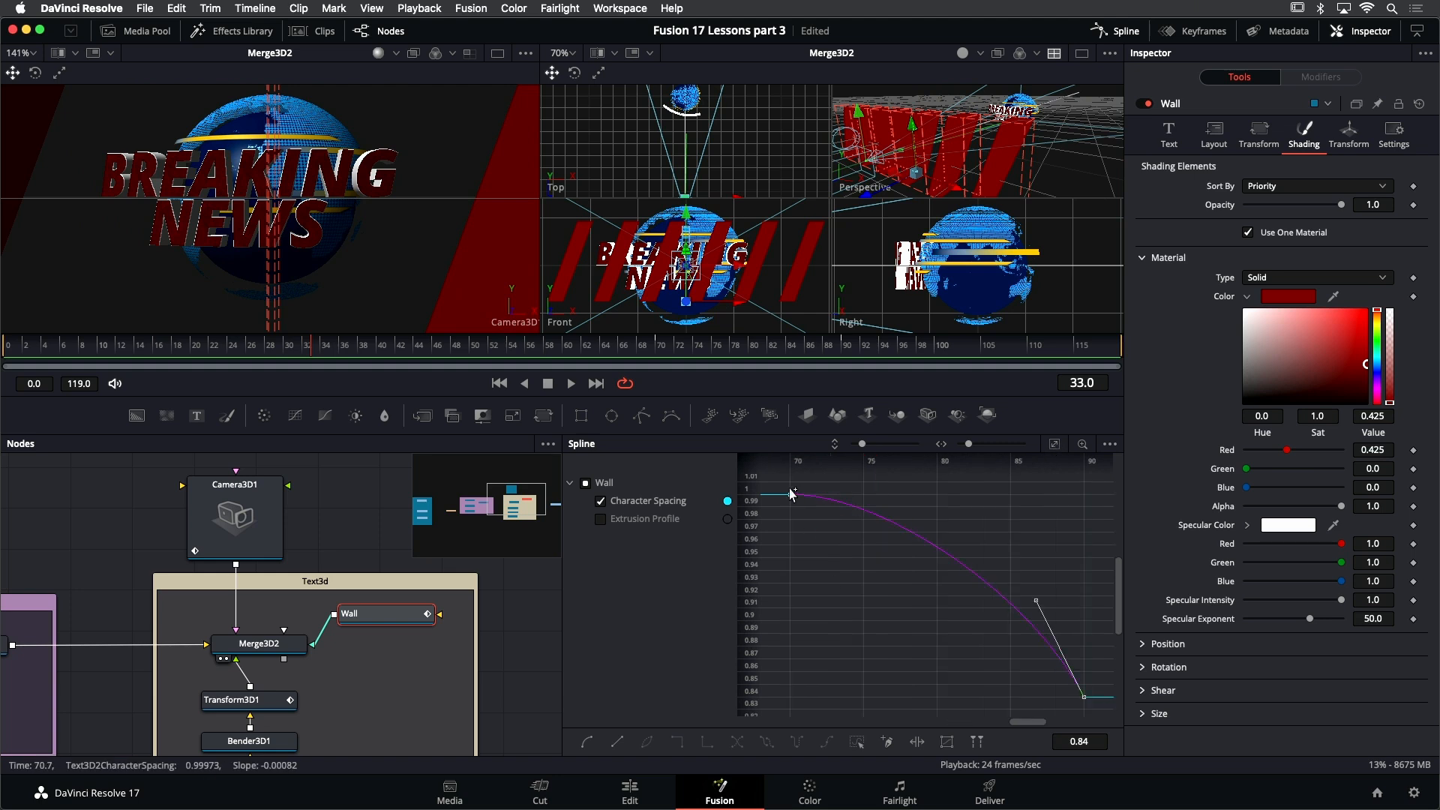
{"action": "left_click_drag", "start_coordinate": [778, 483], "coordinate": [1099, 714]}
{"action": "left_click_drag", "start_coordinate": [563, 572], "coordinate": [364, 564]}
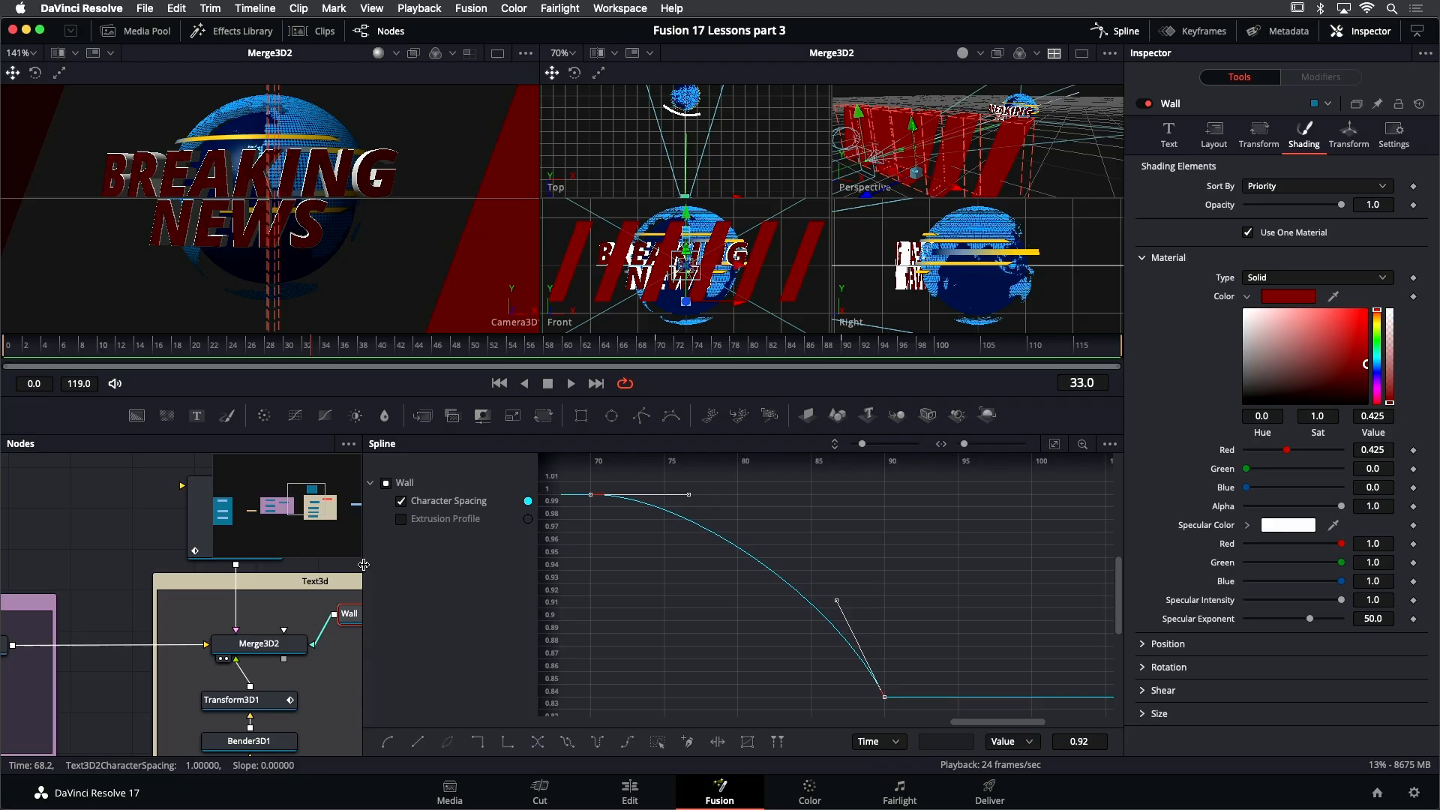
{"action": "left_click", "coordinate": [898, 743]}
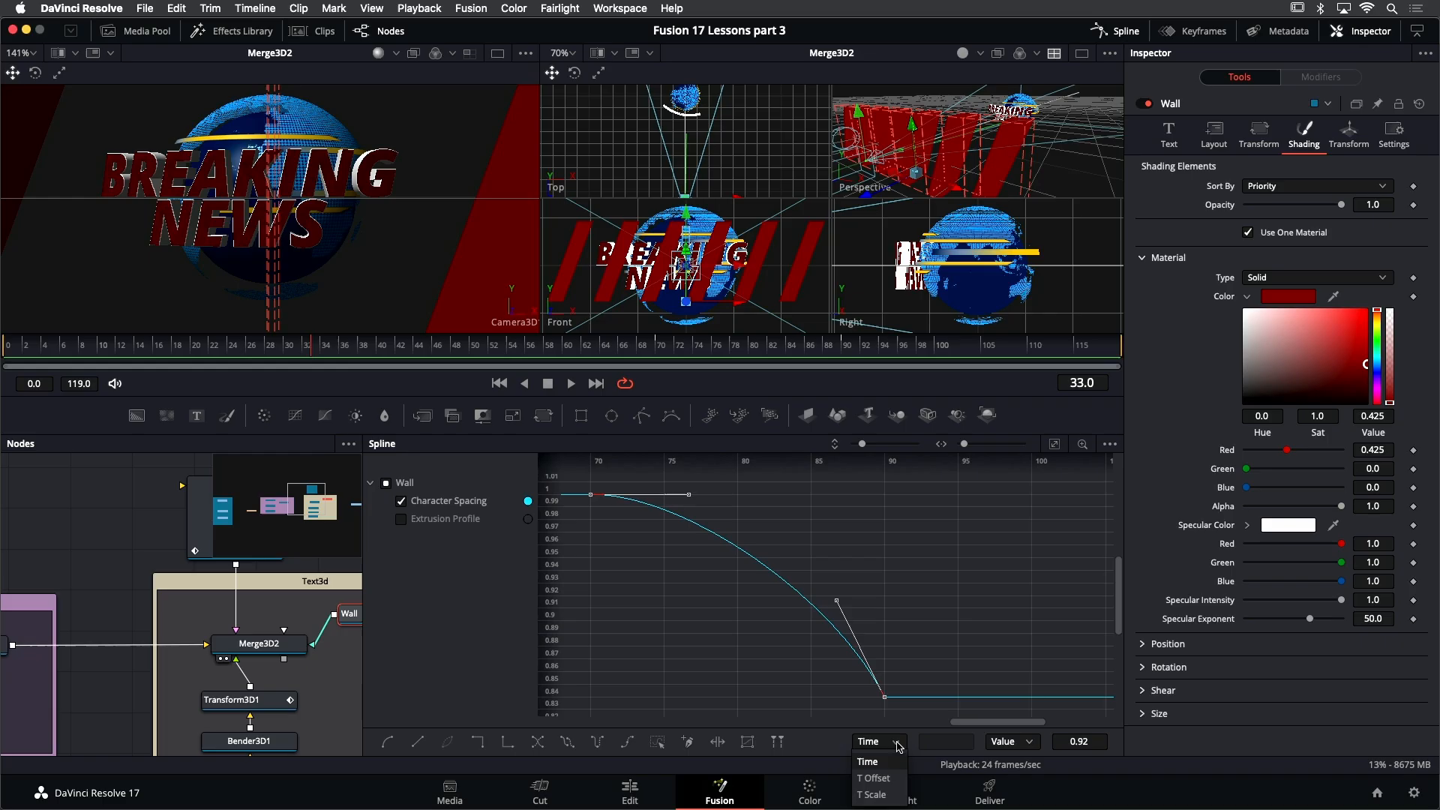
{"action": "left_click", "coordinate": [876, 779]}
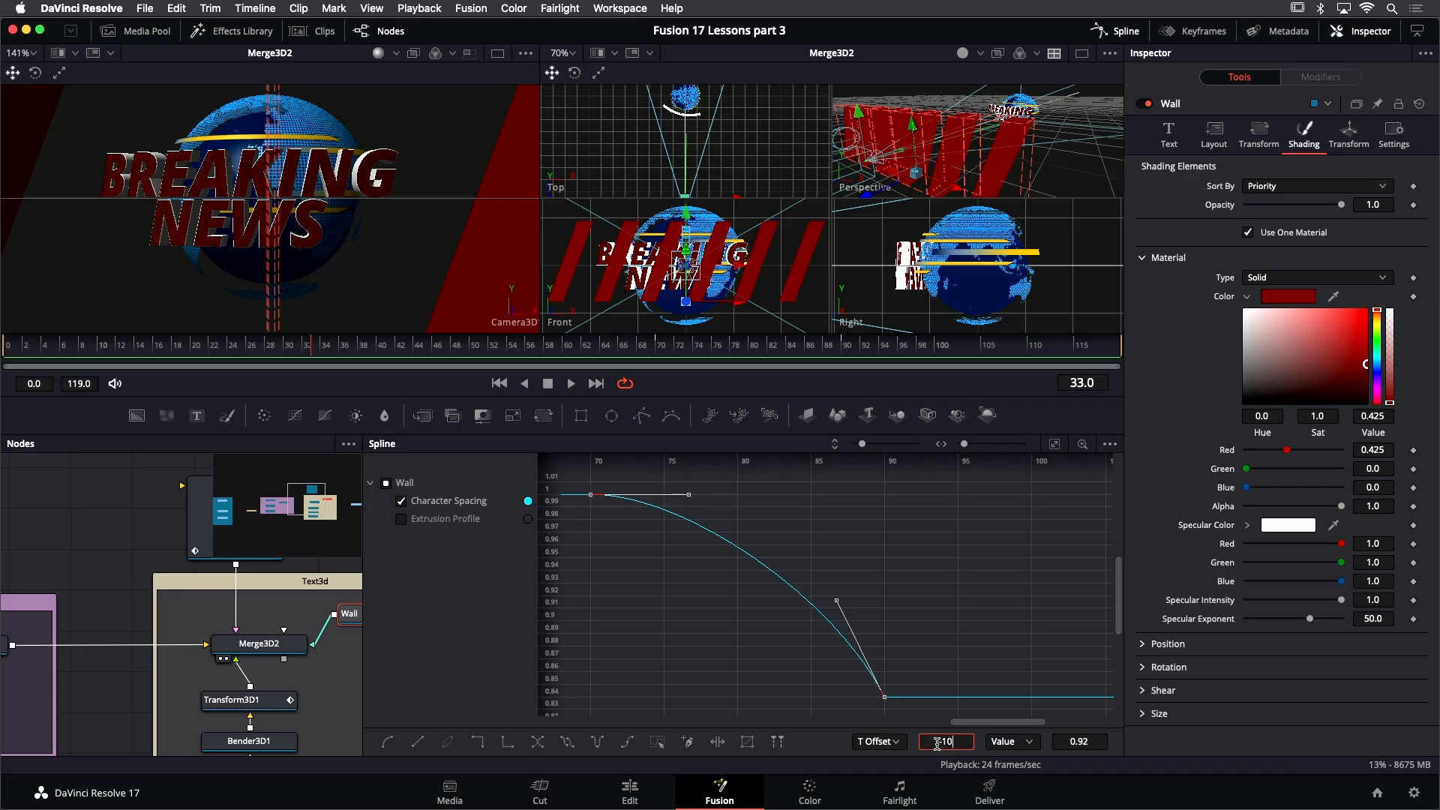
{"action": "key", "text": "Return"}
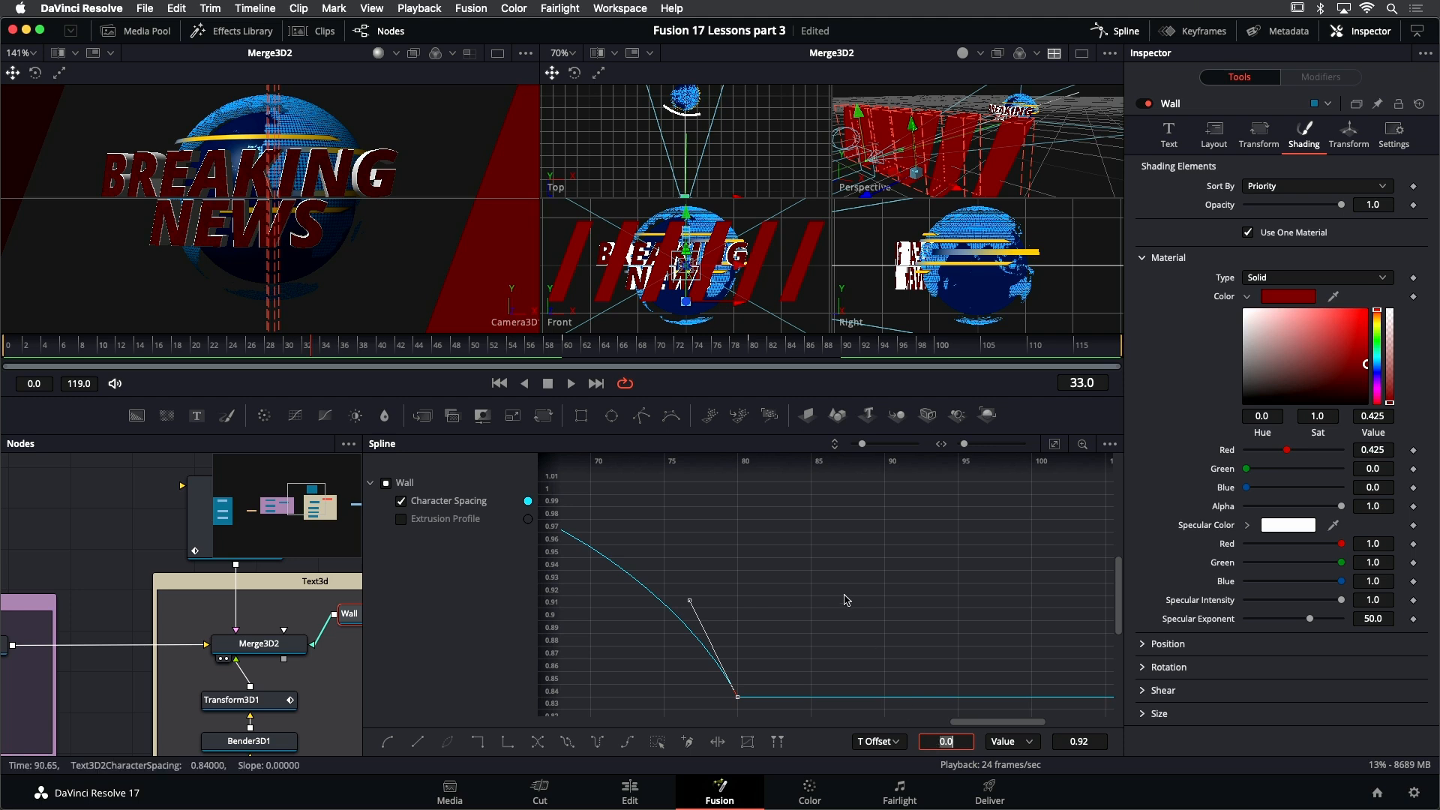
{"action": "left_click", "coordinate": [403, 347]}
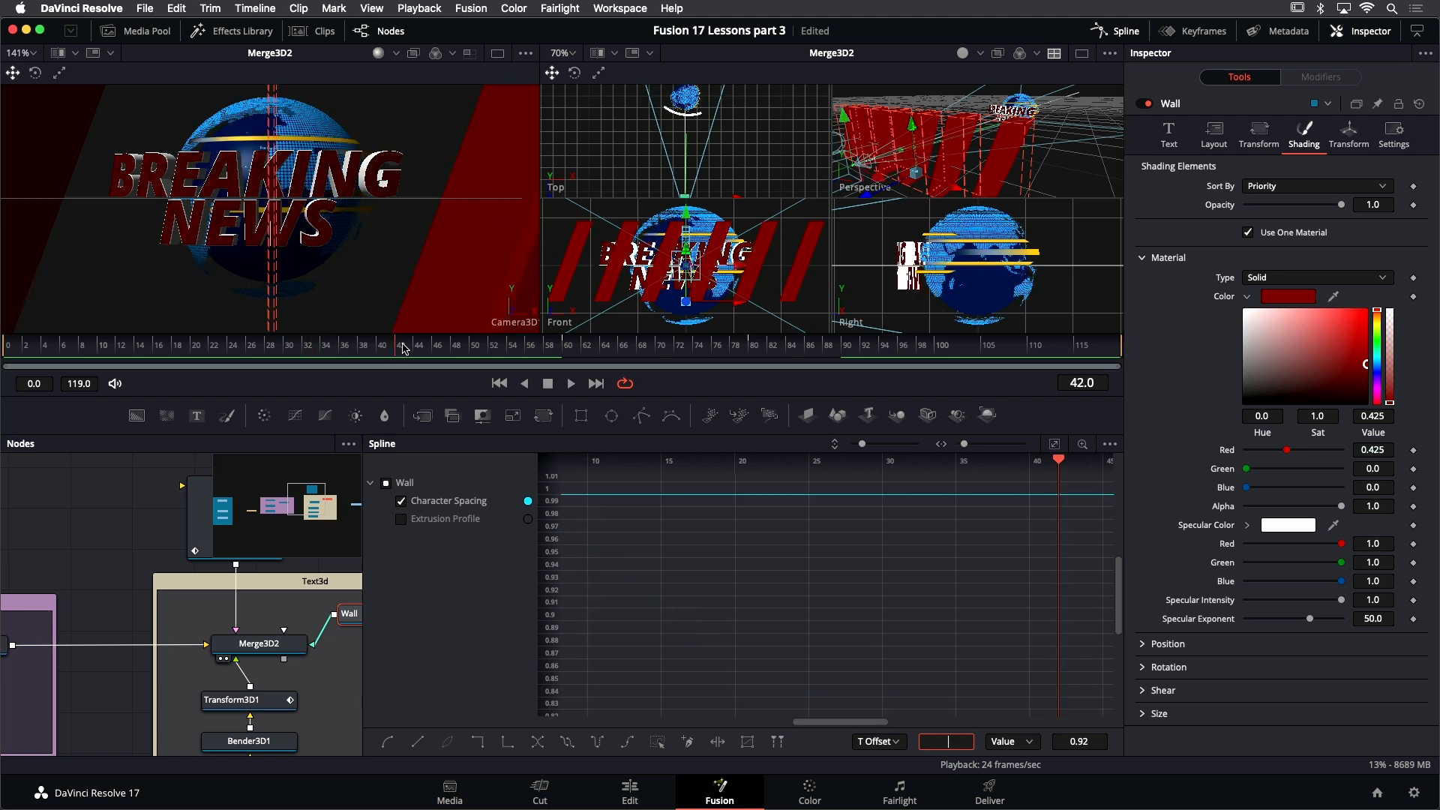
{"action": "key", "text": "space"}
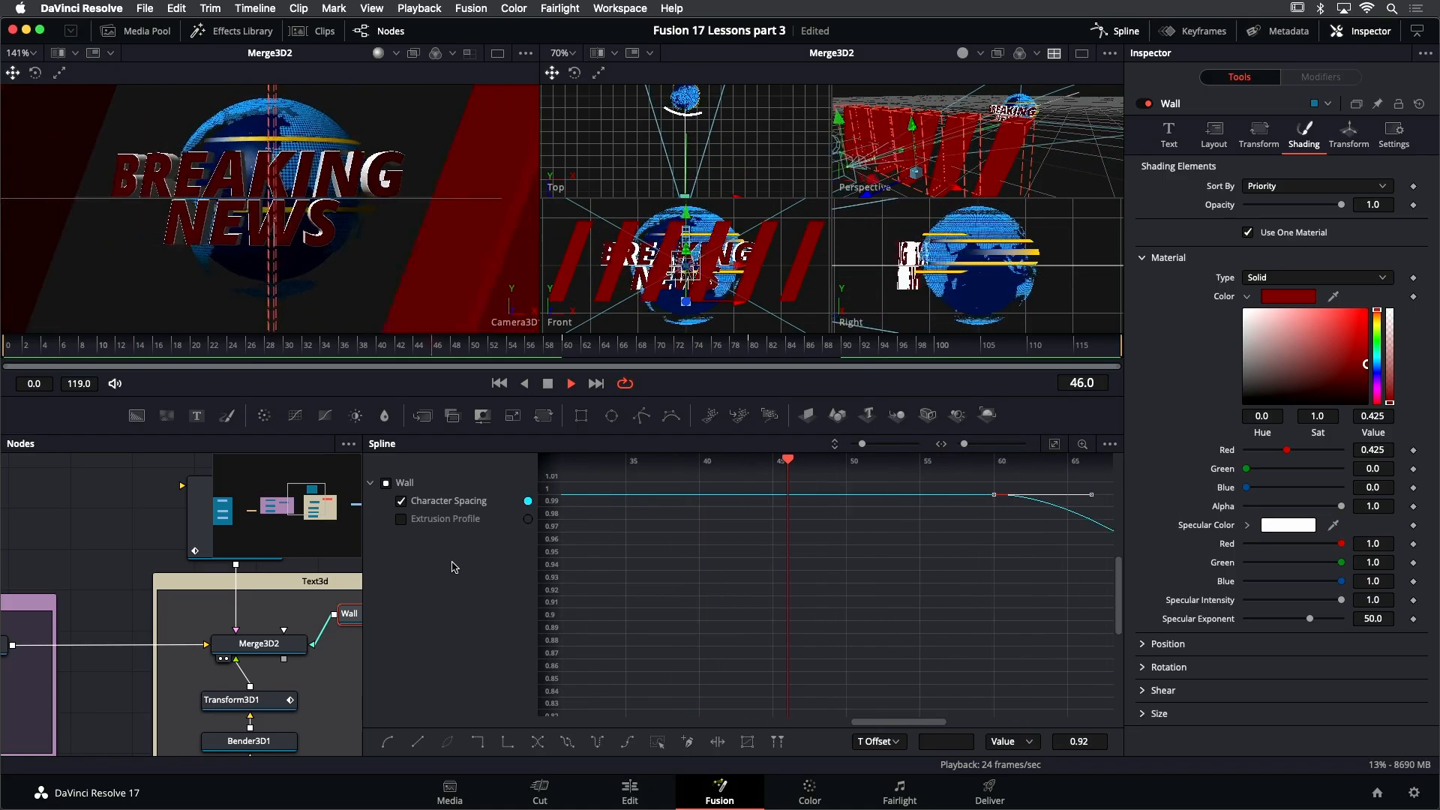
{"action": "key", "text": "space"}
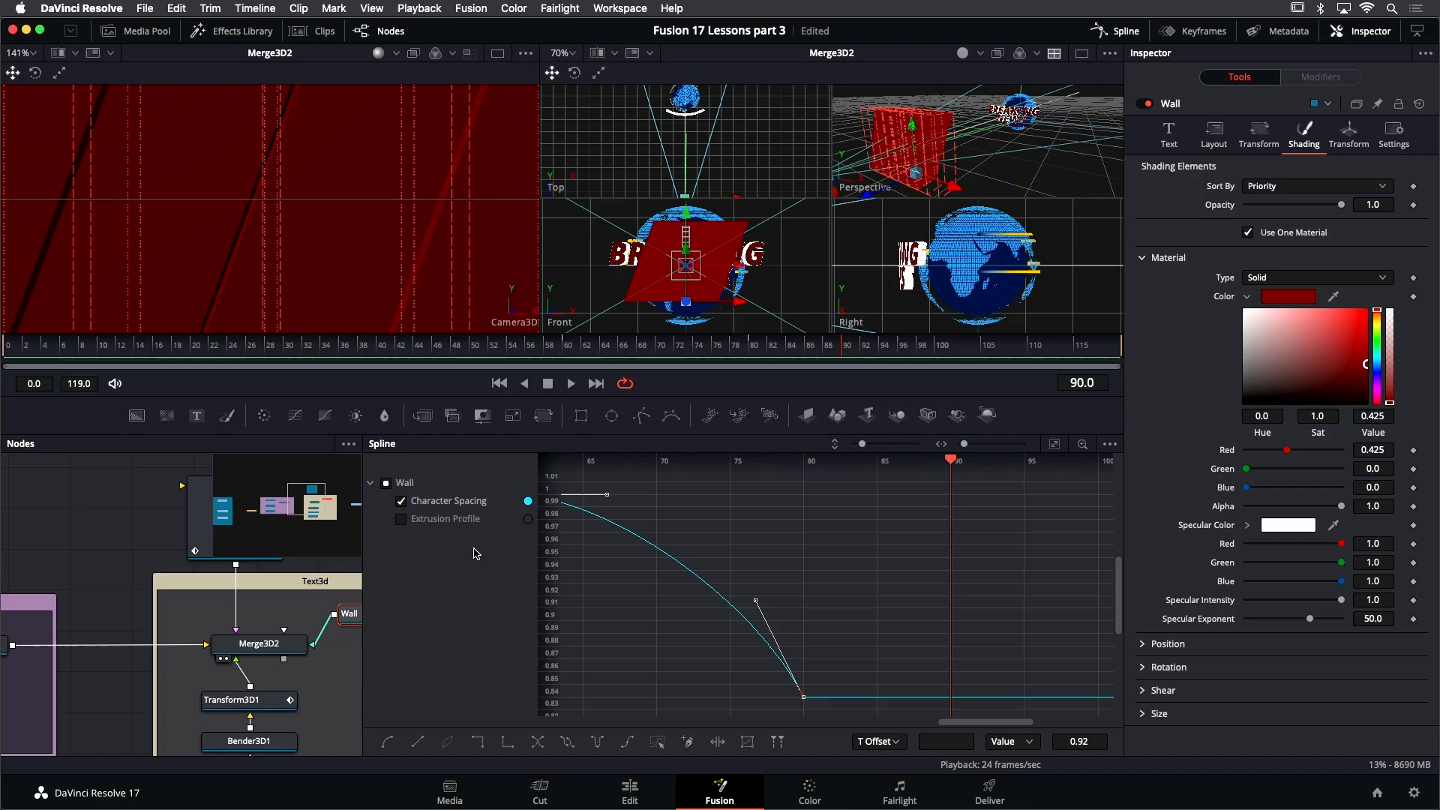
Use T Offset to move both Character Spacing keyframes another 5 frames earlier and play the result
{"action": "scroll", "coordinate": [636, 545], "scroll_direction": "left", "scroll_amount": 5}
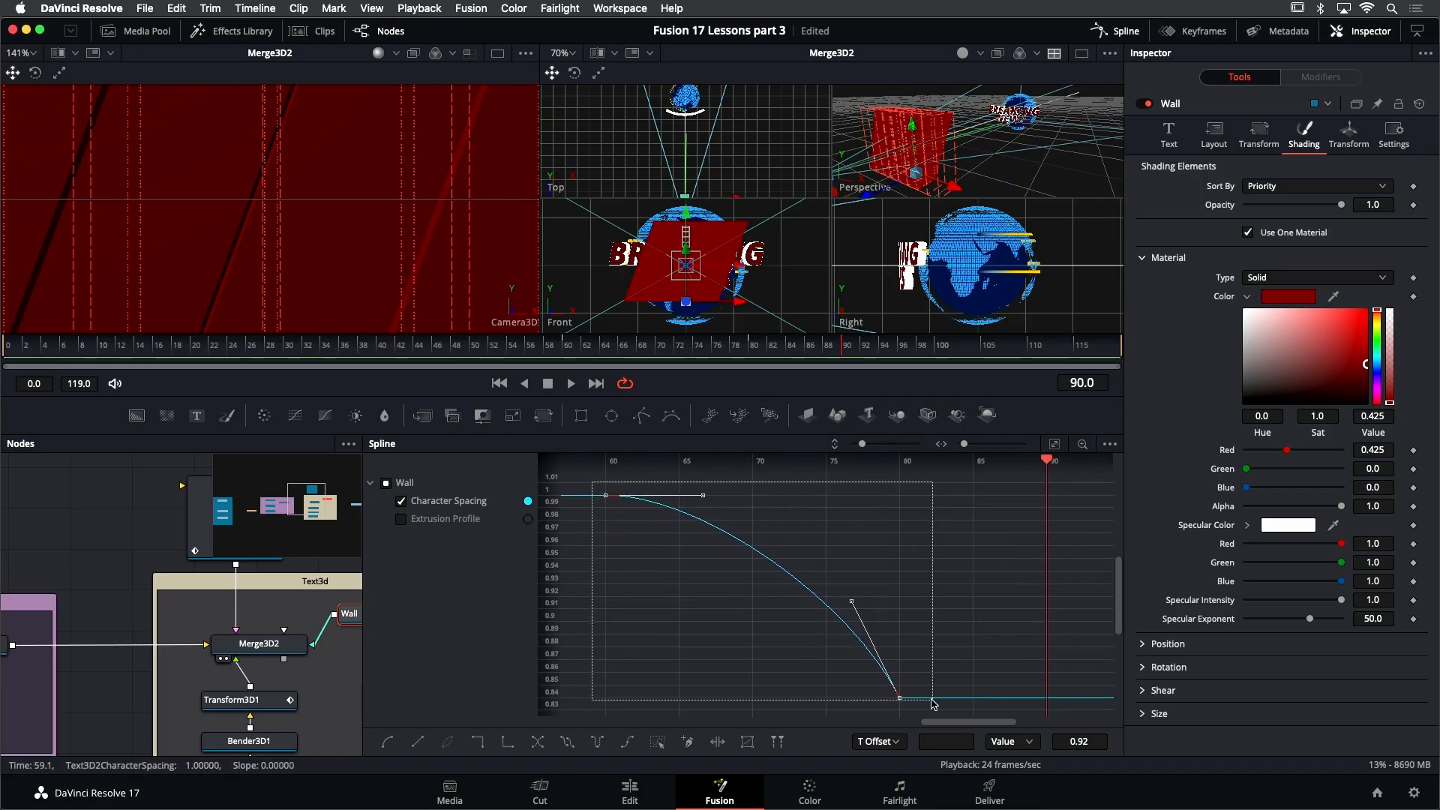
{"action": "left_click", "coordinate": [896, 741]}
{"action": "left_click", "coordinate": [874, 783]}
{"action": "left_click", "coordinate": [934, 743]}
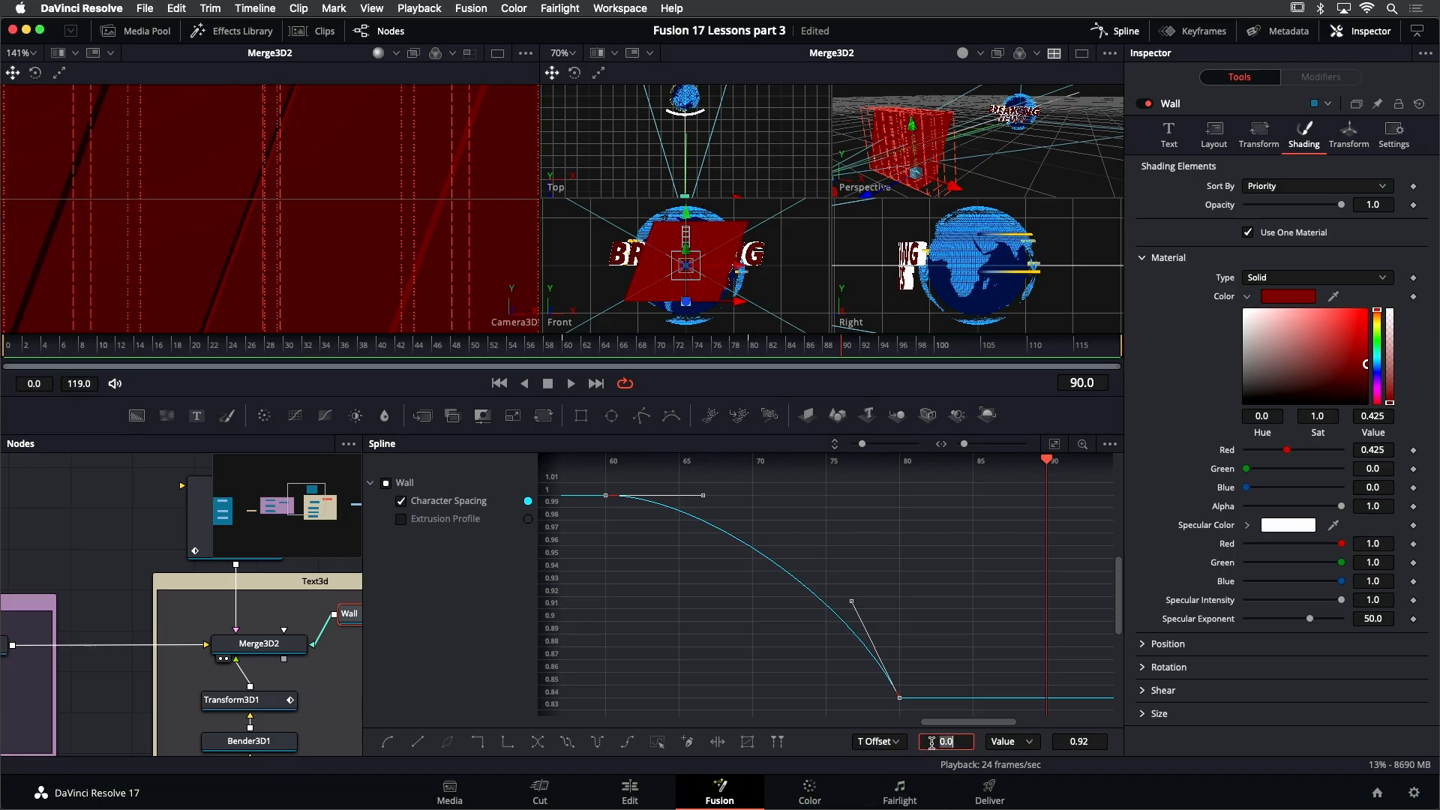
{"action": "key", "text": "Return"}
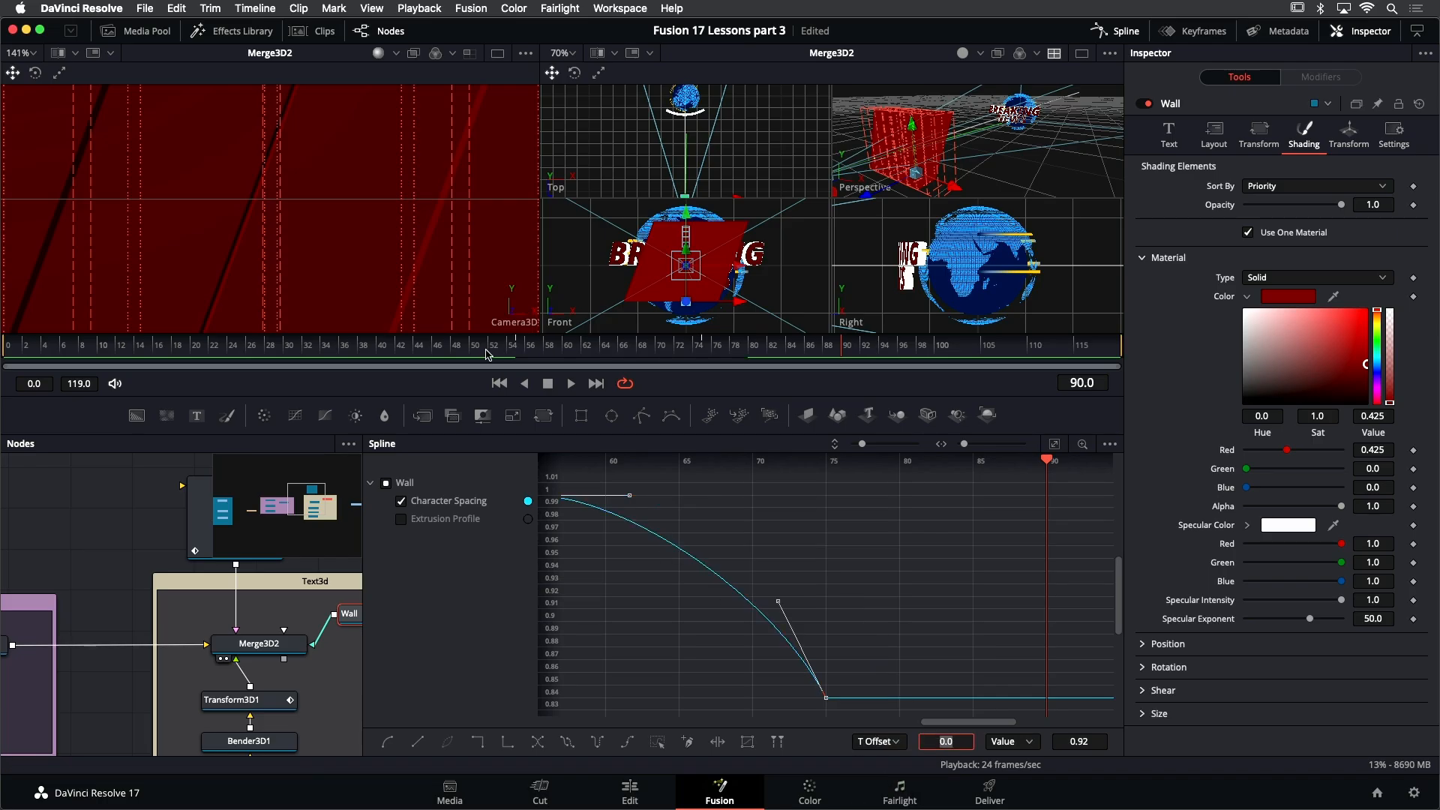
{"action": "key", "text": "space"}
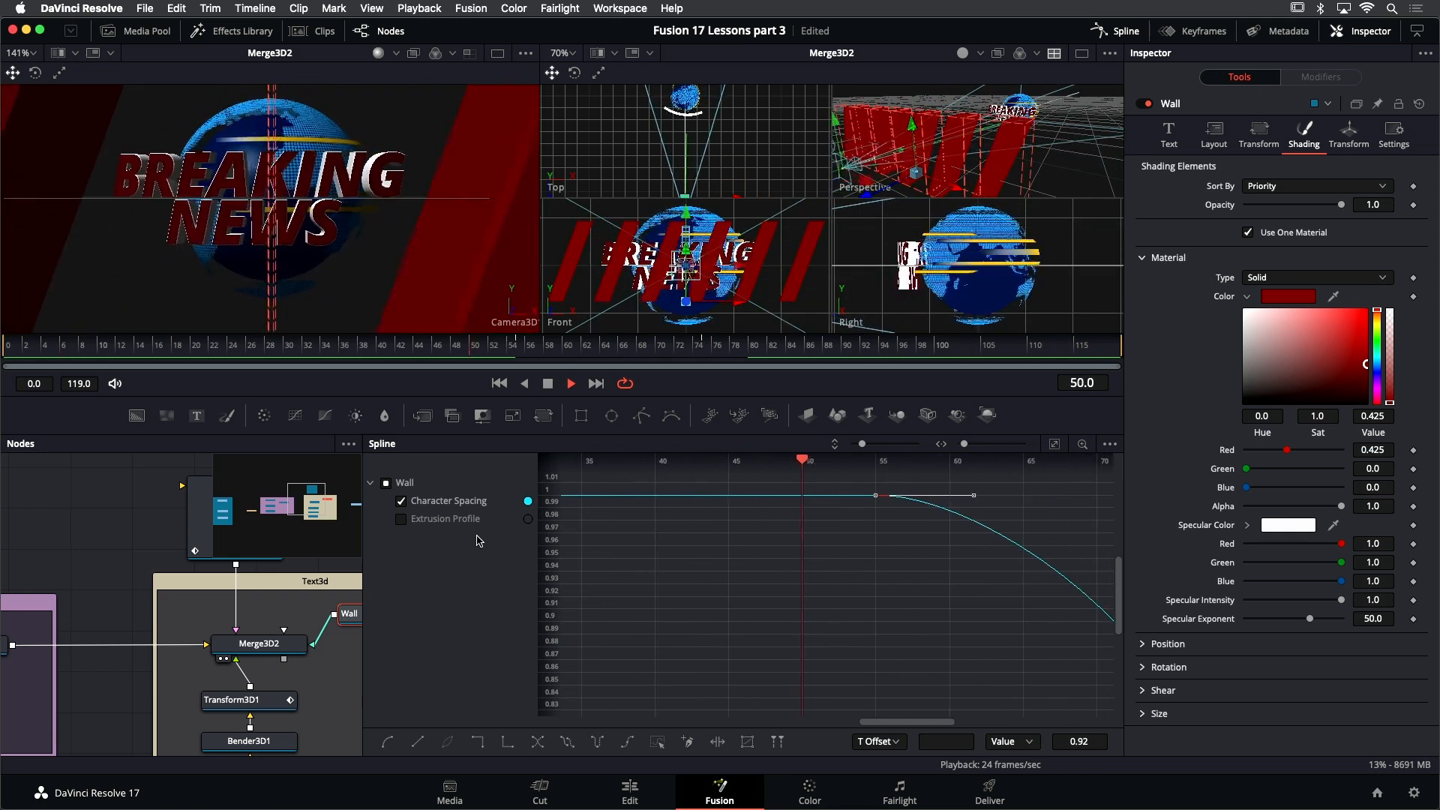
{"action": "key", "text": "space"}
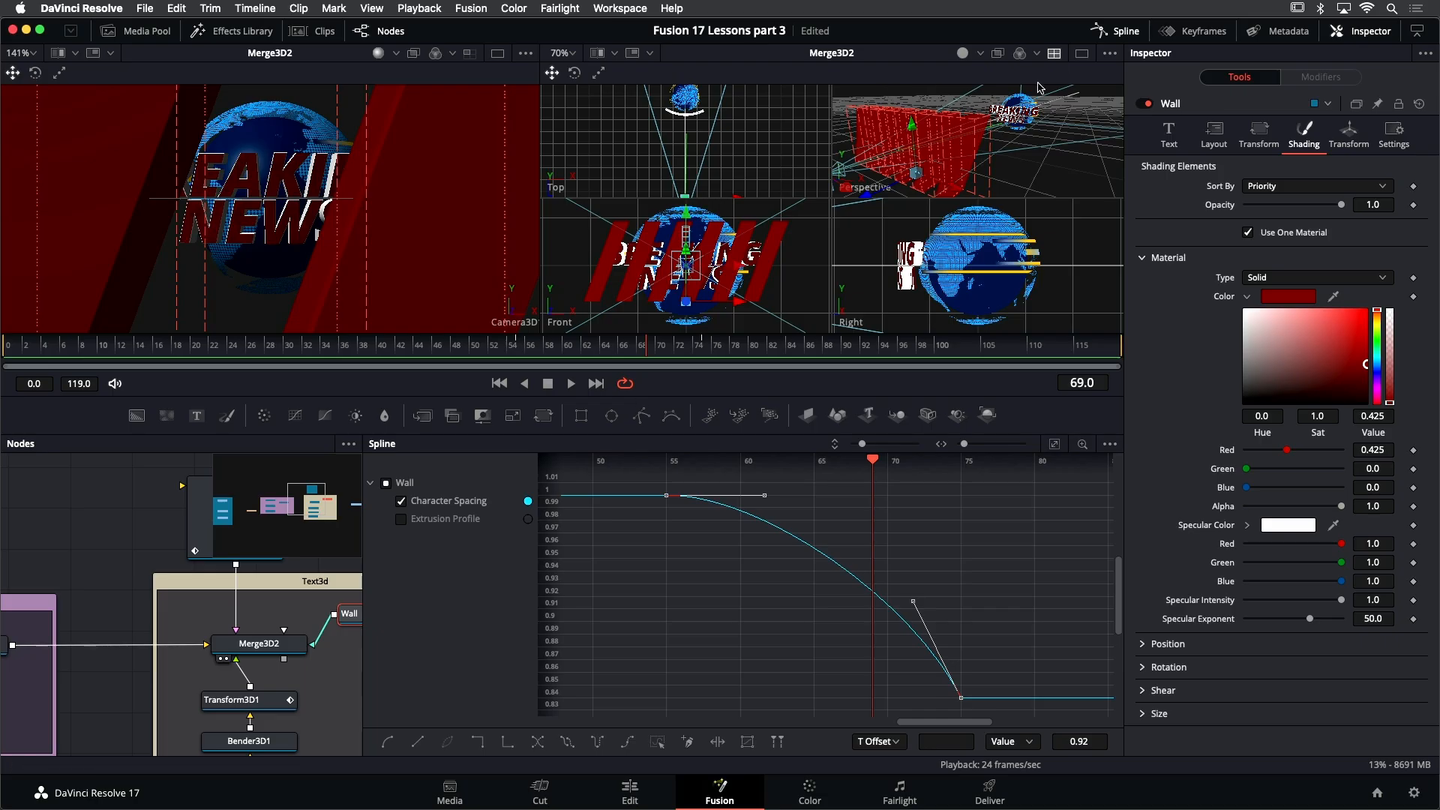
Close the spline editor and bring the Text3d group and MediaOut1 into view in the node graph
{"action": "left_click", "coordinate": [1125, 30]}
{"action": "left_click_drag", "start_coordinate": [557, 569], "coordinate": [677, 493]}
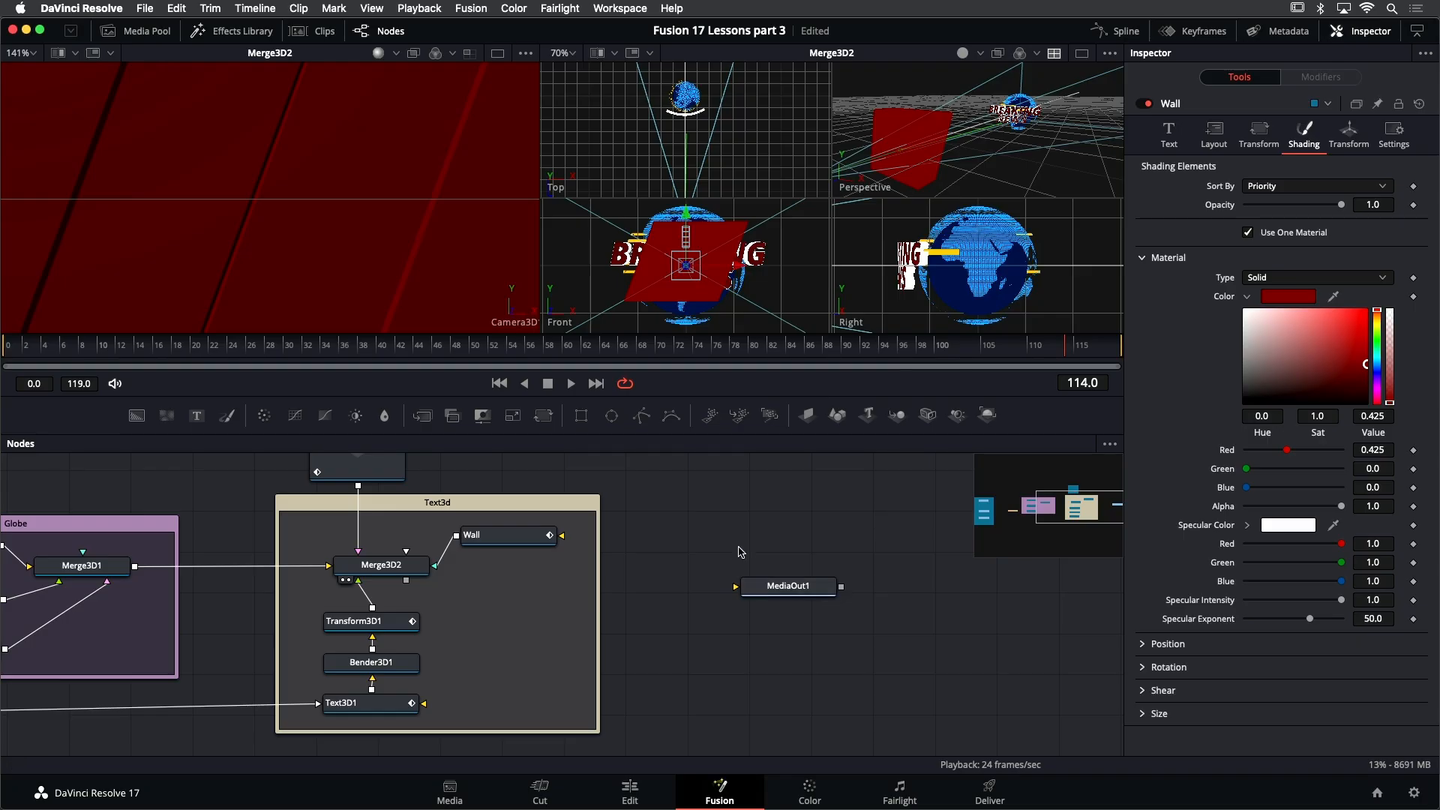
Move MediaOut1 farther from the Text3d group and connect Merge3D2 to it through a new Renderer 3D node
{"action": "left_click_drag", "start_coordinate": [738, 553], "coordinate": [1035, 574]}
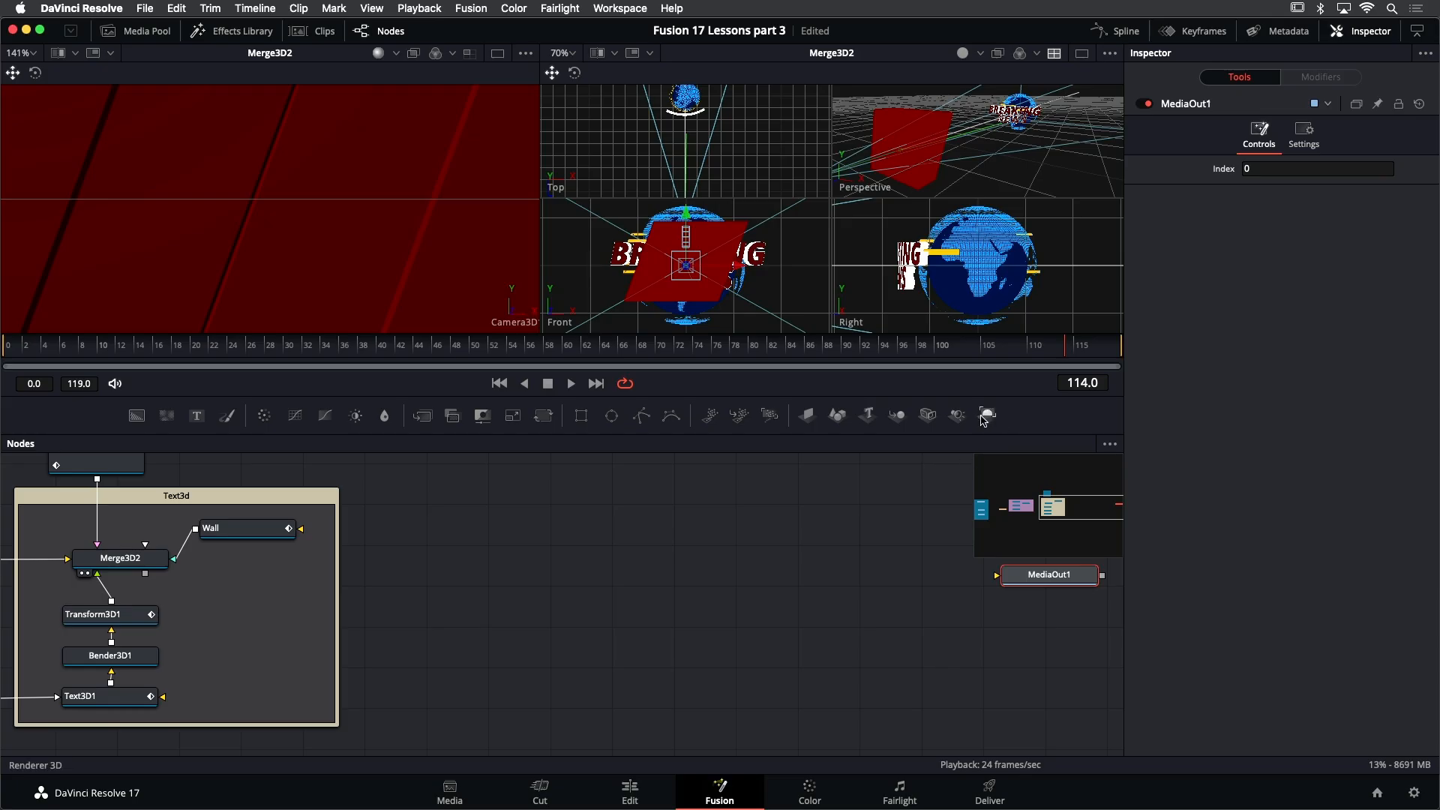
{"action": "left_click_drag", "start_coordinate": [985, 419], "coordinate": [532, 567]}
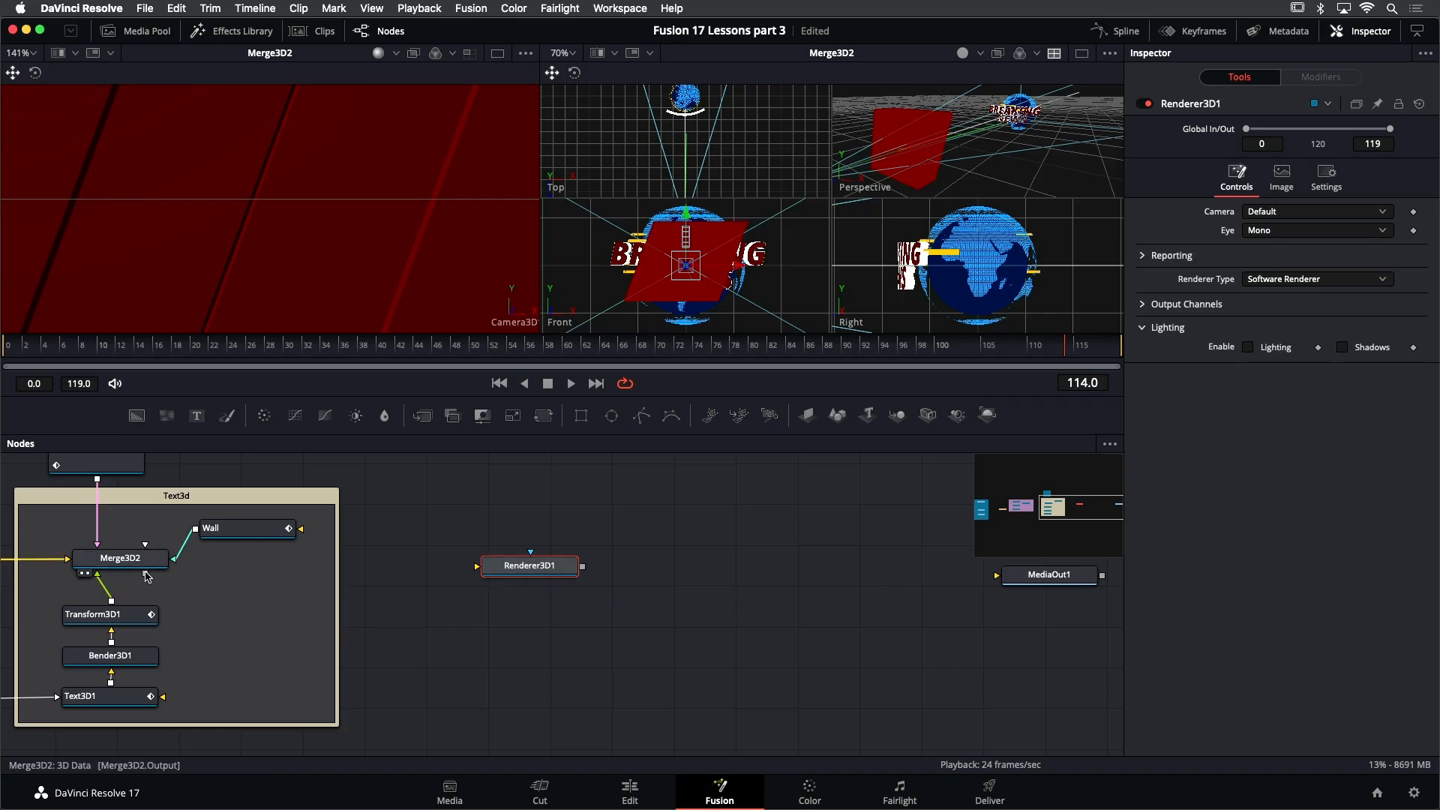
{"action": "left_click_drag", "start_coordinate": [146, 576], "coordinate": [525, 570]}
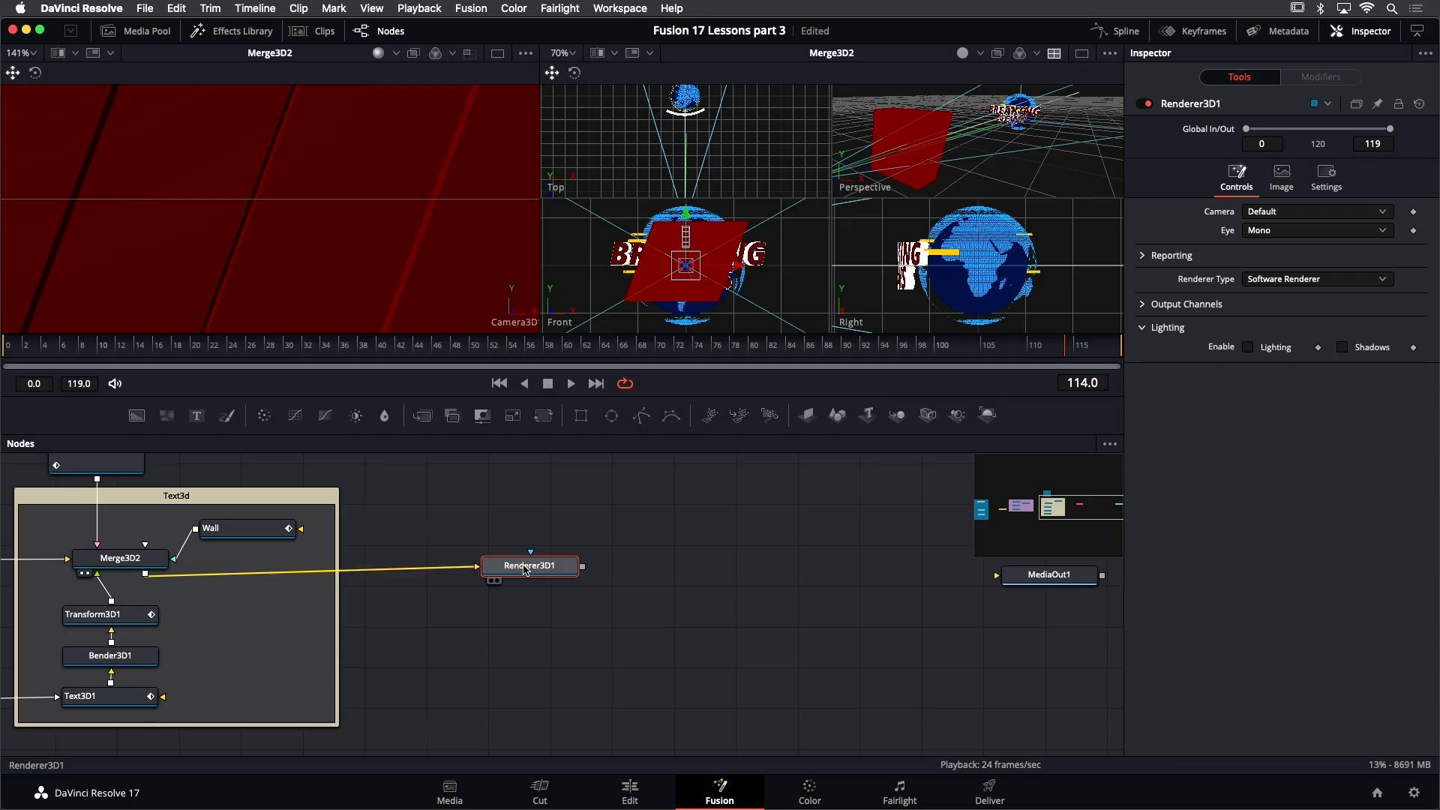
{"action": "left_click_drag", "start_coordinate": [523, 570], "coordinate": [530, 578]}
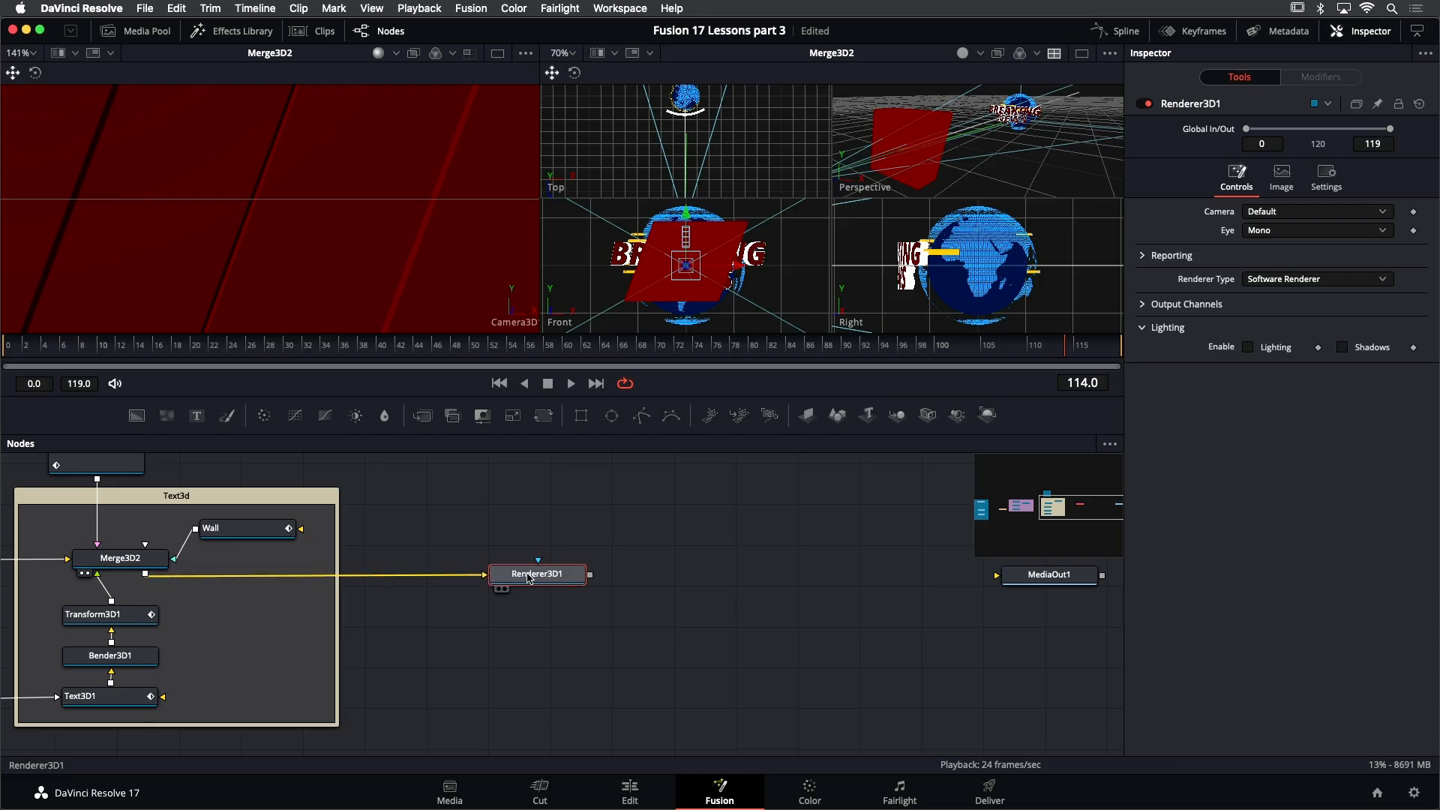
{"action": "left_click_drag", "start_coordinate": [590, 576], "coordinate": [1005, 578]}
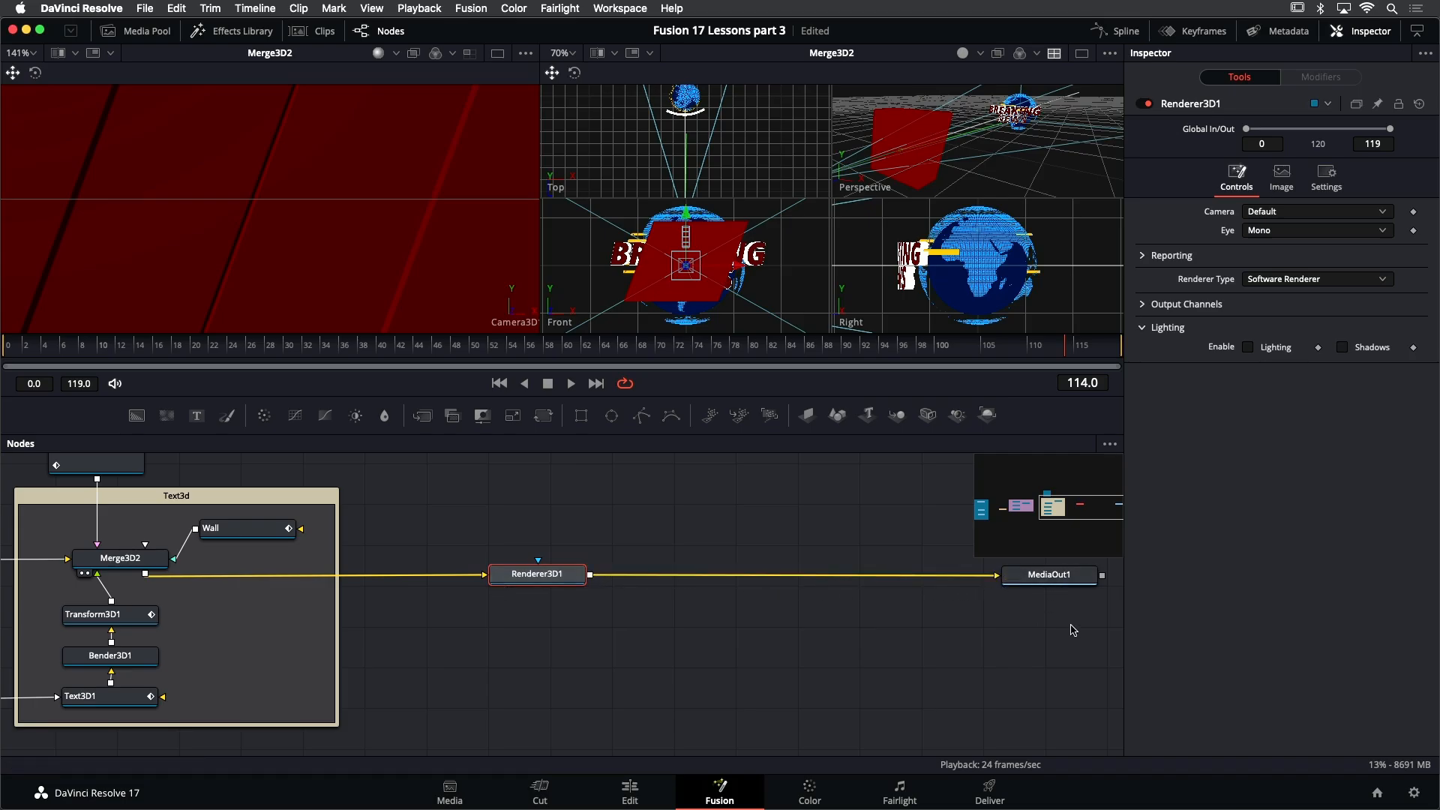
Show MediaOut1 in the first viewer and scrub through the rendered animation to frame 60
{"action": "left_click", "coordinate": [1045, 580]}
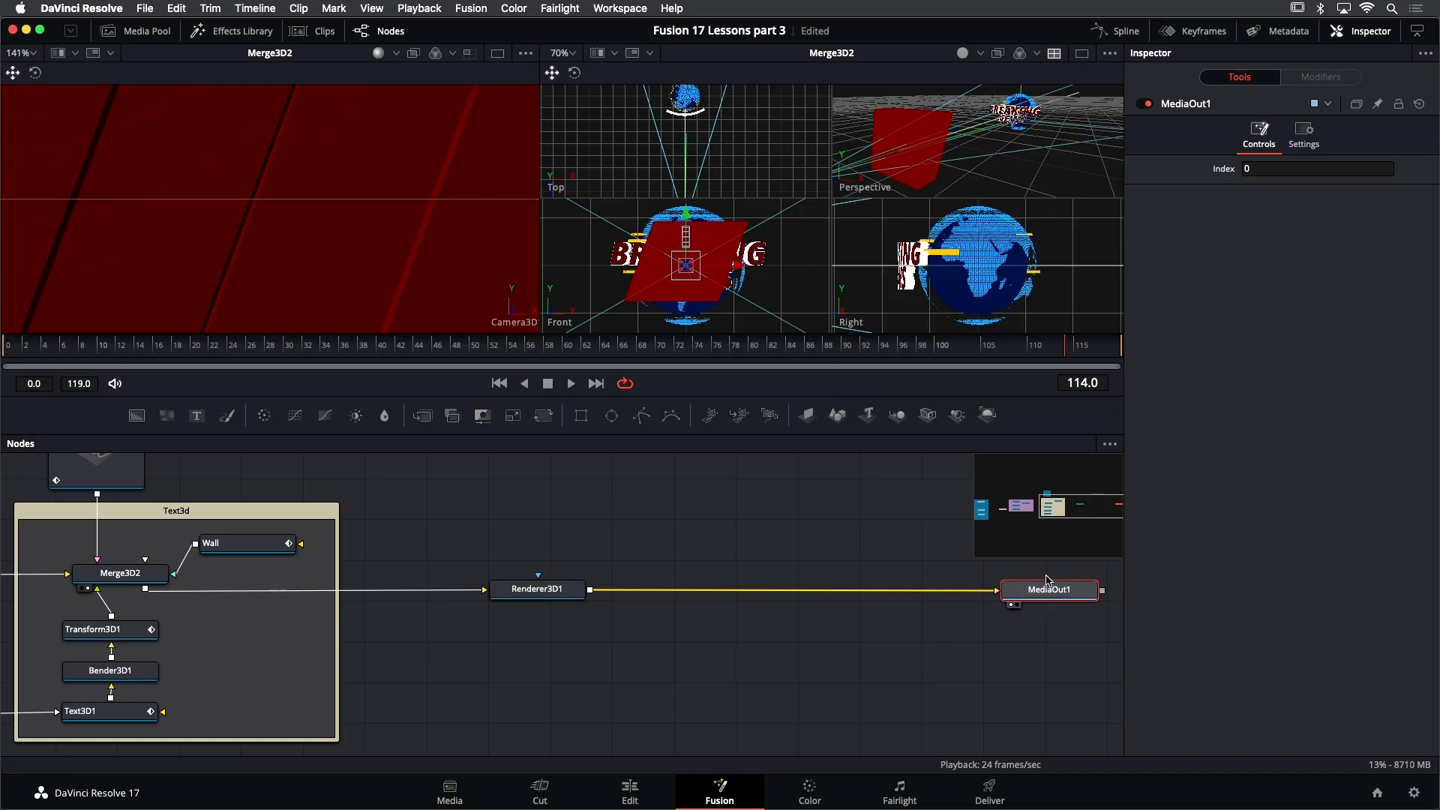
{"action": "key", "text": "1"}
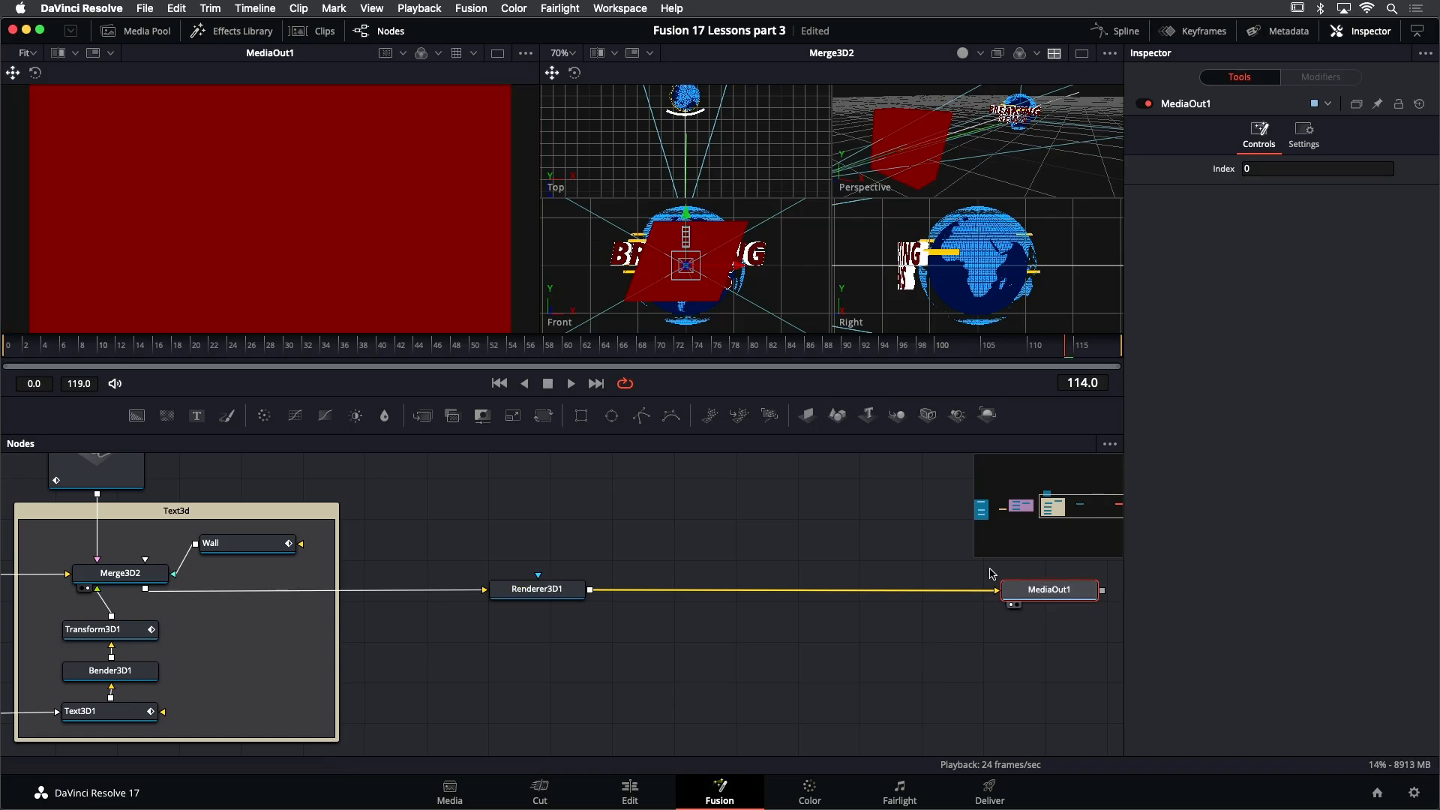
{"action": "left_click_drag", "start_coordinate": [129, 350], "coordinate": [564, 359]}
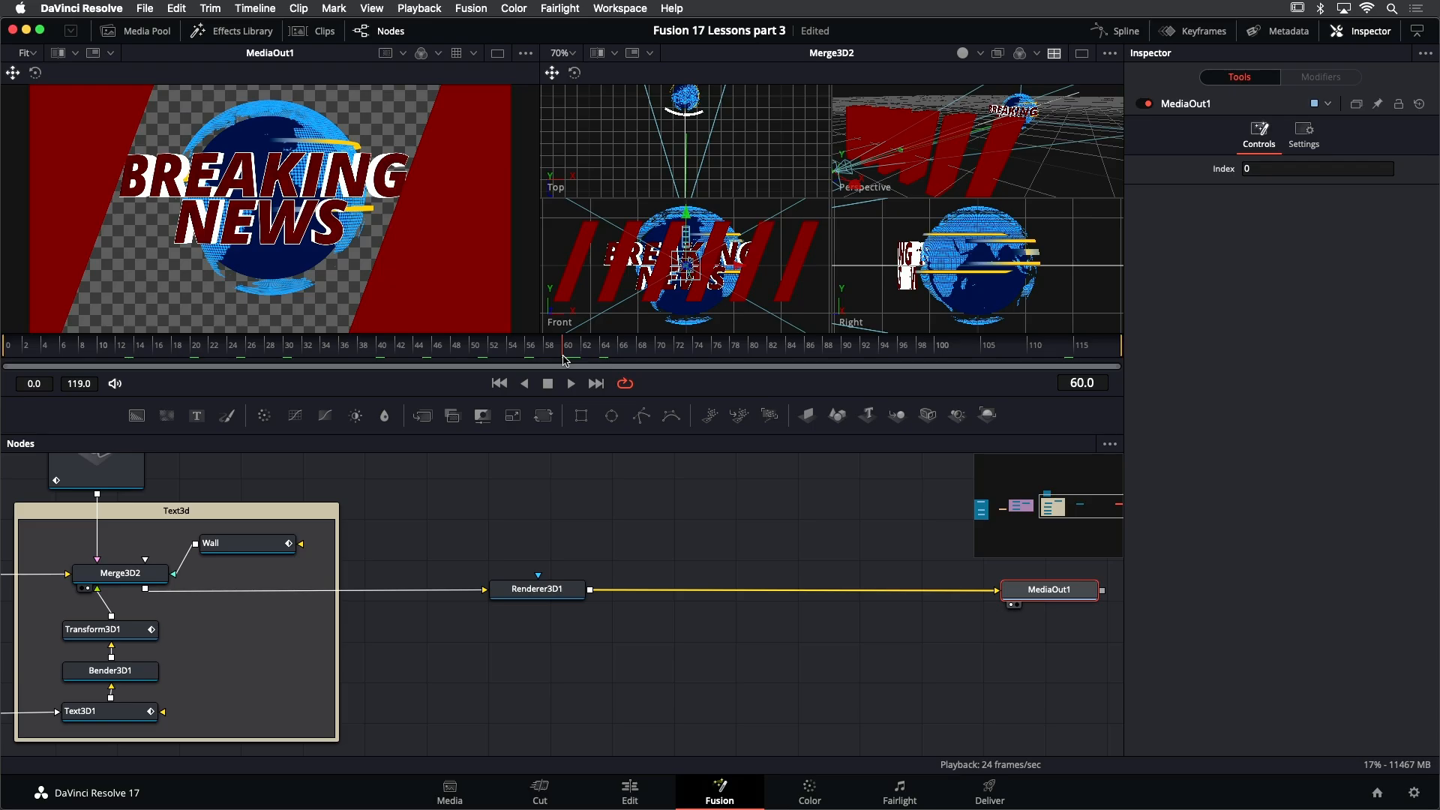
Set Renderer3D1's Renderer Type to OpenGL Renderer and enable Lighting
{"action": "left_click", "coordinate": [536, 590]}
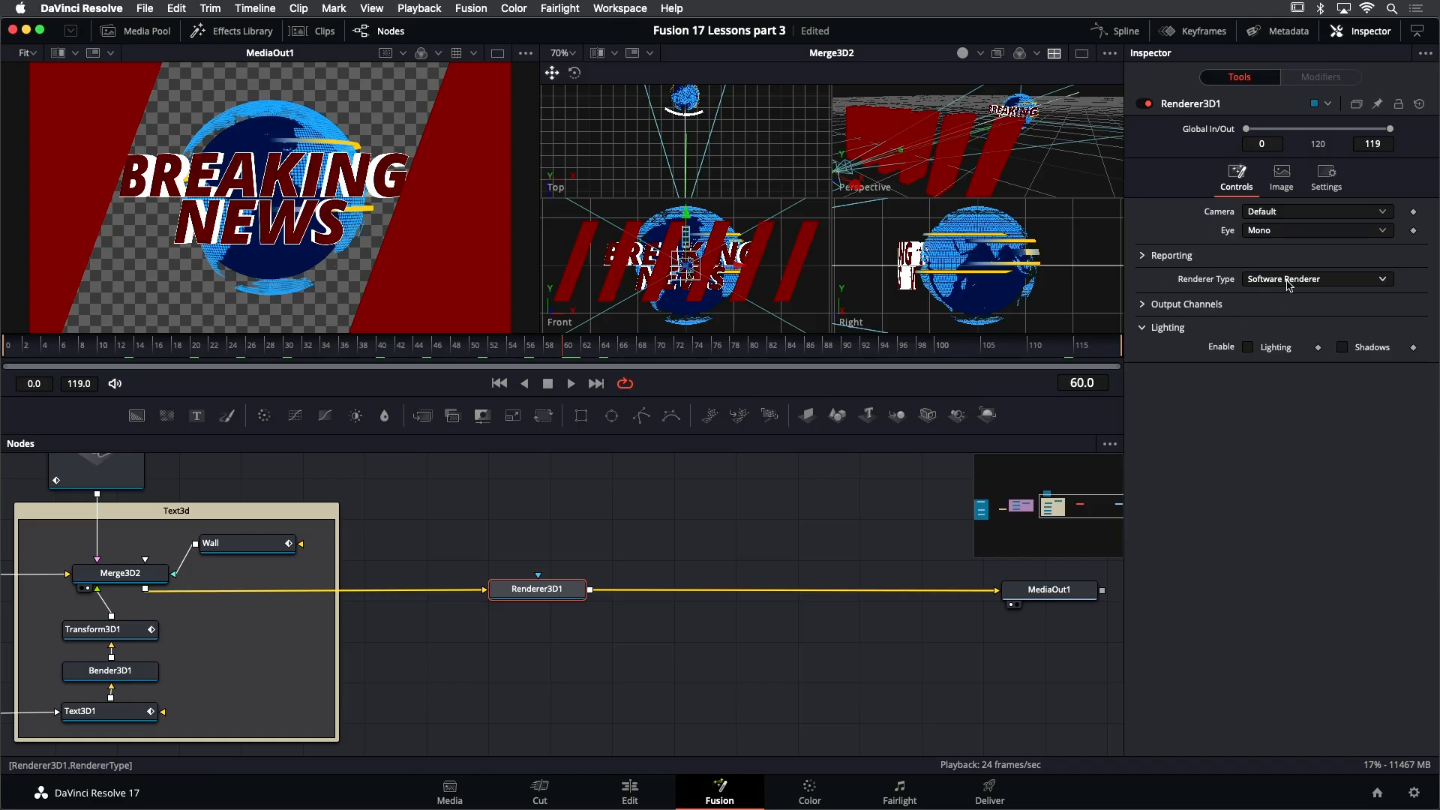
{"action": "left_click", "coordinate": [1289, 285]}
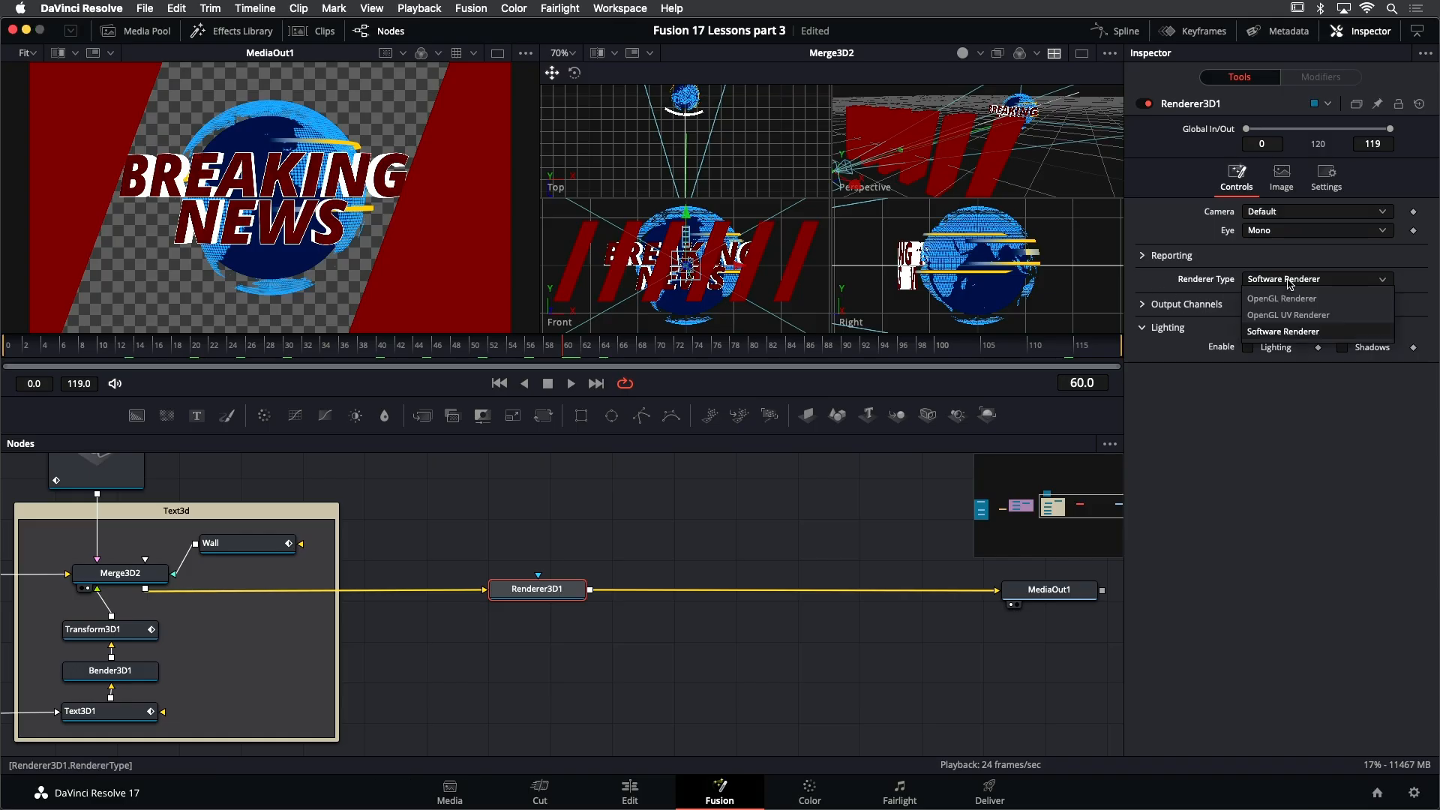
{"action": "left_click", "coordinate": [1274, 297]}
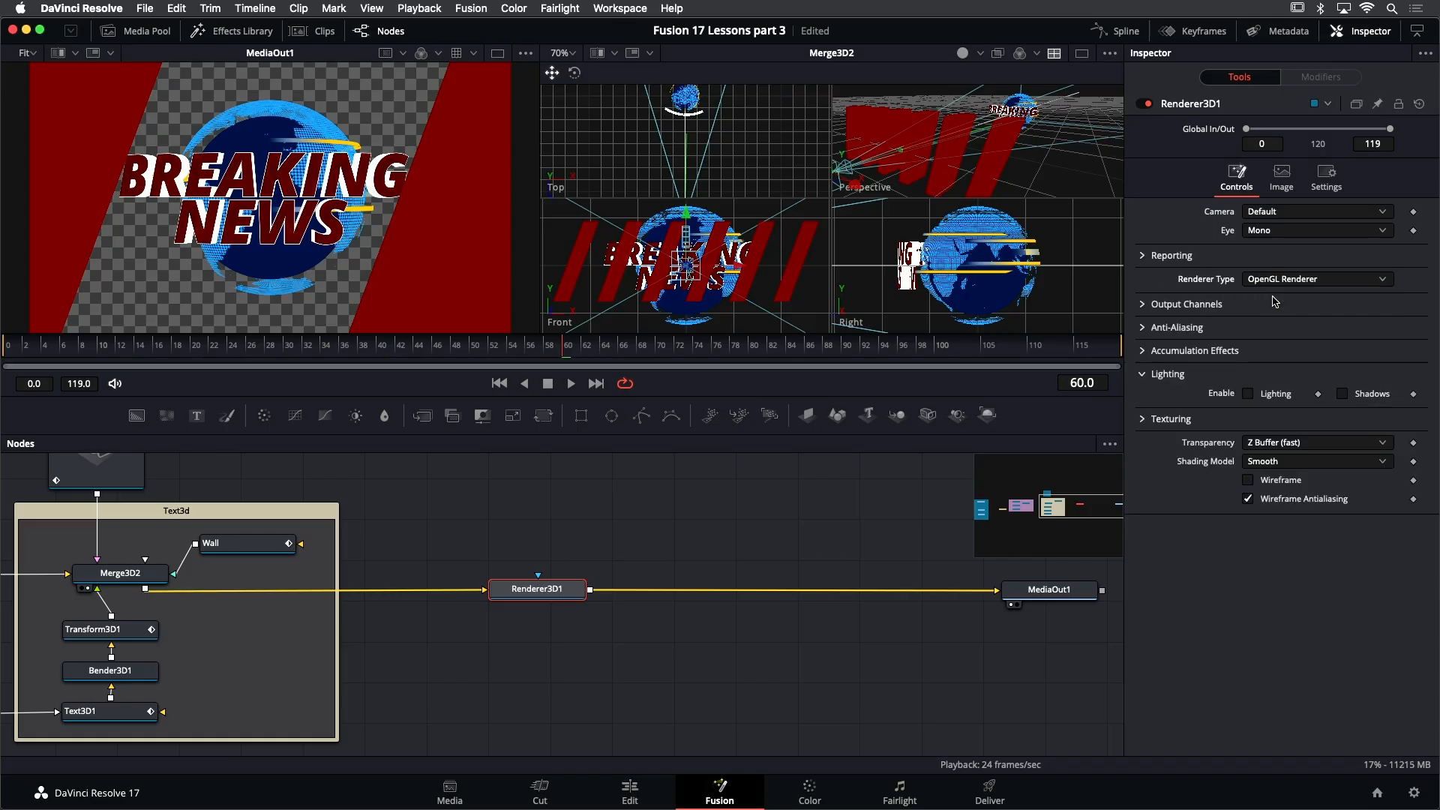
{"action": "left_click", "coordinate": [1249, 393]}
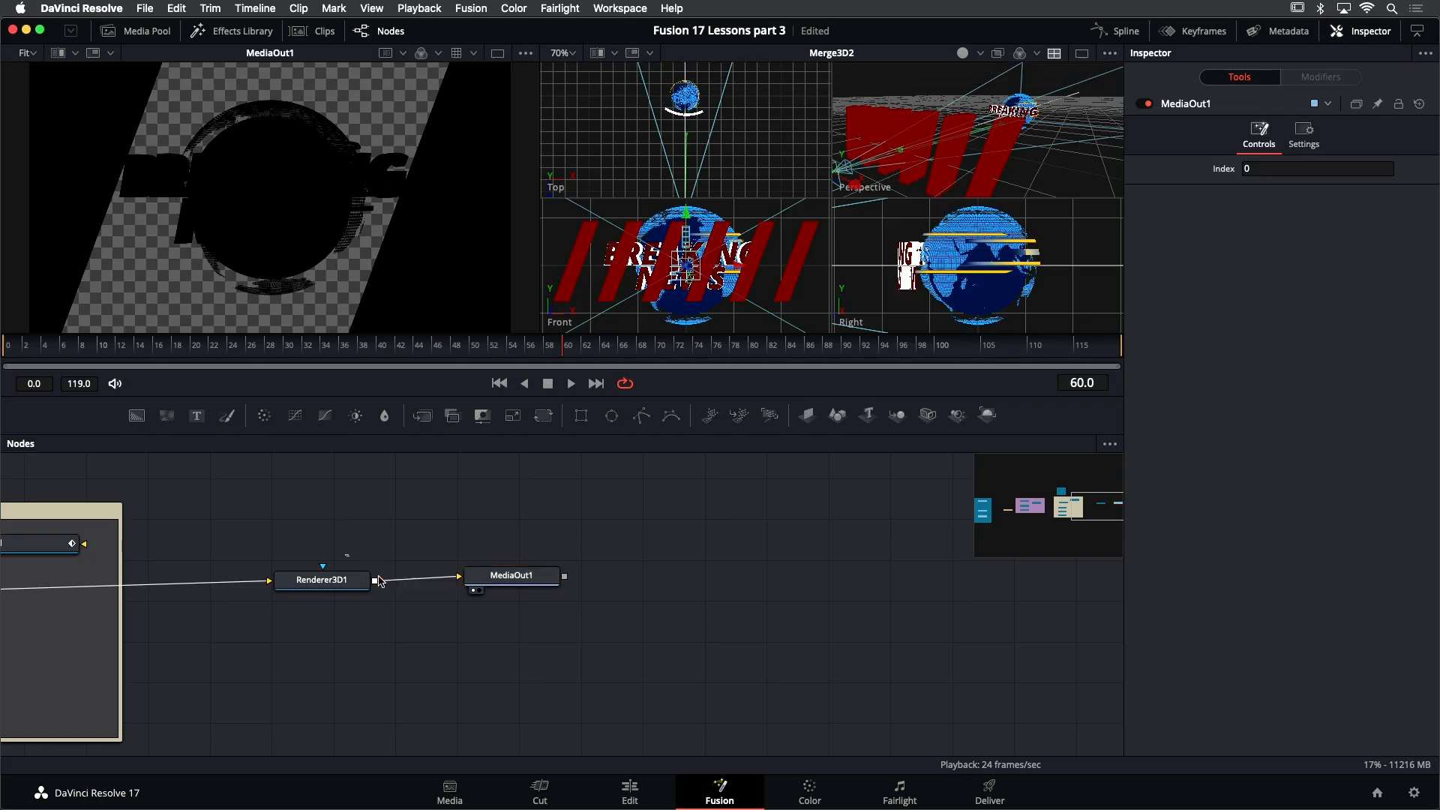
Move Renderer3D1 and MediaOut1 farther along the graph and insert a Merge 3D node between Merge3D2 and Renderer3D1
{"action": "left_click_drag", "start_coordinate": [349, 553], "coordinate": [506, 621]}
{"action": "left_click_drag", "start_coordinate": [363, 583], "coordinate": [923, 587]}
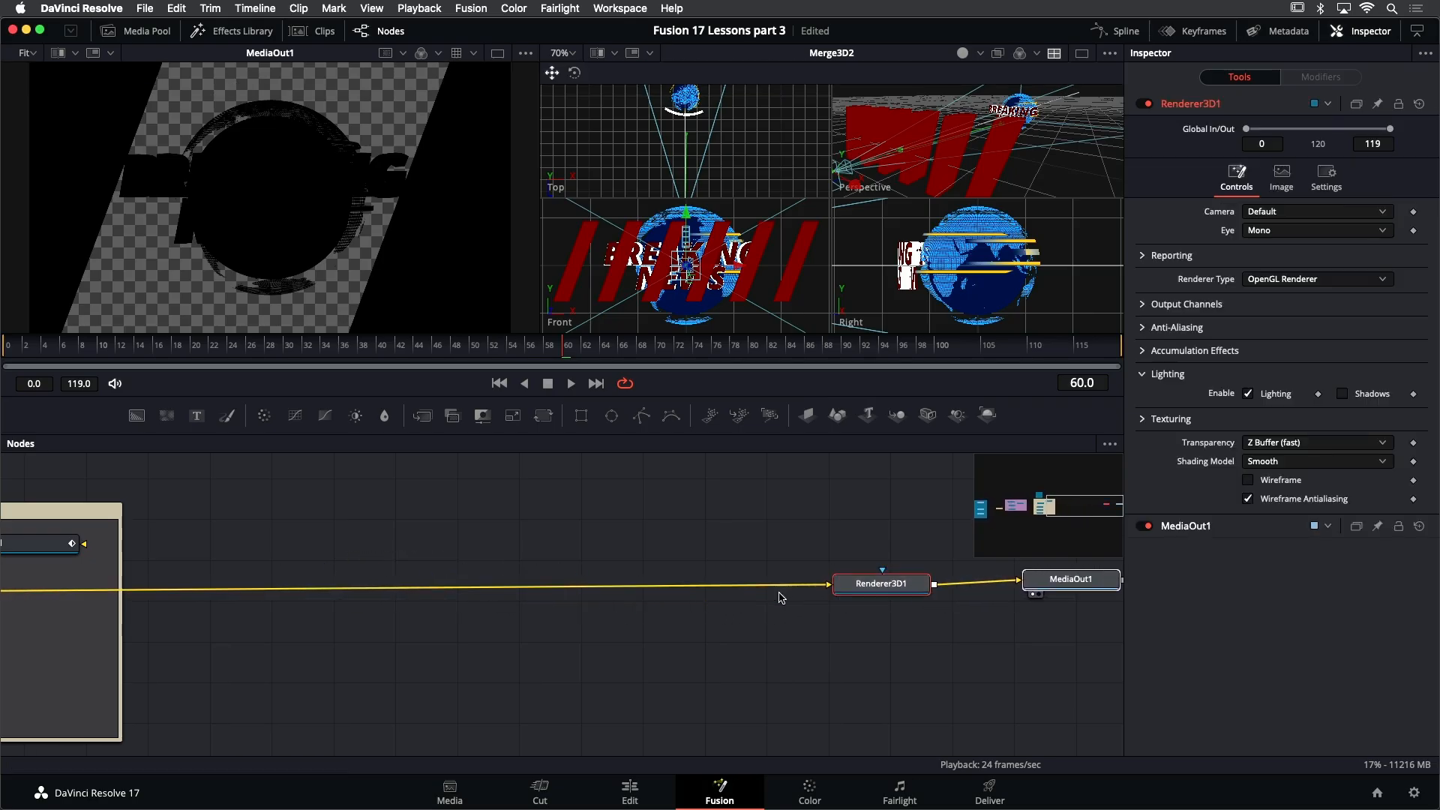
{"action": "left_click", "coordinate": [416, 557]}
{"action": "left_click_drag", "start_coordinate": [416, 555], "coordinate": [612, 545]}
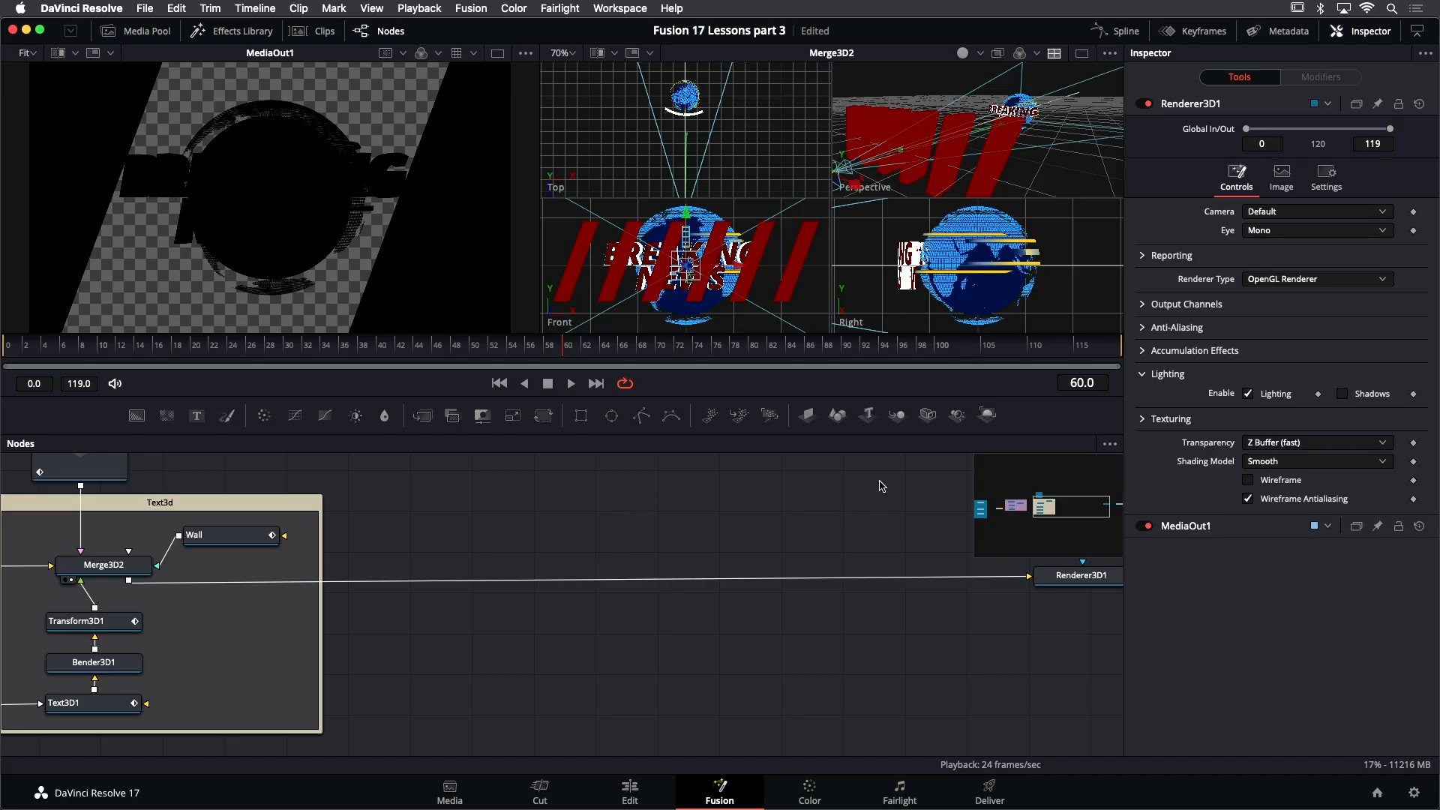
{"action": "left_click_drag", "start_coordinate": [905, 442], "coordinate": [554, 584]}
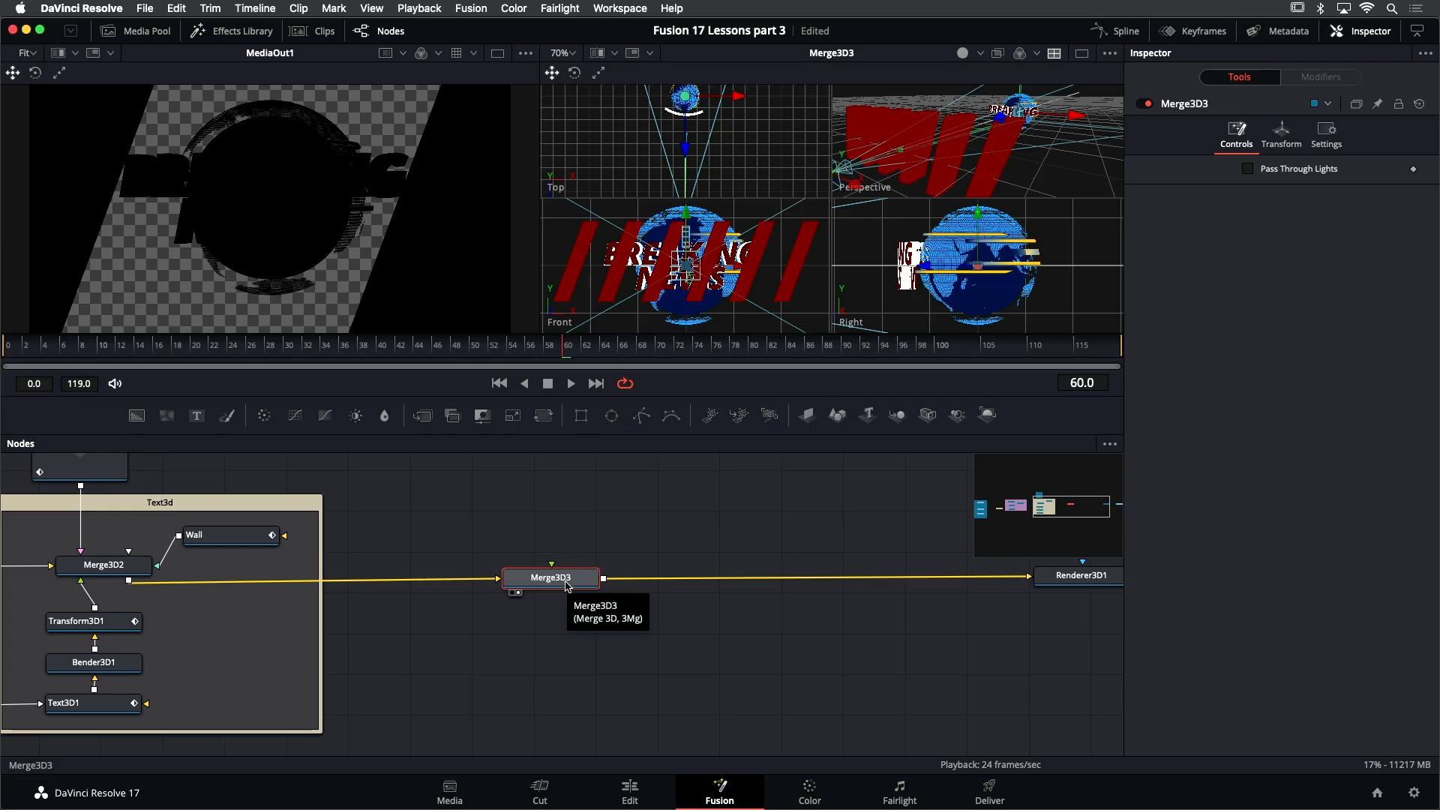
{"action": "left_click_drag", "start_coordinate": [565, 586], "coordinate": [562, 594]}
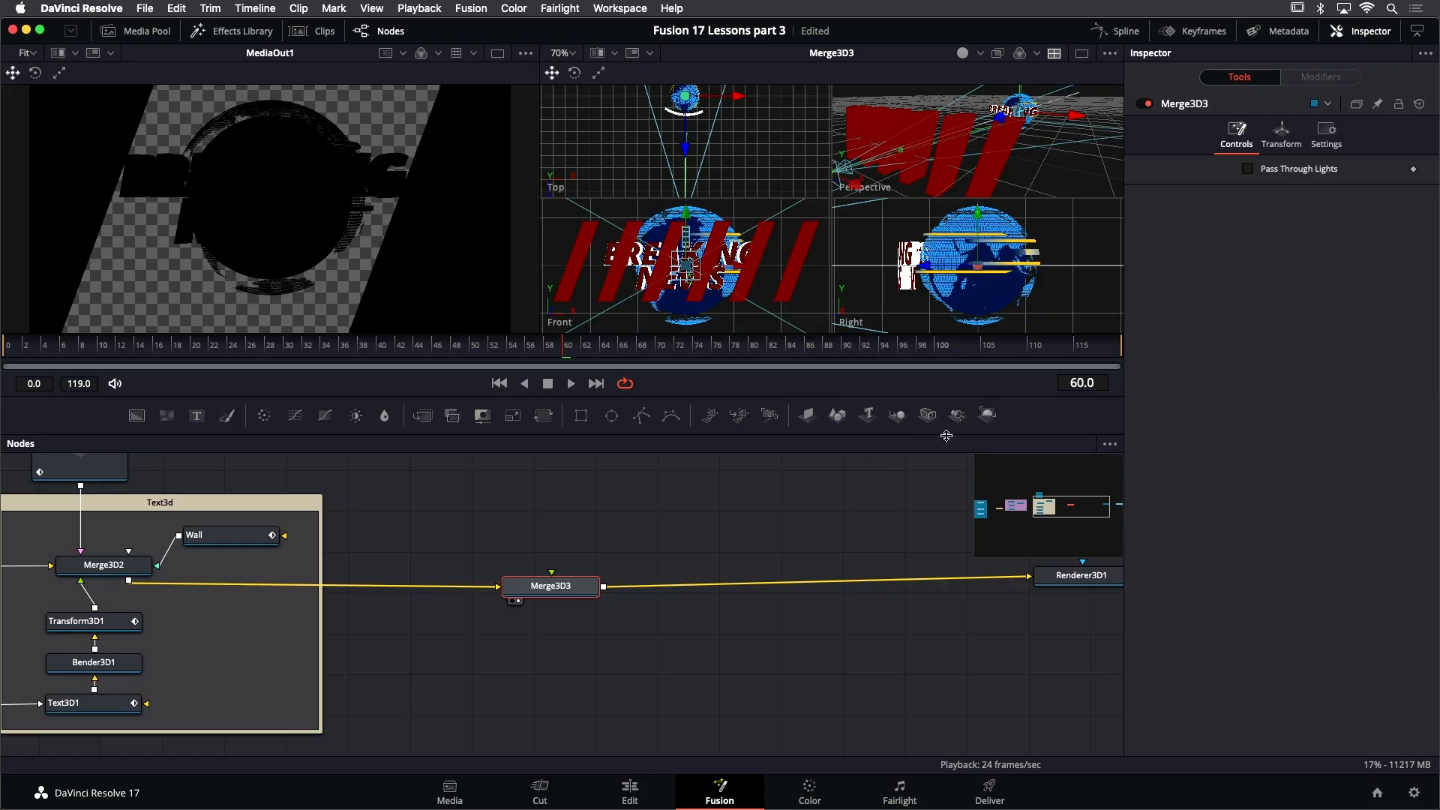
Create a new custom tool bar named with the creator's first name
{"action": "right_click", "coordinate": [1019, 418]}
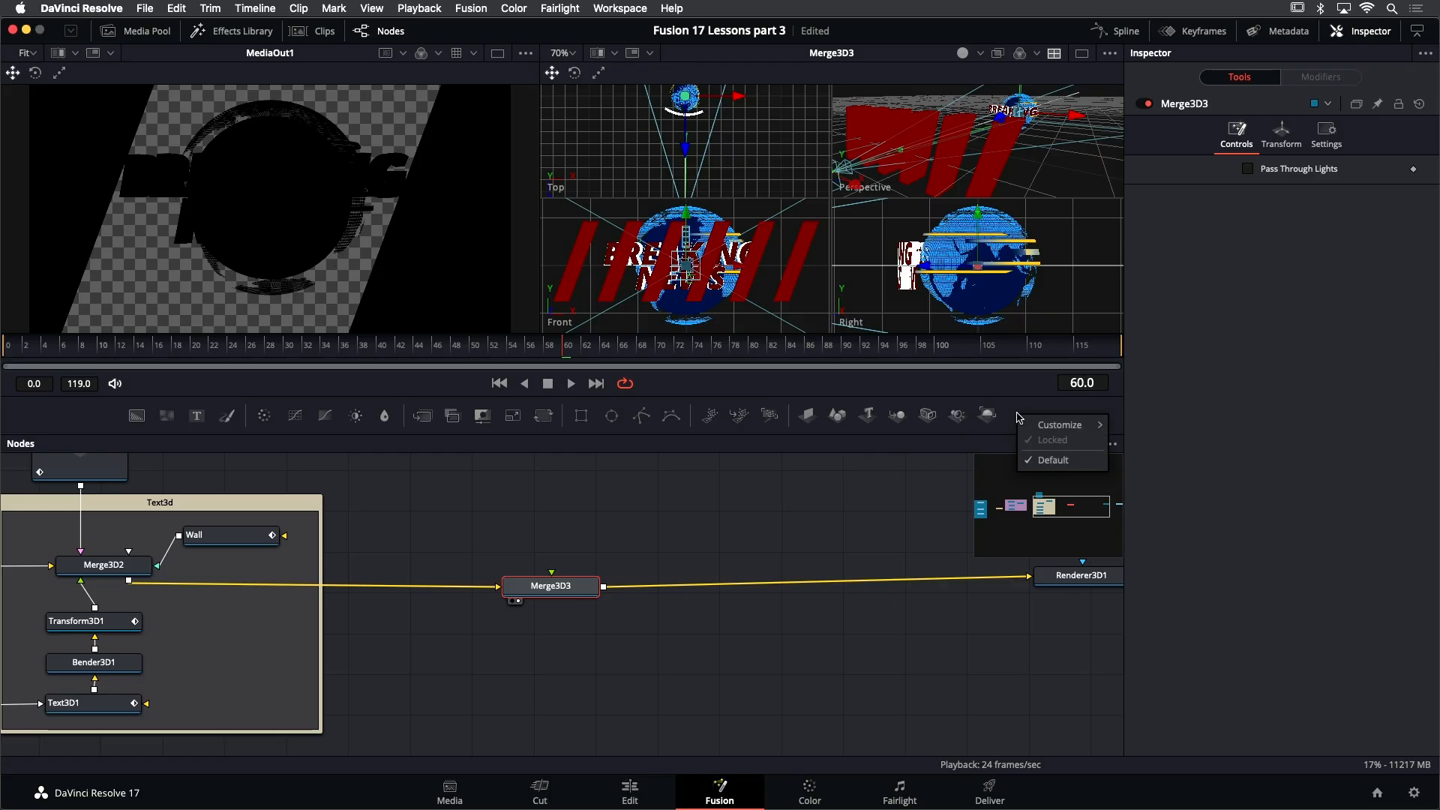
{"action": "mouse_move", "coordinate": [1052, 430]}
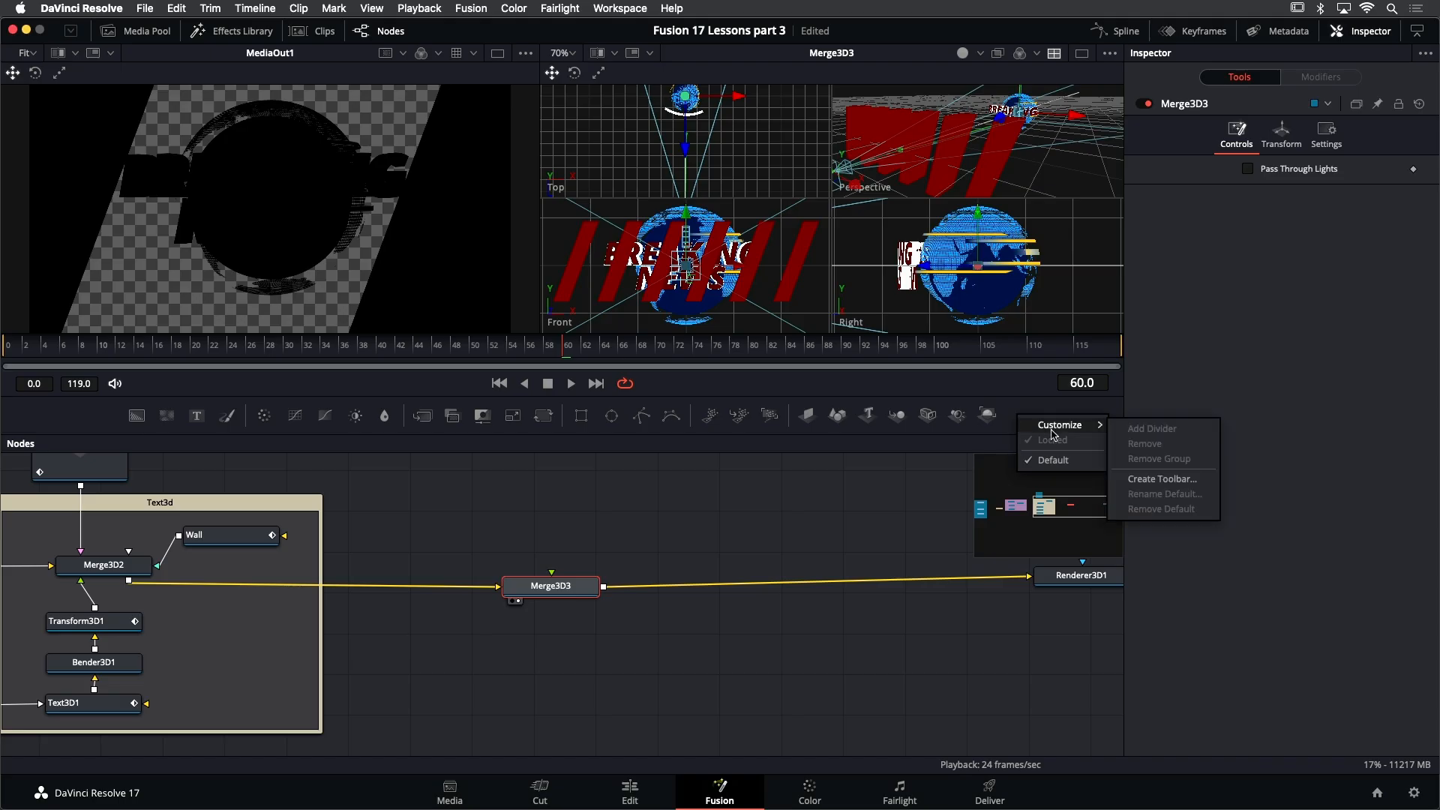
{"action": "left_click", "coordinate": [1162, 480]}
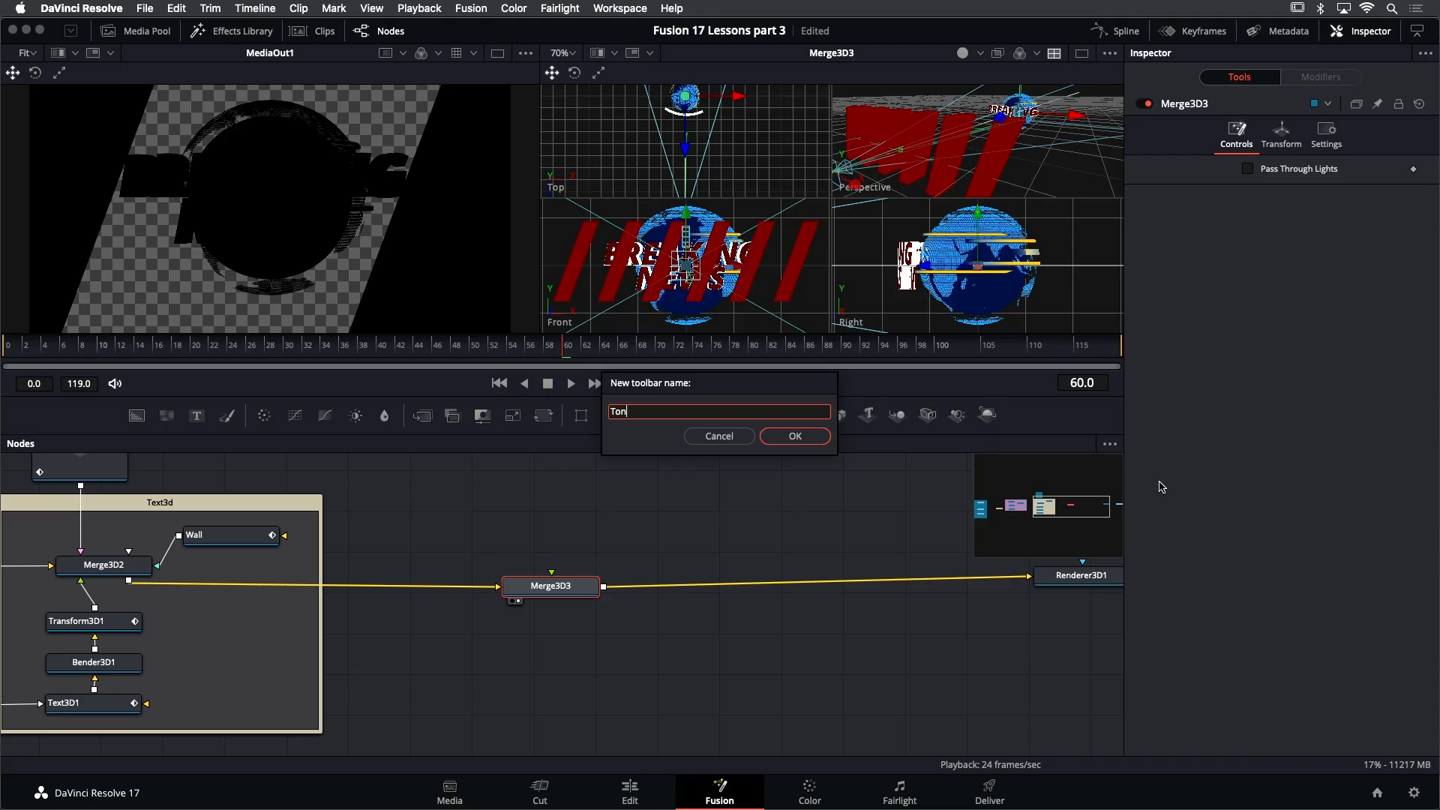
{"action": "key", "text": "Return"}
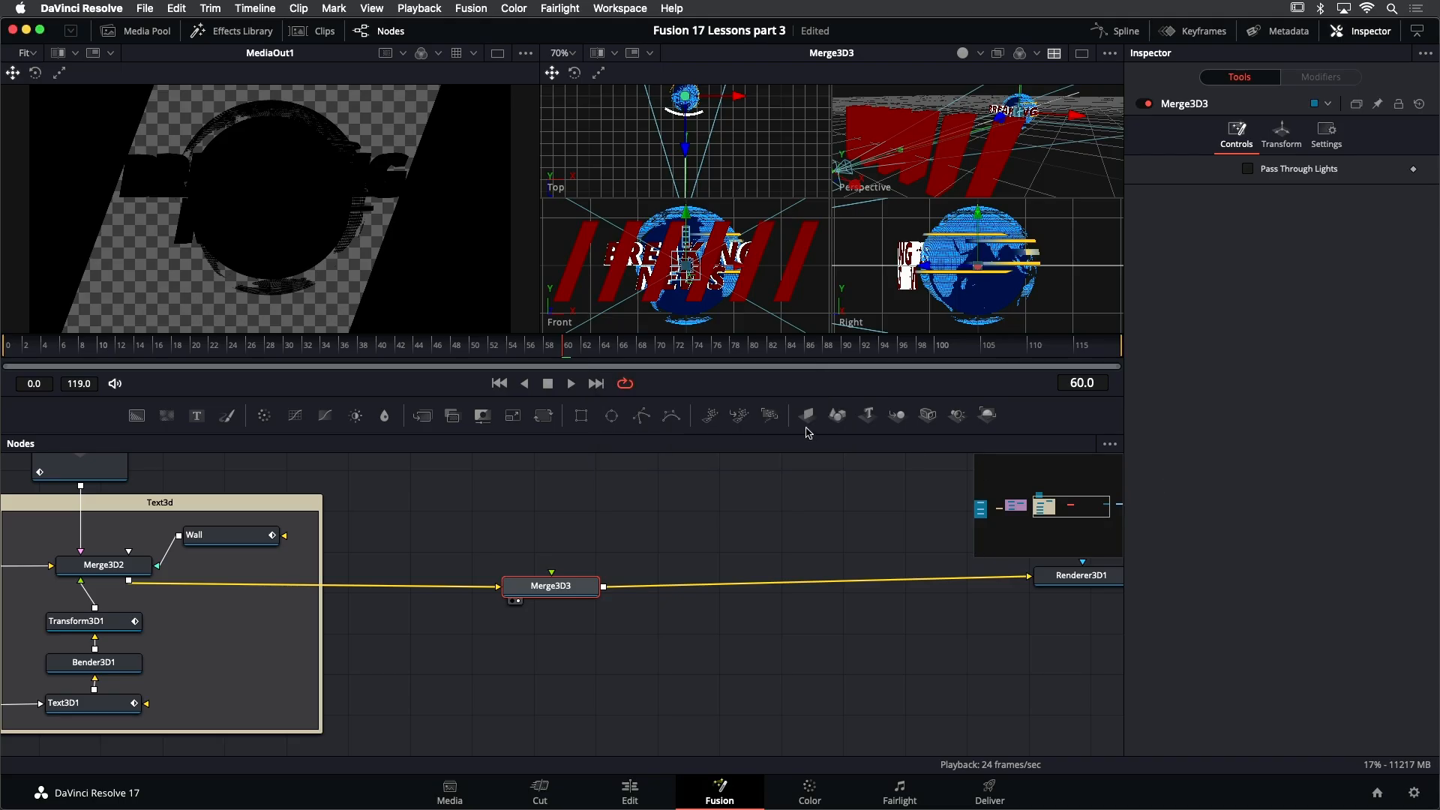
Add the Point Light and Directional Light tools from the Effects Library to the end of the custom tool bar
{"action": "left_click", "coordinate": [248, 32]}
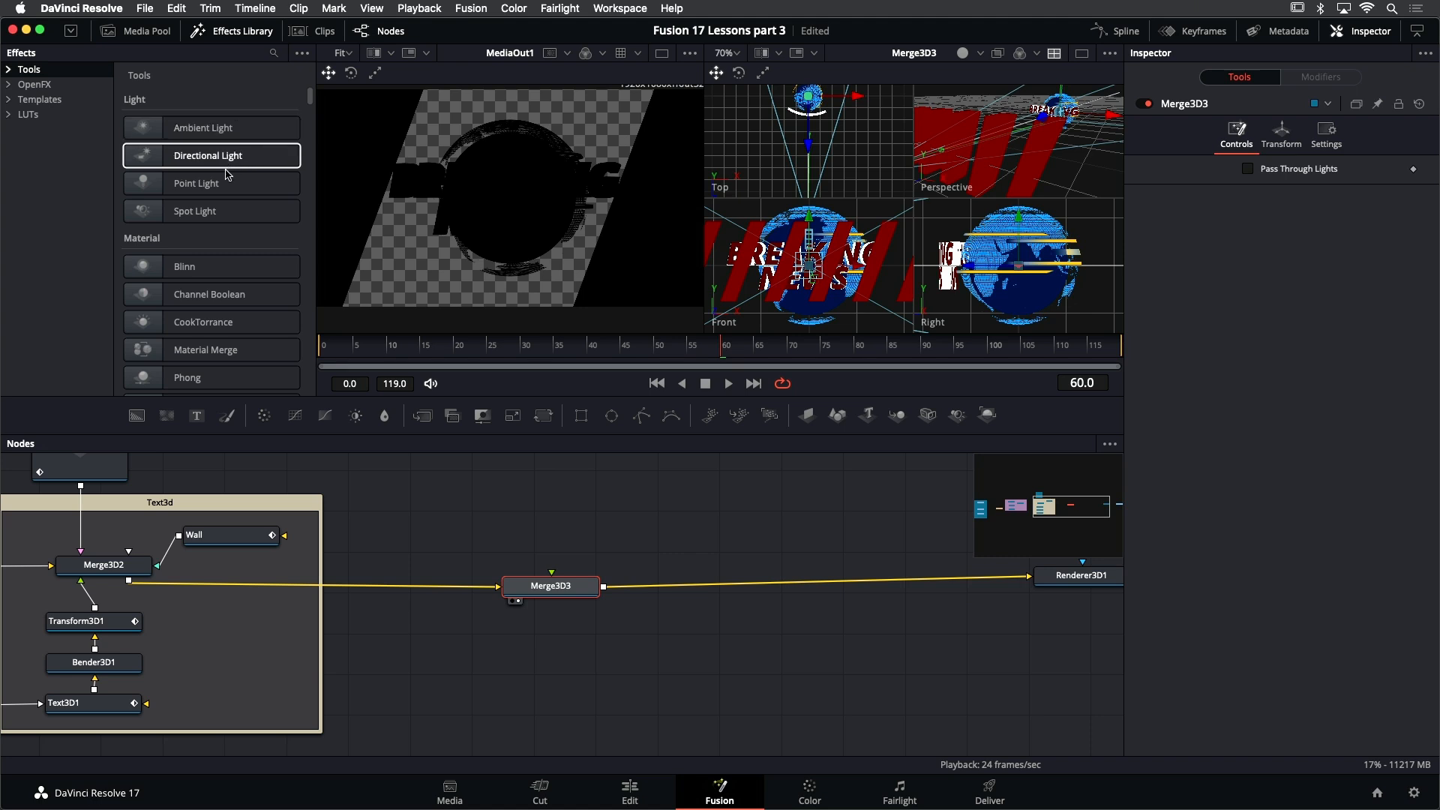
{"action": "left_click_drag", "start_coordinate": [194, 185], "coordinate": [1004, 415]}
{"action": "left_click_drag", "start_coordinate": [225, 156], "coordinate": [1014, 418]}
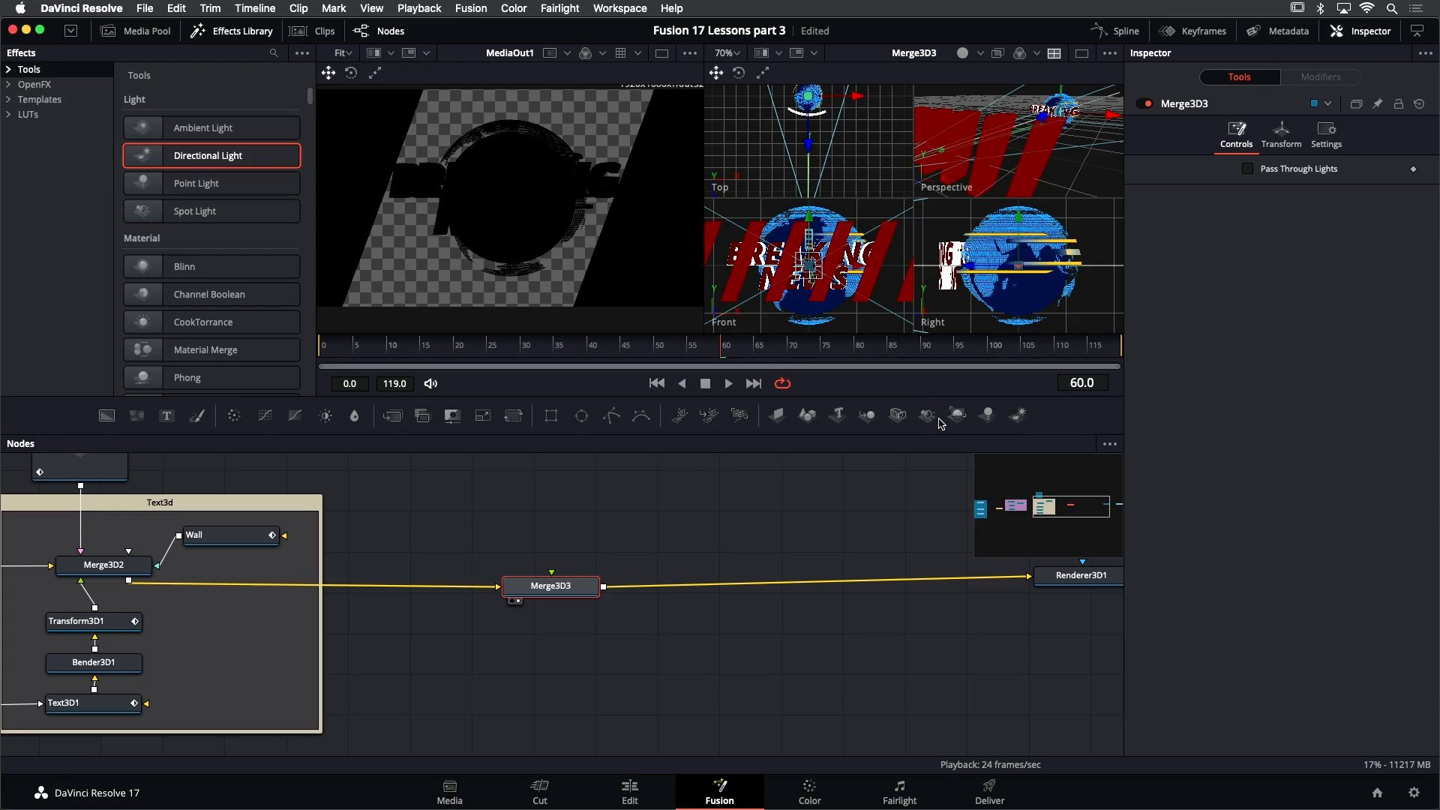
{"action": "left_click", "coordinate": [229, 31]}
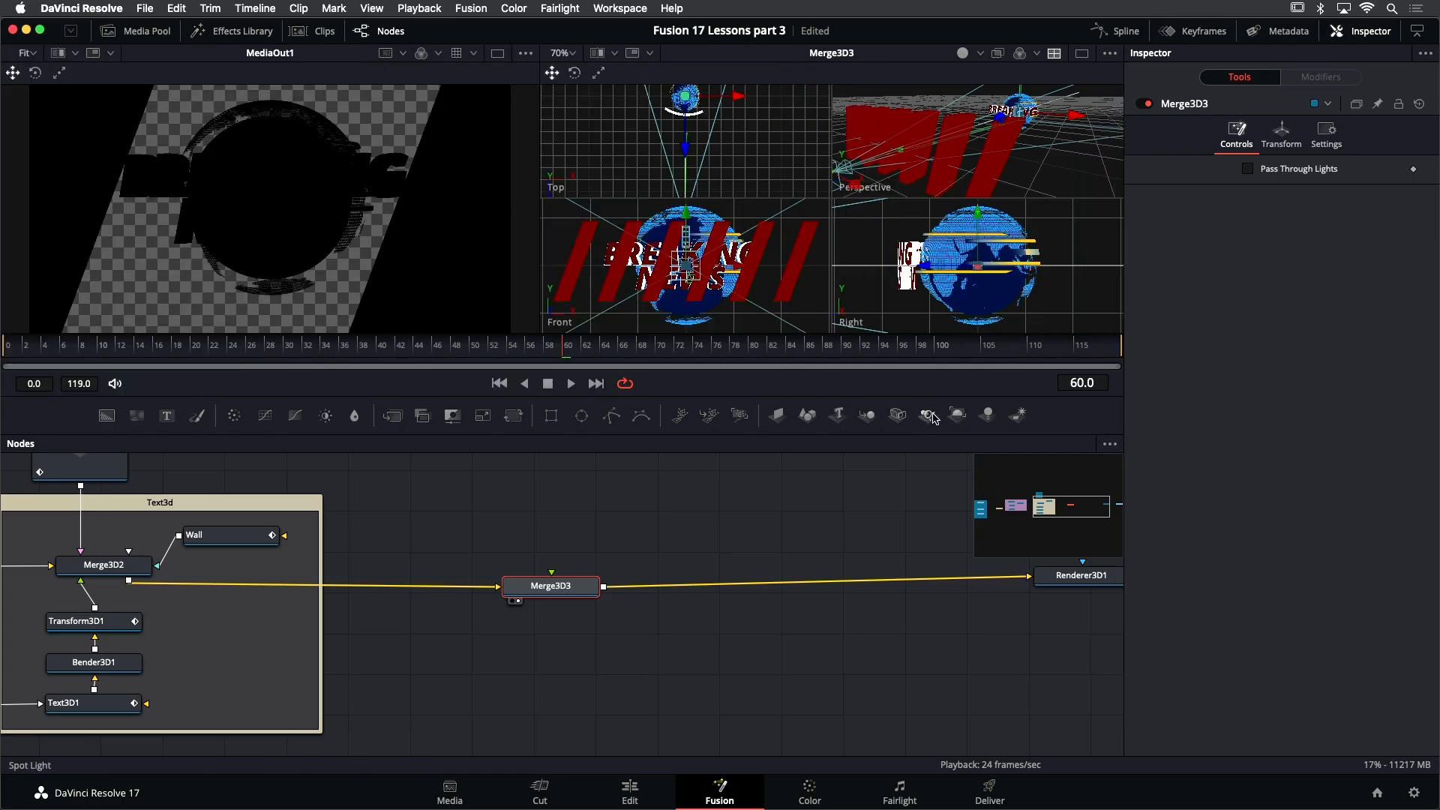
Reorder Spot Light beside the other light tools on the custom tool bar and add a divider before them
{"action": "left_click_drag", "start_coordinate": [928, 418], "coordinate": [963, 424]}
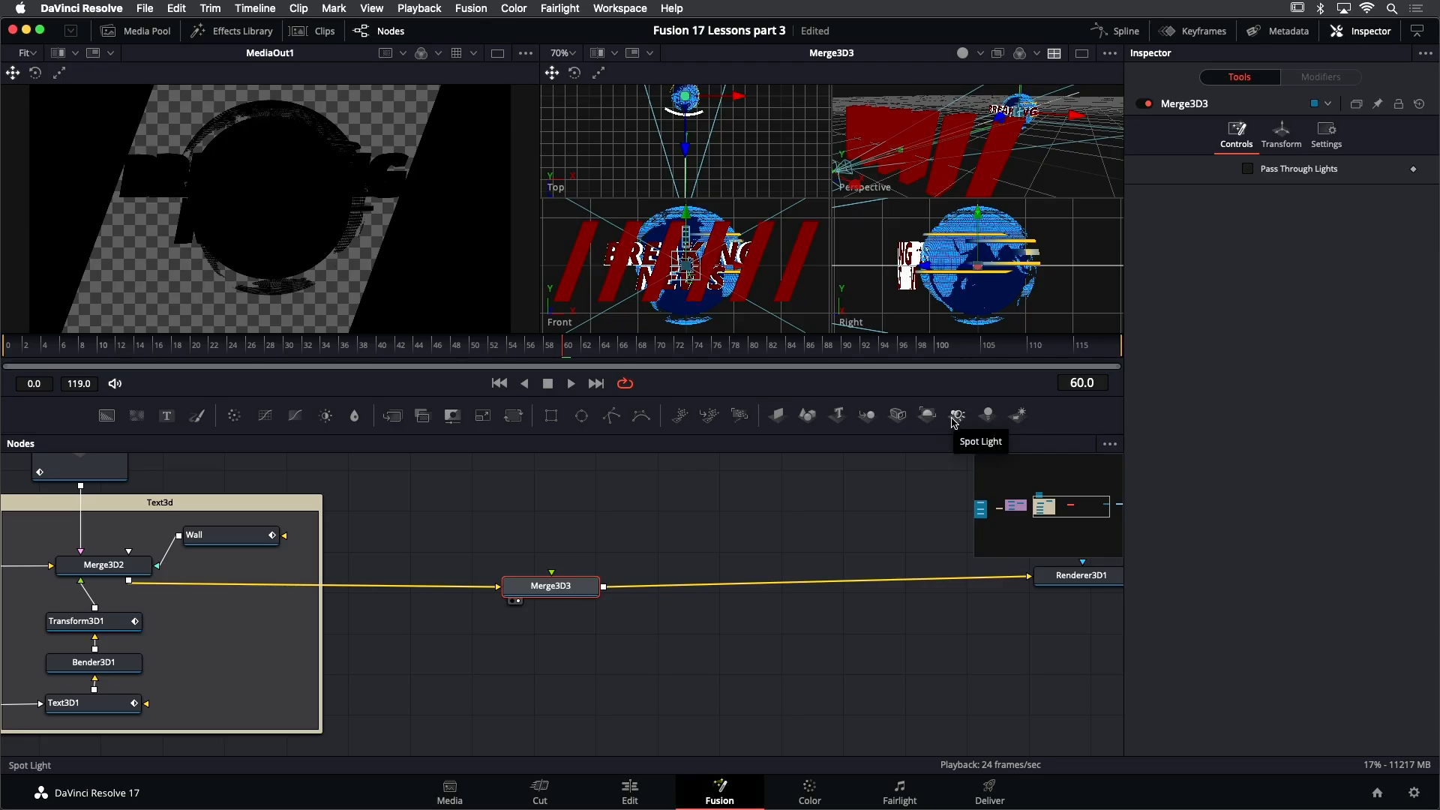
{"action": "right_click", "coordinate": [947, 427]}
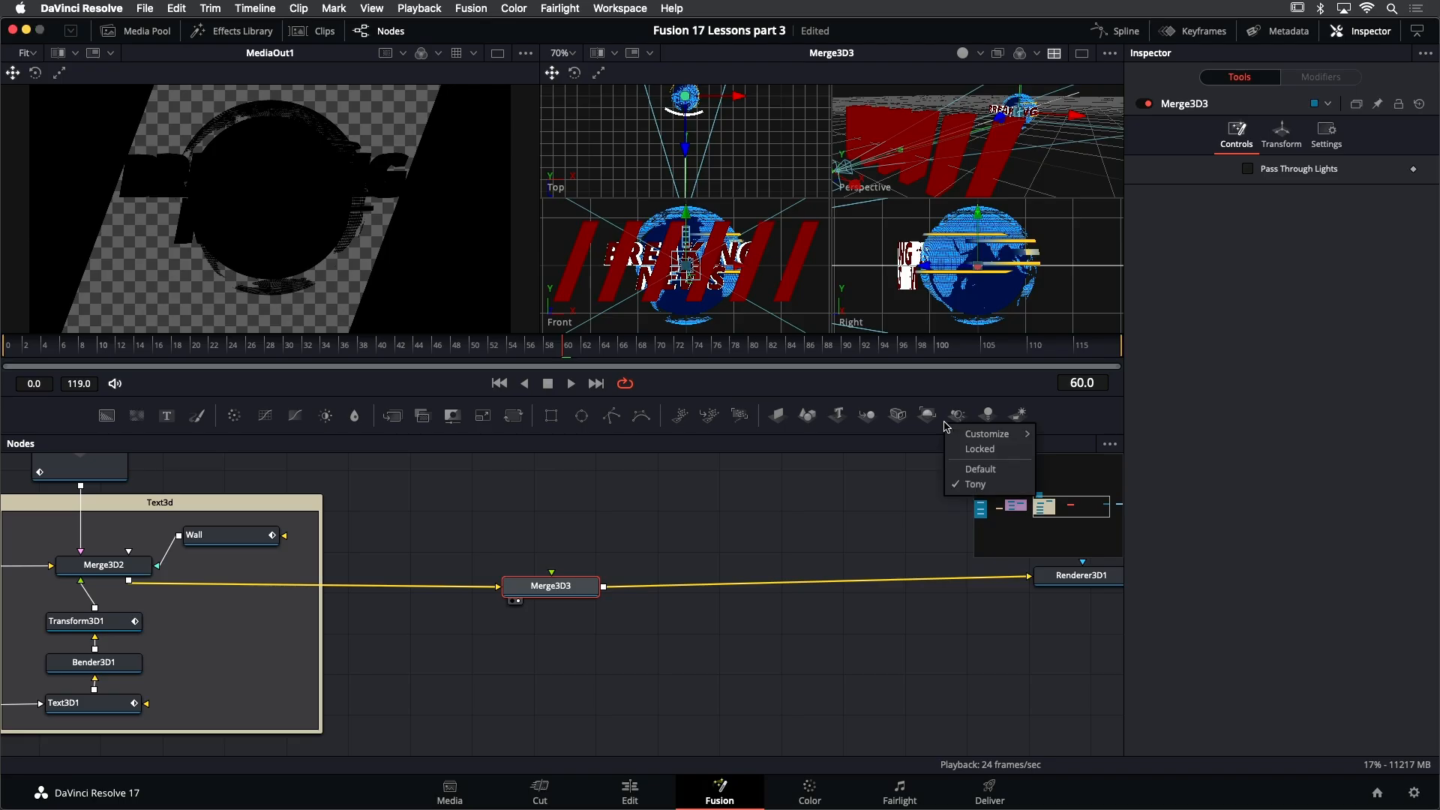
{"action": "mouse_move", "coordinate": [990, 434]}
{"action": "left_click", "coordinate": [1053, 442]}
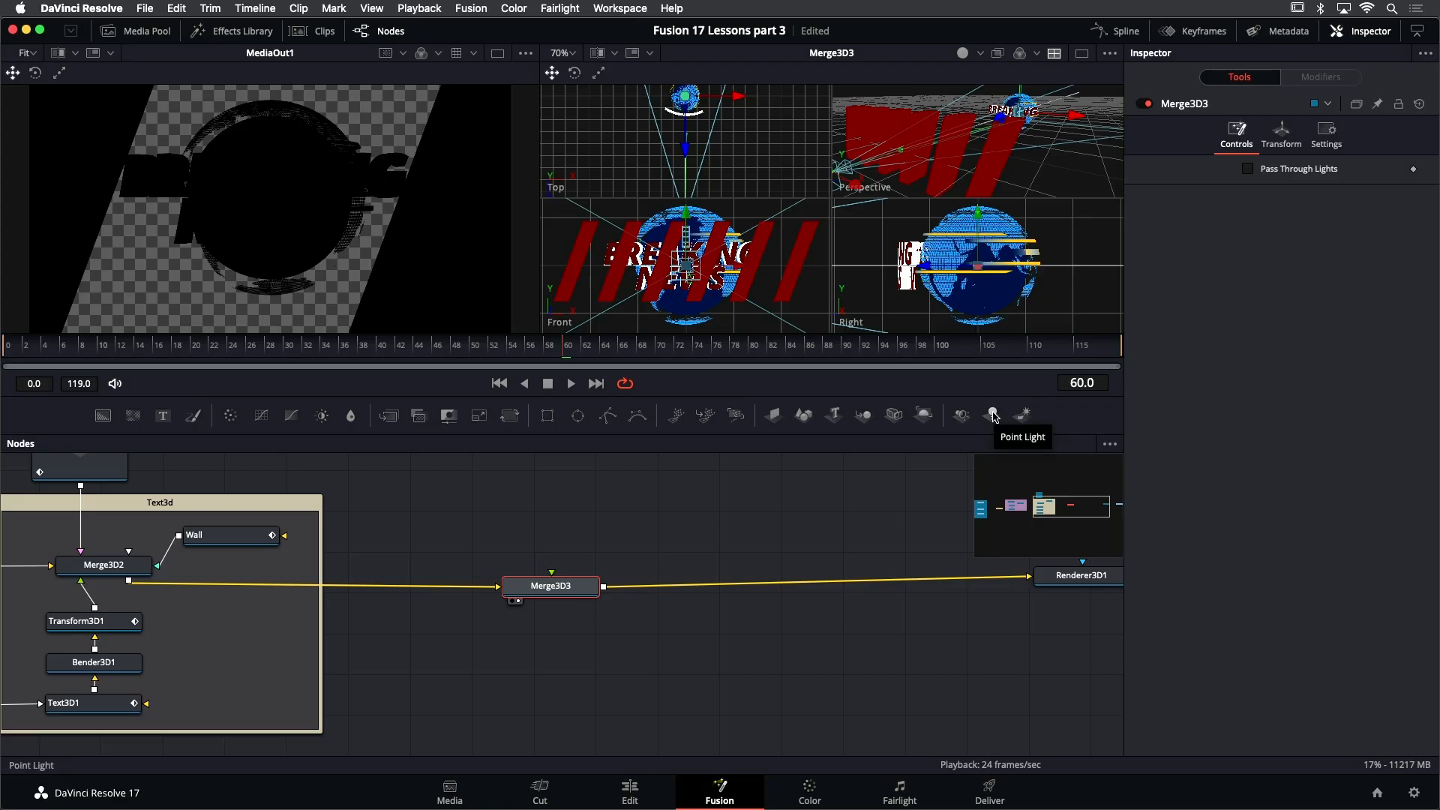
Add a Point Light node, connect it to Merge3D3 and align it directly above that node
{"action": "left_click_drag", "start_coordinate": [994, 416], "coordinate": [539, 495]}
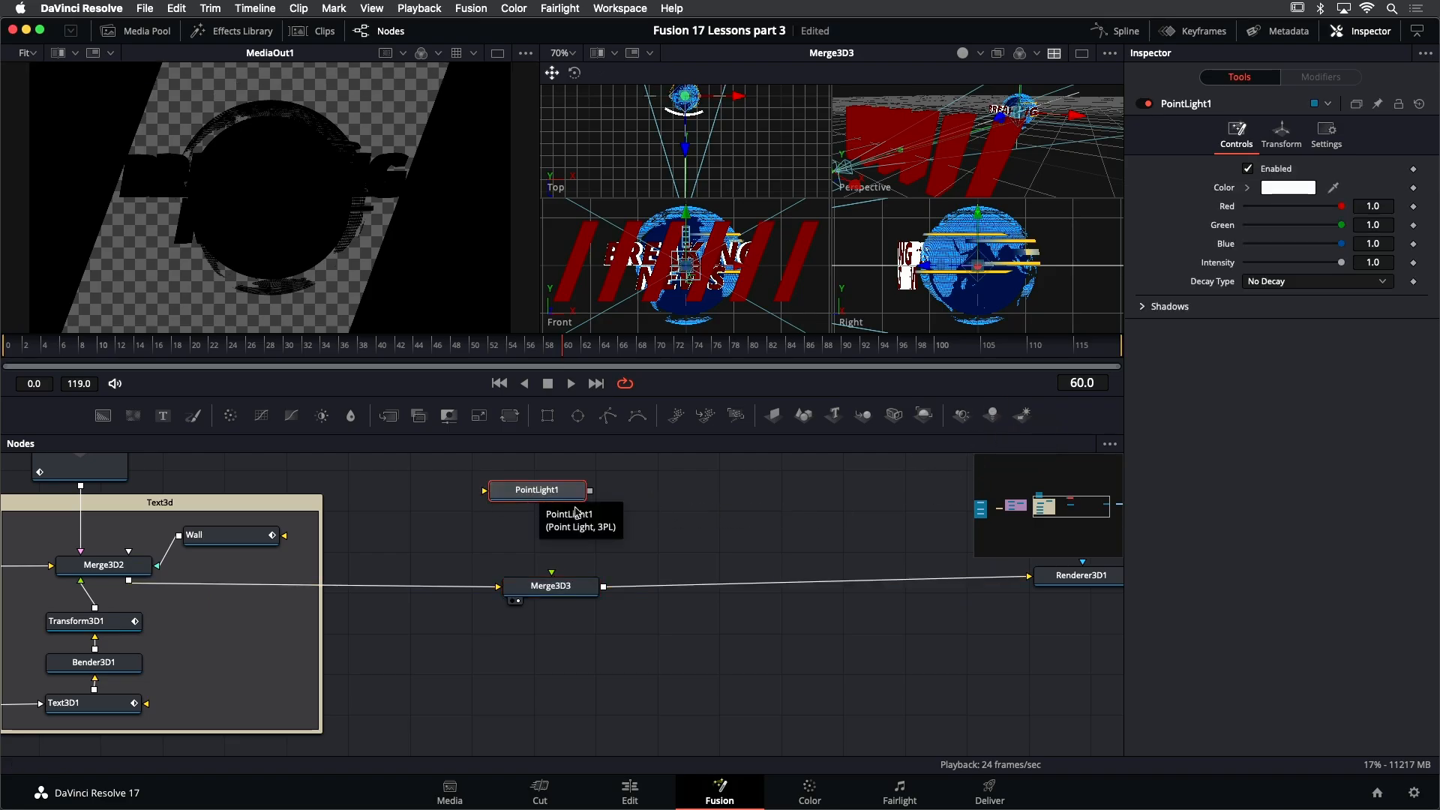
{"action": "left_click_drag", "start_coordinate": [590, 490], "coordinate": [555, 589]}
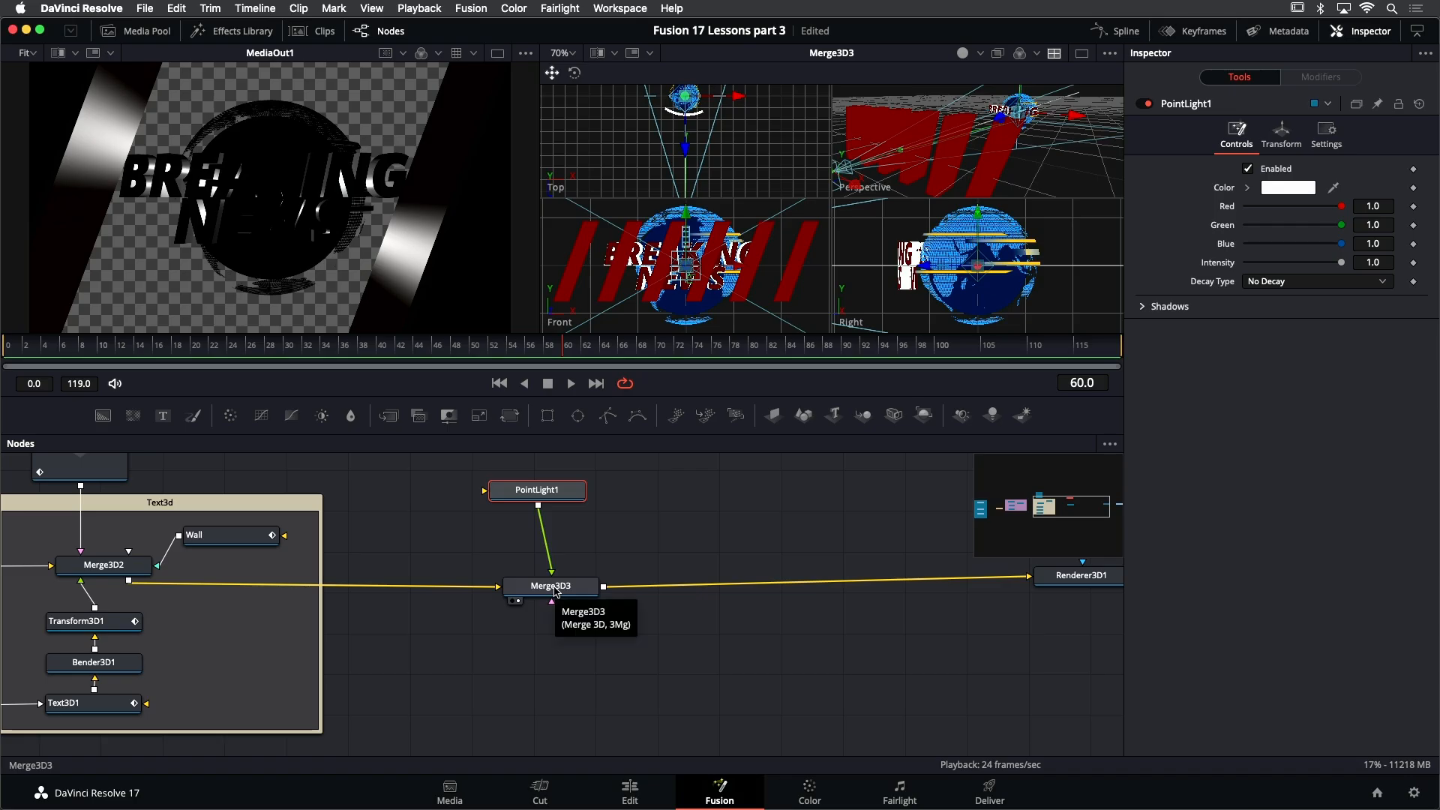
{"action": "left_click_drag", "start_coordinate": [556, 498], "coordinate": [570, 499]}
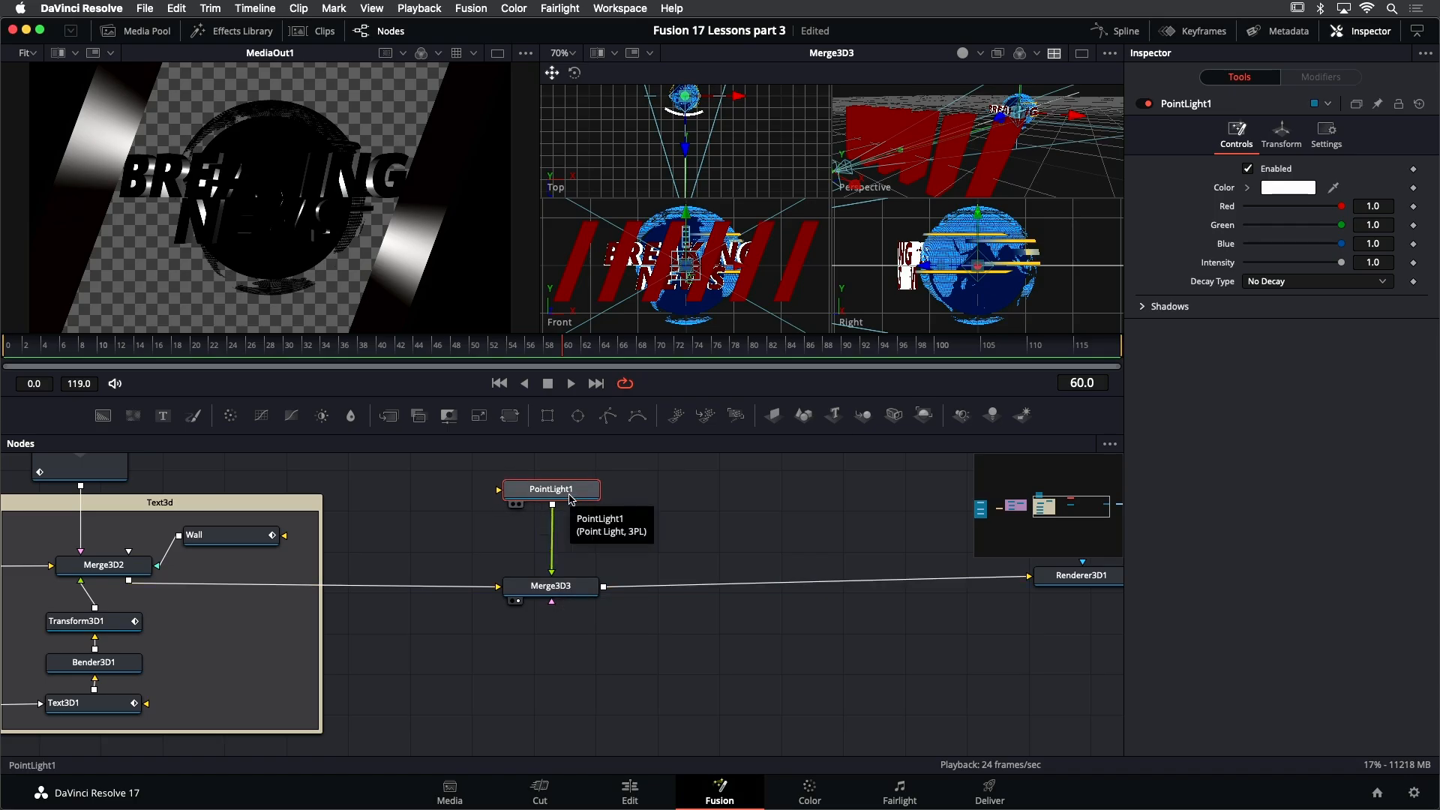
Rename the point light node as BlueLight
{"action": "key", "text": "F2"}
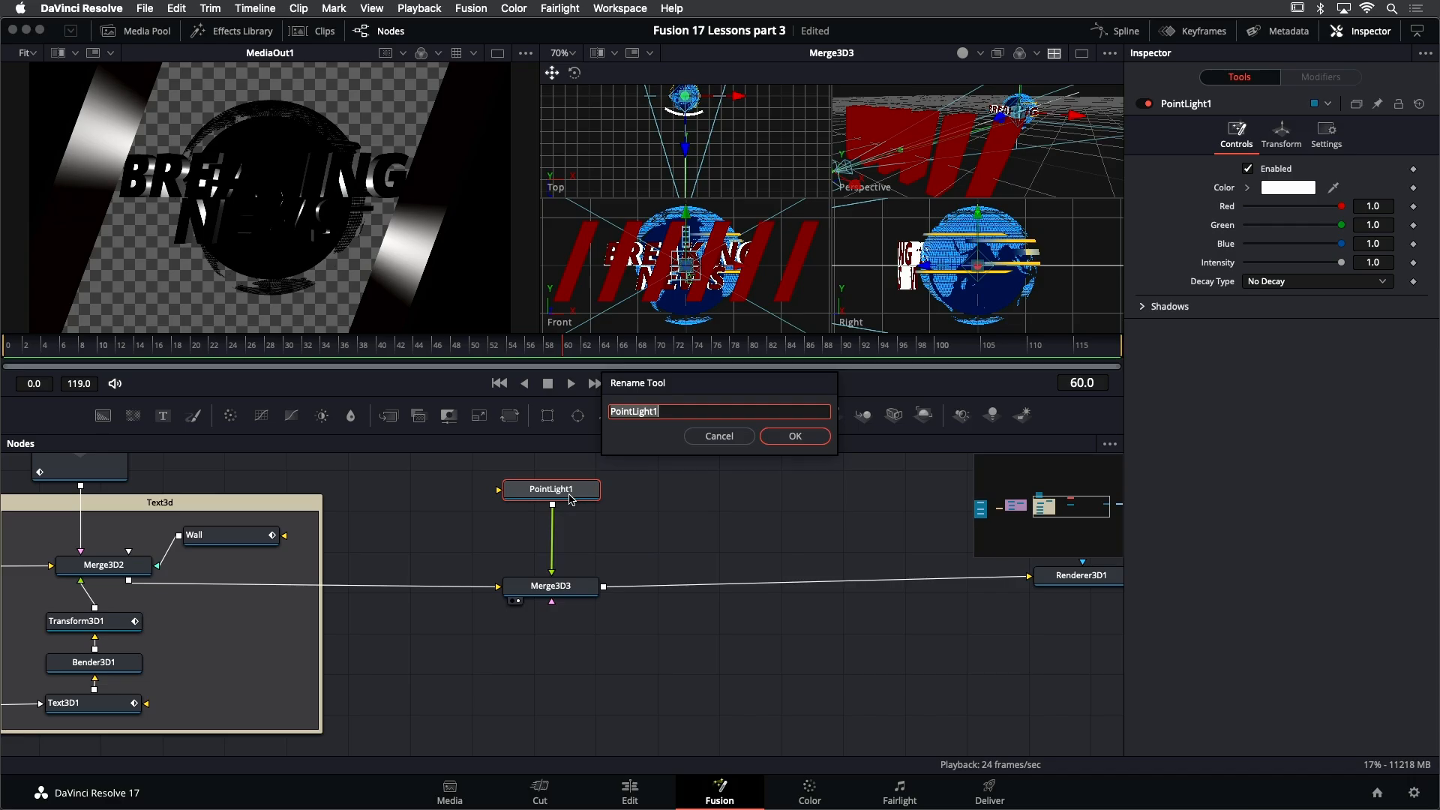
{"action": "type", "text": "BlueLight"}
{"action": "key", "text": "Return"}
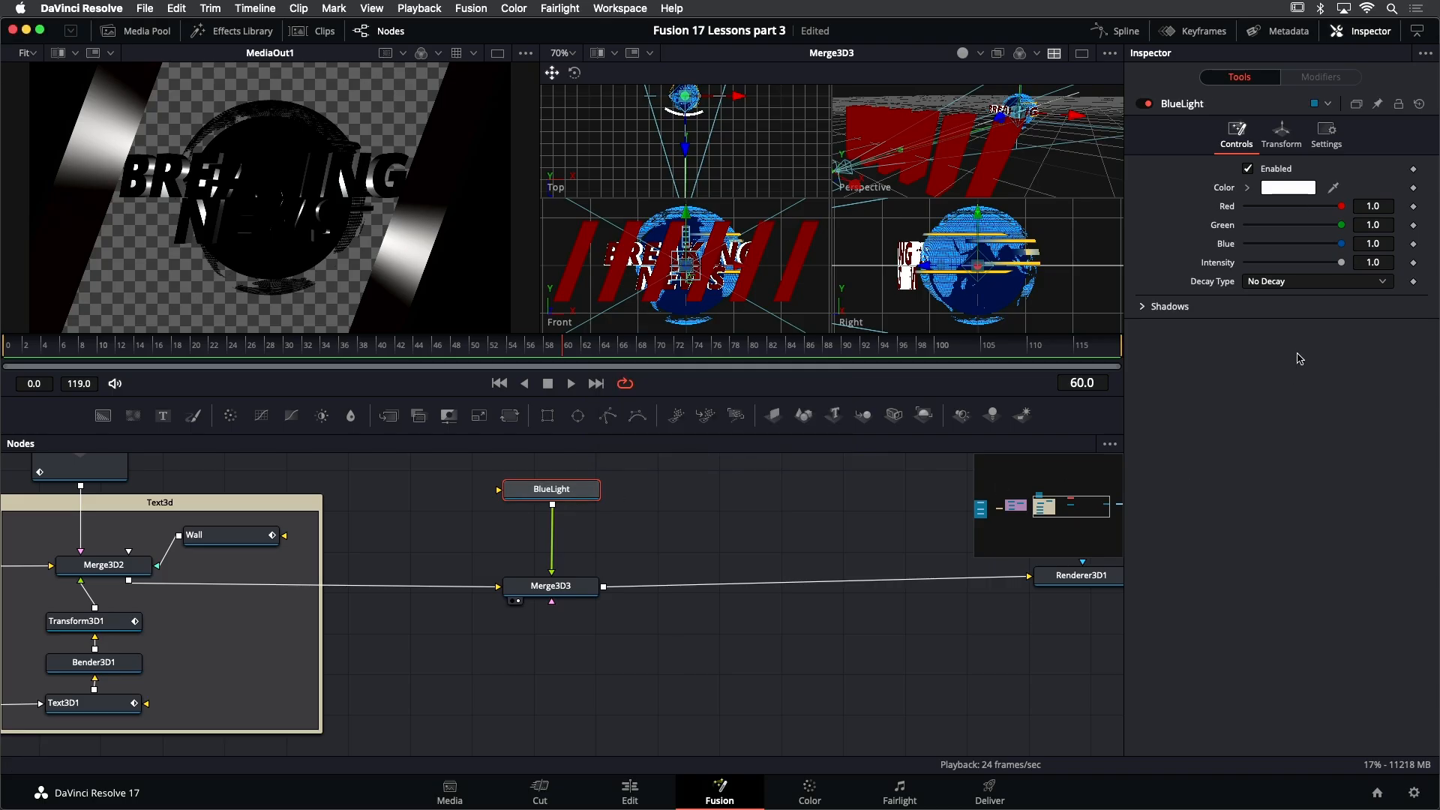
Set BlueLight's color to a saturated blue with hue 0.608, saturation 1.0 and value 0.591, and its Decay Type to Linear
{"action": "left_click", "coordinate": [1247, 187]}
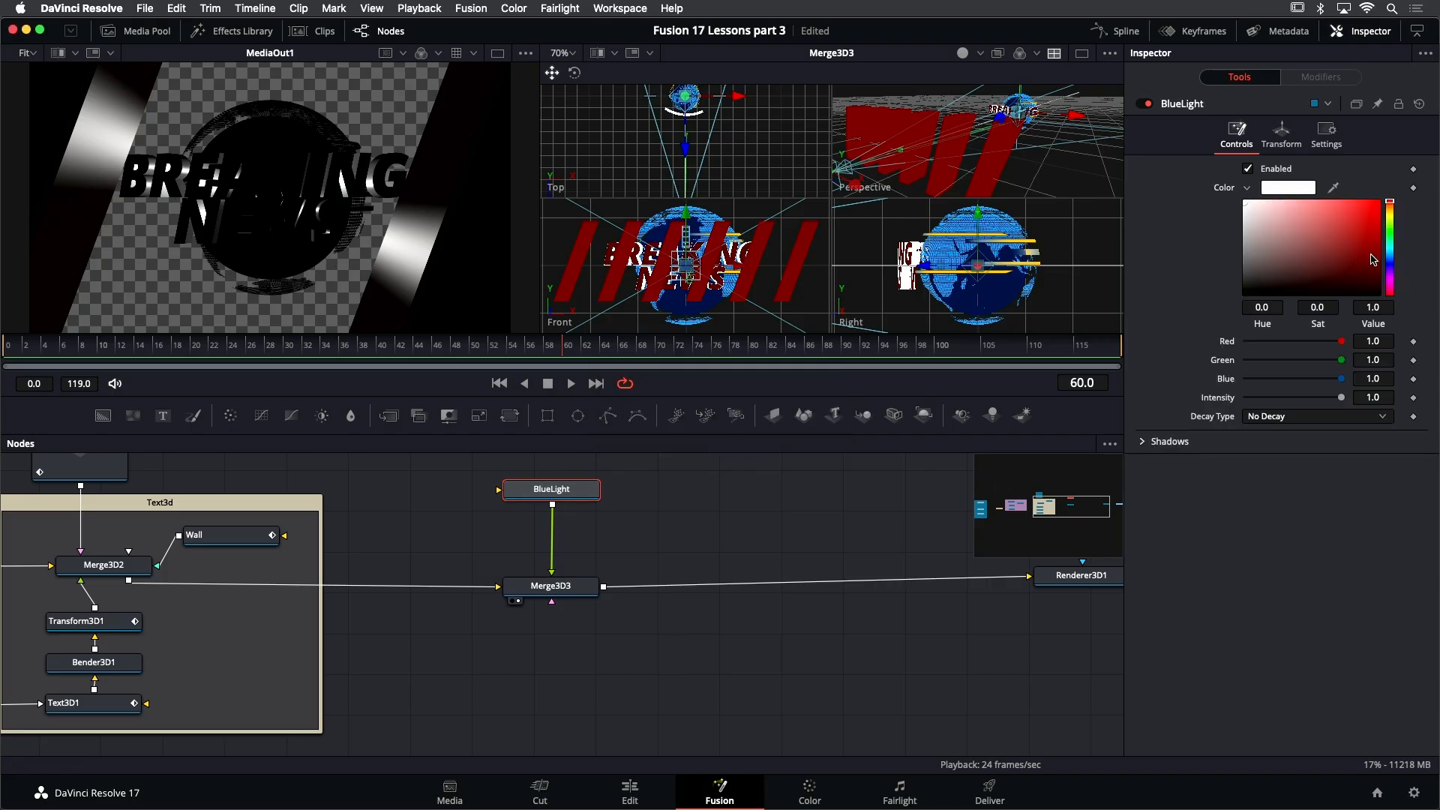
{"action": "left_click", "coordinate": [1391, 260]}
{"action": "left_click_drag", "start_coordinate": [1378, 255], "coordinate": [1378, 239]}
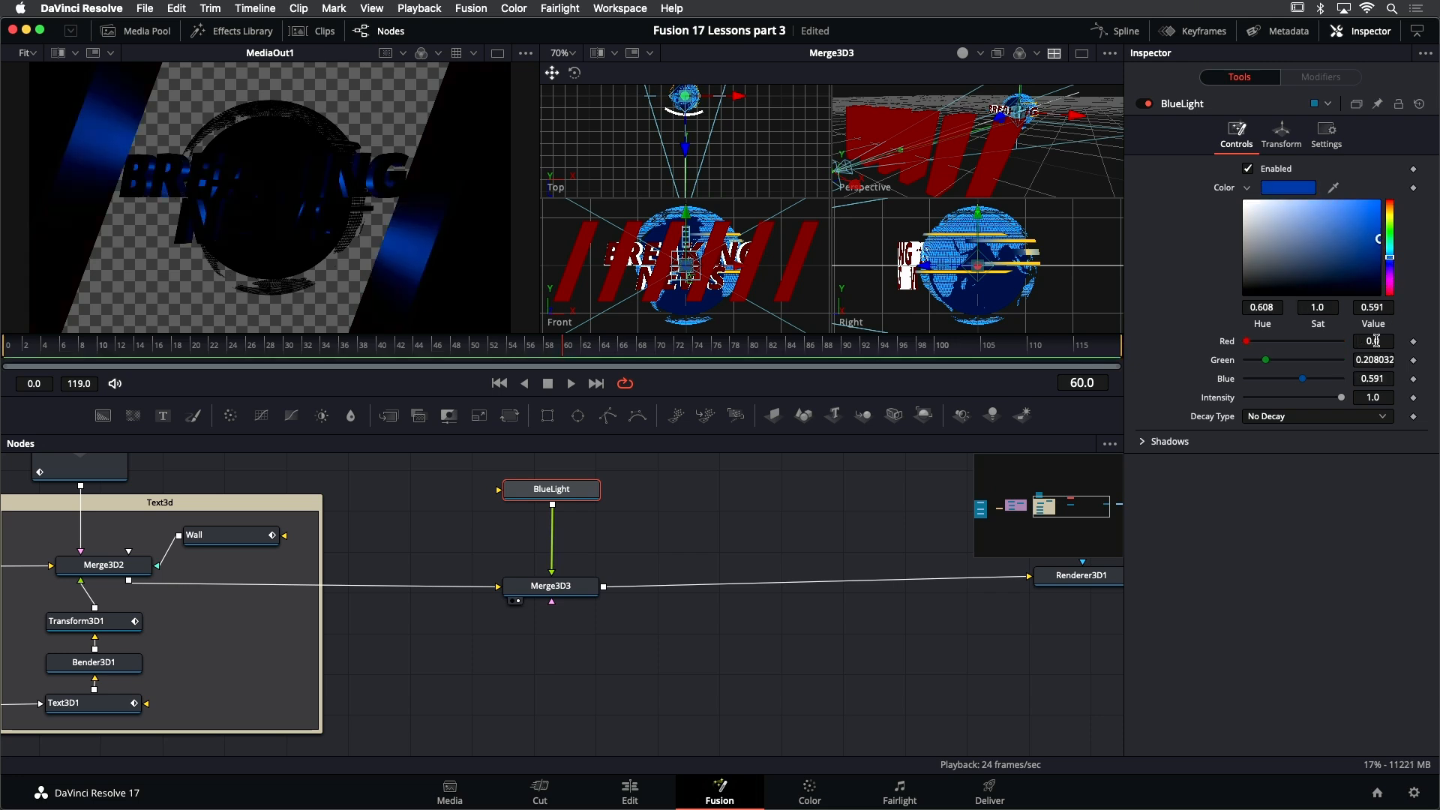
{"action": "left_click", "coordinate": [1345, 419]}
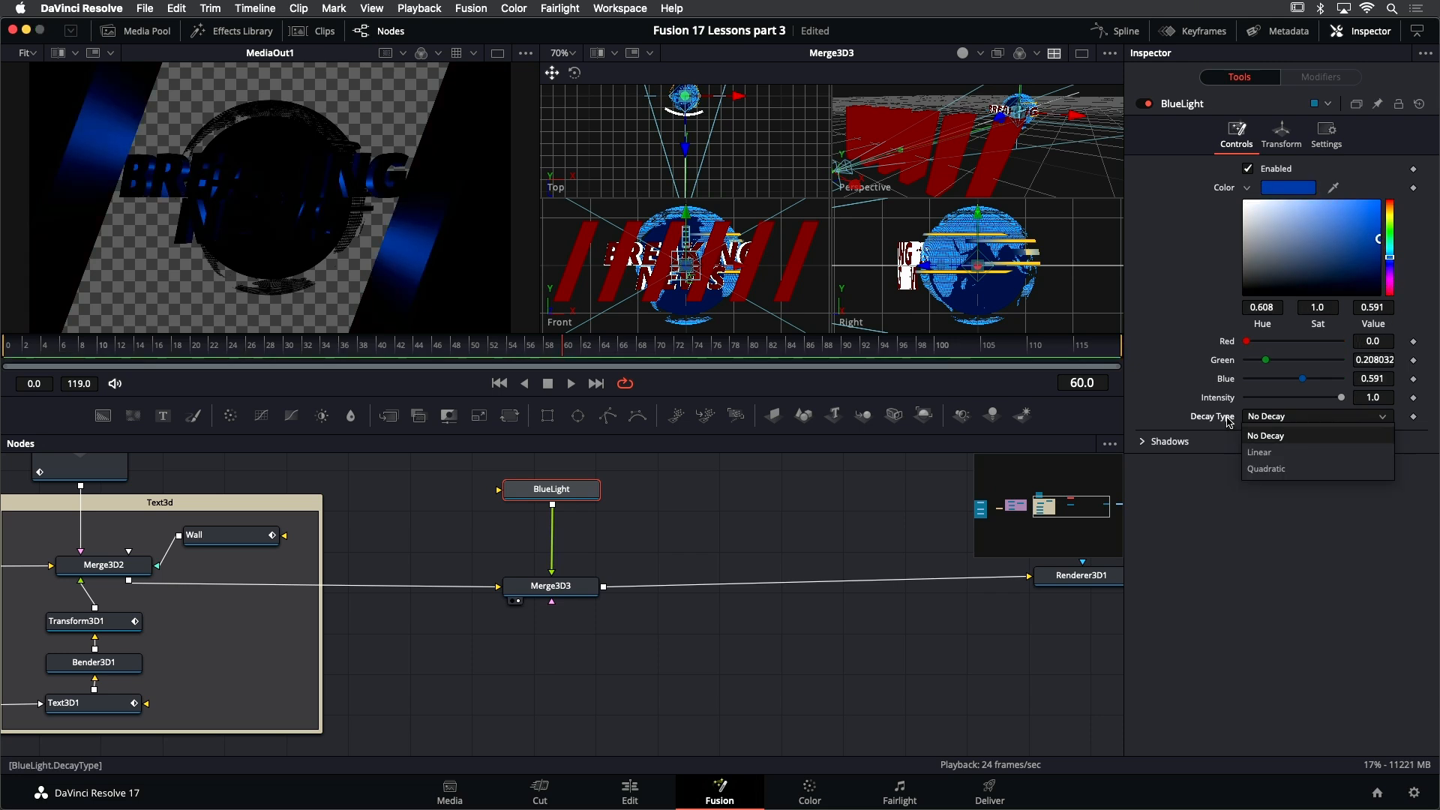
{"action": "left_click", "coordinate": [1266, 452]}
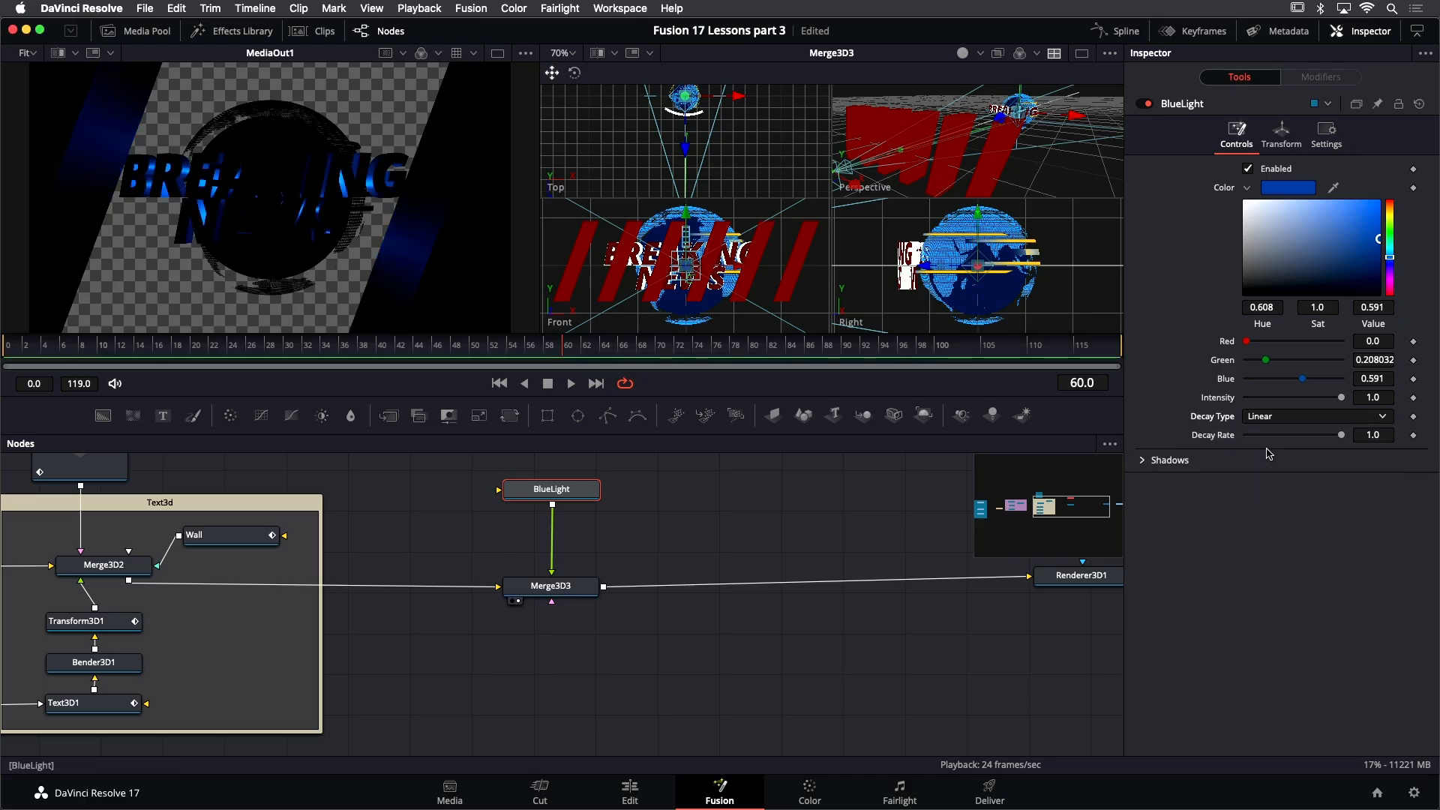
Move BlueLight in front of the right end of the Breaking News title and set its Intensity to 0.496
{"action": "left_click_drag", "start_coordinate": [1341, 398], "coordinate": [1307, 405]}
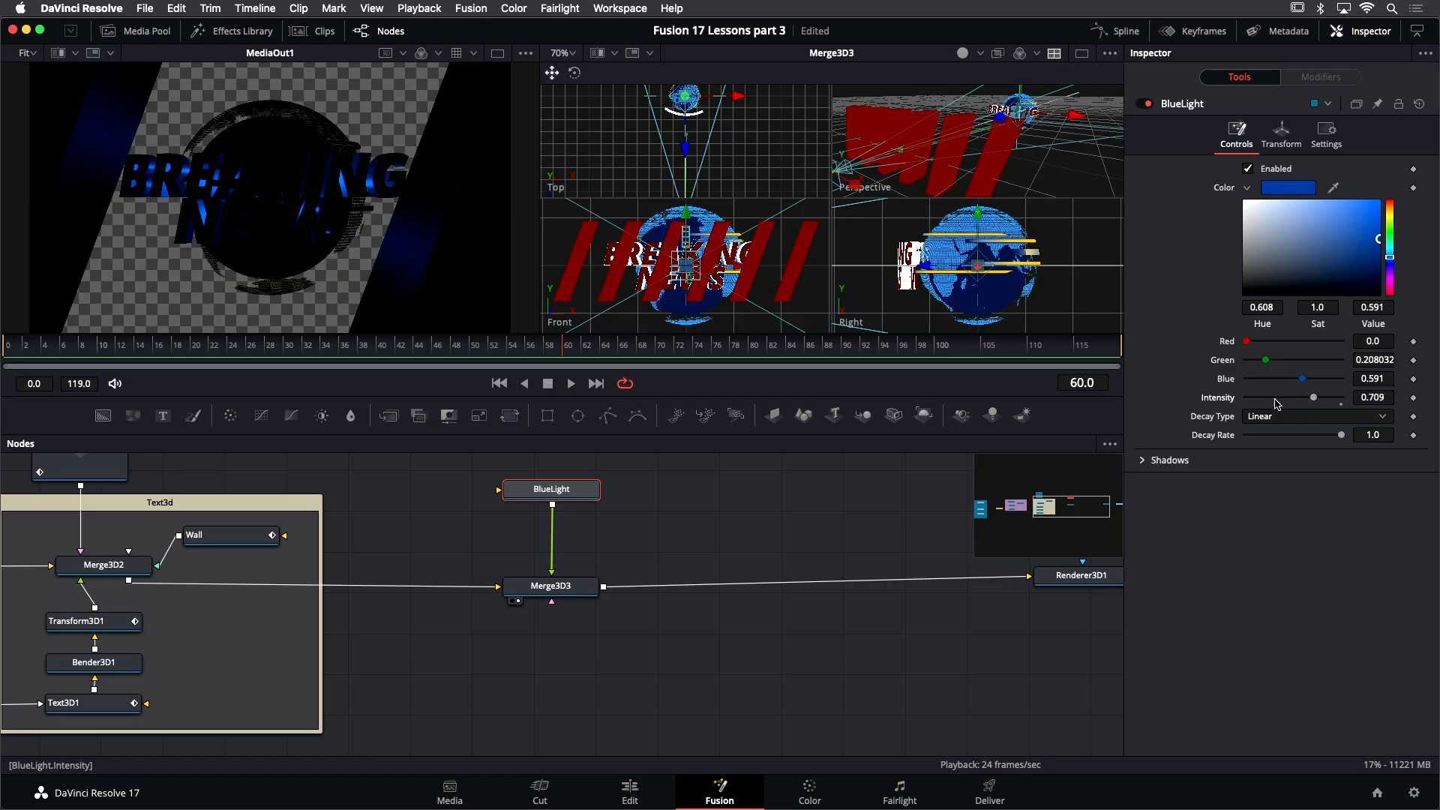
{"action": "left_click_drag", "start_coordinate": [800, 396], "coordinate": [823, 448]}
{"action": "mouse_move", "coordinate": [743, 115]}
{"action": "left_mouse_down"}
{"action": "mouse_move", "coordinate": [731, 105]}
{"action": "mouse_move", "coordinate": [759, 106]}
{"action": "left_mouse_up"}
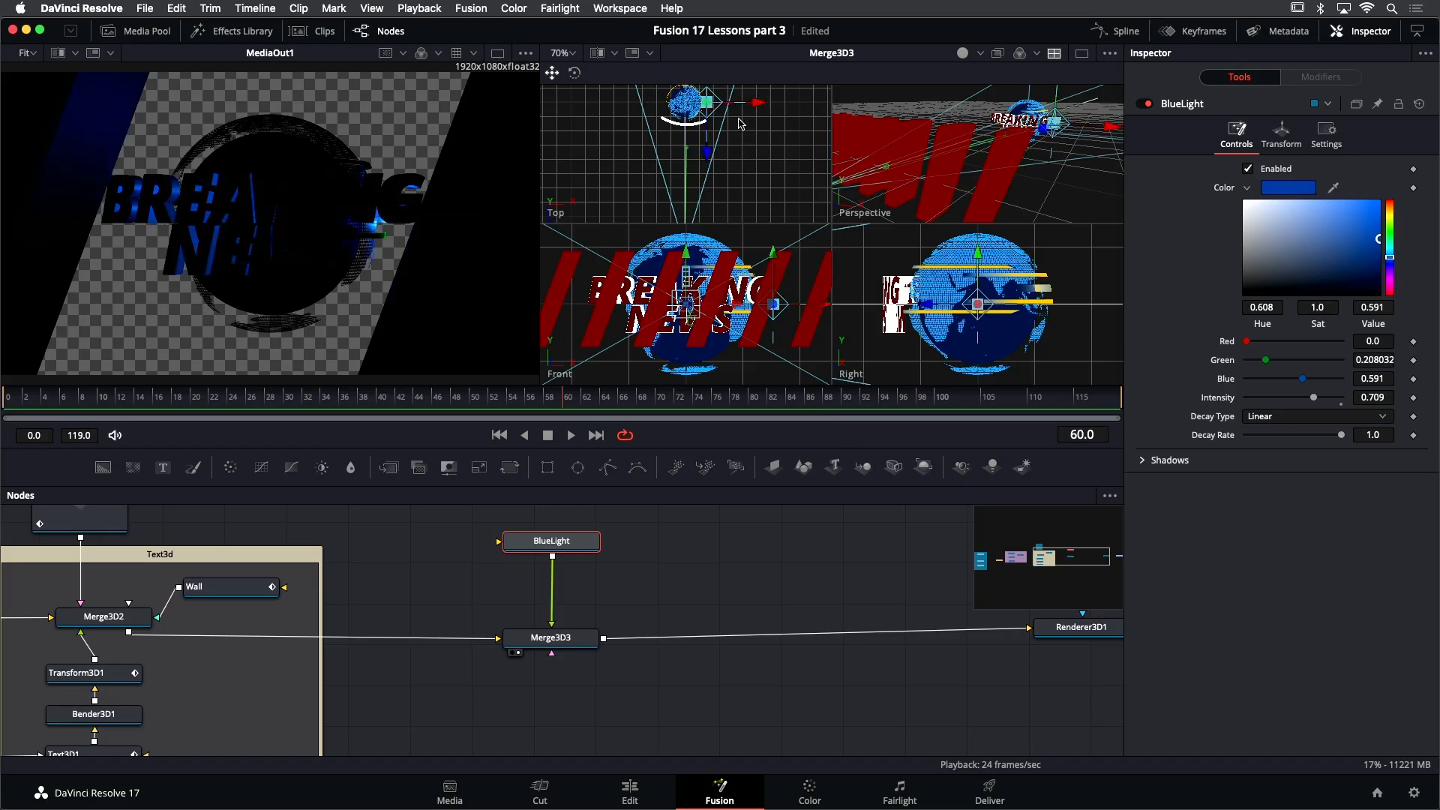
{"action": "left_click_drag", "start_coordinate": [773, 255], "coordinate": [774, 247]}
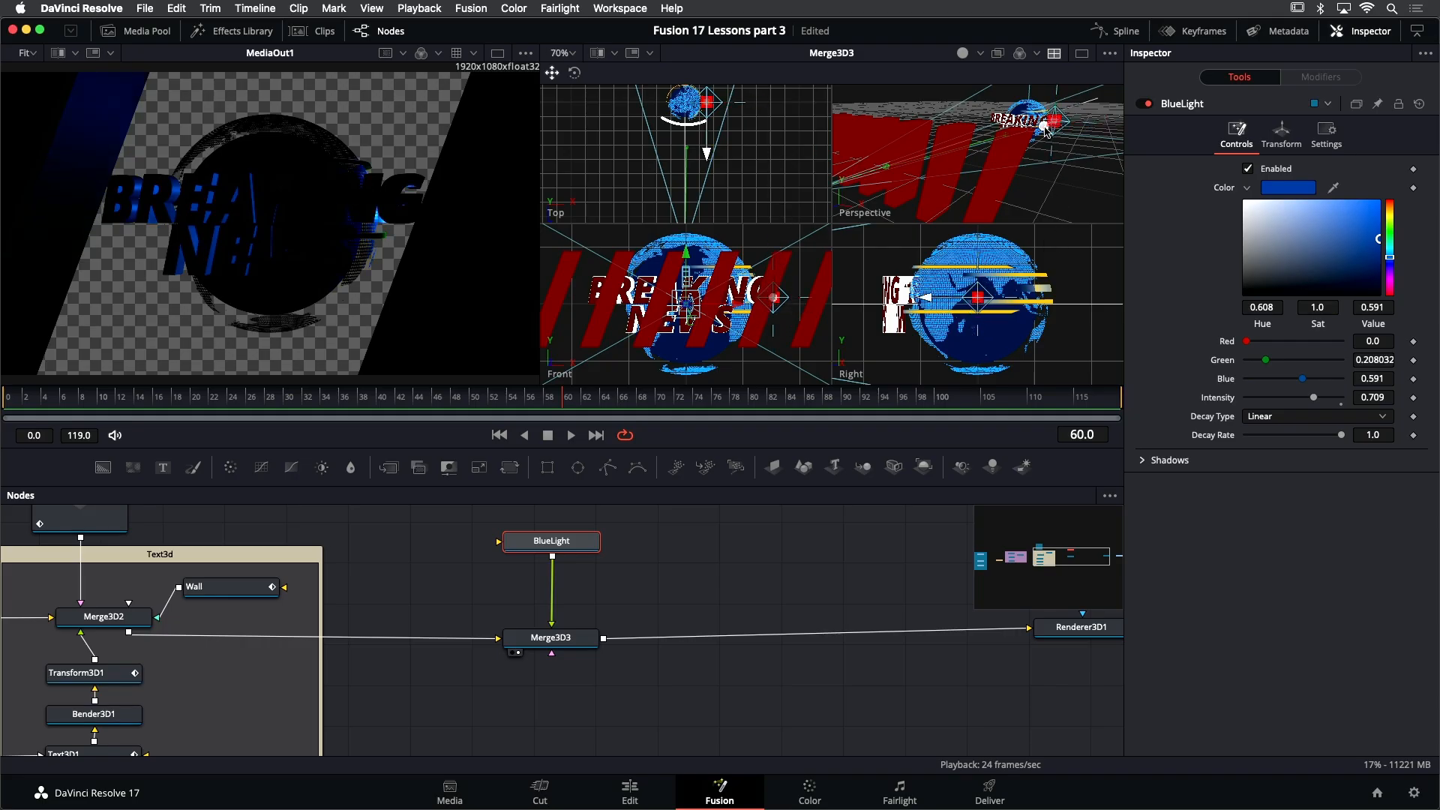
{"action": "left_click_drag", "start_coordinate": [1046, 131], "coordinate": [1103, 133]}
{"action": "left_click_drag", "start_coordinate": [708, 153], "coordinate": [709, 173]}
{"action": "left_click_drag", "start_coordinate": [763, 122], "coordinate": [756, 123]}
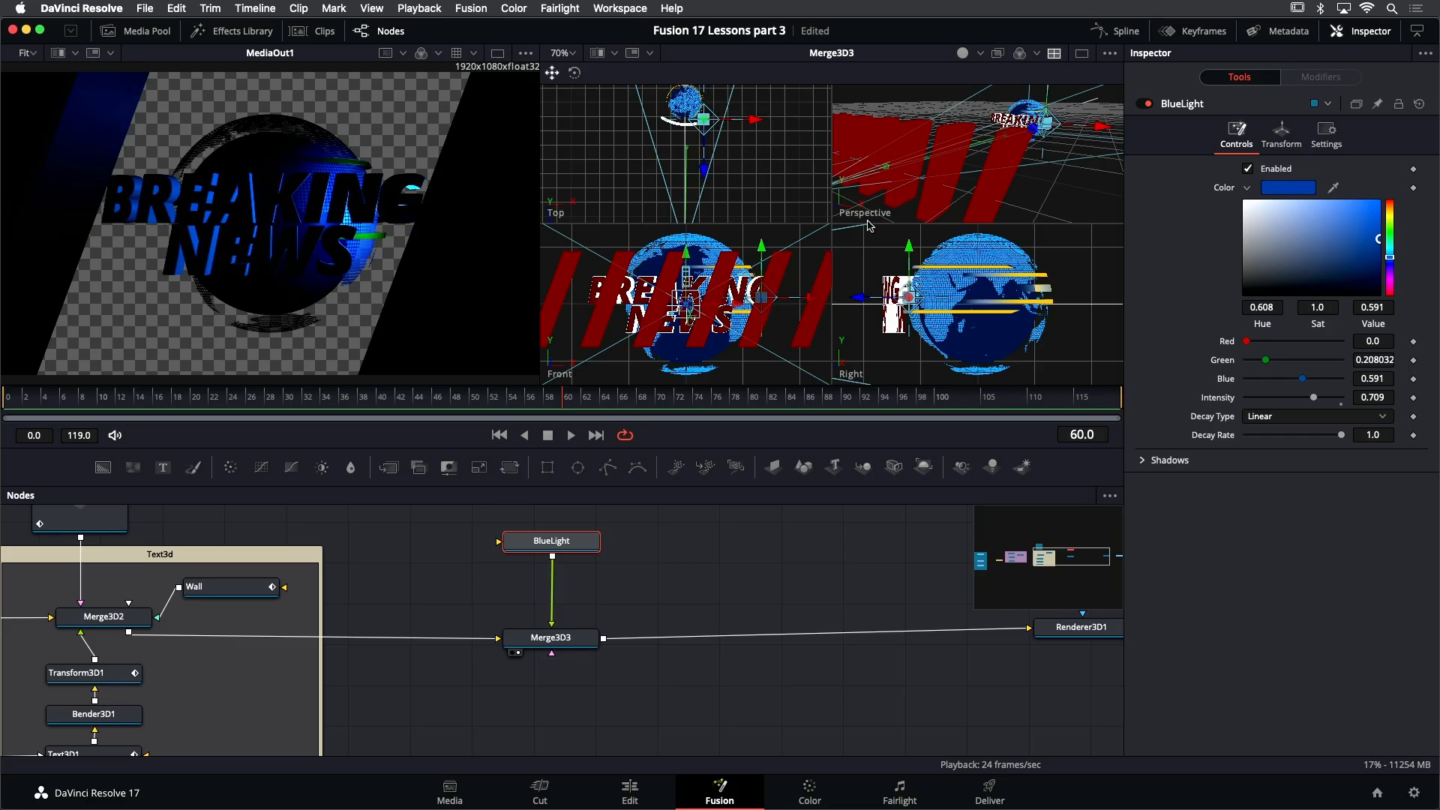
{"action": "left_click_drag", "start_coordinate": [900, 252], "coordinate": [900, 238]}
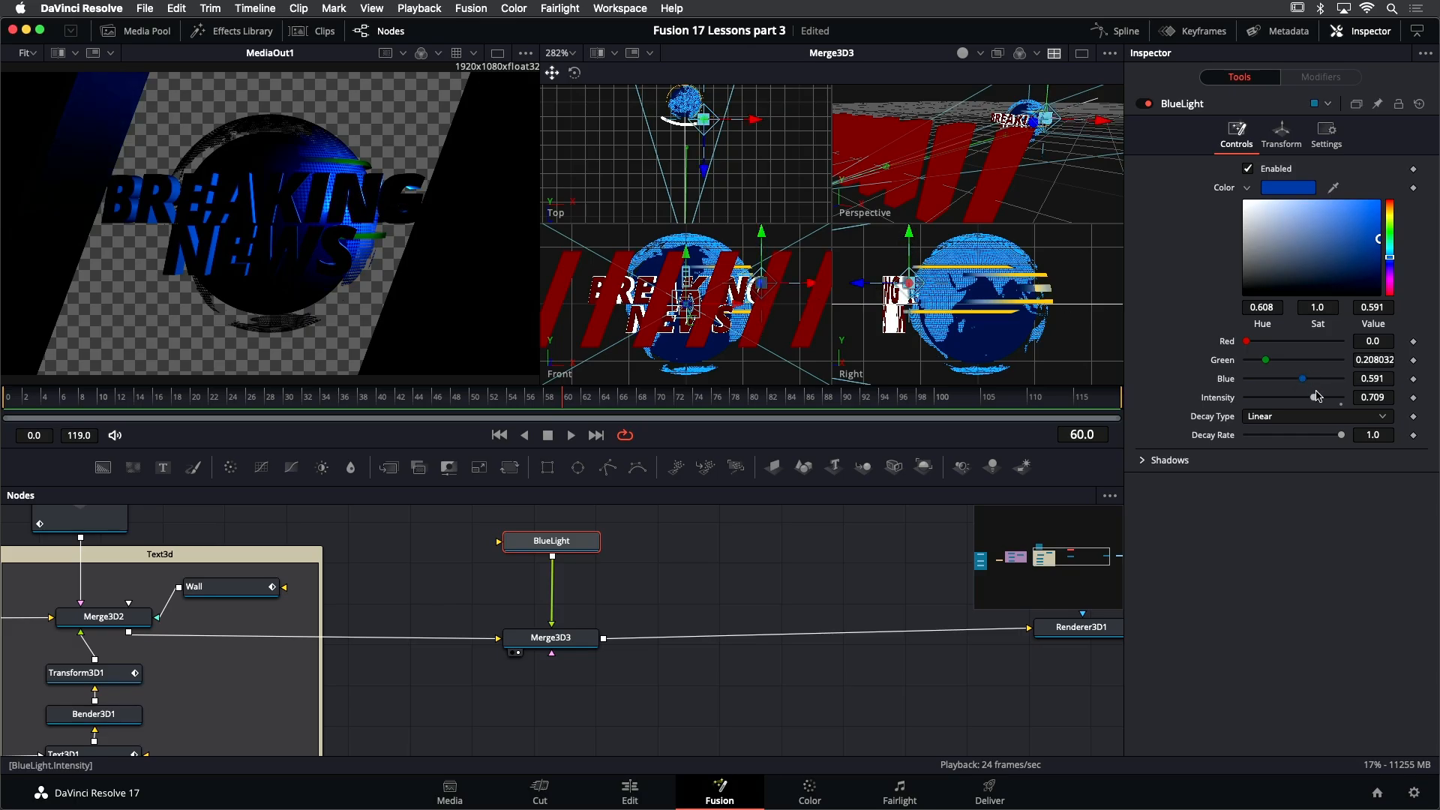
{"action": "left_click_drag", "start_coordinate": [1314, 398], "coordinate": [1301, 403]}
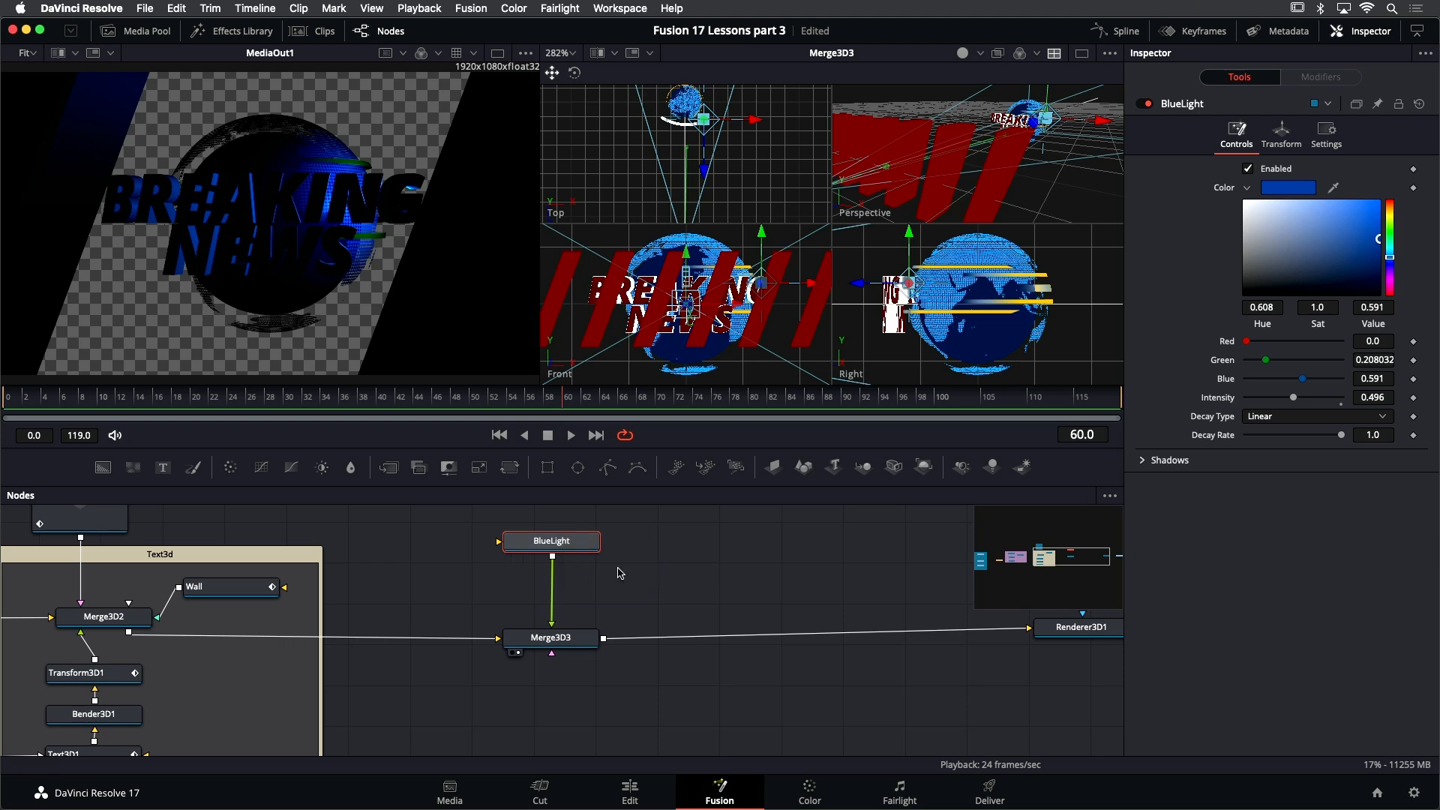
Paste a copy of the BlueLight node, rename it YellowLight and connect it to Merge3D3
{"action": "key", "text": "super+v"}
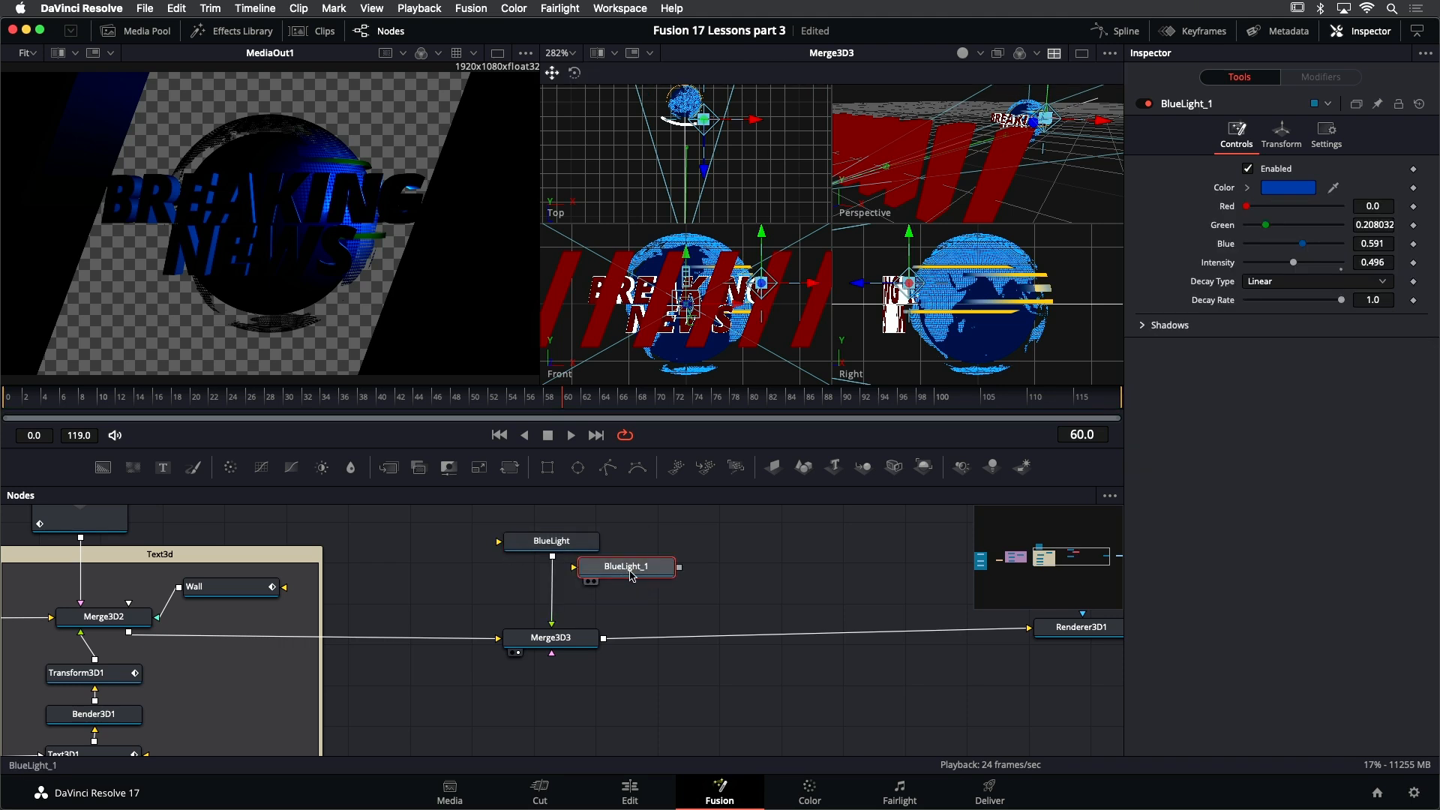
{"action": "key", "text": "F2"}
{"action": "type", "text": "YellowLight"}
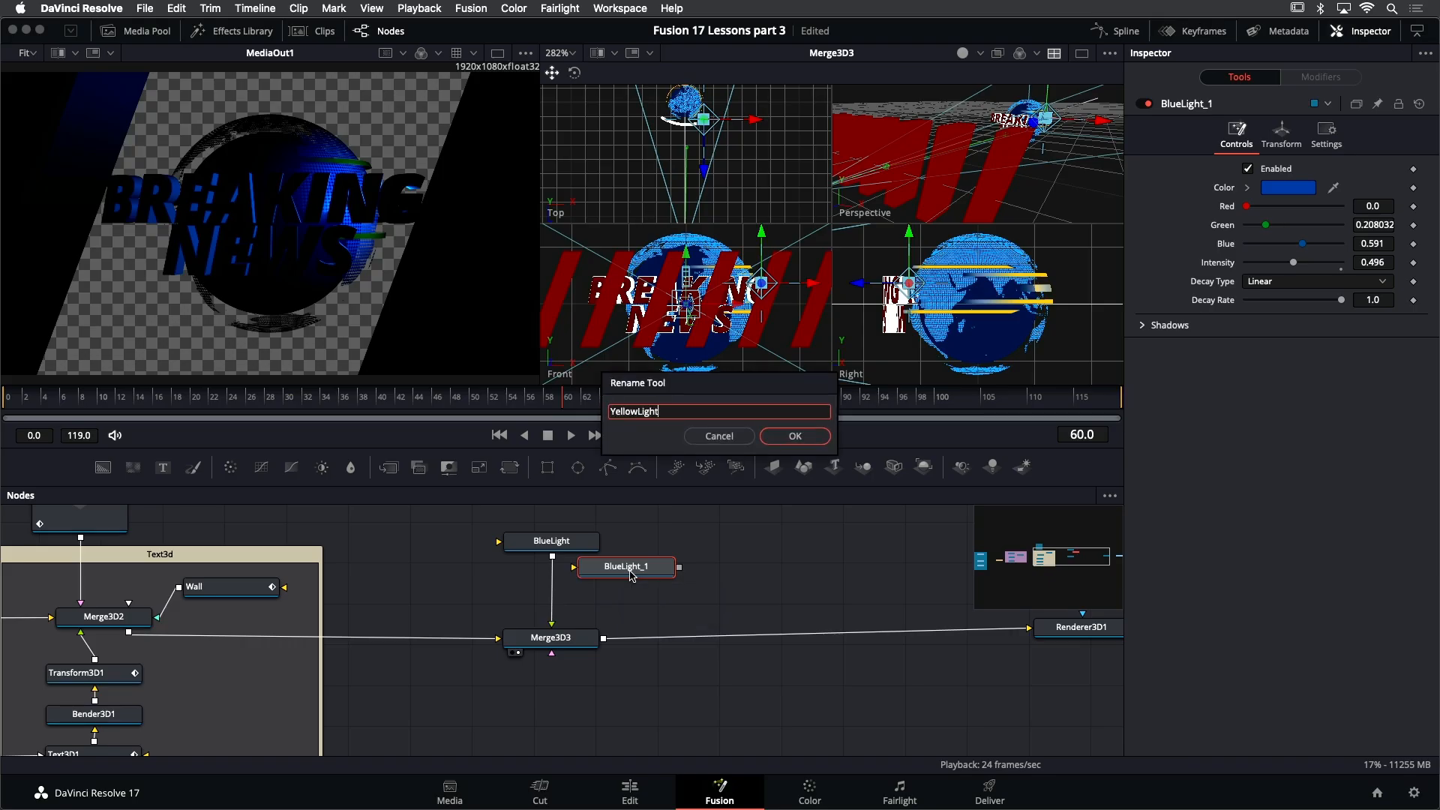
{"action": "key", "text": "Return"}
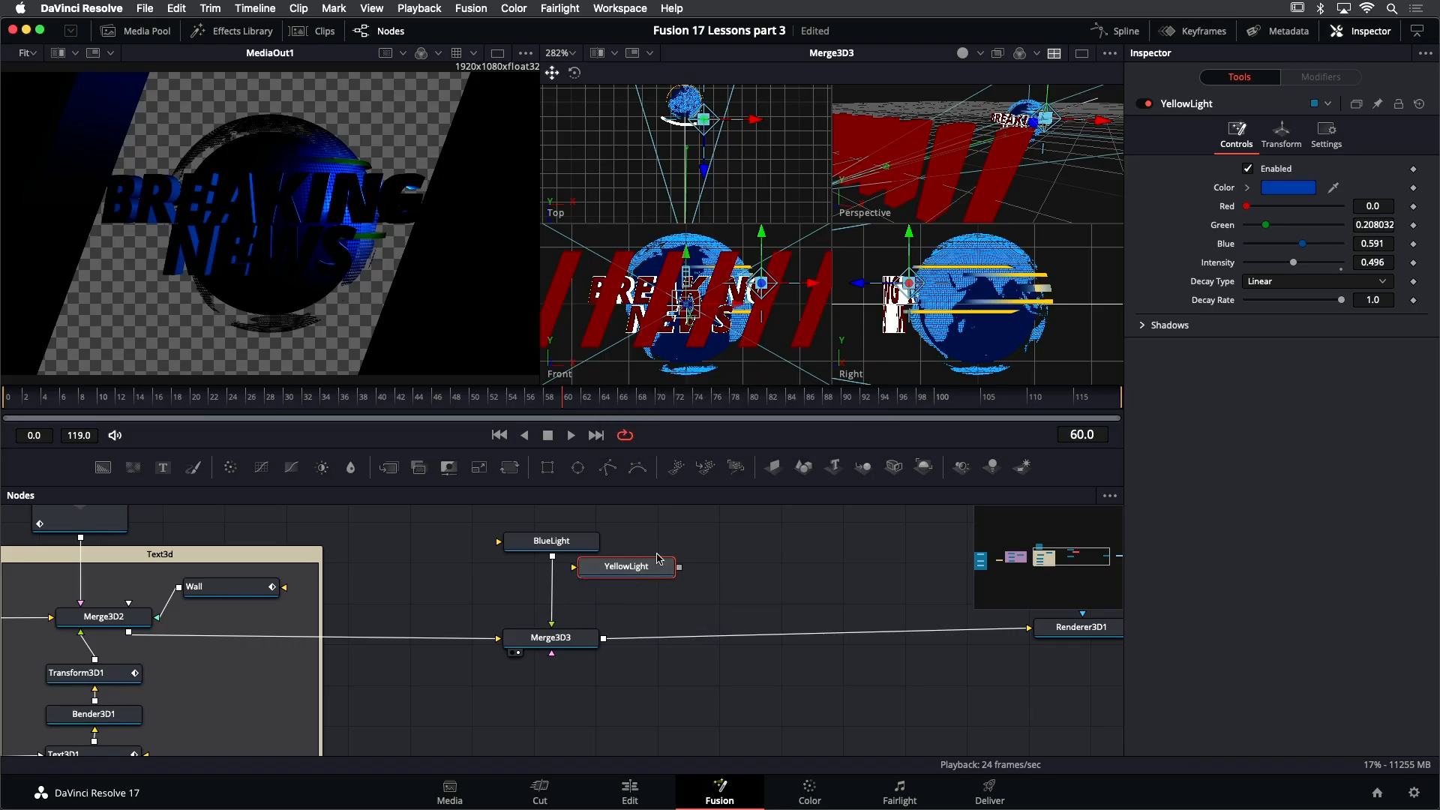
{"action": "left_click_drag", "start_coordinate": [679, 571], "coordinate": [574, 639]}
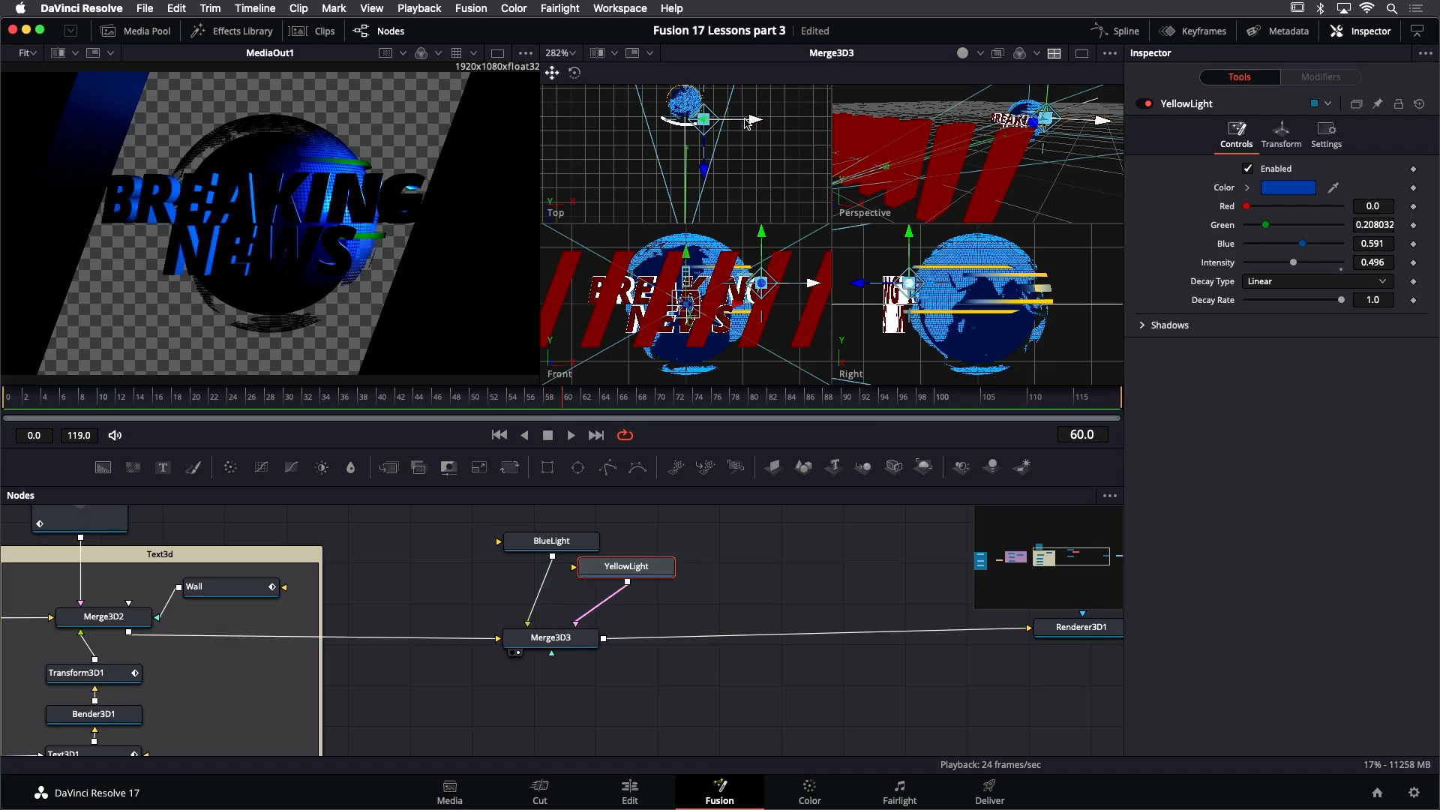
Position YellowLight near the left end of the title, close in front of the letters
{"action": "left_click_drag", "start_coordinate": [753, 122], "coordinate": [717, 123]}
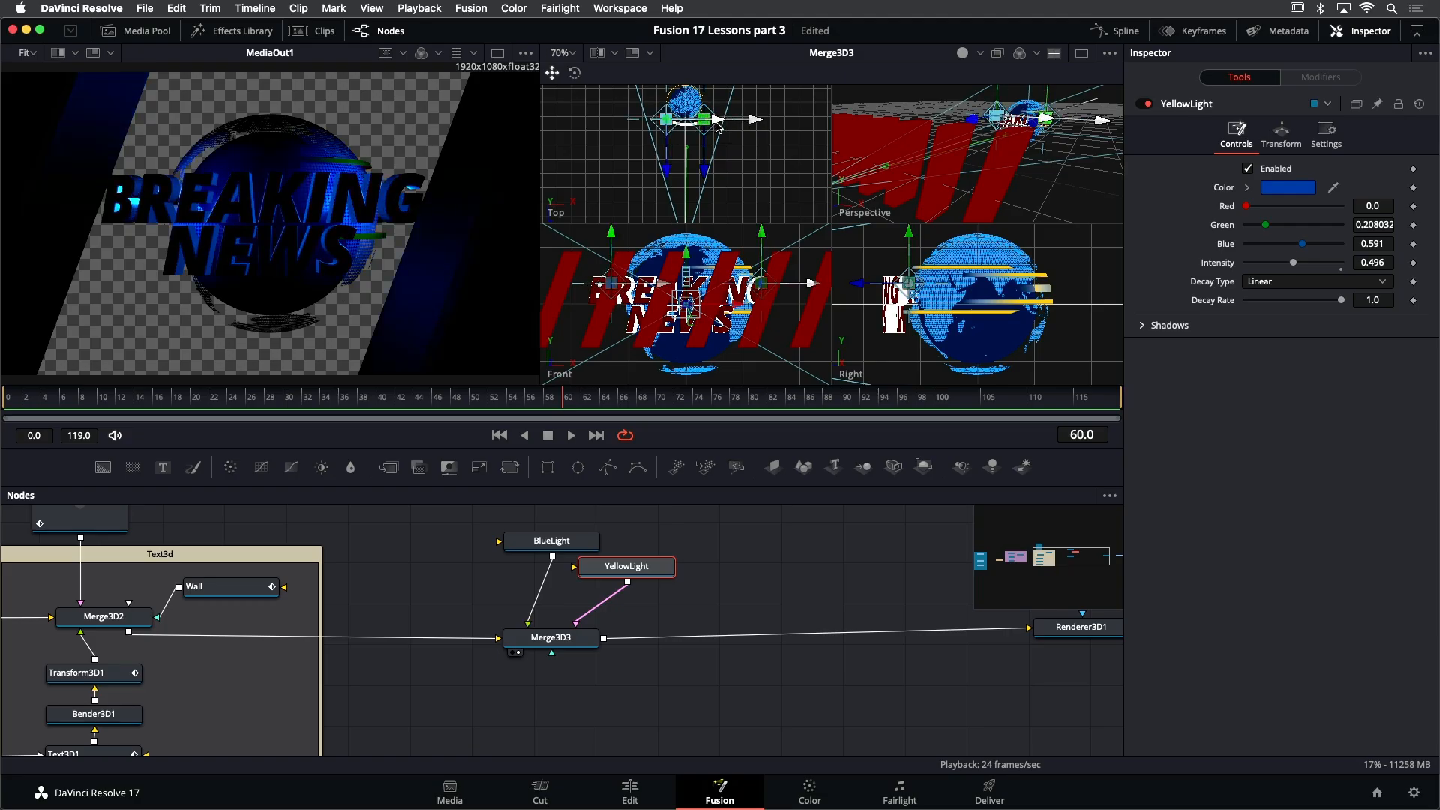
{"action": "left_click_drag", "start_coordinate": [666, 169], "coordinate": [665, 174]}
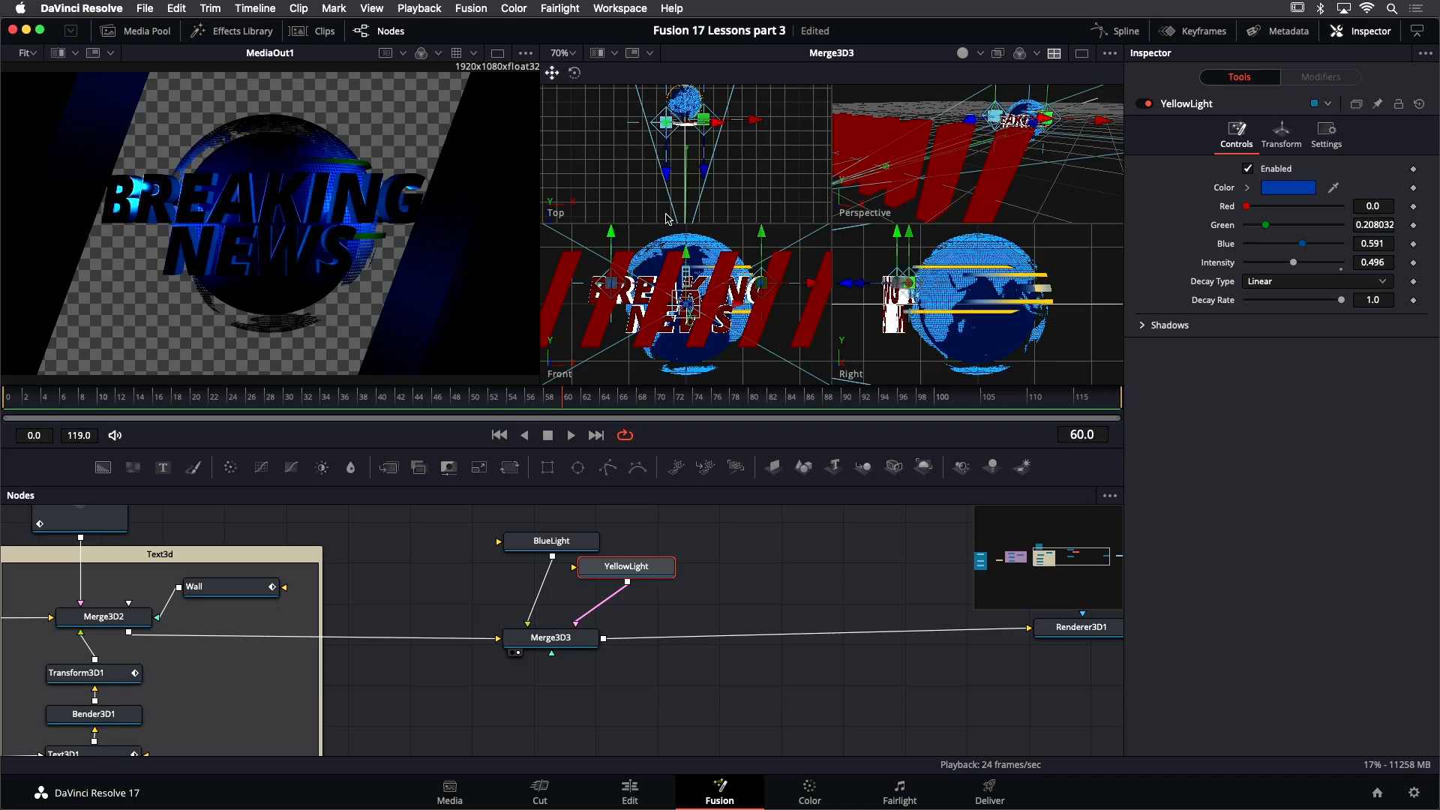
{"action": "left_click_drag", "start_coordinate": [612, 234], "coordinate": [611, 242]}
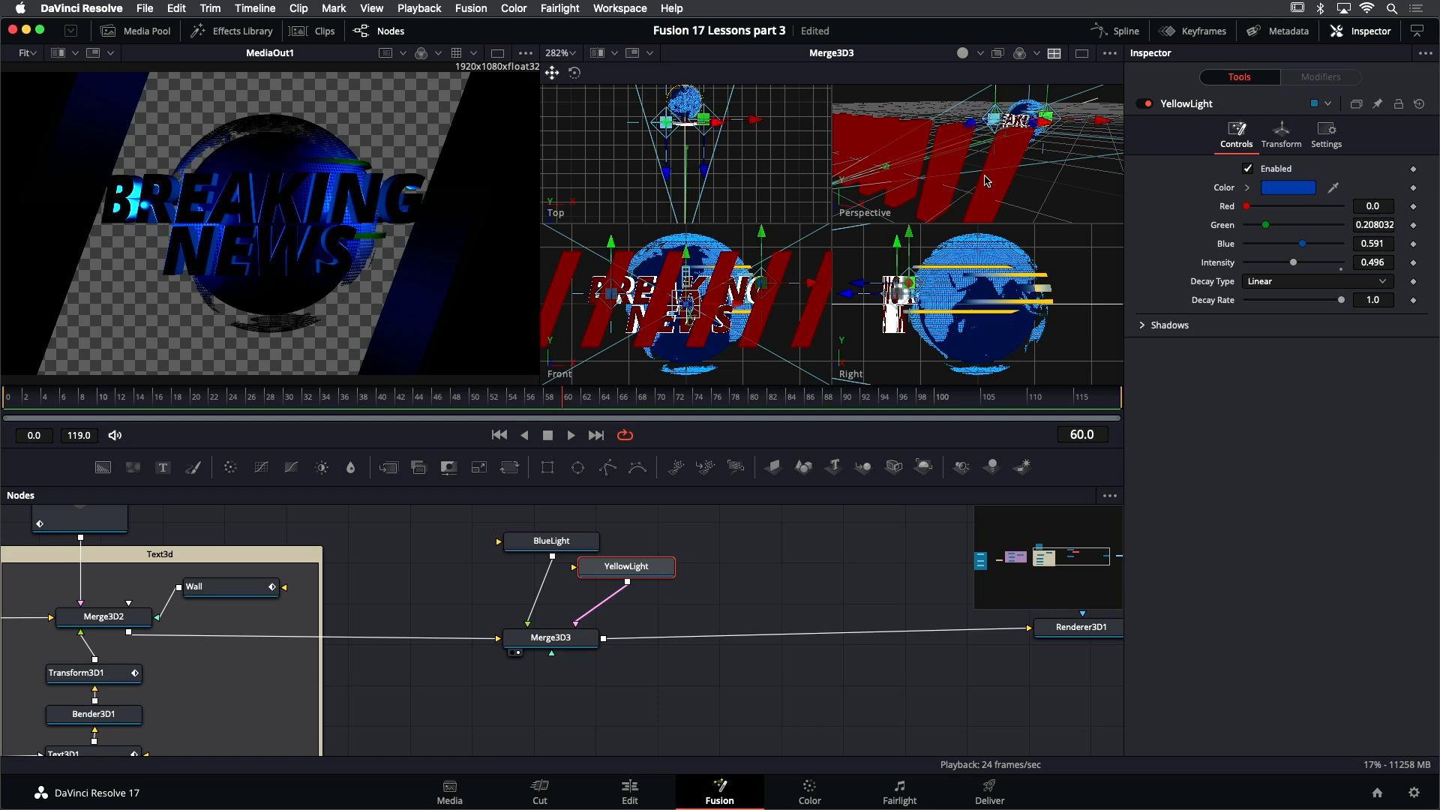
{"action": "scroll", "coordinate": [1032, 165], "scroll_direction": "down", "scroll_amount": 5}
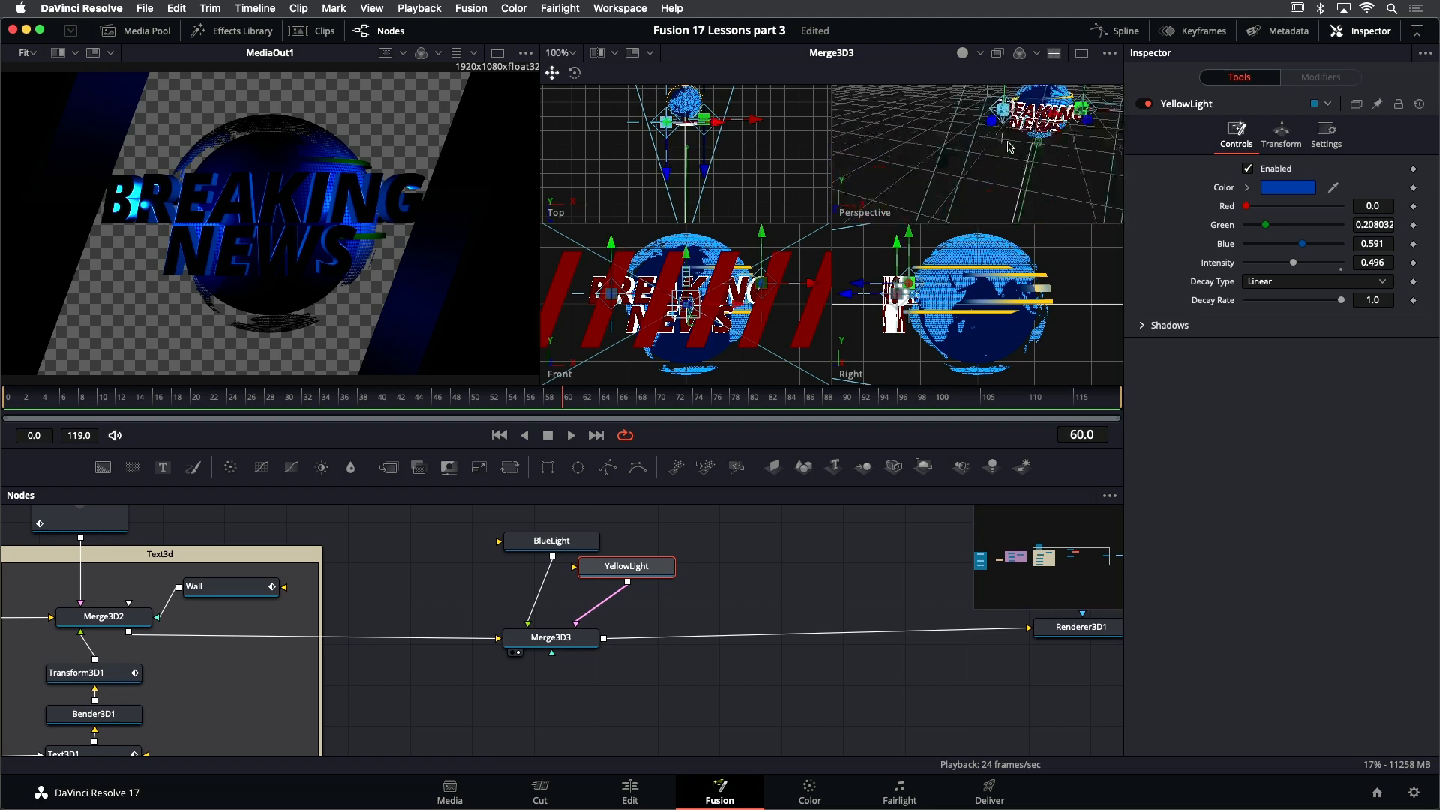
{"action": "scroll", "coordinate": [1008, 147], "scroll_direction": "up", "scroll_amount": 5}
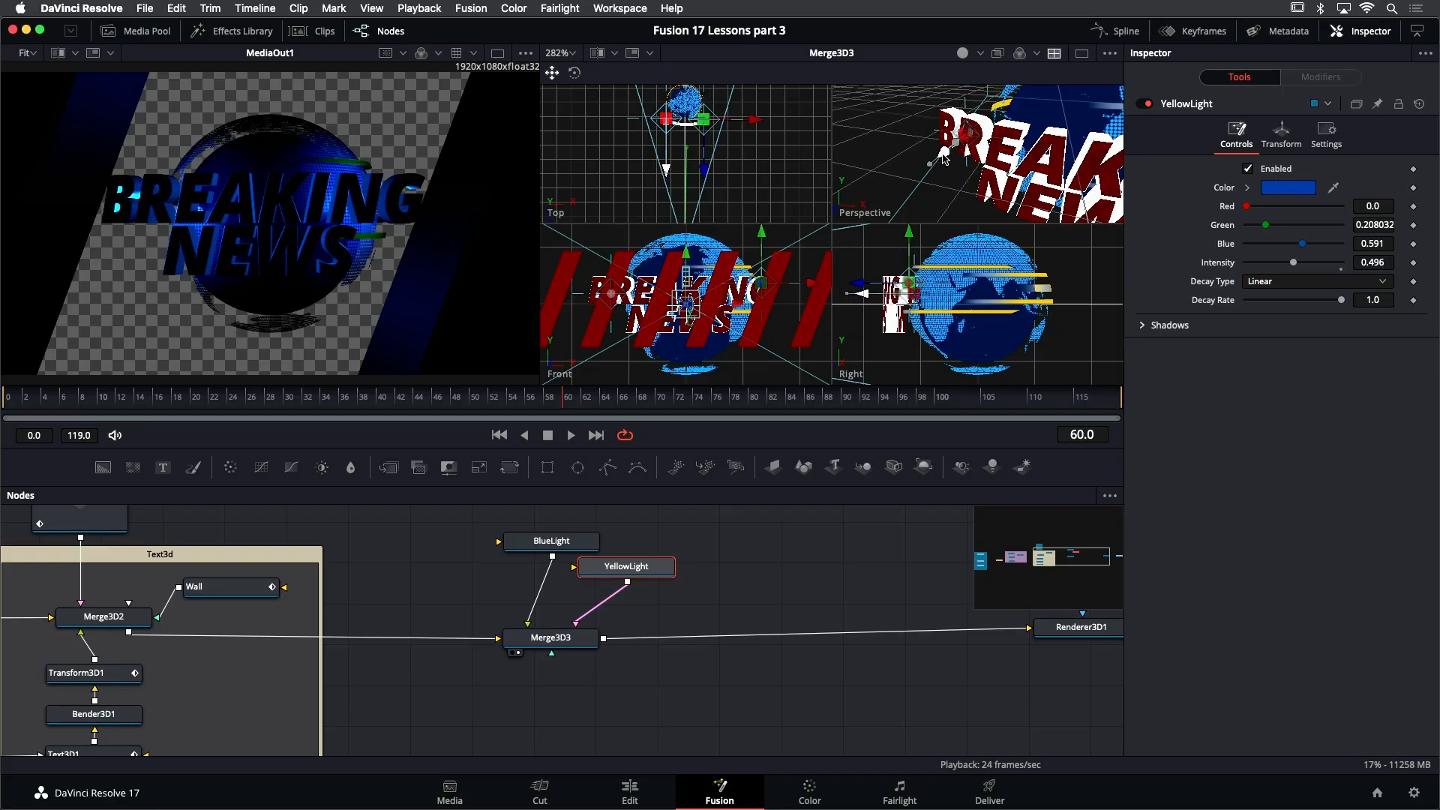
{"action": "left_click_drag", "start_coordinate": [947, 157], "coordinate": [1010, 141]}
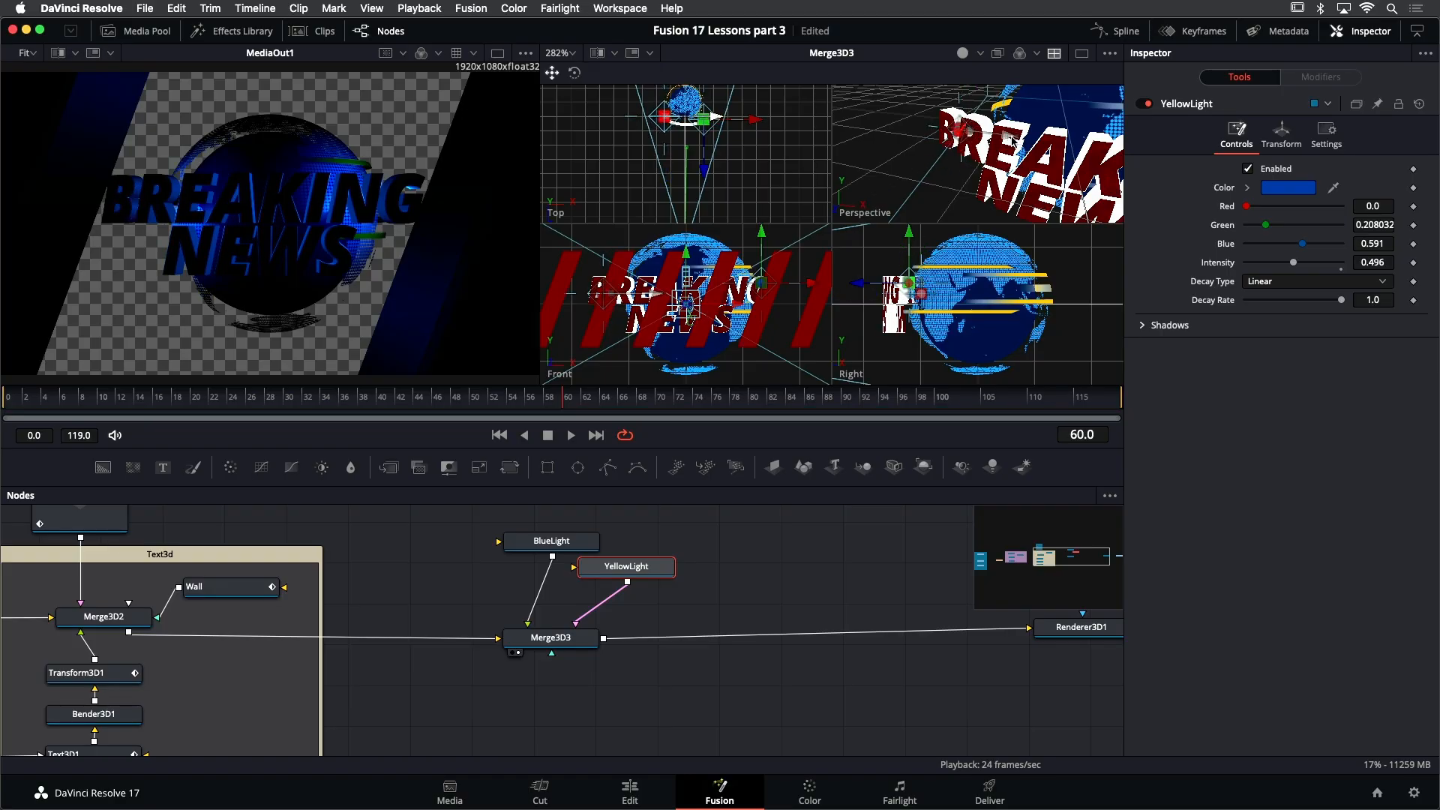
{"action": "left_click", "coordinate": [1012, 140]}
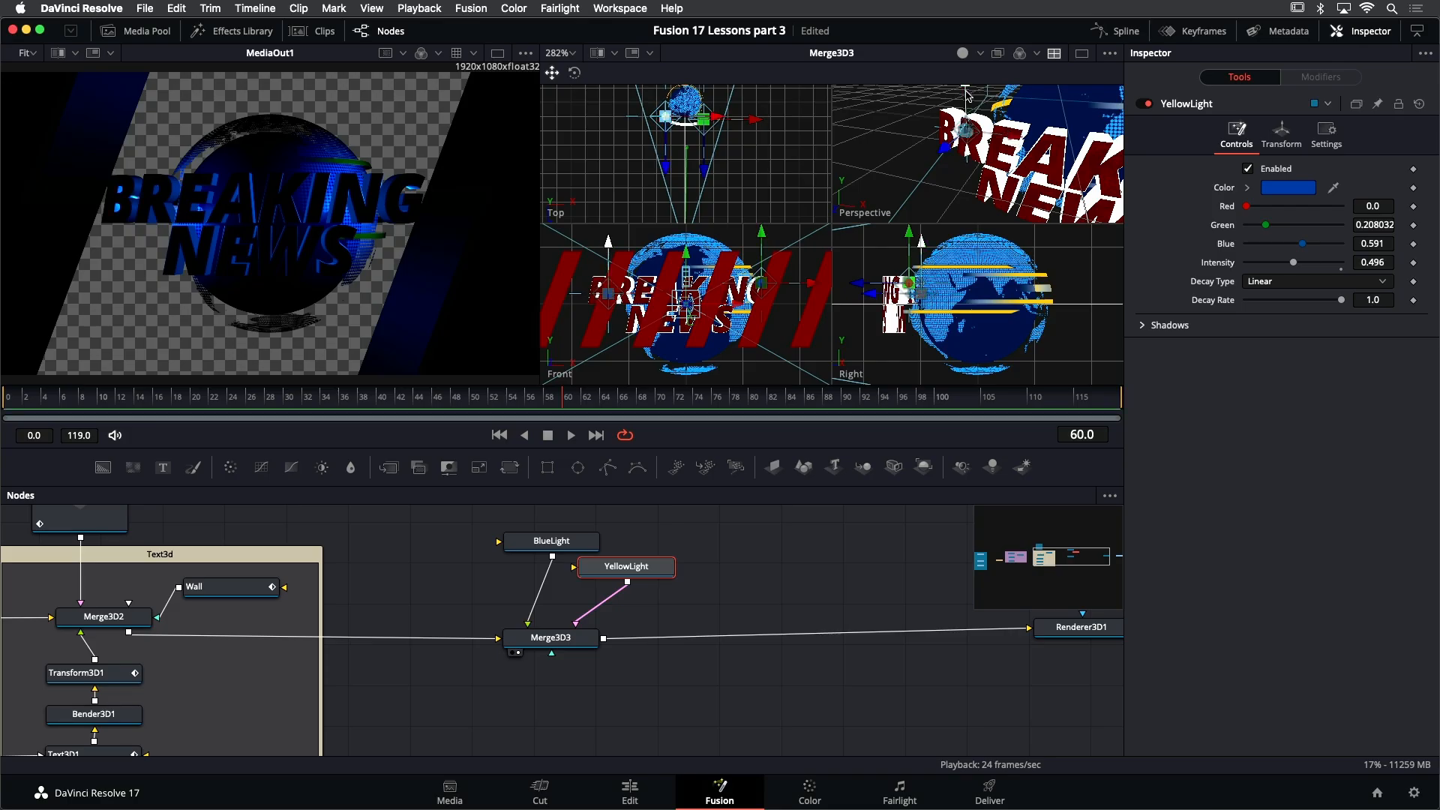
{"action": "left_click_drag", "start_coordinate": [919, 114], "coordinate": [946, 155]}
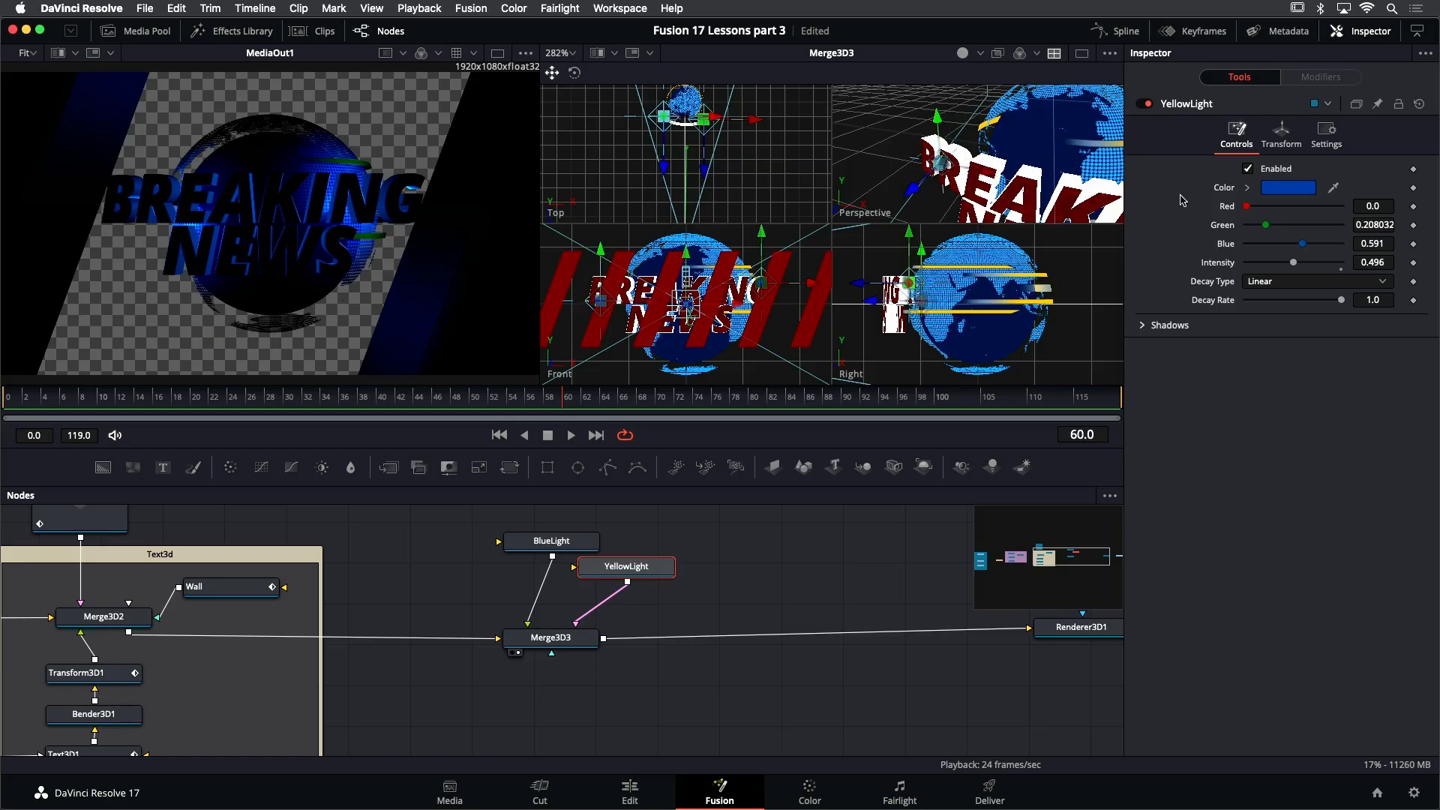
Set YellowLight's color to orange with hue 0.072, then bring it forward and raise it to the title's upper left corner
{"action": "left_click", "coordinate": [1246, 188]}
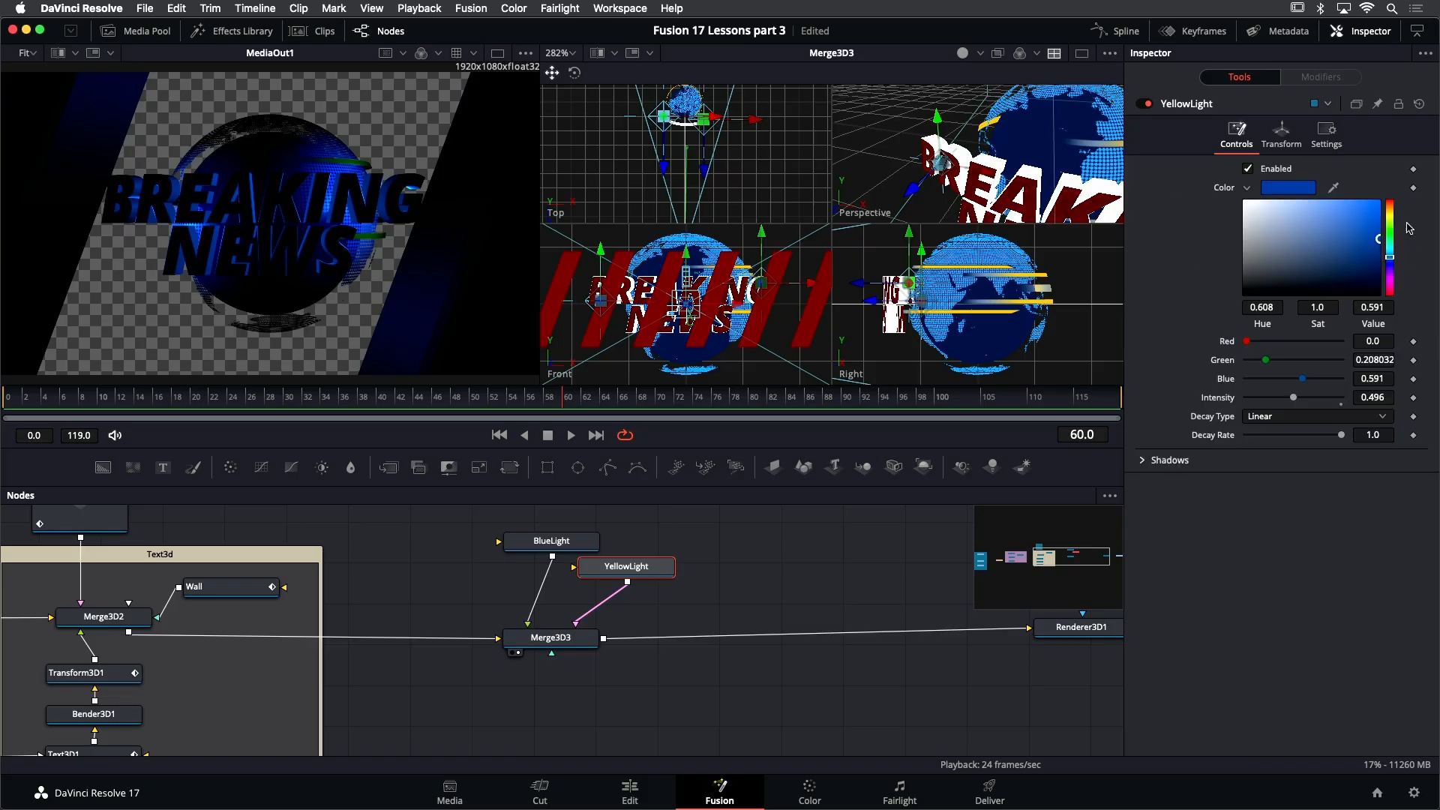
{"action": "left_click_drag", "start_coordinate": [1389, 213], "coordinate": [1391, 210]}
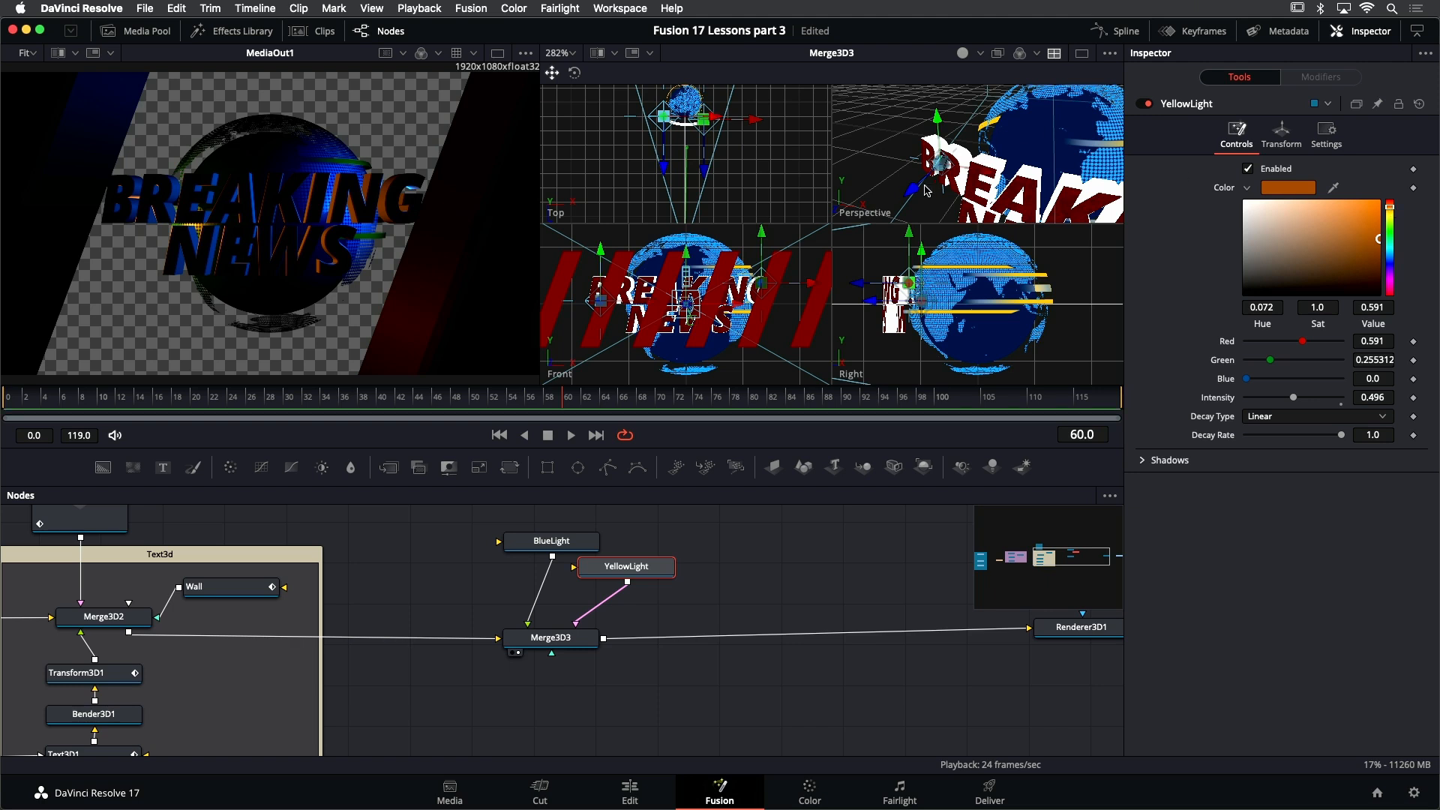
{"action": "left_click_drag", "start_coordinate": [915, 189], "coordinate": [906, 196]}
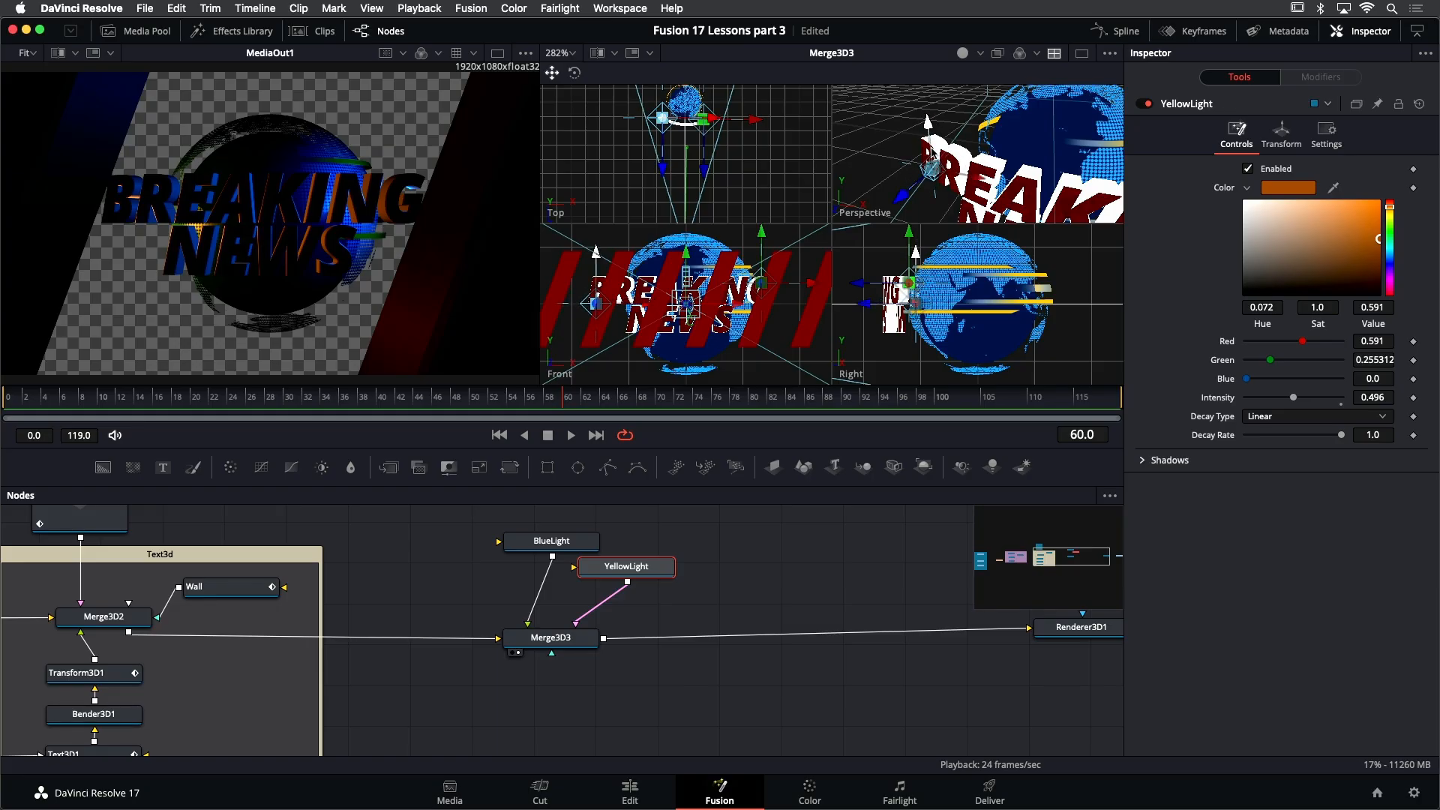
{"action": "left_click_drag", "start_coordinate": [292, 398], "coordinate": [493, 421]}
{"action": "left_click_drag", "start_coordinate": [930, 169], "coordinate": [934, 91]}
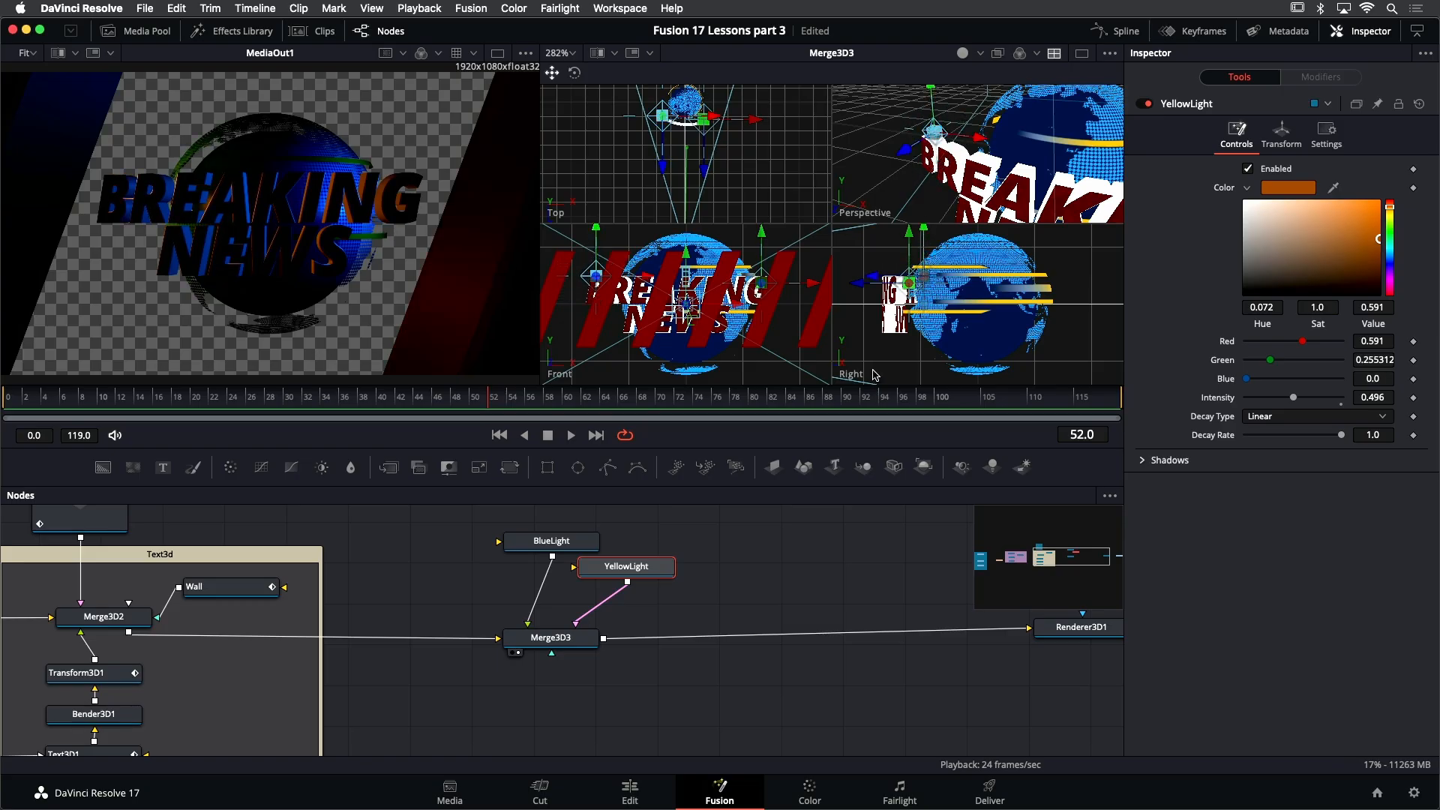
Align the YellowLight node directly below BlueLight and add a Directional Light node connected to Merge3D3 from underneath
{"action": "left_click_drag", "start_coordinate": [623, 568], "coordinate": [547, 571]}
{"action": "left_click", "coordinate": [559, 544]}
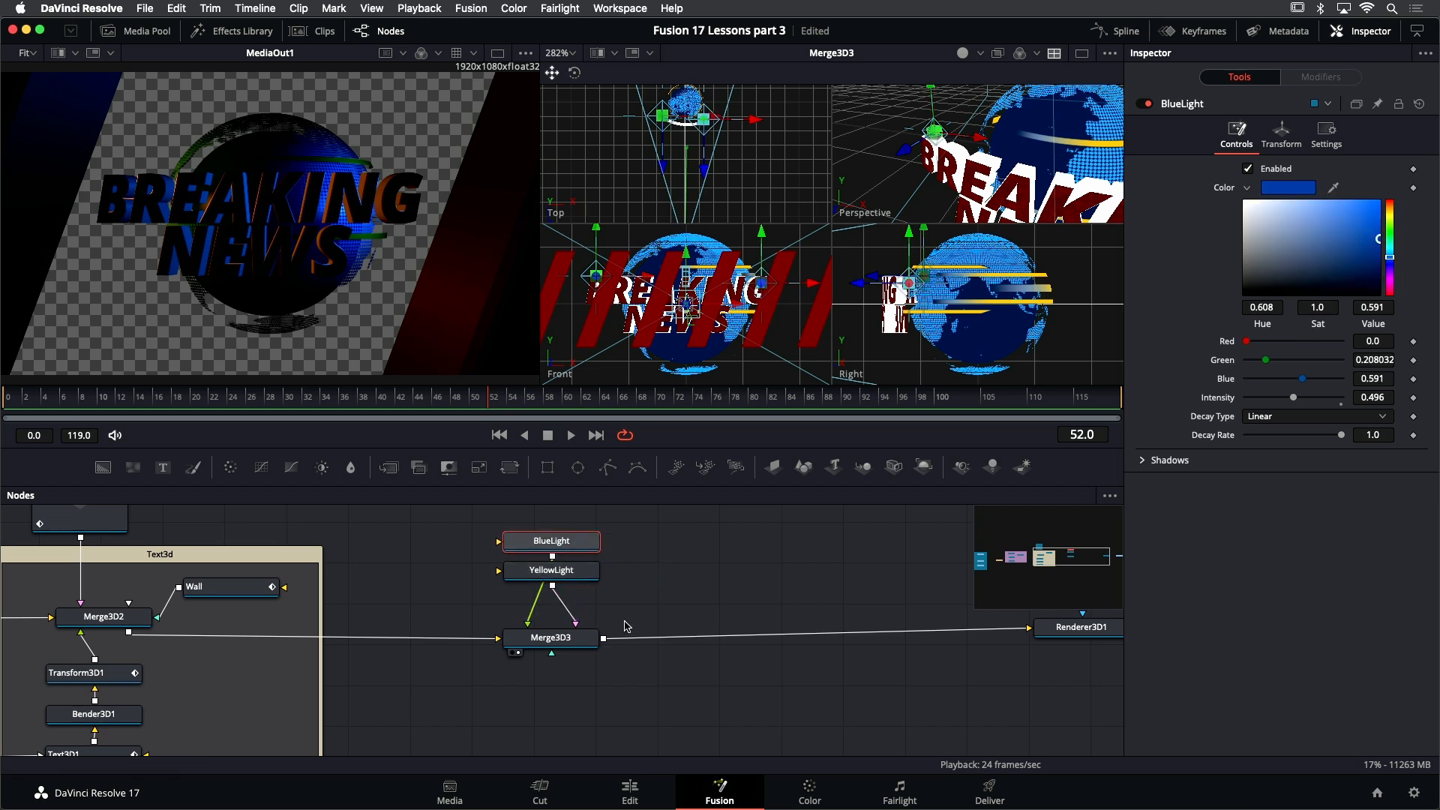
{"action": "left_click", "coordinate": [570, 644]}
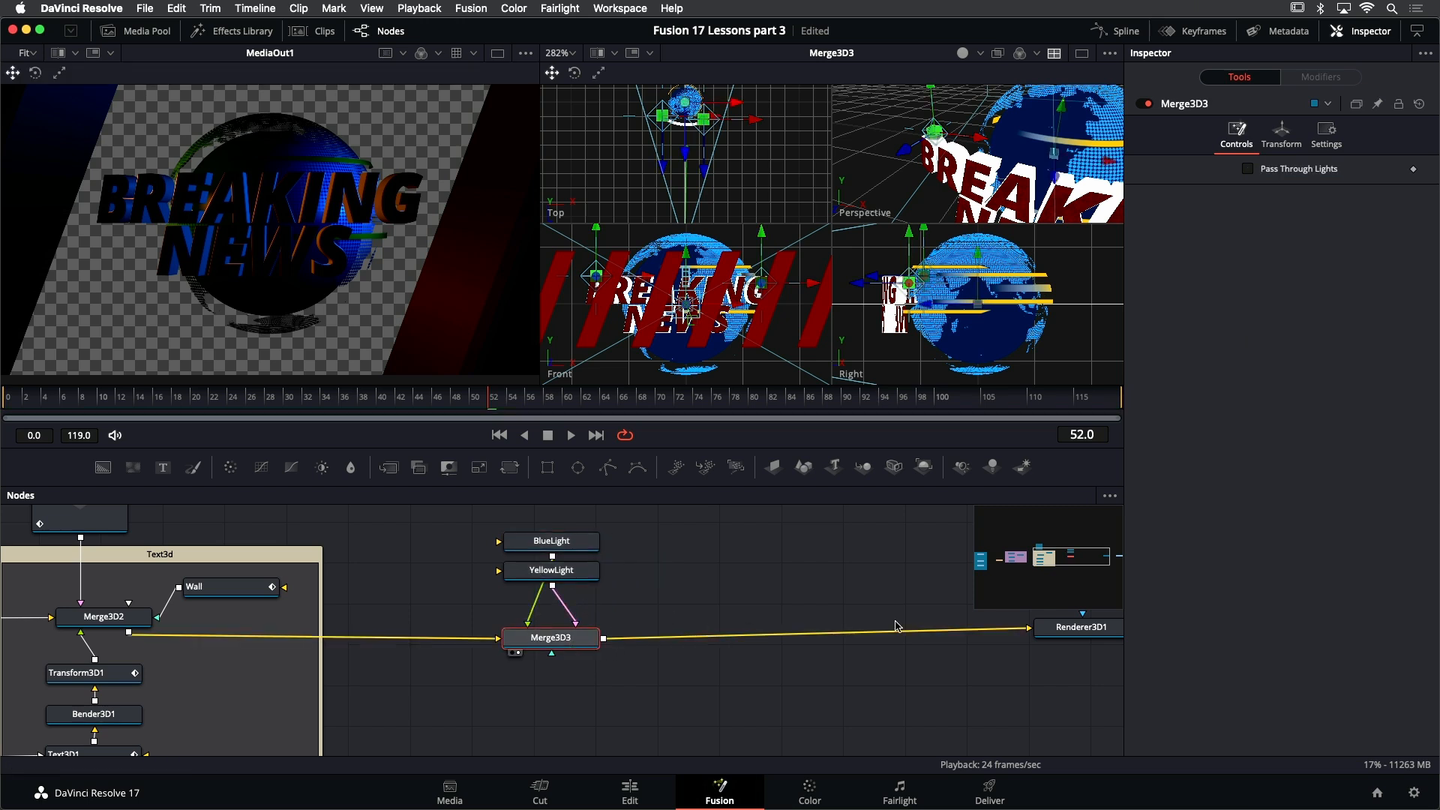
{"action": "left_click_drag", "start_coordinate": [1024, 470], "coordinate": [529, 651]}
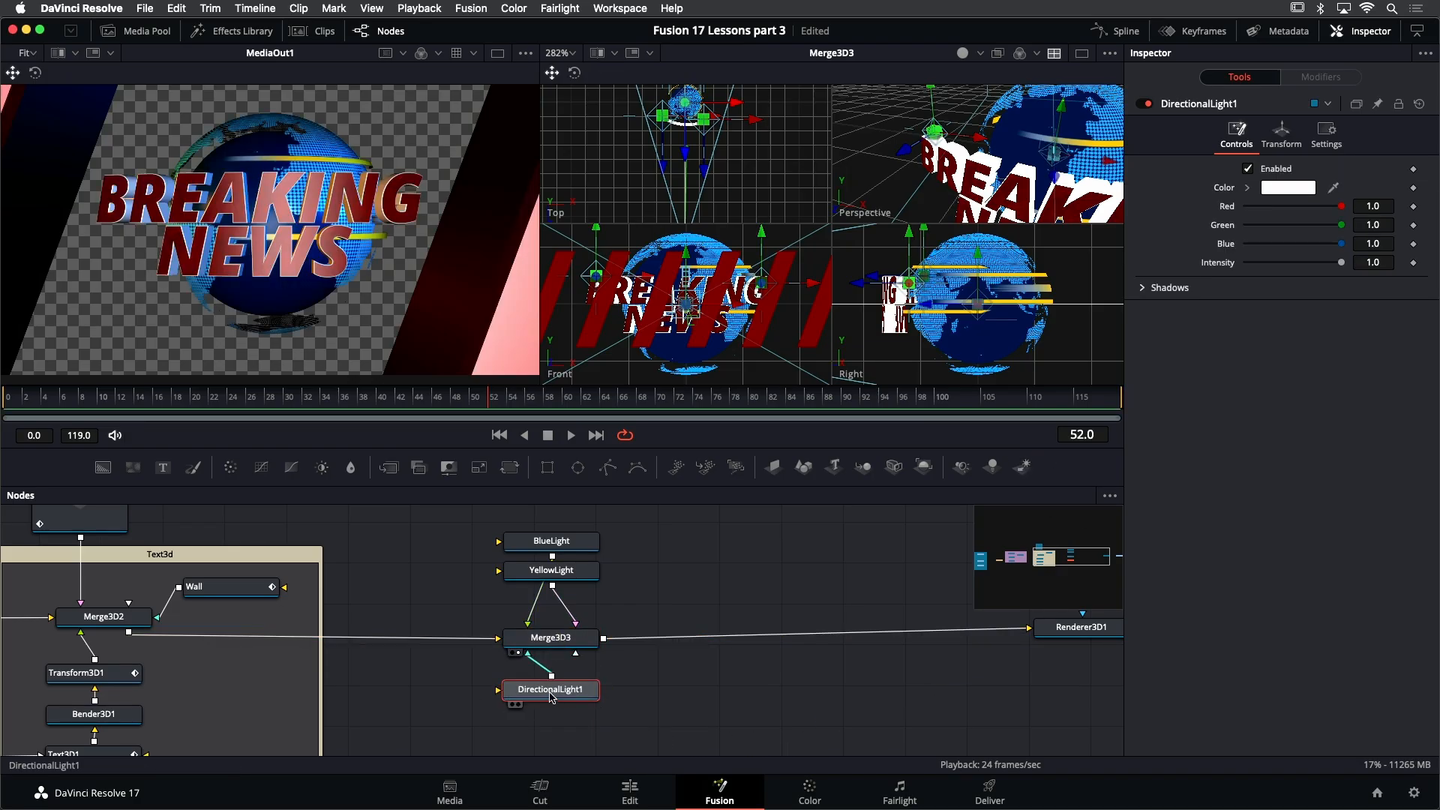
Rename the directional light node as TopLight
{"action": "key", "text": "F2"}
{"action": "type", "text": "TopLi"}
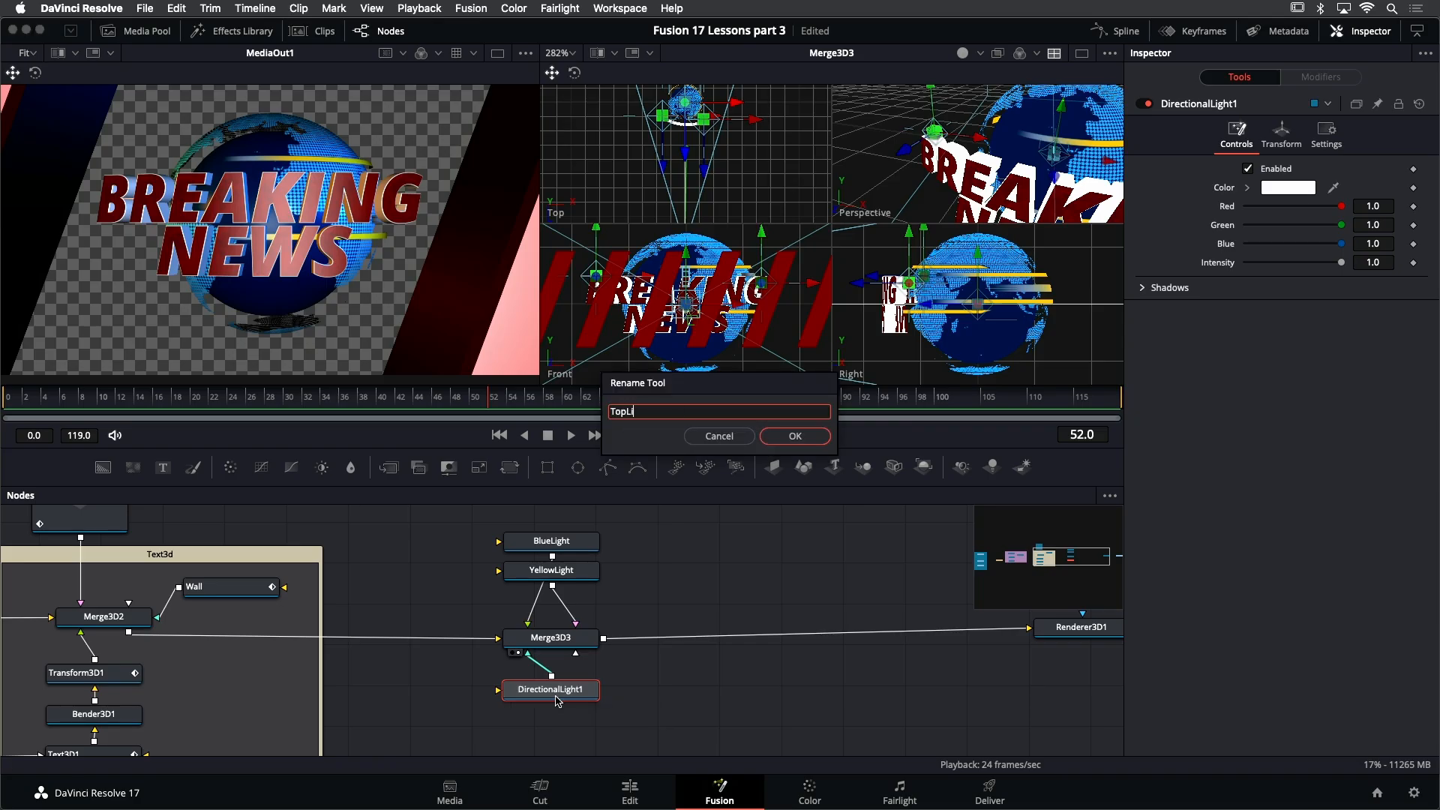
{"action": "key", "text": "Return"}
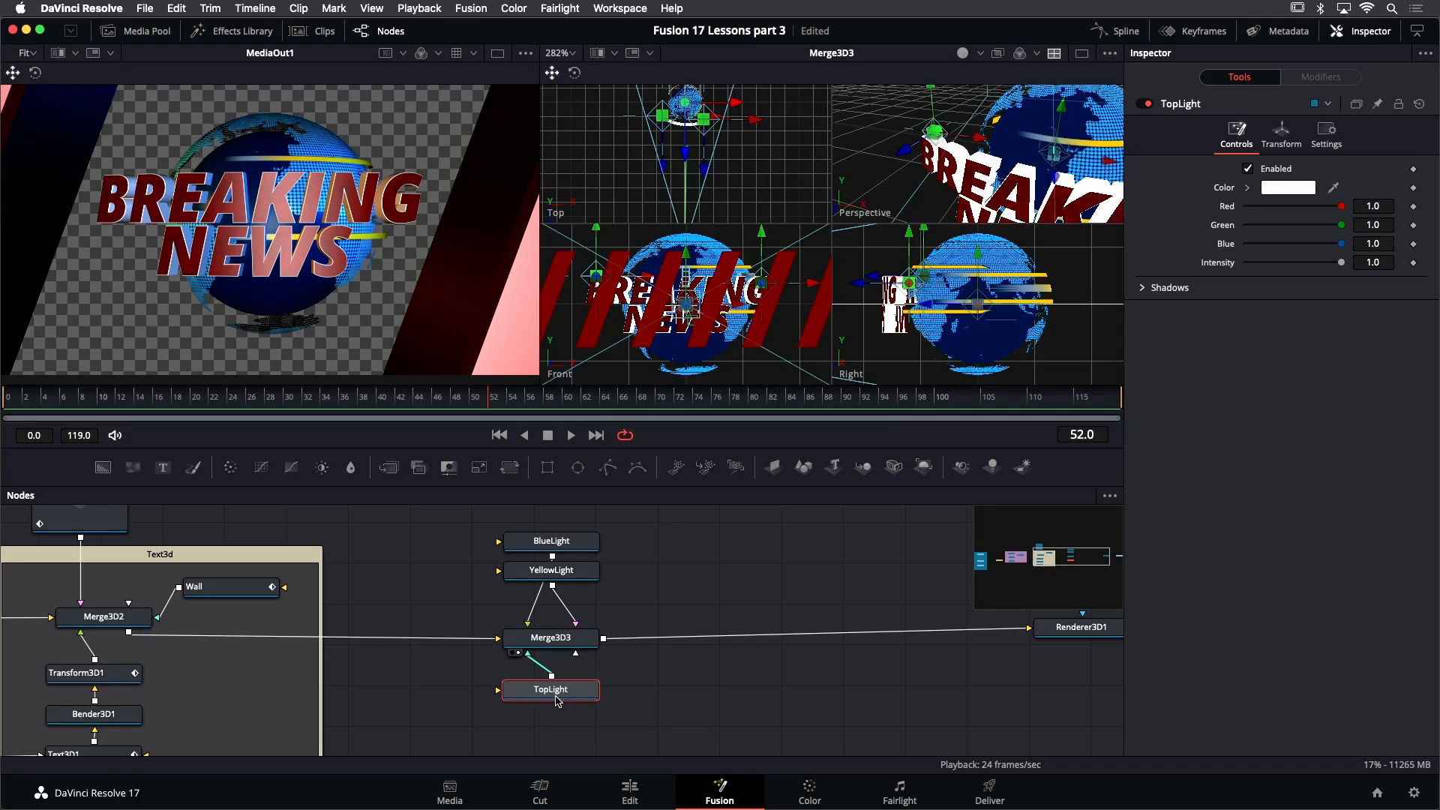
Rotate TopLight to -161.7 on the X axis and set its Intensity to 0.724
{"action": "left_click", "coordinate": [1283, 133]}
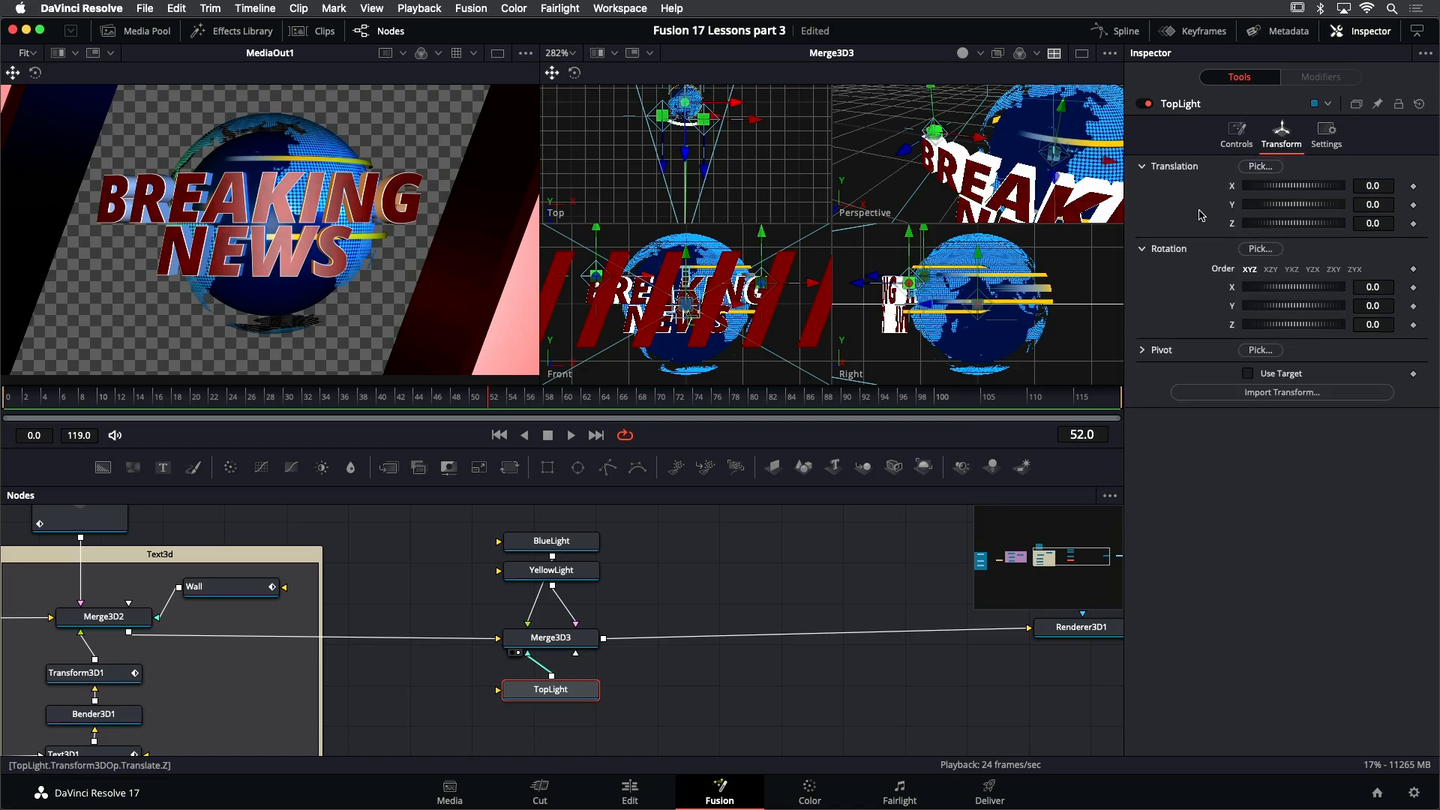
{"action": "left_click_drag", "start_coordinate": [1306, 292], "coordinate": [1258, 292]}
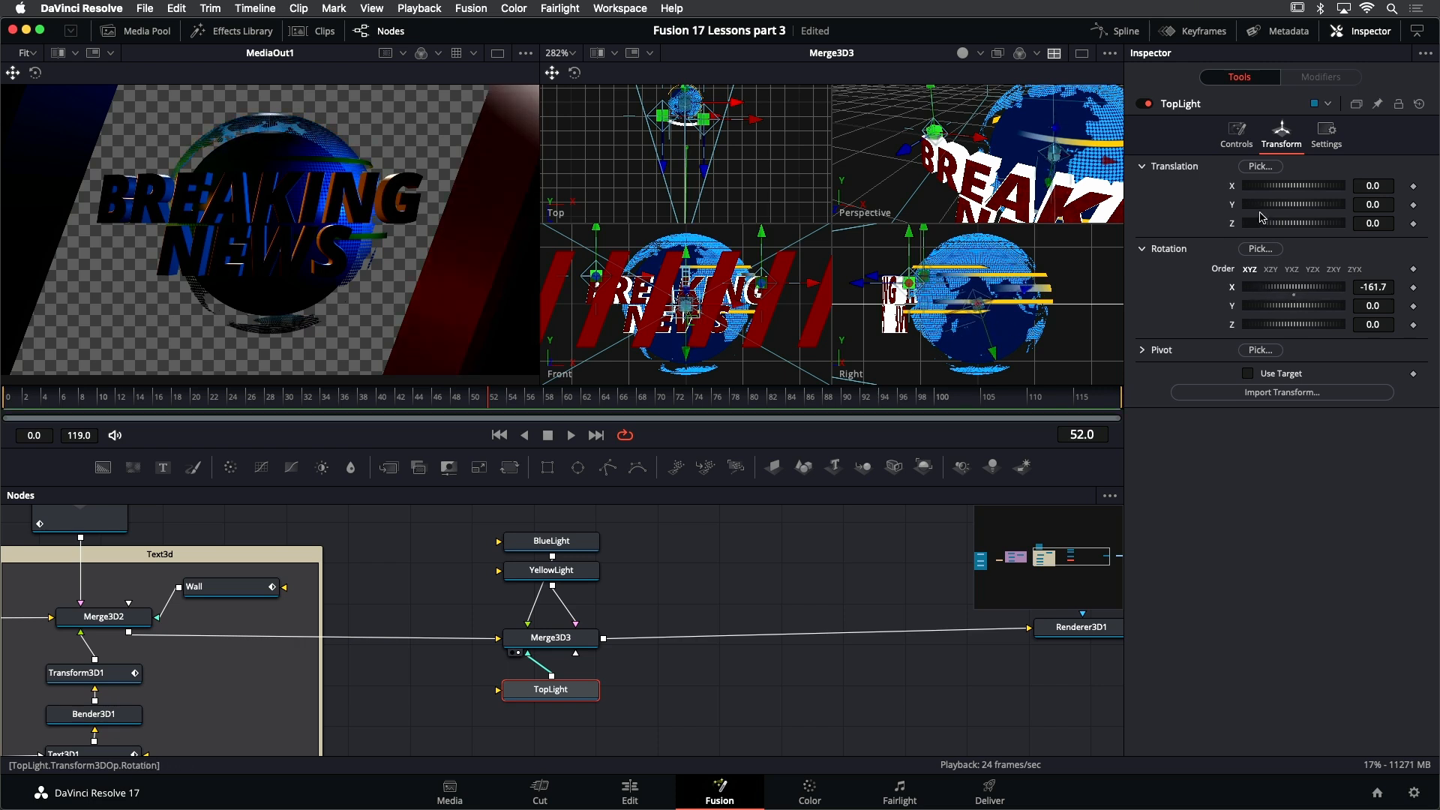
{"action": "left_click", "coordinate": [1236, 135]}
{"action": "left_click_drag", "start_coordinate": [1341, 262], "coordinate": [1306, 268]}
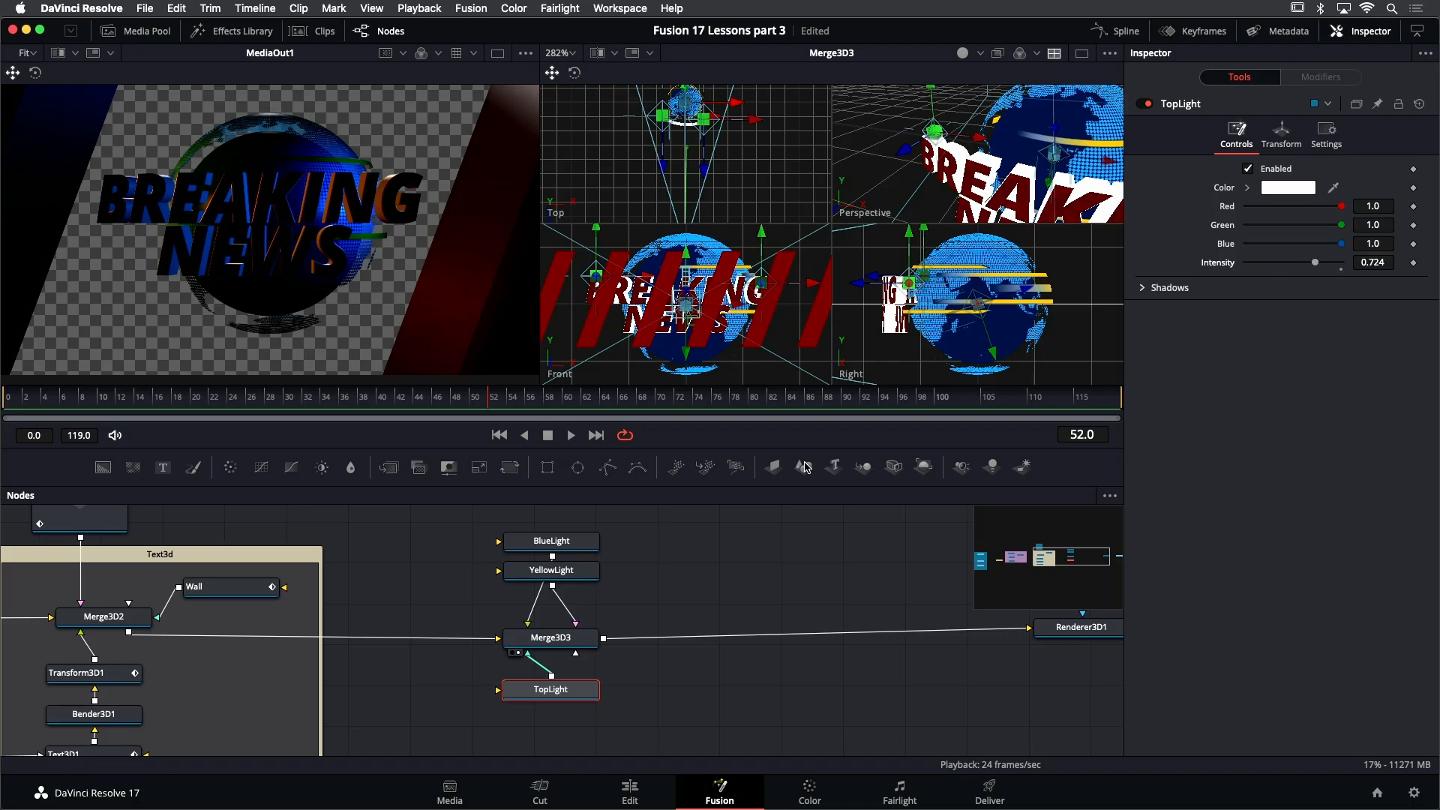
Paste a copy of the TopLight node directly below it and connect the copy to Merge3D3
{"action": "left_click_drag", "start_coordinate": [537, 696], "coordinate": [523, 693]}
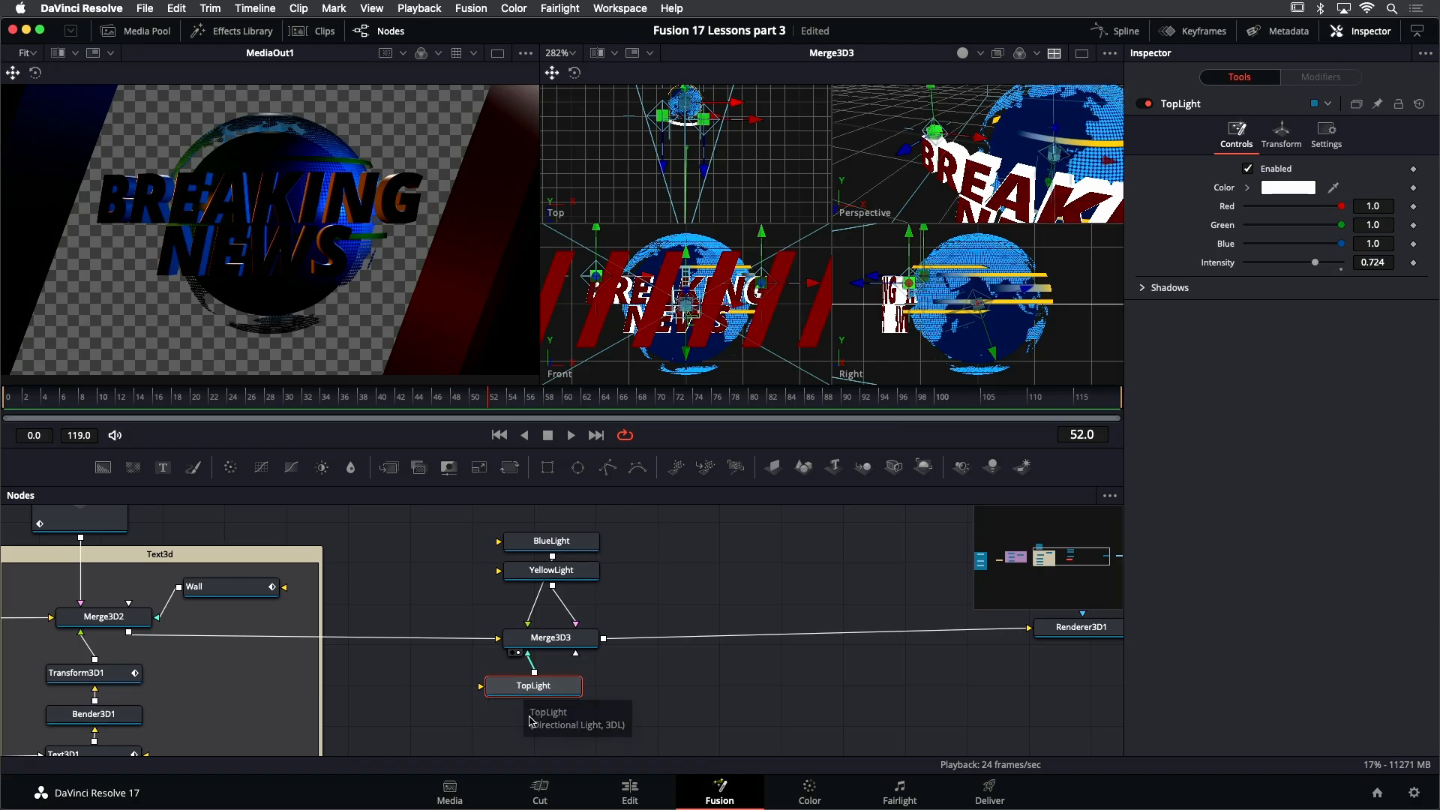
{"action": "left_click", "coordinate": [528, 714]}
{"action": "key", "text": "ctrl+v"}
{"action": "left_click_drag", "start_coordinate": [607, 693], "coordinate": [488, 692]}
{"action": "left_click_drag", "start_coordinate": [567, 714], "coordinate": [551, 640]}
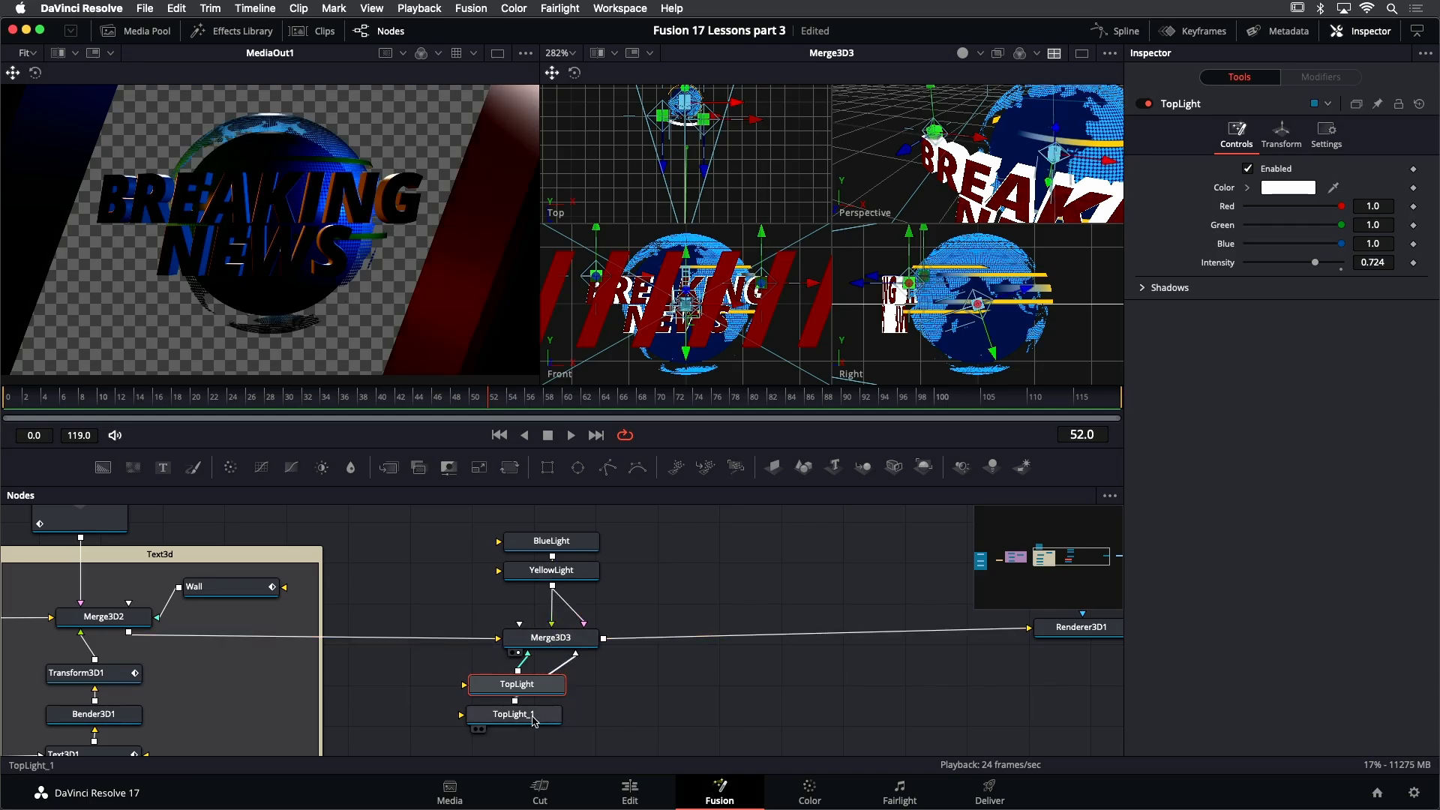
Rename the copied directional light node as BottomLight
{"action": "left_click", "coordinate": [534, 719]}
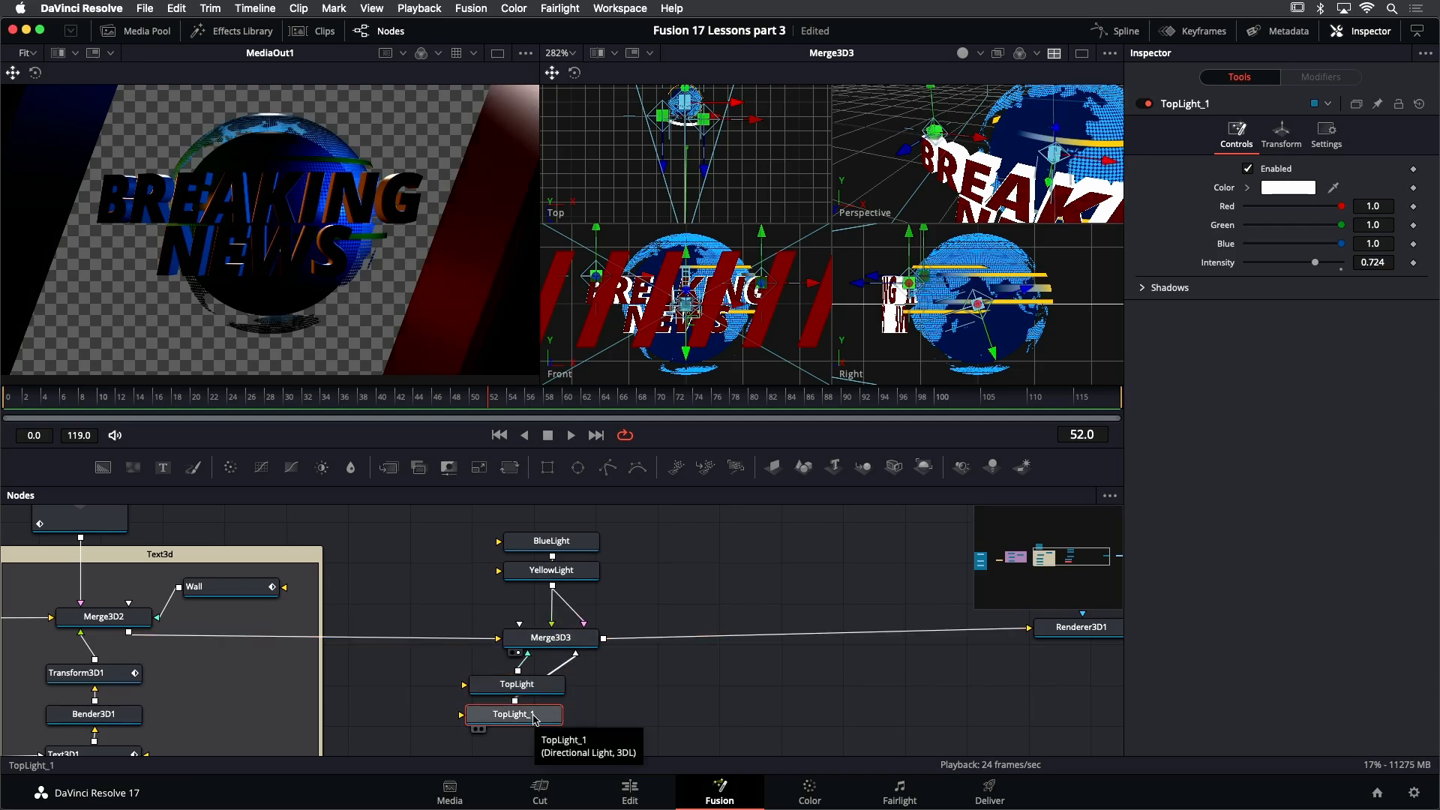
{"action": "key", "text": "F2"}
{"action": "type", "text": "BottomLight"}
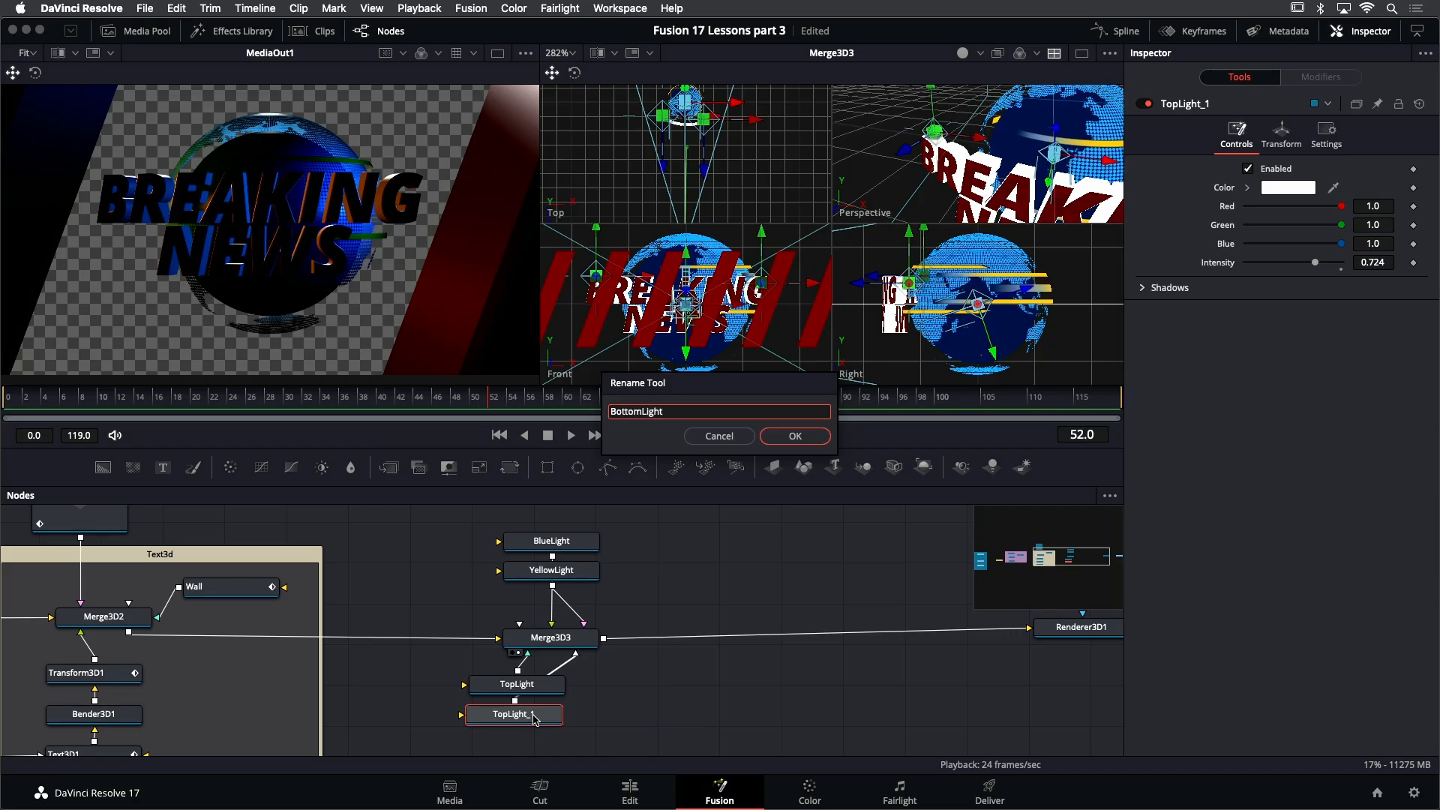
{"action": "key", "text": "Return"}
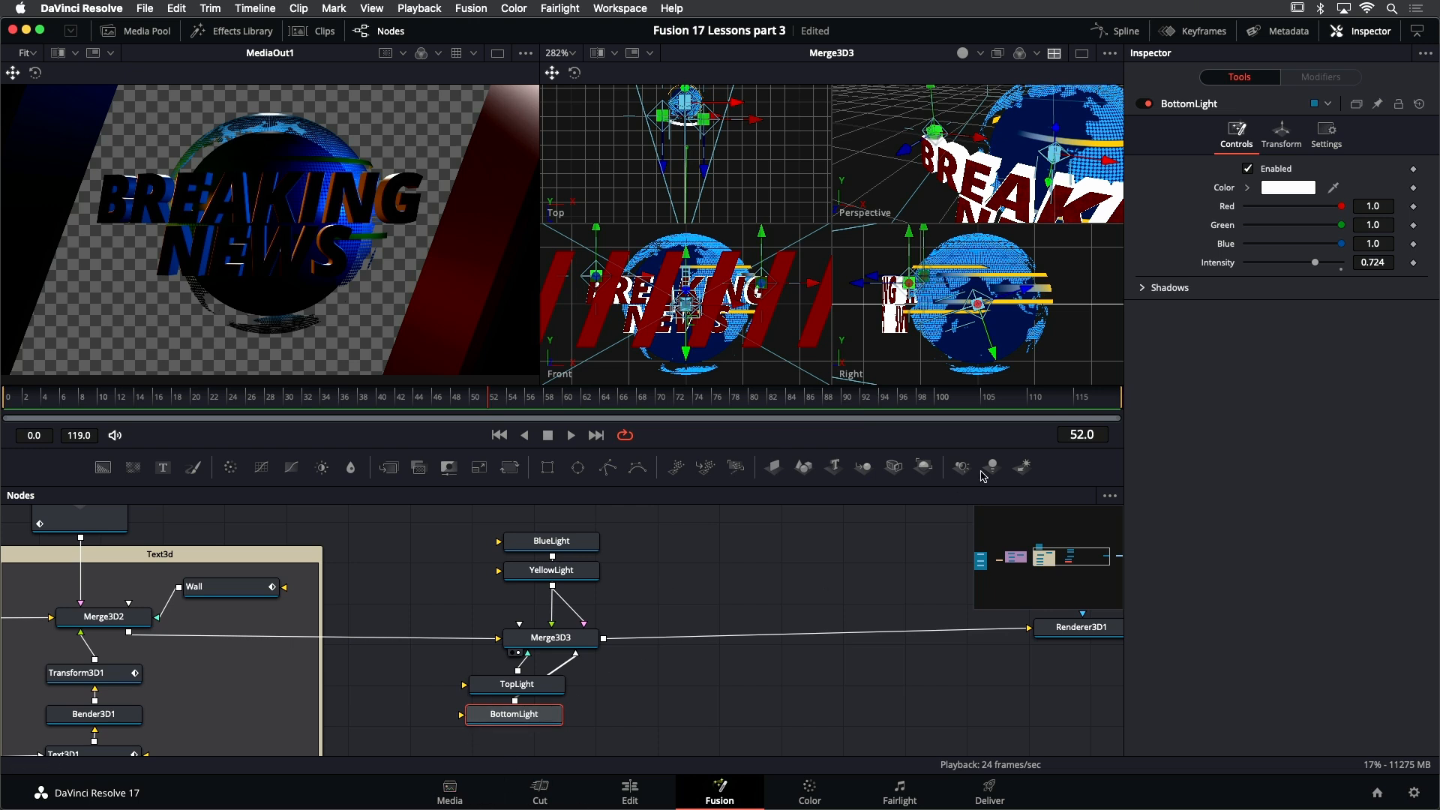
Set the BottomLight color to a light magenta with Hue 0.848, Saturation 0.415 and Value 0.937
{"action": "left_click", "coordinate": [1248, 188]}
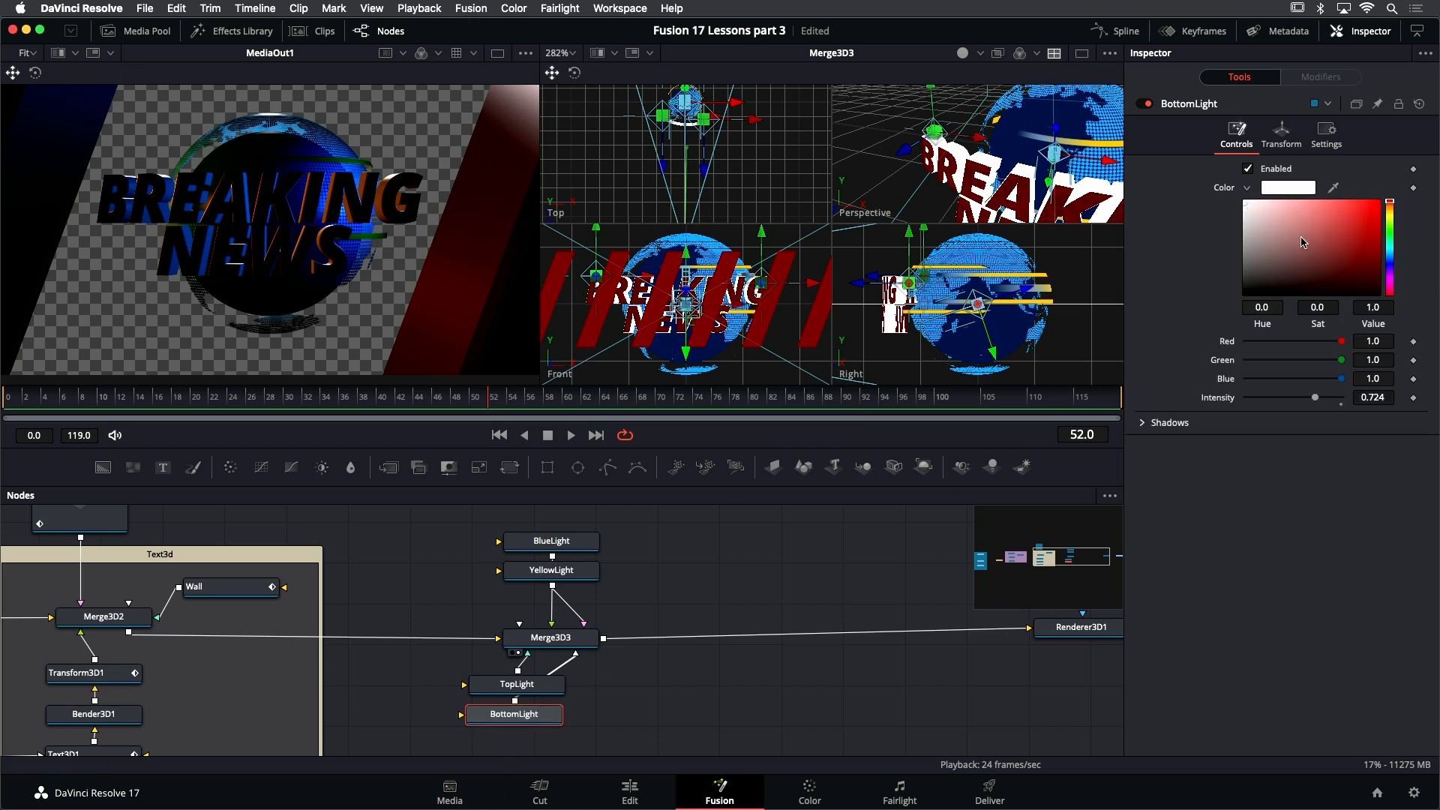
{"action": "left_click", "coordinate": [1302, 207]}
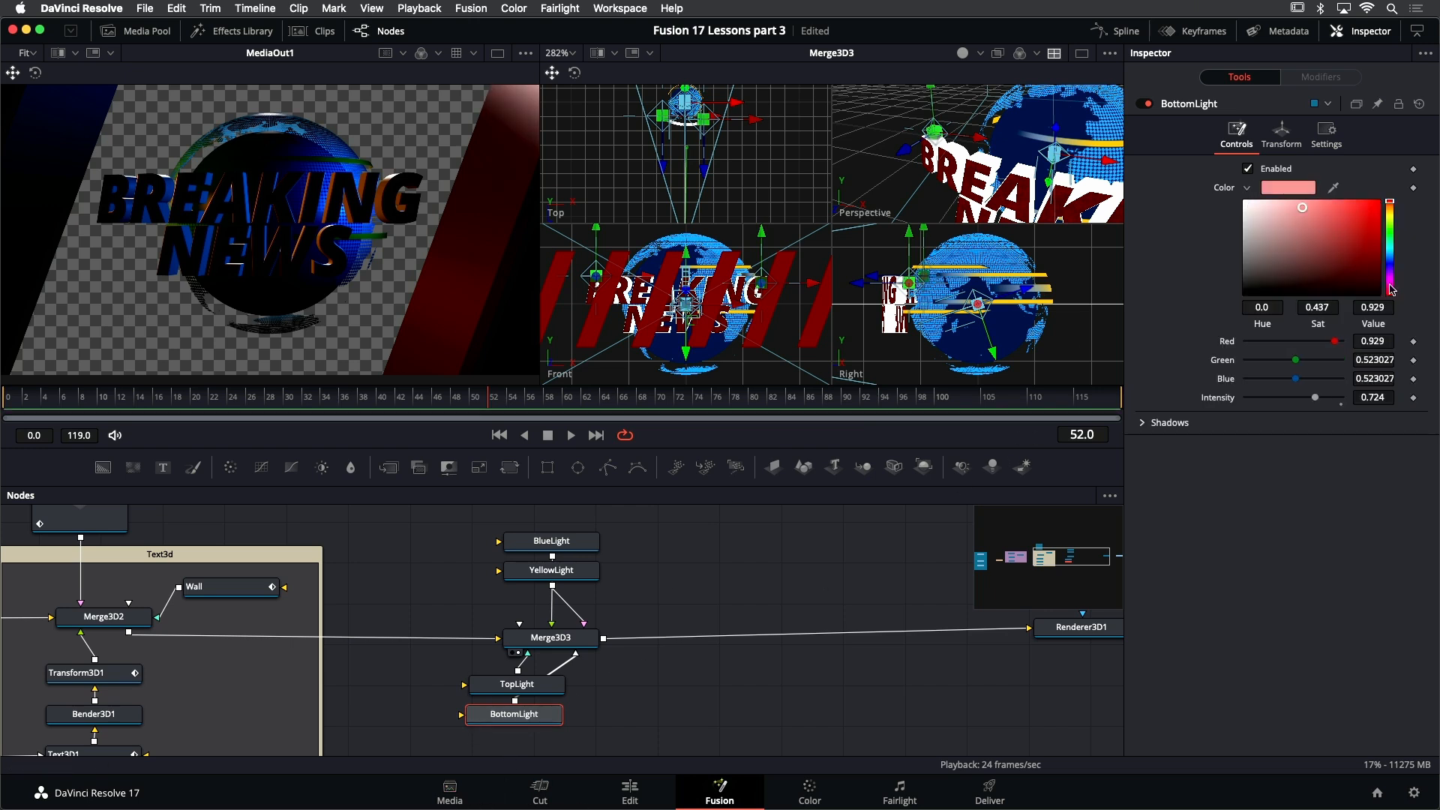
{"action": "left_click", "coordinate": [1392, 281]}
{"action": "left_click", "coordinate": [1390, 278]}
{"action": "left_click", "coordinate": [1390, 283]}
{"action": "left_click", "coordinate": [1301, 211]}
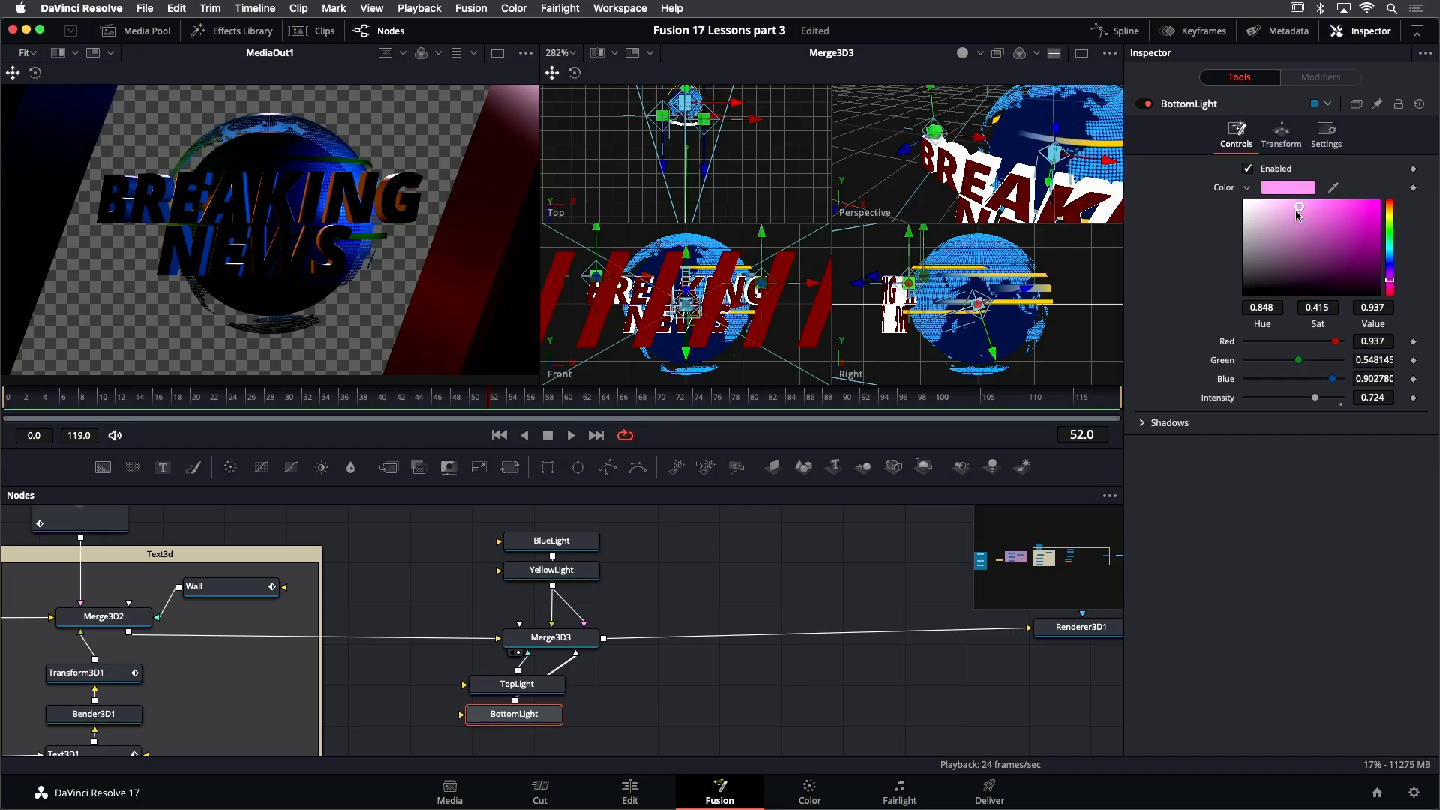
Rotate BottomLight to -260.8 on the X axis and save the project
{"action": "left_click", "coordinate": [1281, 135]}
{"action": "mouse_move", "coordinate": [1310, 292]}
{"action": "left_mouse_down"}
{"action": "mouse_move", "coordinate": [1271, 287]}
{"action": "mouse_move", "coordinate": [1284, 283]}
{"action": "left_mouse_up"}
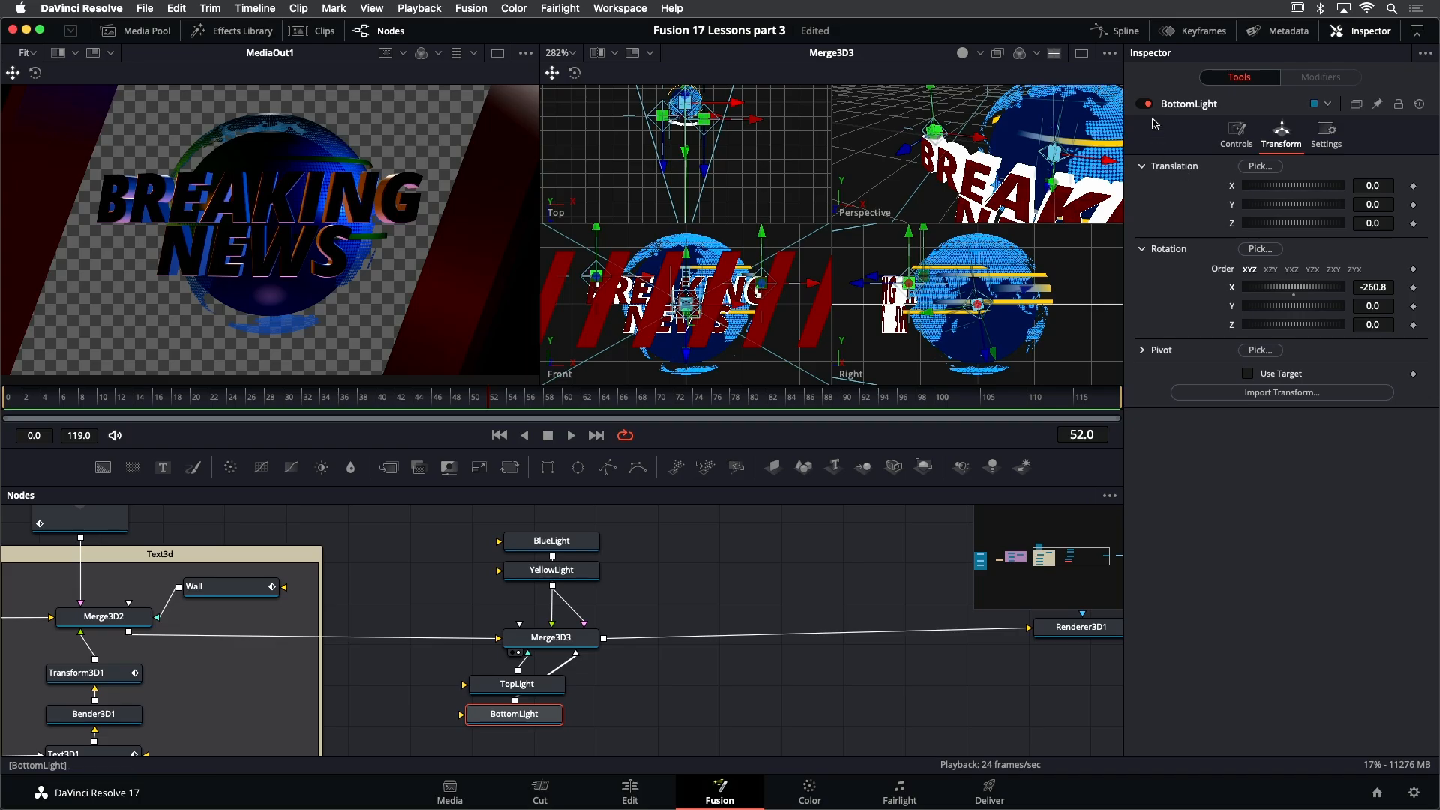
{"action": "key", "text": "super+s"}
Switch BottomLight off and on repeatedly to compare its effect on the rendered title
{"action": "left_click", "coordinate": [1146, 104]}
{"action": "left_click", "coordinate": [1146, 104]}
{"action": "left_click", "coordinate": [1146, 103]}
{"action": "left_click", "coordinate": [1146, 104]}
{"action": "left_click", "coordinate": [1145, 104]}
{"action": "left_click", "coordinate": [1145, 104]}
{"action": "left_click", "coordinate": [1145, 104]}
{"action": "left_click", "coordinate": [1145, 104]}
Select the BlueLight, YellowLight, TopLight and BottomLight nodes and toggle them off and on together to compare the lighting
{"action": "left_click_drag", "start_coordinate": [472, 526], "coordinate": [588, 600]}
{"action": "left_click_drag", "start_coordinate": [594, 745], "coordinate": [466, 673]}
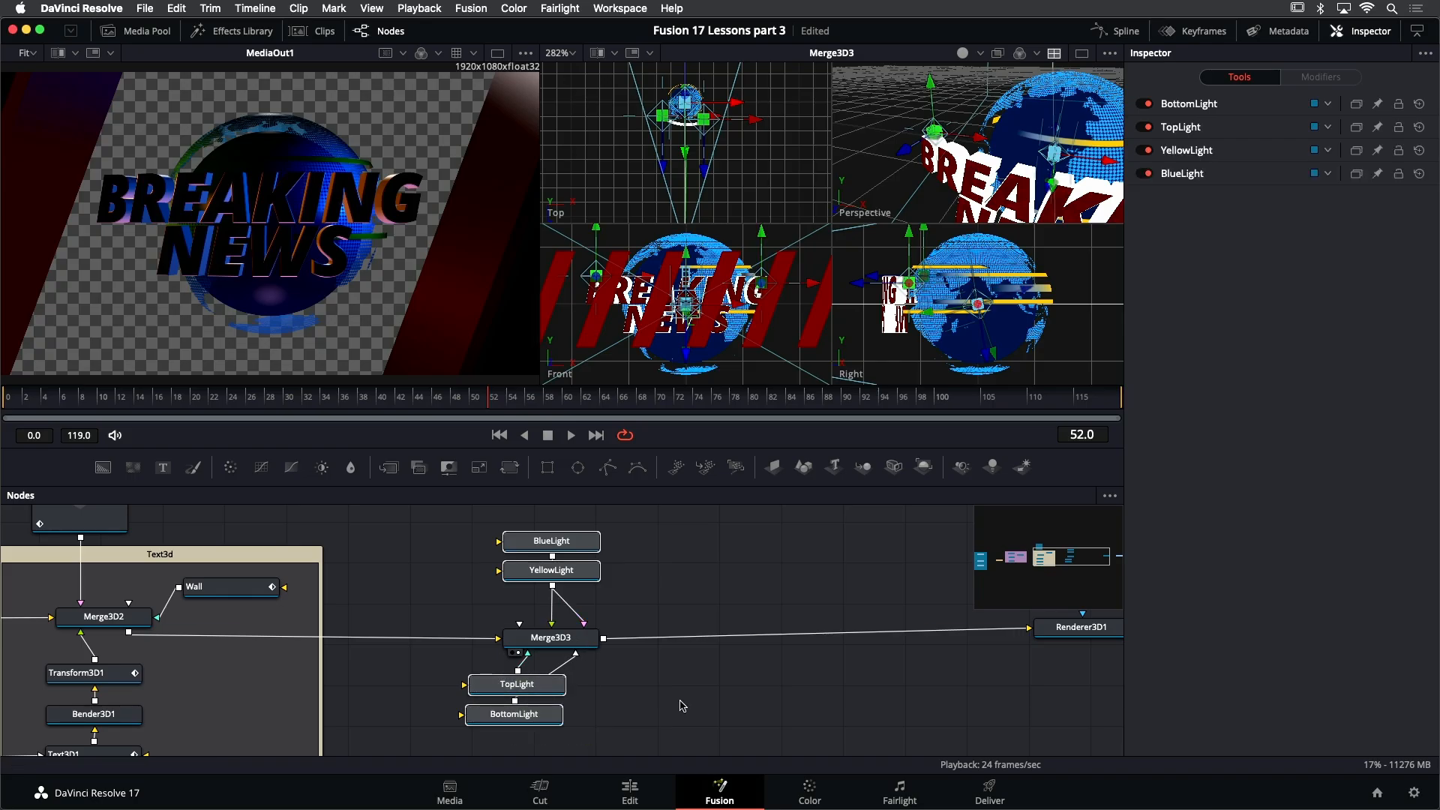
{"action": "key", "text": "super+p"}
{"action": "key", "text": "super+p"}
{"action": "key", "text": "super+p"}
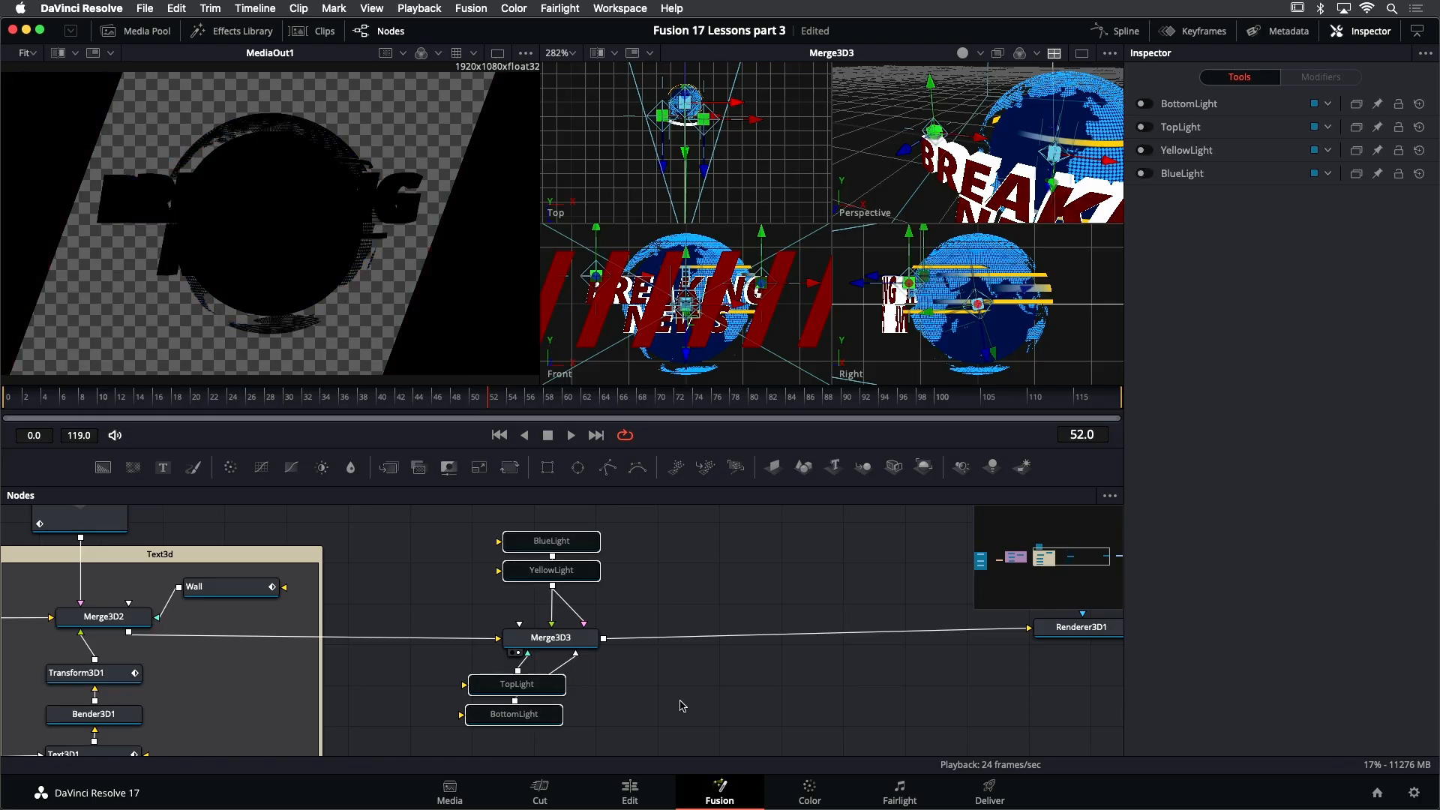
{"action": "key", "text": "super+p"}
{"action": "key", "text": "super+p"}
{"action": "key", "text": "super+p"}
{"action": "key", "text": "super+p"}
{"action": "key", "text": "super+p"}
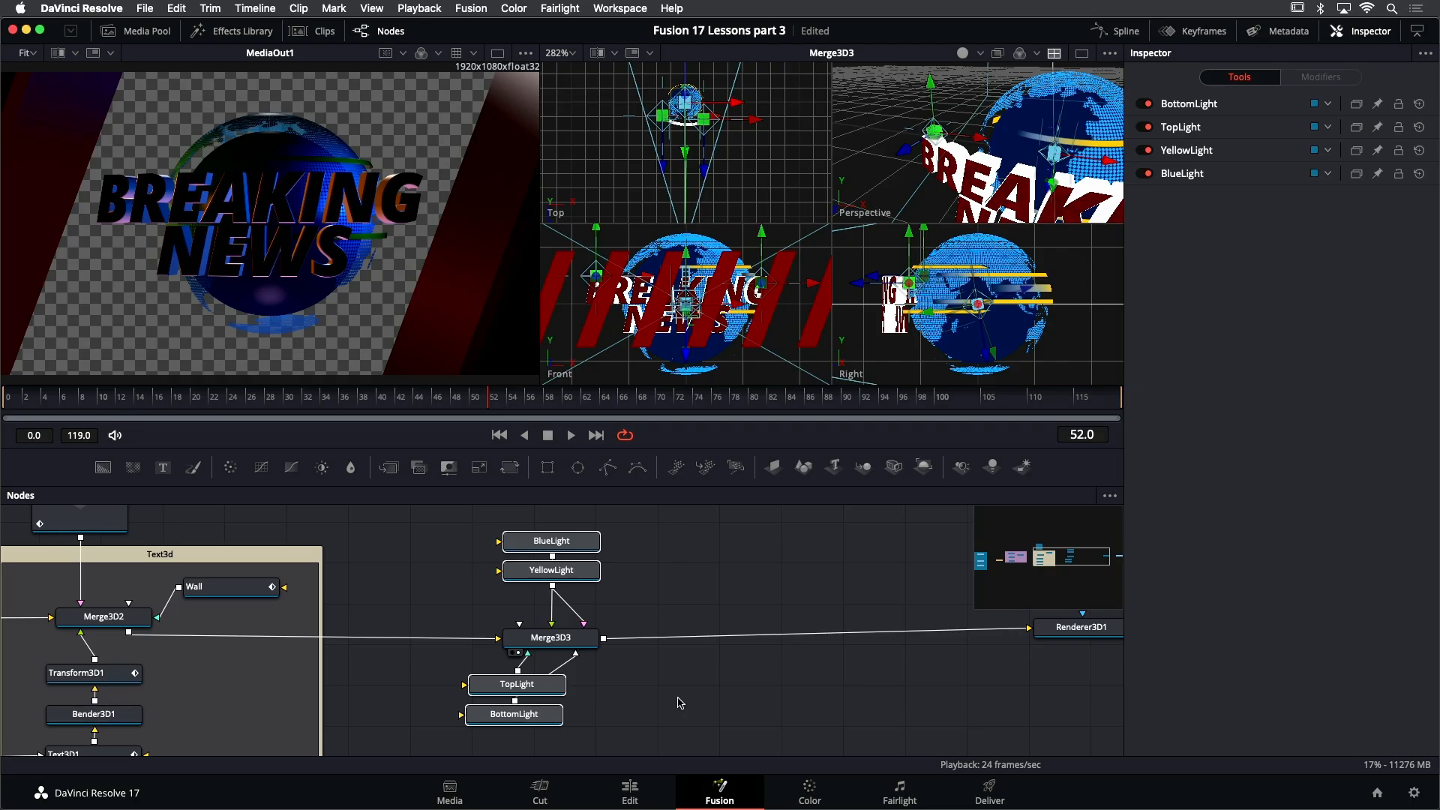
{"action": "left_click", "coordinate": [622, 598]}
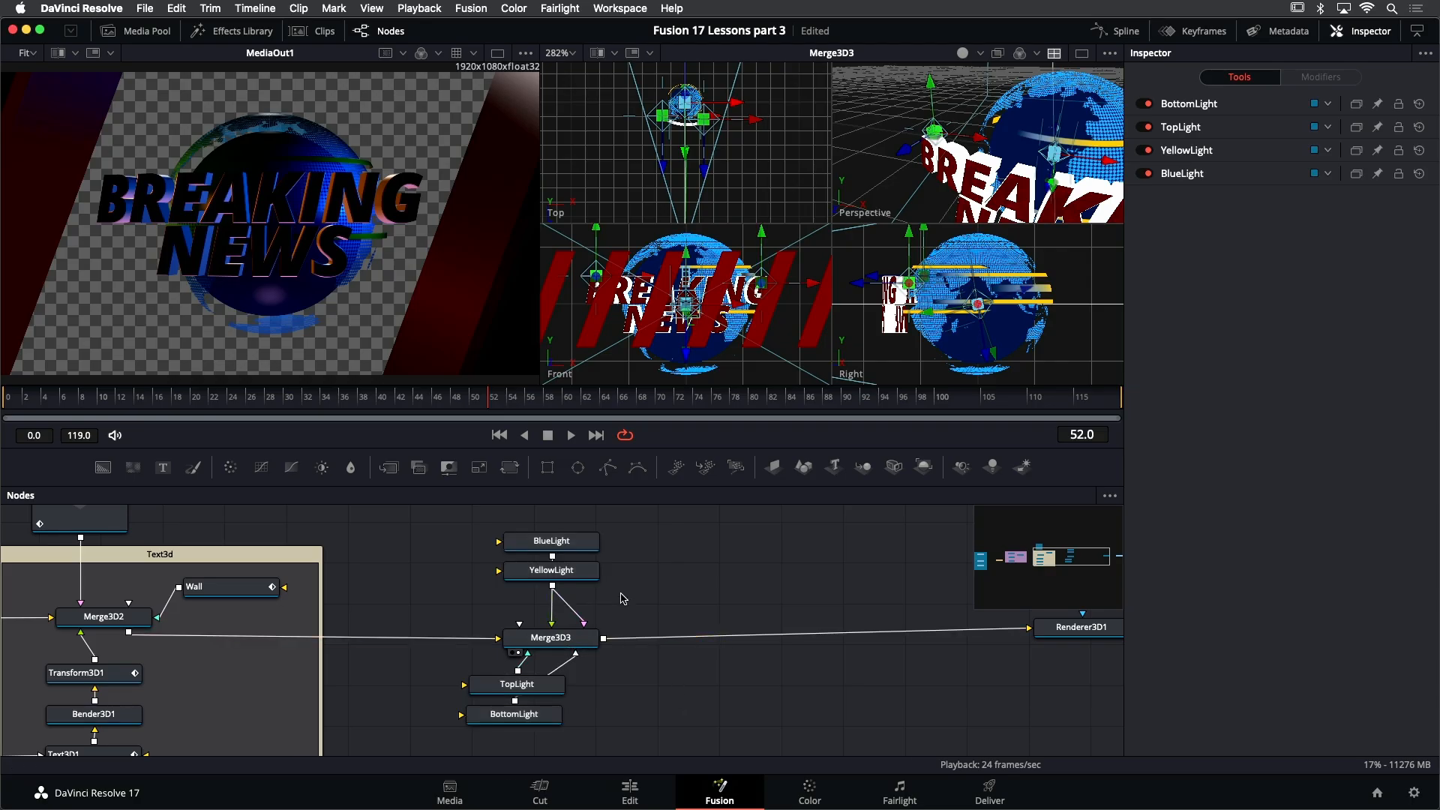
Add a spotlight node named FrontLeft beside YellowLight and connect it to Merge3D3
{"action": "left_click_drag", "start_coordinate": [961, 468], "coordinate": [663, 594]}
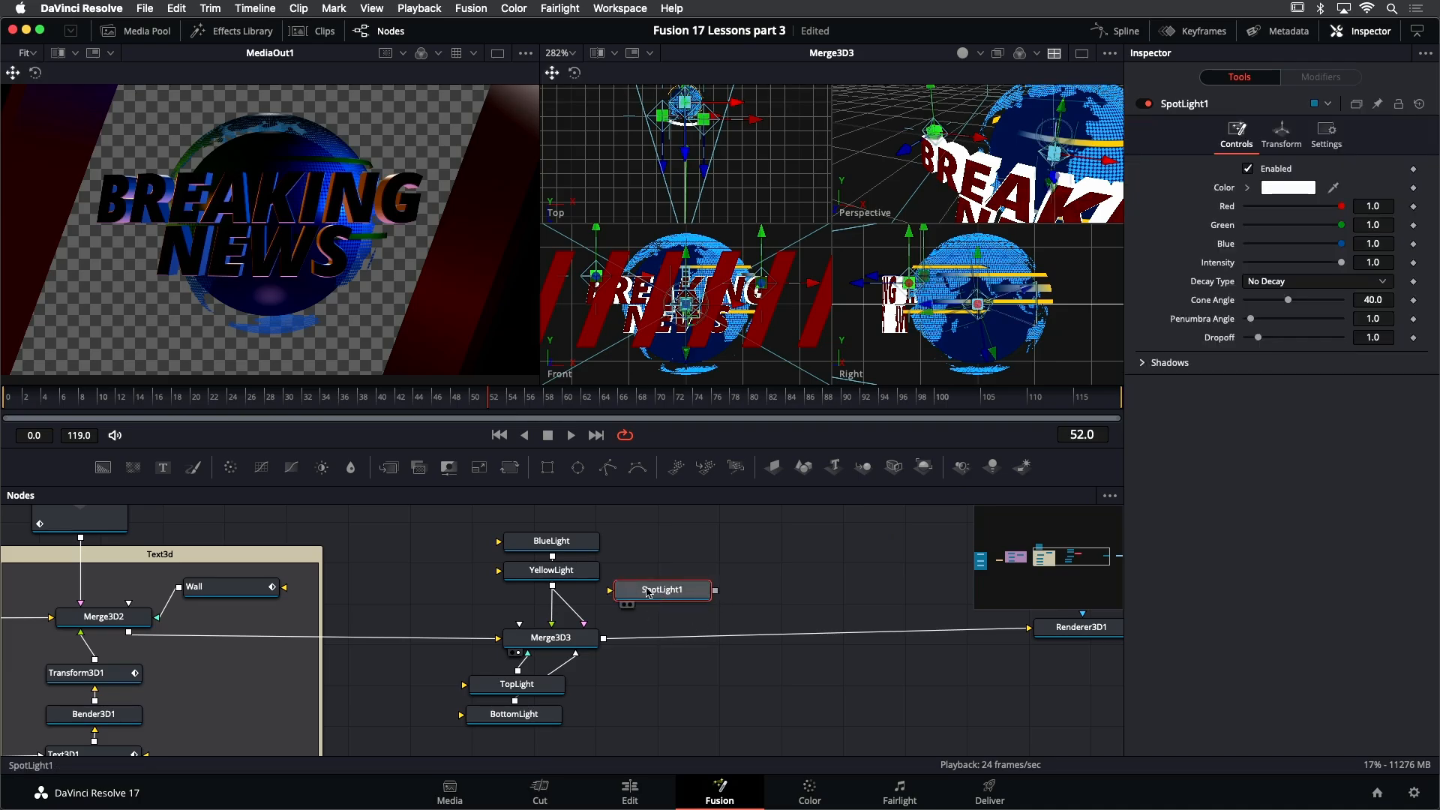
{"action": "key", "text": "F2"}
{"action": "type", "text": "FrontLeft"}
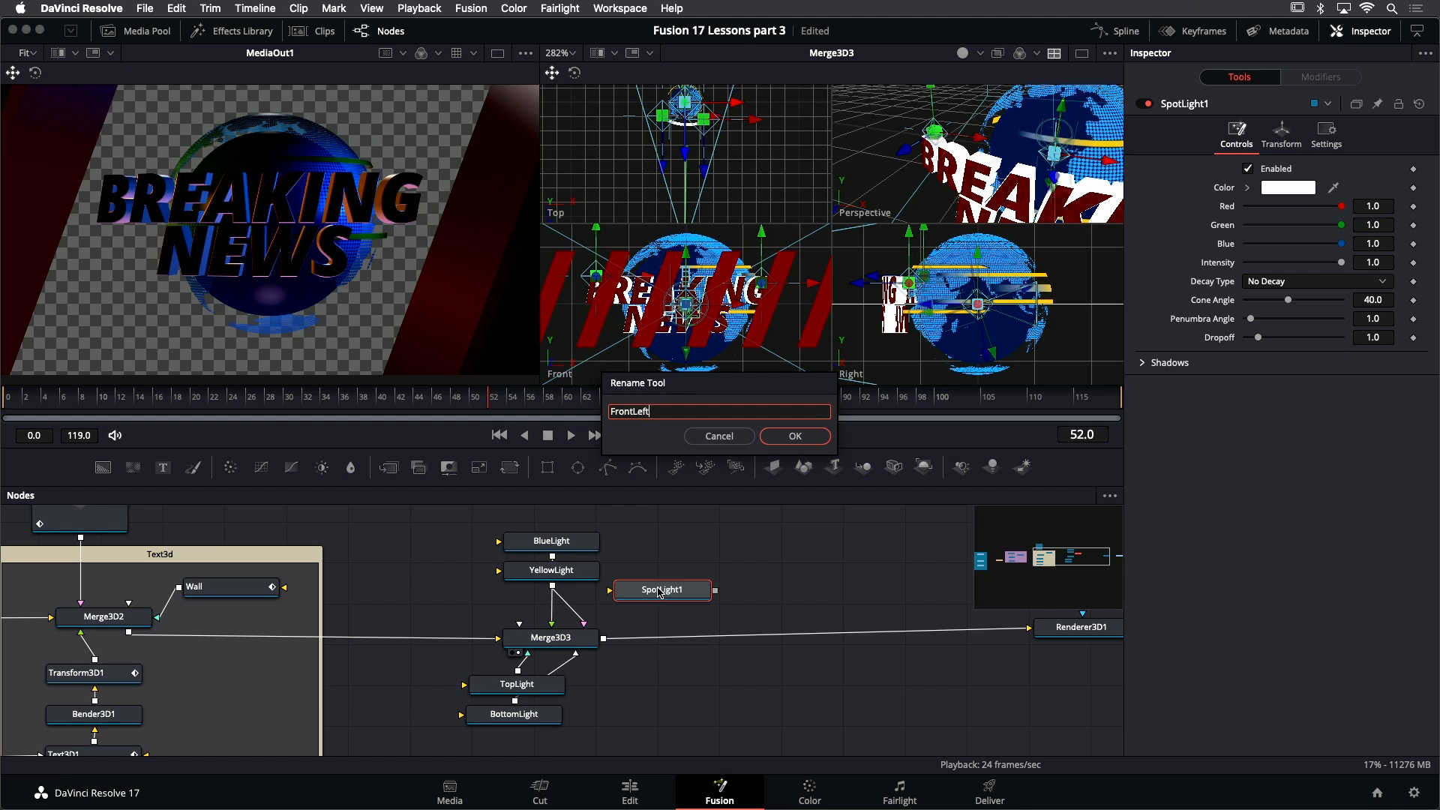
{"action": "key", "text": "Return"}
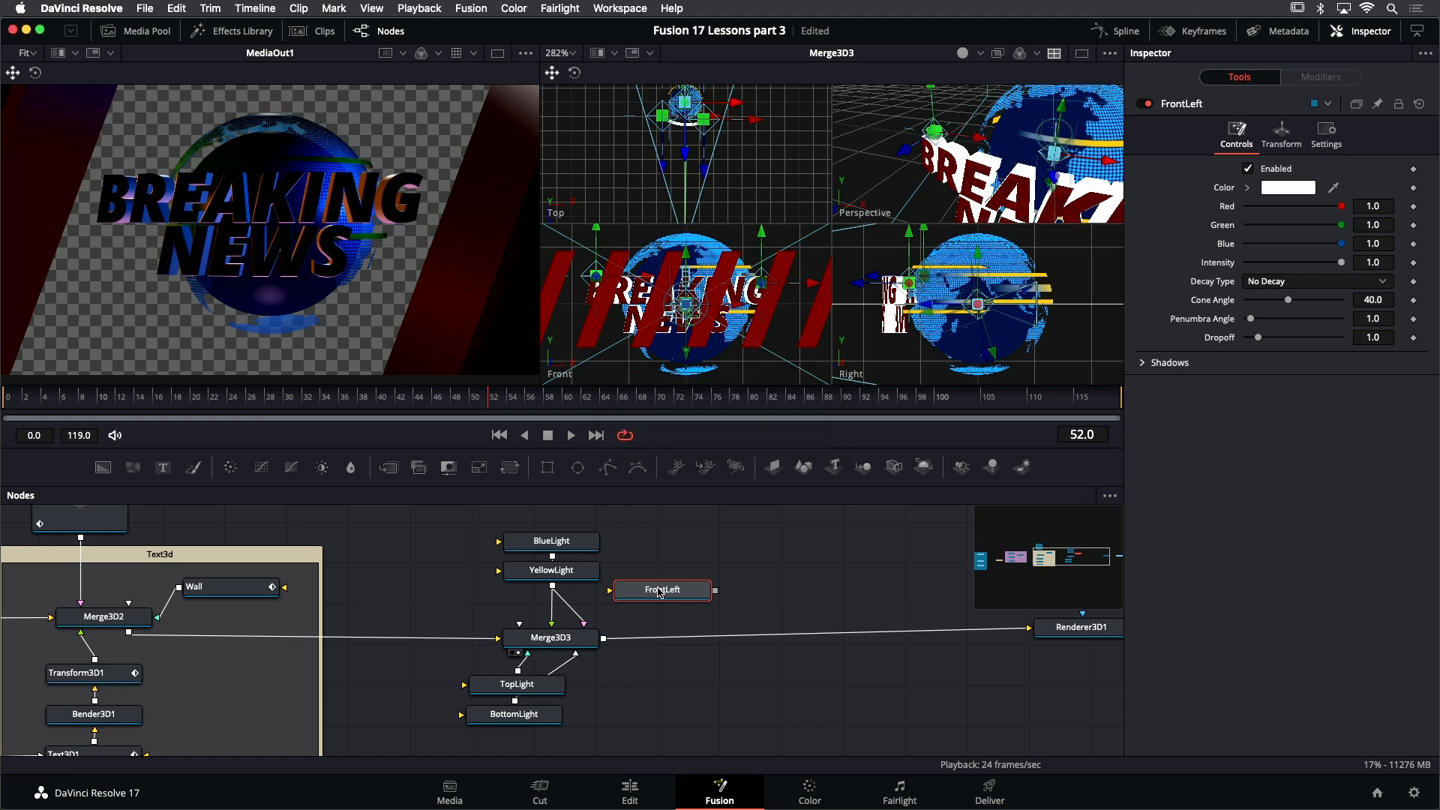
{"action": "left_click_drag", "start_coordinate": [716, 591], "coordinate": [605, 639]}
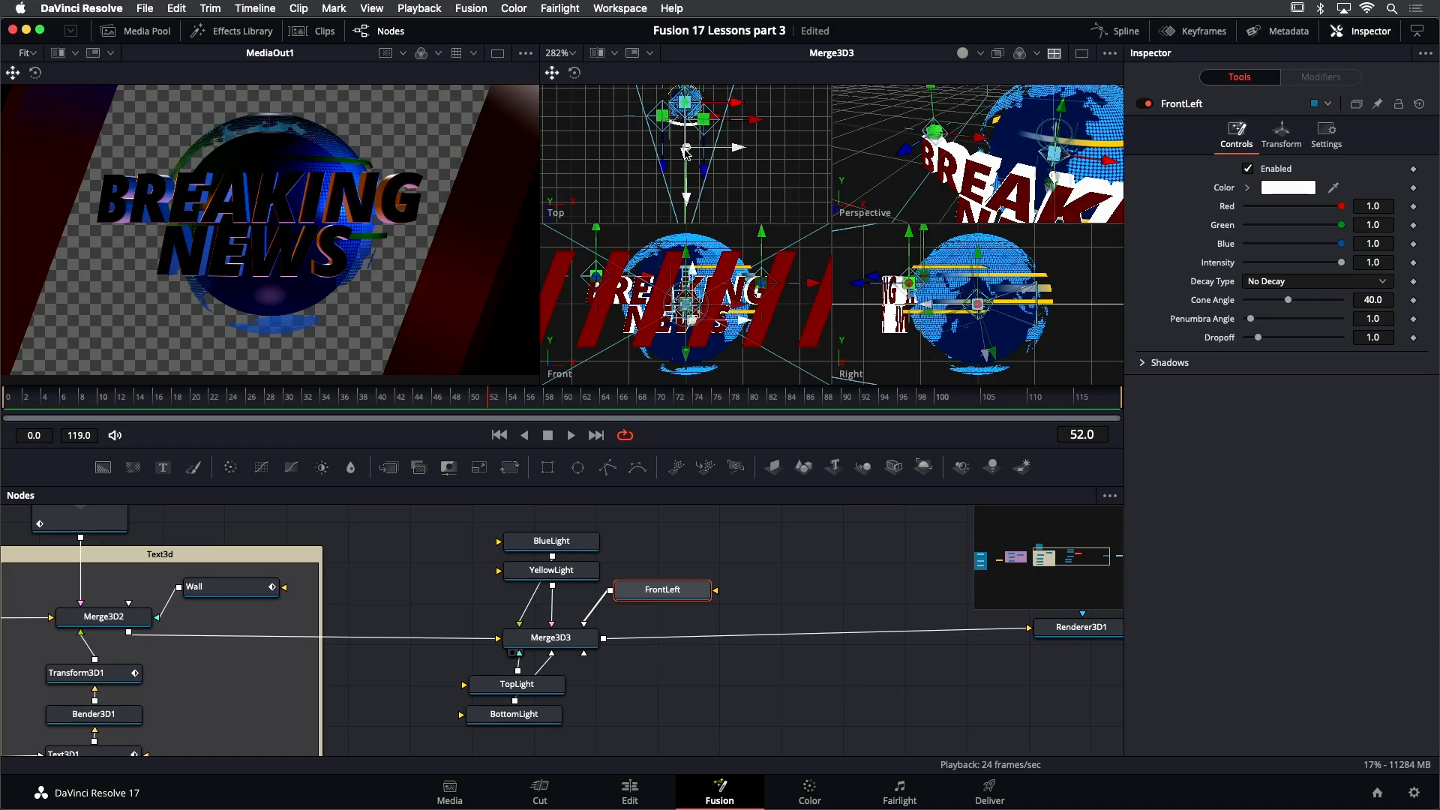
Move the FrontLeft spotlight to 1.41 on the Z axis and about -1.0 on the X axis
{"action": "left_click", "coordinate": [1283, 134]}
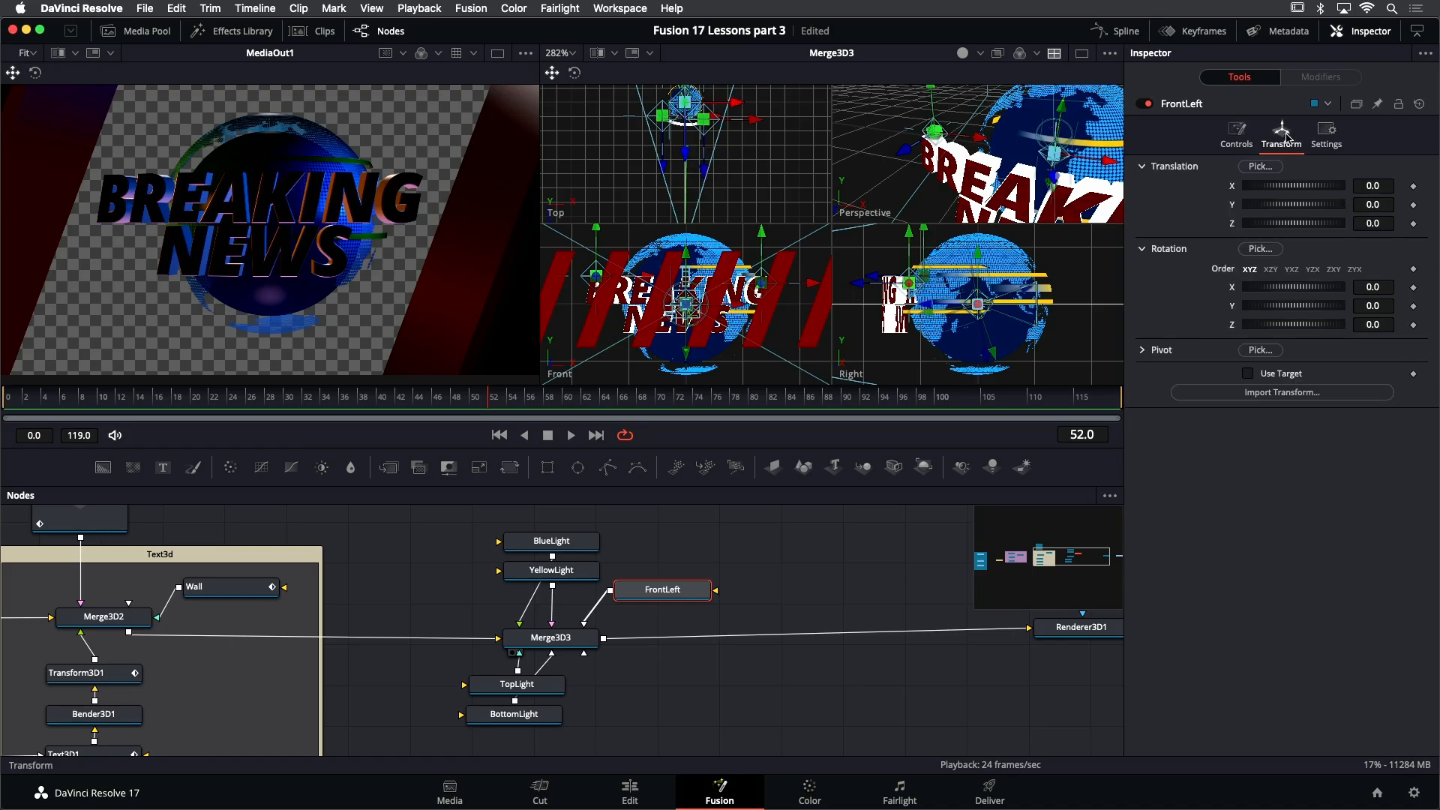
{"action": "left_click_drag", "start_coordinate": [1379, 223], "coordinate": [1439, 224]}
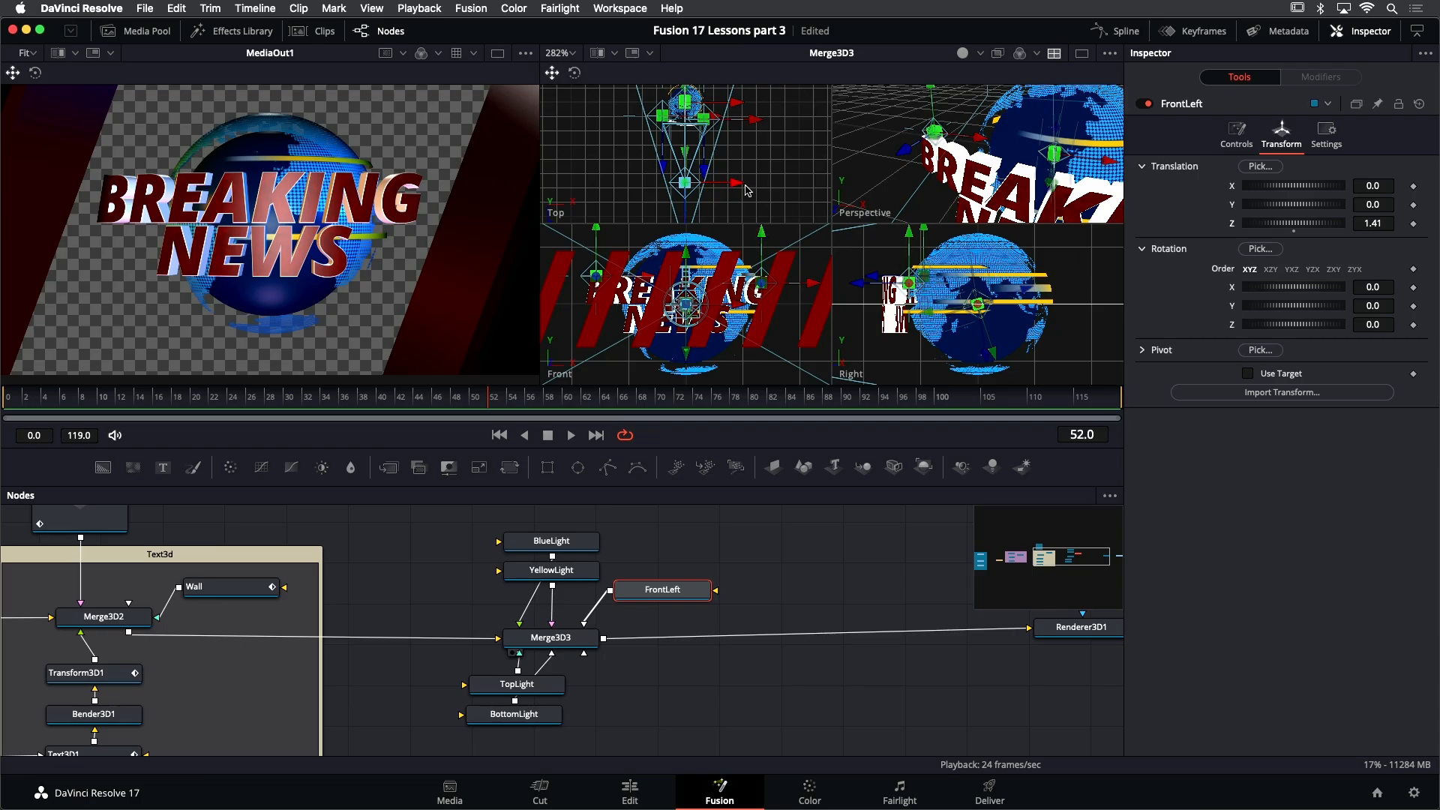
{"action": "left_click_drag", "start_coordinate": [738, 188], "coordinate": [681, 193]}
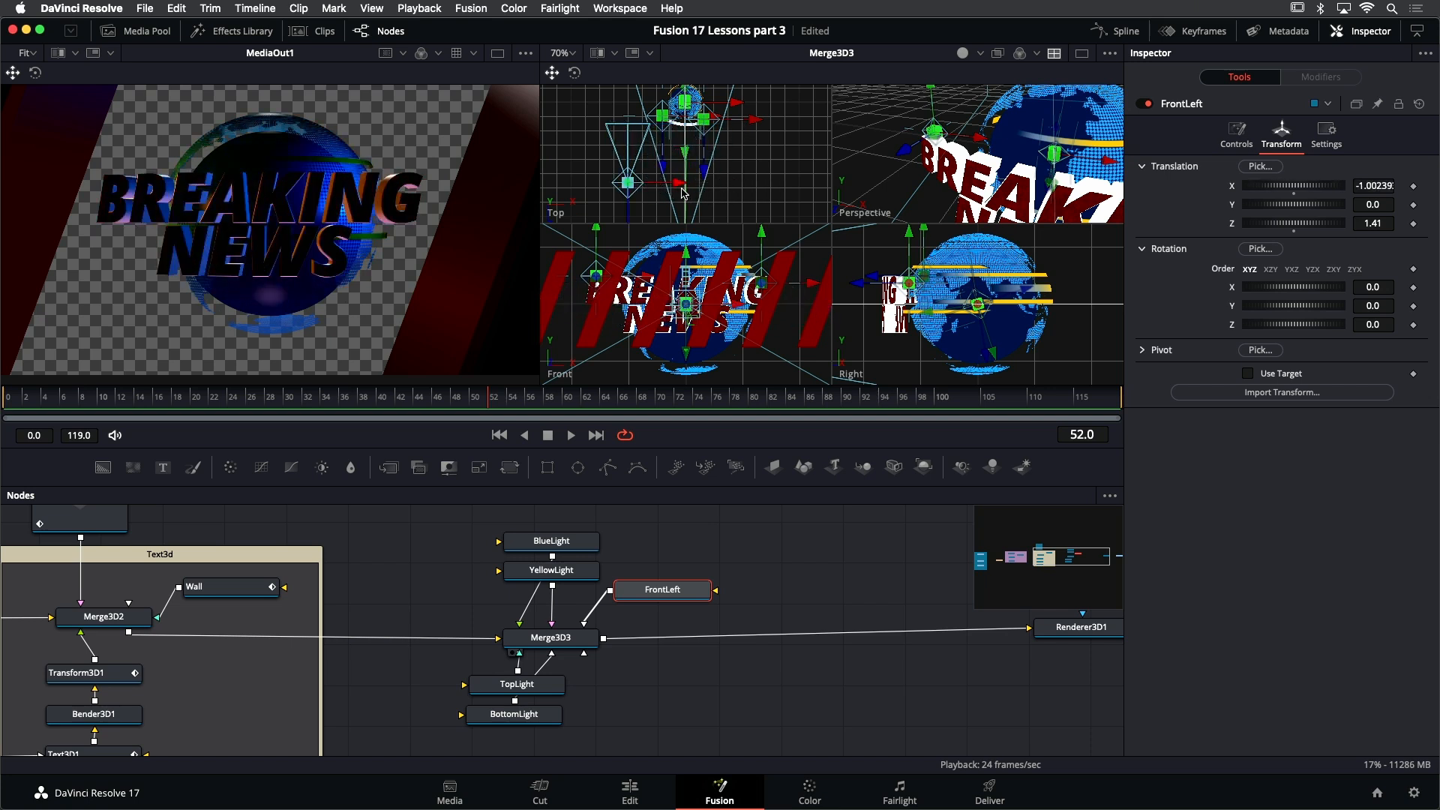
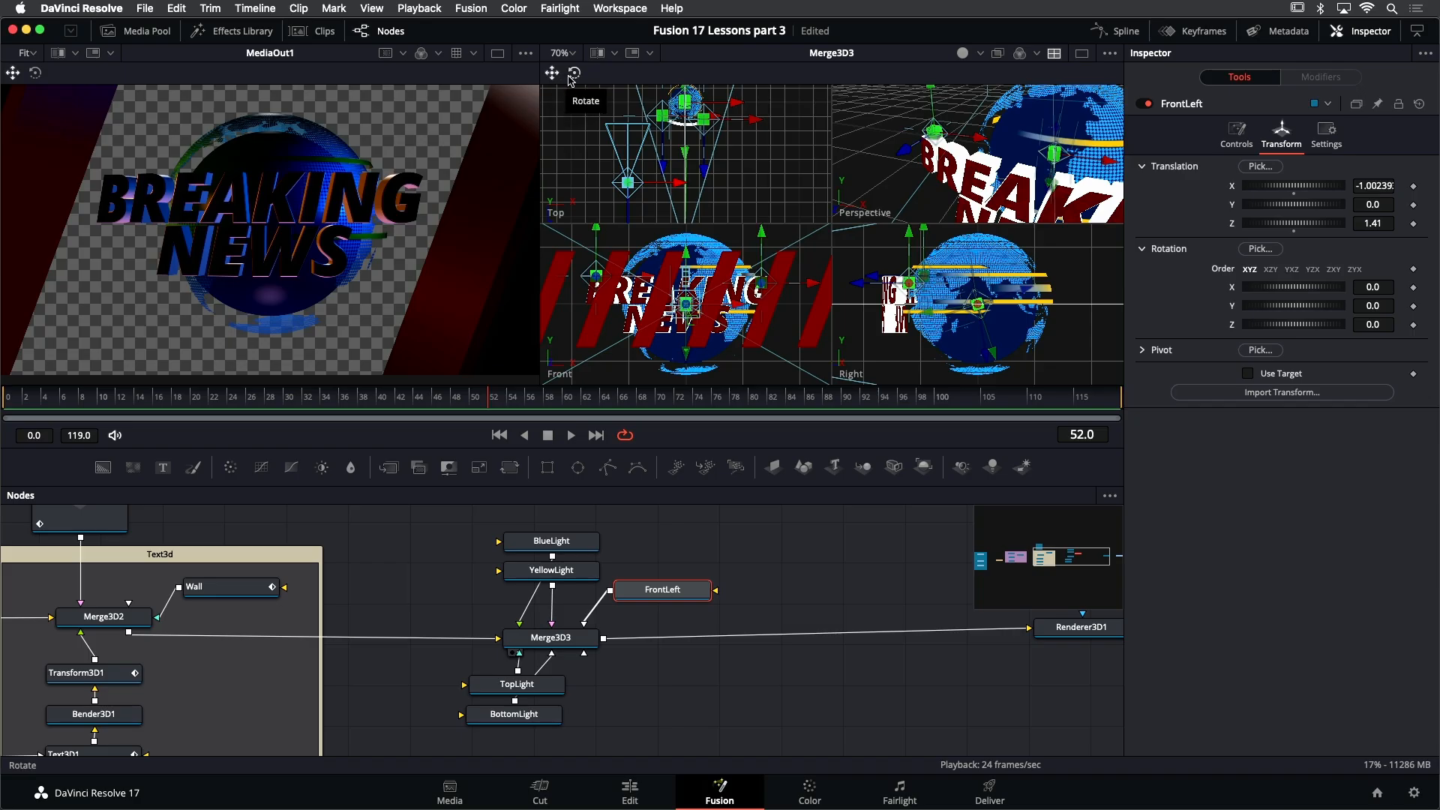
Rotate FrontLeft to about -34 on the Y axis and pull it back to about X -1.12, Z 1.59
{"action": "left_click", "coordinate": [573, 75]}
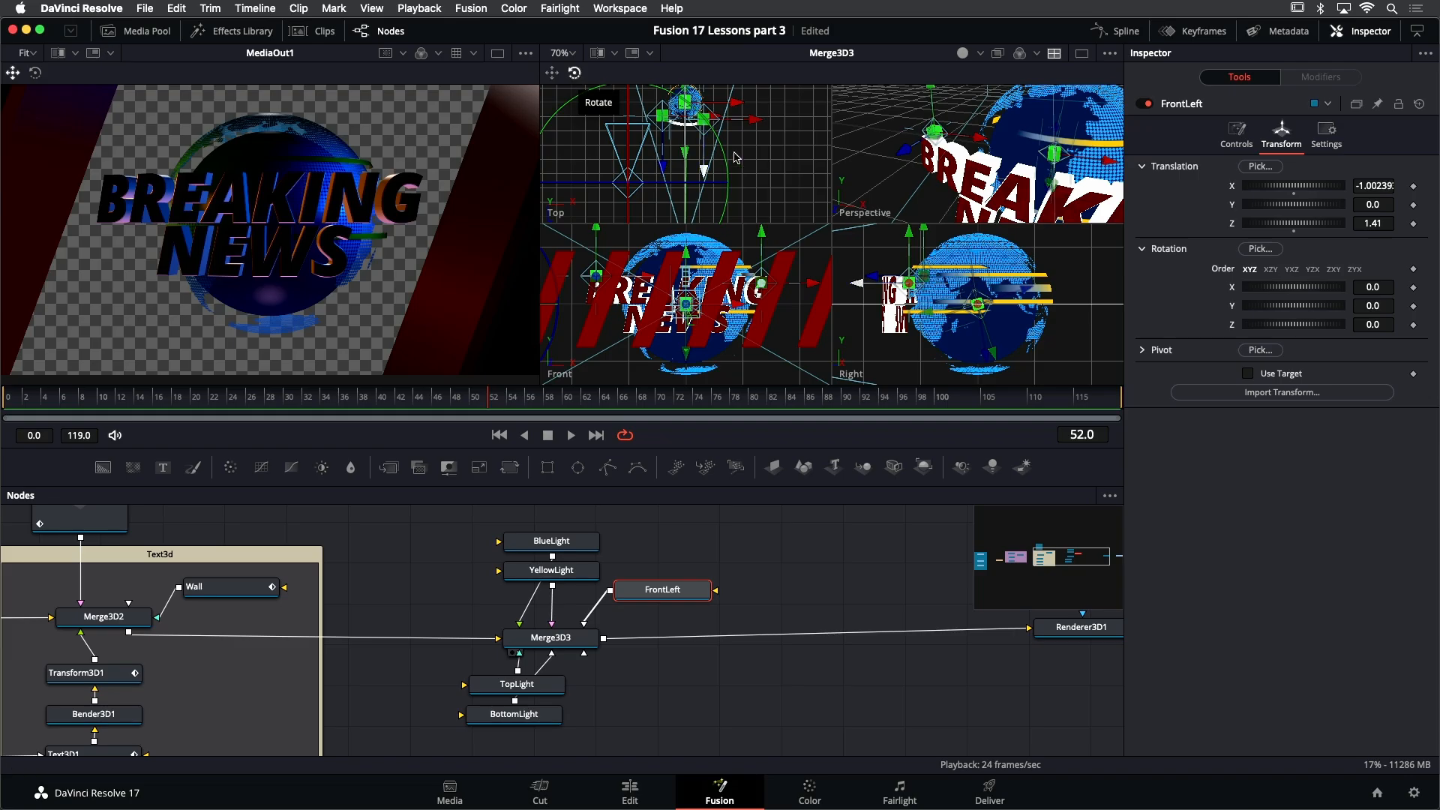
{"action": "left_click_drag", "start_coordinate": [724, 158], "coordinate": [761, 267]}
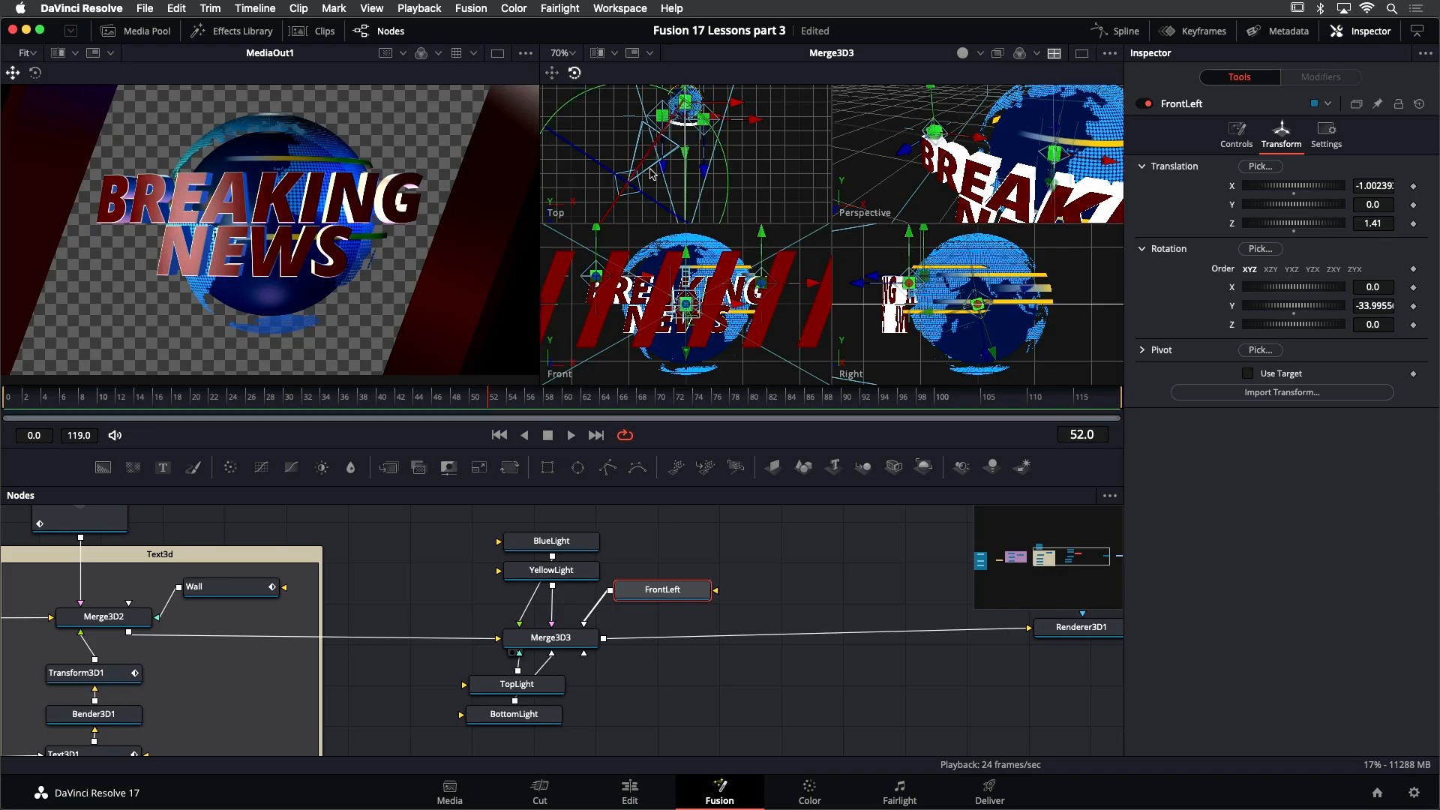
{"action": "key", "text": "q"}
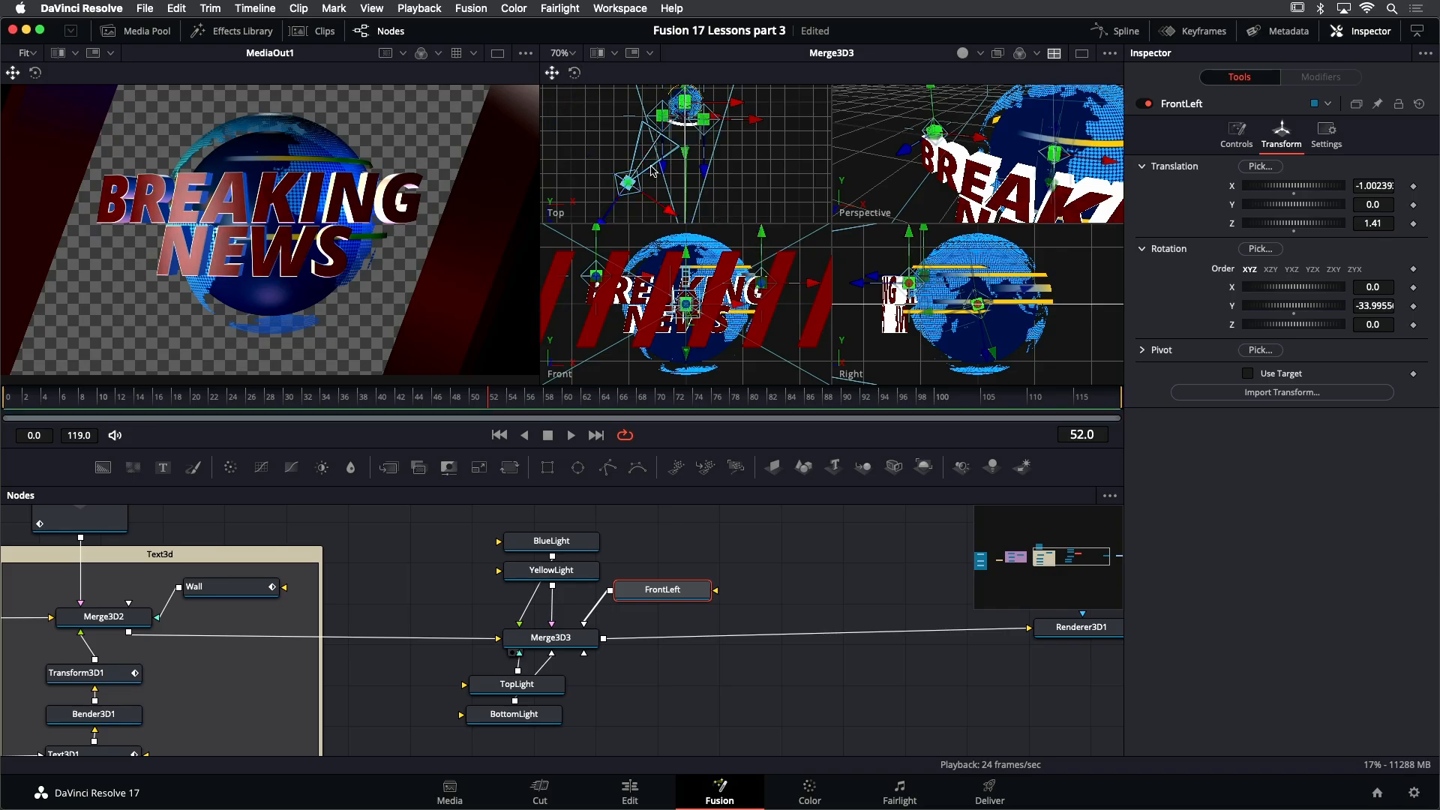
{"action": "key", "text": "w"}
{"action": "key", "text": "q"}
{"action": "left_click_drag", "start_coordinate": [604, 222], "coordinate": [597, 228]}
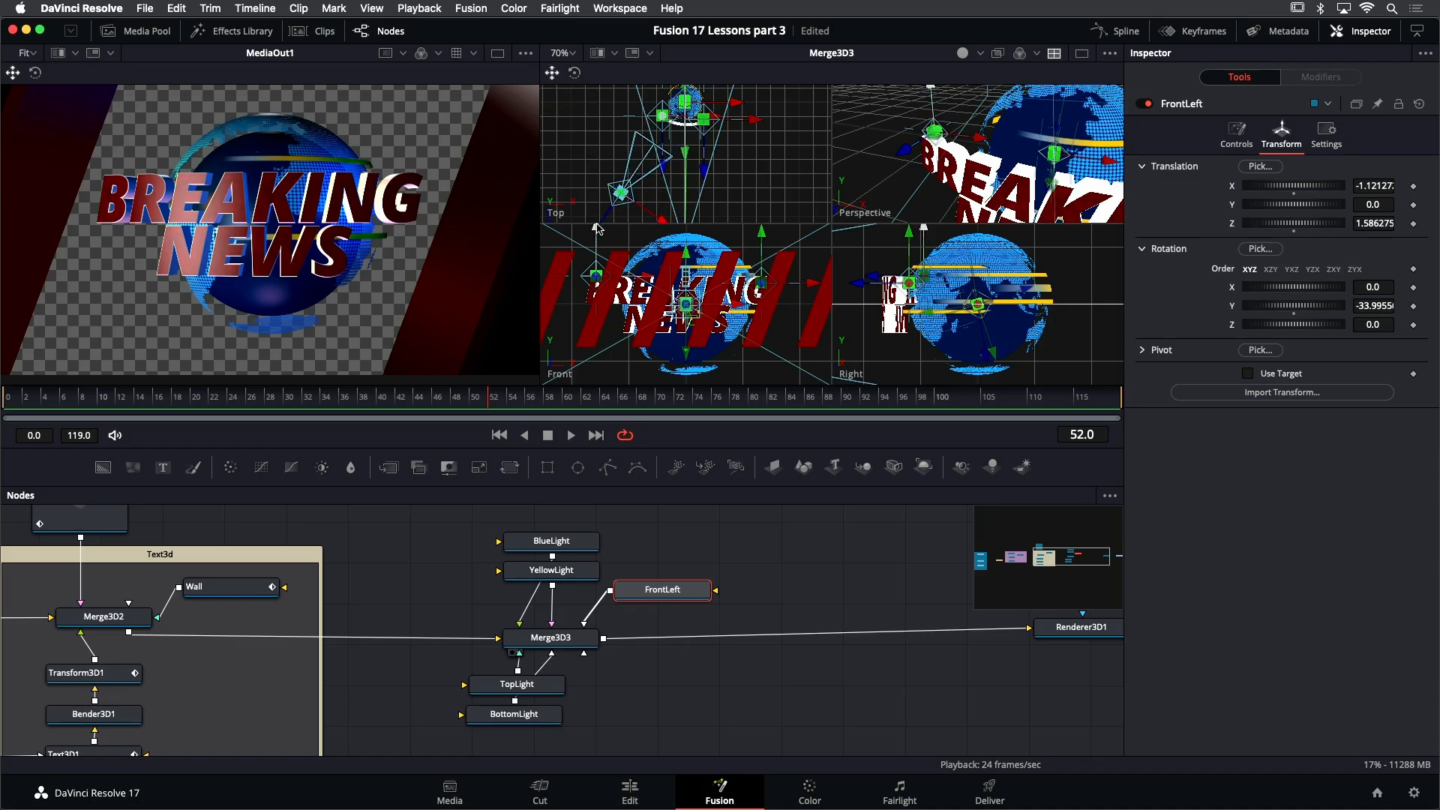
Give FrontLeft Linear decay, a Penumbra Angle of 11.02 and an Intensity of 0.756, and save the project
{"action": "left_click", "coordinate": [1245, 137]}
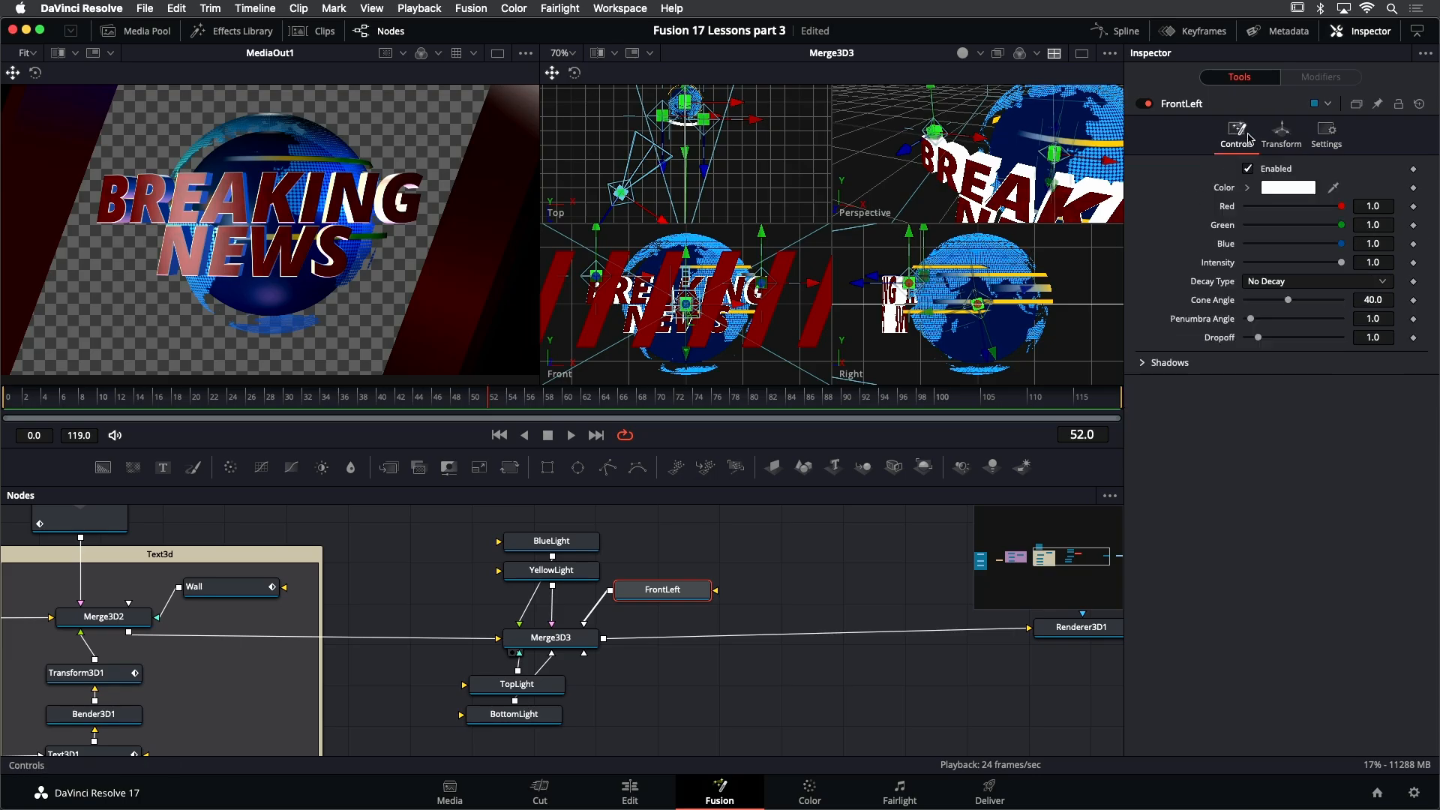
{"action": "left_click", "coordinate": [1251, 281]}
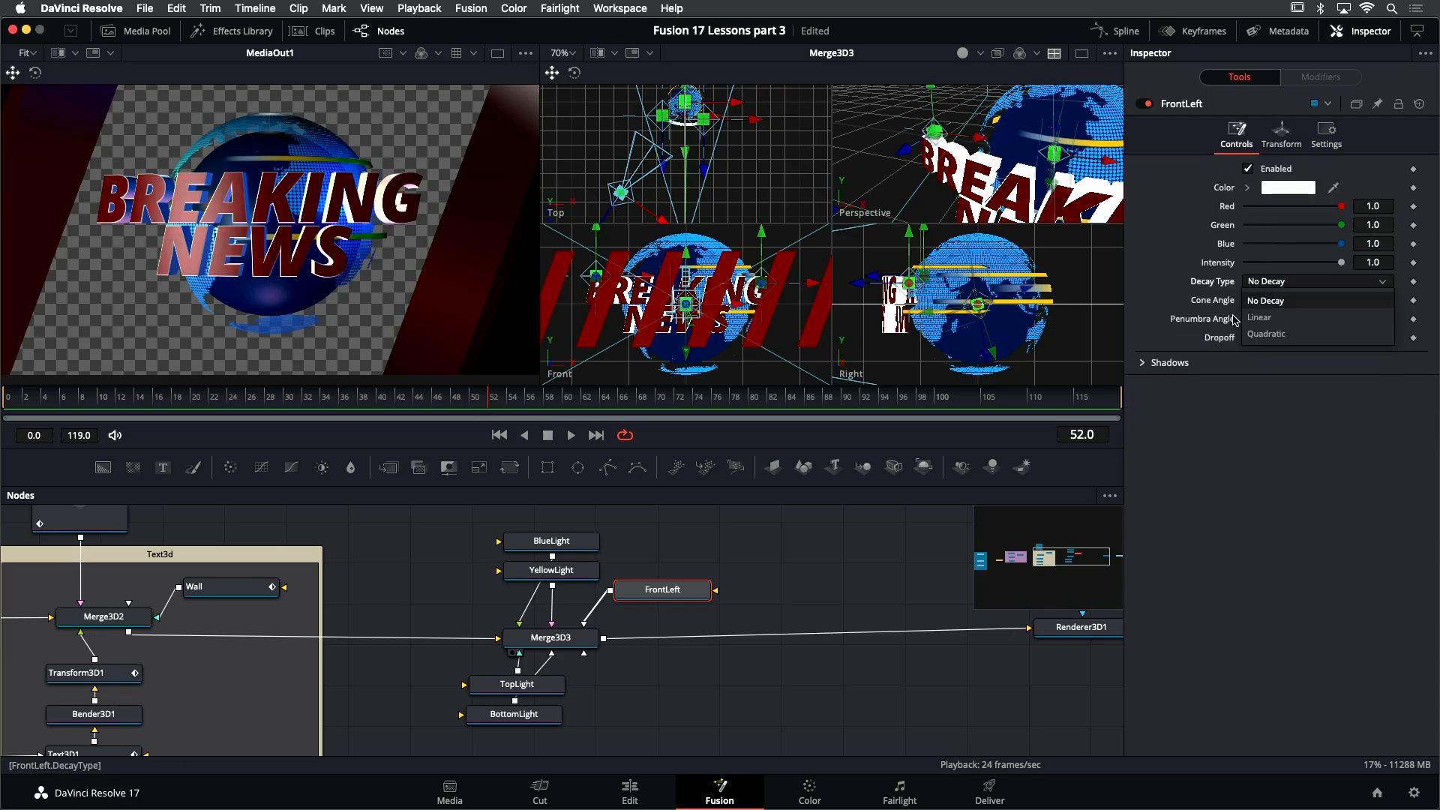
{"action": "left_click", "coordinate": [1236, 319]}
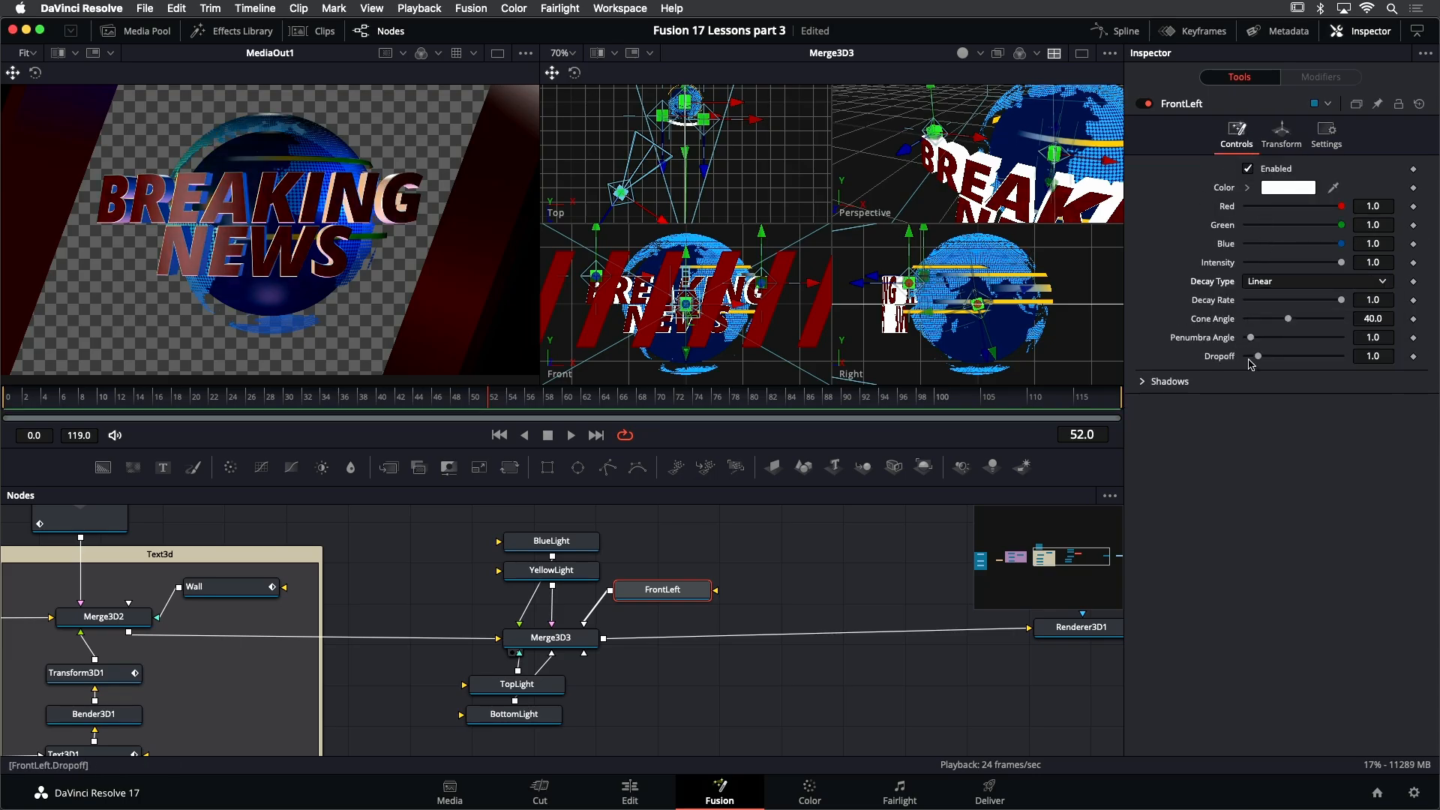
{"action": "left_click_drag", "start_coordinate": [1251, 337], "coordinate": [1296, 347]}
{"action": "left_click_drag", "start_coordinate": [1341, 263], "coordinate": [1319, 270]}
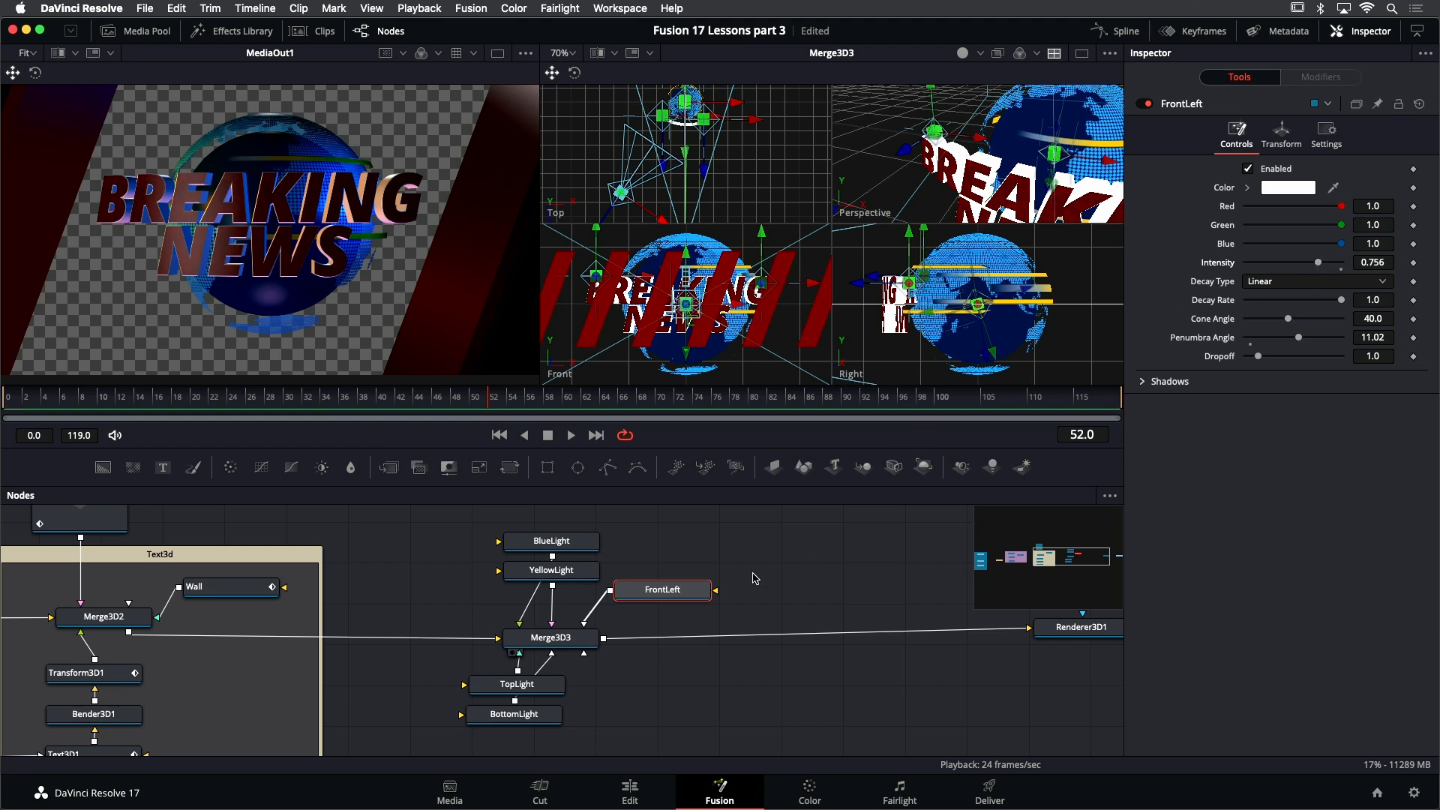
{"action": "key", "text": "super+s"}
Lower the Specular Intensity of the Text3D1 material to 0.197
{"action": "scroll", "coordinate": [289, 668], "scroll_direction": "down", "scroll_amount": 5}
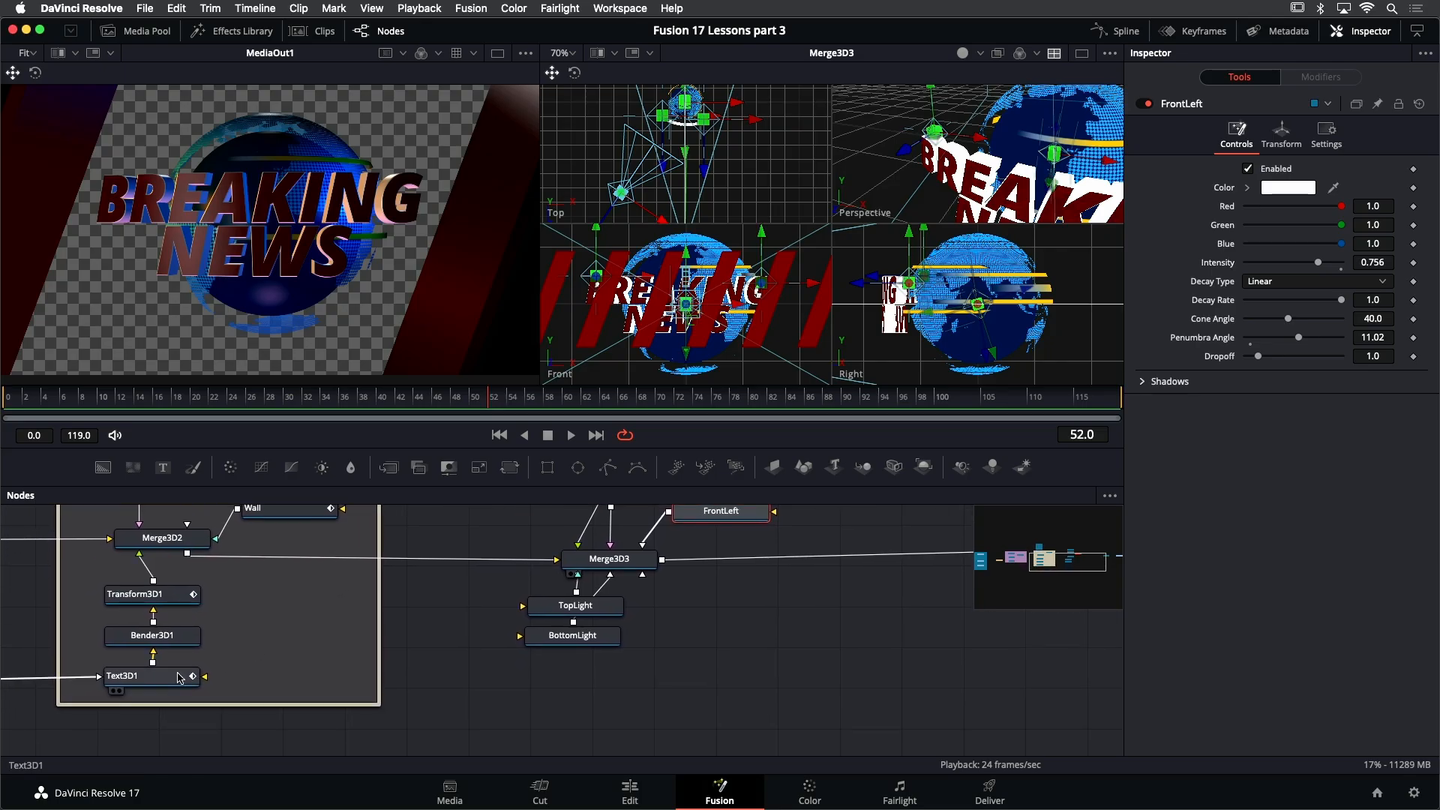
{"action": "left_click", "coordinate": [195, 675]}
{"action": "left_click", "coordinate": [1304, 136]}
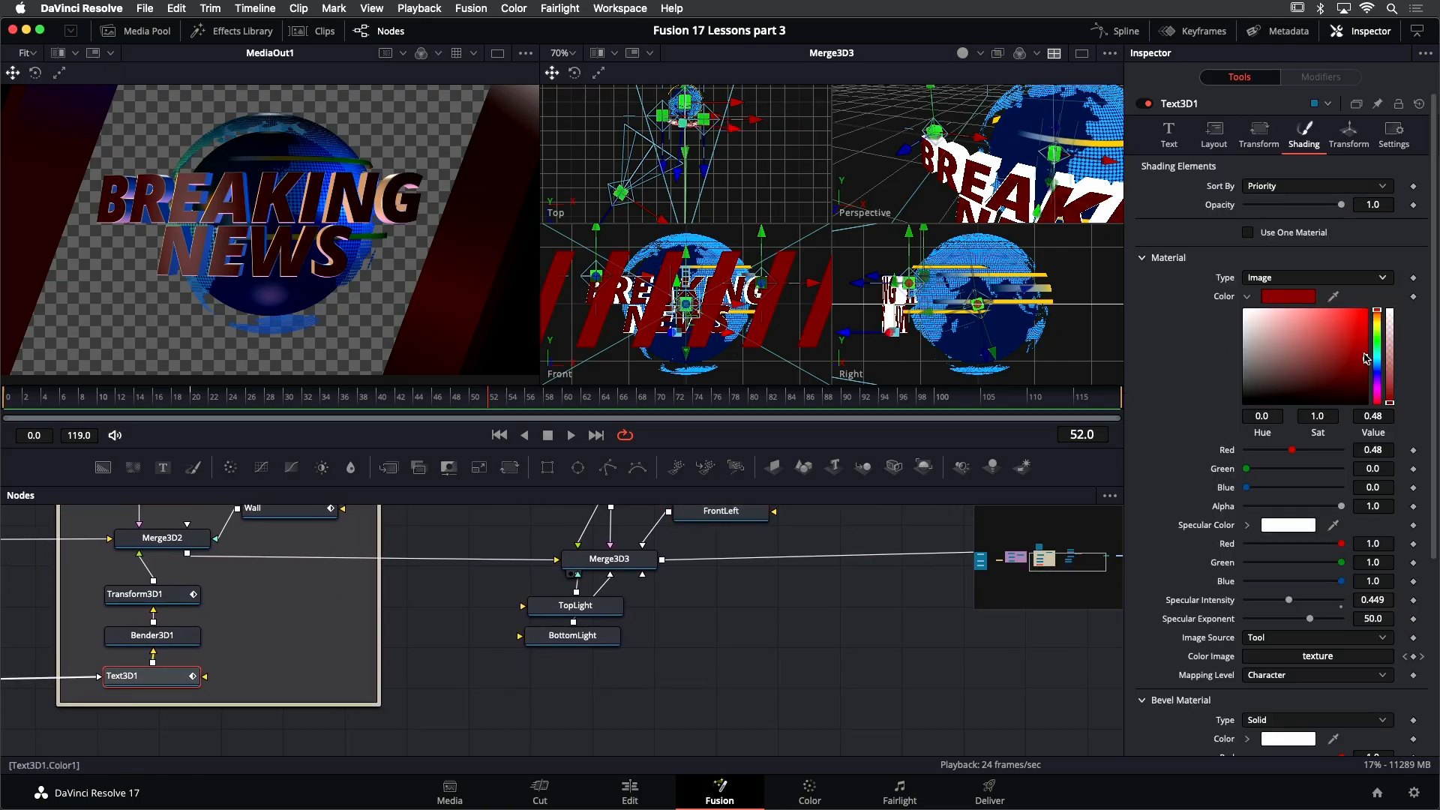
{"action": "left_click_drag", "start_coordinate": [1289, 600], "coordinate": [1266, 606]}
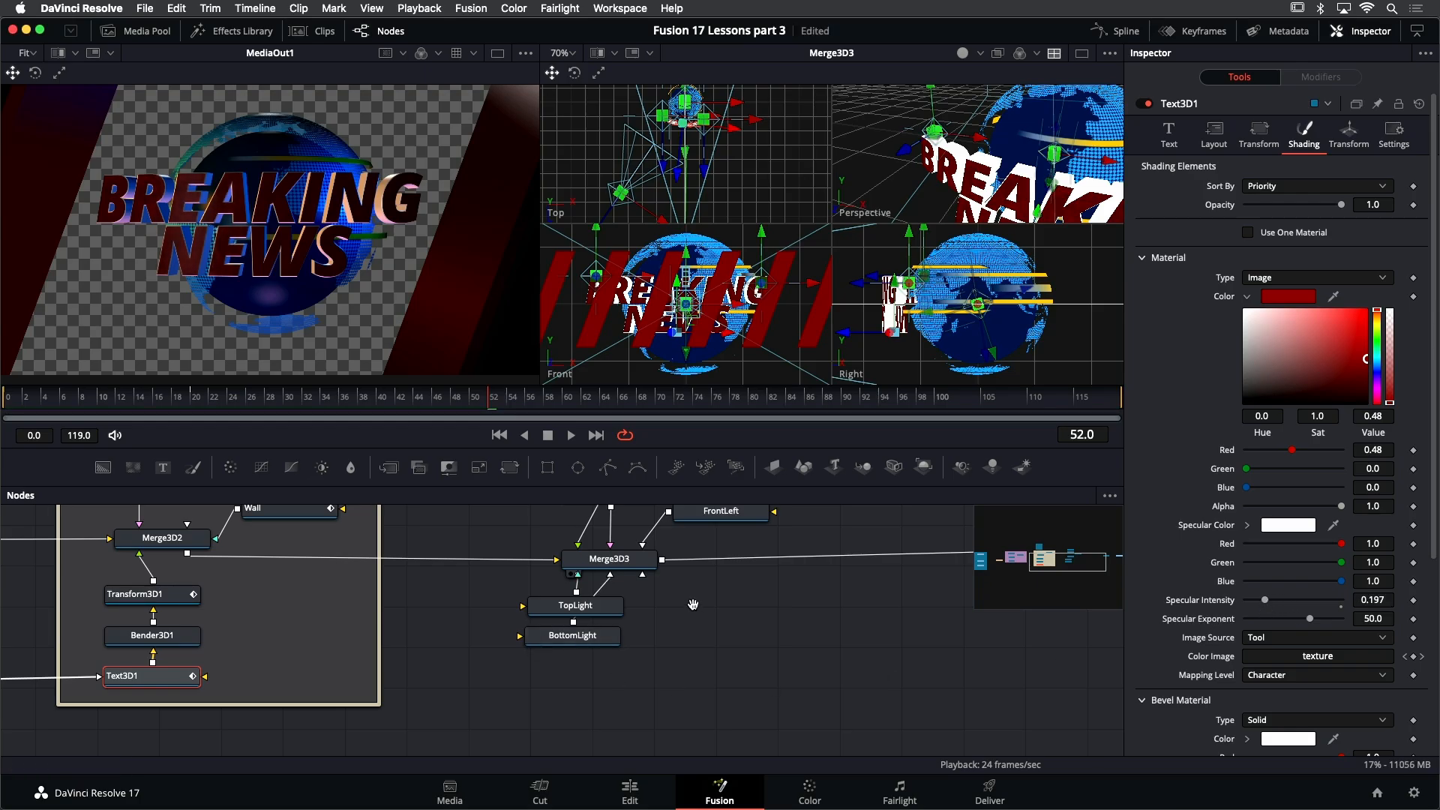
Move the FrontLeft spotlight slightly closer to the title along its own direction in the top view
{"action": "scroll", "coordinate": [696, 609], "scroll_direction": "up", "scroll_amount": 2}
{"action": "scroll", "coordinate": [696, 609], "scroll_direction": "right", "scroll_amount": 3}
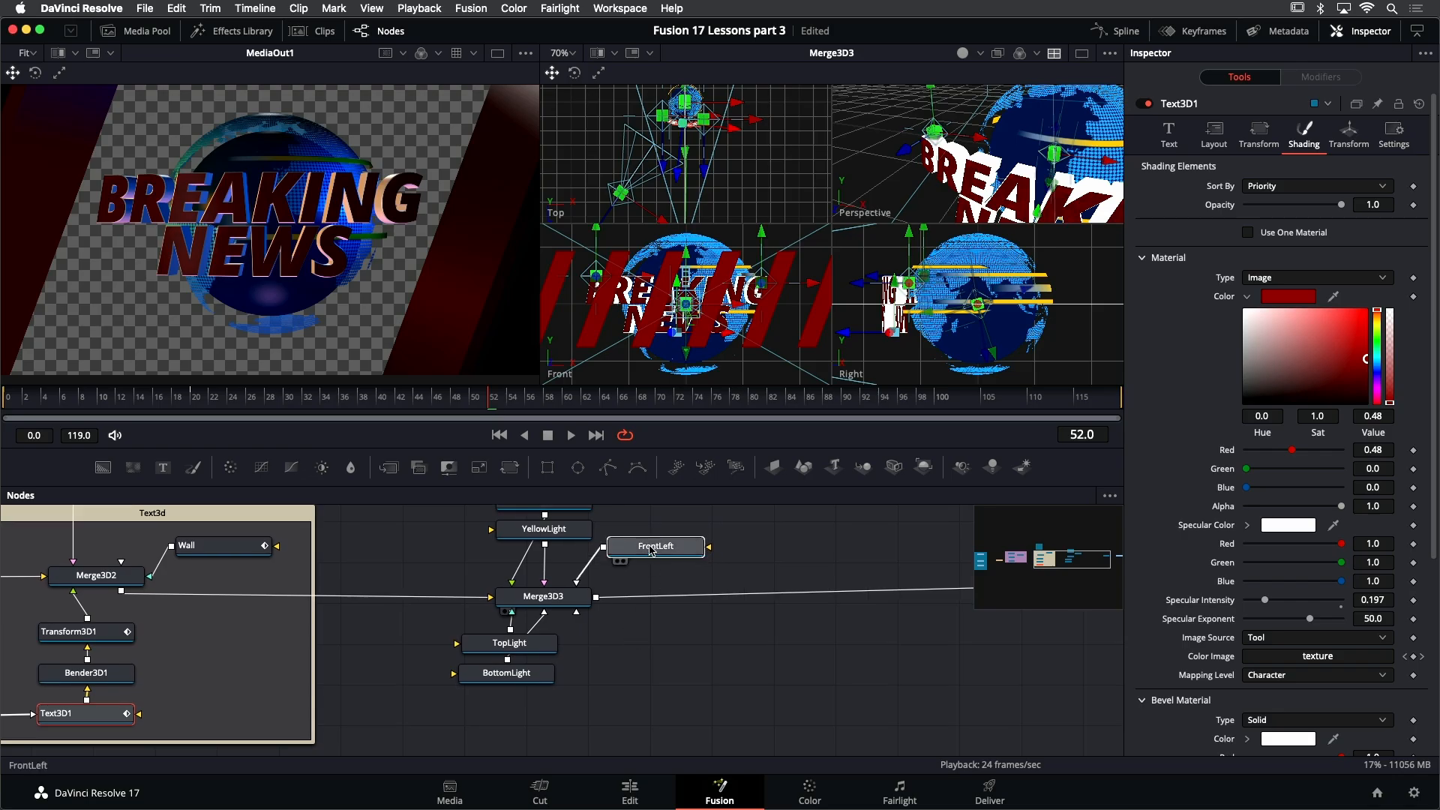
{"action": "left_click_drag", "start_coordinate": [649, 555], "coordinate": [652, 548]}
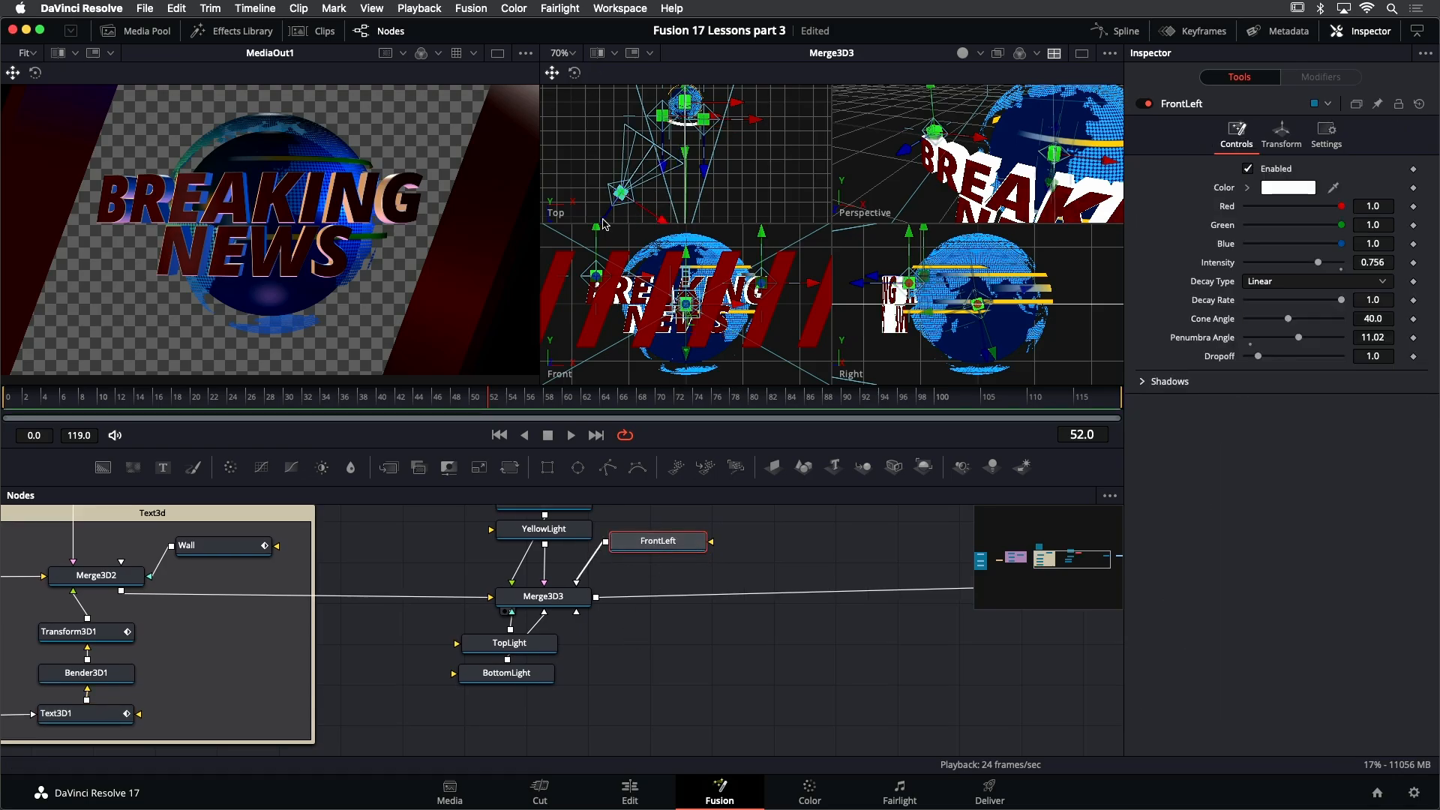
{"action": "scroll", "coordinate": [600, 177], "scroll_direction": "down", "scroll_amount": 2}
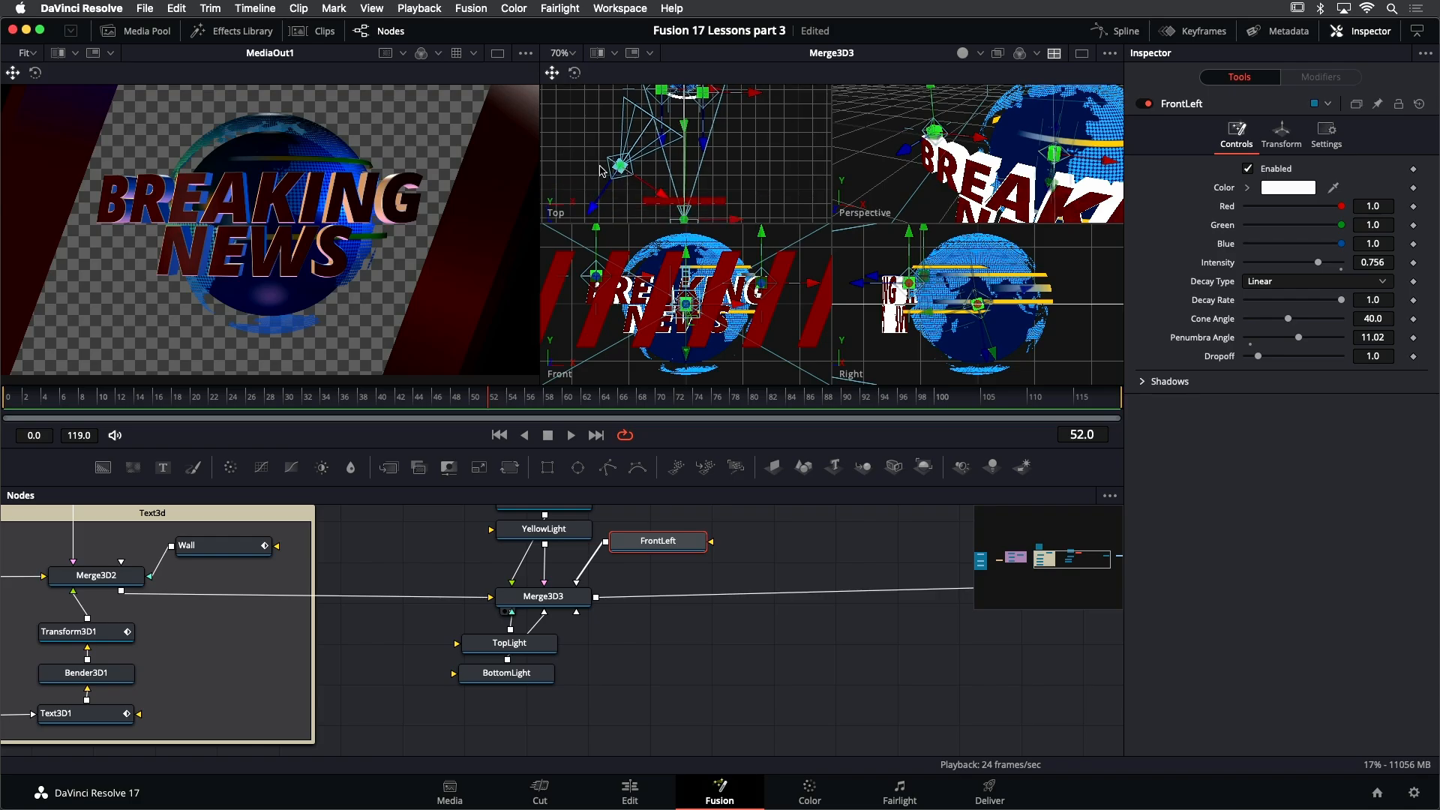
{"action": "left_click_drag", "start_coordinate": [594, 207], "coordinate": [605, 194]}
{"action": "left_click_drag", "start_coordinate": [607, 189], "coordinate": [605, 196]}
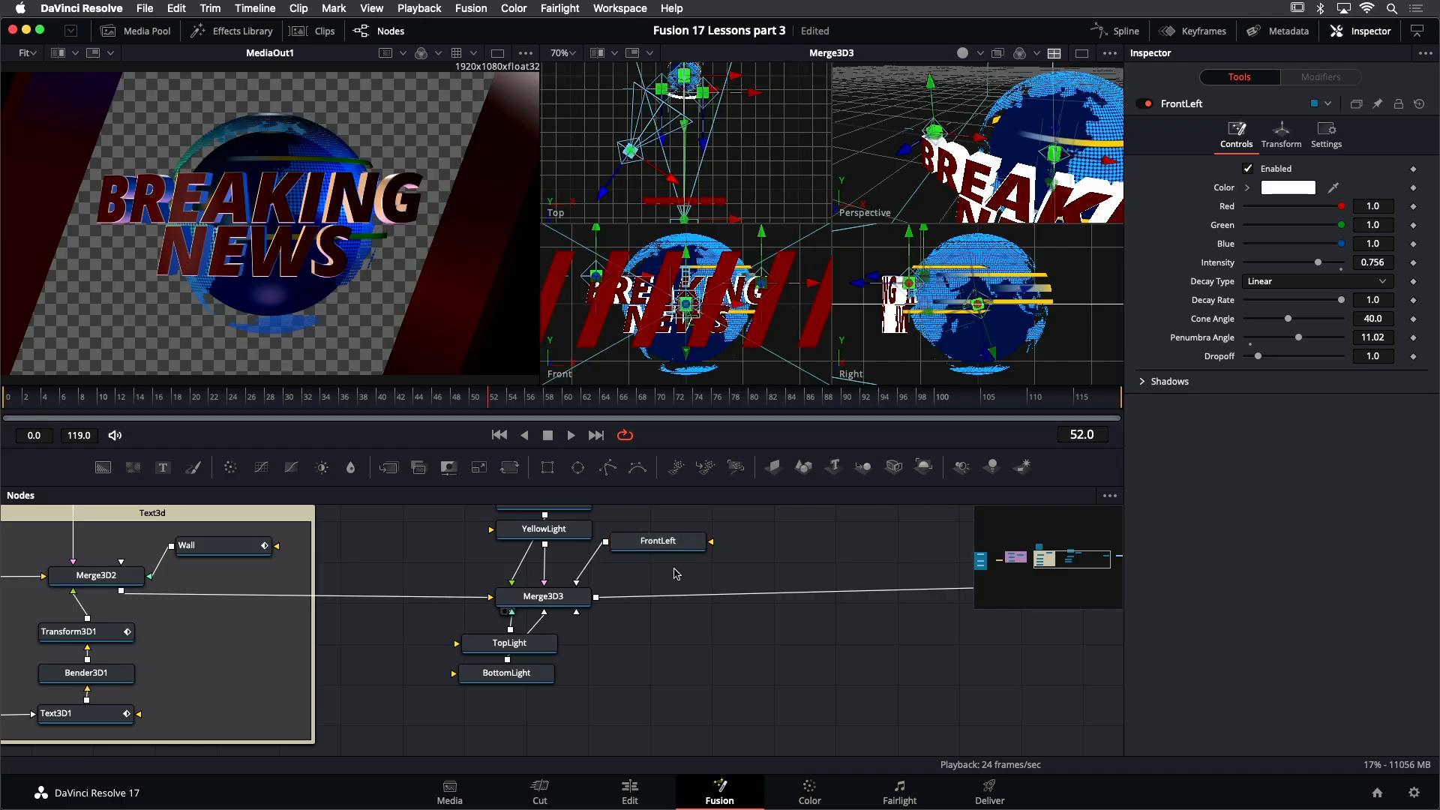
Paste a copy of the FrontLeft spotlight connected to Merge3D3 and rename it FrontRight
{"action": "key", "text": "super+v"}
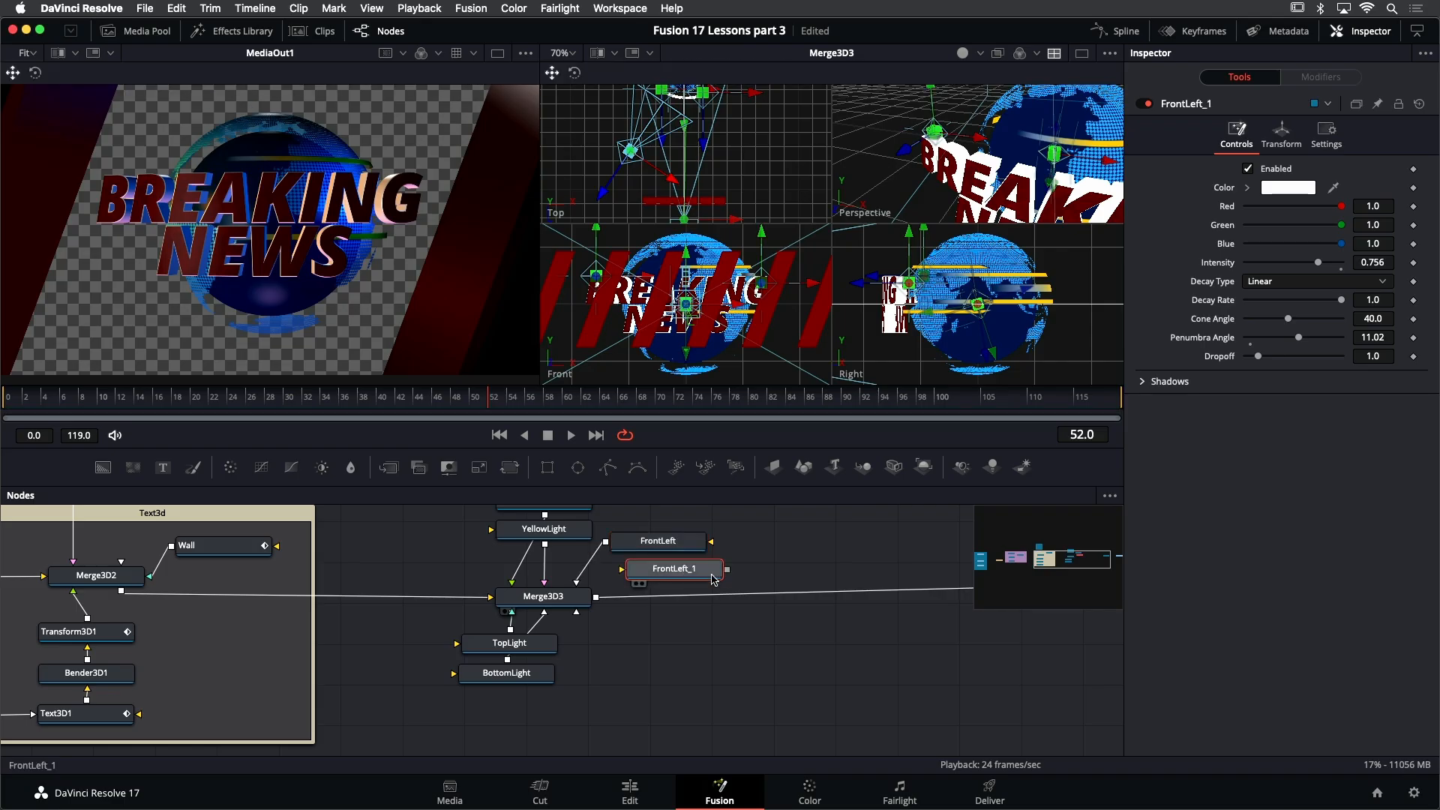
{"action": "left_click_drag", "start_coordinate": [727, 574], "coordinate": [562, 596]}
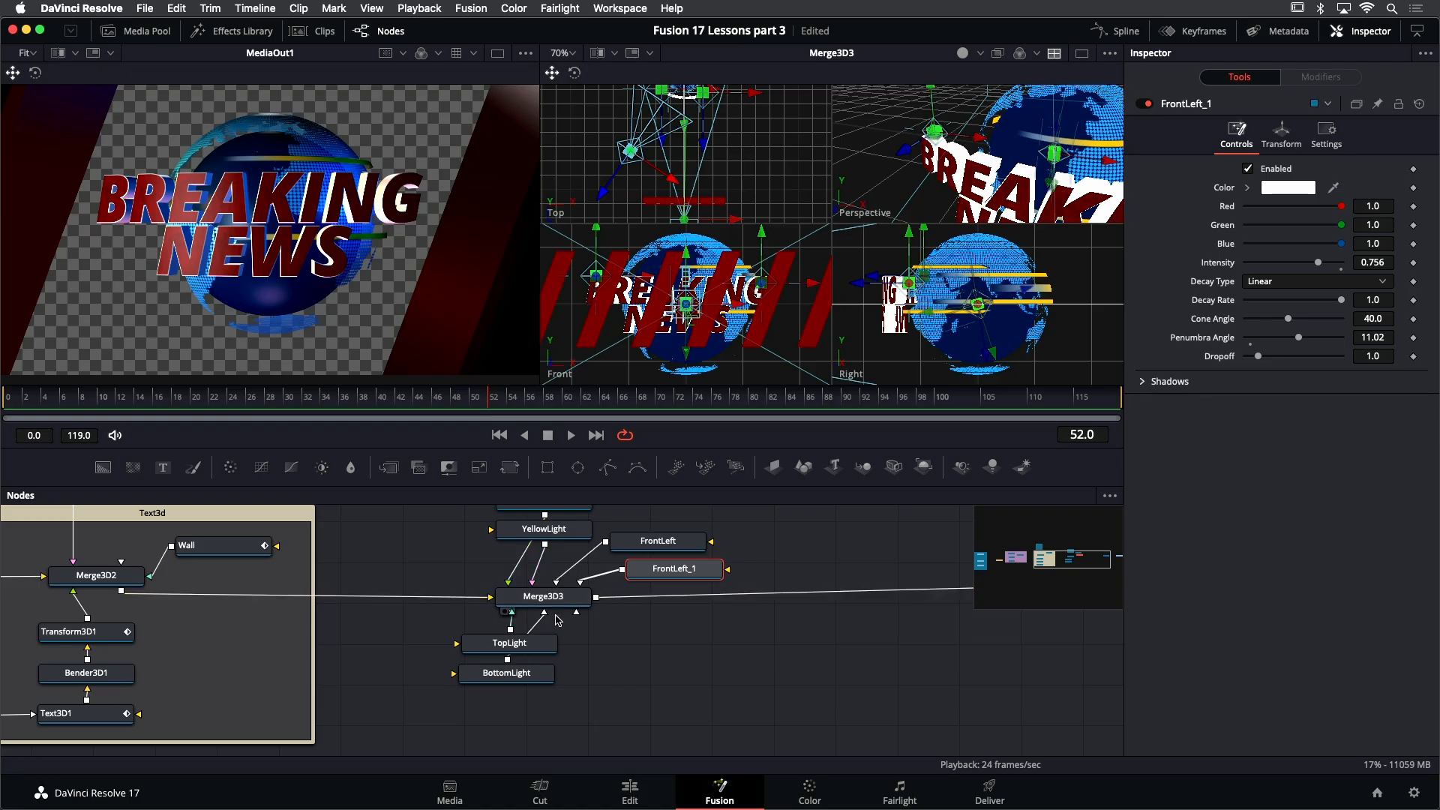
{"action": "key", "text": "F2"}
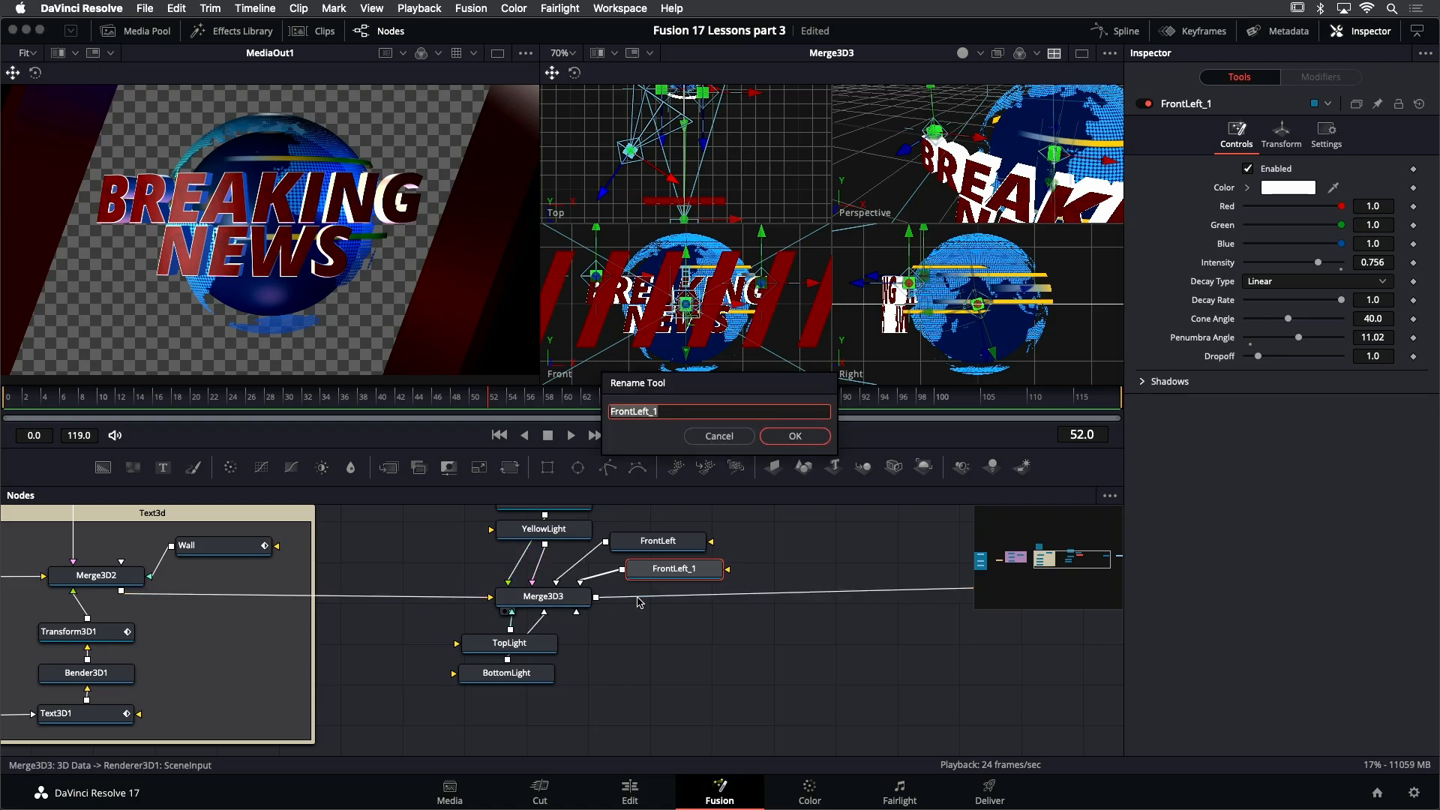
{"action": "type", "text": "Fr"}
{"action": "key", "text": "Return"}
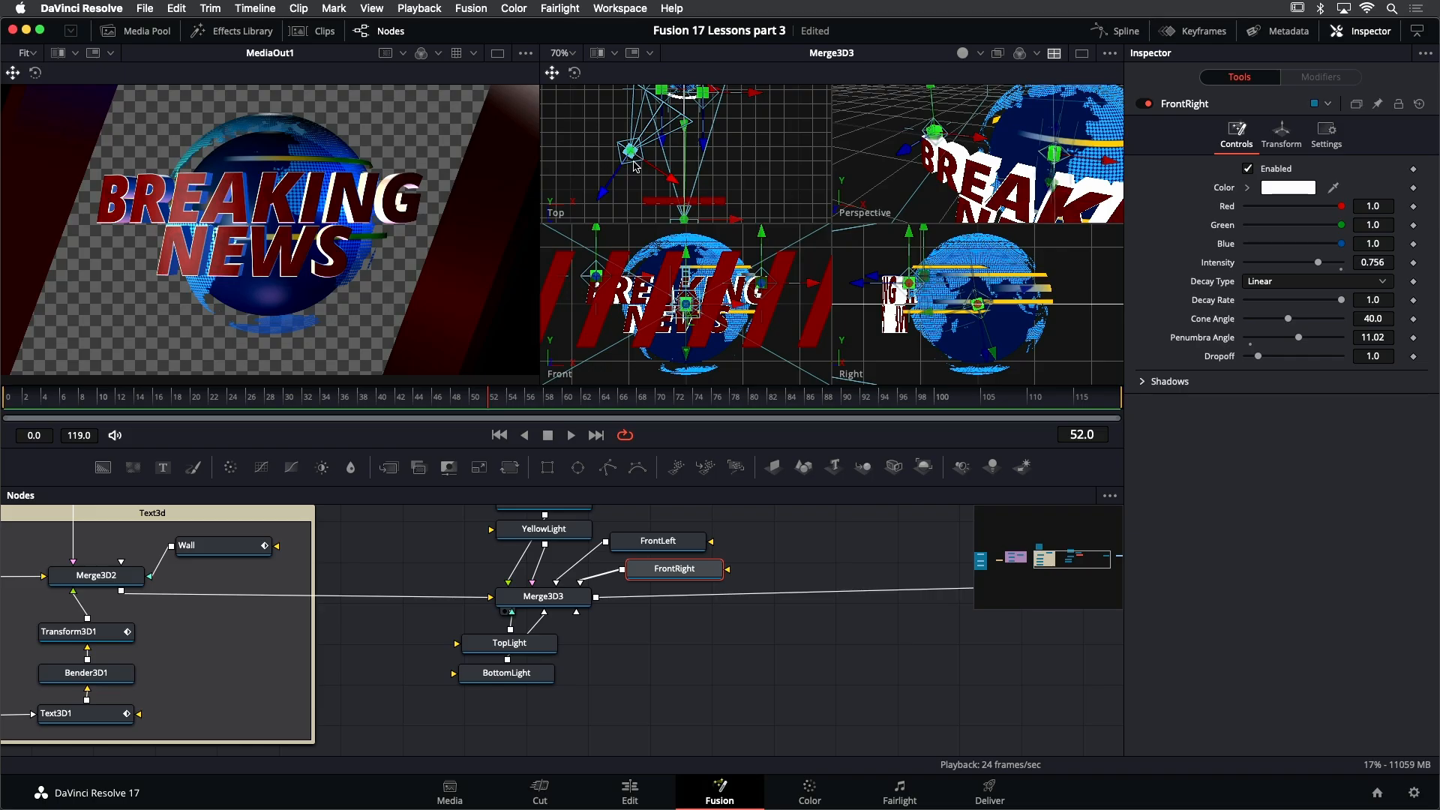
Move the FrontRight spotlight to the opposite side of the title from FrontLeft and rotate it inward toward the text in the top view
{"action": "key", "text": "w"}
{"action": "left_click_drag", "start_coordinate": [729, 175], "coordinate": [590, 92]}
{"action": "left_click_drag", "start_coordinate": [726, 143], "coordinate": [829, 150]}
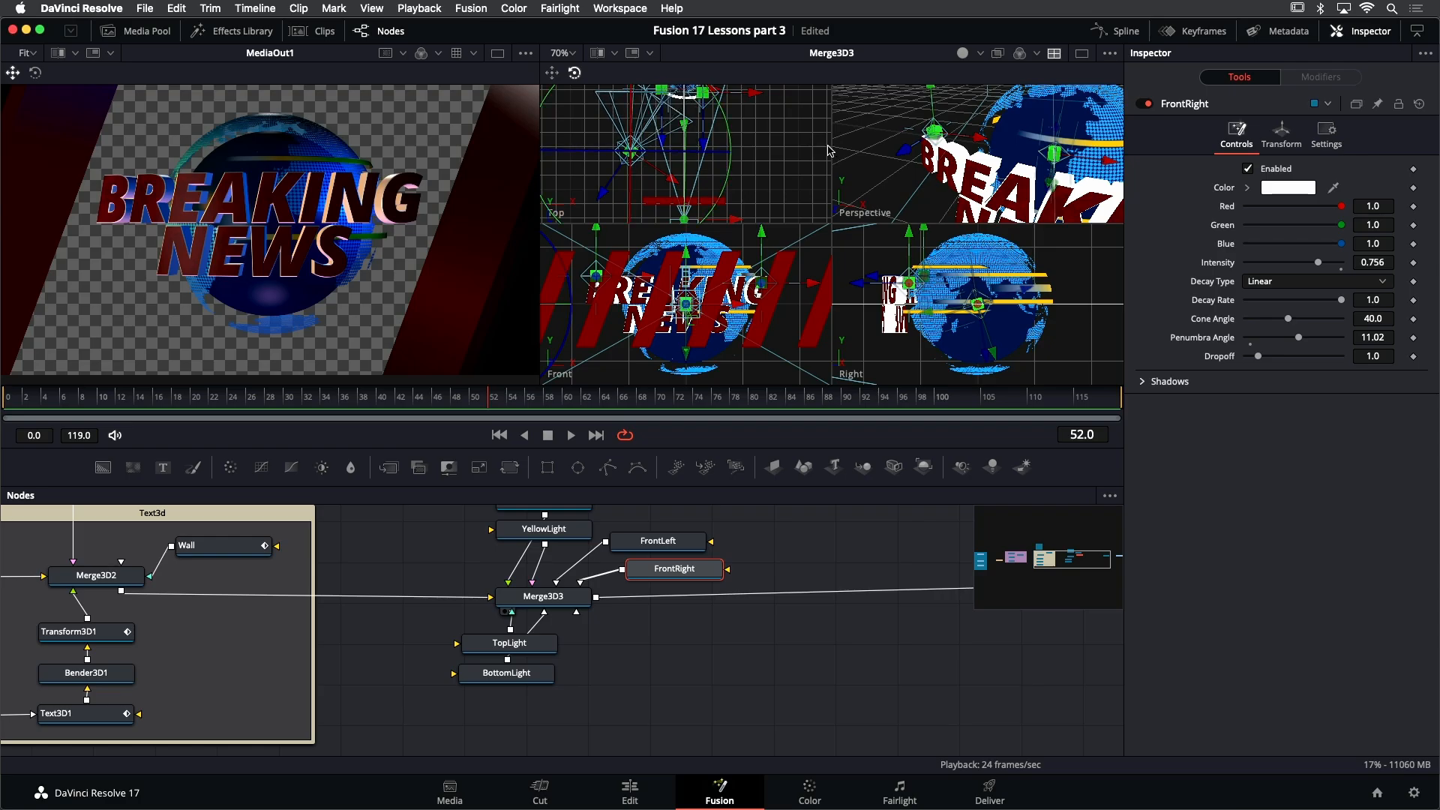
{"action": "left_click_drag", "start_coordinate": [743, 159], "coordinate": [804, 154]}
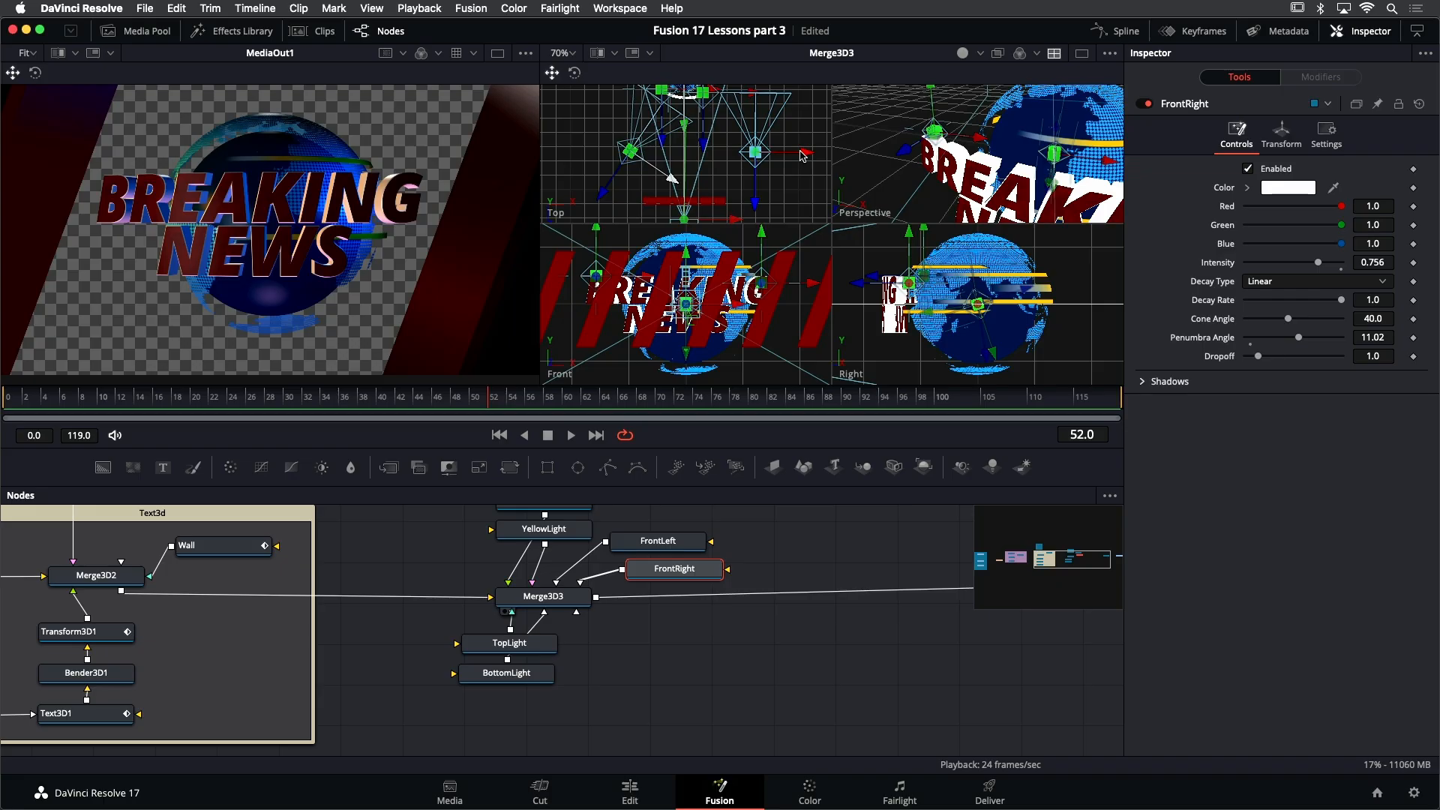
{"action": "key", "text": "w"}
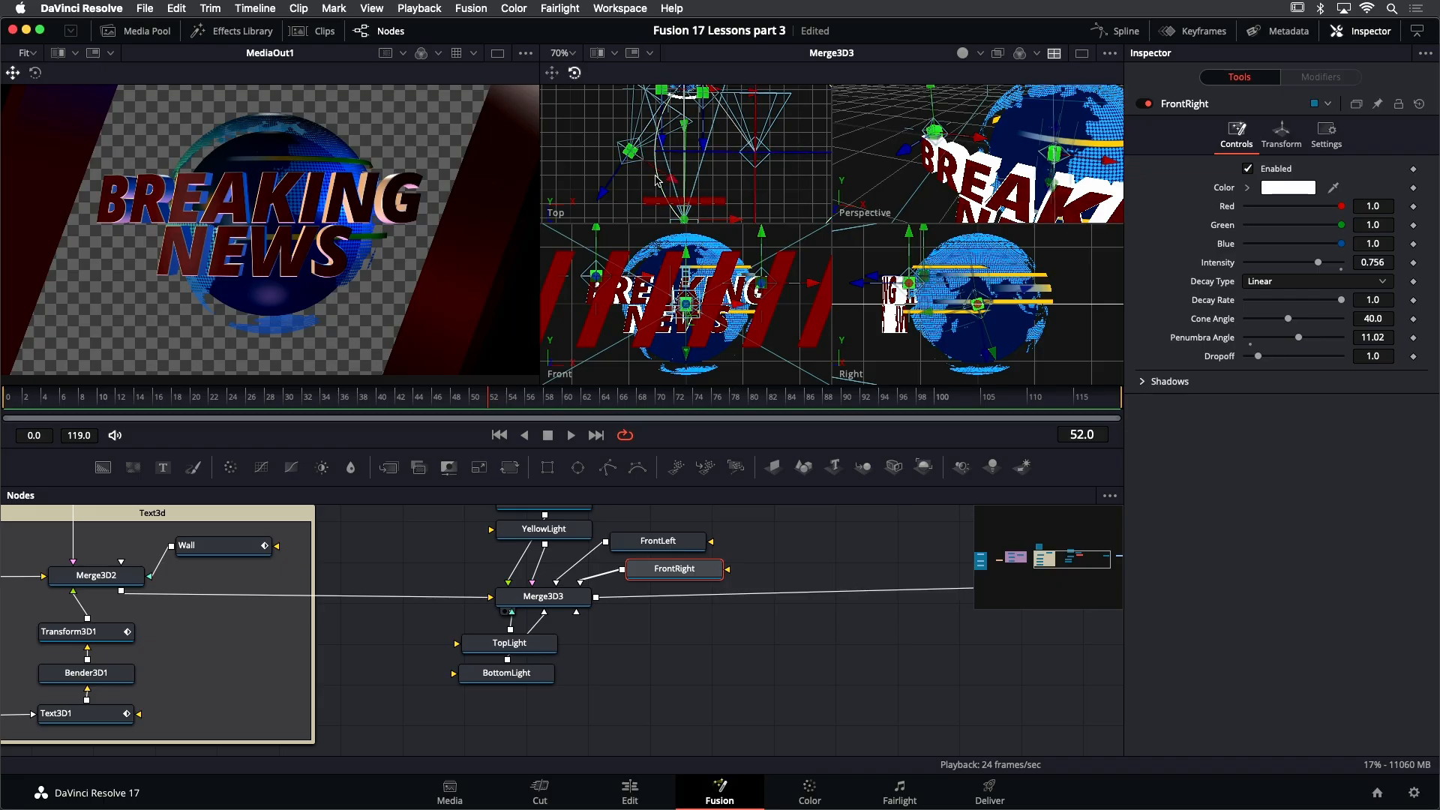
{"action": "left_click_drag", "start_coordinate": [669, 201], "coordinate": [576, 161]}
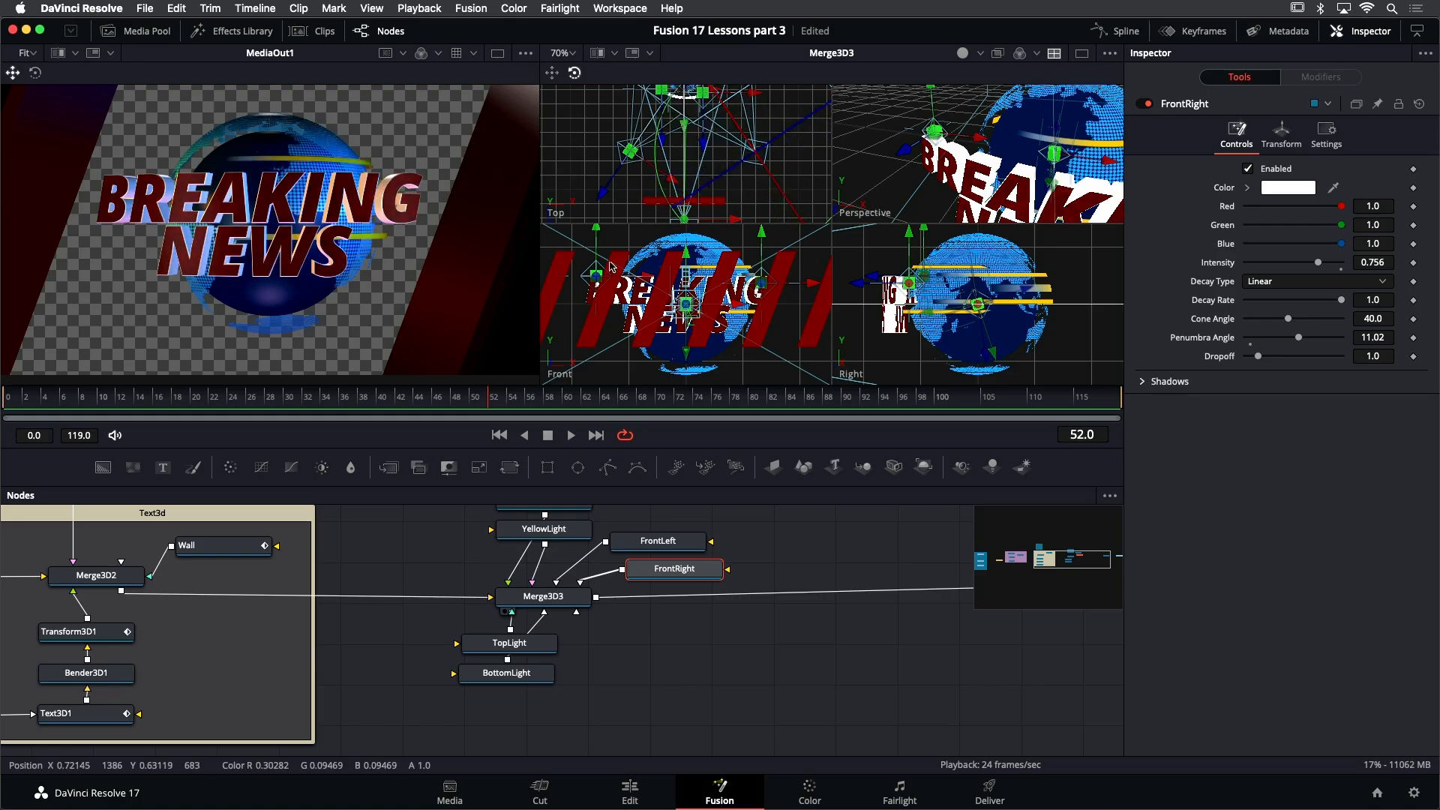
Compare the title with FrontRight off and on, lower its Intensity to 0.457, and check the animation
{"action": "left_click", "coordinate": [1145, 105]}
{"action": "left_click", "coordinate": [1145, 105]}
{"action": "left_click", "coordinate": [1146, 105]}
{"action": "left_click", "coordinate": [1145, 105]}
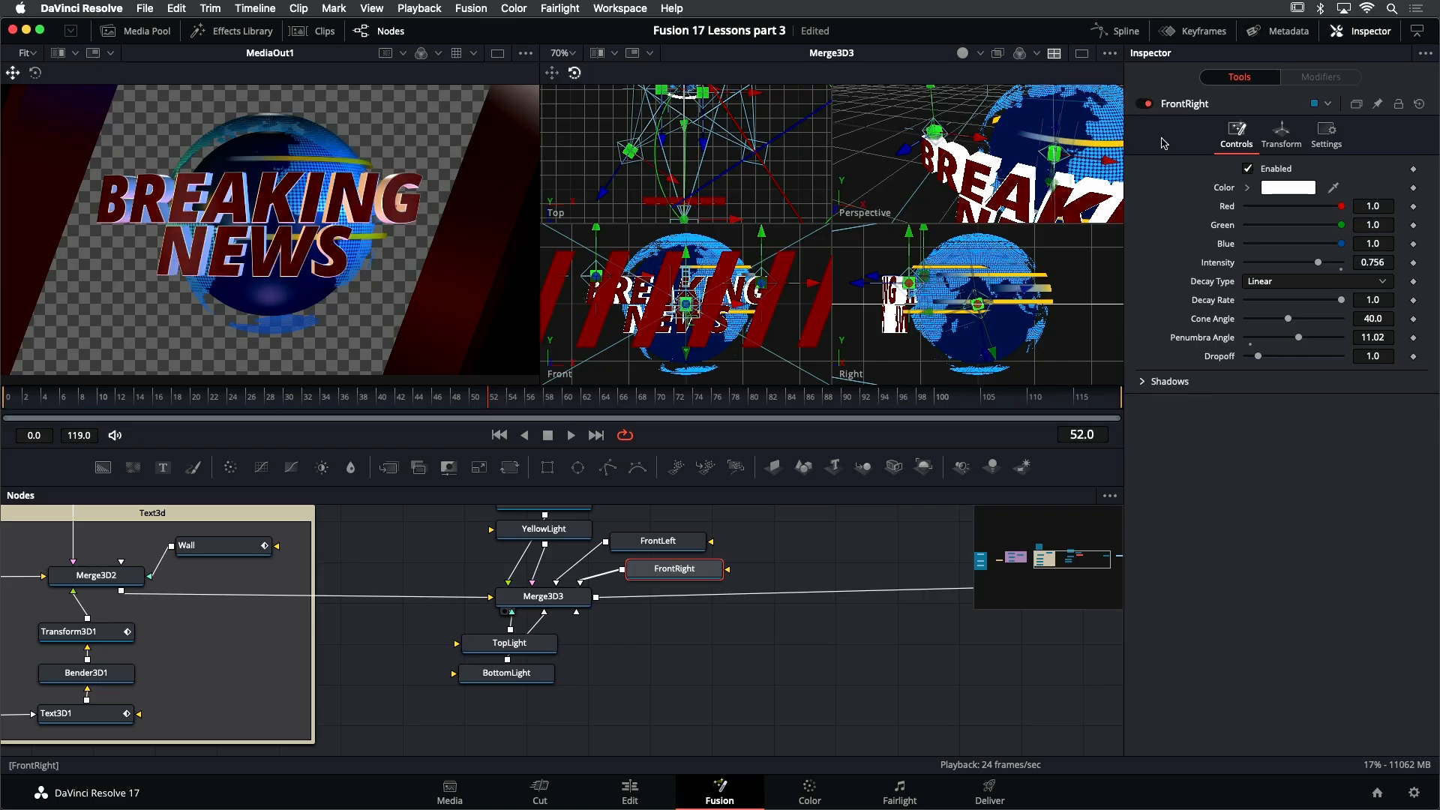
{"action": "left_click_drag", "start_coordinate": [1319, 263], "coordinate": [1285, 268]}
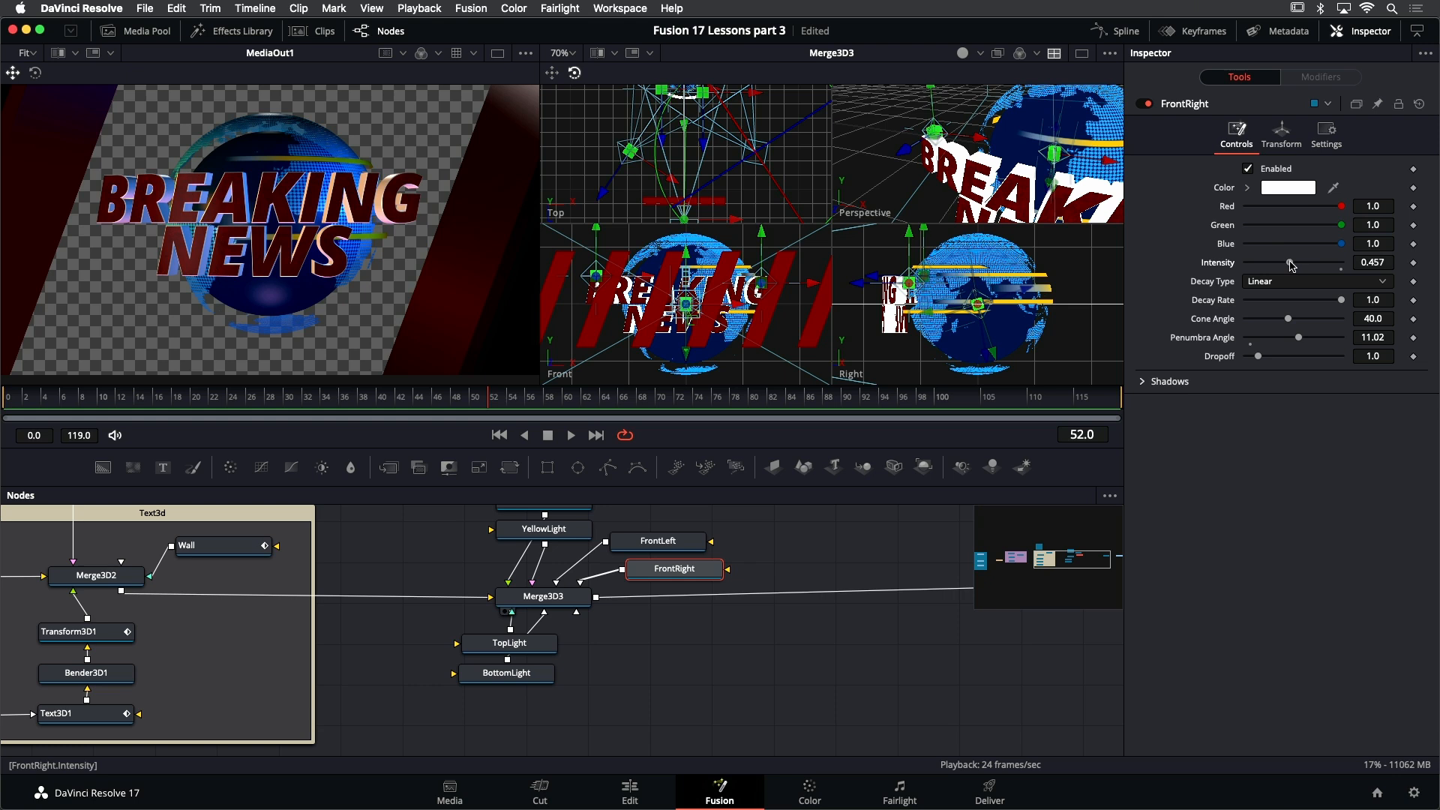
{"action": "left_click", "coordinate": [81, 398]}
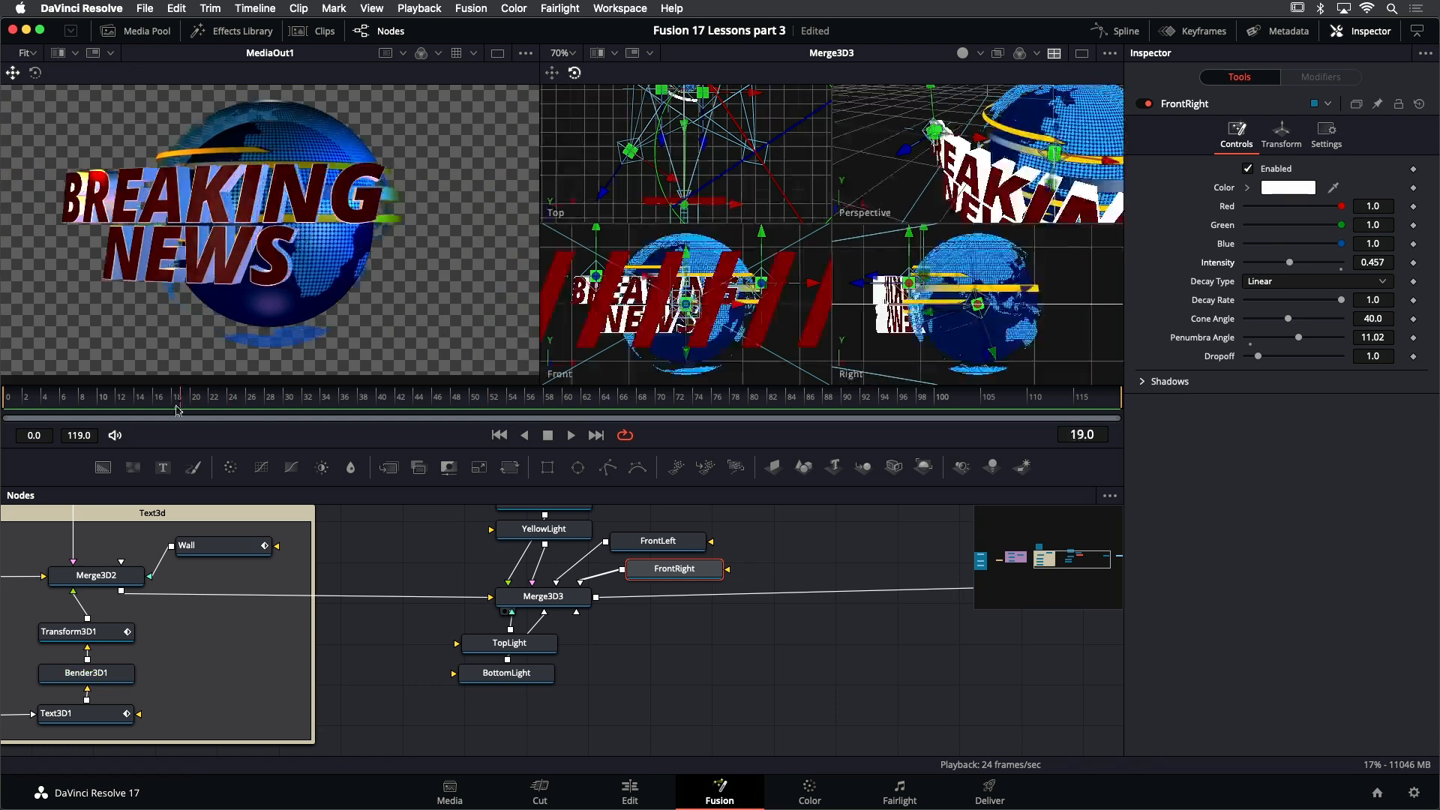
{"action": "left_click_drag", "start_coordinate": [66, 416], "coordinate": [577, 428]}
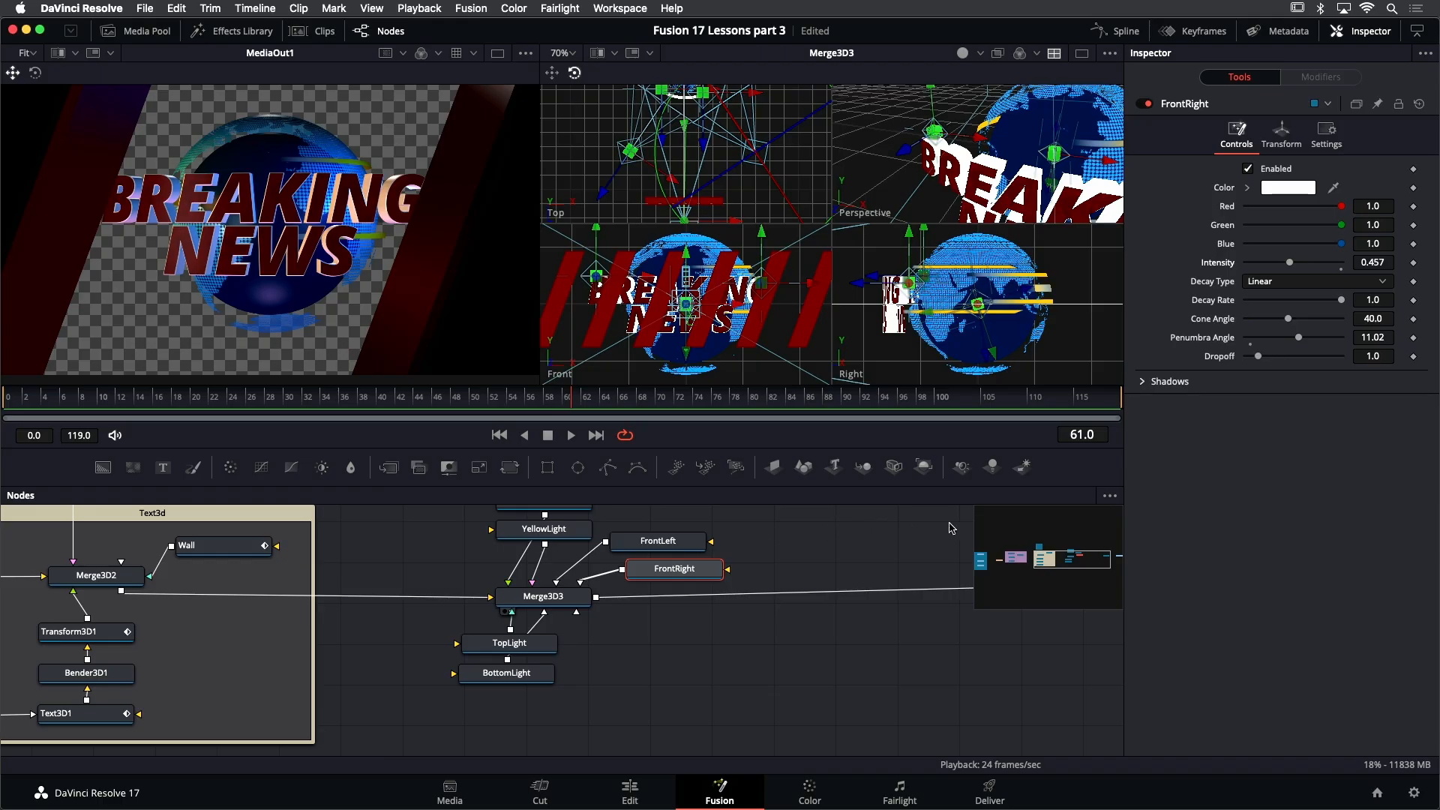
Add a spotlight named Backlight and connect it to Merge3D3
{"action": "left_click_drag", "start_coordinate": [963, 469], "coordinate": [690, 622]}
{"action": "key", "text": "F2"}
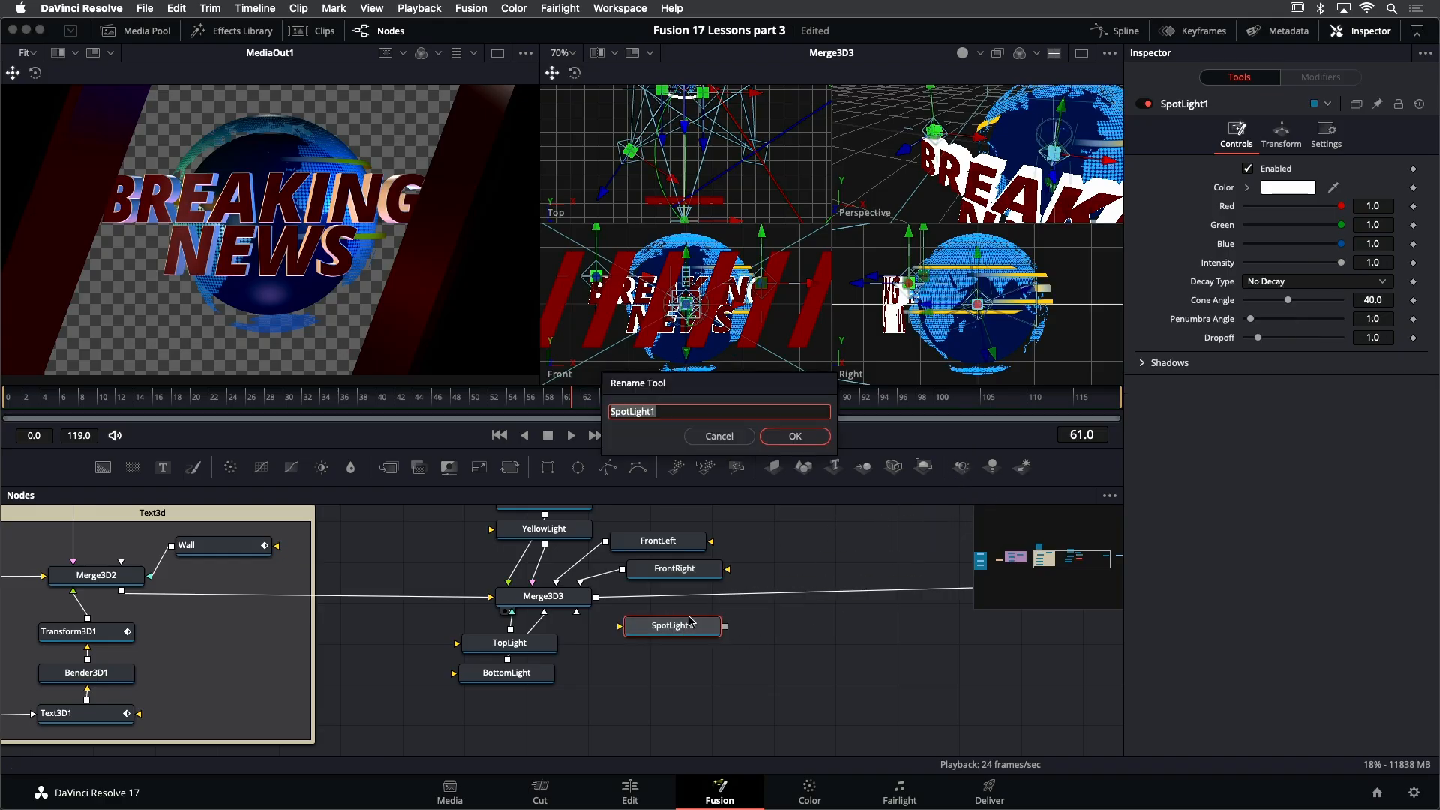
{"action": "type", "text": "Backlight"}
{"action": "key", "text": "Return"}
{"action": "left_click_drag", "start_coordinate": [726, 628], "coordinate": [576, 600]}
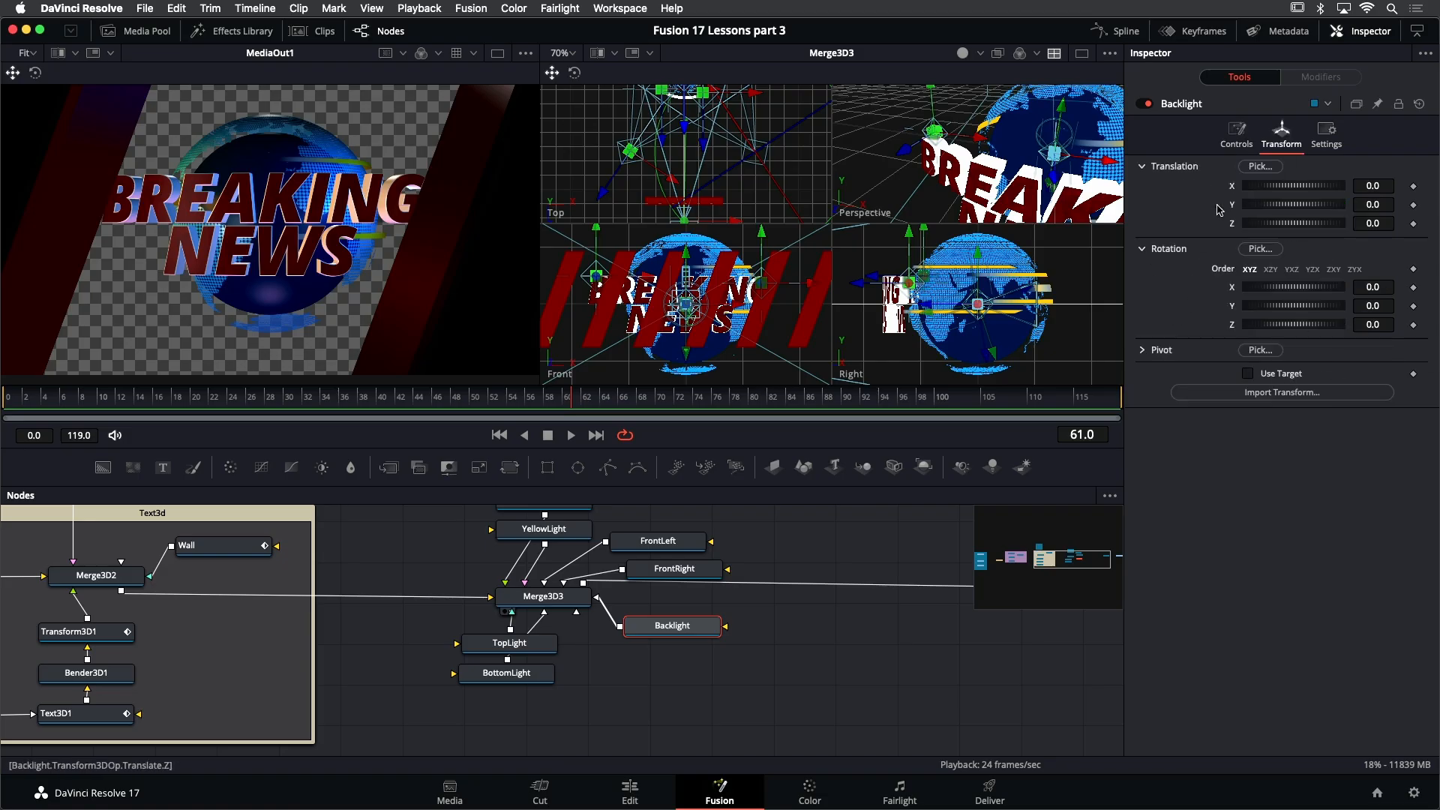
Rotate Backlight 180 degrees in Y, set its Z translation to -0.14 with Y at 0, and check the lighting on the moving wall
{"action": "left_click_drag", "start_coordinate": [1289, 310], "coordinate": [1336, 312]}
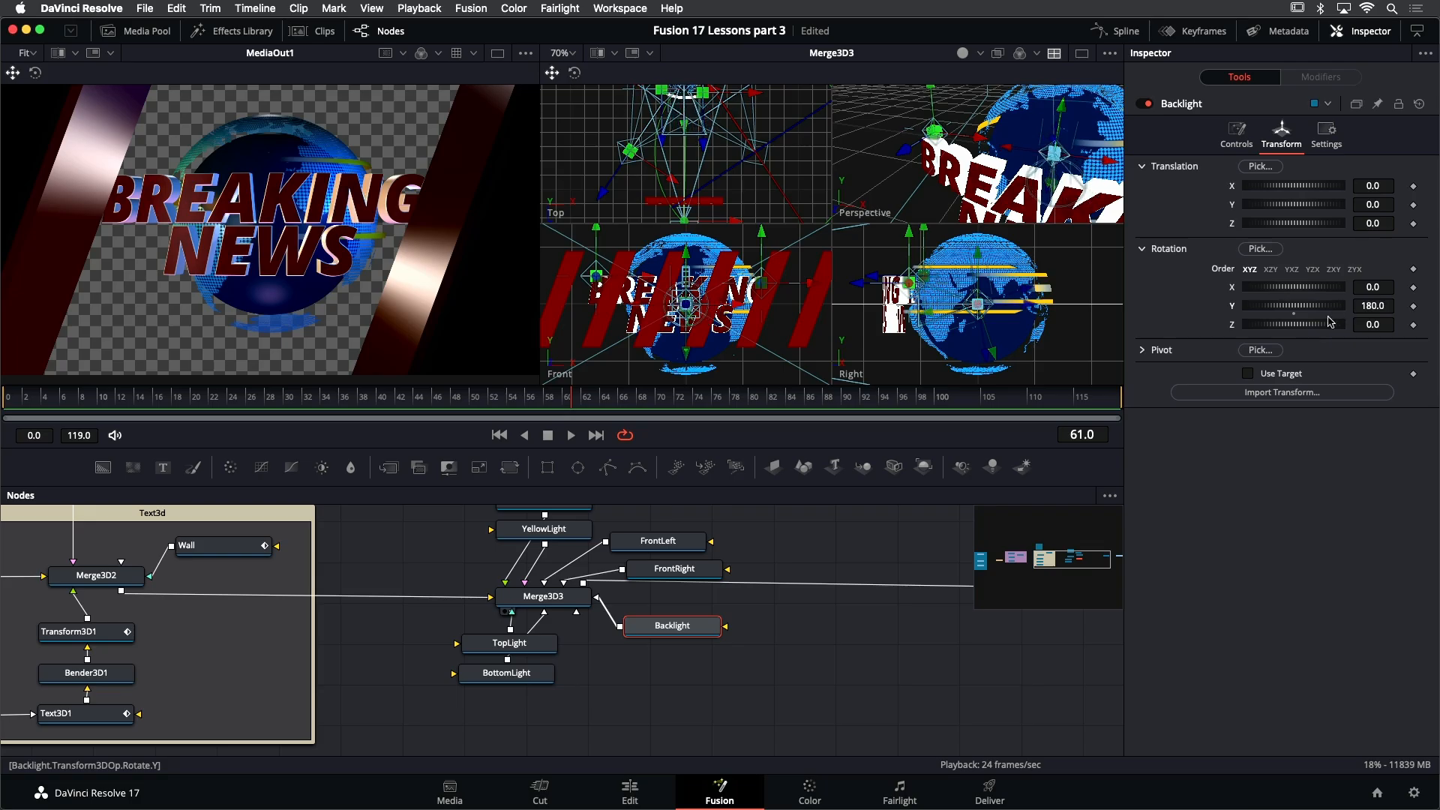
{"action": "left_click_drag", "start_coordinate": [1296, 228], "coordinate": [1296, 227]}
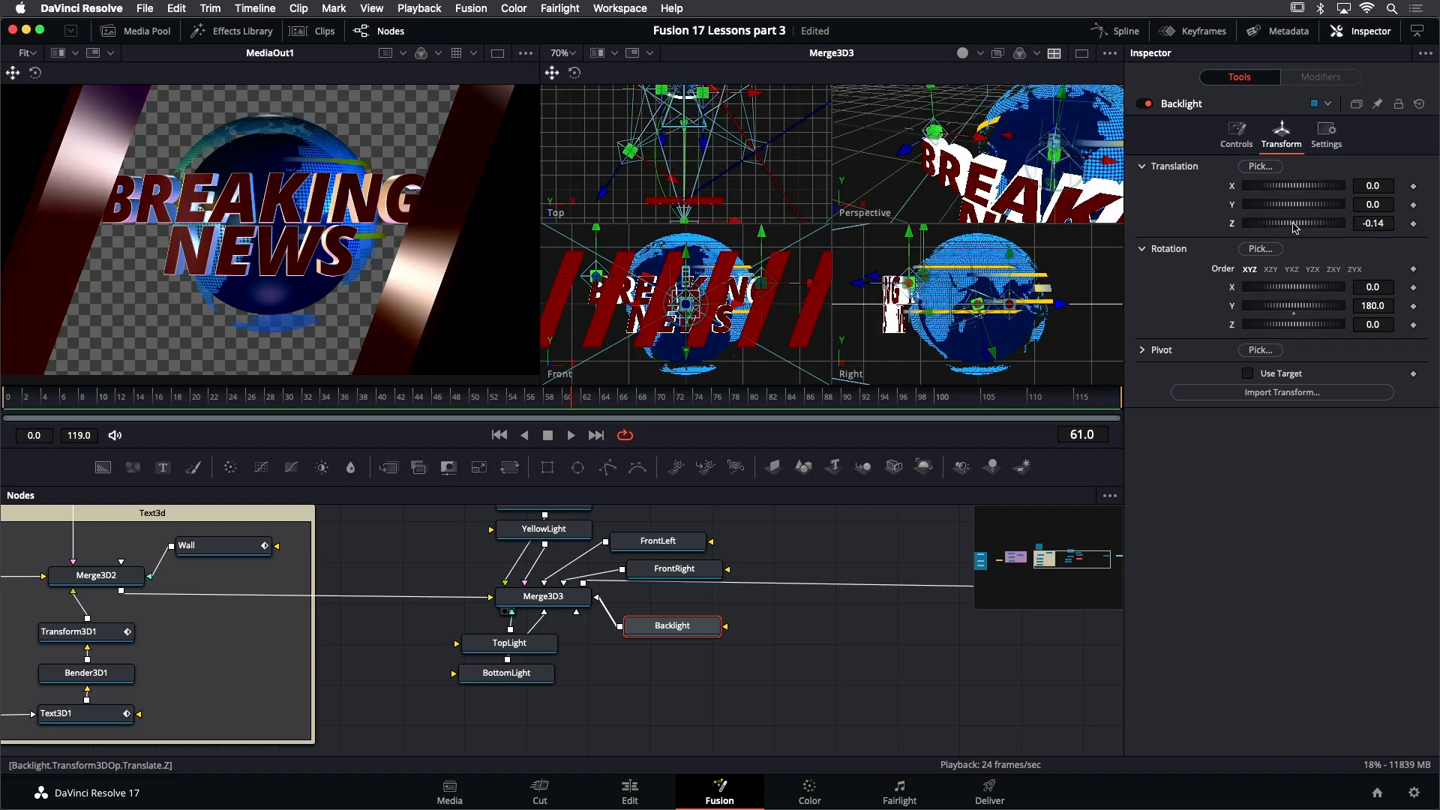
{"action": "left_click_drag", "start_coordinate": [1298, 209], "coordinate": [1297, 209]}
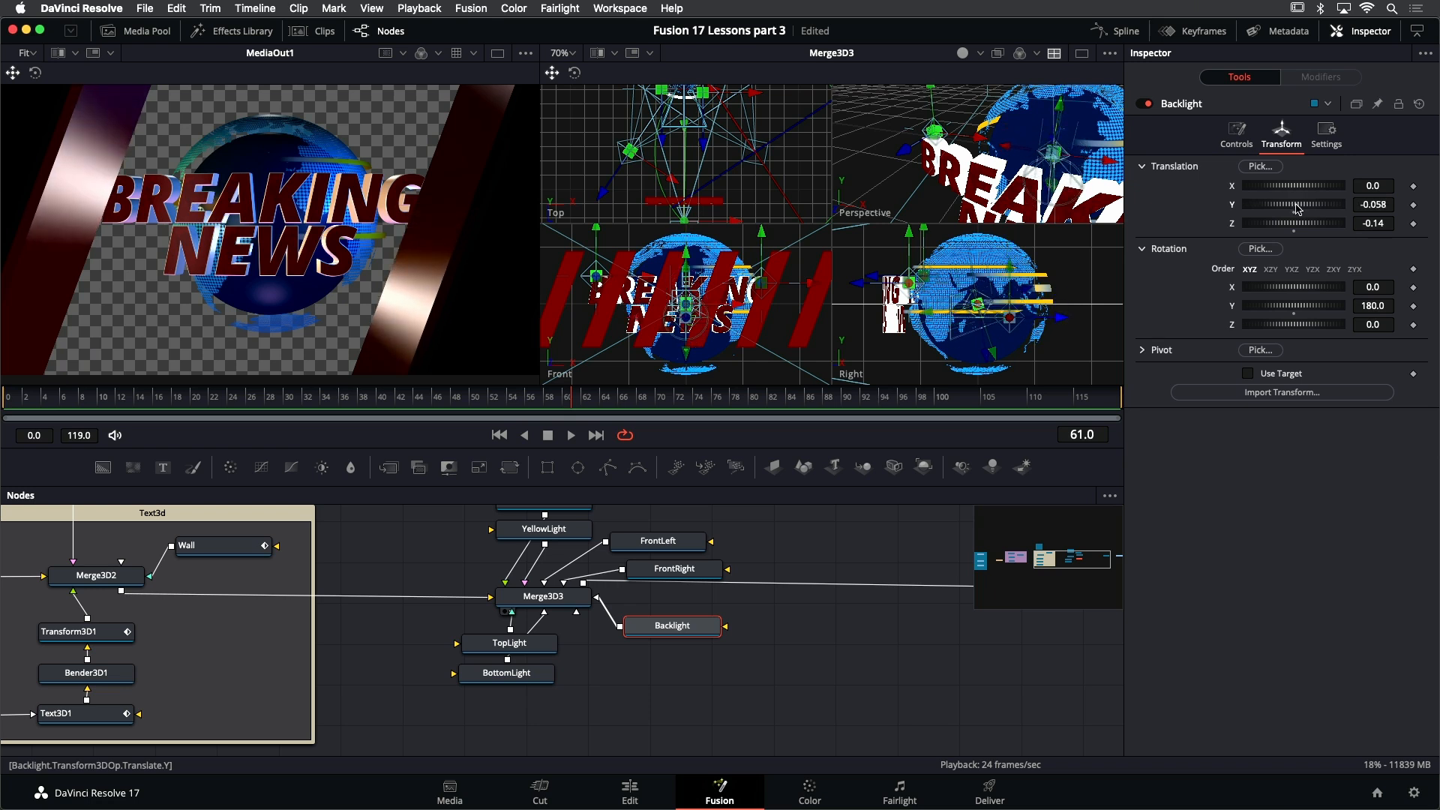
{"action": "double_click", "coordinate": [1297, 210]}
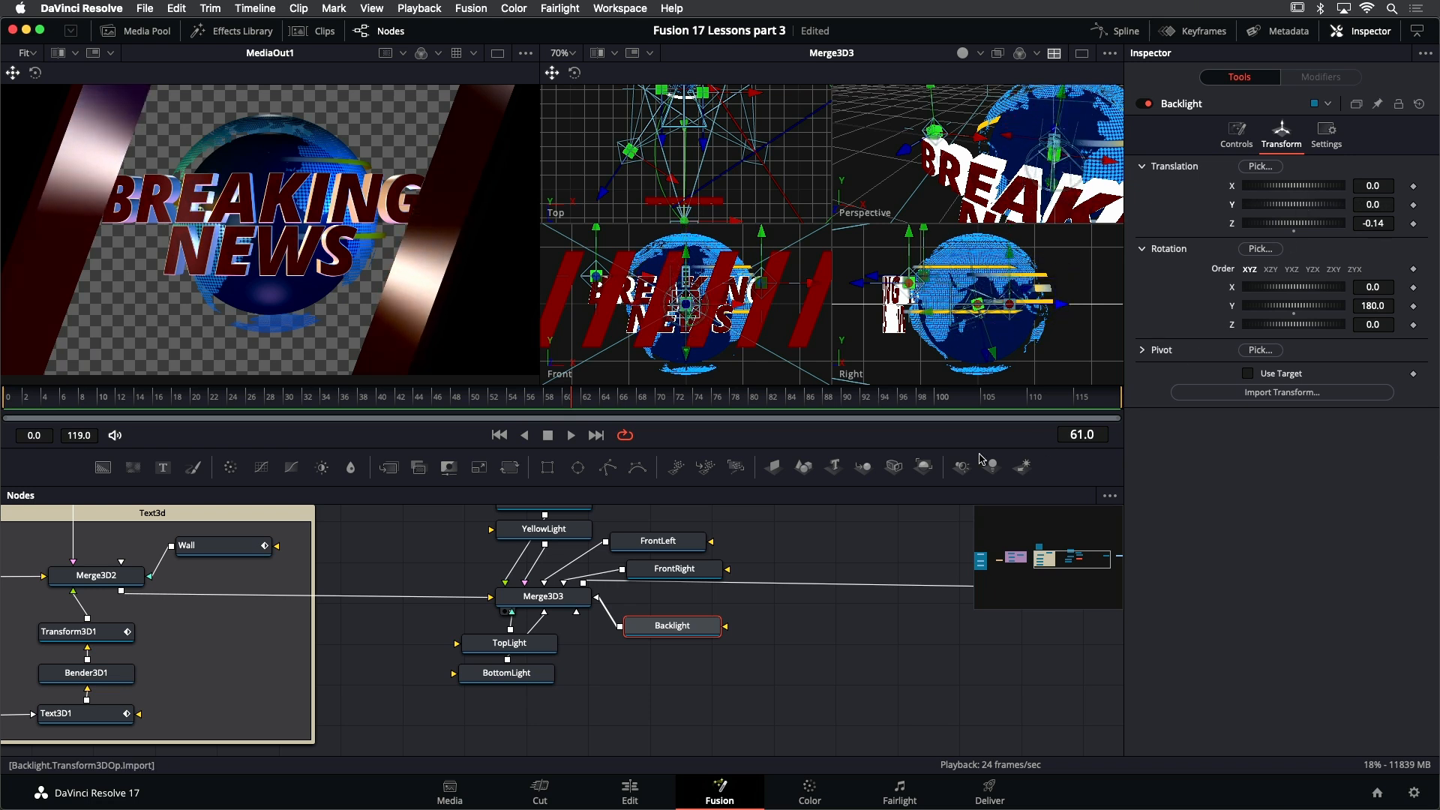
{"action": "mouse_move", "coordinate": [234, 399]}
{"action": "left_mouse_down"}
{"action": "mouse_move", "coordinate": [248, 411]}
{"action": "mouse_move", "coordinate": [63, 416]}
{"action": "mouse_move", "coordinate": [234, 421]}
{"action": "left_mouse_up"}
{"action": "key", "text": "space"}
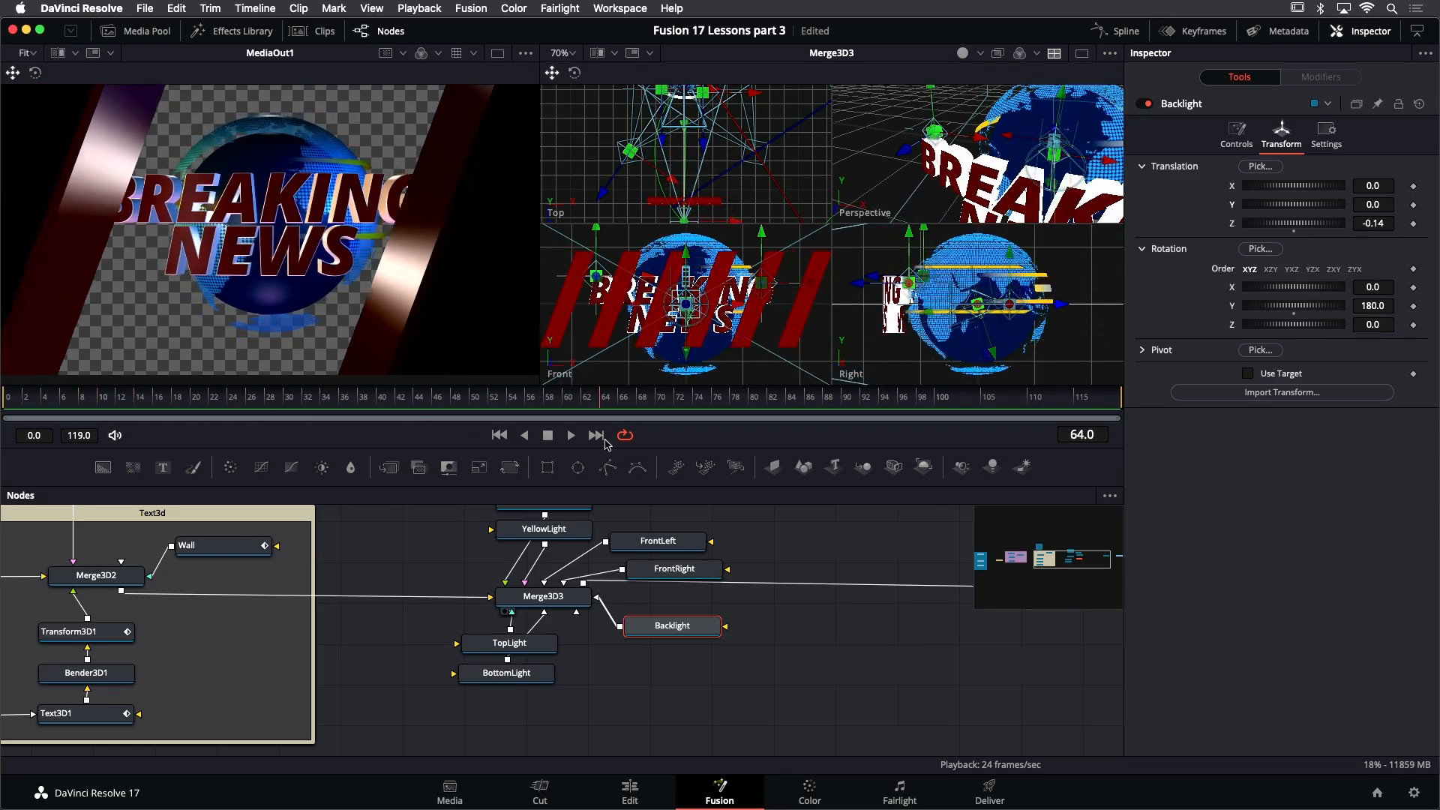
{"action": "left_click", "coordinate": [353, 398]}
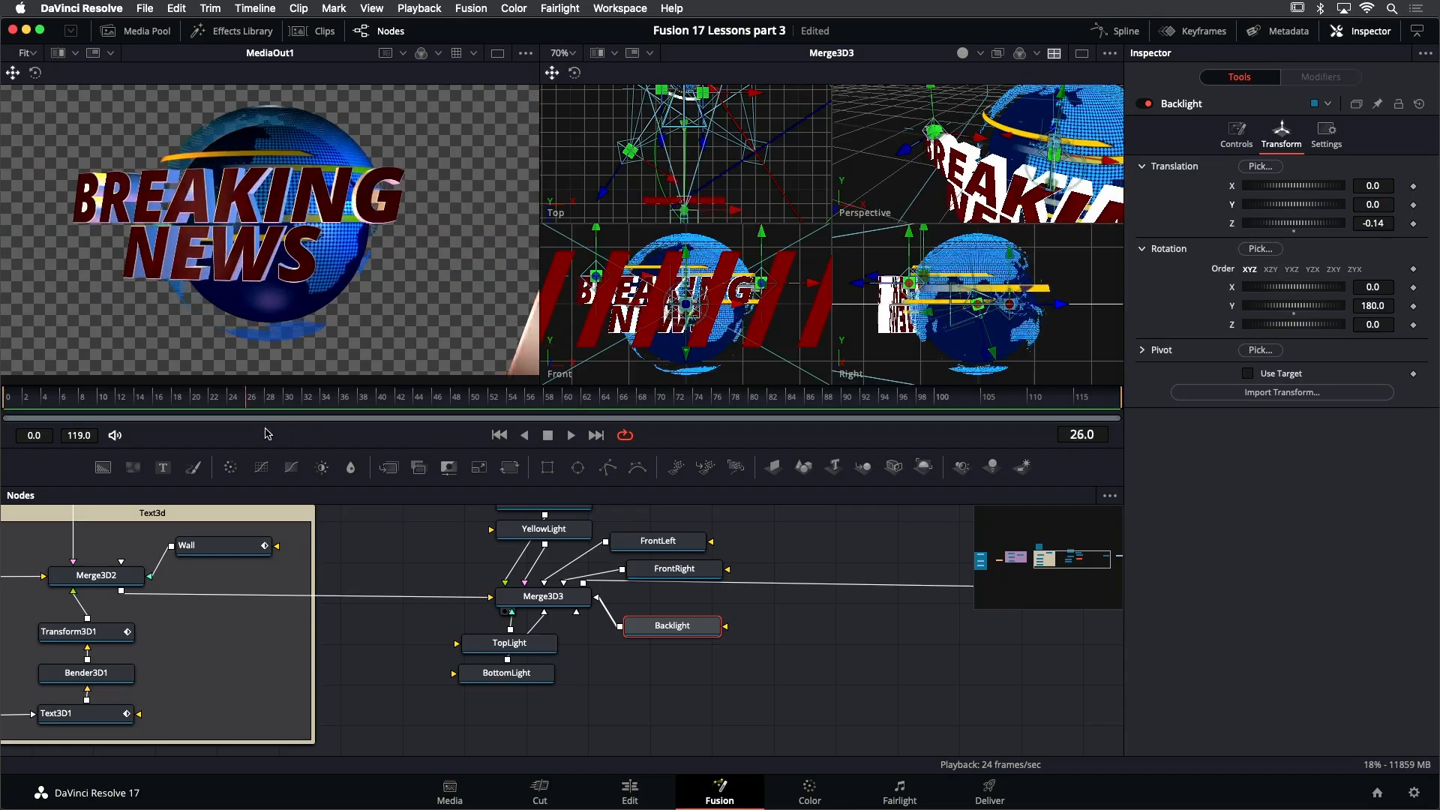
{"action": "left_click_drag", "start_coordinate": [834, 458], "coordinate": [750, 456]}
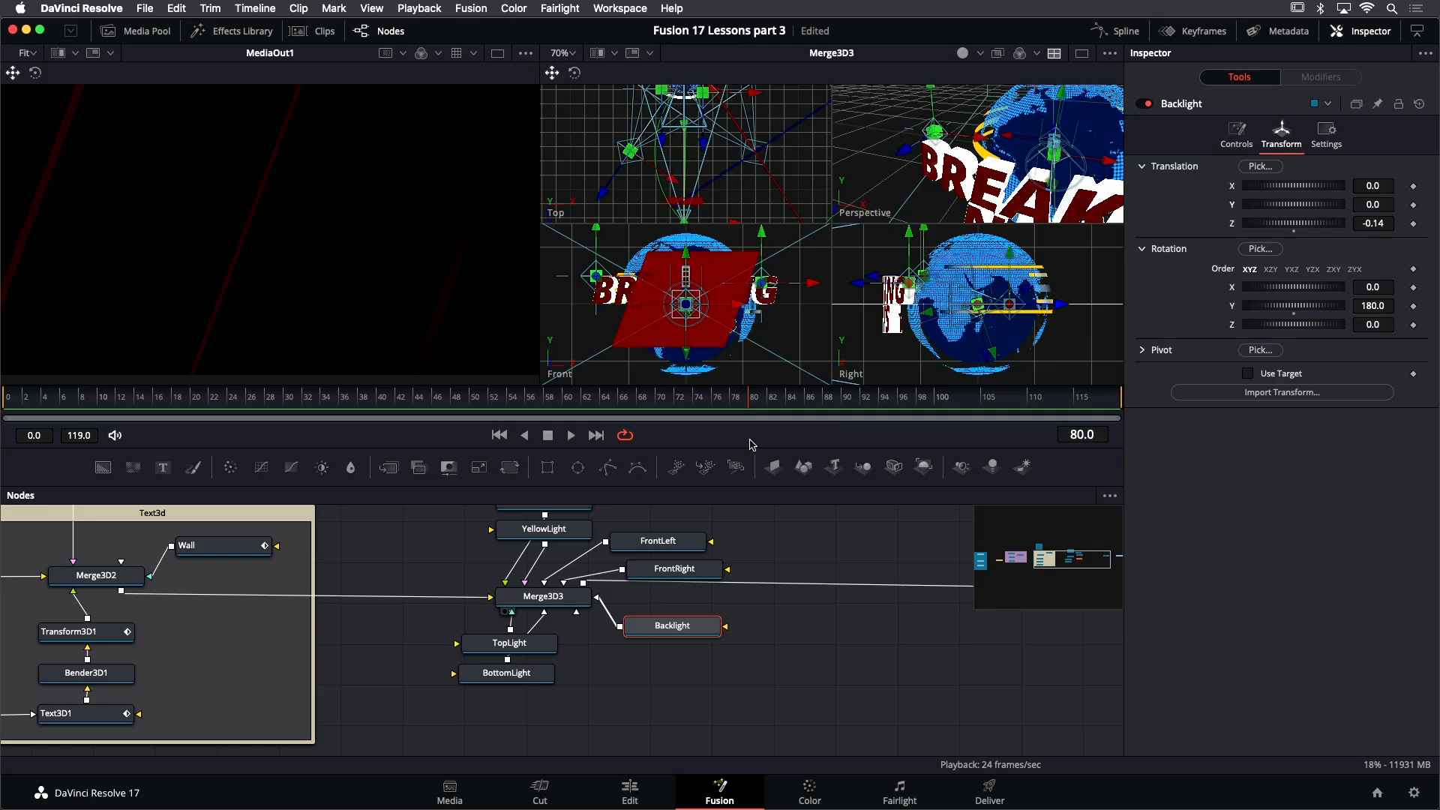
{"action": "left_click_drag", "start_coordinate": [747, 407], "coordinate": [646, 415]}
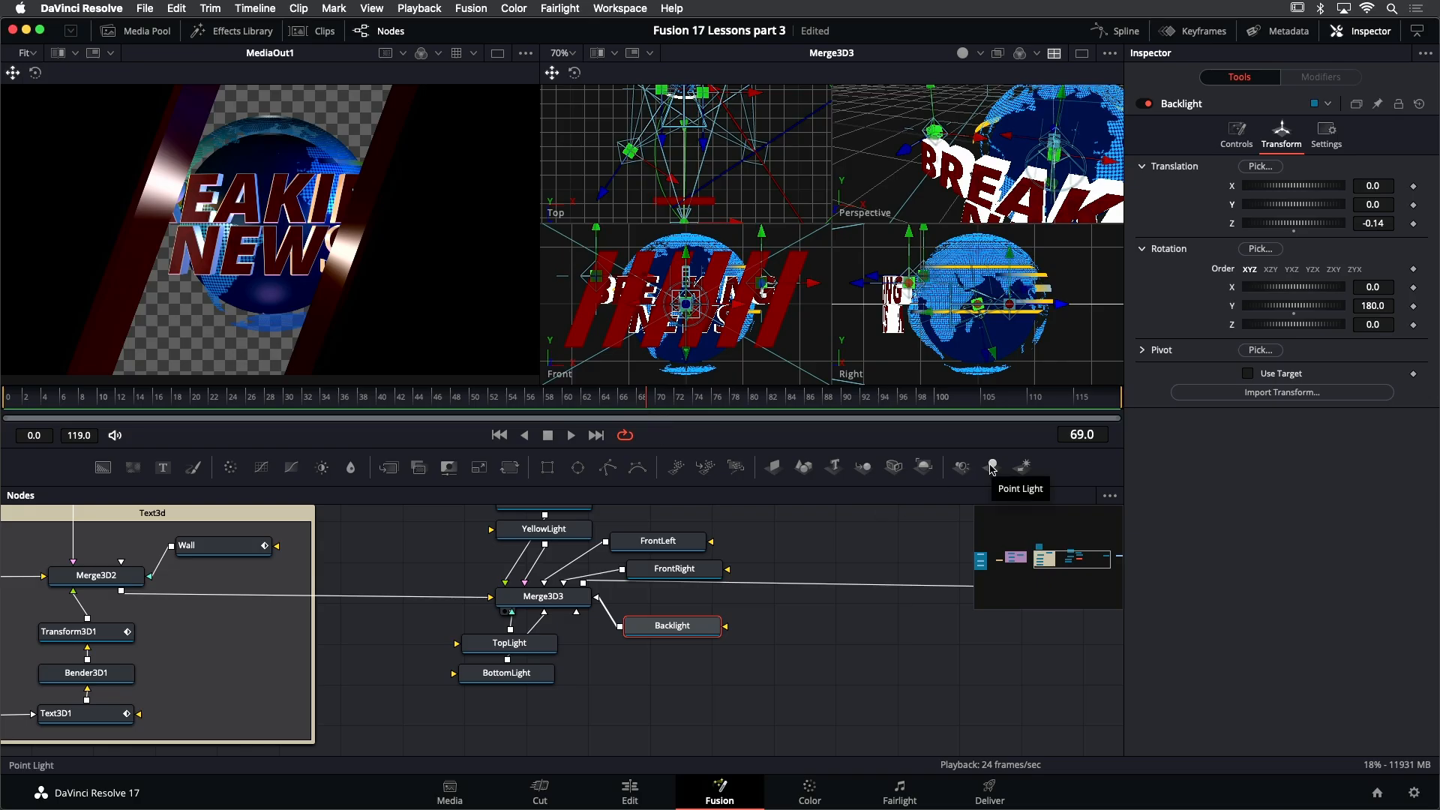
Add a point light named WallLight and connect it to Merge3D3
{"action": "left_click_drag", "start_coordinate": [992, 468], "coordinate": [658, 685]}
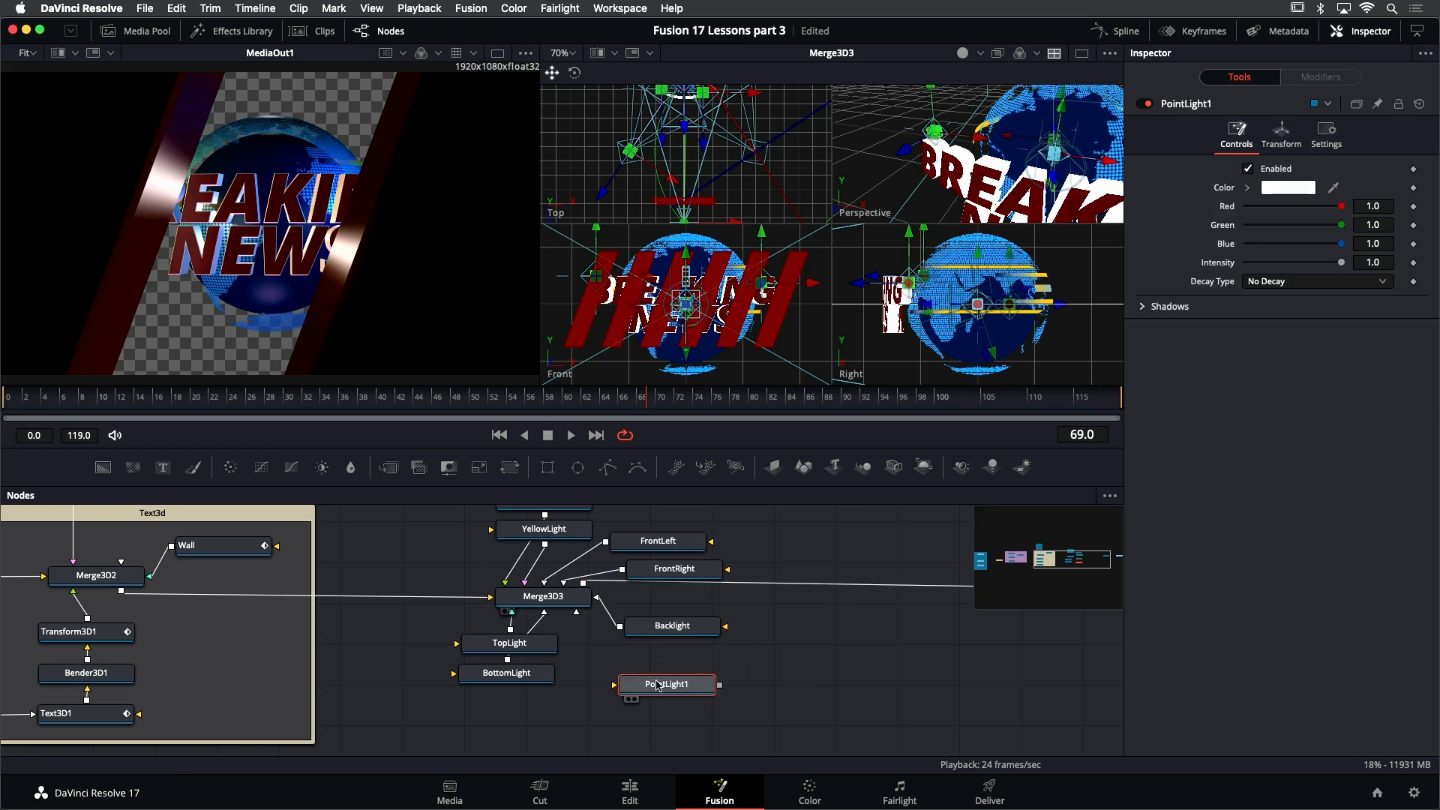
{"action": "key", "text": "F2"}
{"action": "type", "text": "WallLight"}
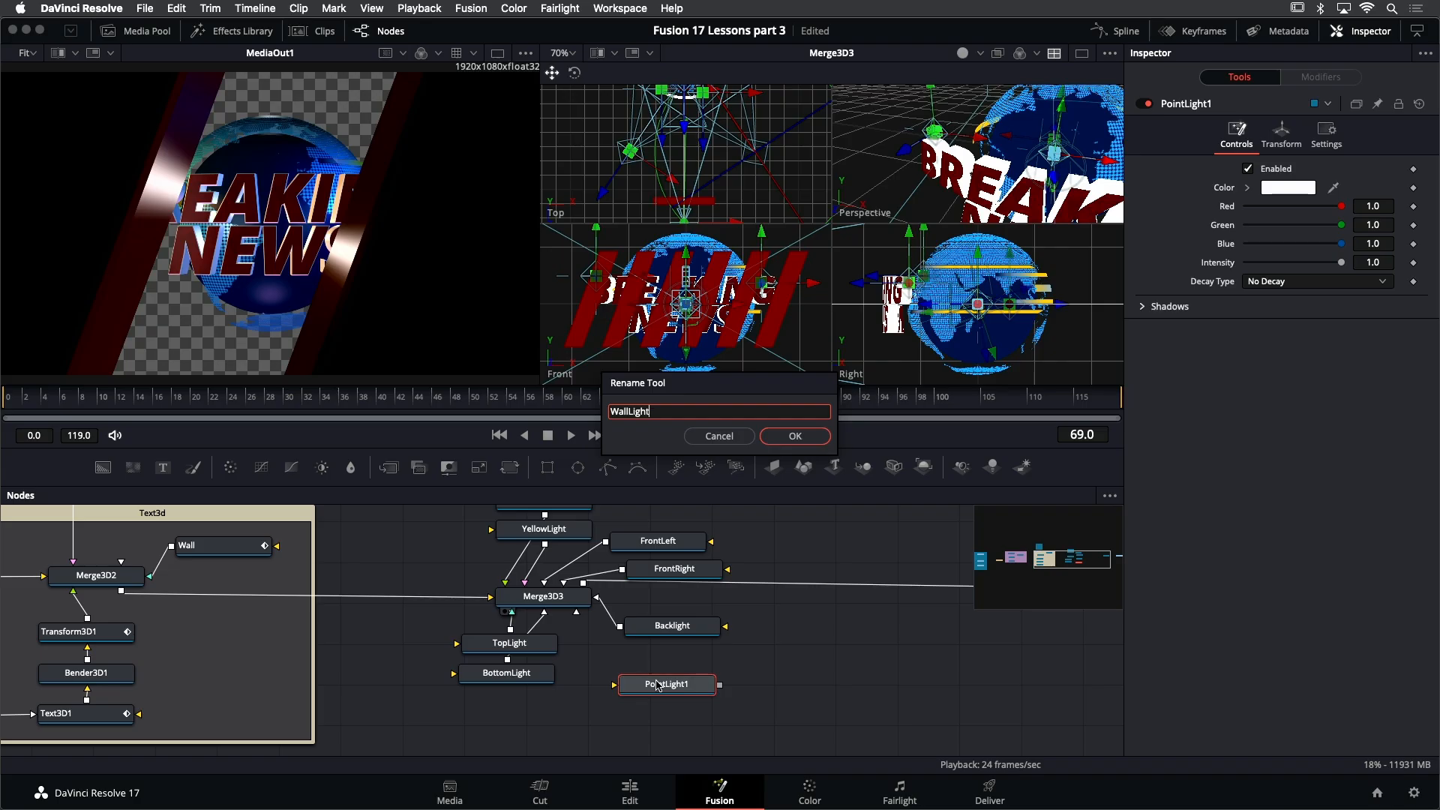
{"action": "key", "text": "Return"}
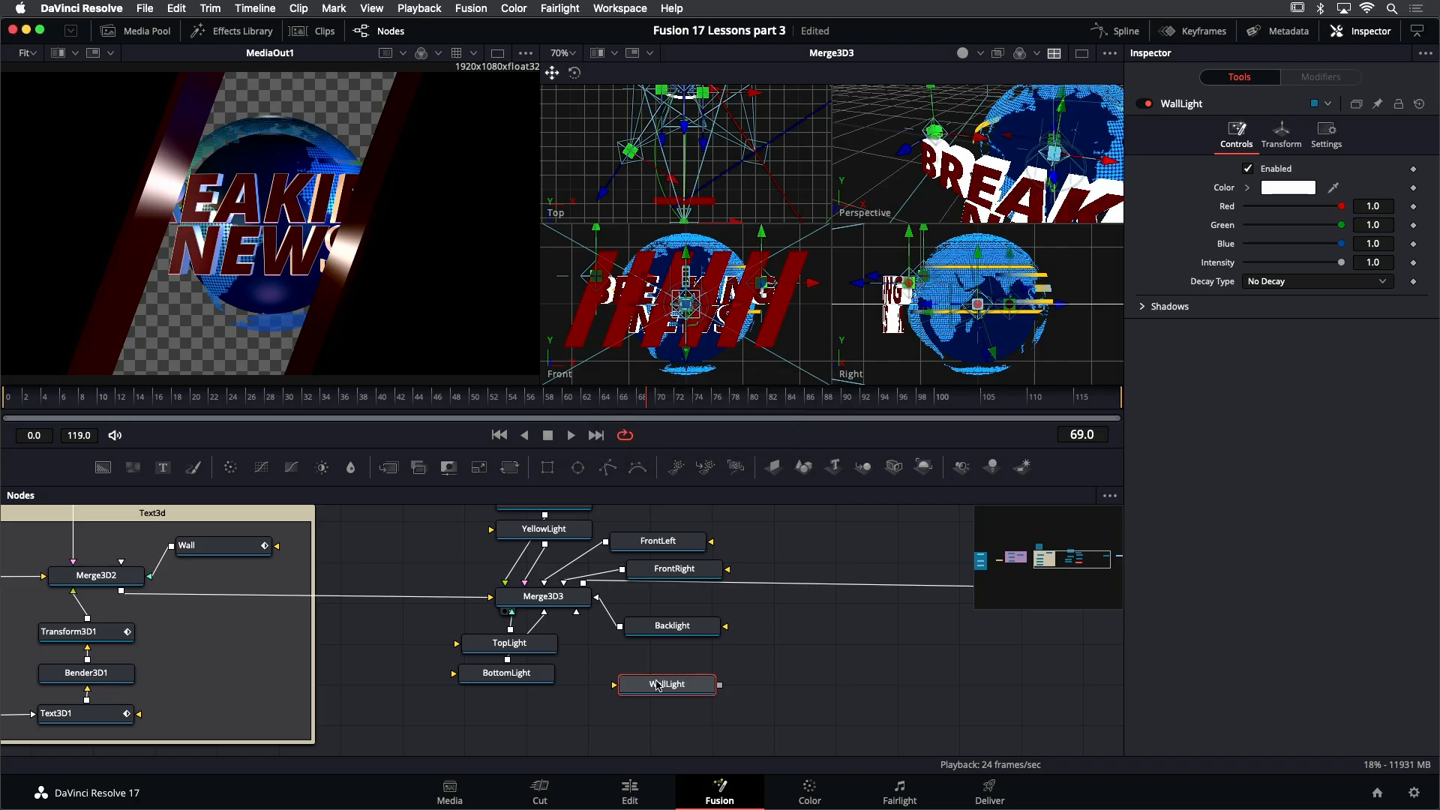
{"action": "left_click_drag", "start_coordinate": [720, 684], "coordinate": [558, 600]}
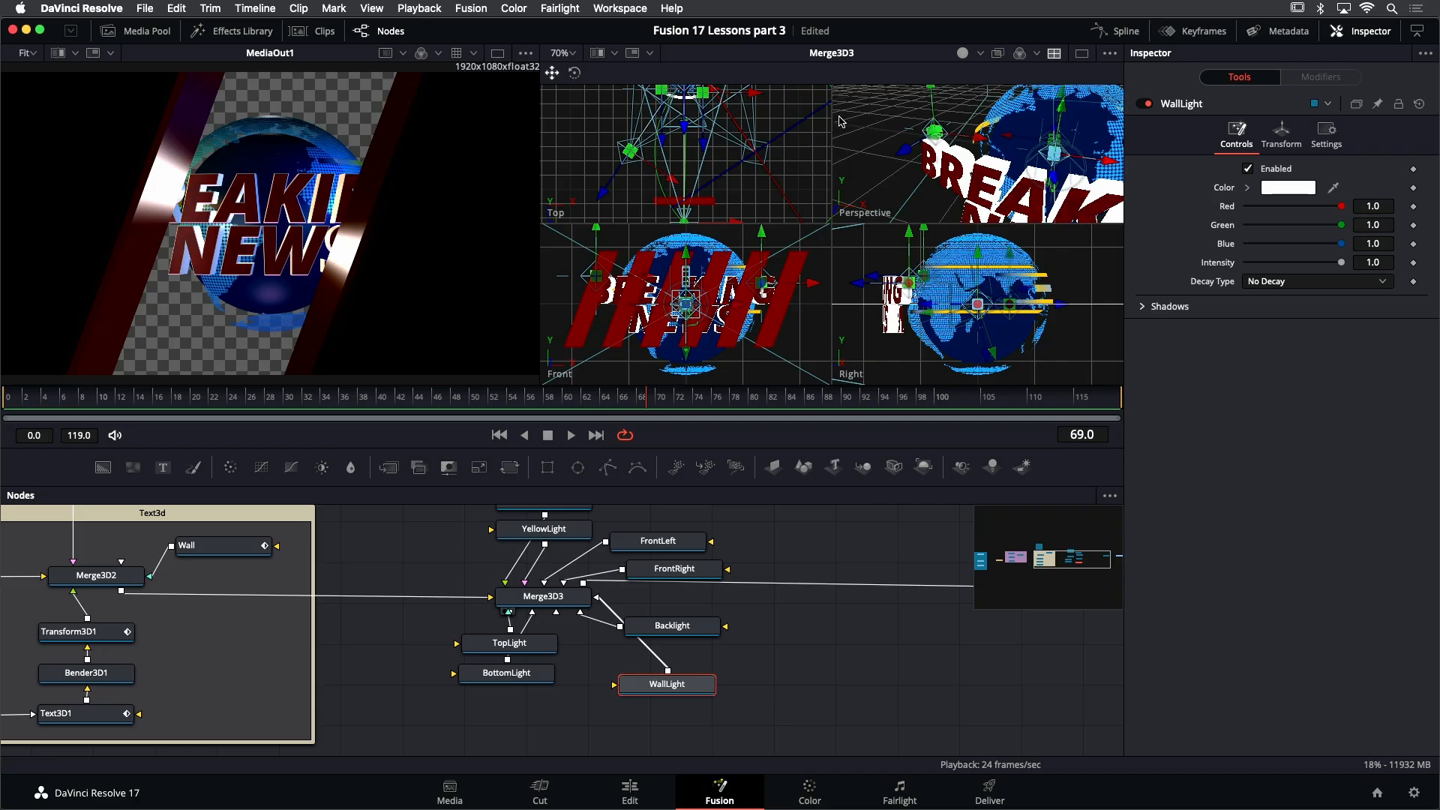
Position WallLight in front of the wall with a Z translation of 2.61
{"action": "left_click", "coordinate": [1281, 133]}
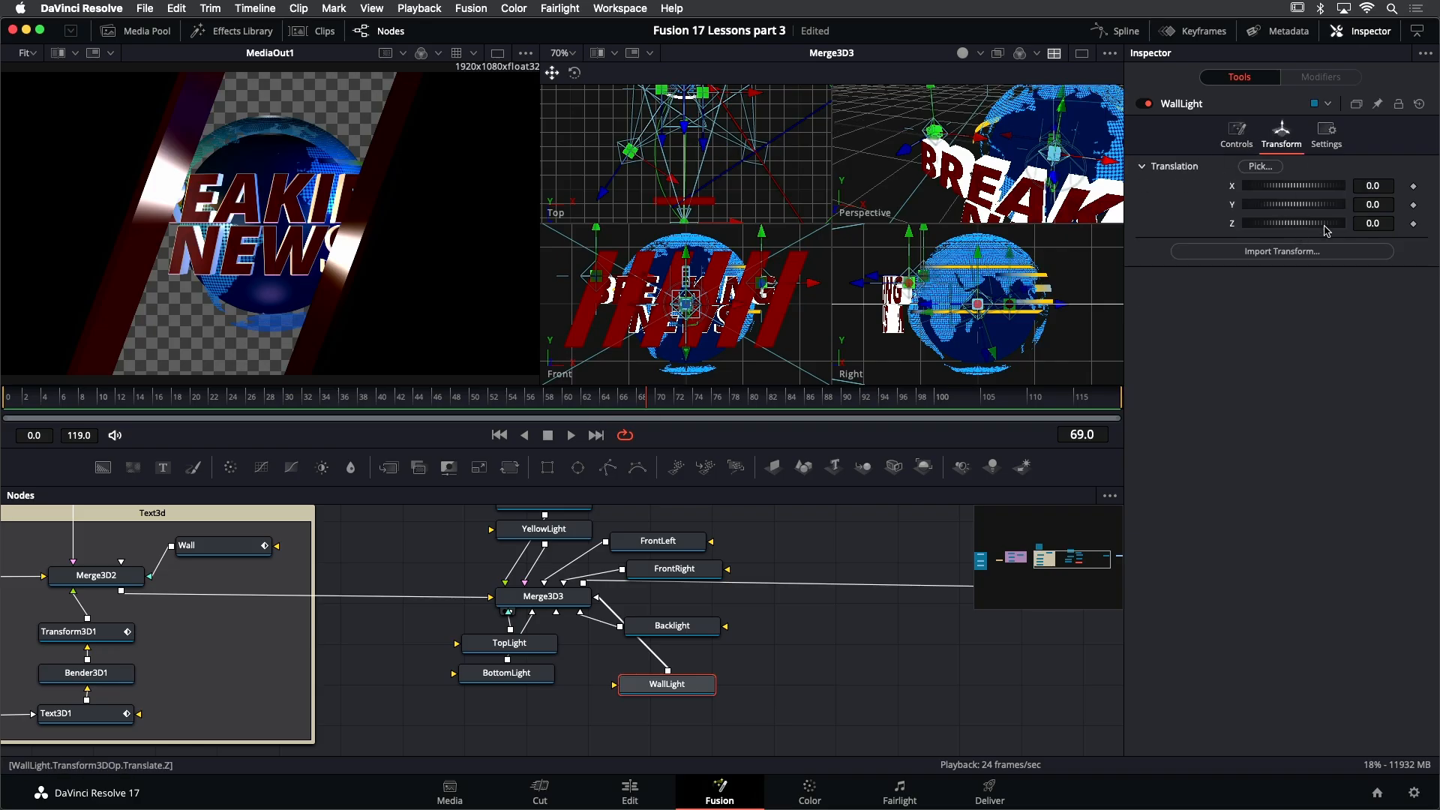
{"action": "left_click_drag", "start_coordinate": [1379, 223], "coordinate": [1439, 222]}
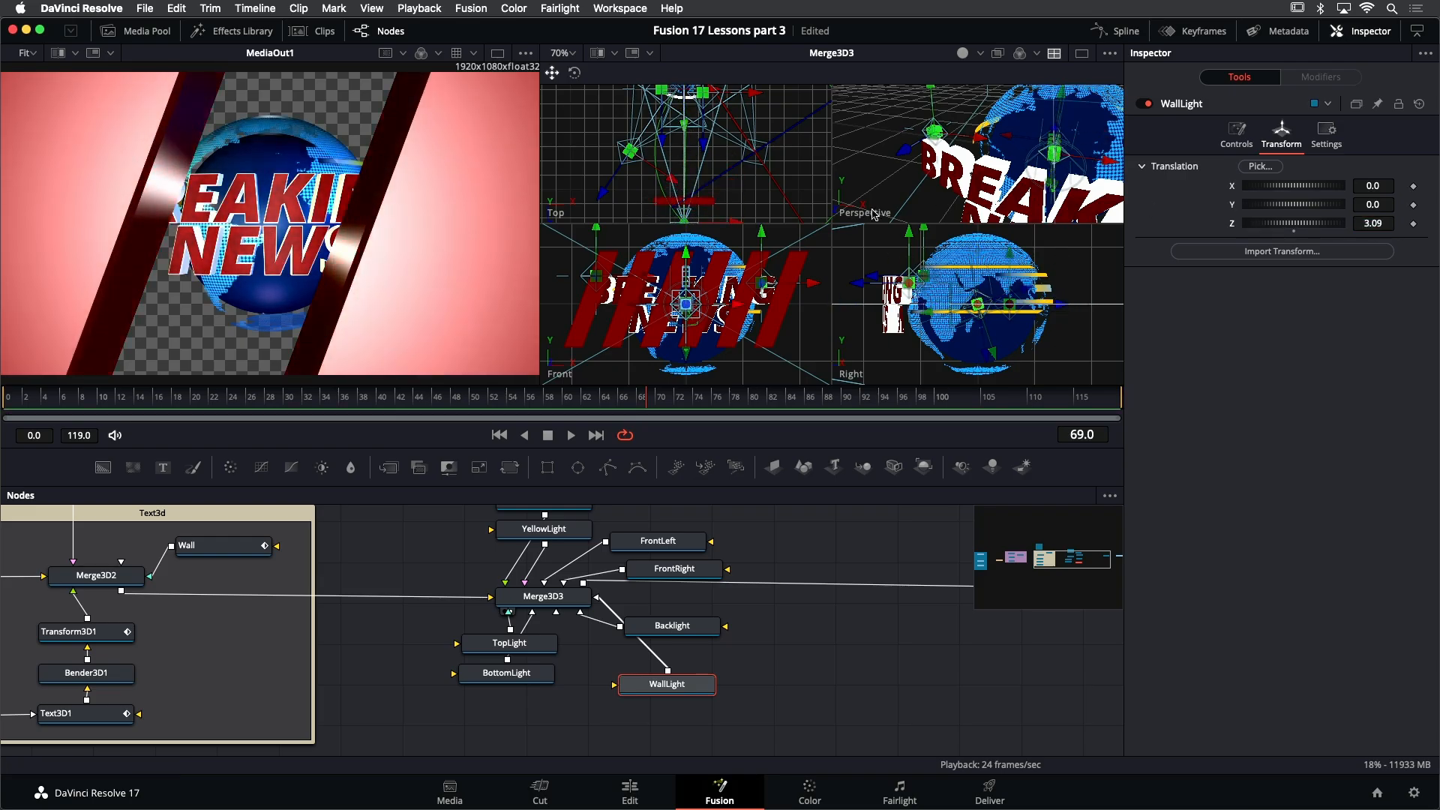
{"action": "left_click_drag", "start_coordinate": [748, 204], "coordinate": [757, 162]}
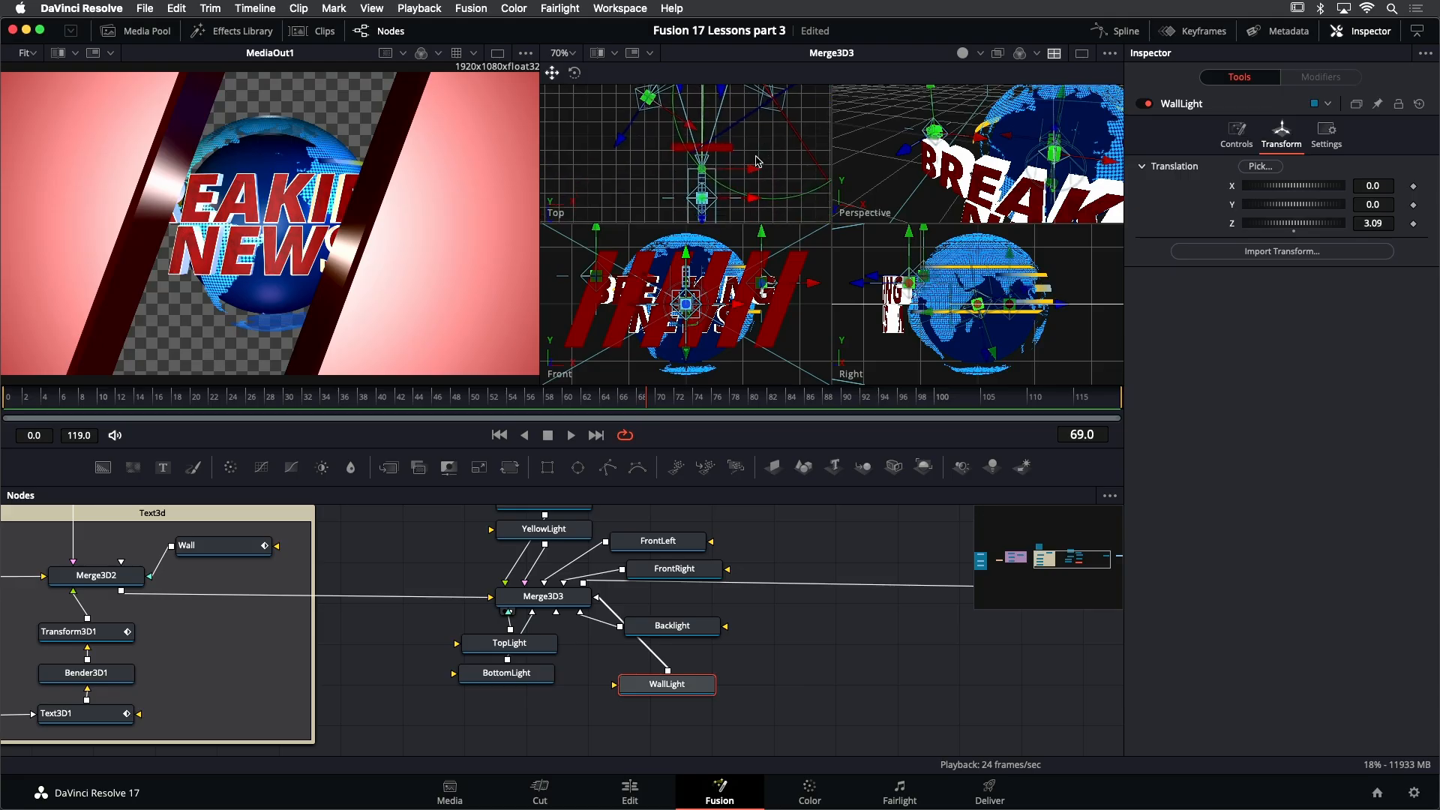
{"action": "scroll", "coordinate": [741, 174], "scroll_direction": "up", "scroll_amount": 5}
{"action": "scroll", "coordinate": [778, 207], "scroll_direction": "up", "scroll_amount": 3}
{"action": "left_click_drag", "start_coordinate": [699, 136], "coordinate": [691, 127]}
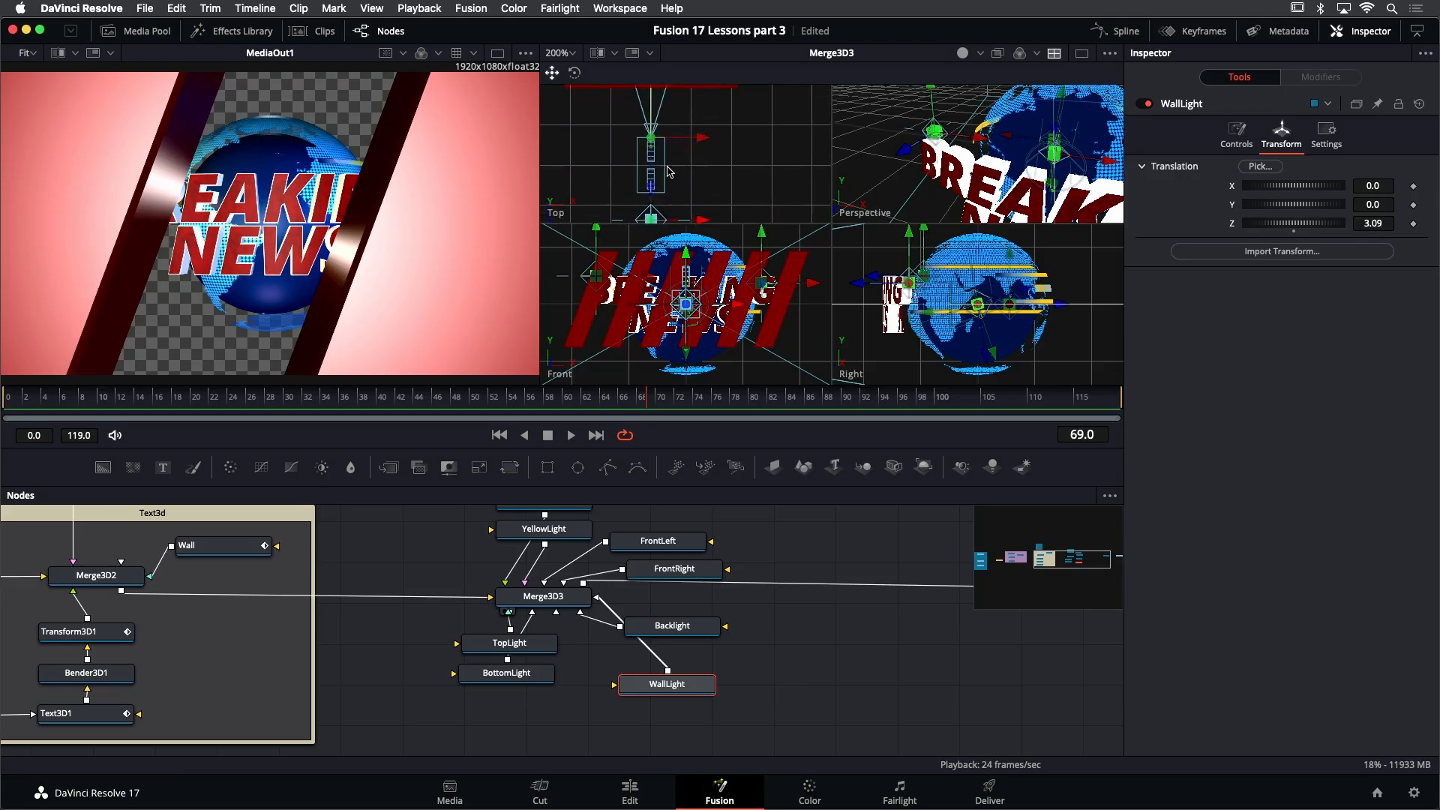
{"action": "left_click_drag", "start_coordinate": [1365, 222], "coordinate": [1407, 223]}
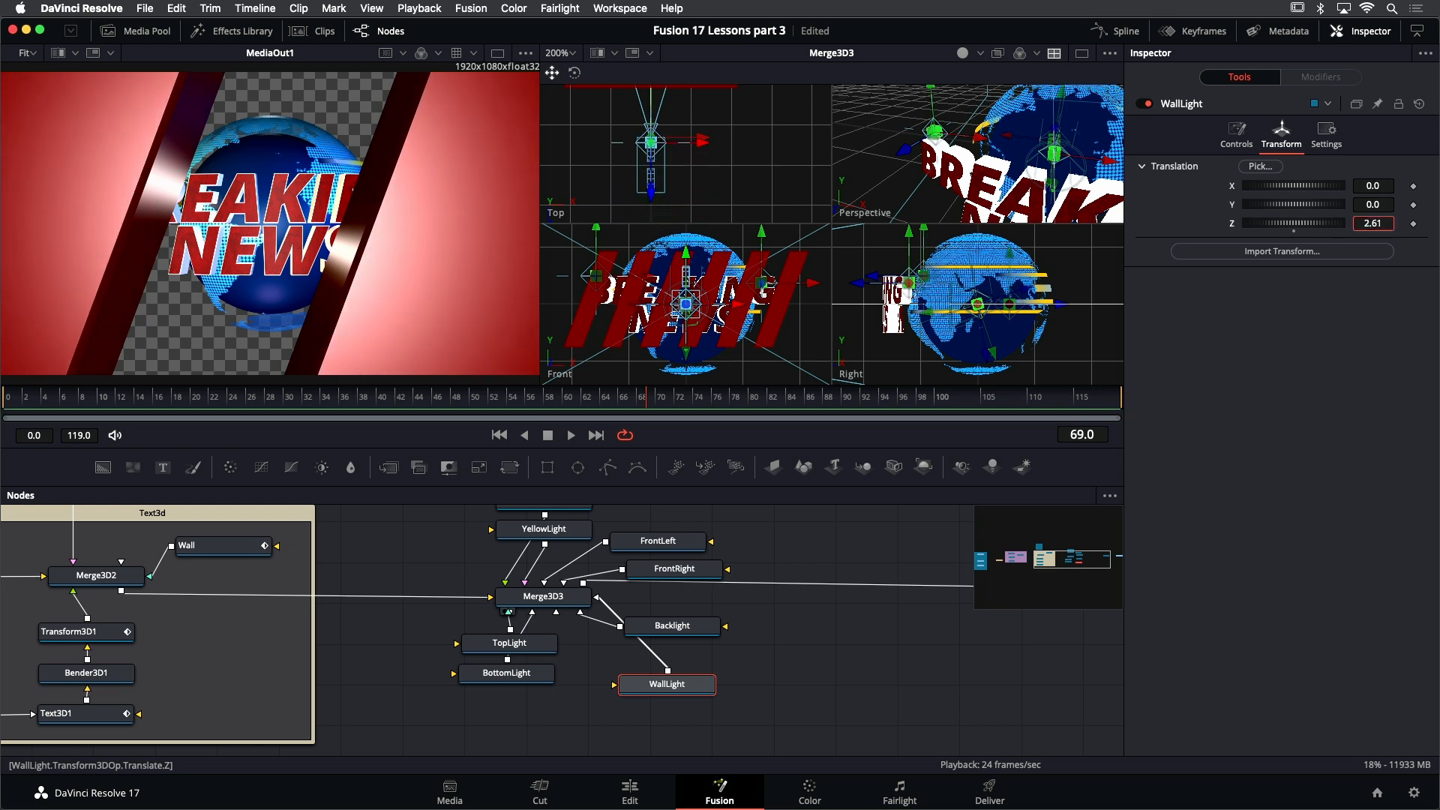
Give WallLight Quadratic decay, an Intensity of 0.102 and a red color with Saturation 0.705 and Value 0.961
{"action": "left_click", "coordinate": [1237, 134]}
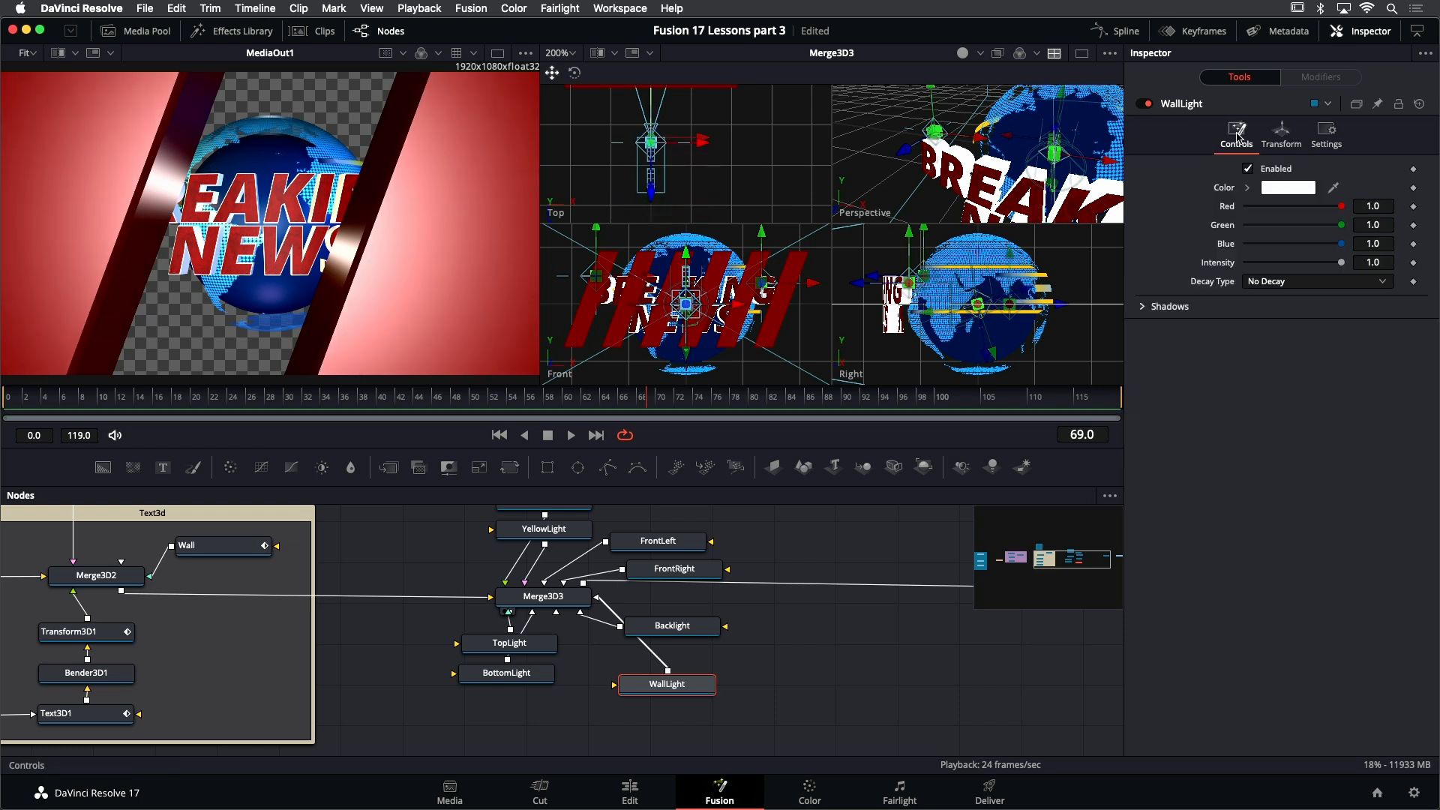
{"action": "left_click", "coordinate": [1333, 285]}
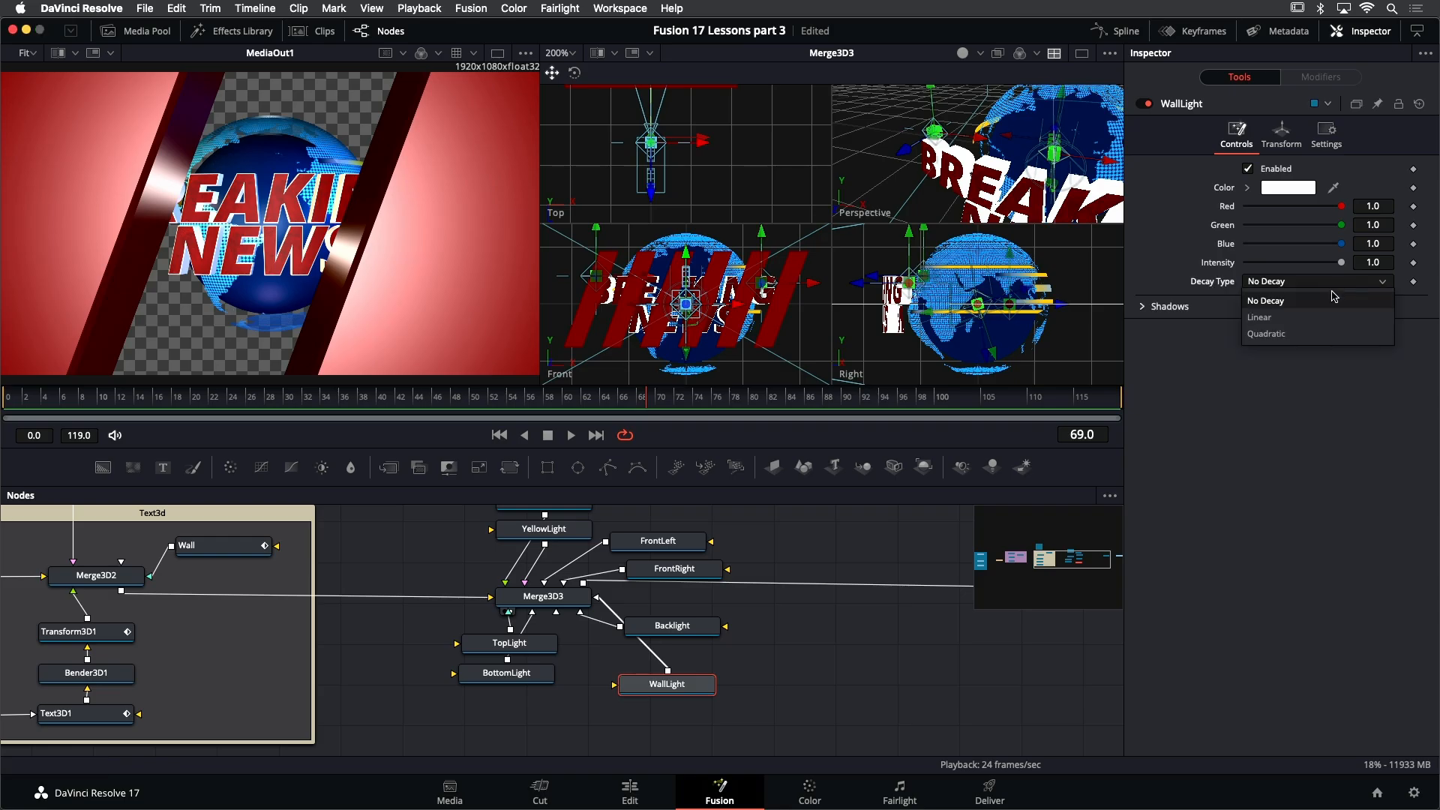
{"action": "left_click", "coordinate": [1275, 335]}
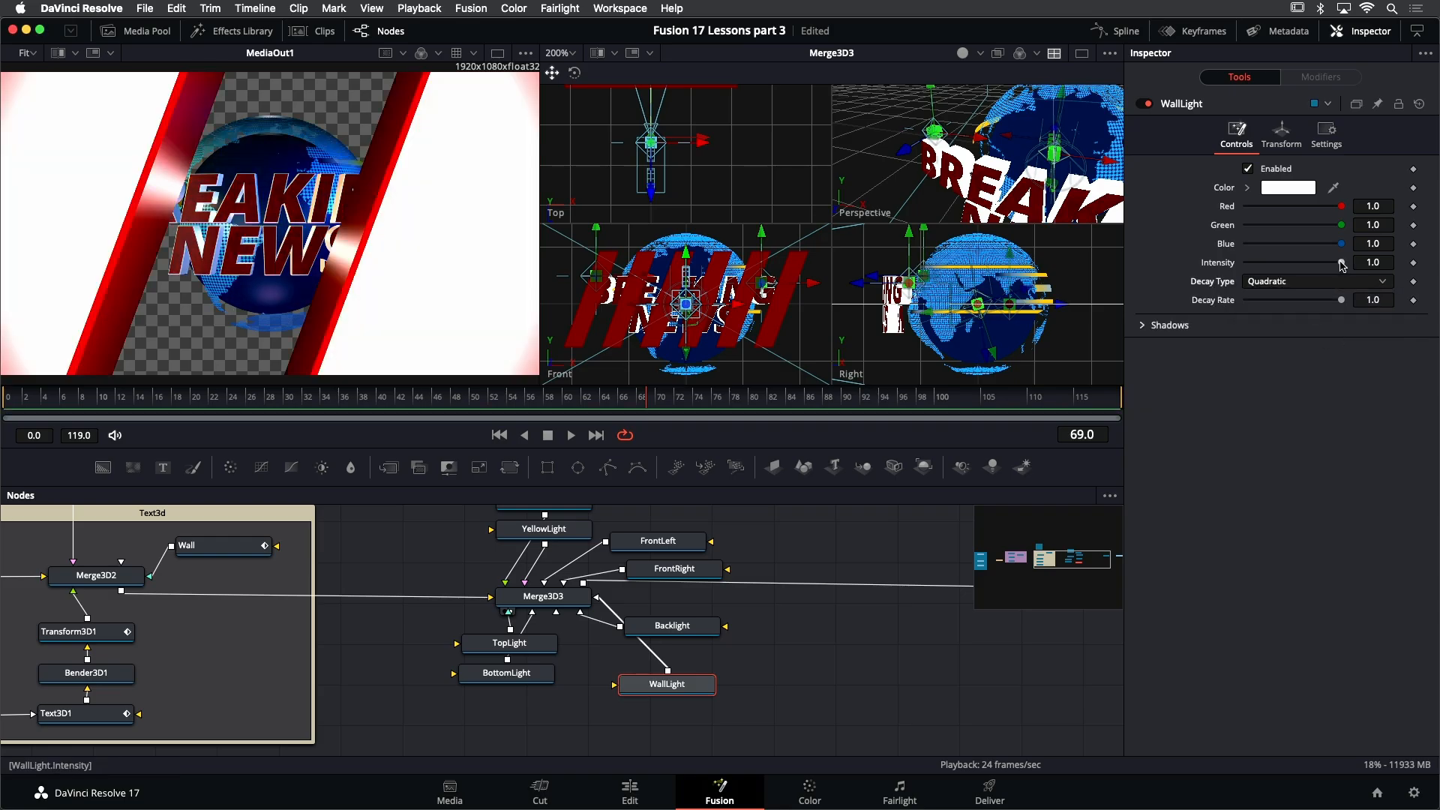
{"action": "left_click_drag", "start_coordinate": [1314, 267], "coordinate": [1256, 267]}
{"action": "left_click", "coordinate": [1246, 187]}
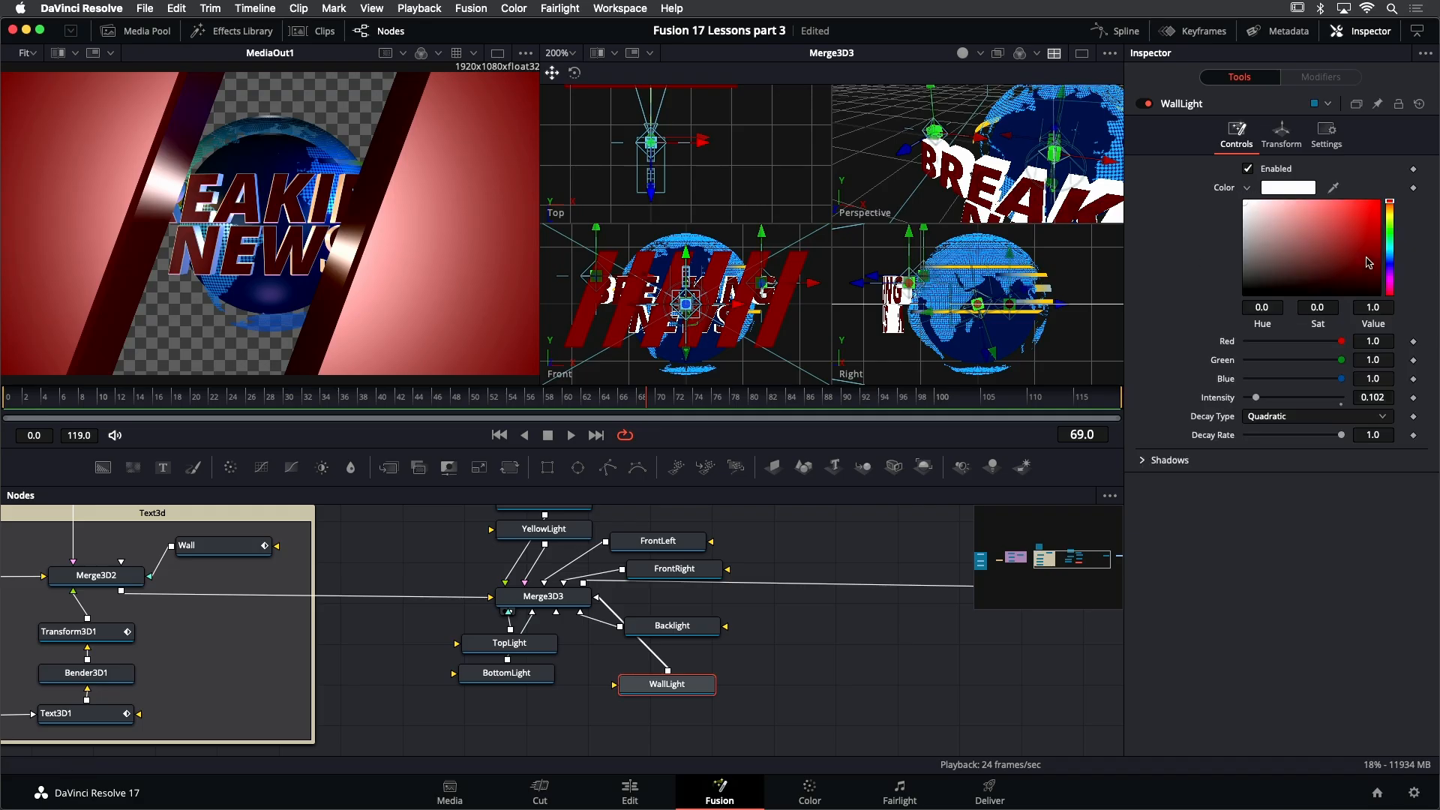
{"action": "left_click_drag", "start_coordinate": [1356, 211], "coordinate": [1342, 206]}
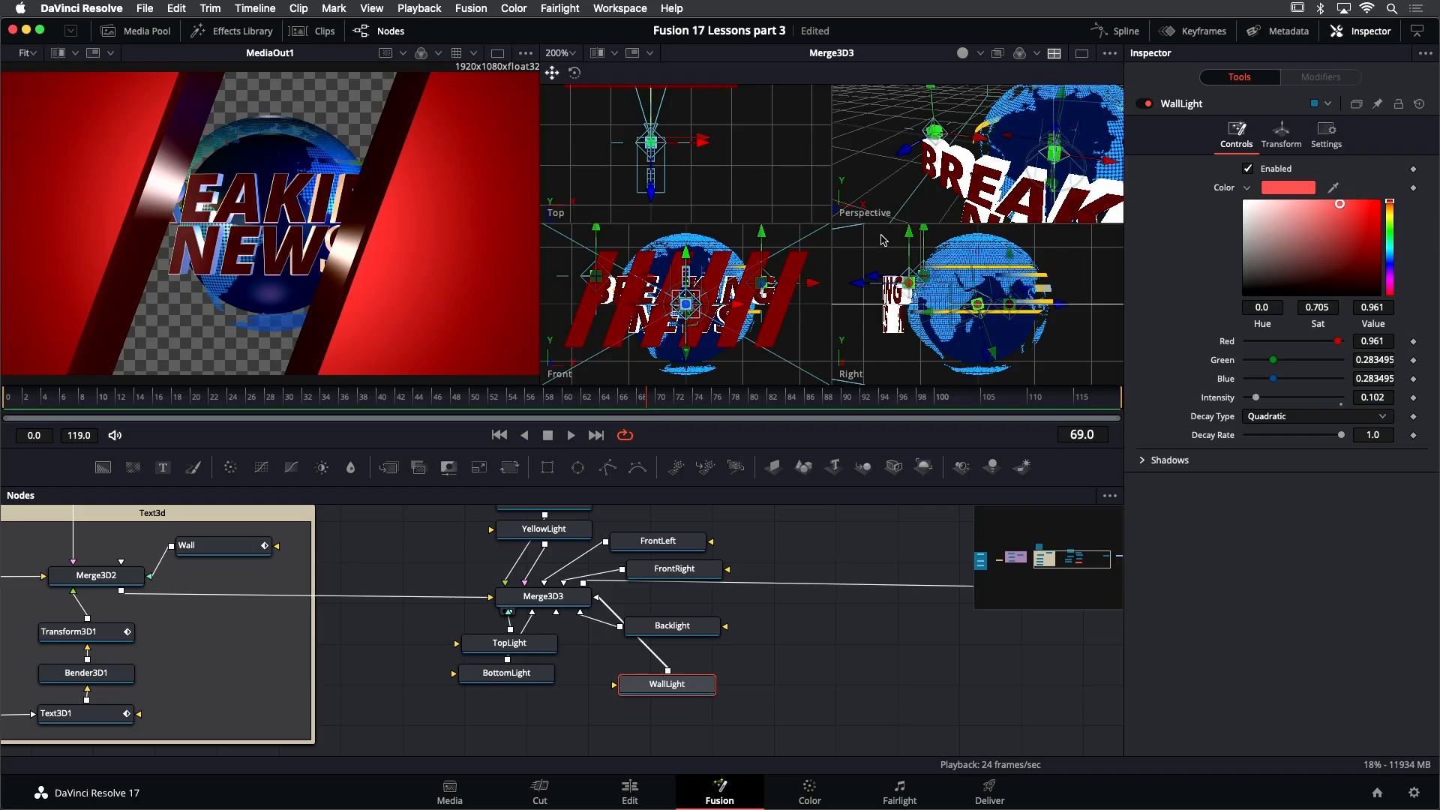
Raise WallLight vertically in the front view and inspect the closed wall's lighting at frame 84
{"action": "left_click_drag", "start_coordinate": [687, 255], "coordinate": [677, 216]}
{"action": "left_click_drag", "start_coordinate": [525, 395], "coordinate": [791, 436]}
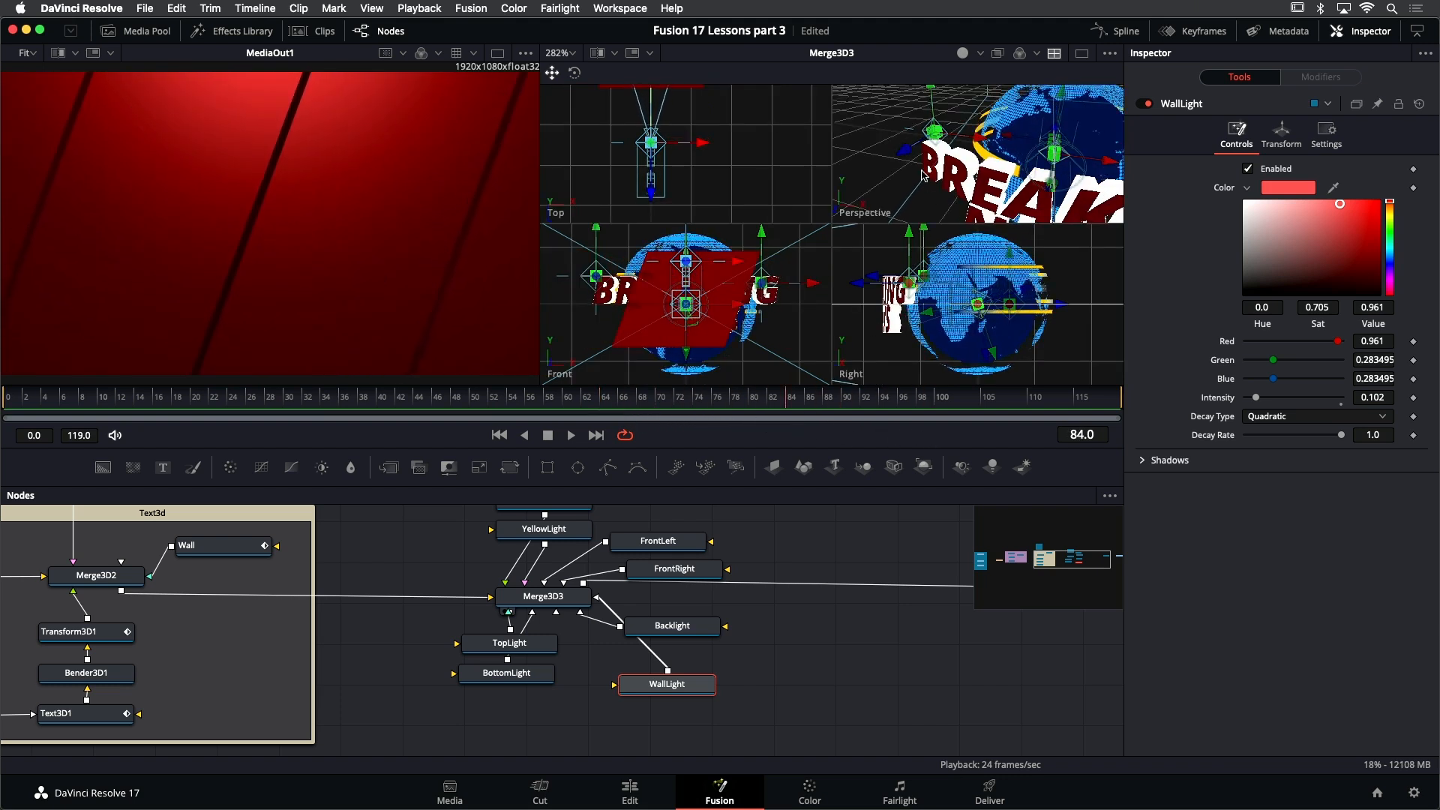
{"action": "scroll", "coordinate": [922, 174], "scroll_direction": "down", "scroll_amount": 3}
{"action": "scroll", "coordinate": [923, 173], "scroll_direction": "down", "scroll_amount": 2}
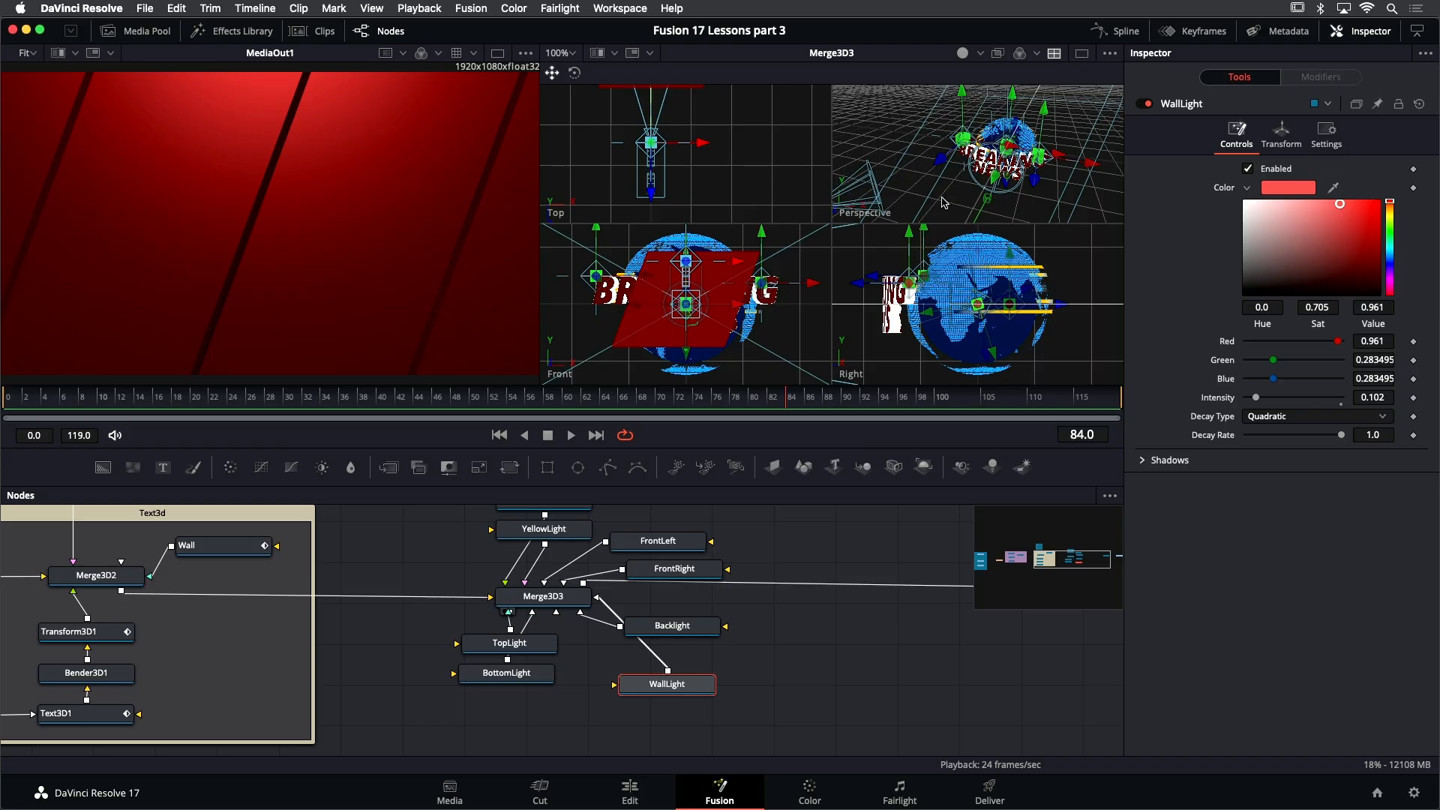
{"action": "scroll", "coordinate": [945, 173], "scroll_direction": "up", "scroll_amount": 5}
{"action": "scroll", "coordinate": [960, 157], "scroll_direction": "down", "scroll_amount": 2}
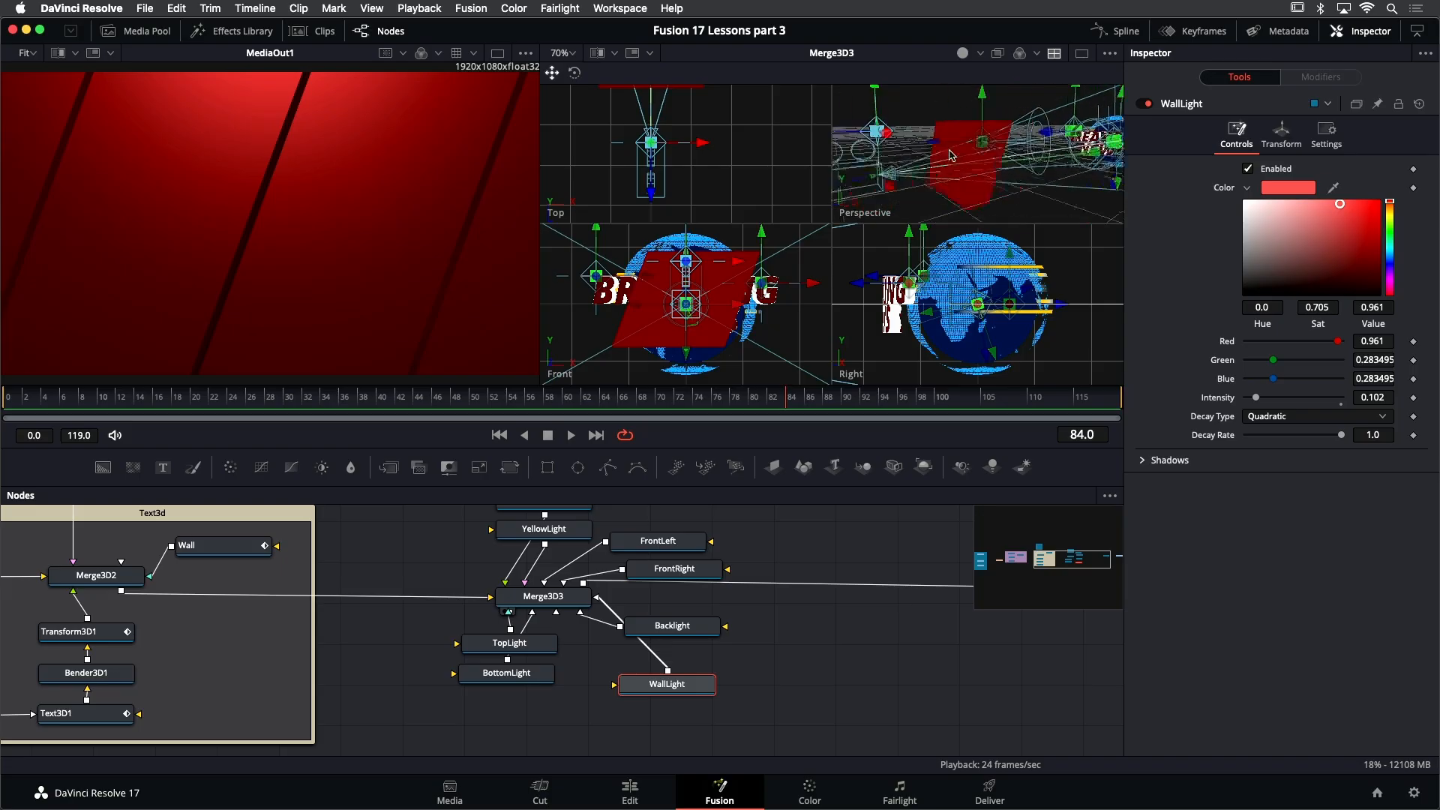
Move WallLight farther from the wall in the perspective view and check the lighting at frame 55
{"action": "left_click_drag", "start_coordinate": [866, 150], "coordinate": [846, 158]}
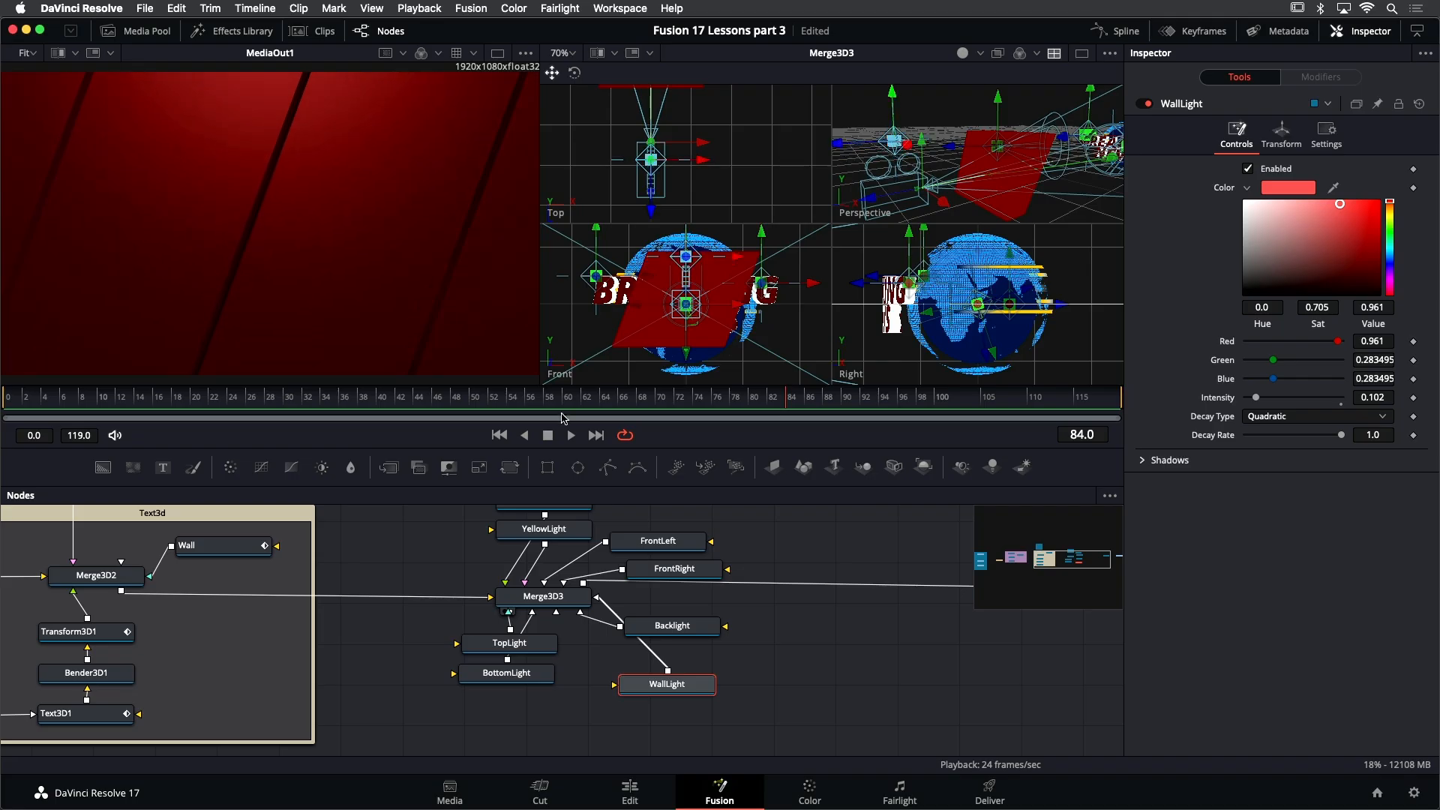
{"action": "mouse_move", "coordinate": [508, 400]}
{"action": "left_mouse_down"}
{"action": "mouse_move", "coordinate": [57, 405]}
{"action": "mouse_move", "coordinate": [870, 430]}
{"action": "mouse_move", "coordinate": [303, 401]}
{"action": "mouse_move", "coordinate": [521, 404]}
{"action": "left_mouse_up"}
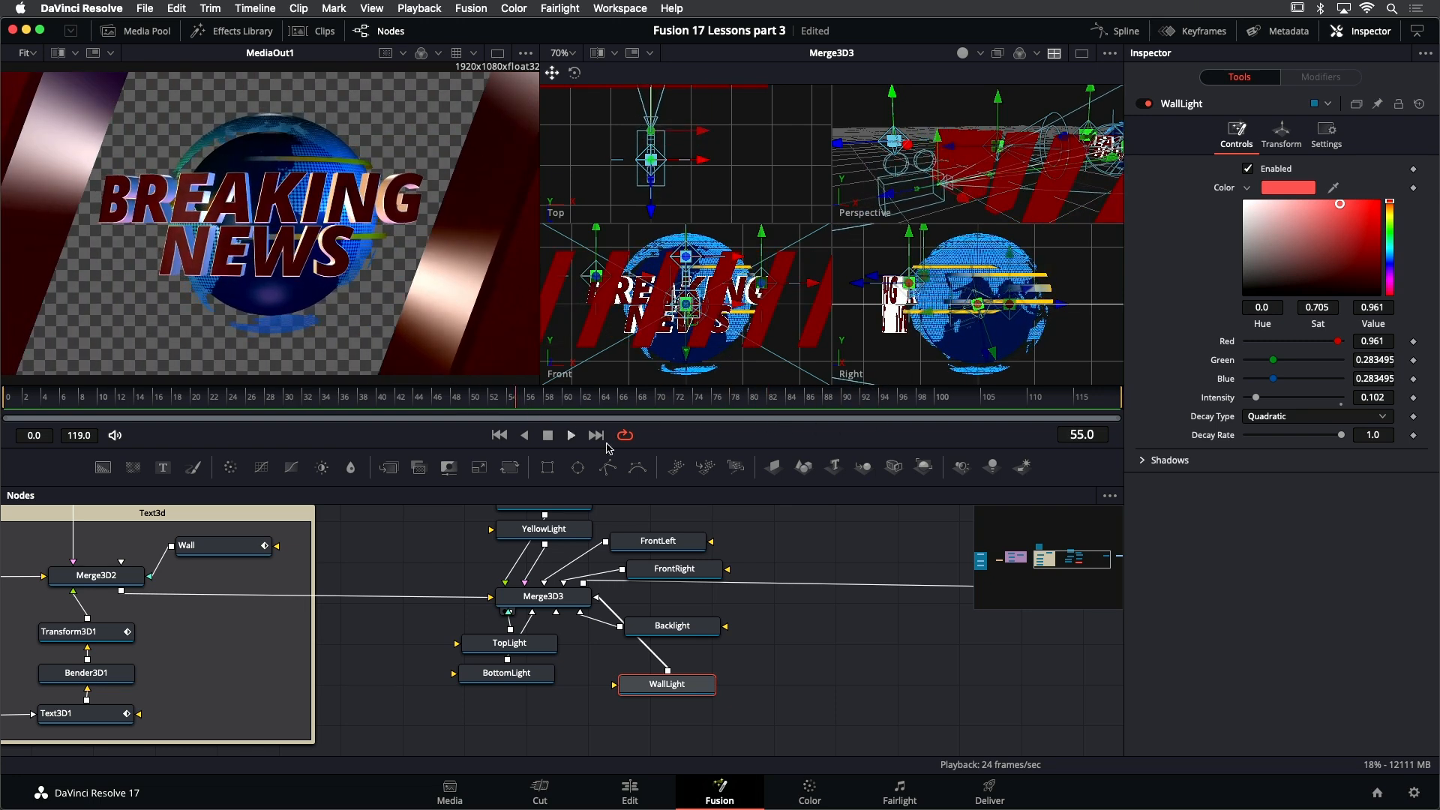
Enlarge the node area and group Merge3D3 and all its light nodes in an Underlay
{"action": "left_click_drag", "start_coordinate": [641, 453], "coordinate": [660, 370]}
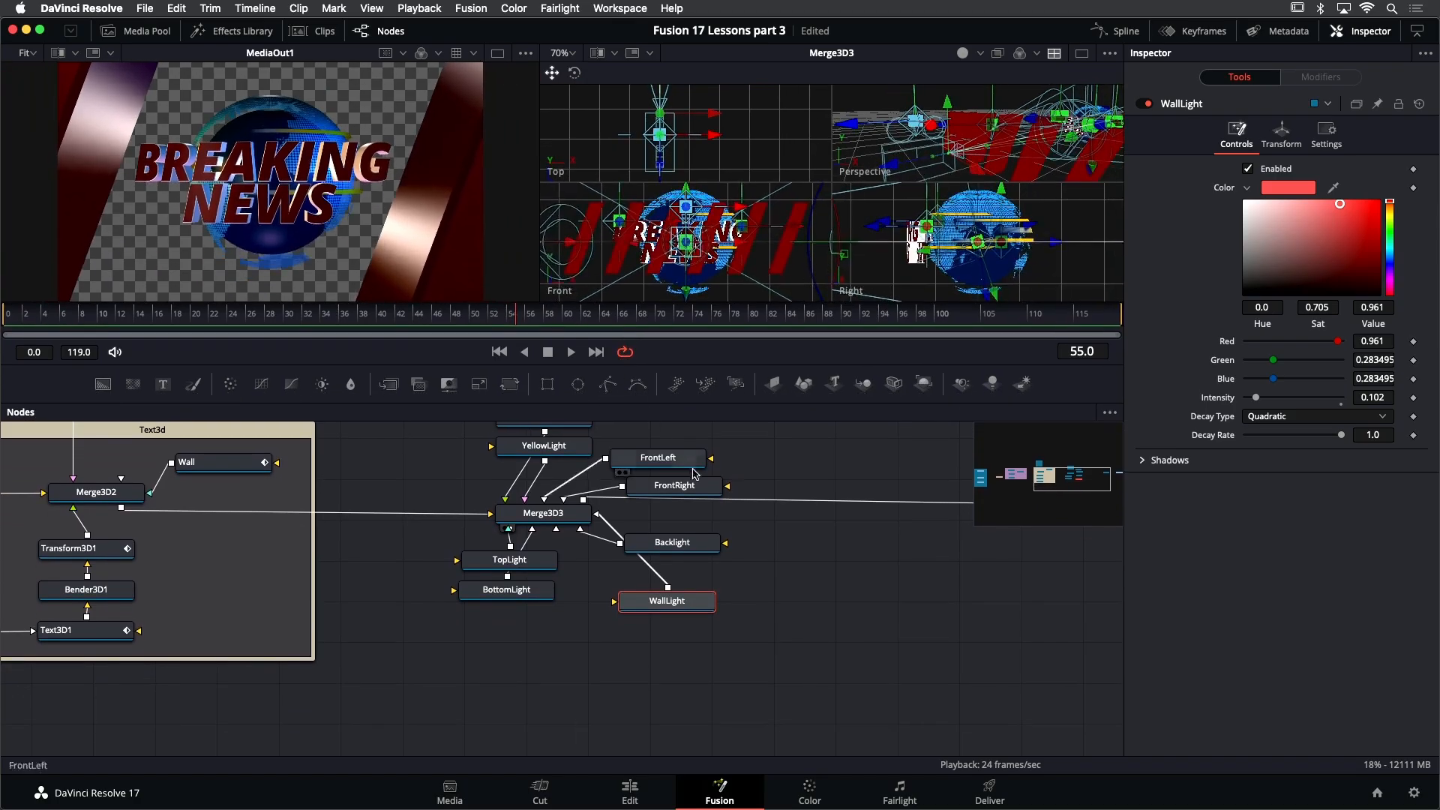
{"action": "left_click_drag", "start_coordinate": [725, 495], "coordinate": [679, 537]}
{"action": "left_click_drag", "start_coordinate": [335, 448], "coordinate": [638, 694]}
{"action": "key", "text": "shift+space"}
{"action": "type", "text": "unb"}
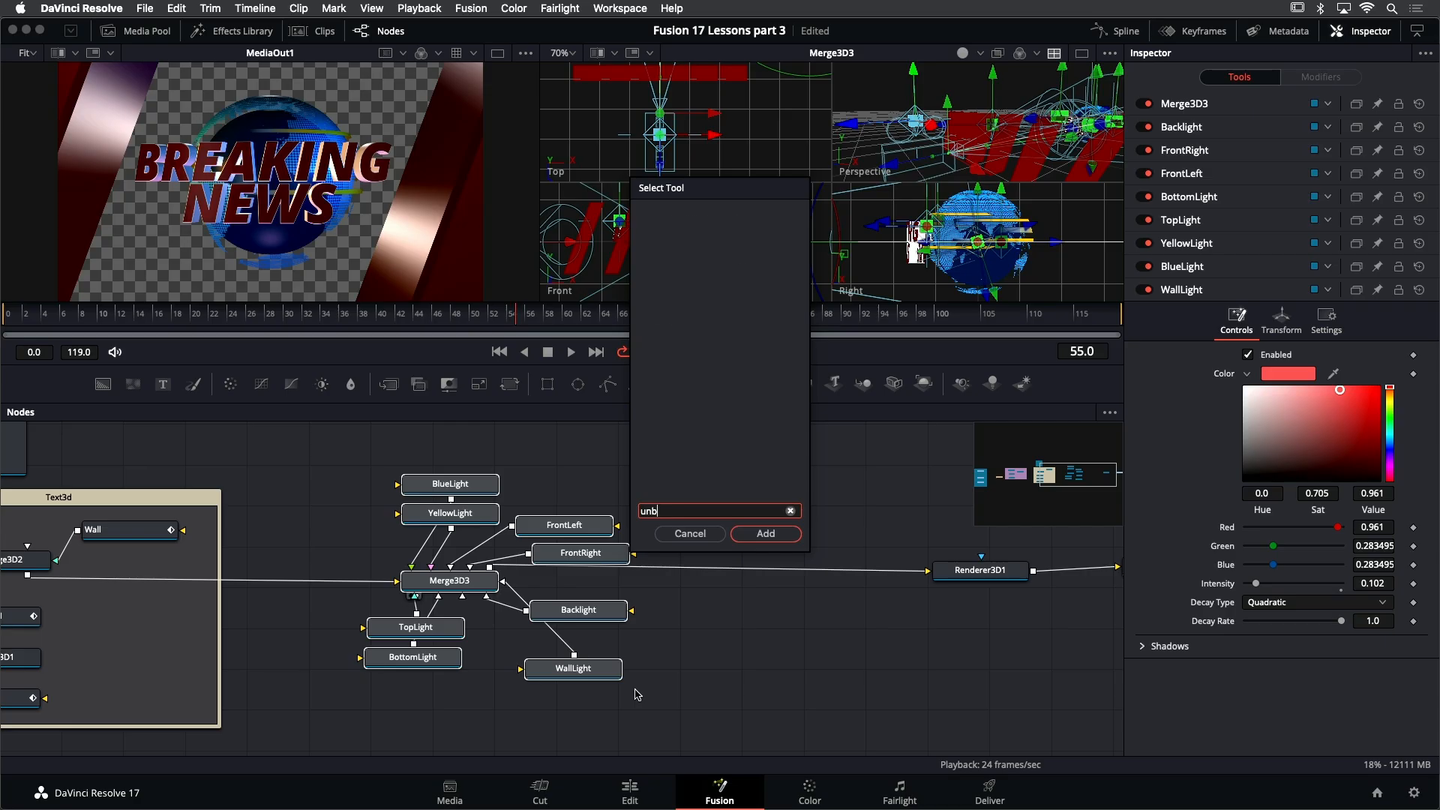
{"action": "key", "text": "BackSpace"}
{"action": "type", "text": "d"}
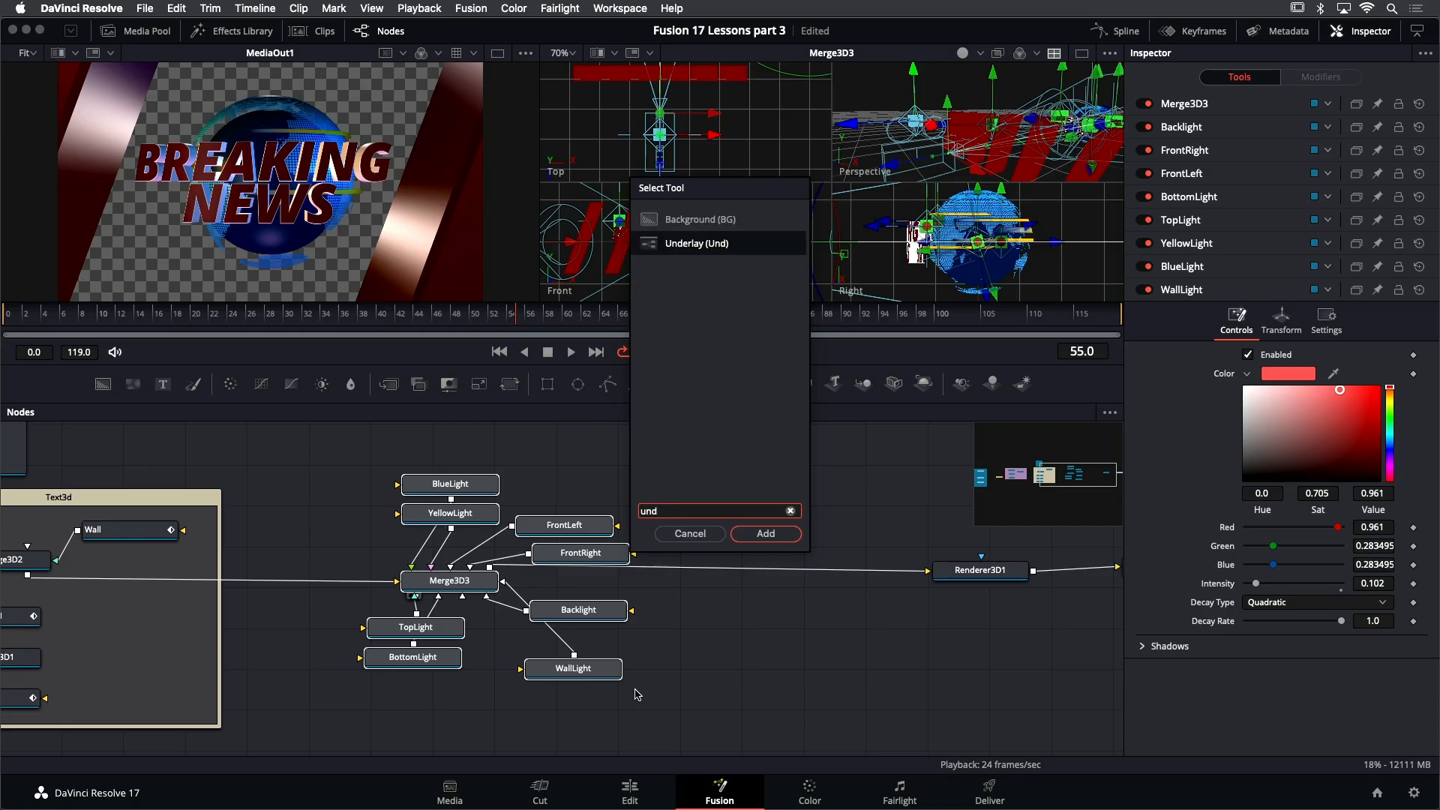
{"action": "key", "text": "Return"}
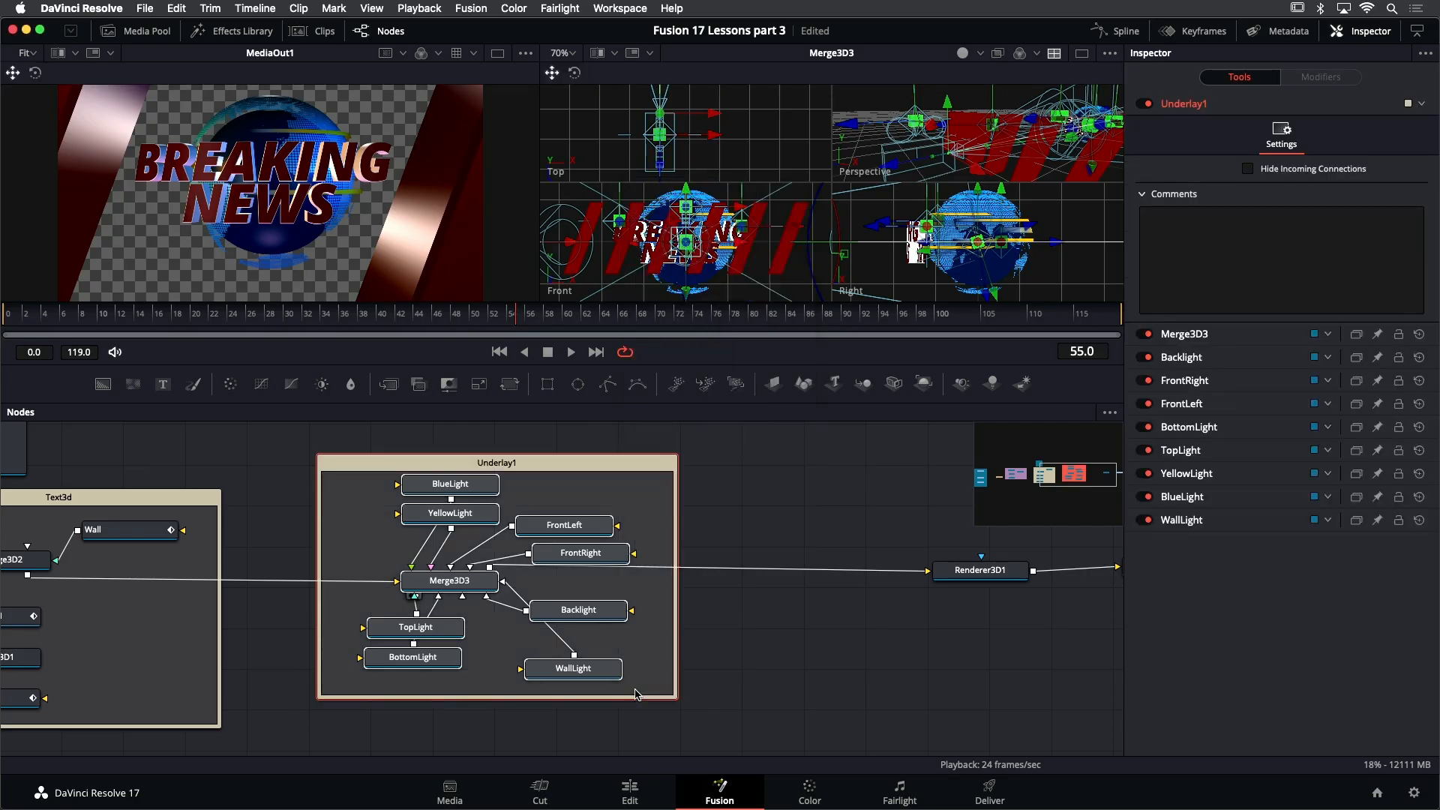
Rename the new underlay around the light nodes as Lights3D and set its color to Teal
{"action": "left_click", "coordinate": [518, 464]}
{"action": "left_click", "coordinate": [503, 463]}
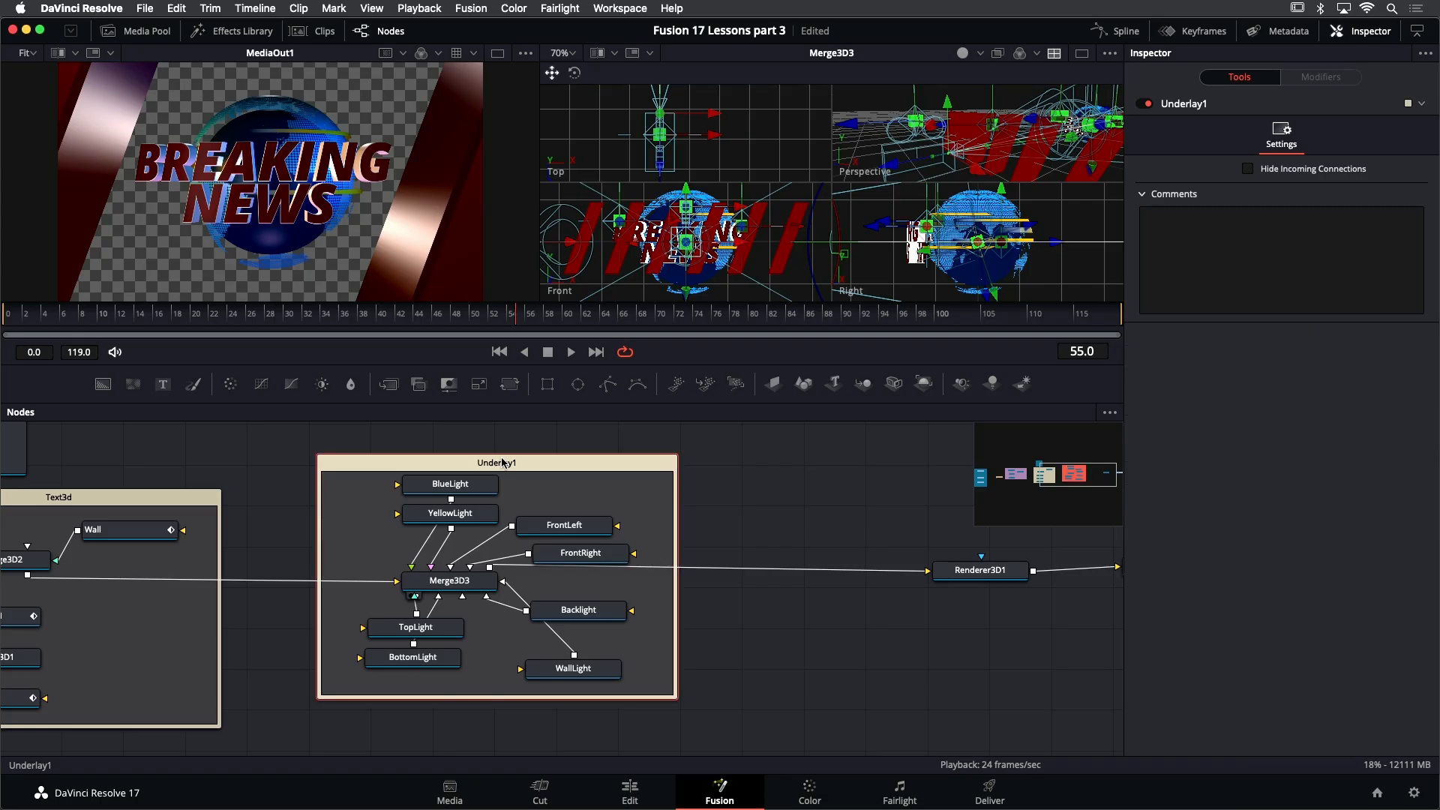
{"action": "key", "text": "F2"}
{"action": "type", "text": "Lights3D"}
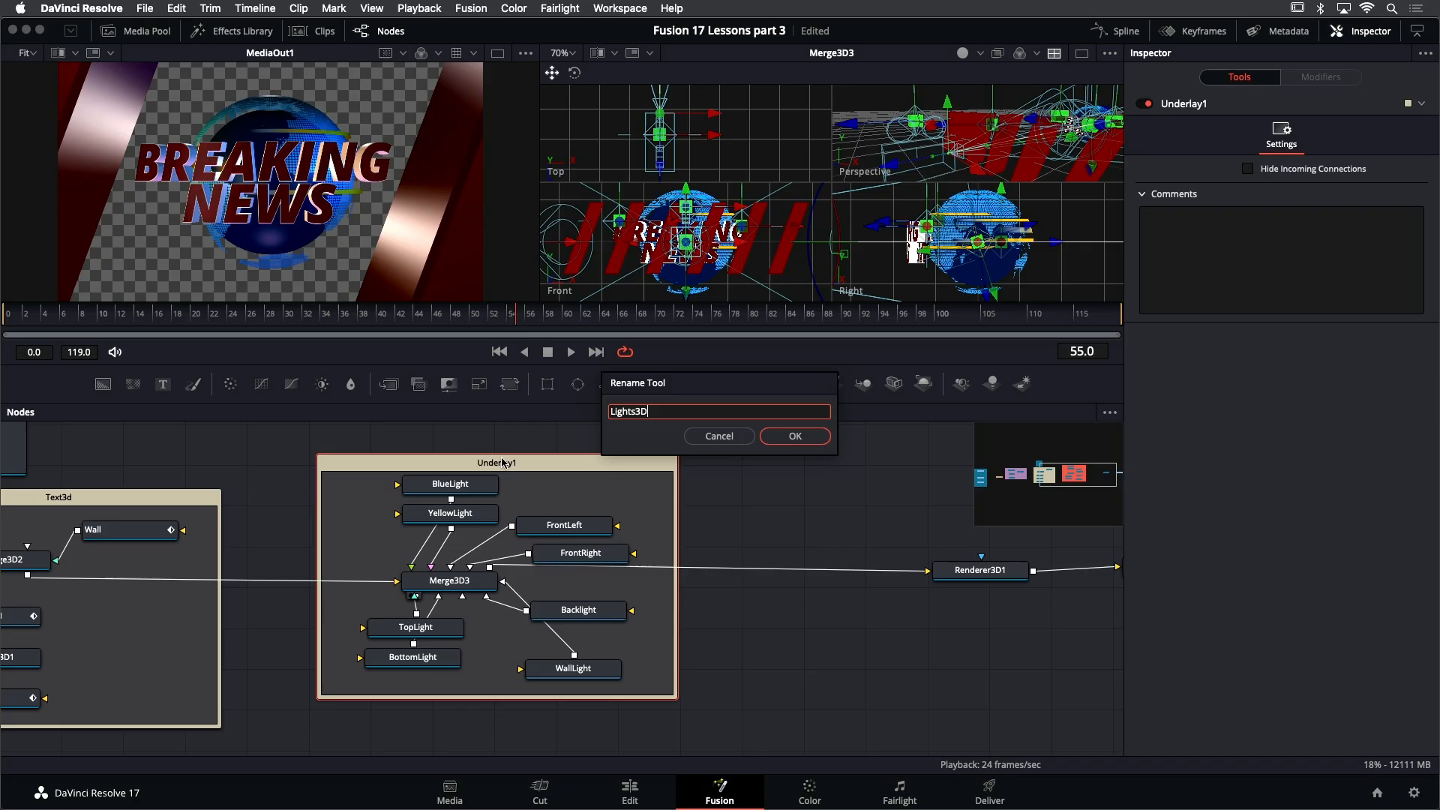
{"action": "key", "text": "Return"}
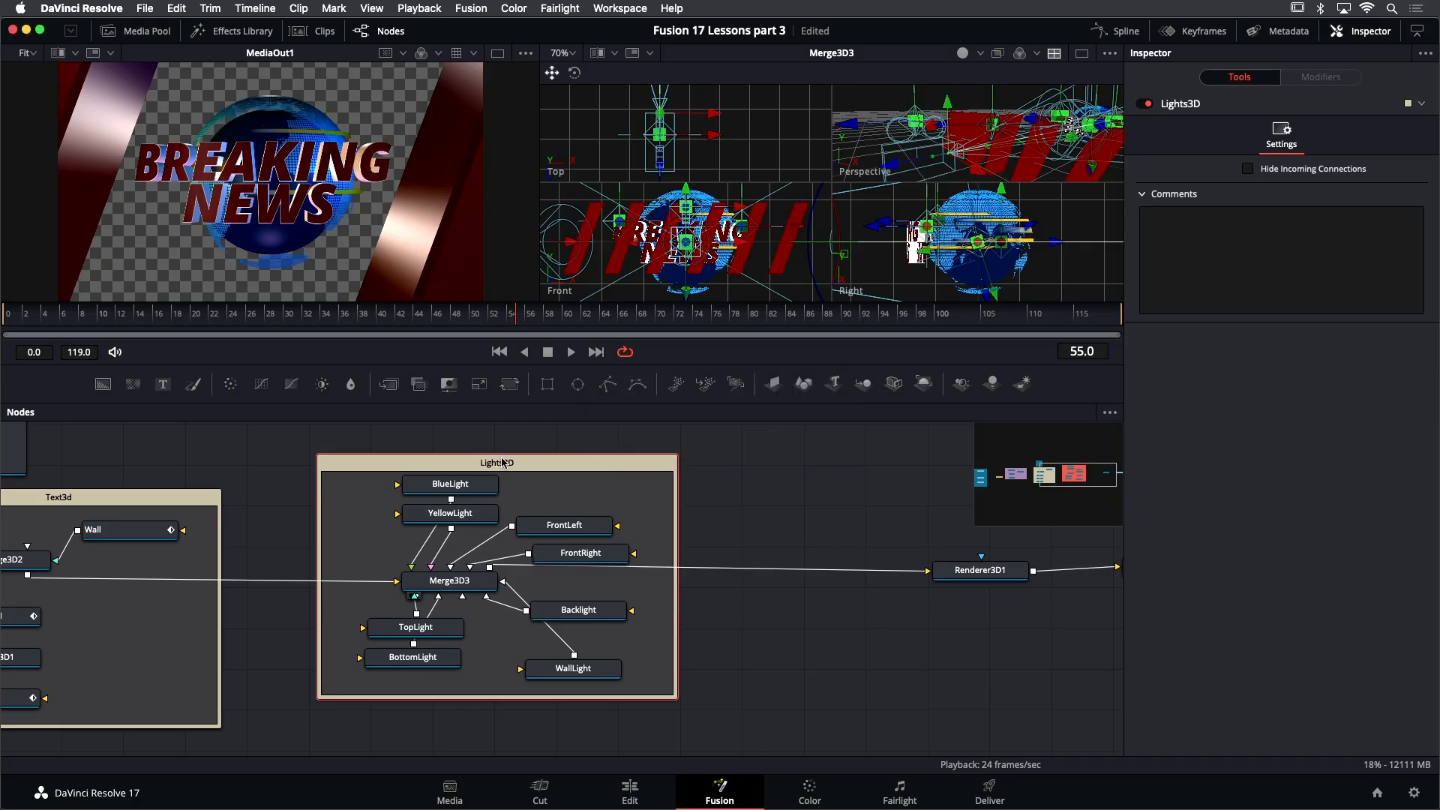
{"action": "right_click", "coordinate": [502, 462]}
{"action": "mouse_move", "coordinate": [568, 661]}
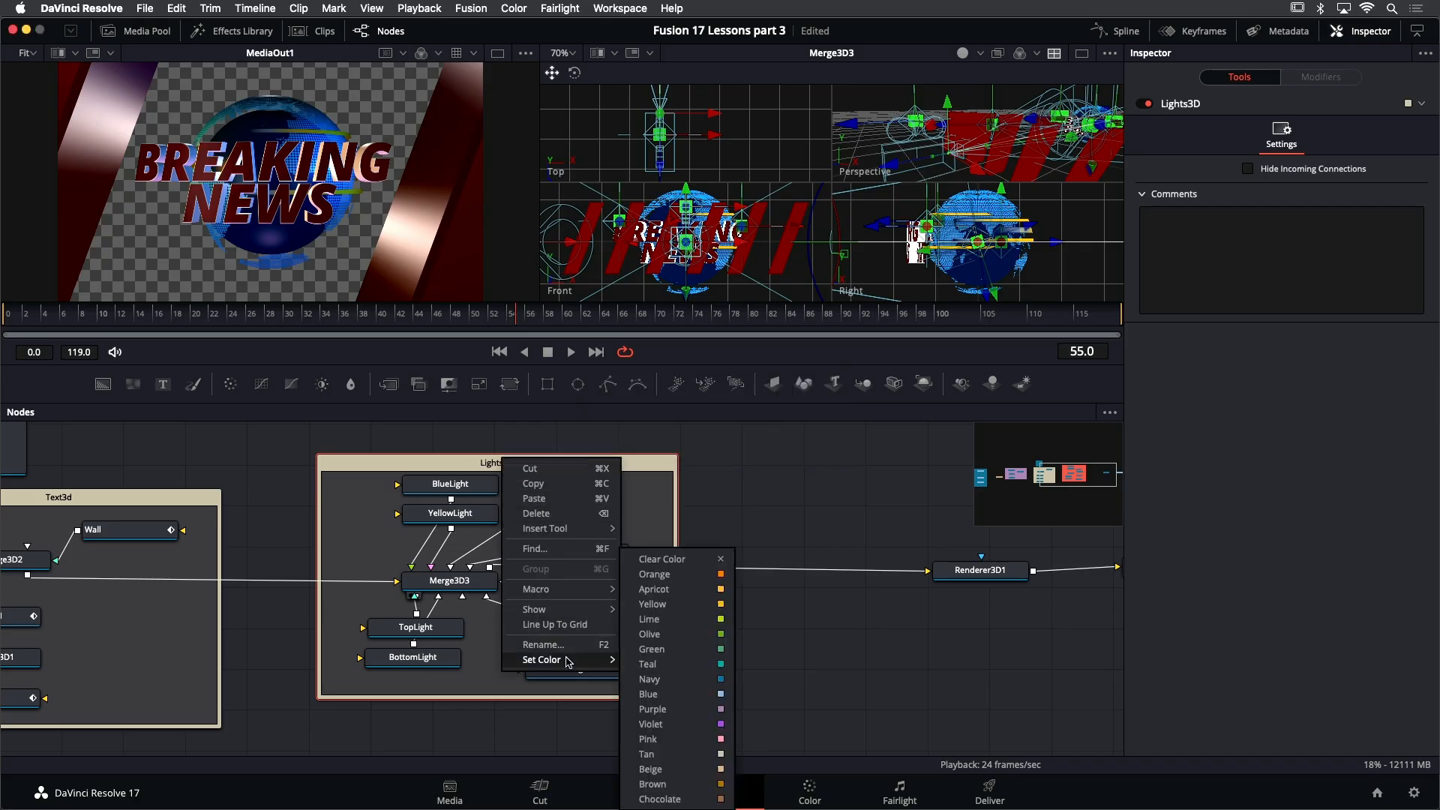
{"action": "left_click", "coordinate": [642, 666]}
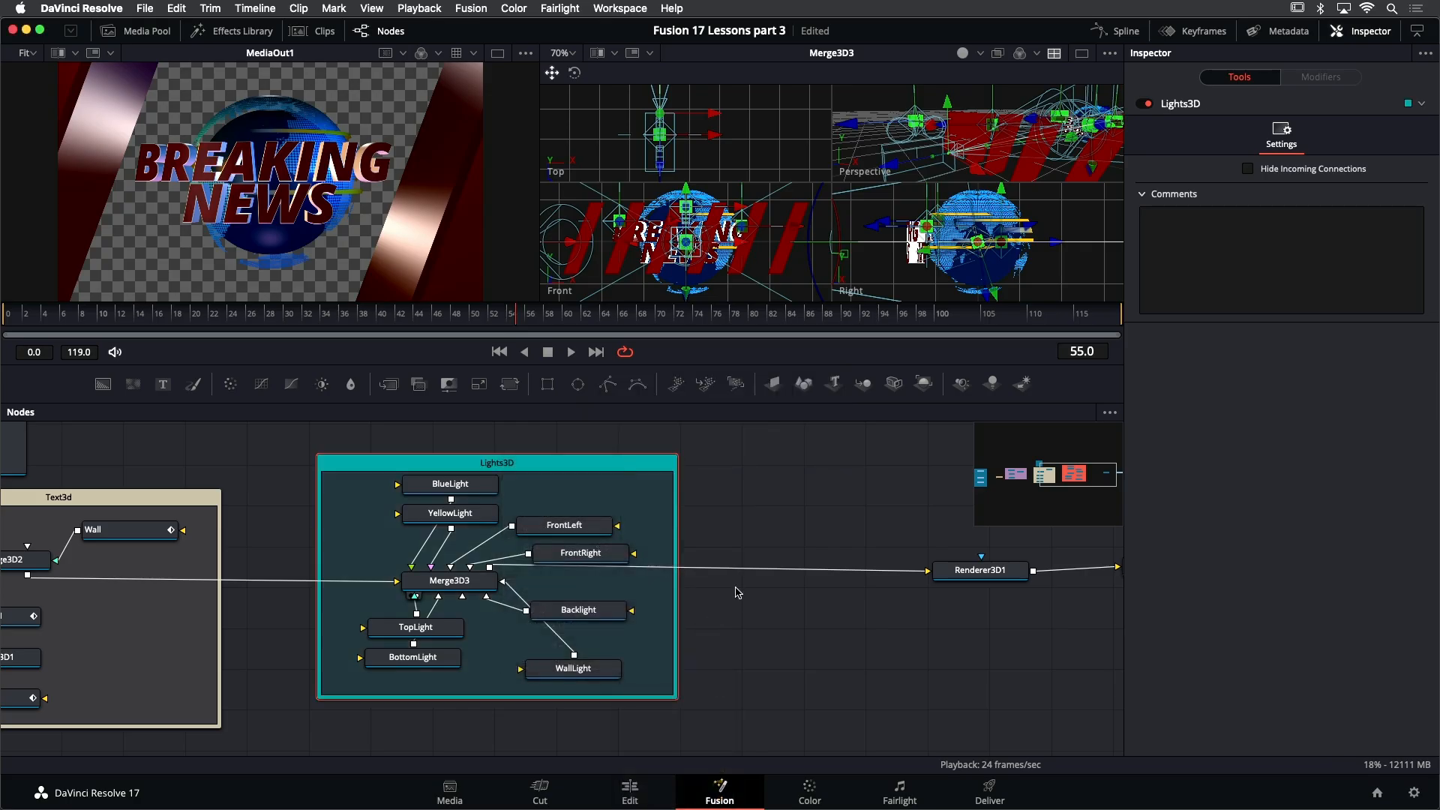
Move MediaOut1 farther away from Renderer3D1 to make room for more nodes between them
{"action": "left_click_drag", "start_coordinate": [802, 552], "coordinate": [319, 512]}
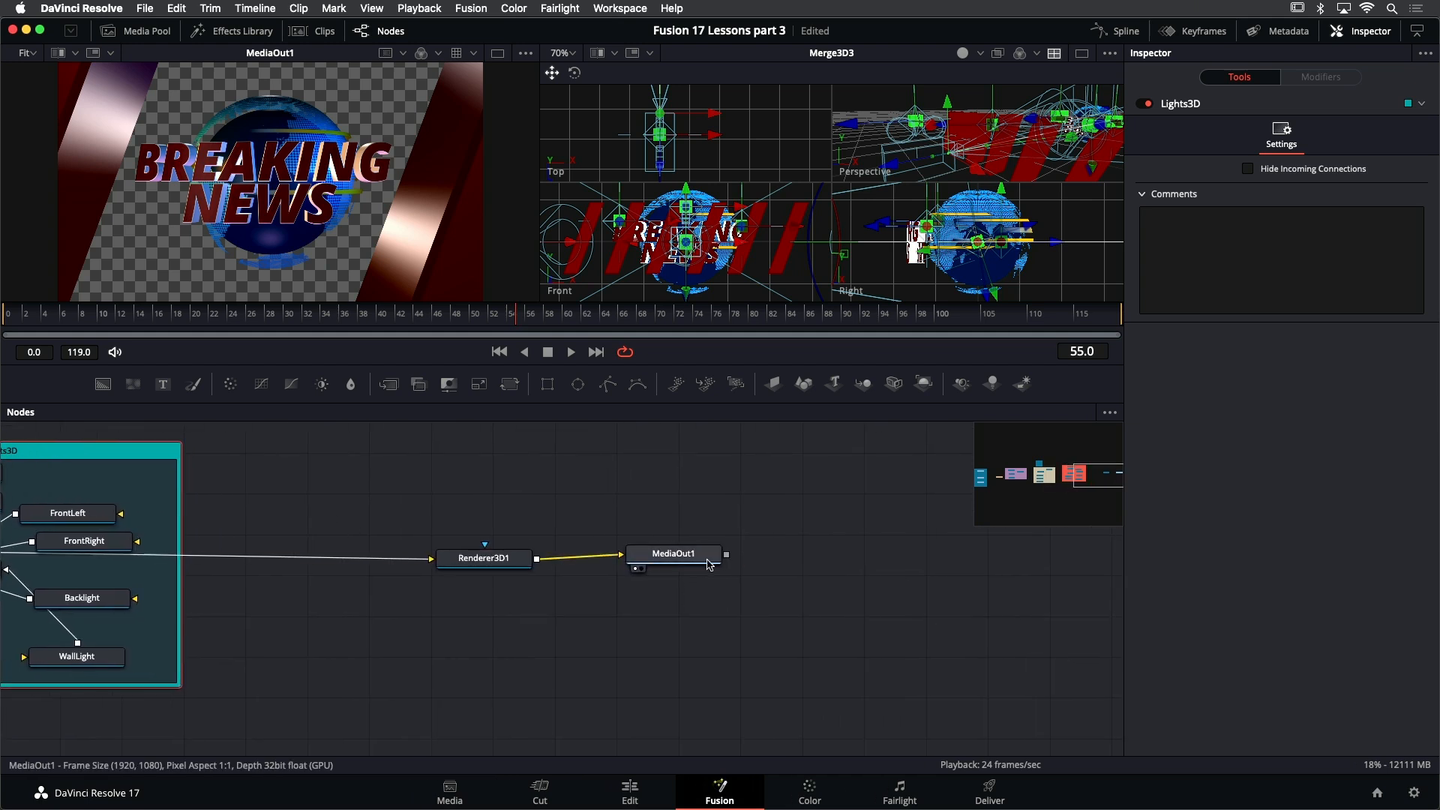
{"action": "left_click_drag", "start_coordinate": [910, 581], "coordinate": [1058, 569]}
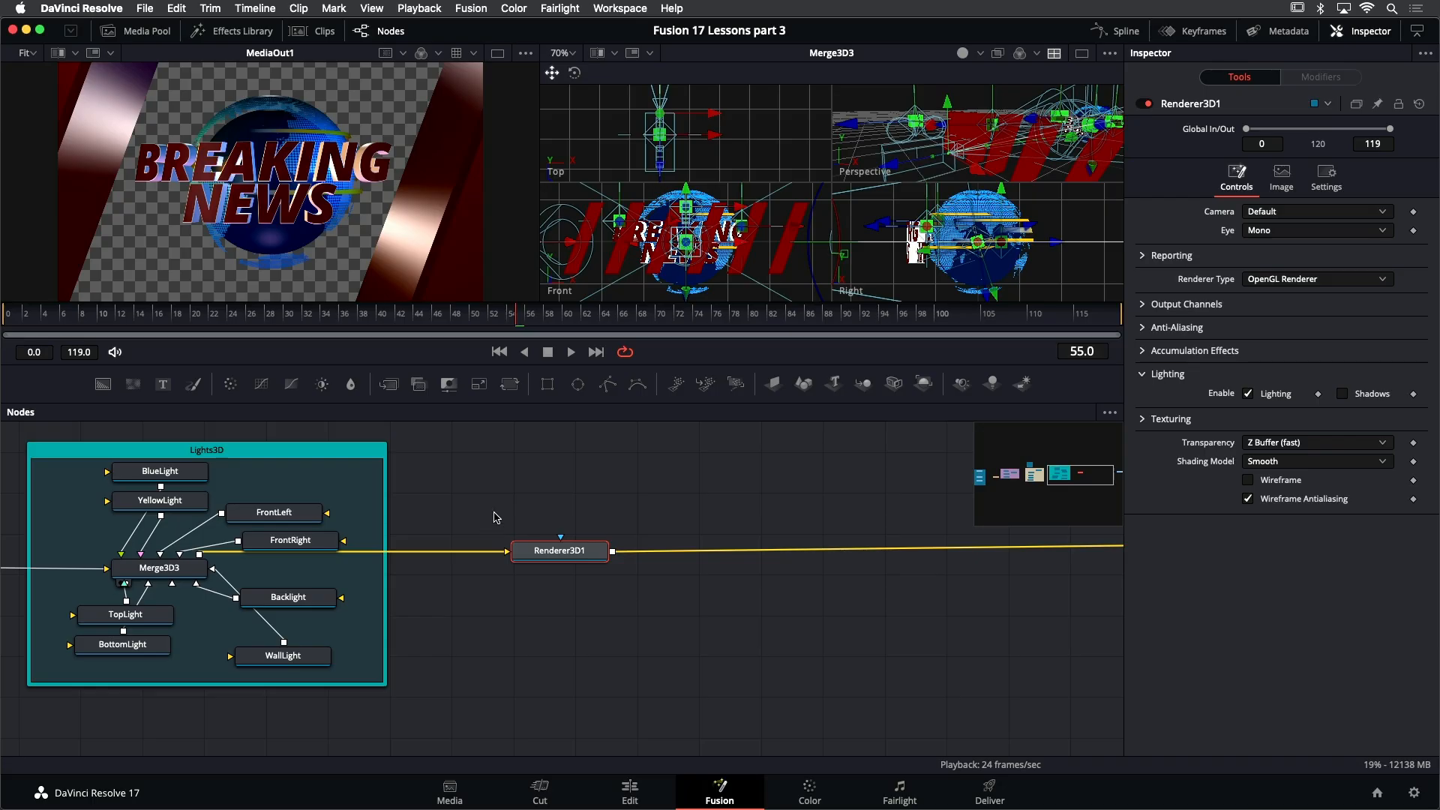
{"action": "left_click", "coordinate": [537, 513]}
{"action": "scroll", "coordinate": [375, 487], "scroll_direction": "right", "scroll_amount": 5}
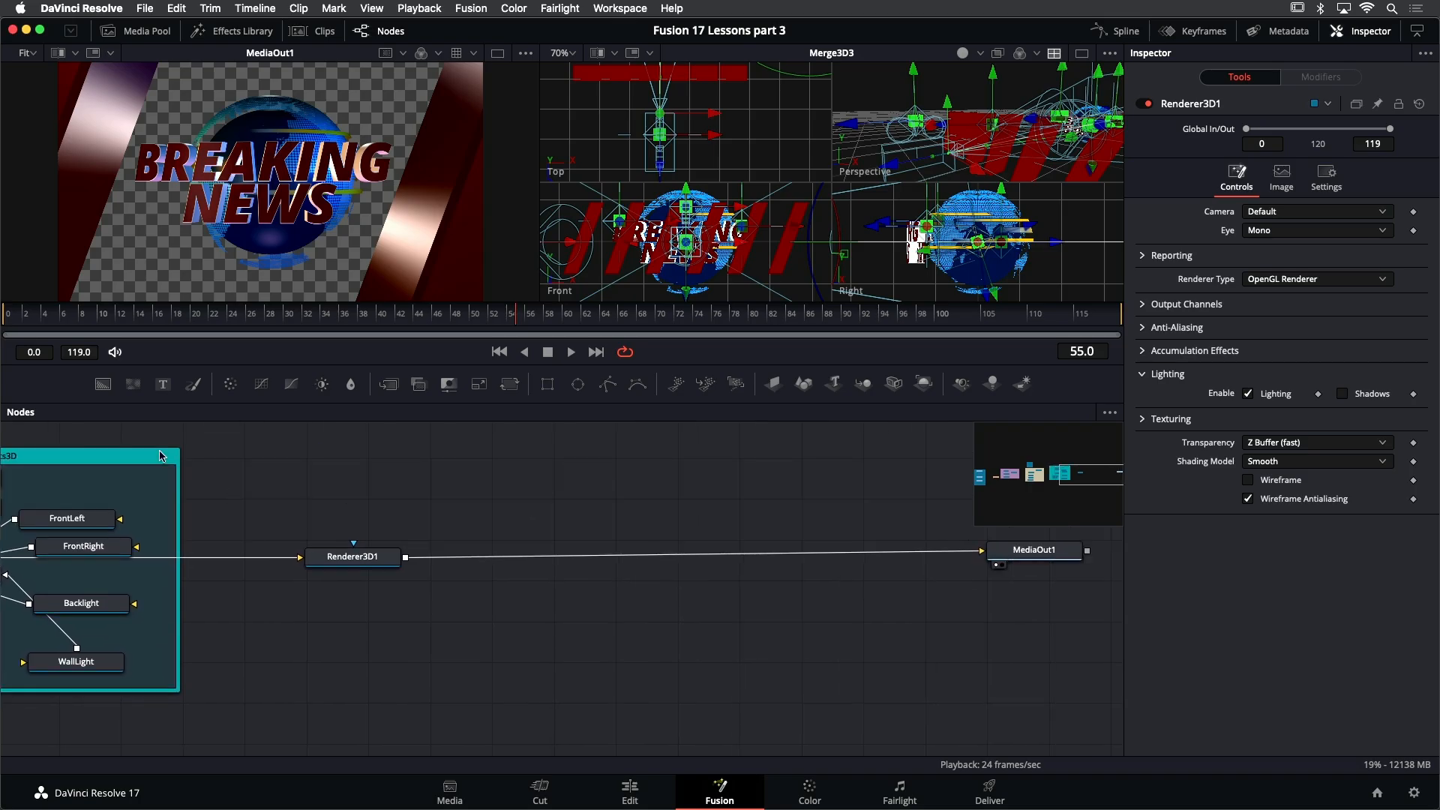
Add an unconnected Background node below Renderer3D1's output line, show it in the second viewer and enlarge the viewers
{"action": "left_click_drag", "start_coordinate": [103, 385], "coordinate": [594, 577]}
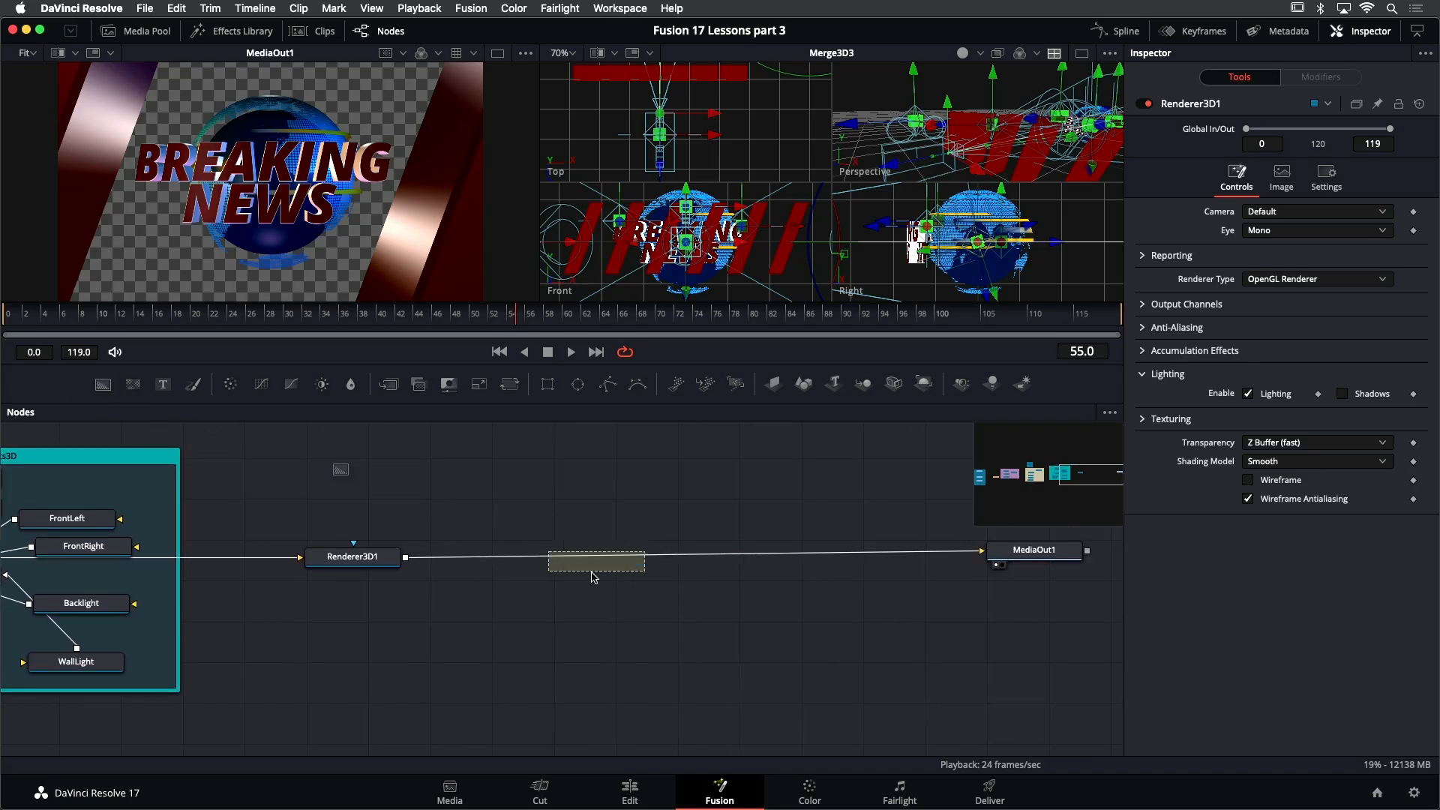
{"action": "left_click_drag", "start_coordinate": [472, 605], "coordinate": [473, 605]}
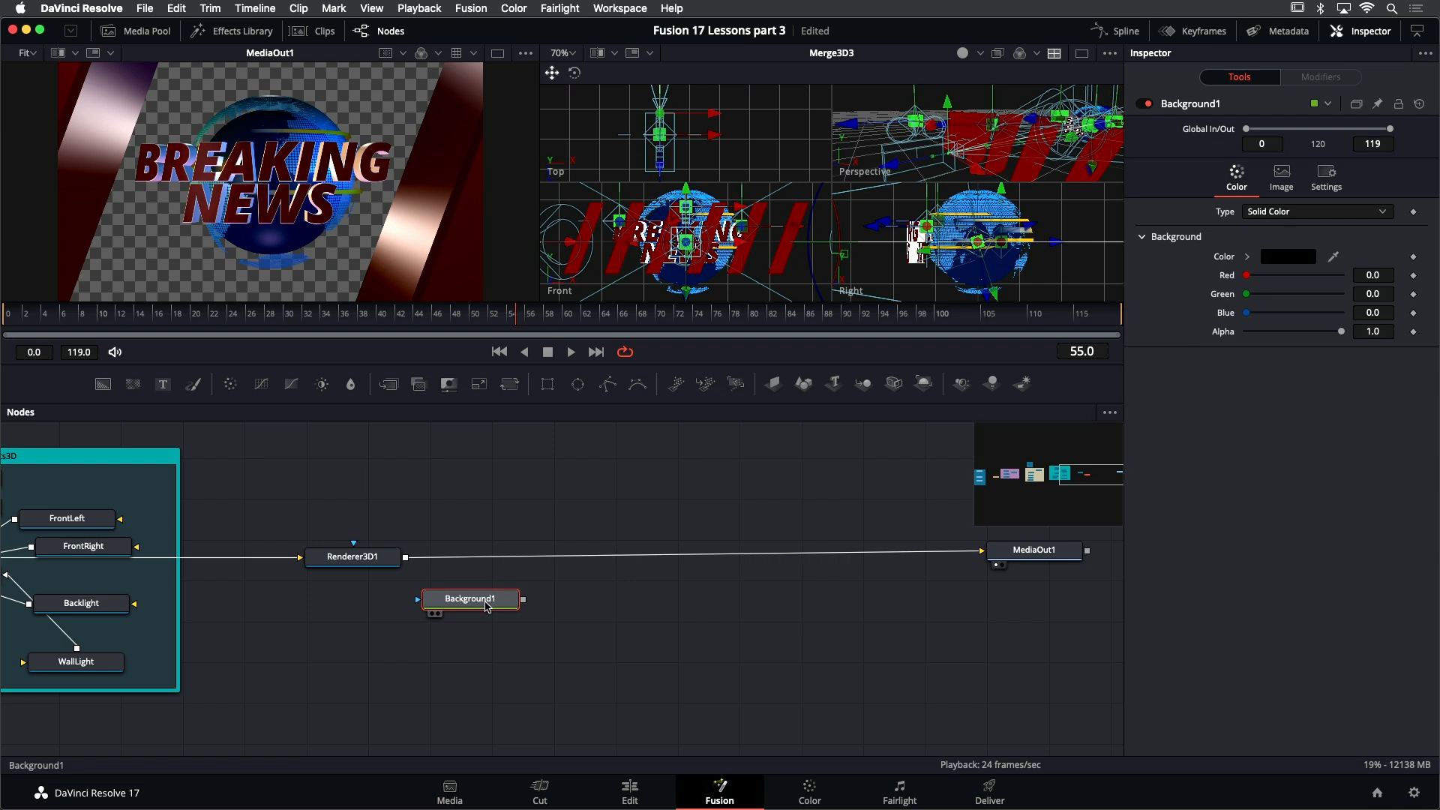
{"action": "key", "text": "2"}
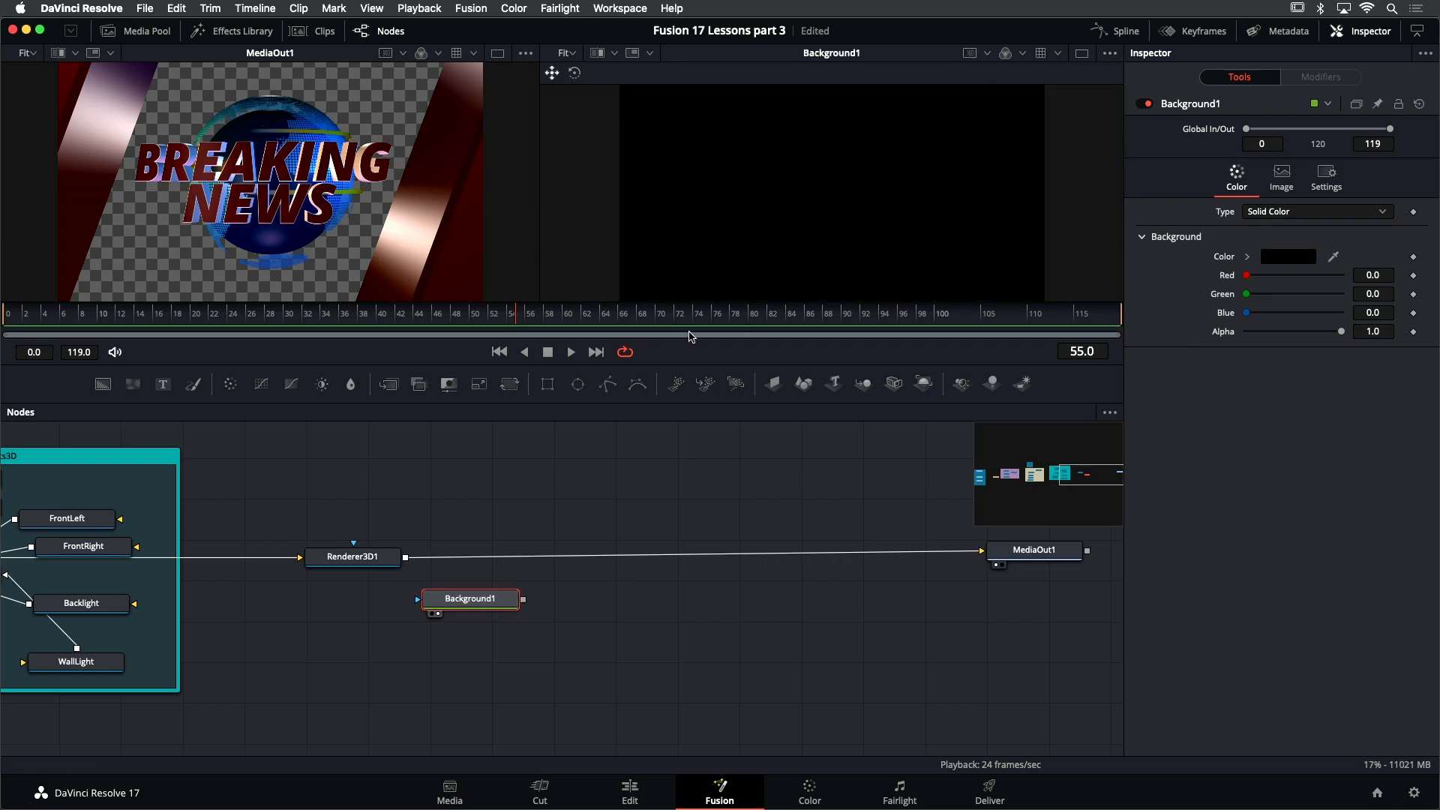
{"action": "left_click_drag", "start_coordinate": [700, 365], "coordinate": [699, 407]}
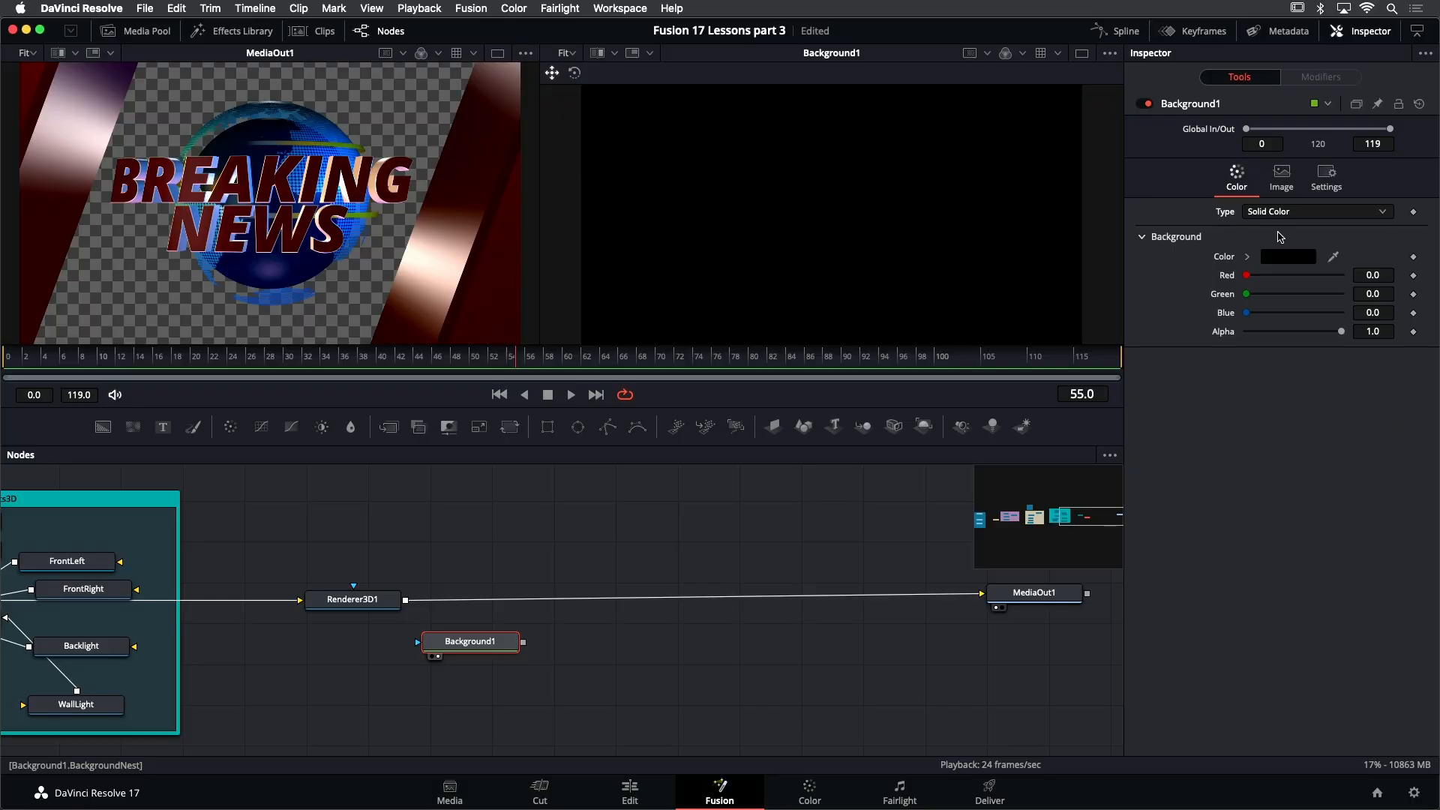
Change Background1 to a Gradient starting at about 0.49, 0.51 and ending at about 0.93, 0.68
{"action": "left_click", "coordinate": [1267, 213]}
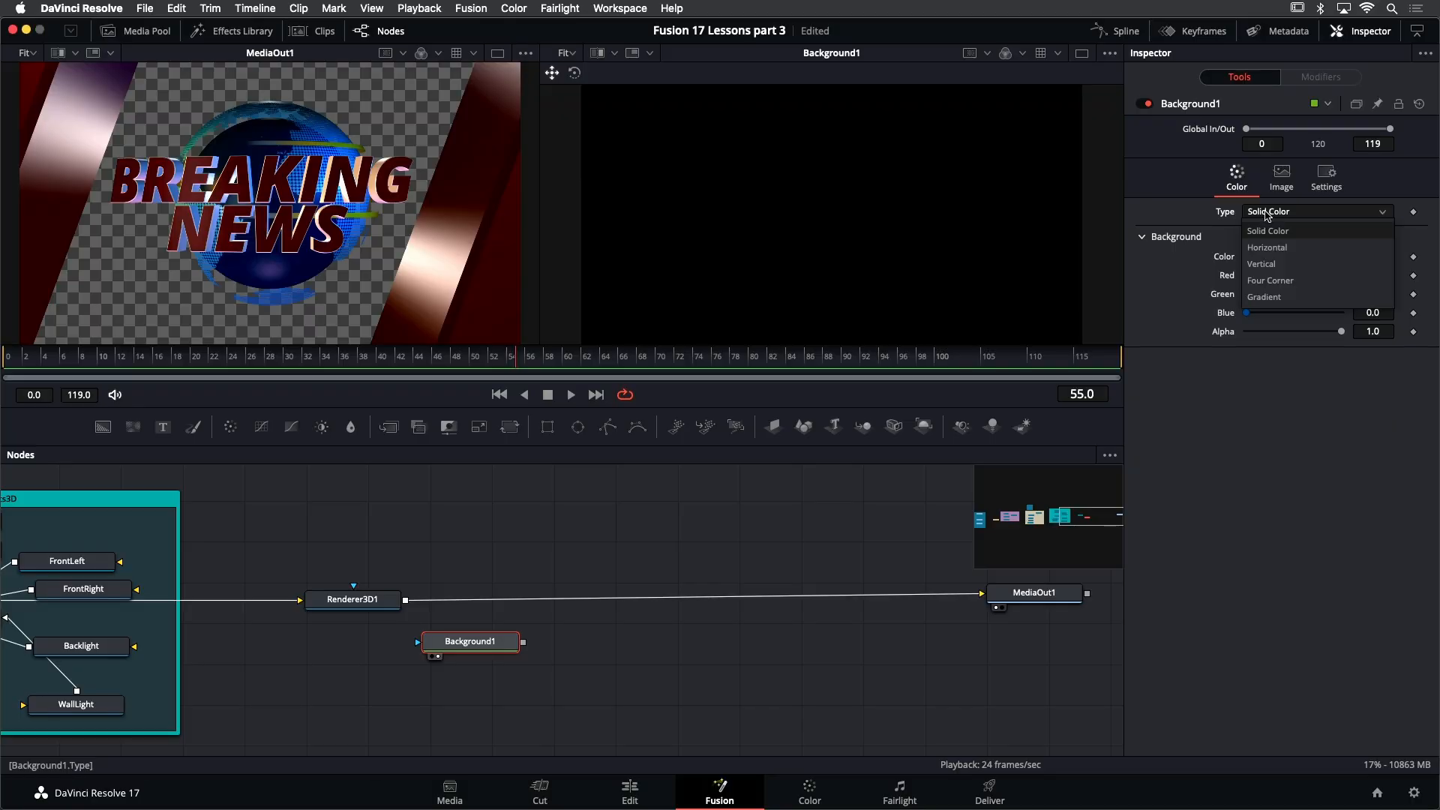
{"action": "left_click", "coordinate": [1270, 298]}
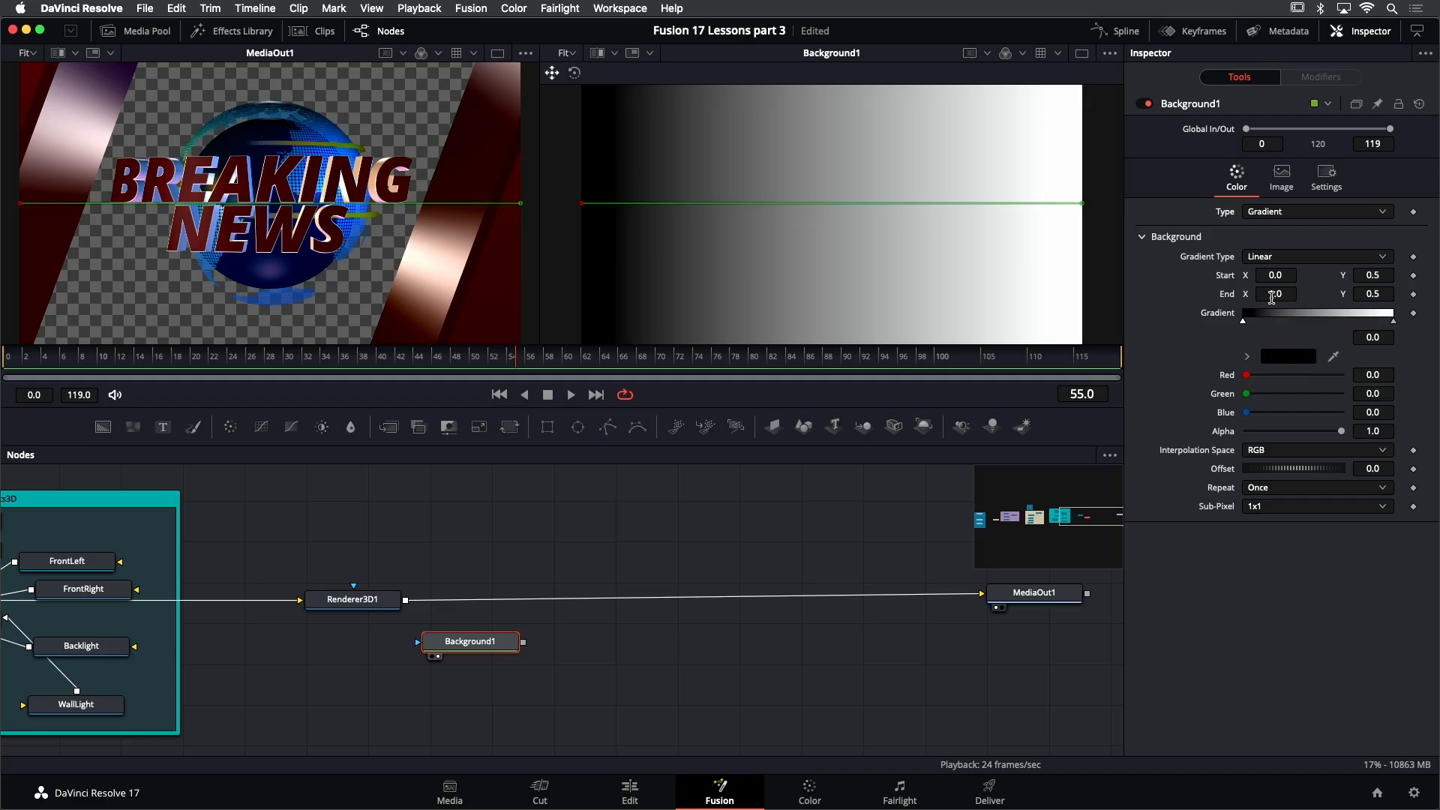
{"action": "left_click_drag", "start_coordinate": [582, 203], "coordinate": [814, 213]}
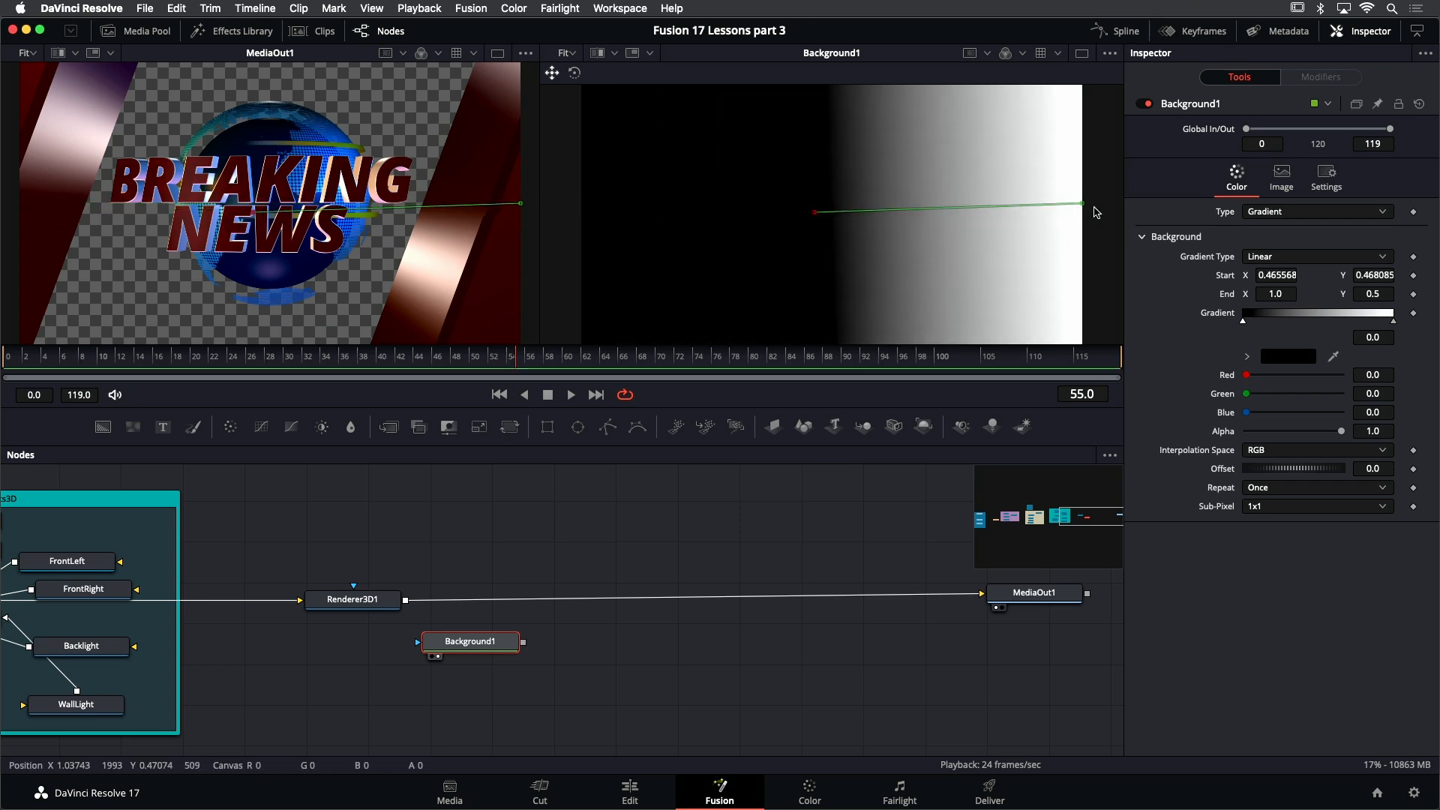
{"action": "left_click_drag", "start_coordinate": [1083, 203], "coordinate": [1046, 153]}
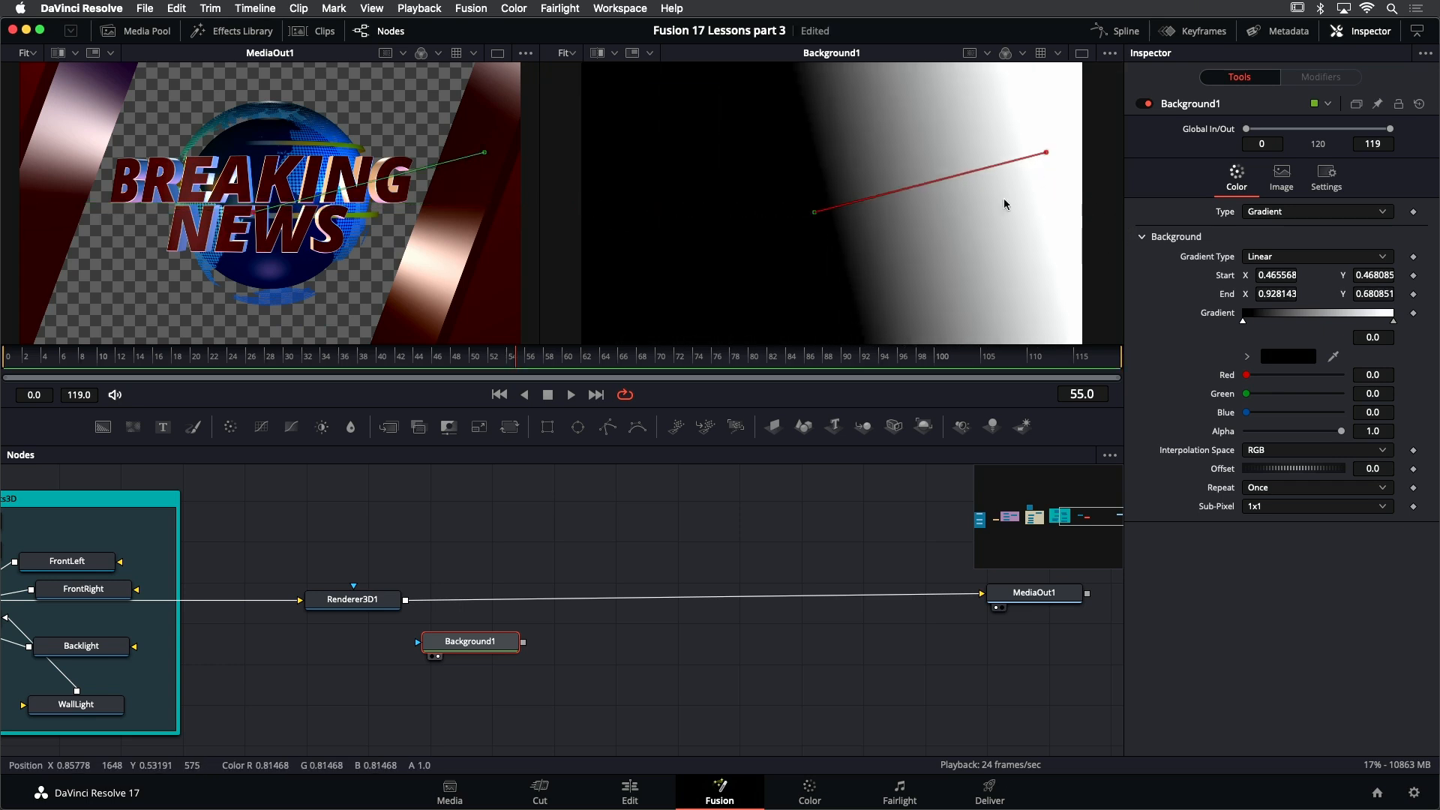
{"action": "left_click_drag", "start_coordinate": [815, 212], "coordinate": [830, 202]}
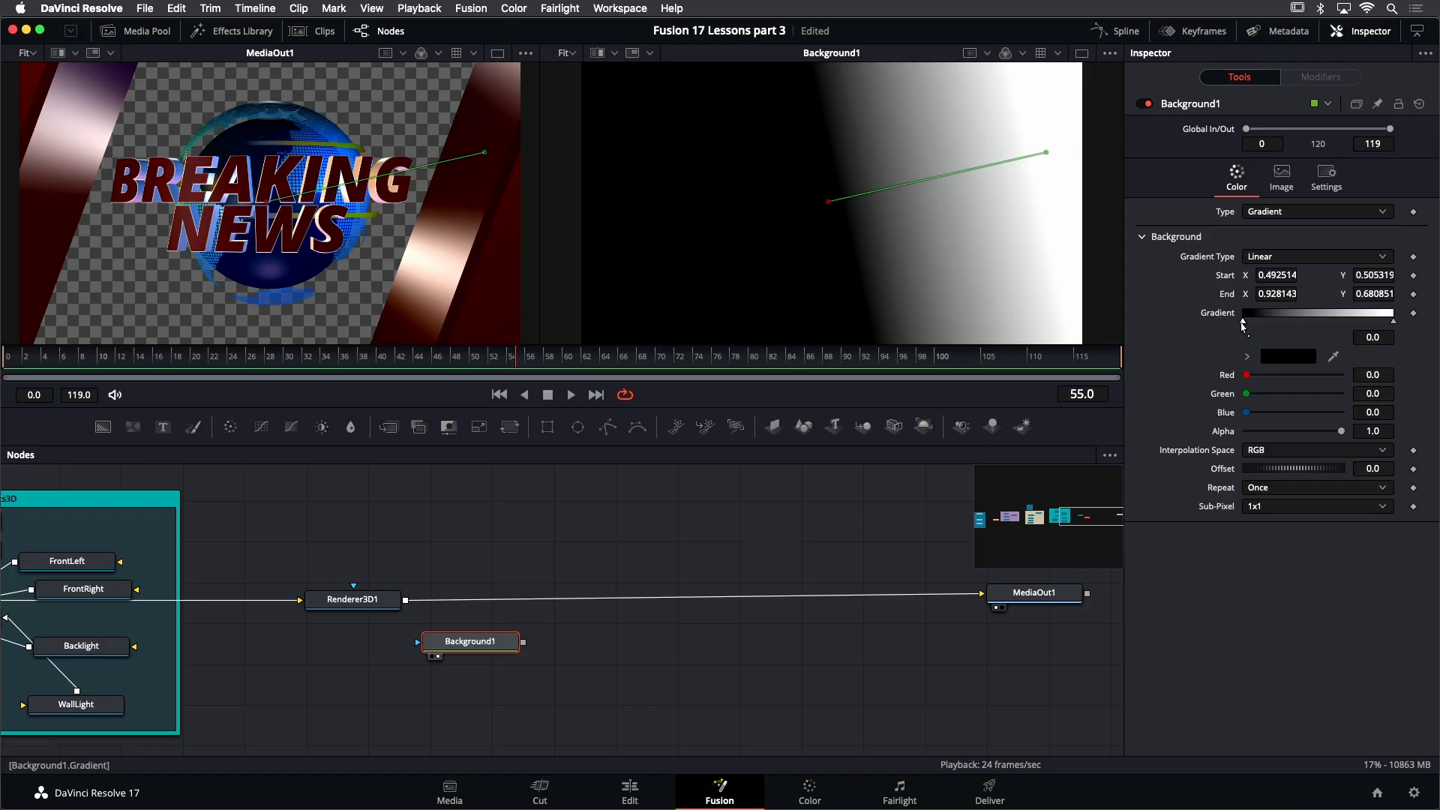
Make Background1's gradient Radial, with a blue start color of Value 0.417 and a dark blue end color of Value 0.094
{"action": "left_click", "coordinate": [1246, 356]}
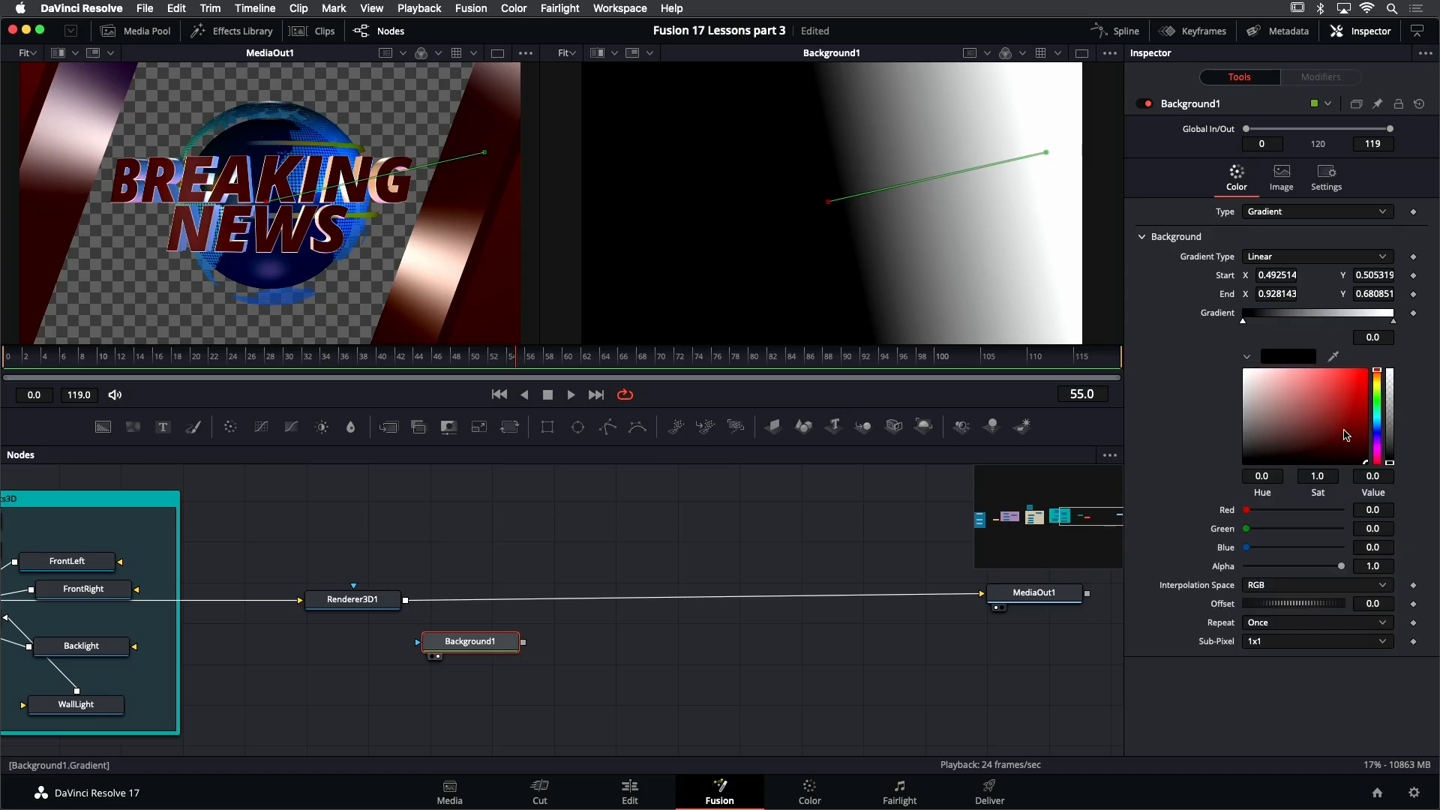
{"action": "left_click_drag", "start_coordinate": [1377, 426], "coordinate": [1348, 426]}
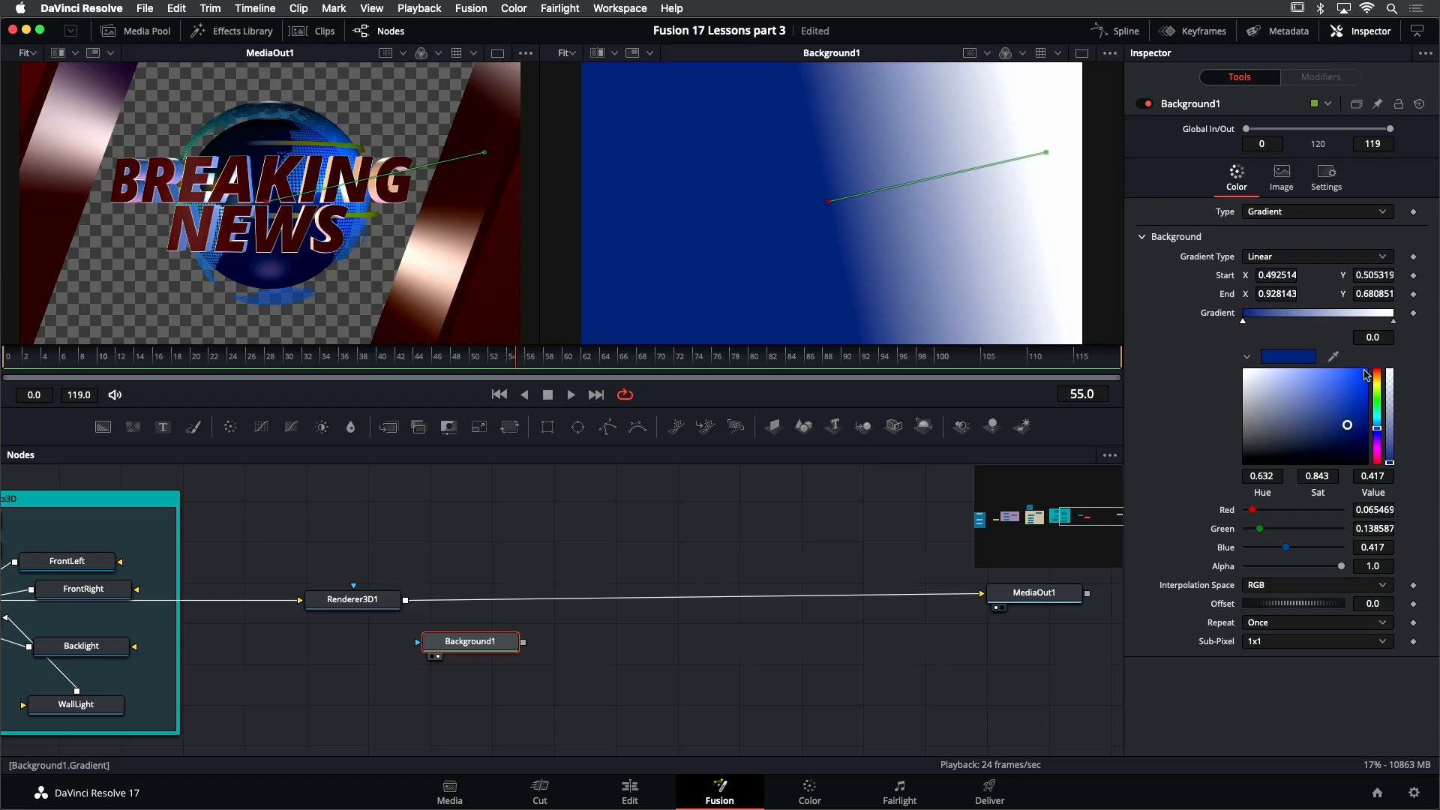
{"action": "left_click", "coordinate": [1393, 323]}
{"action": "left_click_drag", "start_coordinate": [1349, 453], "coordinate": [1353, 458]}
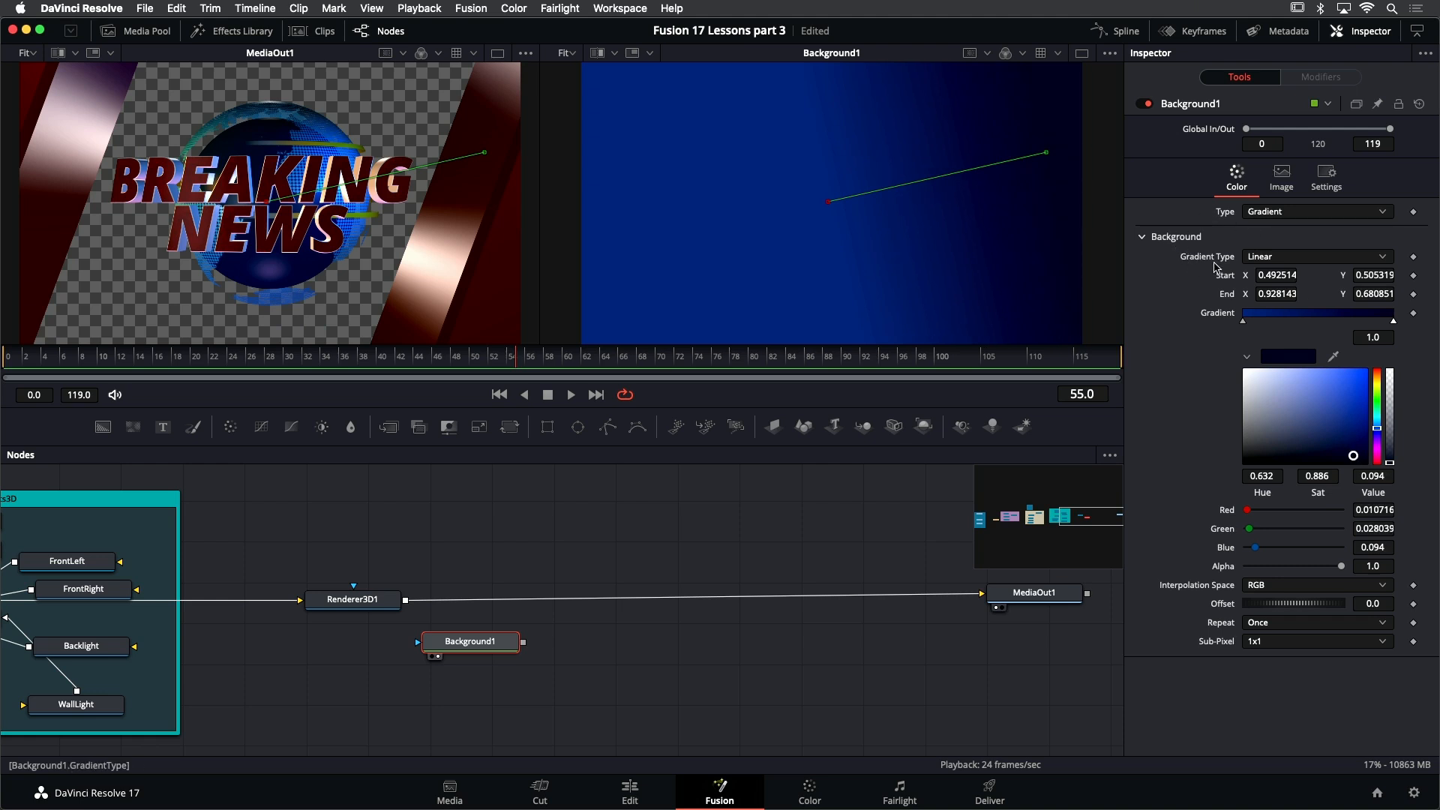
{"action": "left_click", "coordinate": [1267, 258]}
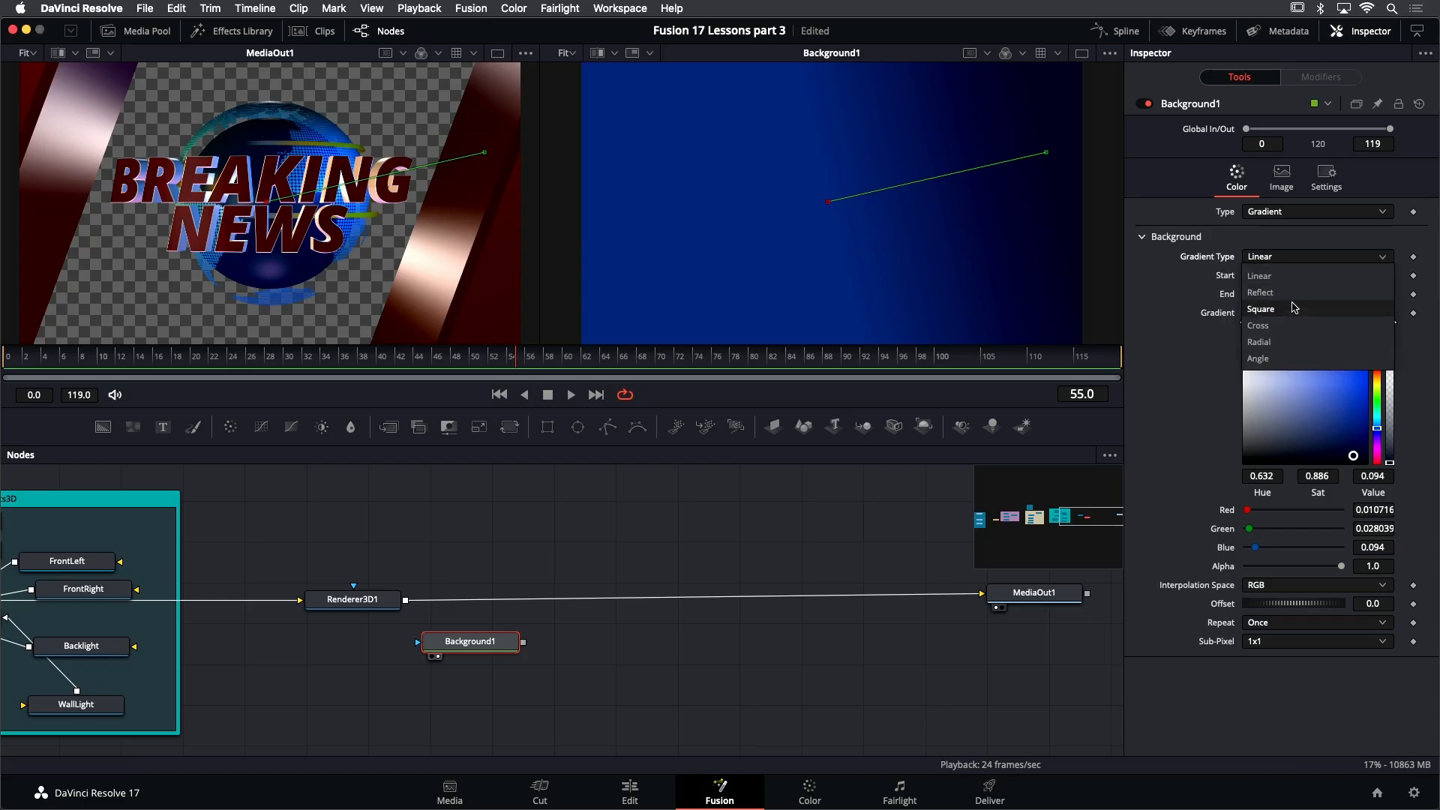
{"action": "left_click", "coordinate": [1275, 342]}
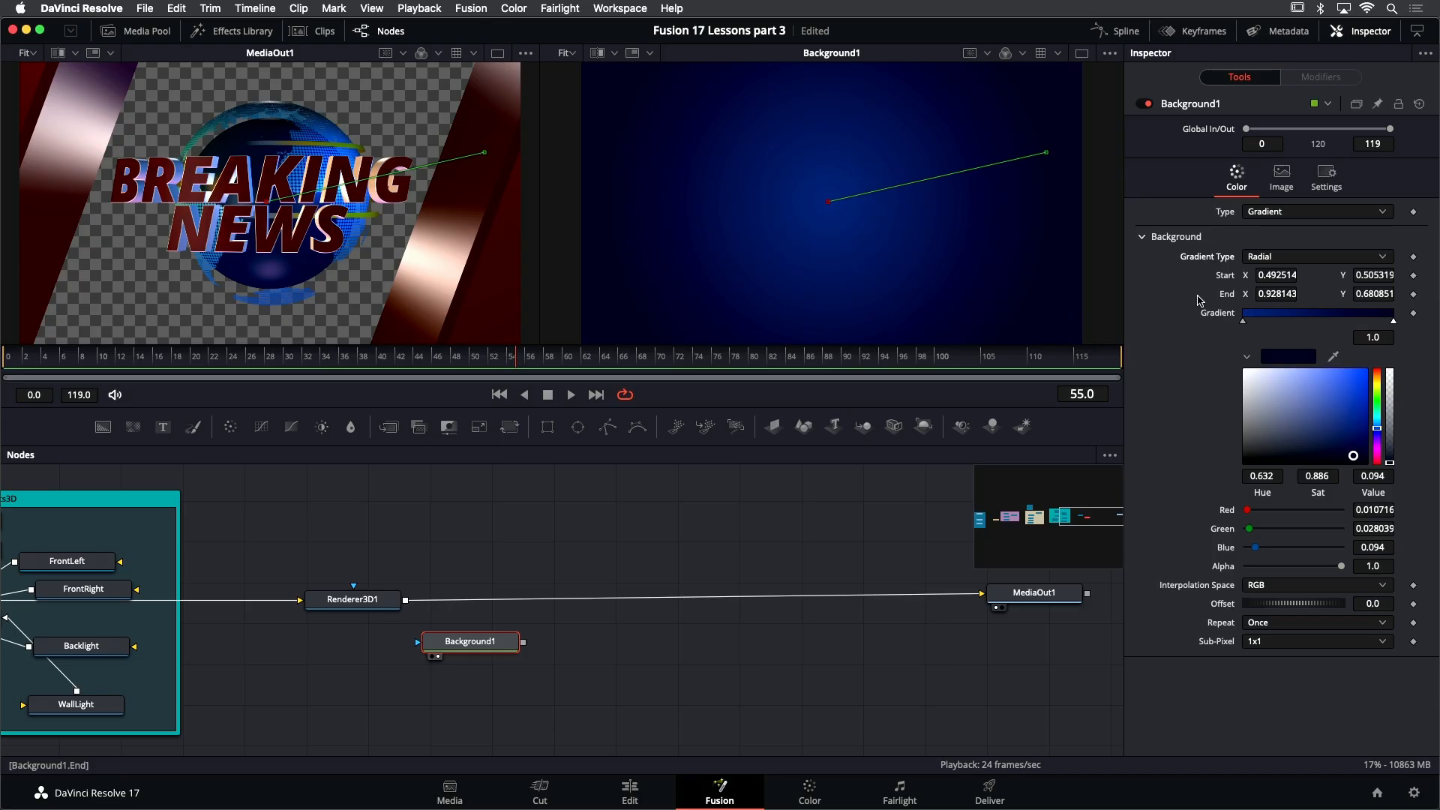
Insert a Merge after Renderer3D1, connect Background1 to it and swap its inputs so the gradient lies behind the title
{"action": "left_click_drag", "start_coordinate": [487, 641], "coordinate": [453, 656]}
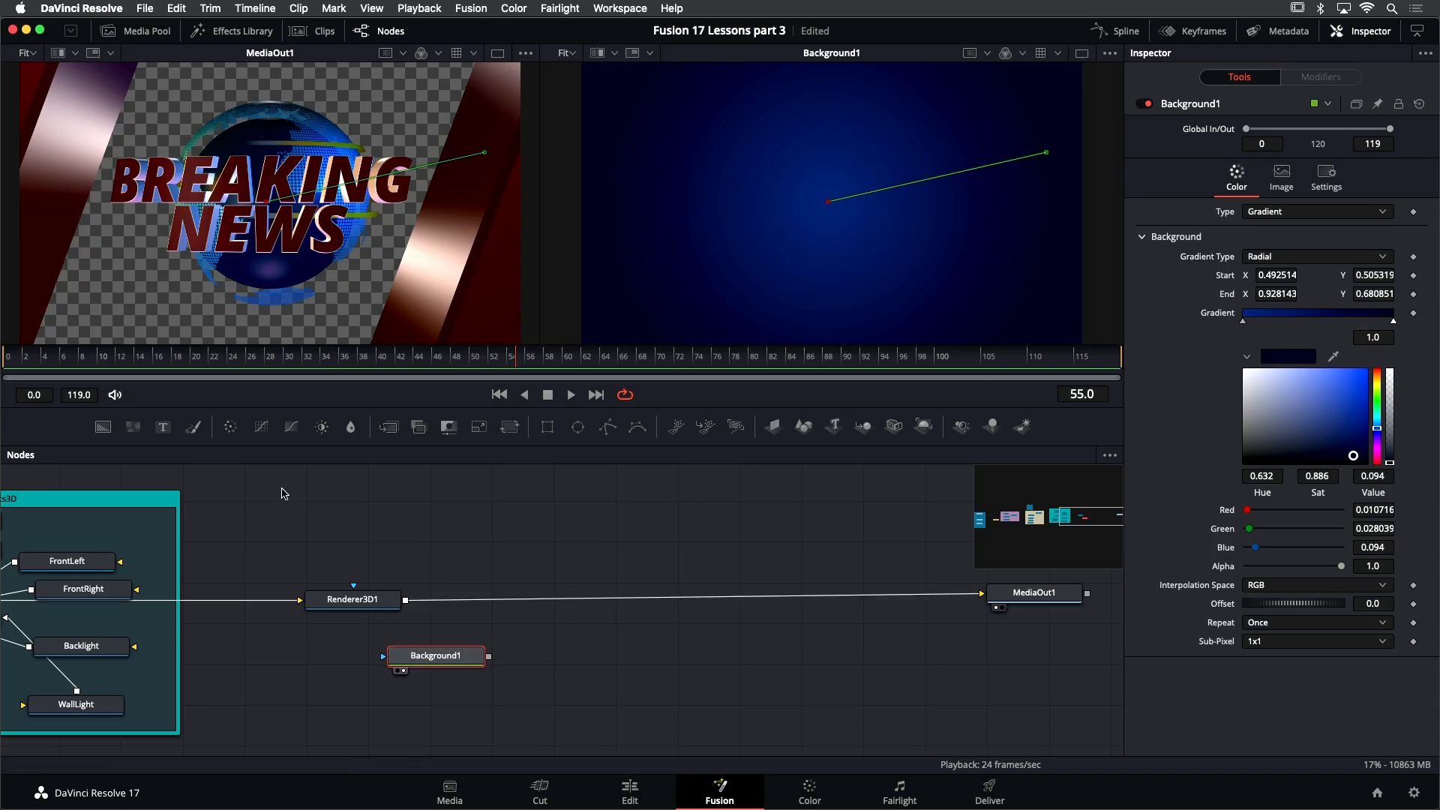
{"action": "left_click_drag", "start_coordinate": [389, 427], "coordinate": [511, 600]}
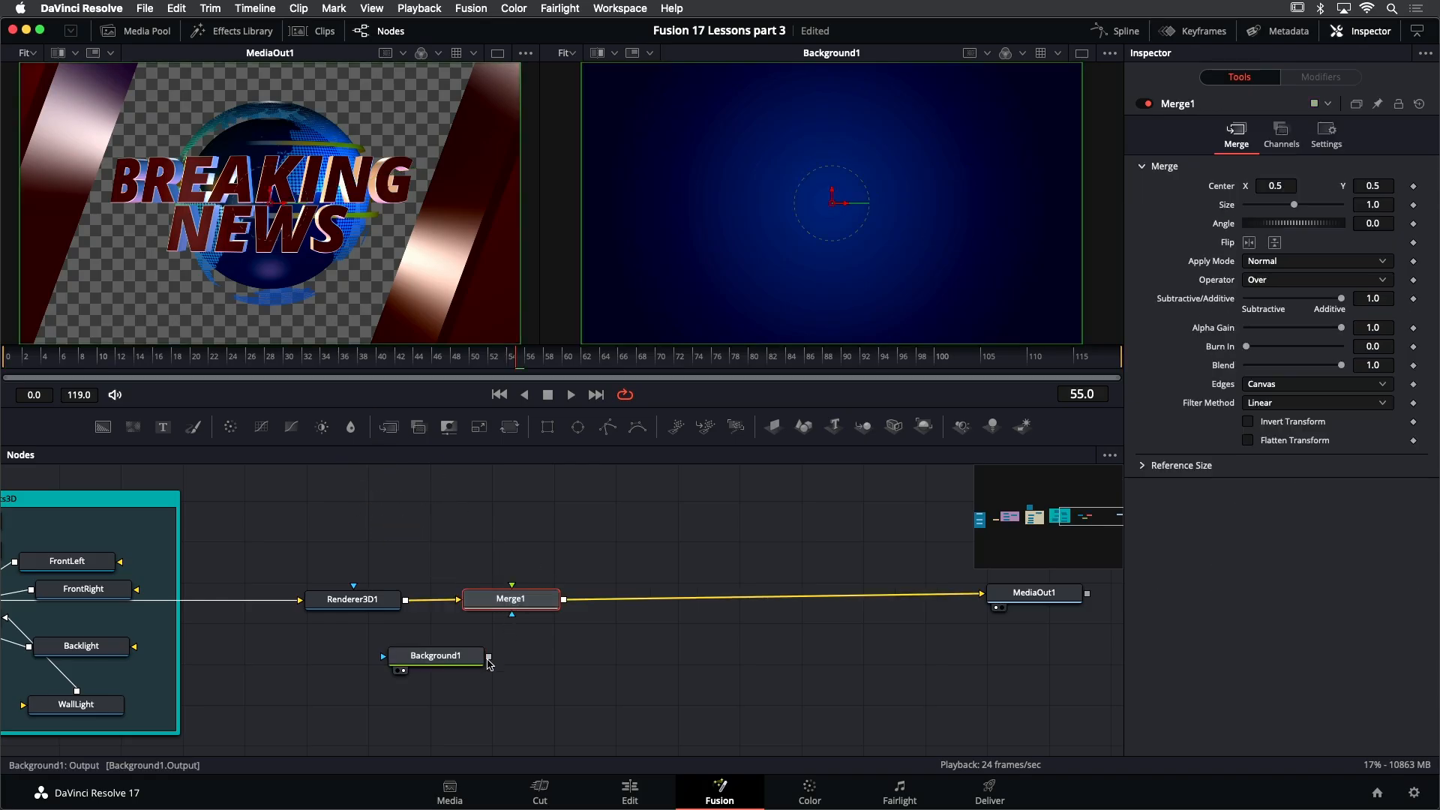
{"action": "left_click_drag", "start_coordinate": [489, 658], "coordinate": [513, 604]}
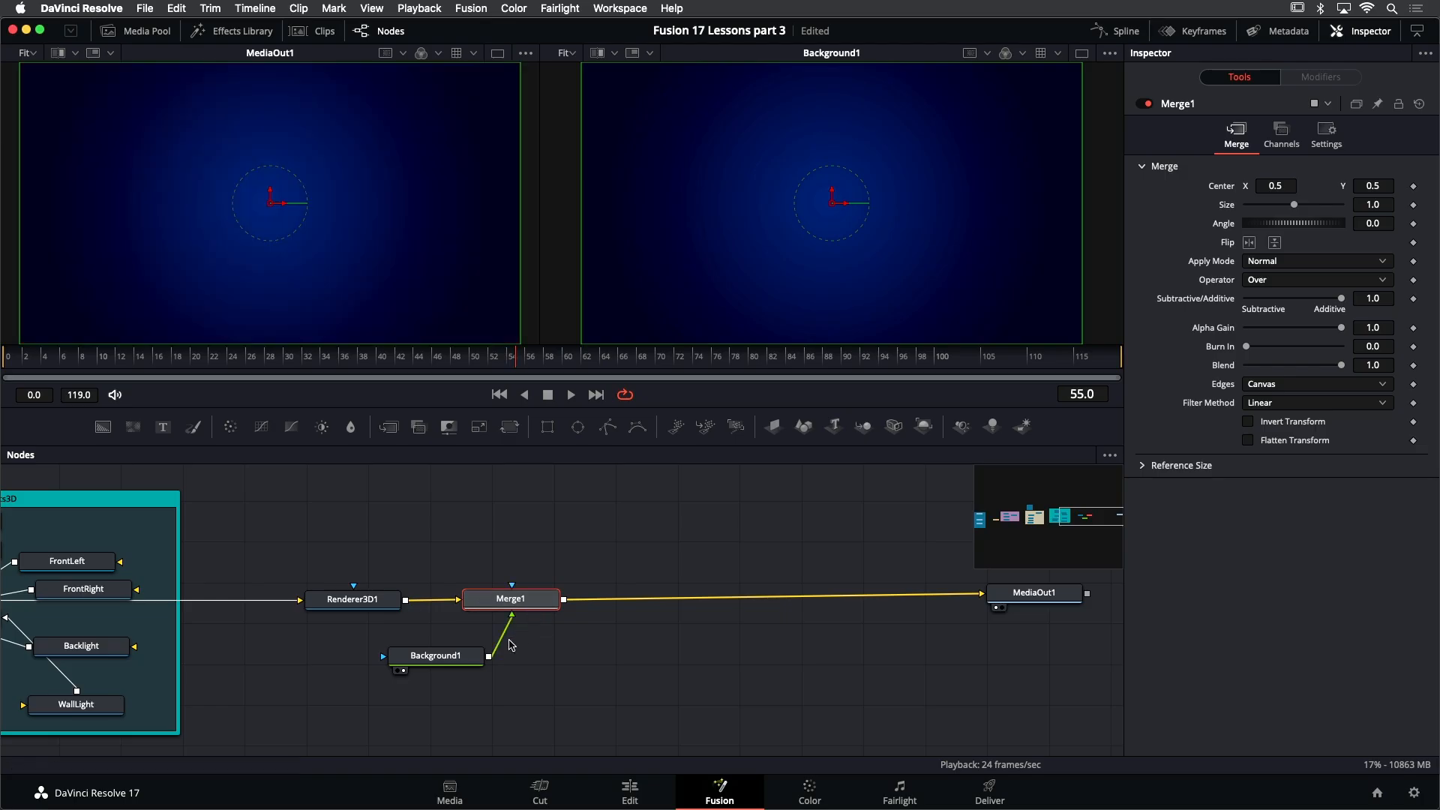
{"action": "left_click_drag", "start_coordinate": [454, 665], "coordinate": [527, 675]}
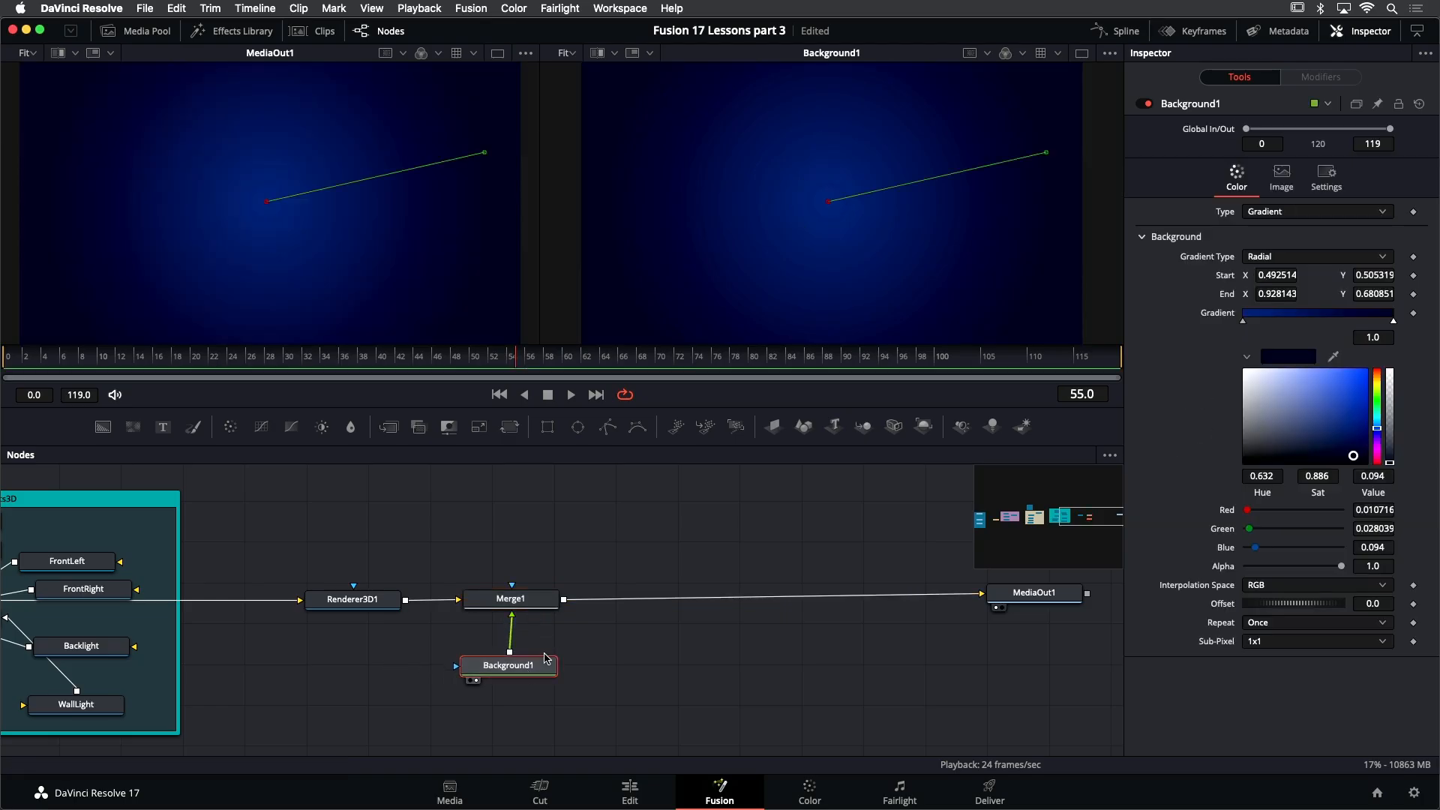
{"action": "left_click", "coordinate": [523, 605]}
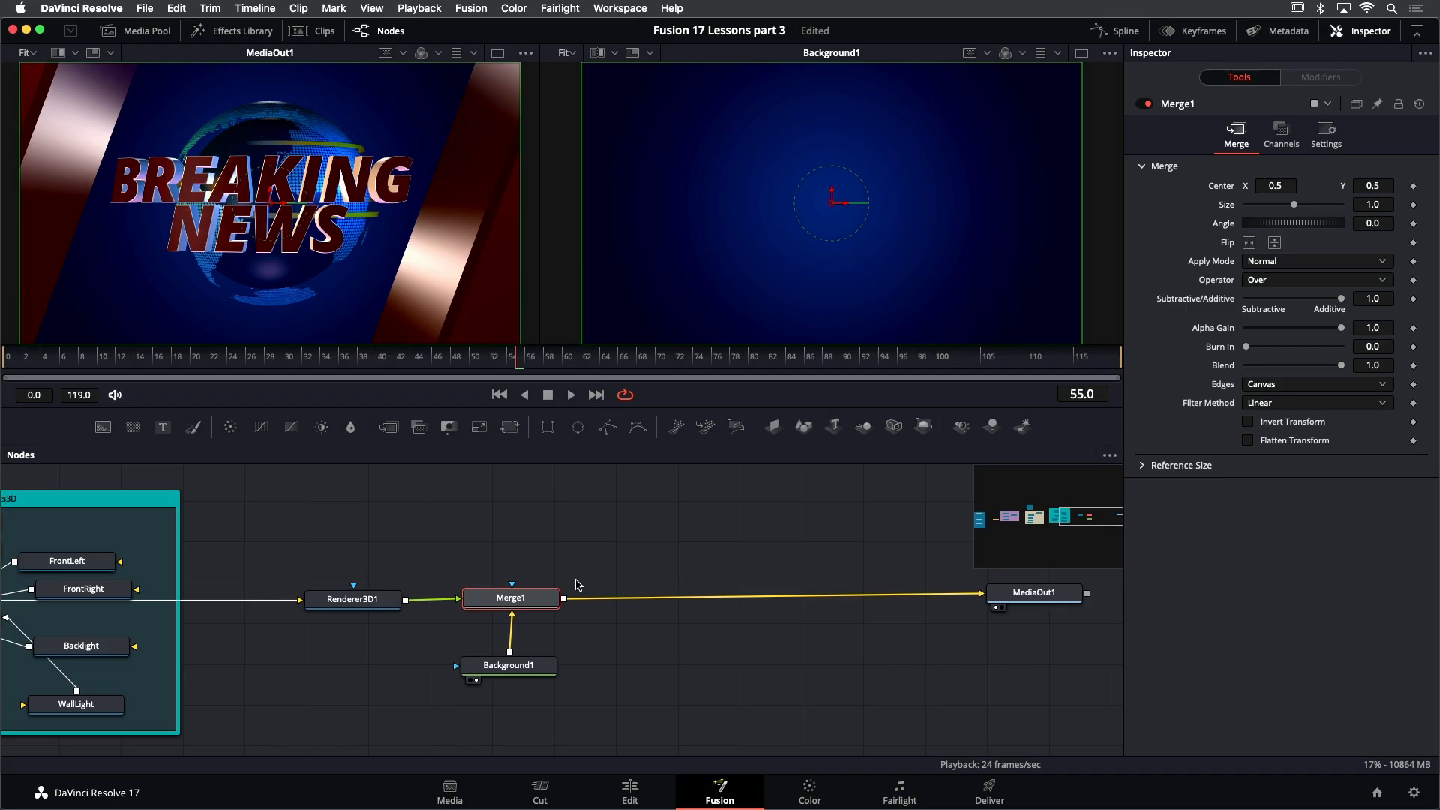
Lighten the start color of Background1's gradient to a saturation of about 0.801 and a value of about 0.472
{"action": "left_click", "coordinate": [535, 665]}
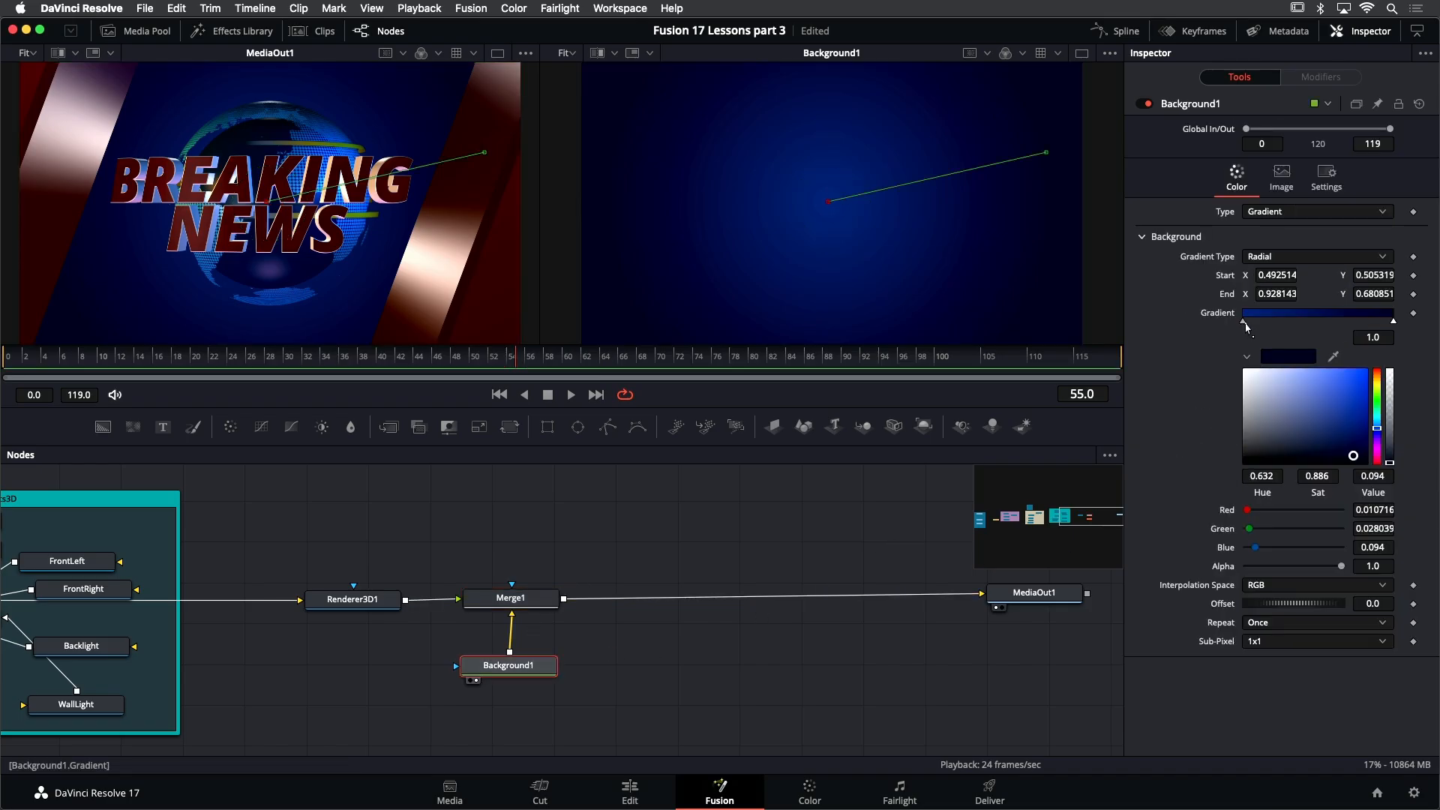
{"action": "left_click", "coordinate": [1244, 322]}
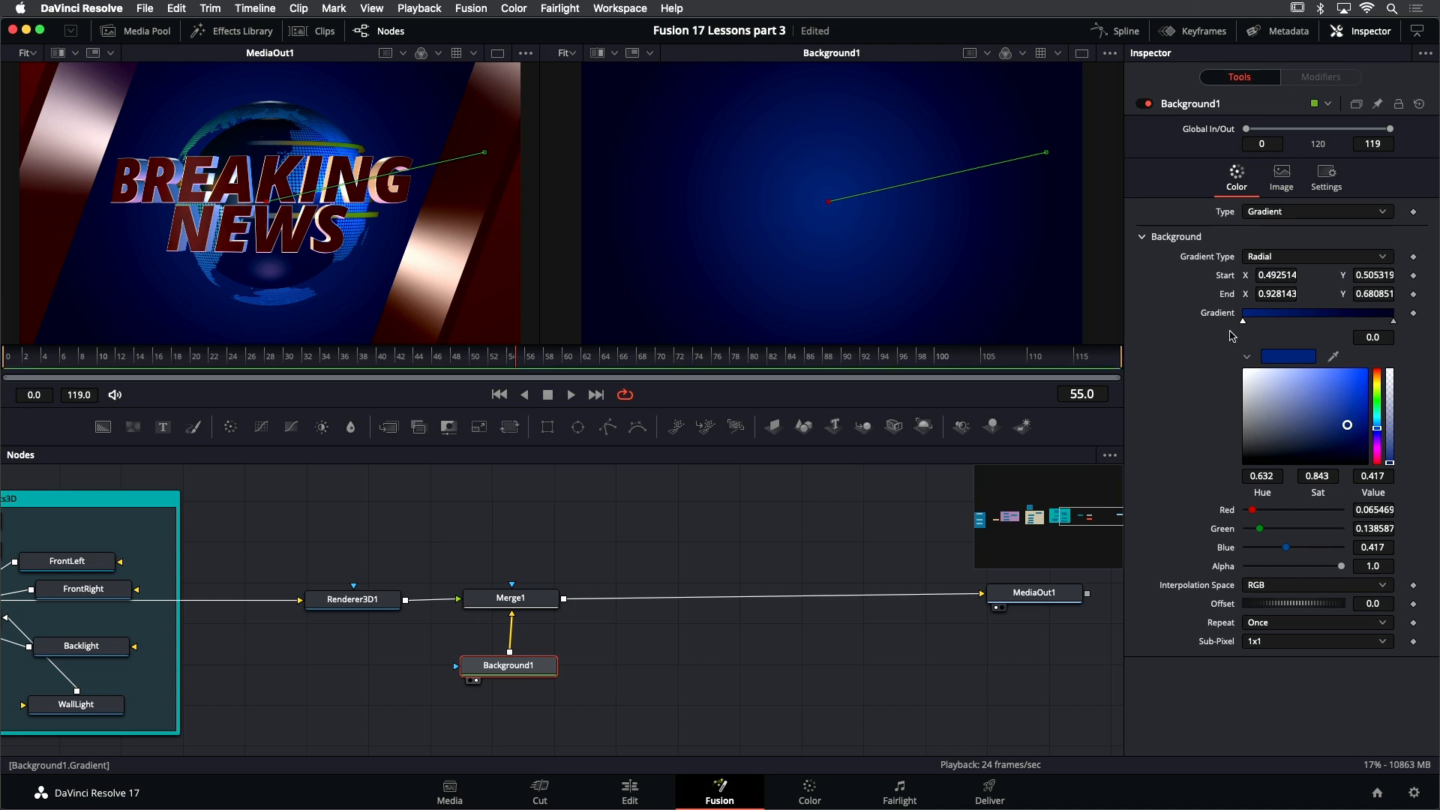
{"action": "left_click_drag", "start_coordinate": [1347, 427], "coordinate": [1343, 422]}
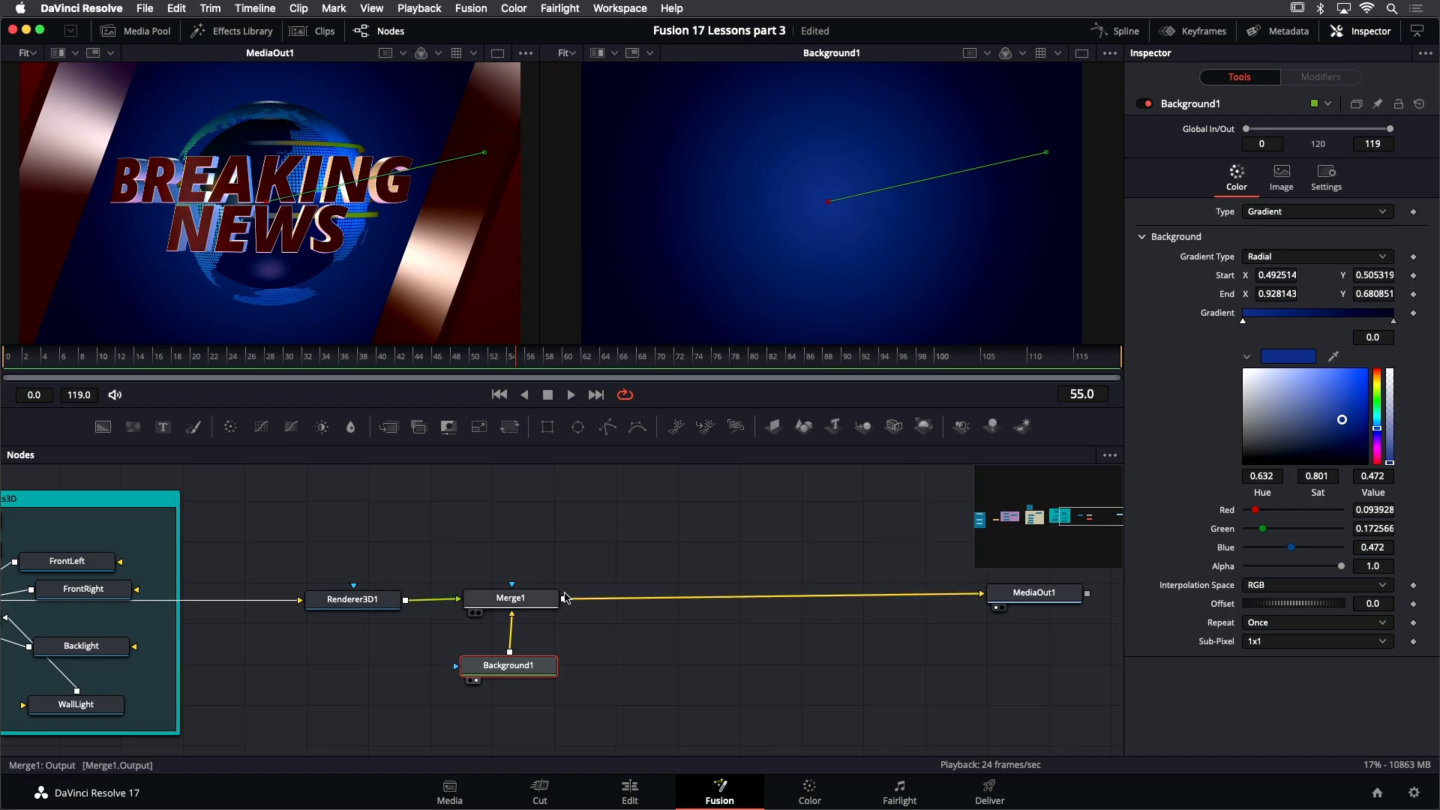
Add an unconnected Background node above Merge1's output line, show it in the second viewer and color it magenta with Hue 0.88, Sat 0.536, Value 0.559
{"action": "left_click_drag", "start_coordinate": [103, 427], "coordinate": [635, 543]}
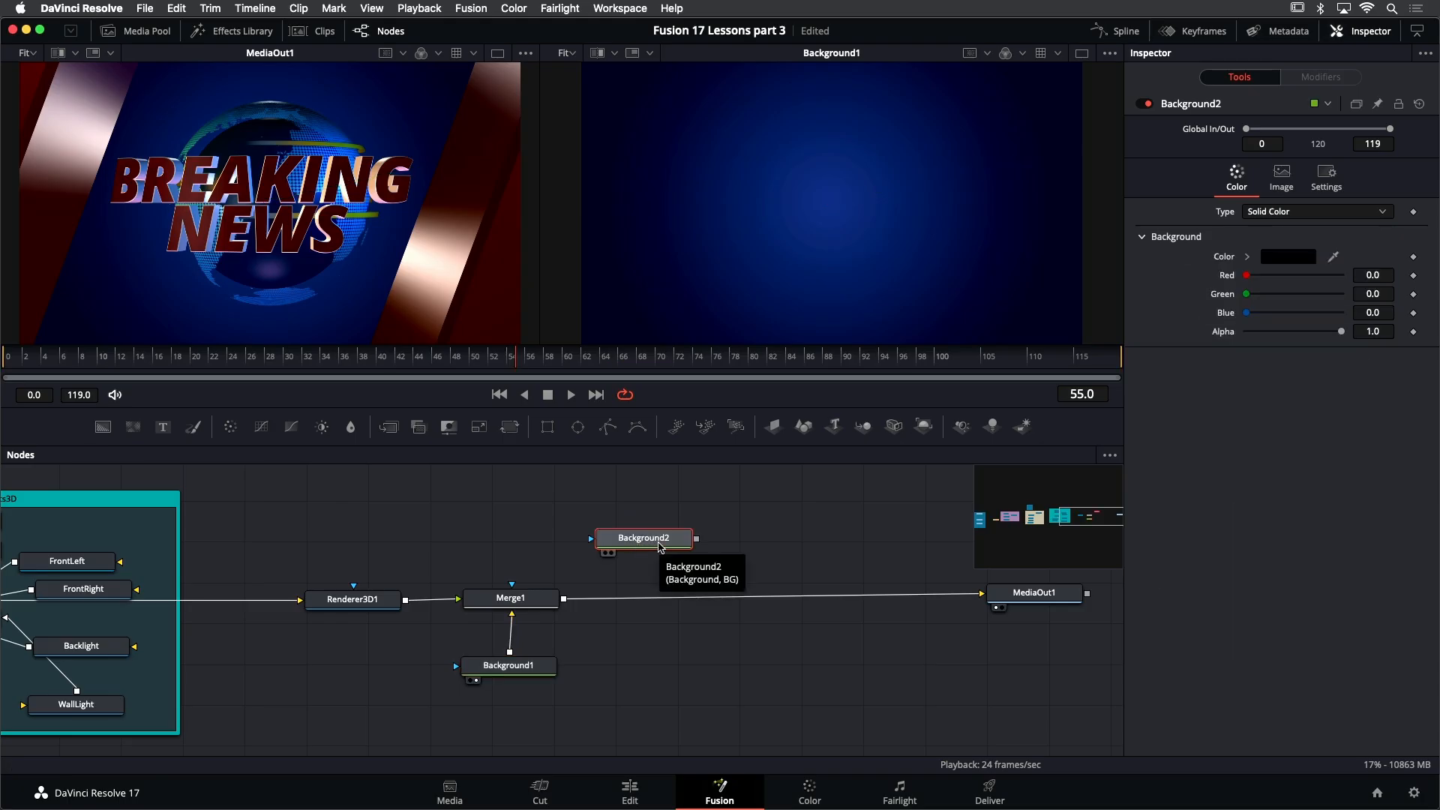
{"action": "key", "text": "2"}
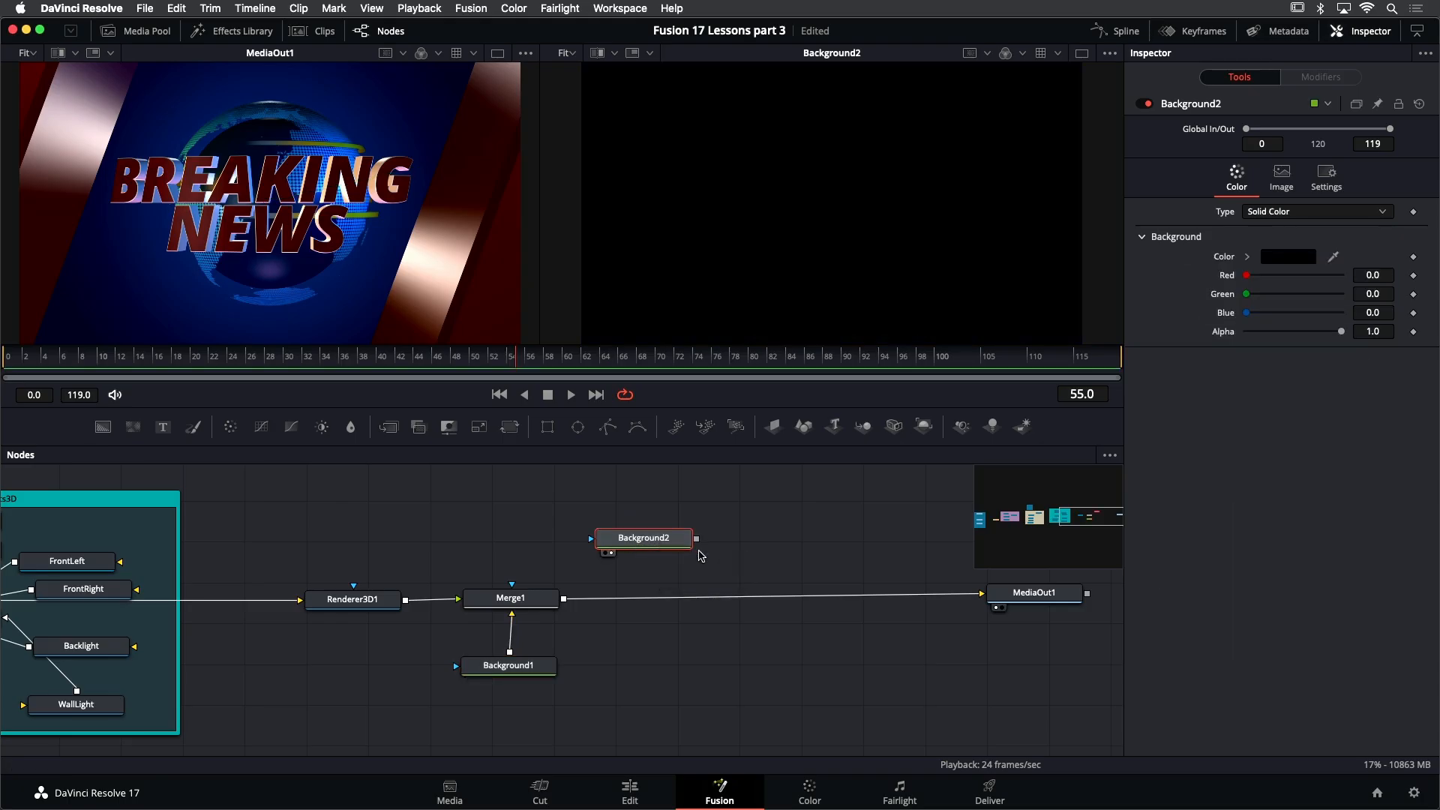
{"action": "left_click", "coordinate": [1247, 256]}
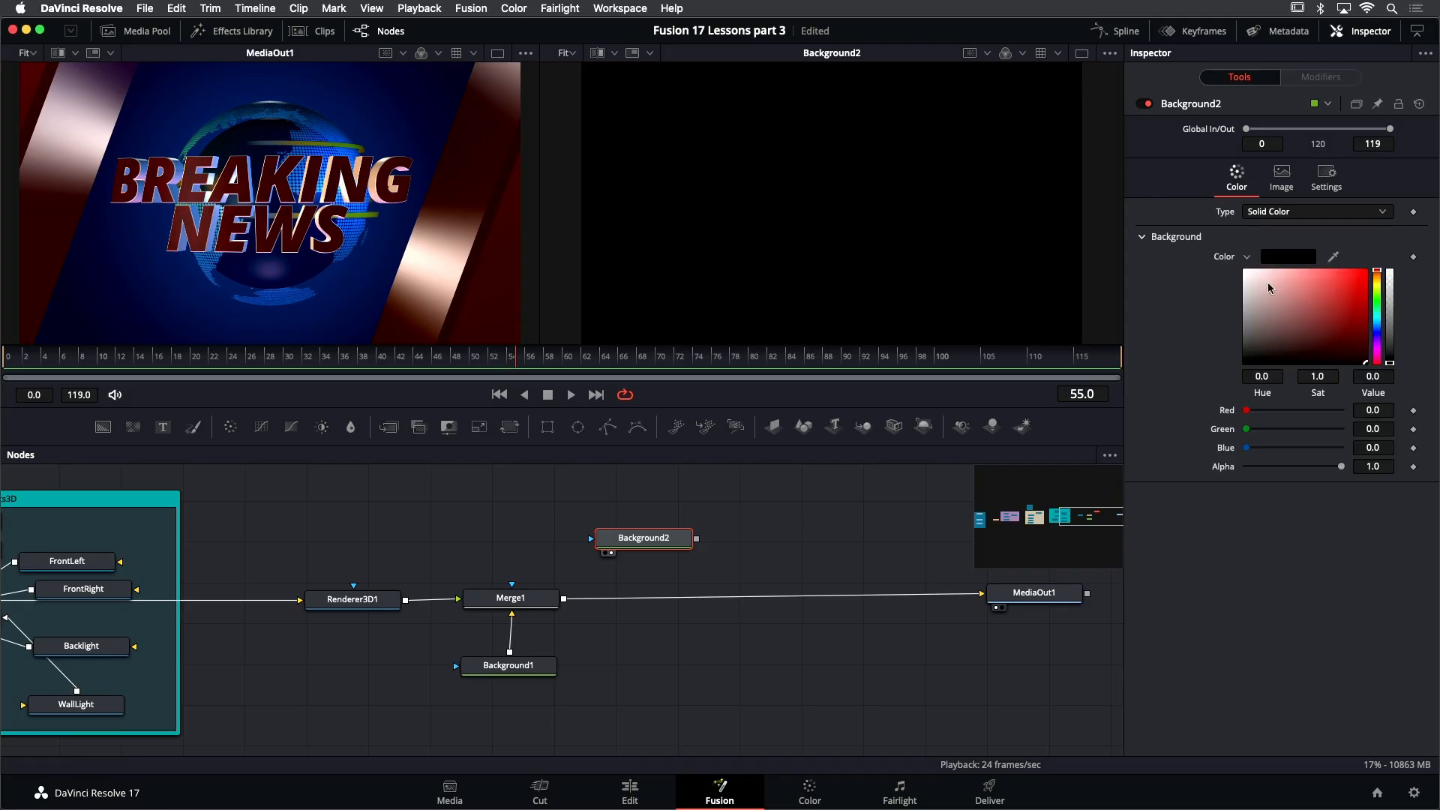
{"action": "left_click_drag", "start_coordinate": [1379, 352], "coordinate": [1378, 352]}
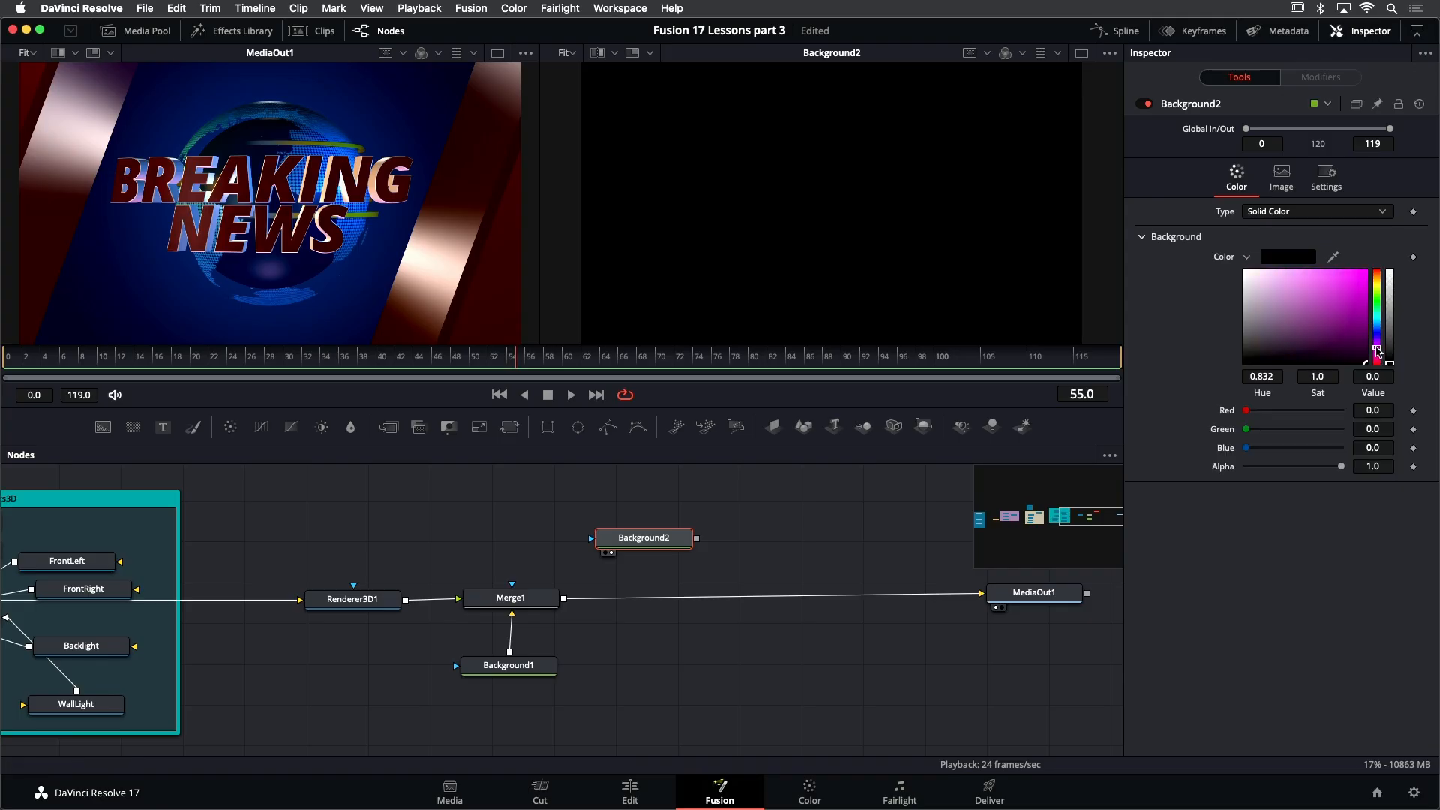
{"action": "left_click", "coordinate": [1299, 278]}
{"action": "left_click", "coordinate": [1378, 352]}
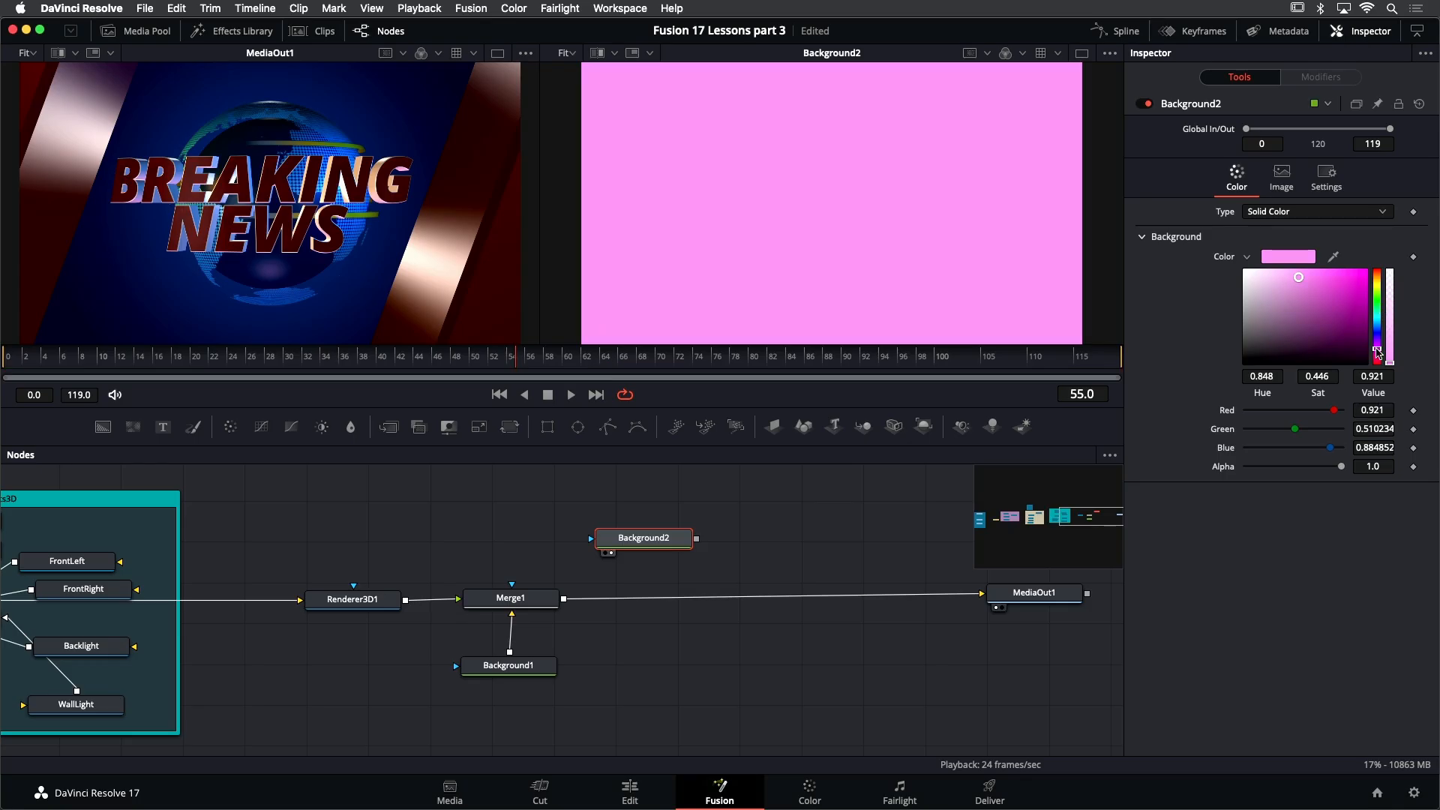
{"action": "left_click", "coordinate": [1305, 279]}
{"action": "left_click_drag", "start_coordinate": [1305, 280], "coordinate": [1309, 312]}
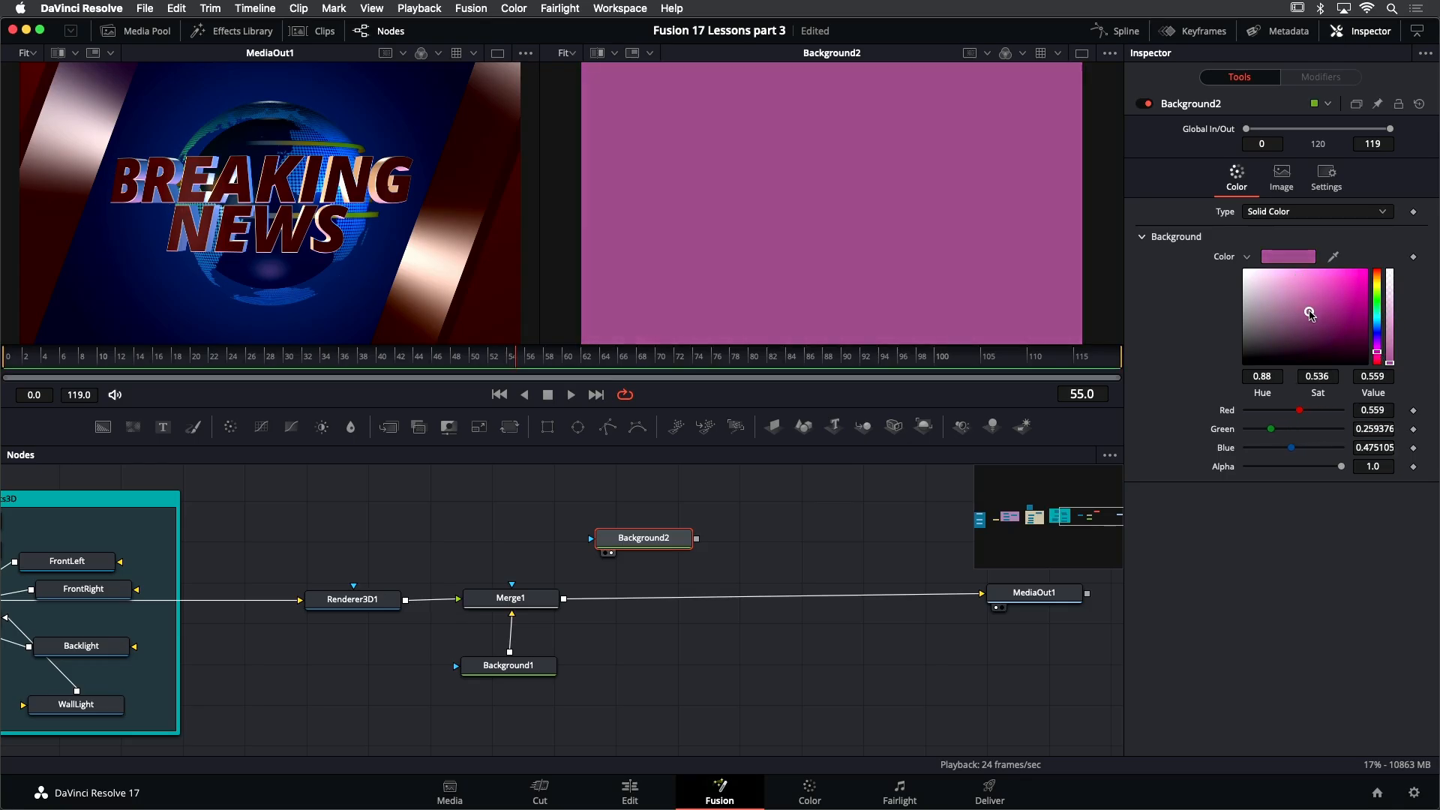
Mask Background2 with an Ellipse and merge it over Merge1's output
{"action": "left_click", "coordinate": [577, 427]}
{"action": "left_click_drag", "start_coordinate": [695, 498], "coordinate": [565, 604]}
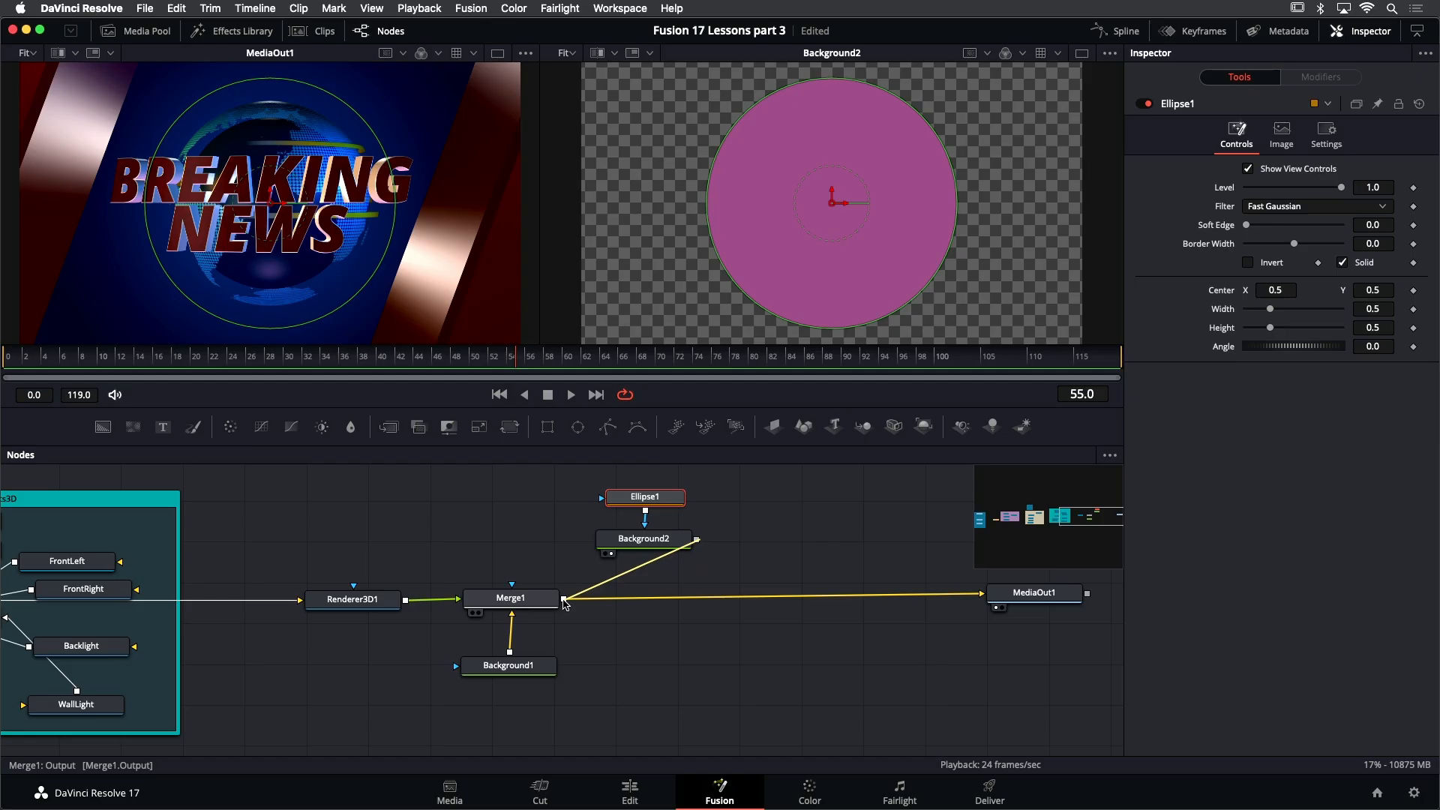
{"action": "left_click_drag", "start_coordinate": [565, 604], "coordinate": [565, 604]}
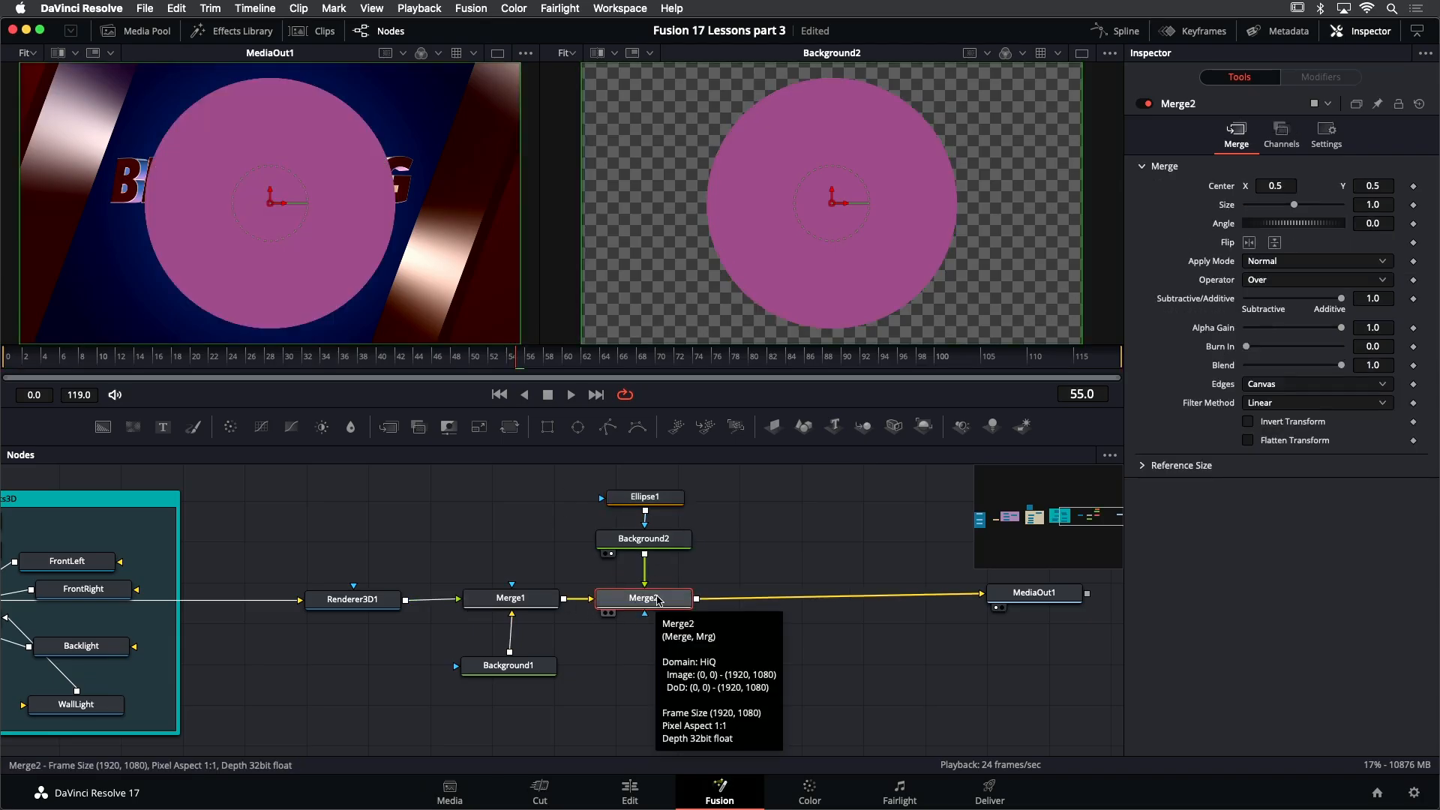
Give Ellipse1 a Soft Edge of 0.2, flatten it to a height of about 0.28 and center it at about 0.40, 0.41
{"action": "left_click", "coordinate": [662, 498]}
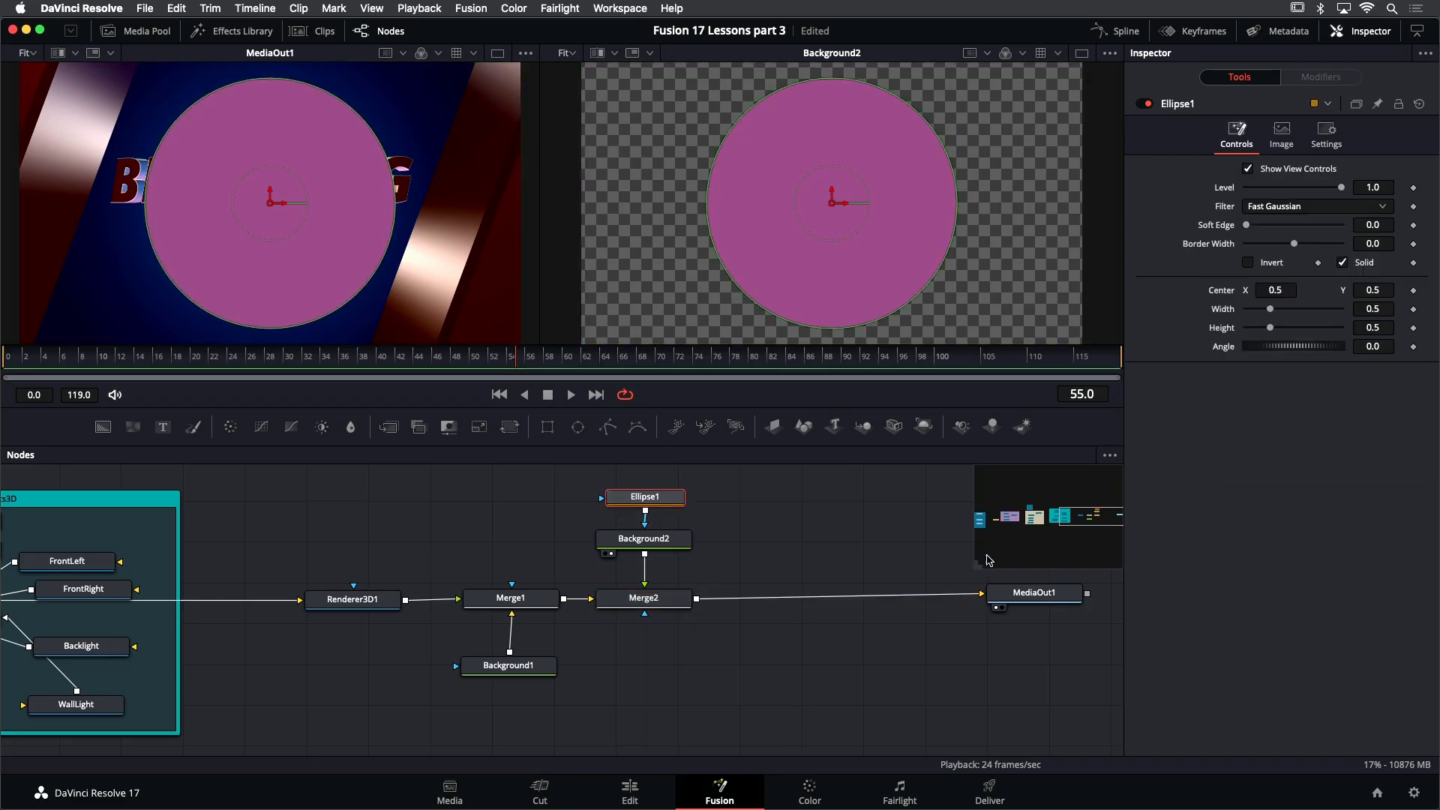
{"action": "left_click_drag", "start_coordinate": [1247, 225], "coordinate": [1339, 238]}
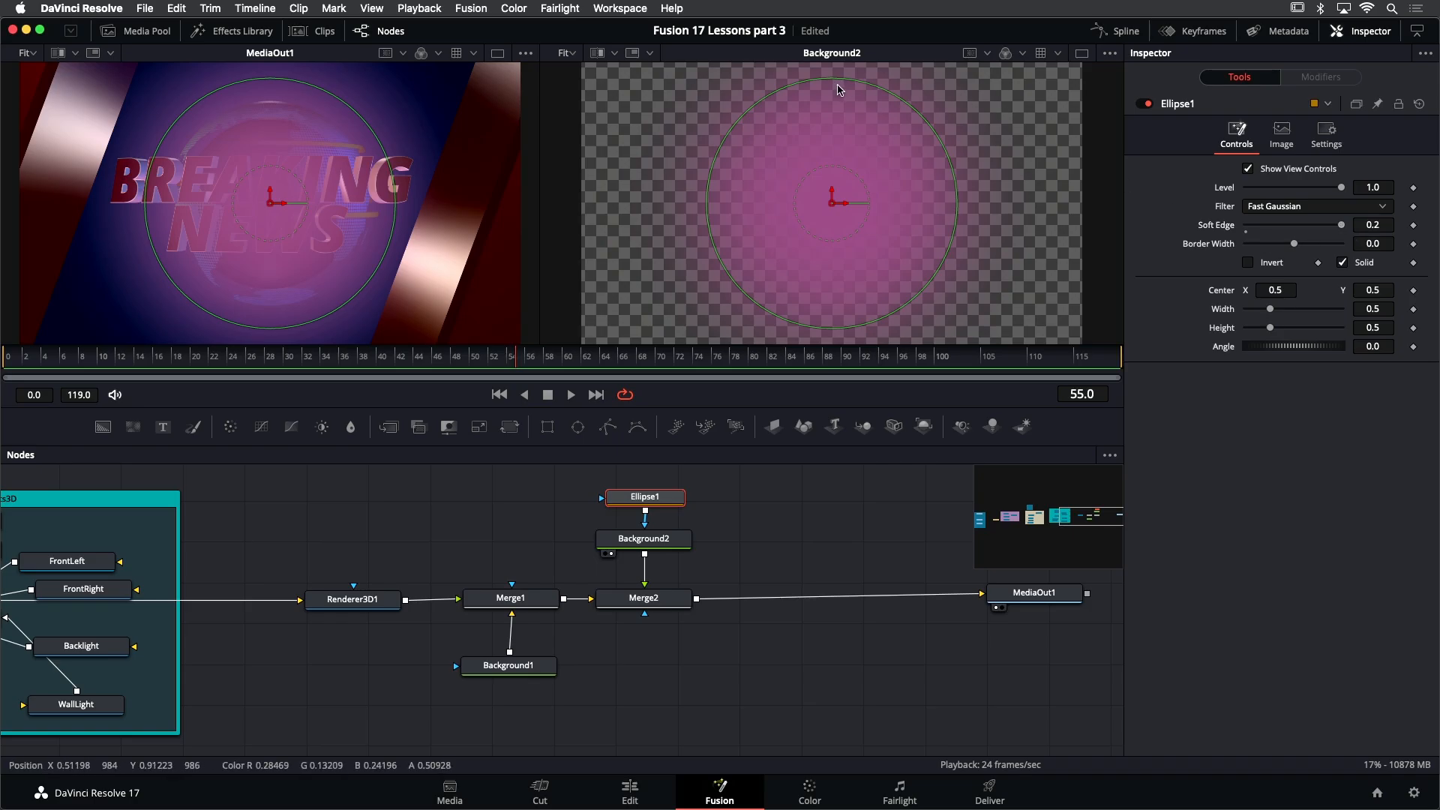
{"action": "left_click_drag", "start_coordinate": [839, 79], "coordinate": [833, 144]}
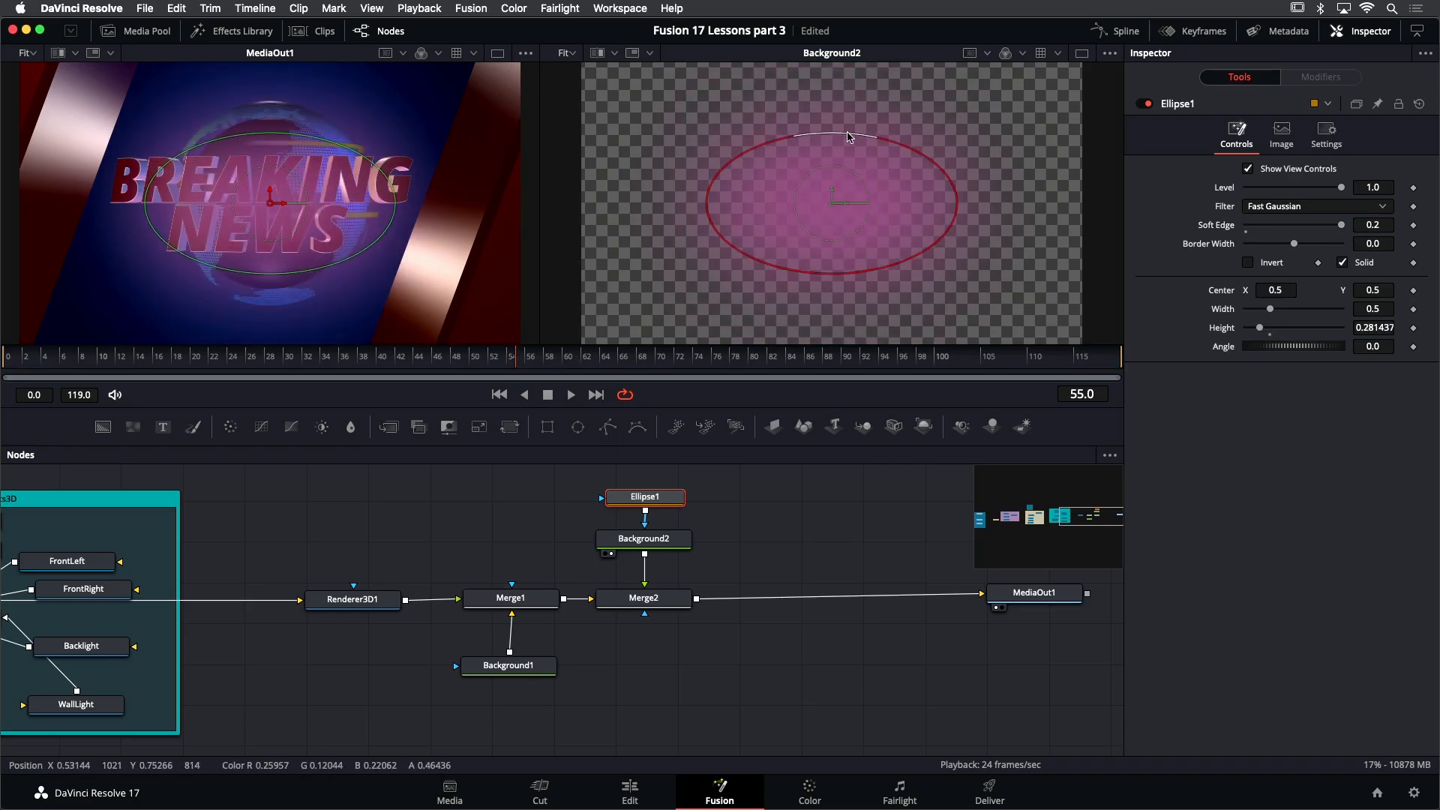
{"action": "left_click_drag", "start_coordinate": [834, 207], "coordinate": [781, 231]}
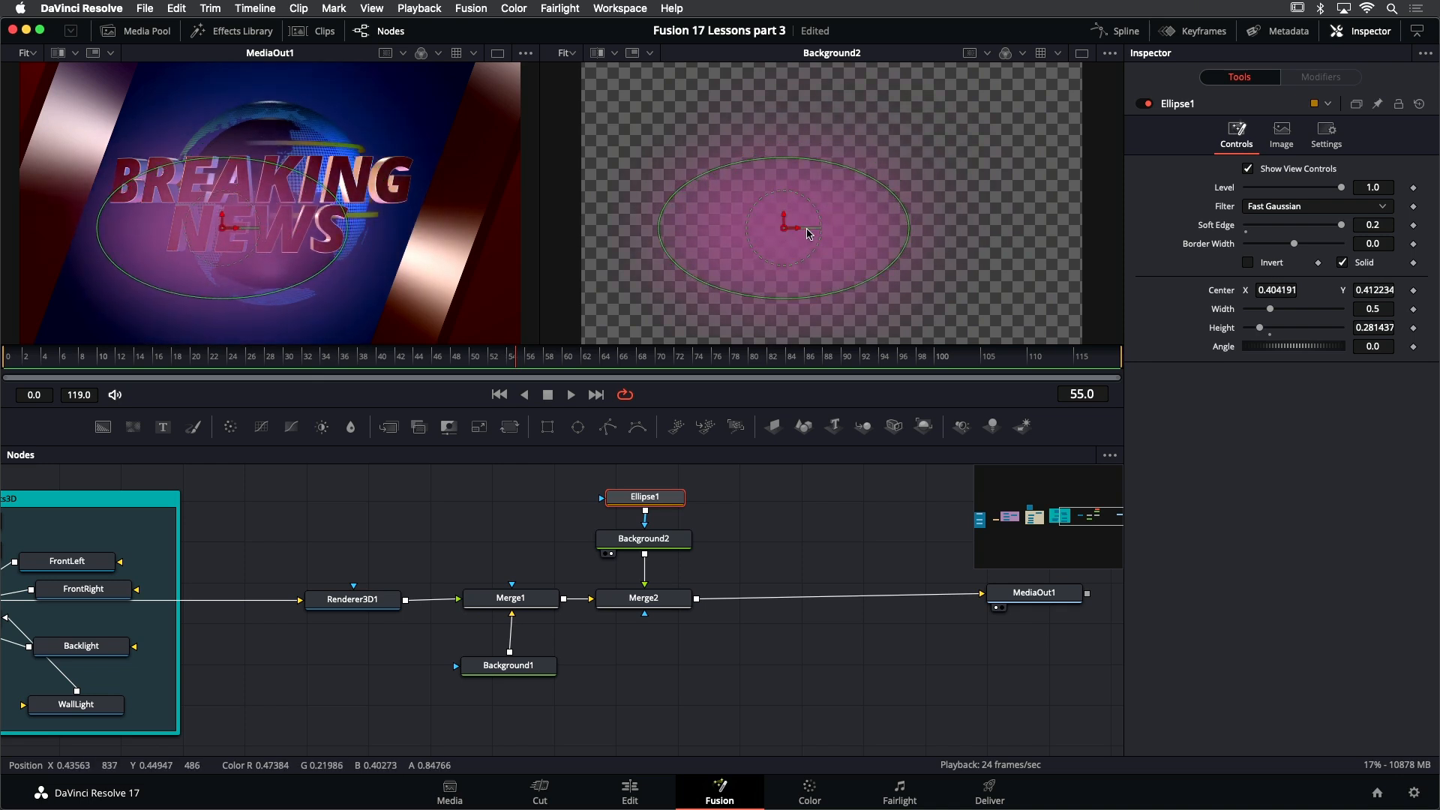
Reduce Merge2's Alpha Gain to about 0.228 and Blend to about 0.504, and save the project
{"action": "left_click", "coordinate": [667, 605]}
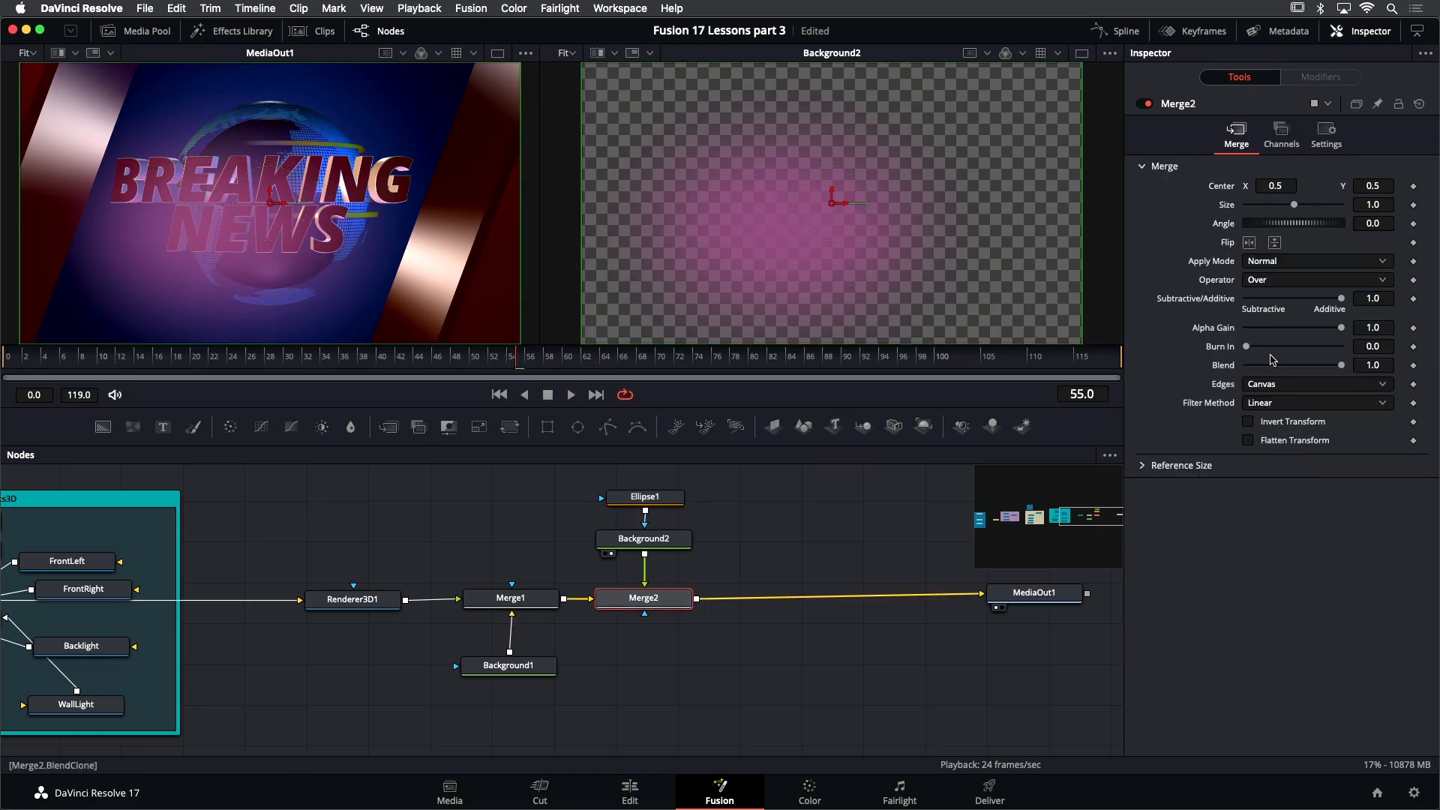
{"action": "left_click", "coordinate": [1280, 264]}
{"action": "left_click_drag", "start_coordinate": [1341, 327], "coordinate": [1301, 341]}
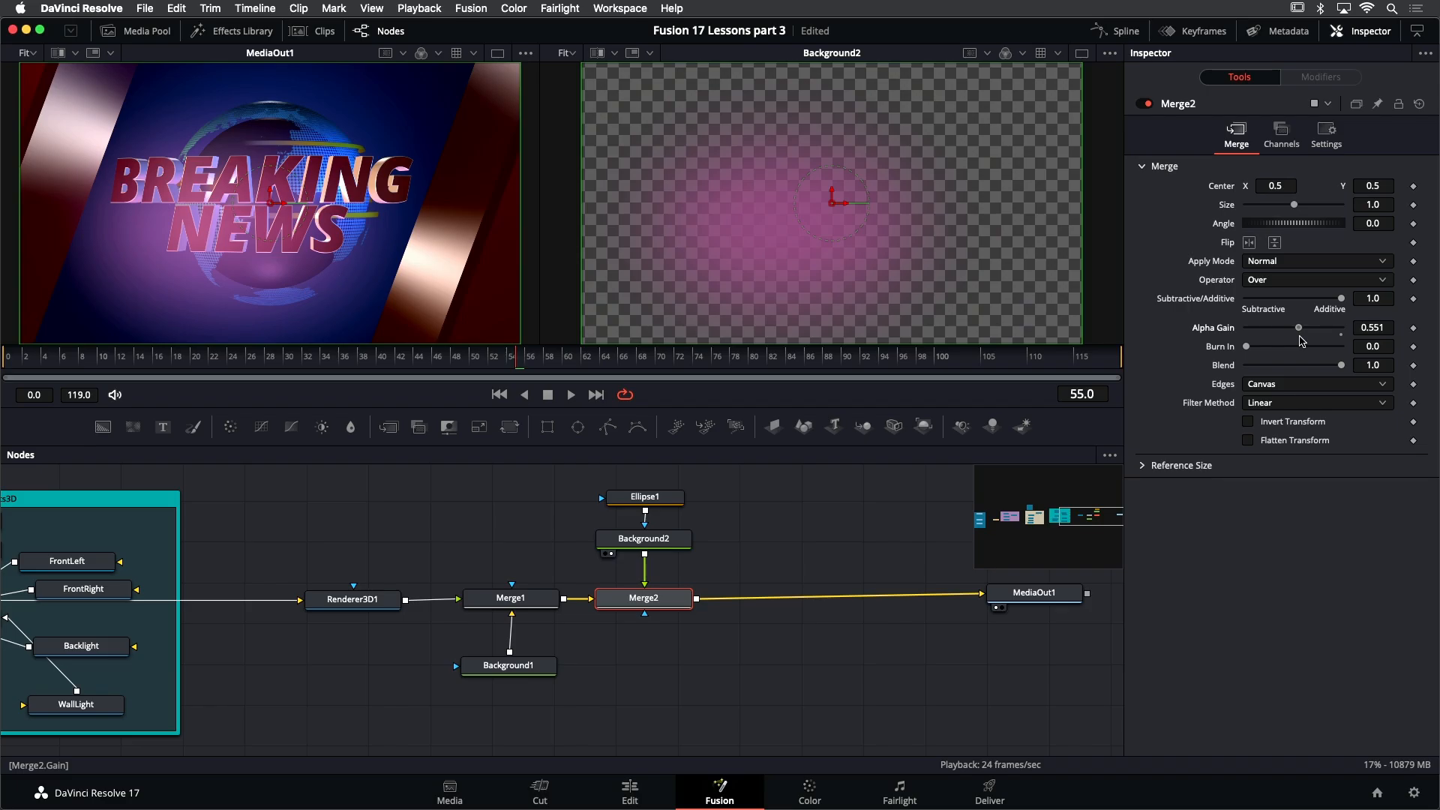
{"action": "left_click_drag", "start_coordinate": [1301, 342], "coordinate": [1271, 346]}
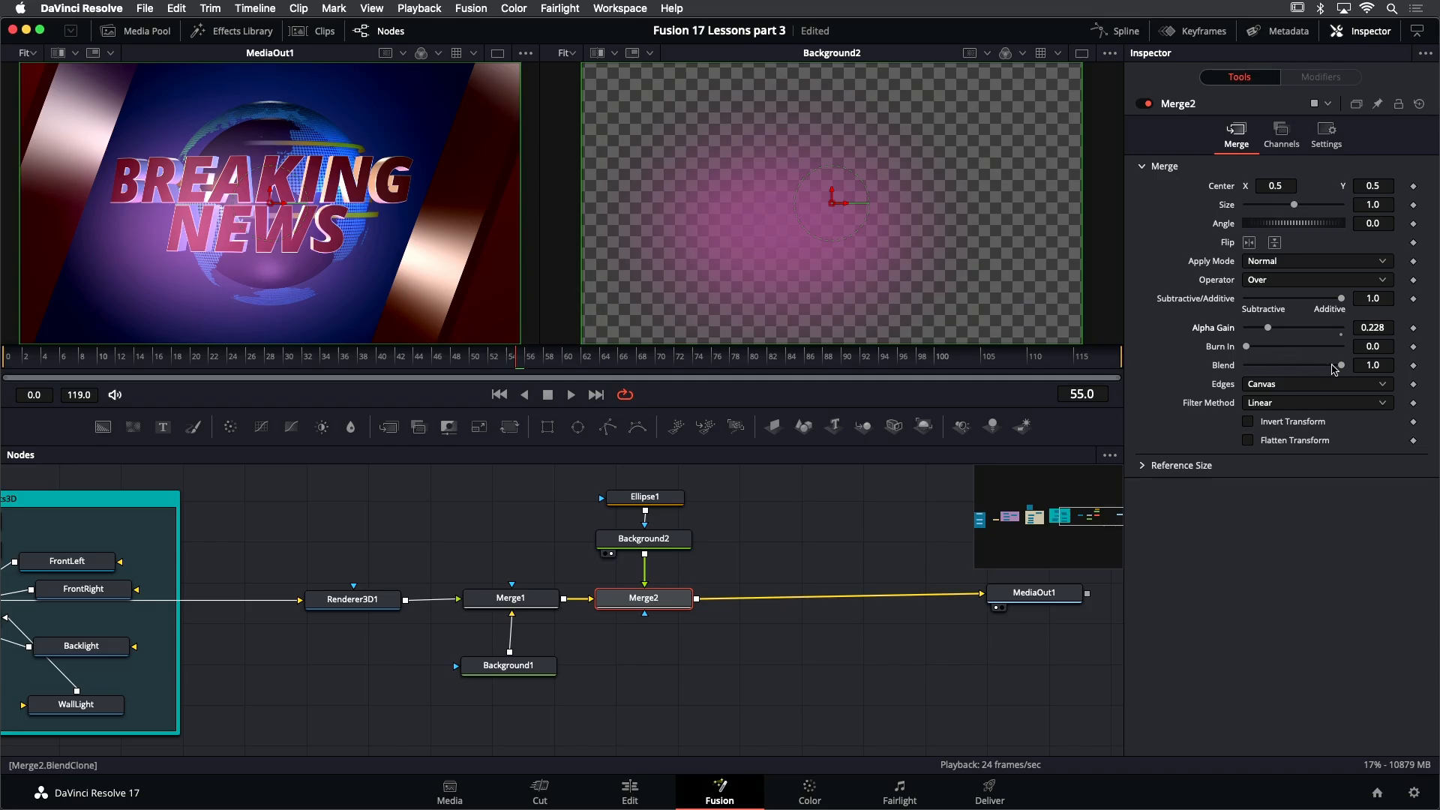
{"action": "left_click_drag", "start_coordinate": [1340, 365], "coordinate": [1293, 369]}
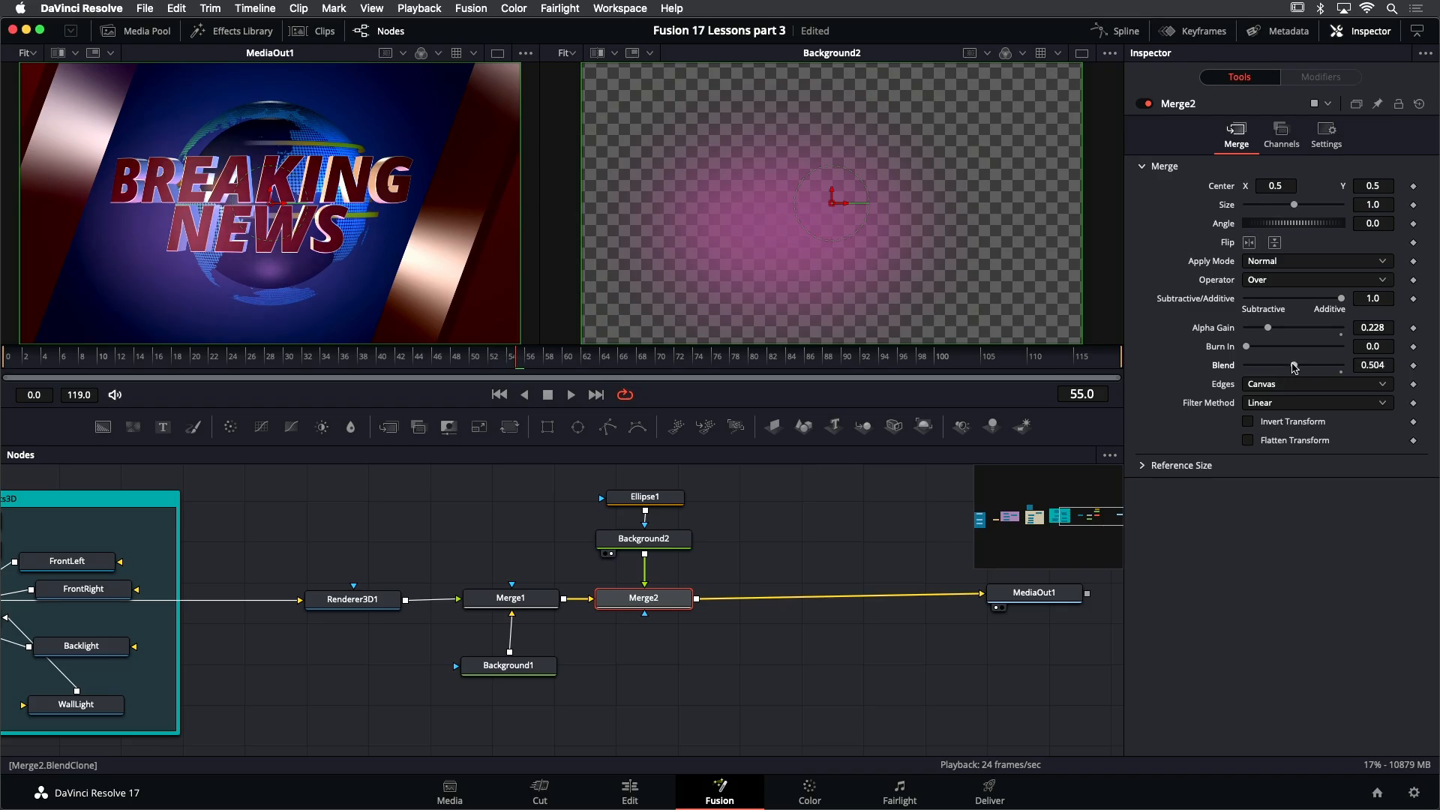
{"action": "key", "text": "super+s"}
Move the playhead to frame 62 and shift MediaOut1 farther away from Merge2 to free space for more nodes
{"action": "left_click_drag", "start_coordinate": [523, 361], "coordinate": [586, 371]}
{"action": "scroll", "coordinate": [795, 545], "scroll_direction": "right", "scroll_amount": 5}
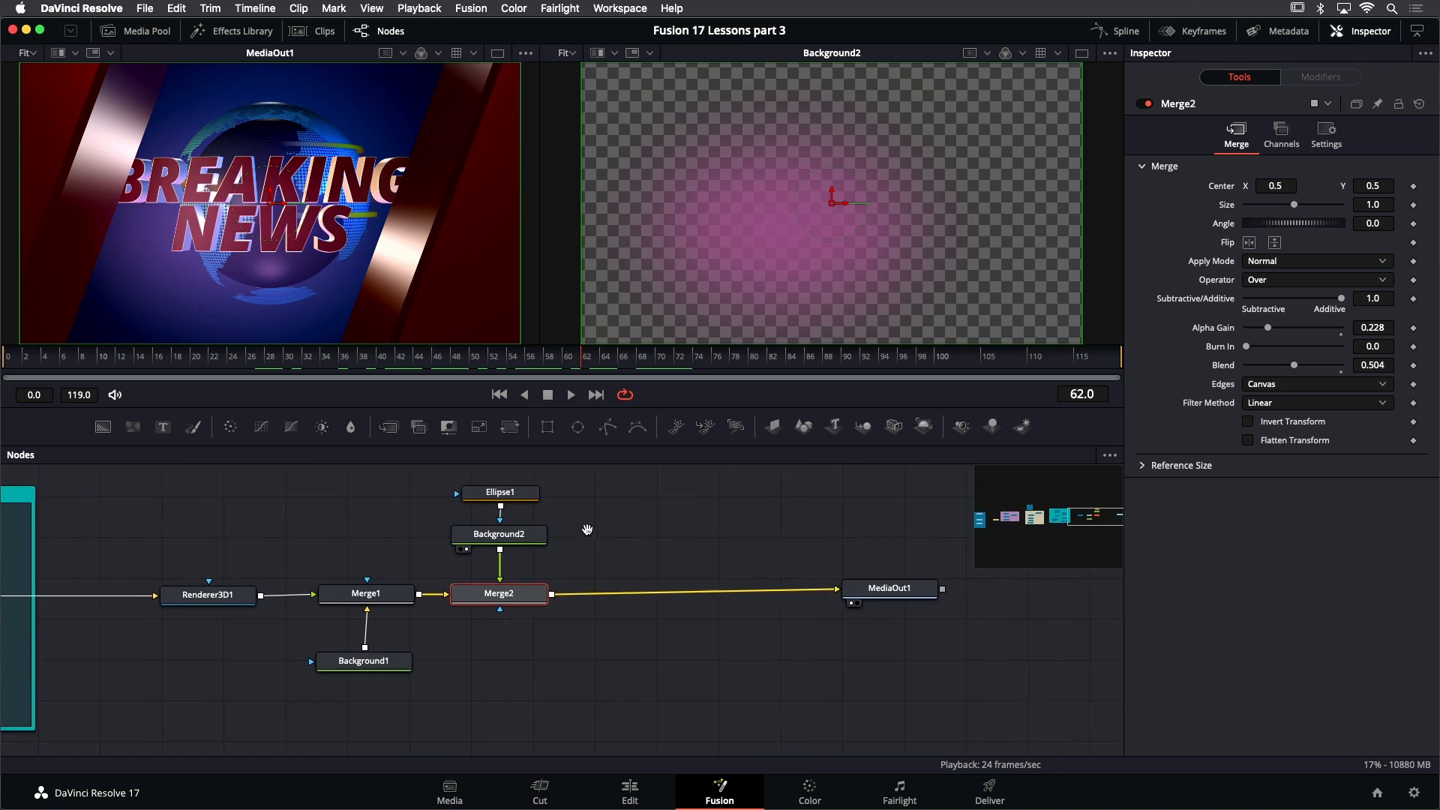
{"action": "left_click_drag", "start_coordinate": [679, 581], "coordinate": [981, 578]}
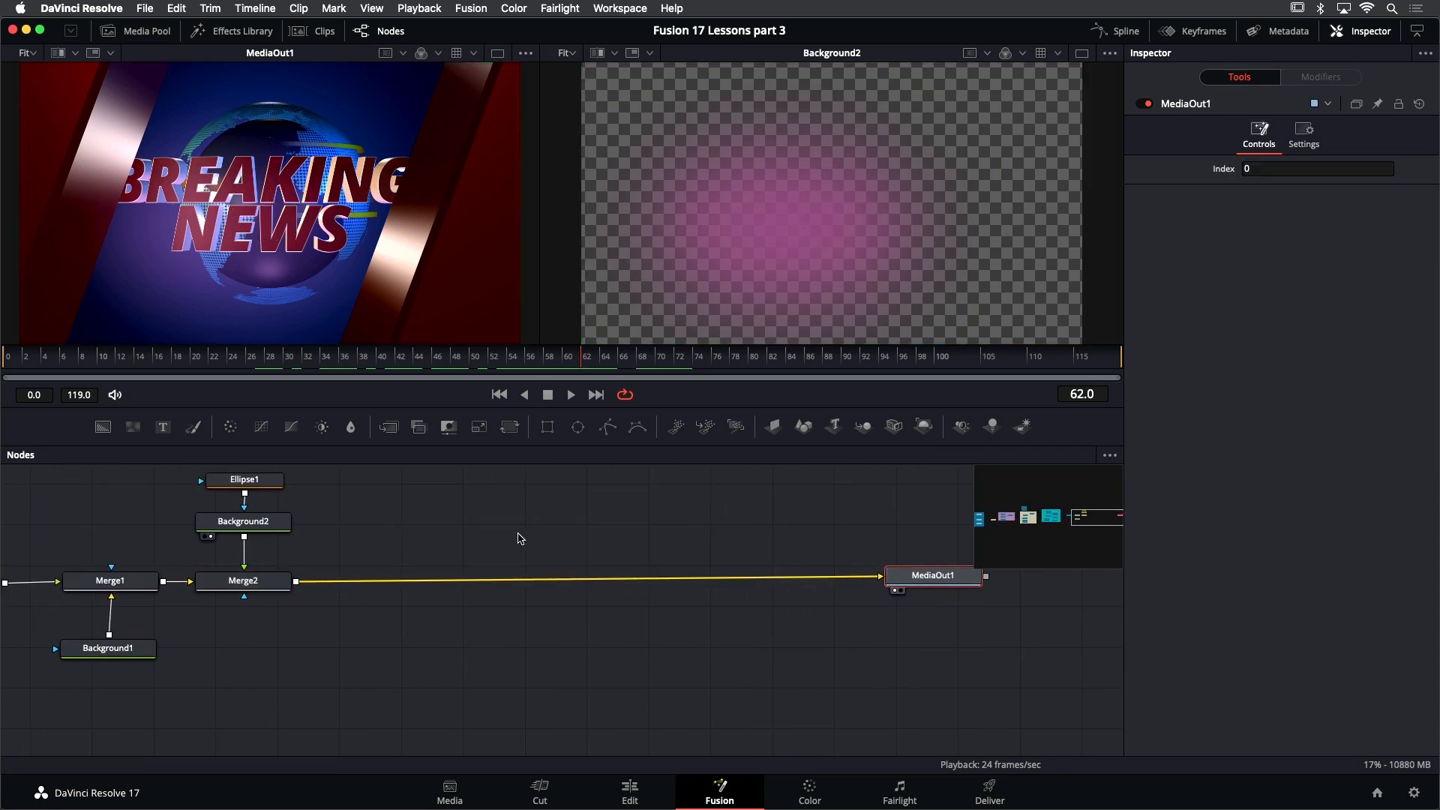
Insert a Glow node after Merge2
{"action": "left_click", "coordinate": [290, 582]}
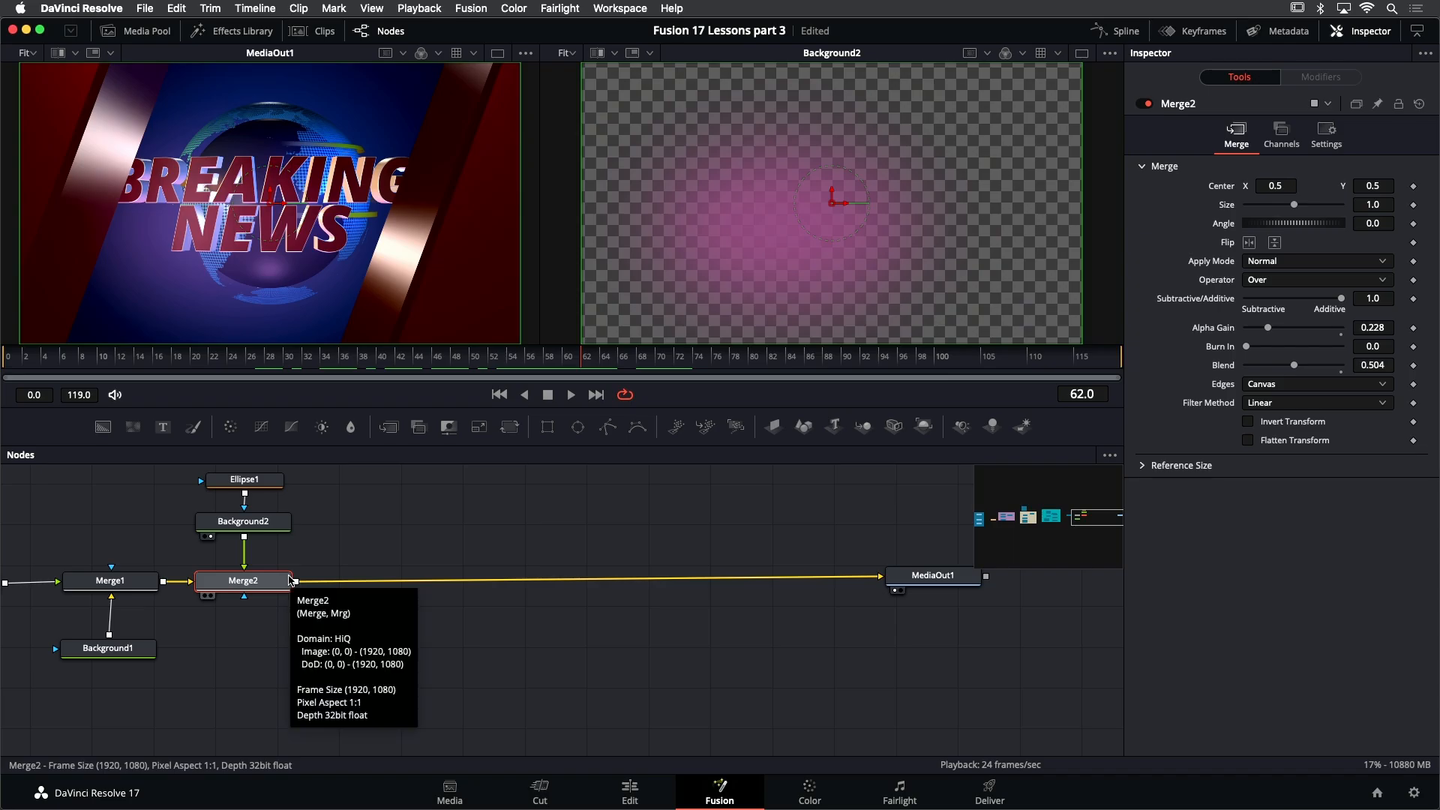
{"action": "key", "text": "shift+space"}
{"action": "type", "text": "und"}
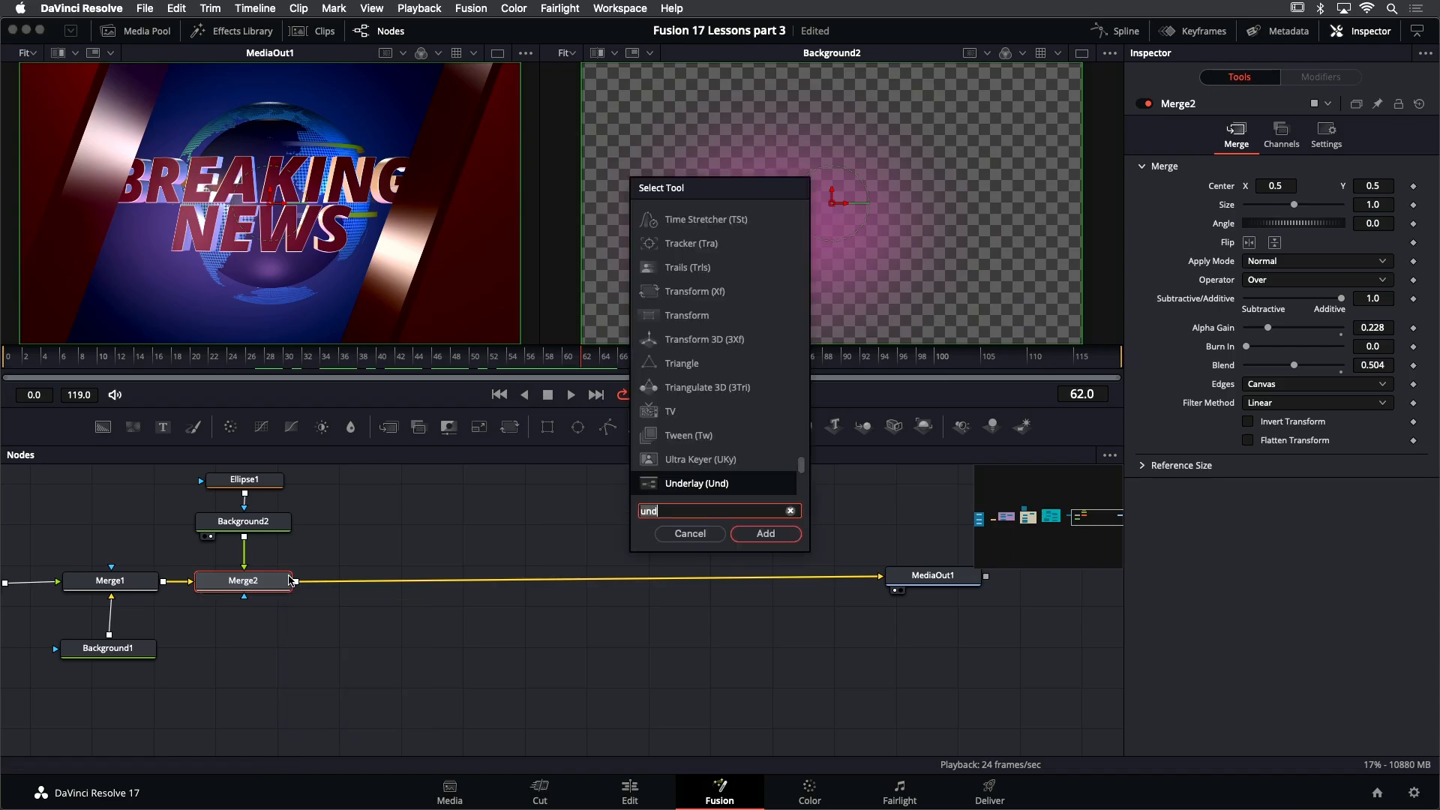
{"action": "type", "text": "glow"}
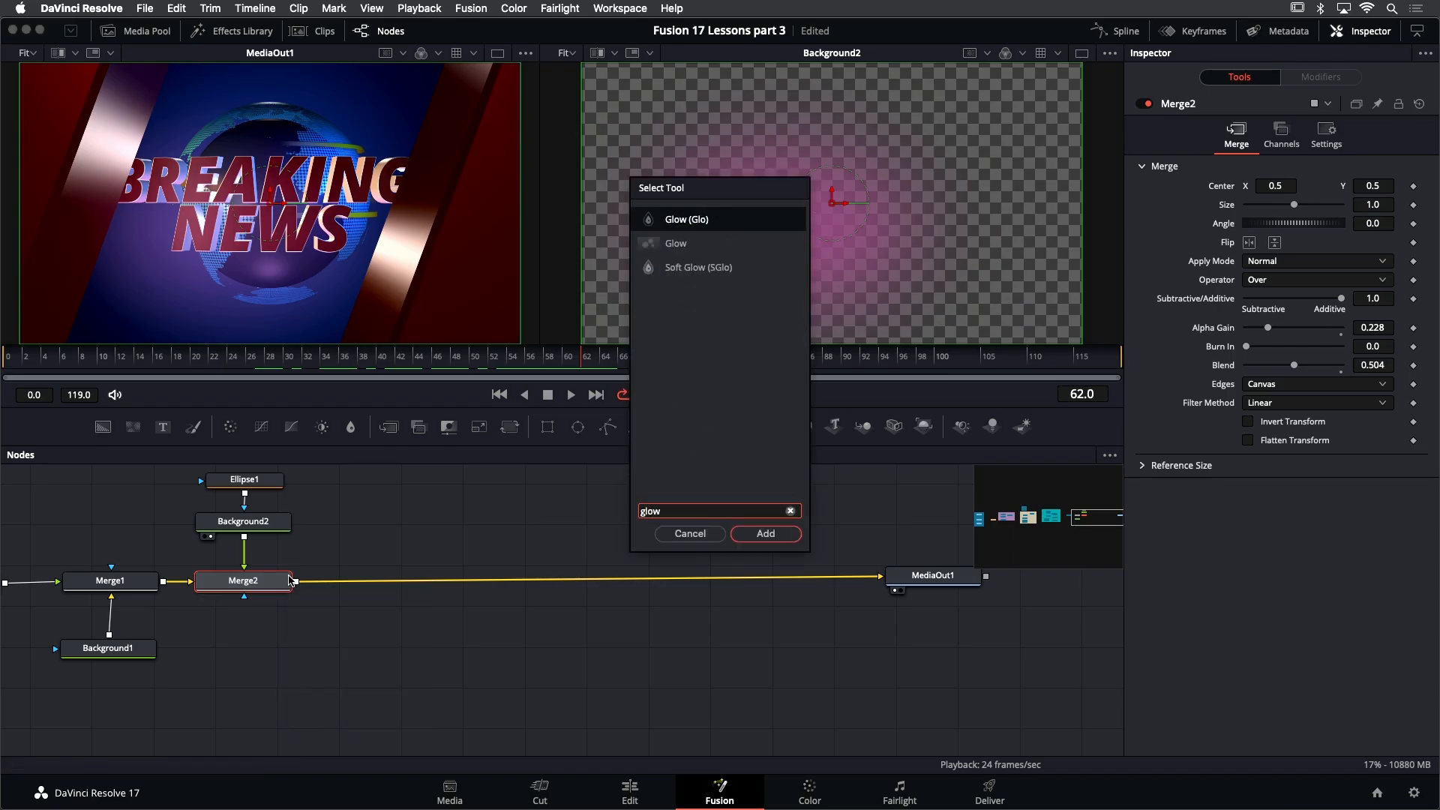
{"action": "key", "text": "Return"}
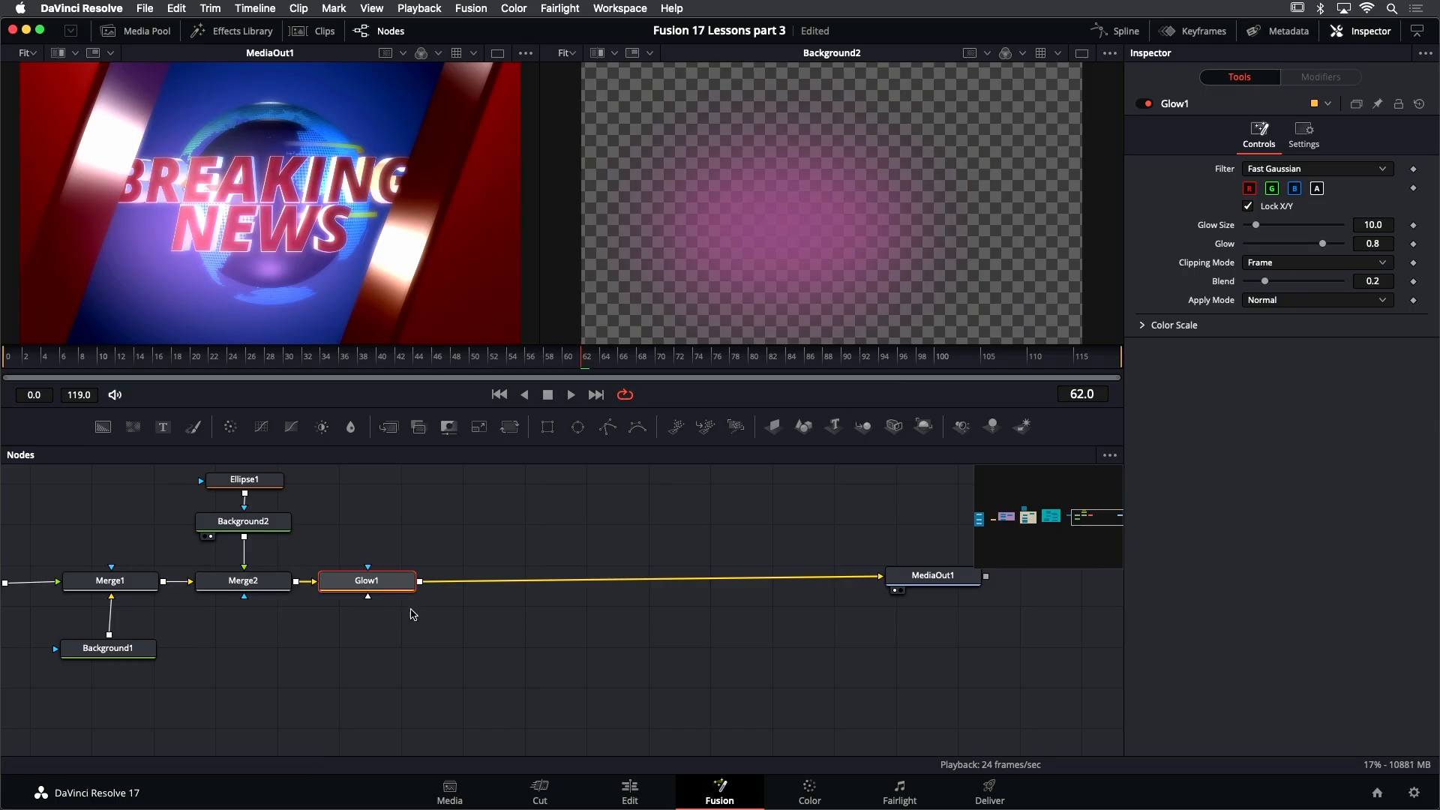
Change Glow1's Apply Mode to Threshold and lower its Glow to about 0.433
{"action": "left_click", "coordinate": [1266, 302]}
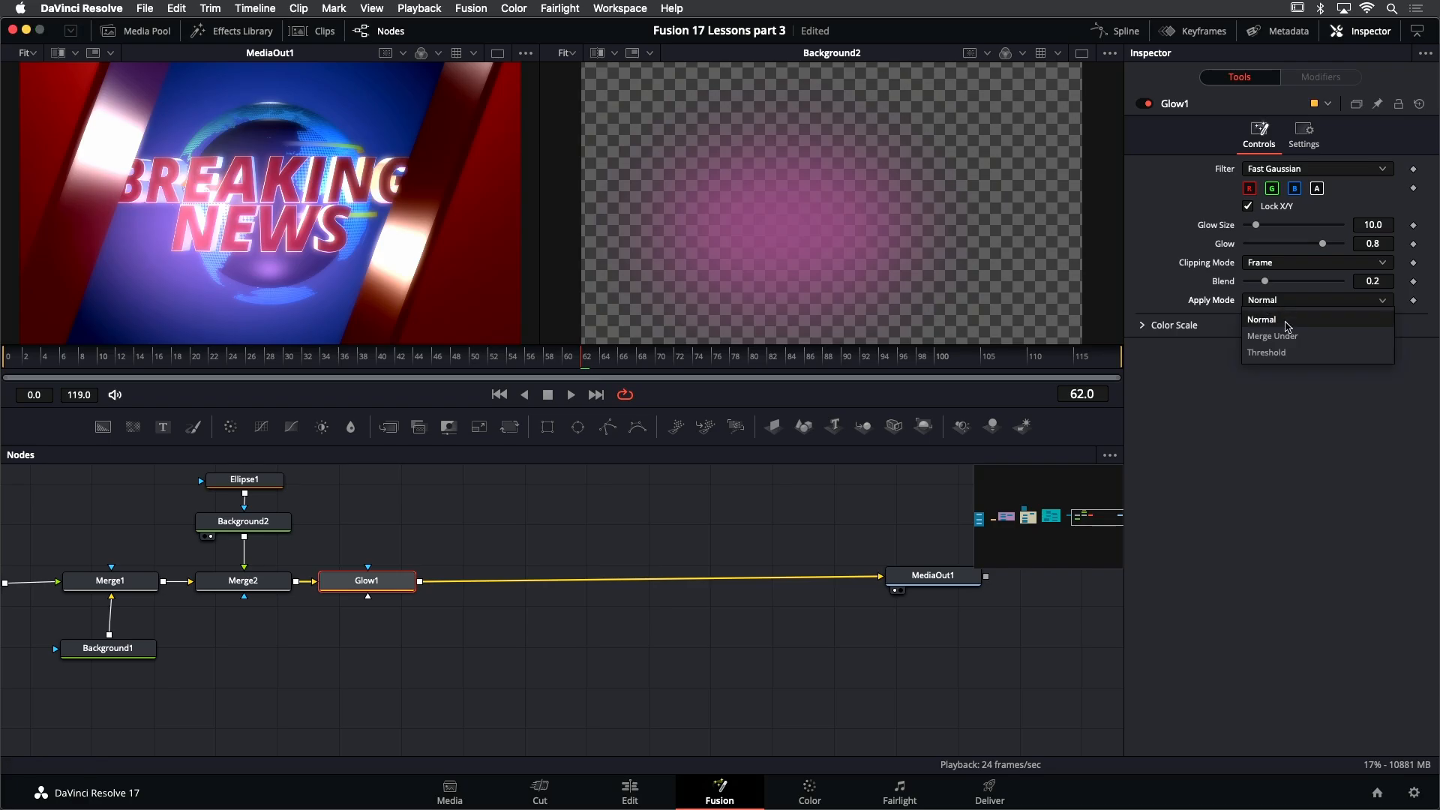
{"action": "left_click", "coordinate": [1279, 353]}
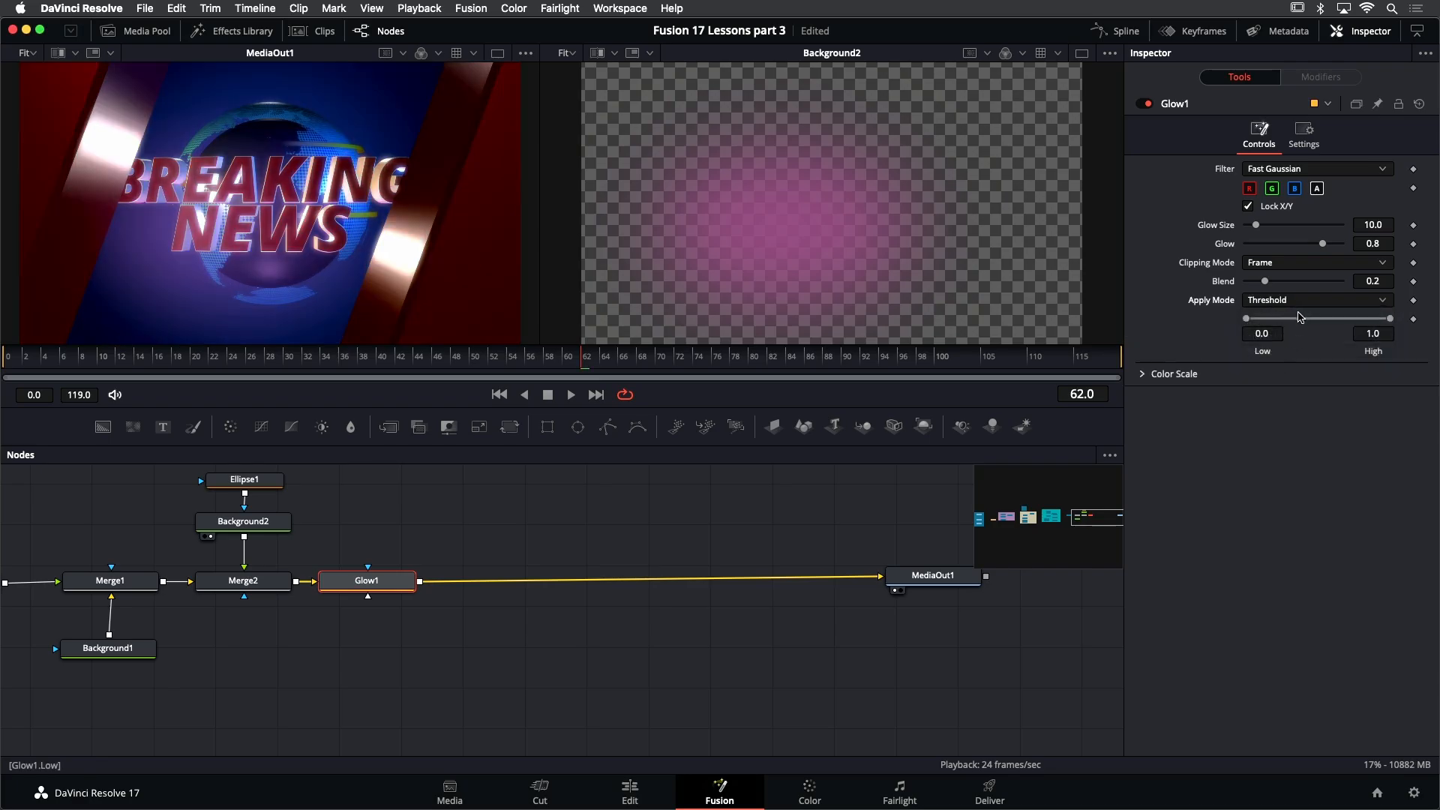
{"action": "left_click_drag", "start_coordinate": [1323, 244], "coordinate": [1287, 246]}
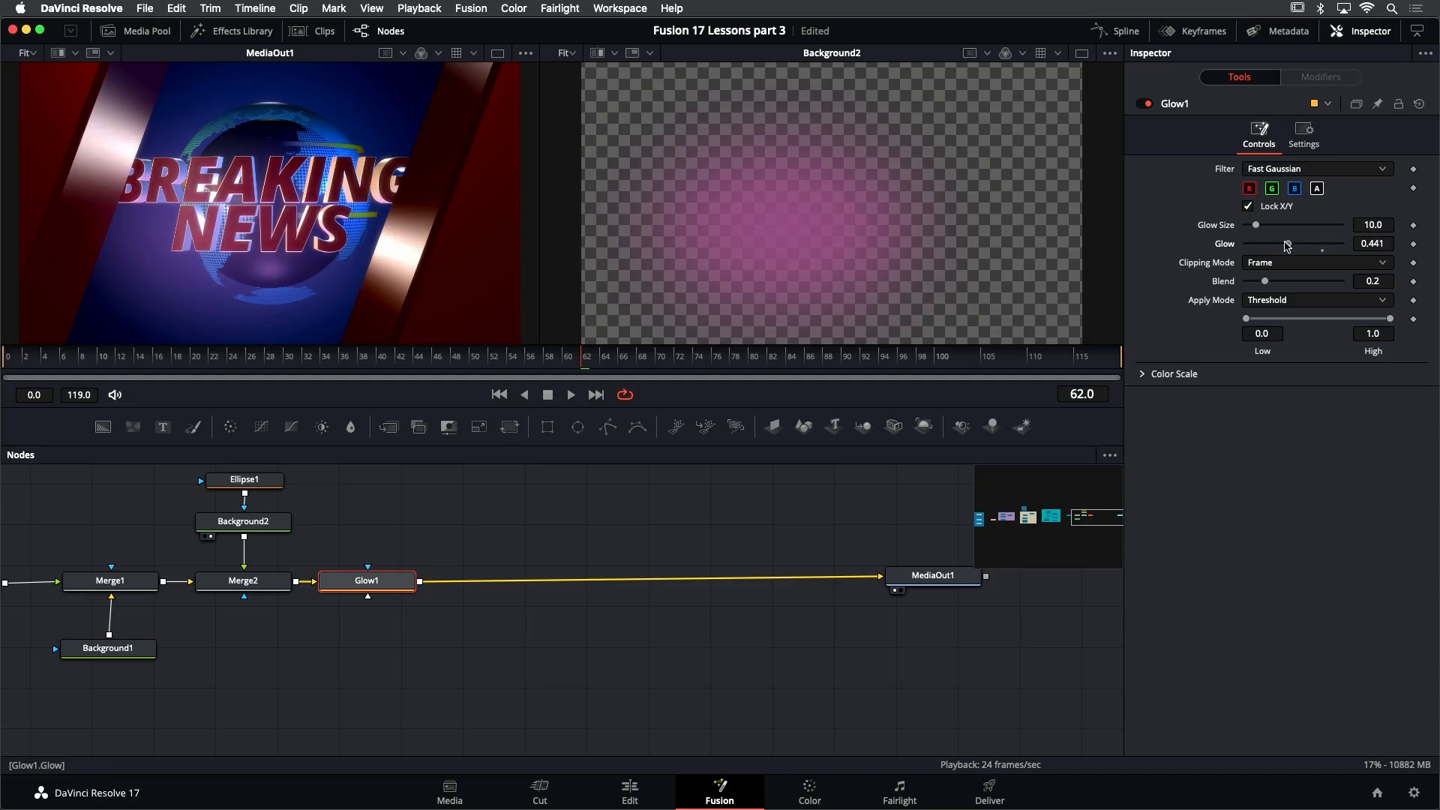
Toggle Glow1 off and on repeatedly to compare the title scene with and without the glow
{"action": "left_click", "coordinate": [1144, 104]}
{"action": "left_click", "coordinate": [1148, 106]}
{"action": "left_click", "coordinate": [1148, 106]}
{"action": "left_click", "coordinate": [1148, 106]}
{"action": "left_click", "coordinate": [1149, 106]}
{"action": "left_click", "coordinate": [1149, 105]}
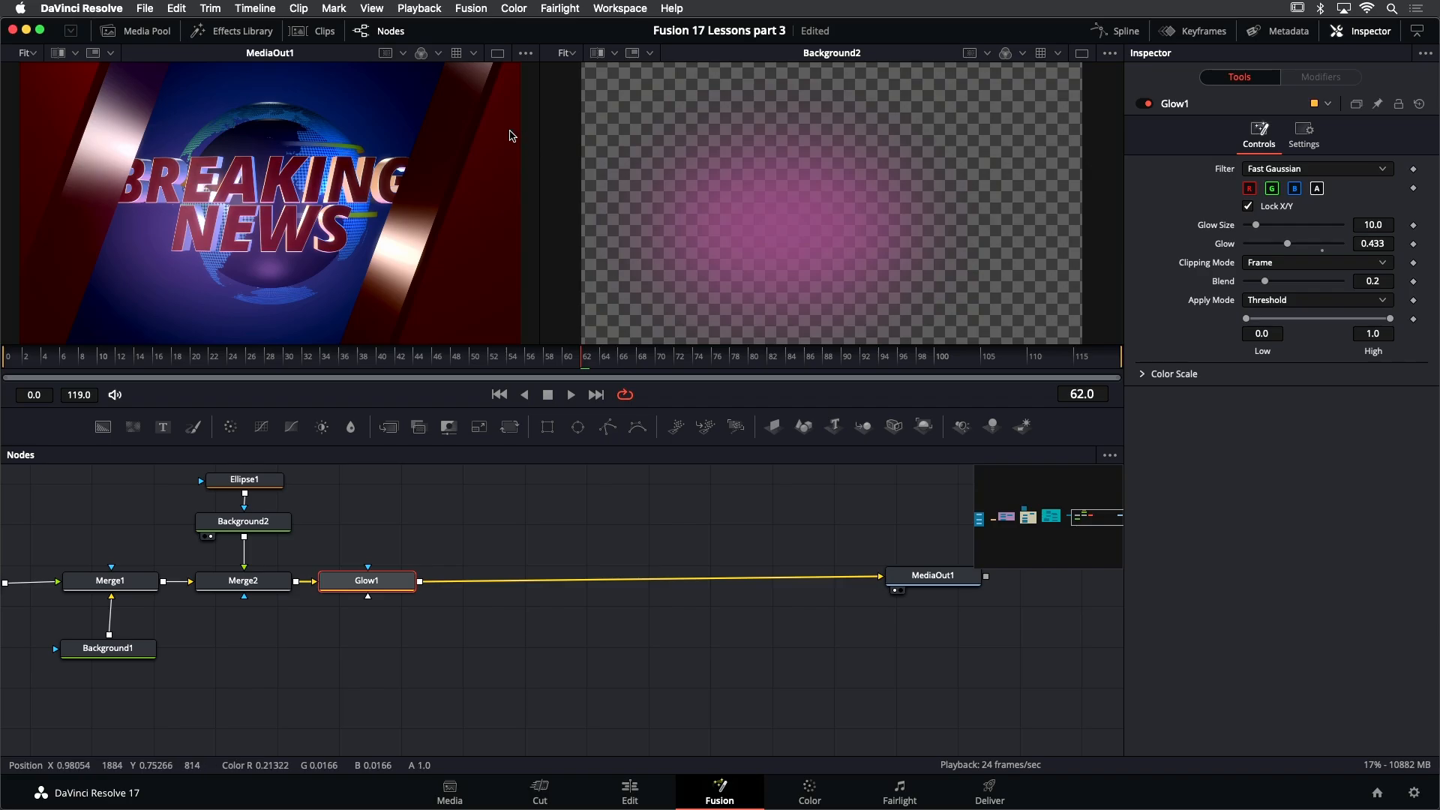
Show MediaOut1 alone in a taller single viewer and compare the picture with Glow1 disabled and enabled
{"action": "left_click", "coordinate": [497, 54]}
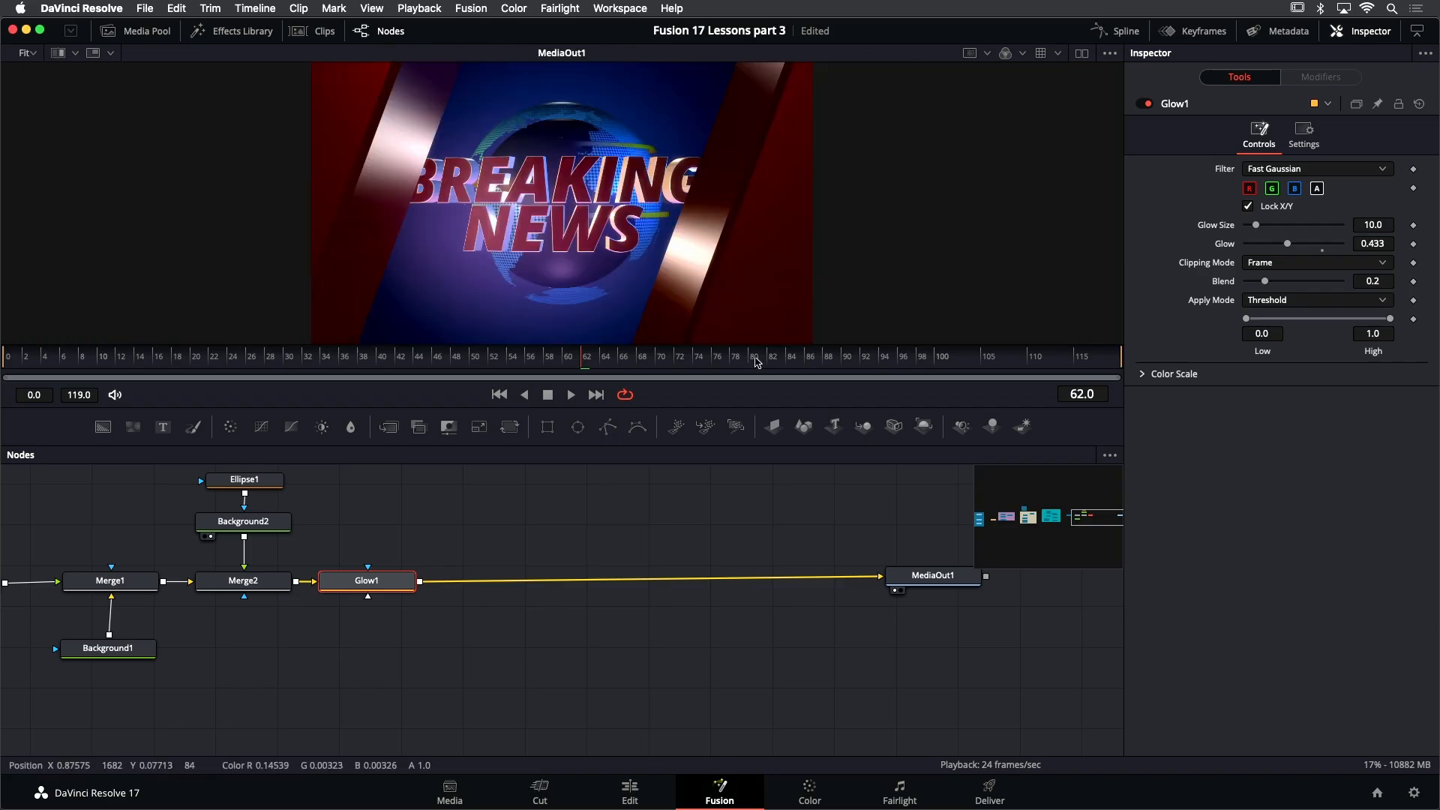
{"action": "left_click_drag", "start_coordinate": [764, 407], "coordinate": [783, 477]}
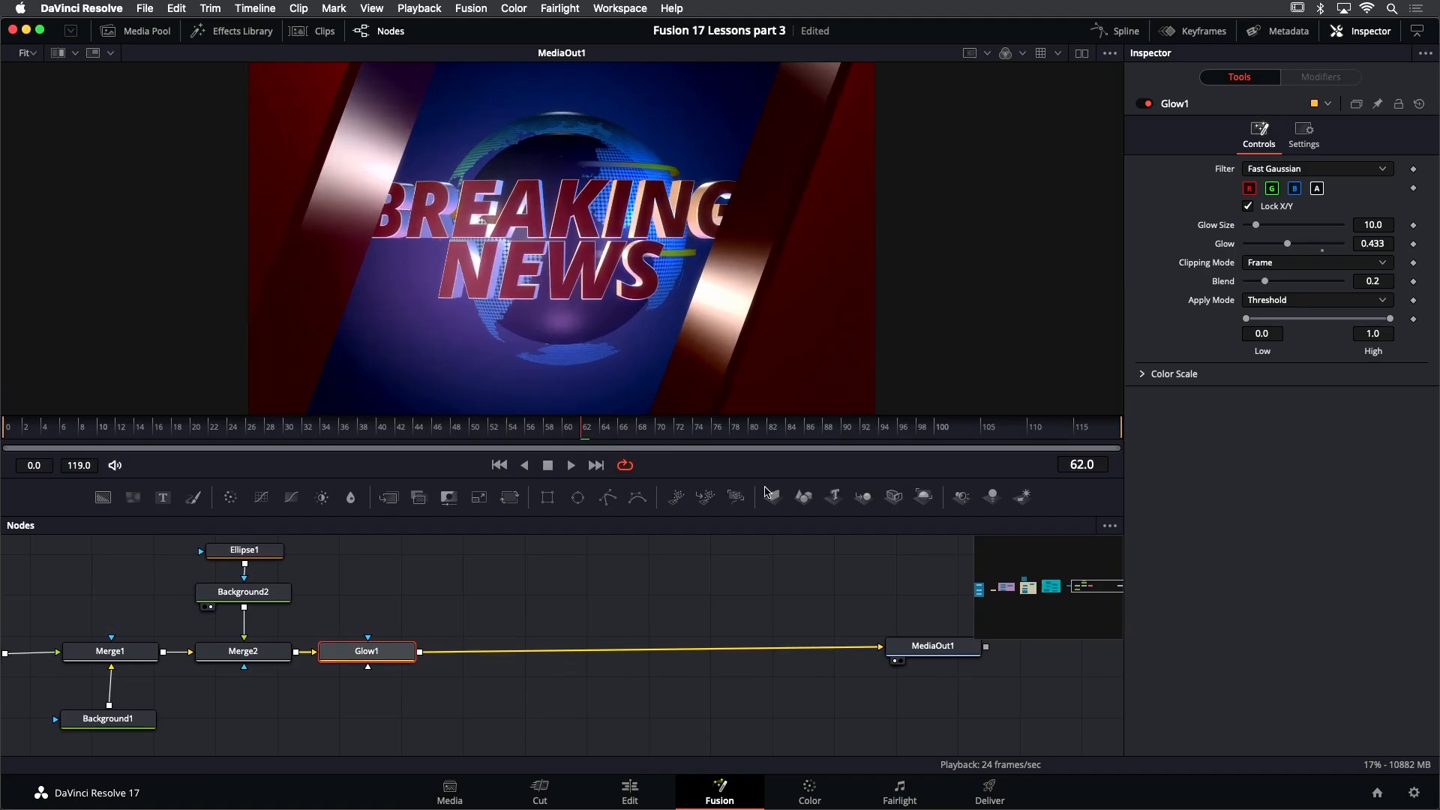
{"action": "left_click_drag", "start_coordinate": [362, 651], "coordinate": [365, 649]}
{"action": "left_click", "coordinate": [1147, 104]}
{"action": "left_click", "coordinate": [1147, 104]}
{"action": "left_click", "coordinate": [1147, 104]}
{"action": "left_click", "coordinate": [1147, 104]}
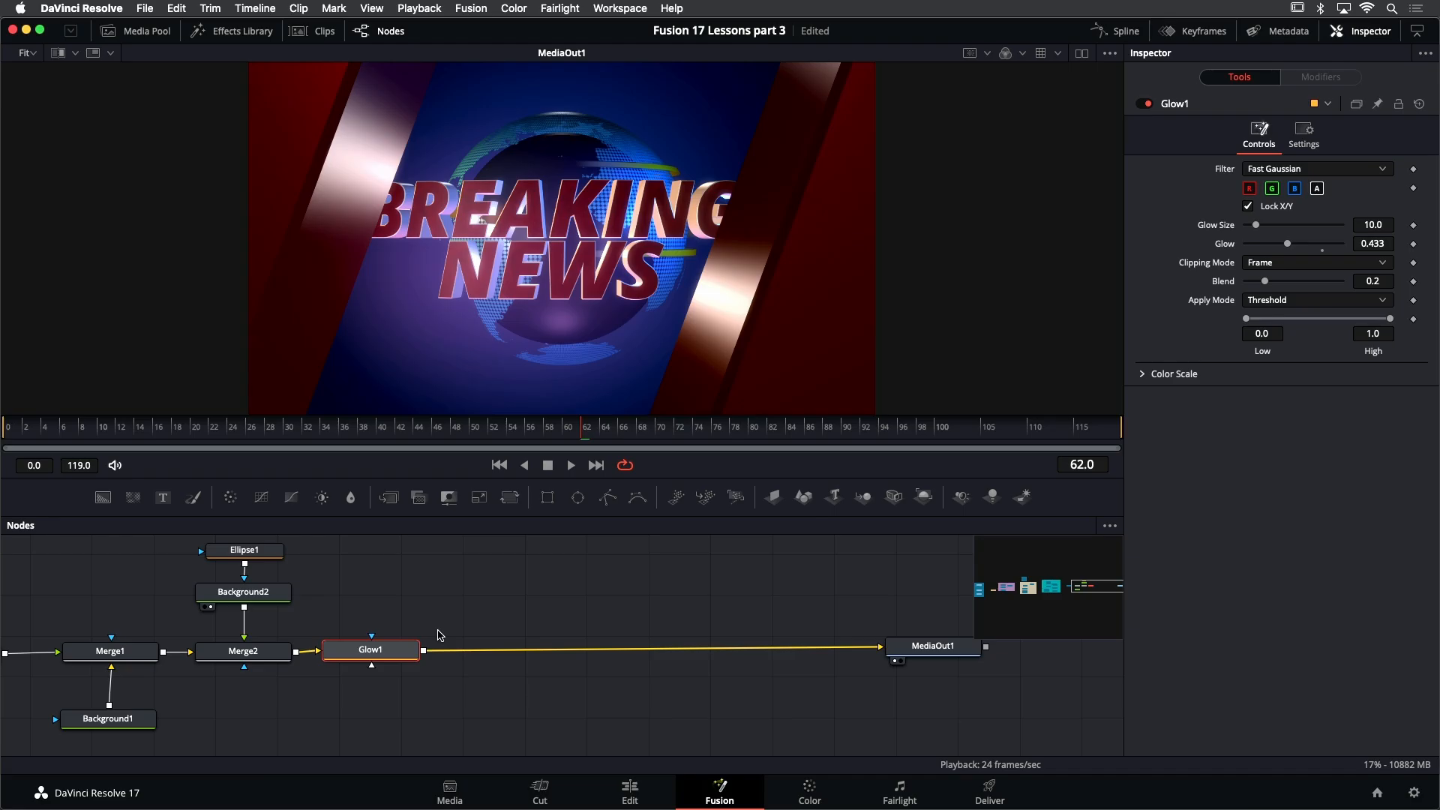
Insert a Soft Glow after Glow1 with a Threshold of about 0.472 and a Gain of about 0.354
{"action": "key", "text": "shift+space"}
{"action": "type", "text": "sof"}
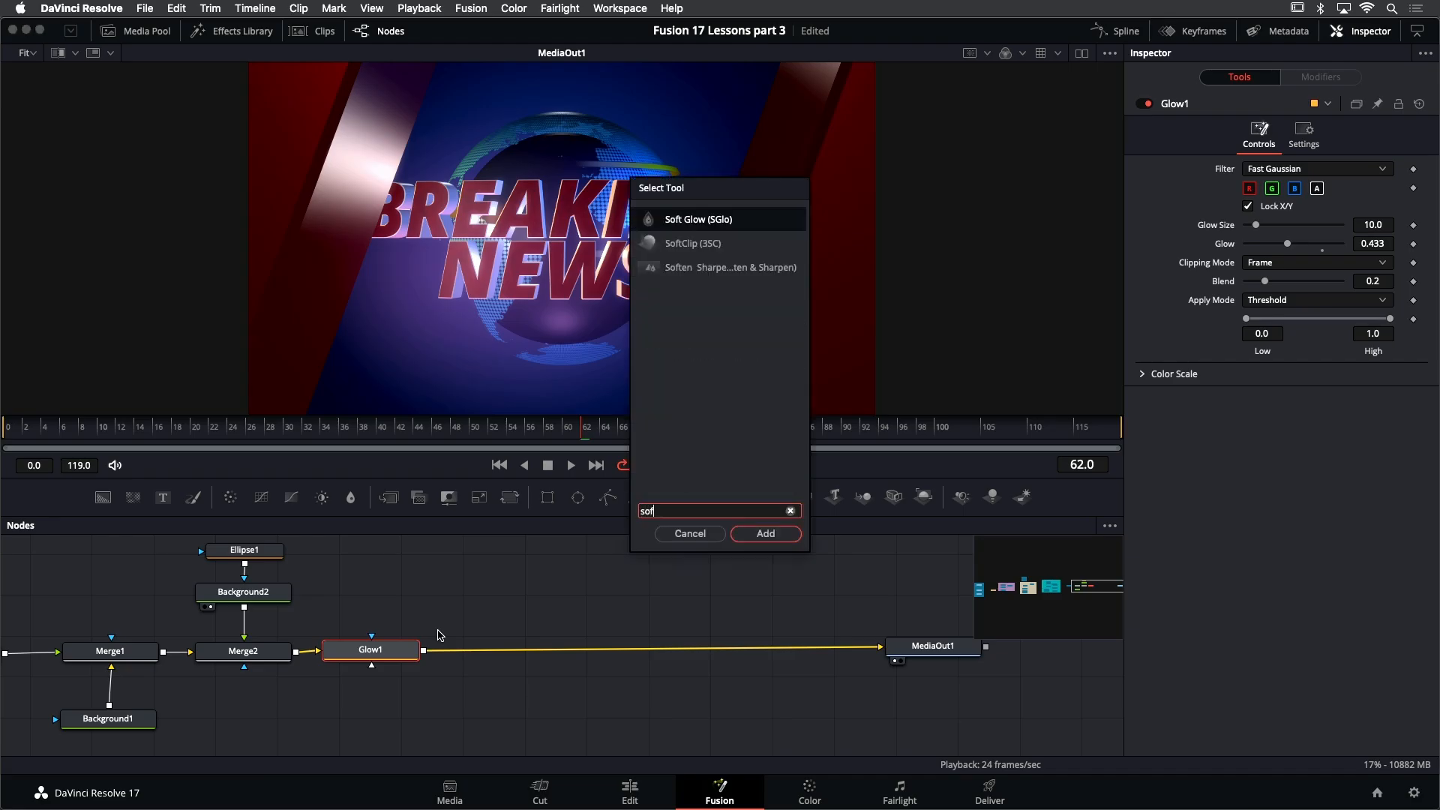
{"action": "type", "text": "t"}
{"action": "key", "text": "Return"}
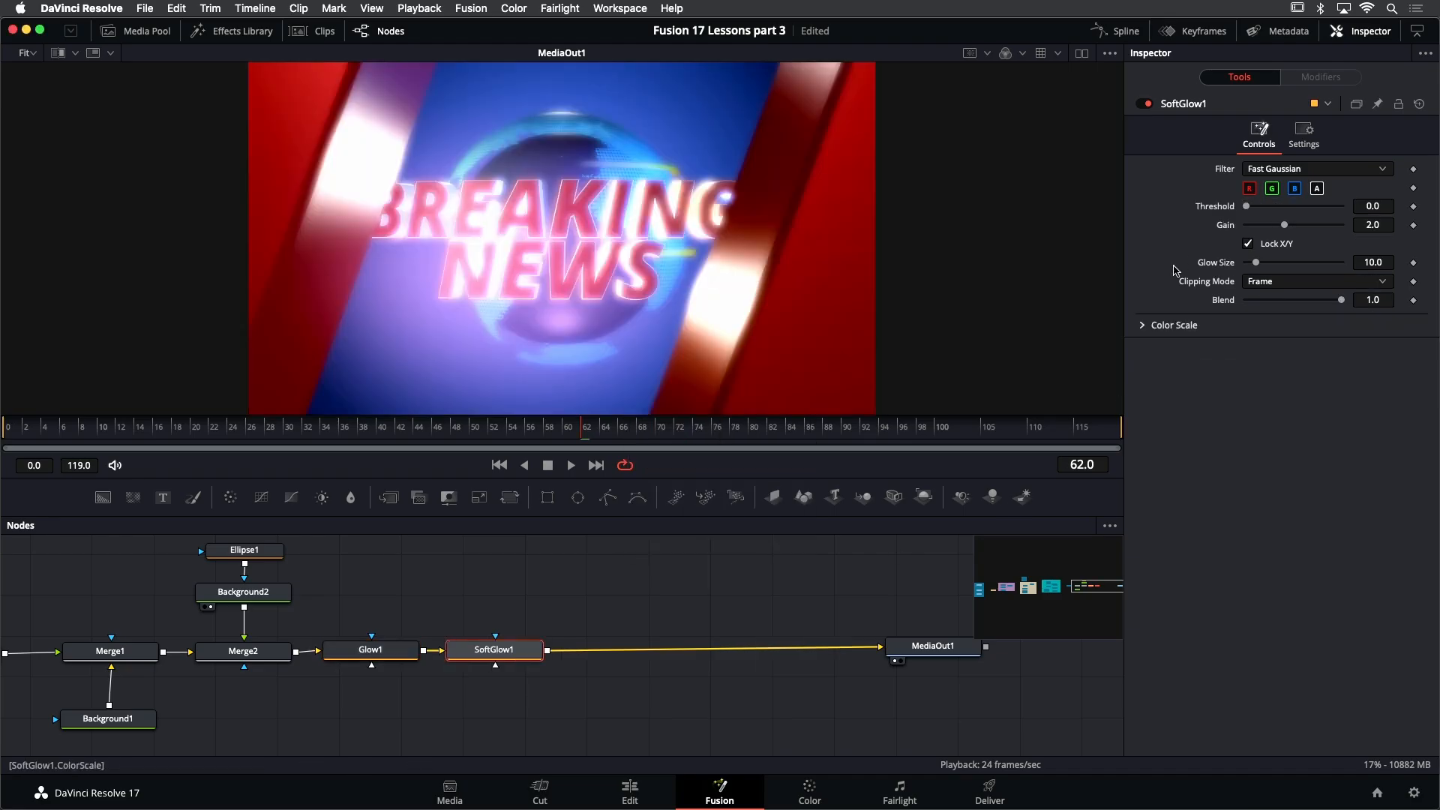
{"action": "mouse_move", "coordinate": [1249, 207]}
{"action": "left_mouse_down"}
{"action": "mouse_move", "coordinate": [1296, 215]}
{"action": "mouse_move", "coordinate": [1254, 229]}
{"action": "left_mouse_up"}
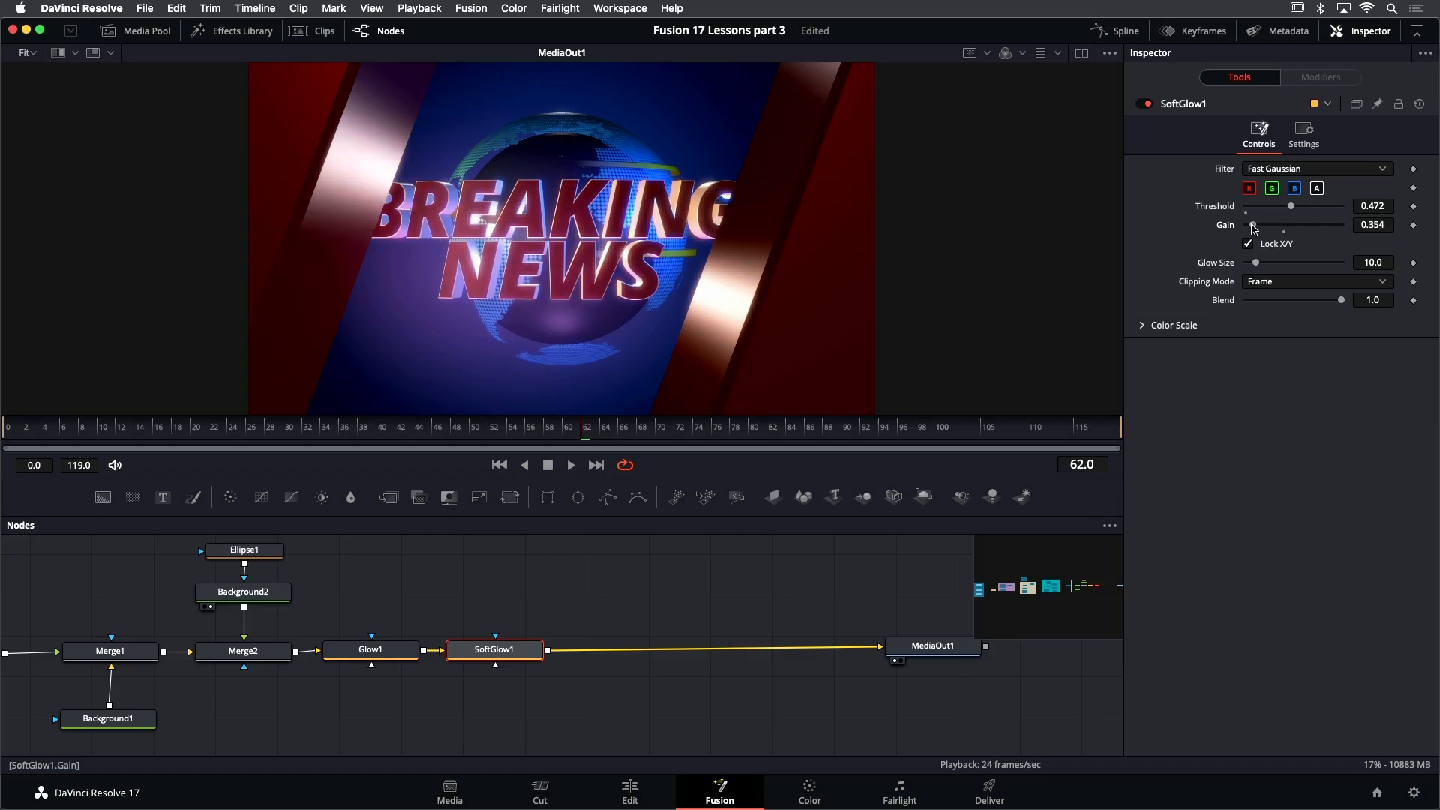
Toggle SoftGlow1 off and on repeatedly to compare the title scene with and without the soft glow
{"action": "left_click", "coordinate": [1147, 104]}
{"action": "left_click", "coordinate": [1147, 105]}
{"action": "left_click", "coordinate": [1147, 105]}
{"action": "left_click", "coordinate": [1147, 105]}
{"action": "left_click", "coordinate": [1146, 104]}
{"action": "left_click", "coordinate": [1147, 104]}
Insert a Brightness / Contrast node after SoftGlow1, lower its Gamma to 0.75 and check the darker picture across several frames
{"action": "key", "text": "shift+space"}
{"action": "type", "text": "soft"}
{"action": "key", "text": "BackSpace"}
{"action": "key", "text": "BackSpace"}
{"action": "key", "text": "BackSpace"}
{"action": "key", "text": "BackSpace"}
{"action": "type", "text": "bc"}
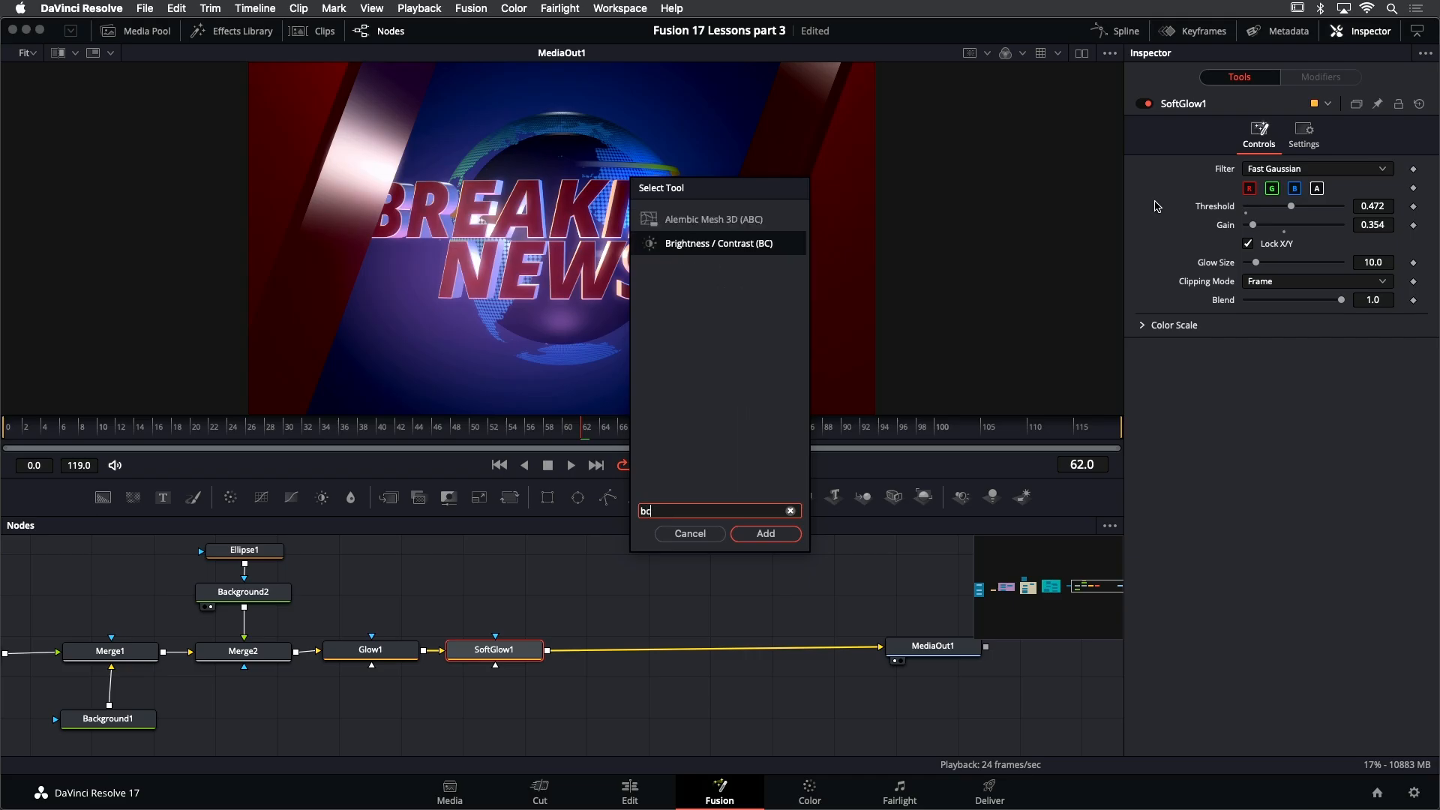
{"action": "key", "text": "Return"}
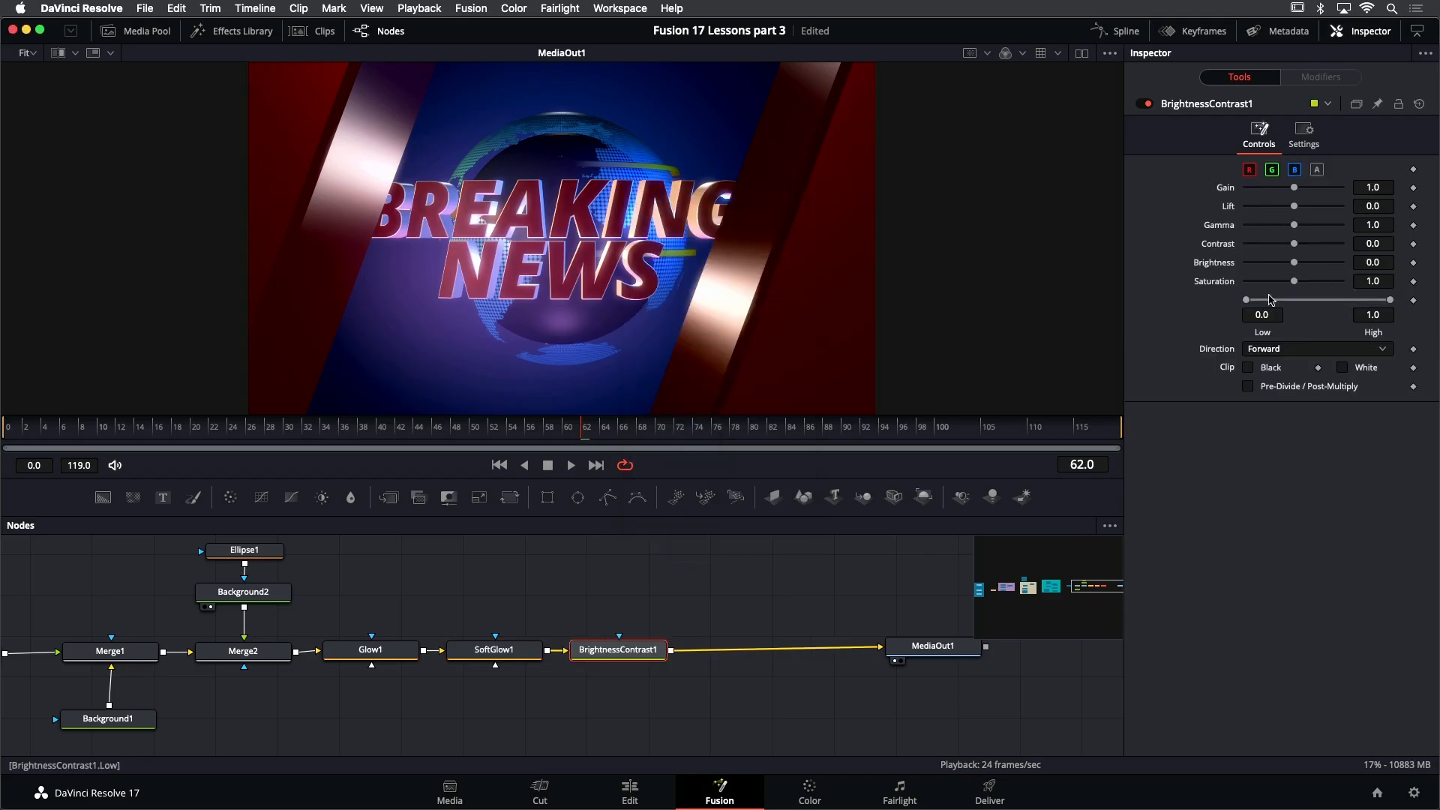
{"action": "left_click_drag", "start_coordinate": [1294, 225], "coordinate": [1283, 226]}
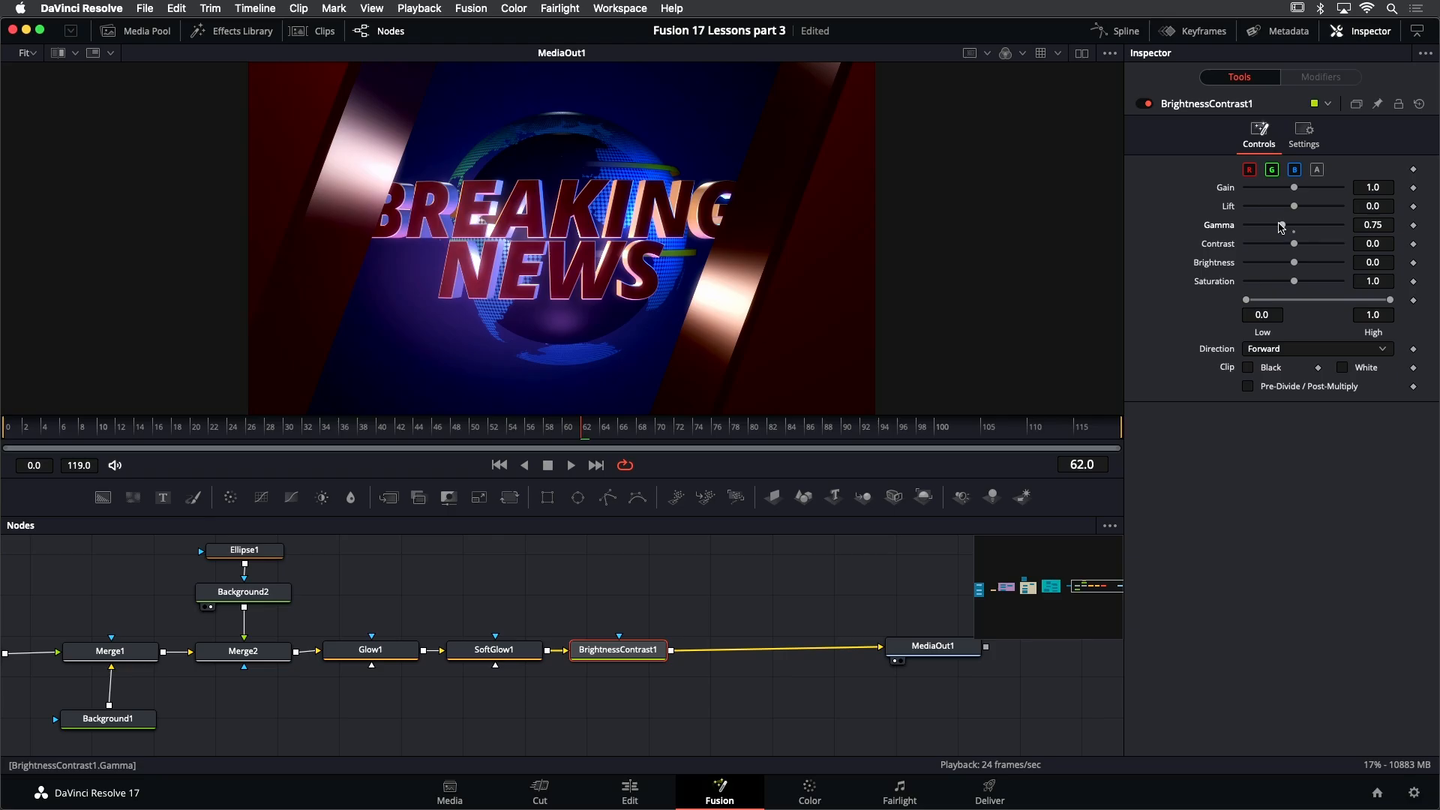
{"action": "left_click_drag", "start_coordinate": [60, 435], "coordinate": [417, 468]}
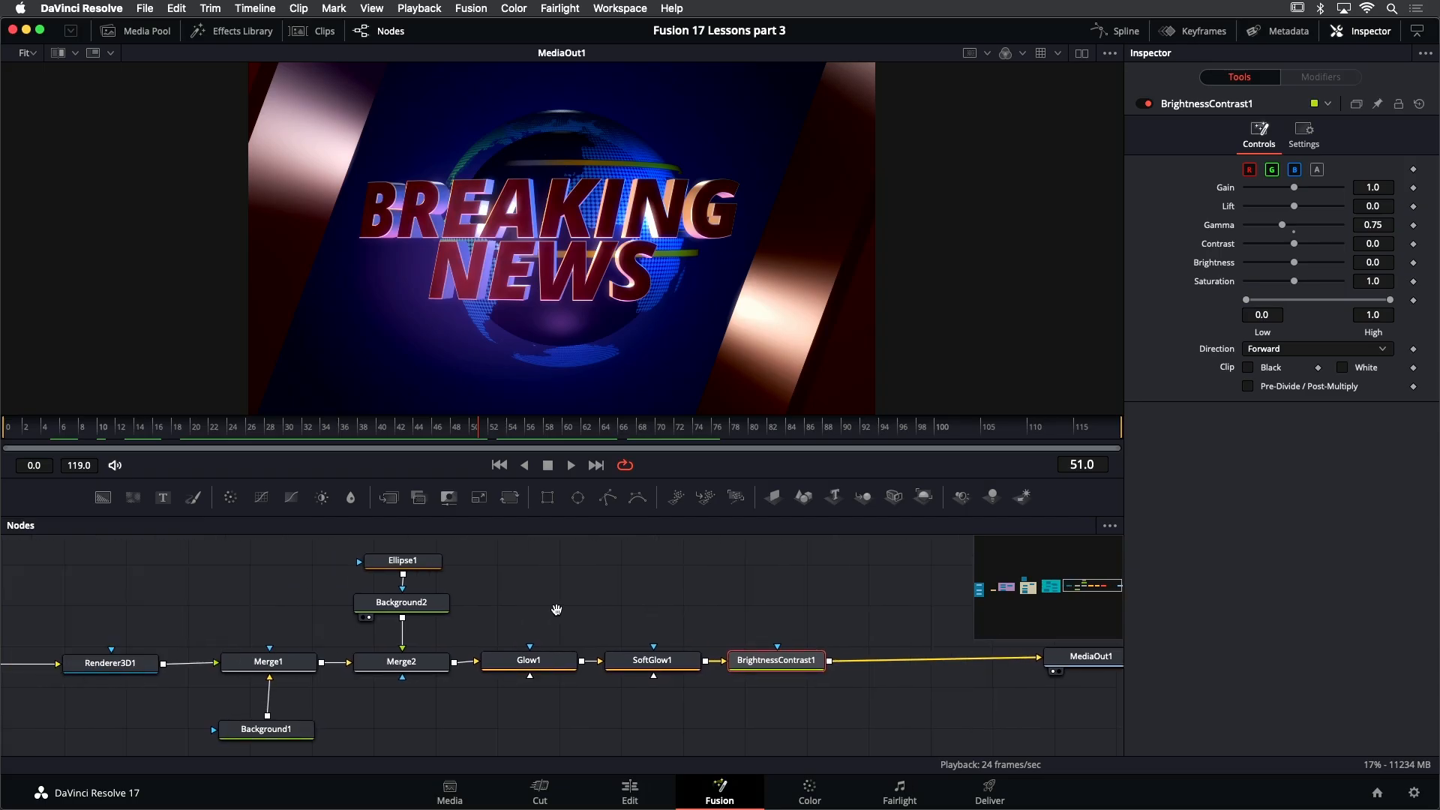
Shift Merge1 and all nodes downstream of it away from Renderer3D1 to open a gap in the node chain
{"action": "left_click_drag", "start_coordinate": [556, 609], "coordinate": [630, 598]}
{"action": "left_click_drag", "start_coordinate": [285, 553], "coordinate": [843, 735]}
{"action": "left_click_drag", "start_coordinate": [363, 658], "coordinate": [518, 654]}
Insert a Vector Motion Blur node between Renderer3D1 and Merge1
{"action": "left_click", "coordinate": [199, 657]}
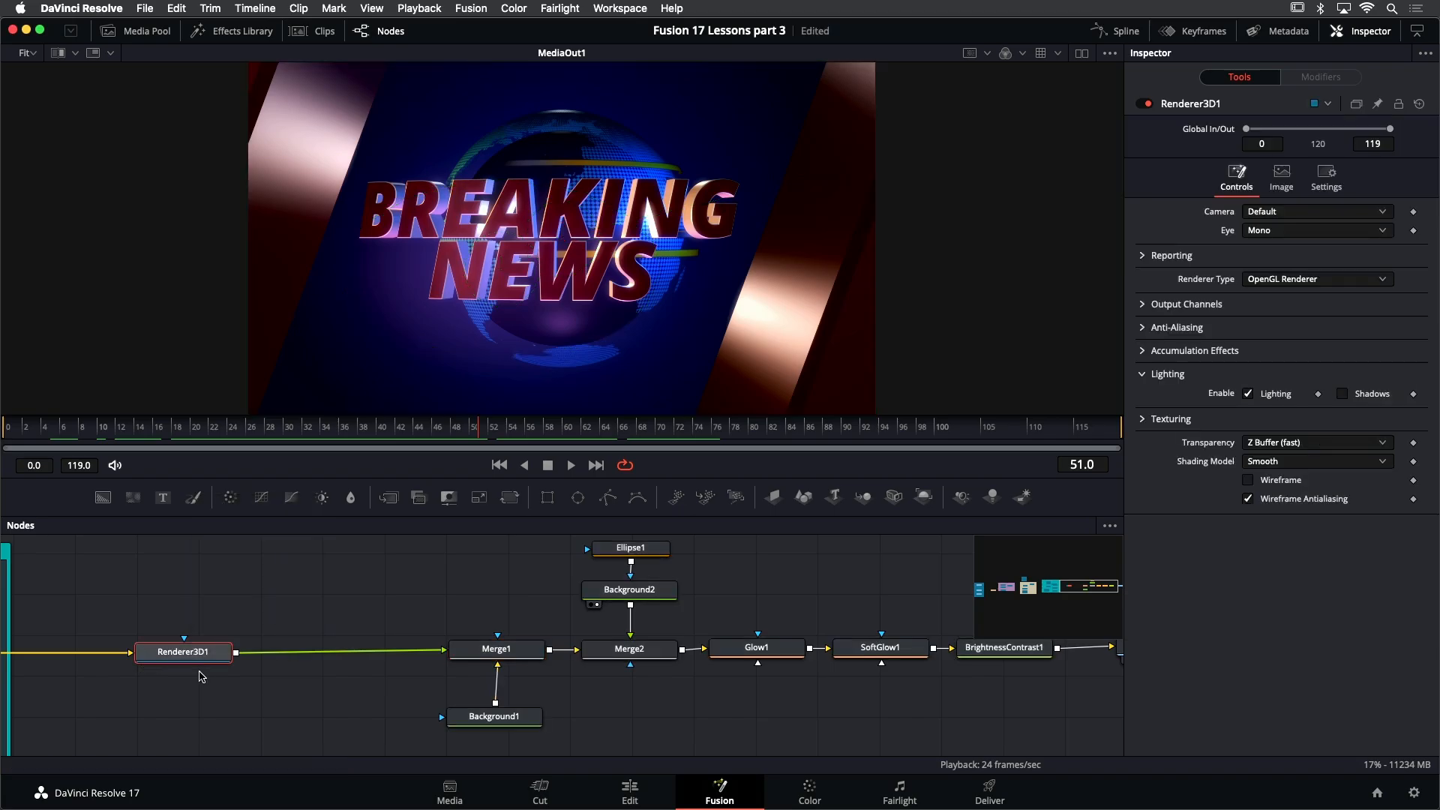
{"action": "key", "text": "shift+space"}
{"action": "type", "text": "vector"}
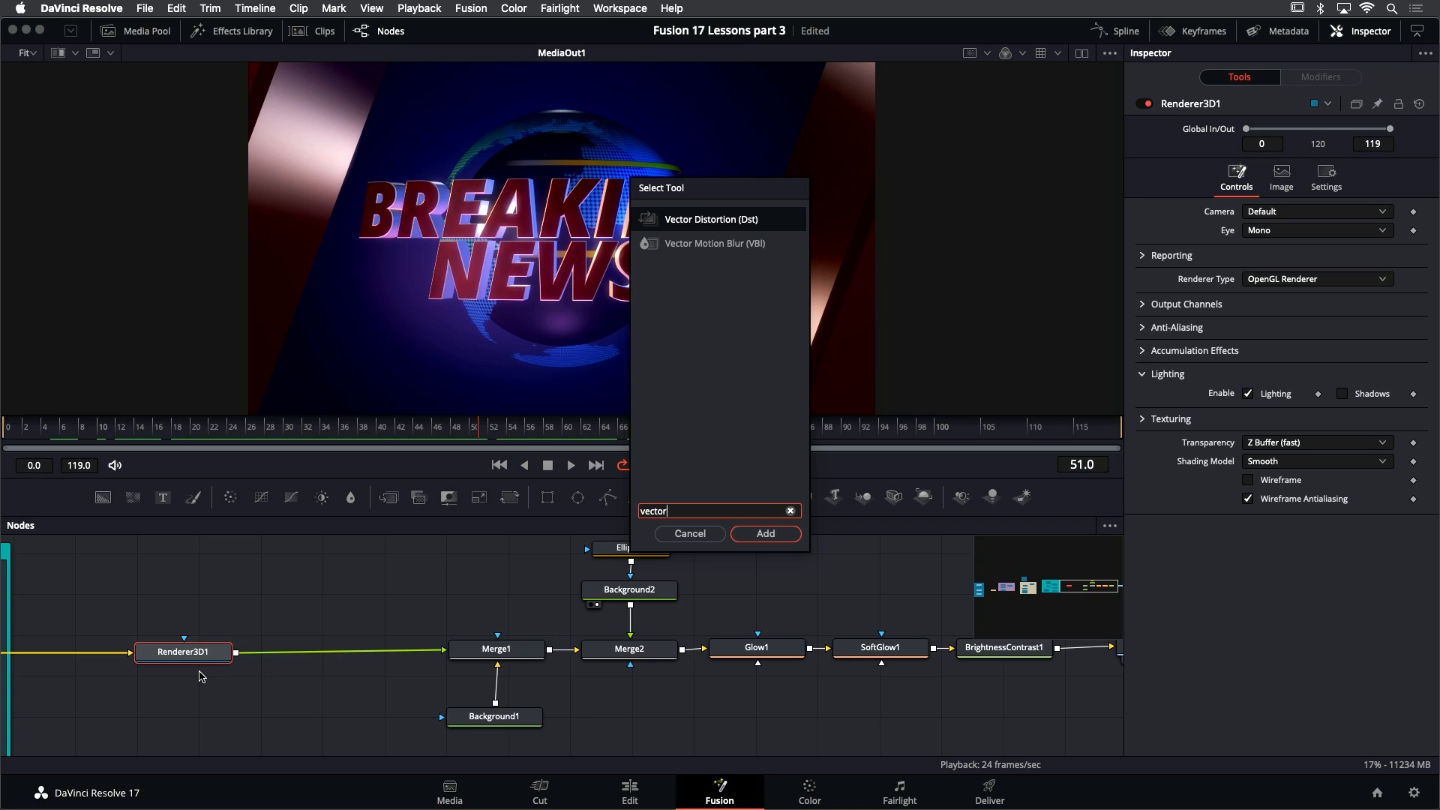
{"action": "key", "text": "Down"}
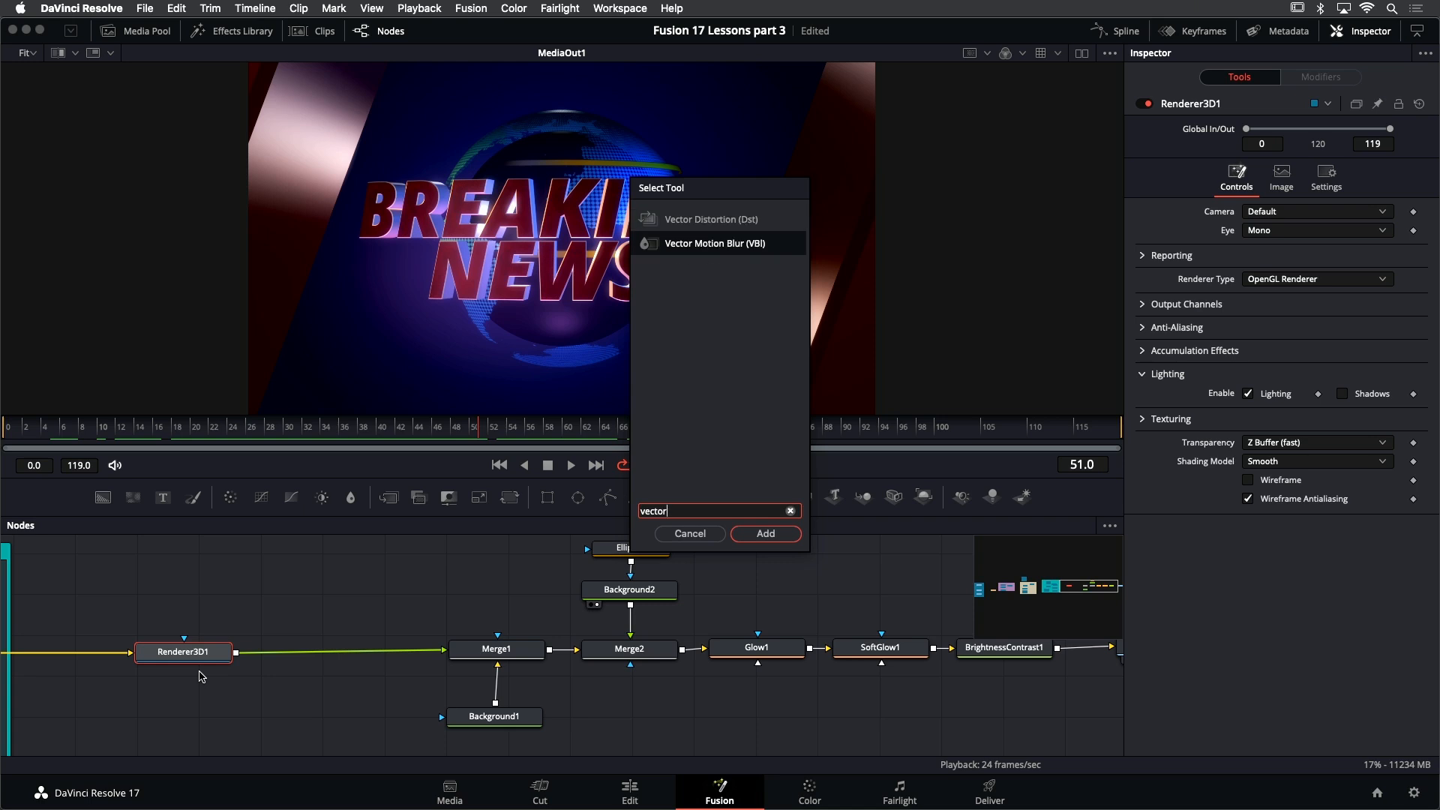
{"action": "key", "text": "Return"}
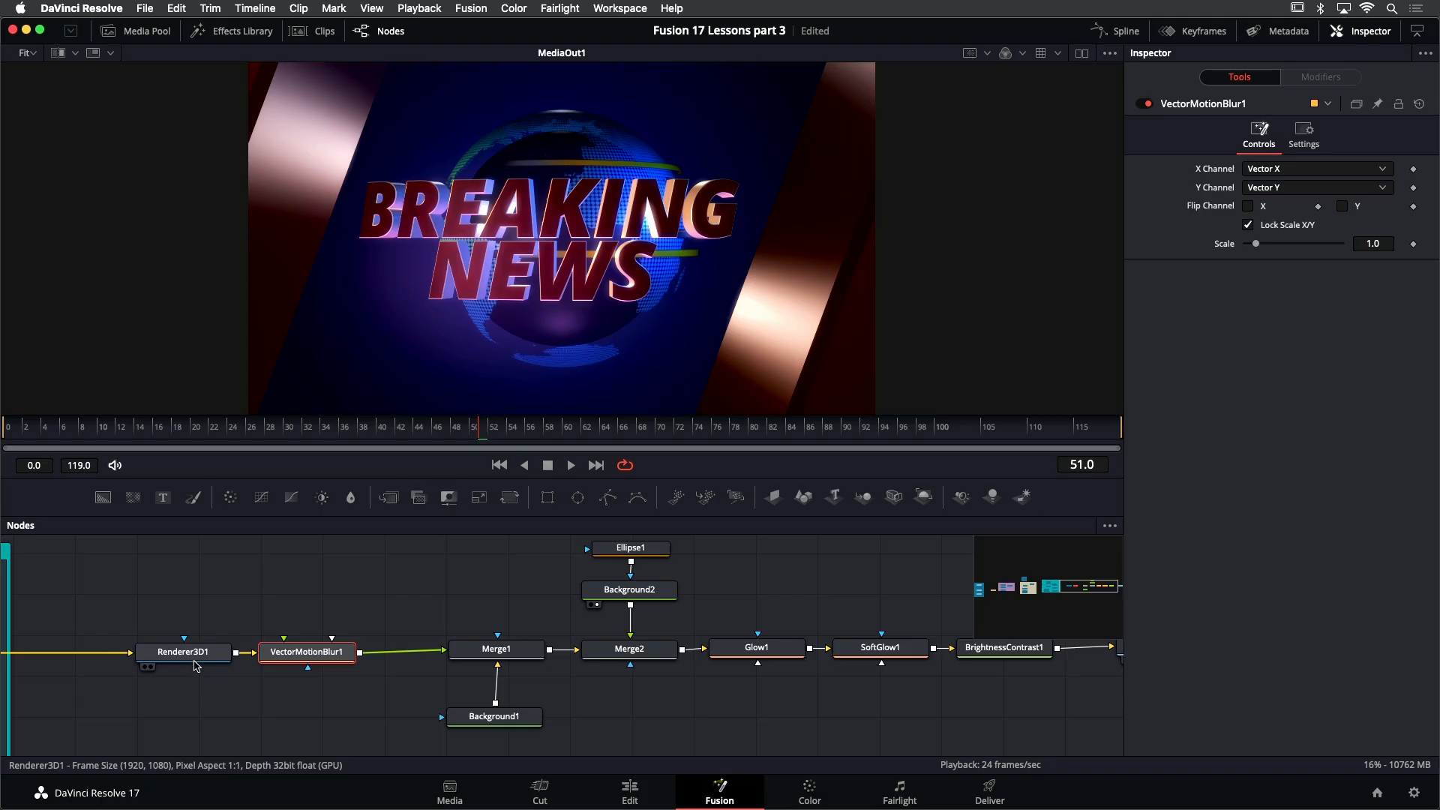
Enable the Vector output channel on Renderer3D1
{"action": "left_click", "coordinate": [197, 657]}
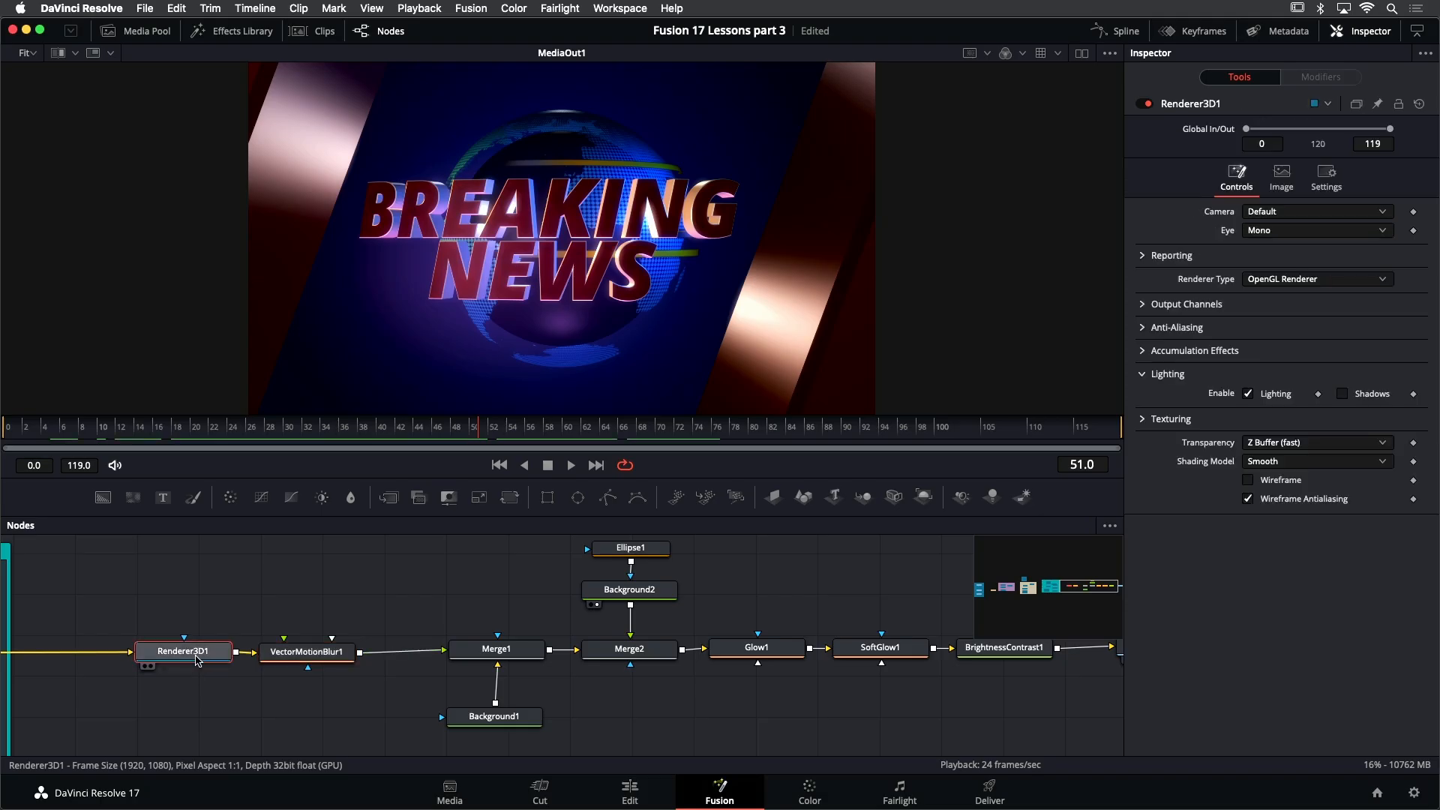
{"action": "left_click", "coordinate": [1143, 306]}
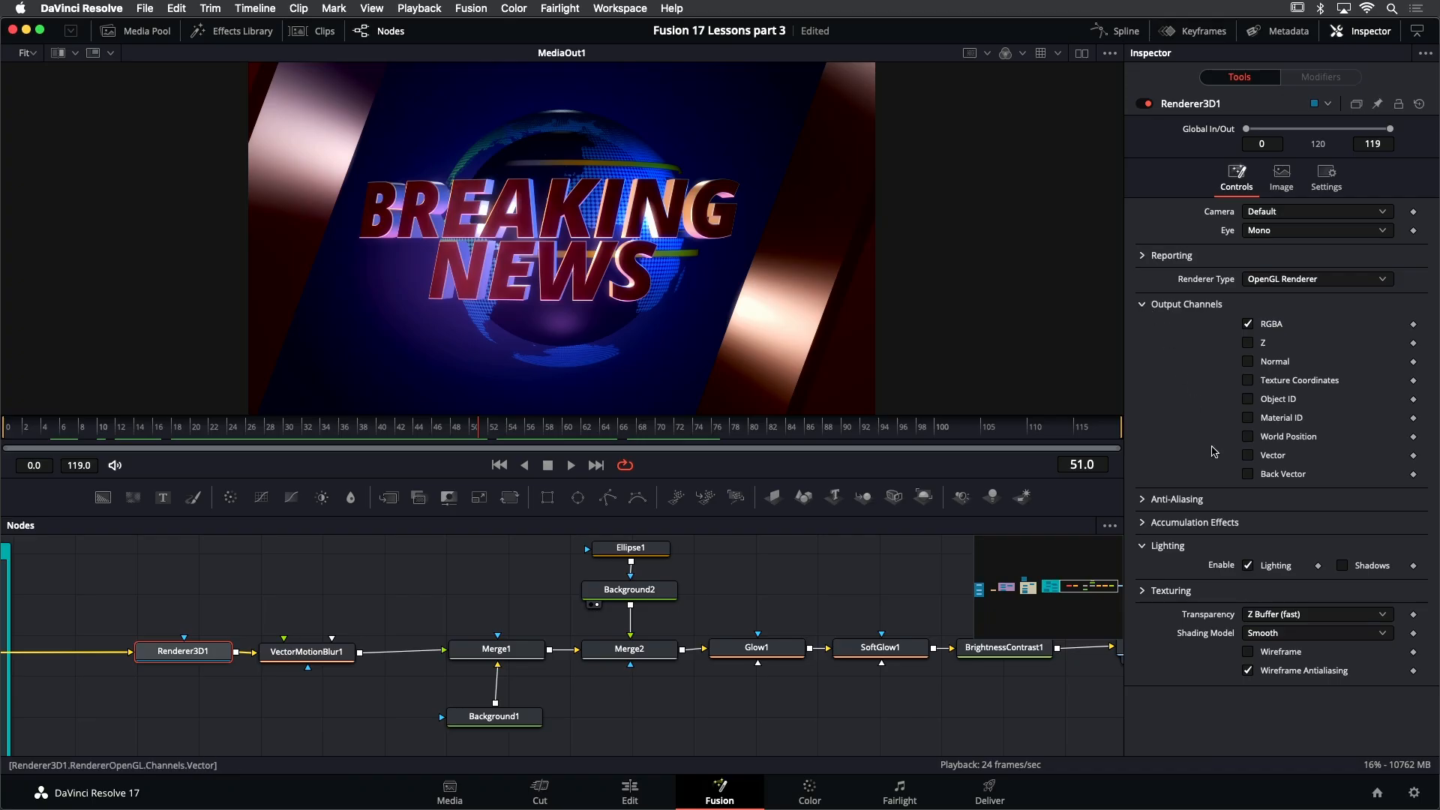
{"action": "left_click", "coordinate": [1248, 456]}
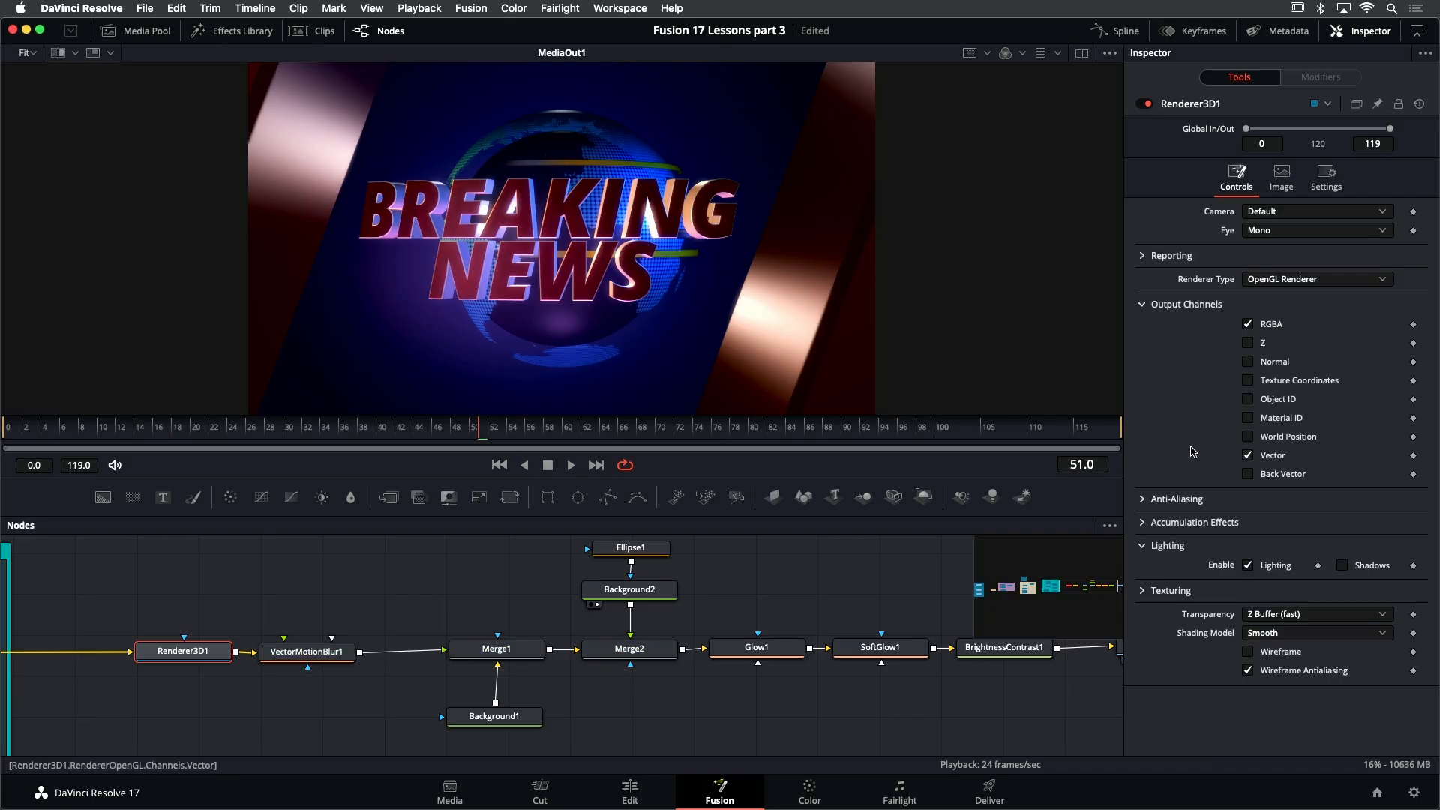
Examine the motion blur on the title and globe at frames from about 4 to 60
{"action": "left_click", "coordinate": [183, 426]}
{"action": "left_click", "coordinate": [122, 427]}
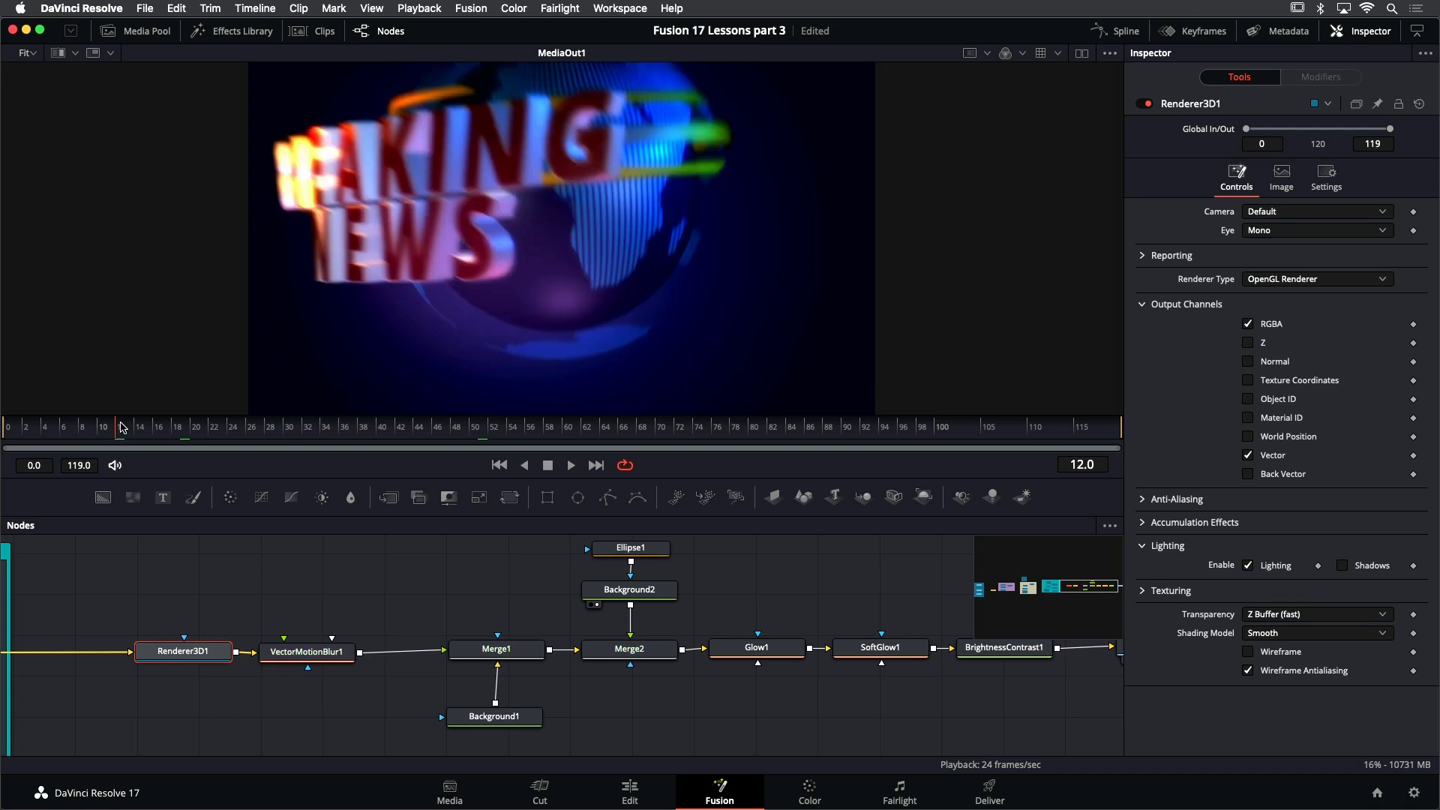
{"action": "left_click", "coordinate": [47, 434]}
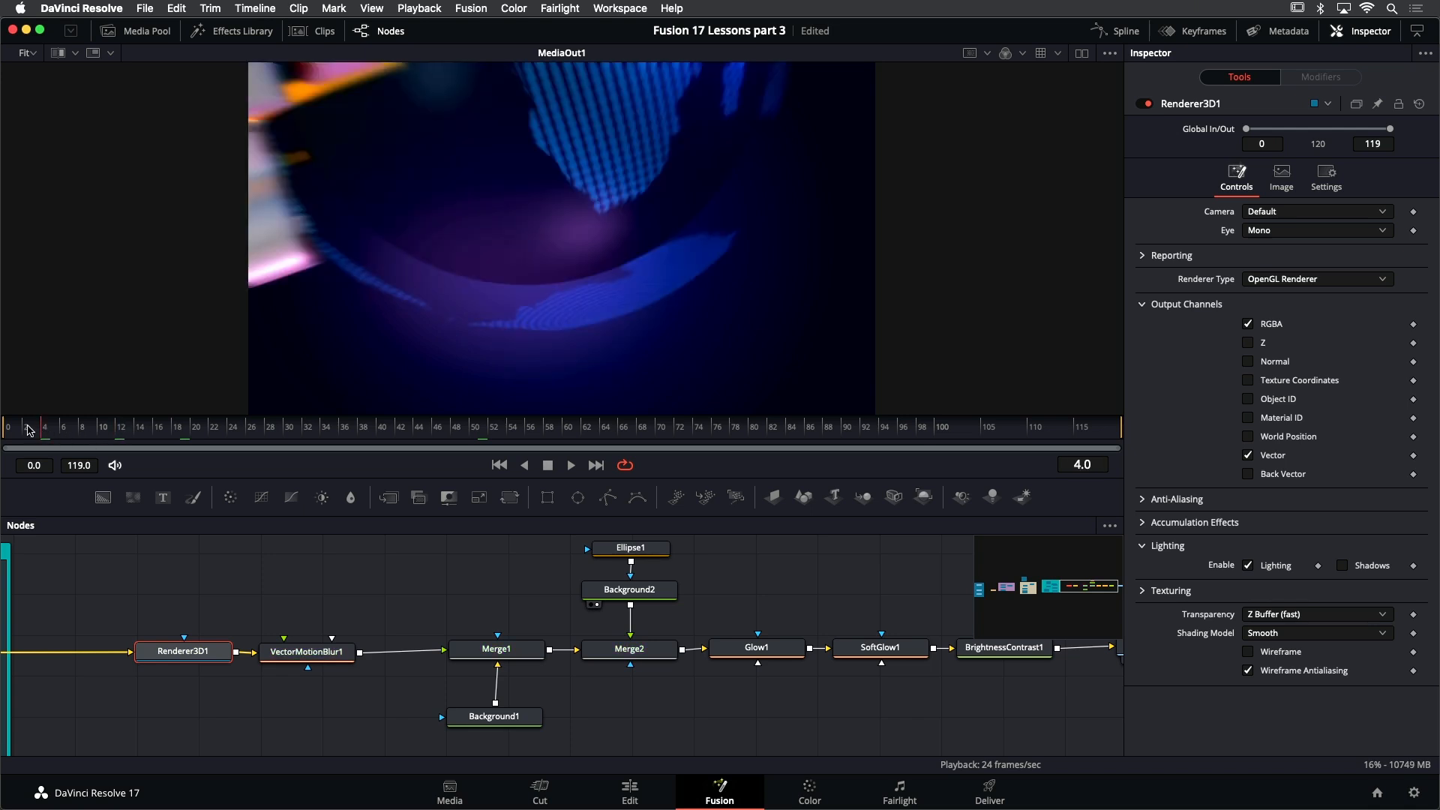
{"action": "left_click_drag", "start_coordinate": [70, 433], "coordinate": [156, 435]}
{"action": "left_click", "coordinate": [232, 435]}
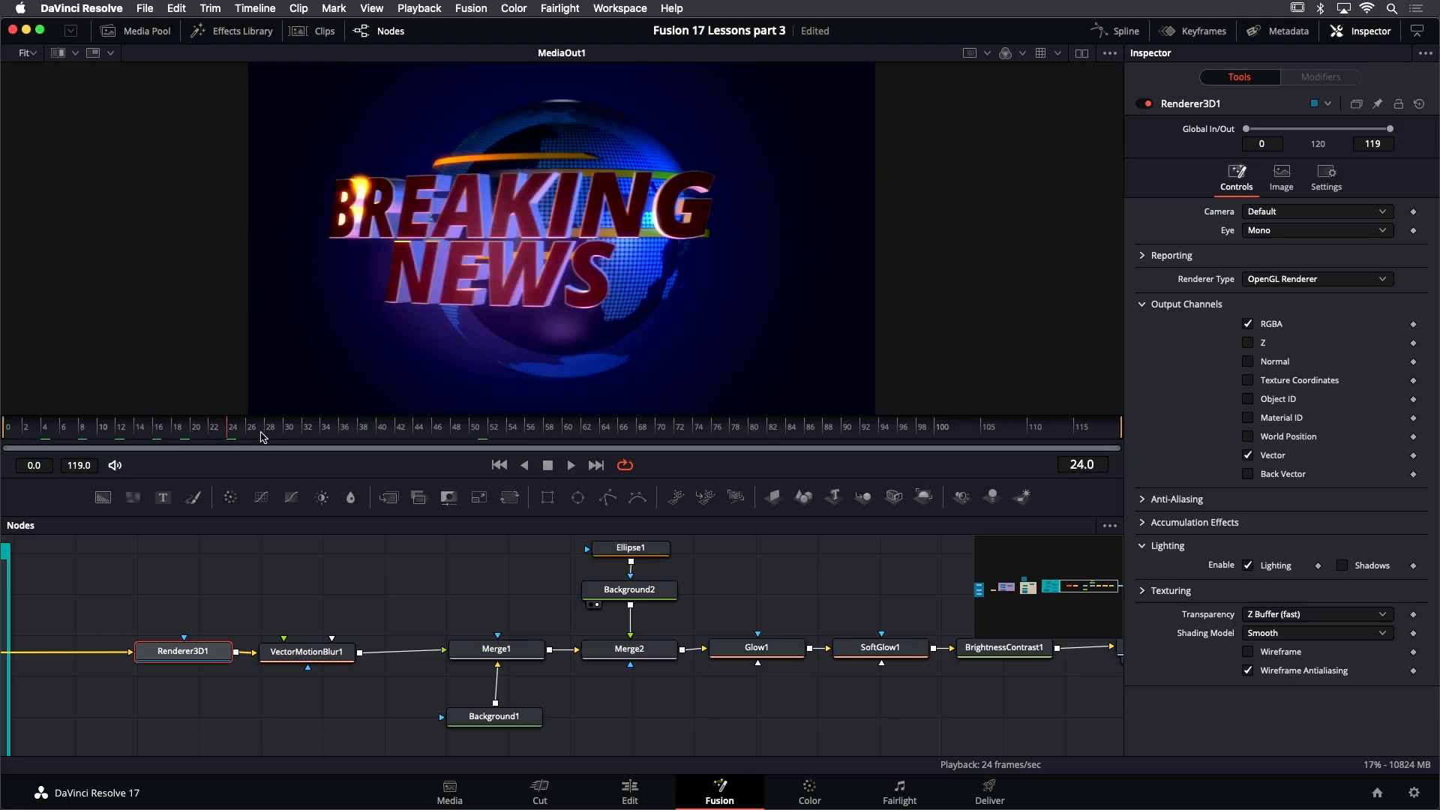
{"action": "left_click_drag", "start_coordinate": [266, 435], "coordinate": [413, 439]}
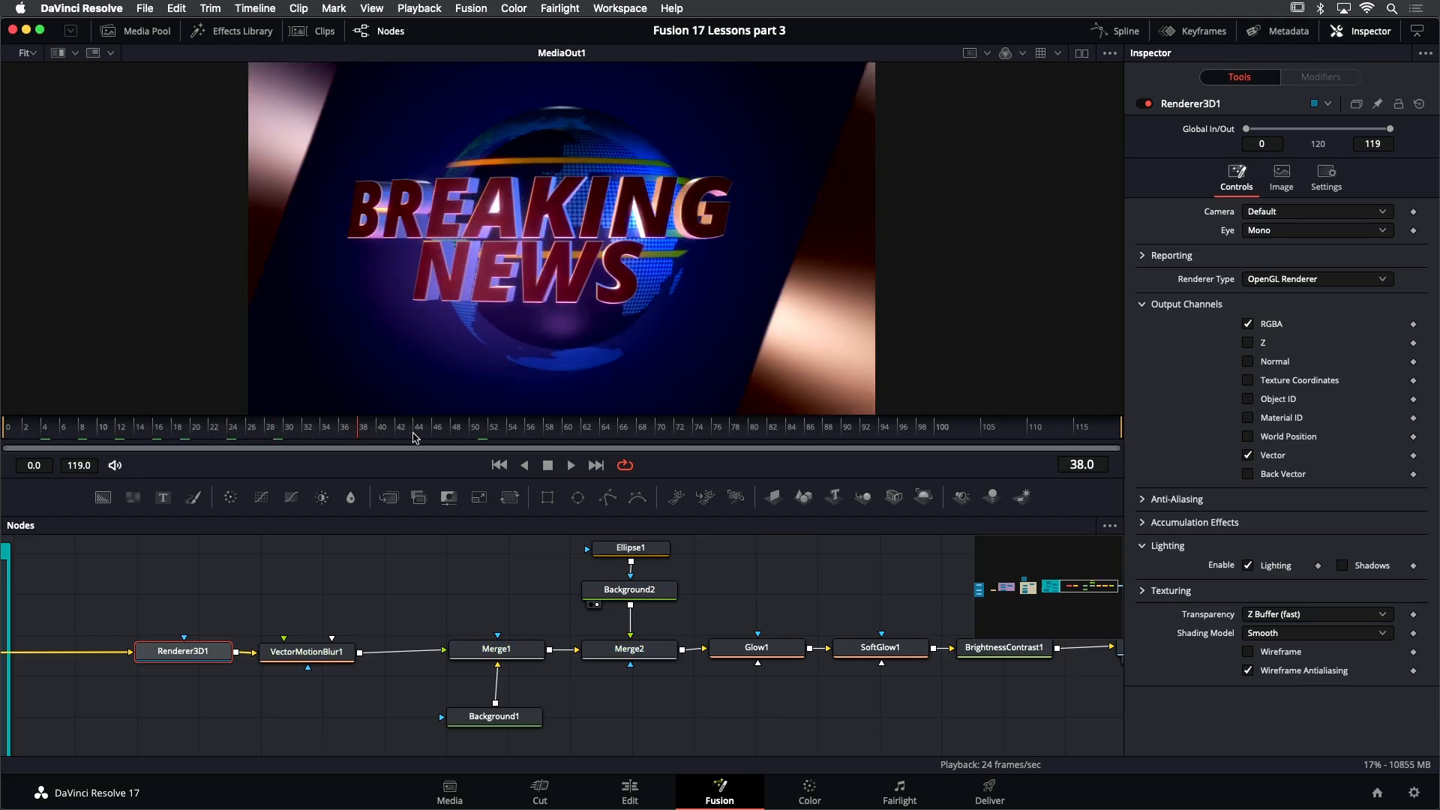
{"action": "left_click", "coordinate": [461, 438]}
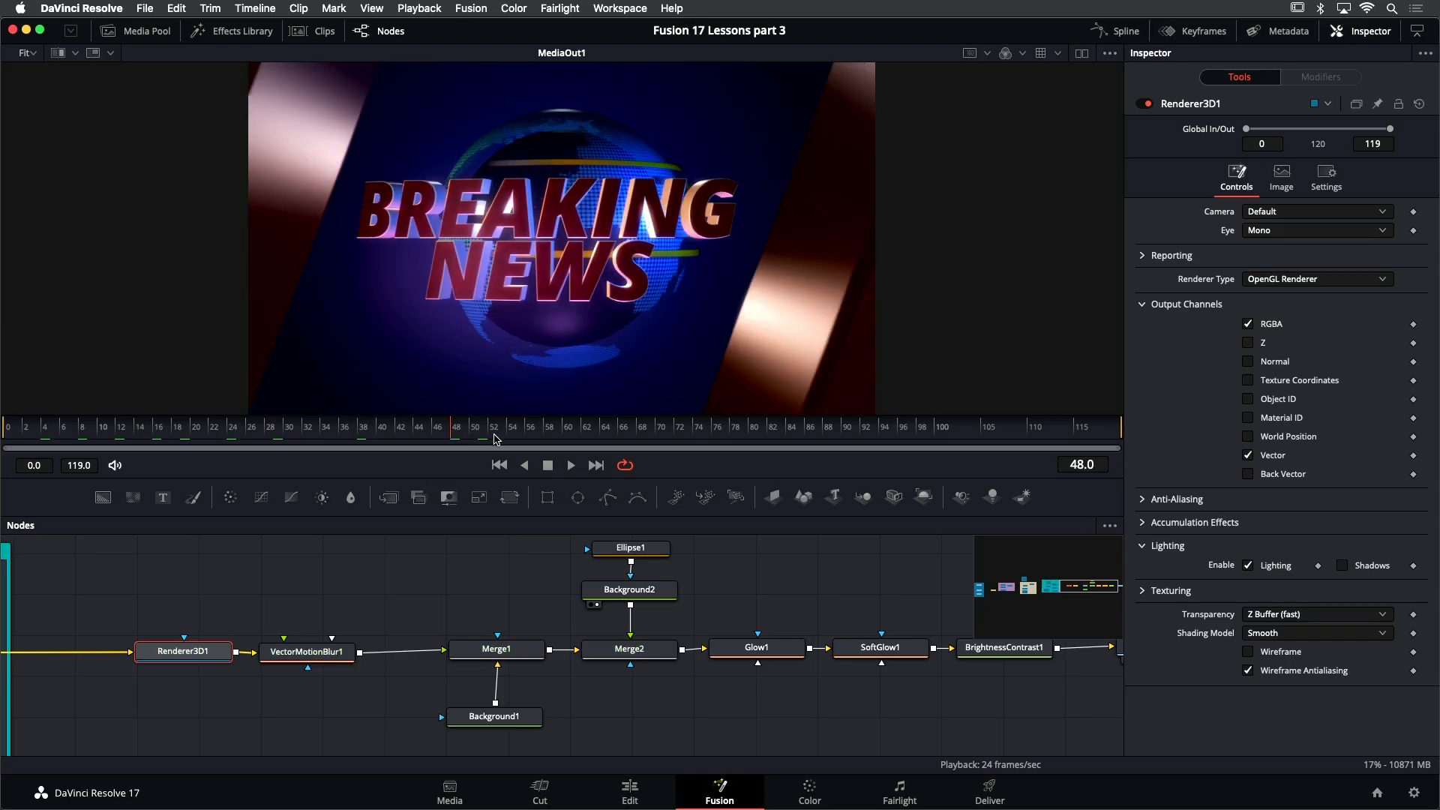
{"action": "left_click", "coordinate": [566, 436]}
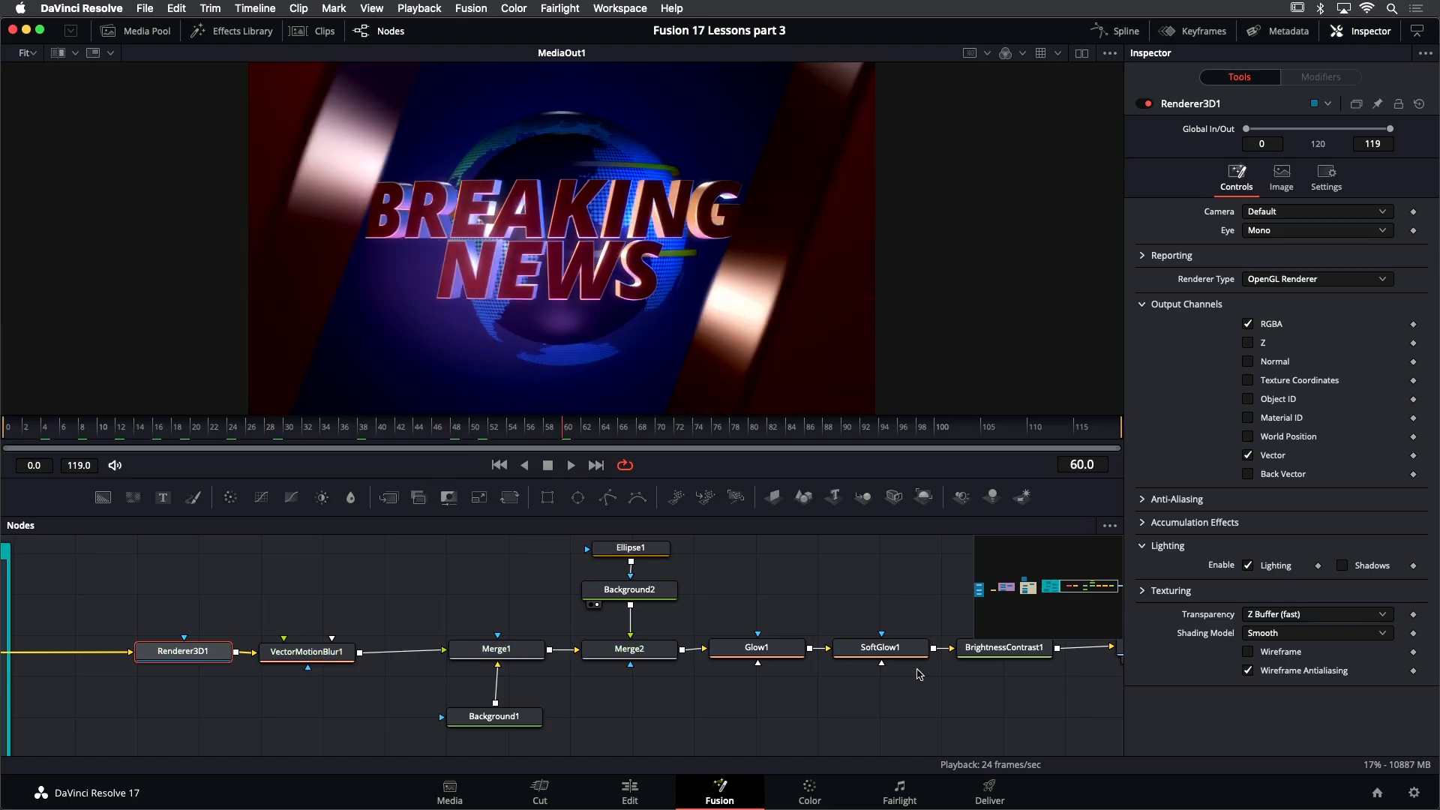
Move MediaOut1 farther along the chain and insert the Resolve FX Lens Reflections effect after BrightnessContrast1
{"action": "left_click_drag", "start_coordinate": [900, 598], "coordinate": [341, 589]}
{"action": "left_click_drag", "start_coordinate": [636, 641], "coordinate": [924, 643]}
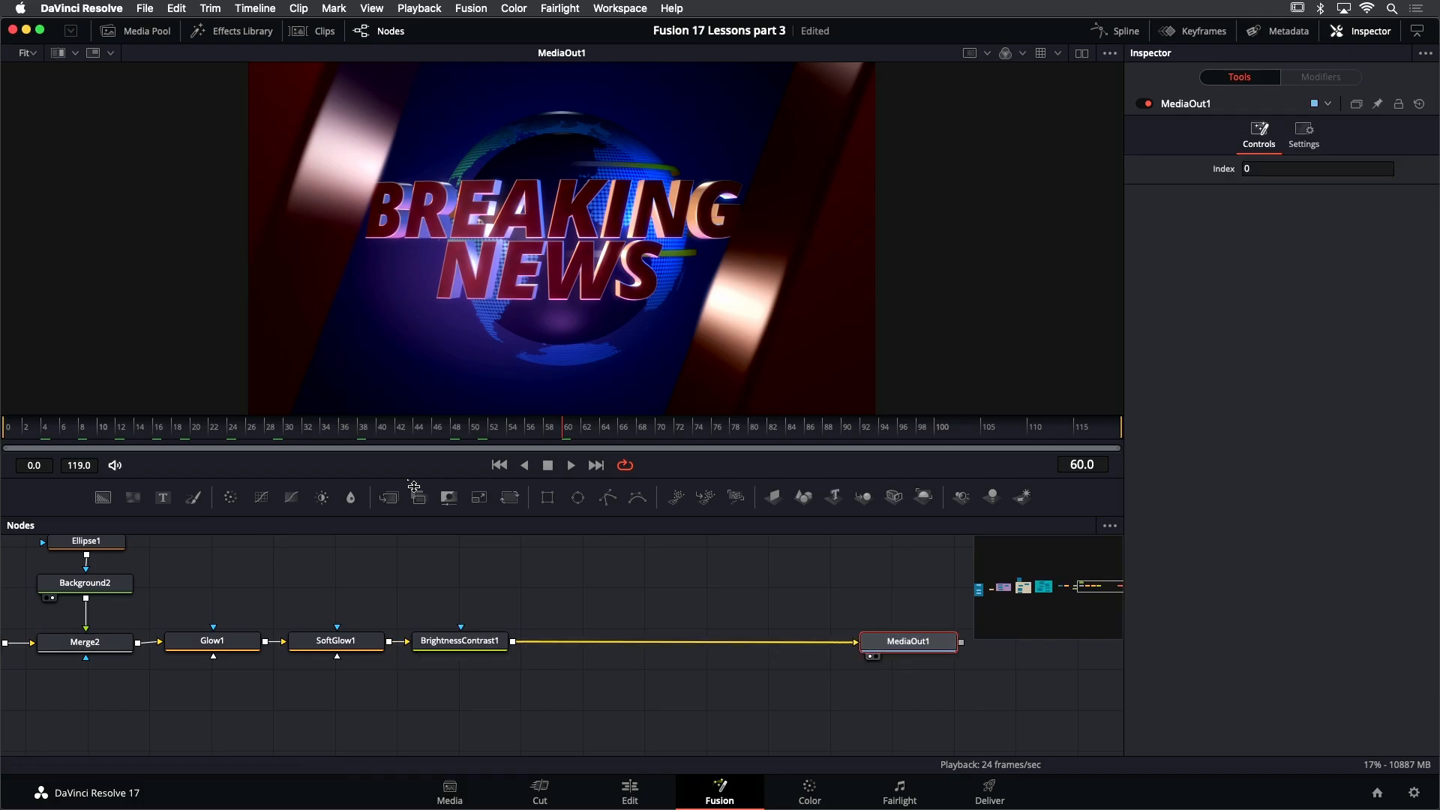
{"action": "left_click", "coordinate": [217, 32]}
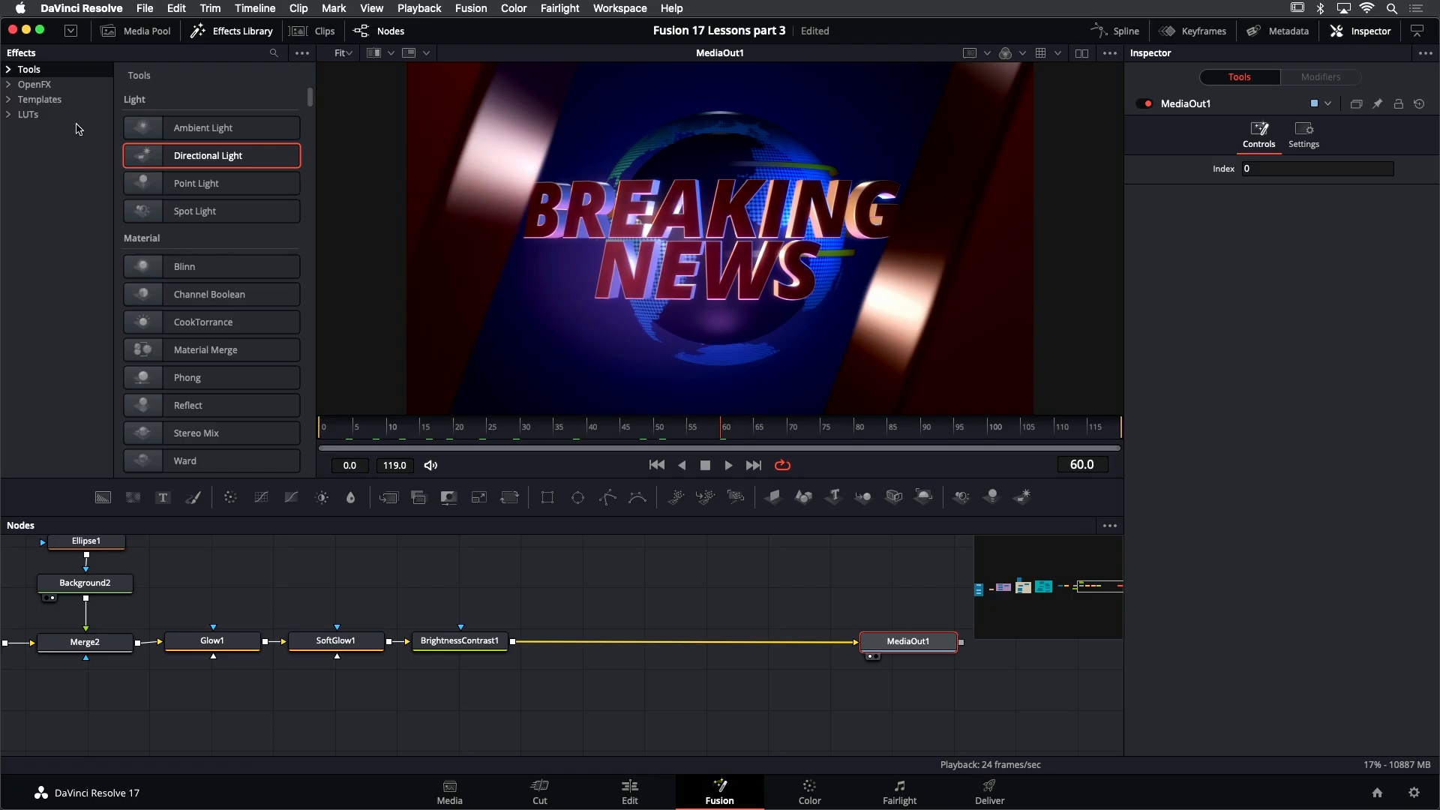
{"action": "left_click", "coordinate": [9, 86]}
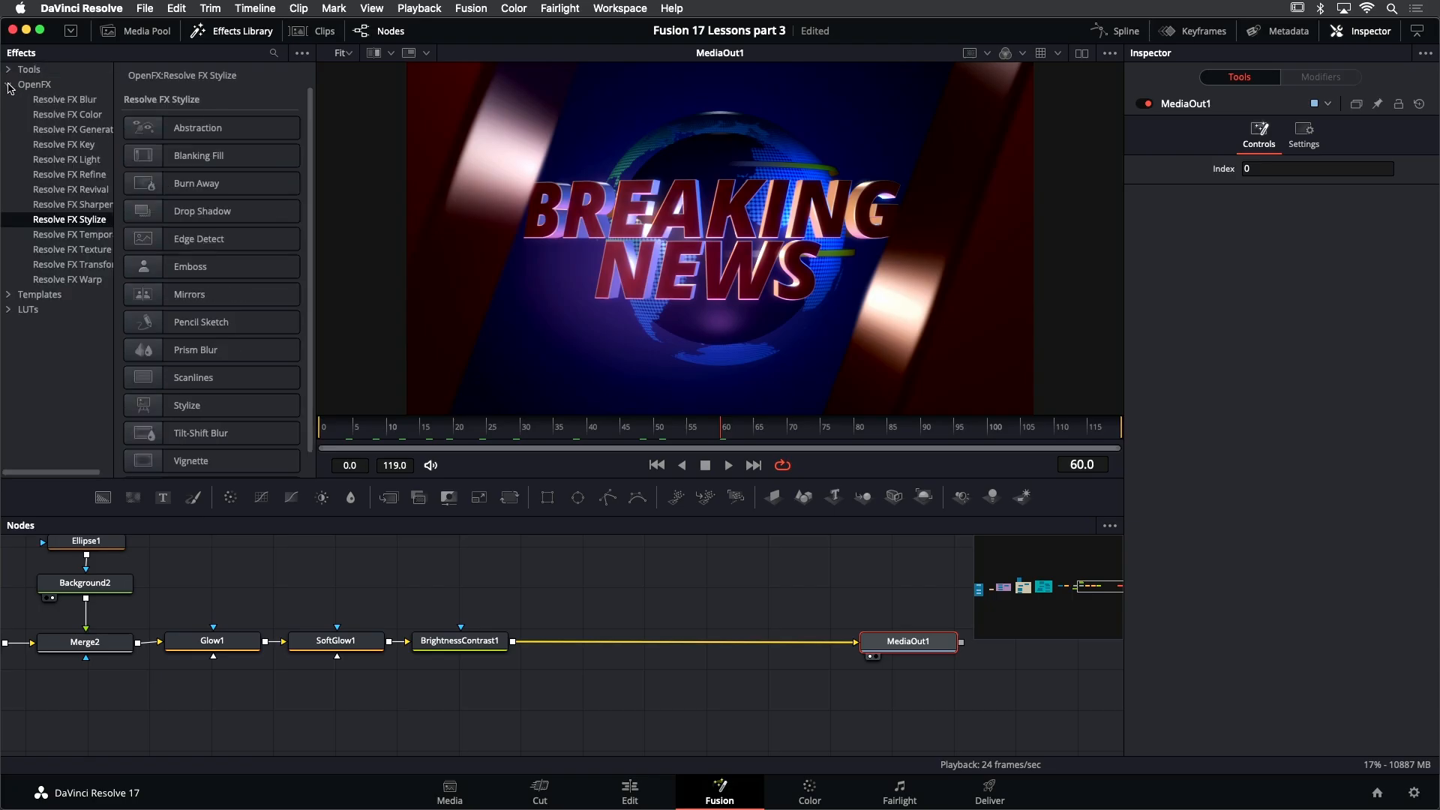
{"action": "left_click", "coordinate": [91, 158]}
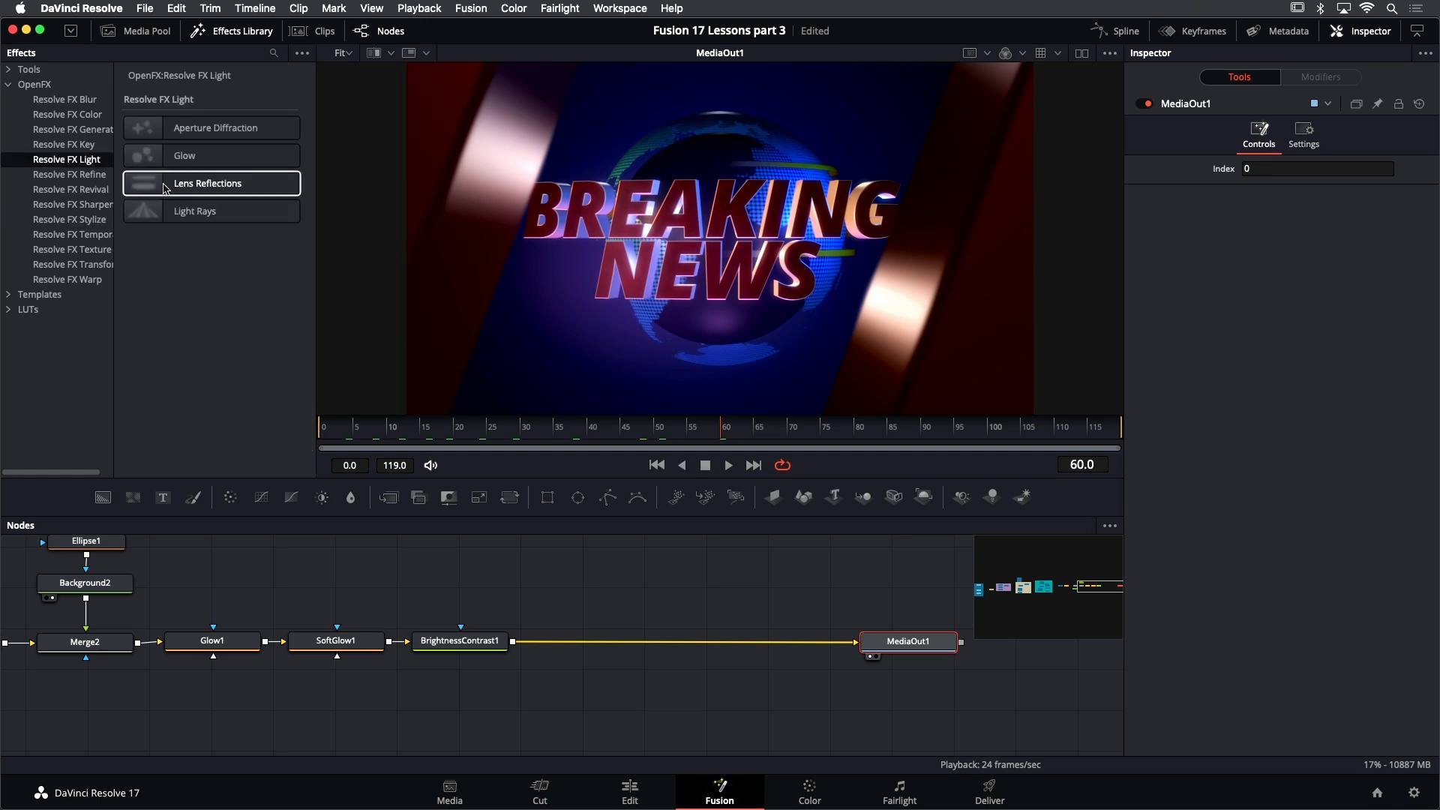
{"action": "left_click_drag", "start_coordinate": [147, 183], "coordinate": [603, 648]}
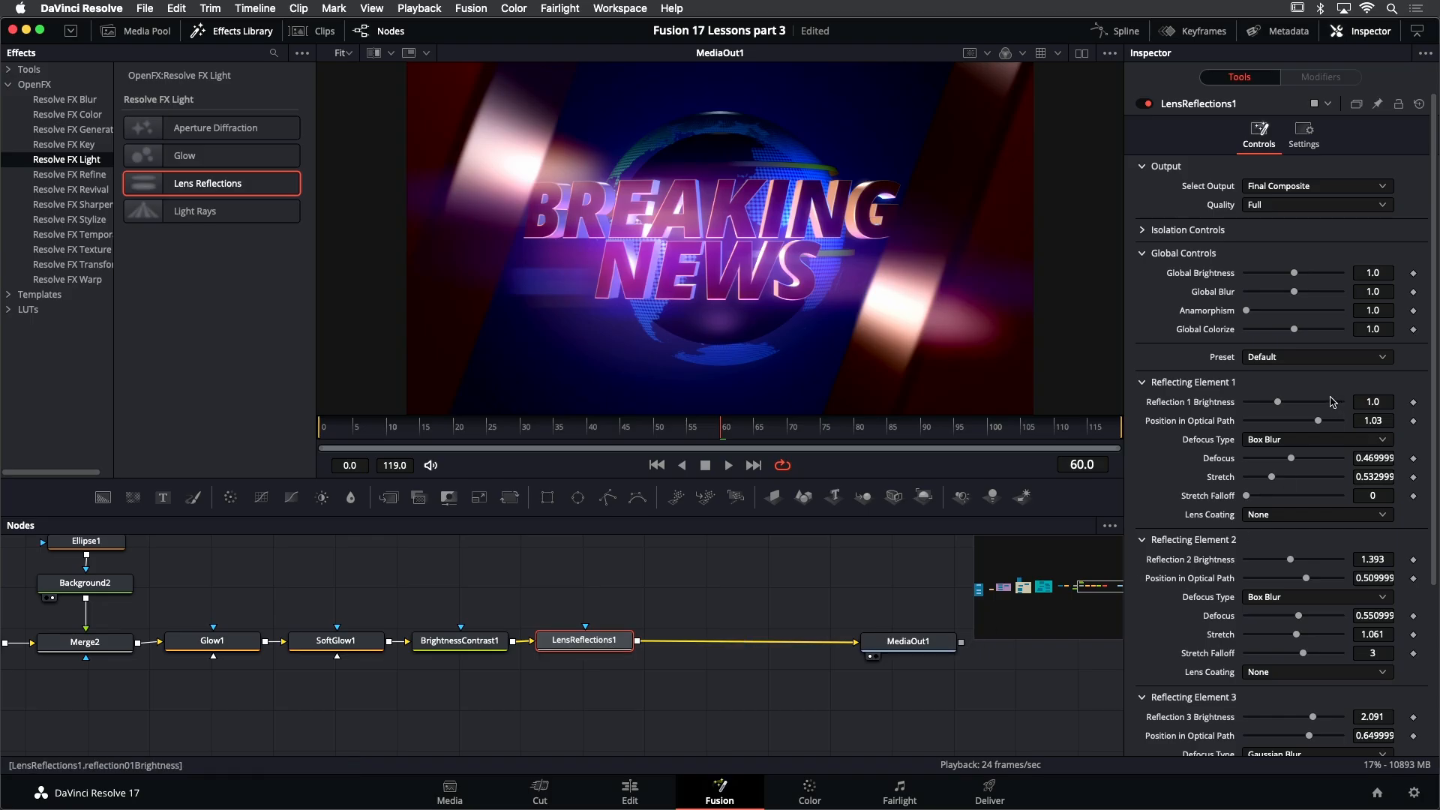
Apply the Streaks preset to LensReflections1, lower its Global Brightness to about 0.472 and check the reflections at several frames
{"action": "left_click", "coordinate": [1309, 359]}
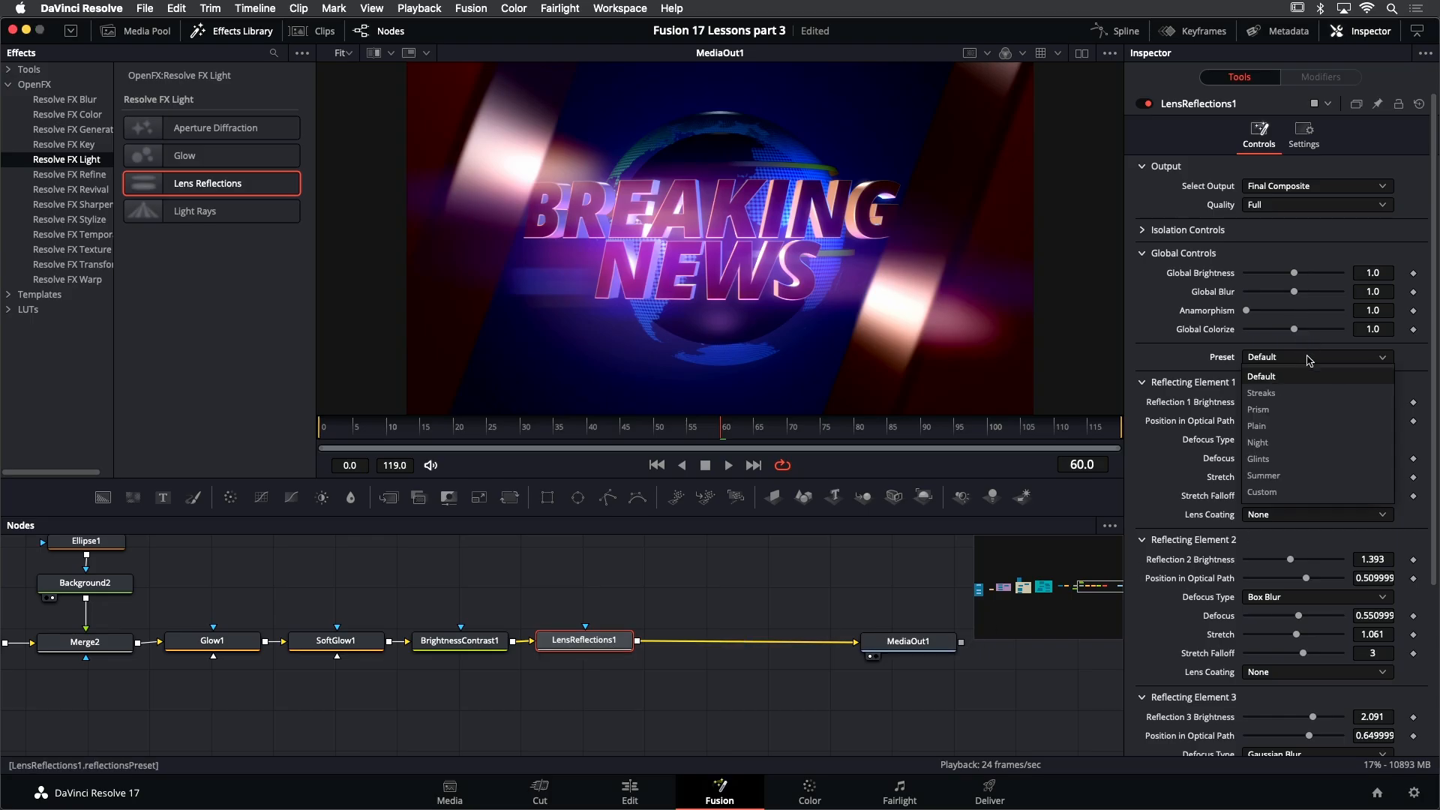
{"action": "left_click", "coordinate": [1288, 392]}
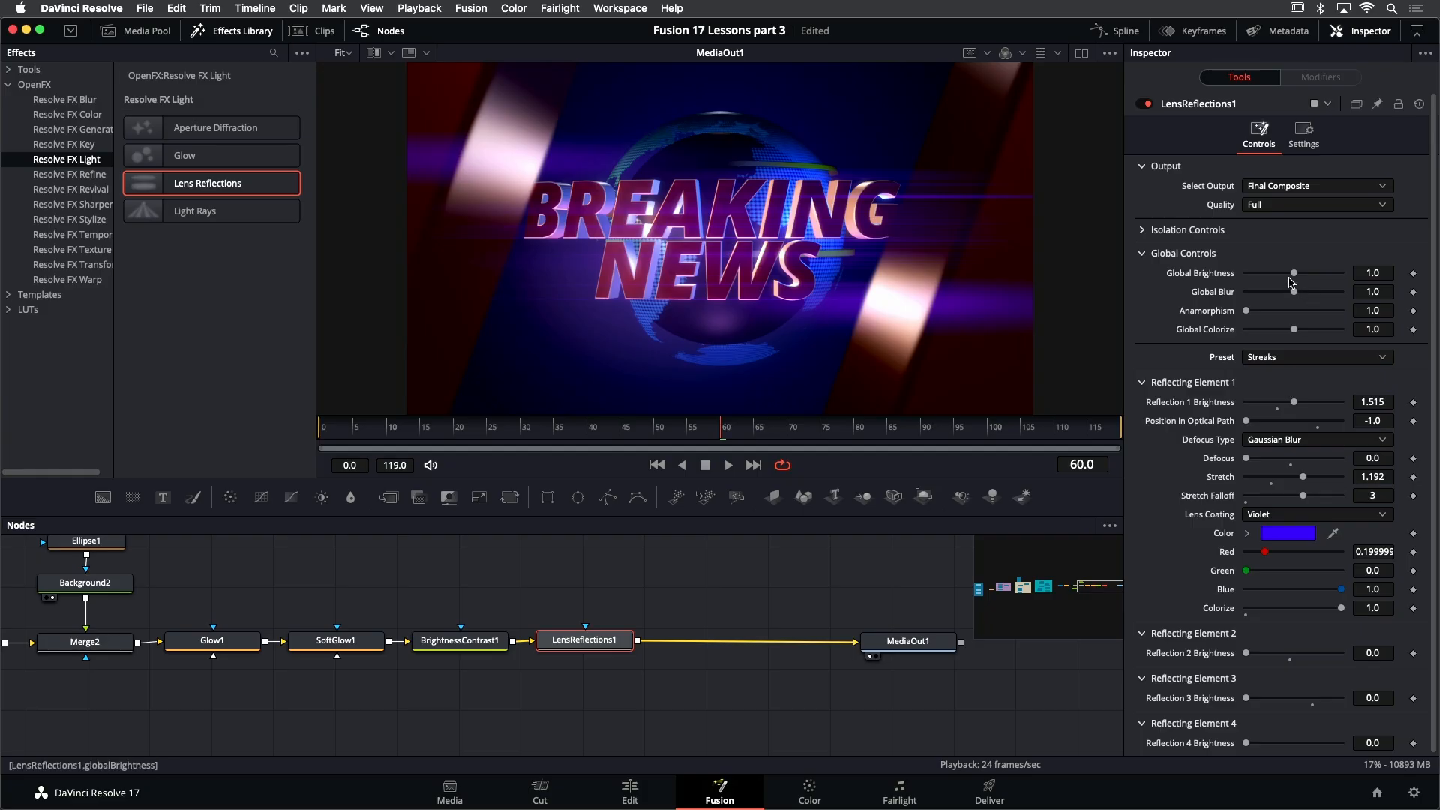
{"action": "left_click_drag", "start_coordinate": [1294, 273], "coordinate": [1270, 278]}
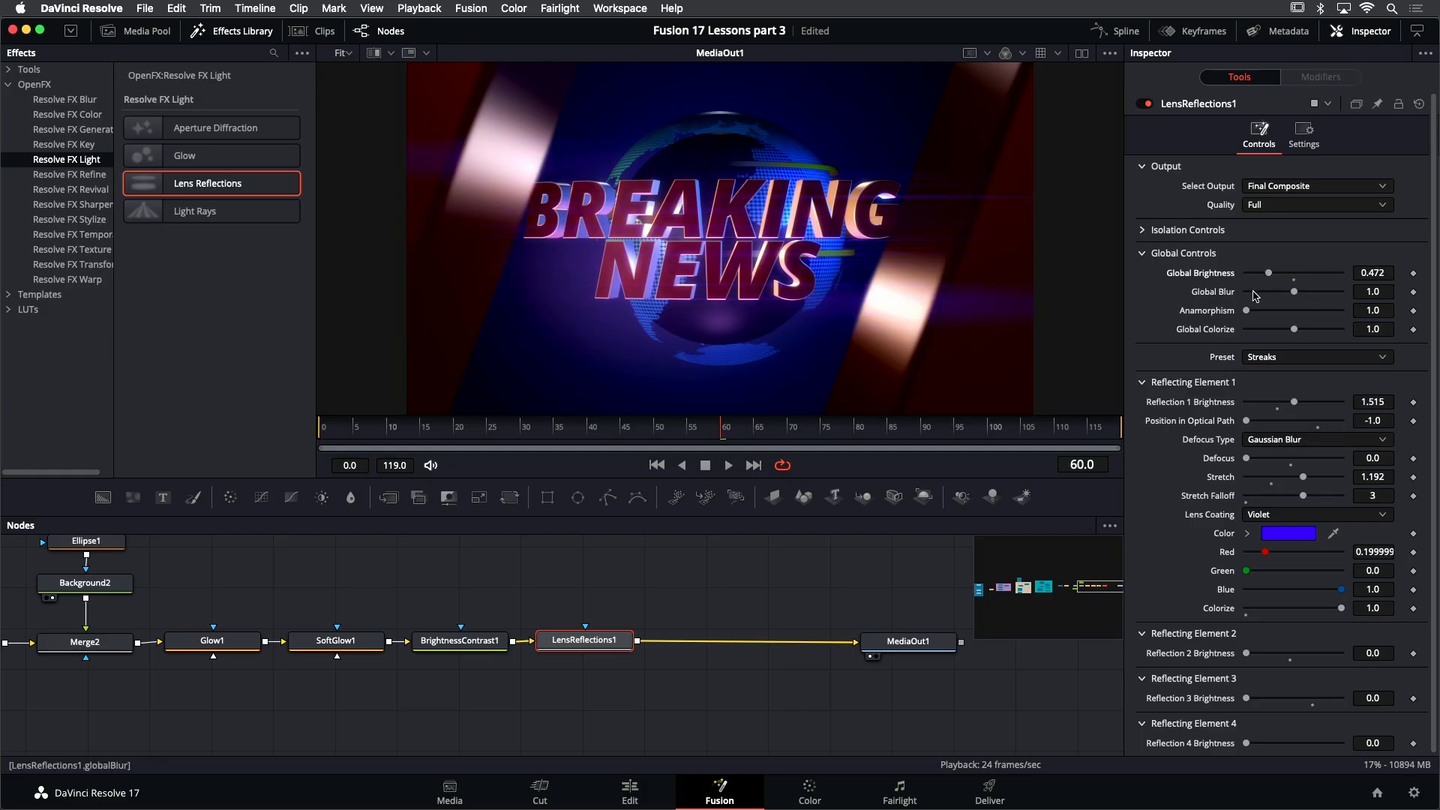
{"action": "left_click", "coordinate": [553, 435]}
{"action": "left_click_drag", "start_coordinate": [587, 437], "coordinate": [666, 441]}
{"action": "left_click", "coordinate": [729, 441]}
{"action": "left_click", "coordinate": [873, 436]}
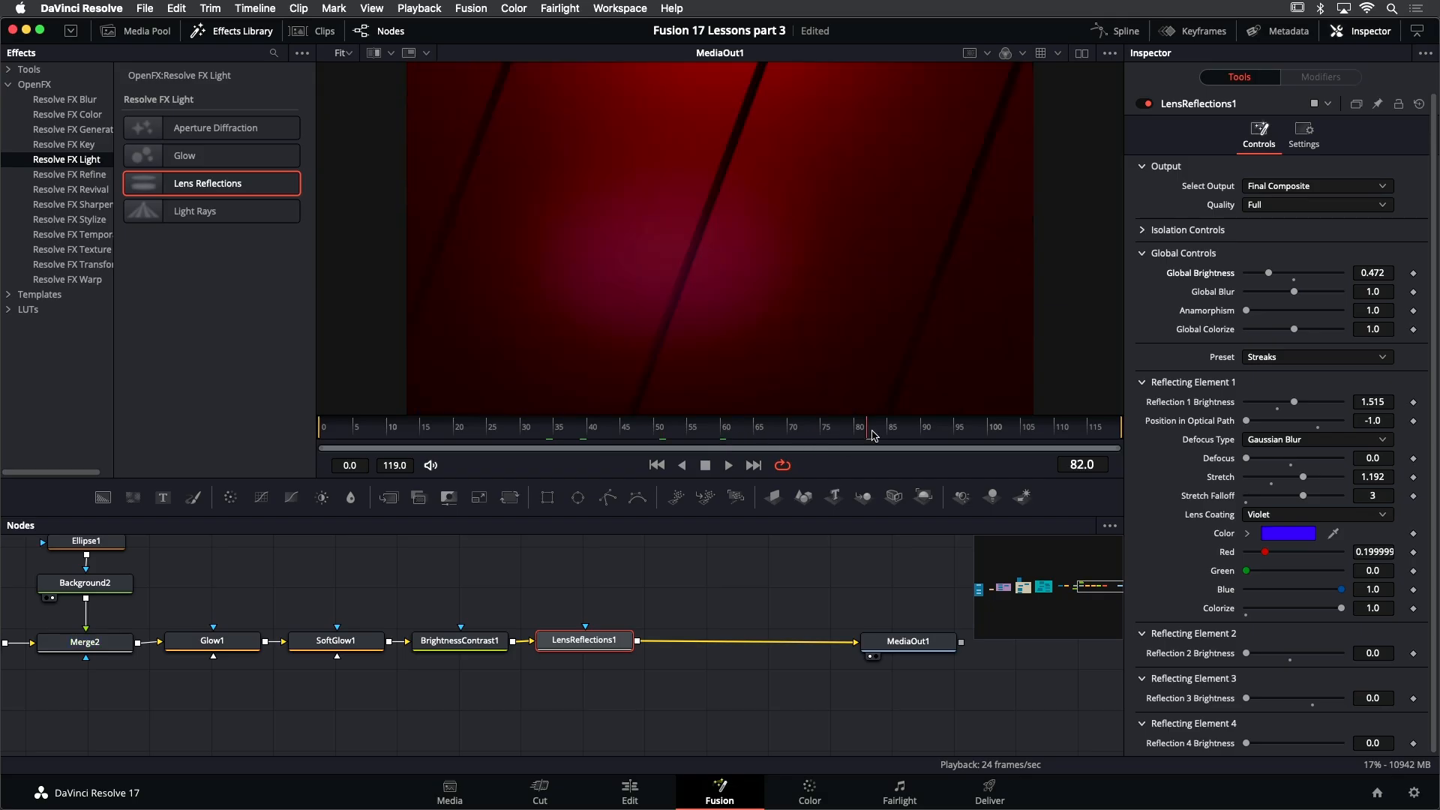
{"action": "left_click", "coordinate": [759, 429]}
Insert the Resolve FX Film Grain effect between LensReflections1 and MediaOut1 and apply the 35mm preset
{"action": "left_click", "coordinate": [100, 250]}
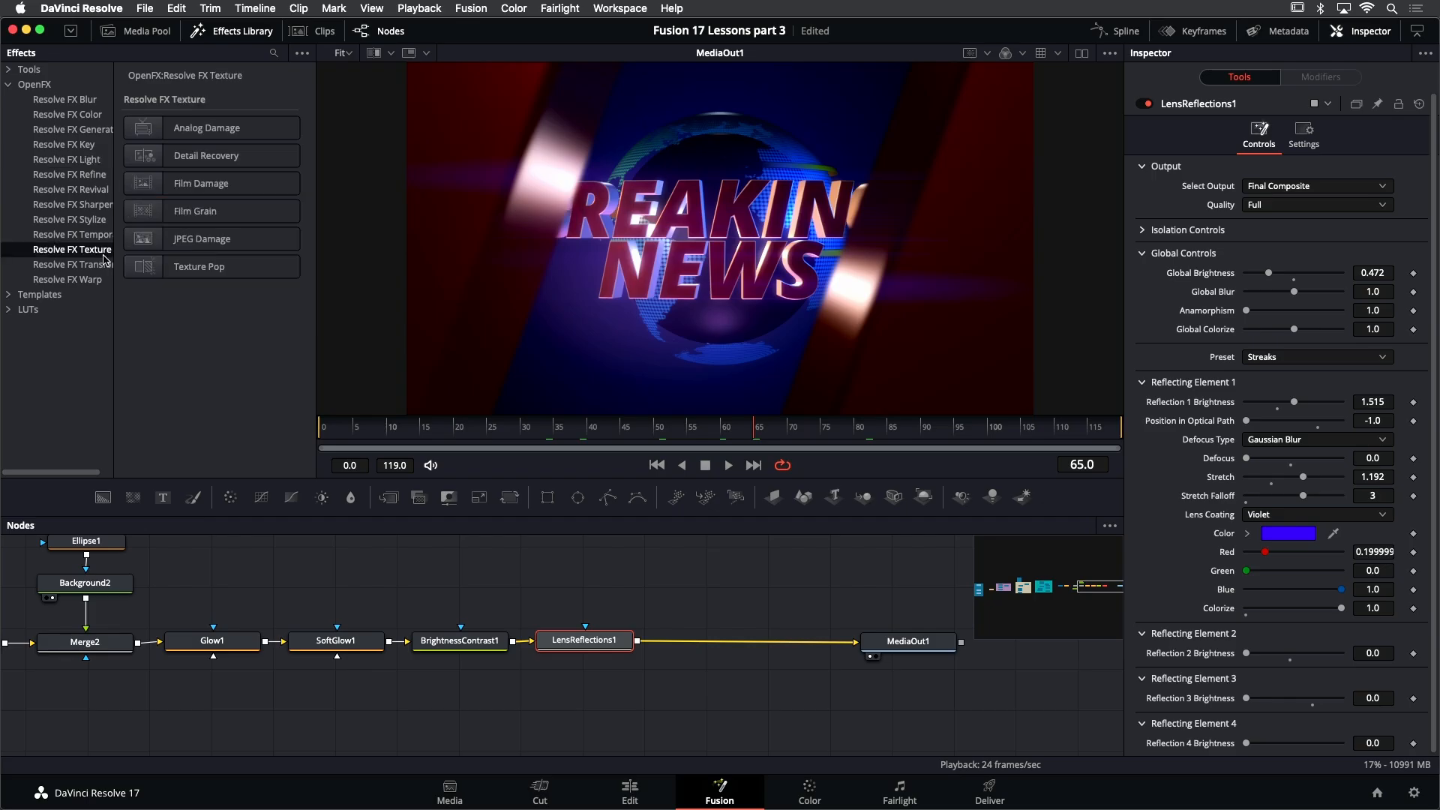
{"action": "left_click_drag", "start_coordinate": [193, 218], "coordinate": [727, 642]}
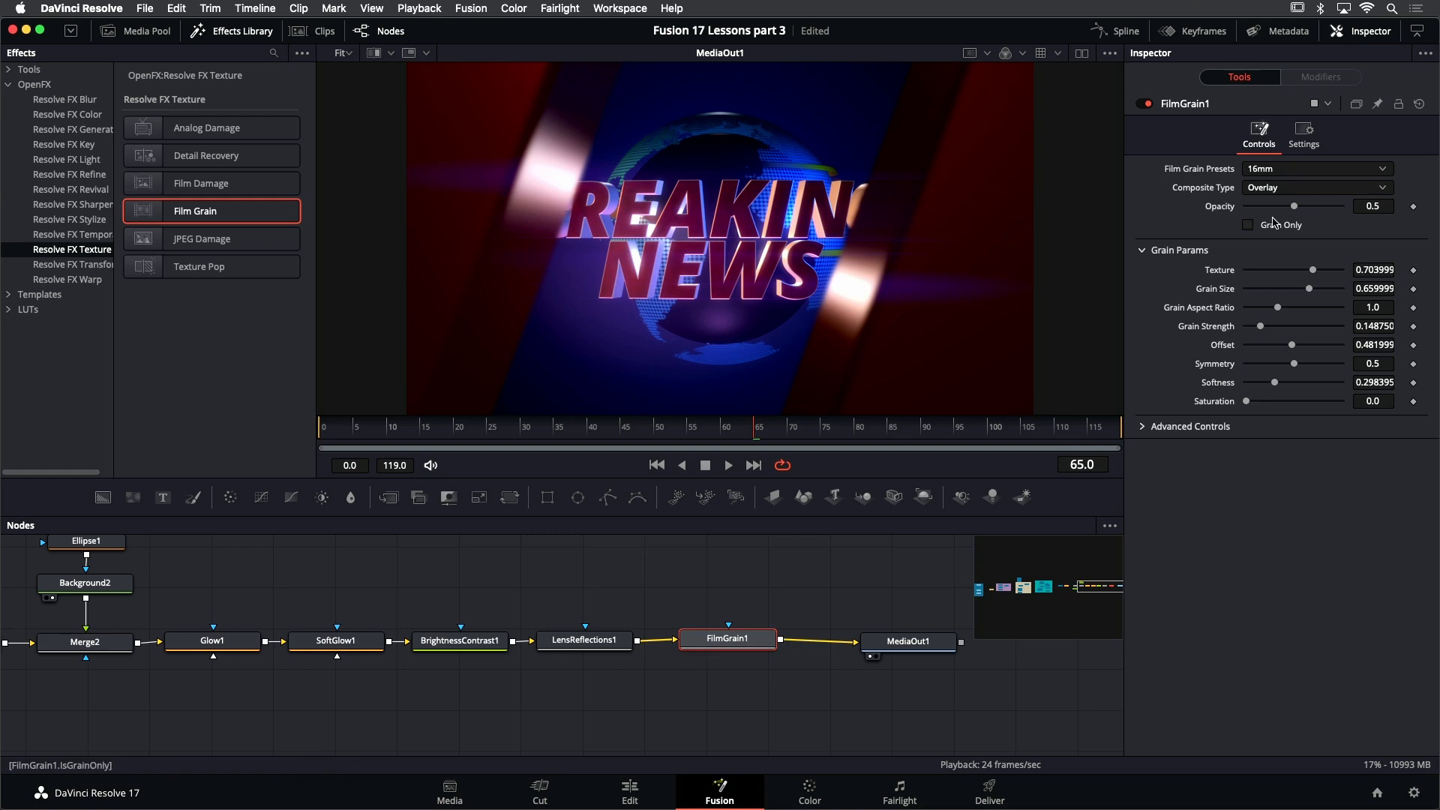
{"action": "left_click", "coordinate": [1267, 170]}
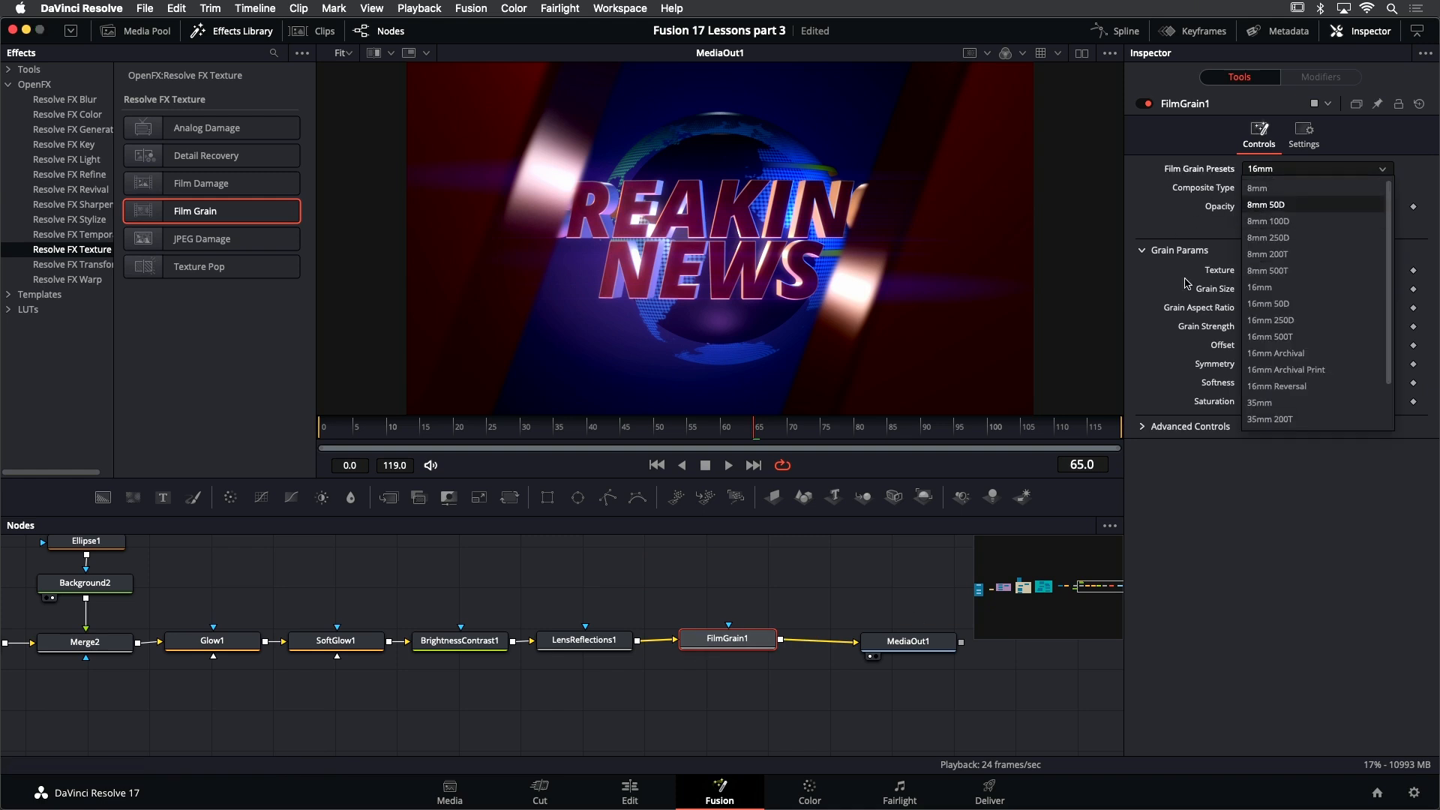
{"action": "left_click", "coordinate": [1283, 404]}
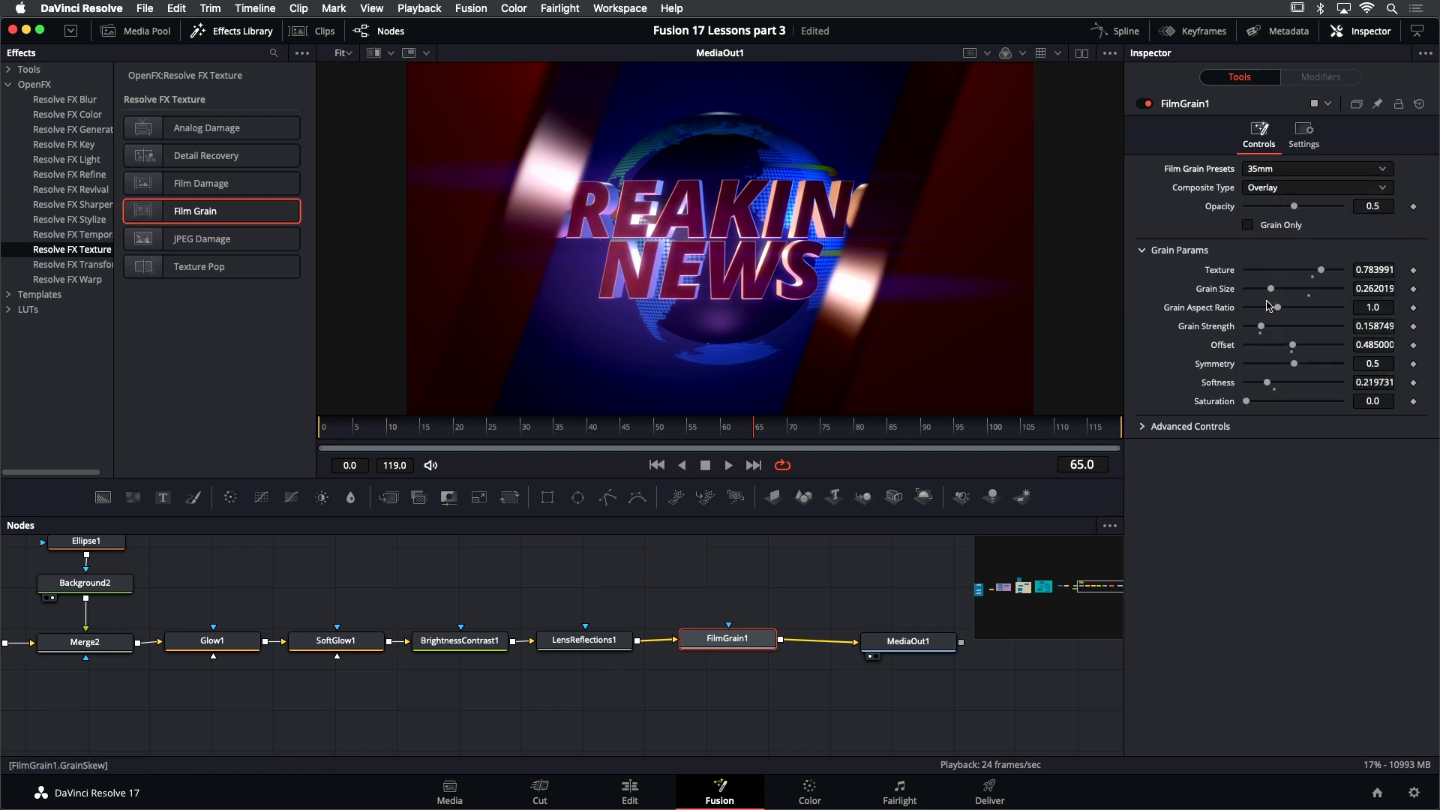
Set FilmGrain1's Composite Type to Hard Light, its Opacity to about 0.732 and its Symmetry to about 0.283
{"action": "left_click", "coordinate": [1283, 194]}
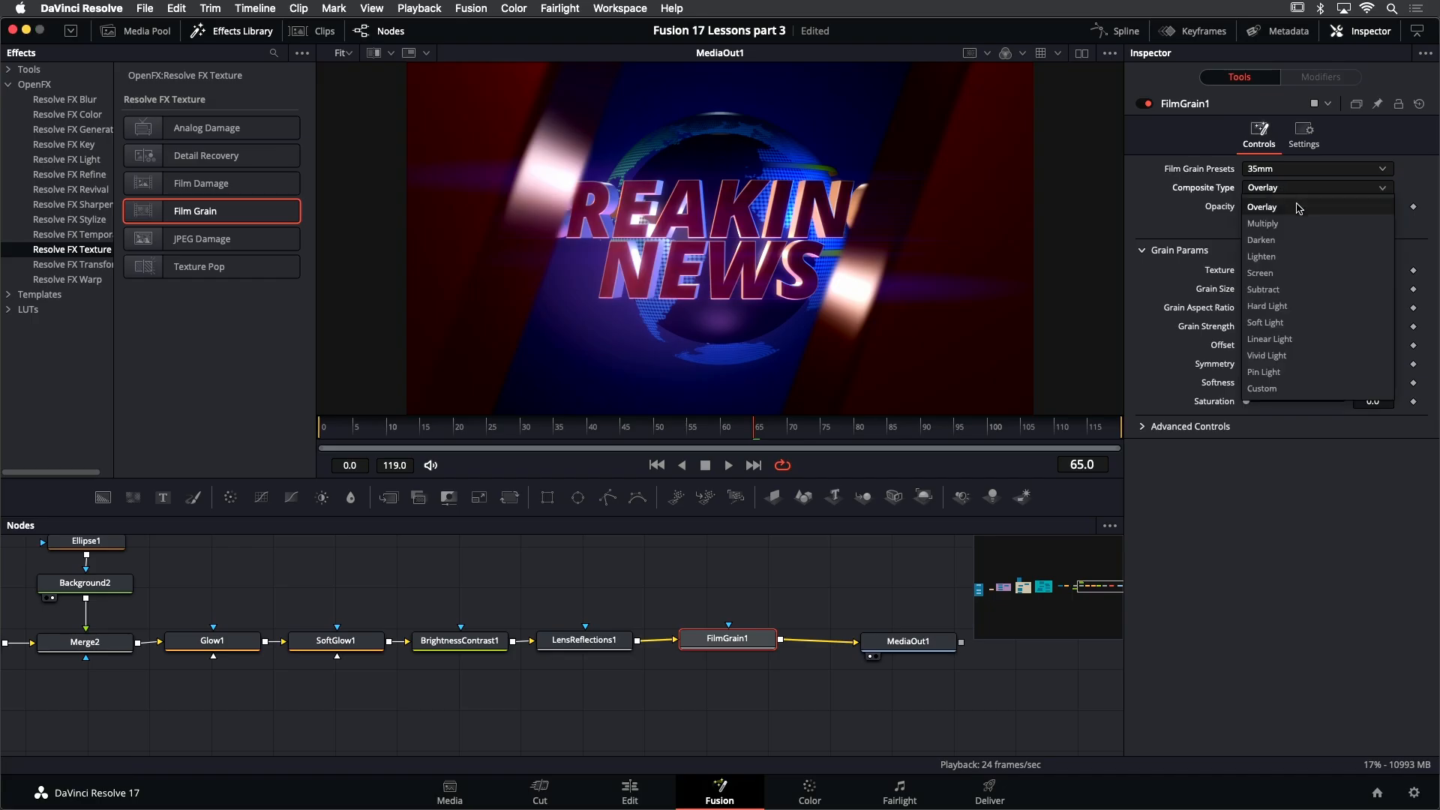
{"action": "left_click", "coordinate": [1281, 306]}
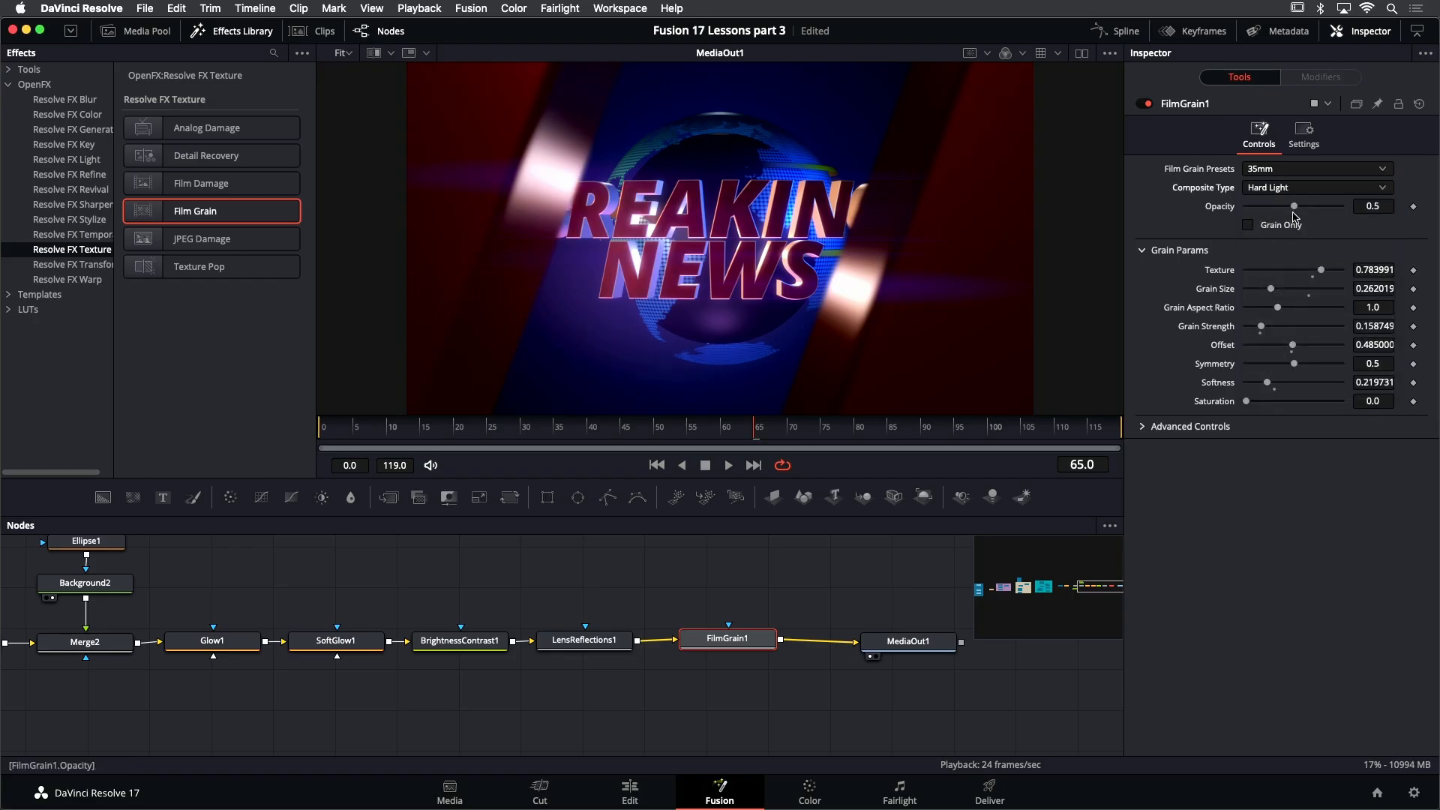
{"action": "left_click_drag", "start_coordinate": [1294, 207], "coordinate": [1318, 213]}
{"action": "left_click_drag", "start_coordinate": [1296, 367], "coordinate": [1280, 367]}
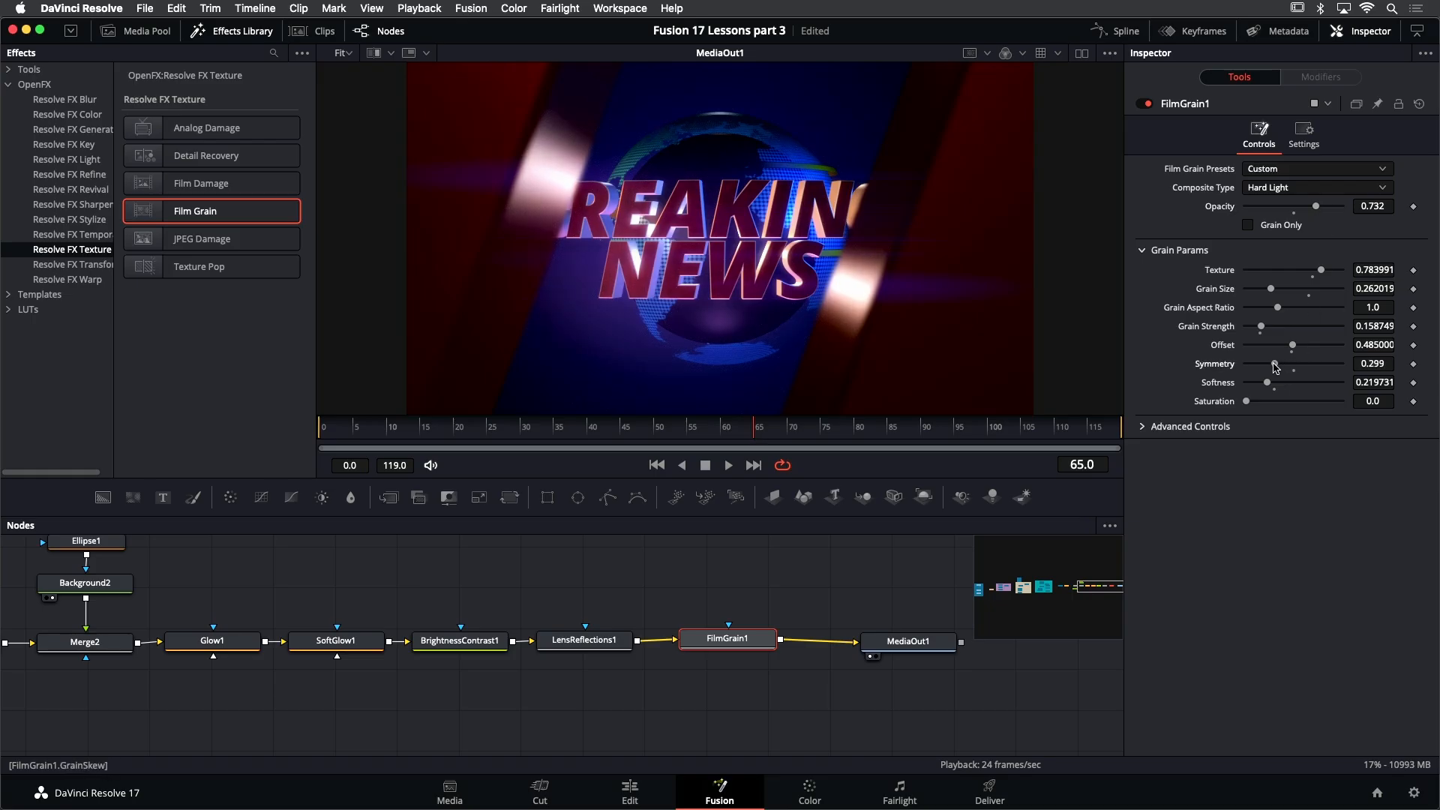
Compare the picture with FilmGrain1 toggled and examine the grain at earlier frames down to frame 25
{"action": "left_click", "coordinate": [1146, 105]}
{"action": "left_click_drag", "start_coordinate": [730, 427], "coordinate": [688, 429]}
{"action": "left_click", "coordinate": [625, 428]}
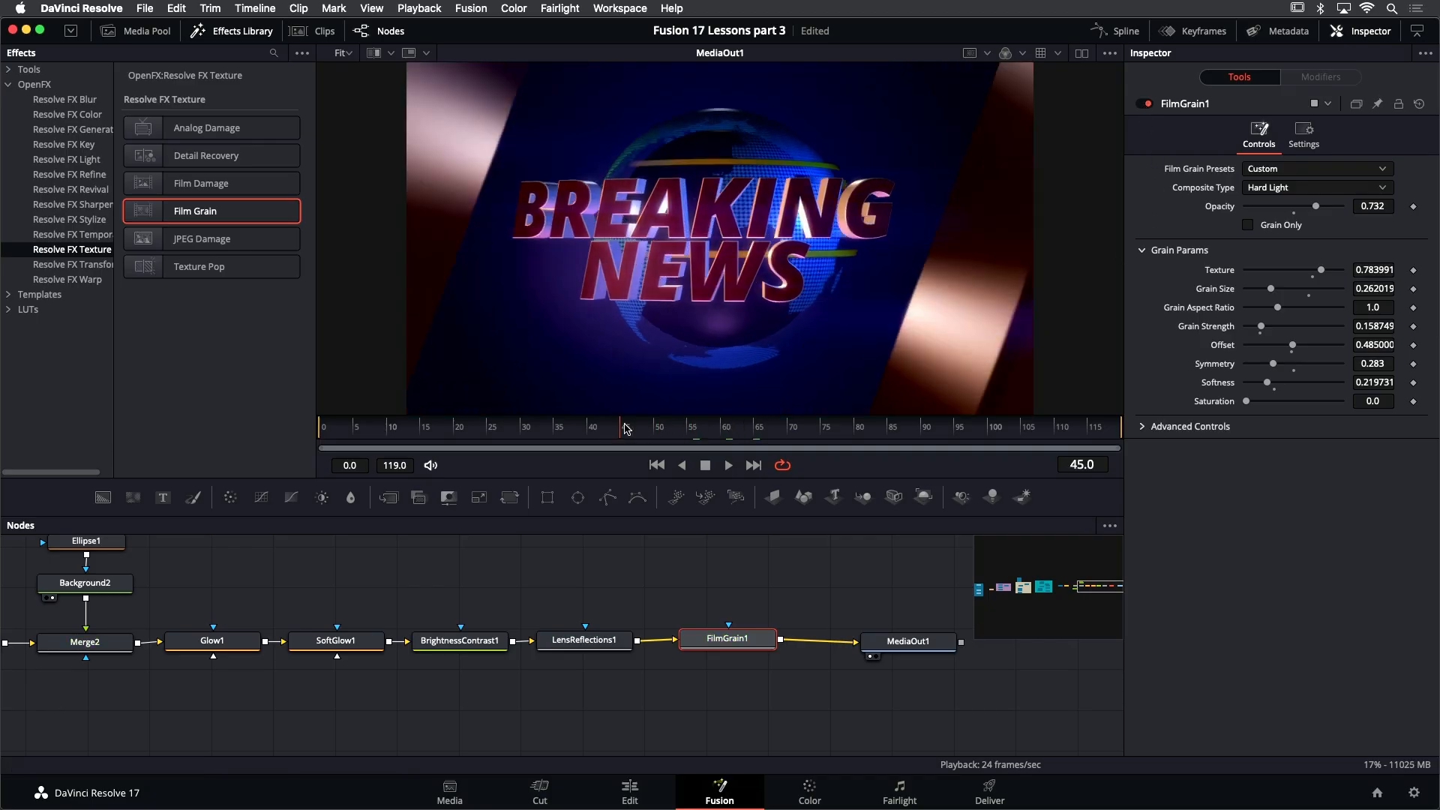
{"action": "left_click", "coordinate": [557, 427]}
{"action": "left_click", "coordinate": [492, 427]}
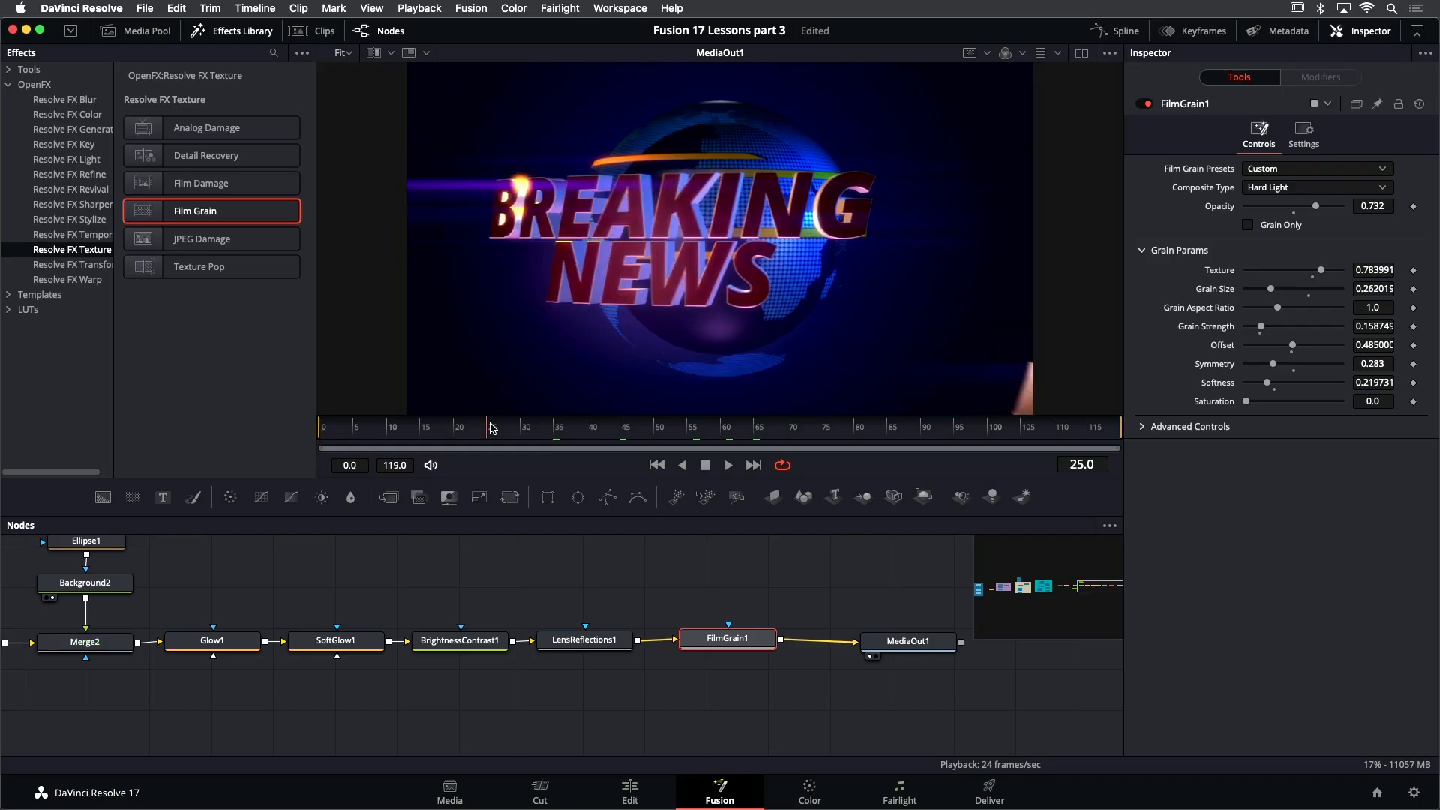
Check the grained picture at frames 16, 23 and 46
{"action": "left_click", "coordinate": [429, 428]}
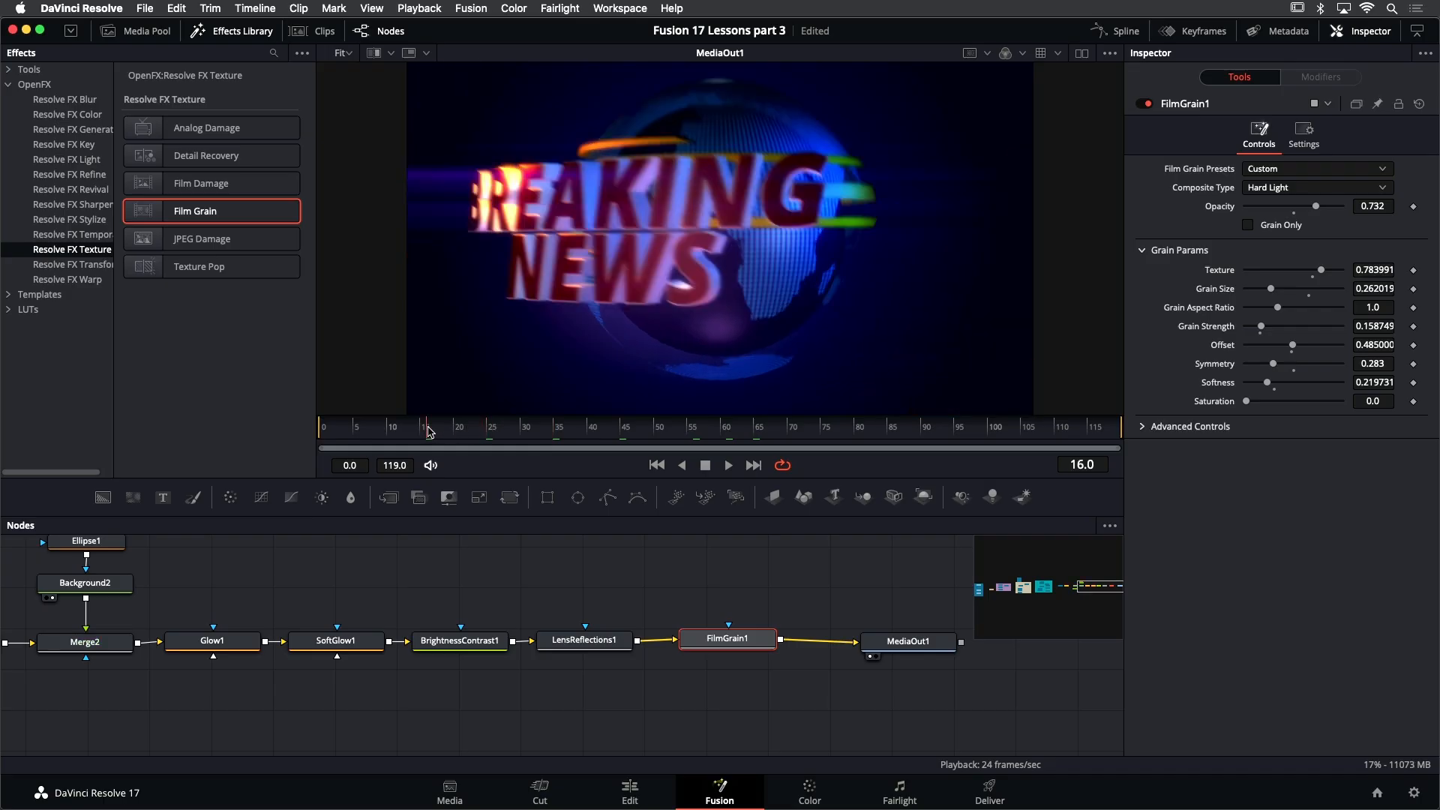
{"action": "left_click", "coordinate": [479, 429]}
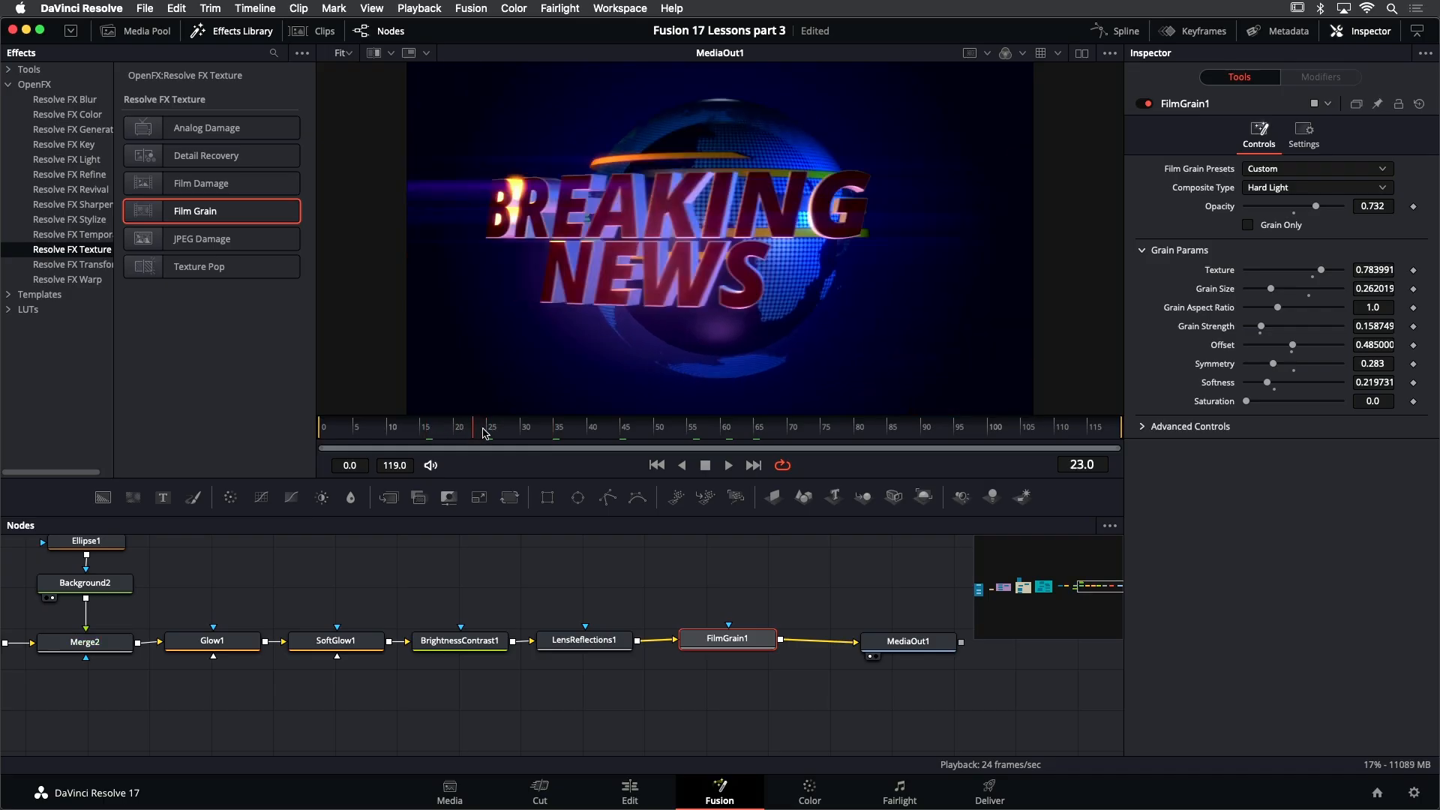
{"action": "left_click", "coordinate": [624, 429]}
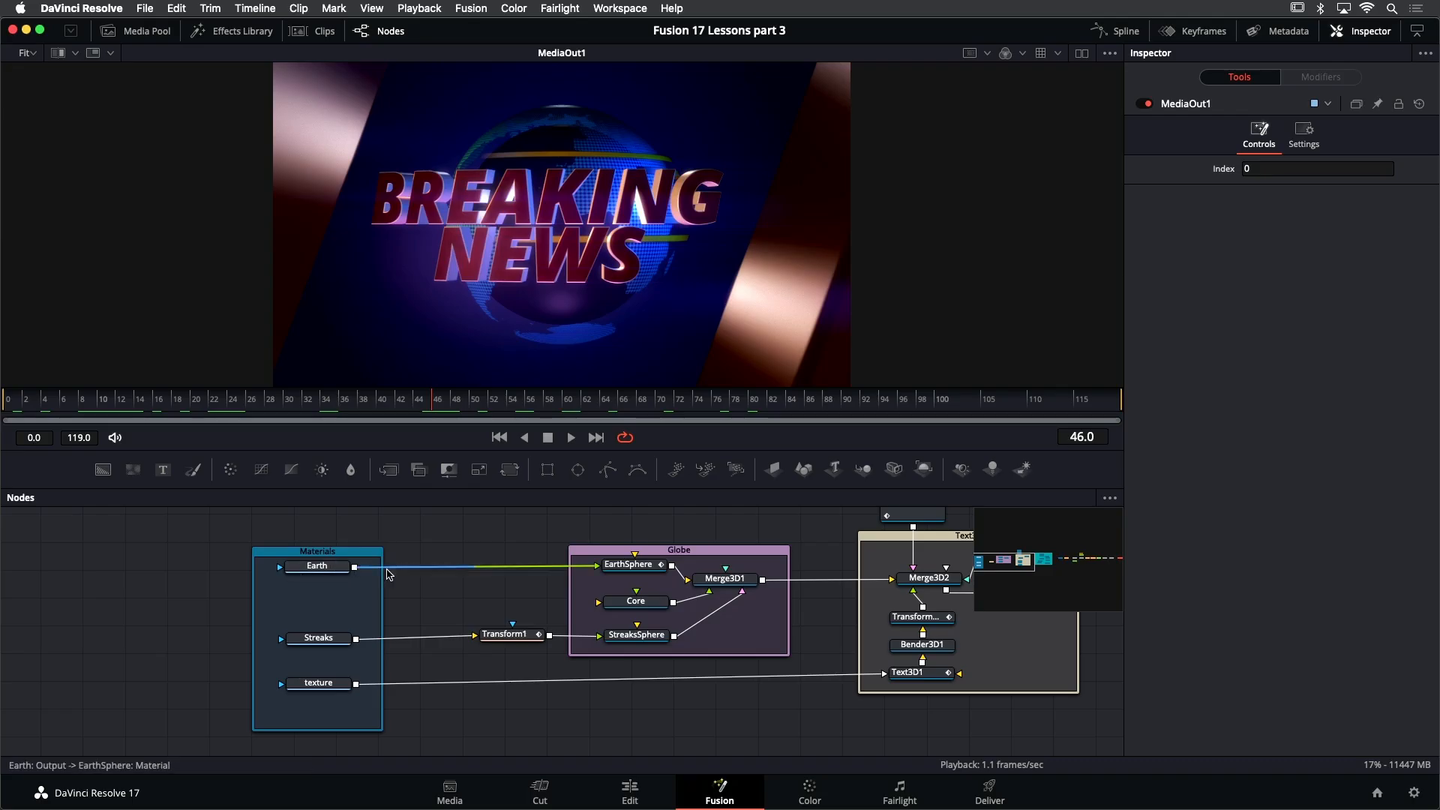
Review the node tree from the Materials group through Globe, Text3d and Lights3D to the renderer, effects chain and MediaOut1
{"action": "left_click_drag", "start_coordinate": [664, 537], "coordinate": [523, 568]}
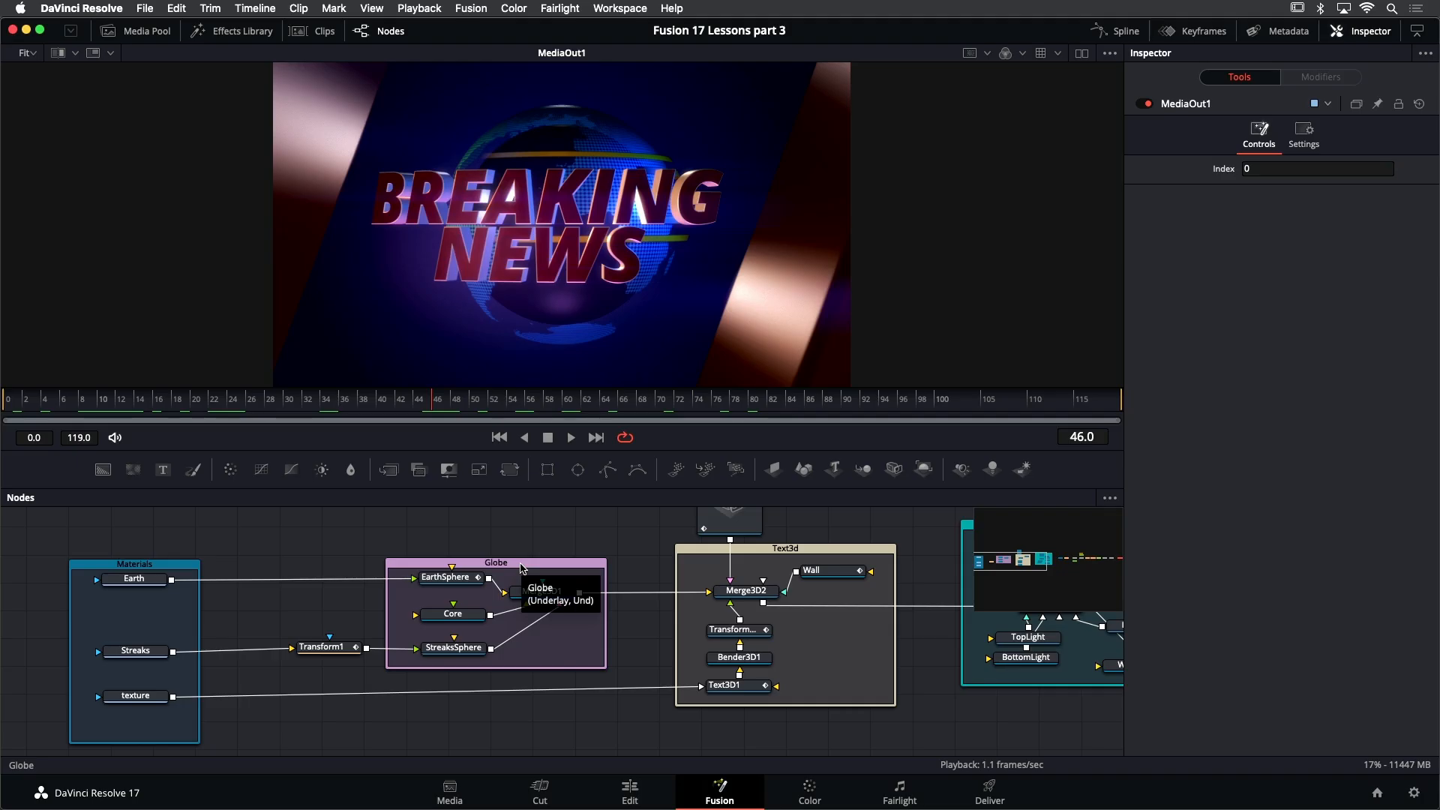
{"action": "scroll", "coordinate": [570, 578], "scroll_direction": "right", "scroll_amount": 5}
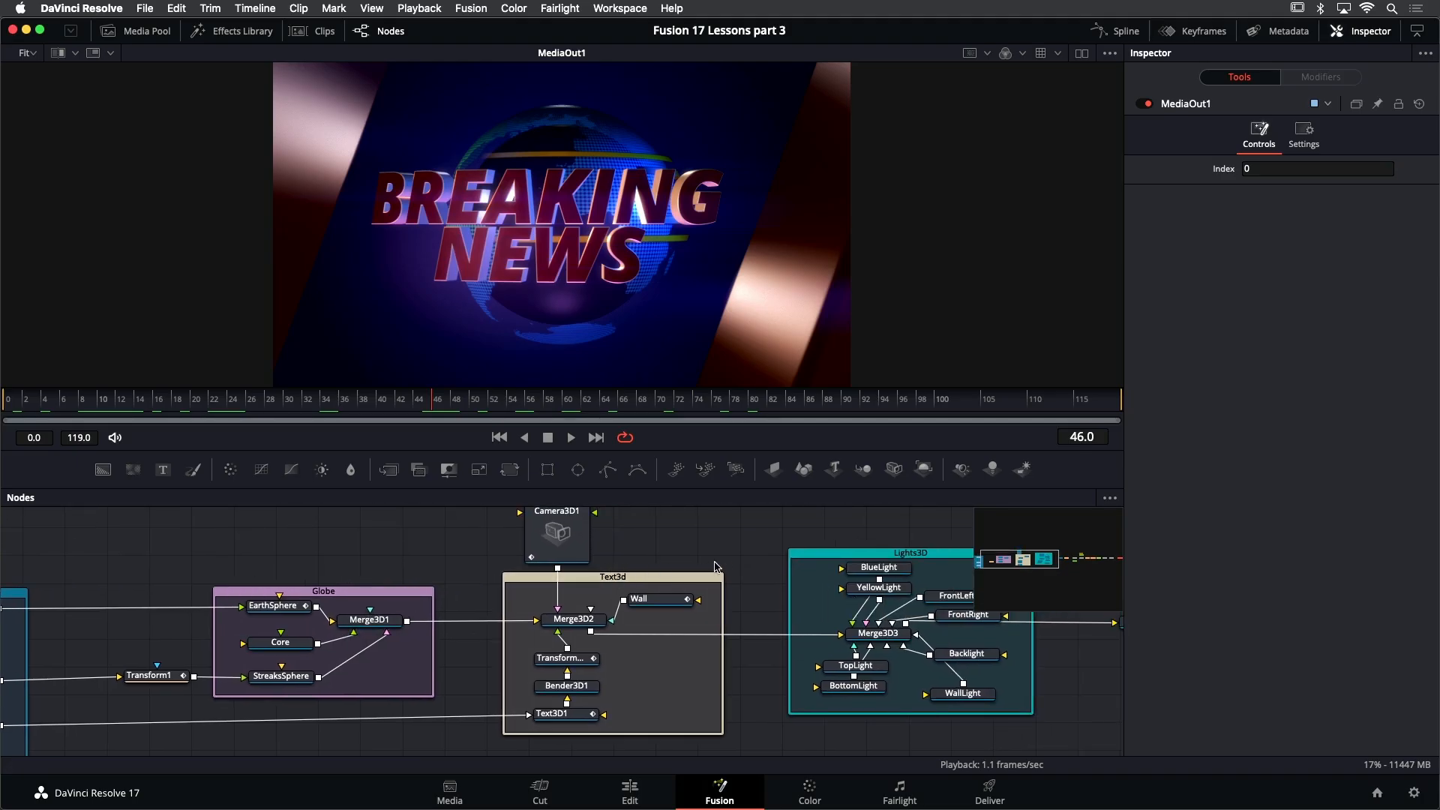
{"action": "scroll", "coordinate": [438, 566], "scroll_direction": "right", "scroll_amount": 8}
{"action": "left_click", "coordinate": [577, 569]}
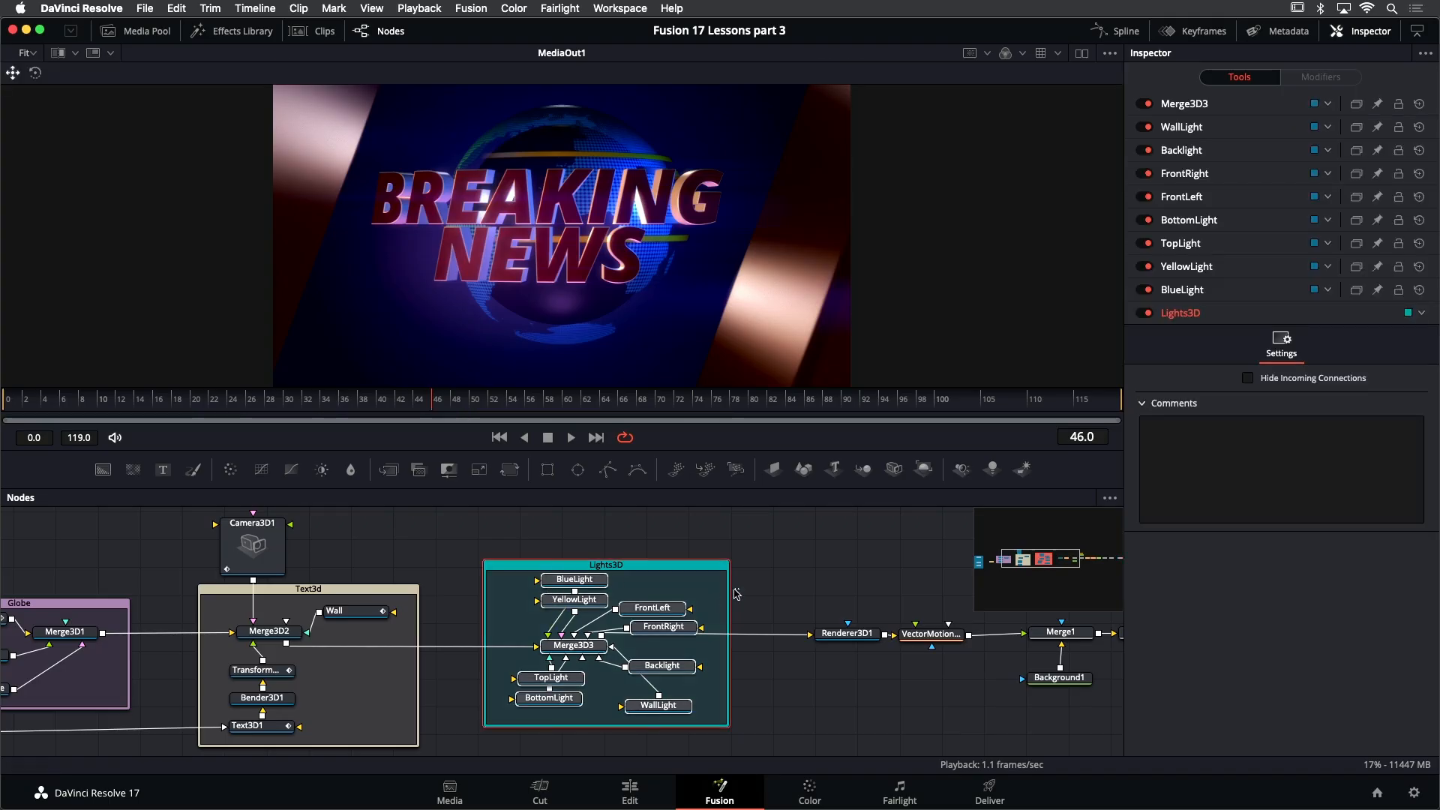
{"action": "left_click_drag", "start_coordinate": [850, 596], "coordinate": [503, 590]}
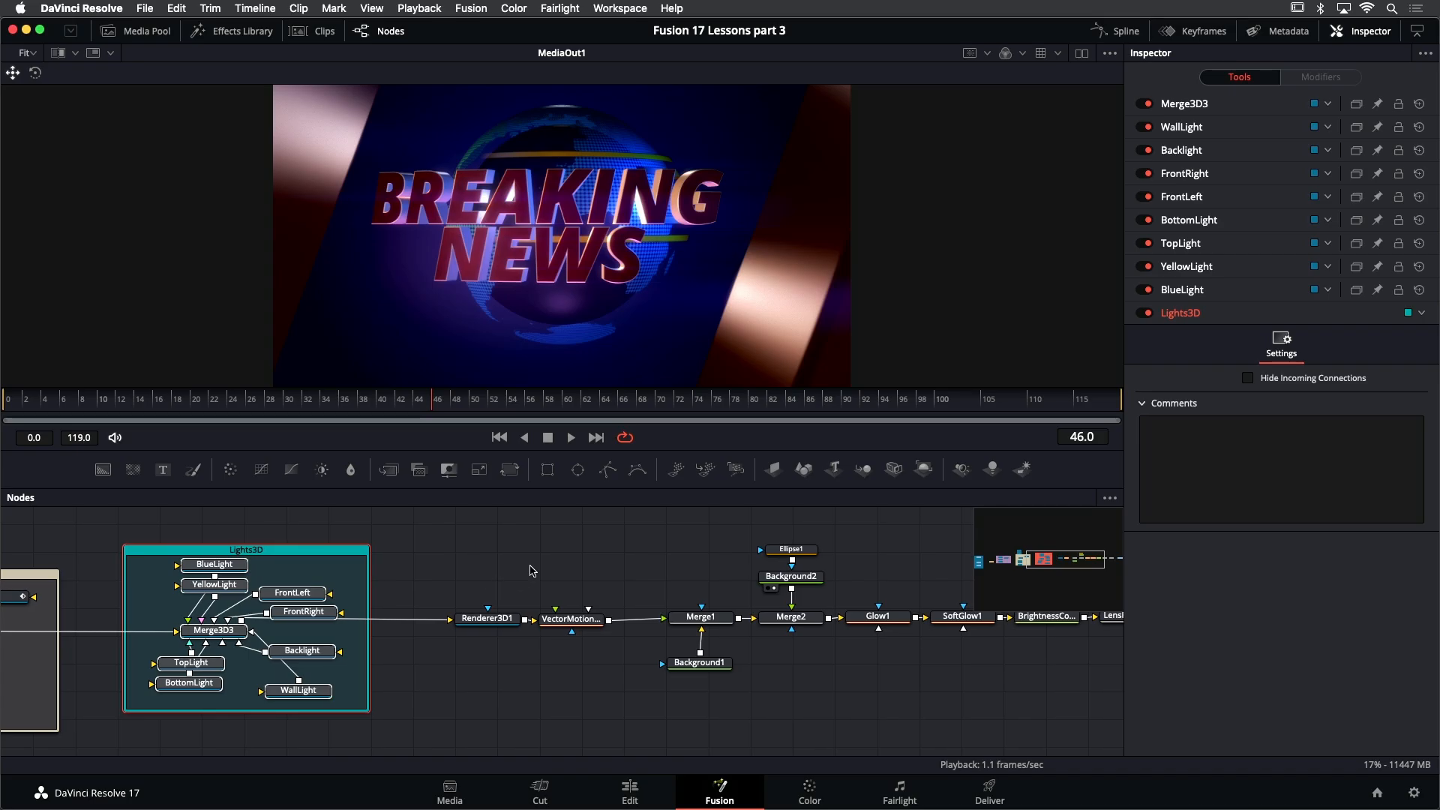
{"action": "left_click_drag", "start_coordinate": [642, 574], "coordinate": [277, 568]}
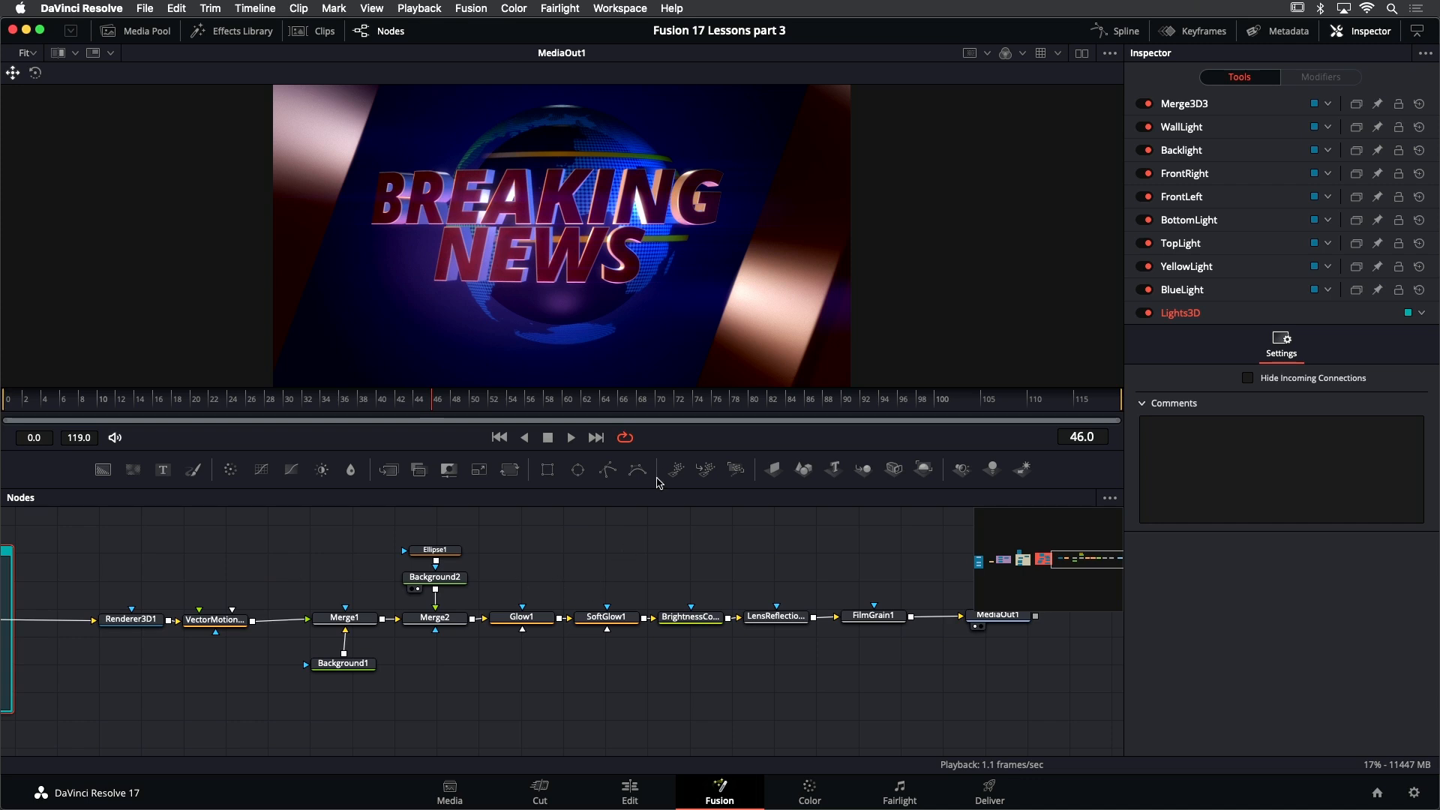
Enlarge the viewer and scrub through the finished title animation from the first frames to about frame 55
{"action": "left_click_drag", "start_coordinate": [652, 450], "coordinate": [652, 663]}
{"action": "left_click", "coordinate": [27, 614]}
{"action": "left_click_drag", "start_coordinate": [26, 614], "coordinate": [529, 627]}
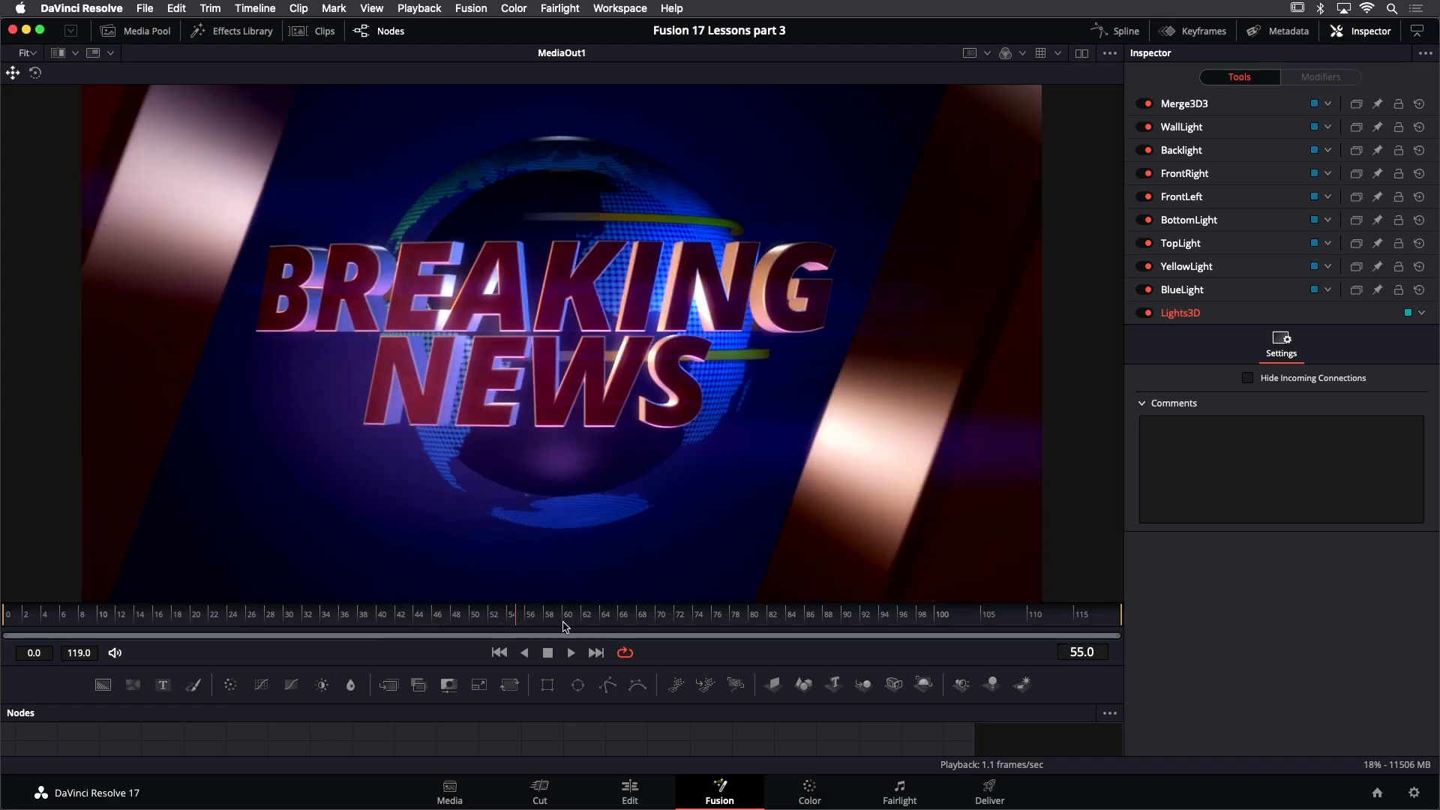